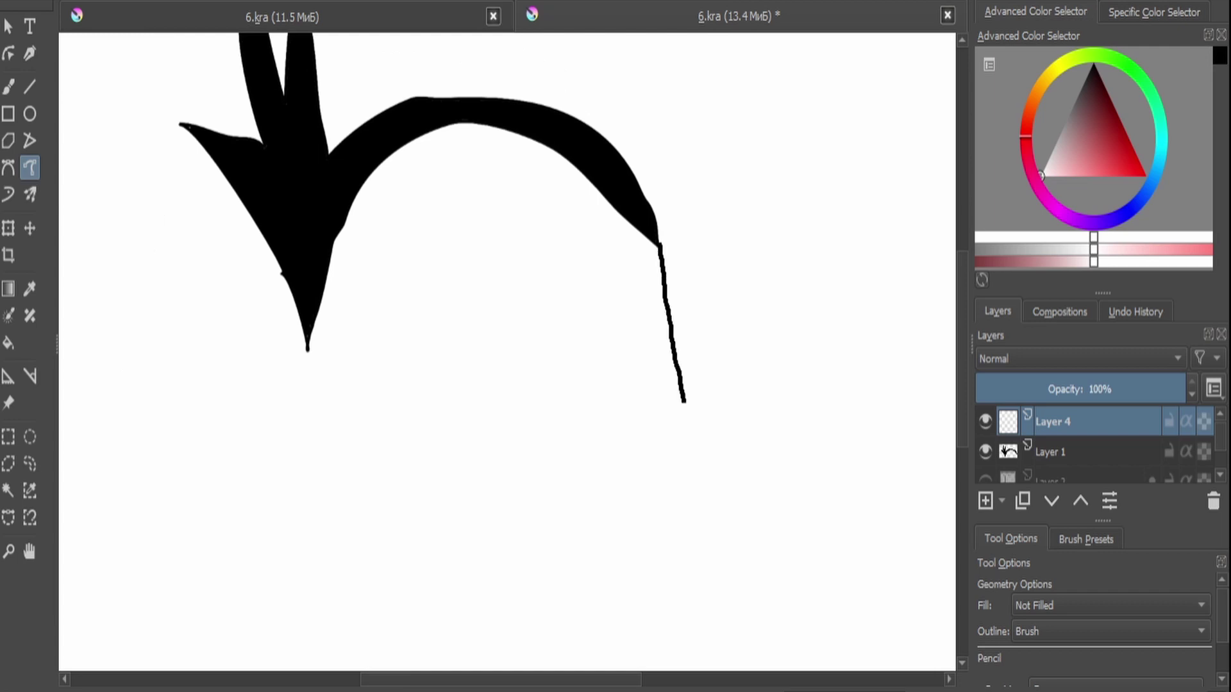
# Draw the eye's outer contour below the upper lid with the freehand path tool, plus two curved lines bounding the iris band.
pyautogui.scroll(-3, 700, 531)
pyautogui.scroll(3, 487, 353)
pyautogui.moveTo(316, 140)
pyautogui.mouseDown()
pyautogui.moveTo(325, 360)
pyautogui.moveTo(352, 475)
pyautogui.moveTo(544, 473)
pyautogui.moveTo(708, 323)
pyautogui.mouseUp()
pyautogui.scroll(-1, 705, 323)
pyautogui.press('pagedown')
pyautogui.scroll(1, 506, 352)
pyautogui.moveTo(552, 46)
pyautogui.mouseDown()
pyautogui.moveTo(551, 214)
pyautogui.moveTo(633, 586)
pyautogui.mouseUp()
pyautogui.moveTo(606, 64)
pyautogui.mouseDown()
pyautogui.moveTo(615, 289)
pyautogui.moveTo(658, 460)
pyautogui.moveTo(702, 541)
pyautogui.mouseUp()
# Draw a large and a small highlight inside the pupil and two short lines crossing the iris band.
pyautogui.press('pageup')
pyautogui.moveTo(640, 93)
pyautogui.mouseDown()
pyautogui.moveTo(649, 229)
pyautogui.moveTo(691, 216)
pyautogui.moveTo(668, 119)
pyautogui.mouseUp()
pyautogui.moveTo(629, 274)
pyautogui.mouseDown()
pyautogui.moveTo(653, 300)
pyautogui.moveTo(630, 277)
pyautogui.mouseUp()
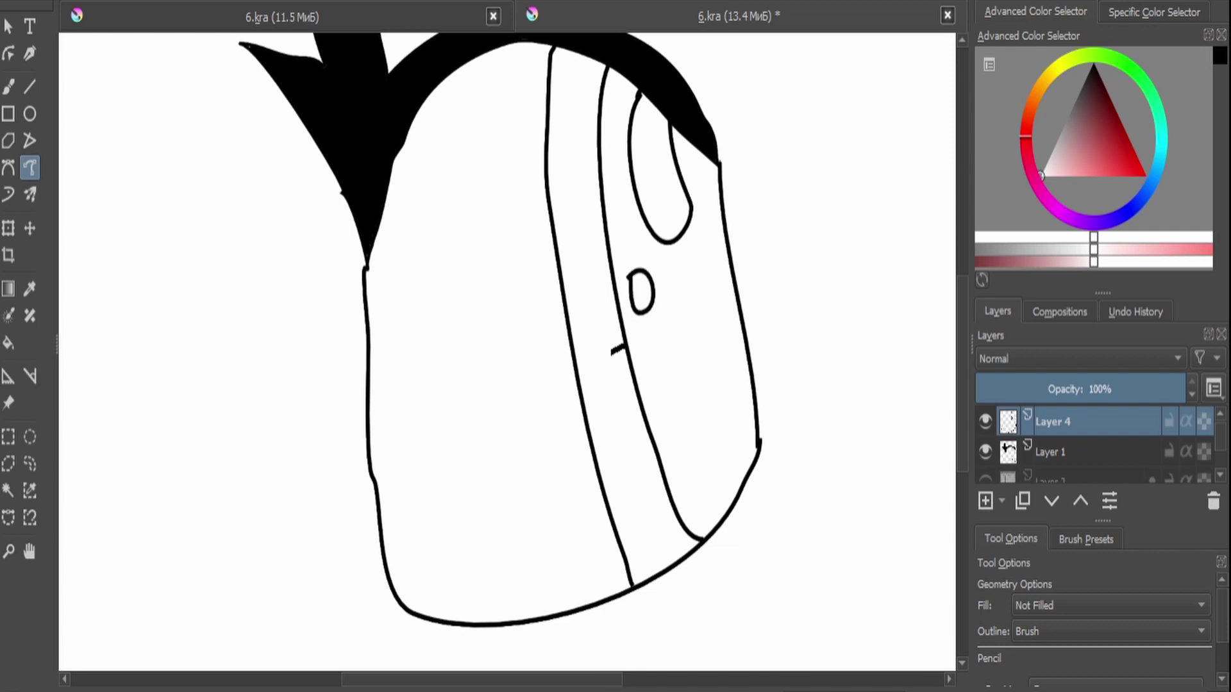
pyautogui.moveTo(611, 352); pyautogui.dragTo(576, 361)
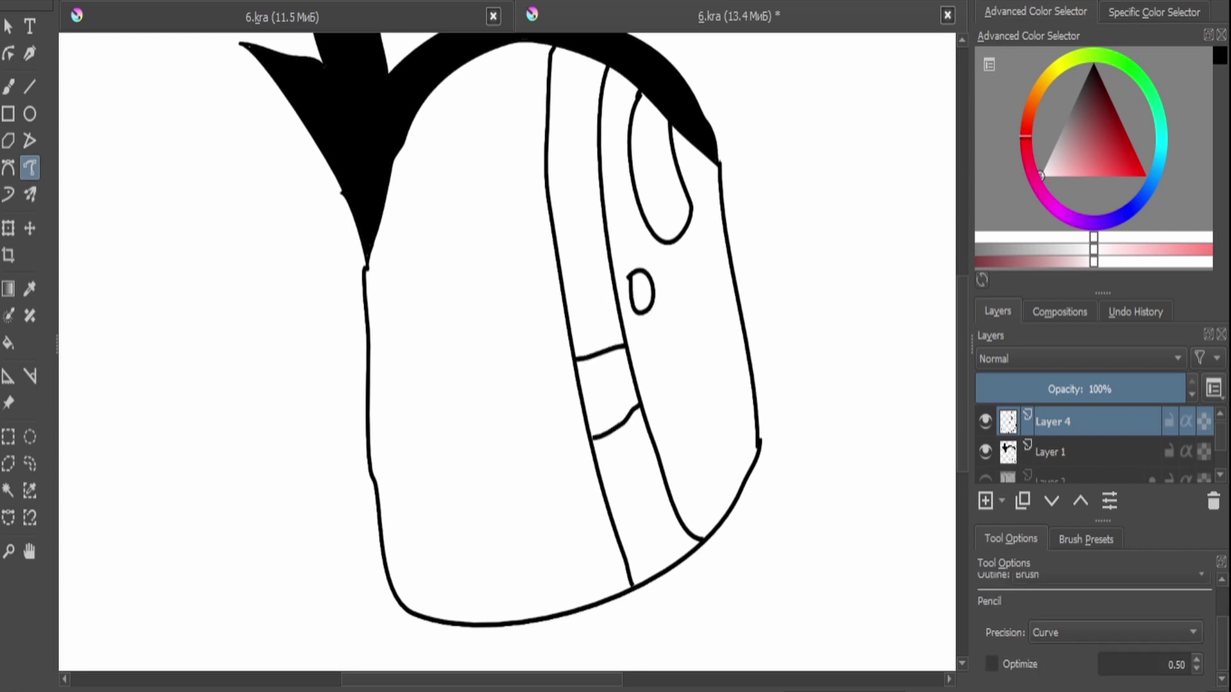
# On Layer 1, fill the pupil around the highlights black and the upper and lower iris segments tan.
pyautogui.press('f')
pyautogui.click(1051, 451)
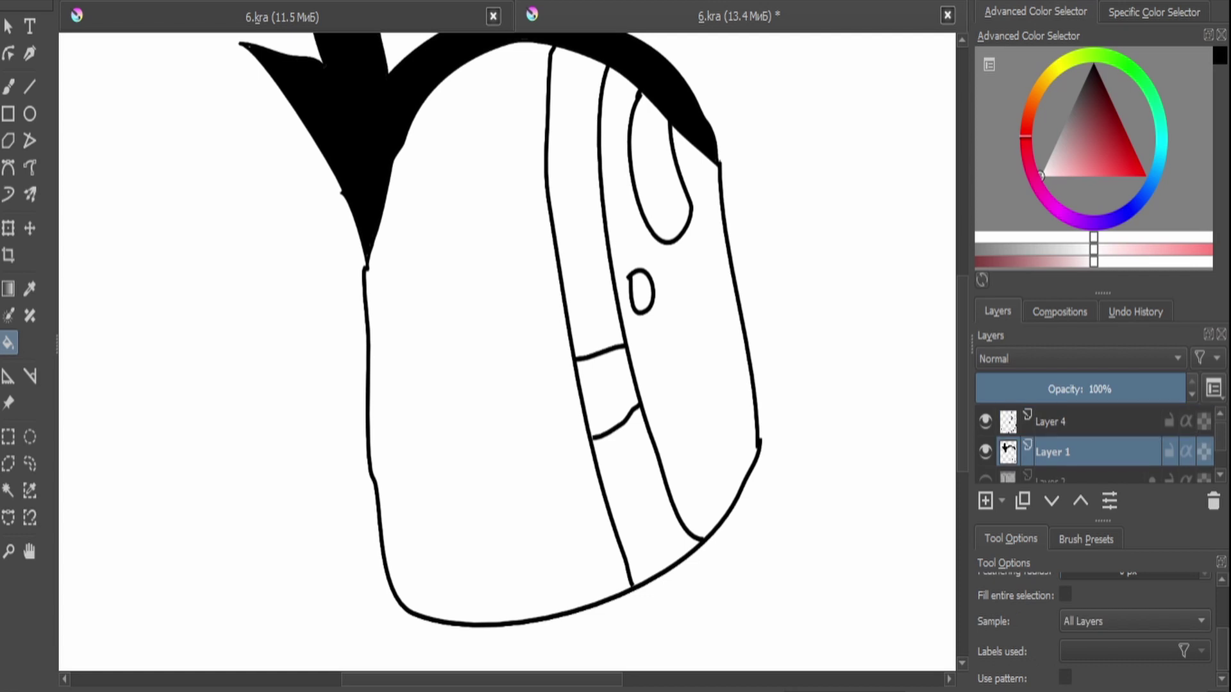
pyautogui.click(699, 333)
pyautogui.click(632, 500)
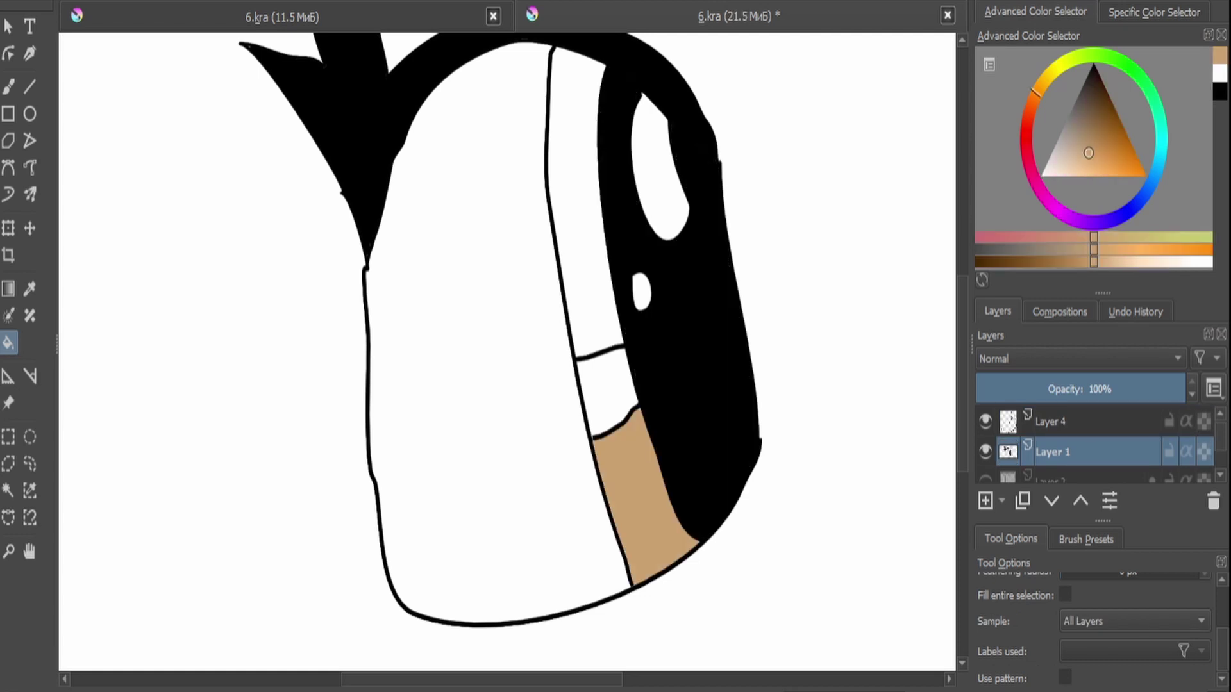
pyautogui.click(577, 192)
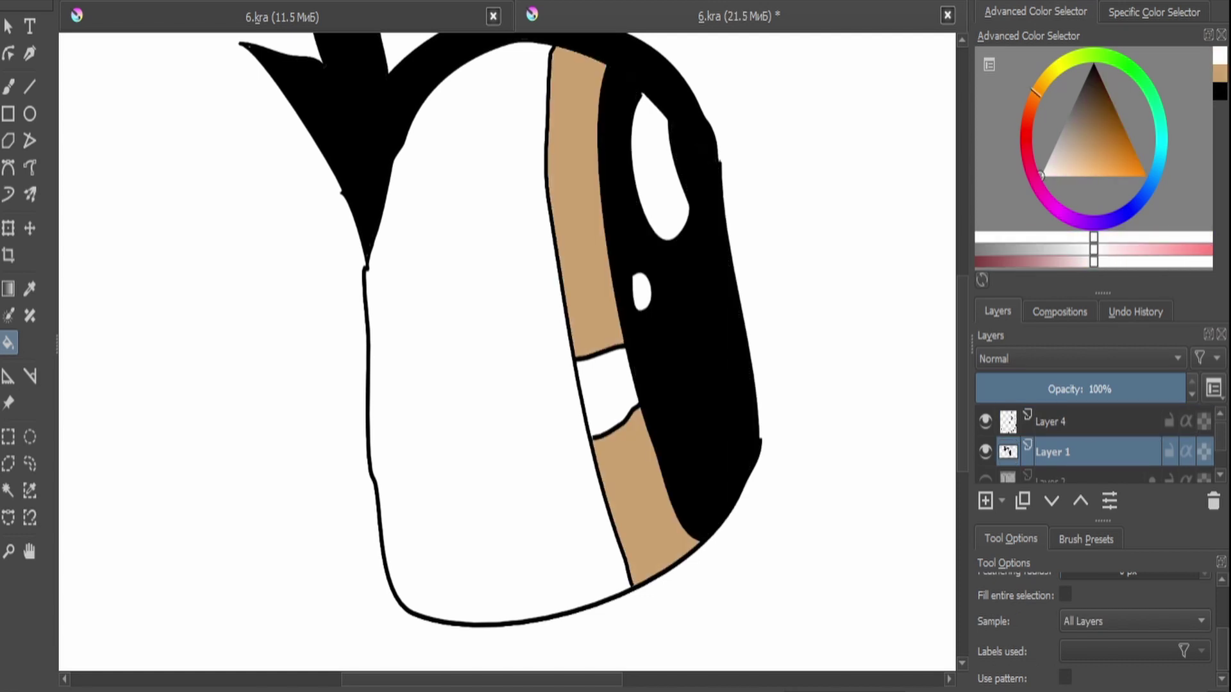
# Select the upper iris segment and apply a linear gradient from dark red down into the tan, then deselect it.
pyautogui.hotkey('ctrl', 'w')
pyautogui.click(580, 192)
pyautogui.press('g')
pyautogui.moveTo(574, 57); pyautogui.dragTo(577, 129)
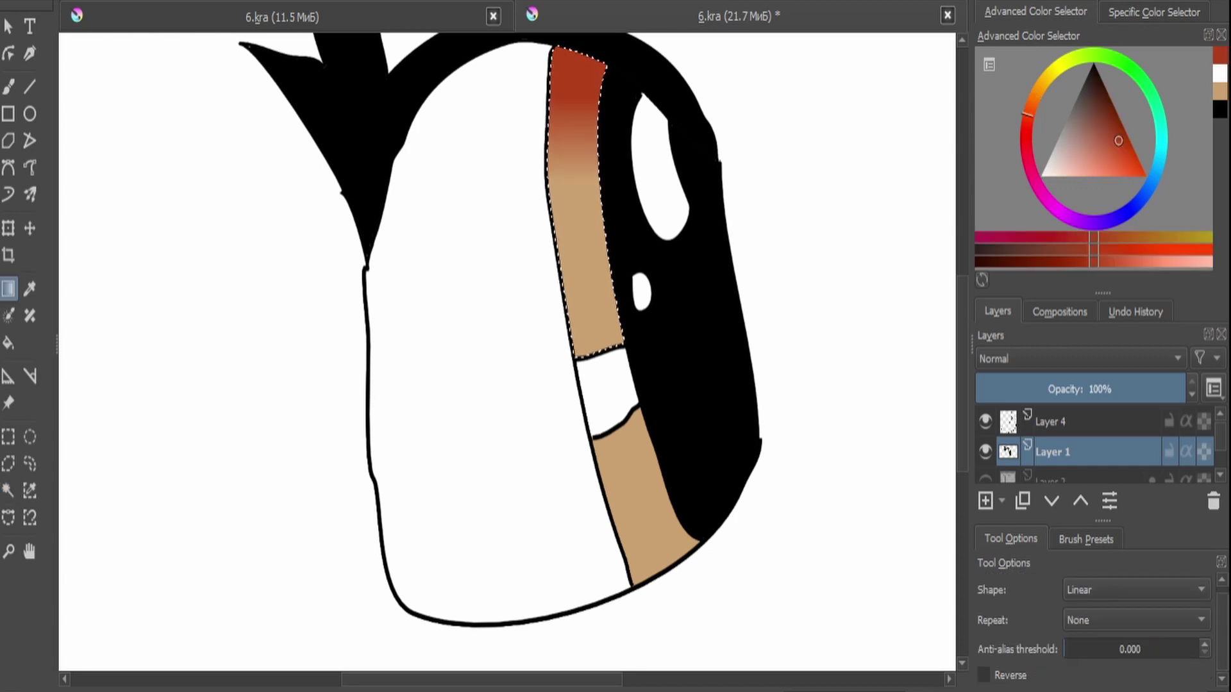
pyautogui.press('-')
pyautogui.hotkey('ctrl', 'shift', 'a')
# Delete the line-art Layer 4, duplicate Layer 1 and merge the copy back down into it.
pyautogui.click(1064, 422)
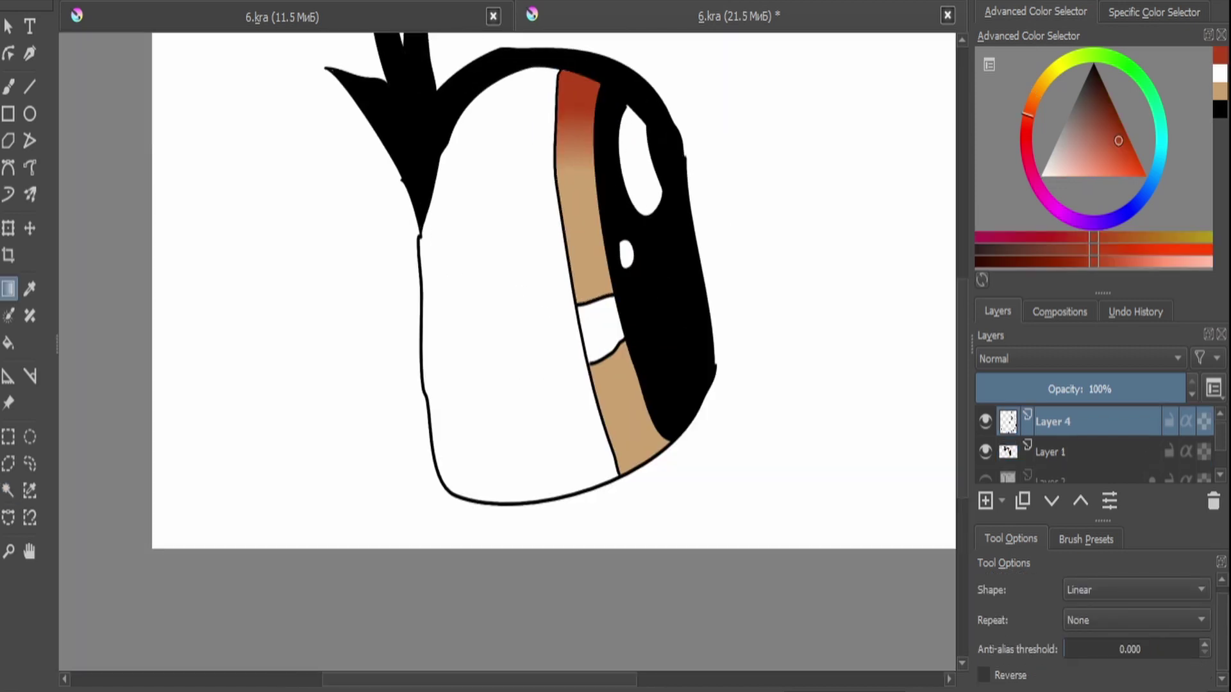
pyautogui.hotkey('shift', 'Delete')
pyautogui.press('d')
pyautogui.hotkey('ctrl', 'j')
pyautogui.press('-')
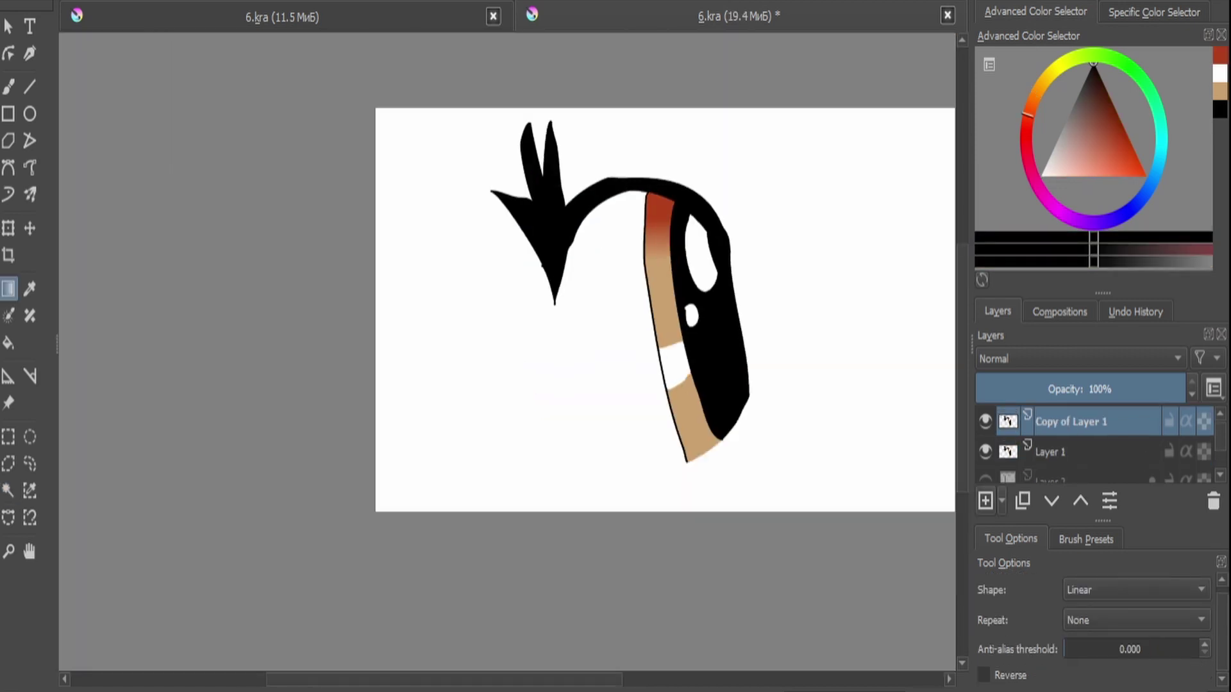
pyautogui.hotkey('ctrl', 'e')
# Scale the eye down, duplicate its layer and place the copy beside the original as the second eye.
pyautogui.hotkey('ctrl', 't')
pyautogui.moveTo(748, 117); pyautogui.dragTo(675, 225)
pyautogui.moveTo(583, 343); pyautogui.dragTo(772, 314)
pyautogui.press('Return')
pyautogui.hotkey('ctrl', 'j')
pyautogui.hotkey('ctrl', 't')
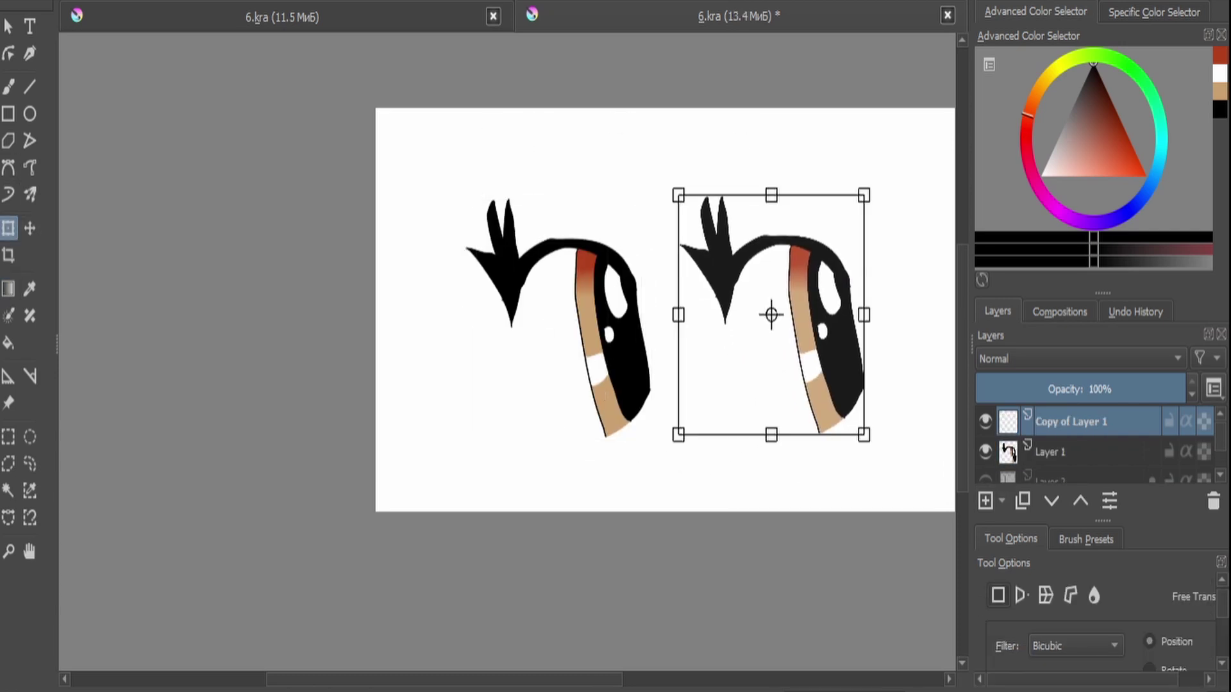
pyautogui.press('+')
# Select the lashes of the copied eye, mirror them horizontally and move them to that eye's outer corner.
pyautogui.click(29, 464)
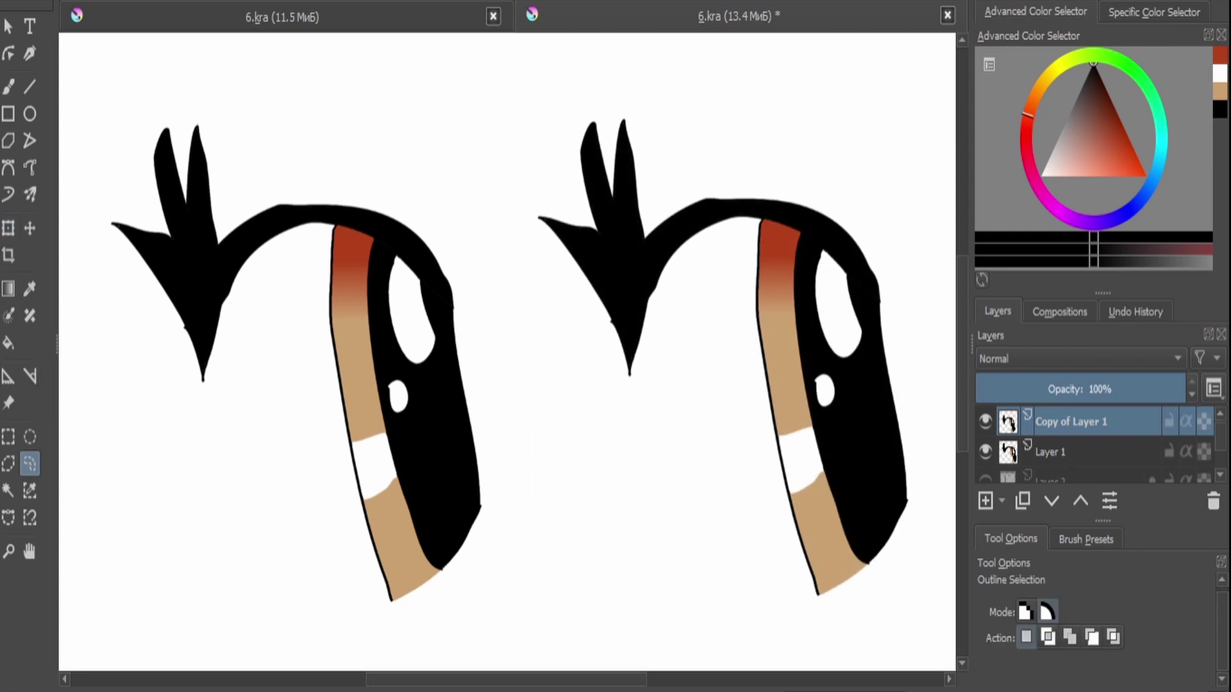
pyautogui.moveTo(725, 136)
pyautogui.mouseDown()
pyautogui.moveTo(632, 385)
pyautogui.moveTo(739, 149)
pyautogui.moveTo(711, 119)
pyautogui.moveTo(865, 74)
pyautogui.mouseUp()
pyautogui.hotkey('ctrl', 't')
pyautogui.press('-')
pyautogui.moveTo(301, 186); pyautogui.dragTo(784, 155)
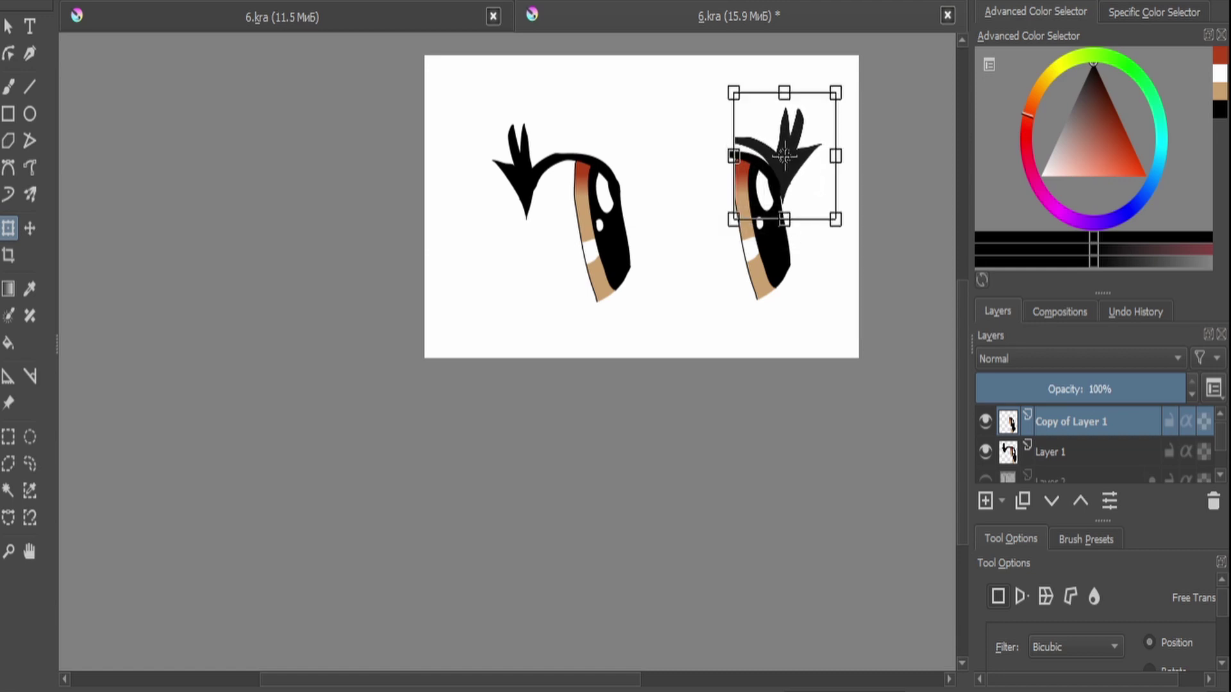
# Paint the second eye's thick black upper lid with the brush, joining it to the lashes, and merge the copy into Layer 1.
pyautogui.press('b')
pyautogui.scroll(4, 763, 106)
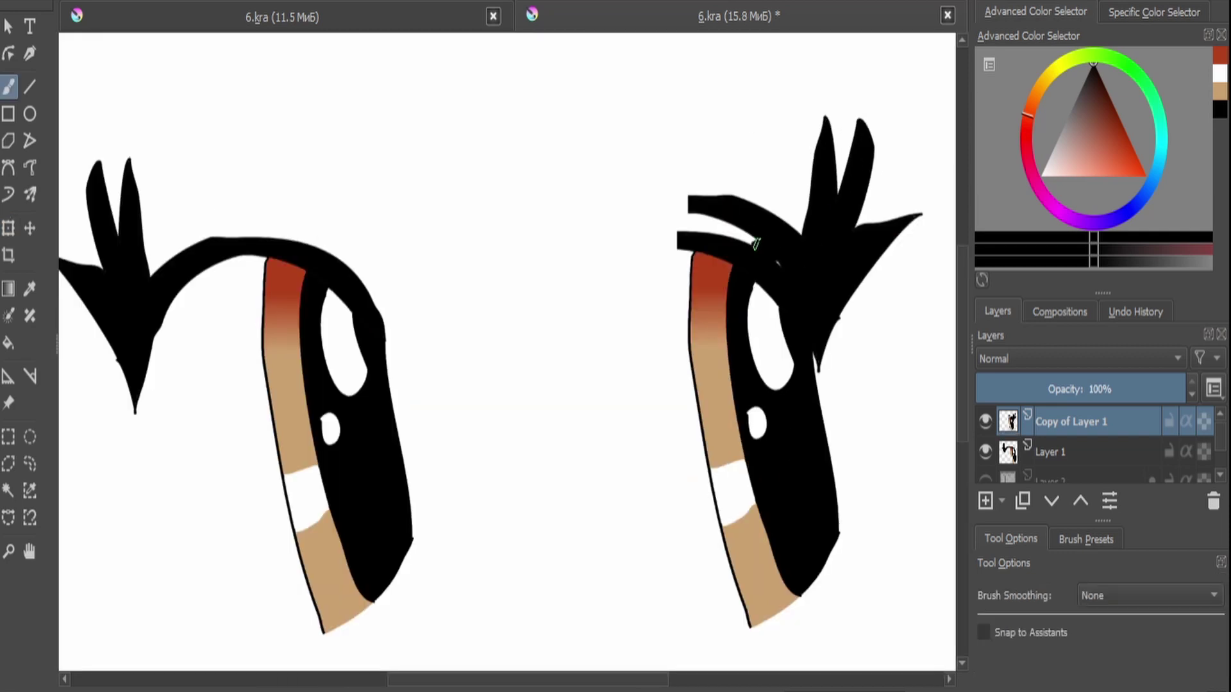
pyautogui.moveTo(756, 244)
pyautogui.mouseDown()
pyautogui.moveTo(729, 230)
pyautogui.moveTo(653, 235)
pyautogui.moveTo(720, 246)
pyautogui.moveTo(603, 255)
pyautogui.moveTo(690, 212)
pyautogui.mouseUp()
pyautogui.moveTo(594, 244)
pyautogui.mouseDown()
pyautogui.moveTo(571, 269)
pyautogui.moveTo(670, 200)
pyautogui.moveTo(690, 204)
pyautogui.moveTo(580, 243)
pyautogui.mouseUp()
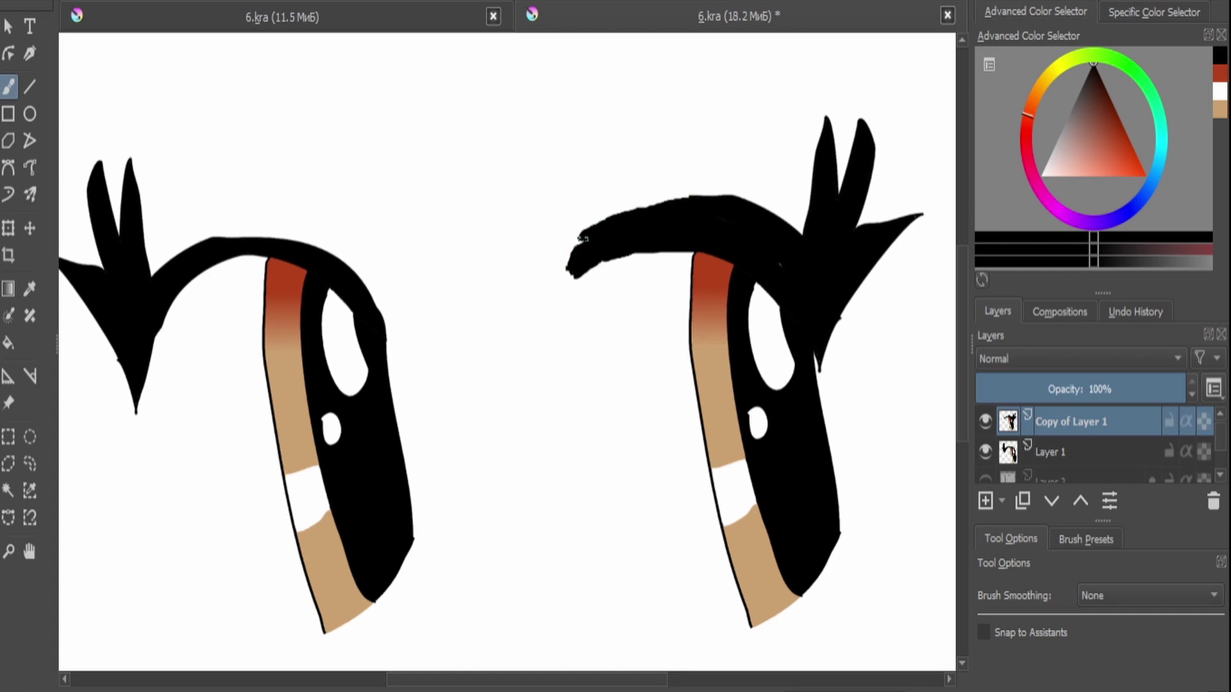
pyautogui.hotkey('ctrl', 'e')
# Scale both eyes down together and move them toward the lower-left part of the canvas.
pyautogui.press('-')
pyautogui.hotkey('ctrl', 't')
pyautogui.moveTo(307, 426); pyautogui.dragTo(413, 359)
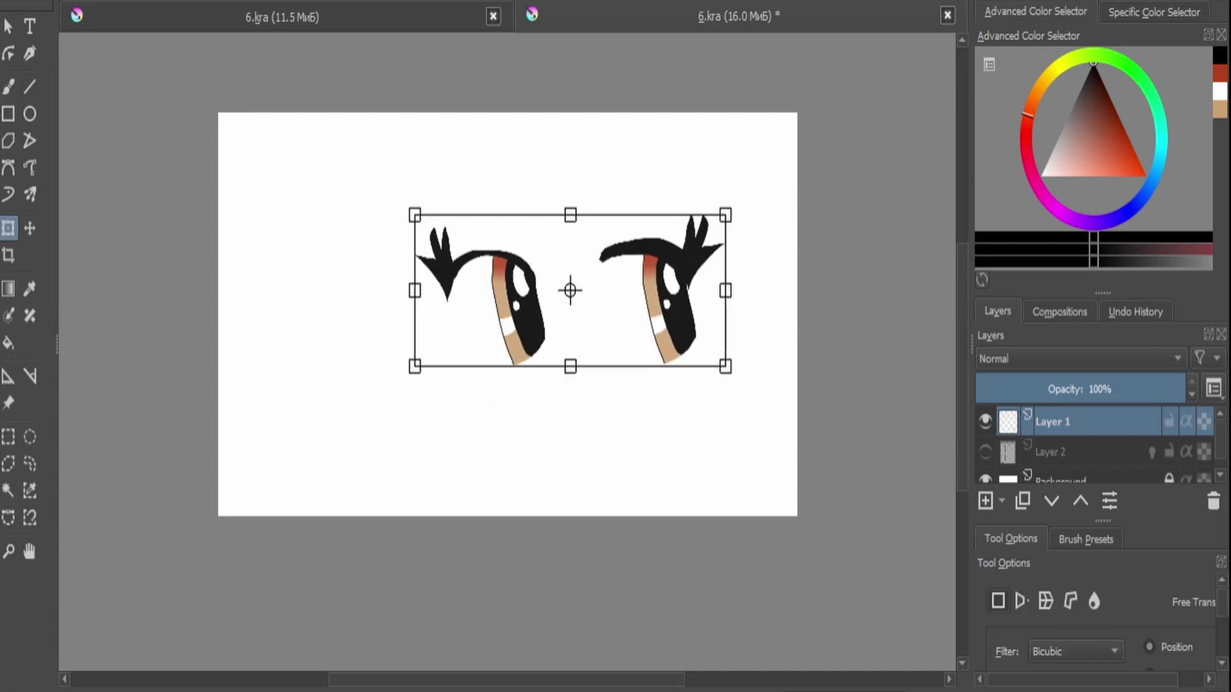
pyautogui.click(29, 168)
pyautogui.press('+')
pyautogui.press('-')
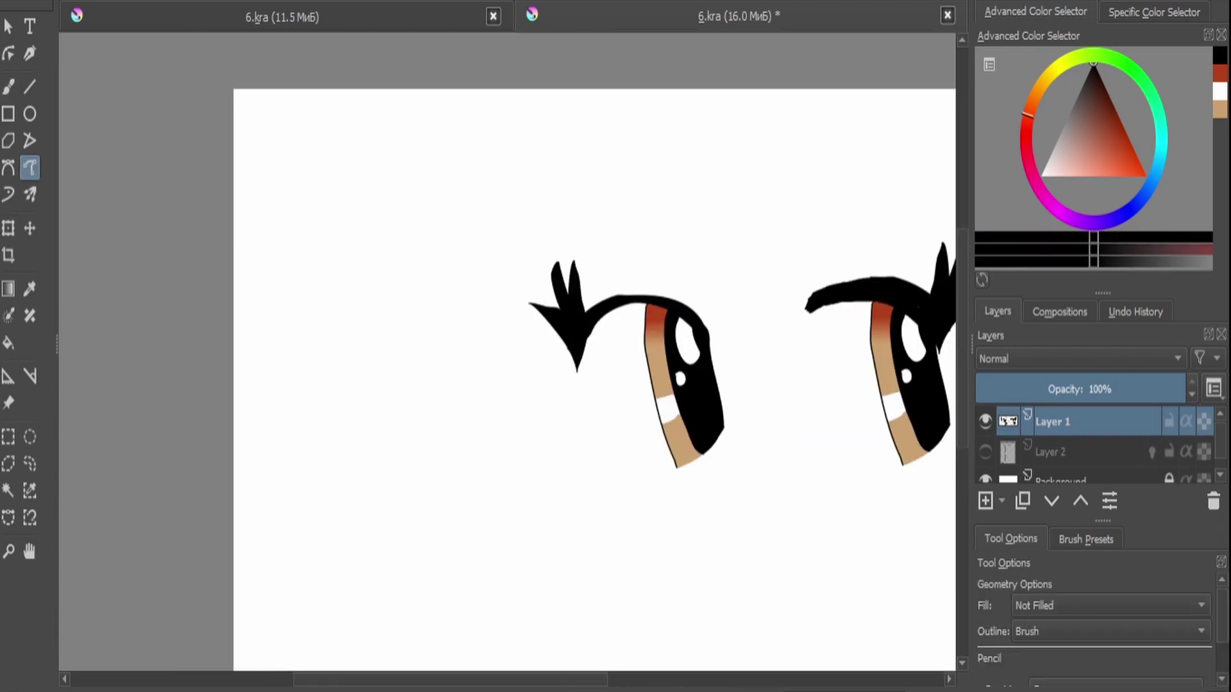
pyautogui.scroll(-1, 594, 379)
pyautogui.hscroll(3, 595, 378)
pyautogui.hotkey('ctrl', 't')
pyautogui.moveTo(556, 282); pyautogui.dragTo(374, 327)
pyautogui.press('Return')
# Draw the forehead line and the pointed fringe strands above both eyes with the freehand path tool.
pyautogui.moveTo(178, 218)
pyautogui.mouseDown()
pyautogui.moveTo(256, 133)
pyautogui.moveTo(287, 194)
pyautogui.moveTo(349, 254)
pyautogui.mouseUp()
pyautogui.moveTo(299, 150); pyautogui.dragTo(350, 253)
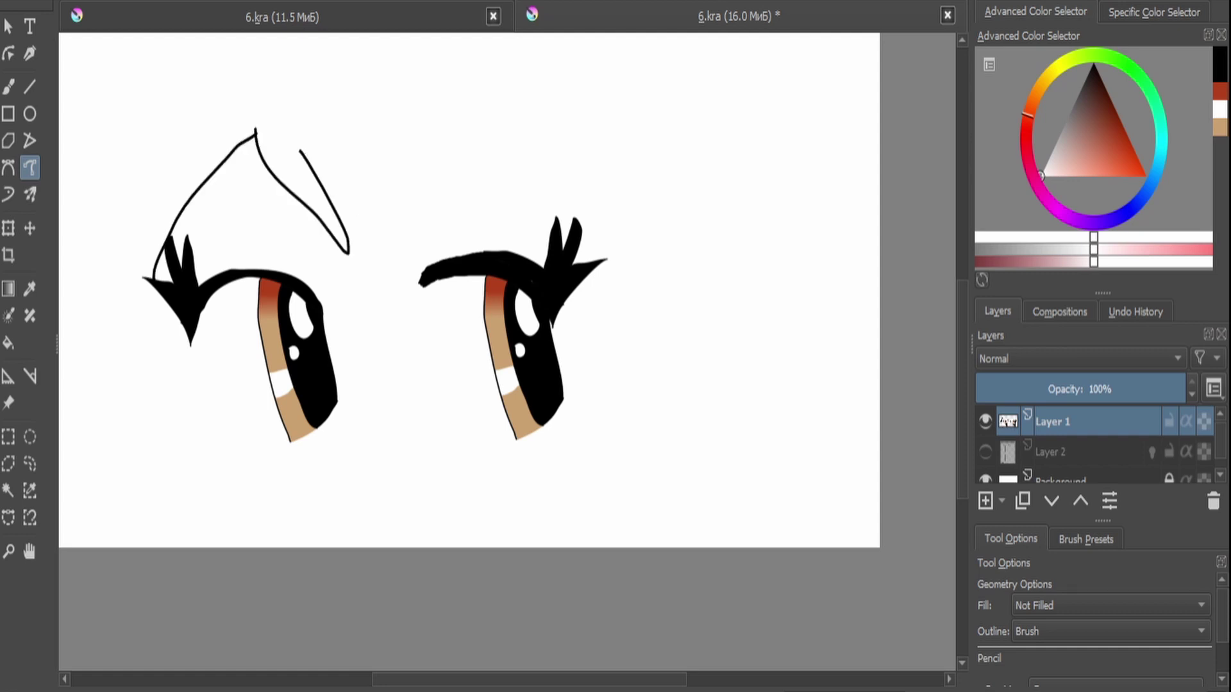
pyautogui.moveTo(328, 196)
pyautogui.mouseDown()
pyautogui.moveTo(474, 239)
pyautogui.moveTo(427, 88)
pyautogui.mouseUp()
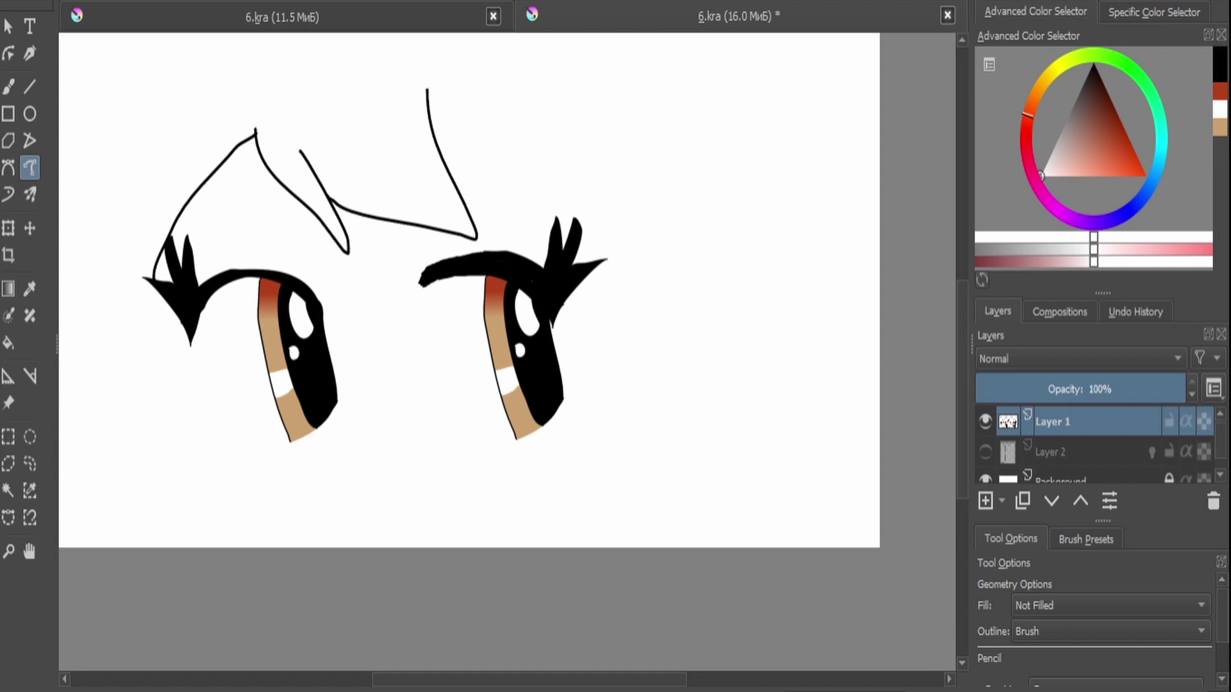
pyautogui.moveTo(522, 239)
pyautogui.mouseDown()
pyautogui.moveTo(520, 180)
pyautogui.moveTo(541, 122)
pyautogui.moveTo(563, 109)
pyautogui.moveTo(562, 189)
pyautogui.mouseUp()
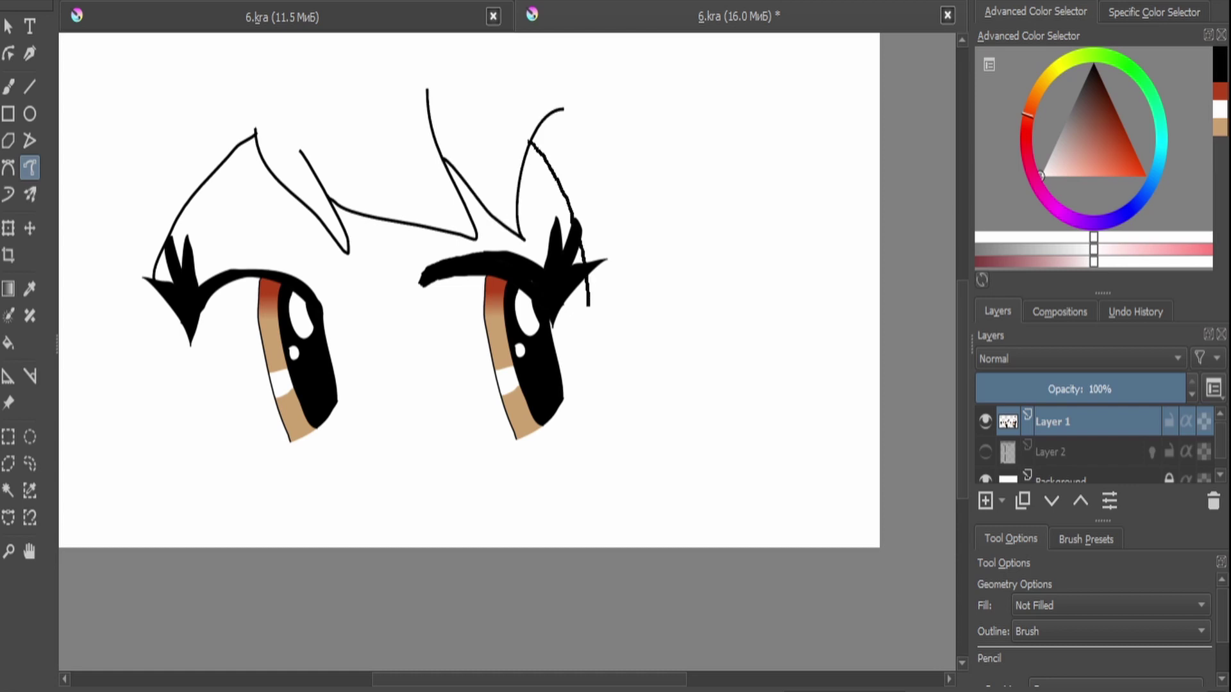
# Draw the side contour of the face beside the second eye and the rounded crown of the hair.
pyautogui.moveTo(589, 306); pyautogui.dragTo(584, 507)
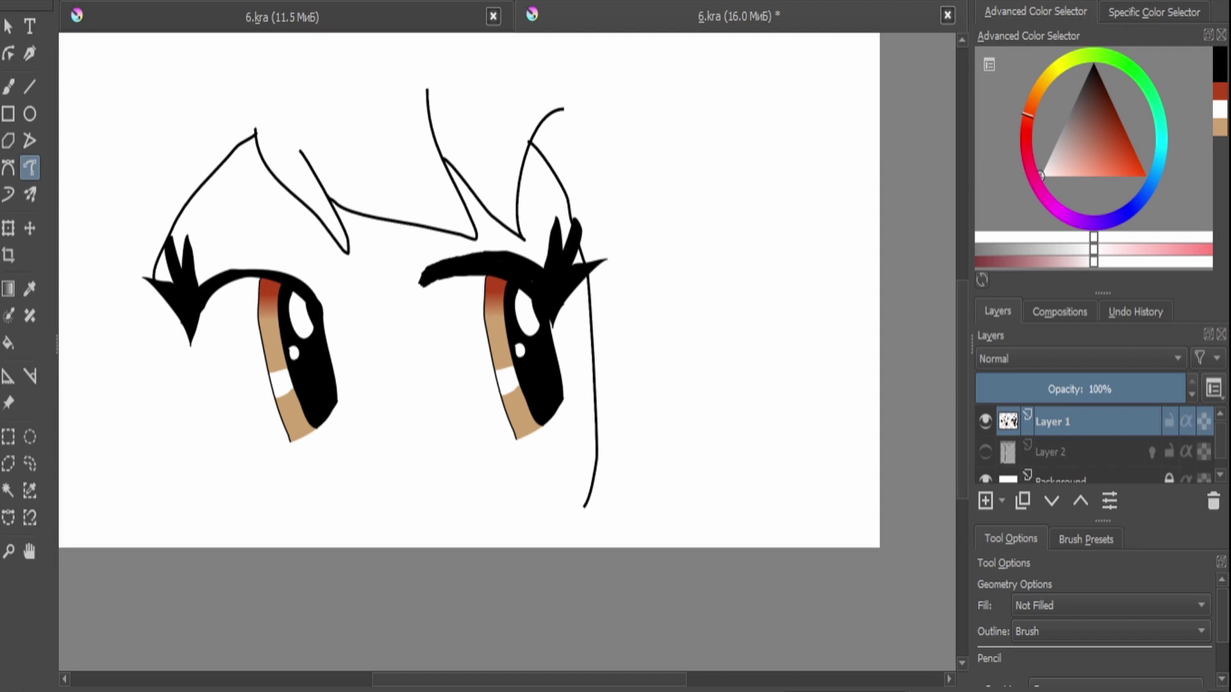
pyautogui.moveTo(468, 321); pyautogui.dragTo(520, 477)
pyautogui.moveTo(309, 242)
pyautogui.mouseDown()
pyautogui.moveTo(333, 163)
pyautogui.moveTo(358, 146)
pyautogui.moveTo(448, 140)
pyautogui.moveTo(522, 157)
pyautogui.moveTo(585, 198)
pyautogui.moveTo(616, 269)
pyautogui.mouseUp()
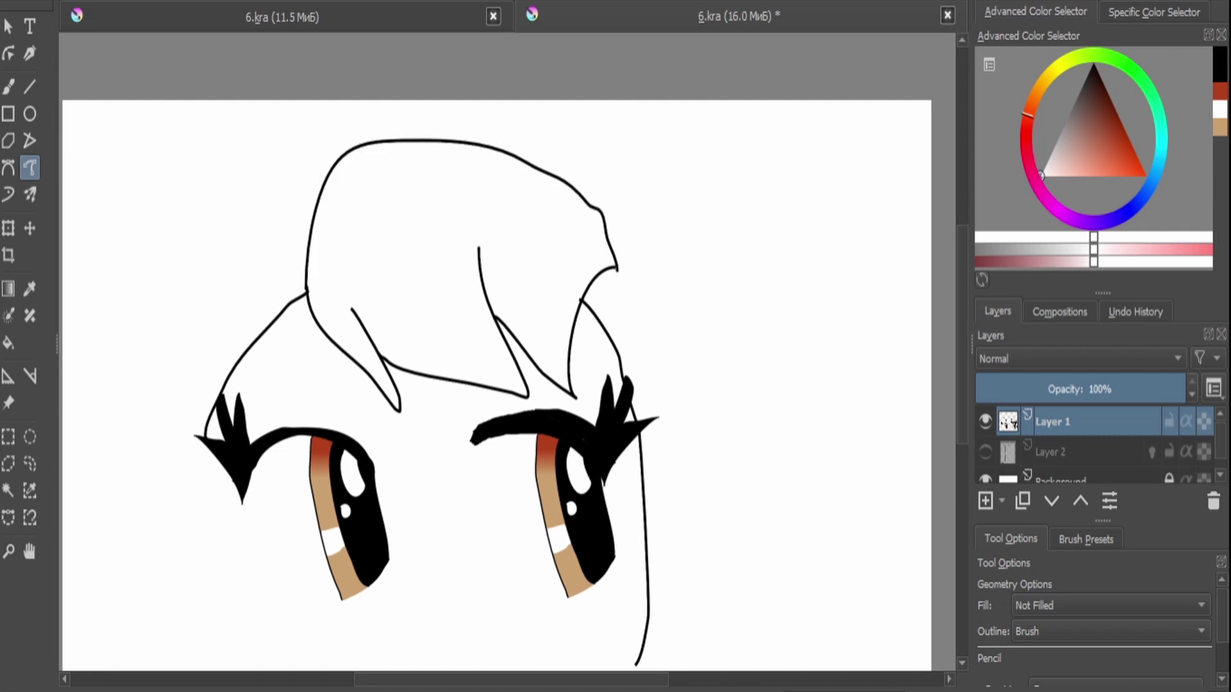
# Draw a pointed ear on each side of the head with inner-ear lines, and a curved hair strand near the fringe.
pyautogui.moveTo(495, 314)
pyautogui.mouseDown()
pyautogui.moveTo(530, 264)
pyautogui.moveTo(593, 255)
pyautogui.moveTo(606, 272)
pyautogui.moveTo(670, 212)
pyautogui.moveTo(709, 323)
pyautogui.moveTo(677, 448)
pyautogui.mouseUp()
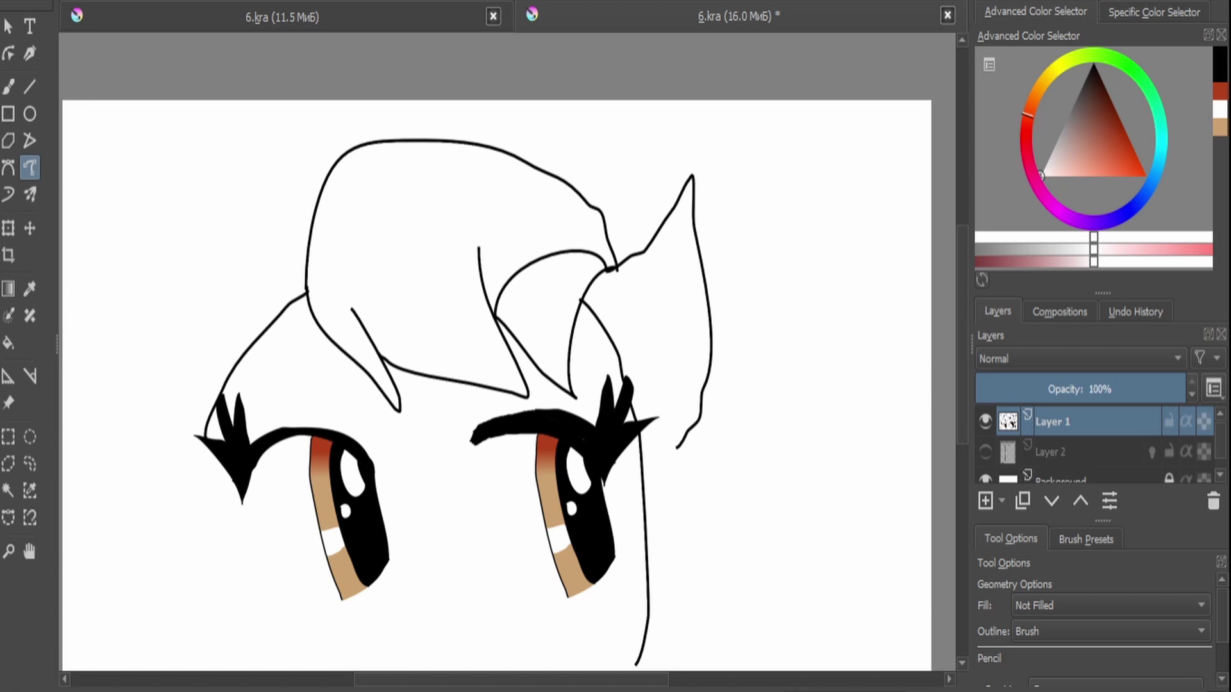
pyautogui.moveTo(672, 281)
pyautogui.mouseDown()
pyautogui.moveTo(656, 367)
pyautogui.moveTo(673, 335)
pyautogui.mouseUp()
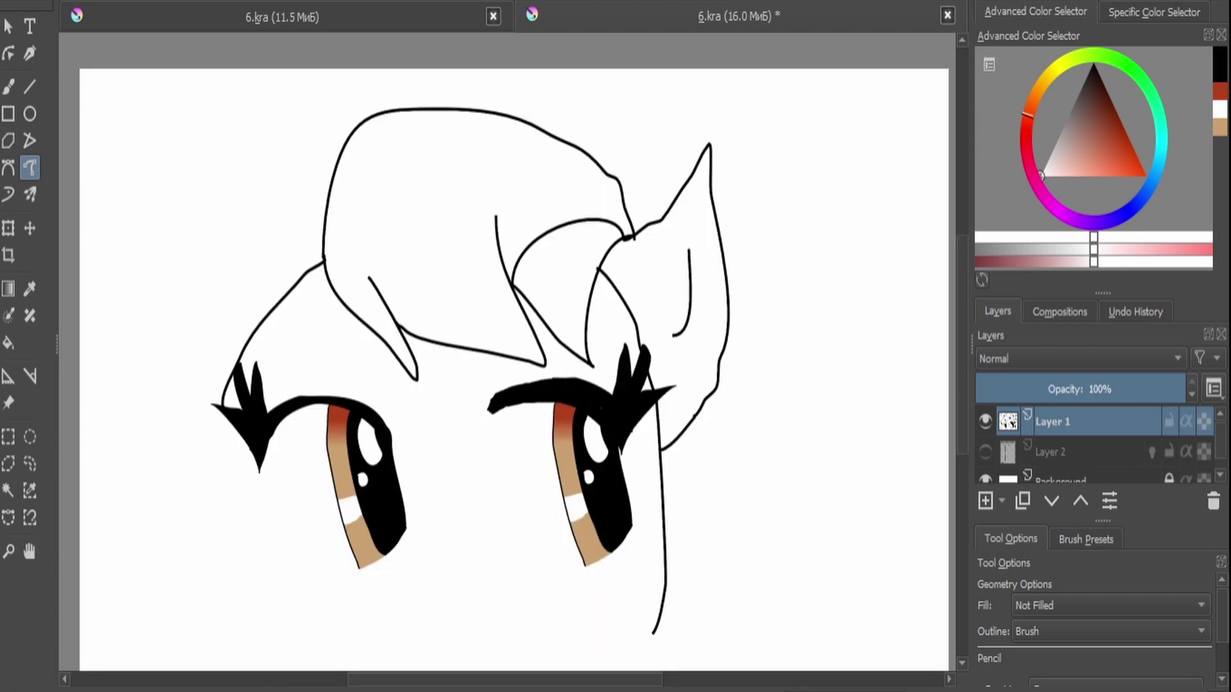
pyautogui.moveTo(332, 177)
pyautogui.mouseDown()
pyautogui.moveTo(262, 95)
pyautogui.moveTo(232, 200)
pyautogui.mouseUp()
pyautogui.moveTo(214, 251)
pyautogui.mouseDown()
pyautogui.moveTo(207, 377)
pyautogui.moveTo(219, 401)
pyautogui.mouseUp()
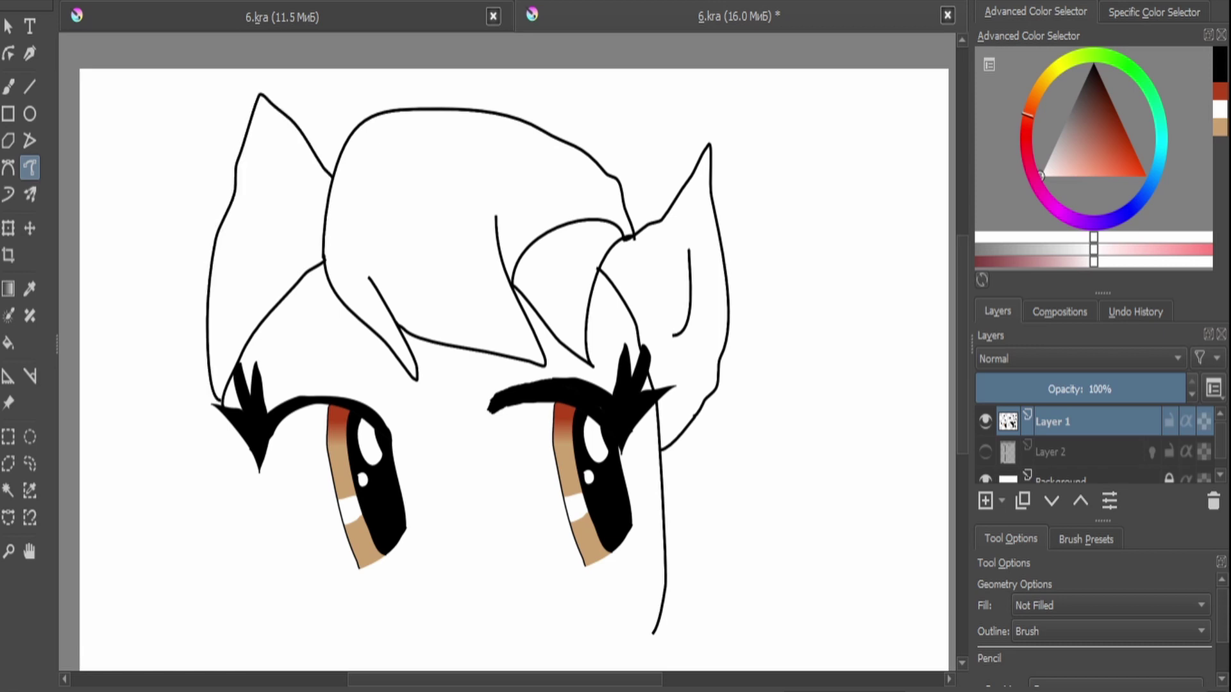
pyautogui.moveTo(279, 158); pyautogui.dragTo(250, 263)
pyautogui.scroll(-1, 256, 269)
pyautogui.scroll(1, 517, 171)
pyautogui.hotkey('ctrl', 't')
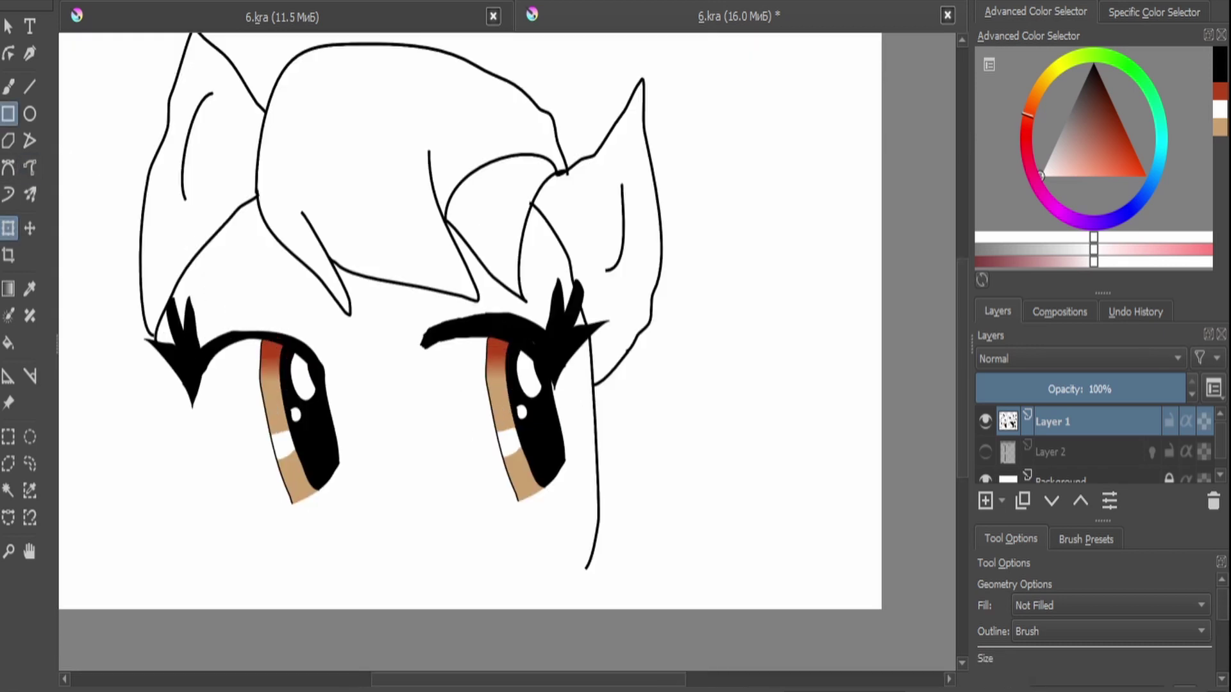
pyautogui.scroll(1, 517, 170)
pyautogui.press('Escape')
# Draw a hair lock curling inward along each cheek and a shallow chin line joining the two locks.
pyautogui.moveTo(712, 254)
pyautogui.mouseDown()
pyautogui.moveTo(749, 309)
pyautogui.moveTo(743, 480)
pyautogui.moveTo(629, 494)
pyautogui.mouseUp()
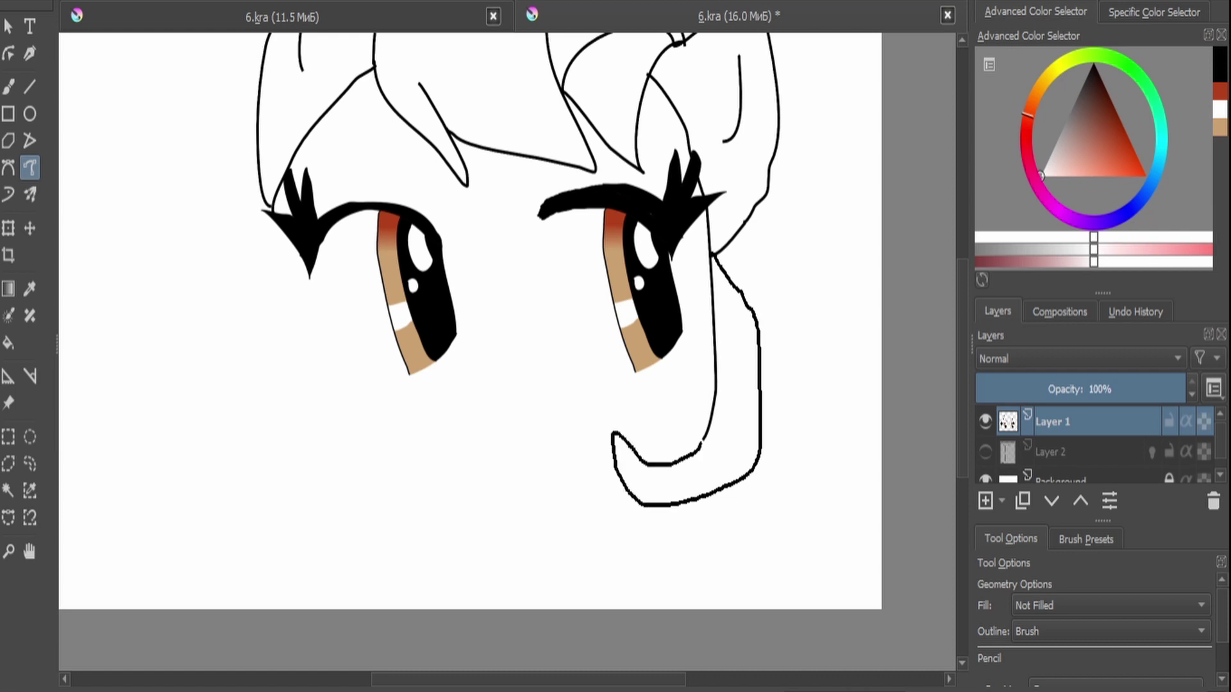
pyautogui.moveTo(633, 527); pyautogui.dragTo(440, 546)
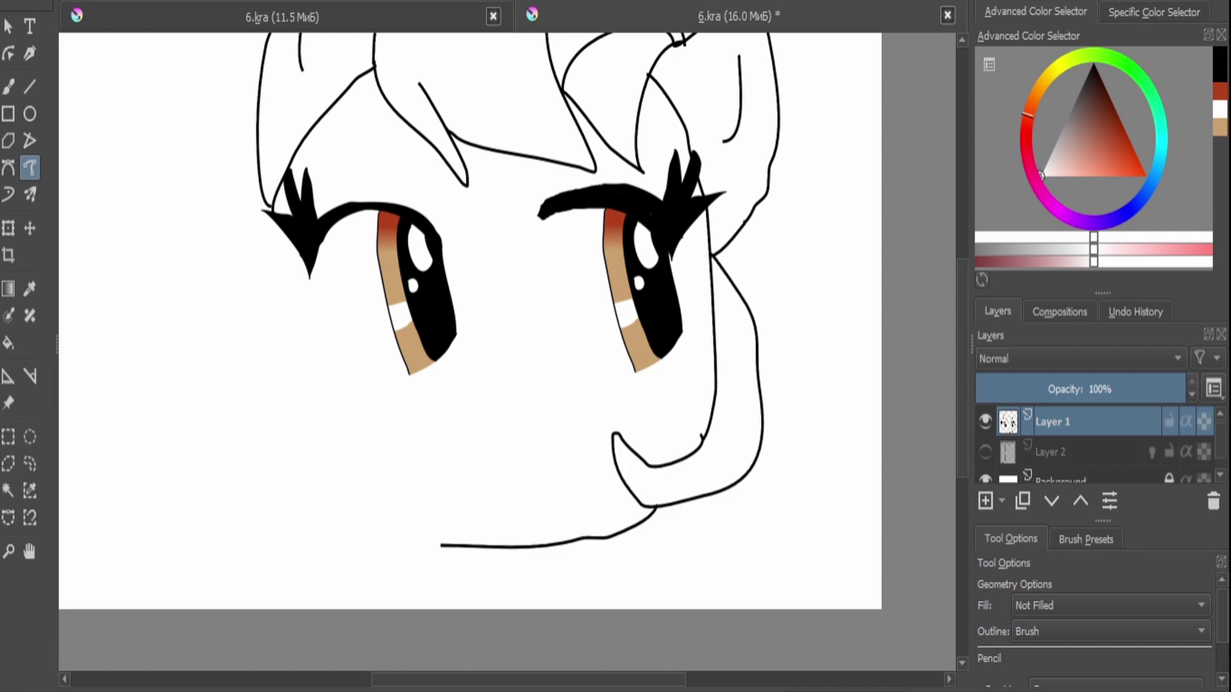
pyautogui.moveTo(272, 215)
pyautogui.mouseDown()
pyautogui.moveTo(321, 511)
pyautogui.moveTo(263, 331)
pyautogui.moveTo(265, 243)
pyautogui.mouseUp()
pyautogui.moveTo(332, 499)
pyautogui.mouseDown()
pyautogui.moveTo(384, 541)
pyautogui.moveTo(441, 547)
pyautogui.mouseUp()
pyautogui.moveTo(1026, 115); pyautogui.dragTo(1045, 75)
pyautogui.moveTo(1138, 161); pyautogui.dragTo(1088, 176)
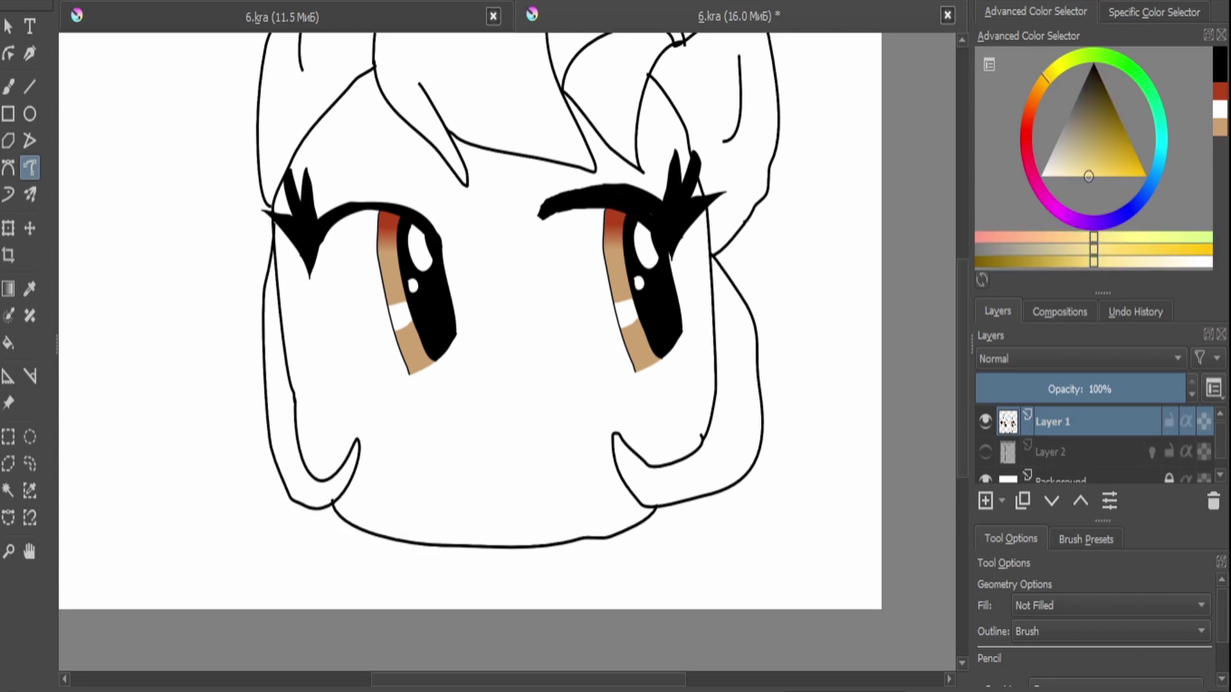
pyautogui.press('f')
# Add a new layer and draw the first eye's lower outline in black from the lashes to the iris base.
pyautogui.press('Insert')
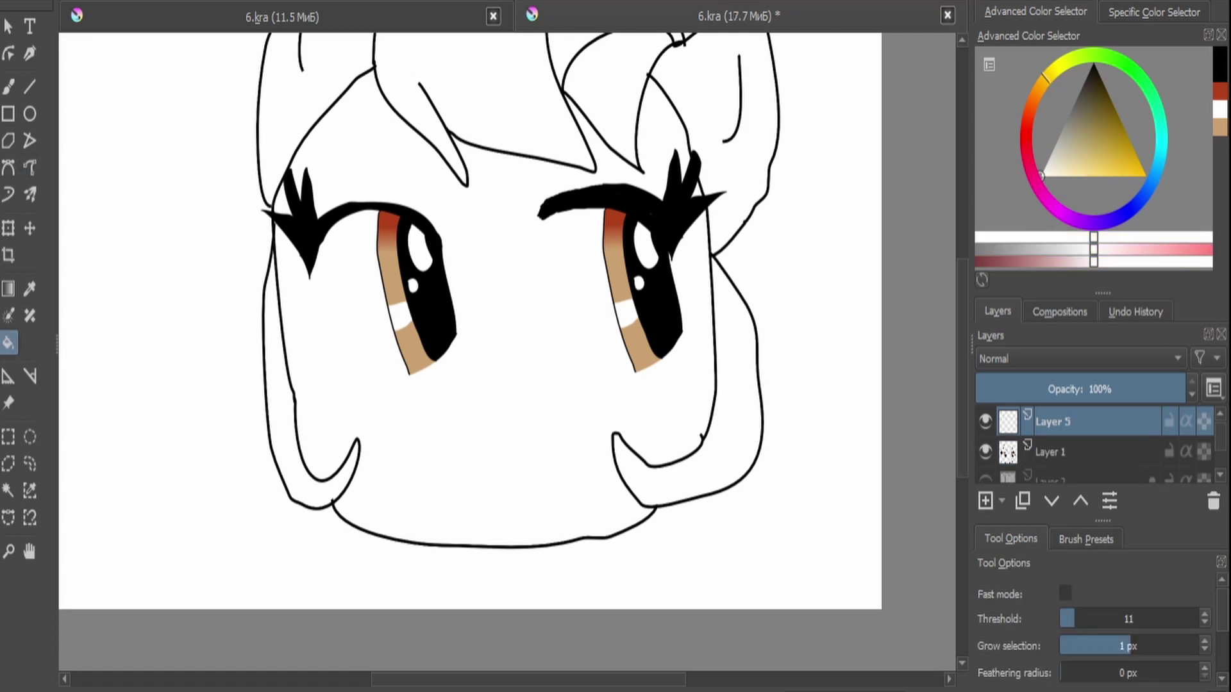
pyautogui.press('d')
pyautogui.click(29, 168)
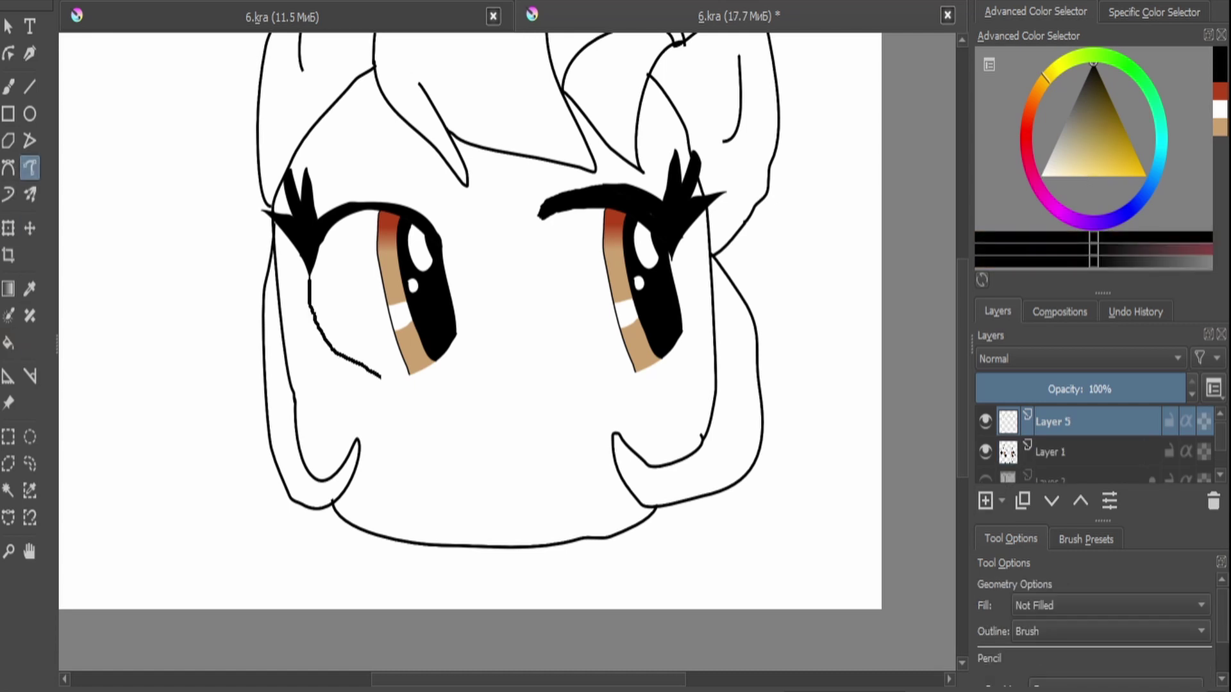
pyautogui.scroll(-3, 470, 320)
pyautogui.scroll(5, 470, 417)
# Erase the shallow chin line between the two cheek locks on Layer 1.
pyautogui.press('b')
pyautogui.press('x')
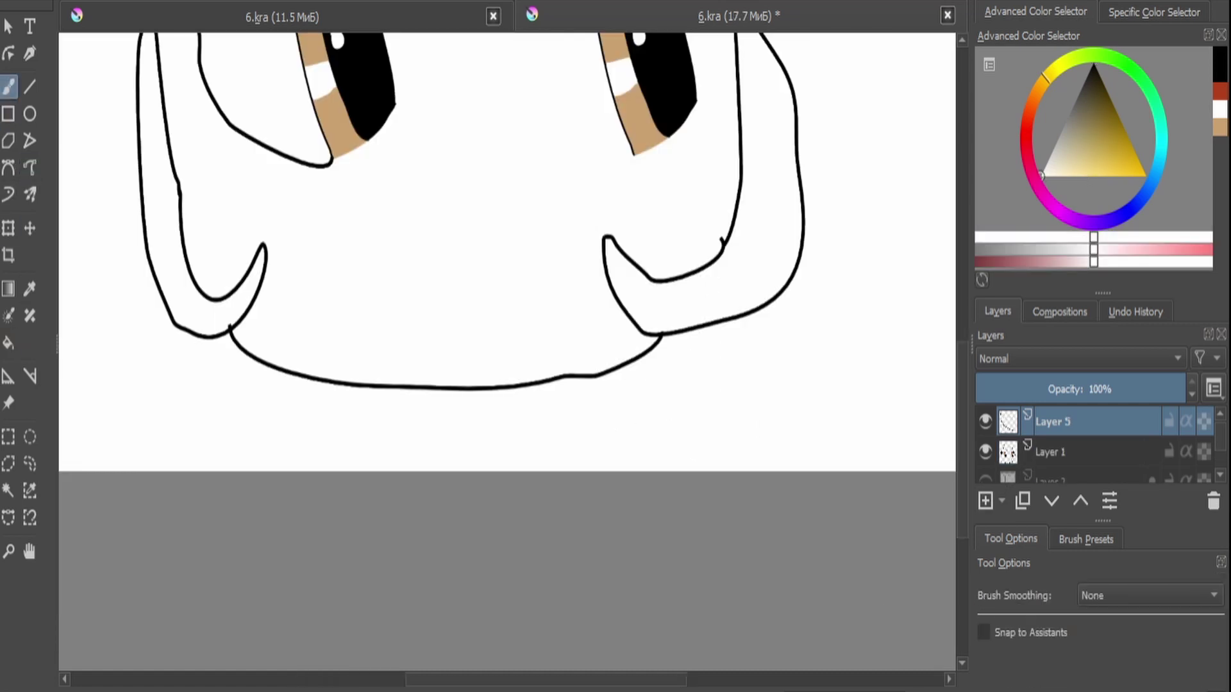
pyautogui.press('pagedown')
pyautogui.moveTo(561, 367)
pyautogui.mouseDown()
pyautogui.moveTo(433, 388)
pyautogui.moveTo(272, 368)
pyautogui.moveTo(232, 338)
pyautogui.moveTo(558, 379)
pyautogui.moveTo(643, 357)
pyautogui.mouseUp()
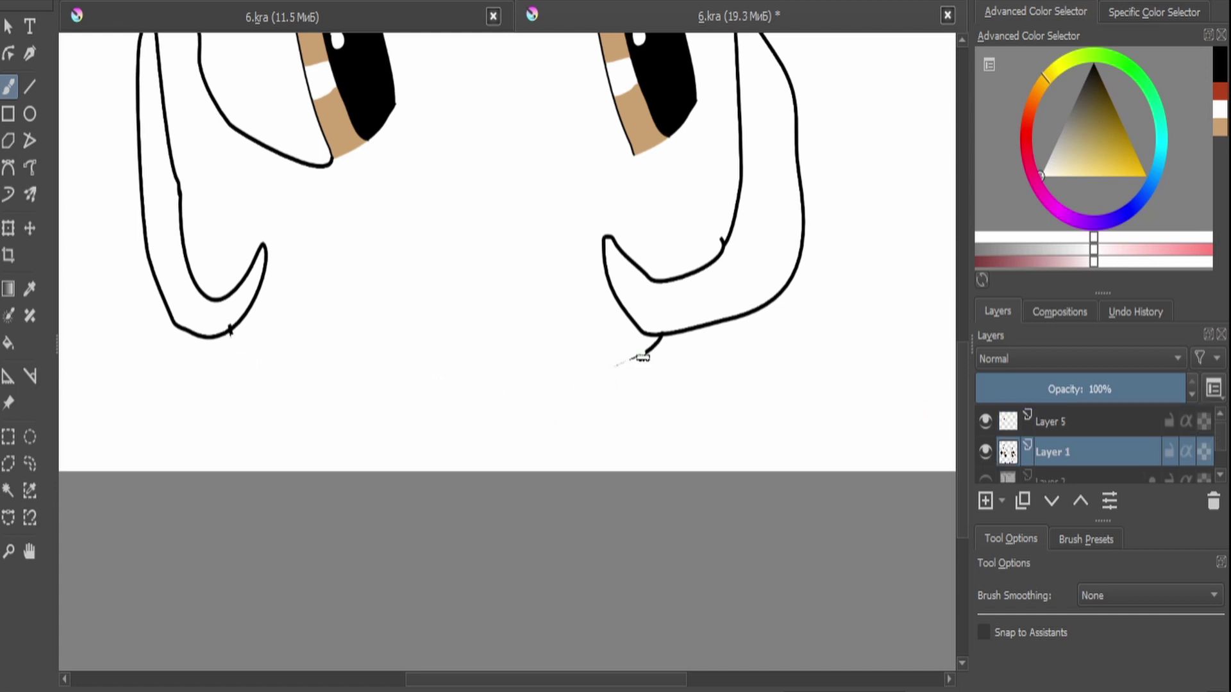
pyautogui.press('x')
pyautogui.moveTo(851, 428); pyautogui.dragTo(894, 543)
# On Layer 5, draw the second eye's lower outline from the inner lid end to the iris base.
pyautogui.press('pageup')
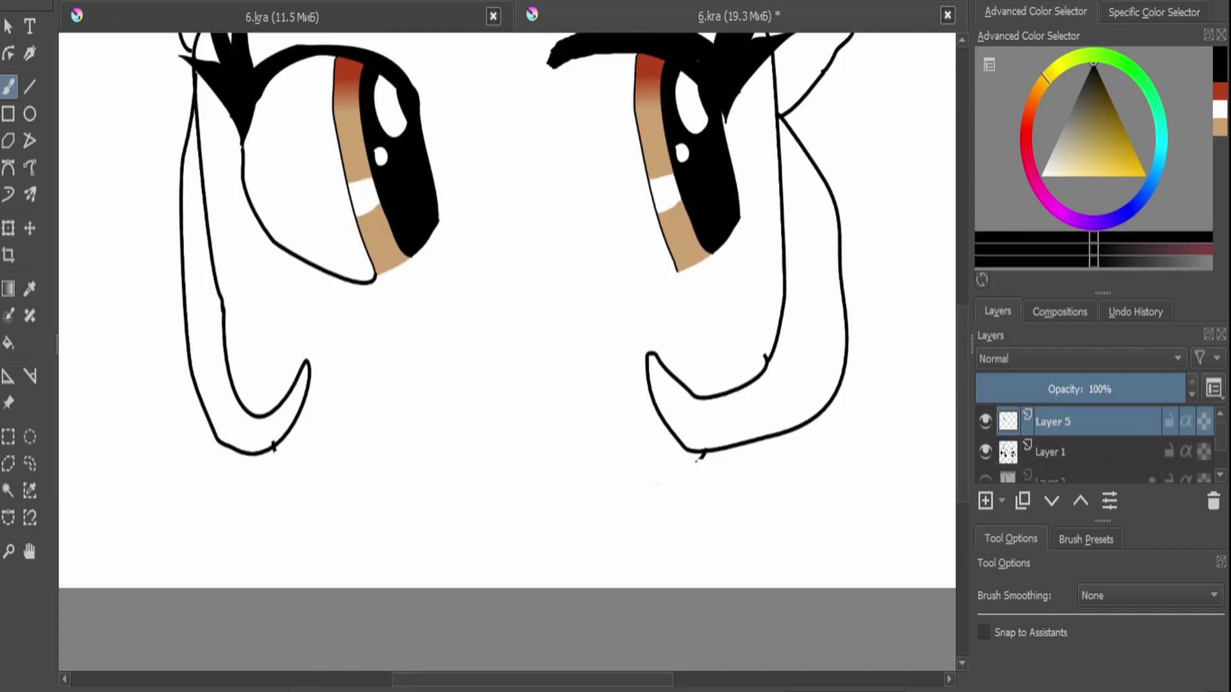
pyautogui.click(29, 168)
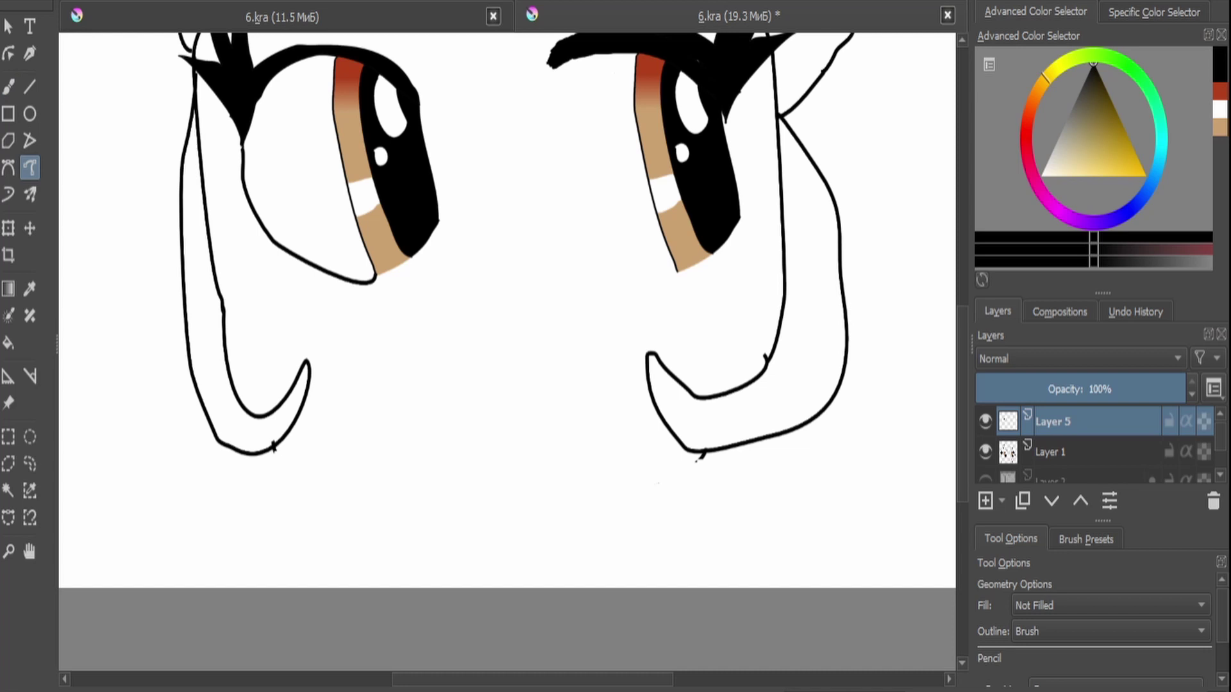
pyautogui.moveTo(549, 69)
pyautogui.mouseDown()
pyautogui.moveTo(584, 248)
pyautogui.moveTo(652, 279)
pyautogui.moveTo(679, 269)
pyautogui.mouseUp()
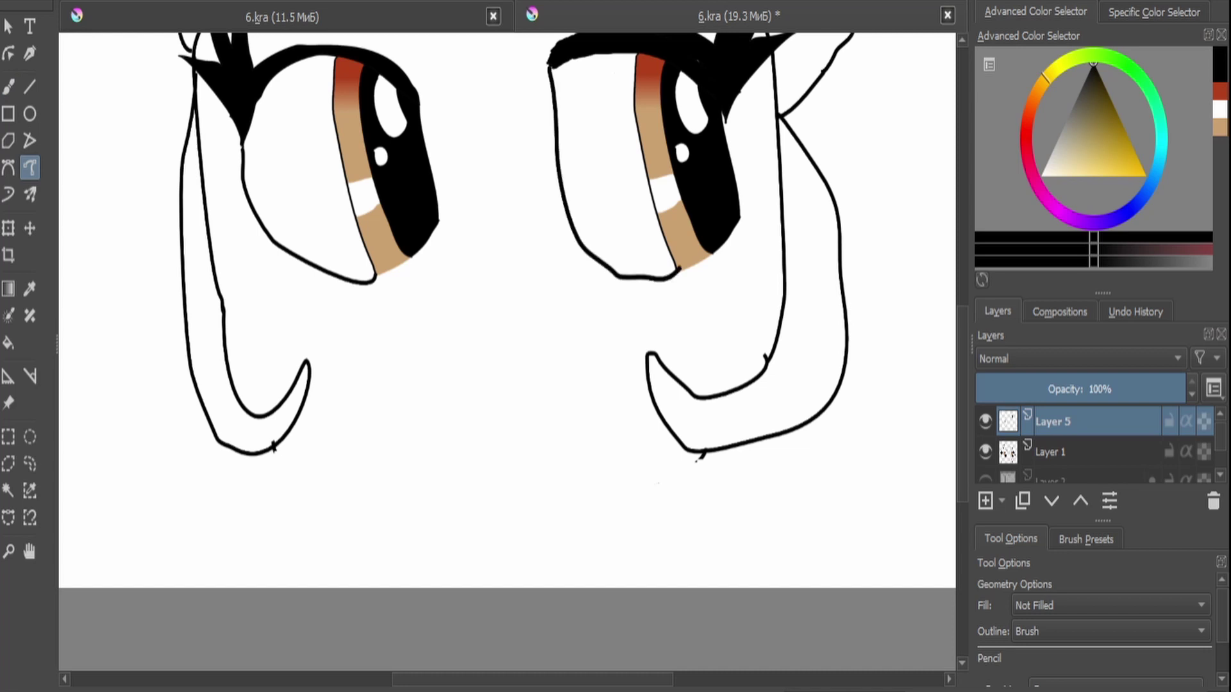
# On Layer 1, draw a deeper, rounded chin line connecting the ends of the two cheek locks.
pyautogui.press('pagedown')
pyautogui.moveTo(698, 456)
pyautogui.mouseDown()
pyautogui.moveTo(648, 538)
pyautogui.moveTo(444, 564)
pyautogui.moveTo(275, 483)
pyautogui.moveTo(277, 458)
pyautogui.mouseUp()
pyautogui.scroll(-3, 320, 443)
pyautogui.scroll(3, 368, 379)
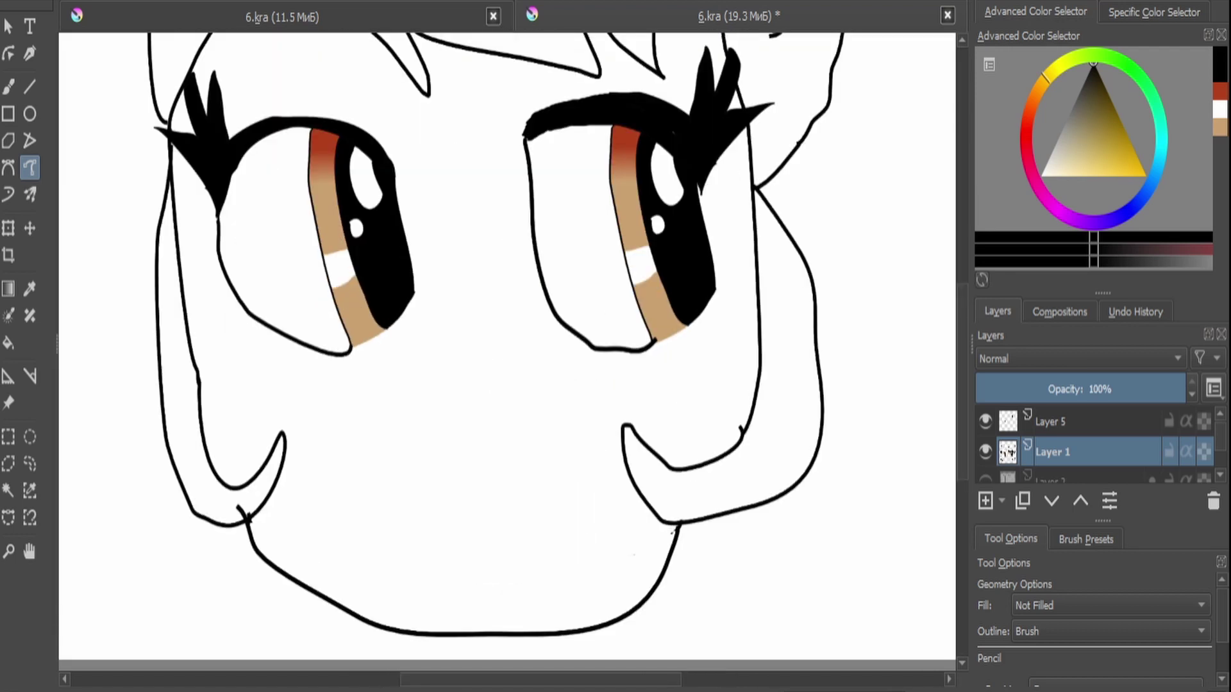
# Fill the face and both ears, including the ear tips, with pale yellow on Layer 1.
pyautogui.press('x')
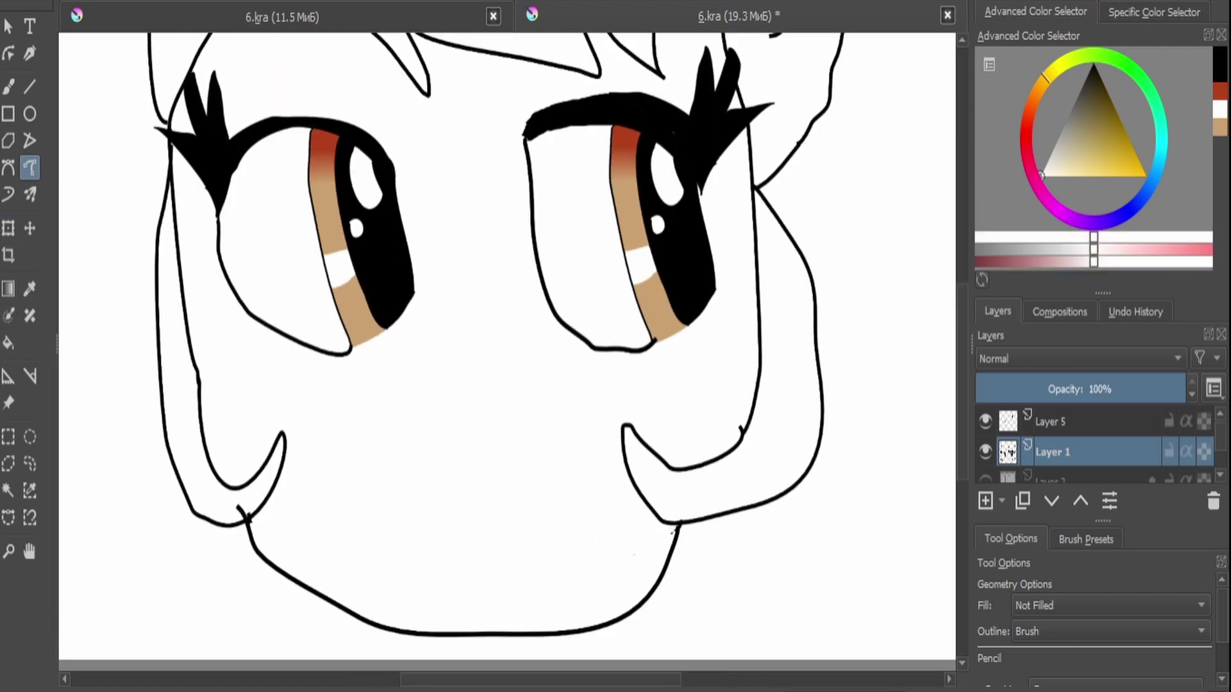
pyautogui.press('f')
pyautogui.click(1084, 166)
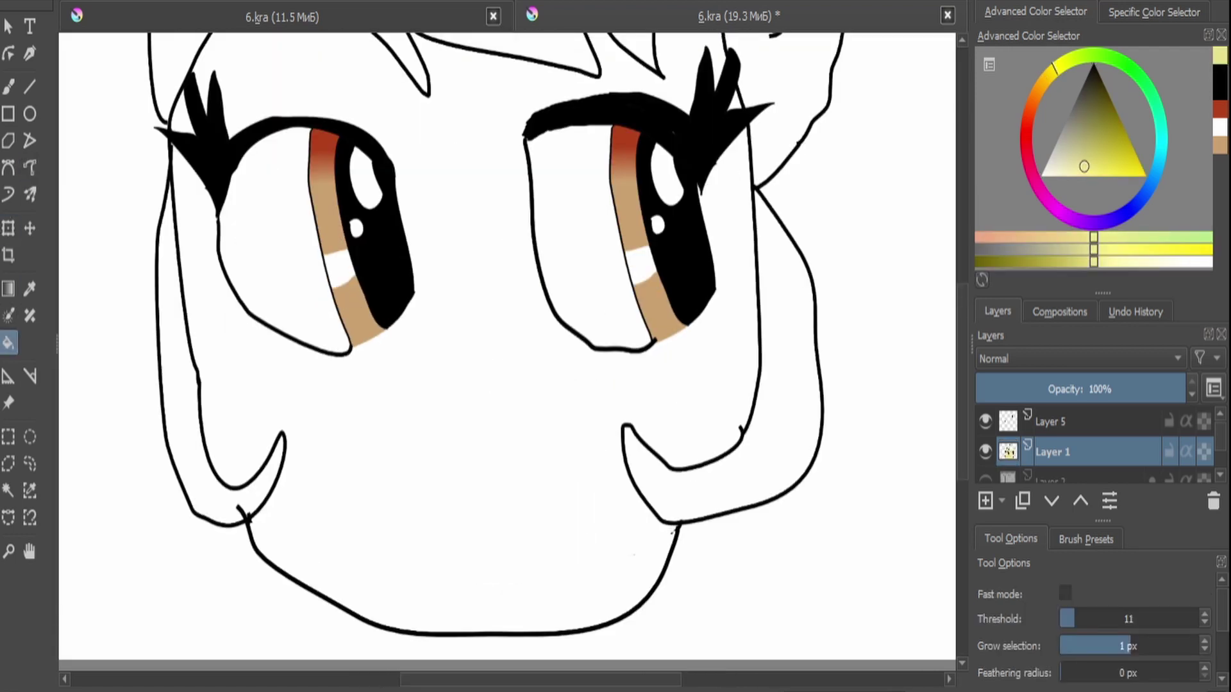
pyautogui.scroll(-3, 507, 346)
pyautogui.click(487, 449)
pyautogui.click(641, 192)
pyautogui.click(372, 186)
pyautogui.hotkey('ctrl', 'z')
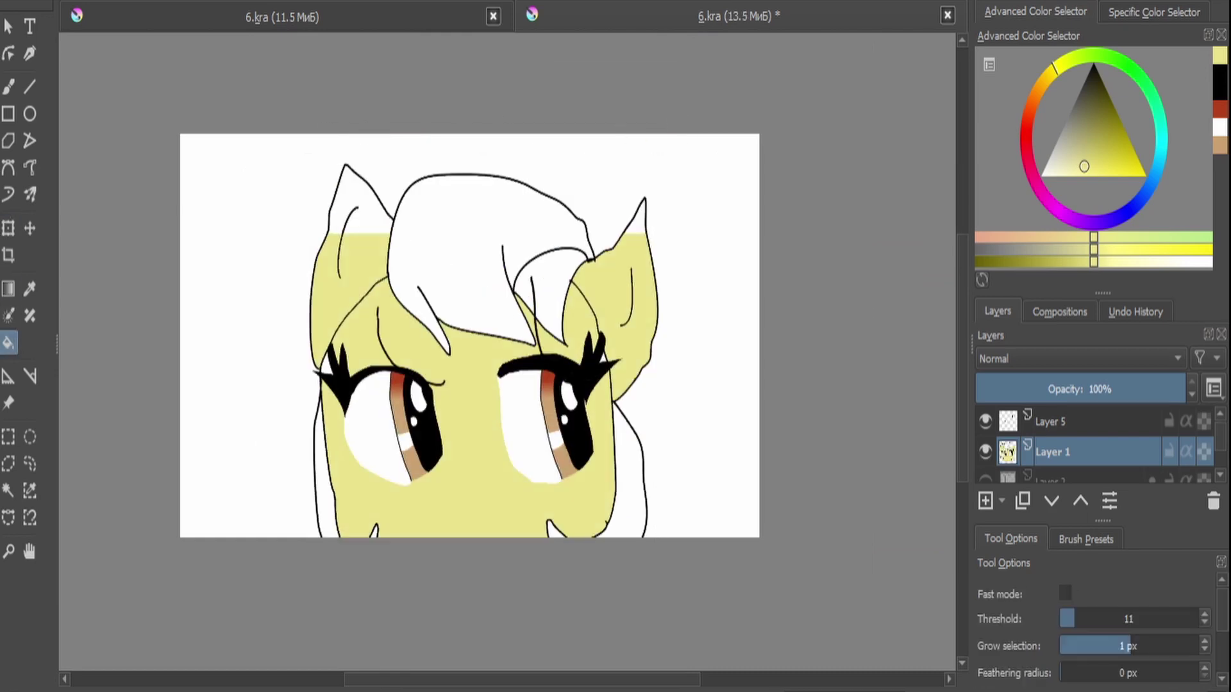
pyautogui.scroll(5, 449, 385)
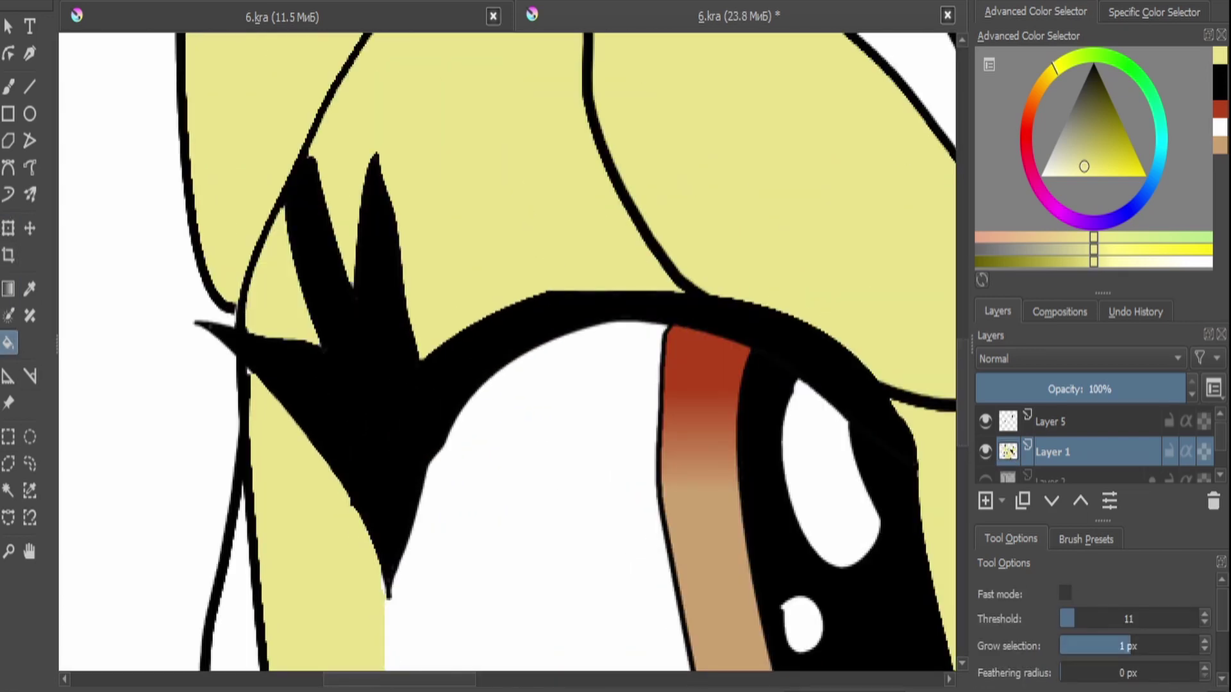
pyautogui.scroll(-4, 449, 385)
# Fill the whites of both eyes with white and merge Layer 5 down into Layer 1.
pyautogui.click(1042, 173)
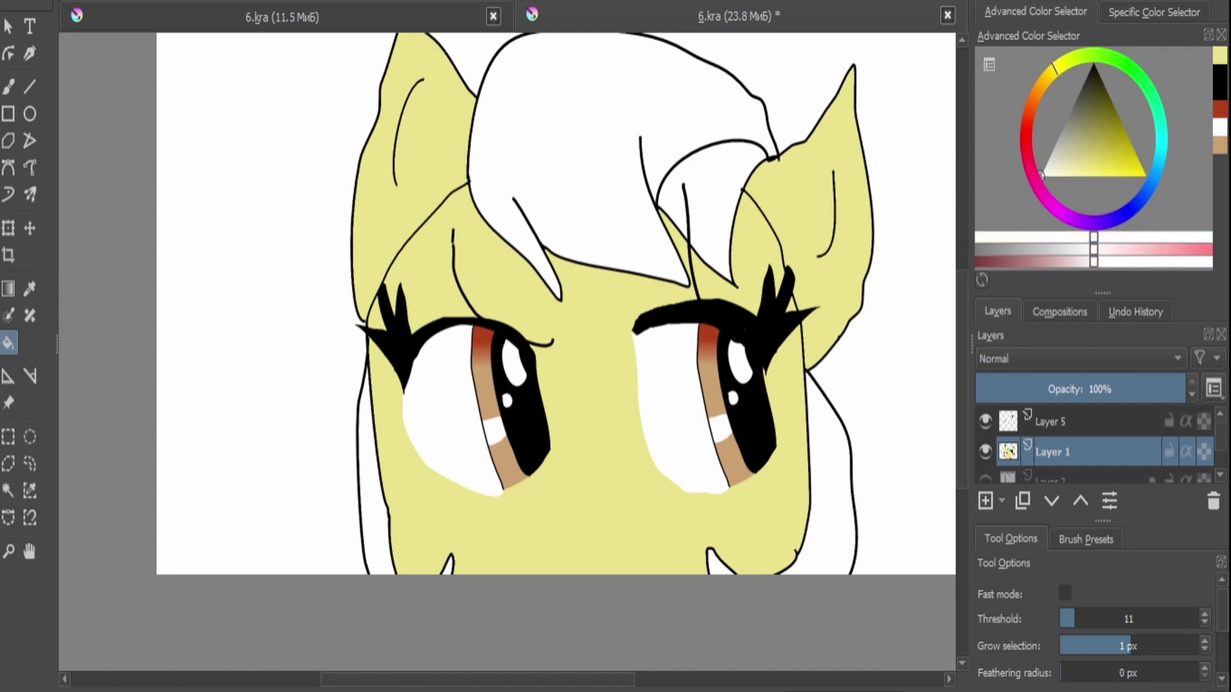
pyautogui.scroll(3, 488, 450)
pyautogui.click(1052, 421)
pyautogui.scroll(-2, 577, 240)
pyautogui.hotkey('ctrl', 'e')
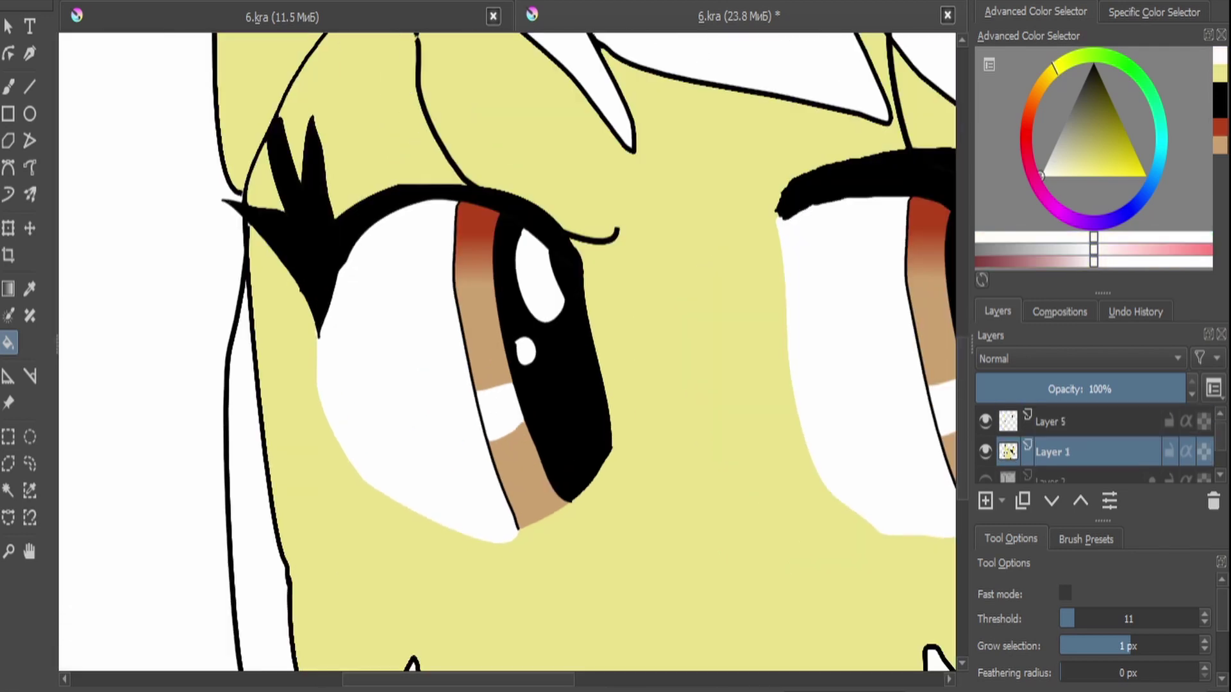
# Transform Layer 1 to reposition the head with the ear tips just inside the canvas's upper edge.
pyautogui.hotkey('ctrl', 't')
pyautogui.scroll(1, 577, 240)
pyautogui.scroll(-5, 577, 240)
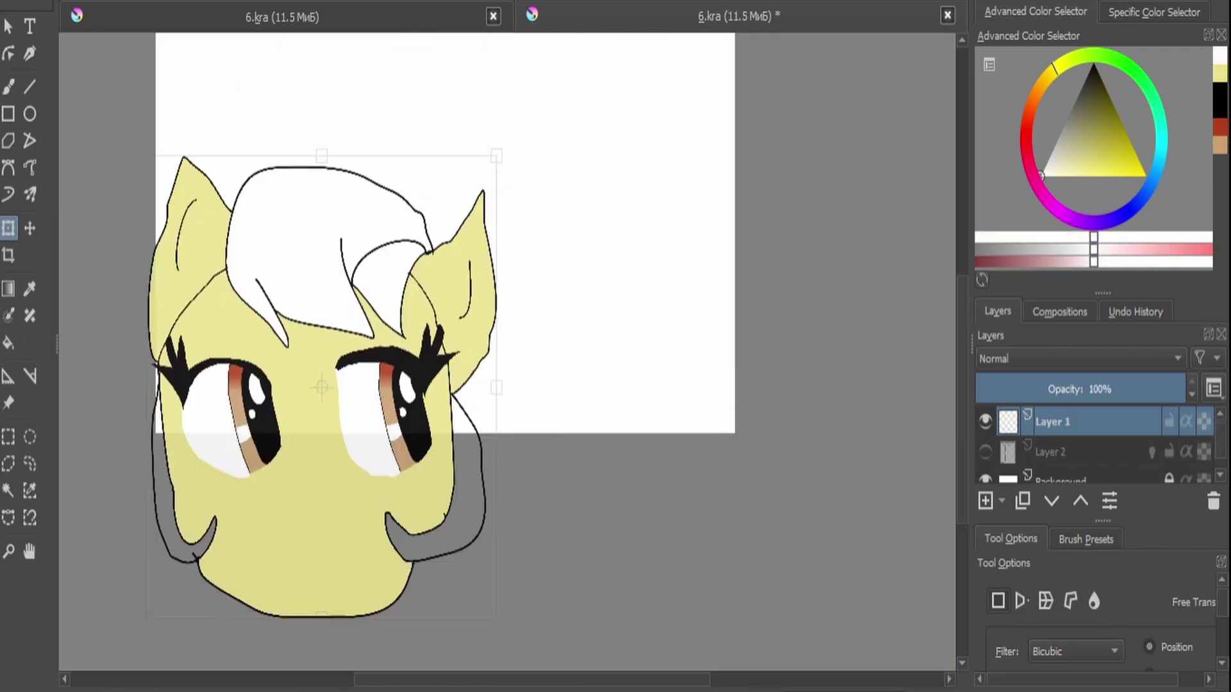
pyautogui.scroll(4, 456, 405)
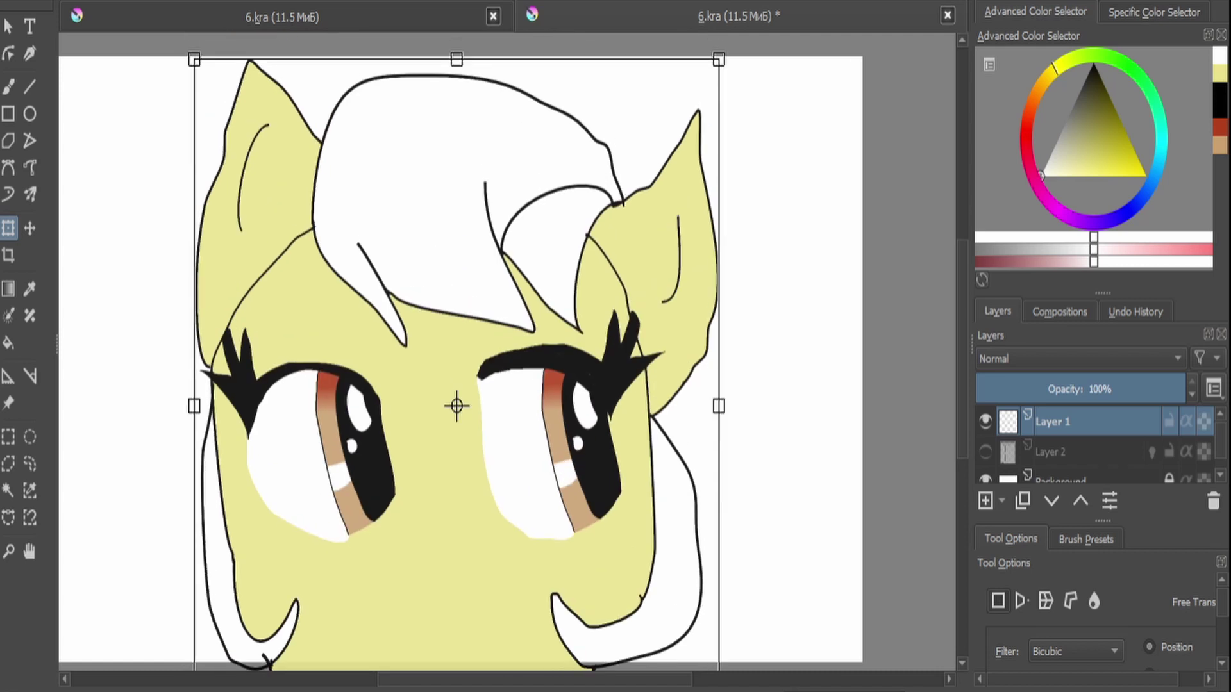
# Fill the large top hair shape and the smaller forelock beside it with terracotta red.
pyautogui.press('x')
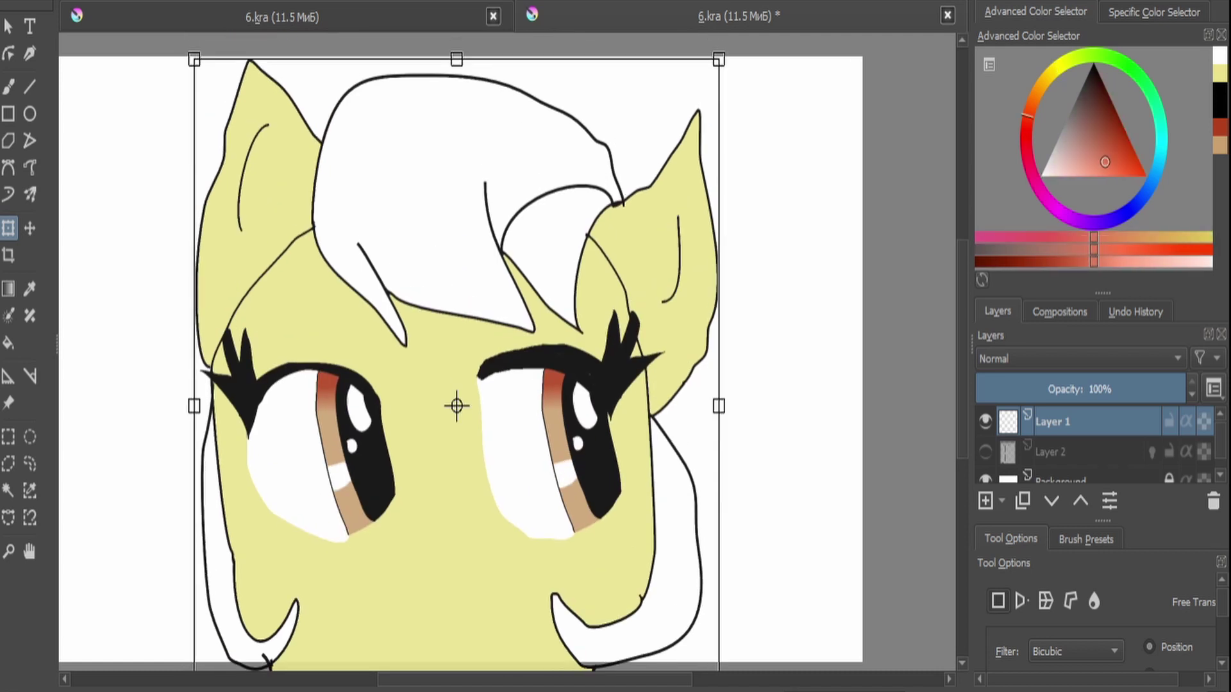
pyautogui.press('f')
pyautogui.click(416, 141)
pyautogui.click(545, 275)
pyautogui.scroll(-1, 544, 276)
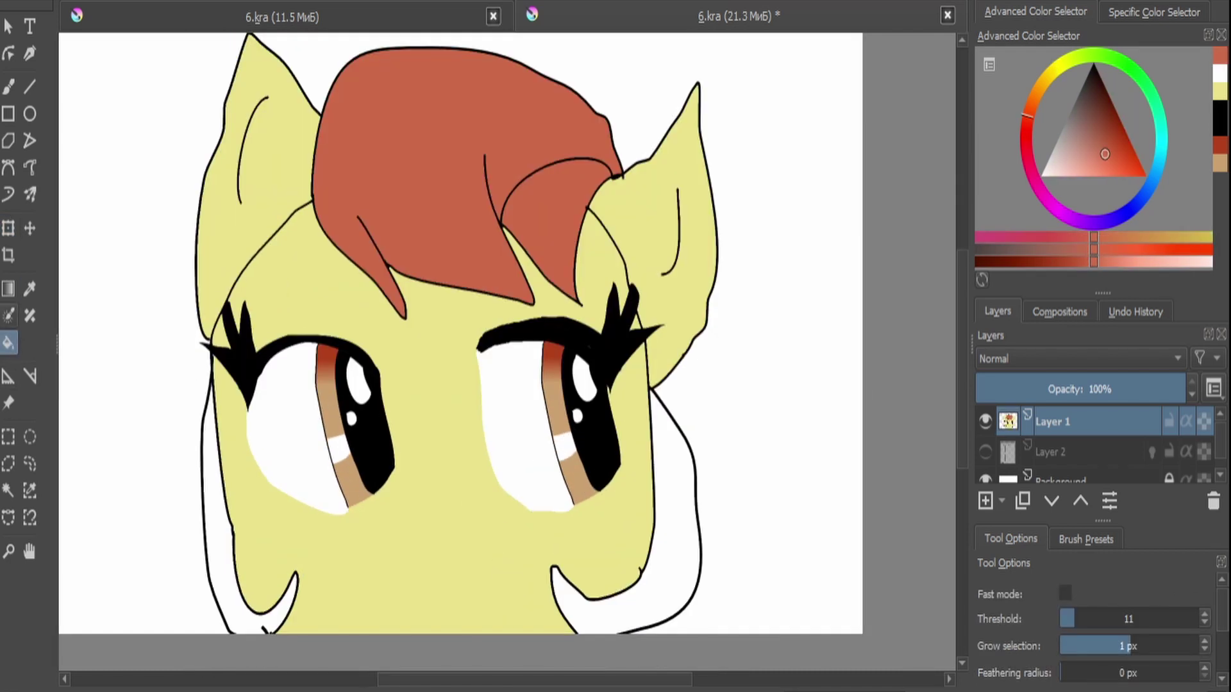
# Move the head up until the chin fits on the canvas and fill both cheek locks with the same terracotta red.
pyautogui.scroll(-3, 330, 302)
pyautogui.scroll(4, 417, 289)
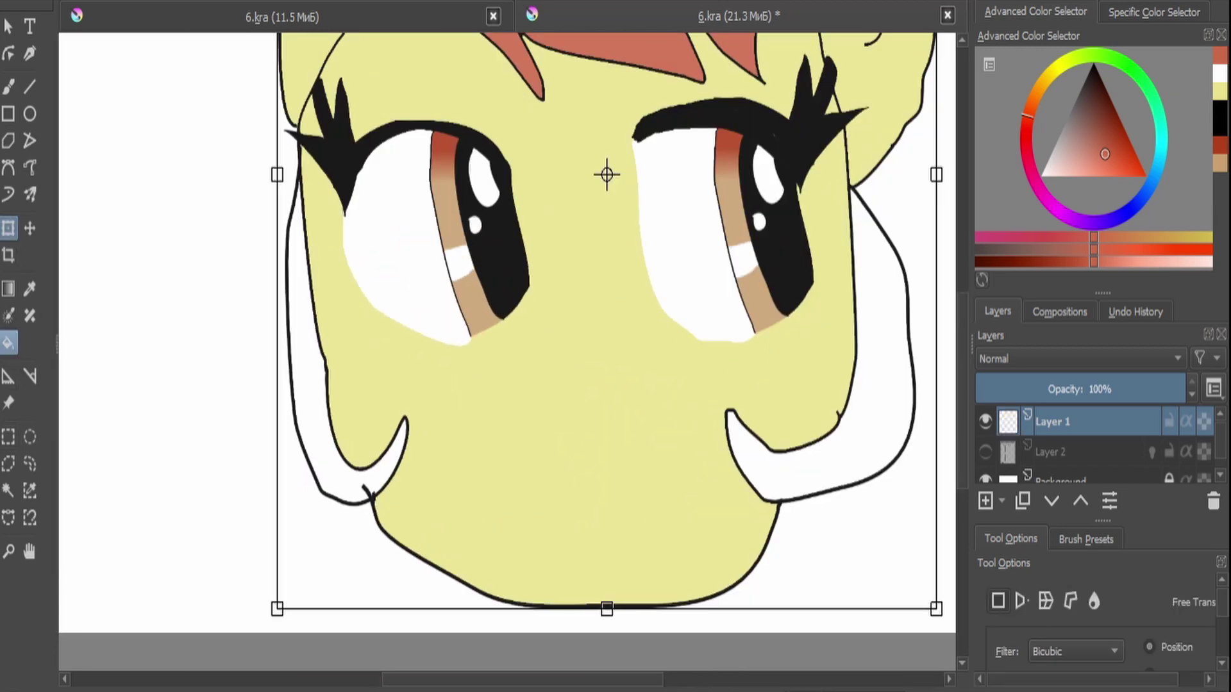
pyautogui.click(309, 352)
pyautogui.click(885, 307)
# Brush over the stray line ends at the two cheek locks, using the hair red and the sampled face yellow.
pyautogui.press('b')
pyautogui.scroll(5, 385, 449)
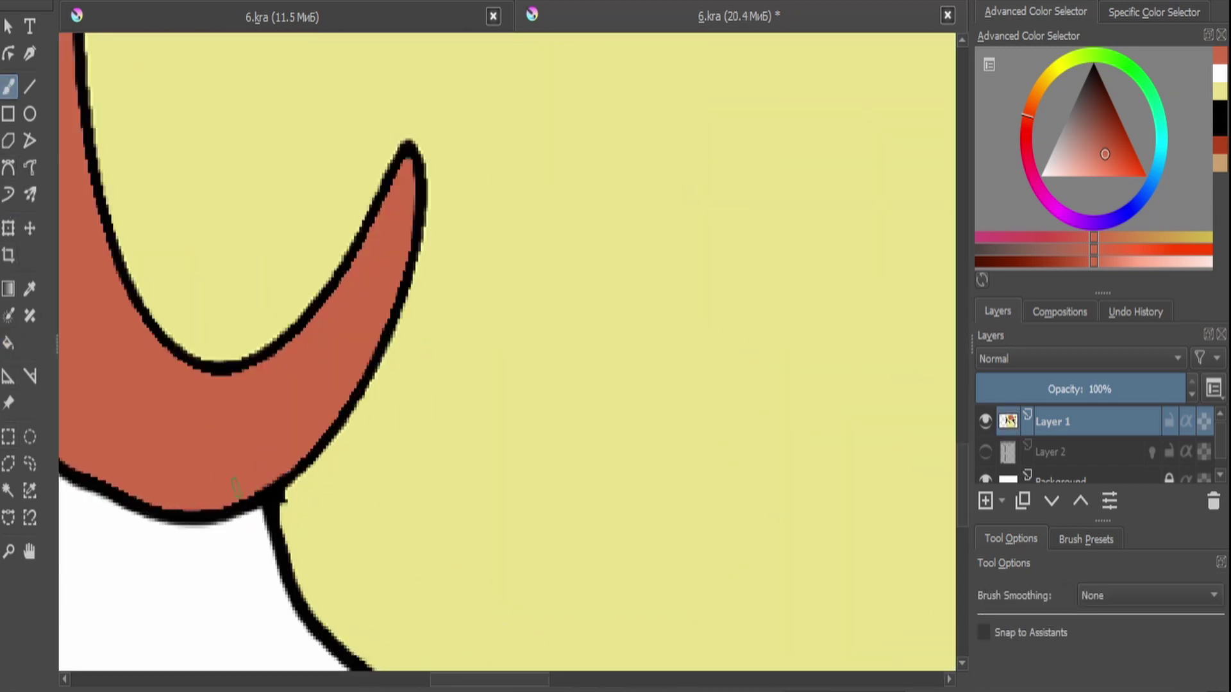
pyautogui.scroll(-3, 875, 314)
pyautogui.scroll(3, 875, 314)
pyautogui.scroll(-3, 875, 315)
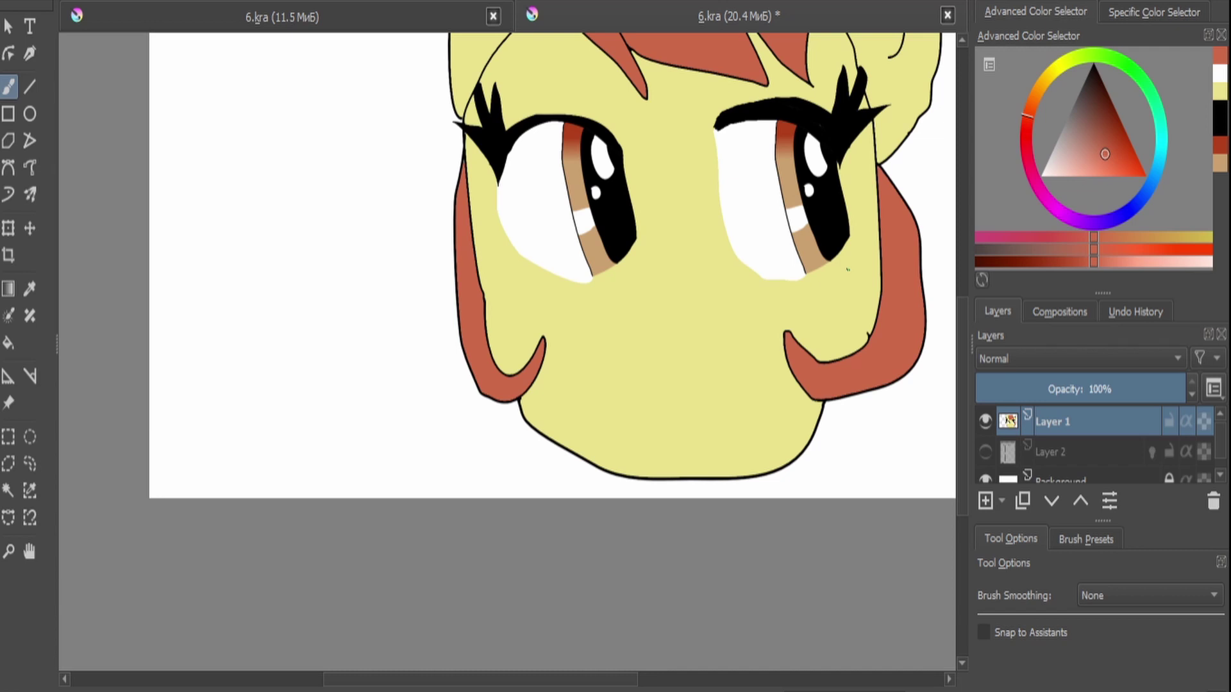
pyautogui.scroll(3, 807, 364)
pyautogui.keyDown('ctrl'); pyautogui.click(806, 364); pyautogui.keyUp('ctrl')
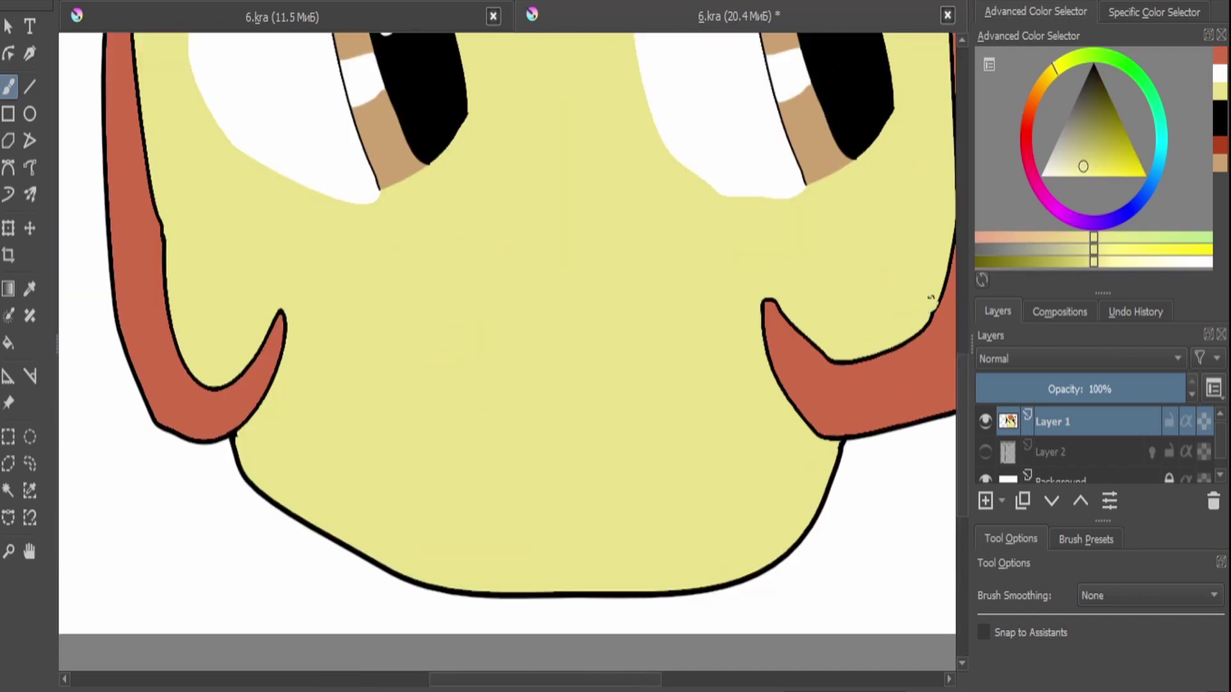
# Reset the drawing colour to black and transform Layer 1 to shift the head slightly up and to the left.
pyautogui.scroll(-3, 931, 298)
pyautogui.hscroll(3, 931, 298)
pyautogui.press('d')
pyautogui.hotkey('ctrl', 't')
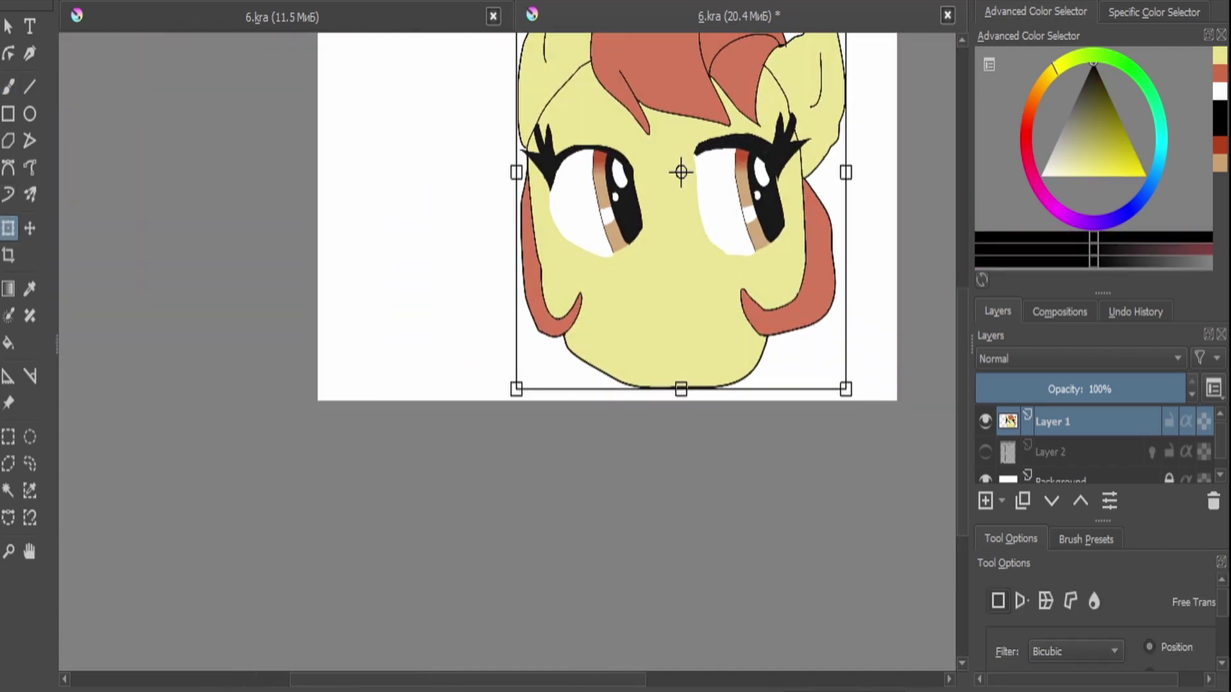
pyautogui.scroll(2, 681, 172)
# Draw a curved nose bridge with two nostril marks and a small smiling mouth in black on the muzzle.
pyautogui.click(29, 168)
pyautogui.scroll(1, 641, 339)
pyautogui.hscroll(1, 641, 339)
pyautogui.moveTo(583, 446)
pyautogui.mouseDown()
pyautogui.moveTo(677, 433)
pyautogui.moveTo(597, 463)
pyautogui.moveTo(603, 484)
pyautogui.moveTo(671, 481)
pyautogui.mouseUp()
pyautogui.scroll(-4, 673, 475)
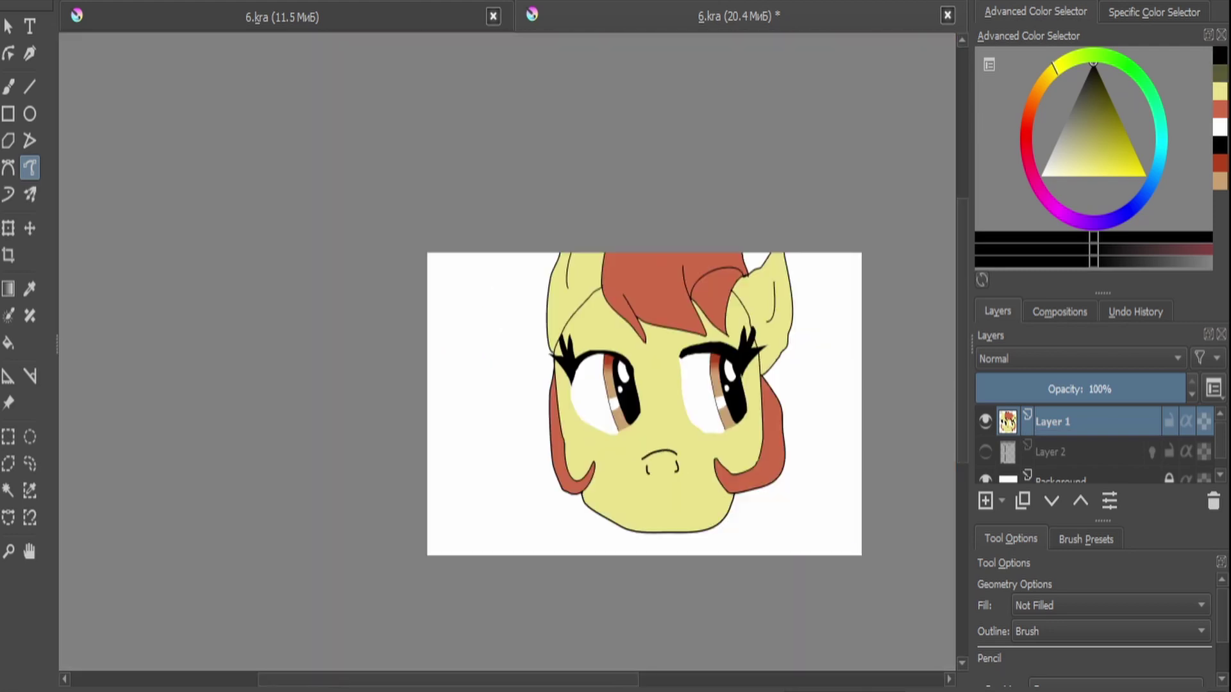
pyautogui.scroll(4, 673, 474)
pyautogui.moveTo(595, 468); pyautogui.dragTo(661, 455)
pyautogui.scroll(-3, 641, 449)
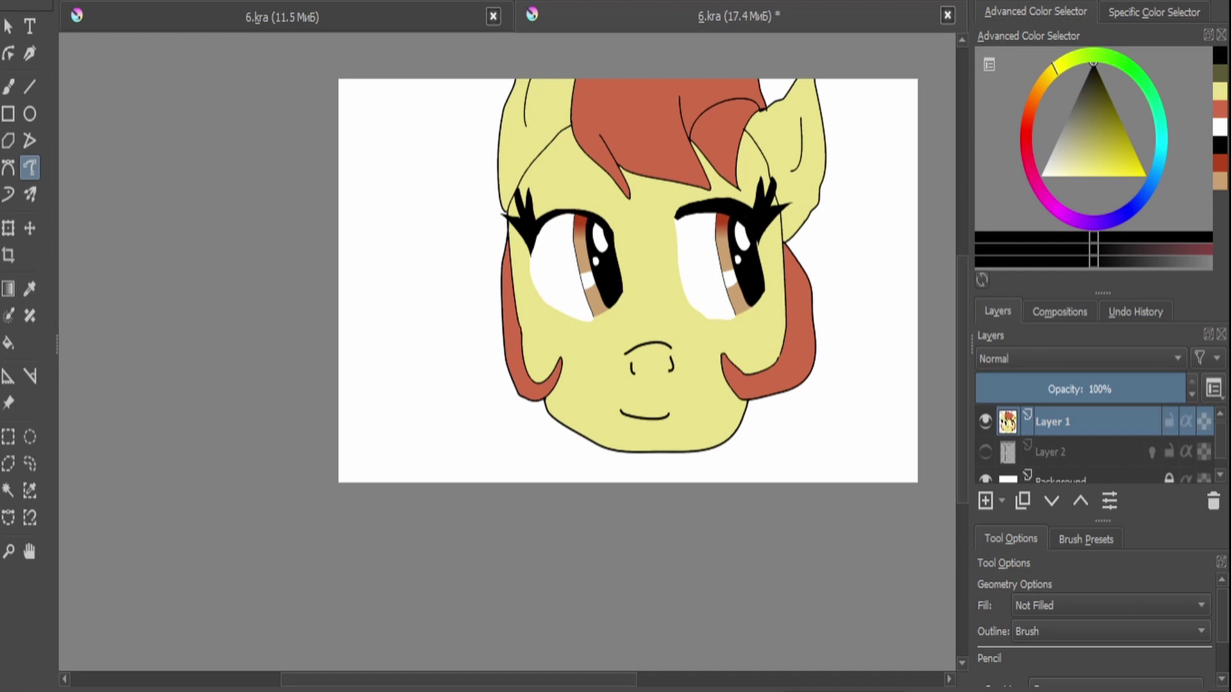
# Outline a ponytail beside the left cheek lock with a rounded strand, a spiky middle tuft and a pointed lower tuft.
pyautogui.scroll(3, 645, 186)
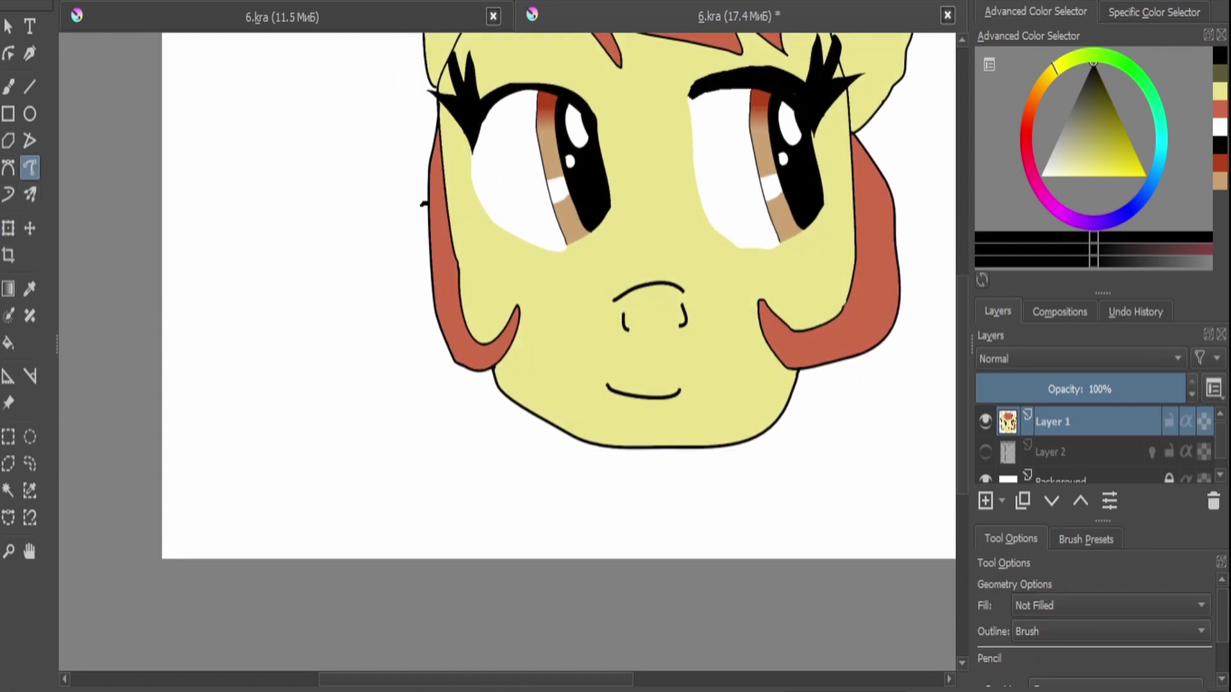
pyautogui.moveTo(411, 264)
pyautogui.mouseDown()
pyautogui.moveTo(412, 365)
pyautogui.moveTo(440, 452)
pyautogui.mouseUp()
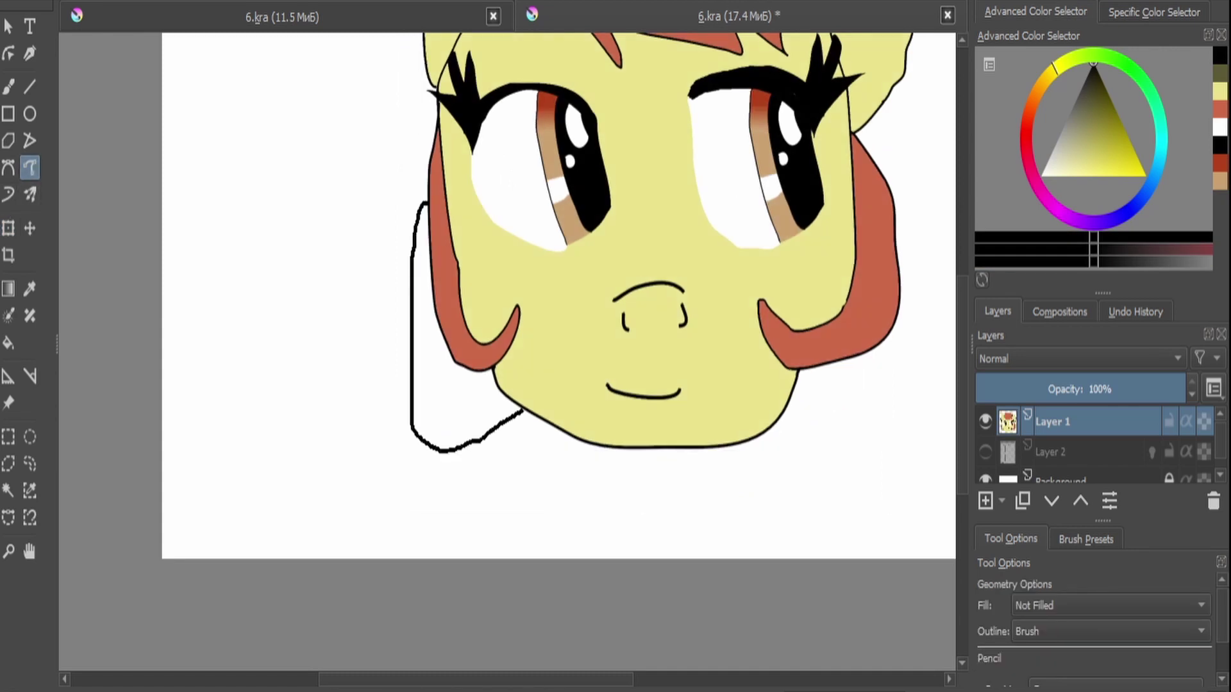
pyautogui.moveTo(522, 411); pyautogui.dragTo(523, 410)
pyautogui.moveTo(482, 498)
pyautogui.mouseDown()
pyautogui.moveTo(411, 500)
pyautogui.moveTo(379, 472)
pyautogui.moveTo(342, 361)
pyautogui.moveTo(367, 392)
pyautogui.moveTo(373, 298)
pyautogui.moveTo(410, 346)
pyautogui.mouseUp()
pyautogui.scroll(-3, 558, 295)
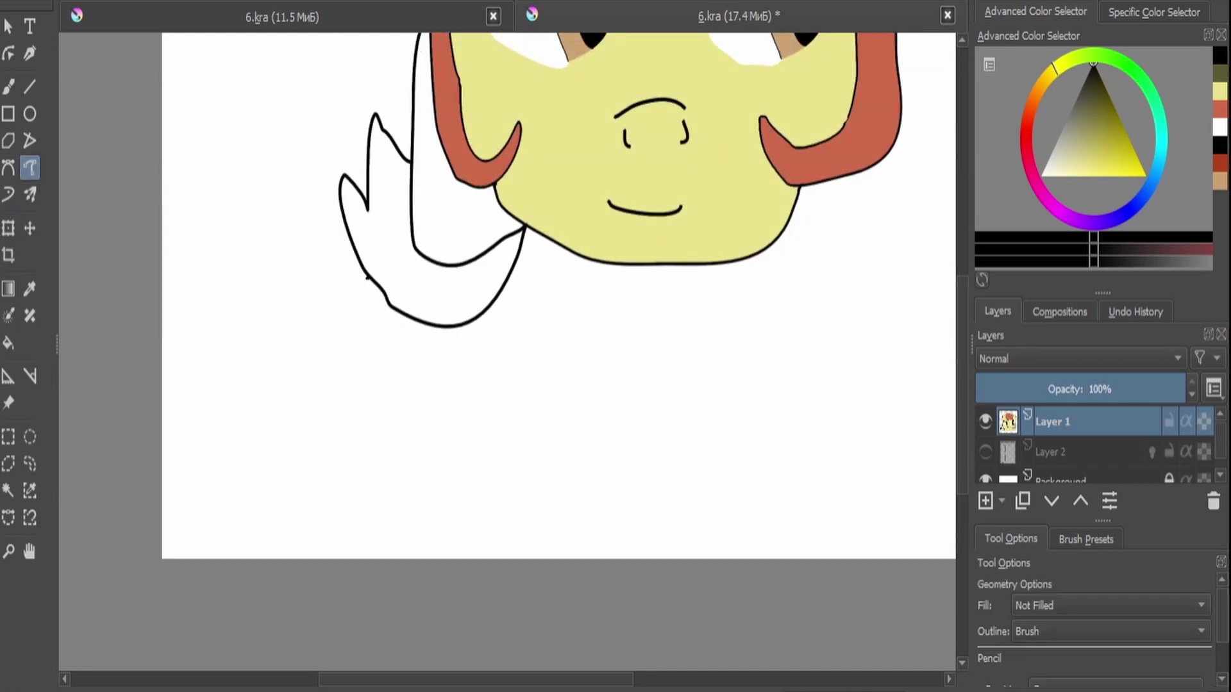
pyautogui.moveTo(366, 277)
pyautogui.mouseDown()
pyautogui.moveTo(356, 341)
pyautogui.moveTo(382, 422)
pyautogui.moveTo(396, 380)
pyautogui.moveTo(395, 394)
pyautogui.moveTo(497, 433)
pyautogui.moveTo(455, 328)
pyautogui.mouseUp()
# Fill the three ponytail sections with the hair's terracotta red.
pyautogui.press('f')
pyautogui.click(429, 160)
pyautogui.click(385, 224)
pyautogui.click(423, 379)
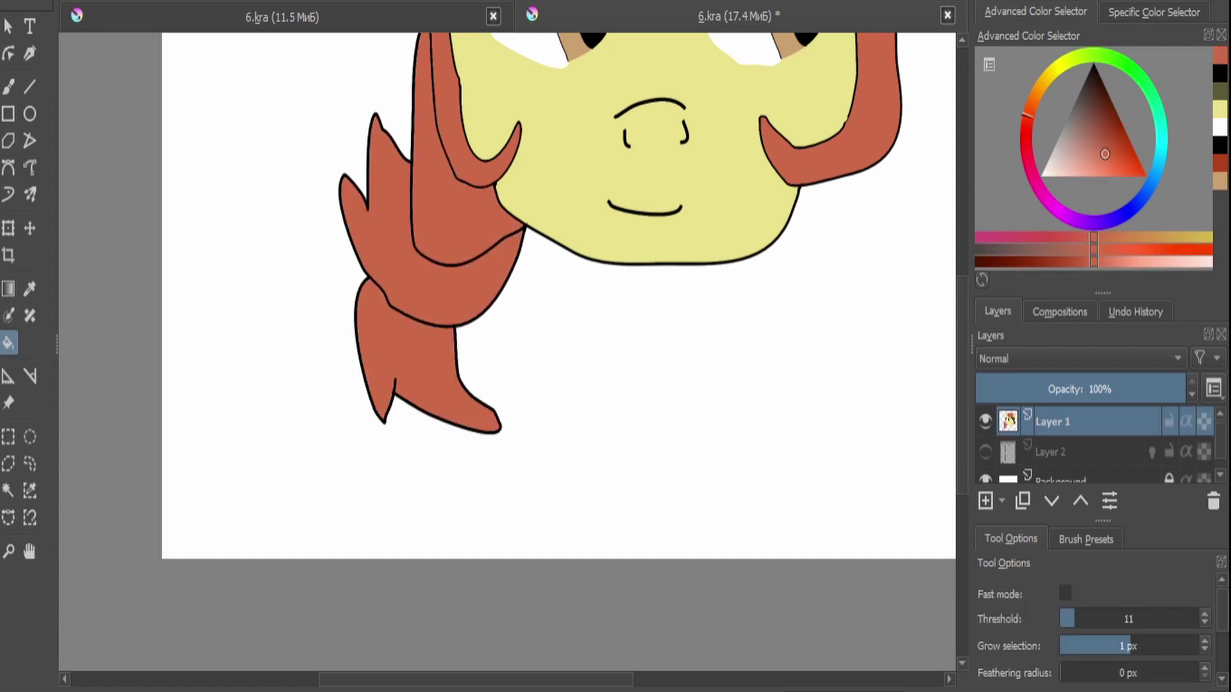
# Draw two black band lines running from the ponytail below the chin, ending at two adjoining rounded arches.
pyautogui.scroll(2, 590, 257)
pyautogui.press('d')
pyautogui.click(30, 168)
pyautogui.moveTo(465, 415)
pyautogui.mouseDown()
pyautogui.moveTo(517, 452)
pyautogui.moveTo(562, 456)
pyautogui.mouseUp()
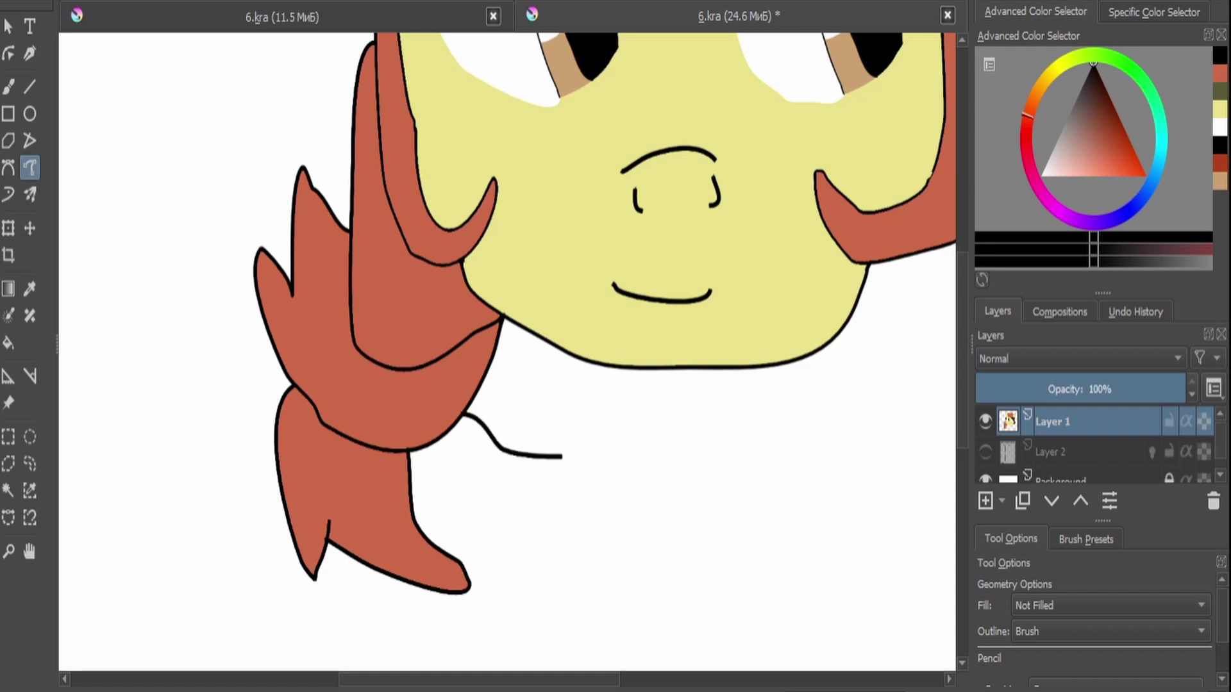
pyautogui.moveTo(410, 454); pyautogui.dragTo(547, 525)
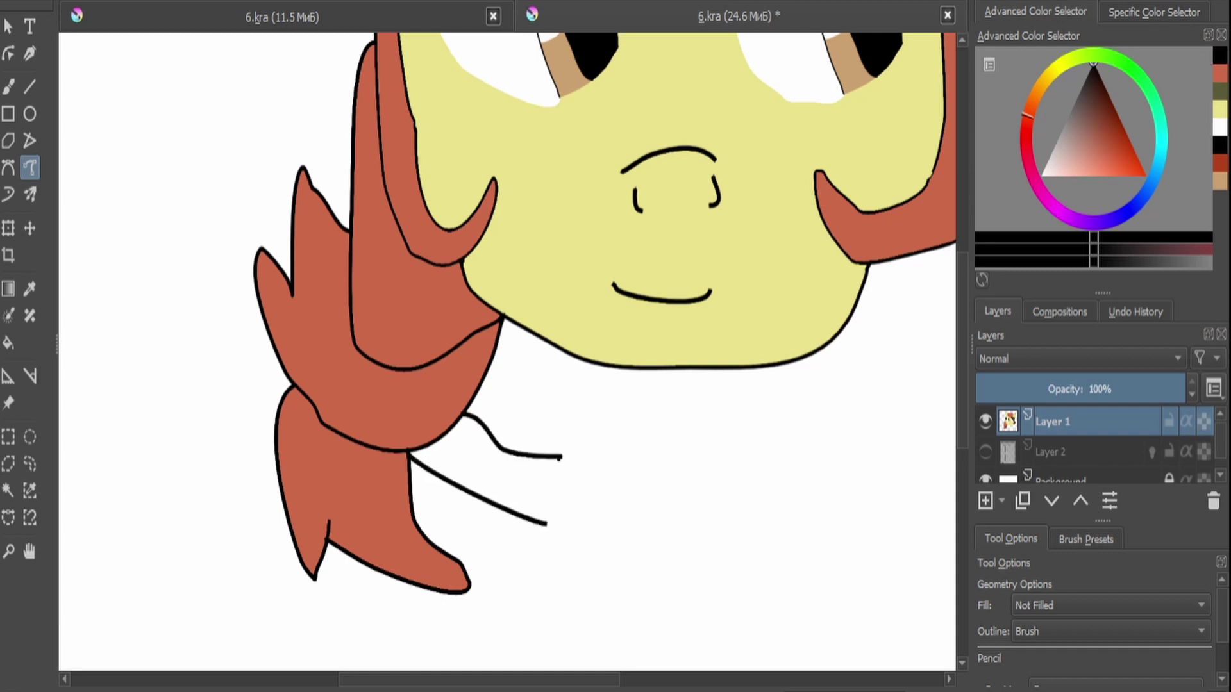
pyautogui.moveTo(562, 457)
pyautogui.mouseDown()
pyautogui.moveTo(619, 426)
pyautogui.moveTo(655, 539)
pyautogui.mouseUp()
pyautogui.moveTo(561, 456); pyautogui.dragTo(545, 550)
pyautogui.moveTo(544, 550); pyautogui.dragTo(407, 413)
pyautogui.moveTo(515, 306)
pyautogui.mouseDown()
pyautogui.moveTo(593, 311)
pyautogui.moveTo(611, 491)
pyautogui.mouseUp()
# Draw the right neck line down from the jaw and two band lines joining it to the second arch.
pyautogui.press('-')
pyautogui.press('+')
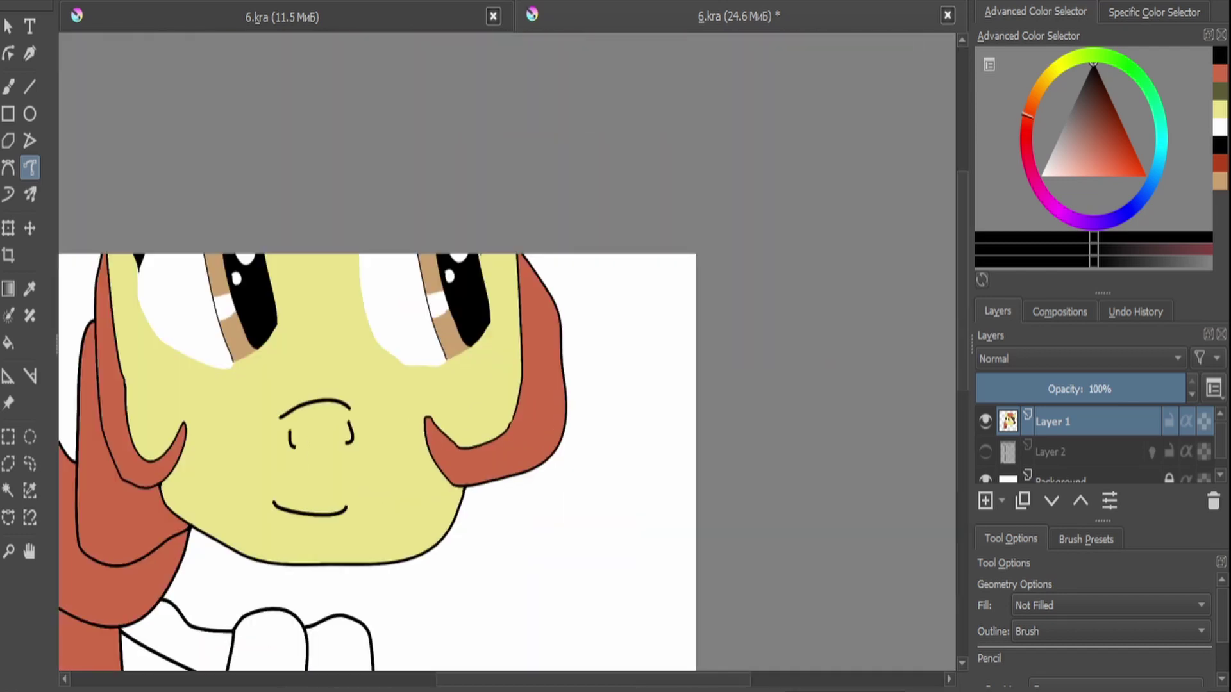
pyautogui.scroll(1, 381, 459)
pyautogui.press('-')
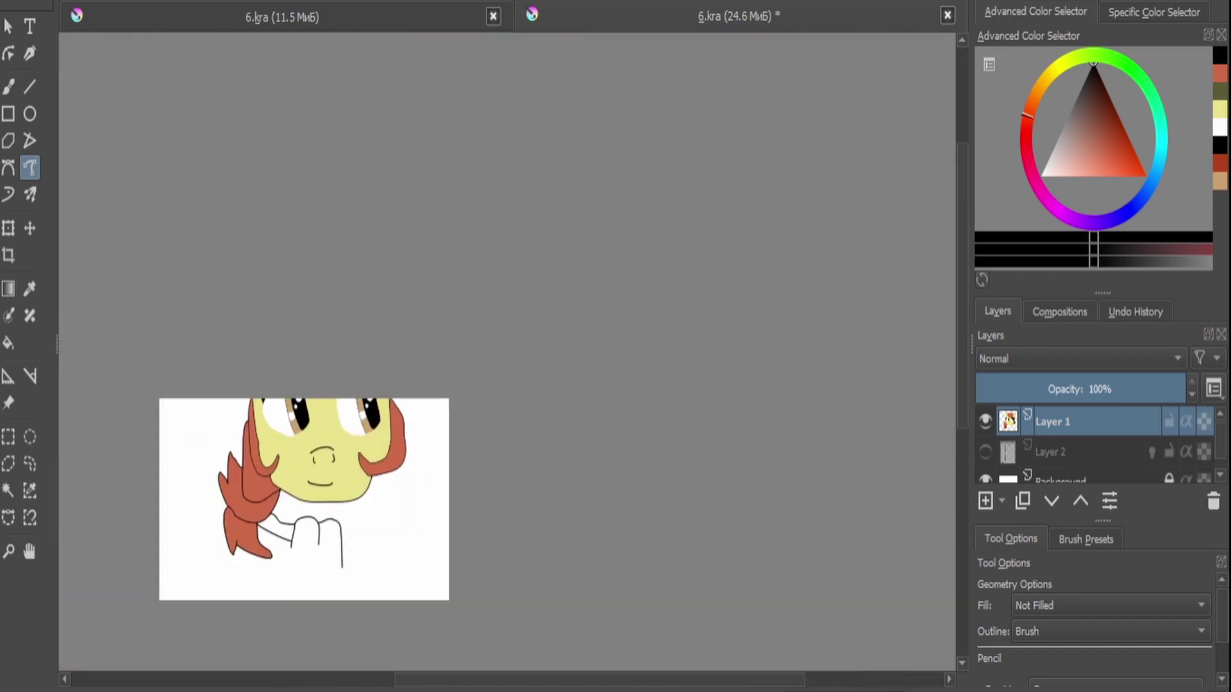
pyautogui.press('+')
pyautogui.press('+')
pyautogui.press('+')
pyautogui.moveTo(331, 339); pyautogui.dragTo(408, 280)
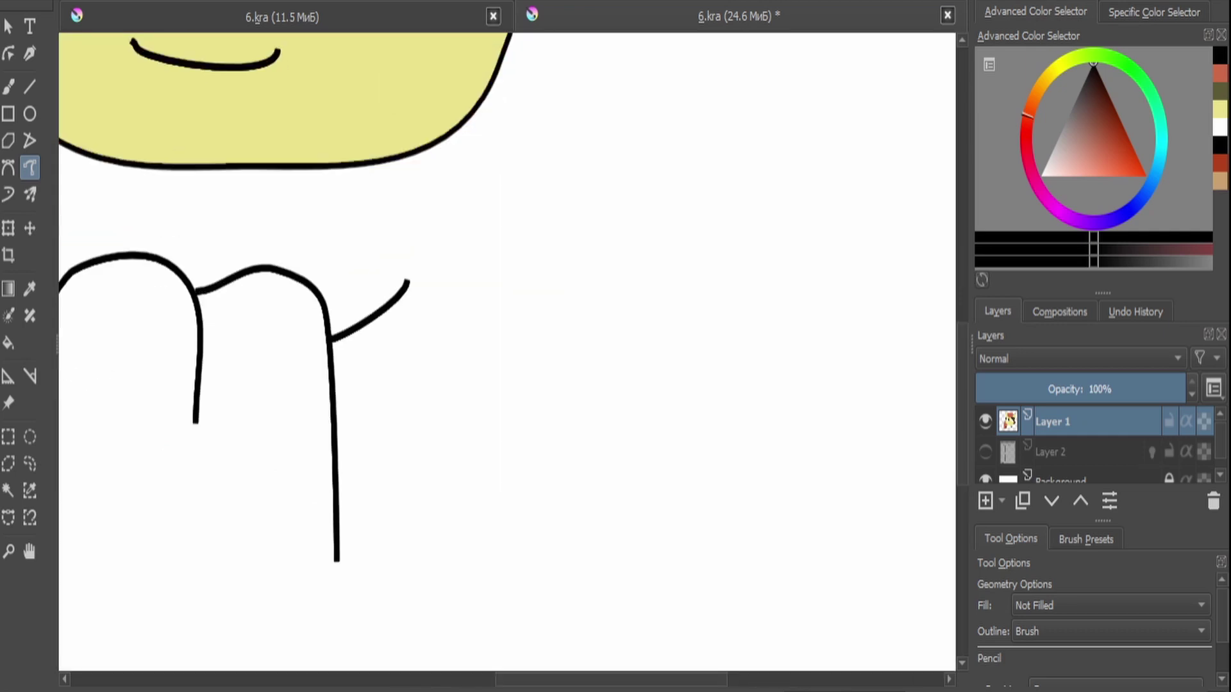
pyautogui.moveTo(418, 165)
pyautogui.mouseDown()
pyautogui.moveTo(435, 396)
pyautogui.moveTo(461, 427)
pyautogui.mouseUp()
pyautogui.press('+')
pyautogui.moveTo(340, 473); pyautogui.dragTo(475, 388)
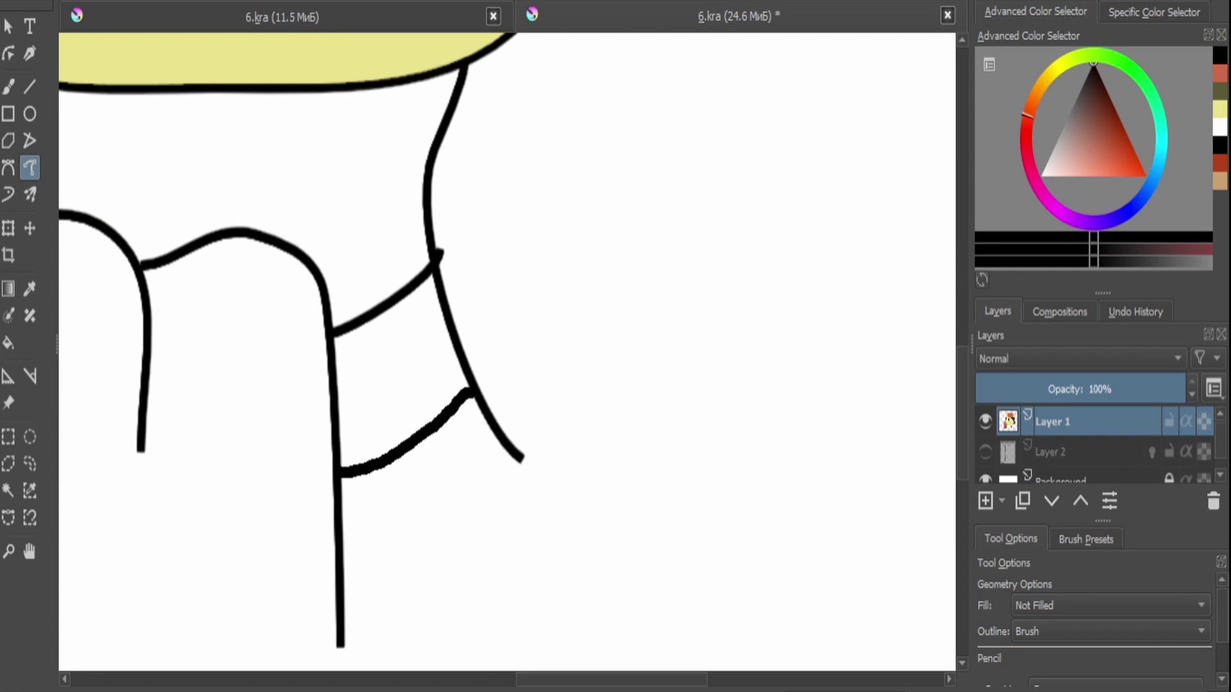
# Outline a large two-pointed shape from the right neck line back to the jaw, and a curve linking it to the cheek lock.
pyautogui.press('-')
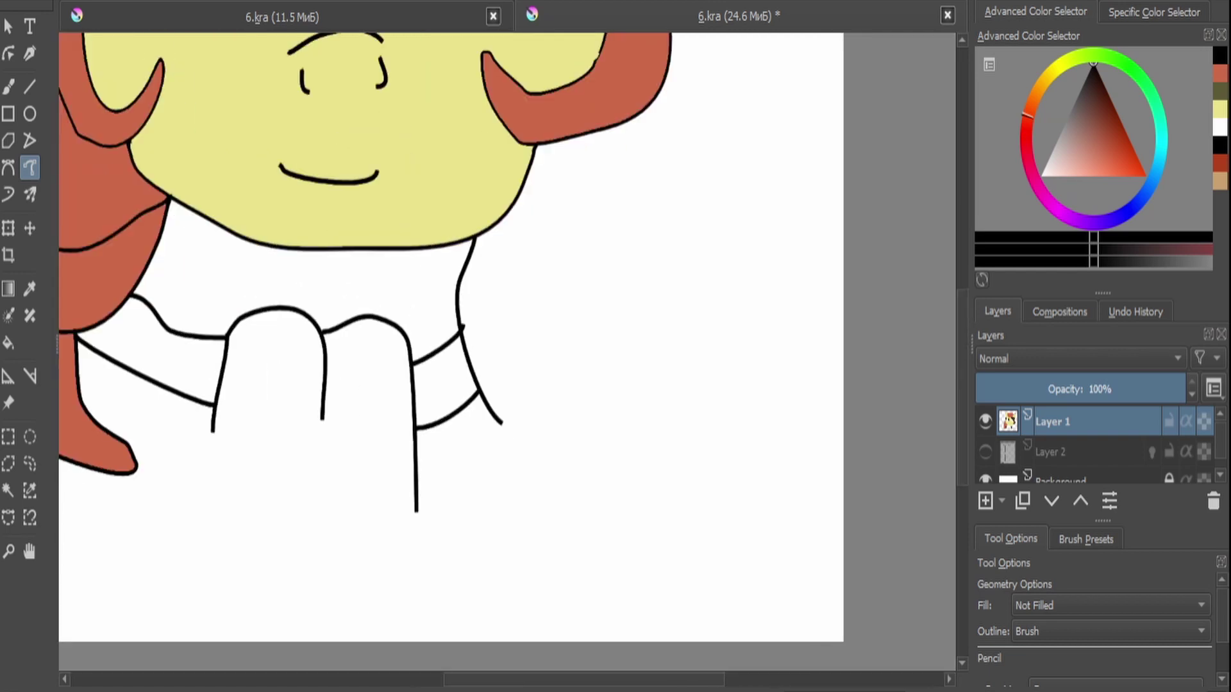
pyautogui.moveTo(523, 436)
pyautogui.mouseDown()
pyautogui.moveTo(705, 393)
pyautogui.moveTo(737, 326)
pyautogui.moveTo(744, 270)
pyautogui.mouseUp()
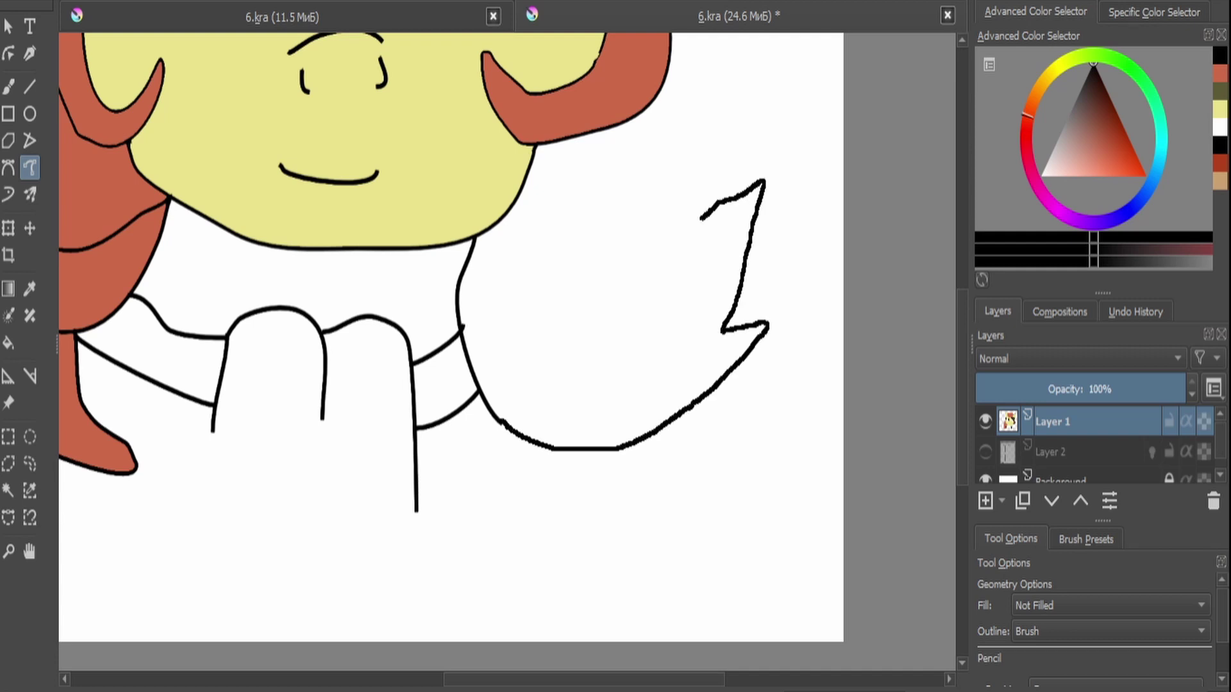
pyautogui.moveTo(627, 271)
pyautogui.mouseDown()
pyautogui.moveTo(555, 265)
pyautogui.moveTo(494, 226)
pyautogui.mouseUp()
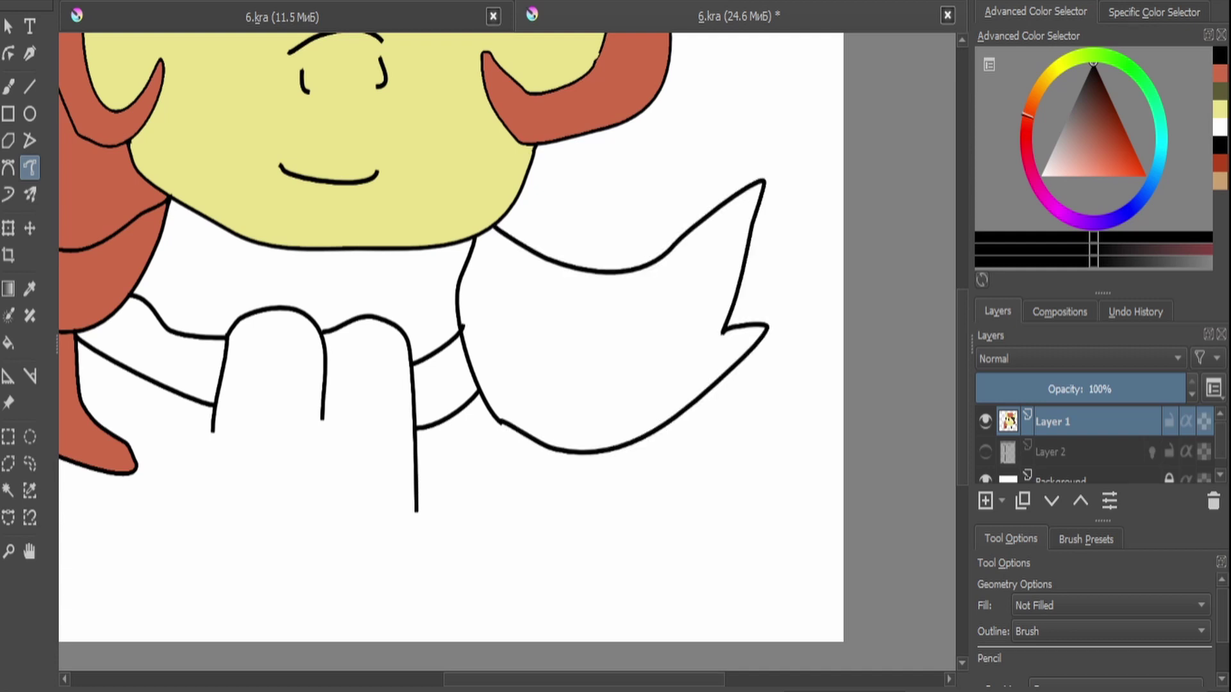
pyautogui.moveTo(691, 204)
pyautogui.mouseDown()
pyautogui.moveTo(692, 133)
pyautogui.moveTo(680, 65)
pyautogui.mouseUp()
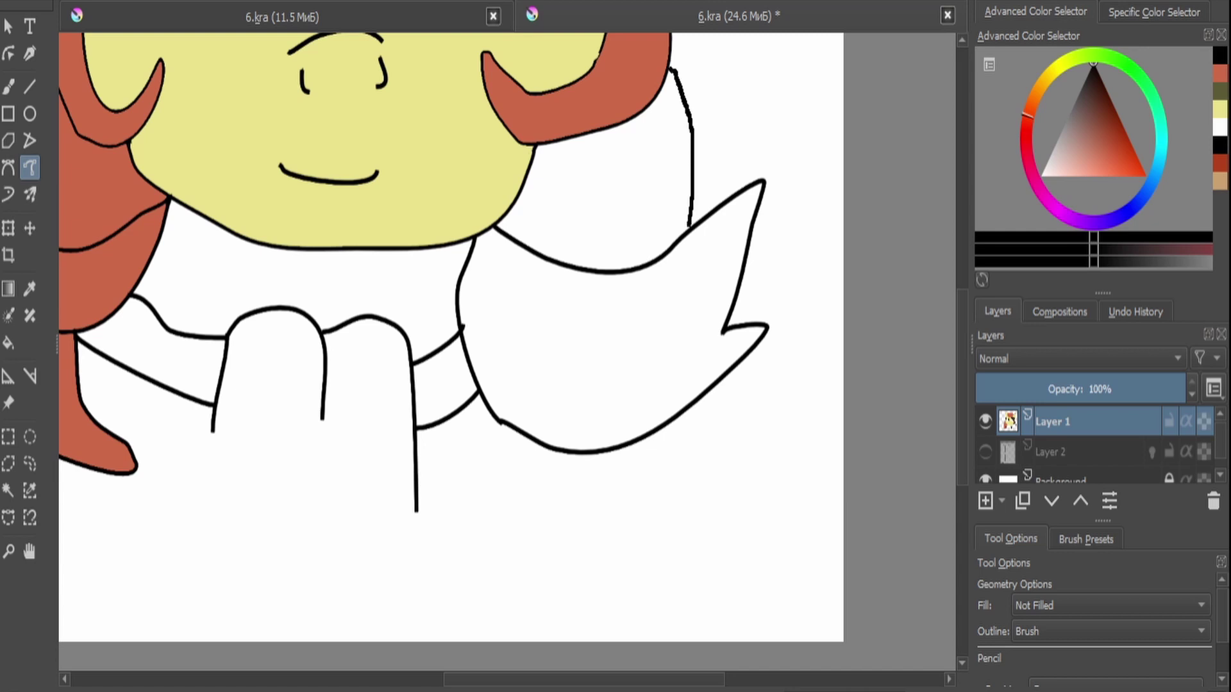
# Move the drawing down on the canvas and brush over the rough spot in the right cheek lock's inner outline.
pyautogui.scroll(-5, 449, 320)
pyautogui.hotkey('ctrl', 't')
pyautogui.scroll(8, 372, 98)
pyautogui.scroll(3, 175, 272)
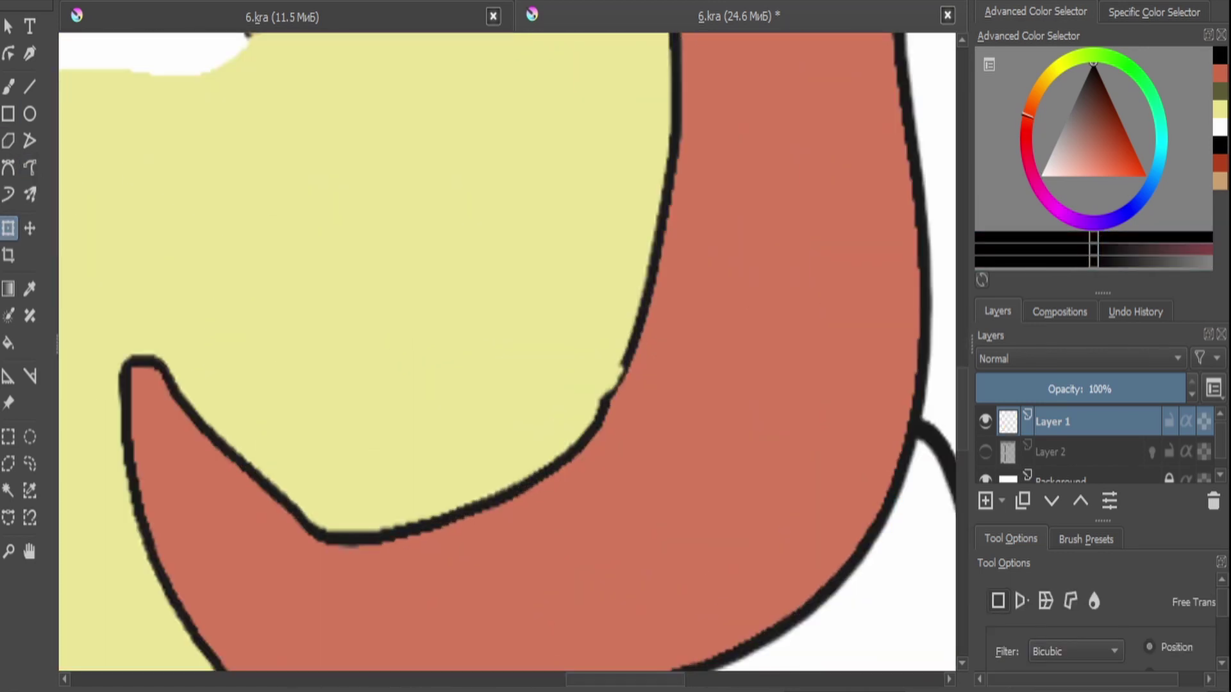
pyautogui.press('b')
pyautogui.scroll(-5, 449, 321)
# Draw the back hair outline from the right ear to the cheek lock, and a spiky one from the left ear to the ponytail.
pyautogui.click(30, 168)
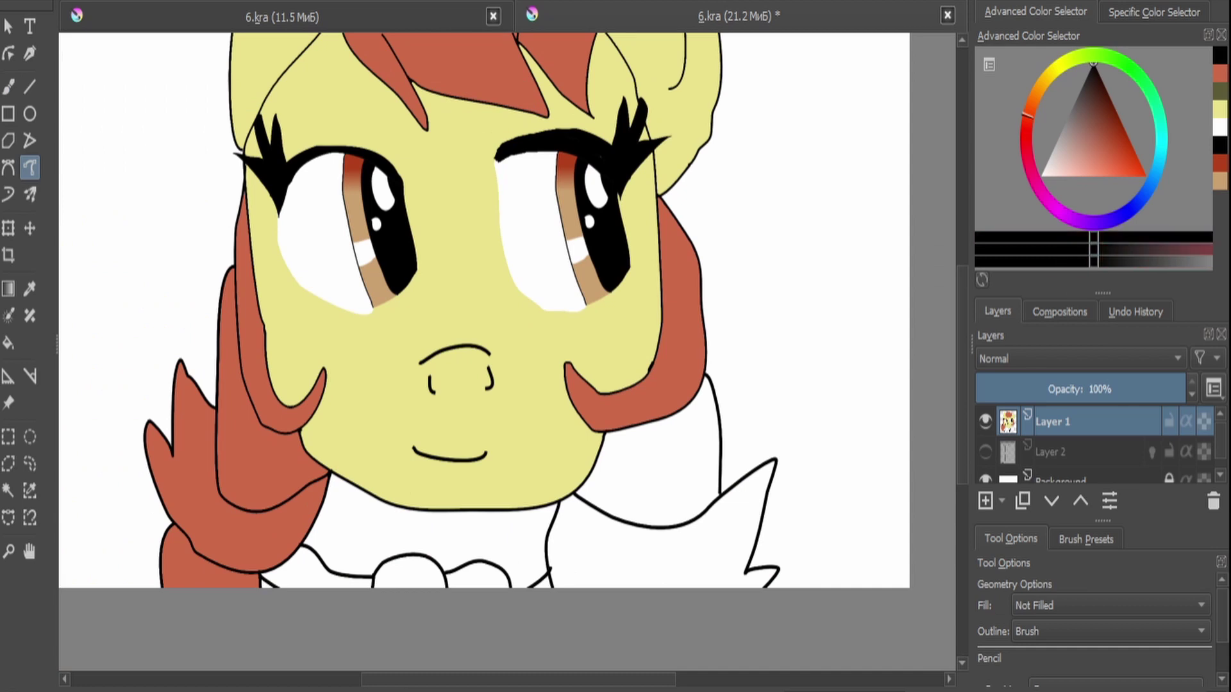
pyautogui.moveTo(685, 169)
pyautogui.mouseDown()
pyautogui.moveTo(718, 274)
pyautogui.moveTo(710, 379)
pyautogui.mouseUp()
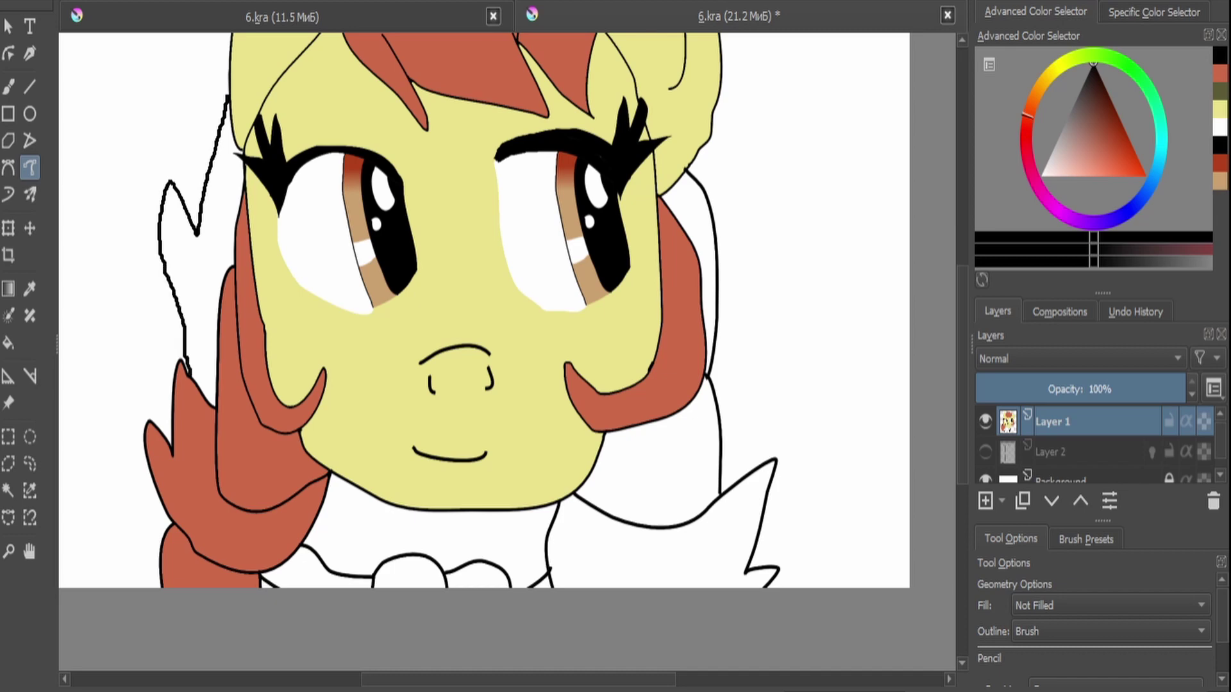
pyautogui.scroll(1, 230, 411)
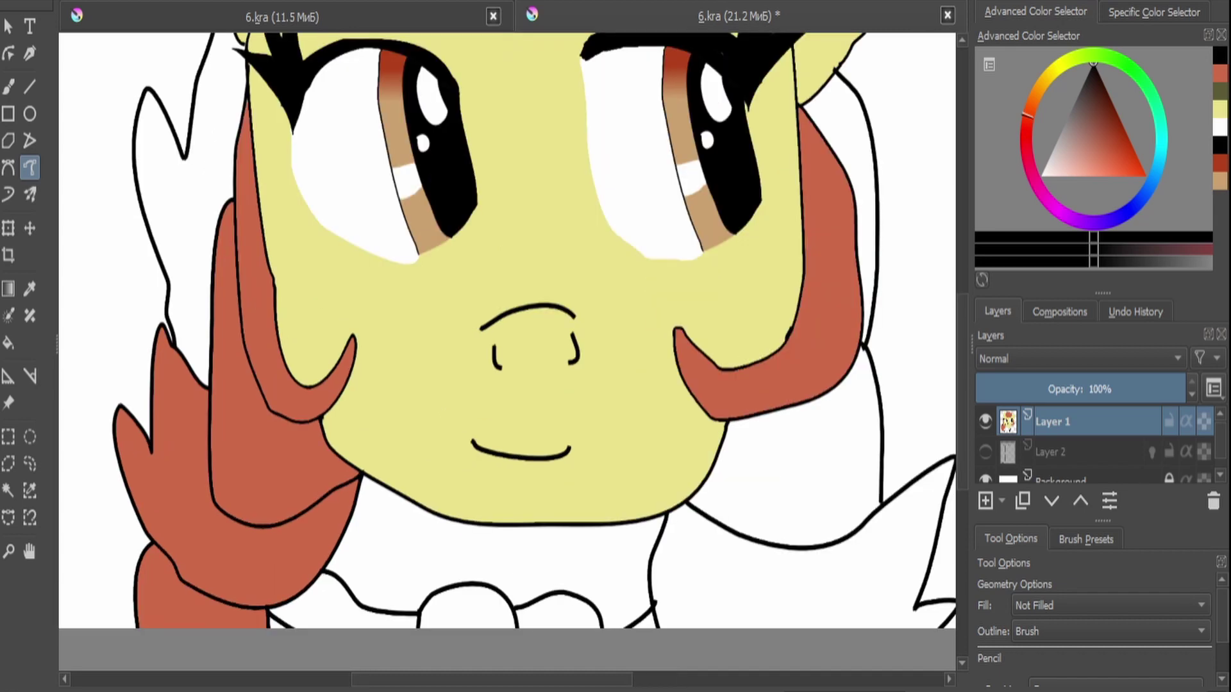
# Fill the left back hair with the hair's red and paint over the adjoining lock's inner outline.
pyautogui.scroll(-2, 506, 320)
pyautogui.scroll(2, 506, 320)
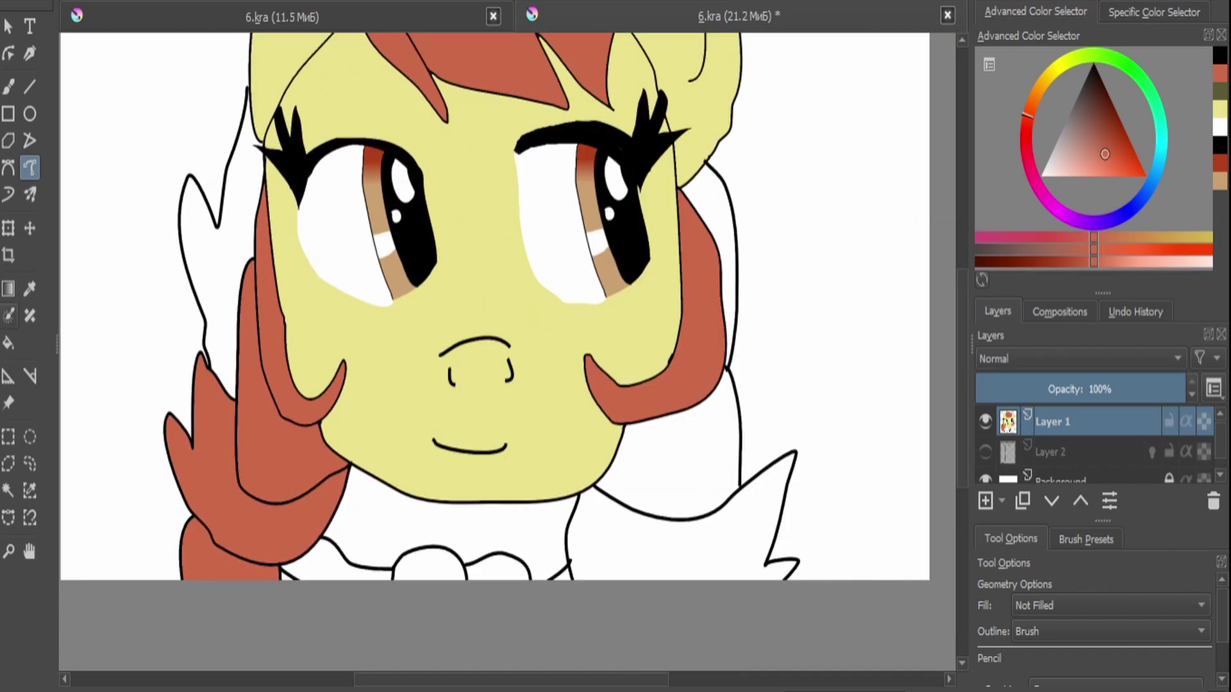
pyautogui.press('f')
pyautogui.click(212, 269)
pyautogui.scroll(3, 252, 322)
pyautogui.press('b')
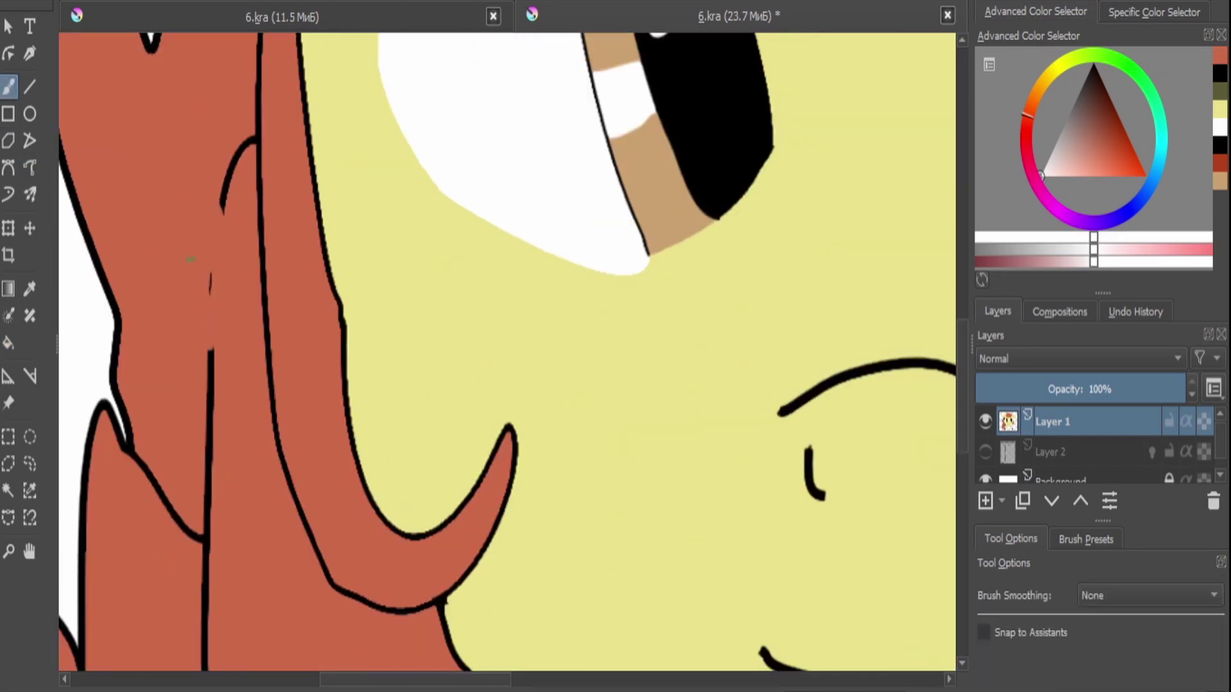
pyautogui.moveTo(214, 367); pyautogui.dragTo(206, 443)
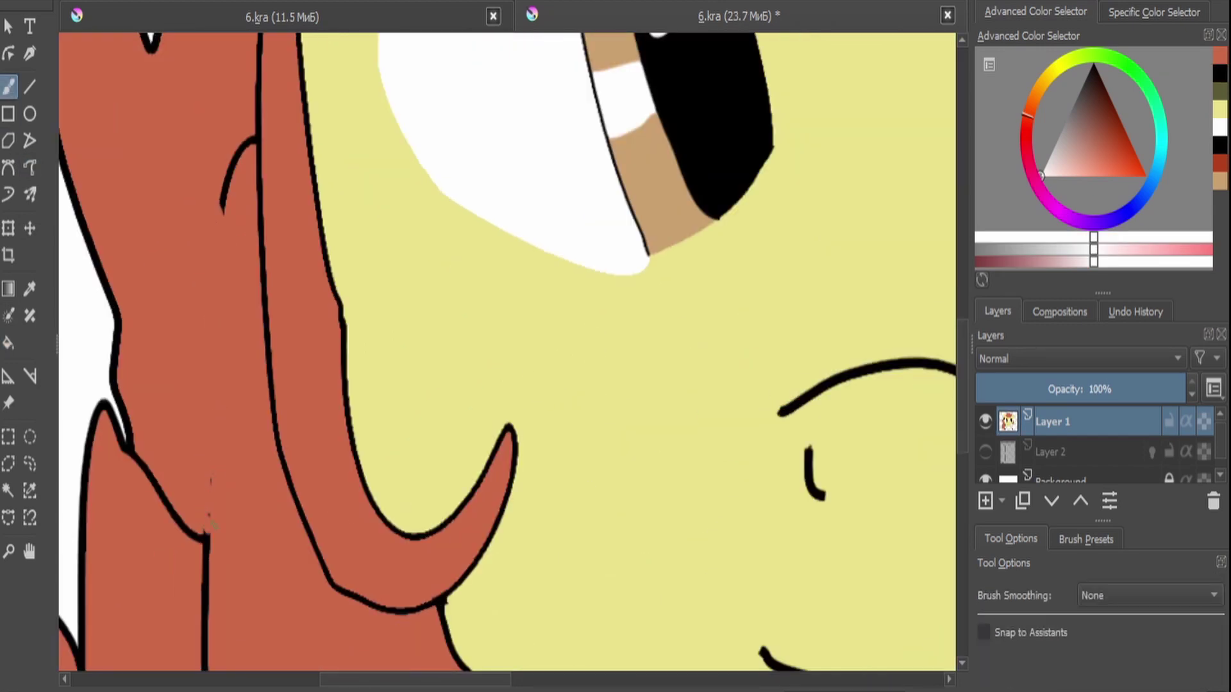
pyautogui.scroll(-4, 247, 138)
pyautogui.scroll(3, 247, 137)
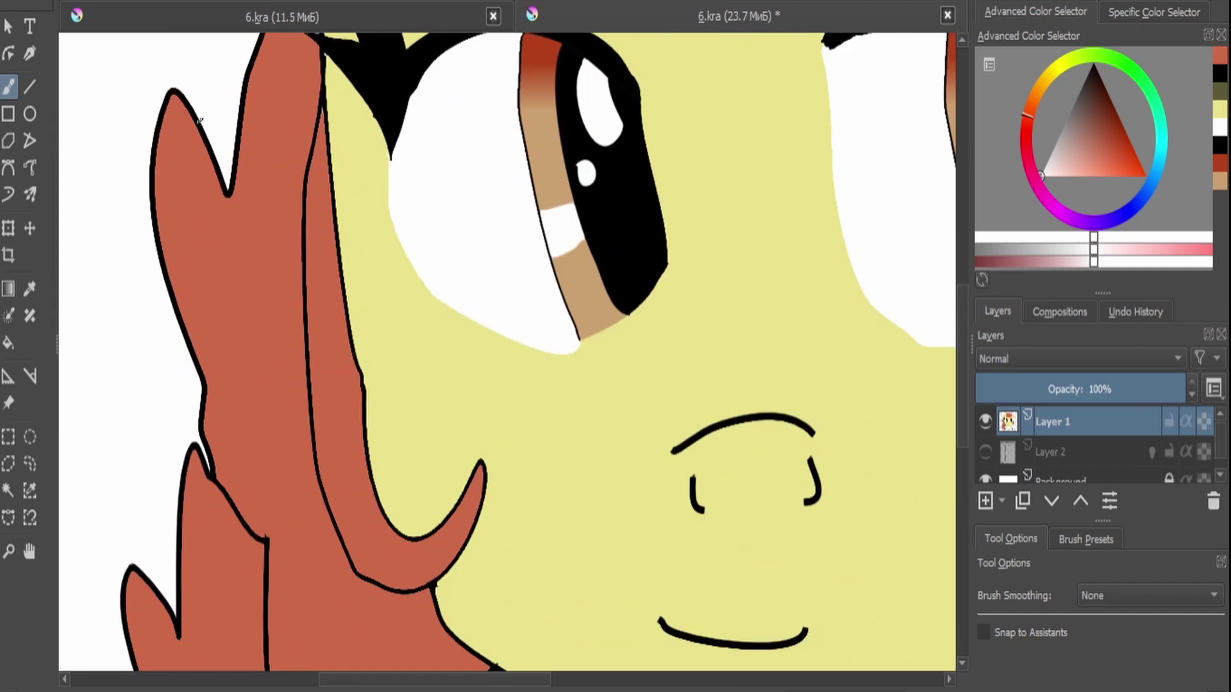
# Fill the right back hair with the same red and move the drawing up on the canvas.
pyautogui.scroll(-4, 247, 138)
pyautogui.scroll(3, 466, 282)
pyautogui.press('f')
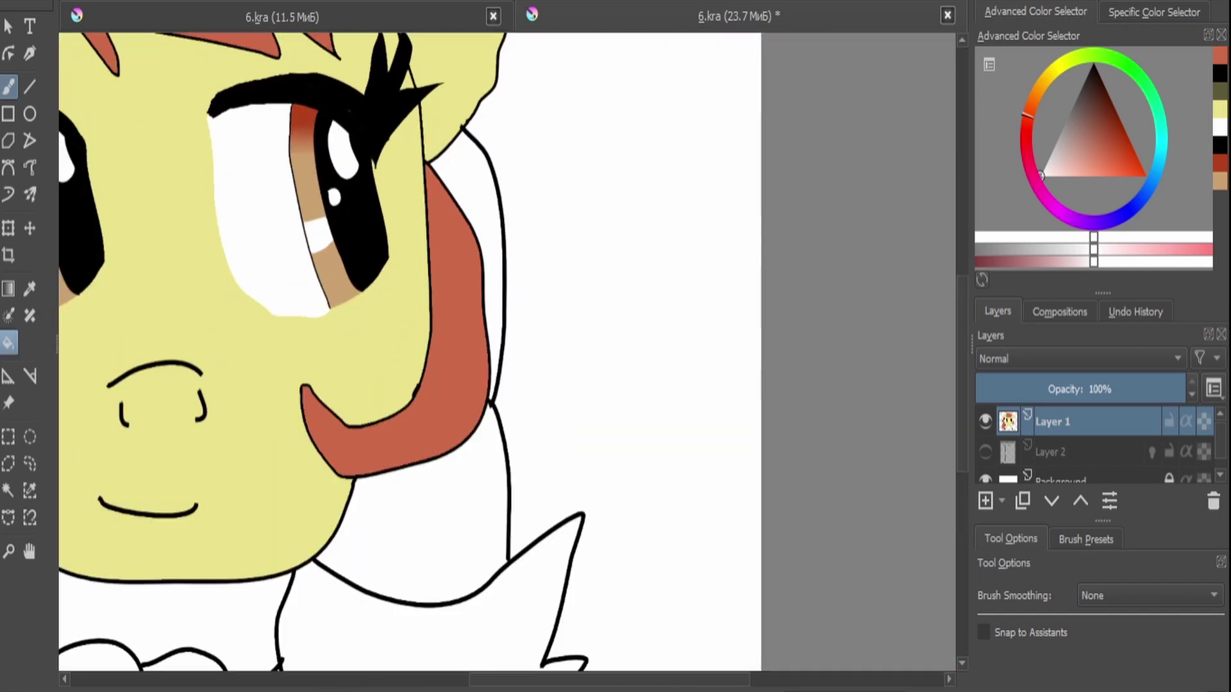
pyautogui.click(499, 170)
pyautogui.scroll(-1, 499, 171)
pyautogui.scroll(2, 370, 338)
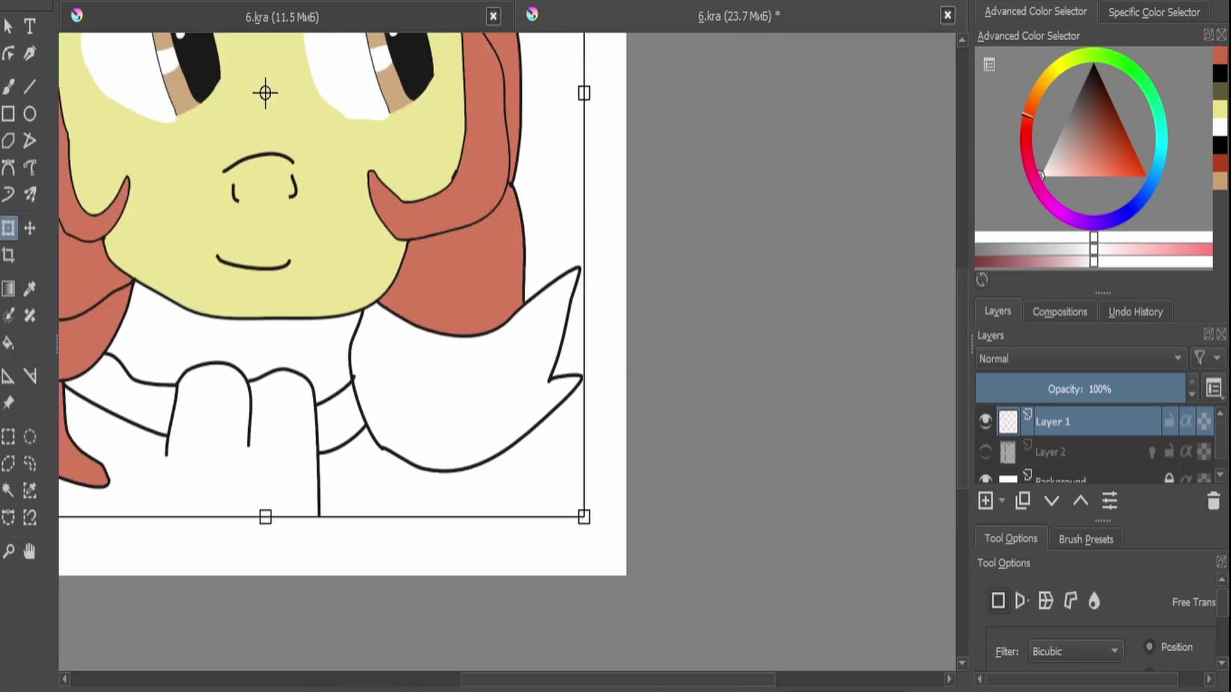
# Fill the neck with the face's yellow and both neck band pieces with bright cyan.
pyautogui.scroll(-3, 370, 338)
pyautogui.scroll(3, 370, 339)
pyautogui.keyDown('ctrl'); pyautogui.click(359, 346); pyautogui.keyUp('ctrl')
pyautogui.click(330, 385)
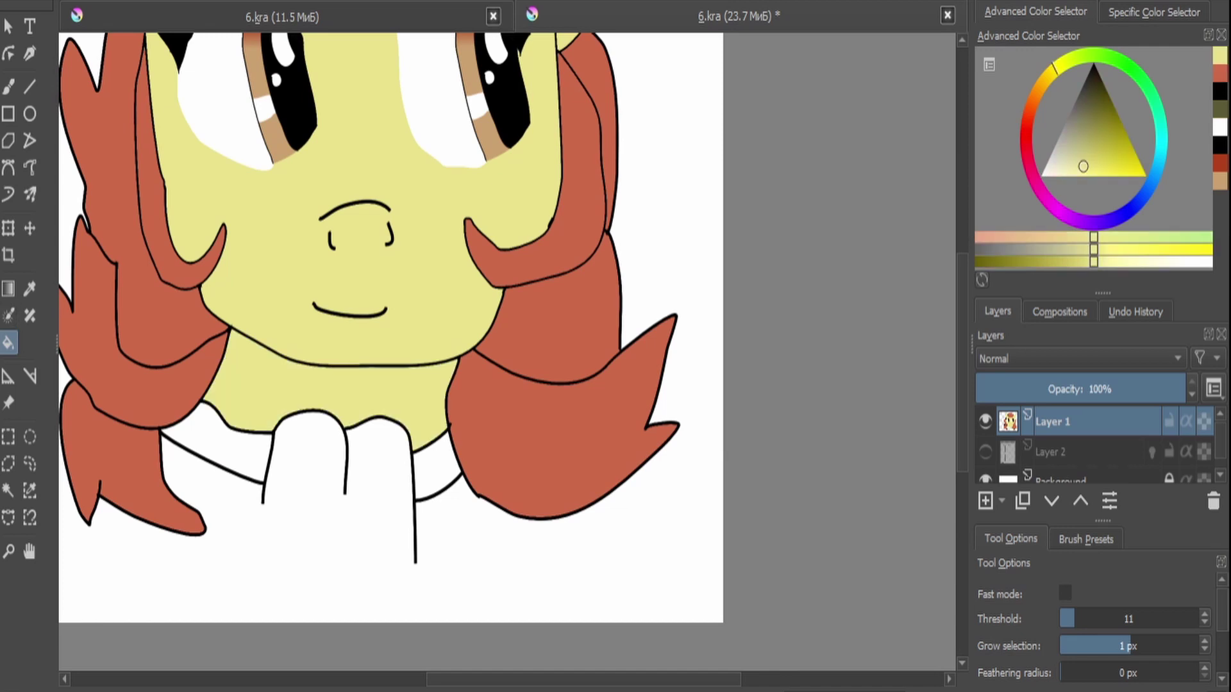
pyautogui.click(1160, 144)
pyautogui.click(1107, 169)
pyautogui.click(211, 442)
pyautogui.click(435, 468)
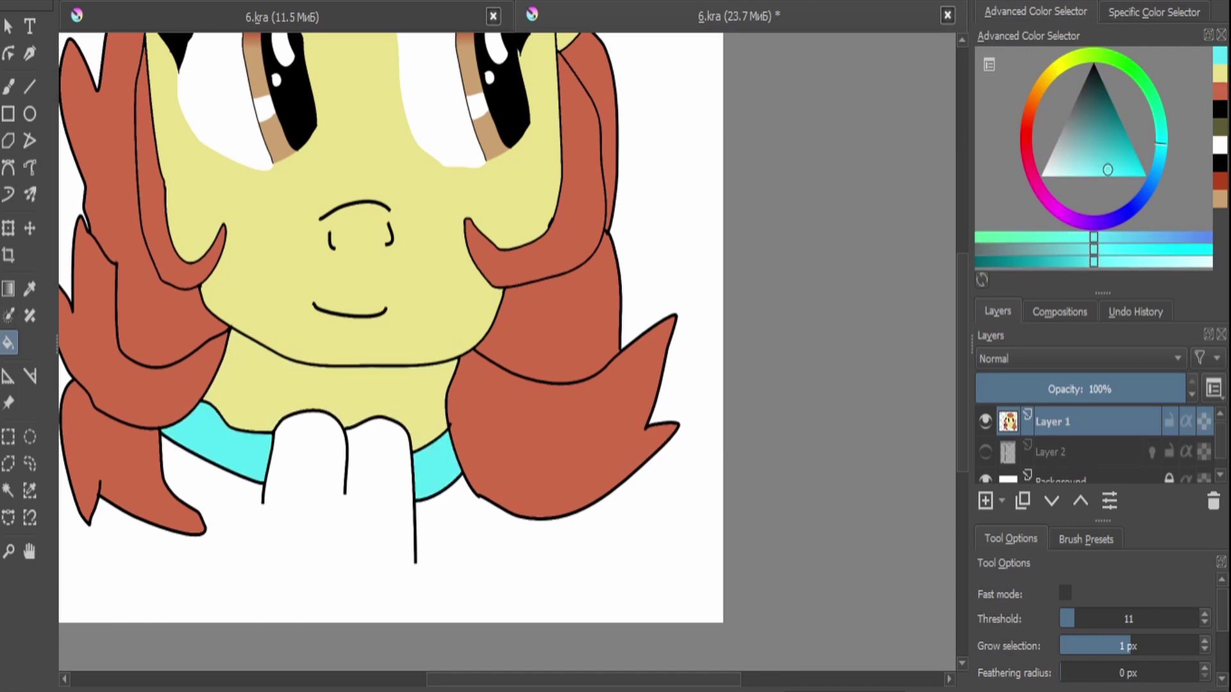
# Outline the scarf's hanging end in black below the two arches with a wavy lower edge, moving the drawing up on the canvas.
pyautogui.click(30, 168)
pyautogui.press('x')
pyautogui.scroll(-1, 317, 200)
pyautogui.scroll(1, 346, 288)
pyautogui.scroll(2, 281, 122)
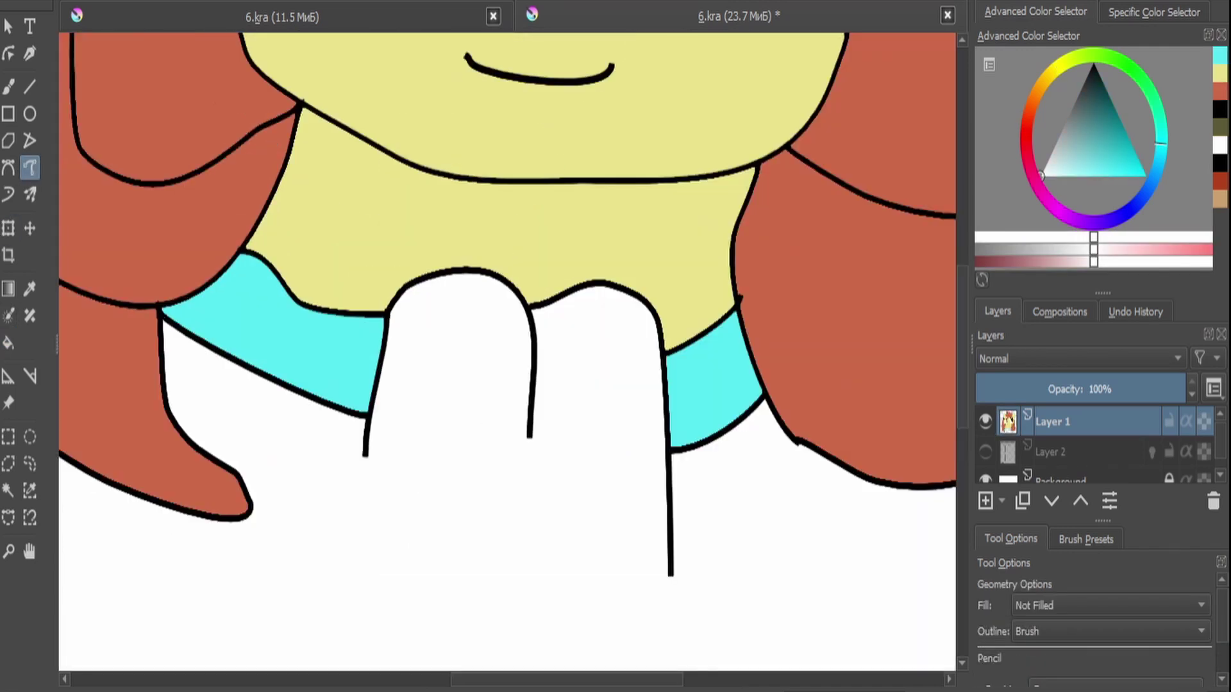
pyautogui.scroll(-1, 383, 357)
pyautogui.moveTo(361, 409); pyautogui.dragTo(332, 533)
pyautogui.moveTo(323, 605)
pyautogui.mouseDown()
pyautogui.moveTo(494, 615)
pyautogui.moveTo(564, 526)
pyautogui.moveTo(531, 322)
pyautogui.mouseUp()
pyautogui.hotkey('ctrl', 't')
pyautogui.press('Return')
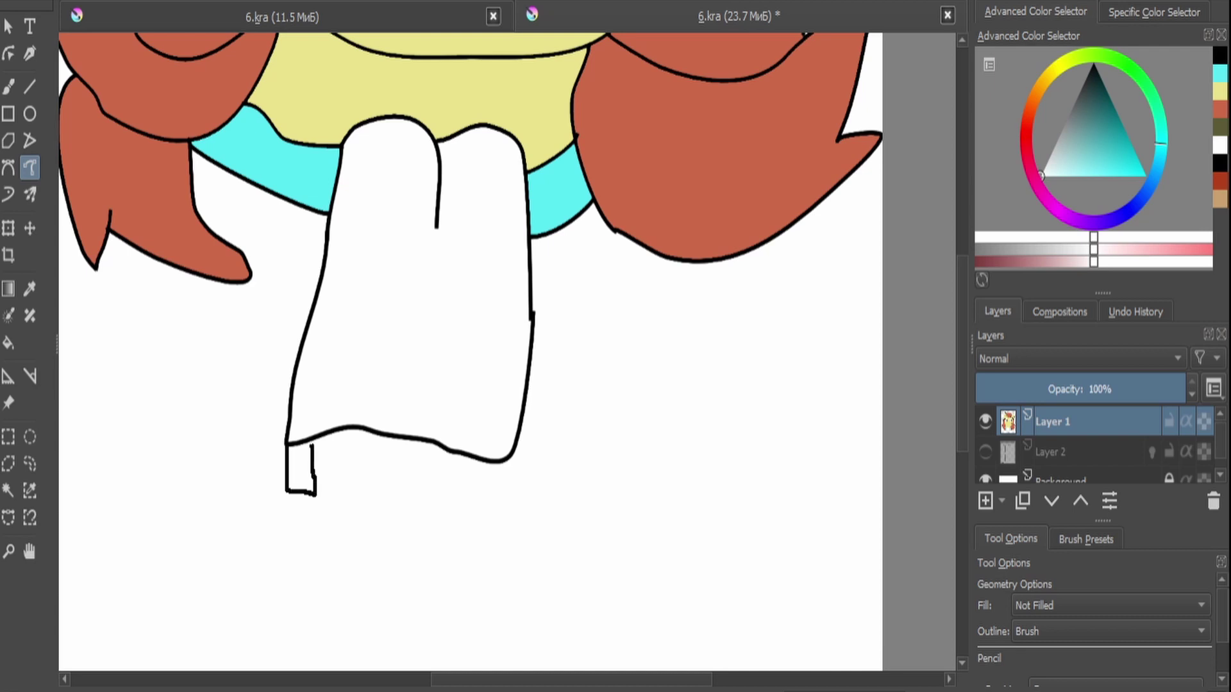
# Draw the remaining narrow fringe strands along the scarf's lower edge to make seven in total.
pyautogui.moveTo(336, 499); pyautogui.dragTo(334, 434)
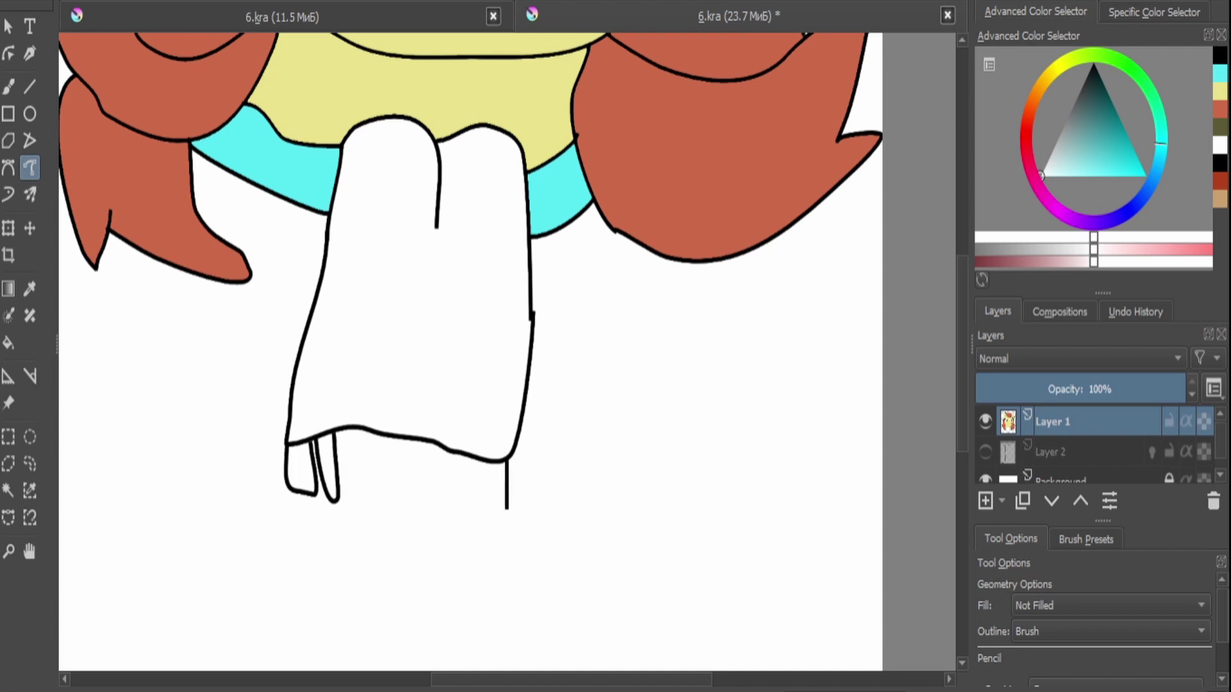
pyautogui.moveTo(506, 509)
pyautogui.mouseDown()
pyautogui.moveTo(486, 461)
pyautogui.moveTo(449, 494)
pyautogui.moveTo(453, 456)
pyautogui.moveTo(424, 478)
pyautogui.moveTo(418, 442)
pyautogui.mouseUp()
pyautogui.moveTo(365, 473)
pyautogui.mouseDown()
pyautogui.moveTo(370, 436)
pyautogui.moveTo(380, 472)
pyautogui.moveTo(404, 439)
pyautogui.mouseUp()
# Fill the scarf's hanging end and all its fringe strands with the neck band's cyan.
pyautogui.press('f')
pyautogui.keyDown('ctrl'); pyautogui.click(555, 192); pyautogui.keyUp('ctrl')
pyautogui.click(410, 289)
pyautogui.click(464, 478)
pyautogui.click(430, 465)
pyautogui.click(356, 459)
pyautogui.click(391, 456)
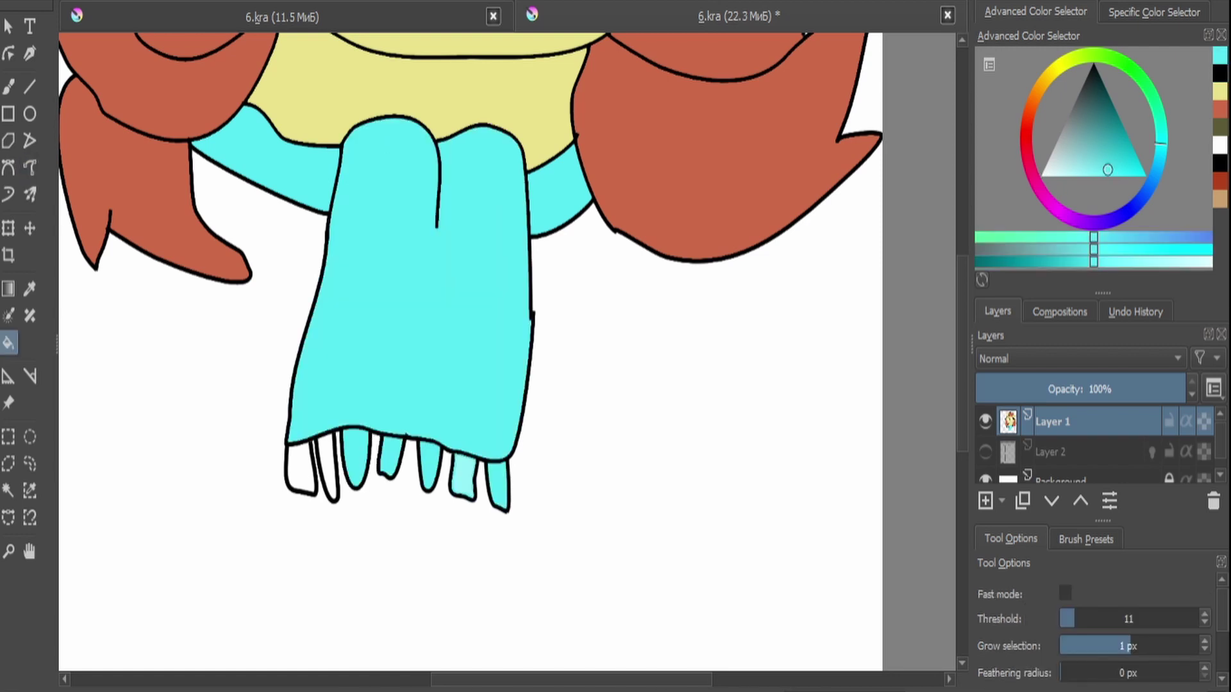
pyautogui.click(327, 468)
pyautogui.click(300, 464)
# Draw the outer body and leg lines in black down from the hair on both sides of the scarf.
pyautogui.scroll(-5, 449, 353)
pyautogui.scroll(4, 449, 353)
pyautogui.click(29, 168)
pyautogui.press('d')
pyautogui.moveTo(568, 265)
pyautogui.mouseDown()
pyautogui.moveTo(558, 366)
pyautogui.moveTo(523, 443)
pyautogui.moveTo(508, 425)
pyautogui.moveTo(530, 600)
pyautogui.mouseUp()
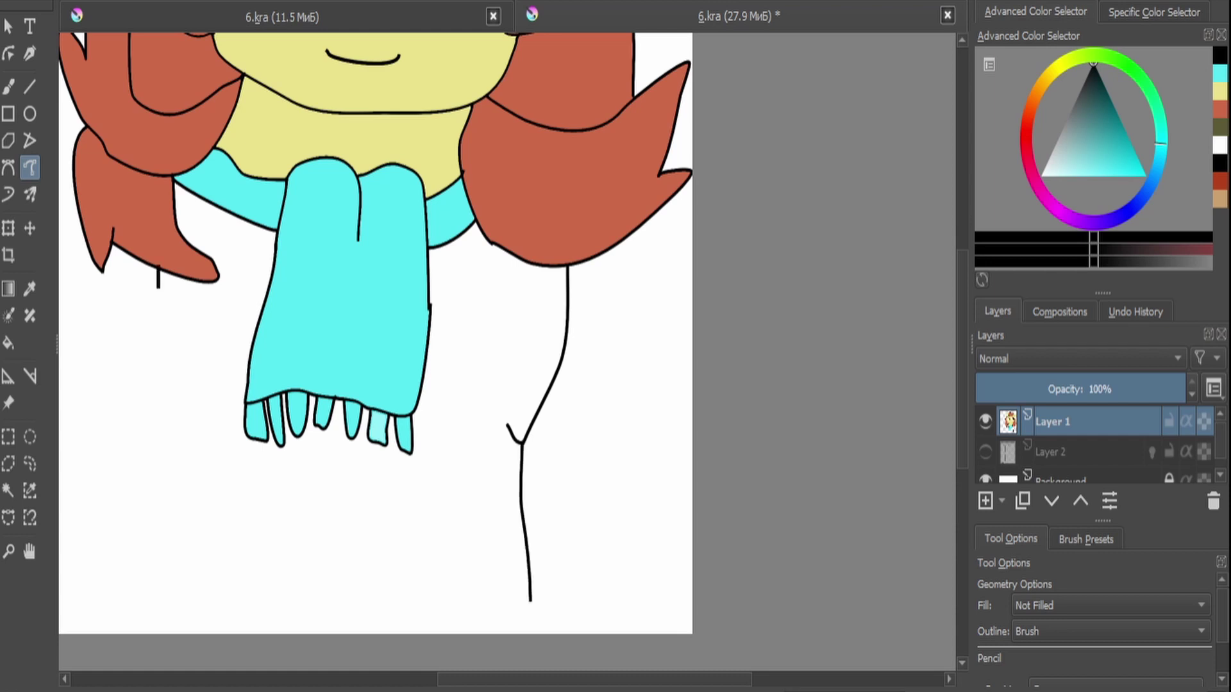
pyautogui.moveTo(159, 287)
pyautogui.mouseDown()
pyautogui.moveTo(162, 342)
pyautogui.moveTo(205, 419)
pyautogui.moveTo(129, 594)
pyautogui.mouseUp()
# Move the whole drawing up on the canvas to make room below the leg lines.
pyautogui.scroll(5, 384, 353)
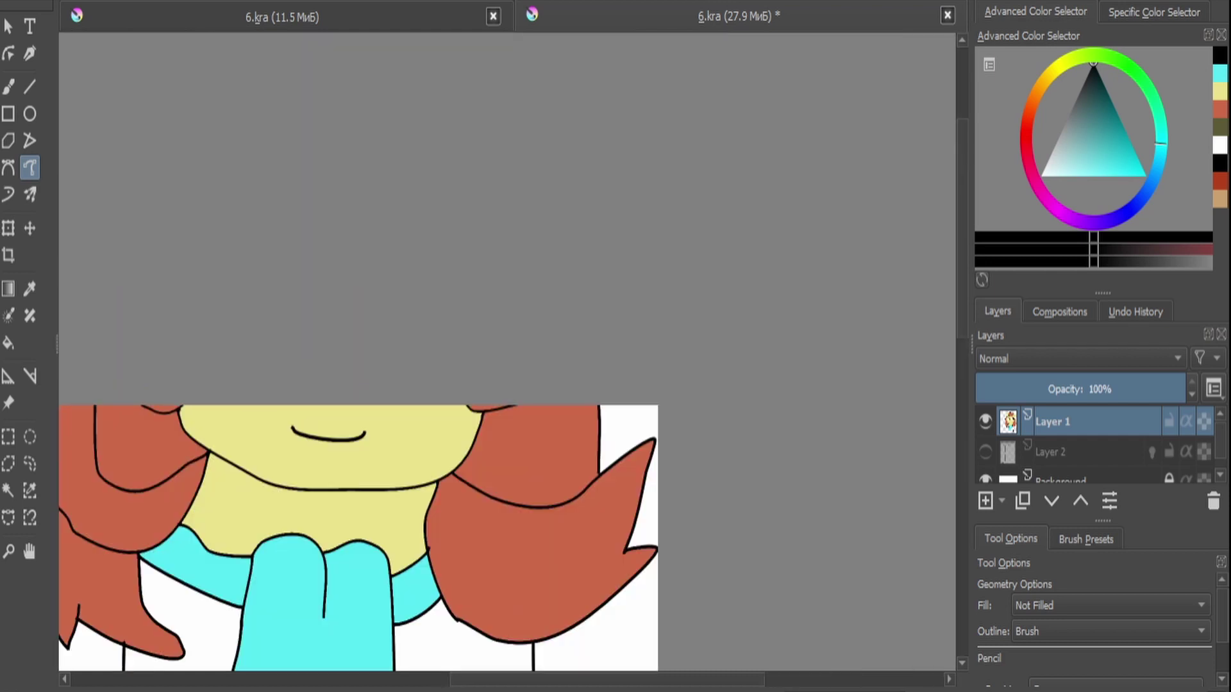
pyautogui.scroll(-5, 381, 325)
pyautogui.hotkey('ctrl', 't')
pyautogui.scroll(4, 382, 324)
pyautogui.scroll(-4, 381, 324)
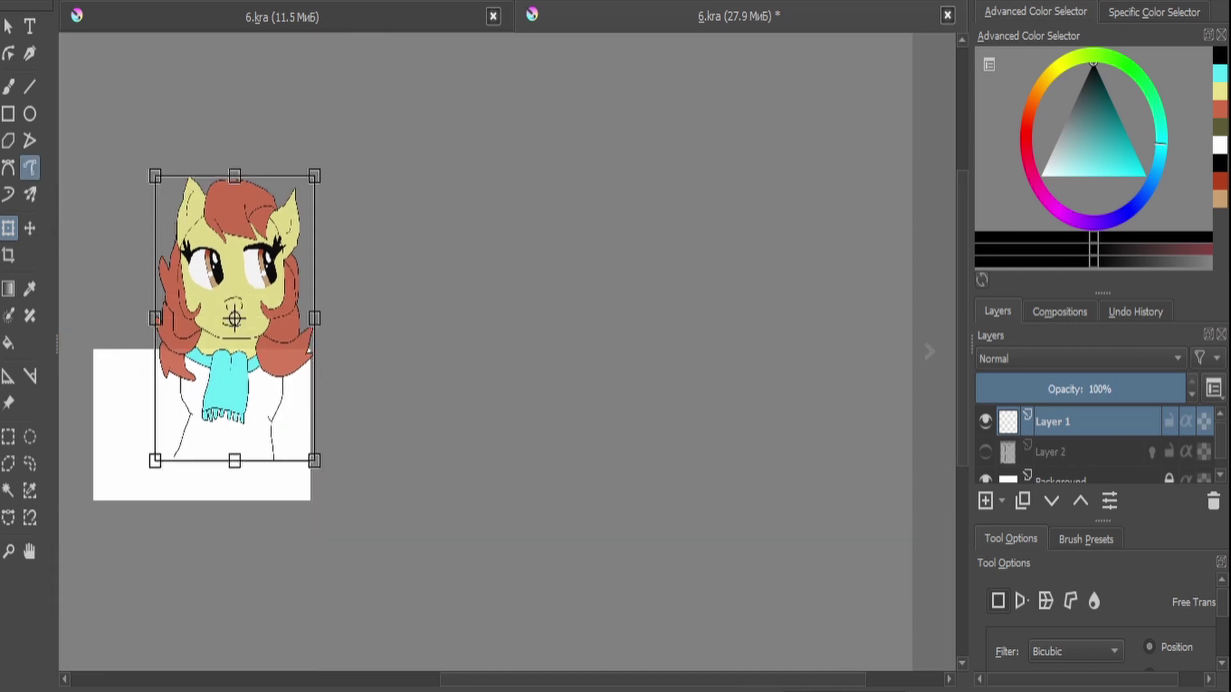
pyautogui.press('Return')
# Extend the right outer leg line downward and draw the inner leg lines below the scarf's fringe.
pyautogui.scroll(5, 207, 489)
pyautogui.moveTo(493, 482); pyautogui.dragTo(493, 504)
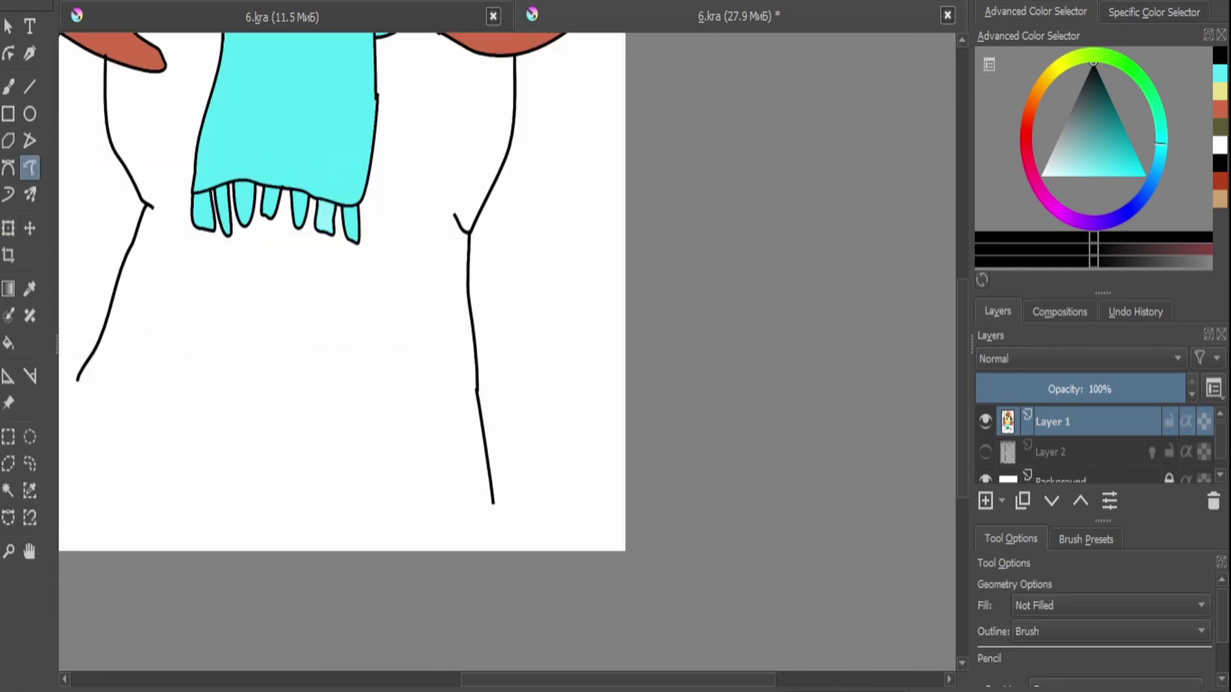
pyautogui.moveTo(331, 235); pyautogui.dragTo(383, 550)
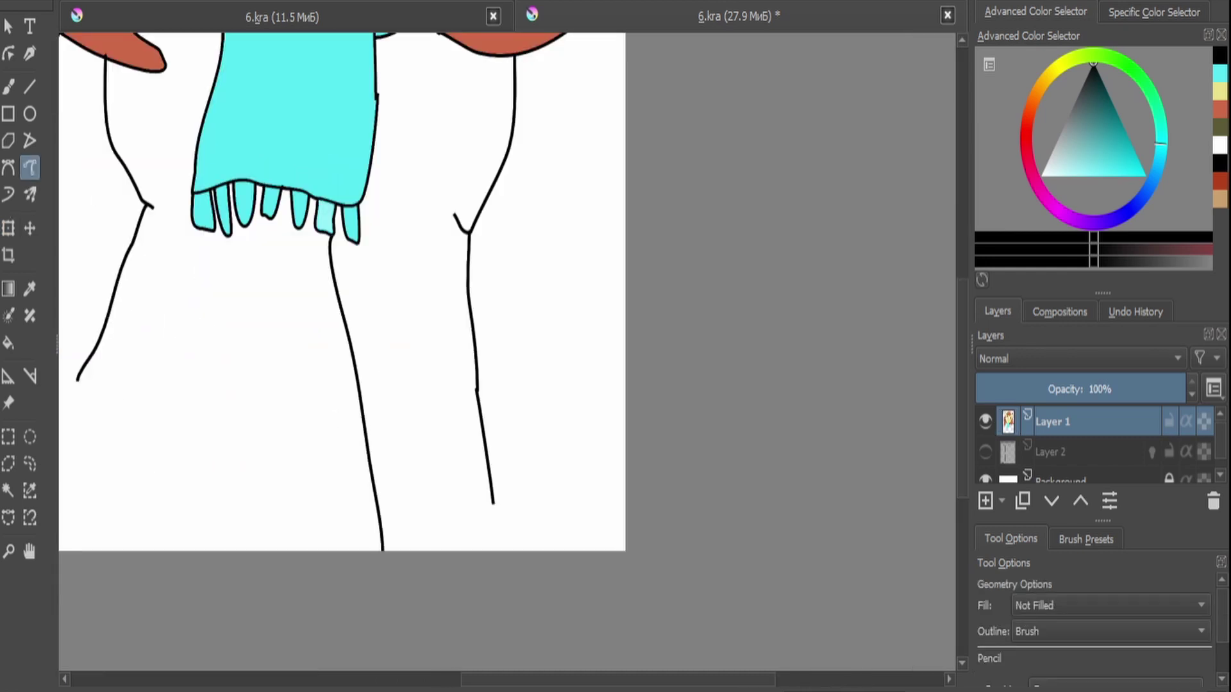
pyautogui.moveTo(263, 261); pyautogui.dragTo(242, 523)
pyautogui.moveTo(301, 225); pyautogui.dragTo(296, 529)
pyautogui.hotkey('ctrl', 'z')
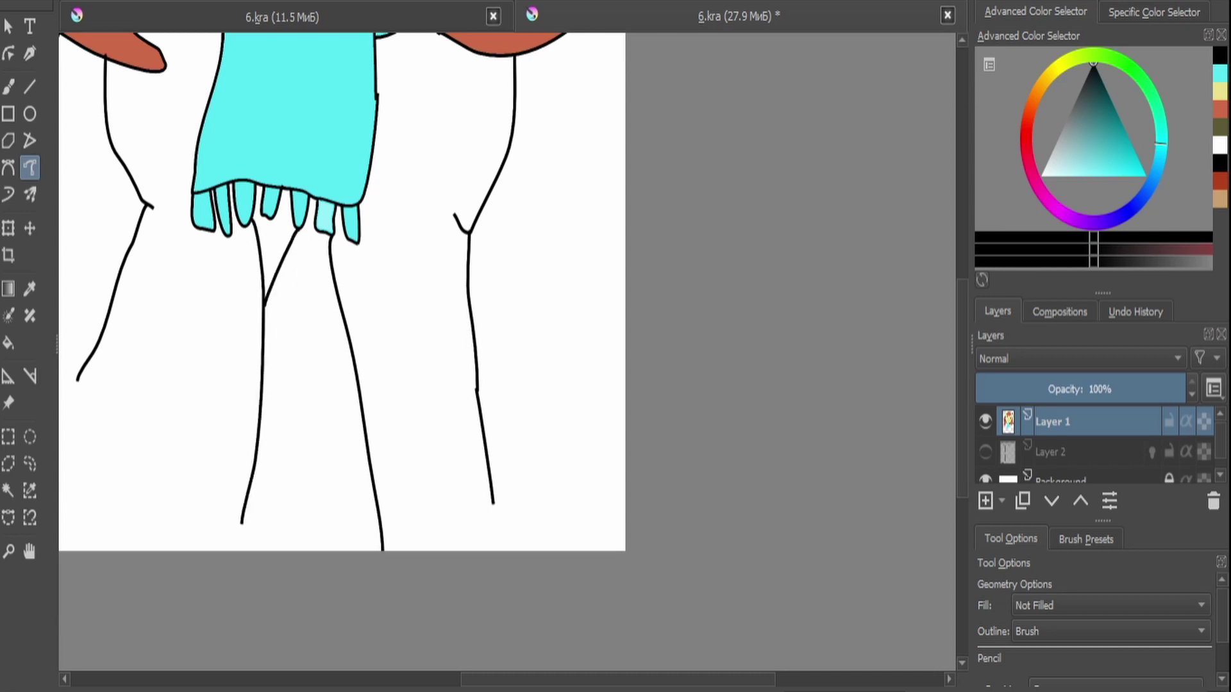
# Move the drawing down and left so the head fits on the canvas, and add a new paint layer.
pyautogui.scroll(-5, 331, 626)
pyautogui.hotkey('ctrl', 't')
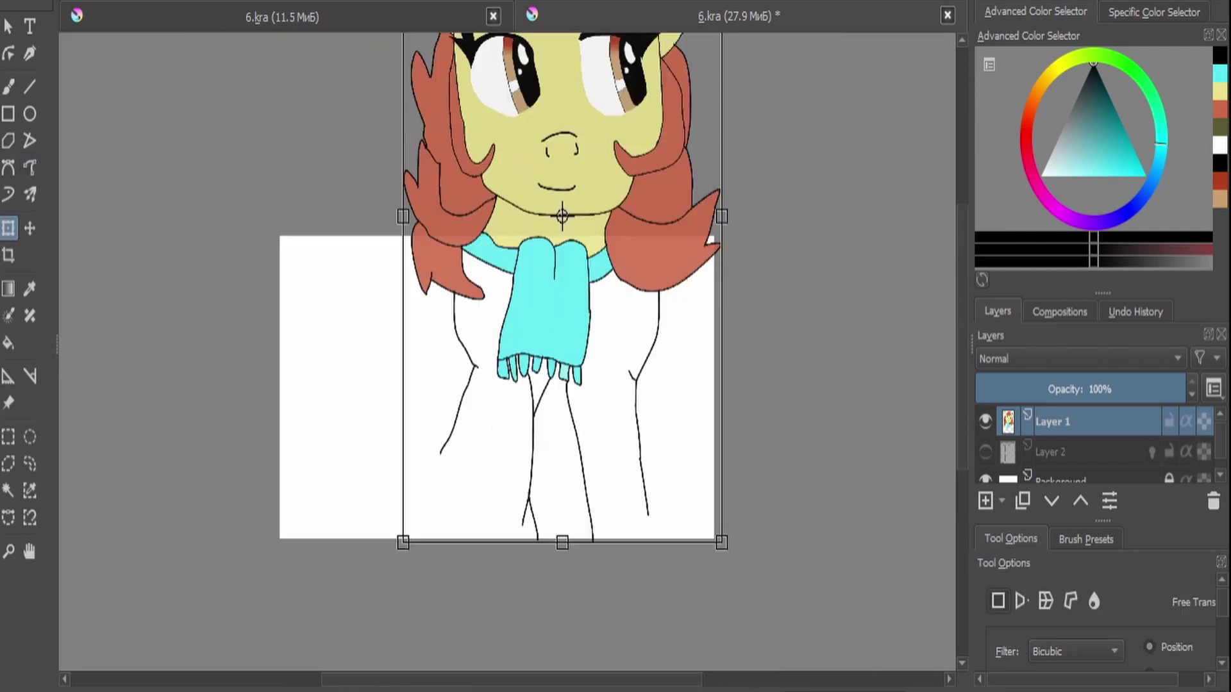
pyautogui.scroll(4, 487, 435)
pyautogui.press('Insert')
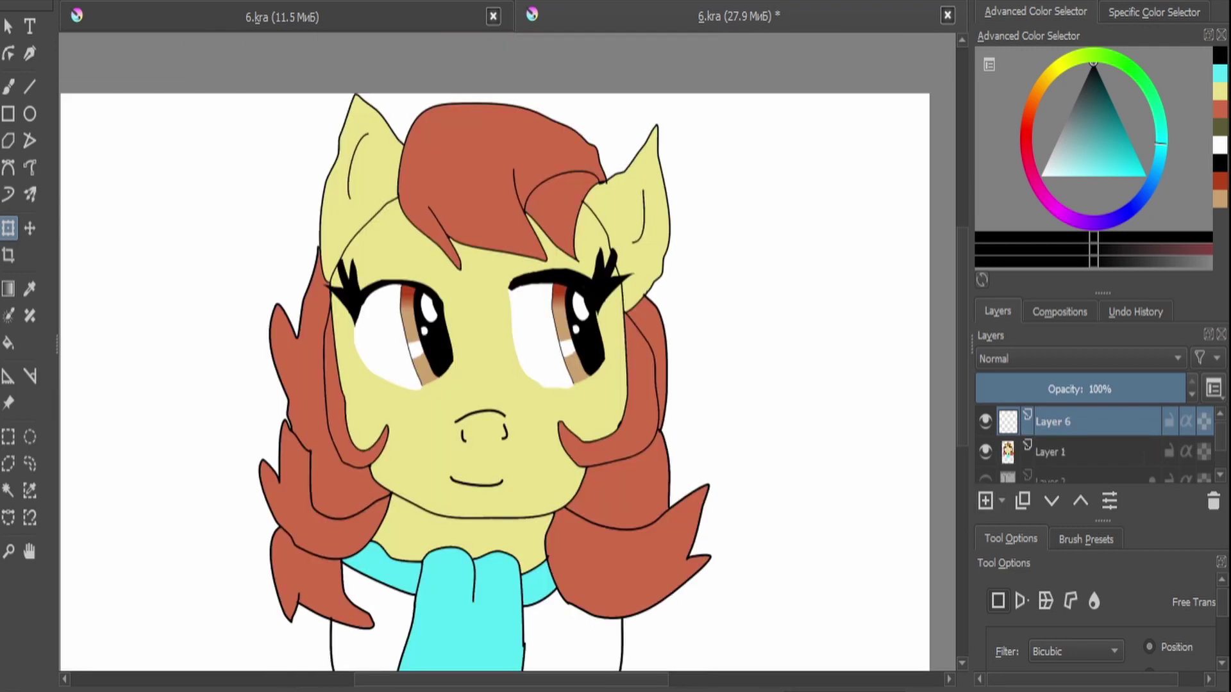
# Draw a black dividing line down the forelock and fill the section left of it light pink on Layer 1, with threshold 8.
pyautogui.click(30, 168)
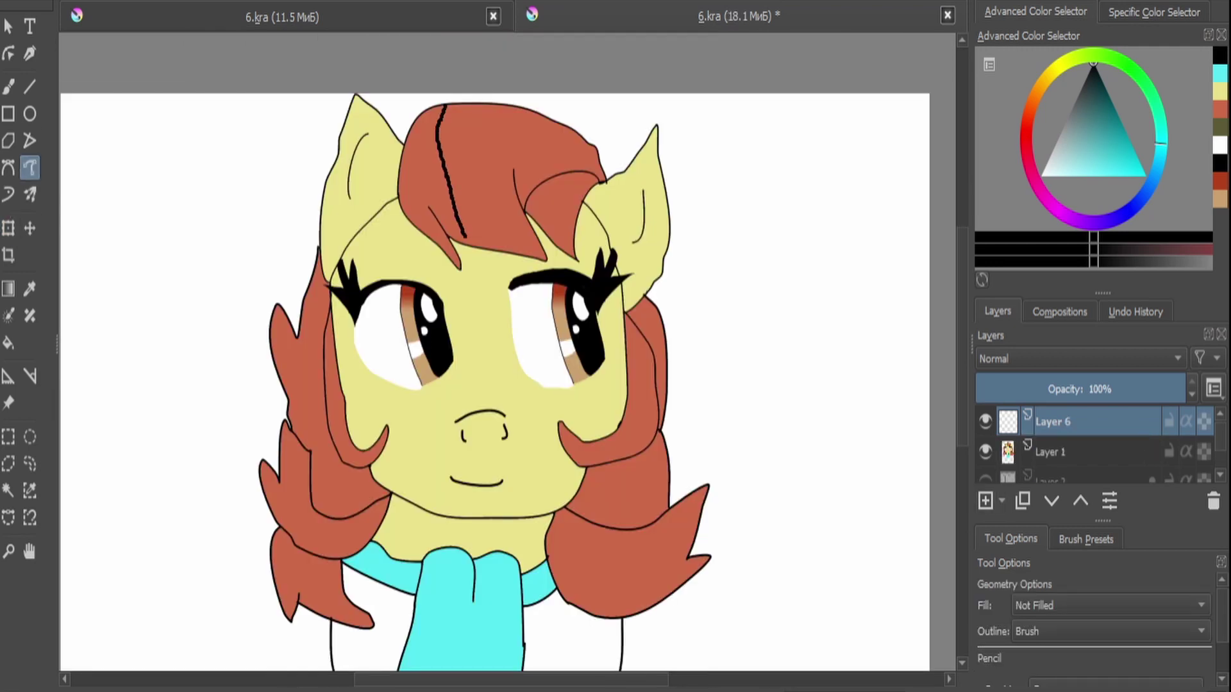
pyautogui.scroll(3, 426, 181)
pyautogui.press('f')
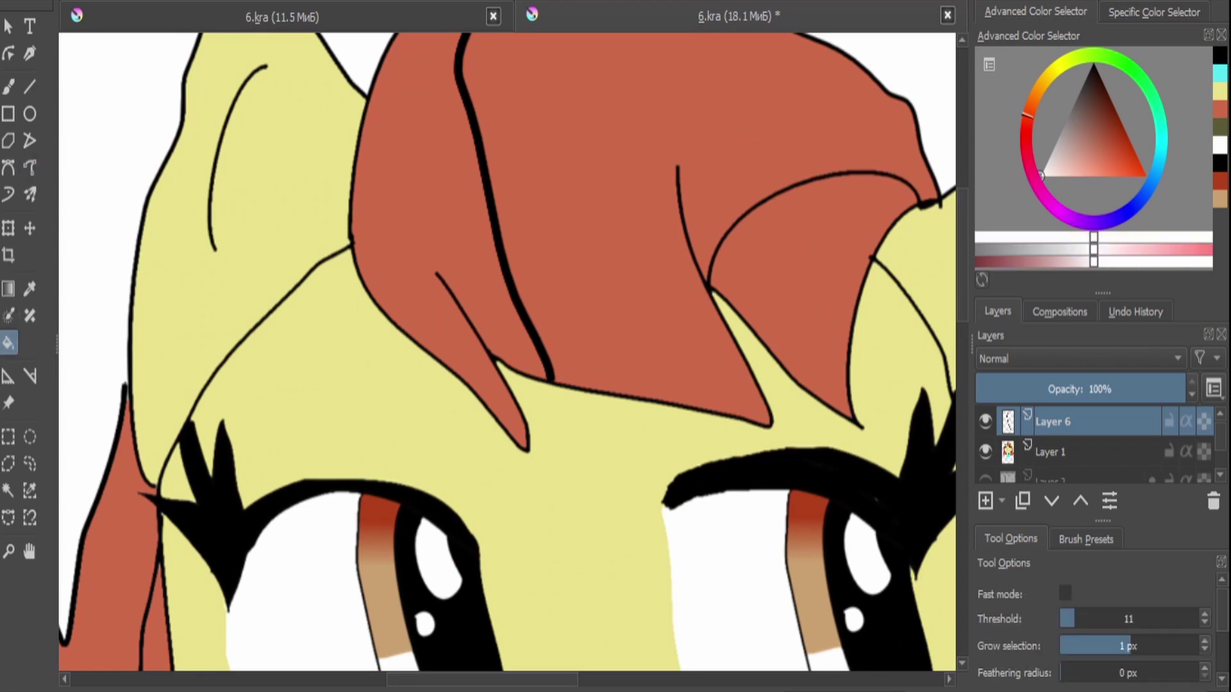
pyautogui.scroll(-2, 506, 352)
pyautogui.click(327, 161)
pyautogui.scroll(-2, 506, 353)
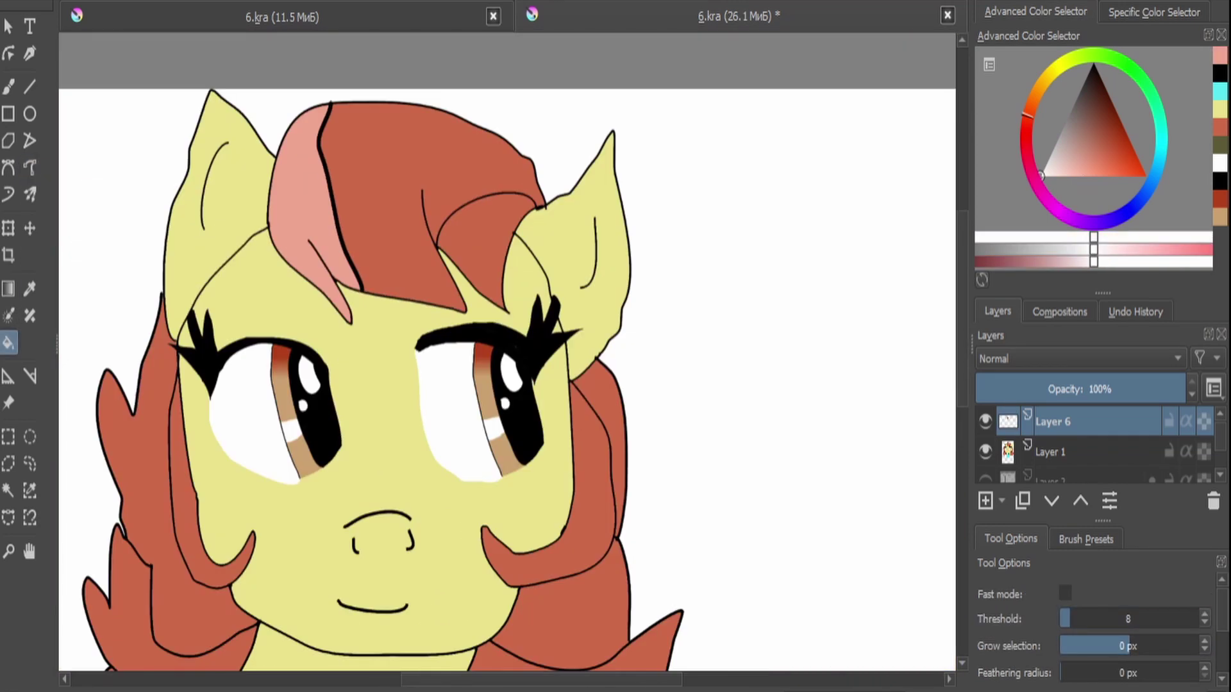
pyautogui.hotkey('ctrl', 'z')
pyautogui.click(1051, 452)
pyautogui.click(311, 212)
pyautogui.scroll(2, 507, 353)
# Outline a jagged highlight strand across the middle forelock and a curved one on its right lock, in black on Layer 6.
pyautogui.click(1052, 421)
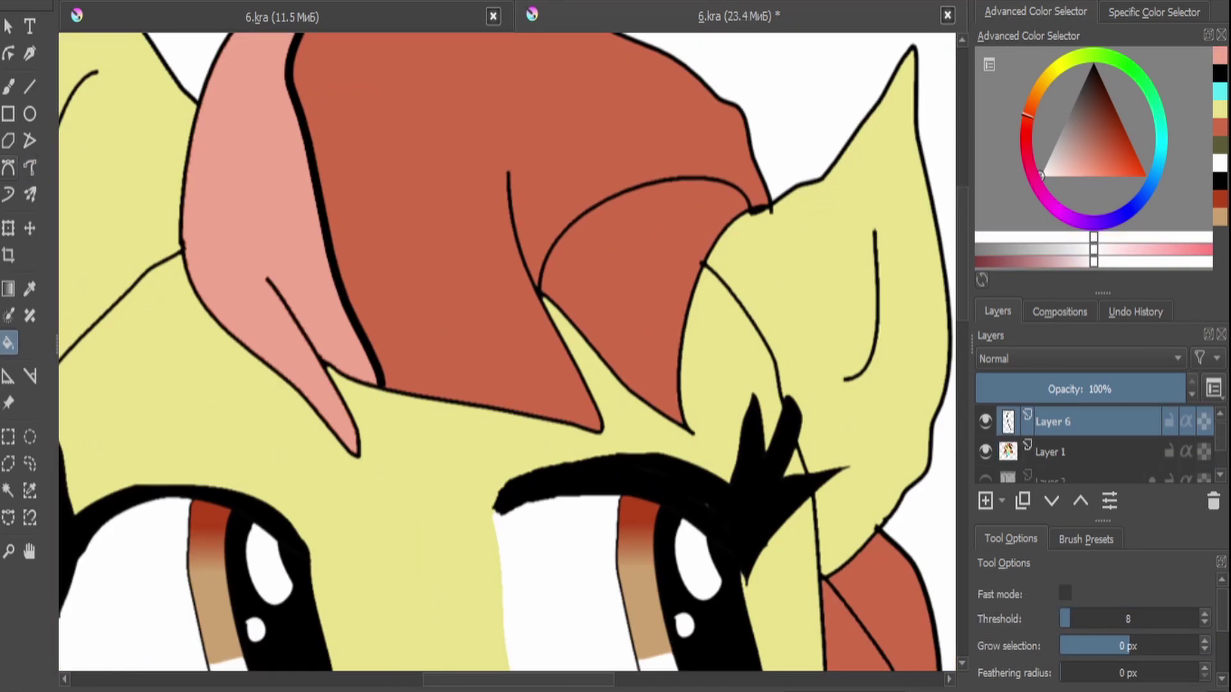
pyautogui.click(29, 167)
pyautogui.press('d')
pyautogui.moveTo(449, 320); pyautogui.dragTo(519, 355)
pyautogui.moveTo(594, 70)
pyautogui.mouseDown()
pyautogui.moveTo(500, 118)
pyautogui.moveTo(469, 238)
pyautogui.moveTo(527, 181)
pyautogui.moveTo(524, 219)
pyautogui.moveTo(557, 313)
pyautogui.moveTo(648, 439)
pyautogui.mouseUp()
pyautogui.moveTo(684, 64)
pyautogui.mouseDown()
pyautogui.moveTo(596, 104)
pyautogui.moveTo(574, 155)
pyautogui.moveTo(582, 209)
pyautogui.mouseUp()
pyautogui.moveTo(807, 249)
pyautogui.mouseDown()
pyautogui.moveTo(677, 284)
pyautogui.moveTo(685, 382)
pyautogui.moveTo(753, 448)
pyautogui.mouseUp()
# Fill the jagged middle strand and the right lock's curved strand with the forelock's light pink on Layer 1.
pyautogui.press('pagedown')
pyautogui.keyDown('ctrl'); pyautogui.click(320, 193); pyautogui.keyUp('ctrl')
pyautogui.press('f')
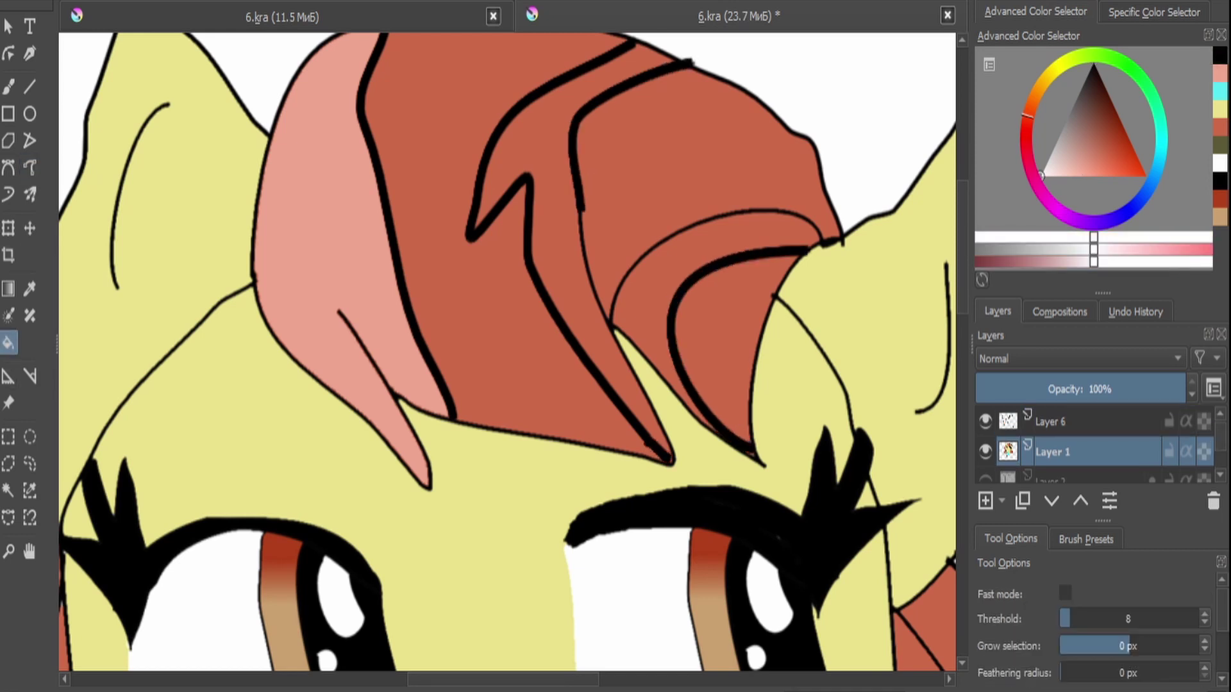
pyautogui.click(558, 256)
pyautogui.click(641, 307)
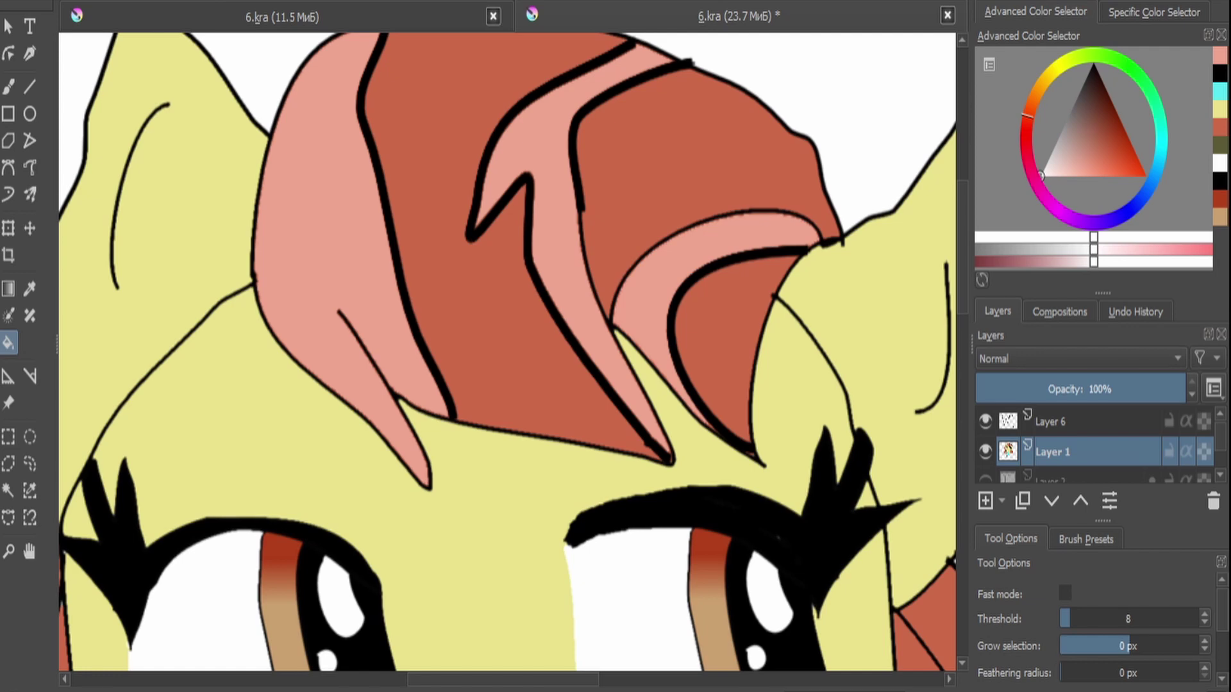
# Draw black highlight lines on Layer 6 down the left cheek lock and twice across the left back hair.
pyautogui.press('-')
pyautogui.press('-')
pyautogui.press('d')
pyautogui.click(29, 168)
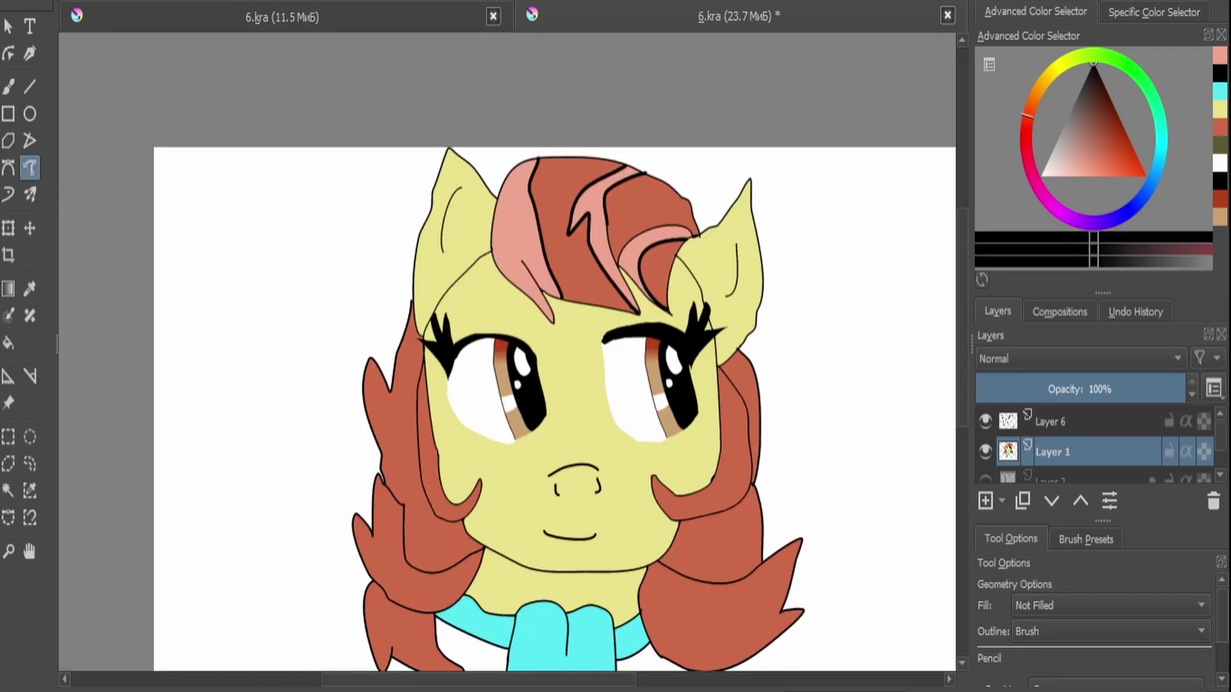
pyautogui.press('+')
pyautogui.press('+')
pyautogui.press('pageup')
pyautogui.moveTo(275, 263)
pyautogui.mouseDown()
pyautogui.moveTo(270, 319)
pyautogui.moveTo(309, 507)
pyautogui.mouseUp()
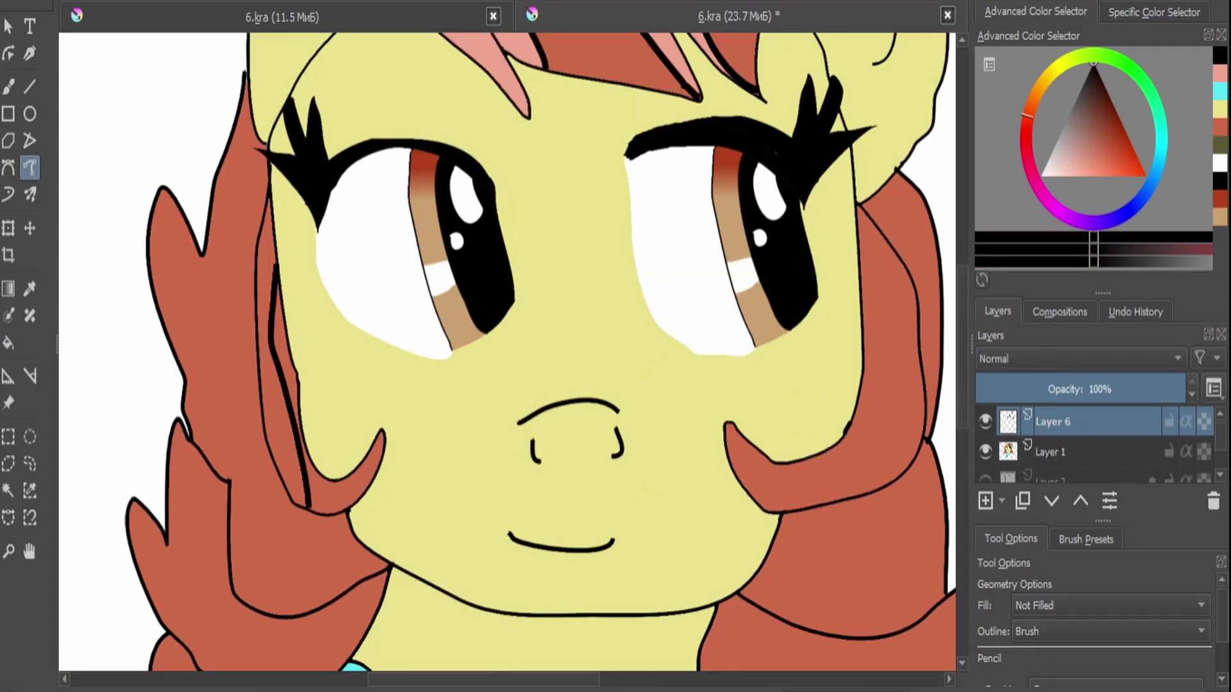
pyautogui.moveTo(154, 294); pyautogui.dragTo(256, 343)
pyautogui.hotkey('ctrl', 'z')
pyautogui.moveTo(186, 398); pyautogui.dragTo(260, 405)
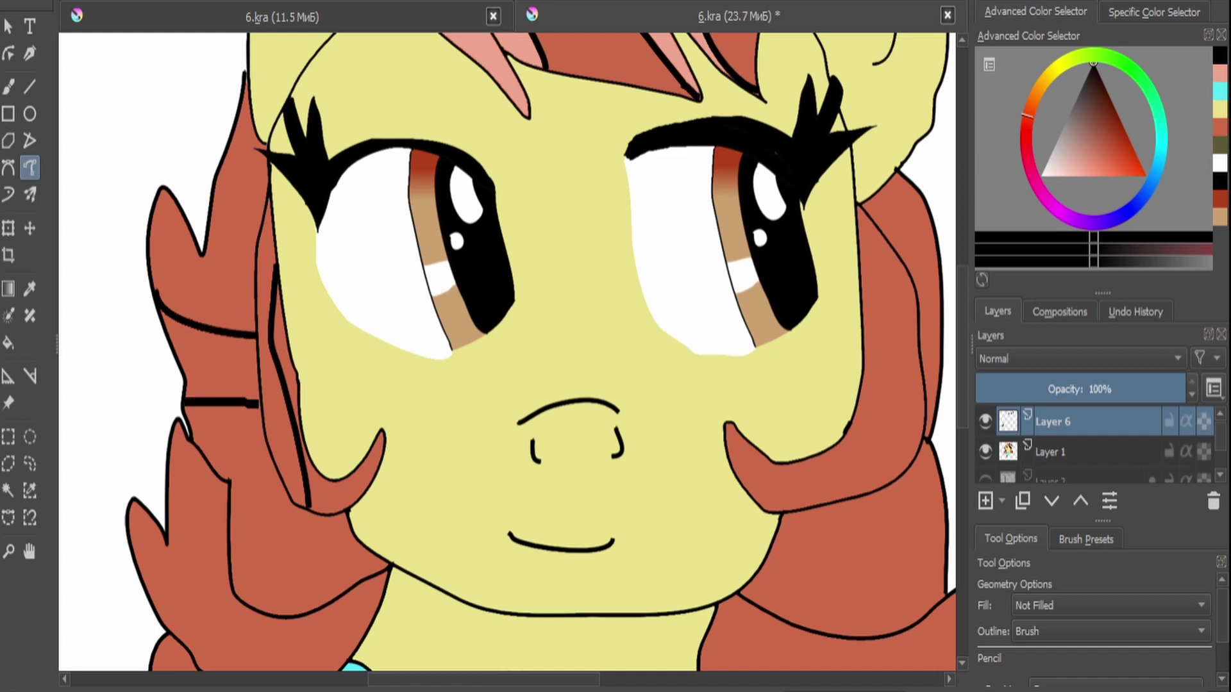
# Draw highlight lines on the lower left hair: a hooked curve, two short curves beside it and one down the lowest lock.
pyautogui.press('+')
pyautogui.press('+')
pyautogui.moveTo(301, 619); pyautogui.dragTo(70, 487)
pyautogui.press('-')
pyautogui.press('-')
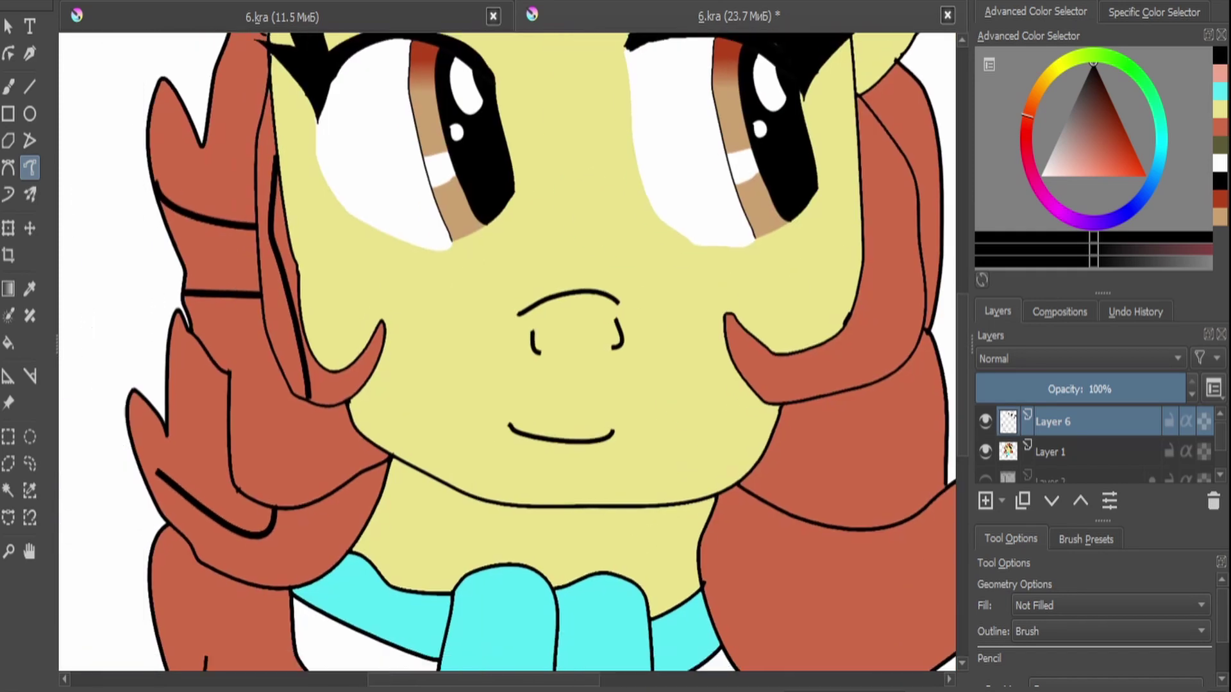
pyautogui.press('+')
pyautogui.moveTo(378, 489); pyautogui.dragTo(349, 572)
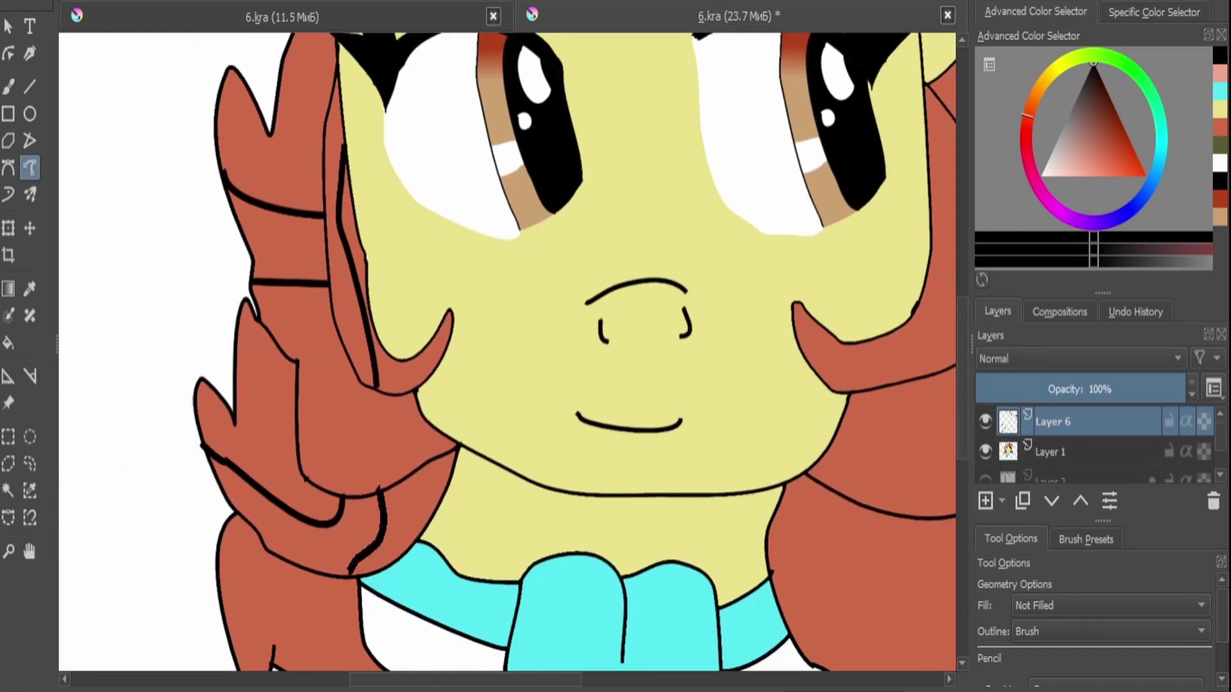
pyautogui.moveTo(392, 482); pyautogui.dragTo(402, 558)
pyautogui.scroll(-3, 513, 353)
pyautogui.moveTo(298, 341); pyautogui.dragTo(274, 487)
# Draw highlight lines down the right cheek lock and the two-pointed right lock, with a bent one between its points.
pyautogui.press('-')
pyautogui.press('-')
pyautogui.press('-')
pyautogui.press('+')
pyautogui.press('+')
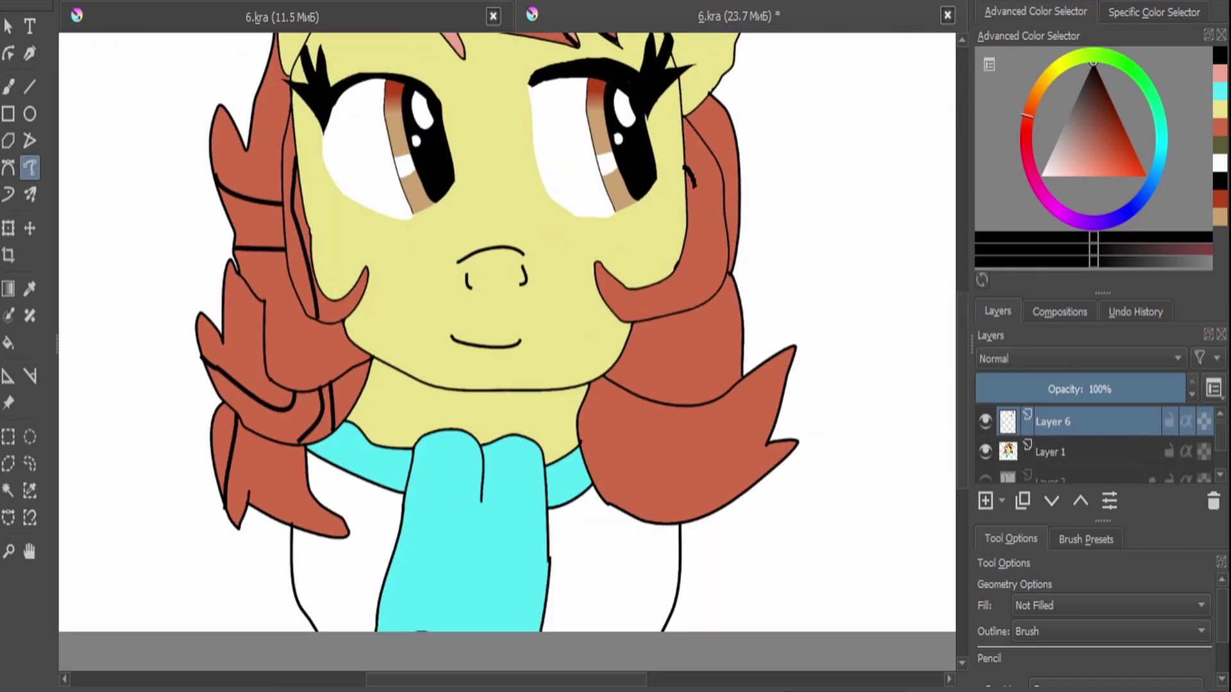
pyautogui.moveTo(648, 402)
pyautogui.mouseDown()
pyautogui.moveTo(619, 506)
pyautogui.moveTo(670, 522)
pyautogui.mouseUp()
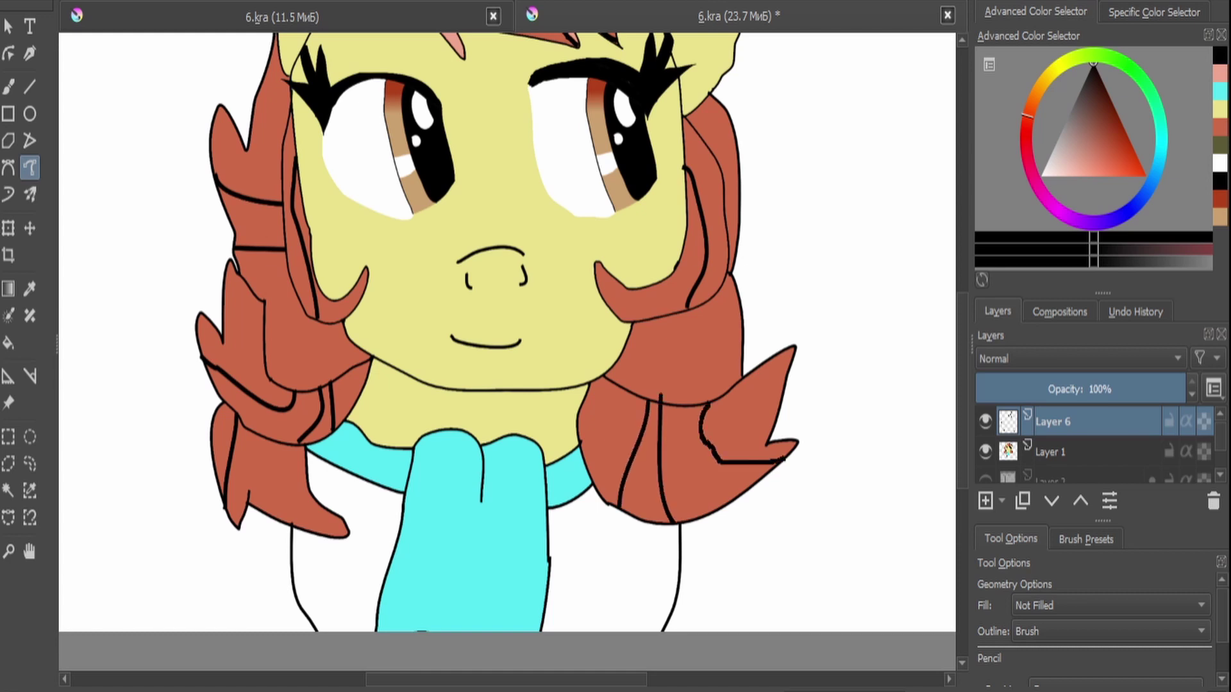
# Fill the highlights on both cheek locks and along the left back hair with the forelock's light pink on Layer 1.
pyautogui.click(1051, 452)
pyautogui.click(1082, 169)
pyautogui.click(8, 343)
pyautogui.click(299, 218)
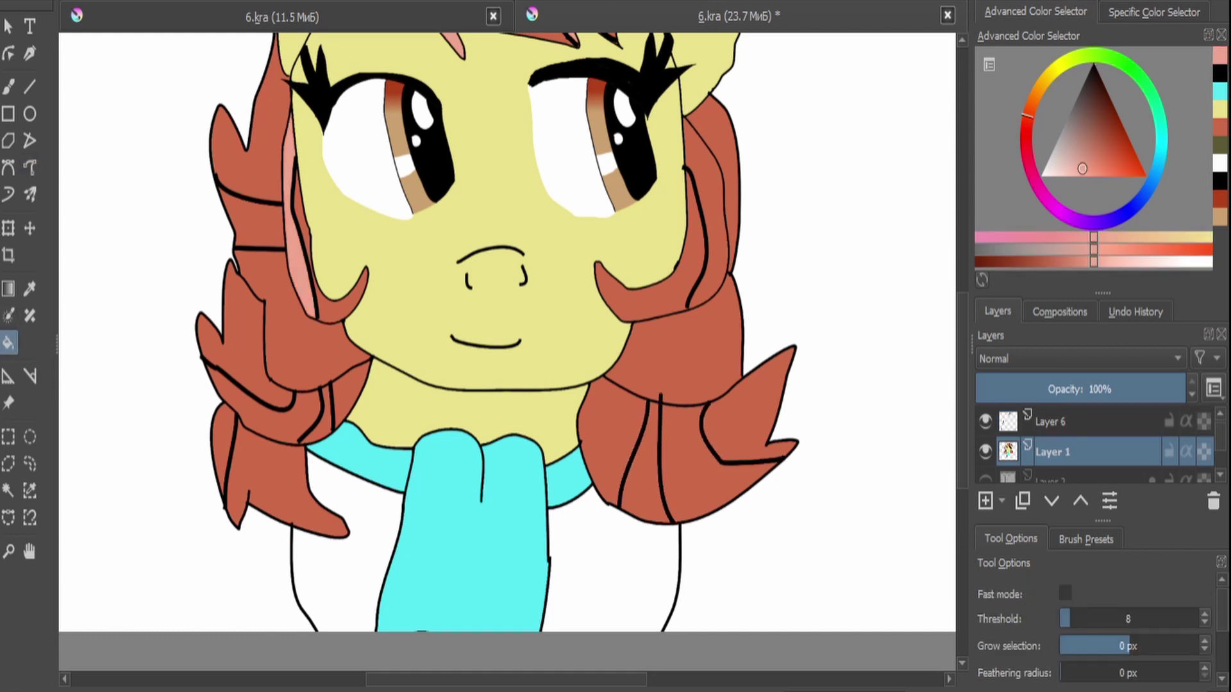
pyautogui.click(705, 211)
pyautogui.click(253, 218)
pyautogui.click(264, 403)
pyautogui.hotkey('ctrl', 'z')
pyautogui.click(244, 334)
pyautogui.click(314, 413)
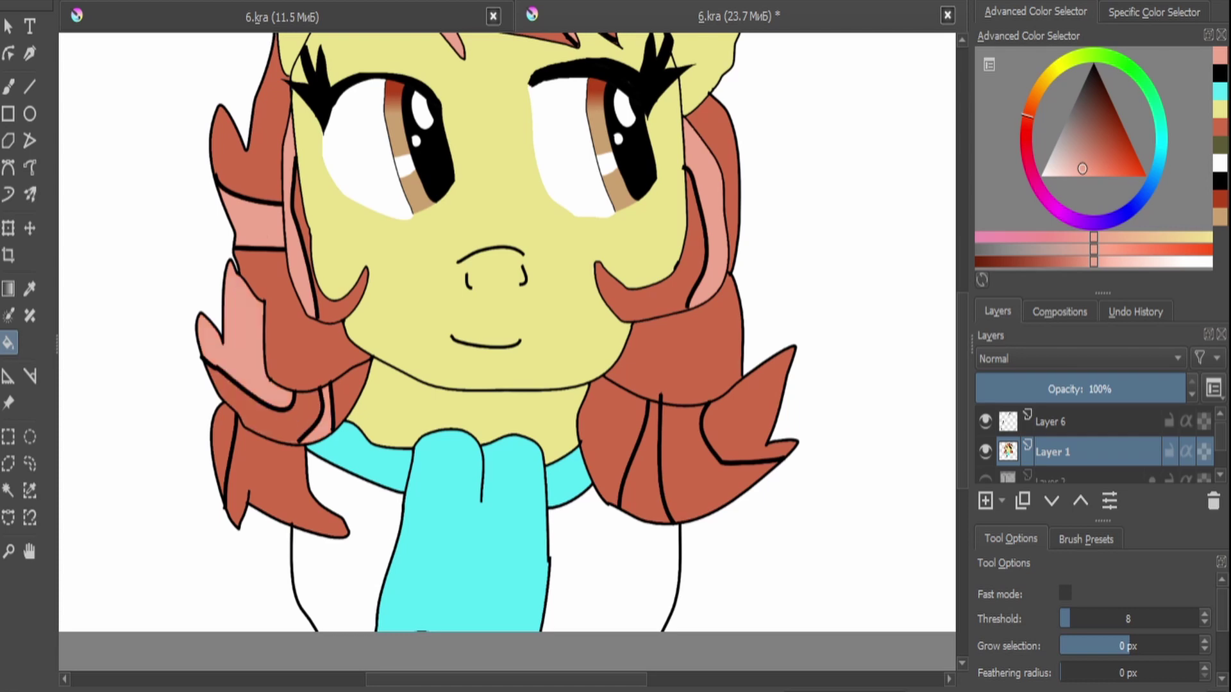
# Fill the highlights on the lowest left lock and the two-pointed right lock with light pink, and remove Layer 6.
pyautogui.click(223, 449)
pyautogui.click(644, 462)
pyautogui.click(751, 404)
pyautogui.press('-')
pyautogui.click(641, 71)
pyautogui.click(704, 254)
pyautogui.press('-')
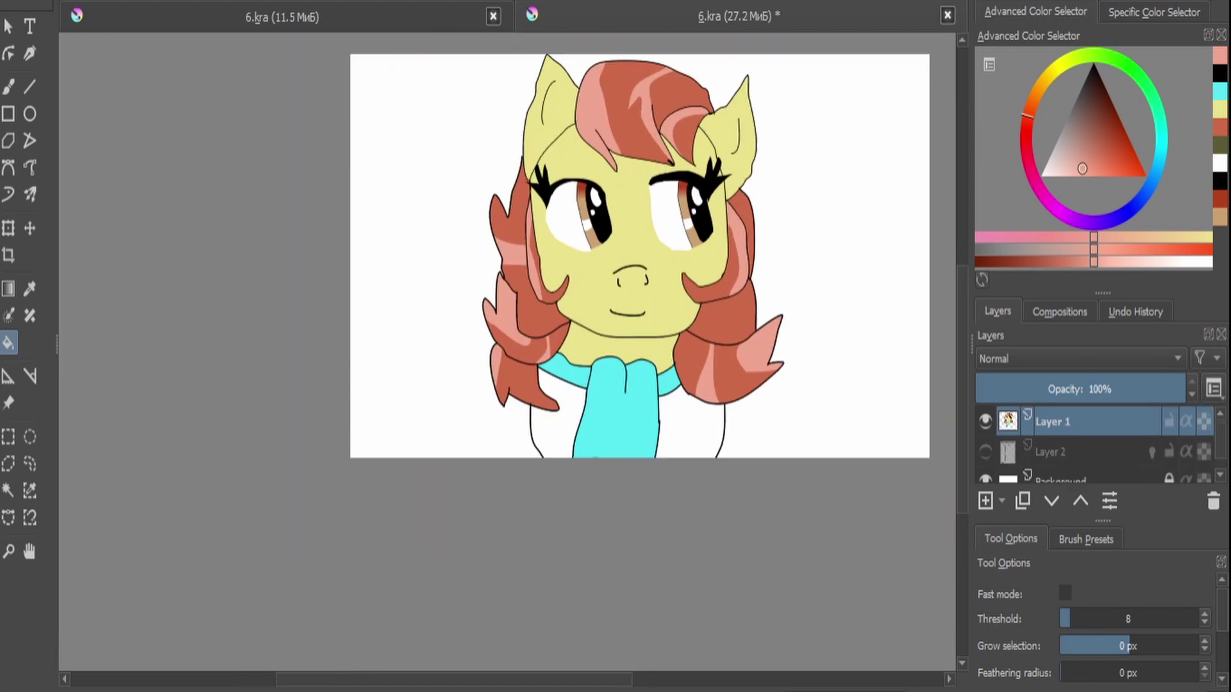
# Draw the black outline of a forked lock hanging below the two-pointed right lock on Layer 1.
pyautogui.press('+')
pyautogui.press('d')
pyautogui.click(29, 168)
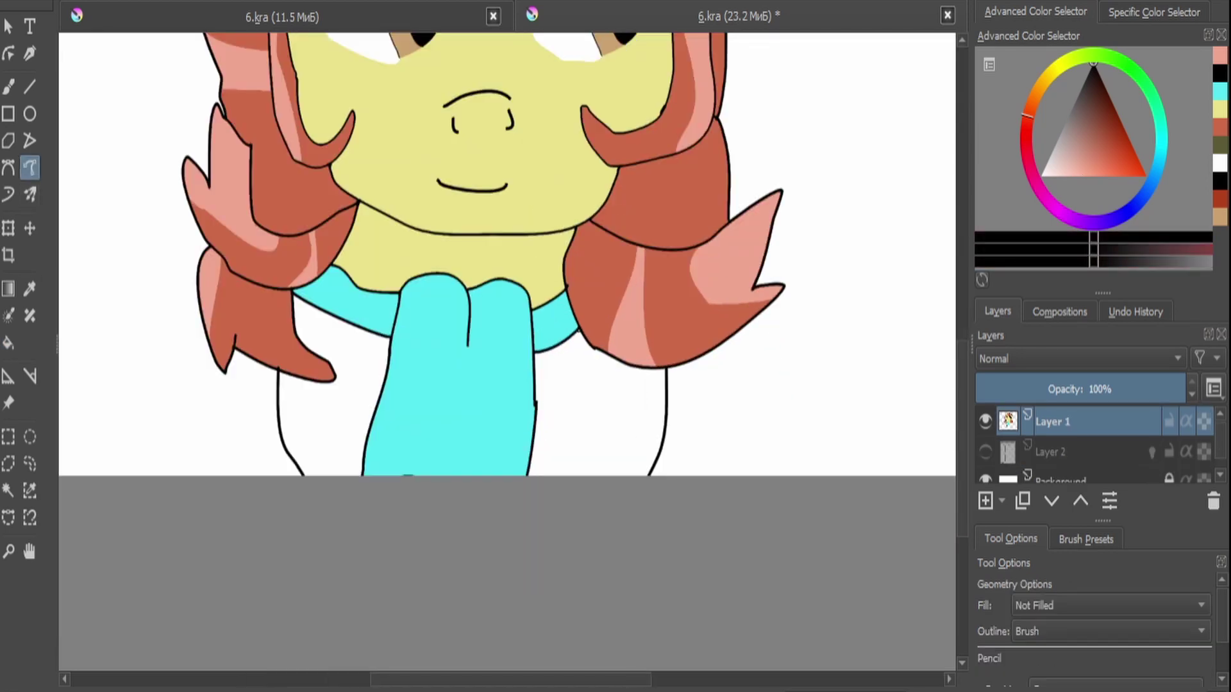
pyautogui.moveTo(595, 437); pyautogui.dragTo(621, 410)
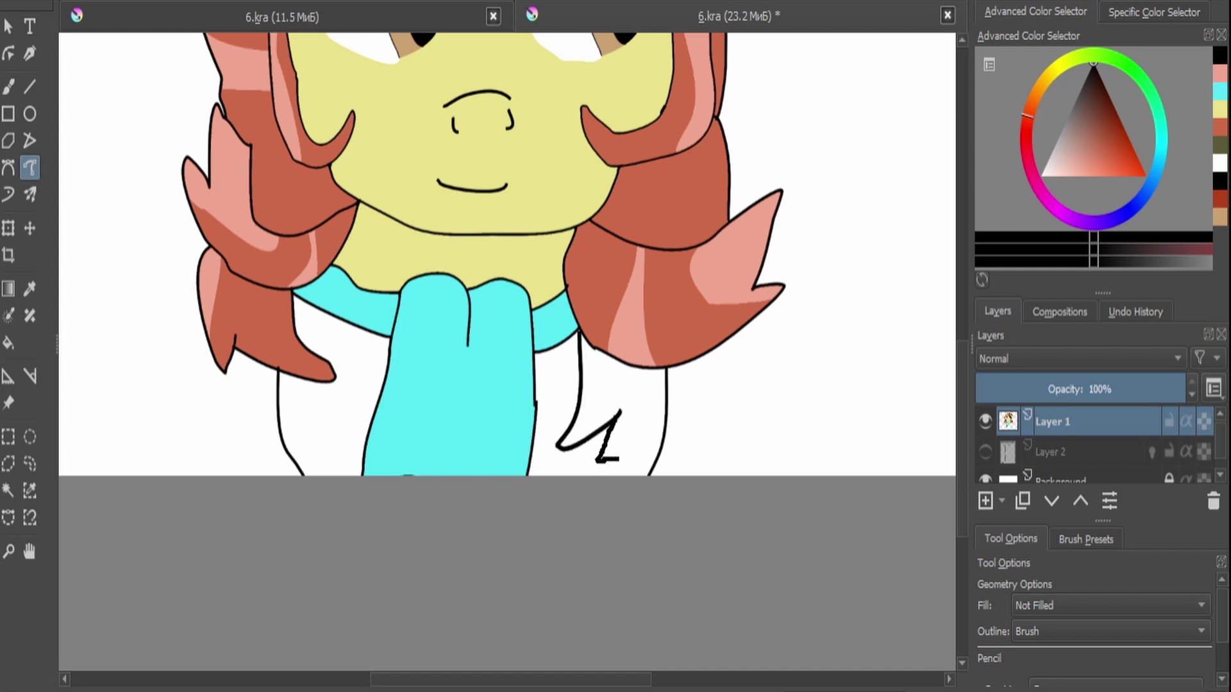
pyautogui.moveTo(619, 459)
pyautogui.mouseDown()
pyautogui.moveTo(656, 448)
pyautogui.moveTo(705, 372)
pyautogui.mouseUp()
# Fill both parts of the new forked lock with the hair's red.
pyautogui.press('+')
pyautogui.press('f')
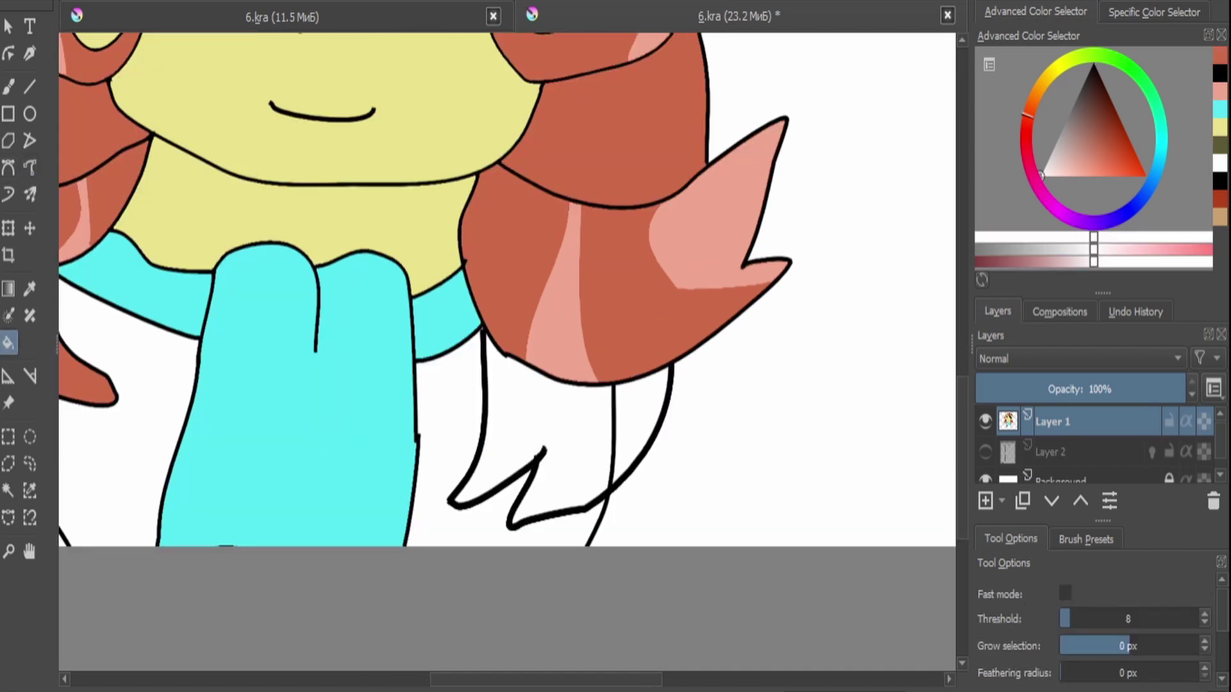
pyautogui.click(541, 449)
pyautogui.click(641, 423)
# Remove the old body line that runs through the new forked lock.
pyautogui.press('b')
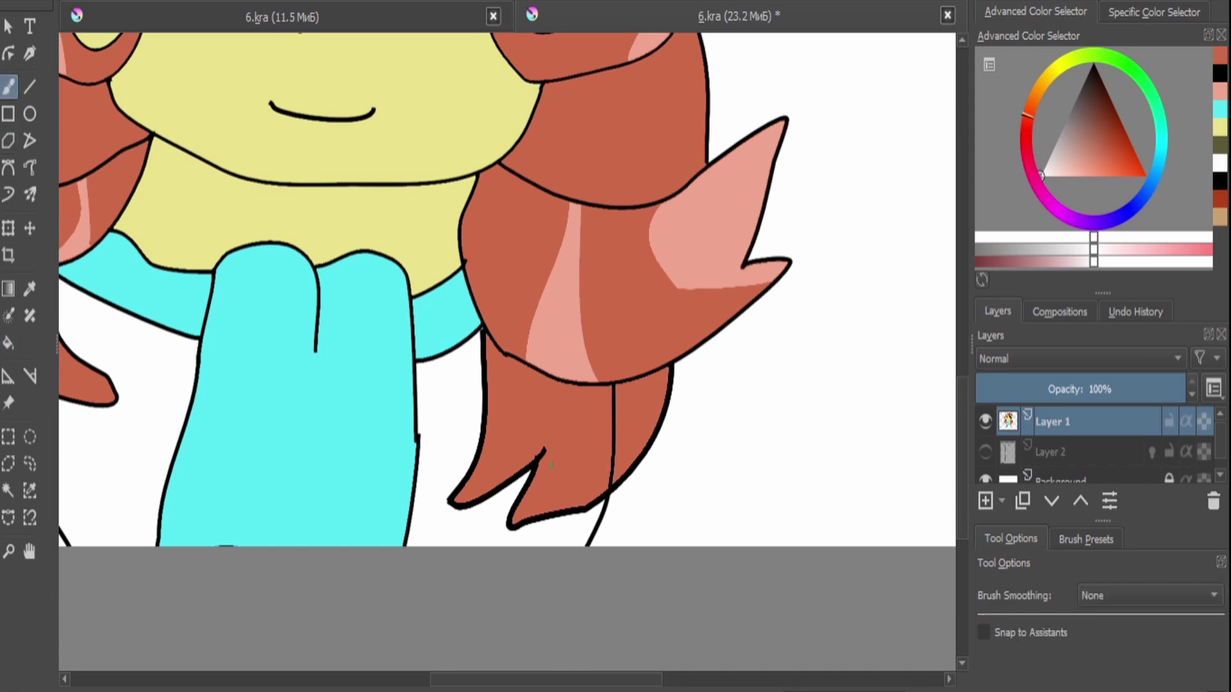
pyautogui.scroll(2, 550, 466)
pyautogui.moveTo(612, 490); pyautogui.dragTo(612, 411)
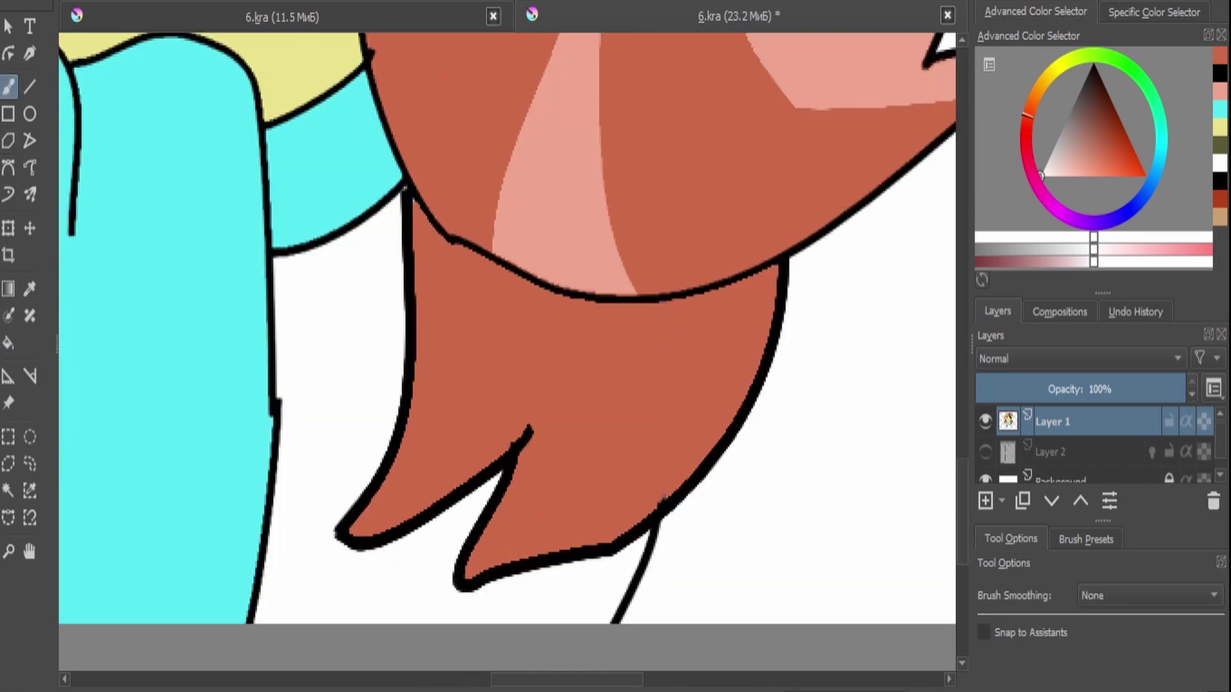
pyautogui.scroll(-3, 507, 327)
pyautogui.scroll(1, 507, 327)
# Draw a black highlight line down the forked lock on a new layer and fill its outer part light pink on Layer 1.
pyautogui.press('Insert')
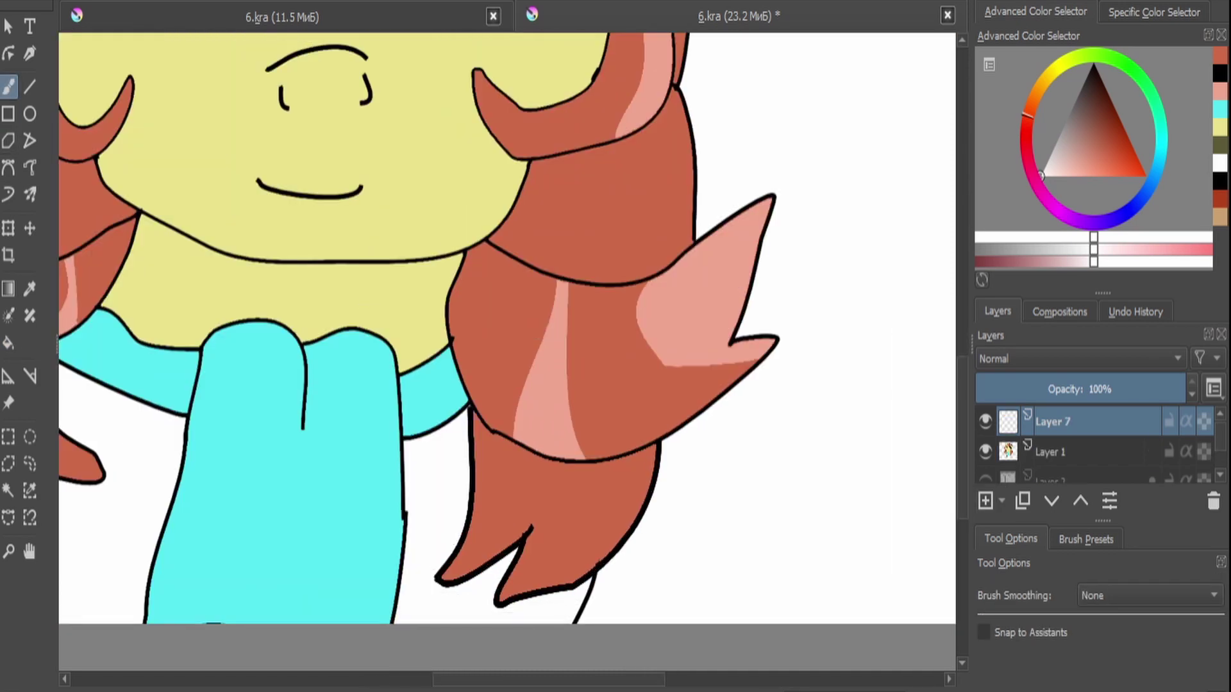
pyautogui.click(29, 167)
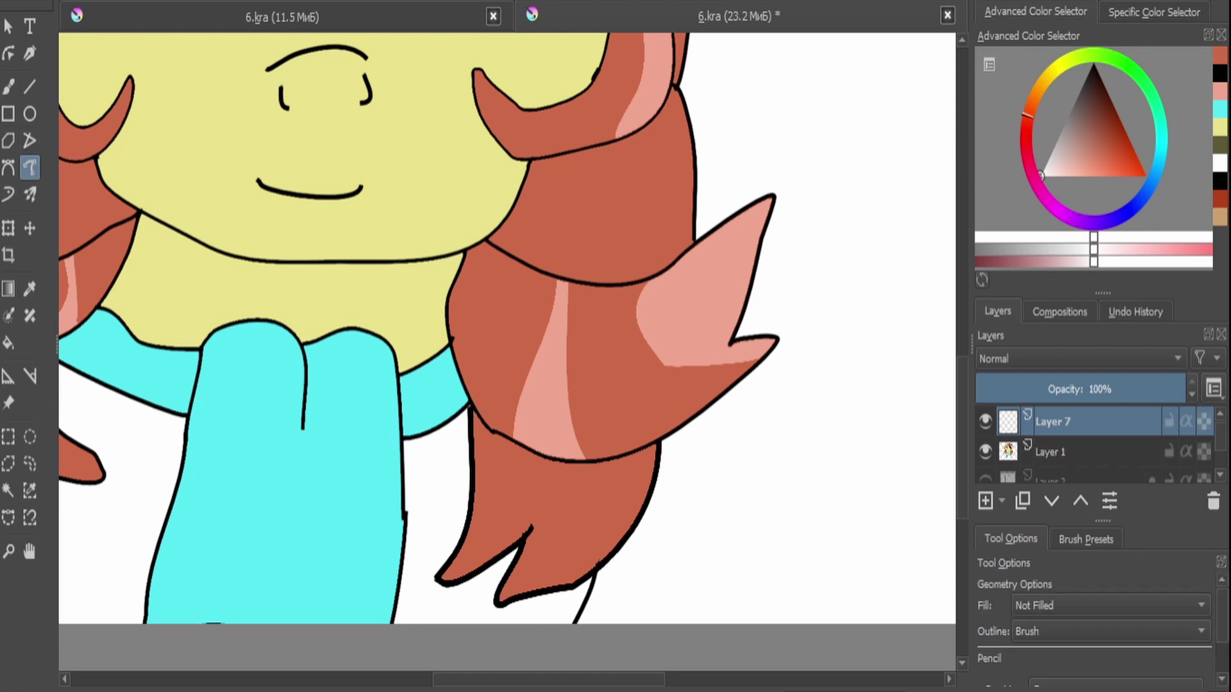
pyautogui.press('d')
pyautogui.moveTo(601, 463)
pyautogui.mouseDown()
pyautogui.moveTo(569, 564)
pyautogui.moveTo(548, 587)
pyautogui.mouseUp()
pyautogui.keyDown('ctrl'); pyautogui.click(616, 513); pyautogui.keyUp('ctrl')
pyautogui.press('pagedown')
pyautogui.press('f')
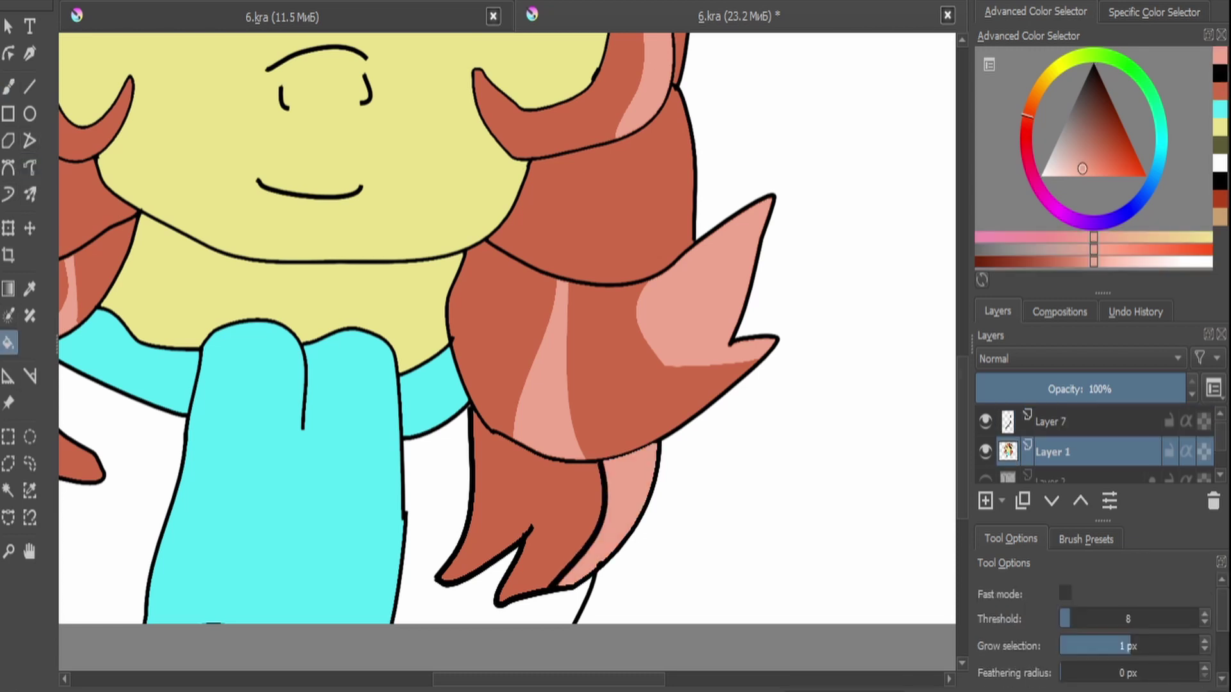
# Remove Layer 7, then scale down and raise the Layer 1 drawing so the scarf fringe and legs fit on the canvas.
pyautogui.press('2')
pyautogui.hotkey('ctrl', 't')
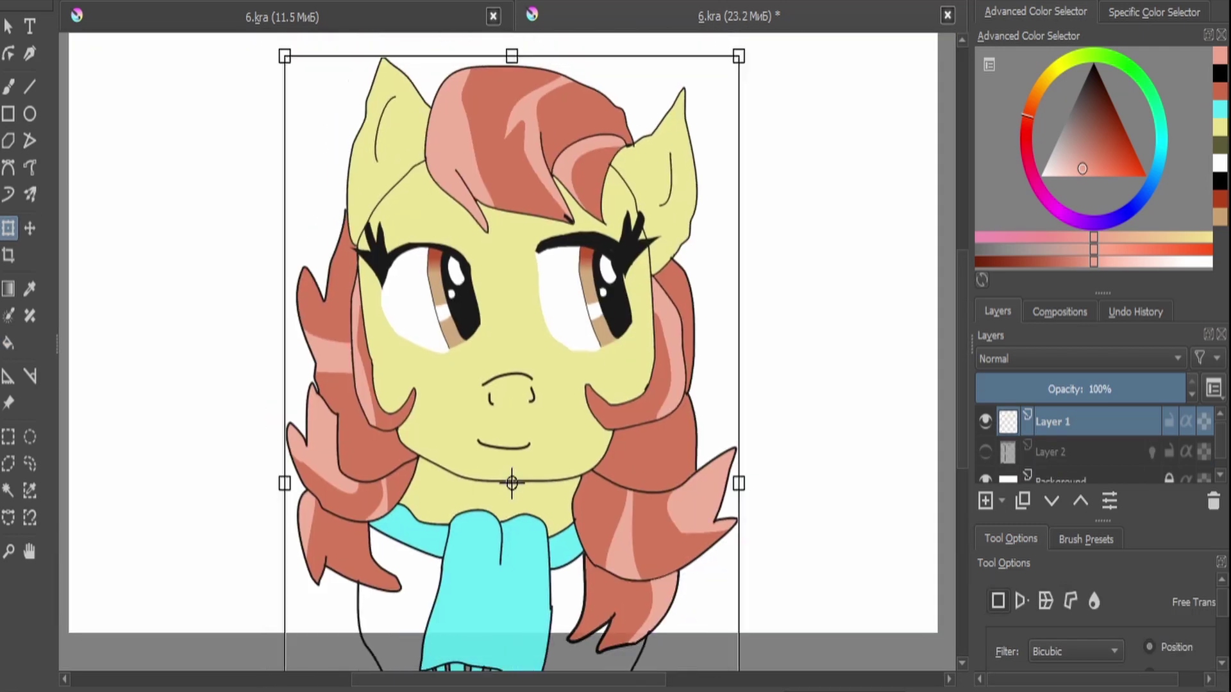
pyautogui.press('-')
pyautogui.press('Return')
pyautogui.press('1')
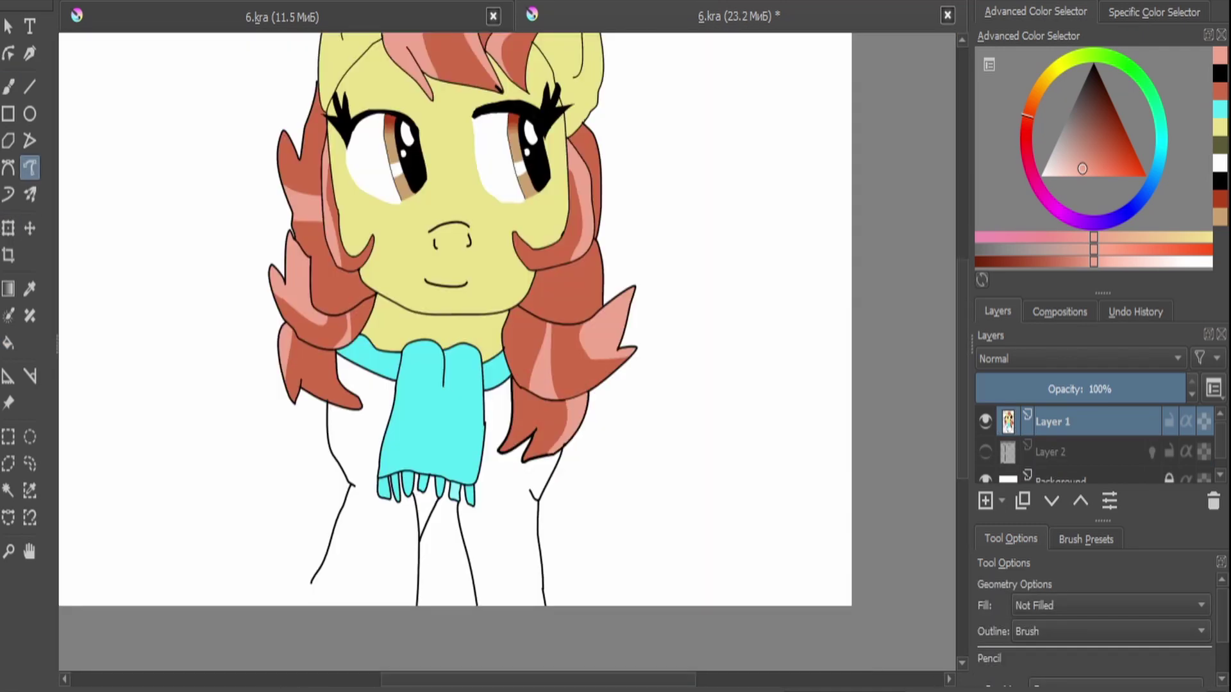
# Draw a black body line down from the two-pointed right lock with a hooked curve at its foot, and save the file.
pyautogui.press('d')
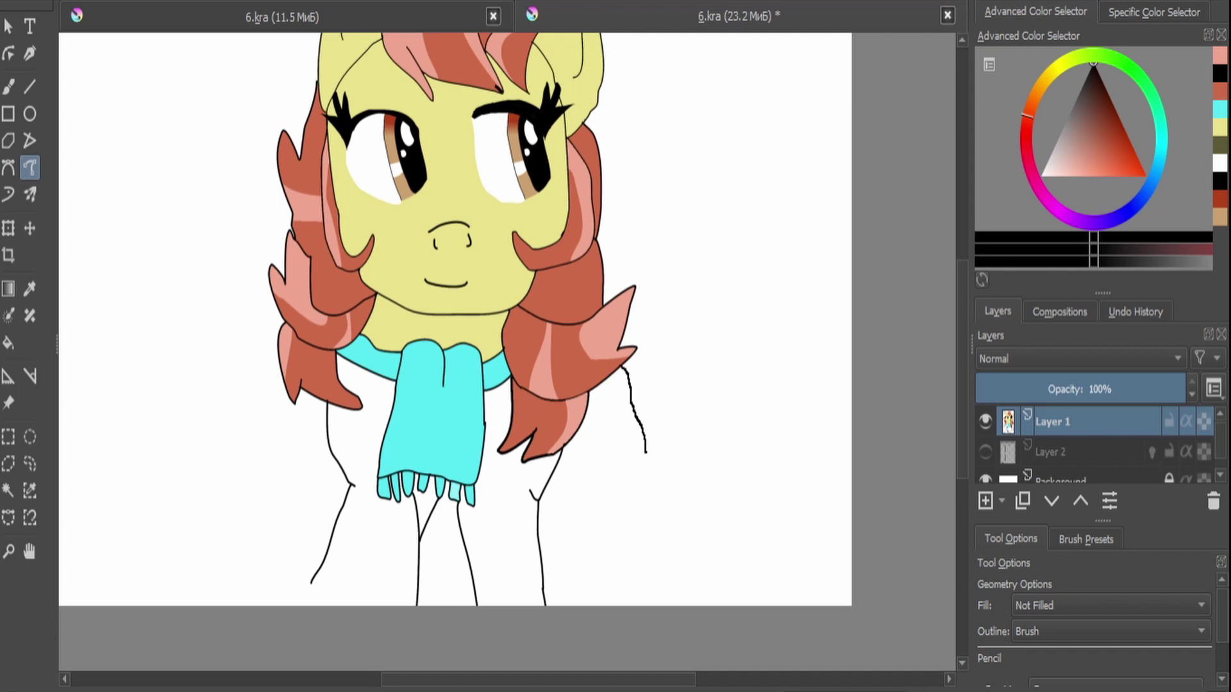
pyautogui.moveTo(640, 572); pyautogui.dragTo(640, 572)
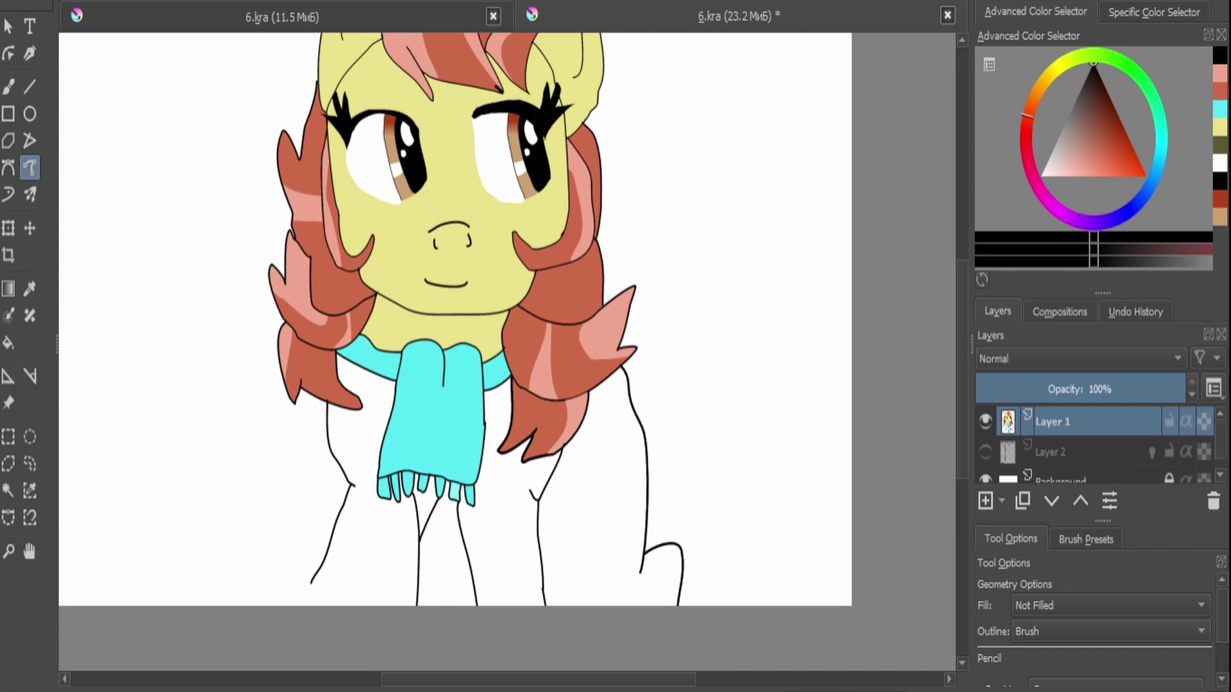
pyautogui.hotkey('ctrl', 's')
# Draw the outer back line curving from the upper right hair down toward the canvas bottom.
pyautogui.press('+')
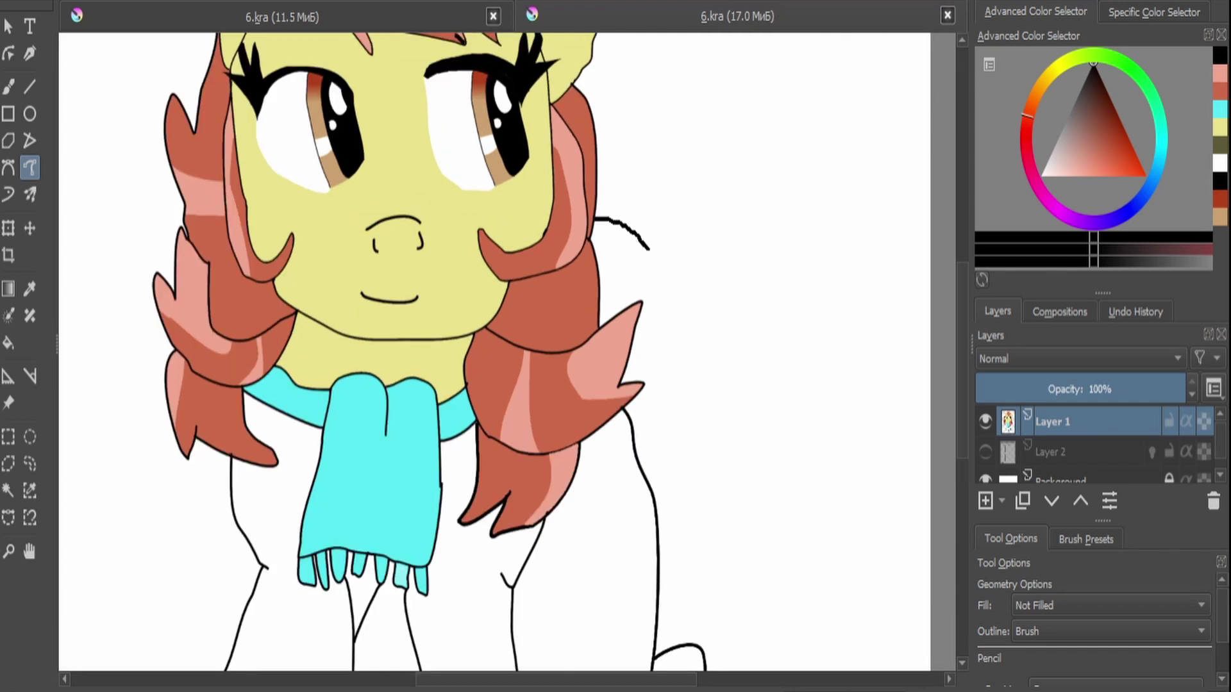
pyautogui.moveTo(650, 249); pyautogui.dragTo(727, 470)
pyautogui.moveTo(741, 566); pyautogui.dragTo(743, 641)
pyautogui.press('-')
pyautogui.press('-')
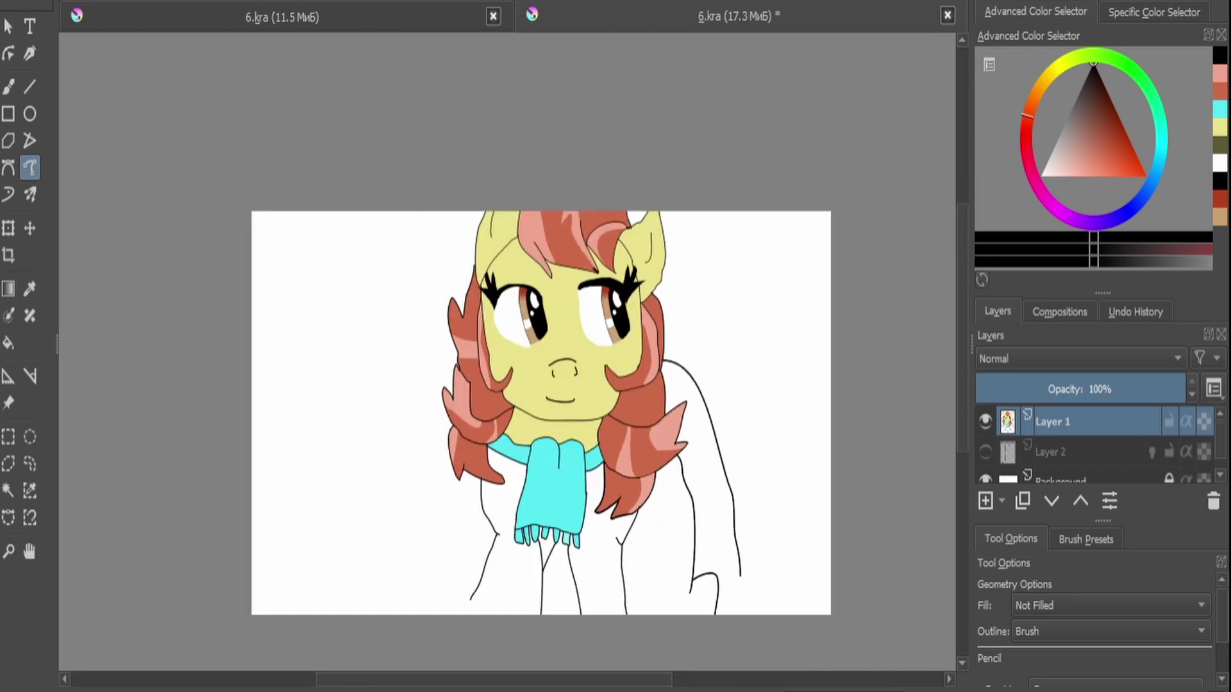
# Erase the inner line of the right front leg and the diagonal line beneath the scarf fringe.
pyautogui.press('+')
pyautogui.press('b')
pyautogui.press('+')
pyautogui.press('+')
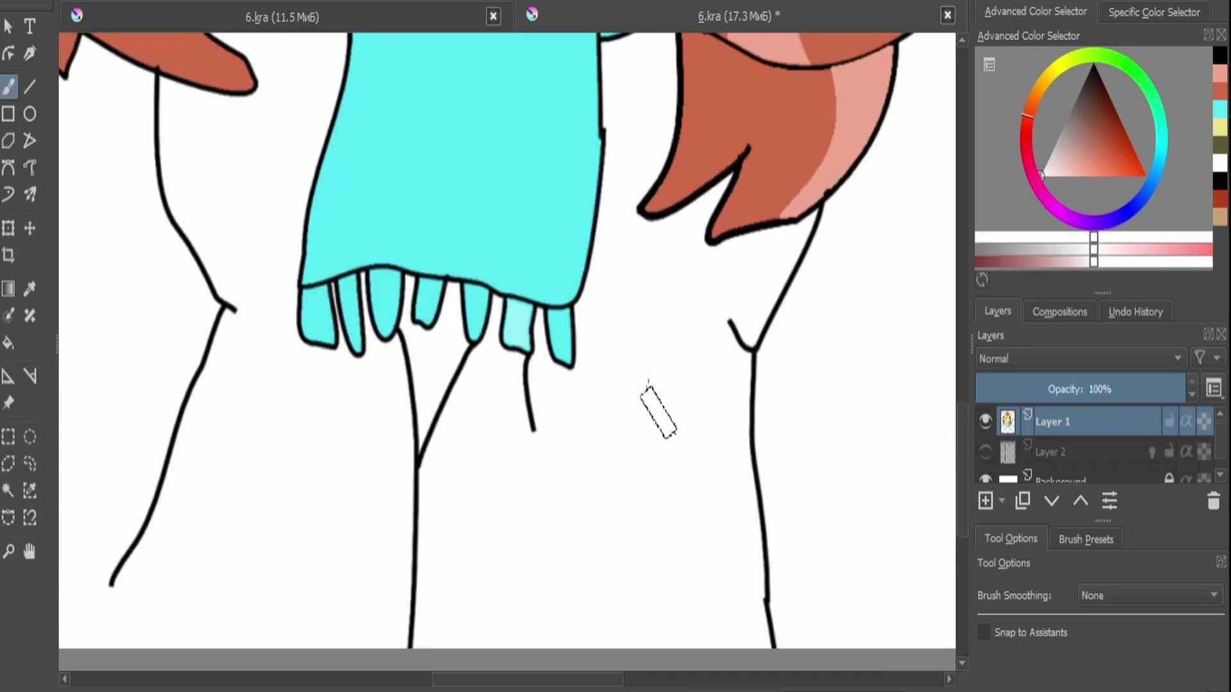
pyautogui.press('+')
pyautogui.moveTo(398, 312); pyautogui.dragTo(362, 378)
pyautogui.hotkey('ctrl', 'z')
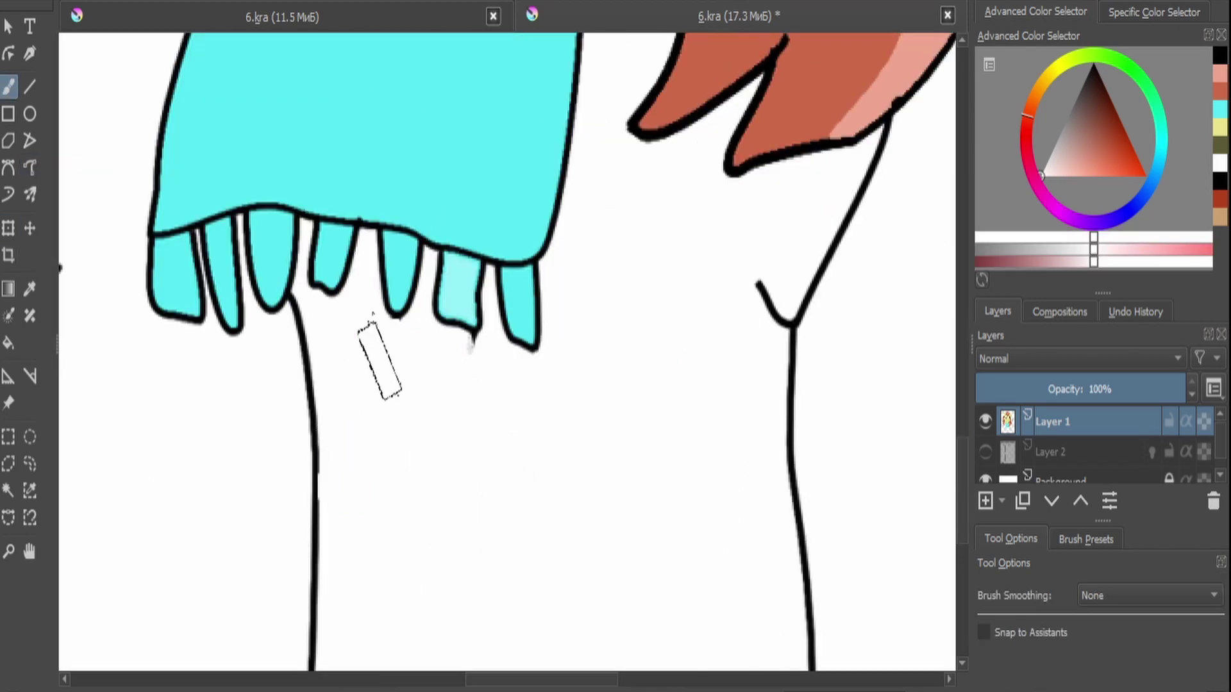
# Erase the remaining inner leg line below the scarf and redraw the third fringe strand's tip in black.
pyautogui.press('-')
pyautogui.press('-')
pyautogui.press('-')
pyautogui.press('+')
pyautogui.press('+')
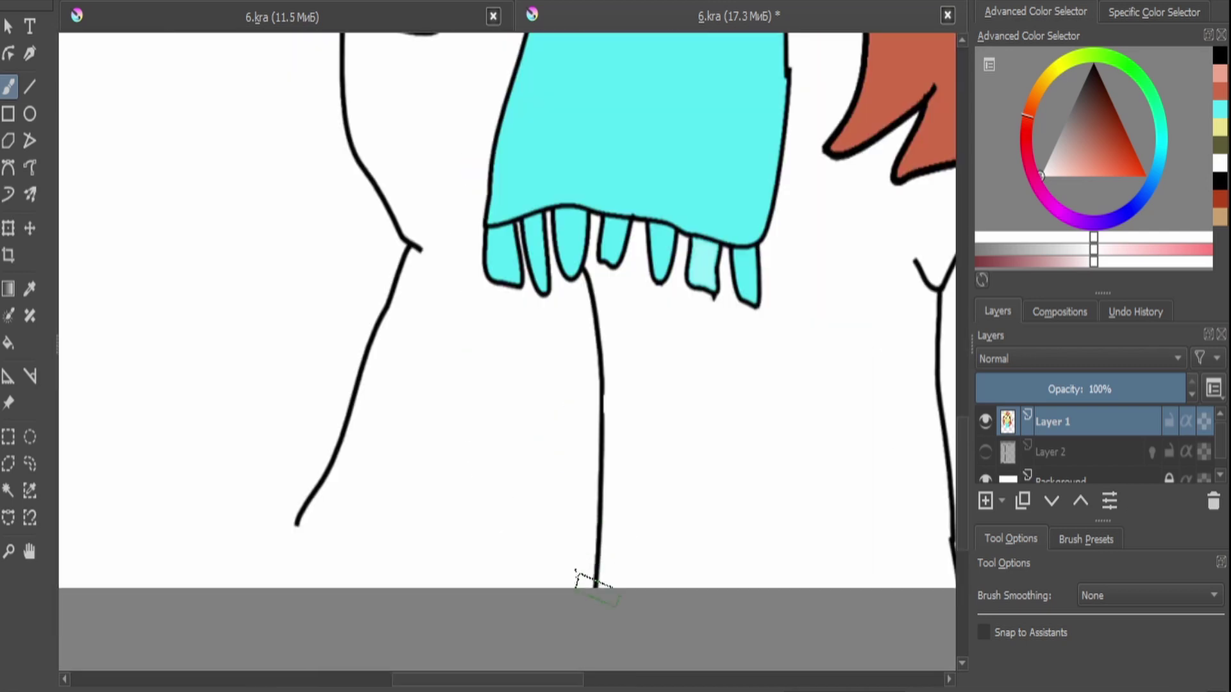
pyautogui.moveTo(568, 297); pyautogui.dragTo(577, 303)
pyautogui.press('+')
pyautogui.press('+')
pyautogui.press('+')
pyautogui.press('x')
pyautogui.moveTo(463, 246); pyautogui.dragTo(510, 219)
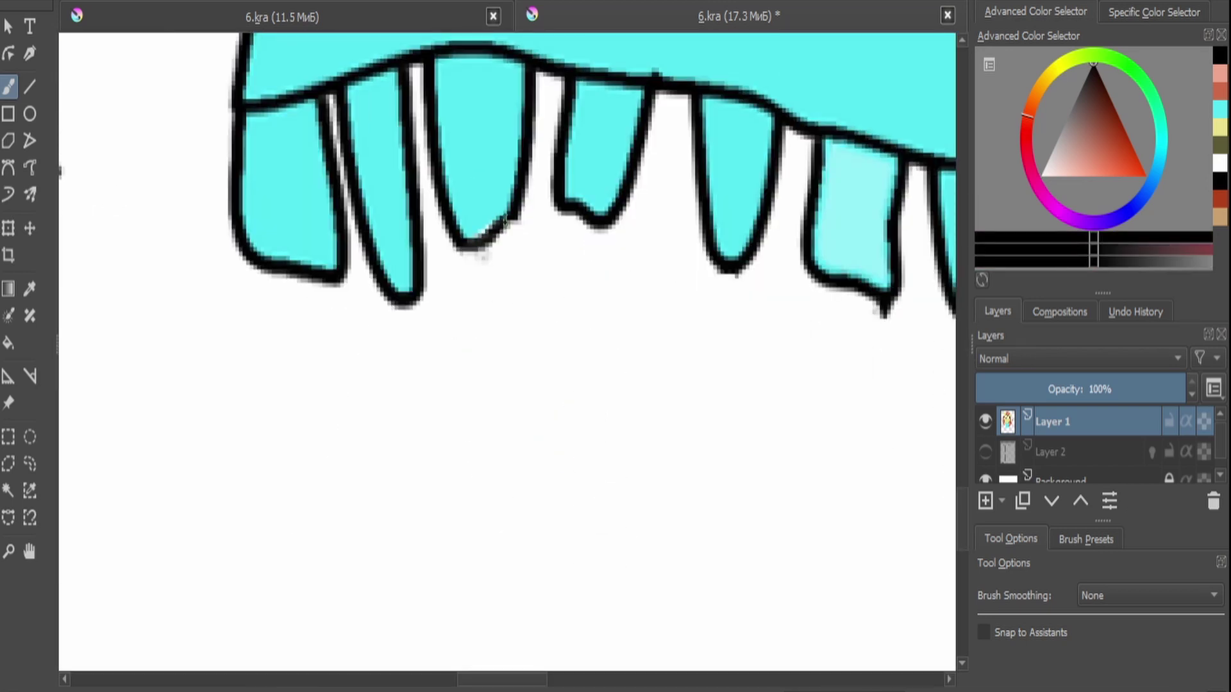
pyautogui.press('-')
pyautogui.press('-')
pyautogui.press('-')
# Draw a leg line below the scarf fringe that bends into a wavy horizontal line, with a short stroke crossing its end.
pyautogui.click(29, 168)
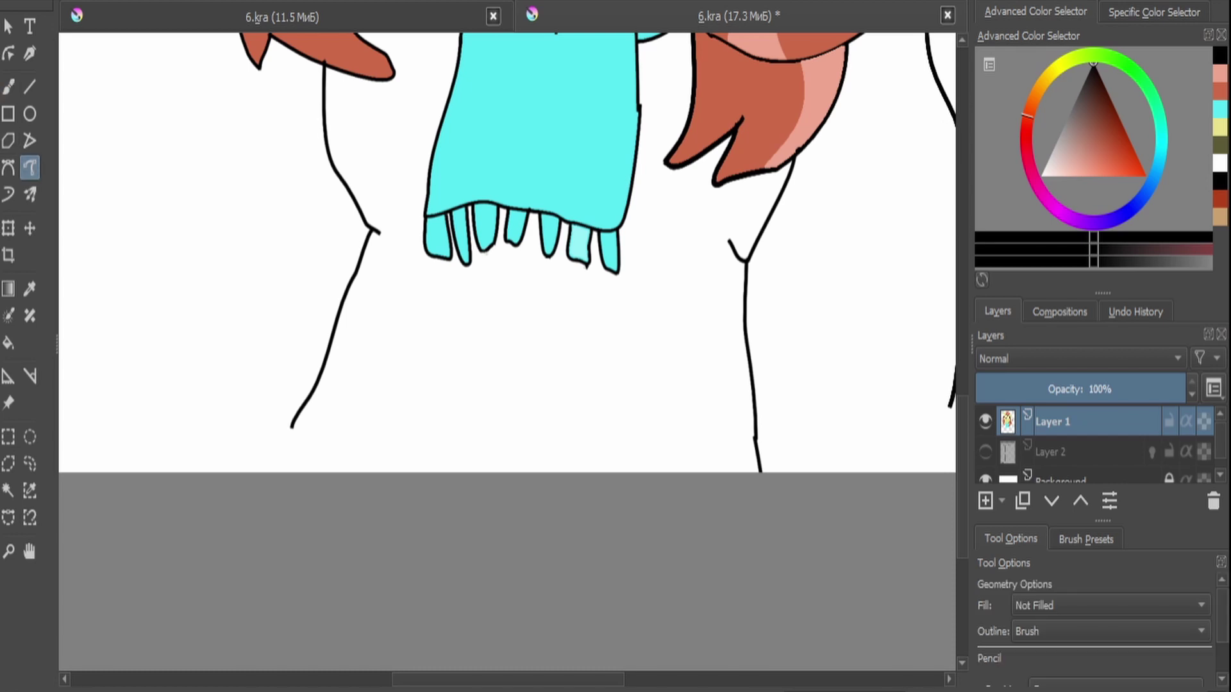
pyautogui.moveTo(460, 303)
pyautogui.mouseDown()
pyautogui.moveTo(433, 443)
pyautogui.moveTo(478, 299)
pyautogui.moveTo(638, 297)
pyautogui.moveTo(664, 320)
pyautogui.moveTo(654, 296)
pyautogui.moveTo(734, 363)
pyautogui.moveTo(835, 376)
pyautogui.mouseUp()
pyautogui.press('-')
pyautogui.press('-')
pyautogui.press('-')
# Draw the lower and upper outlines of an upturned curved shape sweeping from the wavy line's end toward the body line.
pyautogui.press('+')
pyautogui.press('+')
pyautogui.press('+')
pyautogui.press('+')
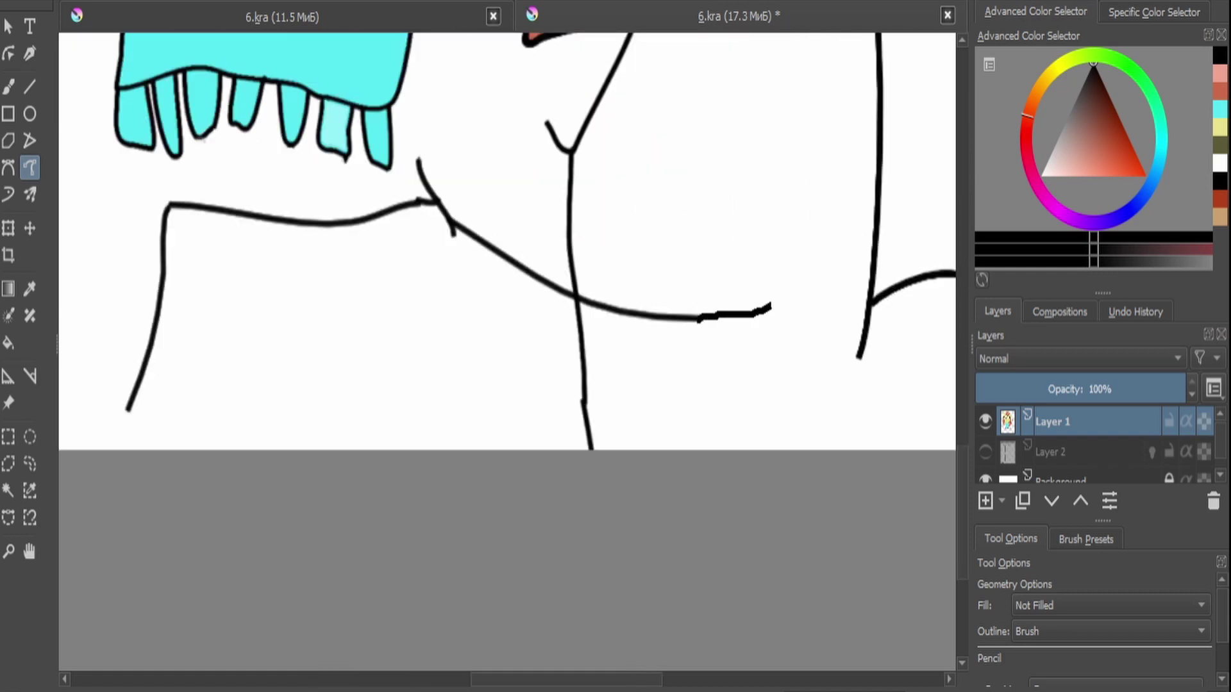
pyautogui.moveTo(770, 307)
pyautogui.mouseDown()
pyautogui.moveTo(830, 268)
pyautogui.moveTo(865, 210)
pyautogui.moveTo(858, 80)
pyautogui.moveTo(823, 103)
pyautogui.moveTo(801, 158)
pyautogui.mouseUp()
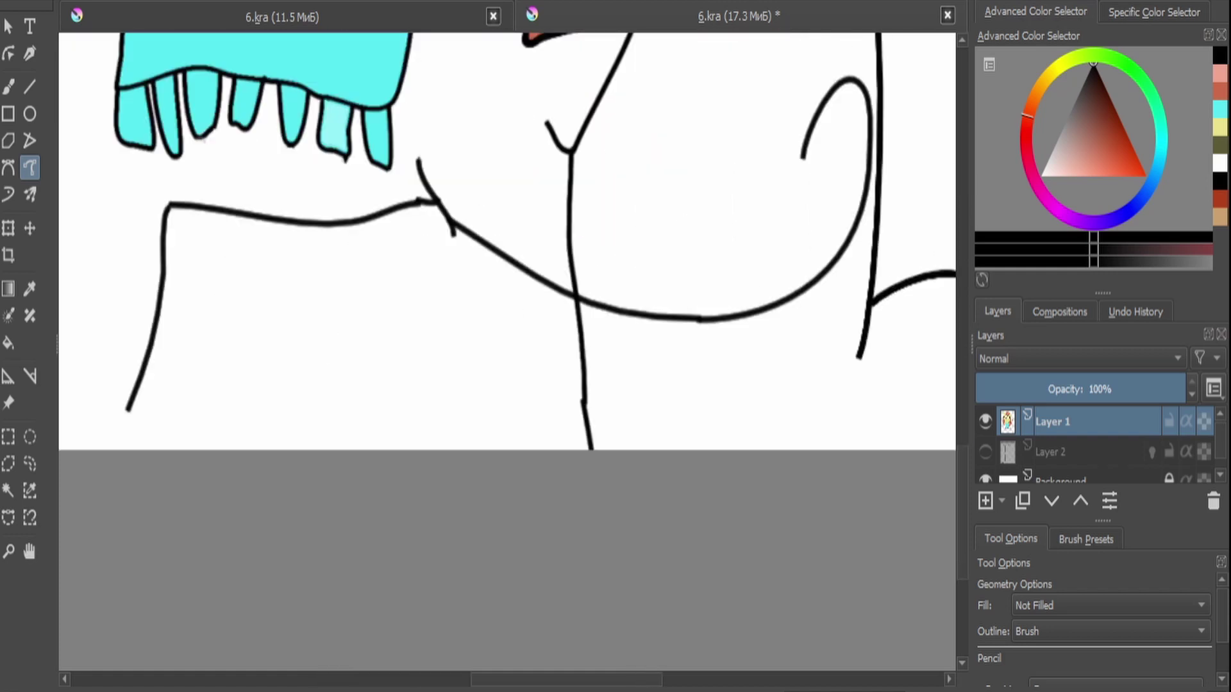
pyautogui.moveTo(485, 128)
pyautogui.mouseDown()
pyautogui.moveTo(731, 177)
pyautogui.moveTo(851, 75)
pyautogui.mouseUp()
# Erase the hooked stroke inside the tip of the upturned curved shape.
pyautogui.scroll(2, 853, 75)
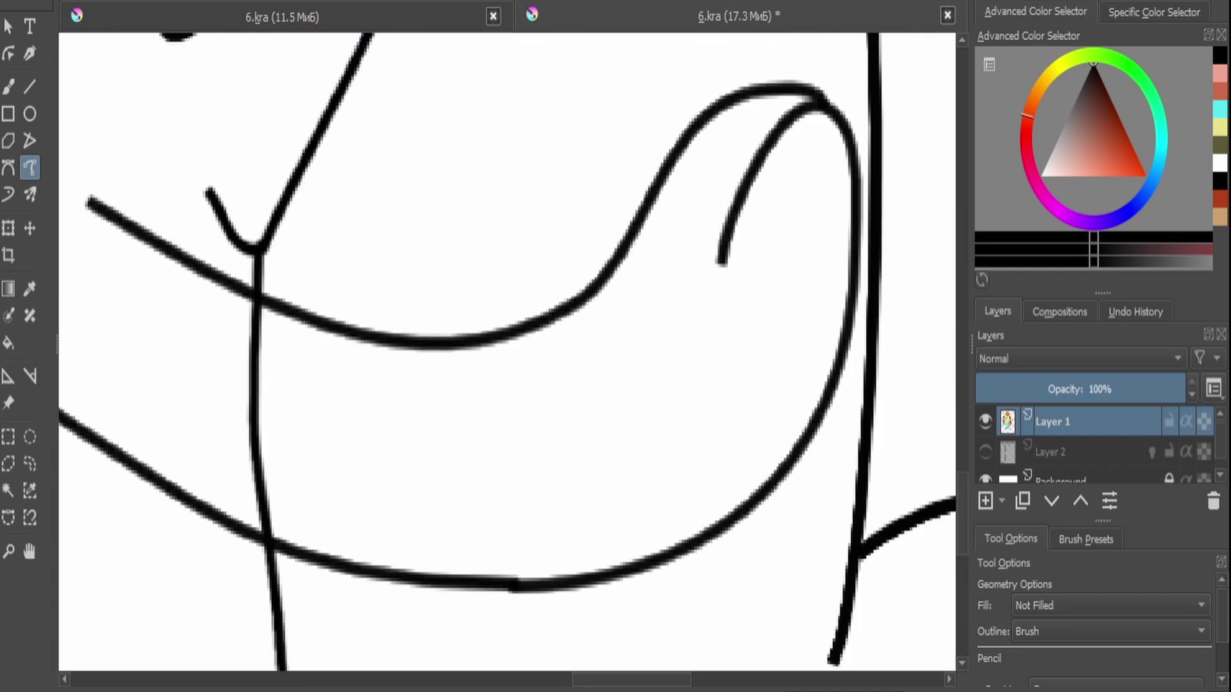
pyautogui.press('b')
pyautogui.scroll(-2, 742, 269)
pyautogui.moveTo(743, 282)
pyautogui.mouseDown()
pyautogui.moveTo(777, 195)
pyautogui.moveTo(763, 186)
pyautogui.moveTo(817, 78)
pyautogui.moveTo(831, 120)
pyautogui.moveTo(854, 84)
pyautogui.mouseUp()
pyautogui.scroll(-2, 854, 83)
pyautogui.scroll(2, 854, 83)
pyautogui.scroll(-5, 859, 137)
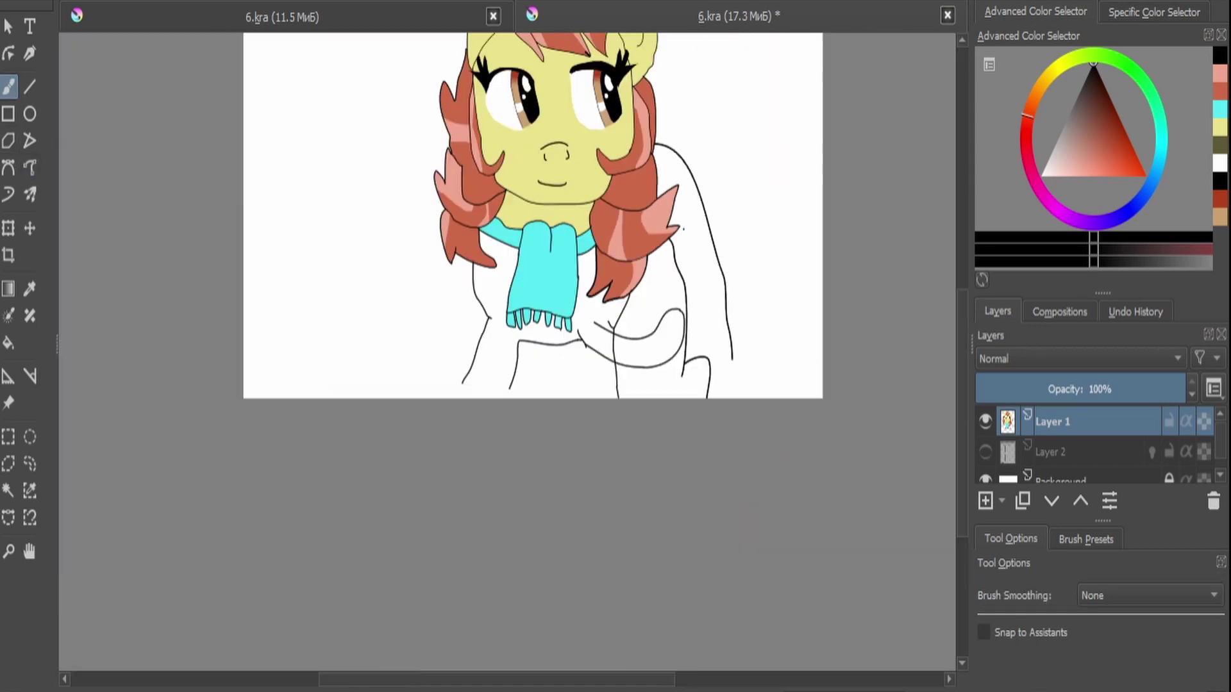
# Draw a second leg line down from the wavy horizontal line, beside the first one.
pyautogui.scroll(1, 688, 355)
pyautogui.click(30, 167)
pyautogui.scroll(2, 493, 417)
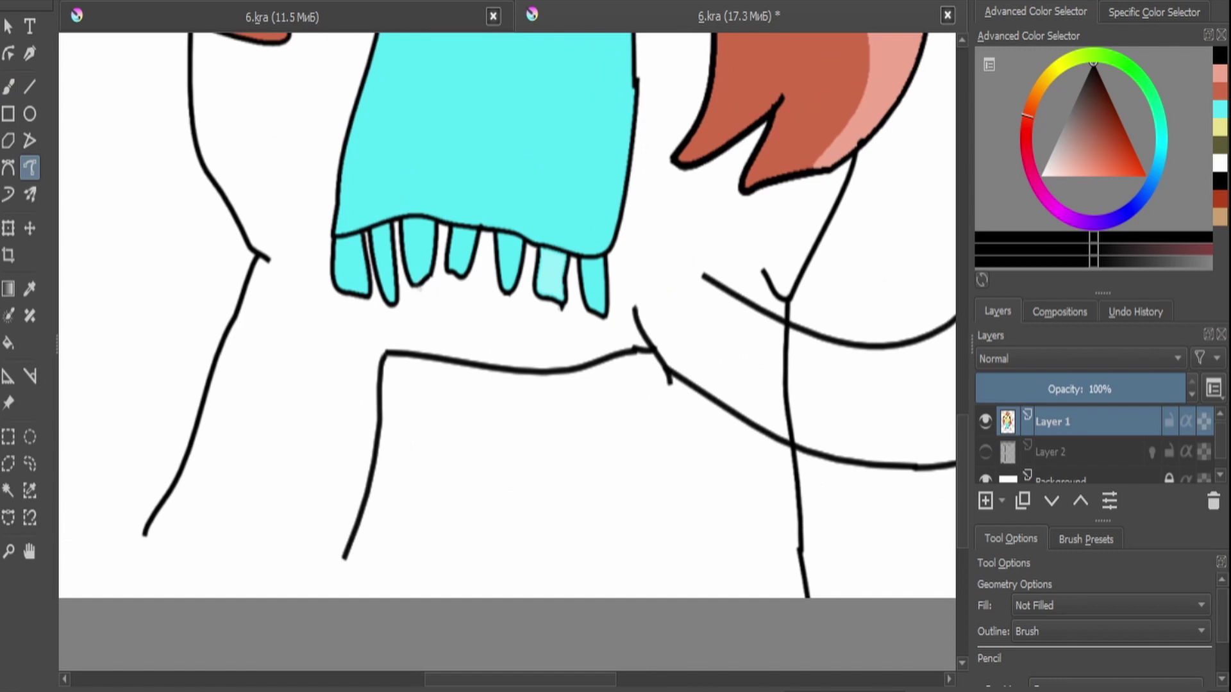
pyautogui.moveTo(479, 363); pyautogui.dragTo(430, 569)
# Erase the right front leg's line below the curved shape and between its two outlines.
pyautogui.press('b')
pyautogui.scroll(-1, 538, 67)
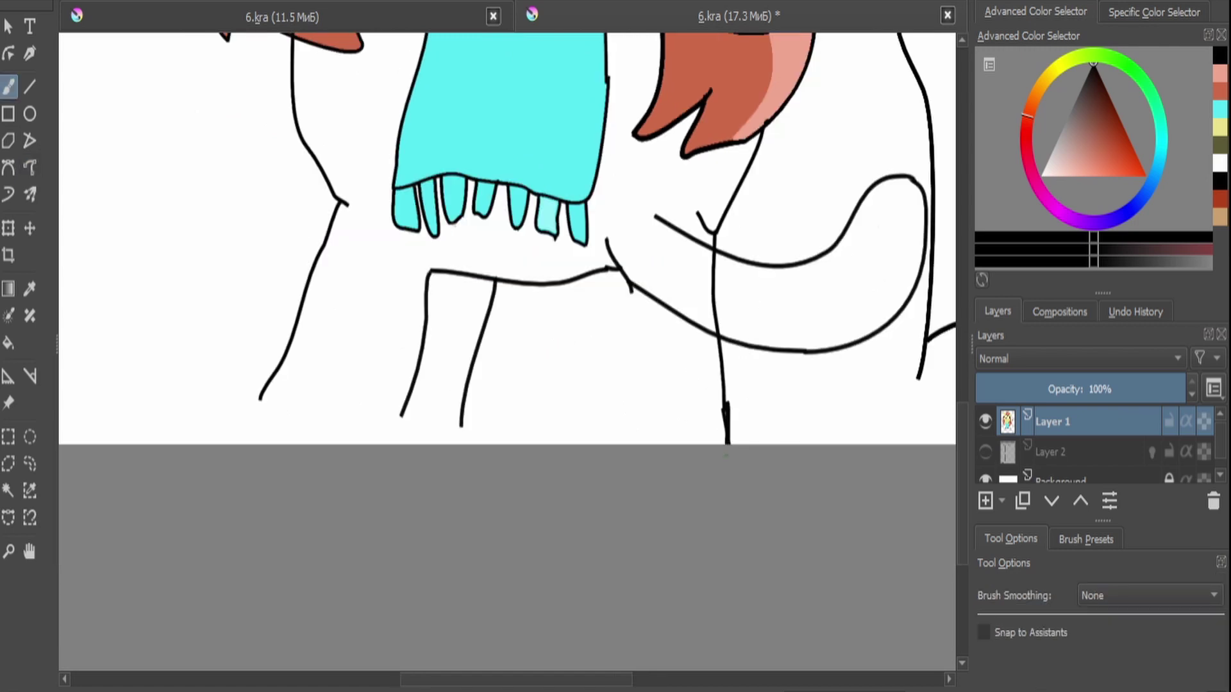
pyautogui.scroll(4, 721, 358)
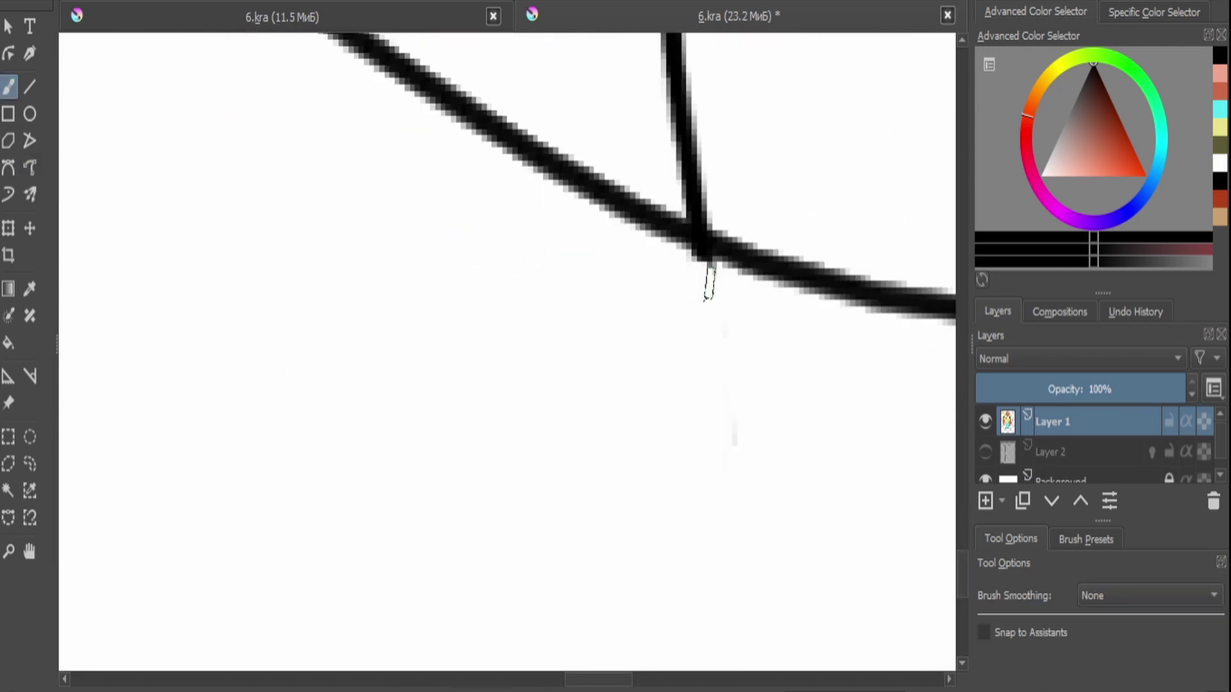
pyautogui.scroll(-2, 709, 275)
pyautogui.moveTo(701, 221); pyautogui.dragTo(711, 330)
pyautogui.moveTo(703, 132)
pyautogui.mouseDown()
pyautogui.moveTo(703, 191)
pyautogui.moveTo(702, 103)
pyautogui.mouseUp()
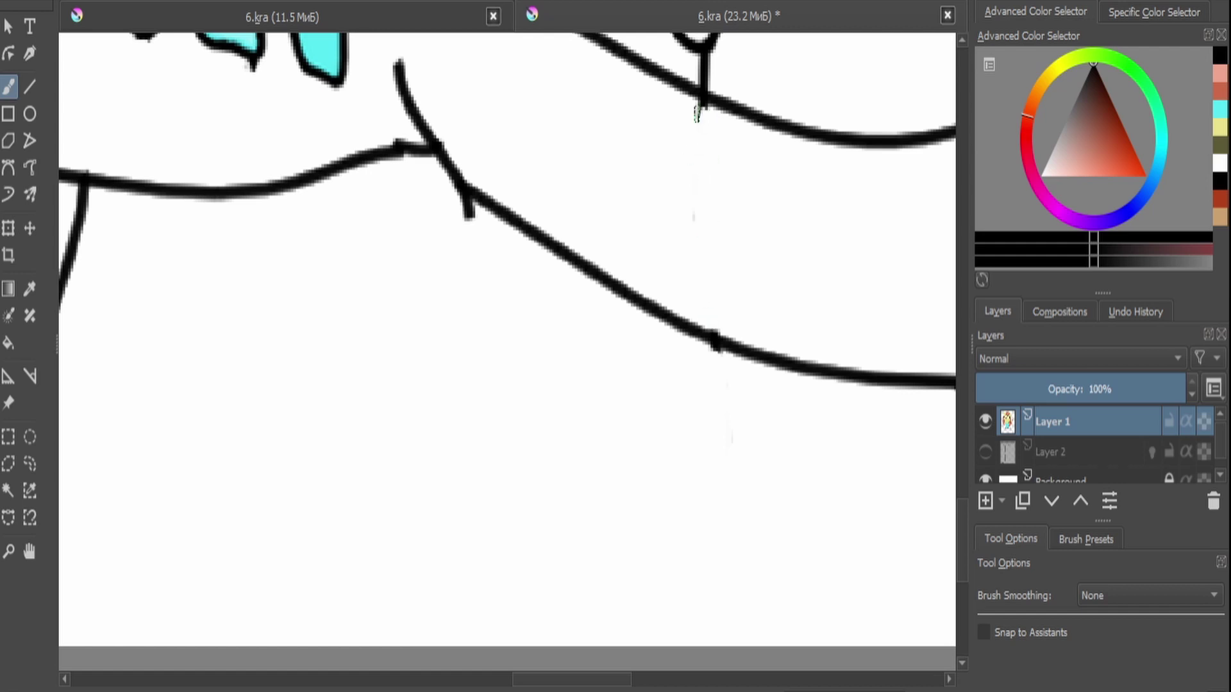
# Erase the hooked foot curve and the whole inner body line up to the two-pointed right lock.
pyautogui.scroll(-3, 831, 450)
pyautogui.scroll(3, 832, 498)
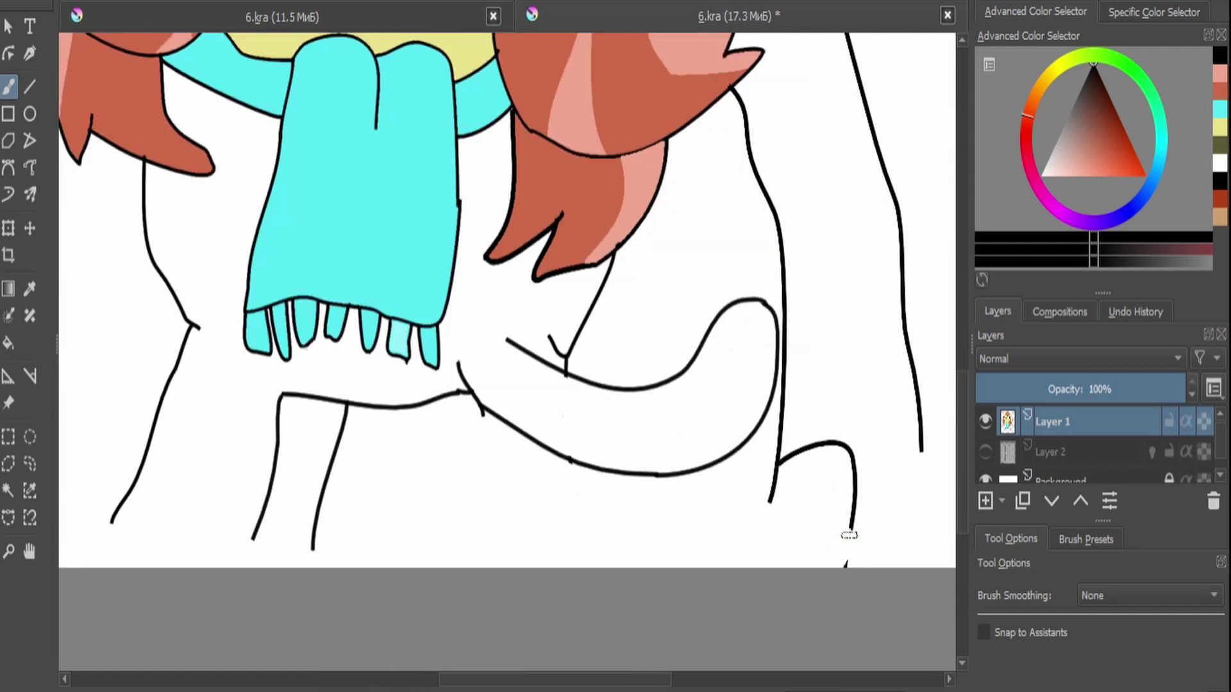
pyautogui.moveTo(781, 433)
pyautogui.mouseDown()
pyautogui.moveTo(783, 203)
pyautogui.moveTo(742, 132)
pyautogui.mouseUp()
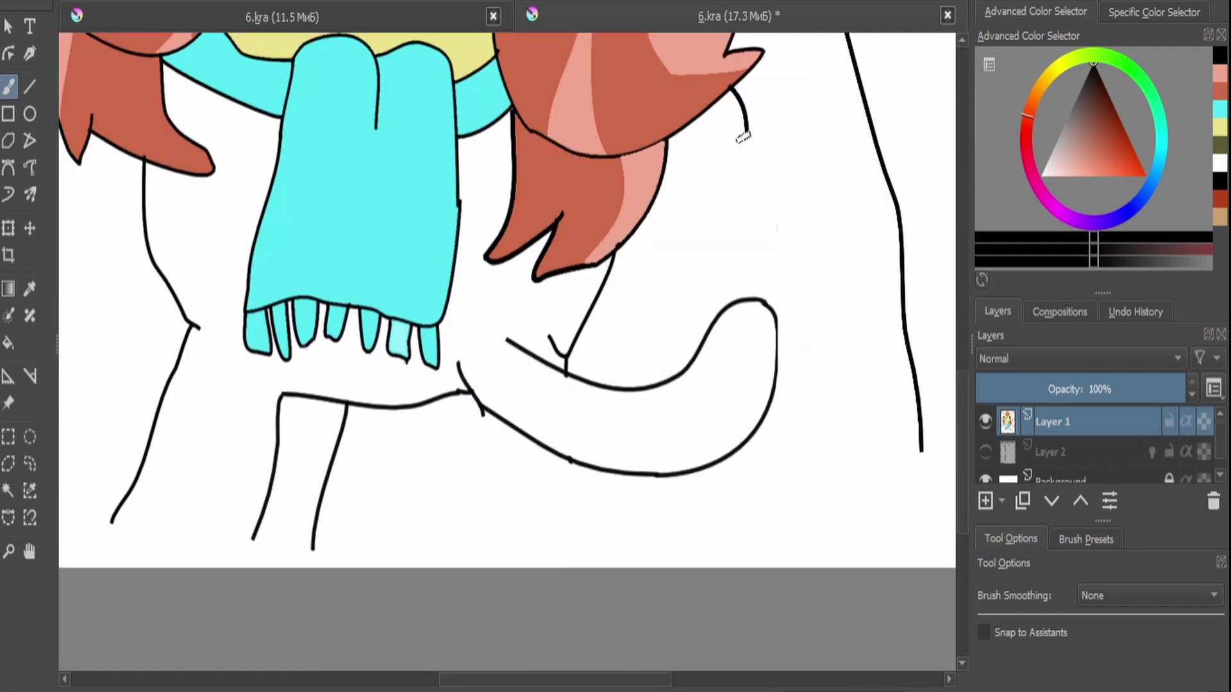
pyautogui.scroll(-2, 742, 132)
pyautogui.scroll(2, 737, 148)
pyautogui.moveTo(739, 215); pyautogui.dragTo(729, 173)
# Erase the upturned curved shape together with the short leftover strokes at its base and at the right knee.
pyautogui.click(30, 168)
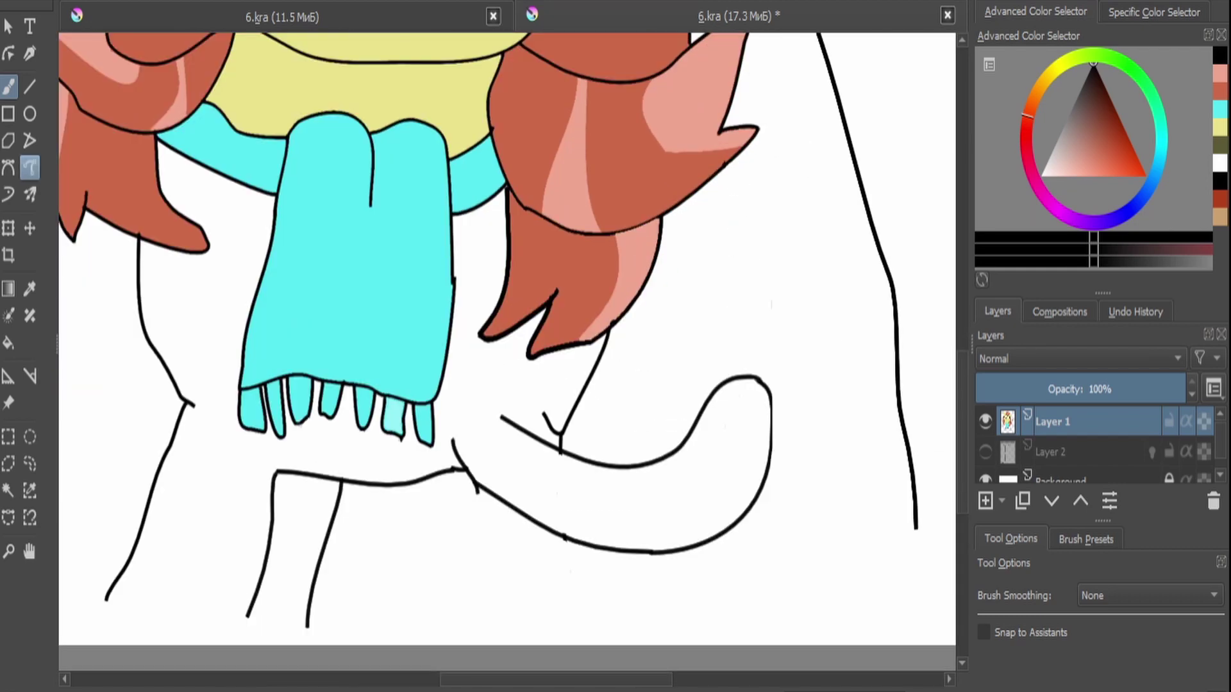
pyautogui.scroll(-2, 722, 296)
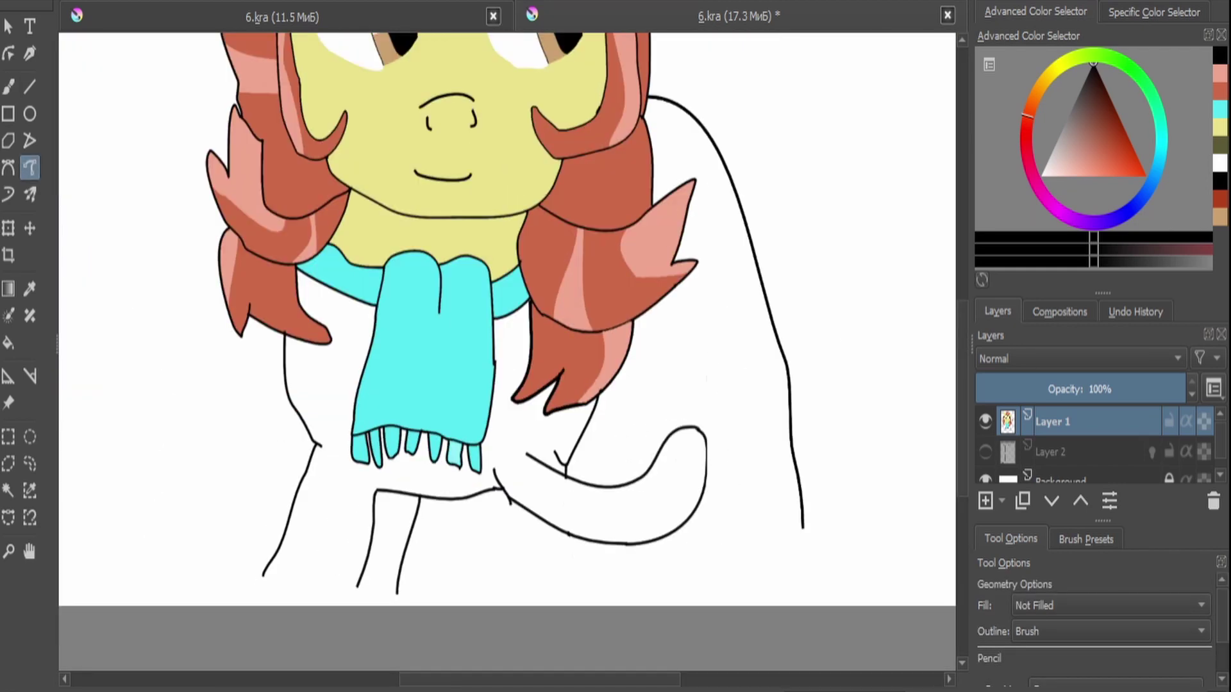
pyautogui.scroll(2, 722, 297)
pyautogui.press('b')
pyautogui.moveTo(667, 385)
pyautogui.mouseDown()
pyautogui.moveTo(723, 297)
pyautogui.moveTo(454, 406)
pyautogui.moveTo(544, 382)
pyautogui.moveTo(795, 52)
pyautogui.mouseUp()
pyautogui.scroll(-2, 507, 308)
pyautogui.scroll(1, 507, 308)
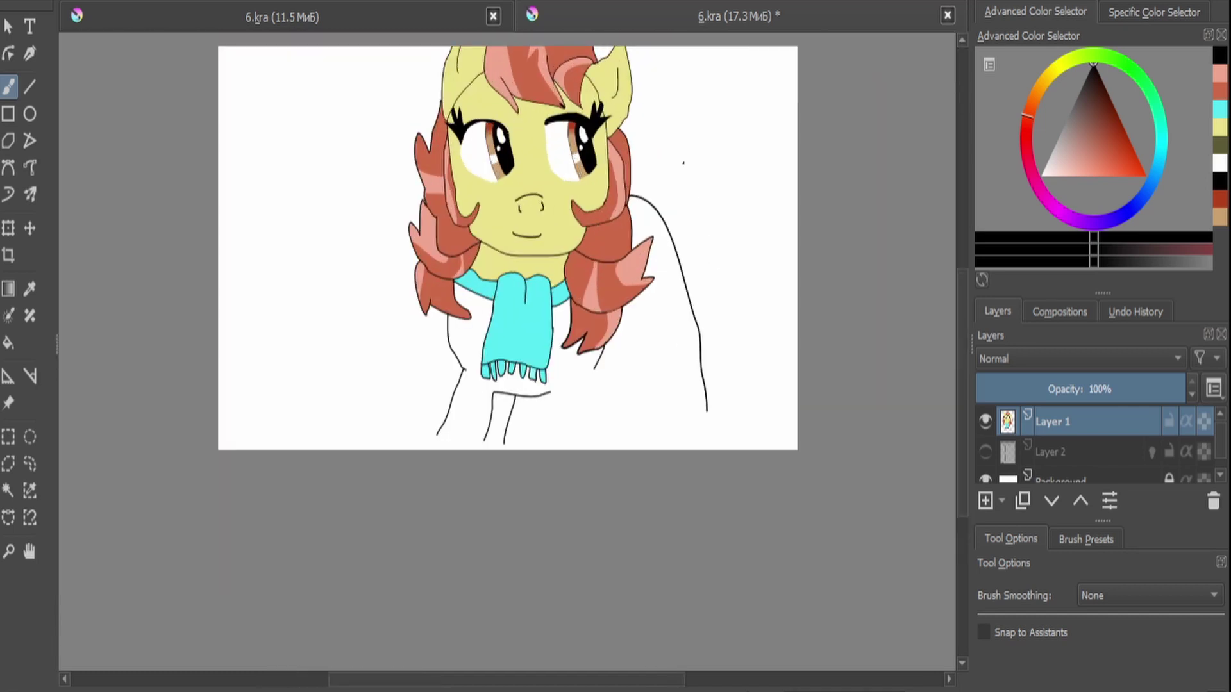
# Draw a long curved tail sweeping from the body past the back line, with an upturned rounded end.
pyautogui.click(29, 168)
pyautogui.scroll(2, 506, 308)
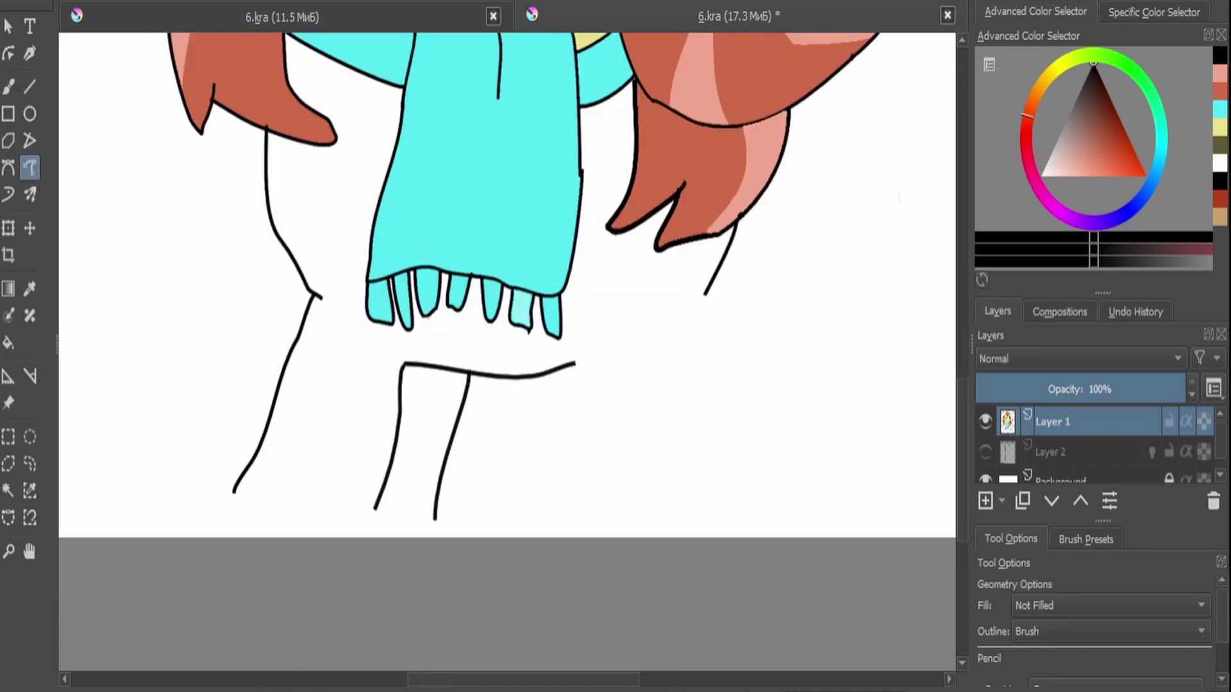
pyautogui.moveTo(564, 334)
pyautogui.mouseDown()
pyautogui.moveTo(798, 441)
pyautogui.moveTo(884, 440)
pyautogui.mouseUp()
pyautogui.scroll(-2, 507, 307)
pyautogui.scroll(2, 507, 308)
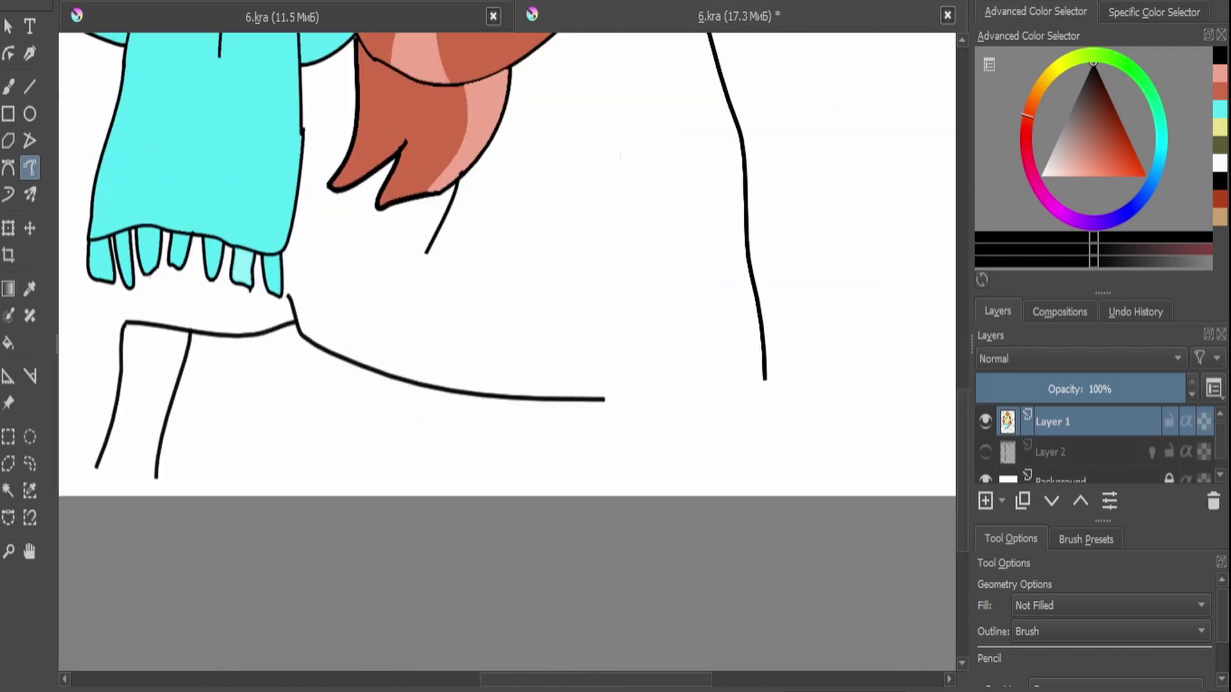
pyautogui.moveTo(442, 260)
pyautogui.mouseDown()
pyautogui.moveTo(715, 212)
pyautogui.moveTo(888, 203)
pyautogui.moveTo(698, 350)
pyautogui.mouseUp()
pyautogui.scroll(-3, 506, 307)
pyautogui.scroll(3, 507, 307)
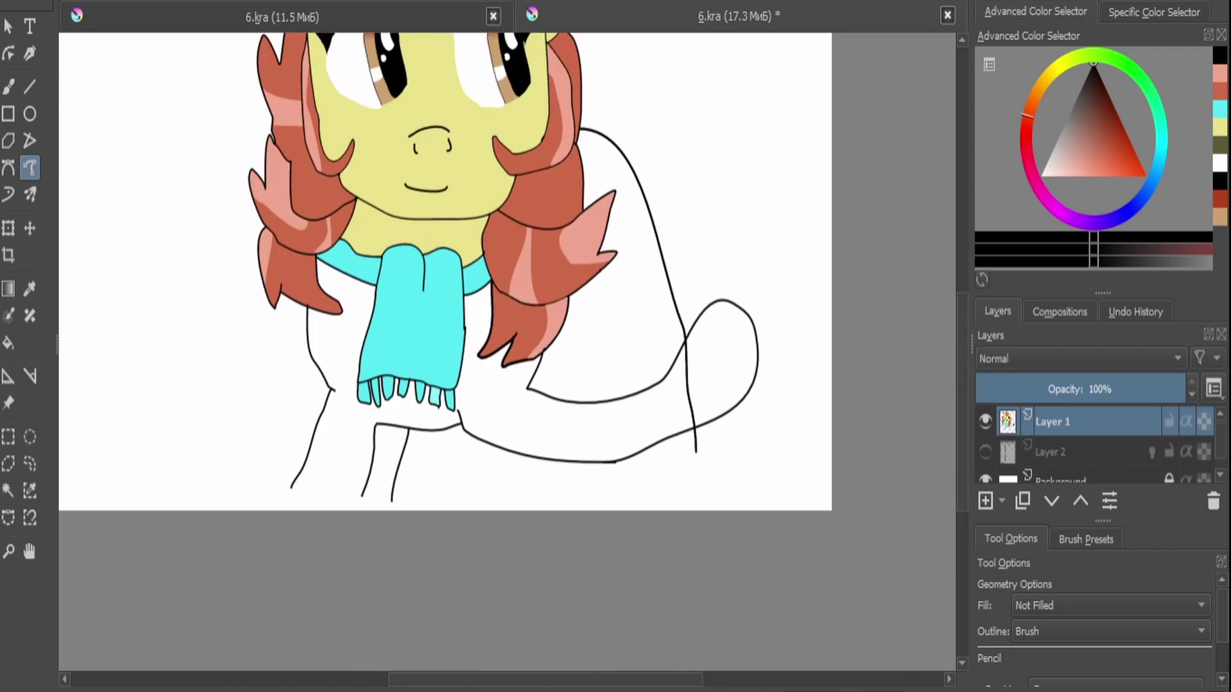
# Draw two more leg lines down from the body, one under the belly line and one under the tail.
pyautogui.scroll(2, 482, 468)
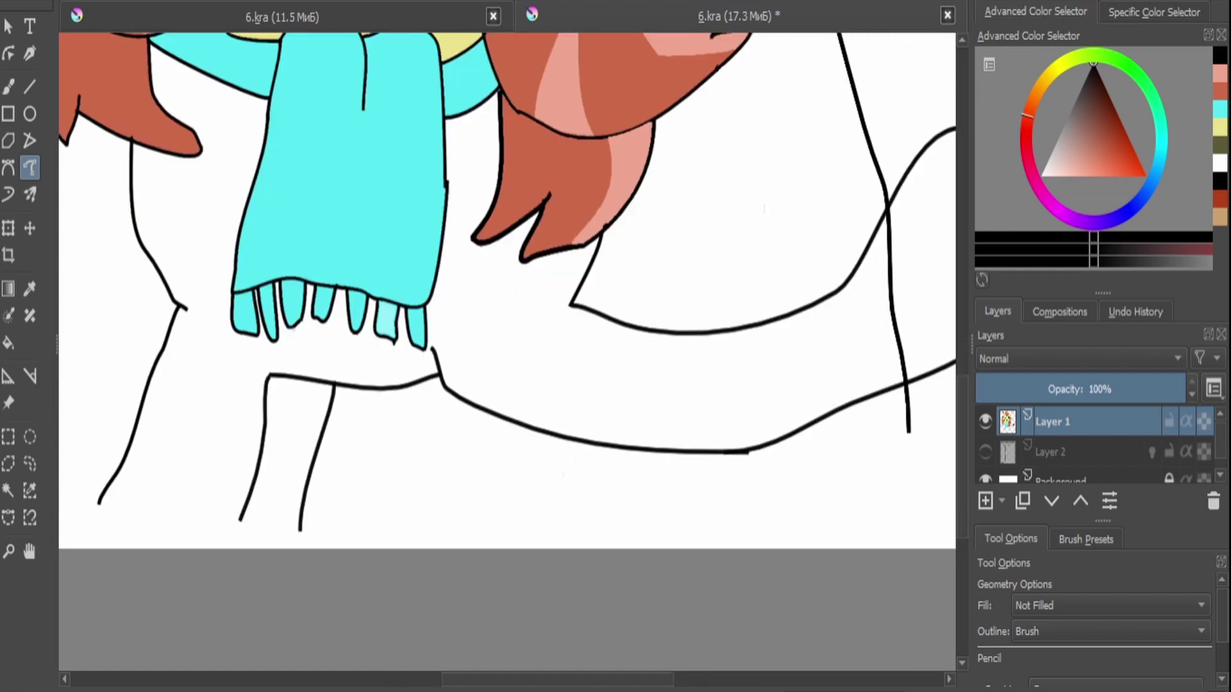
pyautogui.moveTo(425, 432); pyautogui.dragTo(415, 548)
pyautogui.scroll(-3, 506, 288)
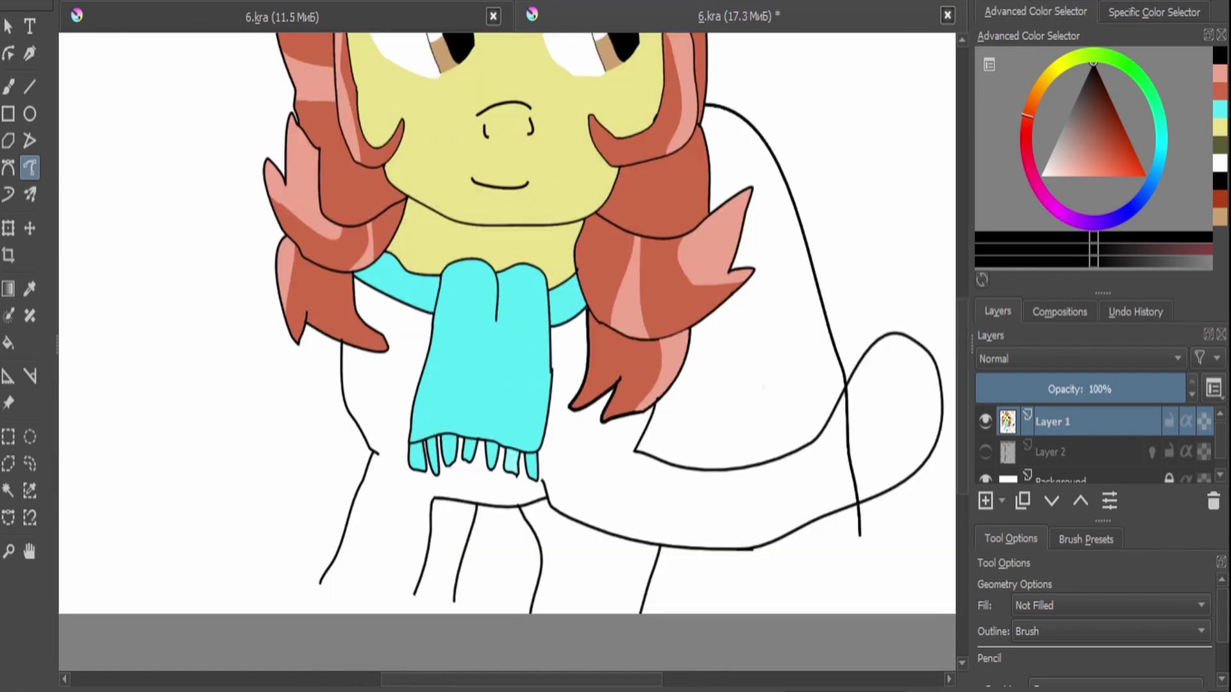
# Fill the white chest, body and tail with the face's yellow.
pyautogui.hotkey('ctrl', 't')
pyautogui.scroll(-3, 507, 289)
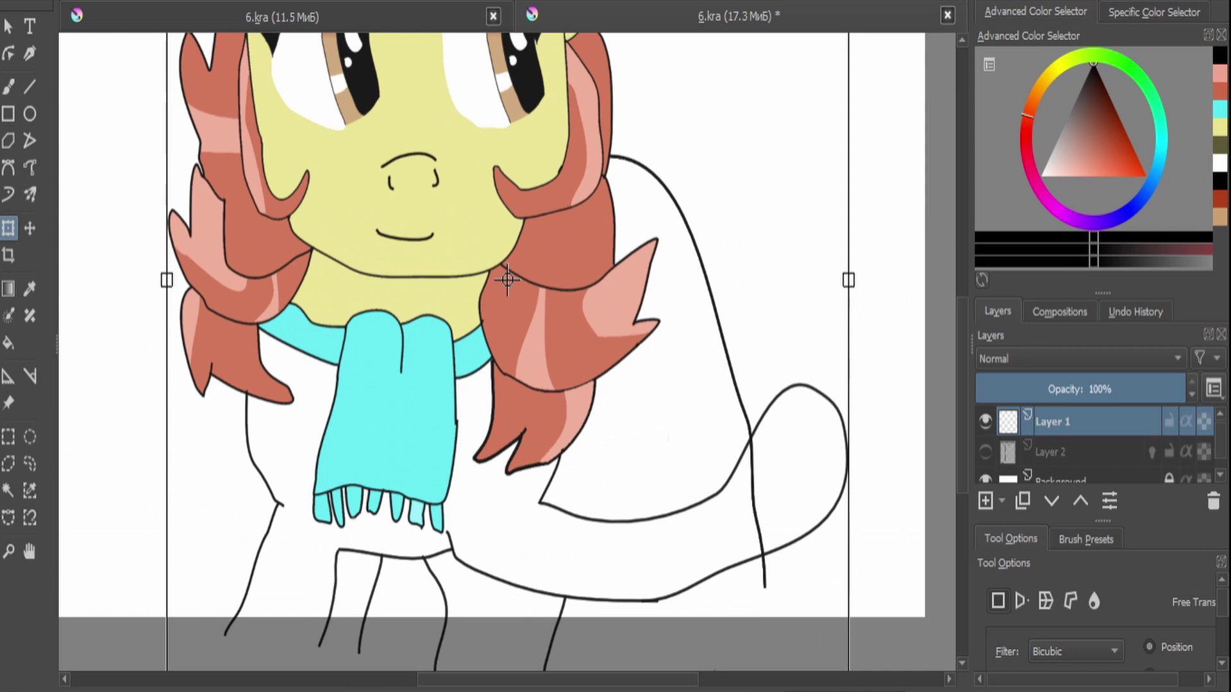
pyautogui.press('f')
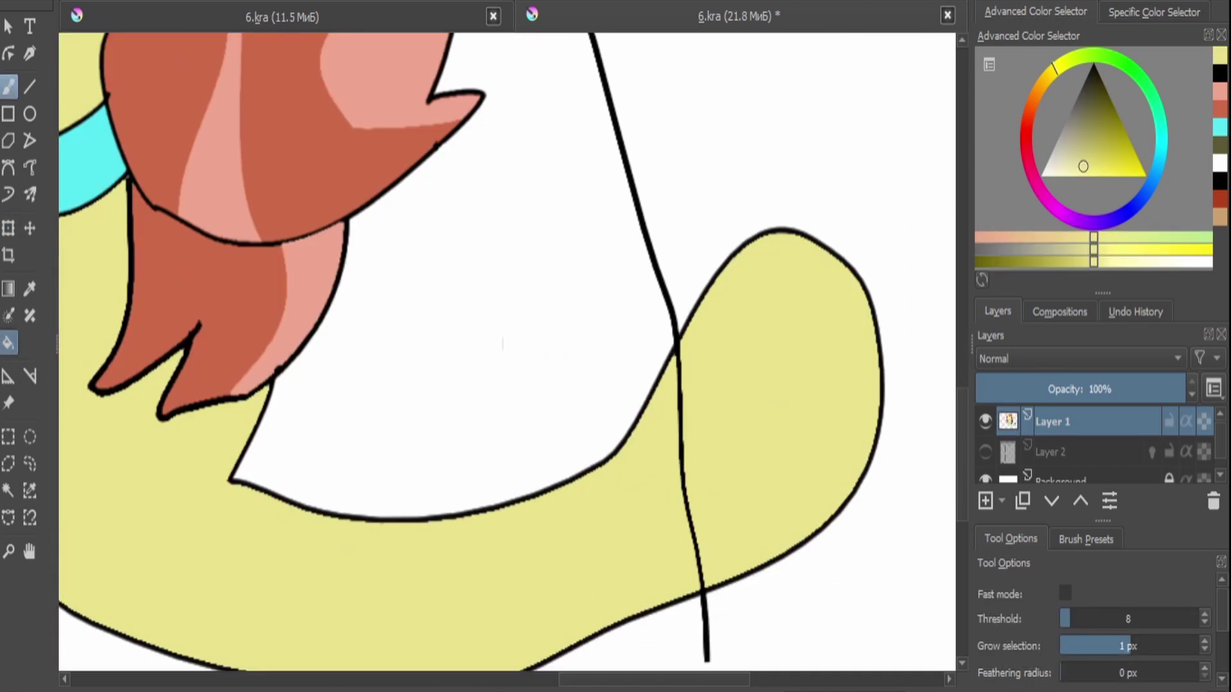
# Paint yellow over the stretch of the back line that crosses the inside of the tail.
pyautogui.press('b')
pyautogui.scroll(3, 641, 353)
pyautogui.moveTo(577, 516); pyautogui.dragTo(565, 282)
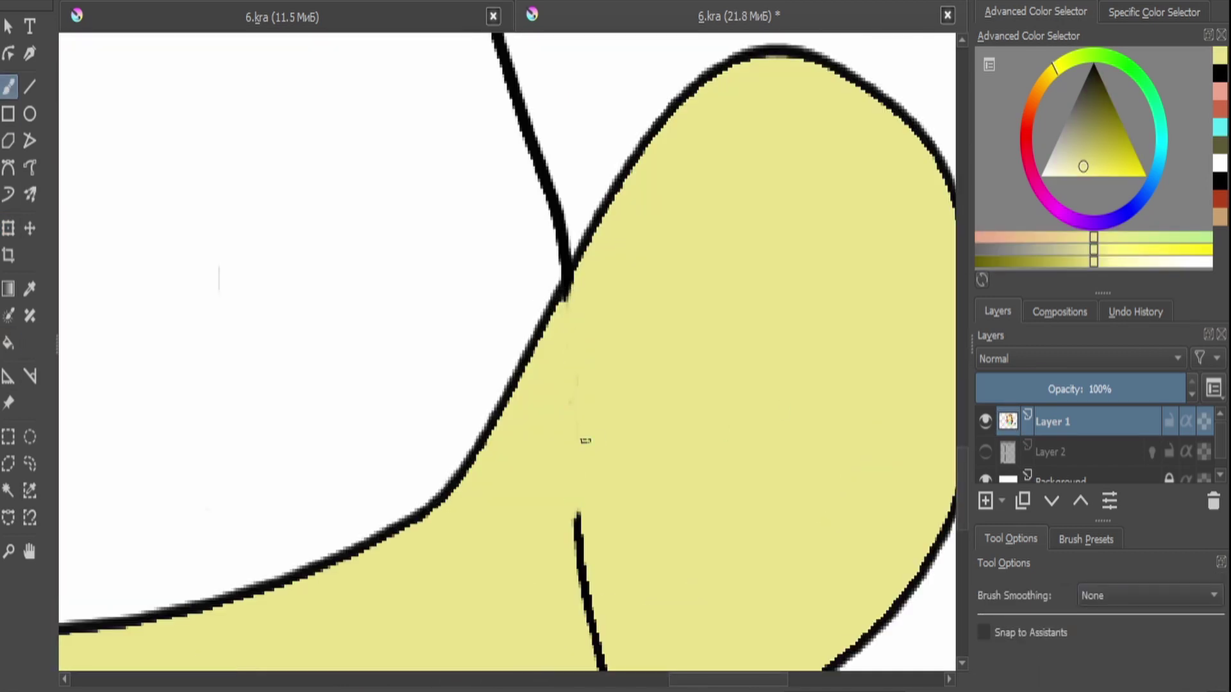
pyautogui.scroll(-2, 564, 257)
pyautogui.moveTo(557, 170); pyautogui.dragTo(560, 230)
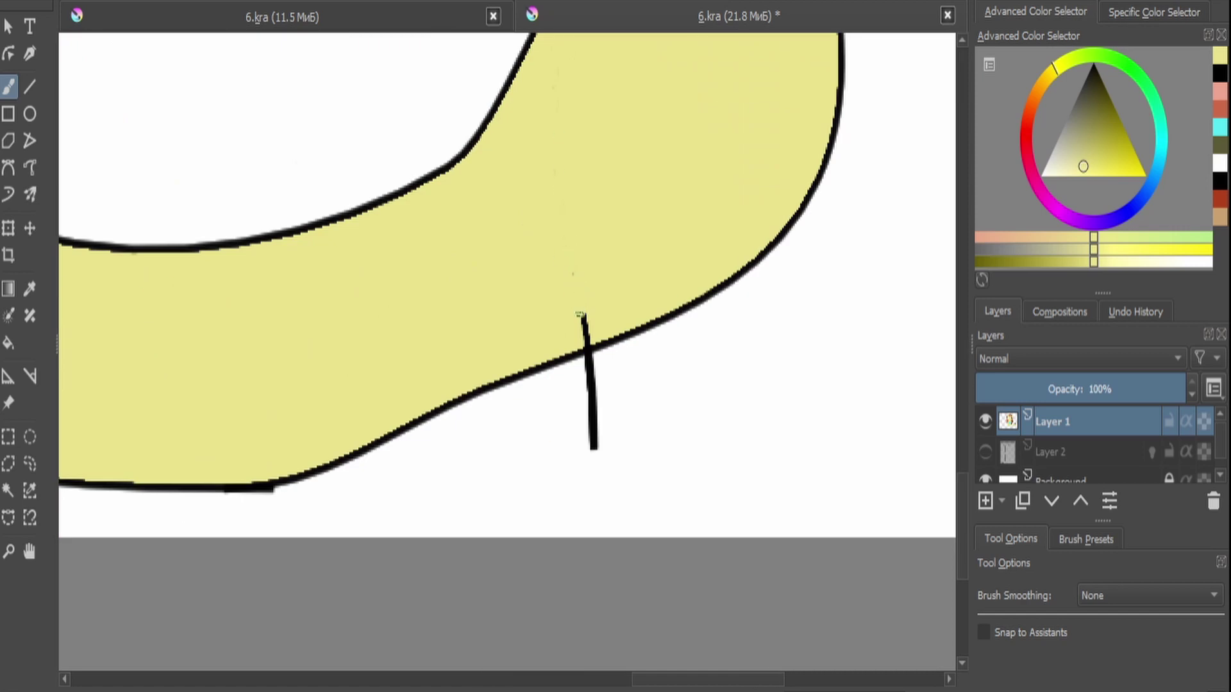
# Erase the rest of the back line outside the tail, both below and above it.
pyautogui.scroll(-3, 580, 314)
pyautogui.scroll(4, 579, 314)
pyautogui.press('e')
pyautogui.moveTo(490, 292); pyautogui.dragTo(491, 330)
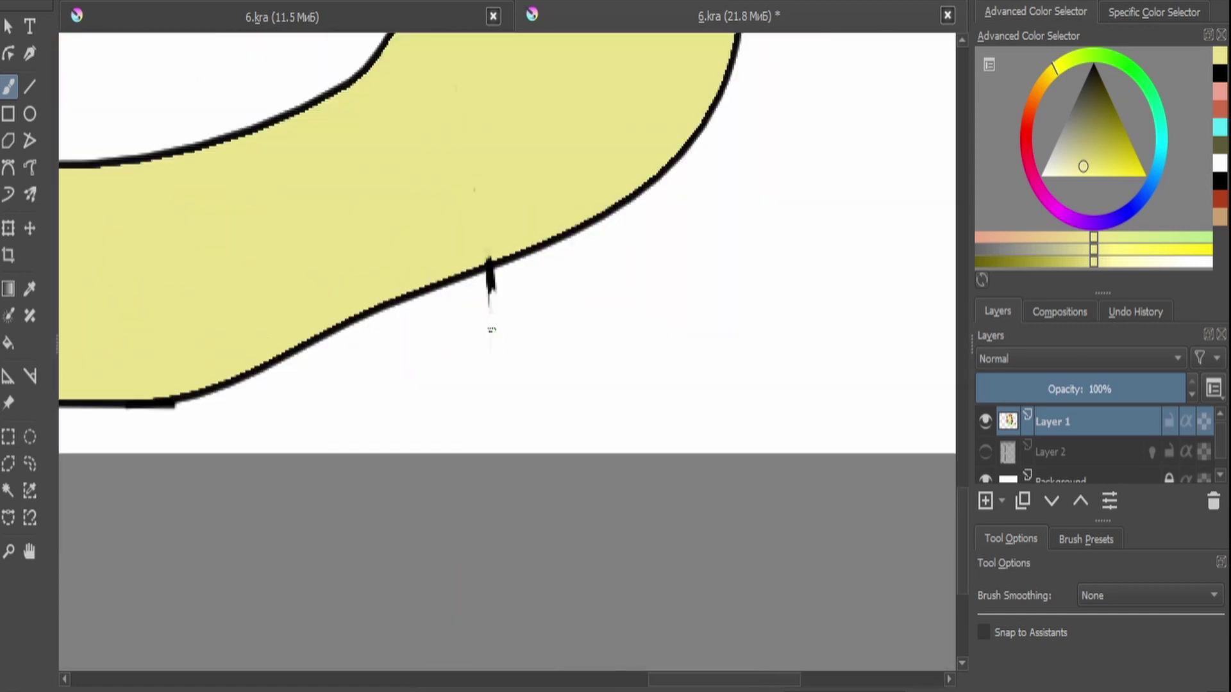
pyautogui.scroll(-4, 491, 329)
pyautogui.scroll(2, 323, 181)
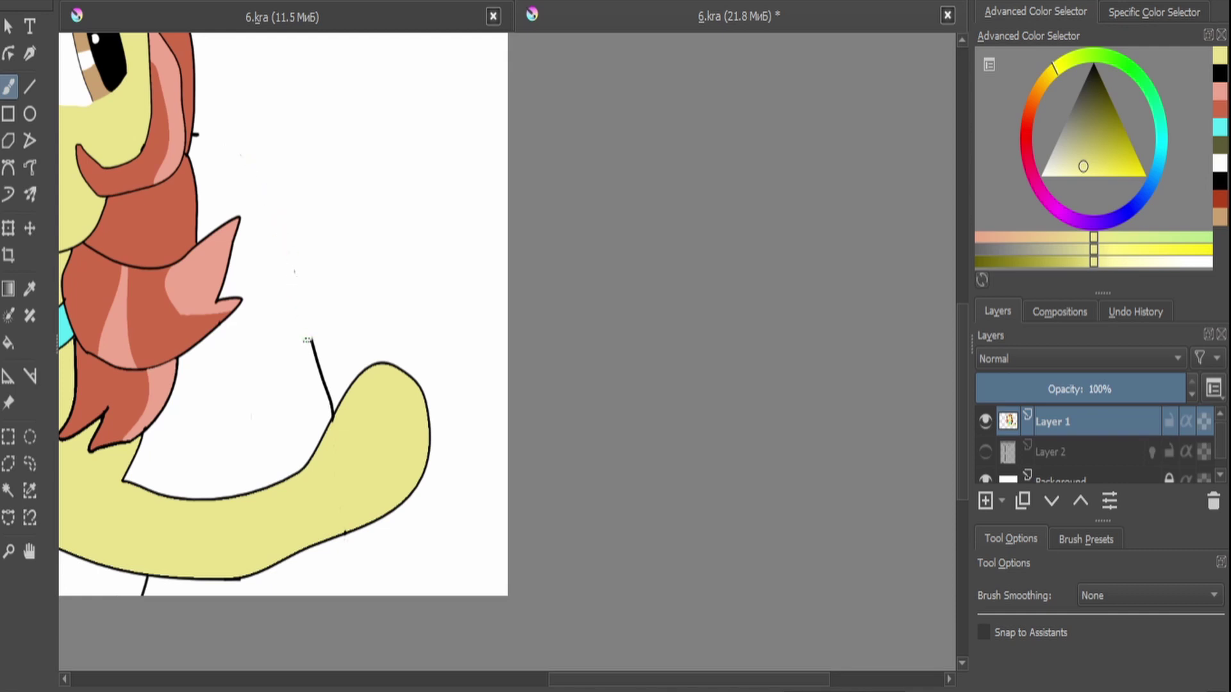
# Pick the outline's black and paint over the gap left in the tail's upper outline.
pyautogui.scroll(4, 335, 445)
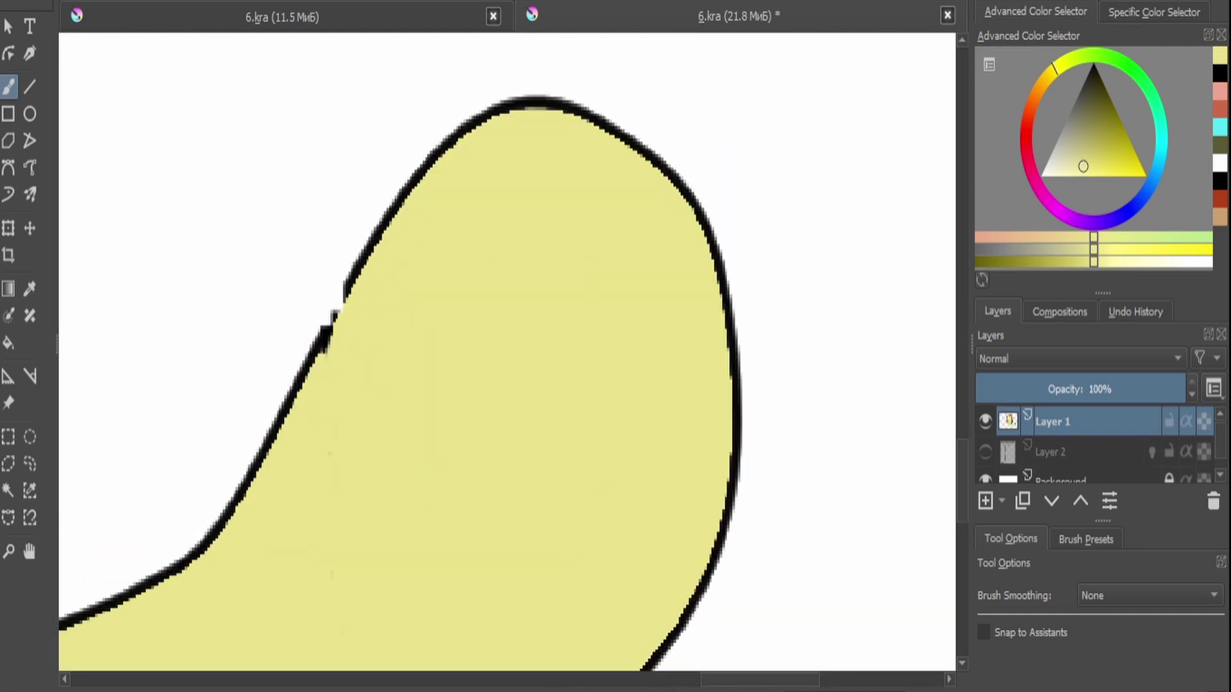
pyautogui.keyDown('ctrl'); pyautogui.click(709, 205); pyautogui.keyUp('ctrl')
pyautogui.moveTo(334, 319); pyautogui.dragTo(311, 347)
pyautogui.scroll(-3, 321, 333)
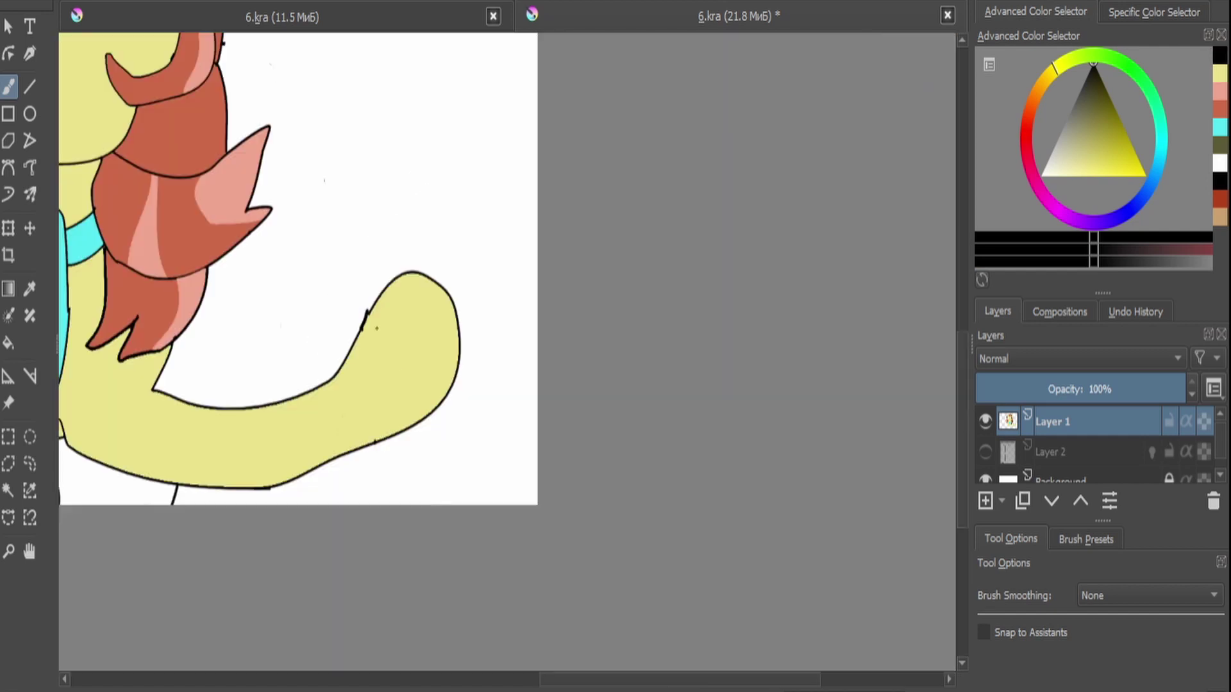
# Fill the remaining white leg areas beneath the body with yellow.
pyautogui.scroll(3, 243, 303)
pyautogui.scroll(2, 243, 303)
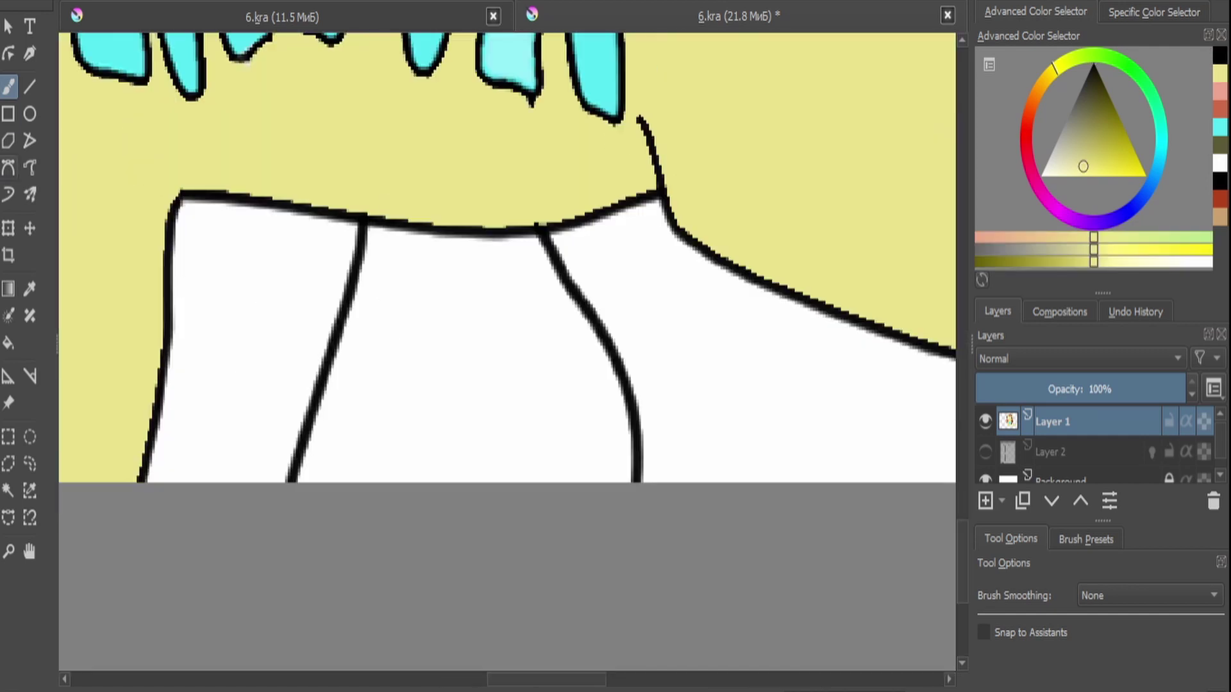
pyautogui.press('f')
pyautogui.scroll(-4, 507, 257)
# On a new layer, draw a five-petalled flower outline with an oval centre in the blank area beside the character.
pyautogui.press('Insert')
pyautogui.scroll(4, 372, 212)
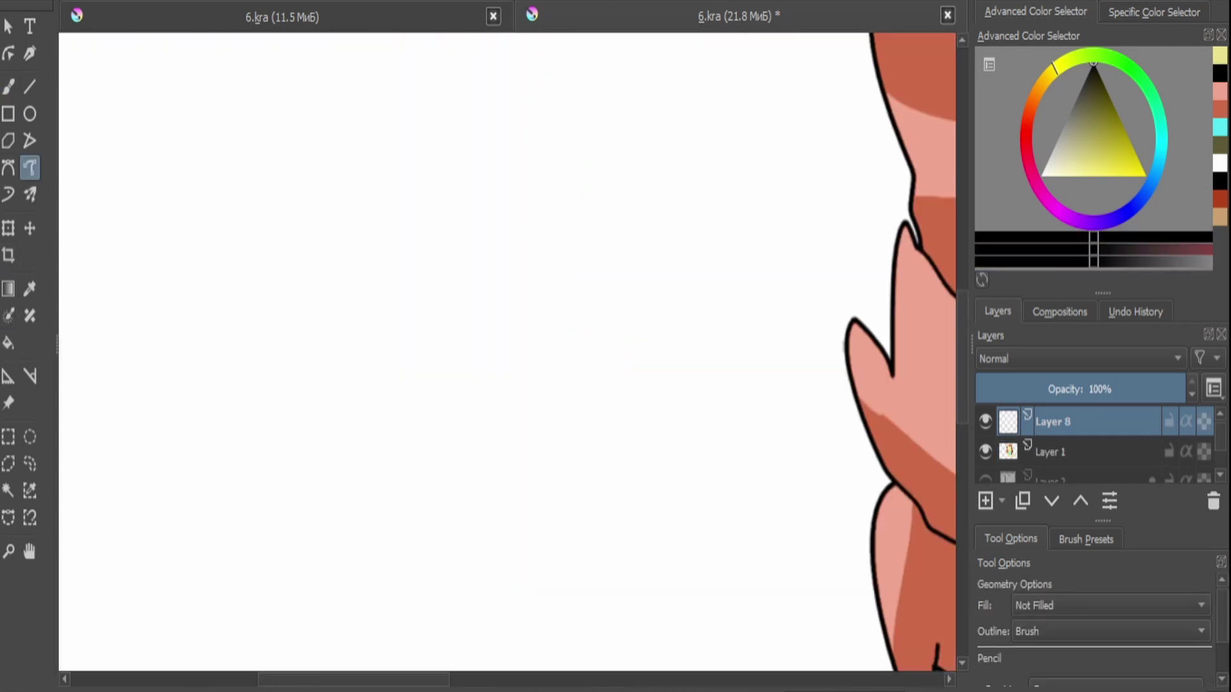
pyautogui.moveTo(316, 102); pyautogui.dragTo(447, 393)
pyautogui.scroll(3, 410, 384)
pyautogui.moveTo(383, 282)
pyautogui.mouseDown()
pyautogui.moveTo(369, 125)
pyautogui.moveTo(459, 253)
pyautogui.moveTo(454, 289)
pyautogui.mouseUp()
pyautogui.moveTo(454, 287)
pyautogui.mouseDown()
pyautogui.moveTo(508, 254)
pyautogui.moveTo(555, 436)
pyautogui.moveTo(577, 635)
pyautogui.moveTo(494, 559)
pyautogui.mouseUp()
pyautogui.scroll(-1, 488, 63)
pyautogui.moveTo(518, 474)
pyautogui.mouseDown()
pyautogui.moveTo(402, 456)
pyautogui.moveTo(329, 494)
pyautogui.moveTo(295, 323)
pyautogui.moveTo(414, 213)
pyautogui.mouseUp()
# Fill the flower's oval centre with bright yellow and its petals with turquoise.
pyautogui.click(1220, 56)
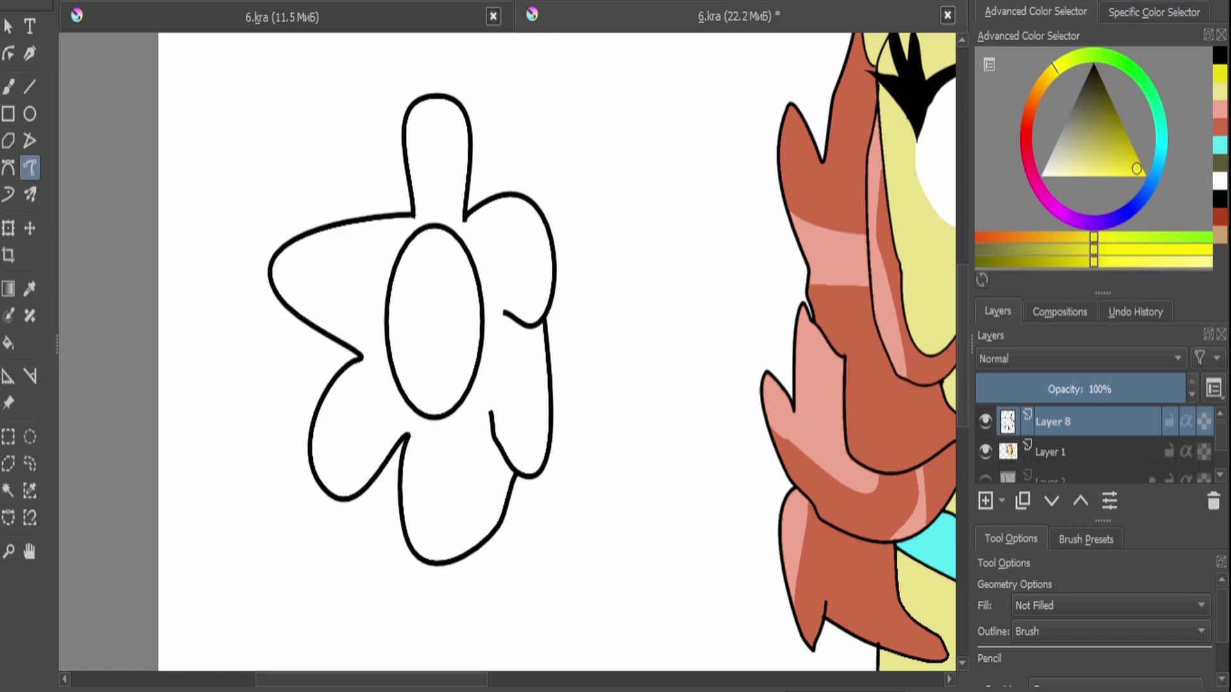
pyautogui.press('f')
pyautogui.click(434, 321)
pyautogui.click(1160, 134)
pyautogui.click(1125, 166)
pyautogui.click(512, 398)
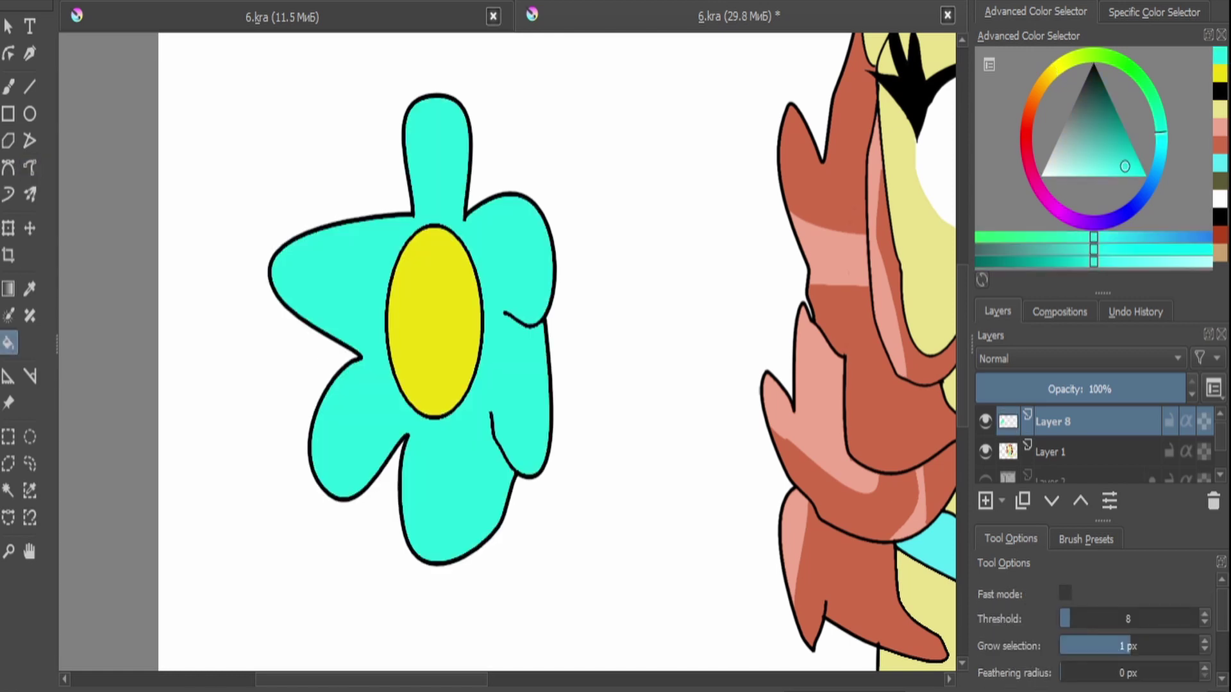
# Duplicate the flower layer, then shrink the copy and place it beside the right eye's lashes, below the ear.
pyautogui.click(985, 501)
pyautogui.press('-')
pyautogui.hotkey('ctrl', 'j')
pyautogui.hotkey('ctrl', 't')
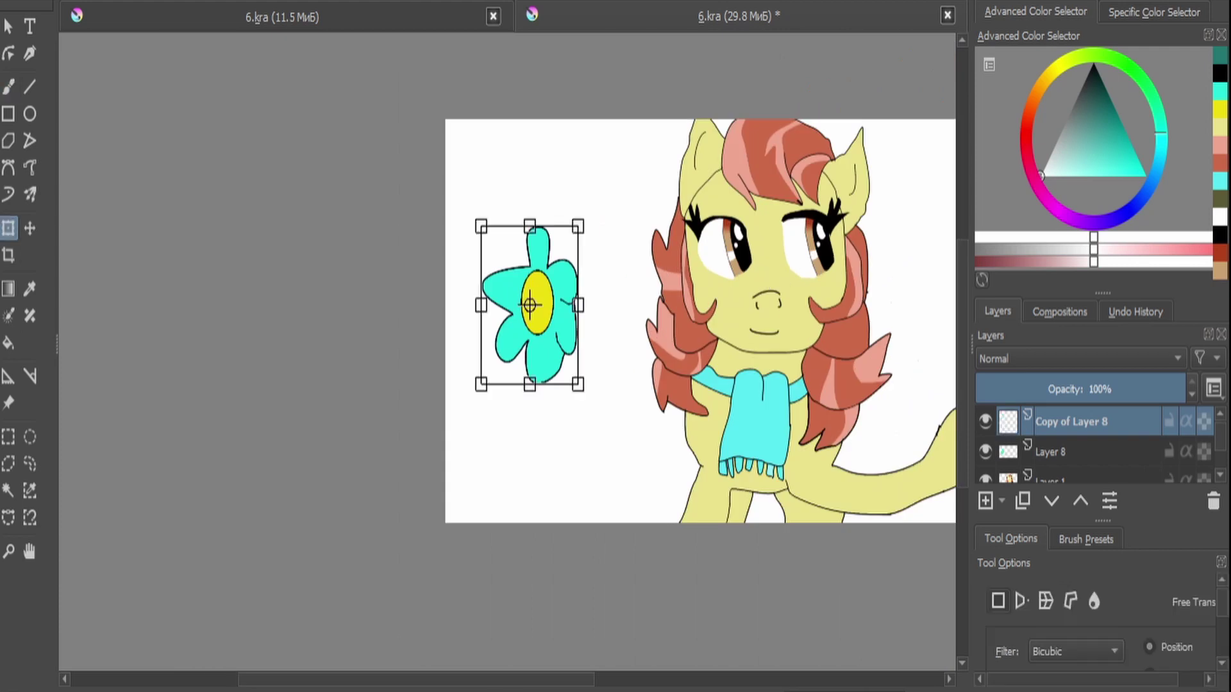
pyautogui.moveTo(536, 302); pyautogui.dragTo(846, 234)
pyautogui.press('+')
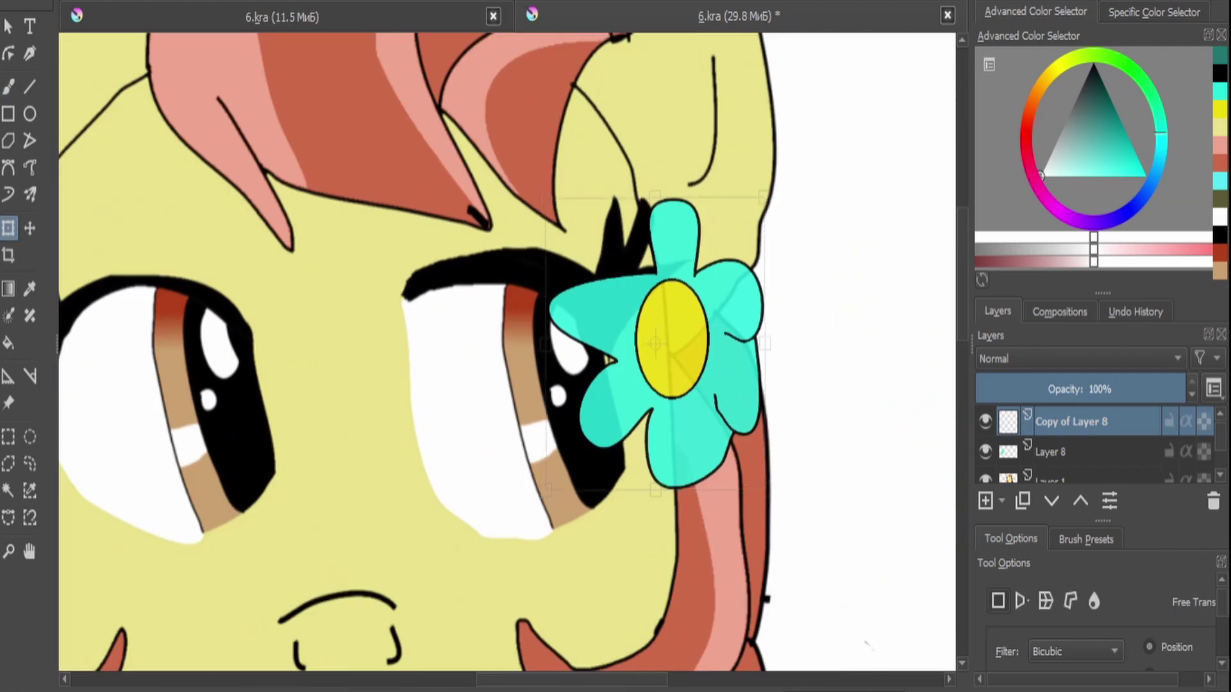
pyautogui.moveTo(645, 335); pyautogui.dragTo(702, 340)
pyautogui.press('+')
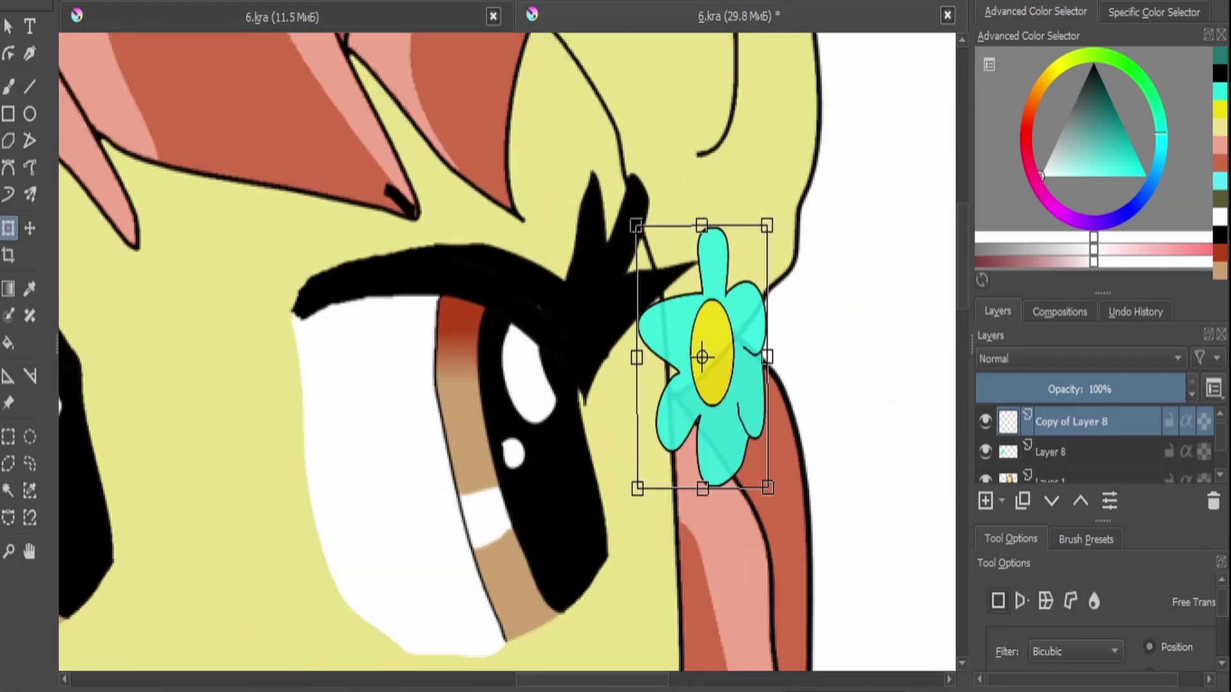
# Erase the small flower's left petals where they extend over the face edge.
pyautogui.press('b')
pyautogui.press('+')
pyautogui.press('+')
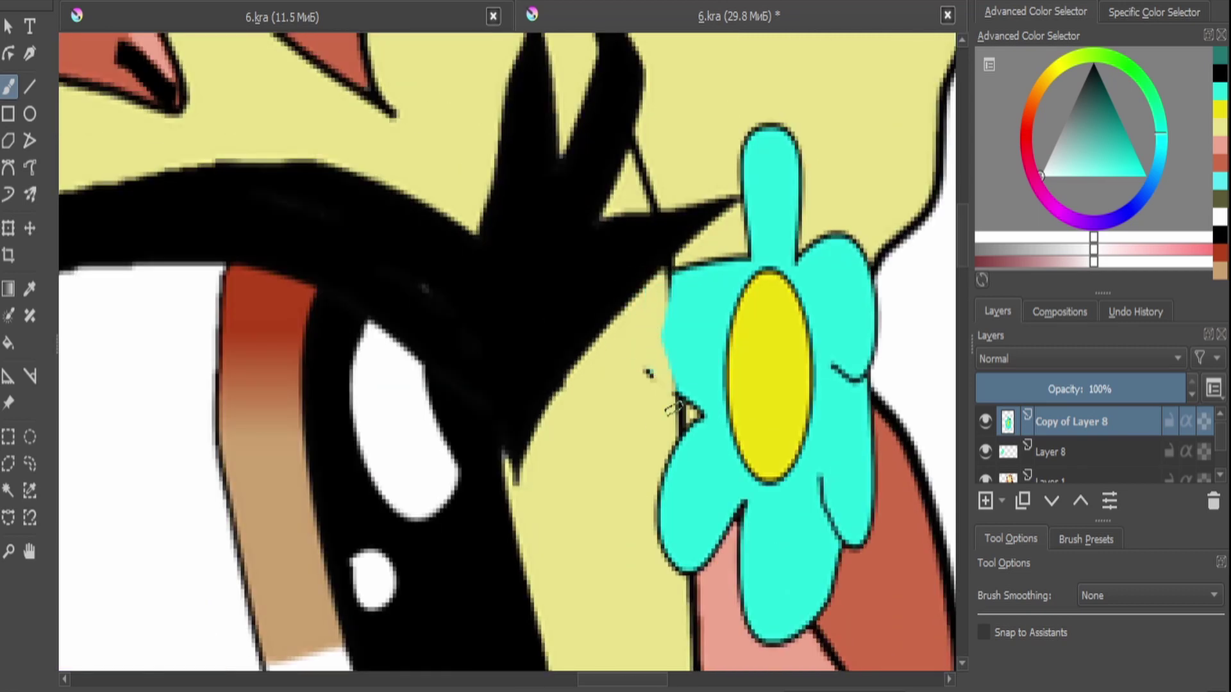
pyautogui.moveTo(668, 407); pyautogui.dragTo(669, 553)
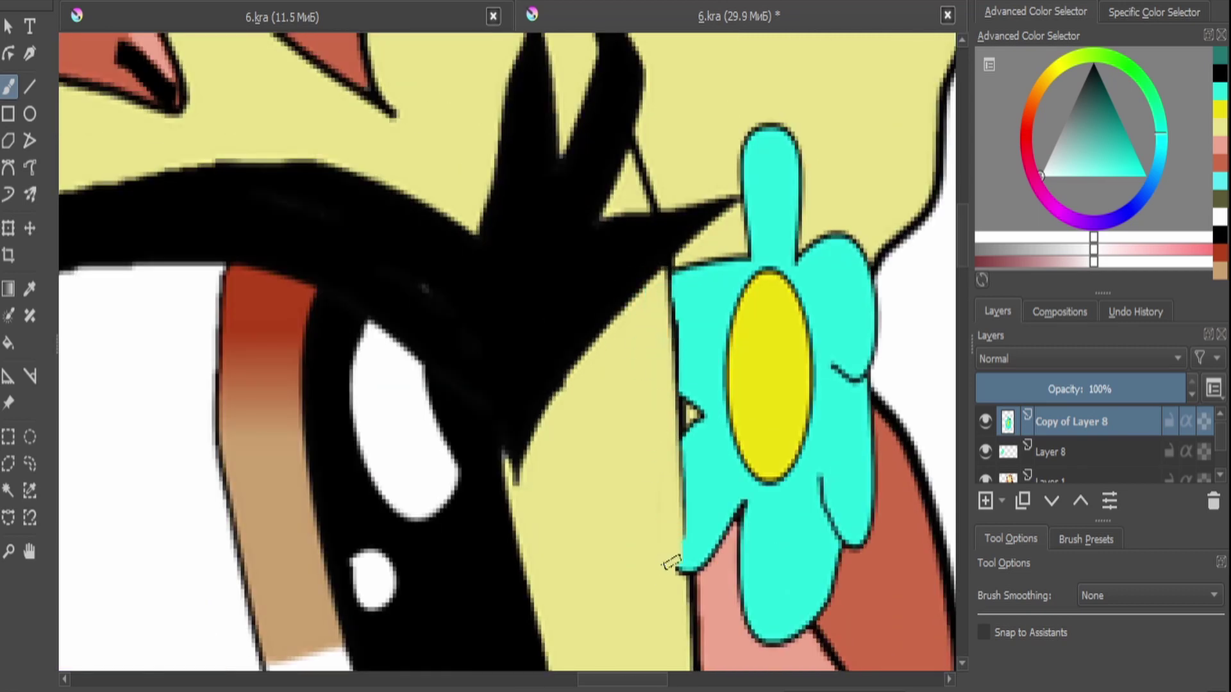
pyautogui.press('-')
# Rotate the small flower slightly clockwise and shift it closer to the right eye's lashes.
pyautogui.hotkey('ctrl', 't')
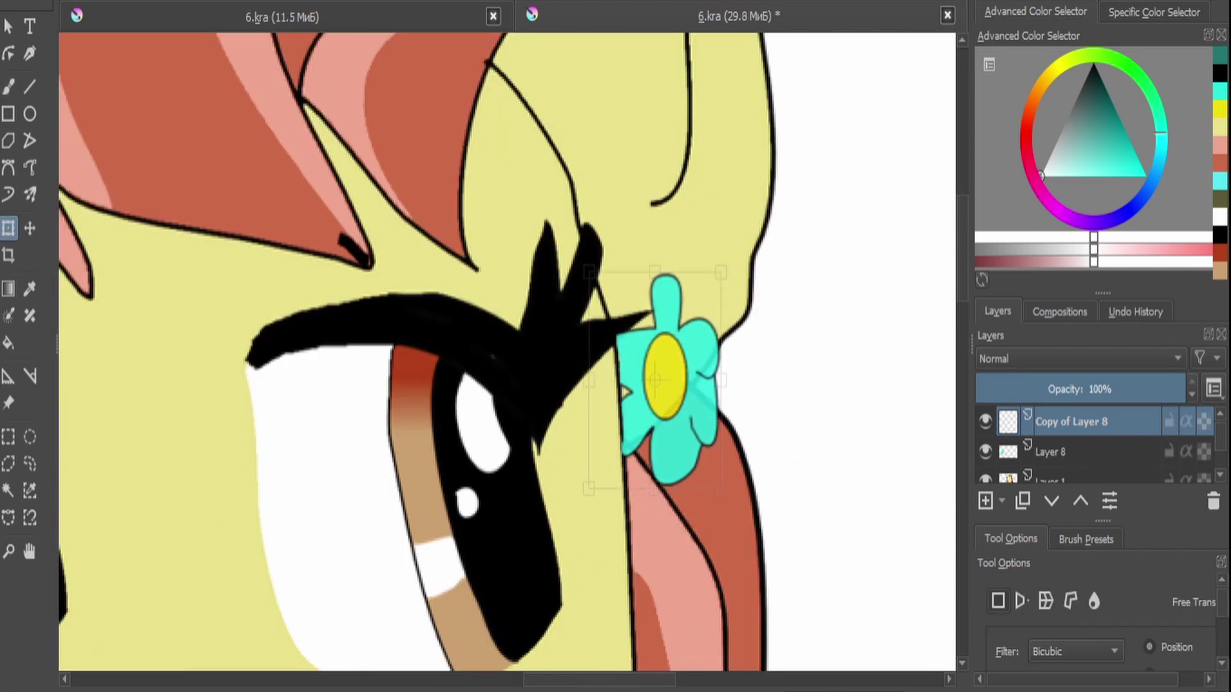
pyautogui.moveTo(757, 359); pyautogui.dragTo(755, 385)
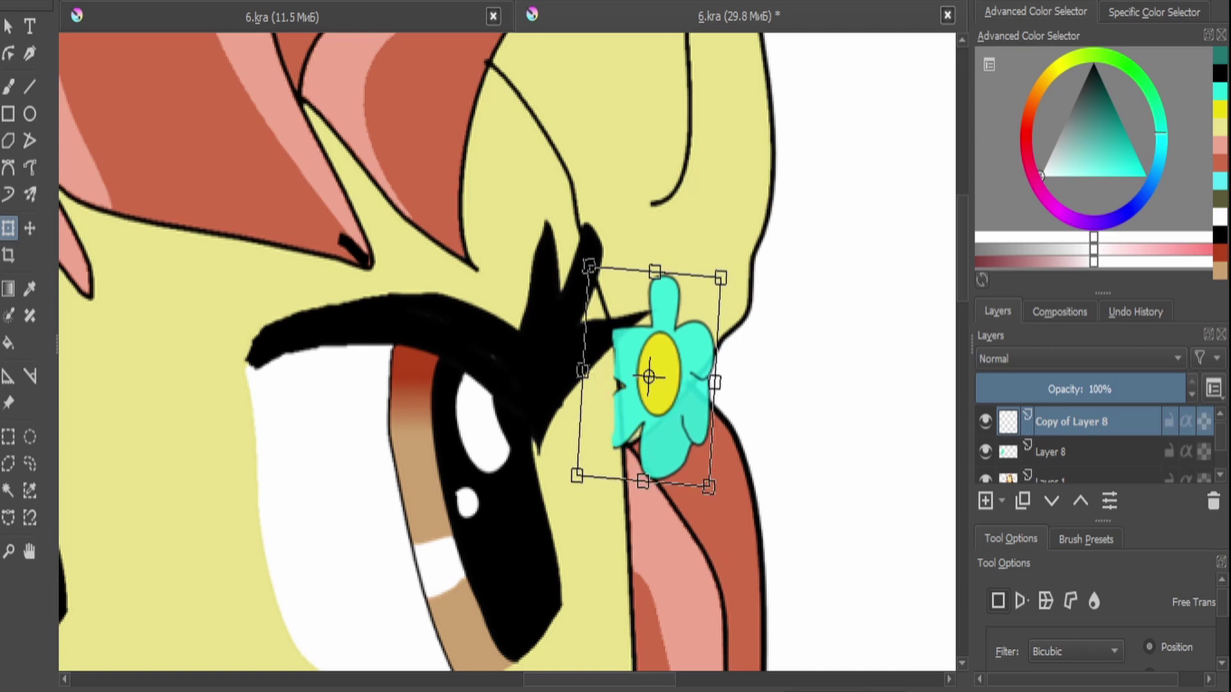
pyautogui.press('Return')
pyautogui.press('b')
pyautogui.press('+')
pyautogui.press('-')
pyautogui.press('-')
pyautogui.press('-')
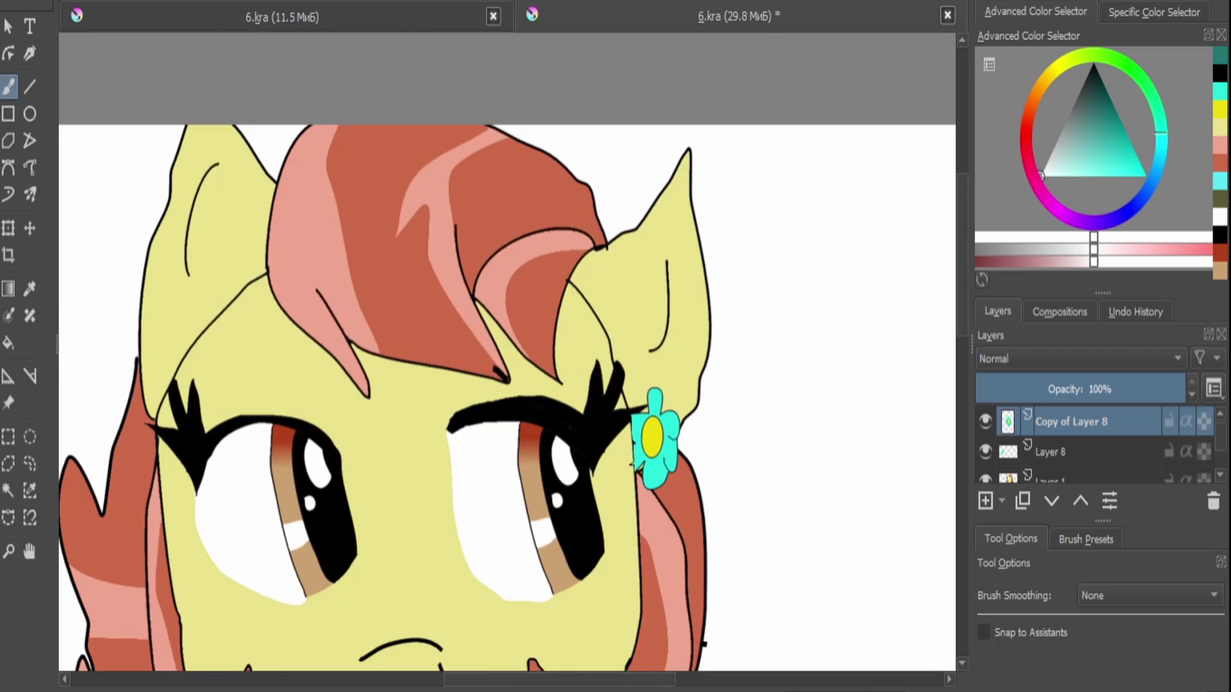
# Shrink the original flower, tilt it slightly clockwise and place it at the base of the left ear.
pyautogui.press('pagedown')
pyautogui.hotkey('ctrl', 't')
pyautogui.moveTo(227, 532); pyautogui.dragTo(426, 359)
pyautogui.moveTo(503, 495); pyautogui.dragTo(435, 384)
pyautogui.press('+')
pyautogui.press('+')
pyautogui.moveTo(468, 489); pyautogui.dragTo(462, 502)
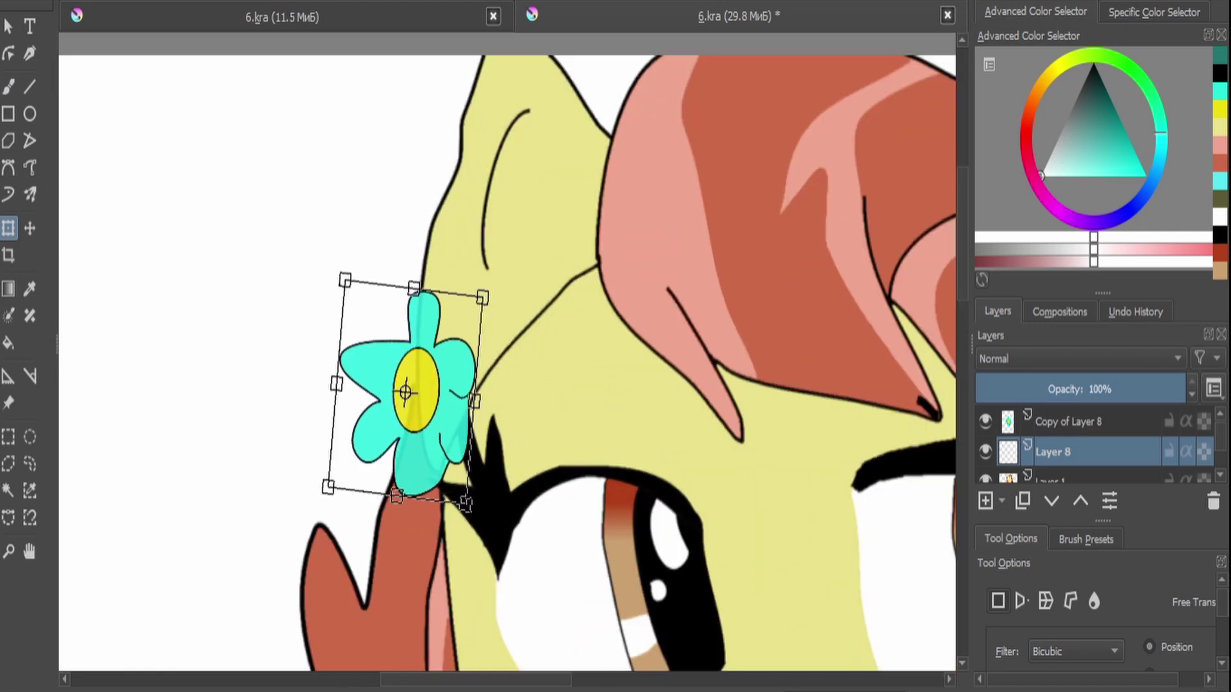
pyautogui.press('-')
pyautogui.press('-')
pyautogui.press('+')
pyautogui.press('+')
pyautogui.press('Return')
# Trim the edge of the left flower's petals where they overlap the face, redoing the first erasing stroke.
pyautogui.press('b')
pyautogui.press('-')
pyautogui.press('+')
pyautogui.press('+')
pyautogui.press('+')
pyautogui.moveTo(557, 301)
pyautogui.mouseDown()
pyautogui.moveTo(544, 413)
pyautogui.moveTo(516, 482)
pyautogui.mouseUp()
pyautogui.hotkey('ctrl', 'z')
pyautogui.moveTo(558, 316); pyautogui.dragTo(468, 468)
pyautogui.press('-')
pyautogui.press('-')
pyautogui.press('-')
pyautogui.press('-')
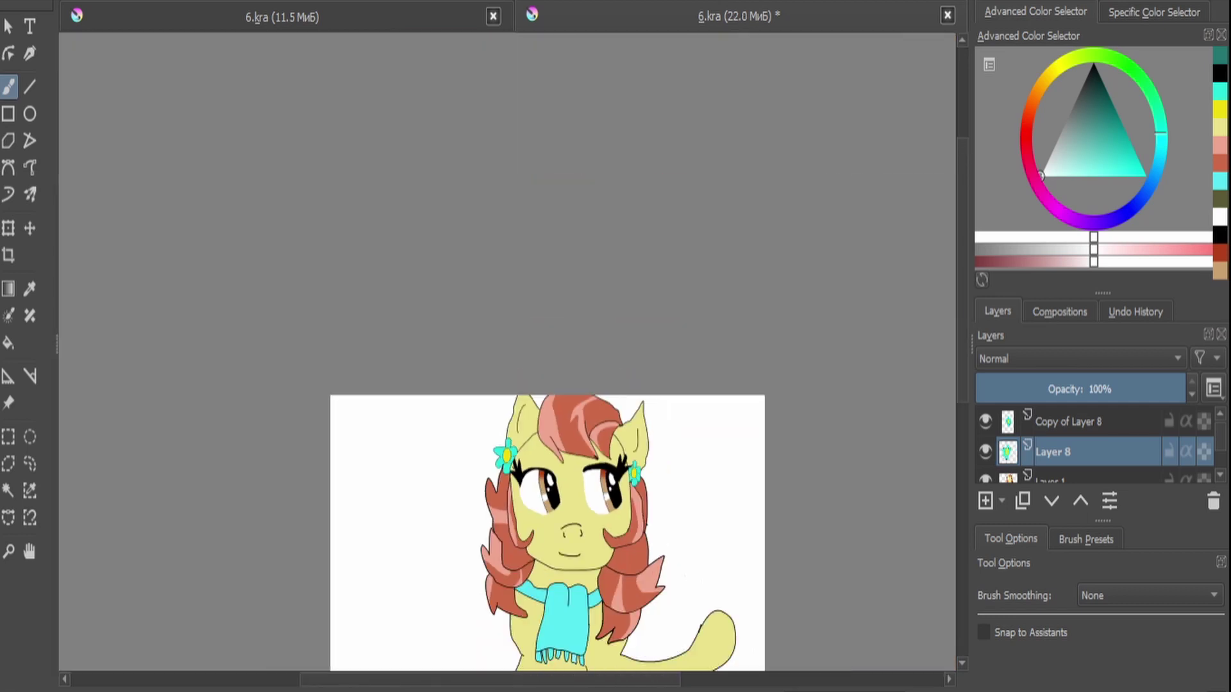
# Examine how both flowers sit on the head in close-up and against the whole character.
pyautogui.press('+')
pyautogui.press('+')
pyautogui.press('+')
pyautogui.press('-')
pyautogui.press('-')
pyautogui.press('-')
pyautogui.press('-')
pyautogui.press('-')
pyautogui.press('+')
pyautogui.press('+')
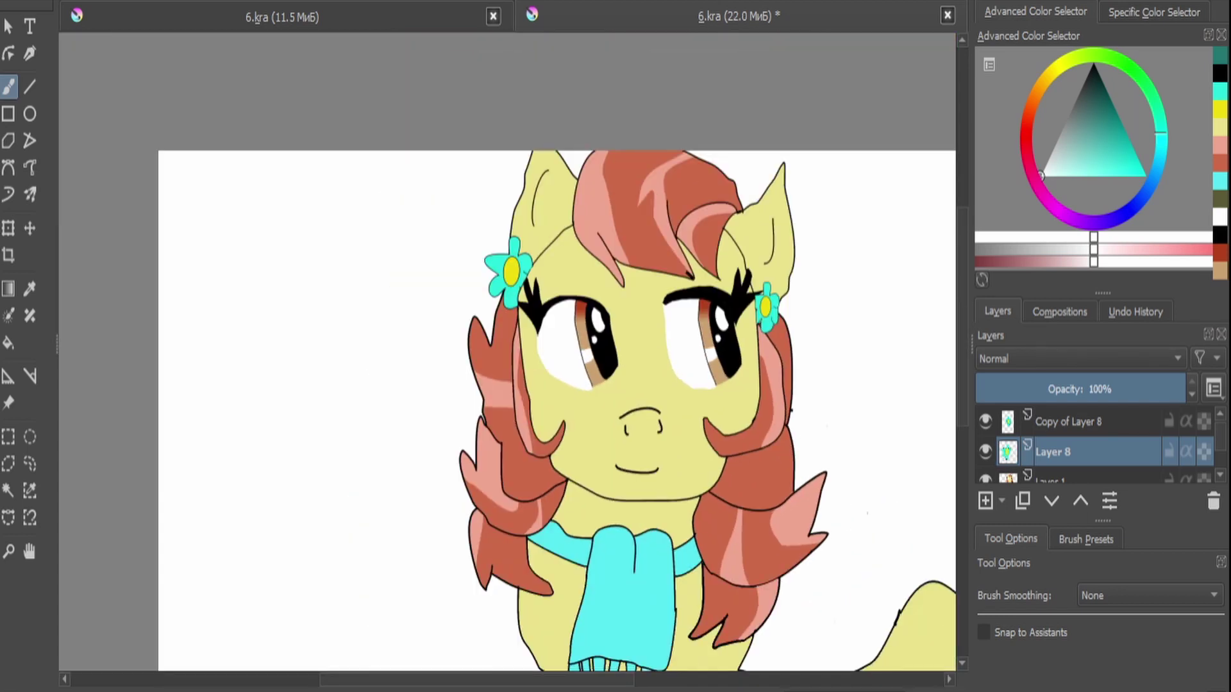
# Merge both flower layers down into the character's Layer 1.
pyautogui.click(1070, 421)
pyautogui.hotkey('ctrl', 'e')
pyautogui.hotkey('ctrl', 'e')
pyautogui.press('-')
pyautogui.press('-')
pyautogui.press('+')
pyautogui.press('+')
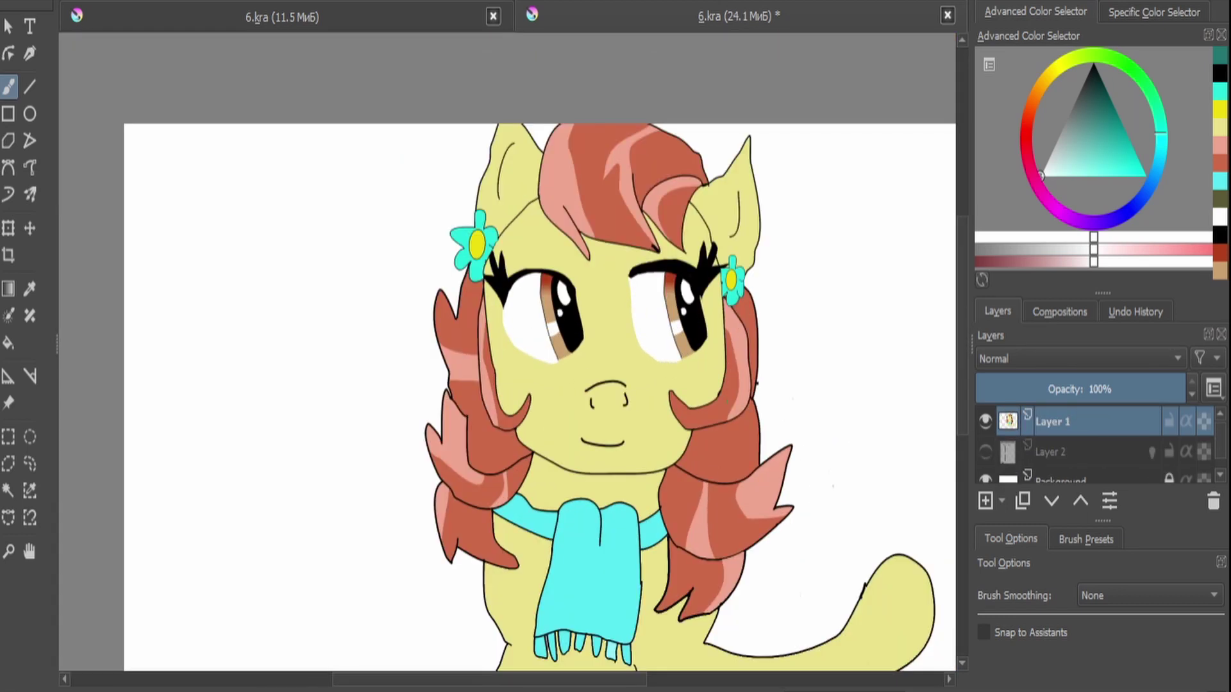
# Scale the whole character down, move it to the lower left part of the canvas, and save the file.
pyautogui.press('-')
pyautogui.hotkey('ctrl', 't')
pyautogui.moveTo(879, 179); pyautogui.dragTo(827, 253)
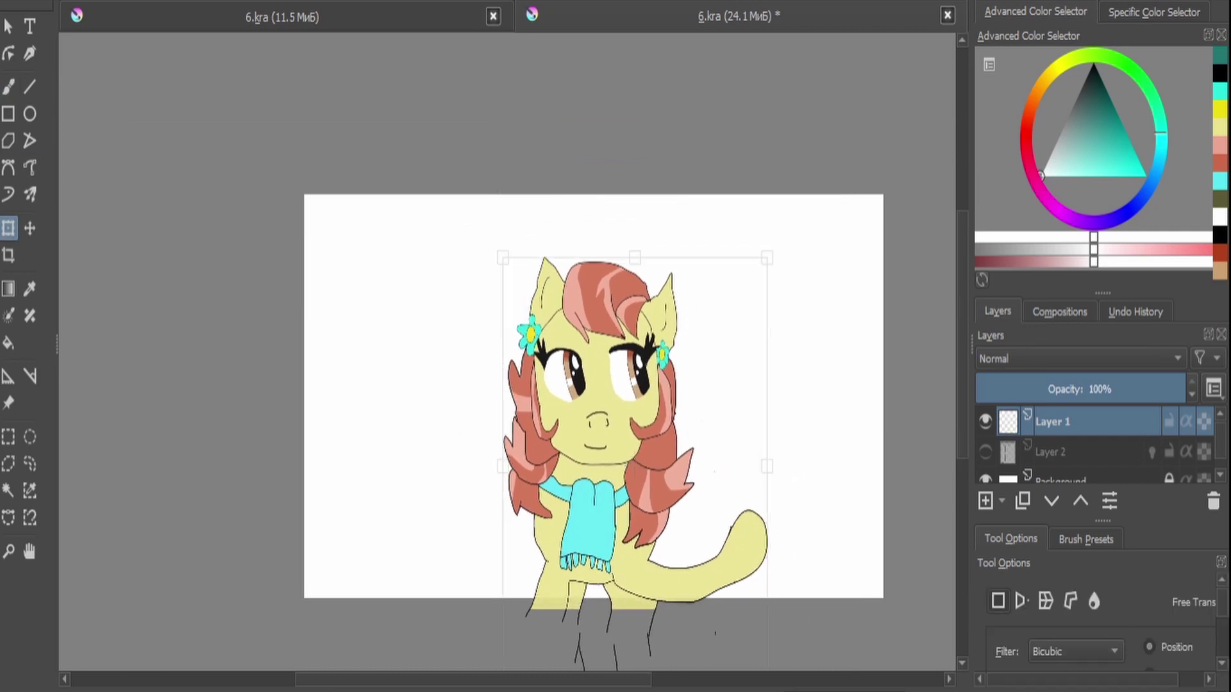
pyautogui.moveTo(641, 416); pyautogui.dragTo(481, 417)
pyautogui.moveTo(474, 459); pyautogui.dragTo(473, 459)
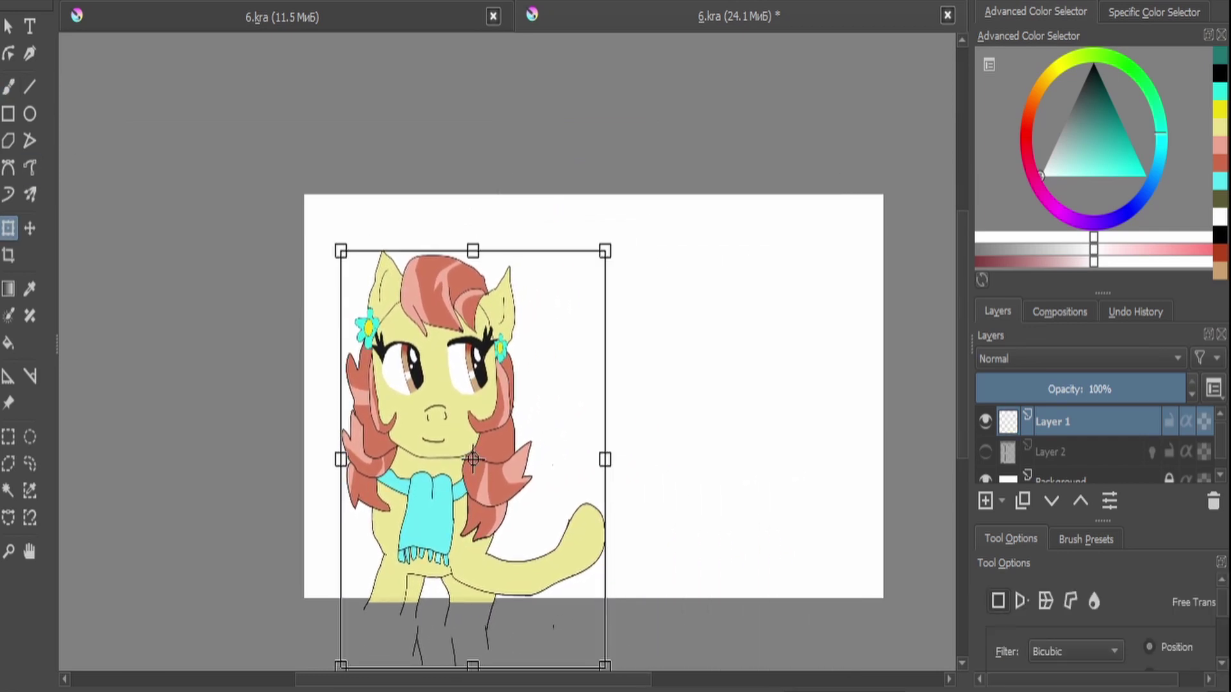
pyautogui.press('Return')
pyautogui.hotkey('ctrl', 's')
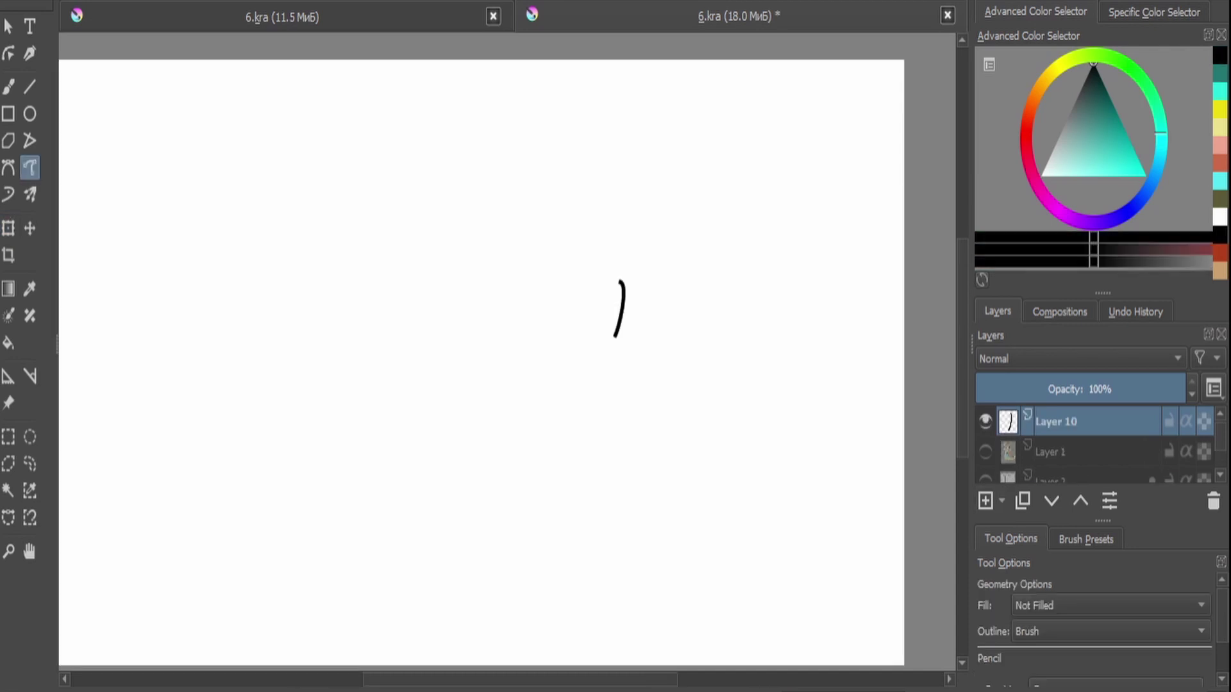
# On a new layer with the character hidden, outline a long horizontal bar with pointed spikes and a narrow downward stem at its left end.
pyautogui.moveTo(621, 280)
pyautogui.mouseDown()
pyautogui.moveTo(511, 249)
pyautogui.moveTo(265, 251)
pyautogui.moveTo(186, 188)
pyautogui.mouseUp()
pyautogui.moveTo(208, 290)
pyautogui.mouseDown()
pyautogui.moveTo(247, 311)
pyautogui.moveTo(239, 341)
pyautogui.moveTo(192, 349)
pyautogui.mouseUp()
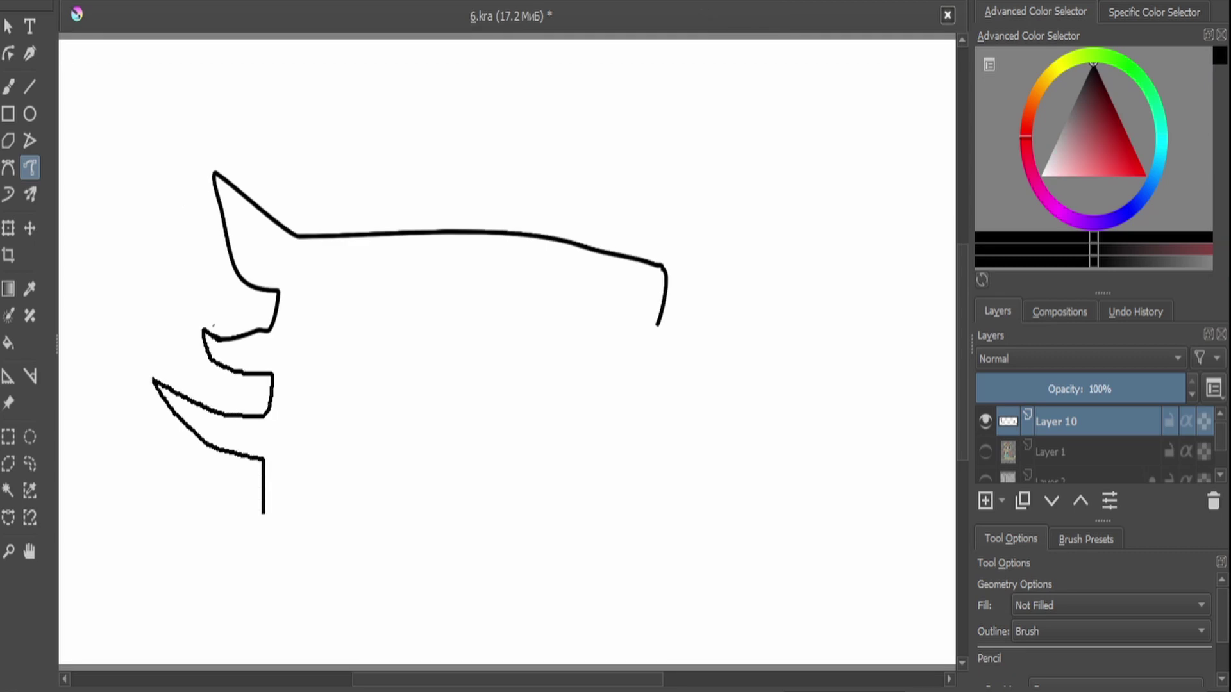
pyautogui.moveTo(288, 412); pyautogui.dragTo(297, 317)
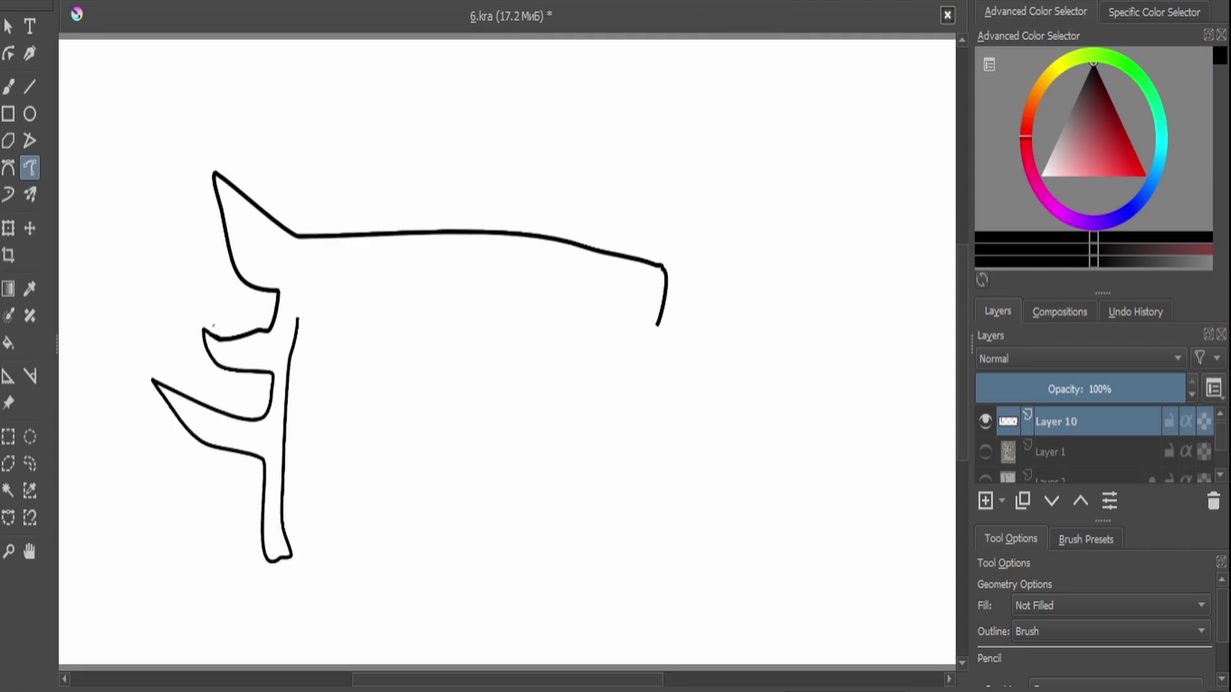
pyautogui.moveTo(639, 320)
pyautogui.mouseDown()
pyautogui.moveTo(302, 301)
pyautogui.moveTo(296, 317)
pyautogui.mouseUp()
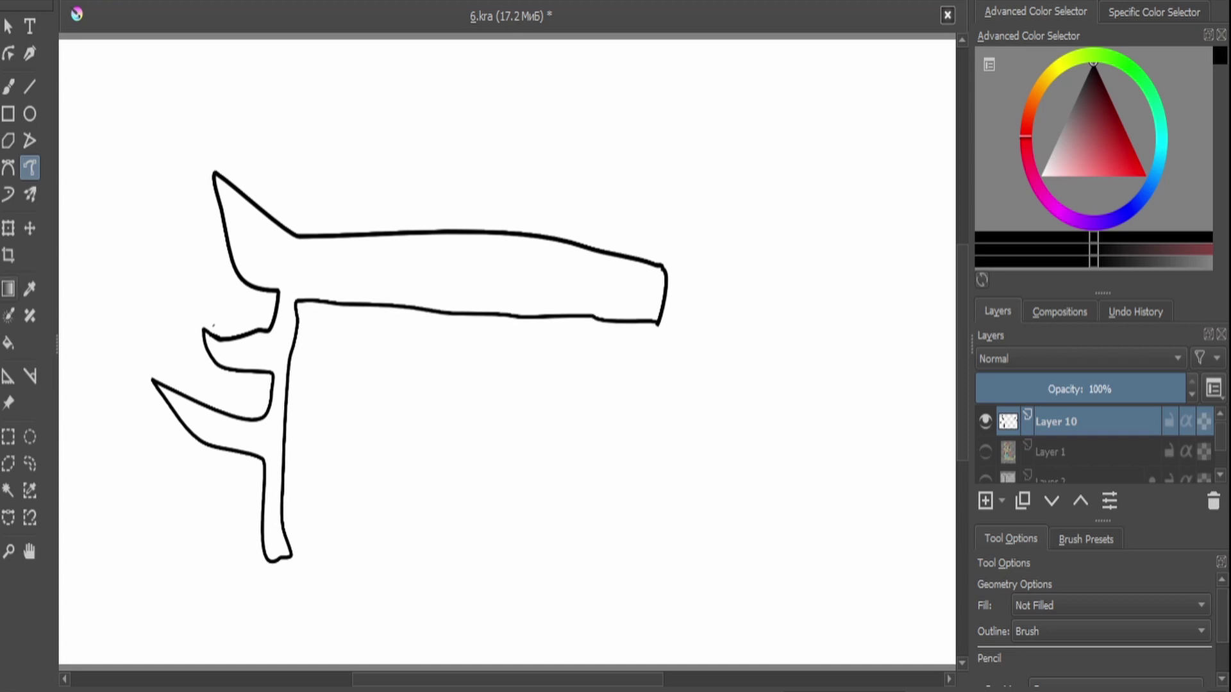
# Fill the outlined spiked shape with solid black to make a heavy upper eyelid with lashes.
pyautogui.press('f')
pyautogui.press('x')
pyautogui.scroll(3, 184, 318)
pyautogui.click(574, 153)
pyautogui.scroll(-5, 573, 153)
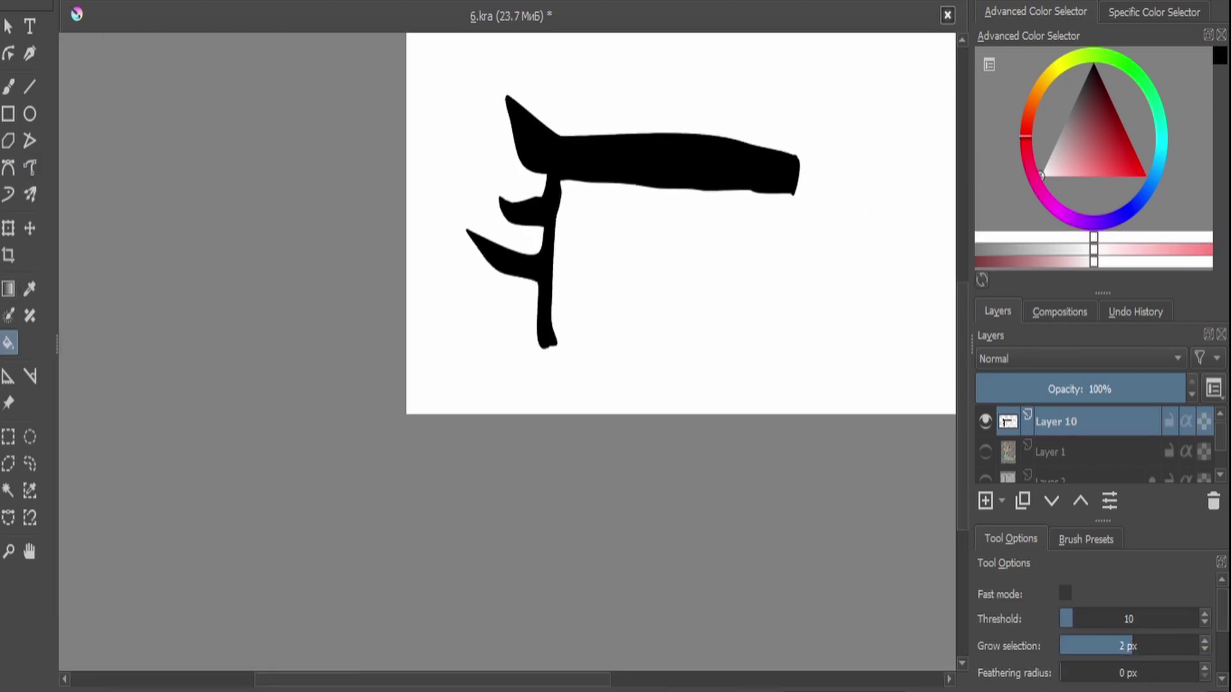
# Scale the black eyelid shape down, widen it slightly, and move it toward the upper left of the canvas.
pyautogui.hotkey('ctrl', 't')
pyautogui.moveTo(799, 95); pyautogui.dragTo(674, 169)
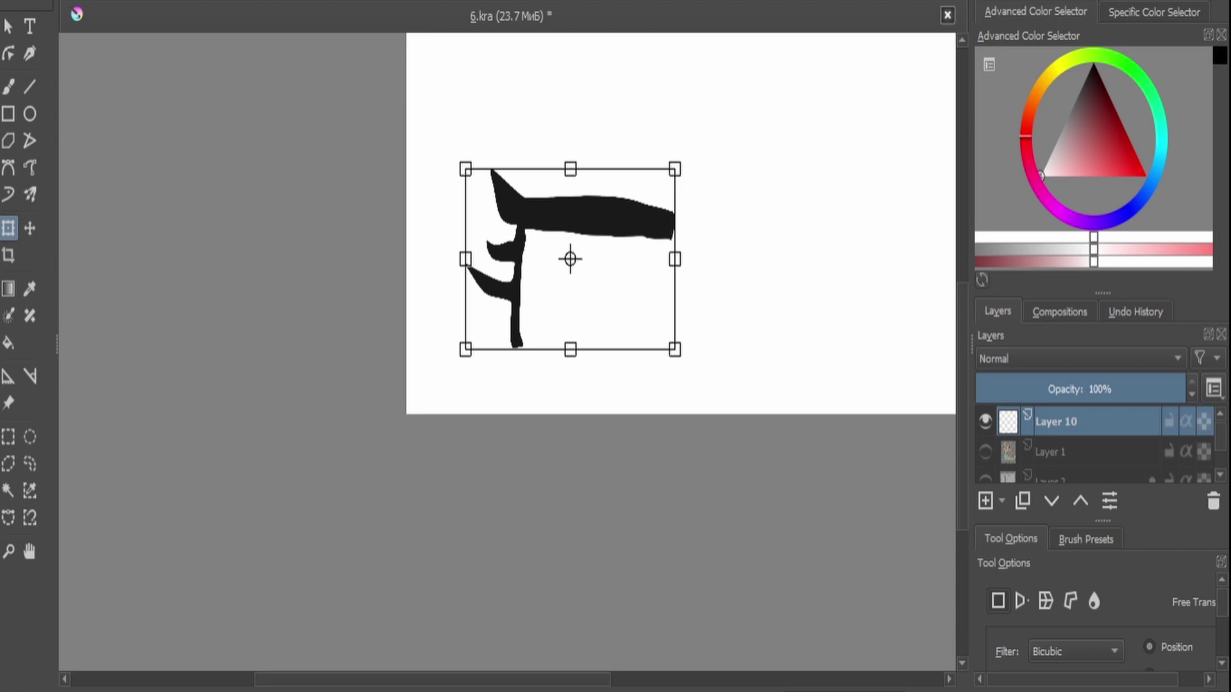
pyautogui.press('Return')
pyautogui.hotkey('ctrl', 't')
pyautogui.moveTo(675, 259); pyautogui.dragTo(712, 259)
pyautogui.moveTo(570, 259); pyautogui.dragTo(358, 195)
pyautogui.press('Return')
# Duplicate the eyelid layer, flip the copy horizontally, and align it opposite the original as the second eyelid.
pyautogui.hotkey('ctrl', 'j')
pyautogui.hotkey('ctrl', 't')
pyautogui.moveTo(330, 157); pyautogui.dragTo(681, 174)
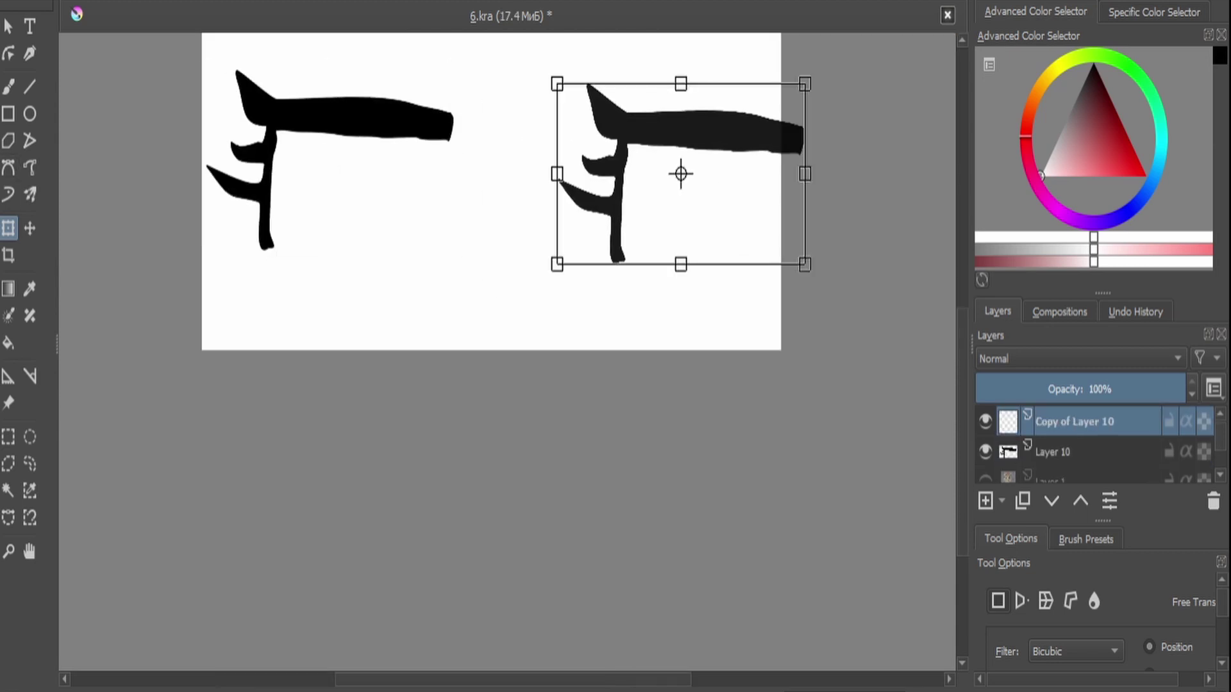
pyautogui.moveTo(804, 173); pyautogui.dragTo(557, 174)
pyautogui.moveTo(667, 192); pyautogui.dragTo(649, 177)
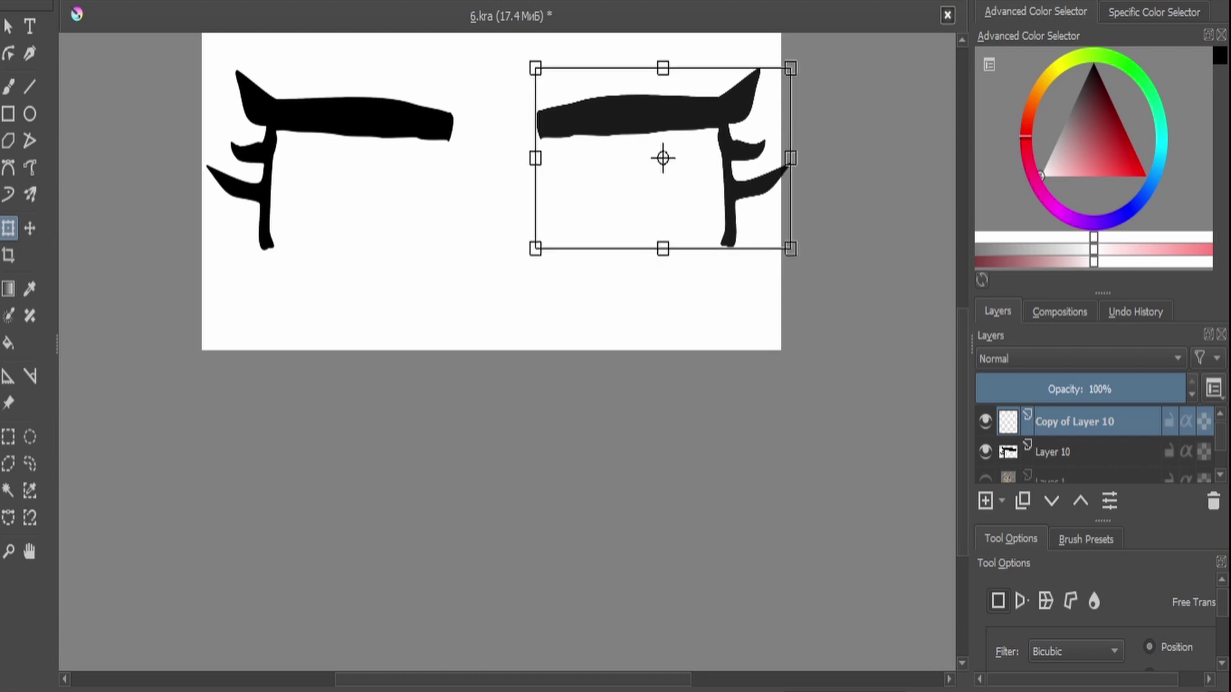
pyautogui.press('Return')
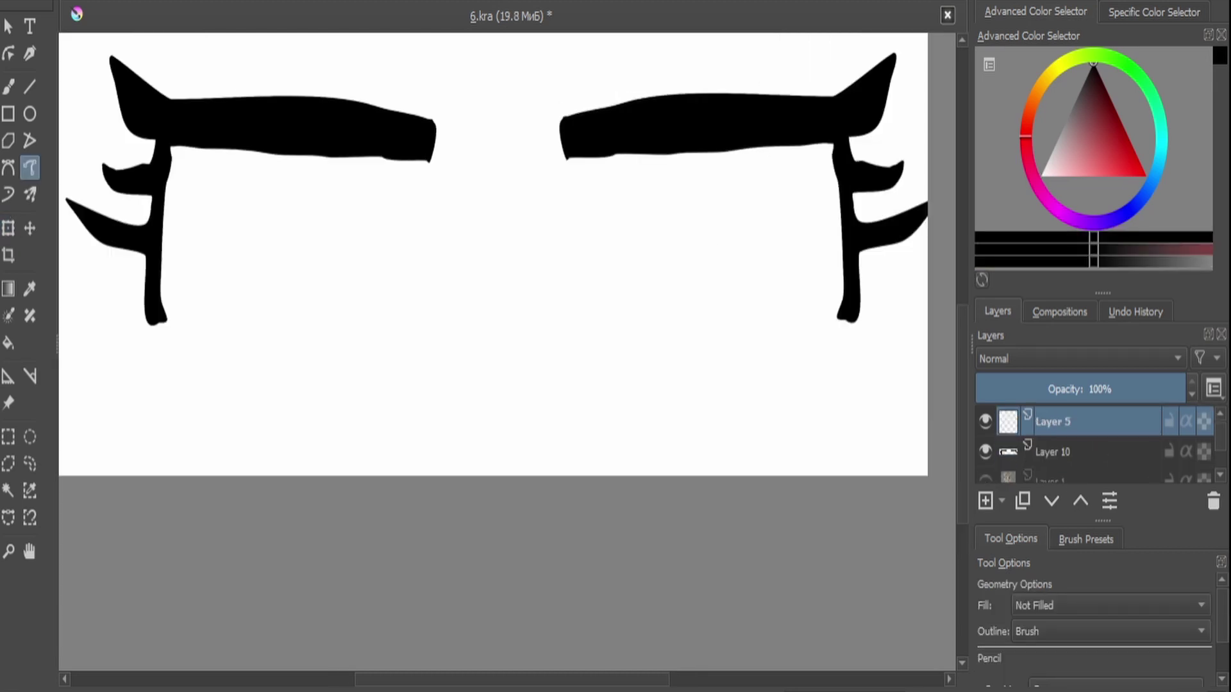
# On the new Layer 5, outline the right eye with a rounded lower edge, two curved iris lines, and an oval highlight.
pyautogui.moveTo(836, 319)
pyautogui.mouseDown()
pyautogui.moveTo(808, 346)
pyautogui.moveTo(659, 355)
pyautogui.mouseUp()
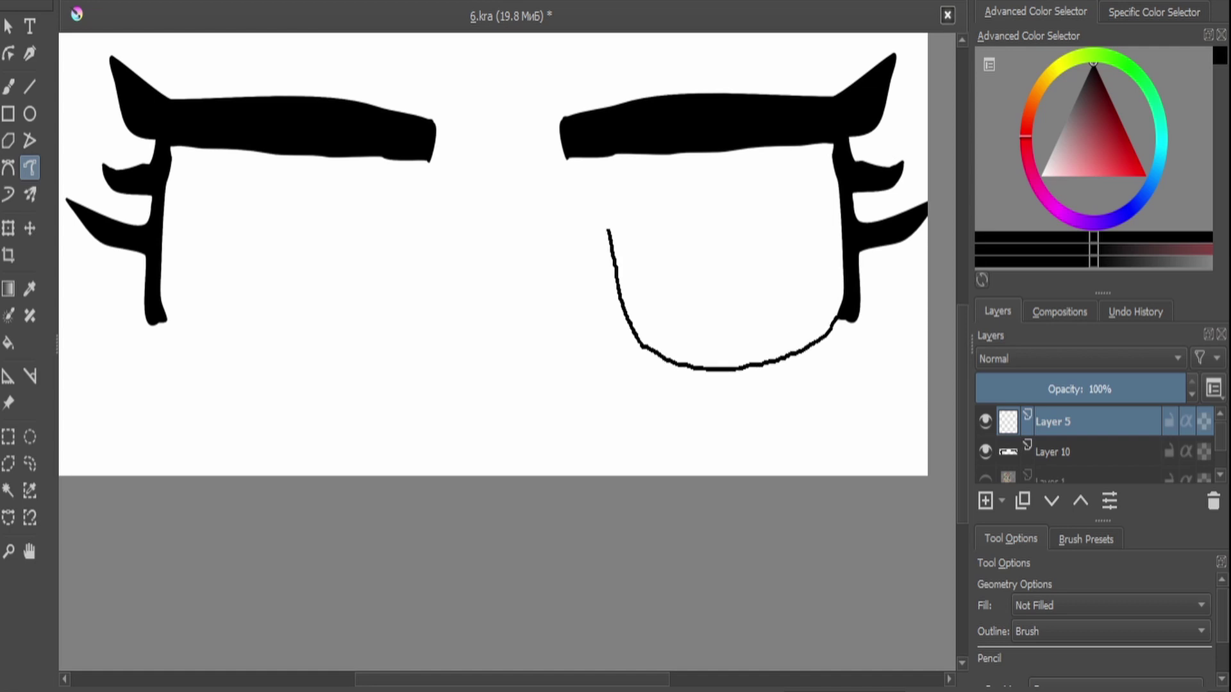
pyautogui.moveTo(607, 230)
pyautogui.mouseDown()
pyautogui.moveTo(666, 155)
pyautogui.moveTo(714, 220)
pyautogui.moveTo(740, 368)
pyautogui.mouseUp()
pyautogui.press('pagedown')
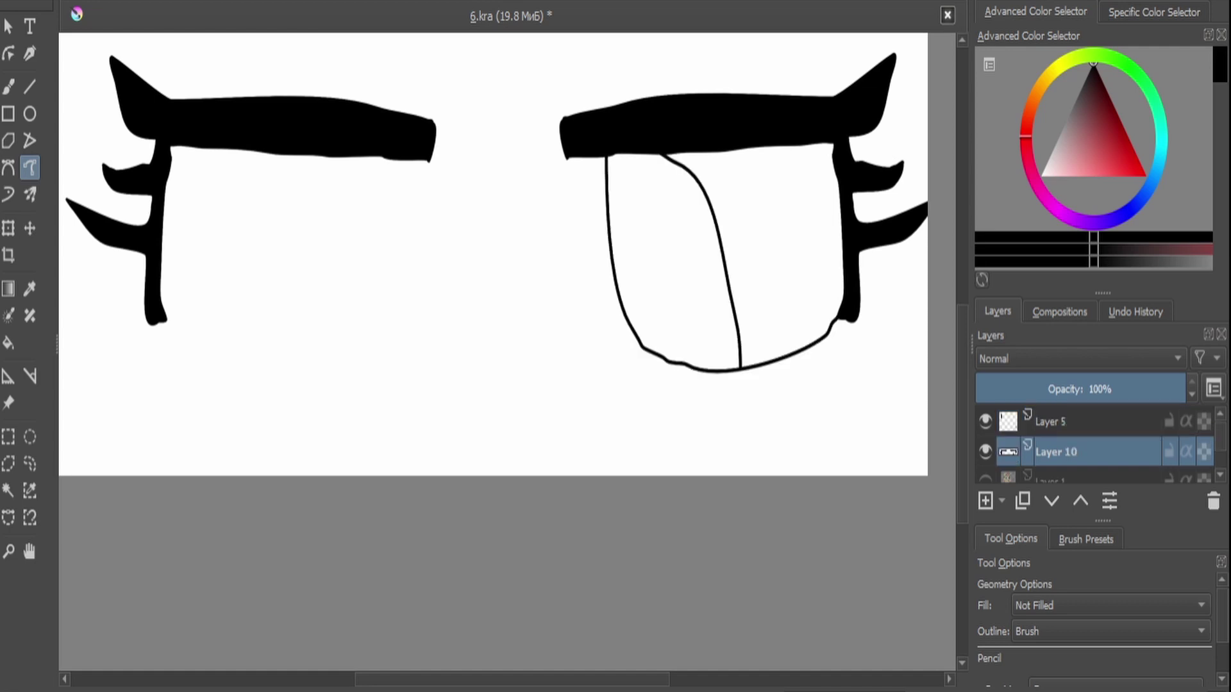
pyautogui.moveTo(644, 185)
pyautogui.mouseDown()
pyautogui.moveTo(672, 240)
pyautogui.moveTo(686, 367)
pyautogui.mouseUp()
pyautogui.press('pageup')
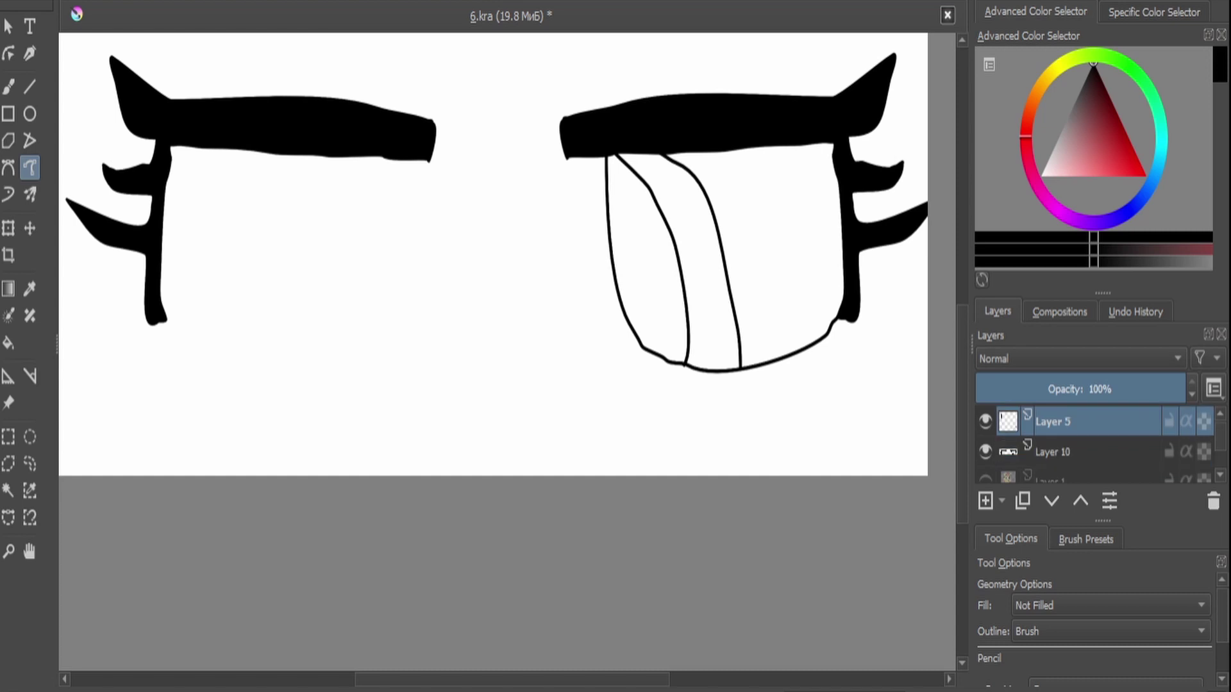
pyautogui.moveTo(668, 308); pyautogui.dragTo(662, 256)
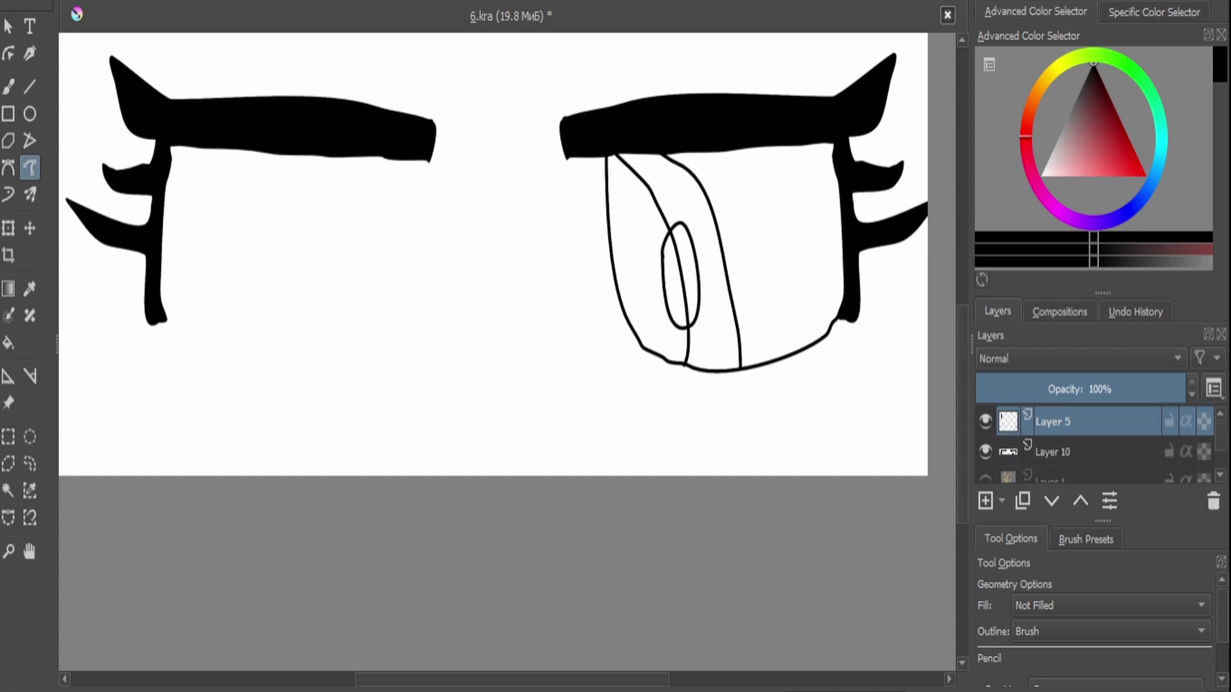
# On Layer 10, fill the right eye's inner section black and its oval highlight white, brushing out the line crossing the oval.
pyautogui.press('pagedown')
pyautogui.press('f')
pyautogui.press('x')
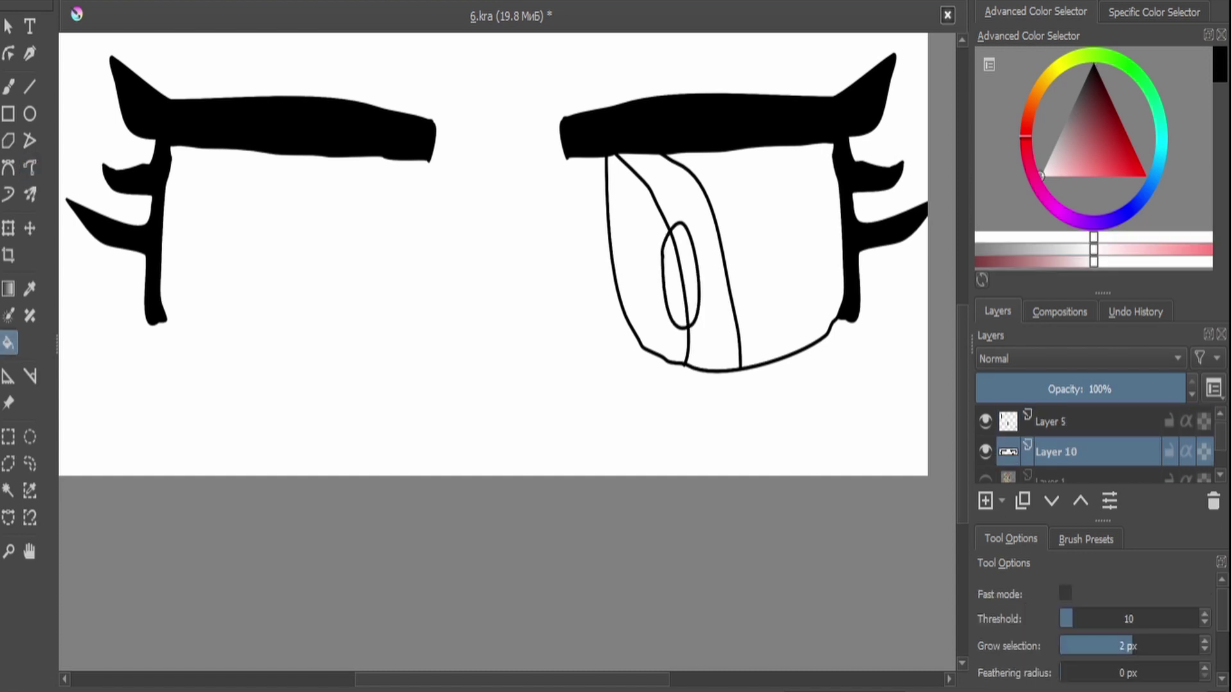
pyautogui.click(635, 269)
pyautogui.scroll(1, 686, 269)
pyautogui.press('x')
pyautogui.click(673, 282)
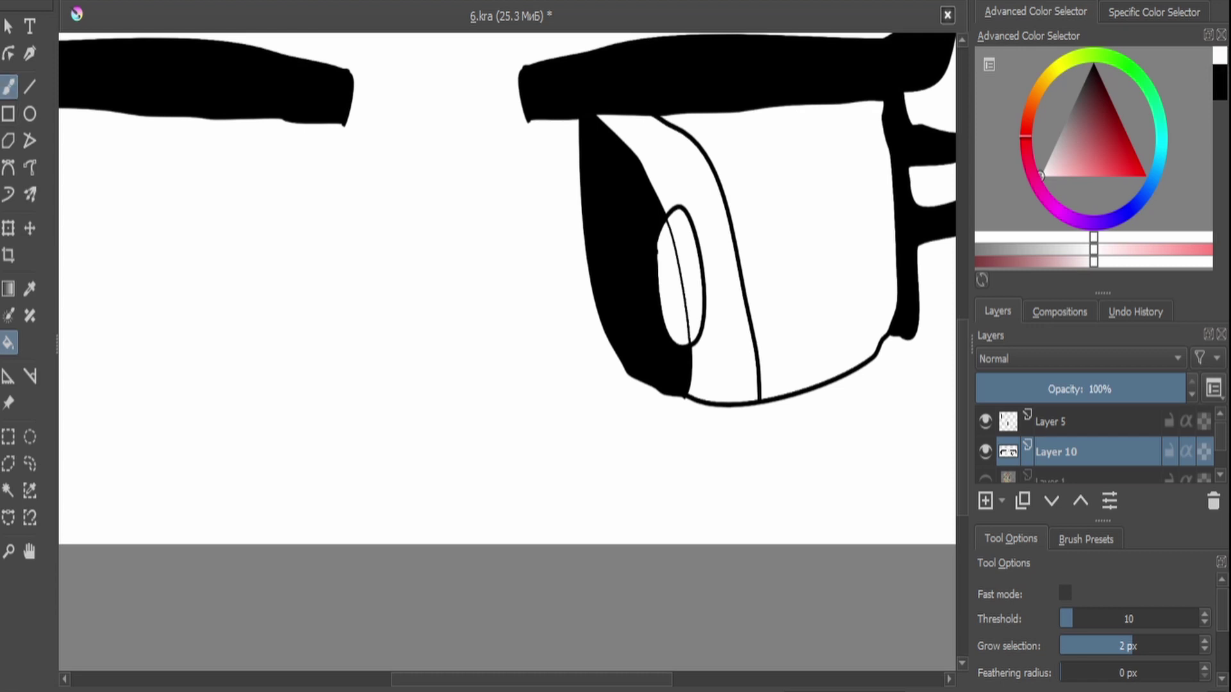
pyautogui.press('b')
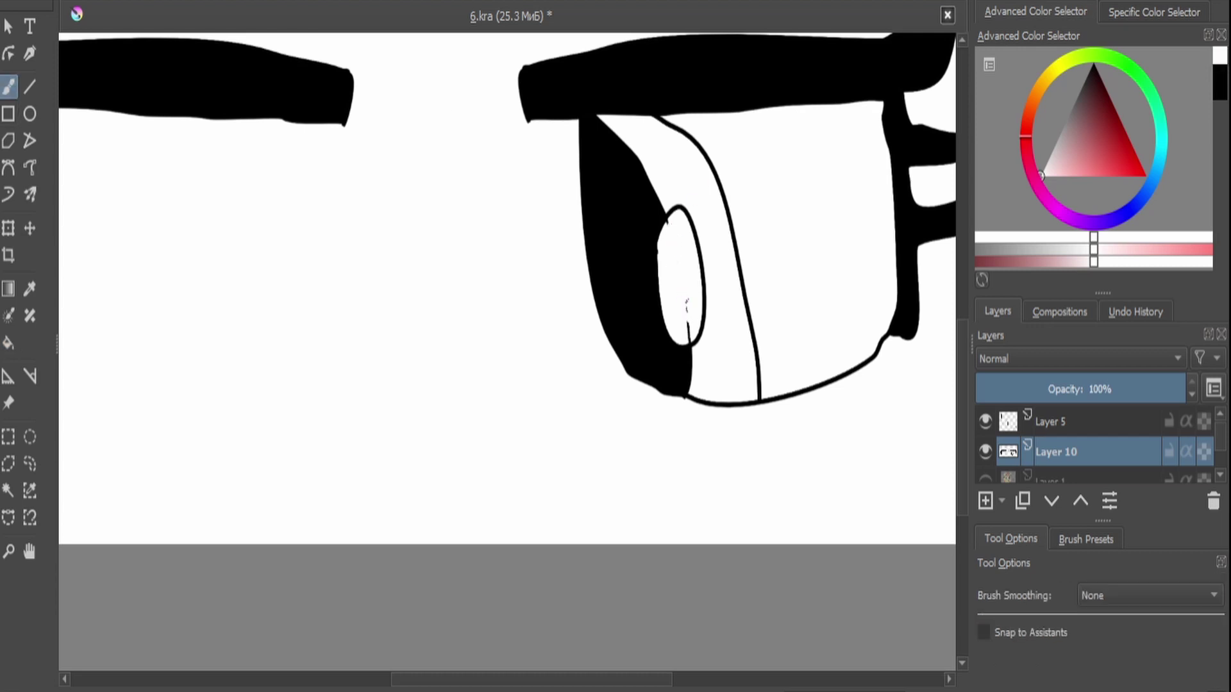
# Fill the right eye's curved iris band with dark blue.
pyautogui.click(1156, 168)
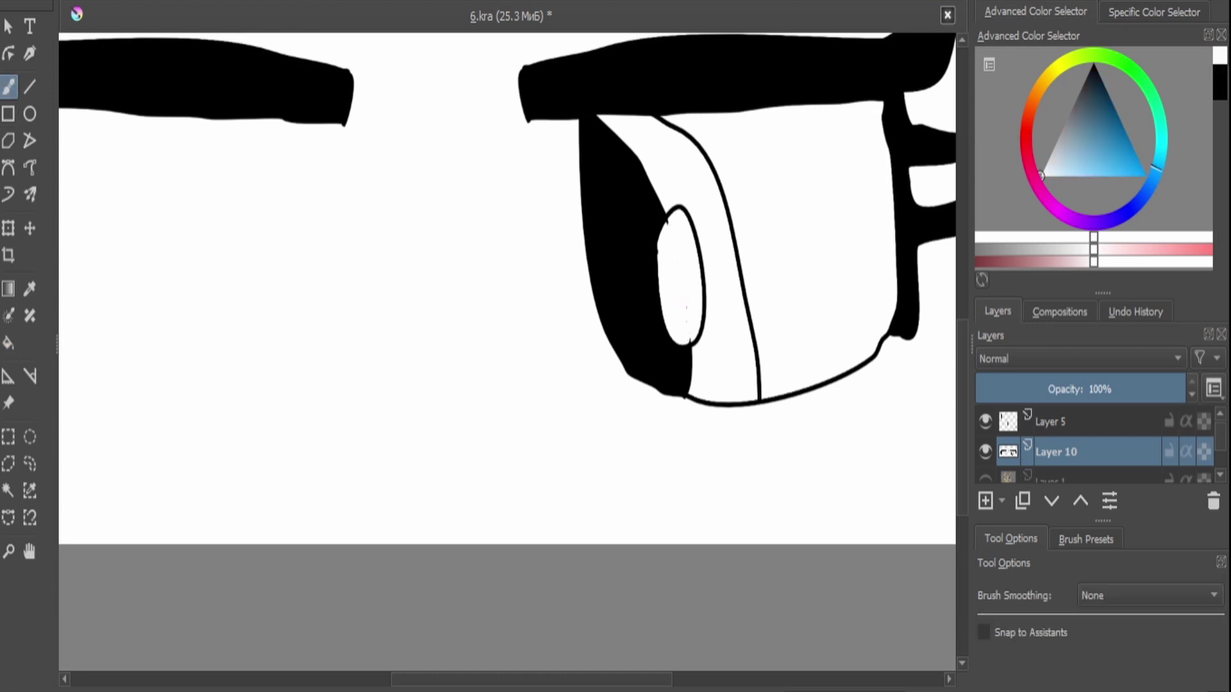
pyautogui.click(1106, 125)
pyautogui.click(9, 342)
pyautogui.click(712, 257)
# Select the right iris band and blend a light blue linear gradient into its lower end, then deselect it.
pyautogui.click(8, 491)
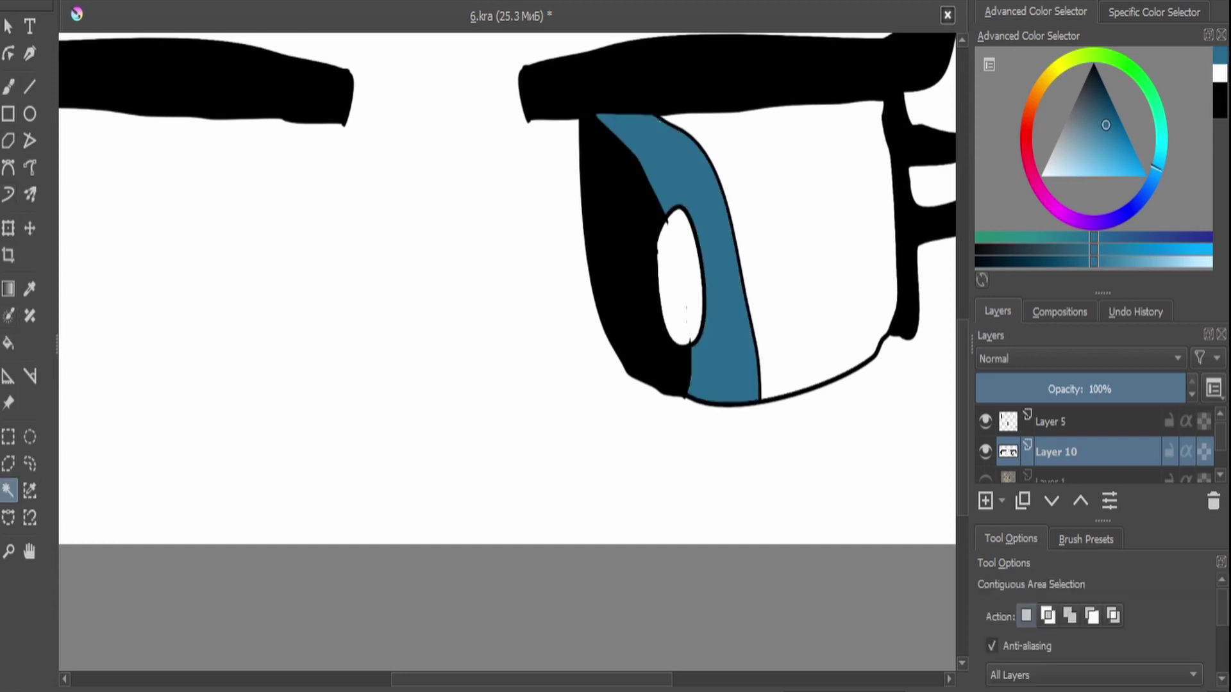
pyautogui.click(1112, 172)
pyautogui.click(8, 289)
pyautogui.moveTo(731, 350); pyautogui.dragTo(739, 402)
pyautogui.hotkey('ctrl', 'shift', 'a')
pyautogui.press('-')
pyautogui.press('-')
pyautogui.press('-')
pyautogui.press('+')
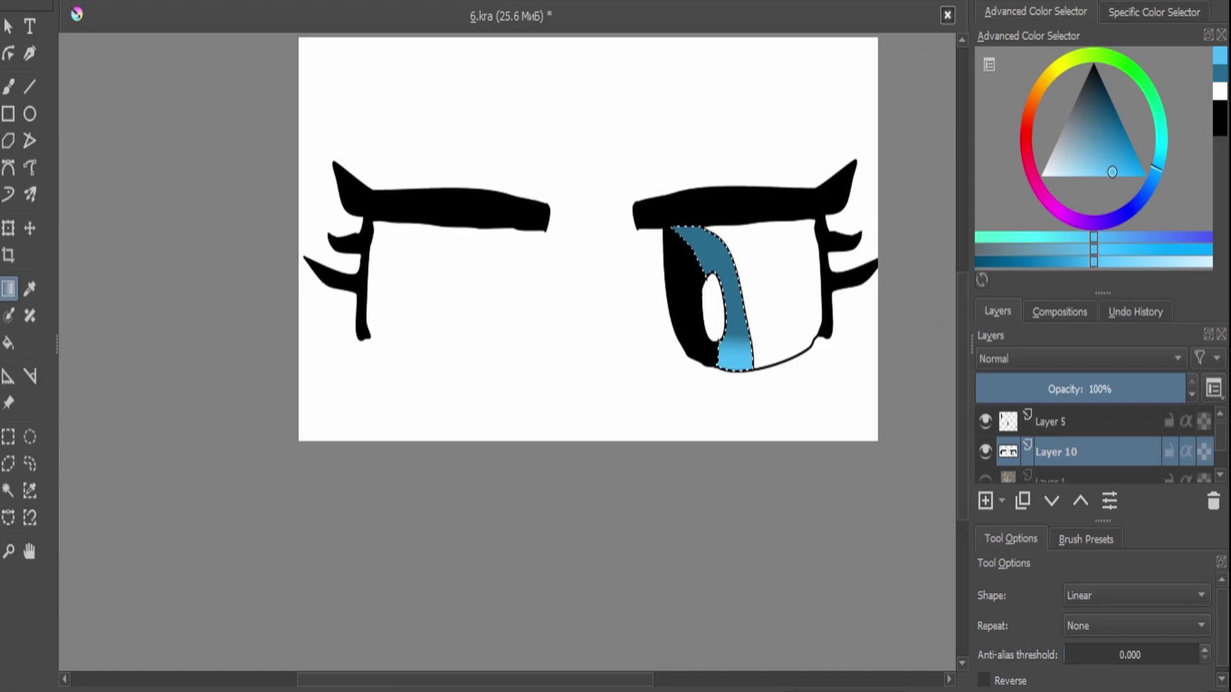
# On Layer 5, outline the left eye in black with a rounded lower edge, two curved iris lines, and a narrow oval highlight.
pyautogui.press('pageup')
pyautogui.press('d')
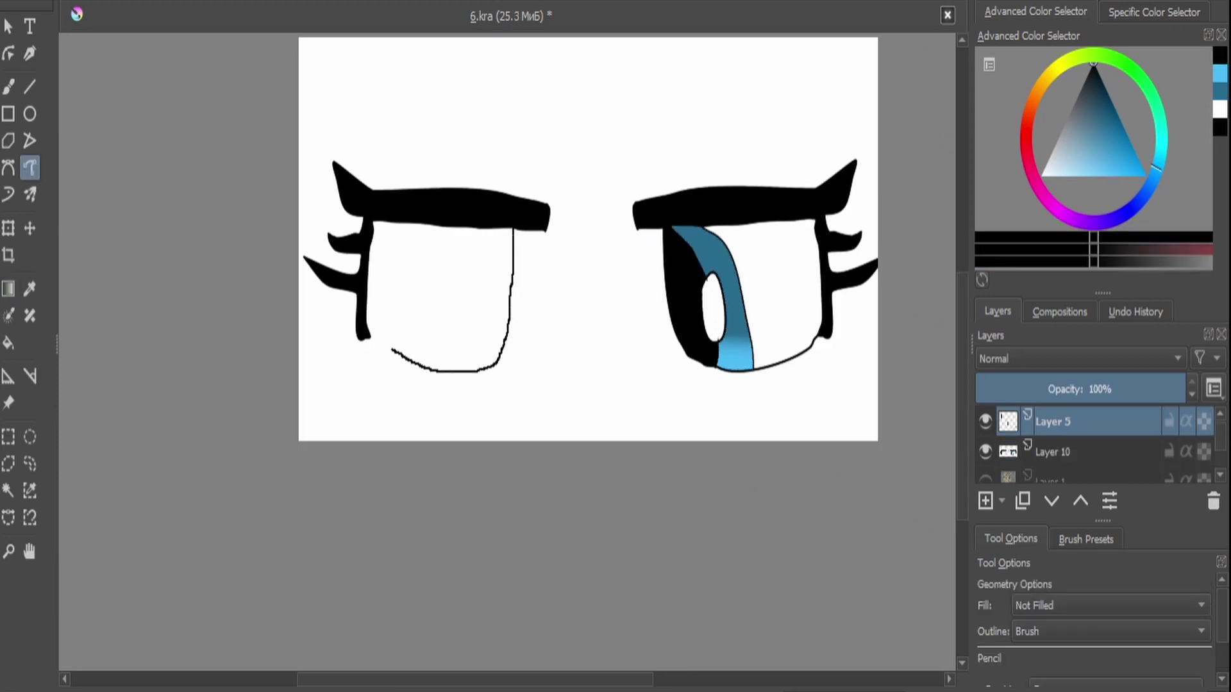
pyautogui.moveTo(392, 350); pyautogui.dragTo(371, 336)
pyautogui.press('+')
pyautogui.press('+')
pyautogui.press('pagedown')
pyautogui.moveTo(699, 212)
pyautogui.mouseDown()
pyautogui.moveTo(723, 307)
pyautogui.moveTo(716, 438)
pyautogui.moveTo(699, 460)
pyautogui.mouseUp()
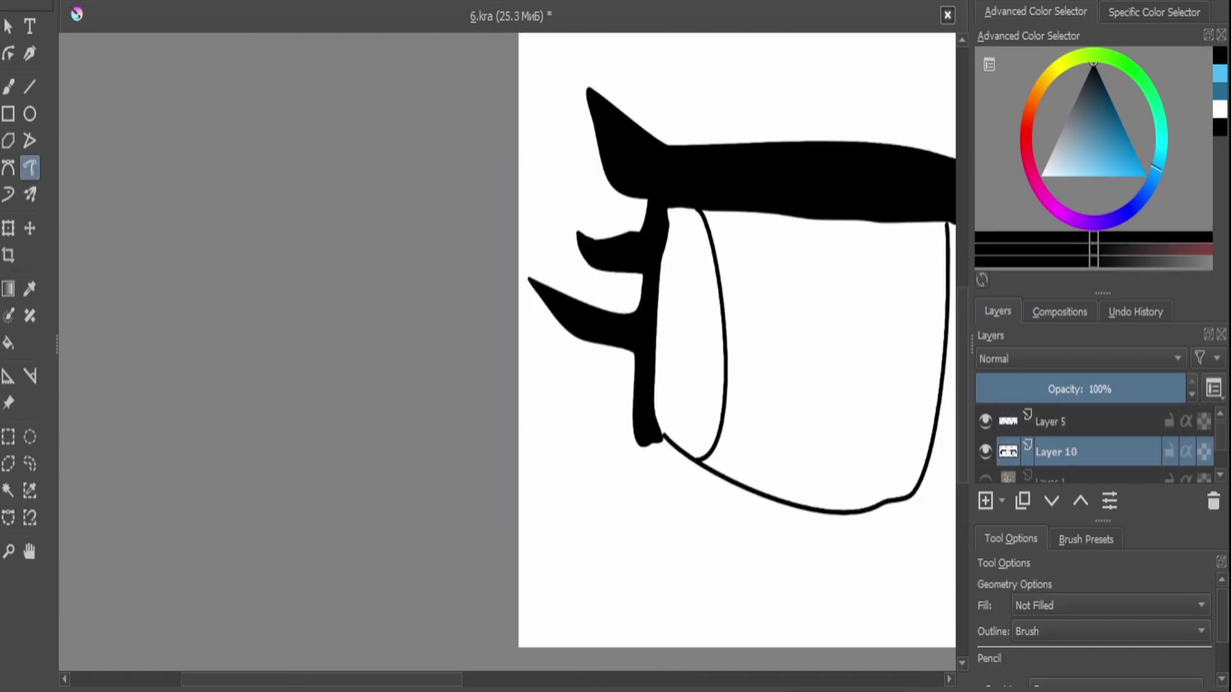
pyautogui.moveTo(755, 214)
pyautogui.mouseDown()
pyautogui.moveTo(784, 402)
pyautogui.moveTo(761, 495)
pyautogui.mouseUp()
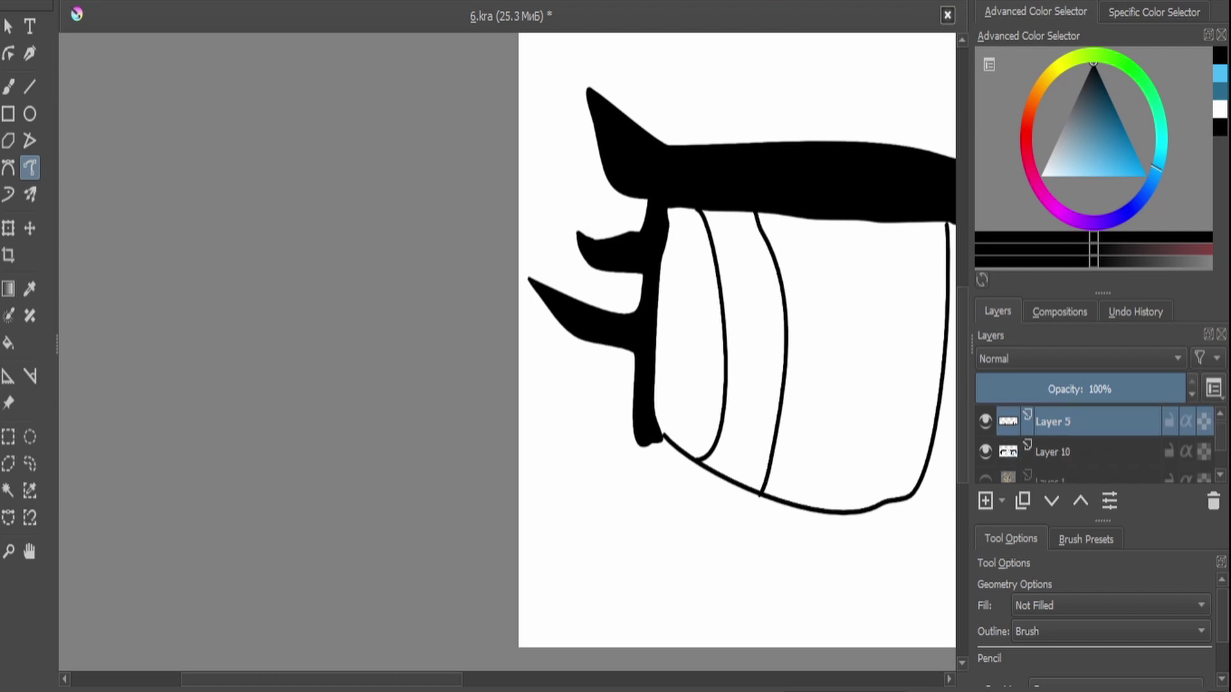
pyautogui.moveTo(736, 321)
pyautogui.mouseDown()
pyautogui.moveTo(722, 296)
pyautogui.moveTo(720, 386)
pyautogui.moveTo(734, 319)
pyautogui.mouseUp()
# On Layer 10, fill the left eye's outer section black and paint its oval highlight white.
pyautogui.press('f')
pyautogui.click(679, 333)
pyautogui.press('x')
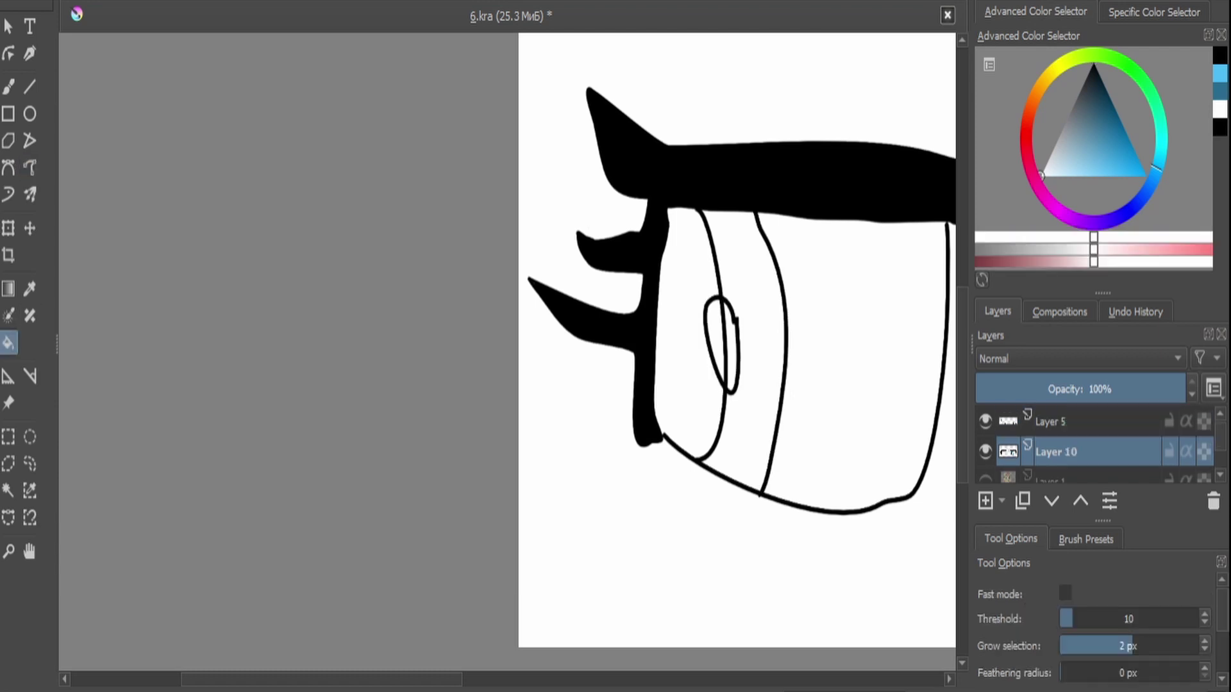
pyautogui.press('b')
pyautogui.press('+')
pyautogui.press('+')
pyautogui.moveTo(651, 448); pyautogui.dragTo(625, 109)
pyautogui.press('-')
pyautogui.press('+')
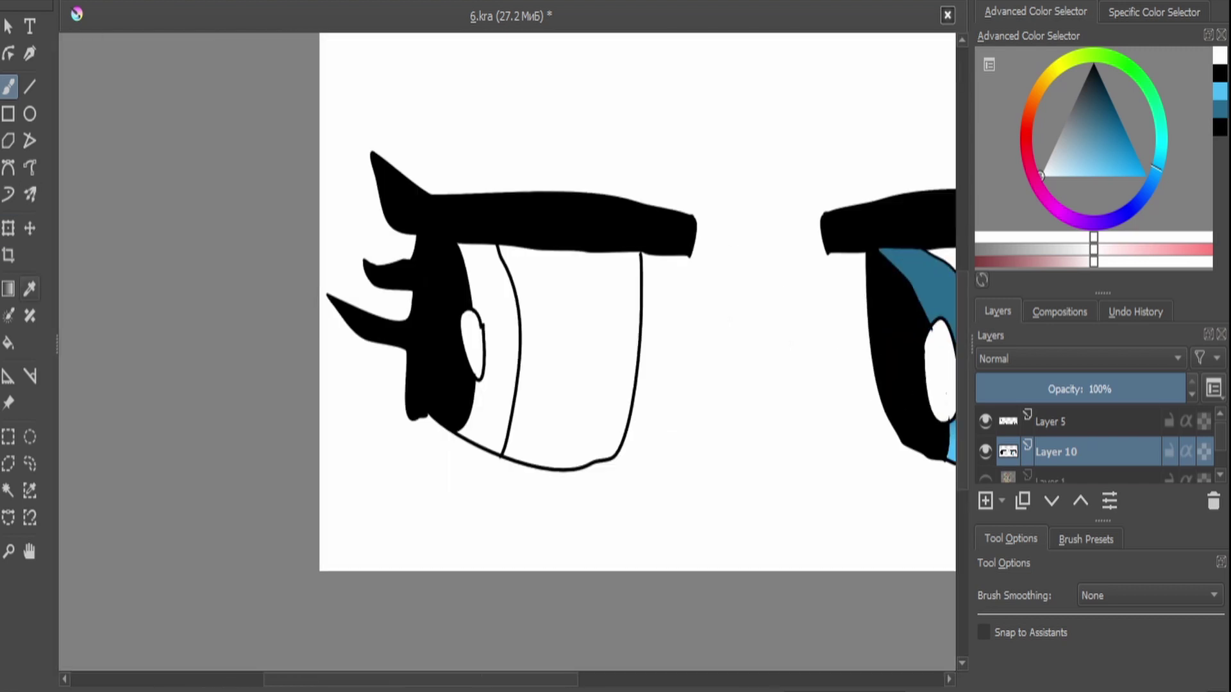
# Sample the right iris's dark blue and fill the left eye's iris band with it.
pyautogui.keyDown('ctrl'); pyautogui.click(898, 276); pyautogui.keyUp('ctrl')
pyautogui.press('f')
pyautogui.click(489, 346)
# Select the left iris band and blend the sampled light blue gradient into its lower end, then deselect it.
pyautogui.hotkey('ctrl', 'r')
pyautogui.click(488, 346)
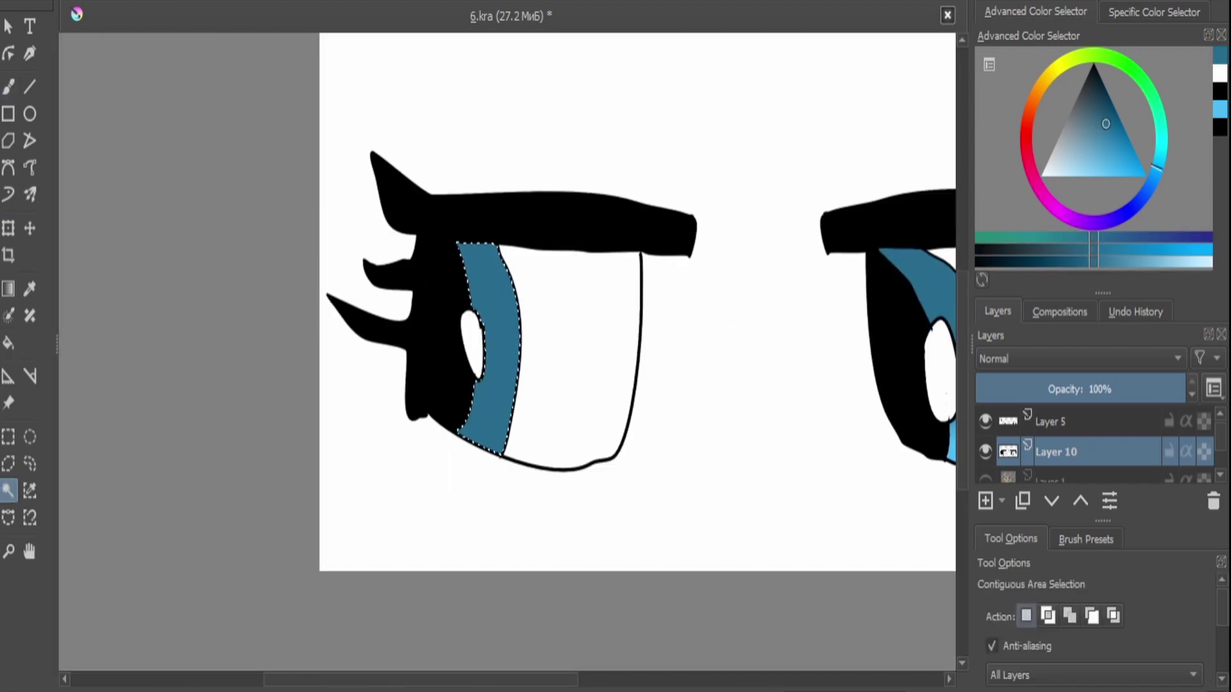
pyautogui.keyDown('ctrl'); pyautogui.click(951, 449); pyautogui.keyUp('ctrl')
pyautogui.press('g')
pyautogui.moveTo(486, 456); pyautogui.dragTo(491, 420)
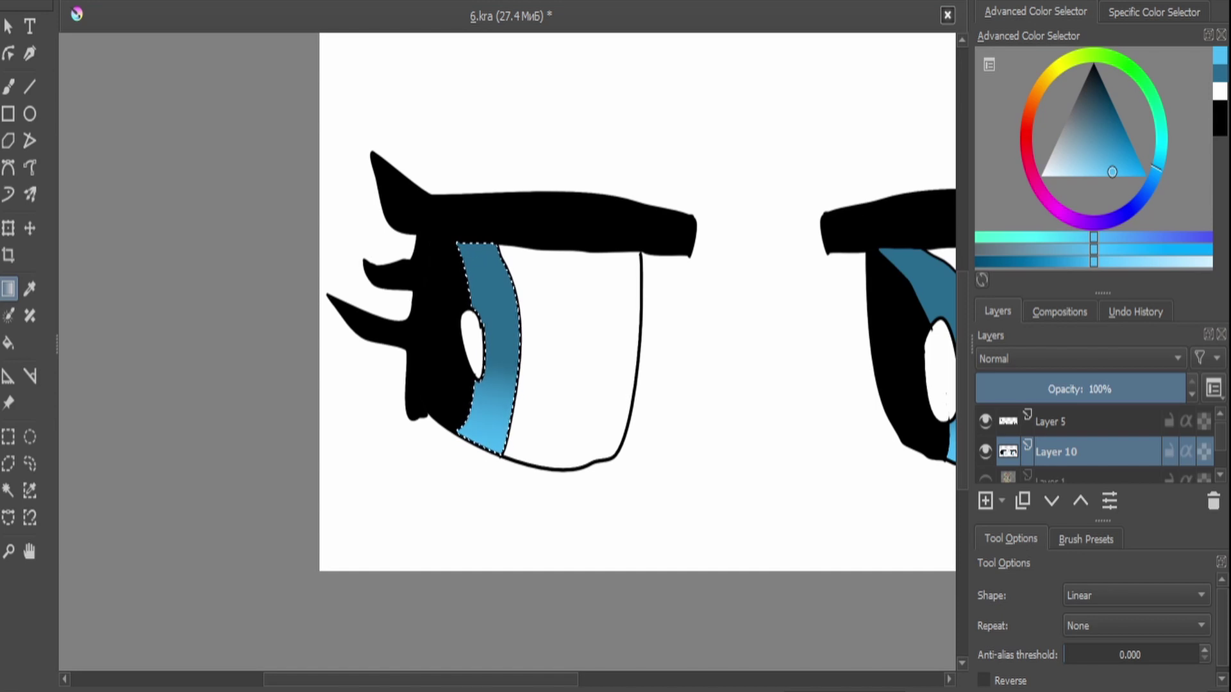
pyautogui.hotkey('ctrl', 'shift', 'a')
pyautogui.press('-')
pyautogui.press('+')
pyautogui.press('+')
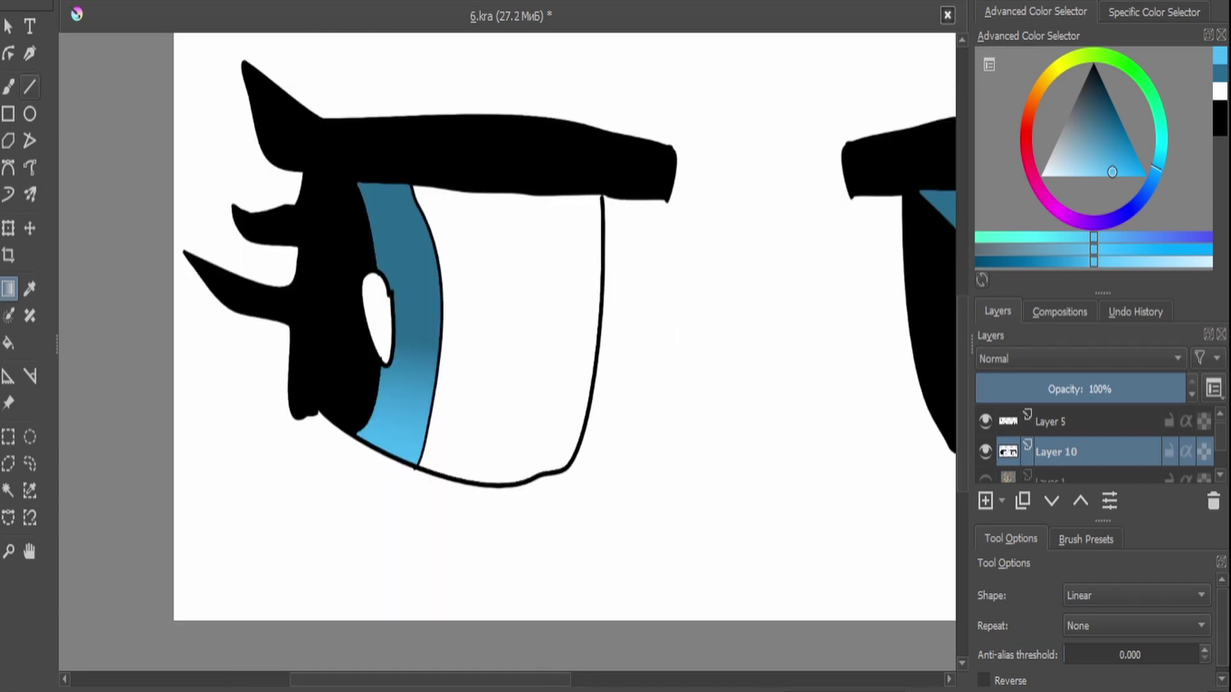
# Delete the eye outline layer, Layer 5, keeping the coloured eyes on Layer 10.
pyautogui.click(30, 167)
pyautogui.click(1064, 421)
pyautogui.hotkey('shift', 'Delete')
pyautogui.press('-')
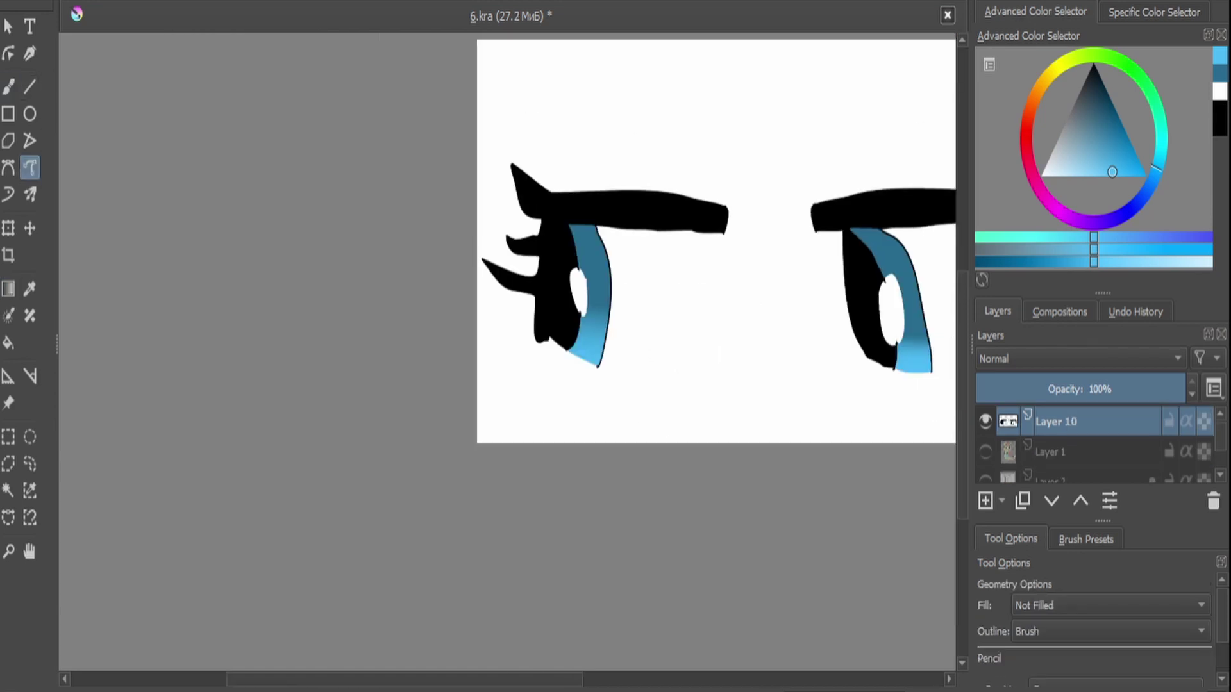
# Draw a black curve from the left eyelid's inner end around beneath the eye and down into the muzzle's front edge.
pyautogui.press('d')
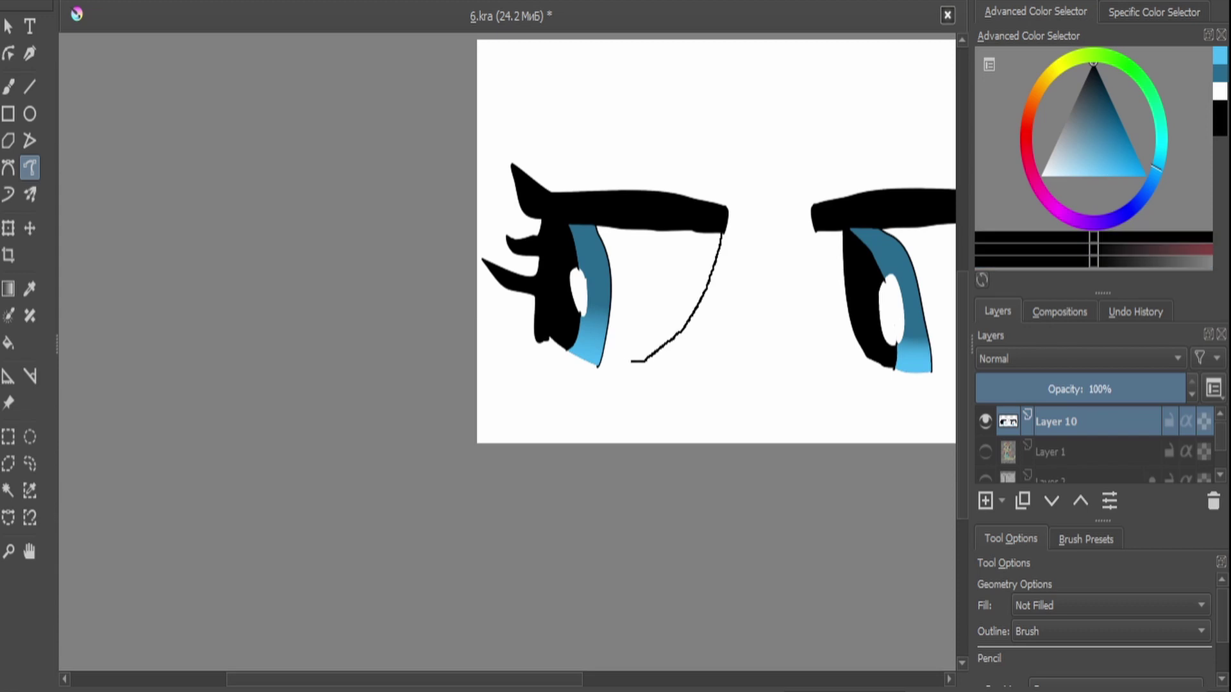
pyautogui.moveTo(542, 387); pyautogui.dragTo(542, 409)
pyautogui.press('-')
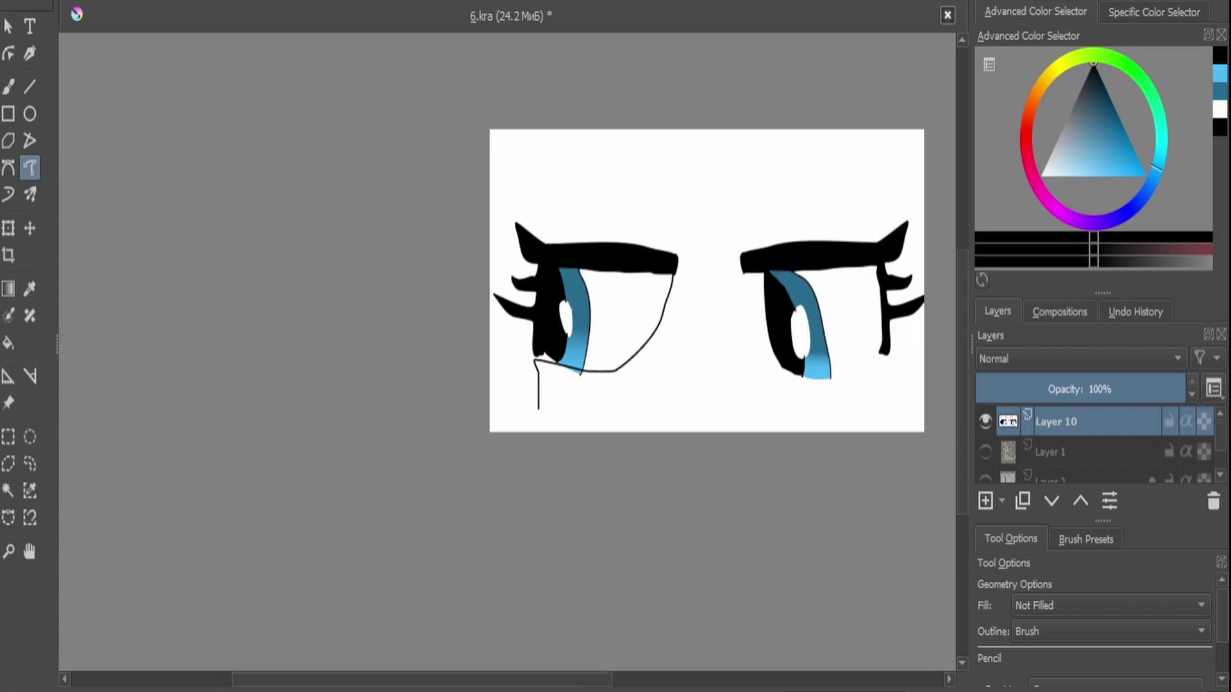
# Move the whole Layer 10 drawing higher on the canvas.
pyautogui.hotkey('ctrl', 't')
pyautogui.moveTo(712, 315); pyautogui.dragTo(702, 238)
pyautogui.press('Return')
pyautogui.click(30, 167)
# Extend the muzzle's front edge downward and add a curved mouth line with a small nostril arc above it.
pyautogui.press('+')
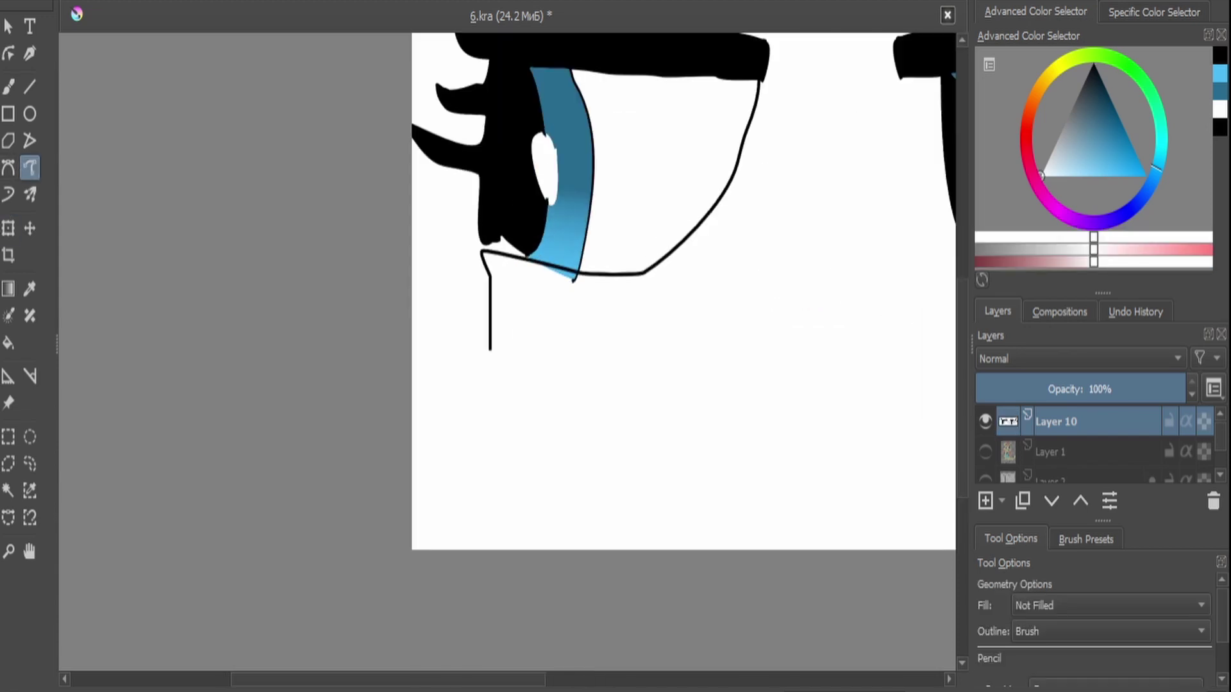
pyautogui.moveTo(490, 388); pyautogui.dragTo(591, 395)
pyautogui.press('-')
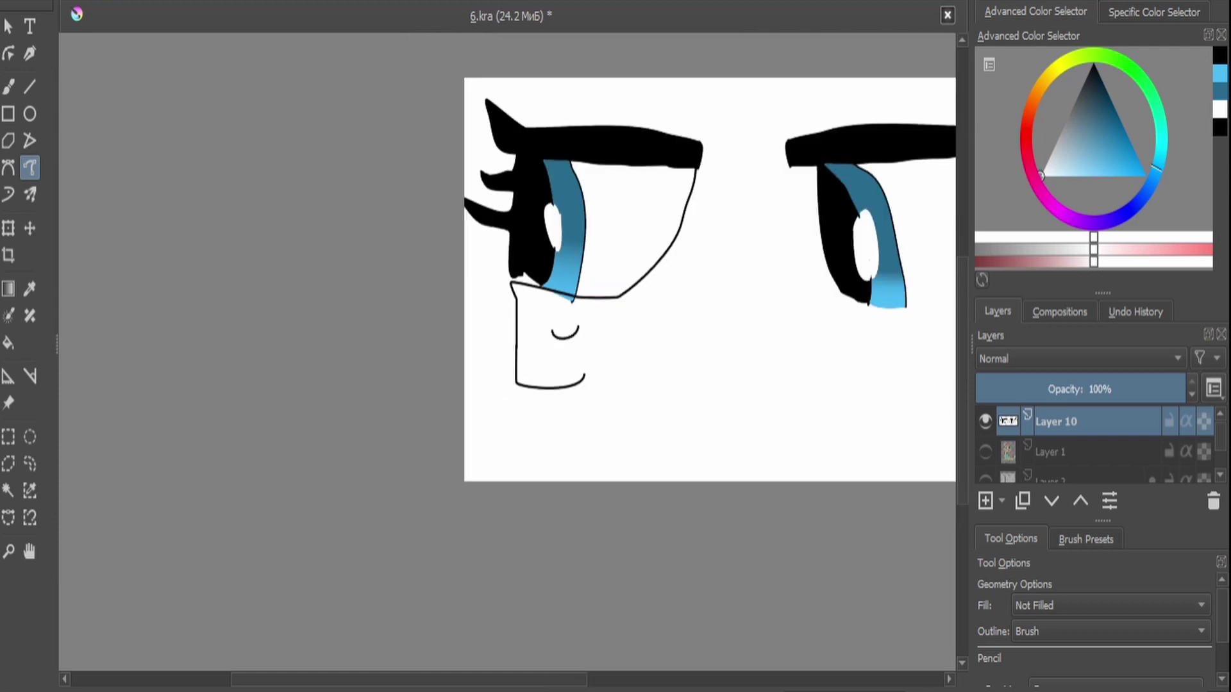
# Paint out the blue iris colour spilling below the left eye's lower lid line with white.
pyautogui.press('+')
pyautogui.press('+')
pyautogui.press('b')
pyautogui.moveTo(525, 308)
pyautogui.mouseDown()
pyautogui.moveTo(474, 263)
pyautogui.moveTo(367, 232)
pyautogui.moveTo(478, 275)
pyautogui.moveTo(540, 278)
pyautogui.moveTo(404, 235)
pyautogui.moveTo(319, 231)
pyautogui.moveTo(359, 219)
pyautogui.moveTo(555, 263)
pyautogui.mouseUp()
# Paint the gap between the left eye's black outer corner and the lower lid line solid black.
pyautogui.press('x')
pyautogui.press('-')
pyautogui.press('-')
pyautogui.click(30, 168)
pyautogui.press('+')
pyautogui.press('+')
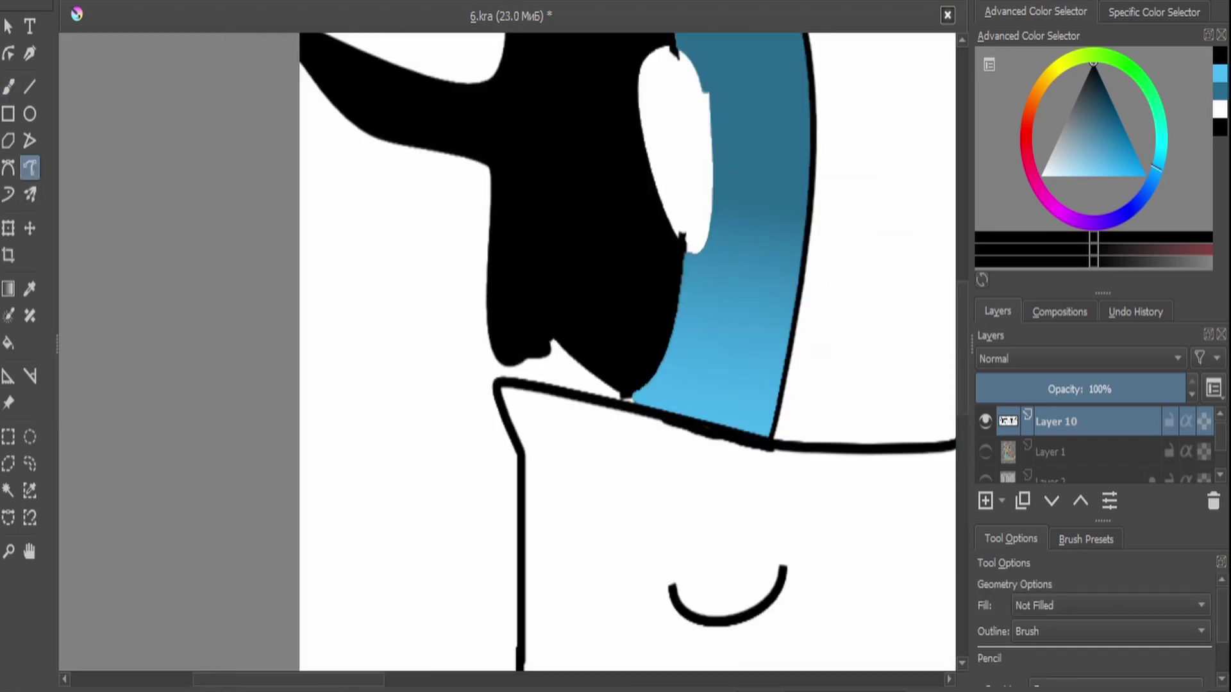
pyautogui.press('+')
pyautogui.press('b')
pyautogui.moveTo(548, 375)
pyautogui.mouseDown()
pyautogui.moveTo(505, 389)
pyautogui.moveTo(489, 413)
pyautogui.moveTo(589, 374)
pyautogui.moveTo(635, 416)
pyautogui.moveTo(619, 436)
pyautogui.moveTo(552, 399)
pyautogui.moveTo(666, 449)
pyautogui.mouseUp()
pyautogui.press('-')
pyautogui.press('-')
# Draw the chin and long jawline running back from beneath the mouth, plus a short cheek curve below the right eye.
pyautogui.click(29, 168)
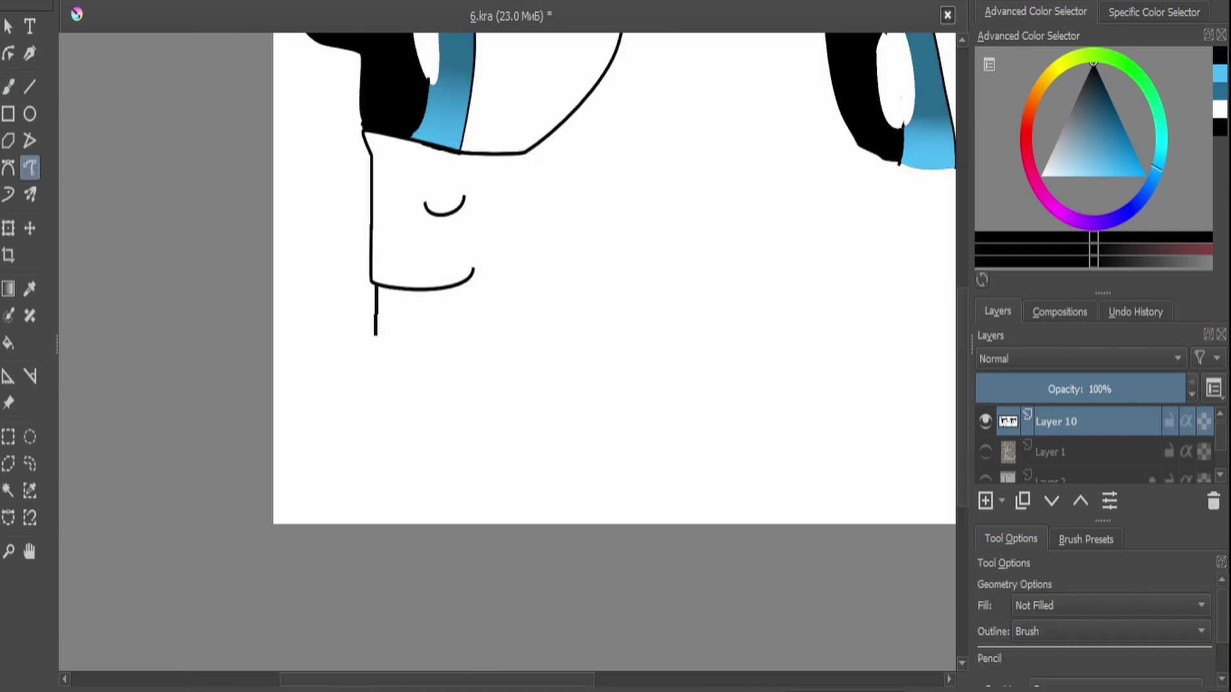
pyautogui.moveTo(376, 335)
pyautogui.mouseDown()
pyautogui.moveTo(416, 416)
pyautogui.moveTo(618, 466)
pyautogui.moveTo(879, 486)
pyautogui.mouseUp()
pyautogui.press('-')
pyautogui.press('+')
pyautogui.press('+')
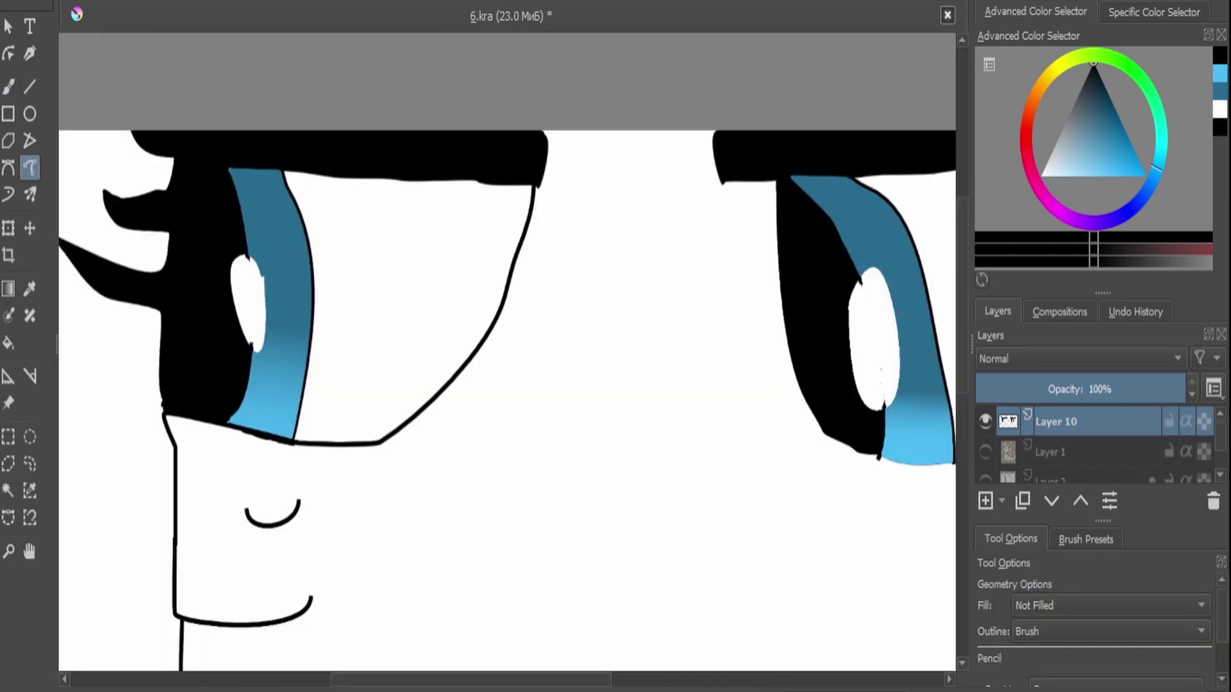
pyautogui.press('+')
pyautogui.press('-')
pyautogui.press('-')
pyautogui.press('-')
pyautogui.press('+')
pyautogui.press('-')
# Scale the whole face drawing down and place it fully inside the canvas.
pyautogui.hotkey('ctrl', 't')
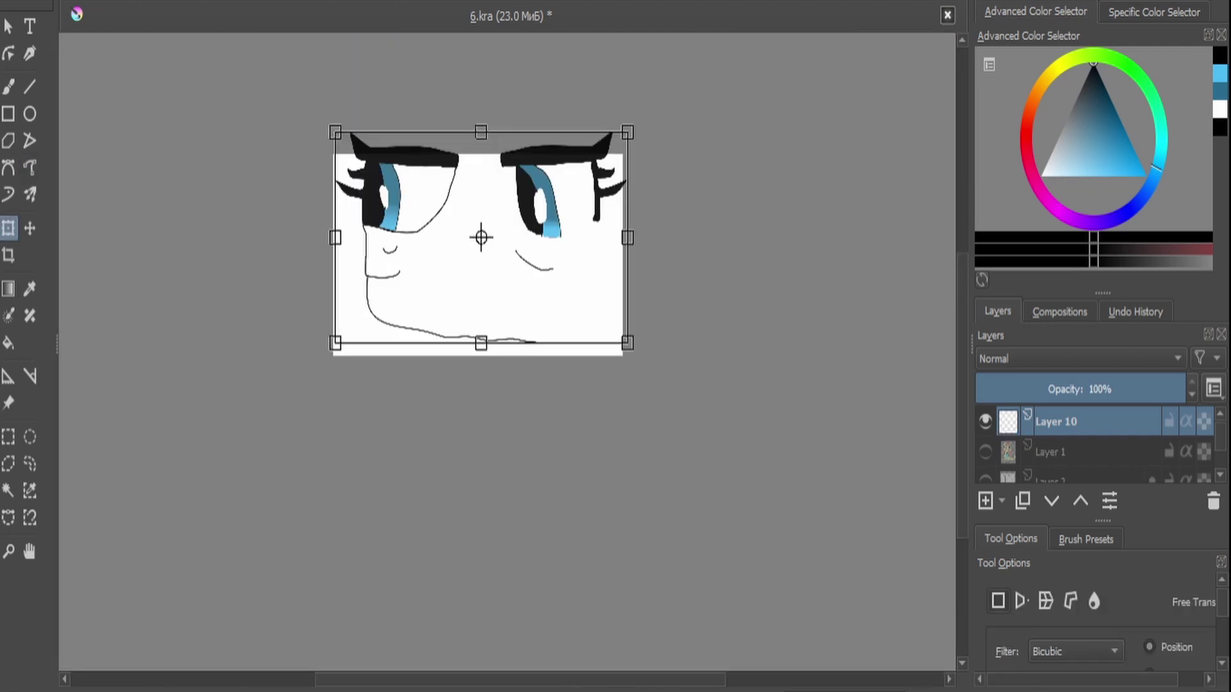
pyautogui.press('+')
pyautogui.press('+')
# Extend the jawline's rear end and curve it upward behind the cheek.
pyautogui.click(30, 168)
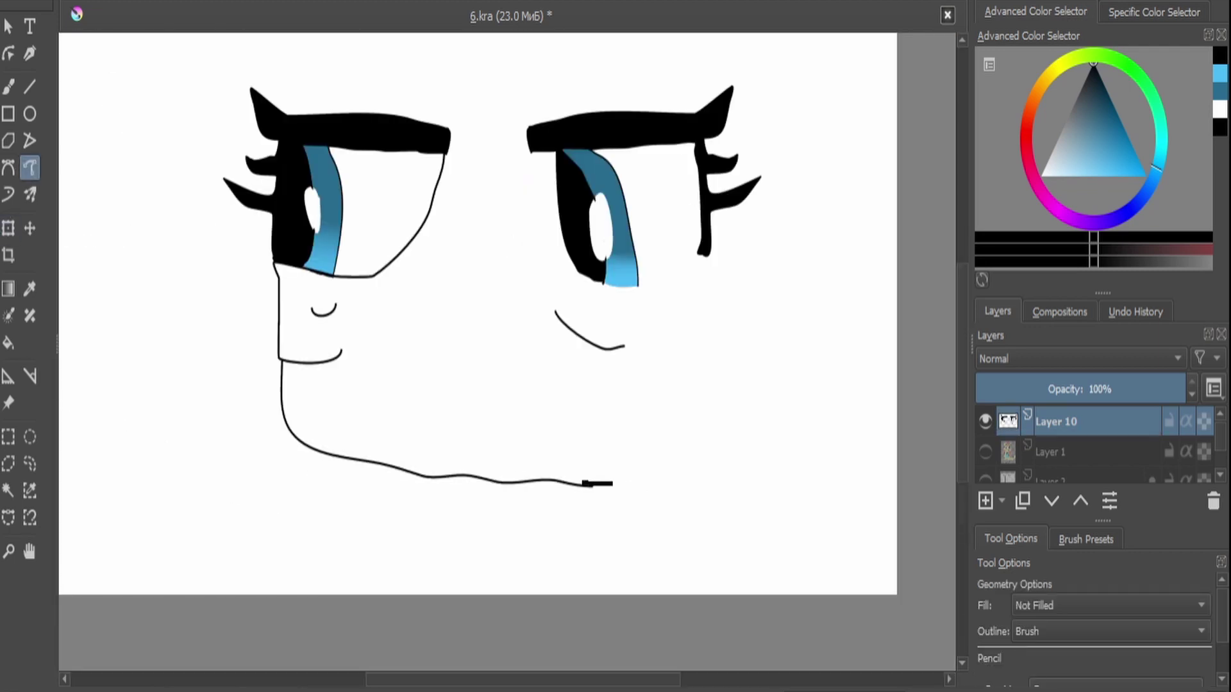
pyautogui.press('+')
pyautogui.press('+')
pyautogui.moveTo(581, 510)
pyautogui.mouseDown()
pyautogui.moveTo(737, 502)
pyautogui.moveTo(789, 426)
pyautogui.mouseUp()
# Move the whole face drawing toward the upper left of the canvas.
pyautogui.press('-')
pyautogui.hotkey('ctrl', 't')
pyautogui.moveTo(533, 154); pyautogui.dragTo(371, 80)
pyautogui.press('Return')
pyautogui.click(29, 168)
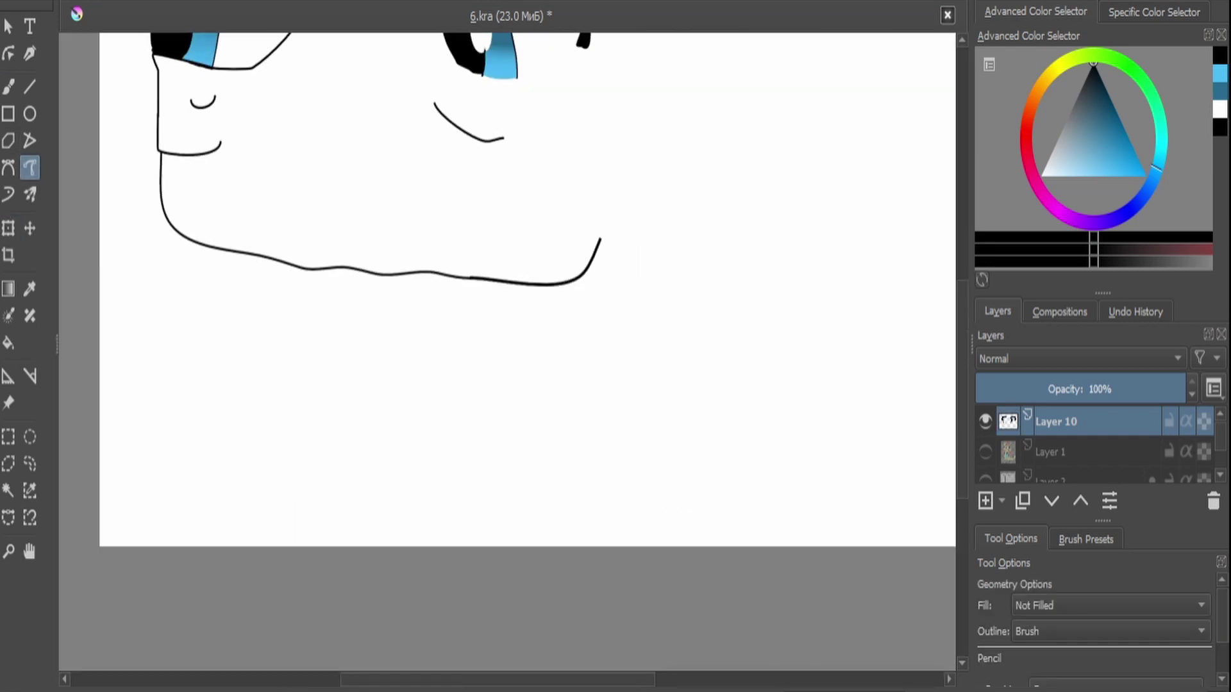
# Move the whole face drawing down and draw the forehead line curving up from the left eye's lashes.
pyautogui.press('-')
pyautogui.hotkey('ctrl', 't')
pyautogui.moveTo(518, 320); pyautogui.dragTo(530, 384)
pyautogui.press('Return')
pyautogui.click(29, 168)
pyautogui.press('+')
pyautogui.press('+')
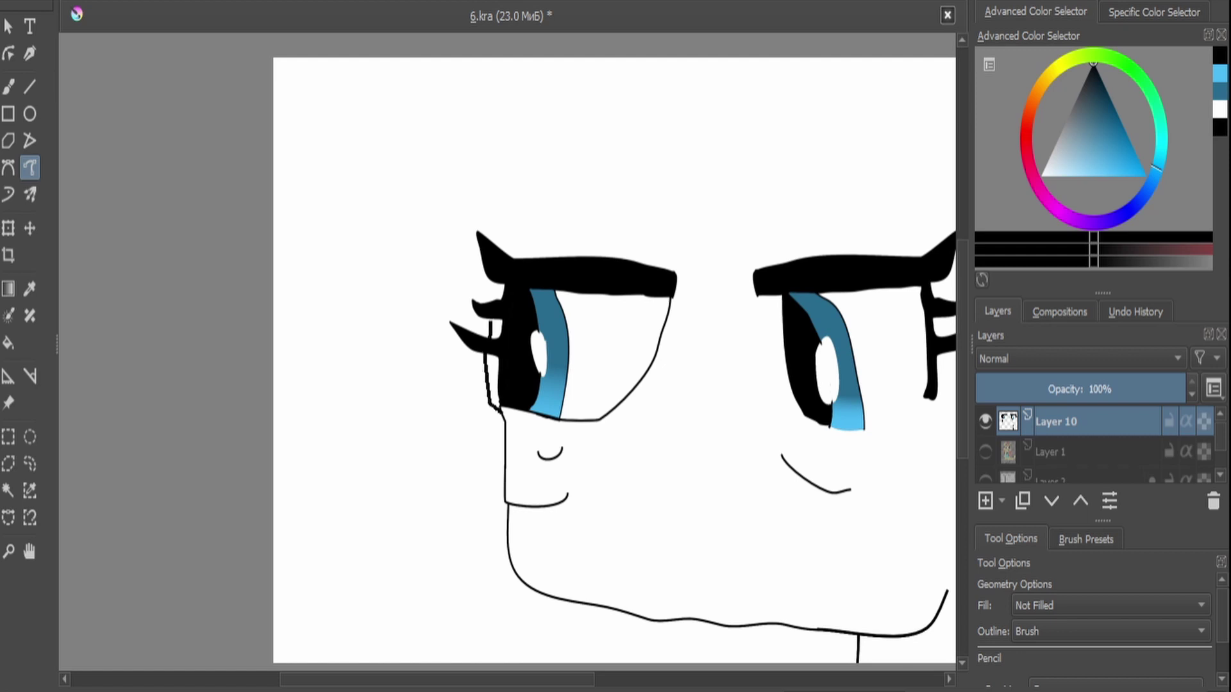
pyautogui.moveTo(559, 150); pyautogui.dragTo(661, 95)
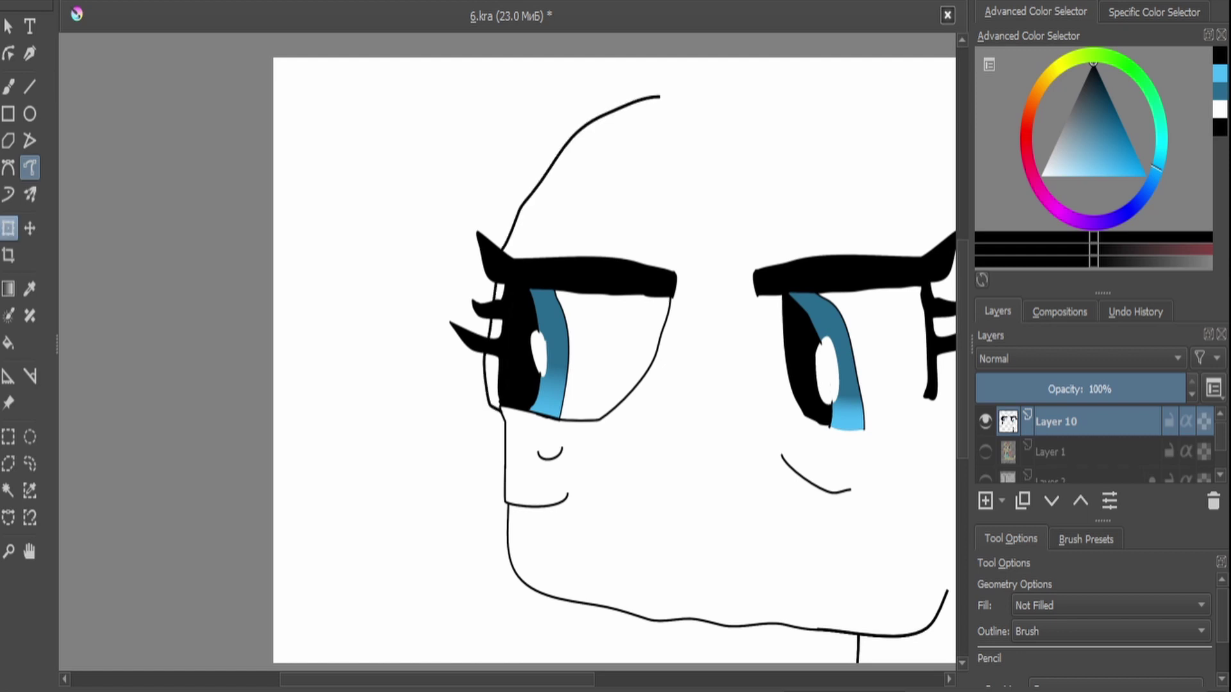
# Shift the drawing toward the canvas's lower left and draw the hair's upper edge and a pointed forelock between the brows.
pyautogui.hotkey('ctrl', 't')
pyautogui.moveTo(717, 417); pyautogui.dragTo(593, 515)
pyautogui.press('Return')
pyautogui.click(30, 168)
pyautogui.moveTo(455, 287)
pyautogui.mouseDown()
pyautogui.moveTo(701, 197)
pyautogui.moveTo(780, 195)
pyautogui.mouseUp()
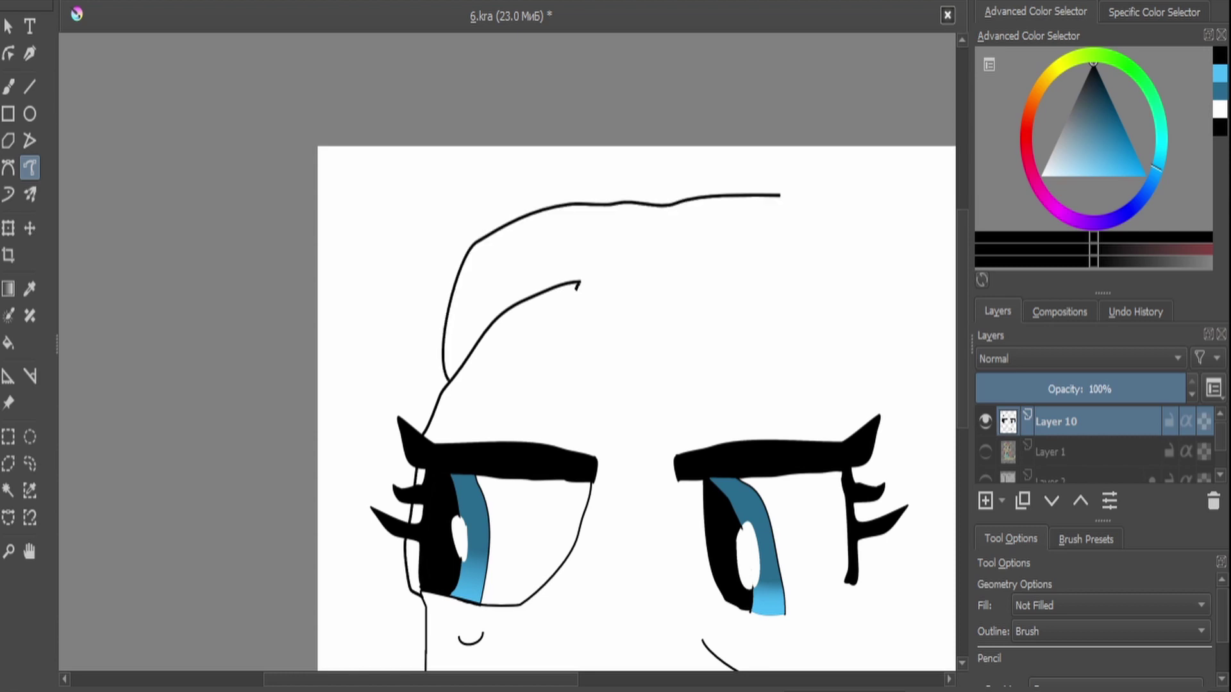
pyautogui.moveTo(660, 437); pyautogui.dragTo(638, 291)
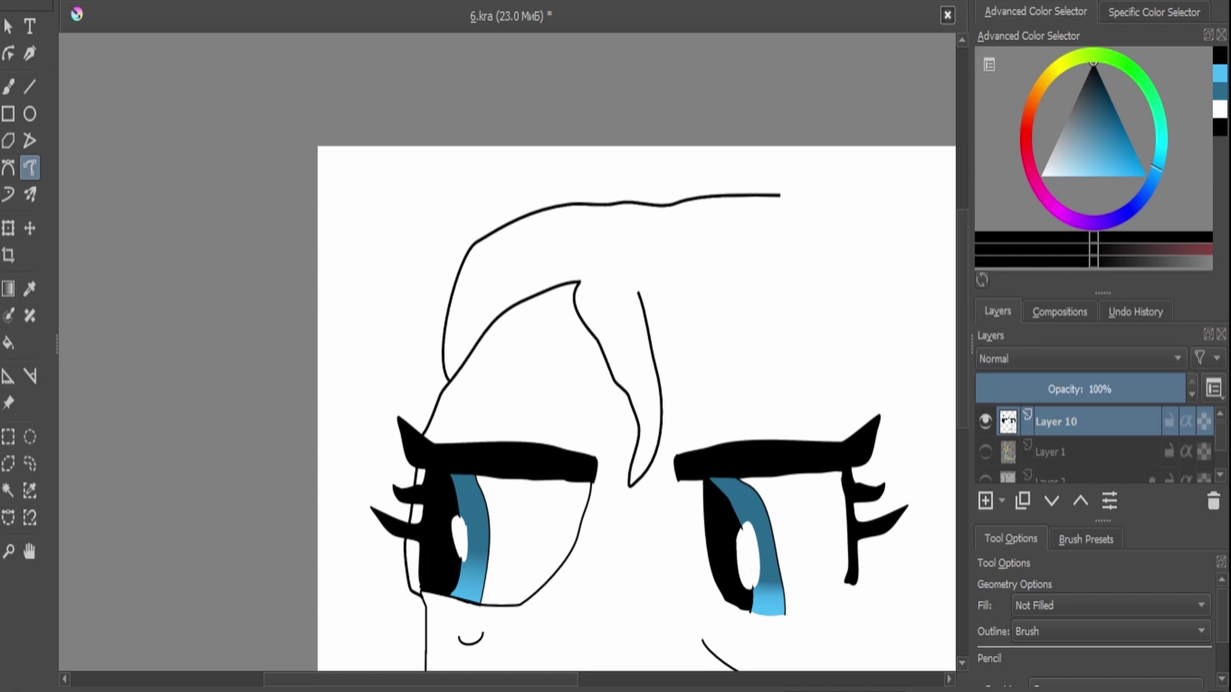
# Draw the fringe's lower edge from the forelock back above the right eye, ending in jagged tips.
pyautogui.moveTo(577, 385); pyautogui.dragTo(396, 344)
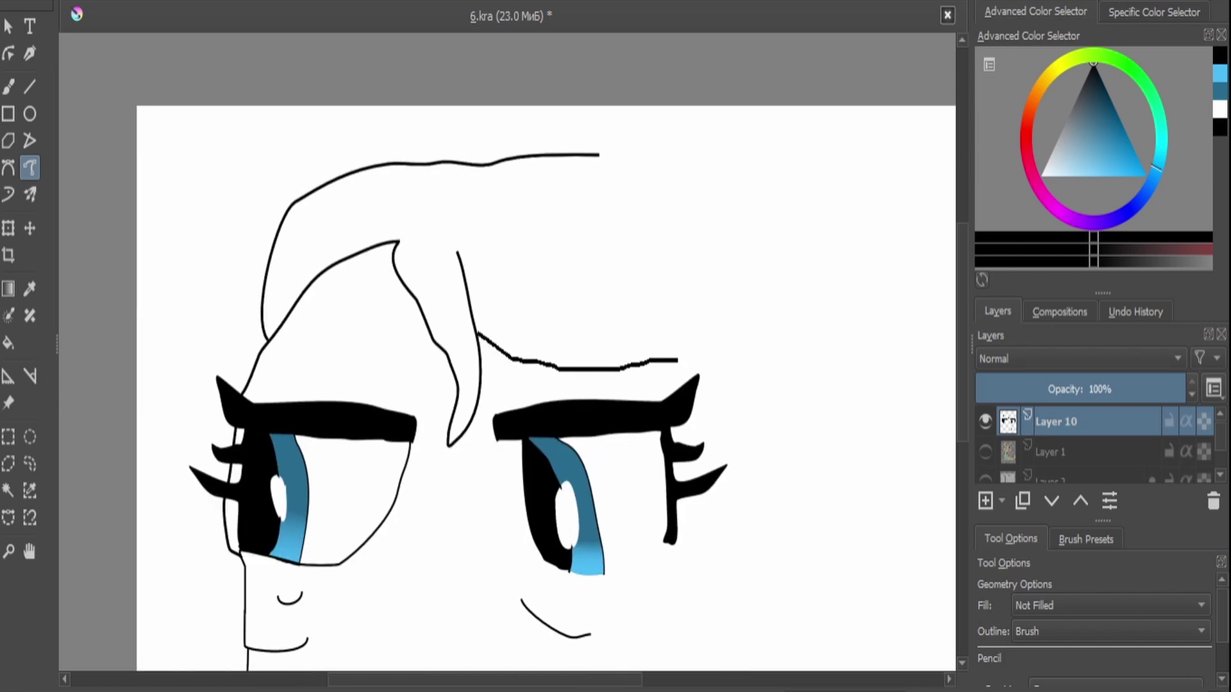
pyautogui.moveTo(678, 361); pyautogui.dragTo(887, 326)
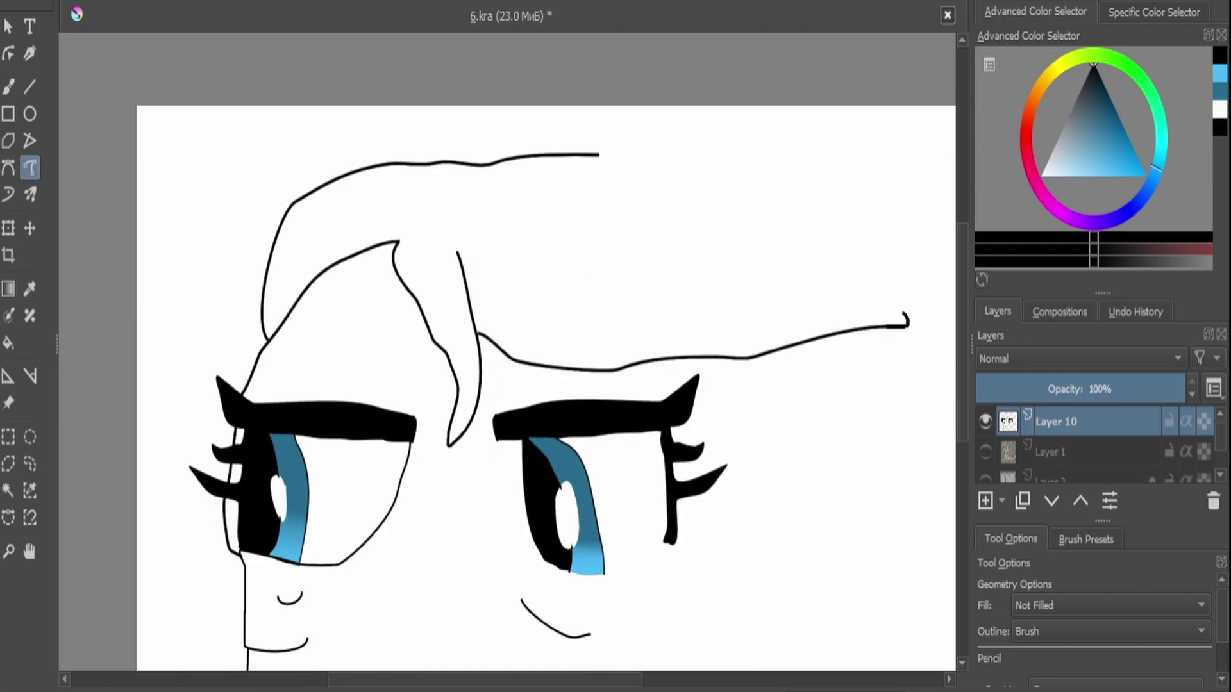
pyautogui.scroll(5, 512, 384)
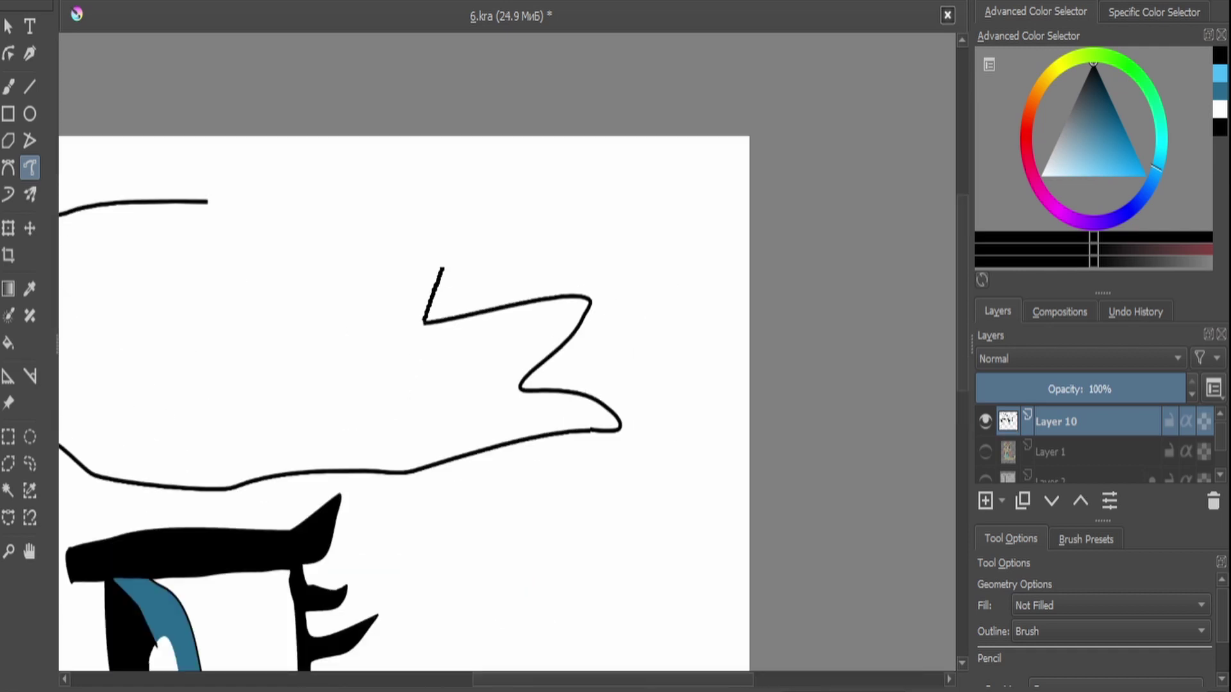
# Outline the large pointed right ear from the jagged hair tips, shifting the drawing down to make room for it.
pyautogui.moveTo(442, 268); pyautogui.dragTo(520, 136)
pyautogui.hotkey('ctrl', 't')
pyautogui.moveTo(384, 385); pyautogui.dragTo(351, 479)
pyautogui.press('Return')
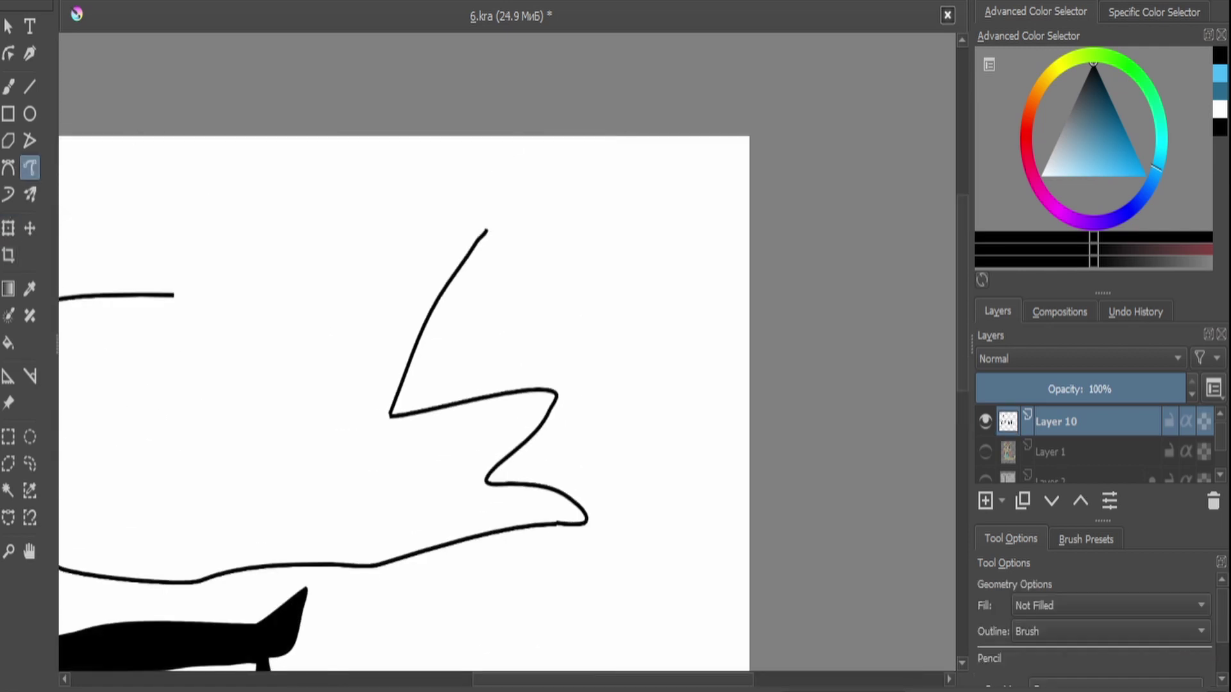
pyautogui.moveTo(526, 197)
pyautogui.mouseDown()
pyautogui.moveTo(608, 354)
pyautogui.moveTo(569, 577)
pyautogui.moveTo(538, 616)
pyautogui.mouseUp()
pyautogui.scroll(-5, 385, 449)
pyautogui.scroll(5, 257, 641)
# Draw a curved inner fold line inside the large right ear.
pyautogui.hotkey('ctrl', 't')
pyautogui.scroll(-3, 410, 321)
pyautogui.scroll(1, 410, 321)
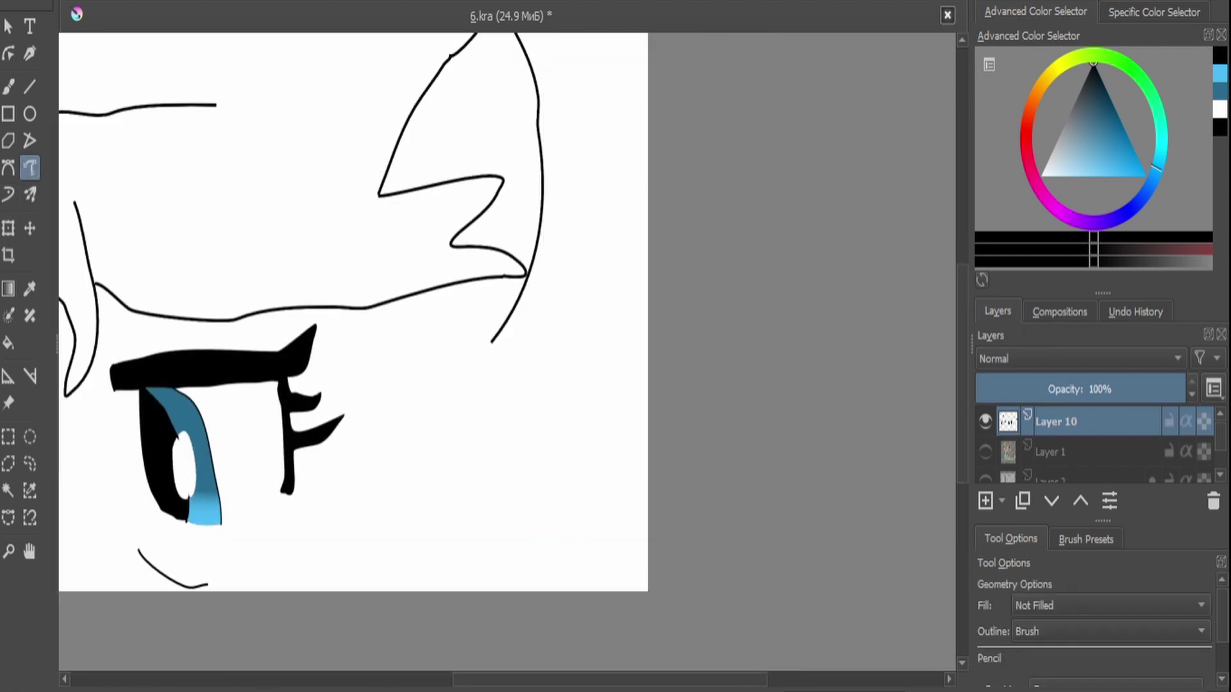
pyautogui.moveTo(517, 181); pyautogui.dragTo(498, 247)
pyautogui.scroll(-3, 353, 314)
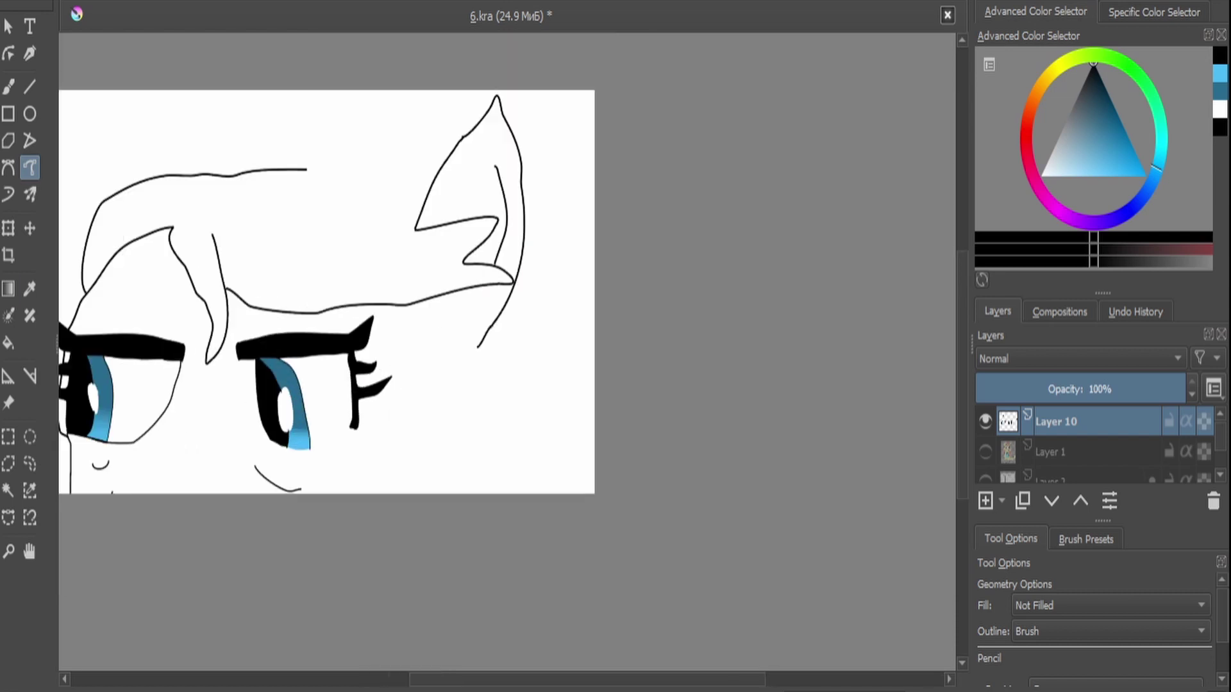
# Draw the back of the head below the right ear and continue it into a long, straight rear neck line.
pyautogui.hotkey('ctrl', 't')
pyautogui.scroll(2, 308, 308)
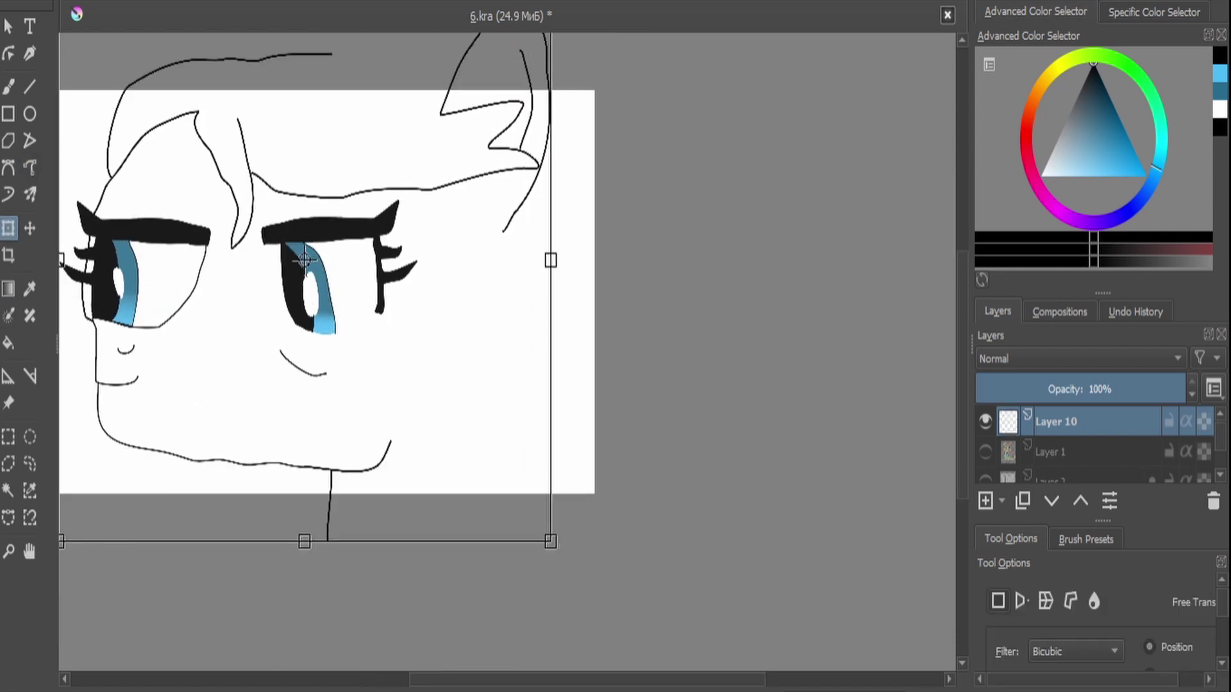
pyautogui.scroll(-3, 321, 289)
pyautogui.scroll(5, 321, 288)
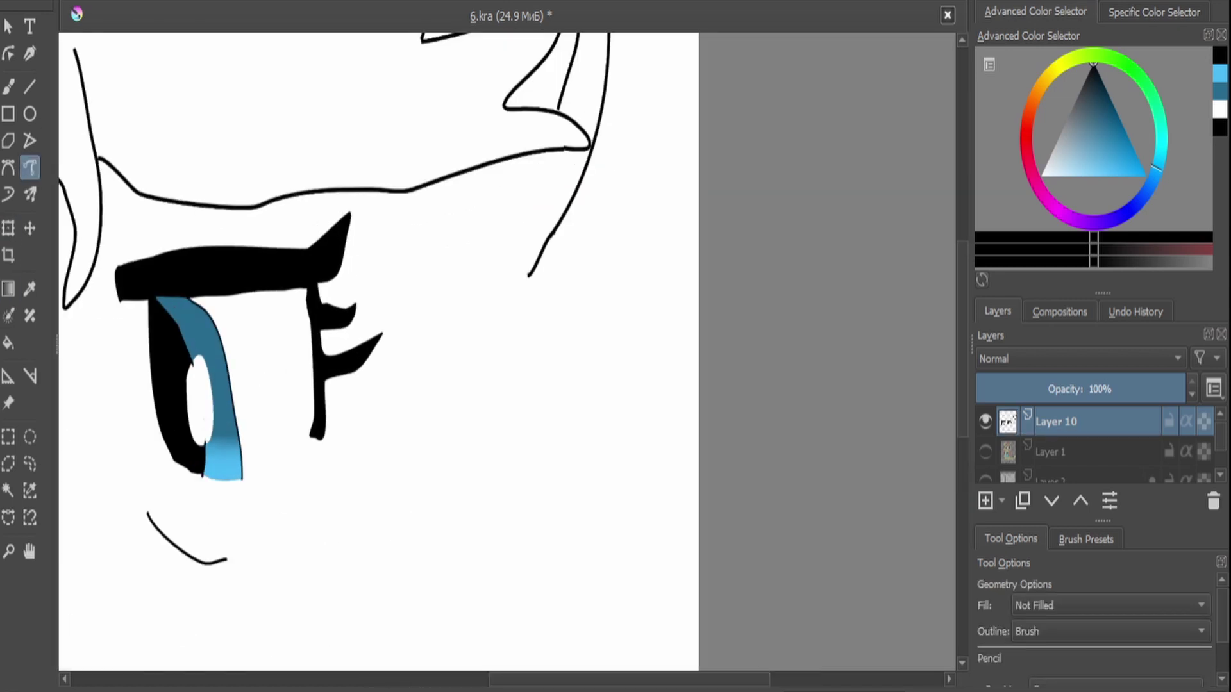
pyautogui.scroll(-1, 466, 396)
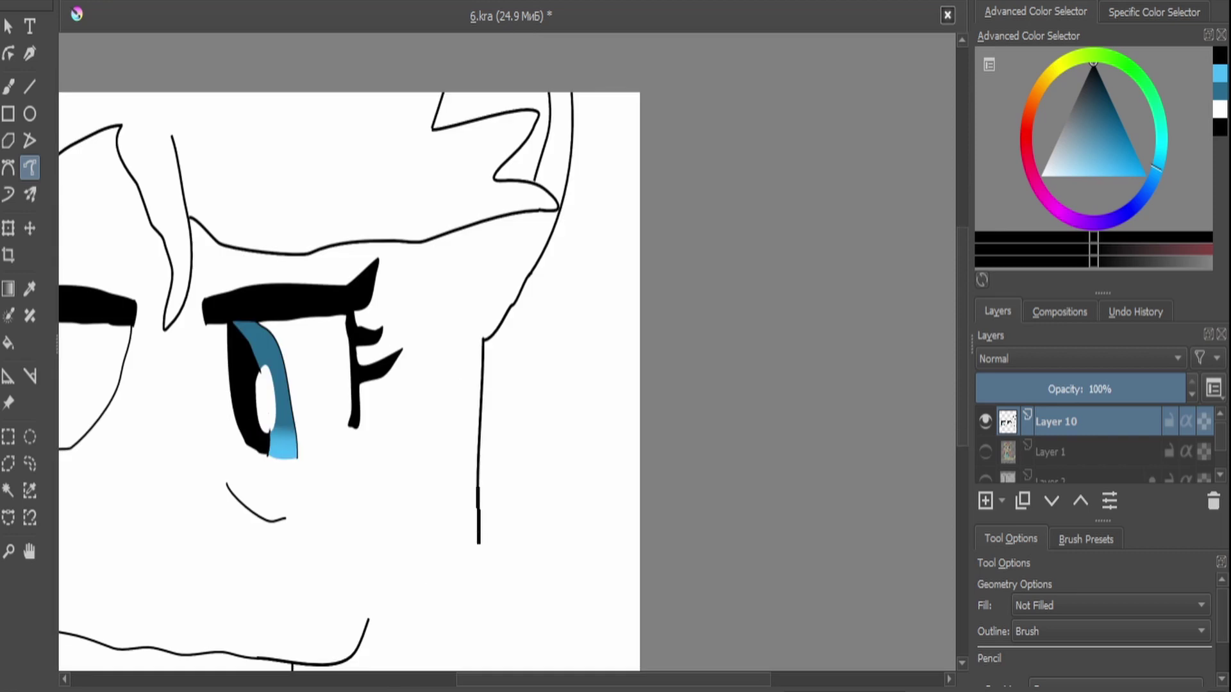
pyautogui.scroll(-3, 409, 461)
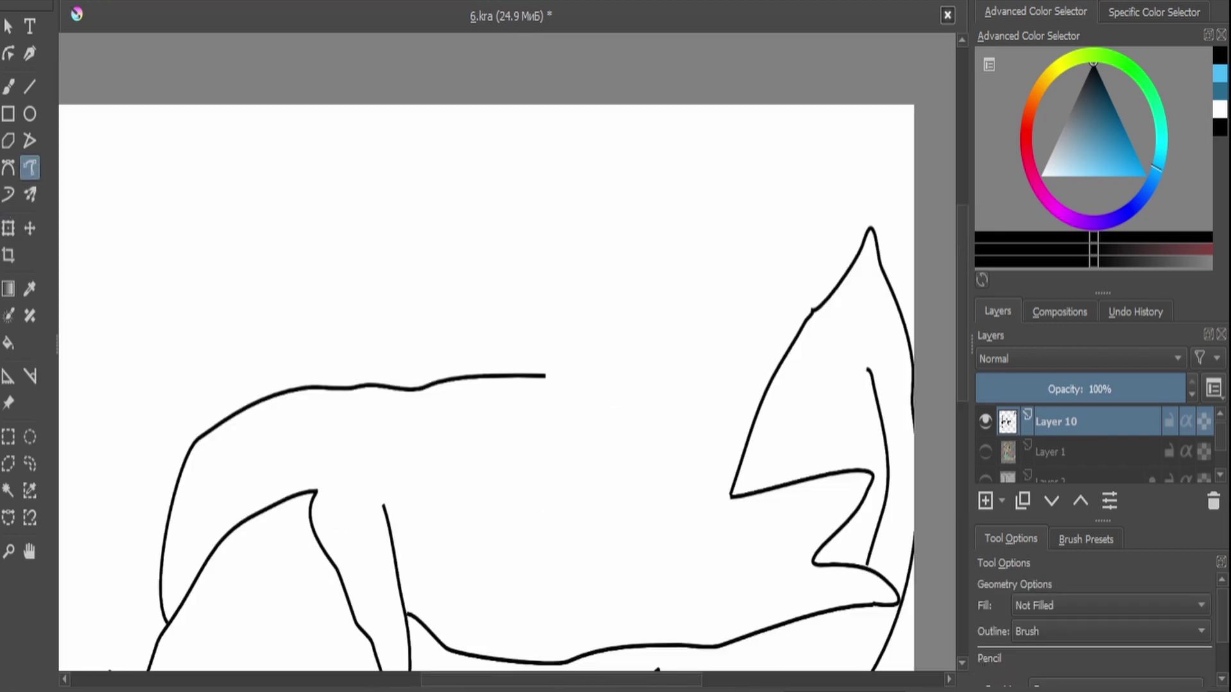
# Extend the hair's top edge to the large ear and draw a small pointed ear above the left part of the hair.
pyautogui.moveTo(545, 377); pyautogui.dragTo(752, 421)
pyautogui.moveTo(285, 391)
pyautogui.mouseDown()
pyautogui.moveTo(317, 282)
pyautogui.moveTo(359, 386)
pyautogui.mouseUp()
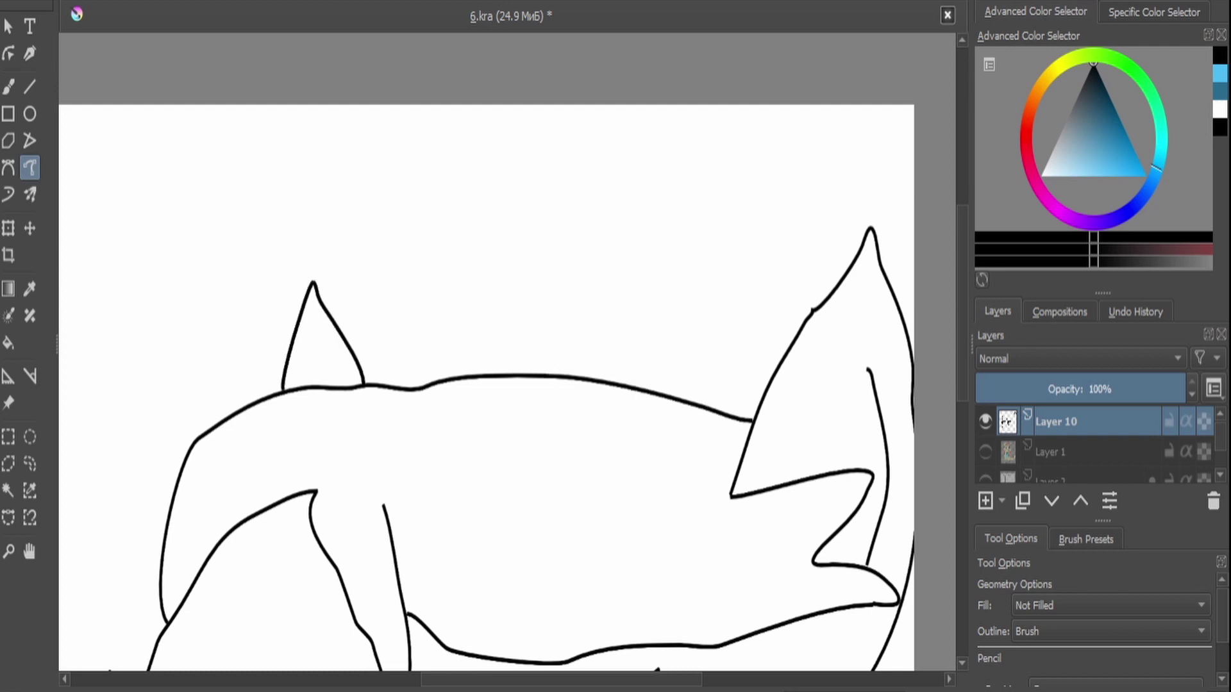
# Fill both ears with pale yellow and the hair with blue.
pyautogui.press('-')
pyautogui.hotkey('ctrl', 't')
pyautogui.press('-')
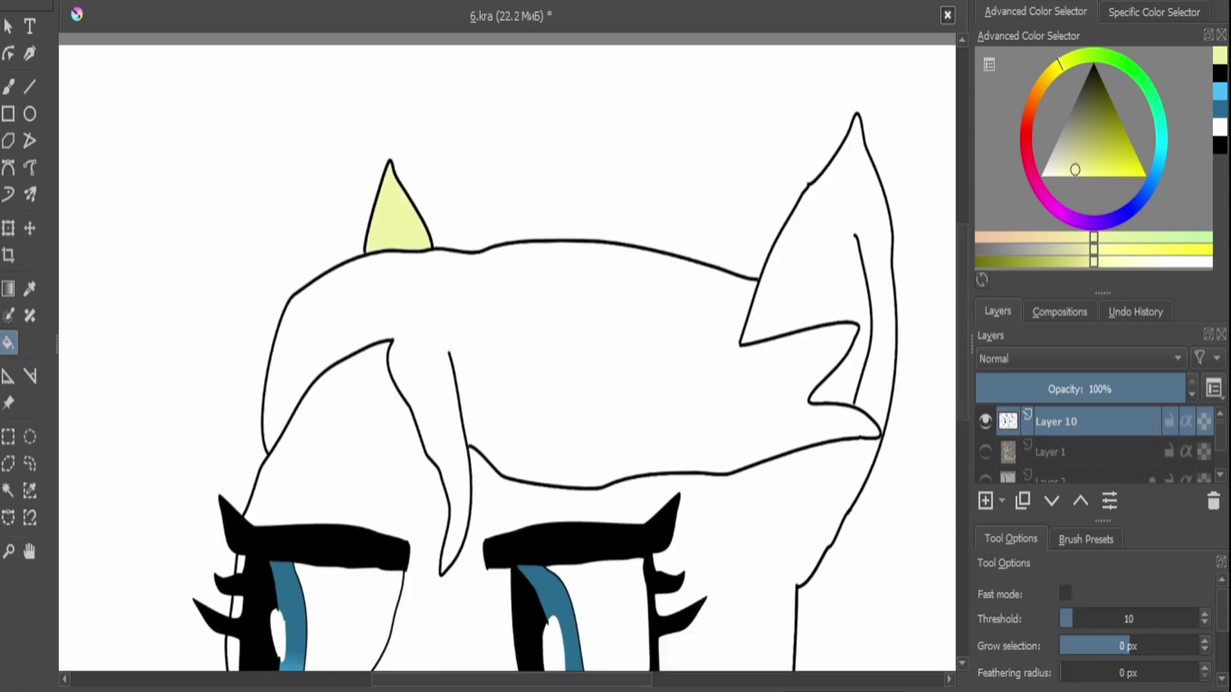
pyautogui.click(571, 269)
pyautogui.click(449, 307)
# Move the drawing up and outline a jagged mane strand hanging behind the neck.
pyautogui.hotkey('ctrl', 't')
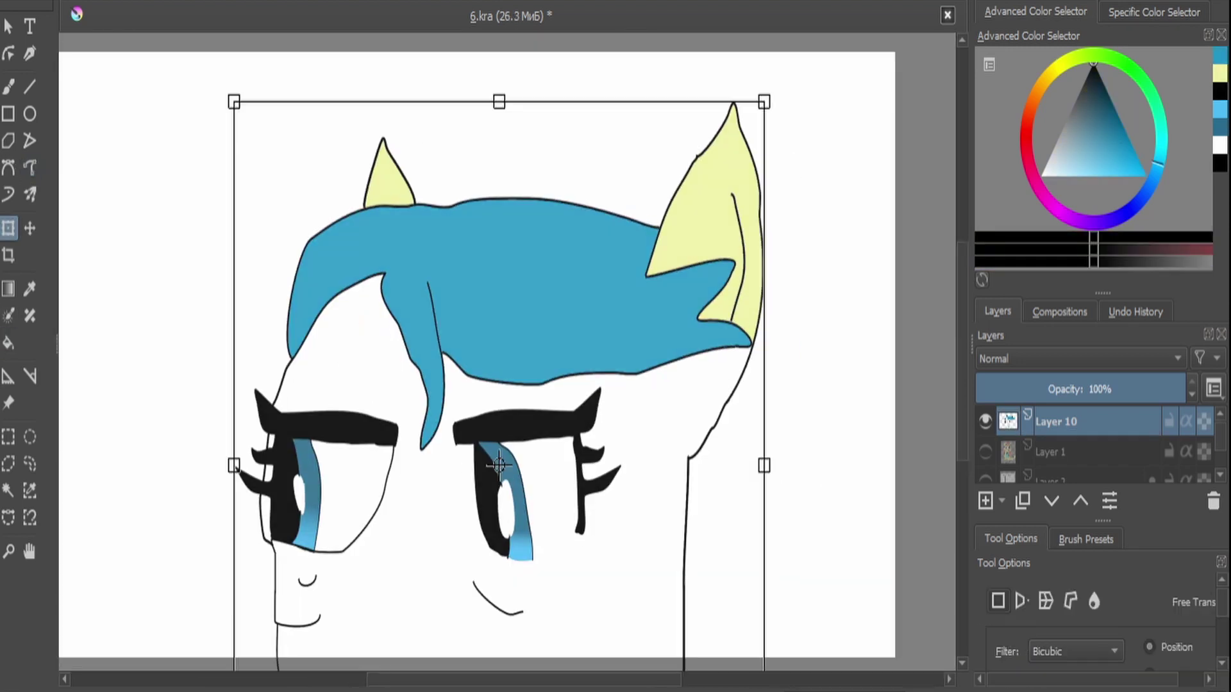
pyautogui.press('Return')
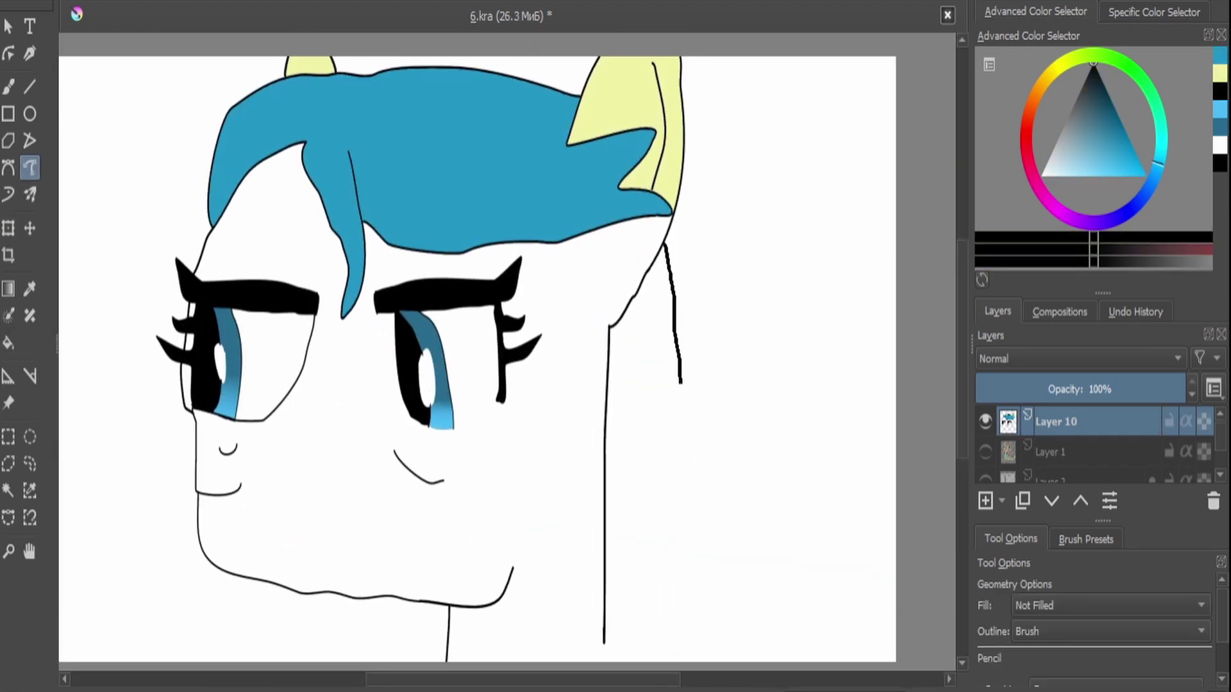
pyautogui.moveTo(646, 359); pyautogui.dragTo(606, 588)
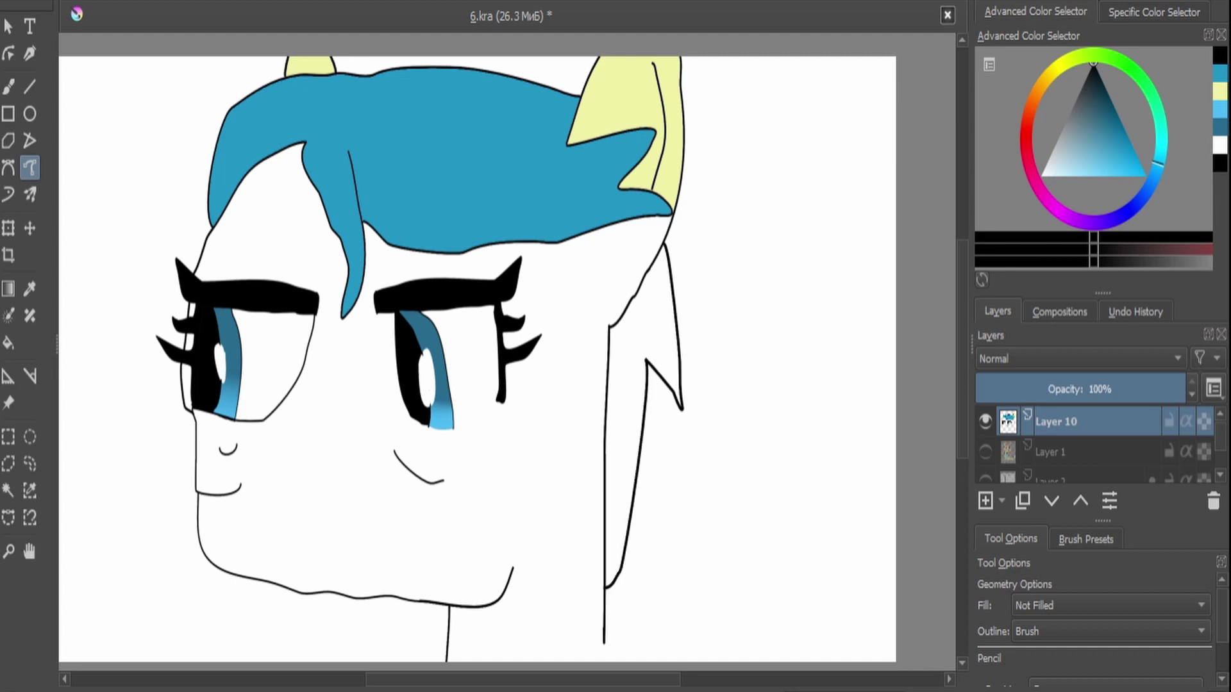
pyautogui.scroll(2, 477, 359)
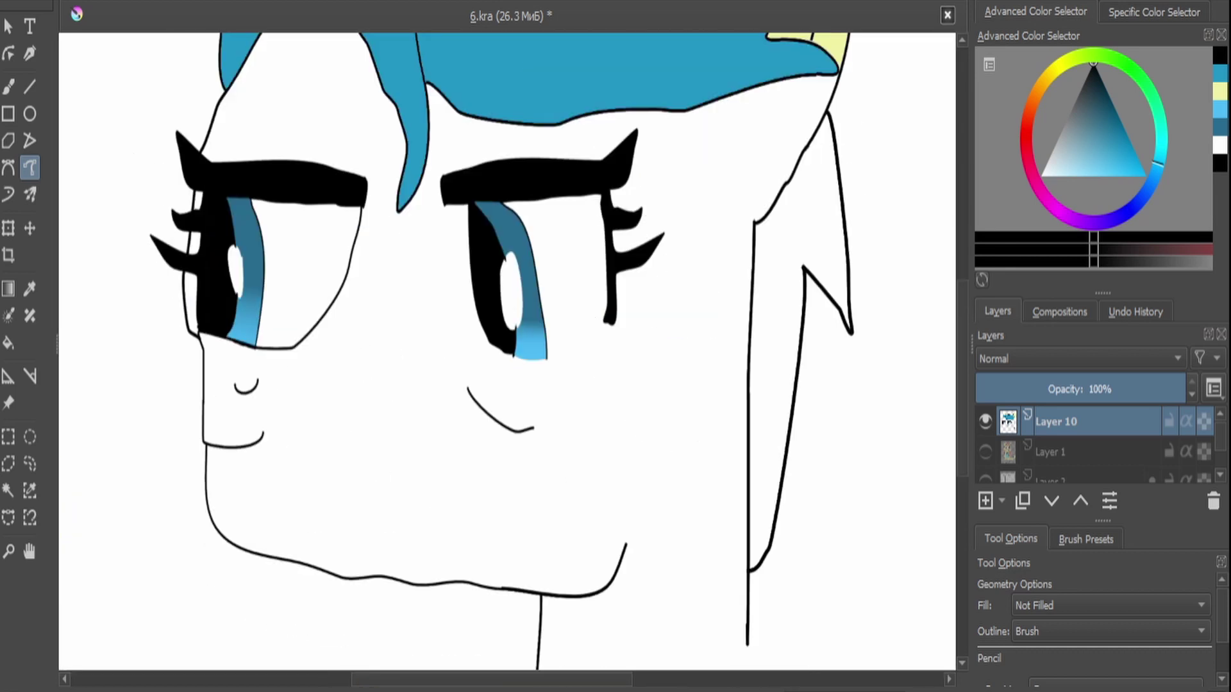
# Erase the old nostril, mouth and front jaw lines, and undo the last muzzle stroke.
pyautogui.press('b')
pyautogui.scroll(-2, 478, 359)
pyautogui.moveTo(401, 537)
pyautogui.mouseDown()
pyautogui.moveTo(277, 514)
pyautogui.moveTo(282, 430)
pyautogui.mouseUp()
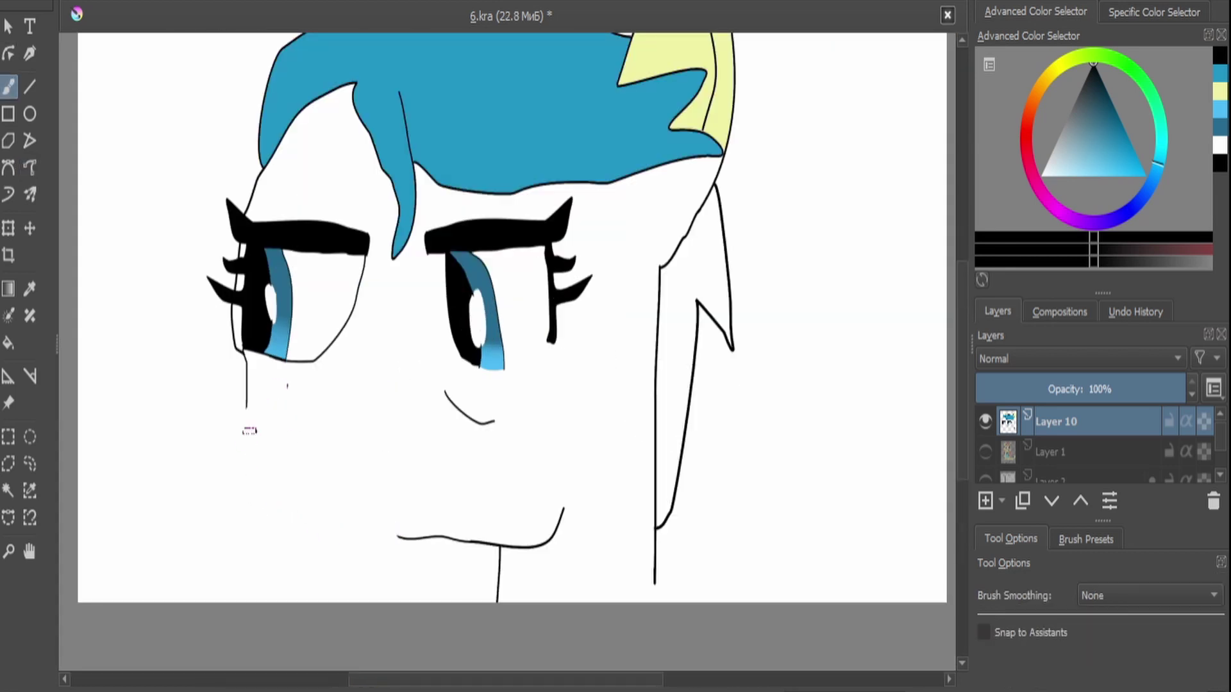
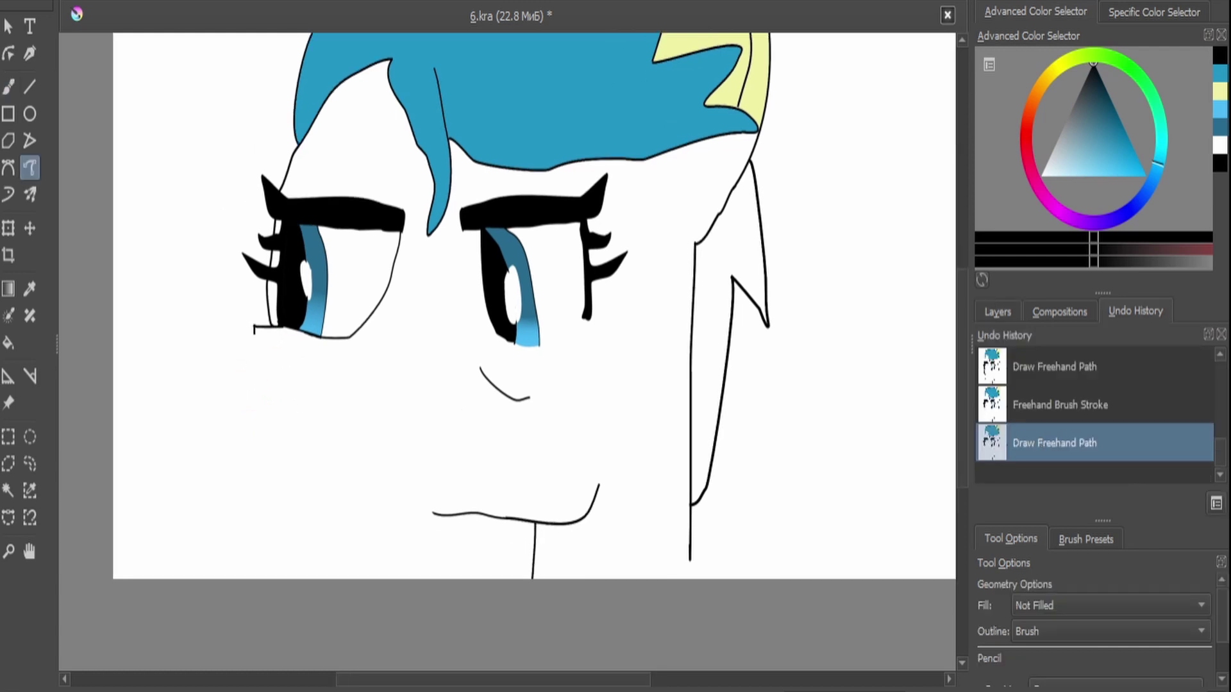
pyautogui.hotkey('ctrl', 'z')
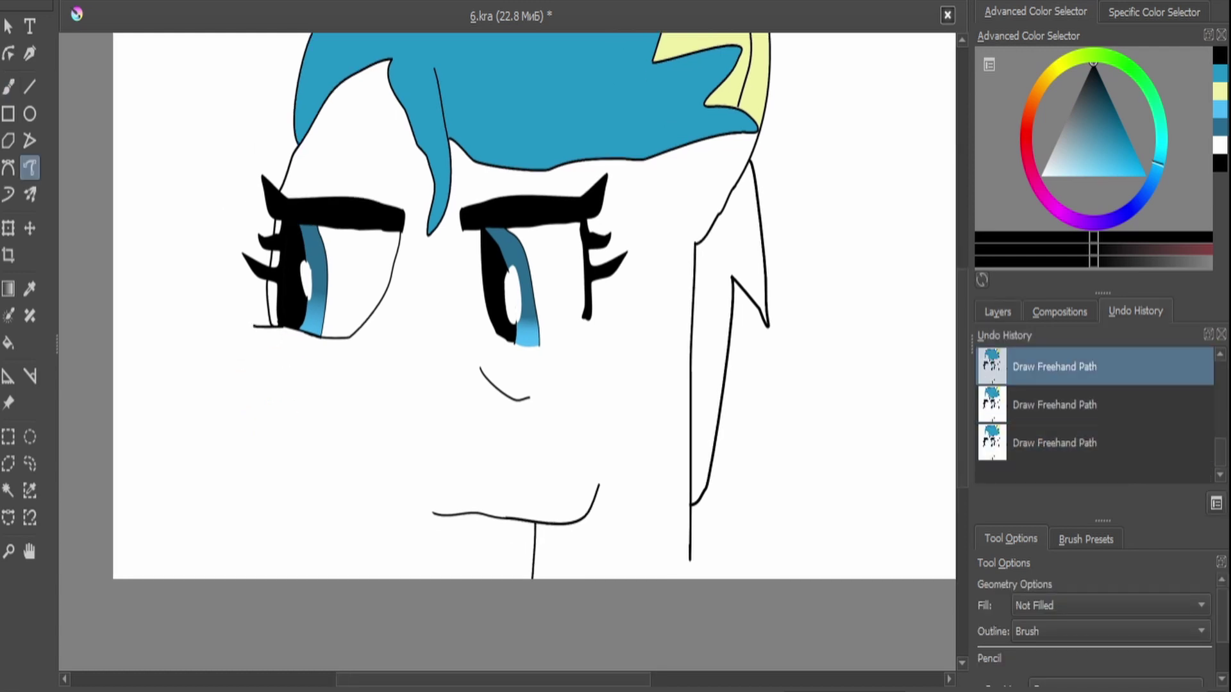
# Redraw the chin, short mouth and protruding muzzle front, and clean up the overlapping stroke at the nose tip.
pyautogui.moveTo(272, 458)
pyautogui.mouseDown()
pyautogui.moveTo(268, 424)
pyautogui.moveTo(290, 418)
pyautogui.moveTo(250, 381)
pyautogui.mouseUp()
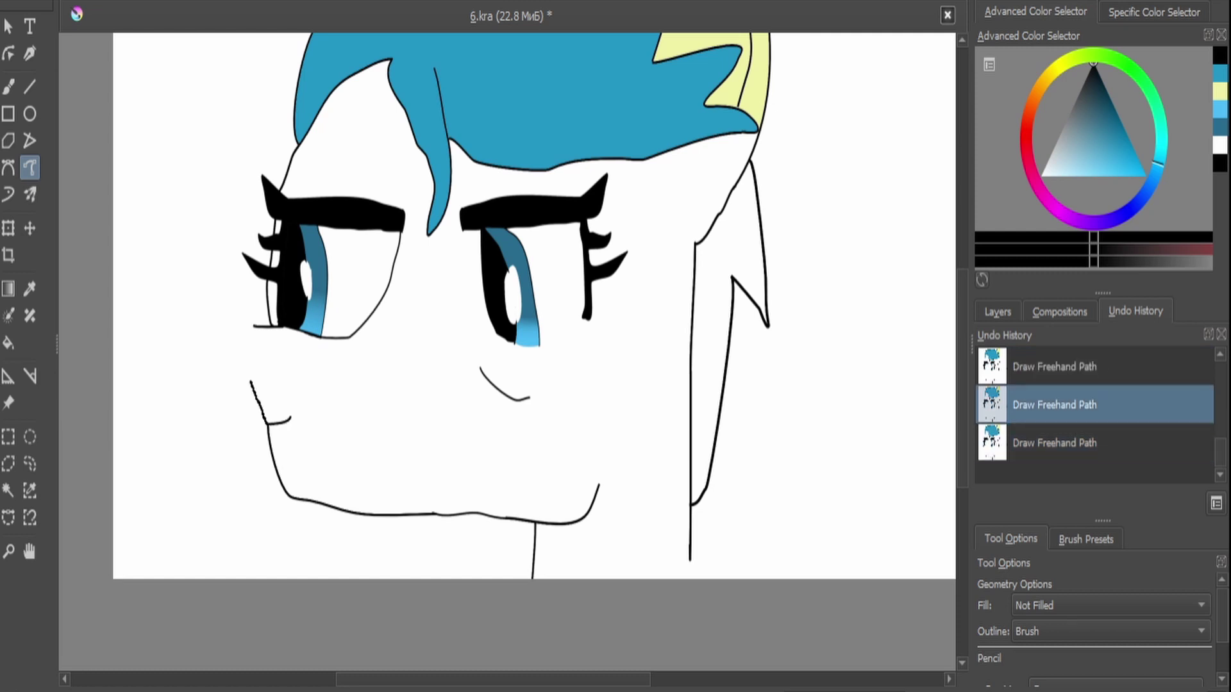
pyautogui.scroll(-1, 281, 345)
pyautogui.scroll(6, 281, 346)
pyautogui.press('b')
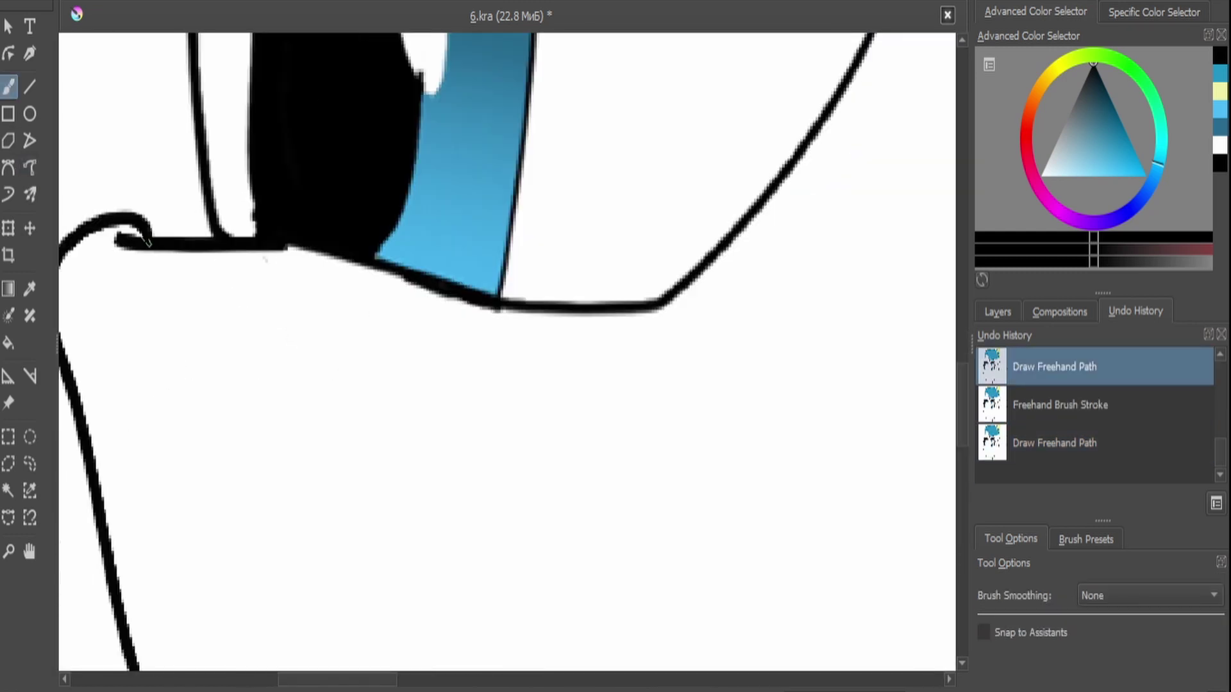
pyautogui.moveTo(116, 215)
pyautogui.mouseDown()
pyautogui.moveTo(146, 231)
pyautogui.moveTo(80, 237)
pyautogui.moveTo(163, 228)
pyautogui.mouseUp()
# Draw a small curved nostril on the reshaped muzzle.
pyautogui.click(29, 168)
pyautogui.scroll(-4, 506, 307)
pyautogui.moveTo(230, 283); pyautogui.dragTo(195, 305)
pyautogui.scroll(-4, 506, 308)
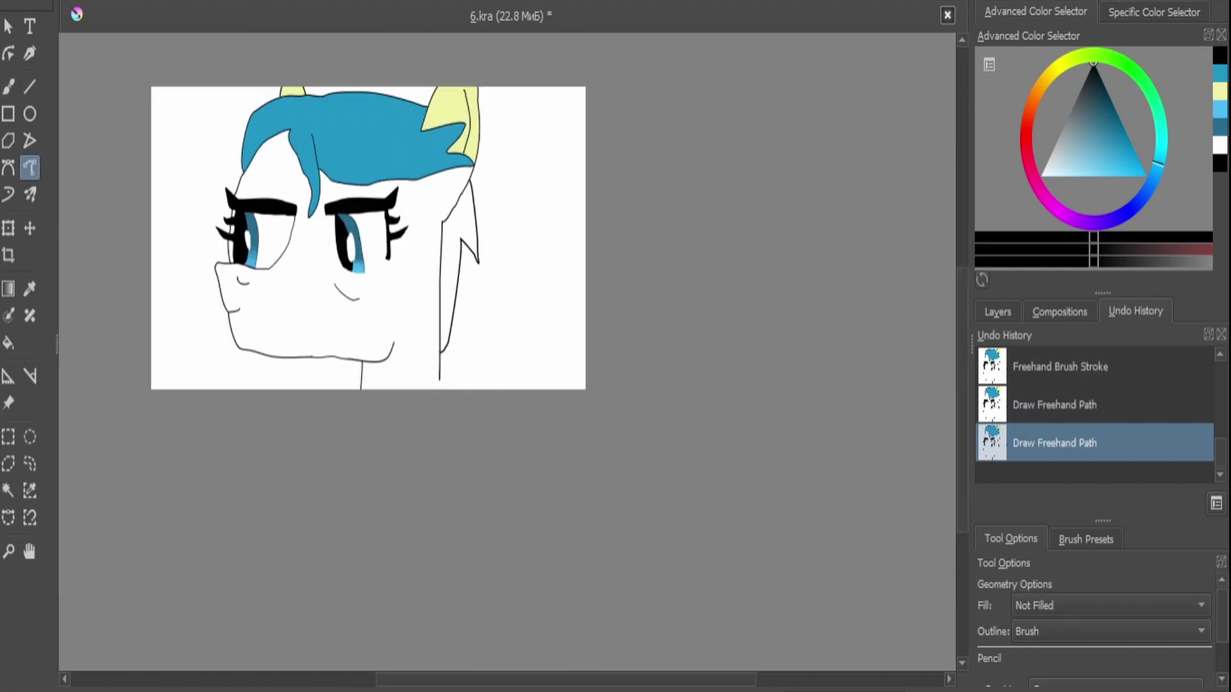
# Fill the mane strand behind the neck with the hair's blue and sample the ear's pale yellow.
pyautogui.press('f')
pyautogui.click(458, 275)
pyautogui.scroll(2, 459, 276)
pyautogui.scroll(-2, 458, 276)
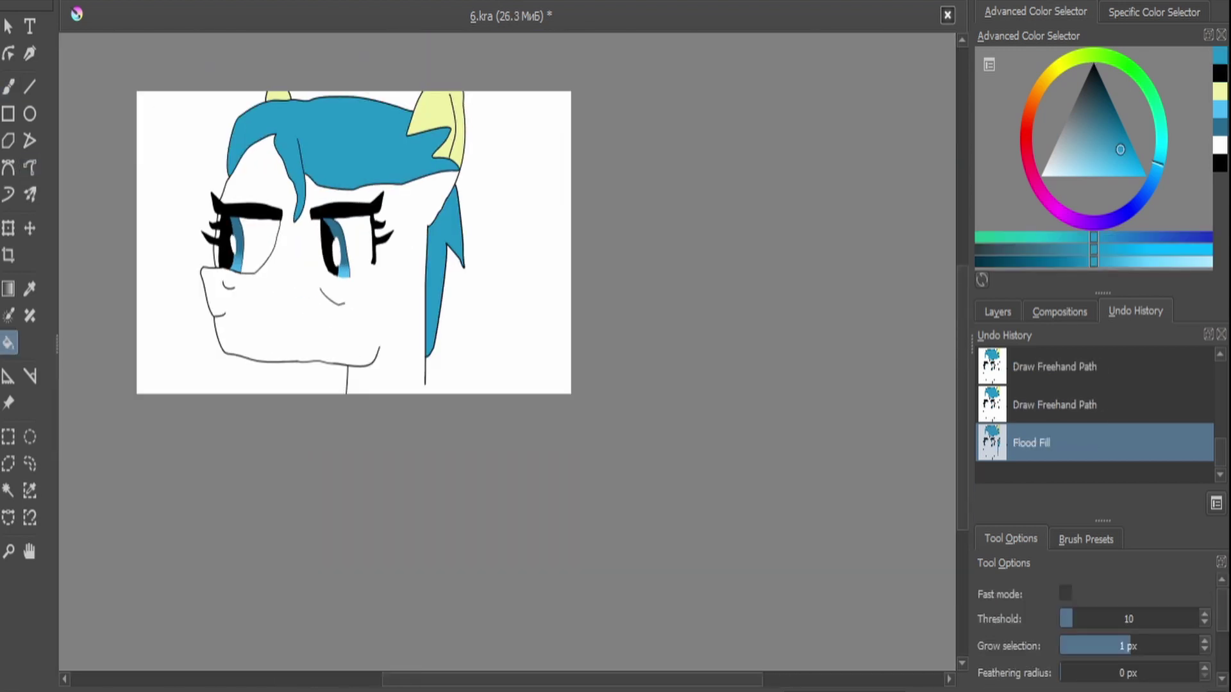
pyautogui.keyDown('ctrl'); pyautogui.click(449, 122); pyautogui.keyUp('ctrl')
# Move the drawing up and extend both neck lines down to the canvas's lower edge.
pyautogui.hotkey('ctrl', 't')
pyautogui.moveTo(359, 288); pyautogui.dragTo(361, 239)
pyautogui.click(30, 168)
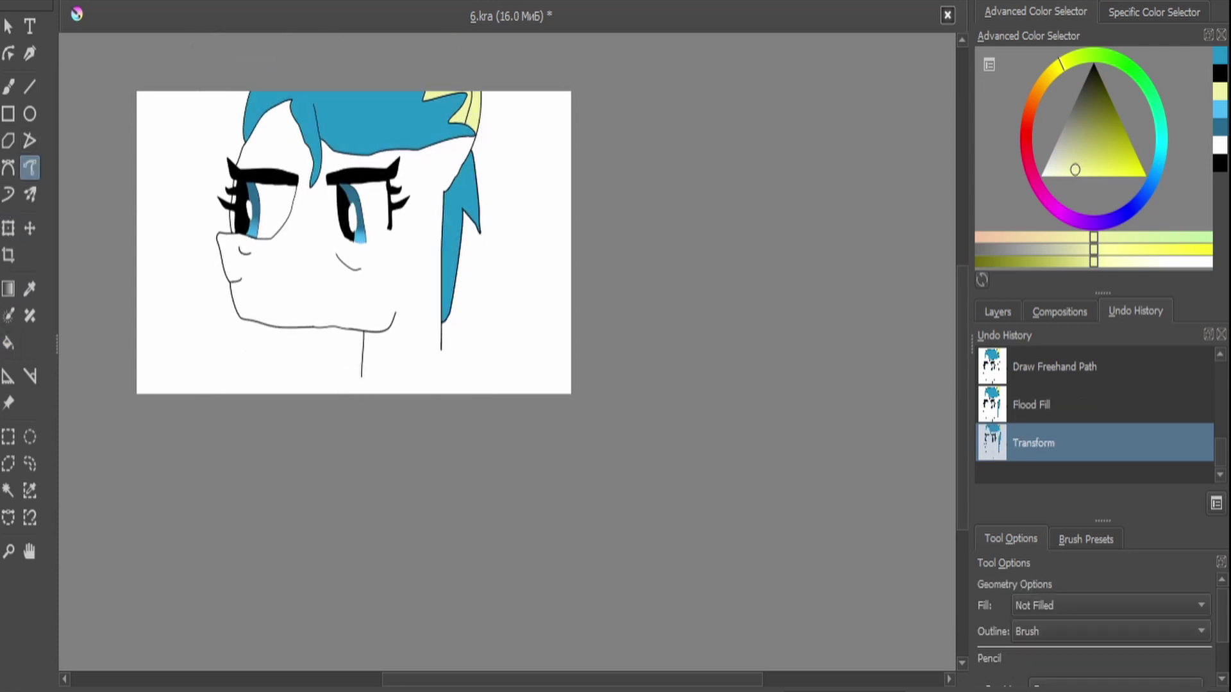
pyautogui.scroll(3, 448, 359)
pyautogui.moveTo(400, 275); pyautogui.dragTo(400, 294)
pyautogui.hotkey('ctrl', 't')
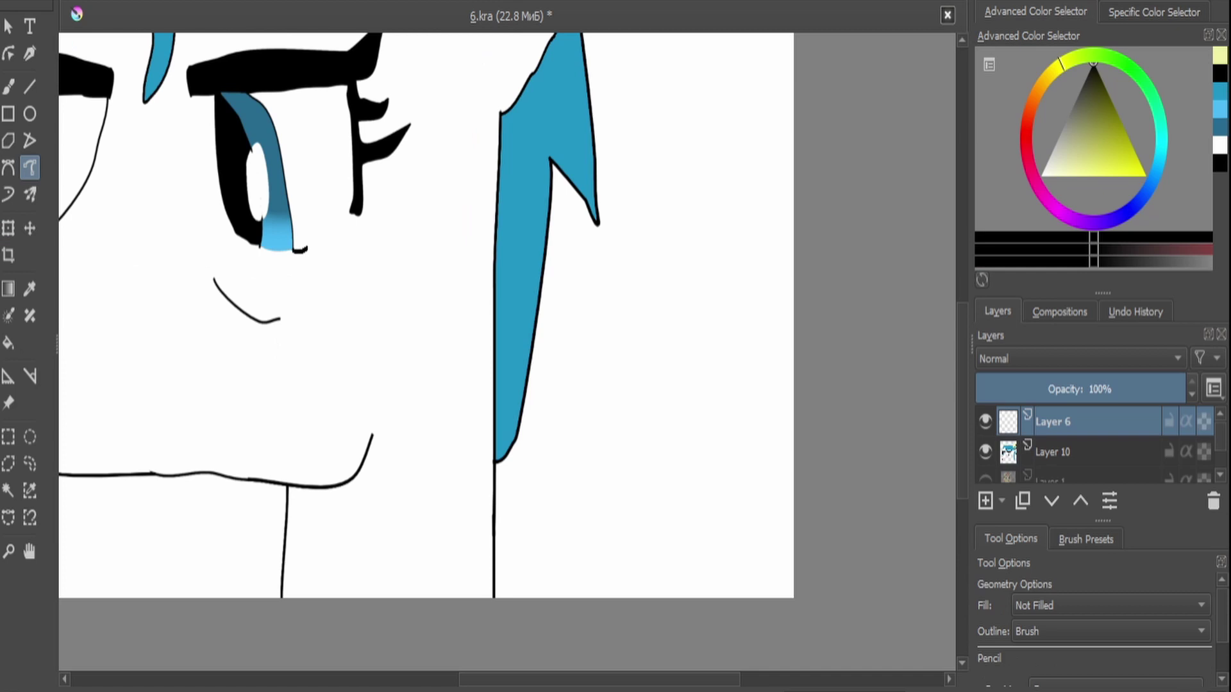
# Fill the face and neck with pale yellow, keep the eyes white, and merge the new layer into the drawing layer.
pyautogui.press('f')
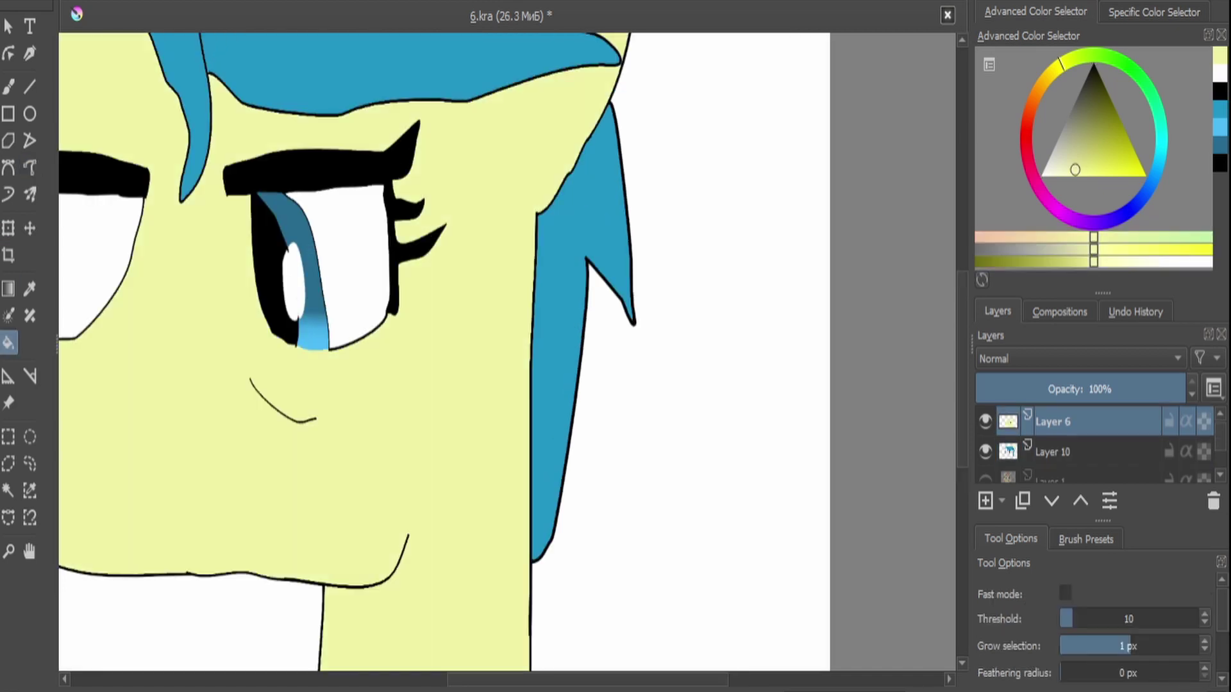
pyautogui.press('-')
pyautogui.press('m')
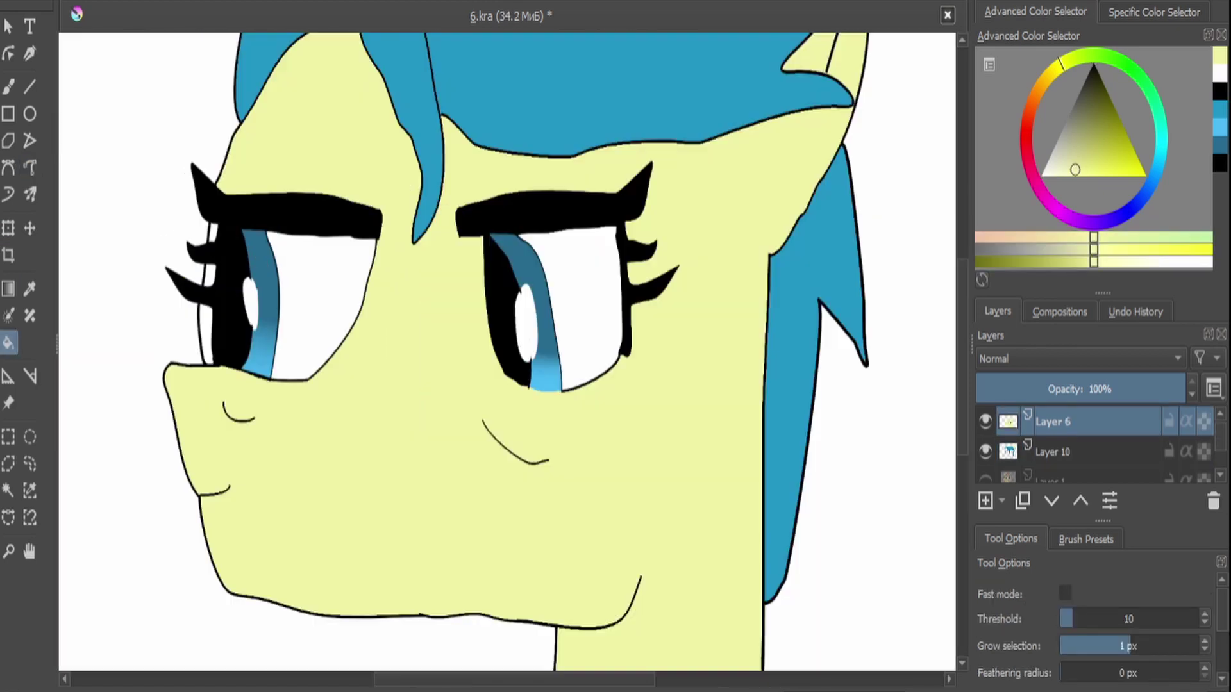
pyautogui.press('+')
pyautogui.press('+')
pyautogui.press('-')
pyautogui.hotkey('ctrl', 'e')
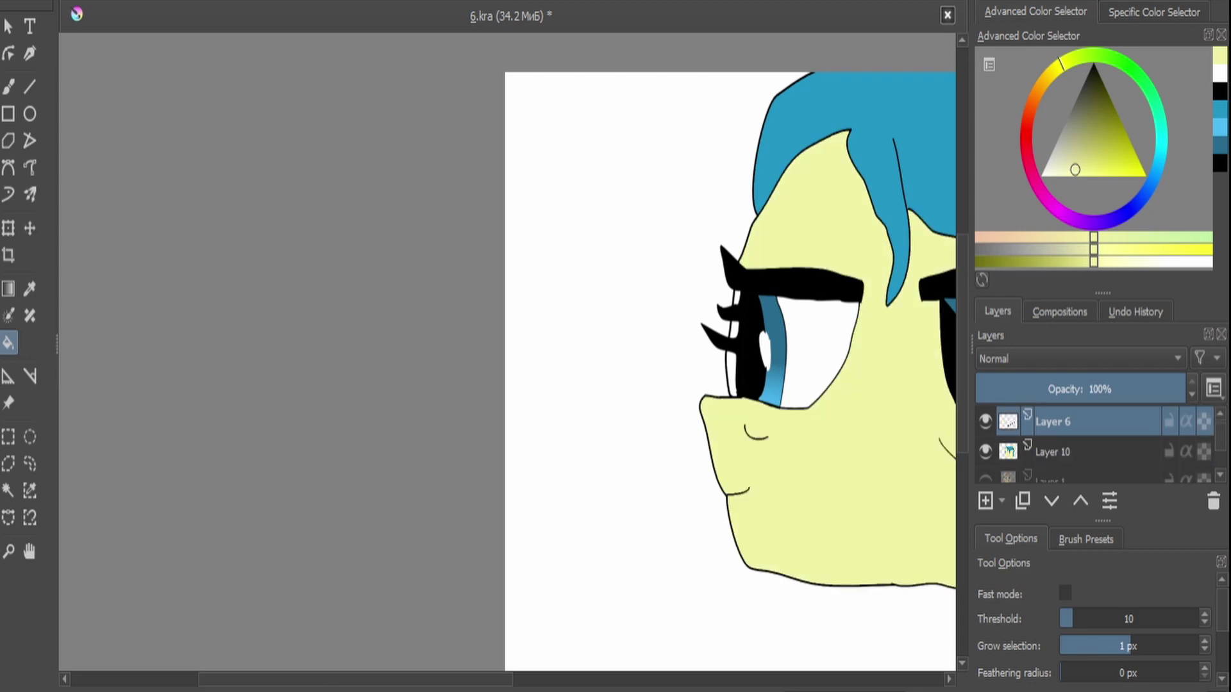
# Fill the small gaps between the left eye's lashes with the pale yellow skin colour.
pyautogui.press('-')
pyautogui.press('+')
pyautogui.press('+')
pyautogui.press('+')
pyautogui.click(681, 314)
pyautogui.click(685, 221)
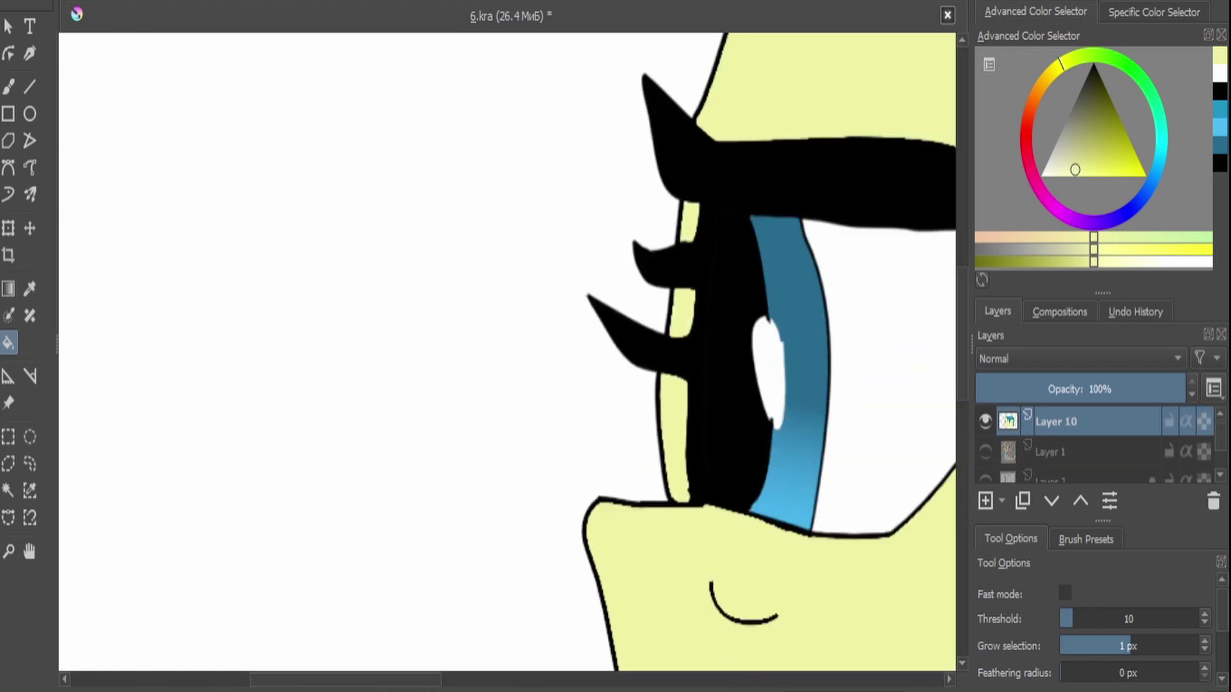
# Select the yellow face and neck area with the contiguous selection tool, leaving out the eyes and hair.
pyautogui.press('-')
pyautogui.press('-')
pyautogui.press('-')
pyautogui.press('-')
pyautogui.press('+')
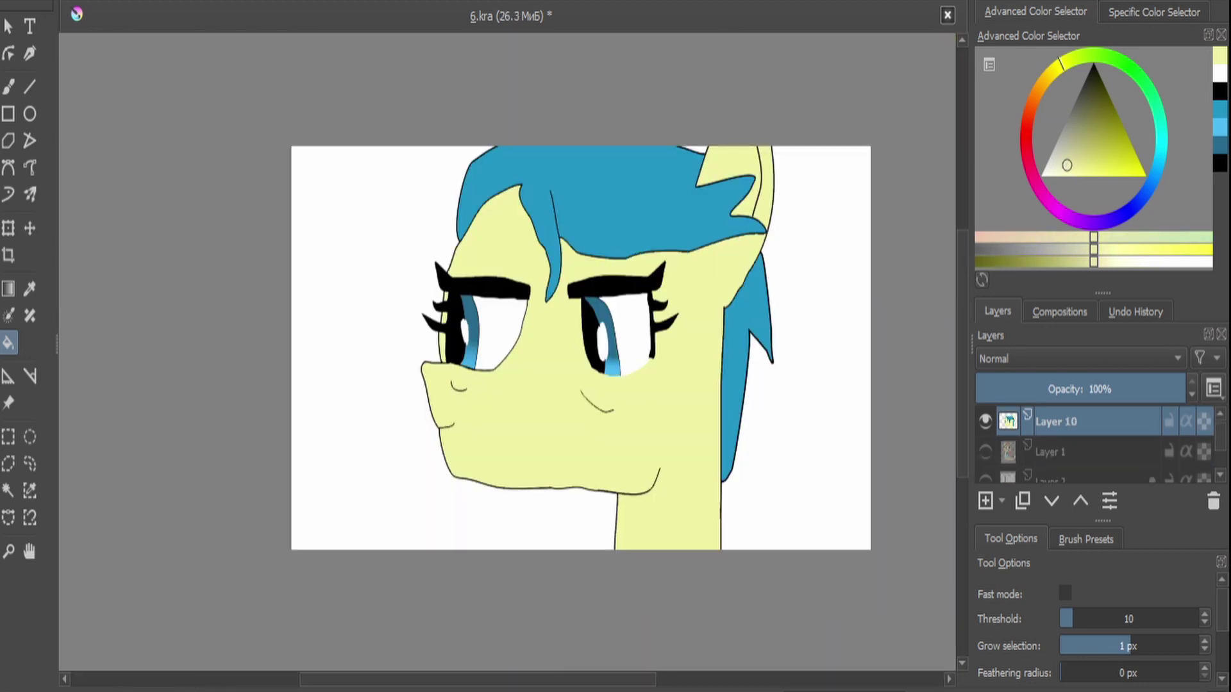
pyautogui.press('+')
pyautogui.press('+')
pyautogui.click(8, 490)
pyautogui.click(449, 448)
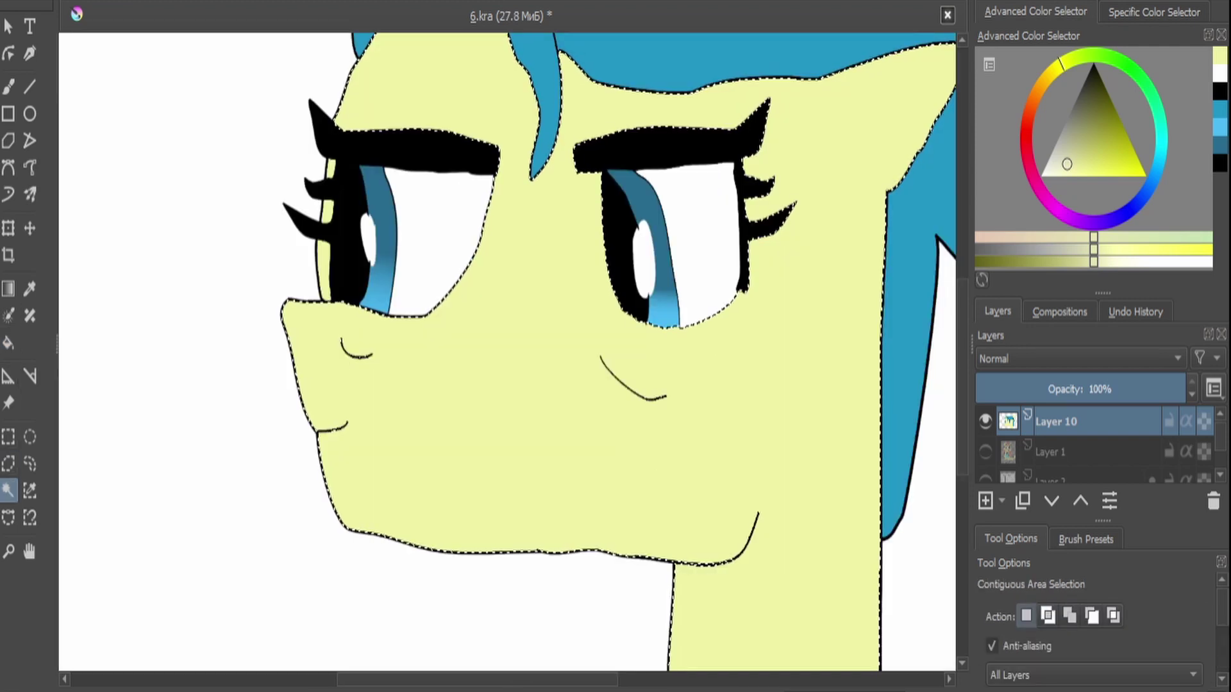
# Pick a slightly duller pale yellow and fill the selected face, neck and gaps between the left eye's lashes.
pyautogui.press('b')
pyautogui.press('-')
pyautogui.press('-')
pyautogui.press('-')
pyautogui.press('l')
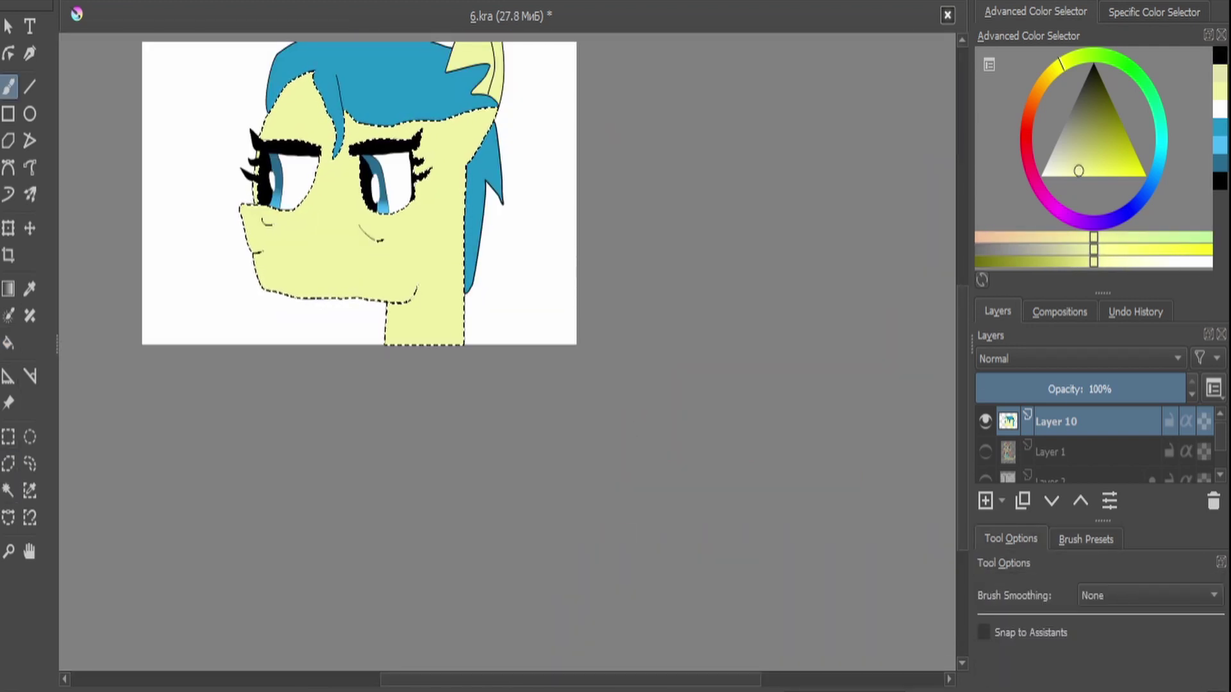
pyautogui.press('f')
pyautogui.press('+')
pyautogui.press('+')
pyautogui.press('+')
pyautogui.press('-')
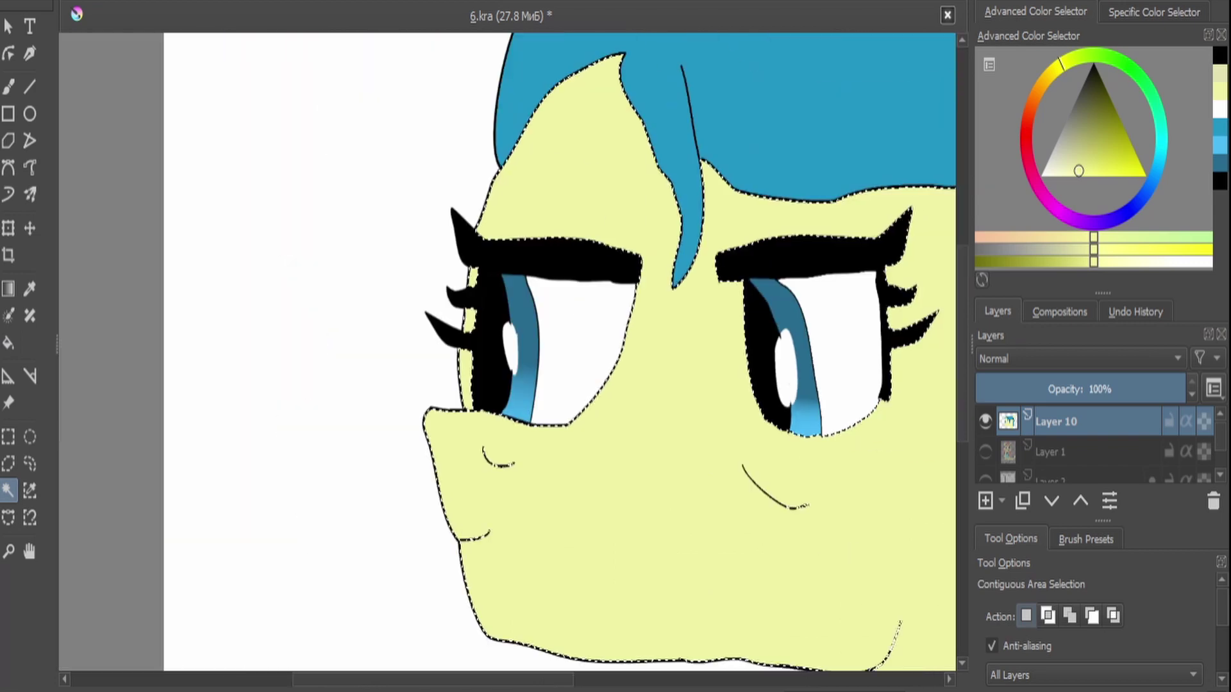
pyautogui.scroll(-4, 1128, 645)
pyautogui.scroll(3, 1128, 646)
pyautogui.hotkey('shift', 'BackSpace')
# Refill the face and neck up to the outlines with a 1 px grow and clear the selection.
pyautogui.press('+')
pyautogui.press('+')
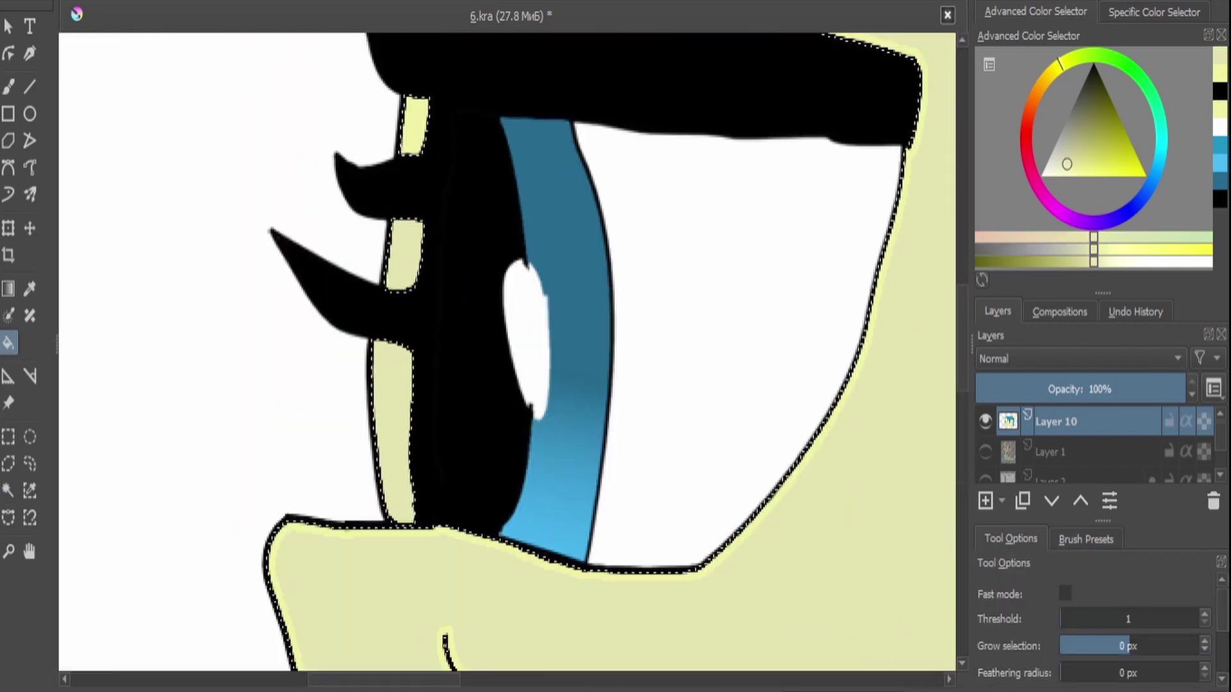
pyautogui.press('-')
pyautogui.press('-')
pyautogui.press('-')
pyautogui.press('+')
pyautogui.press('+')
pyautogui.scroll(1, 1129, 645)
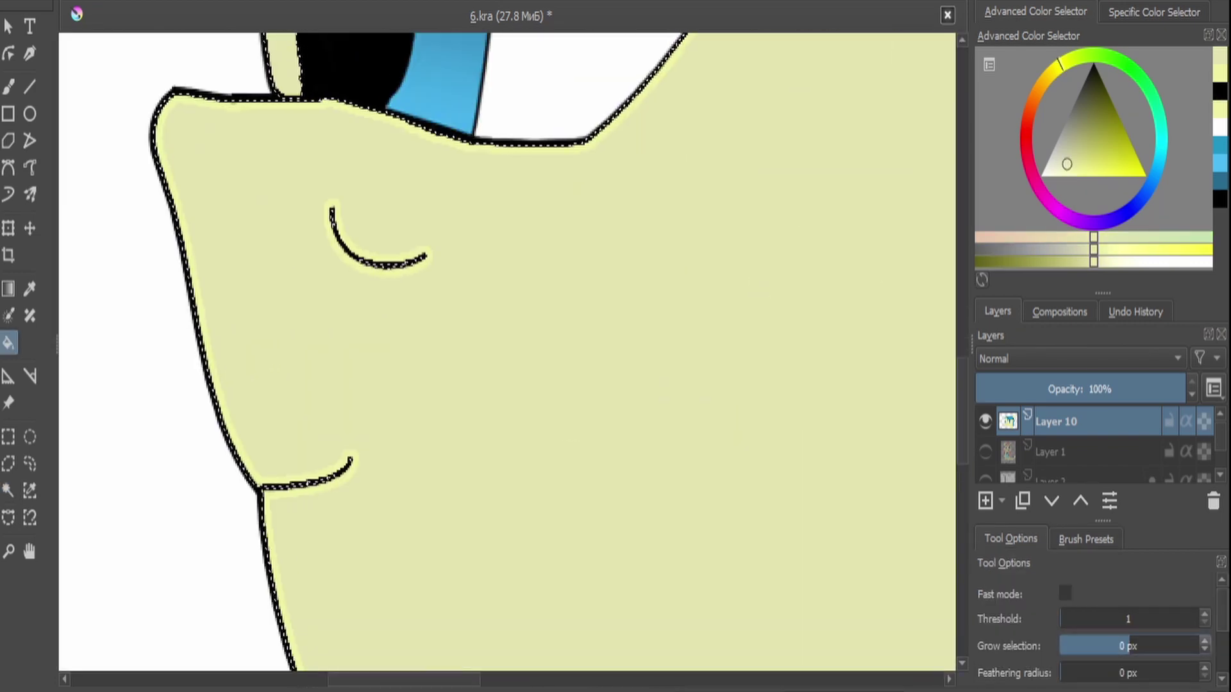
pyautogui.press('-')
pyautogui.press('+')
pyautogui.hotkey('ctrl', 'shift', 'a')
pyautogui.press('-')
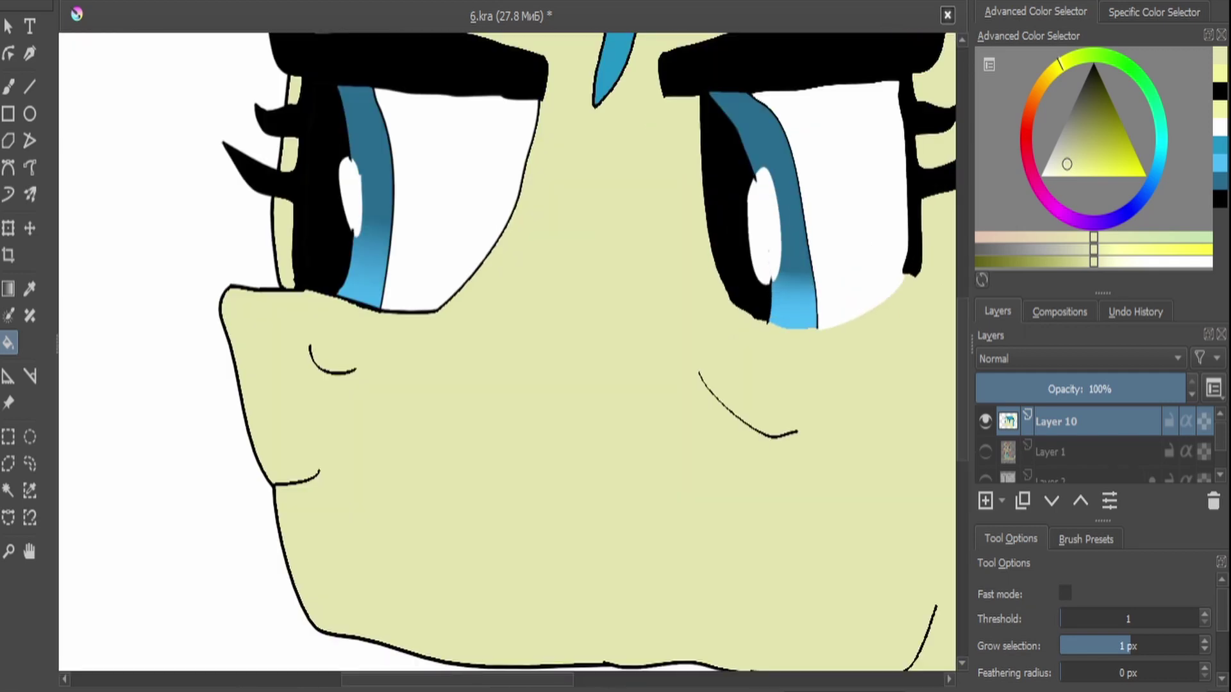
# Thicken the thin cheek line below the right eye with a black brush and check the muzzle lines.
pyautogui.press('+')
pyautogui.press('+')
pyautogui.press('d')
pyautogui.press('b')
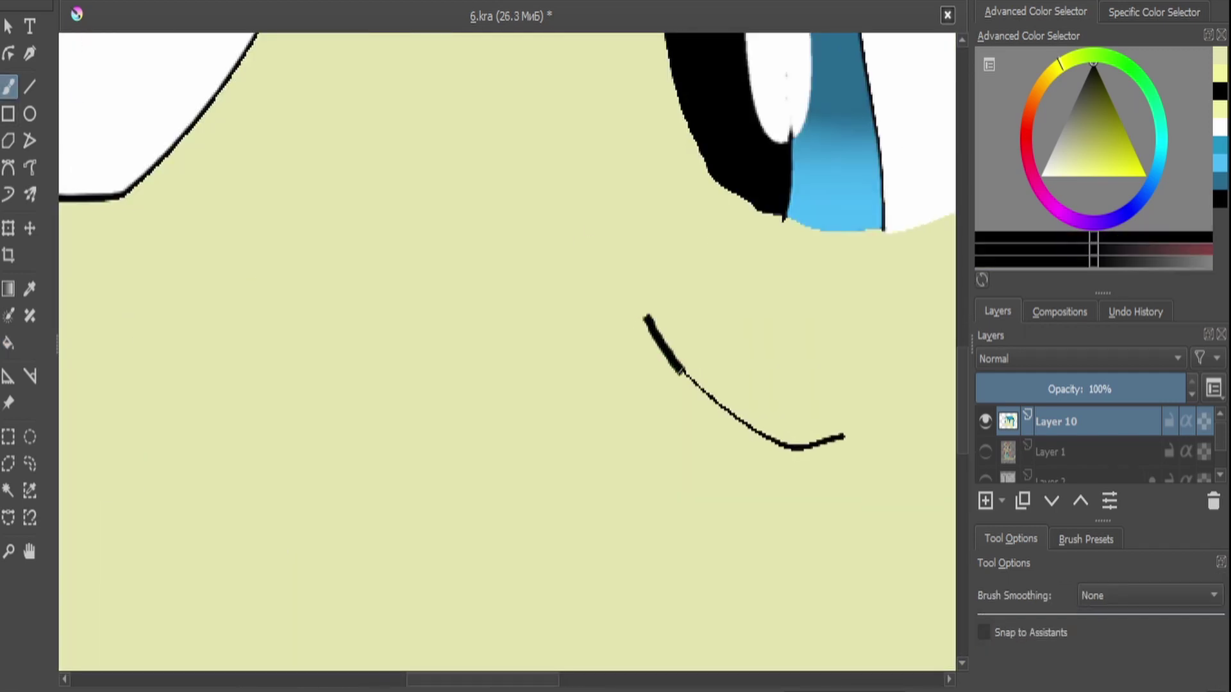
pyautogui.press('-')
pyautogui.press('-')
pyautogui.press('-')
pyautogui.press('+')
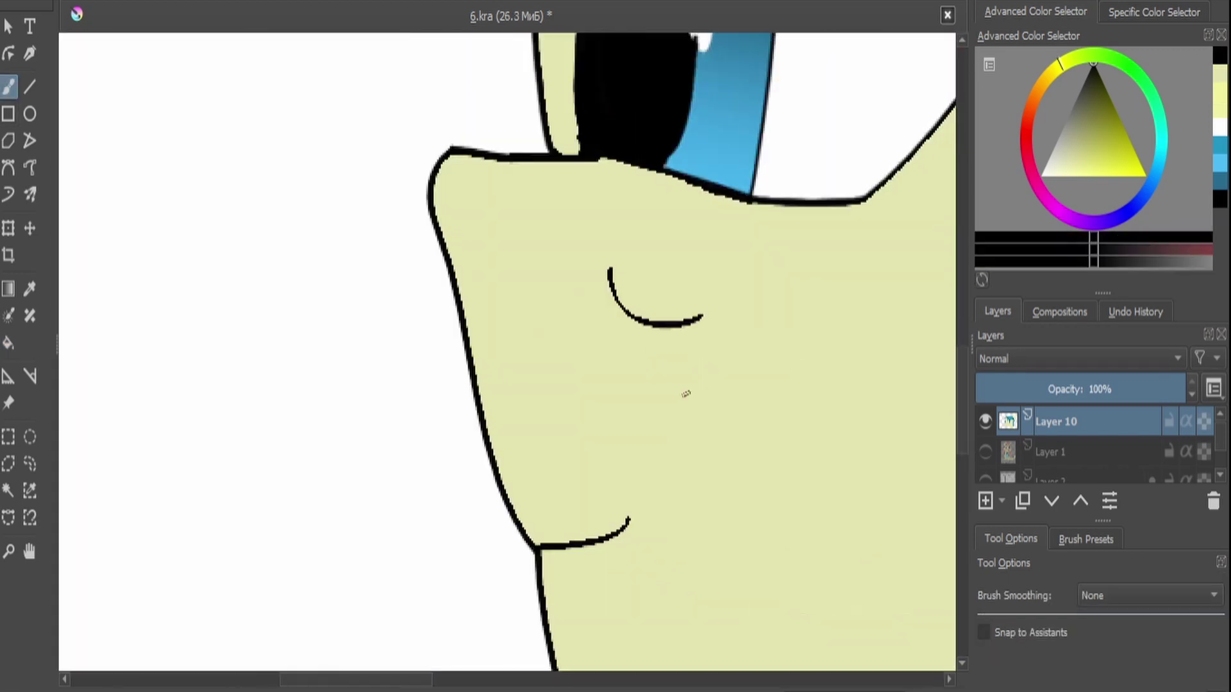
pyautogui.press('+')
pyautogui.moveTo(567, 349)
pyautogui.mouseDown()
pyautogui.moveTo(707, 327)
pyautogui.moveTo(736, 310)
pyautogui.moveTo(766, 269)
pyautogui.mouseUp()
pyautogui.press('-')
pyautogui.press('-')
pyautogui.press('-')
pyautogui.press('+')
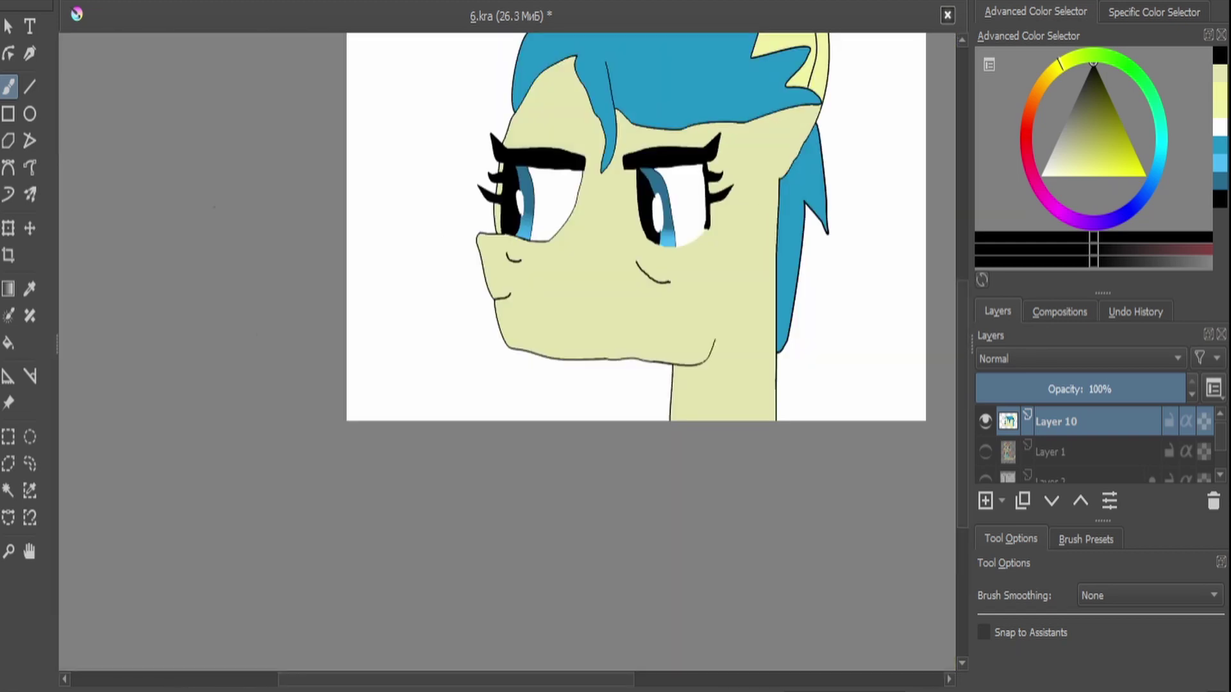
# Select both ears and fill them with the same duller pale yellow as the face.
pyautogui.click(9, 490)
pyautogui.press('+')
pyautogui.scroll(5, 506, 257)
pyautogui.click(452, 259)
pyautogui.keyDown('shift'); pyautogui.click(885, 269); pyautogui.keyUp('shift')
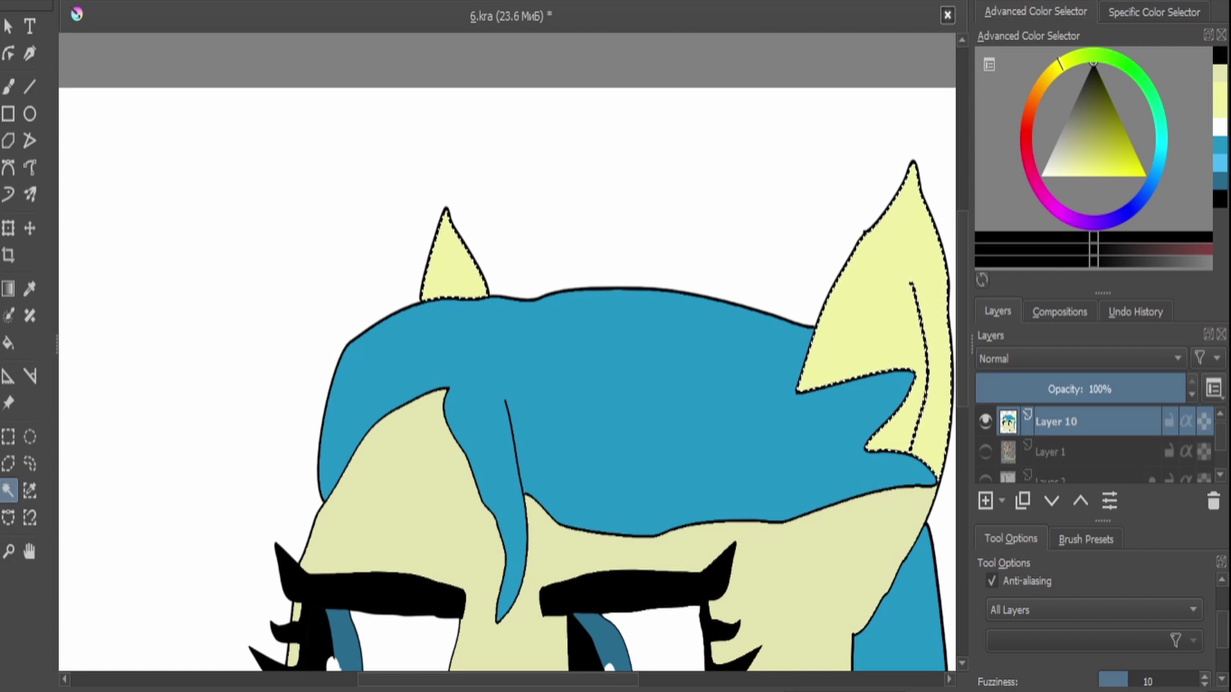
pyautogui.press('f')
pyautogui.hotkey('shift', 'BackSpace')
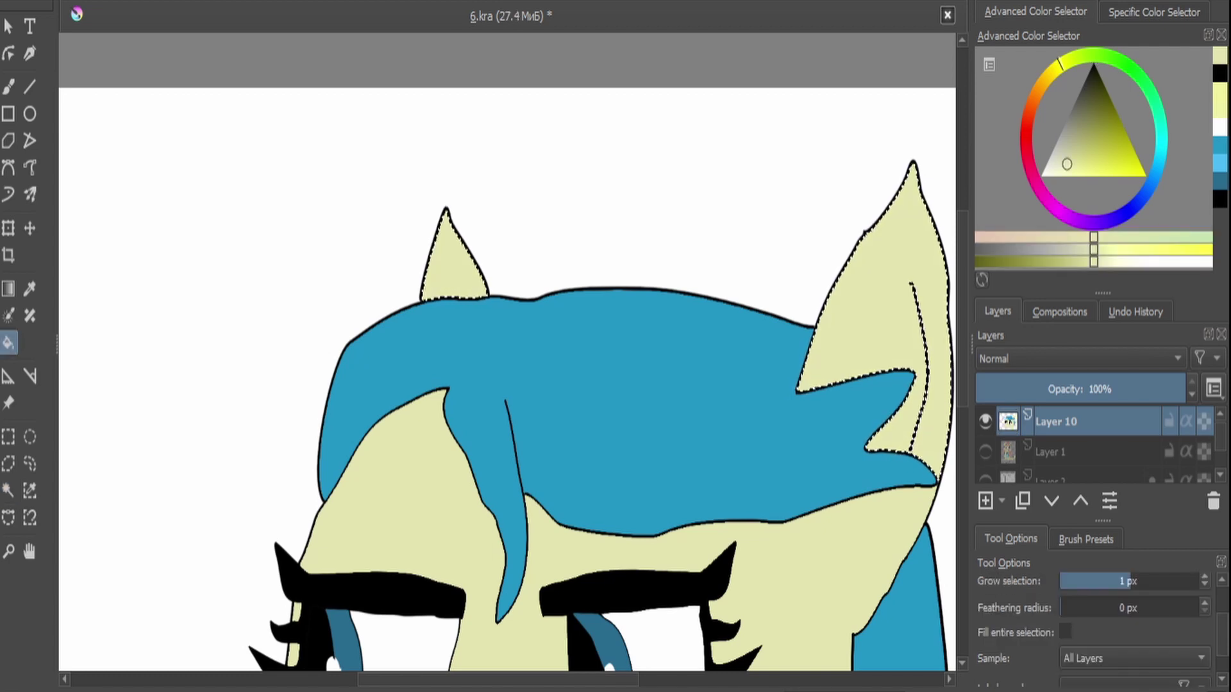
# Add a new layer and draw black curved dividing lines across the blue mane, including the strand behind the neck.
pyautogui.press('-')
pyautogui.press('-')
pyautogui.hotkey('ctrl', 't')
pyautogui.press('+')
pyautogui.press('+')
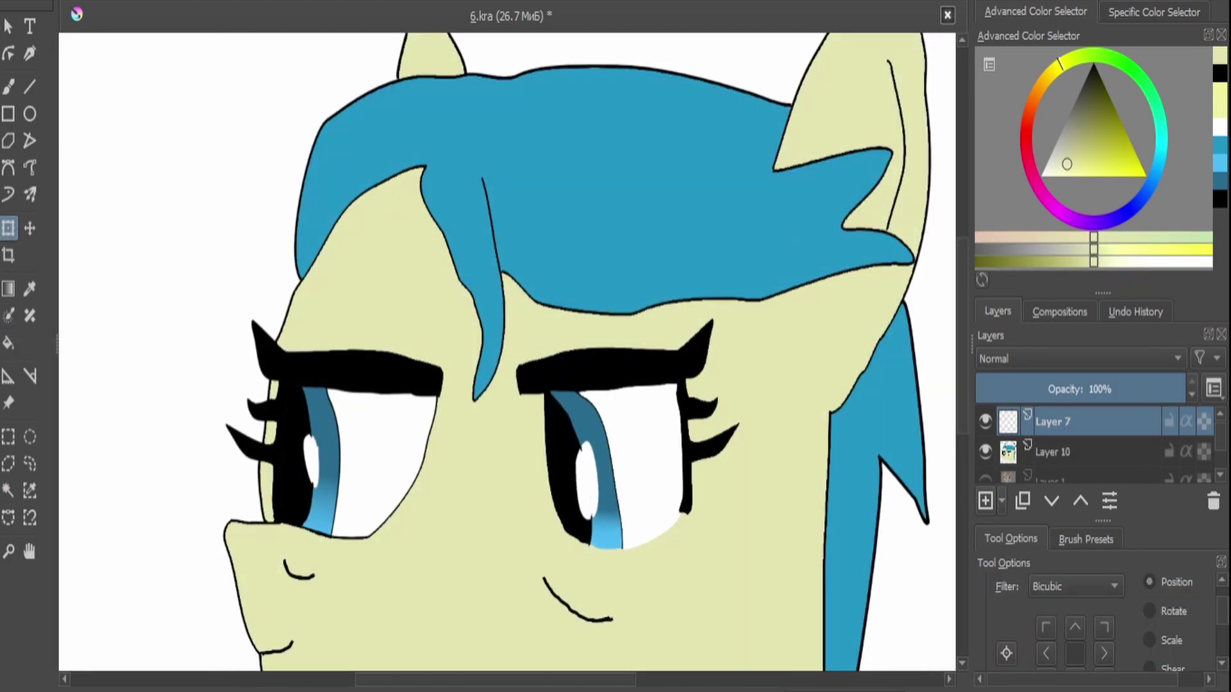
pyautogui.press('Insert')
pyautogui.press('d')
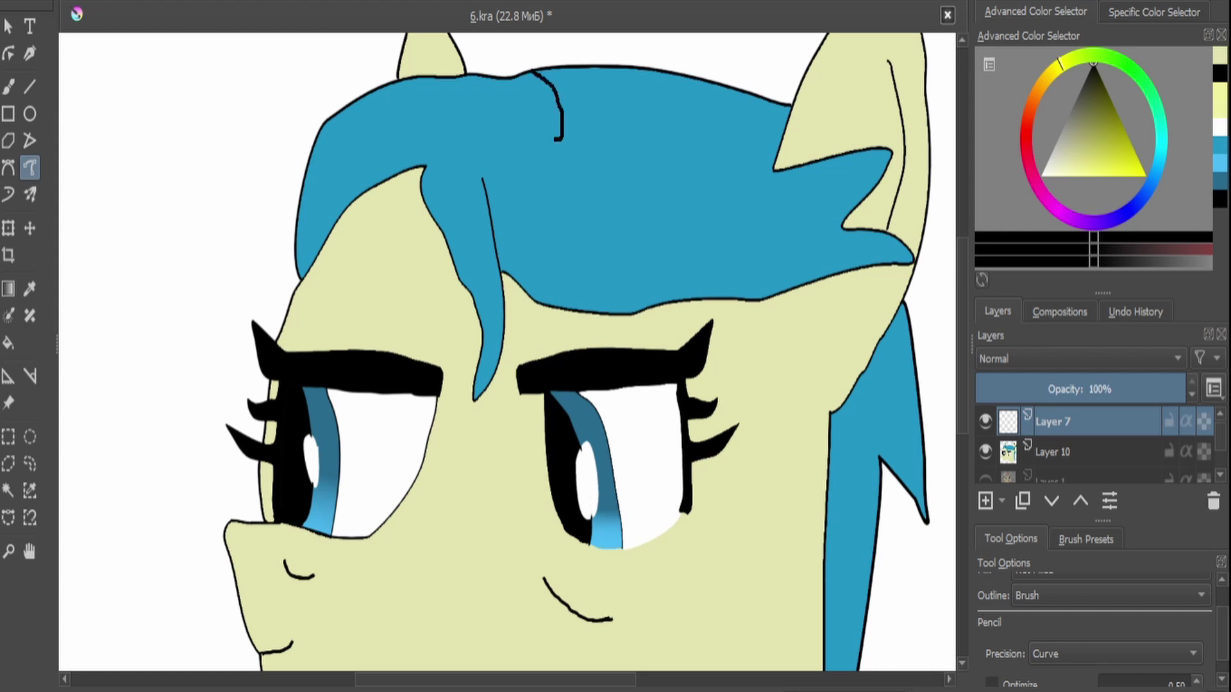
pyautogui.moveTo(555, 139)
pyautogui.mouseDown()
pyautogui.moveTo(539, 191)
pyautogui.moveTo(597, 227)
pyautogui.mouseUp()
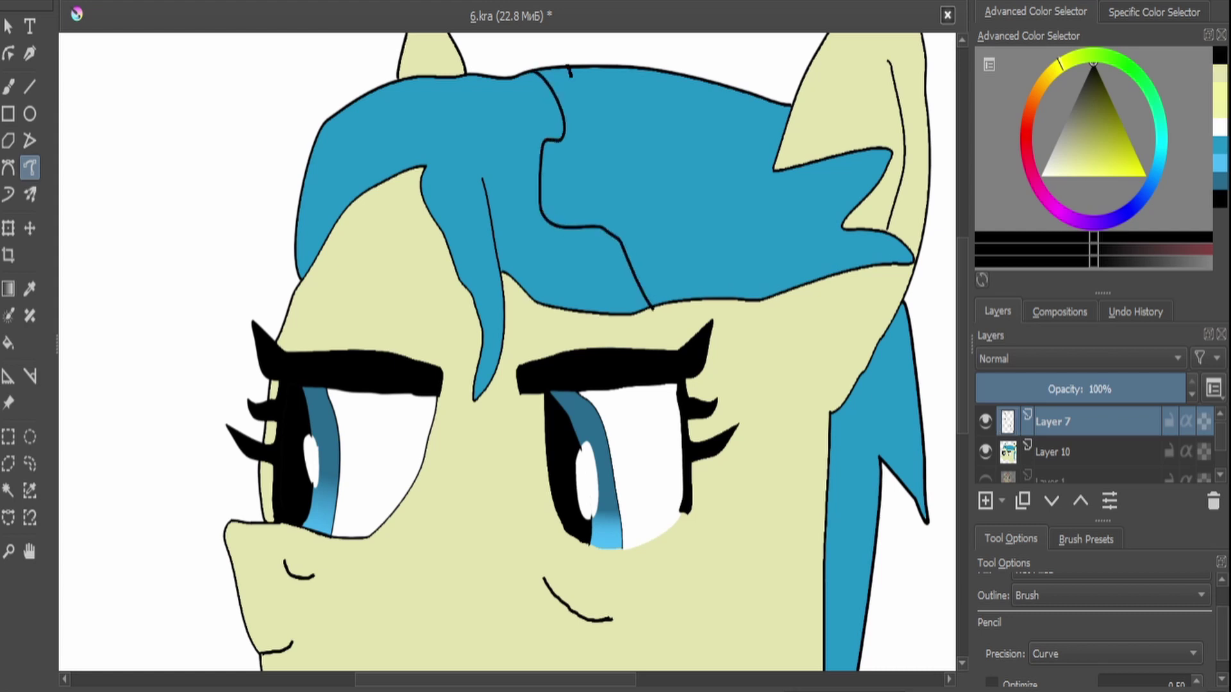
pyautogui.moveTo(609, 164)
pyautogui.mouseDown()
pyautogui.moveTo(673, 179)
pyautogui.moveTo(773, 170)
pyautogui.mouseUp()
pyautogui.moveTo(635, 65); pyautogui.dragTo(708, 125)
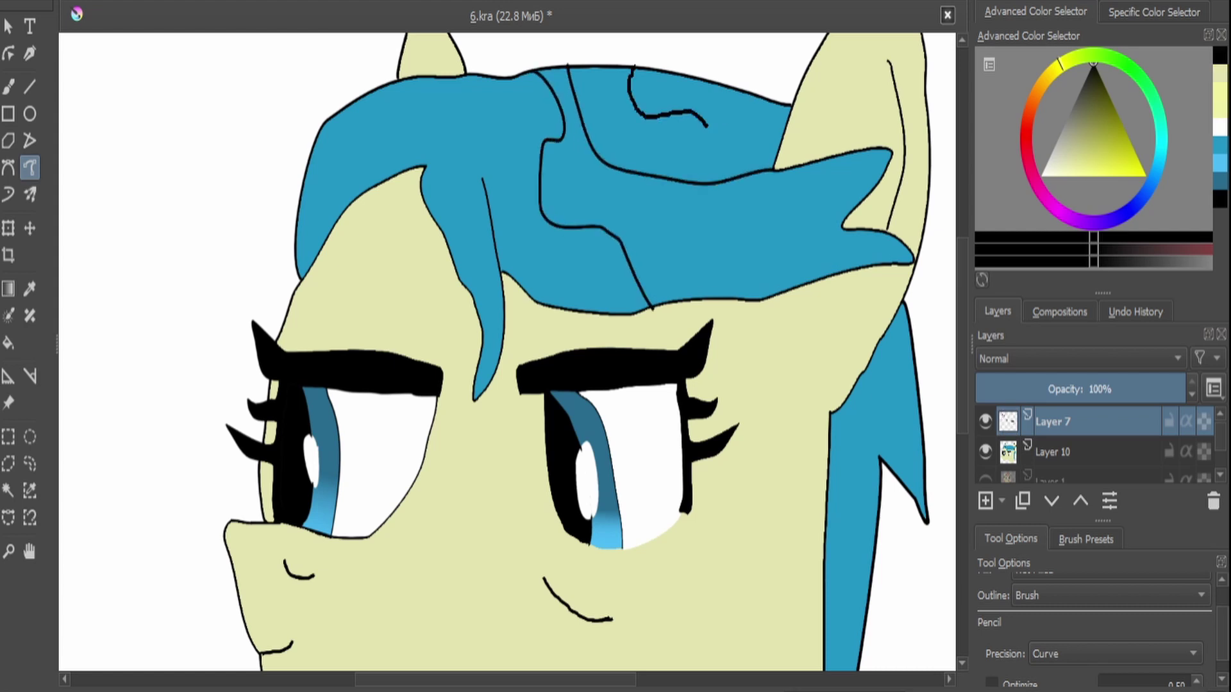
pyautogui.press('-')
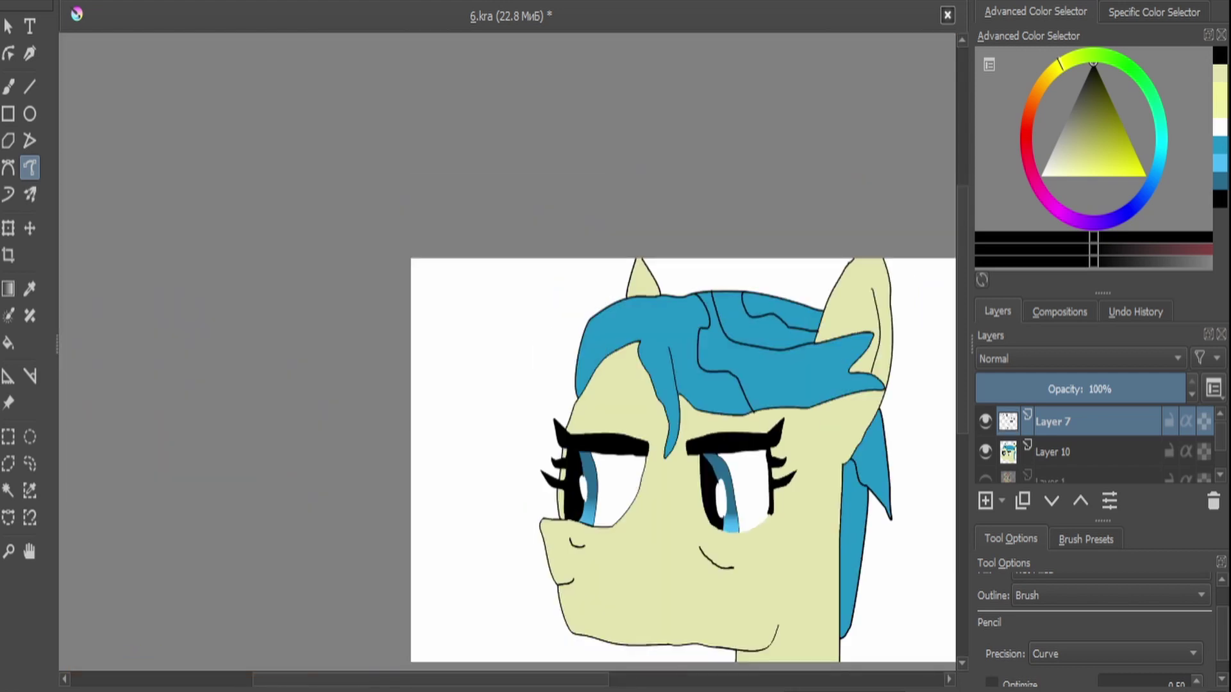
# Select alternating stripes of the mane, including the parts behind the neck, on the main drawing layer.
pyautogui.click(1051, 452)
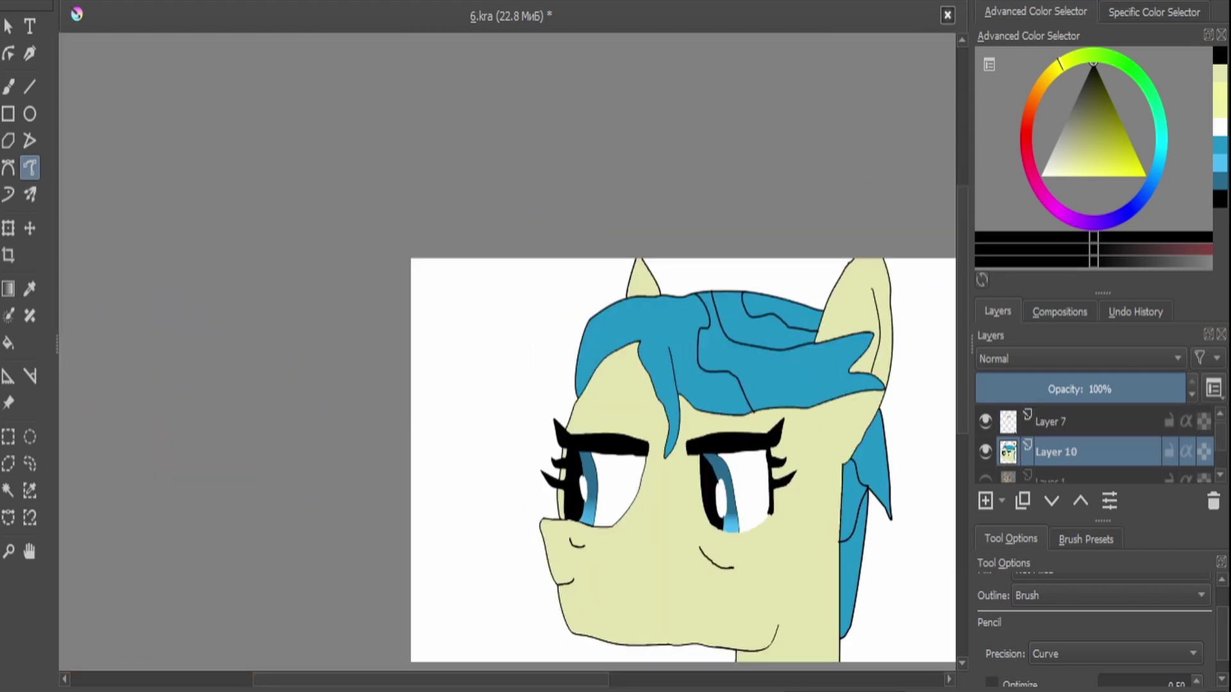
pyautogui.press('+')
pyautogui.click(8, 491)
pyautogui.click(776, 361)
pyautogui.press('-')
pyautogui.press('+')
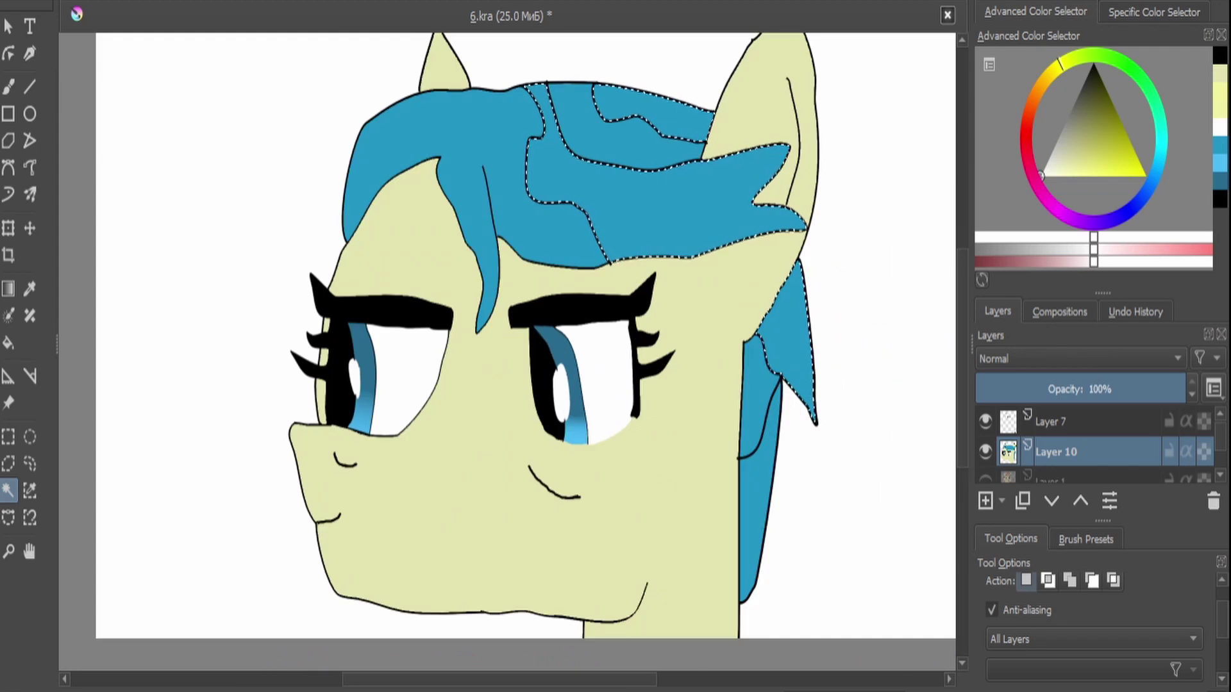
# Fill the selected mane stripes with bright turquoise, clear the selection and remove the dividing-line layer.
pyautogui.click(1133, 164)
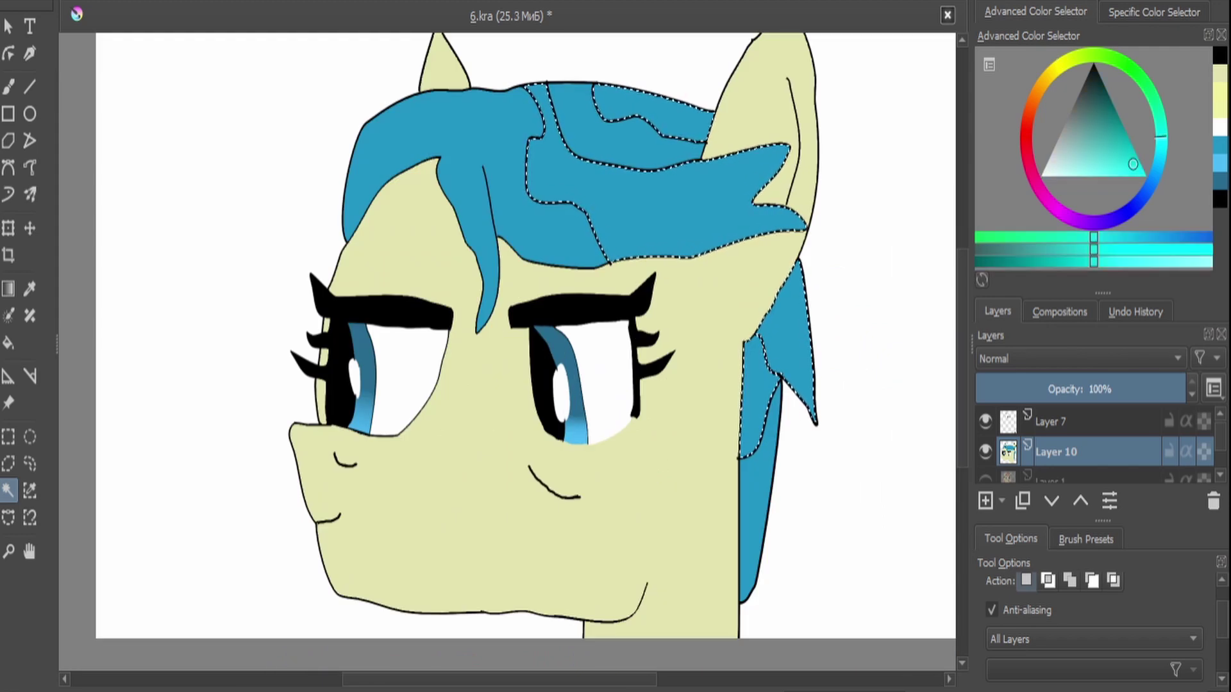
pyautogui.press('f')
pyautogui.hotkey('shift', 'BackSpace')
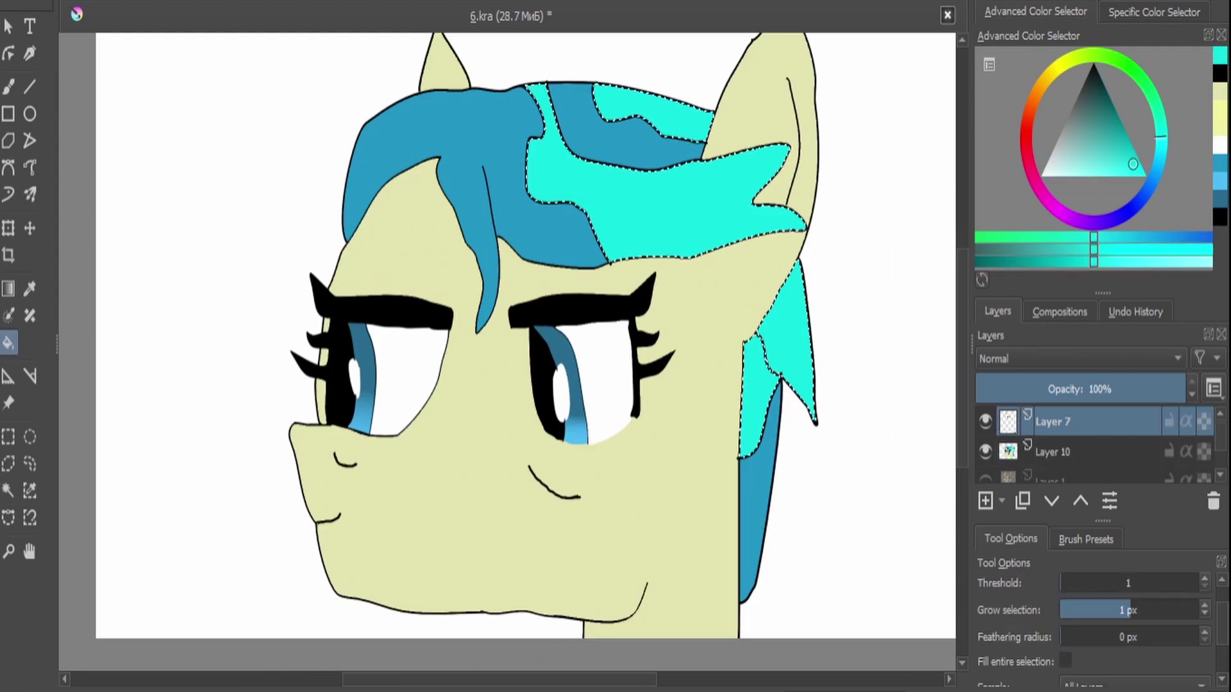
pyautogui.hotkey('ctrl', 'shift', 'a')
pyautogui.press('-')
# Redraw in black the outline separating the two mane strands behind the neck.
pyautogui.press('+')
pyautogui.press('+')
pyautogui.press('+')
pyautogui.press('d')
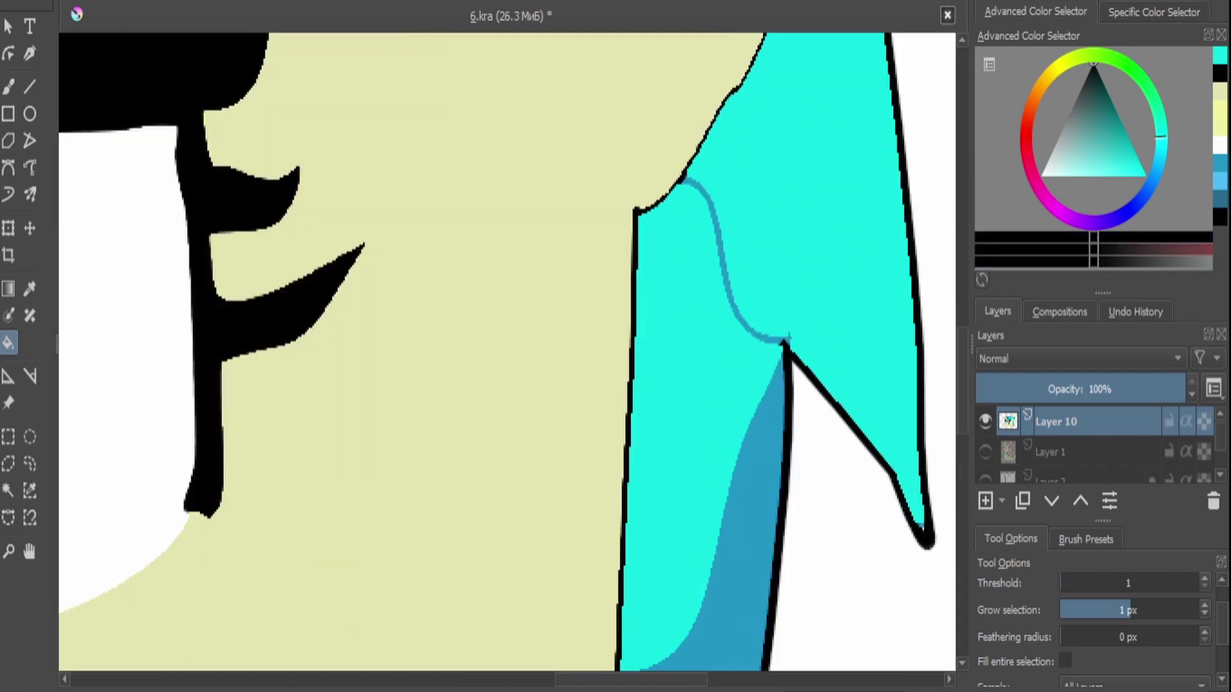
pyautogui.press('b')
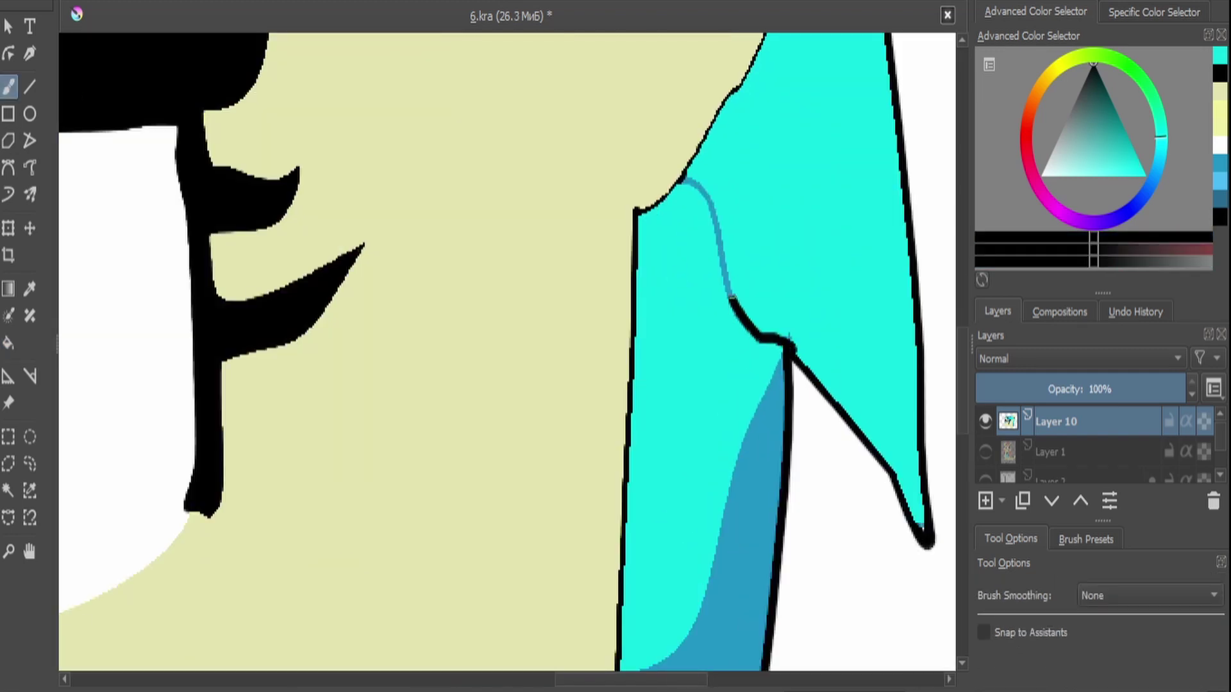
pyautogui.press('-')
pyautogui.press('-')
pyautogui.press('-')
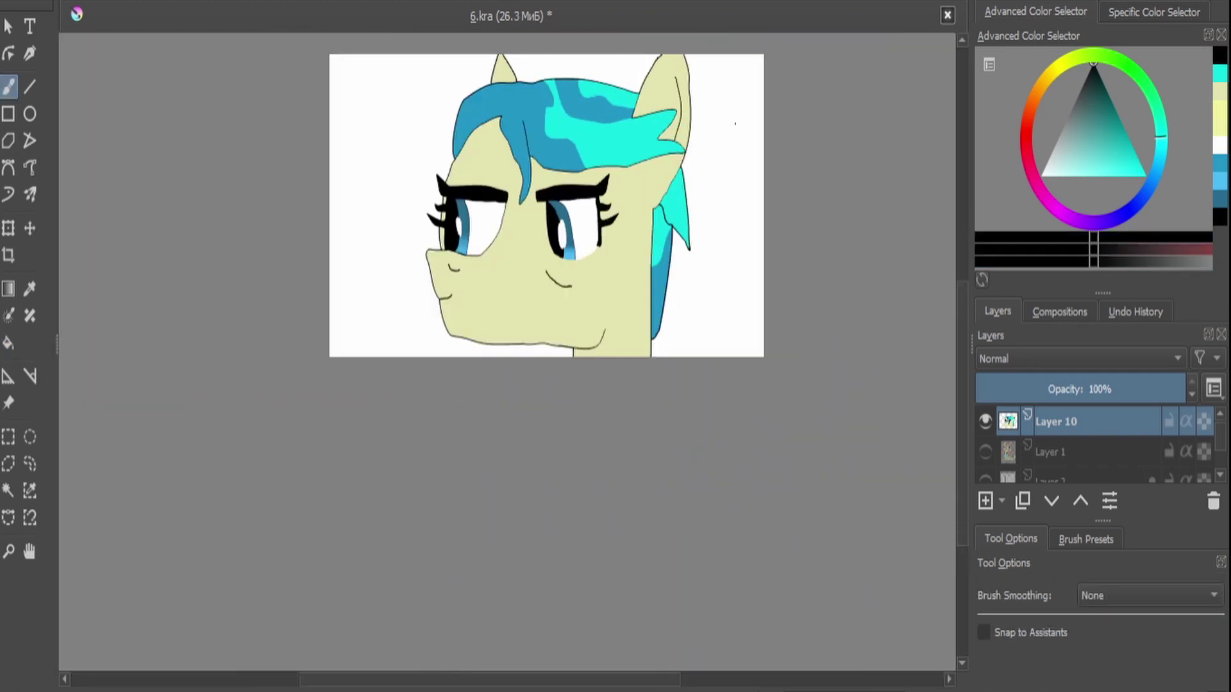
# Move the drawing up and draw a wavy black outline around the neck down to a point and a curved base.
pyautogui.hotkey('ctrl', 't')
pyautogui.click(30, 168)
pyautogui.scroll(2, 740, 404)
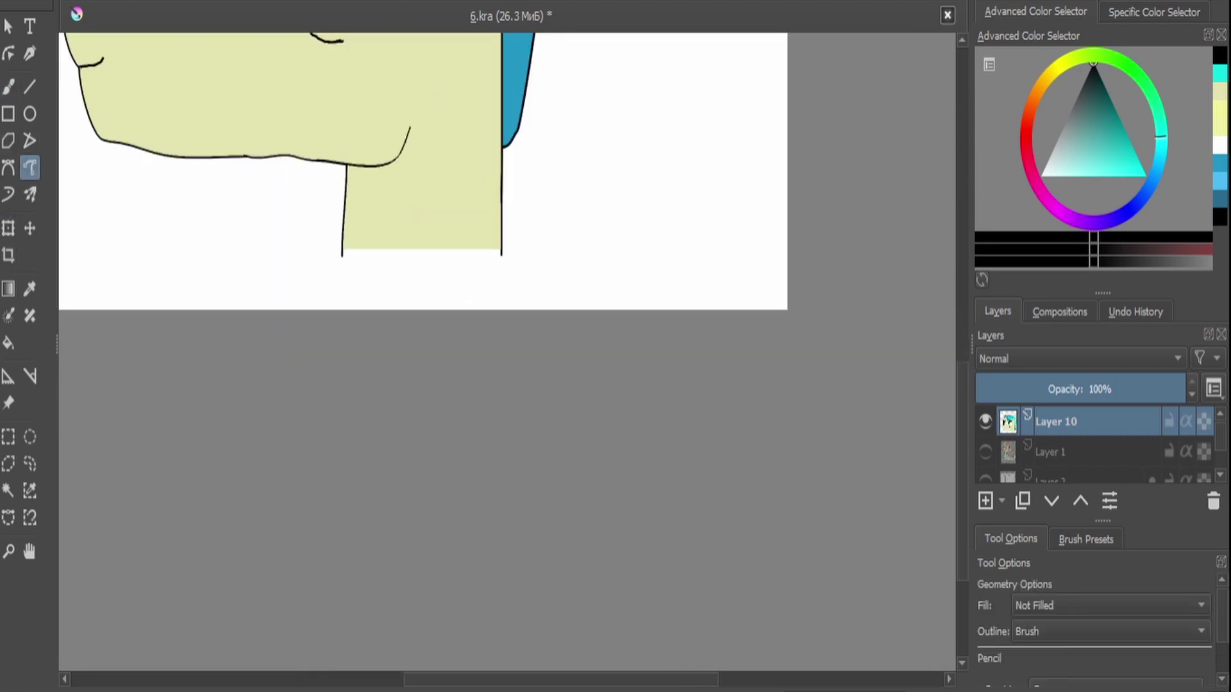
pyautogui.press('+')
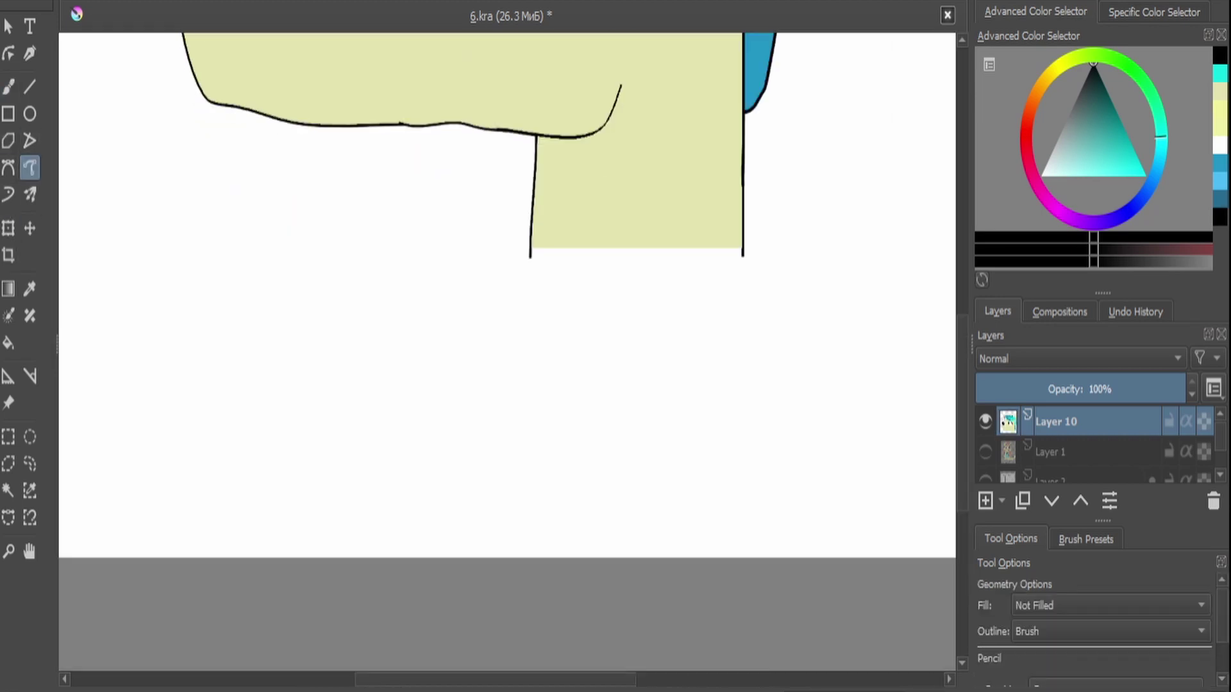
pyautogui.moveTo(532, 138)
pyautogui.mouseDown()
pyautogui.moveTo(456, 244)
pyautogui.moveTo(476, 414)
pyautogui.moveTo(450, 456)
pyautogui.mouseUp()
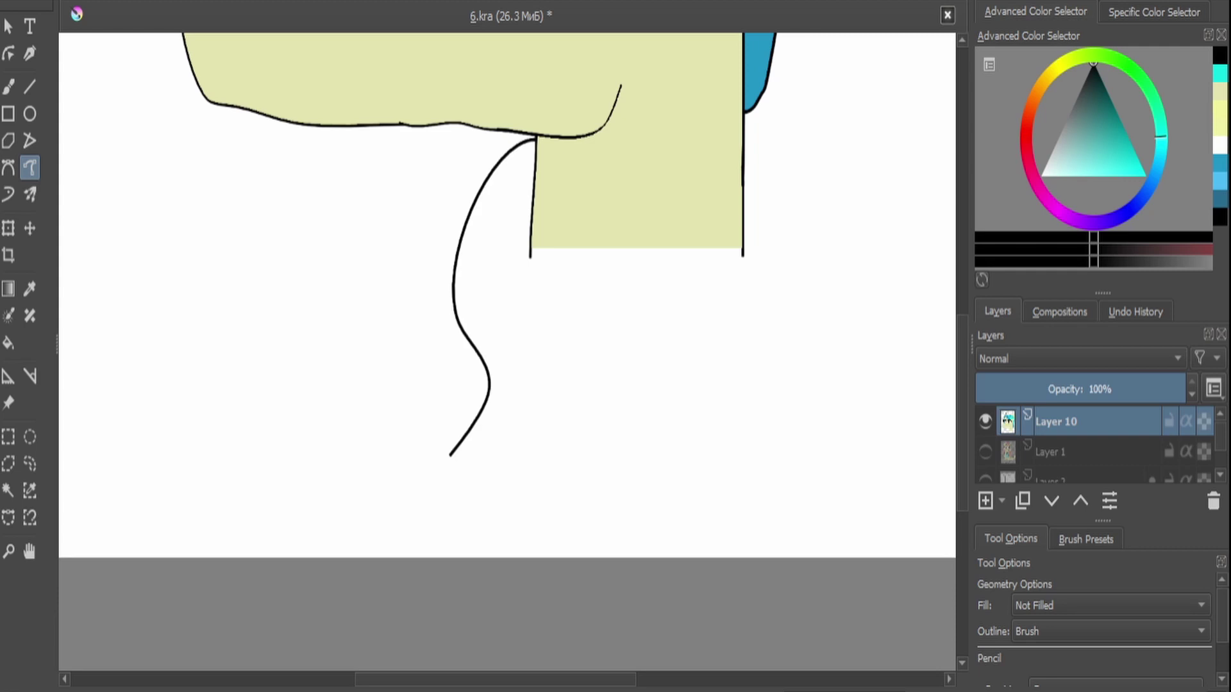
pyautogui.moveTo(746, 131)
pyautogui.mouseDown()
pyautogui.moveTo(822, 232)
pyautogui.moveTo(794, 315)
pyautogui.moveTo(810, 388)
pyautogui.mouseUp()
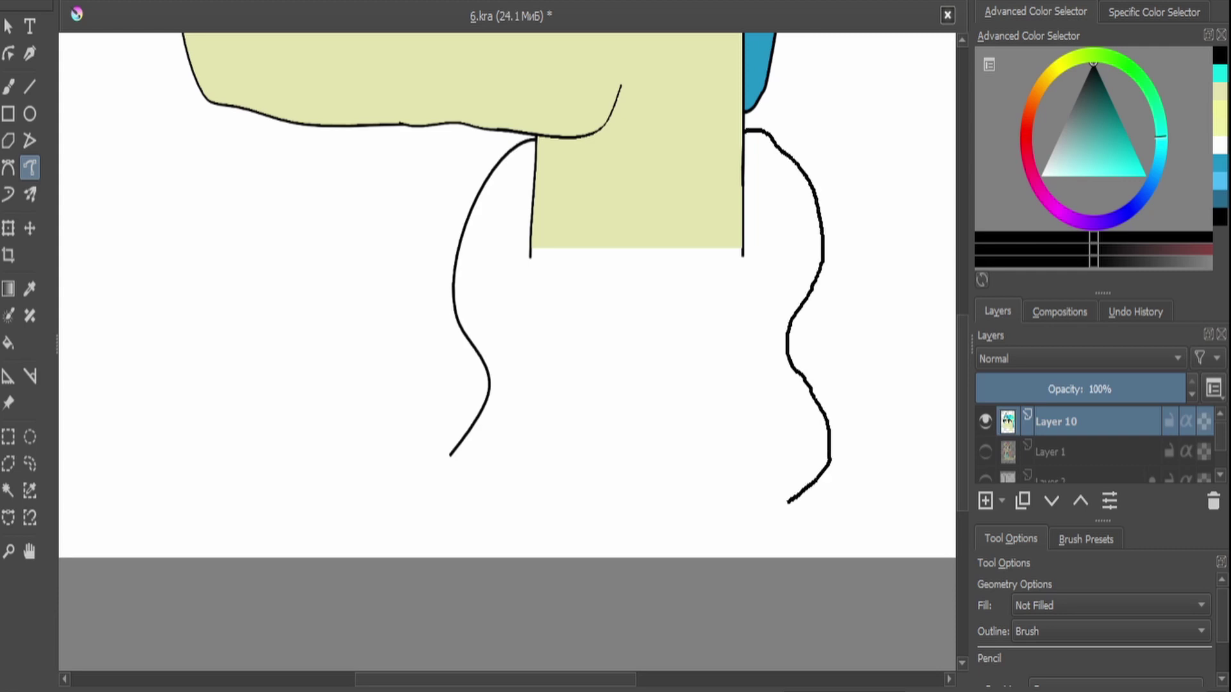
pyautogui.moveTo(788, 502)
pyautogui.mouseDown()
pyautogui.moveTo(716, 513)
pyautogui.moveTo(626, 500)
pyautogui.moveTo(453, 448)
pyautogui.mouseUp()
# Clean up the pointed corner where the wavy shape's side and base lines cross.
pyautogui.press('+')
pyautogui.press('+')
pyautogui.press('+')
pyautogui.press('b')
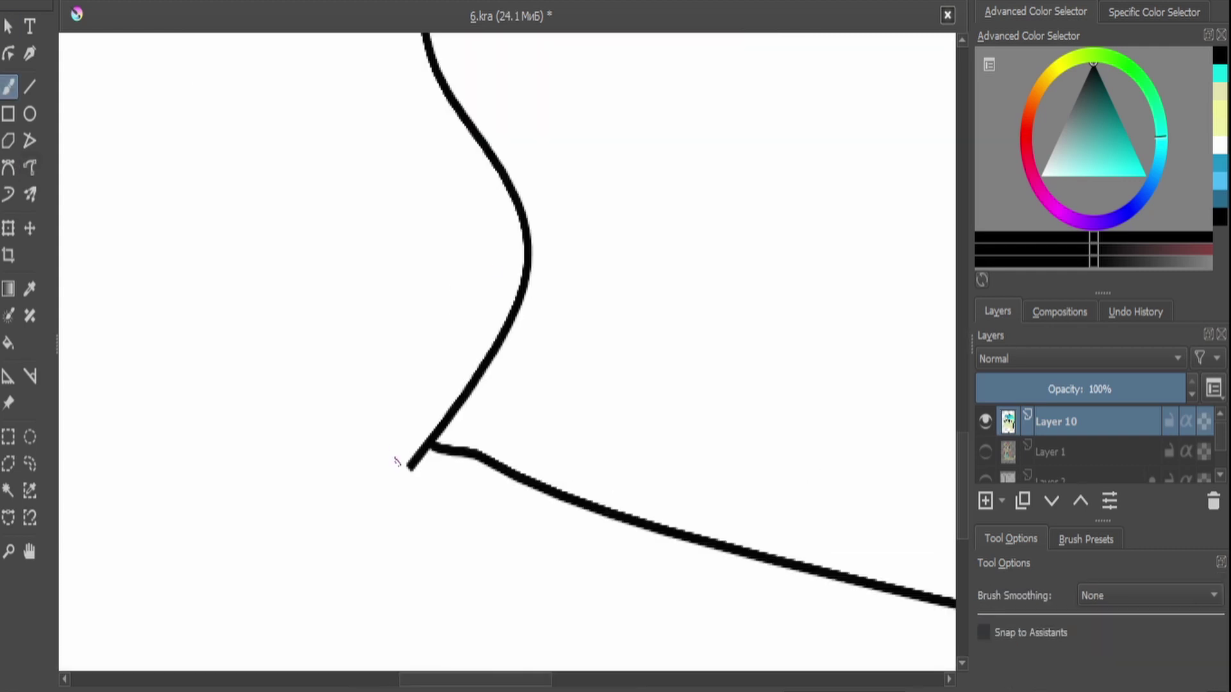
pyautogui.press('-')
pyautogui.press('-')
pyautogui.press('-')
pyautogui.press('+')
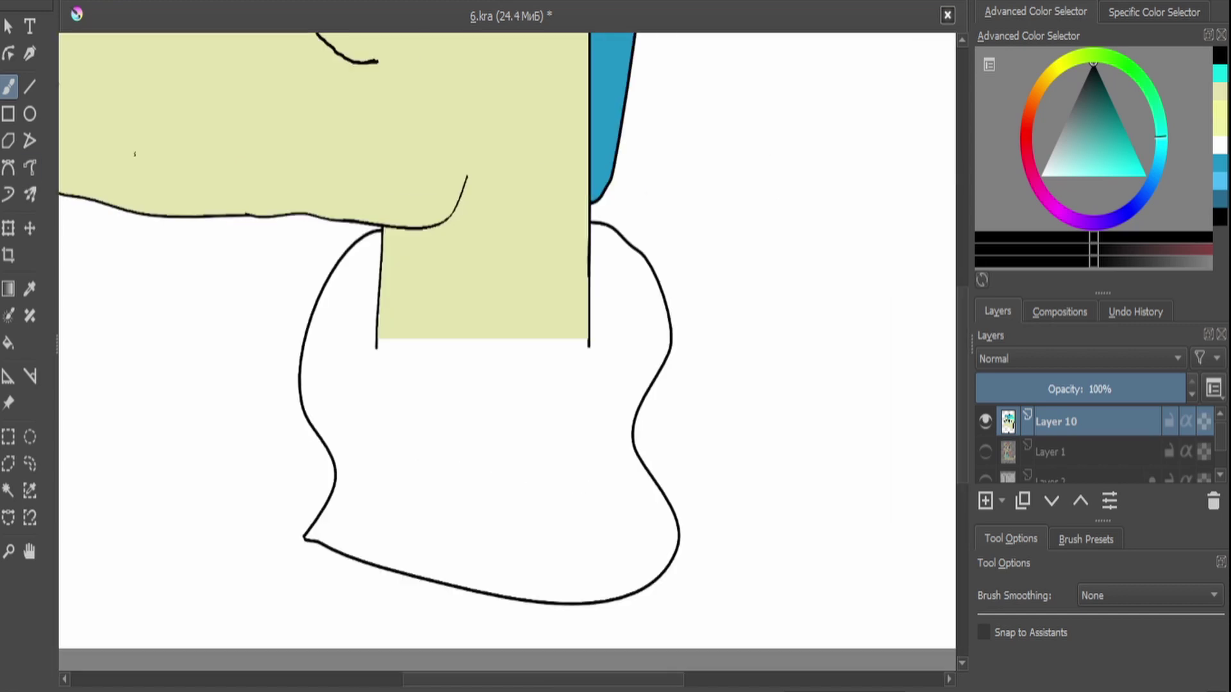
# Draw a downward-curving black line joining the ends of both neck lines.
pyautogui.press('p')
pyautogui.moveTo(588, 344)
pyautogui.mouseDown()
pyautogui.moveTo(557, 371)
pyautogui.moveTo(481, 376)
pyautogui.mouseUp()
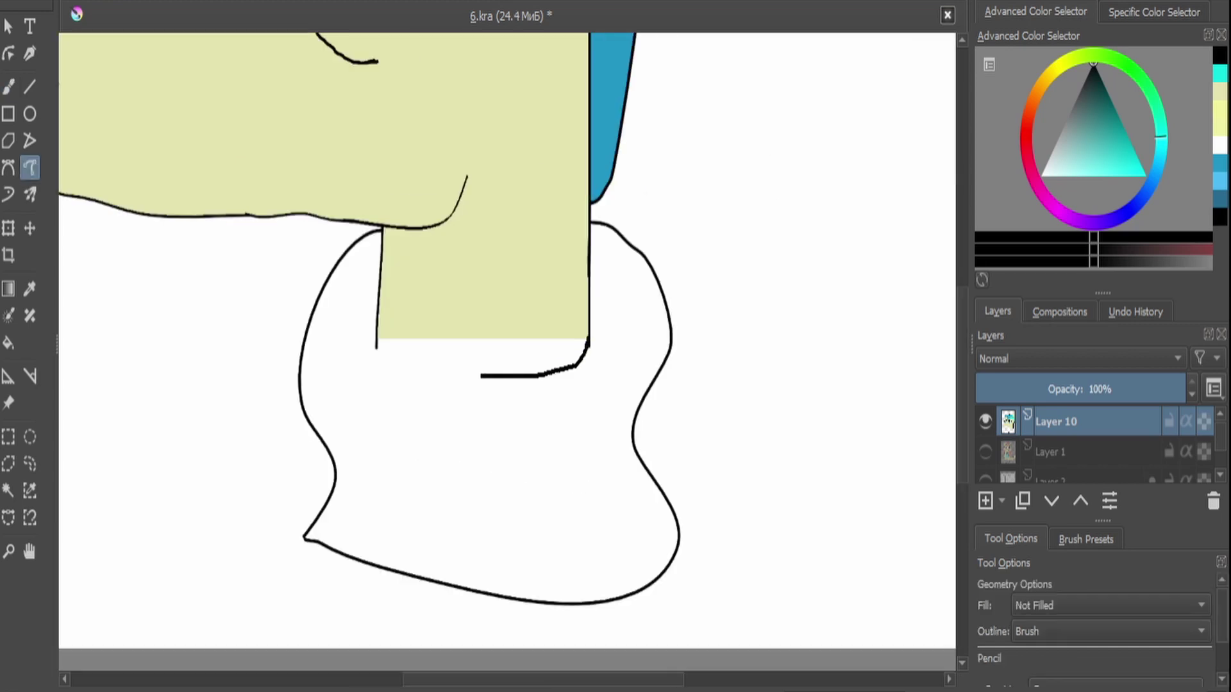
pyautogui.hotkey('ctrl', 'z')
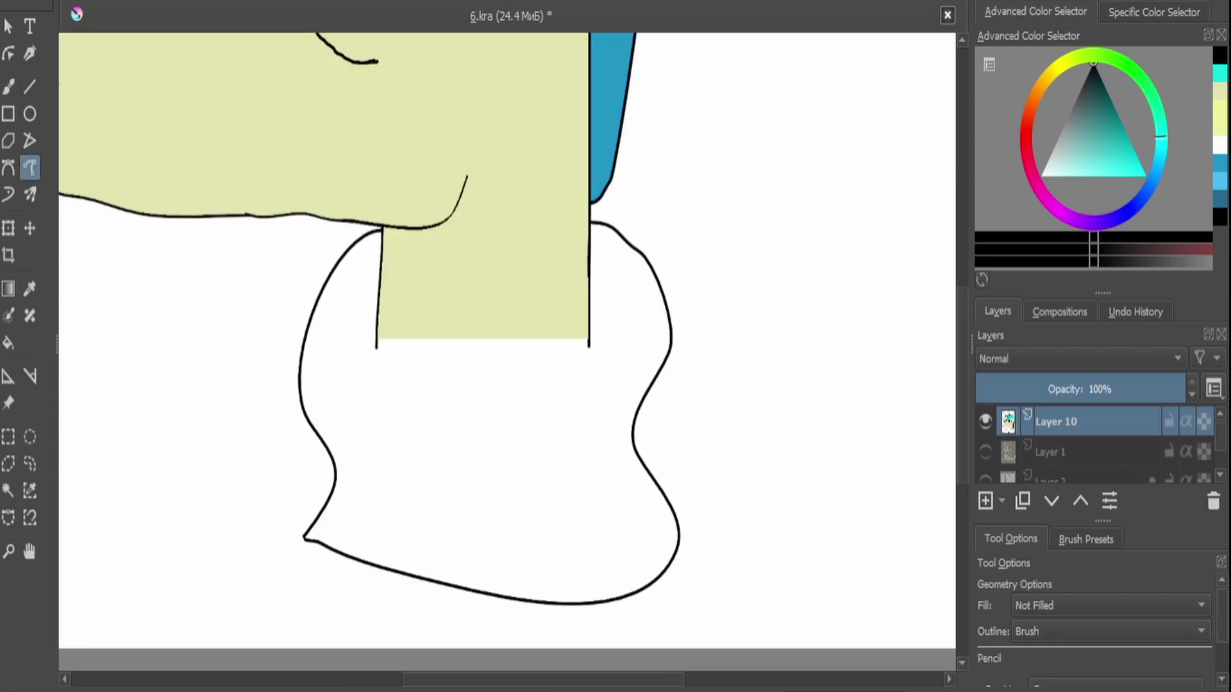
pyautogui.moveTo(588, 346)
pyautogui.mouseDown()
pyautogui.moveTo(479, 369)
pyautogui.moveTo(366, 349)
pyautogui.mouseUp()
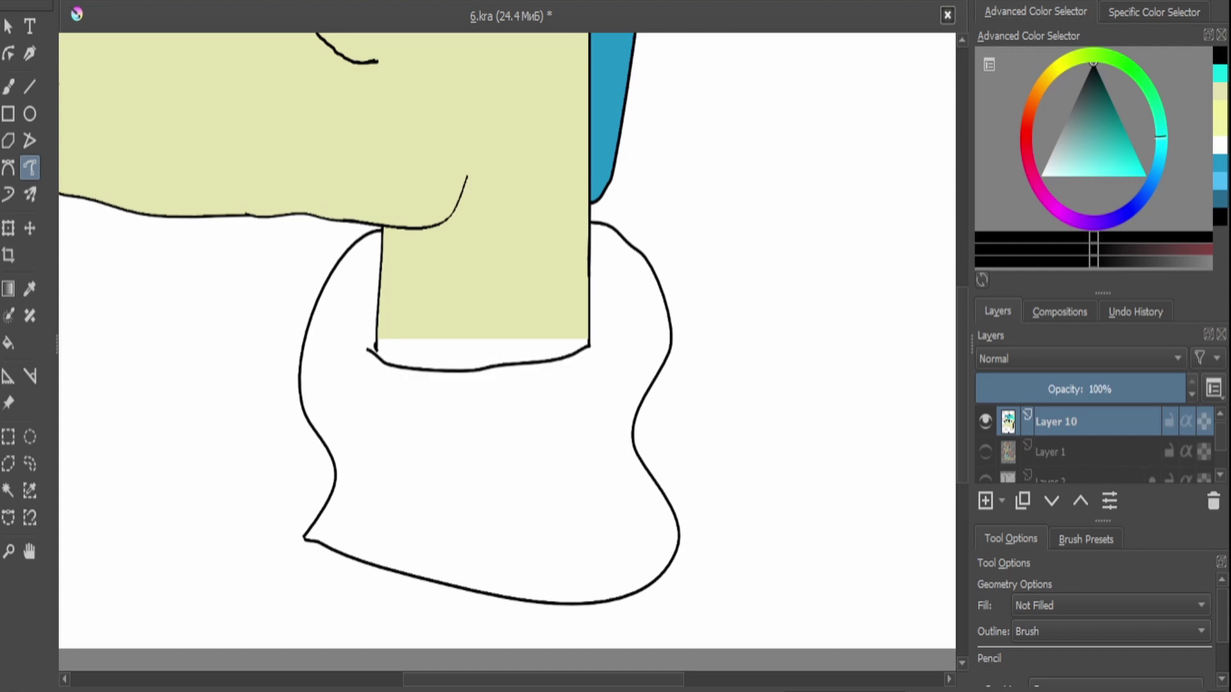
# Fill the white gap at the base of the neck with the sampled pale yellow skin colour.
pyautogui.scroll(5, 493, 318)
pyautogui.scroll(-2, 493, 318)
pyautogui.scroll(1, 493, 318)
pyautogui.keyDown('ctrl'); pyautogui.click(493, 318); pyautogui.keyUp('ctrl')
pyautogui.click(9, 490)
pyautogui.click(481, 353)
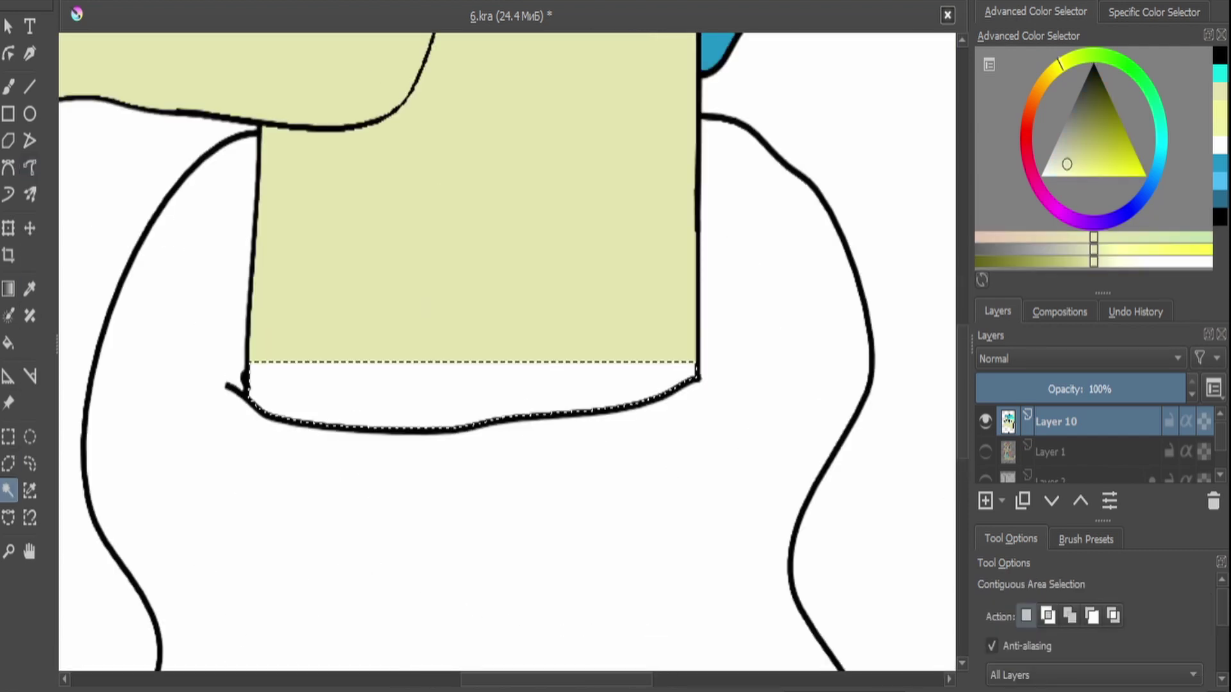
pyautogui.press('f')
pyautogui.click(577, 404)
pyautogui.scroll(-3, 457, 226)
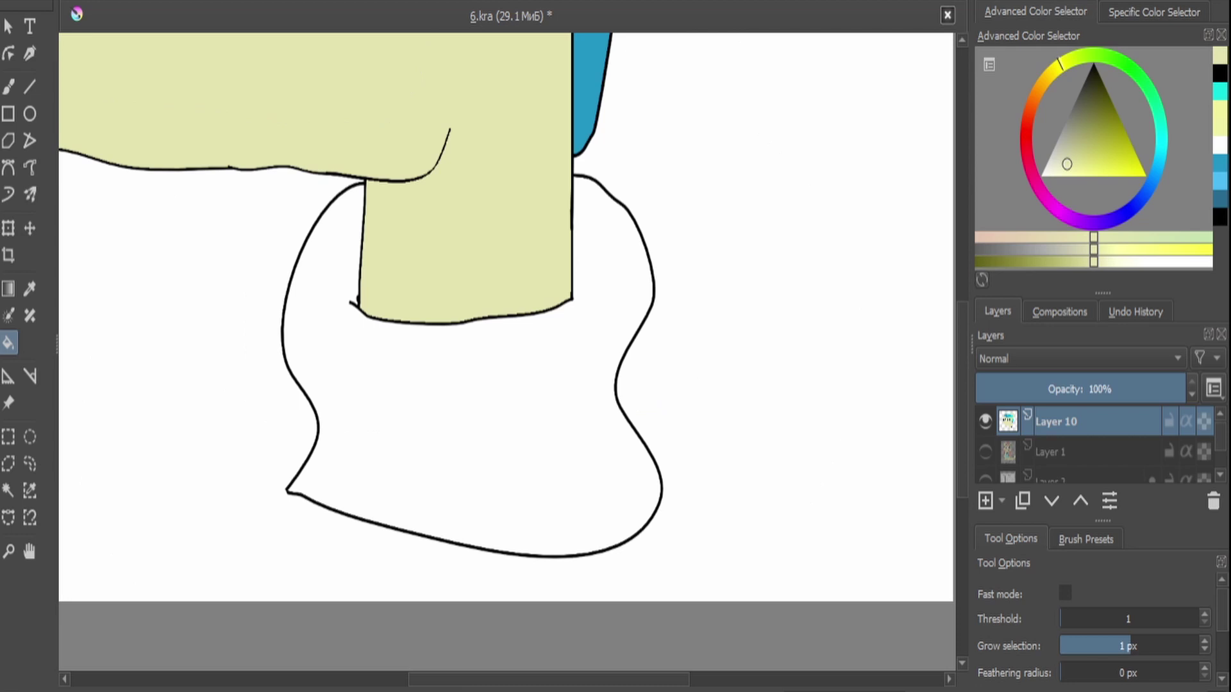
# Fill the wavy scarf shape around the neck with a light purple.
pyautogui.moveTo(1060, 61); pyautogui.dragTo(1096, 221)
pyautogui.moveTo(1067, 165)
pyautogui.mouseDown()
pyautogui.moveTo(1109, 164)
pyautogui.moveTo(1091, 169)
pyautogui.mouseUp()
pyautogui.click(474, 417)
# Draw four wavy black fold lines down the purple scarf and short curved creases beside both lower corners of the neck.
pyautogui.click(29, 168)
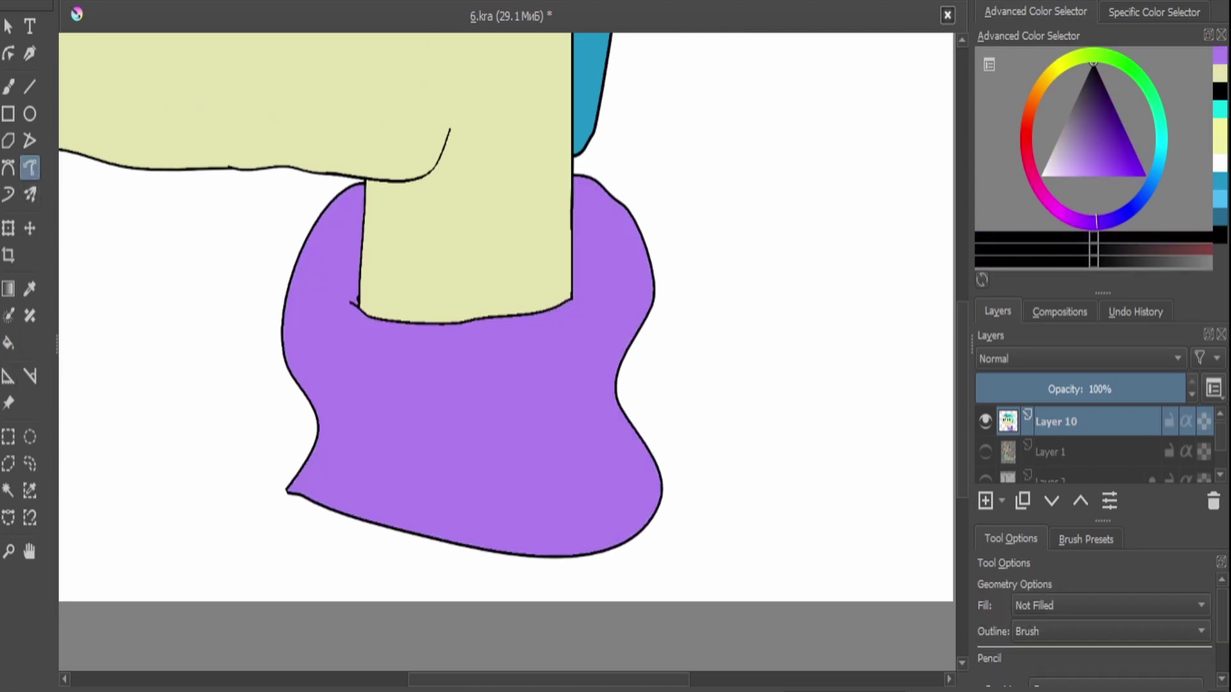
pyautogui.moveTo(363, 320)
pyautogui.mouseDown()
pyautogui.moveTo(357, 488)
pyautogui.moveTo(345, 513)
pyautogui.mouseUp()
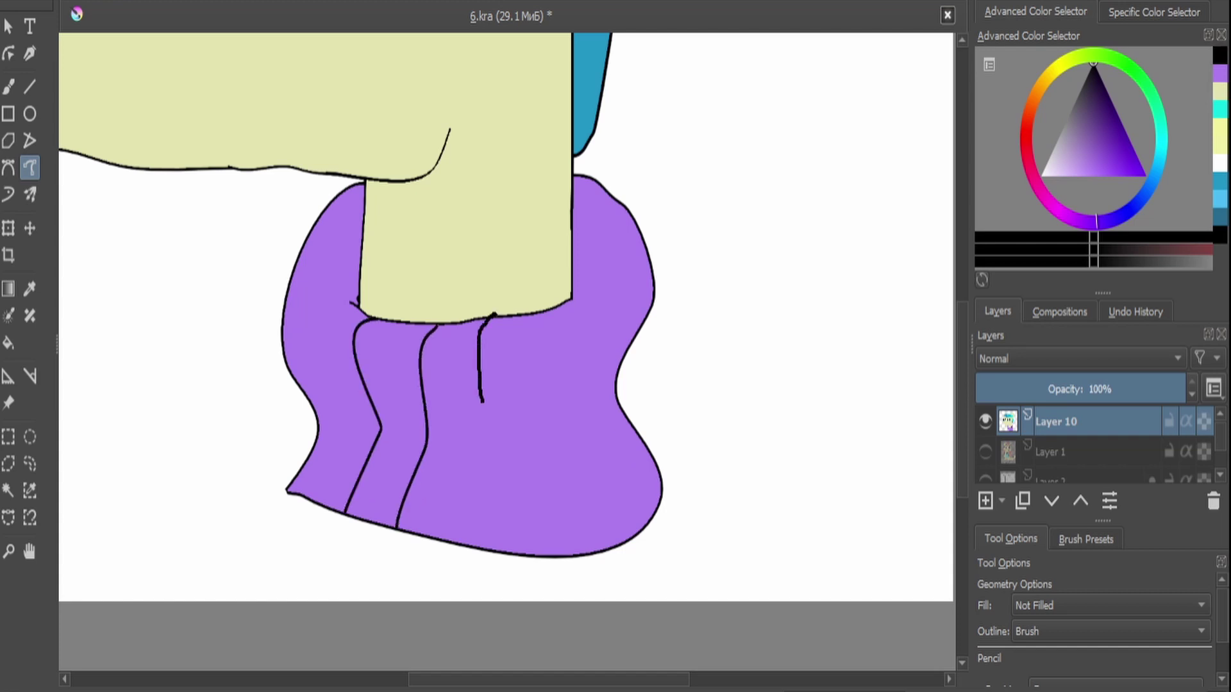
pyautogui.moveTo(483, 403); pyautogui.dragTo(457, 537)
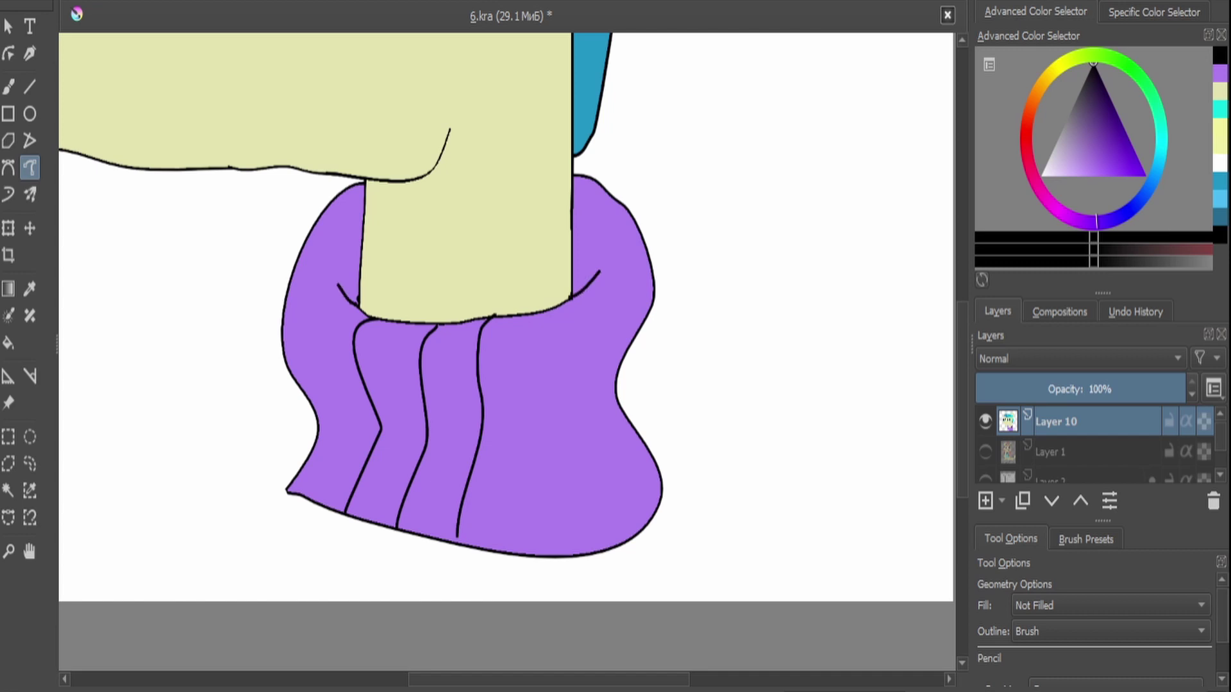
pyautogui.moveTo(537, 314)
pyautogui.mouseDown()
pyautogui.moveTo(554, 423)
pyautogui.moveTo(527, 556)
pyautogui.mouseUp()
# Move the whole drawing up and to the right to free canvas space below the scarf.
pyautogui.hotkey('ctrl', 't')
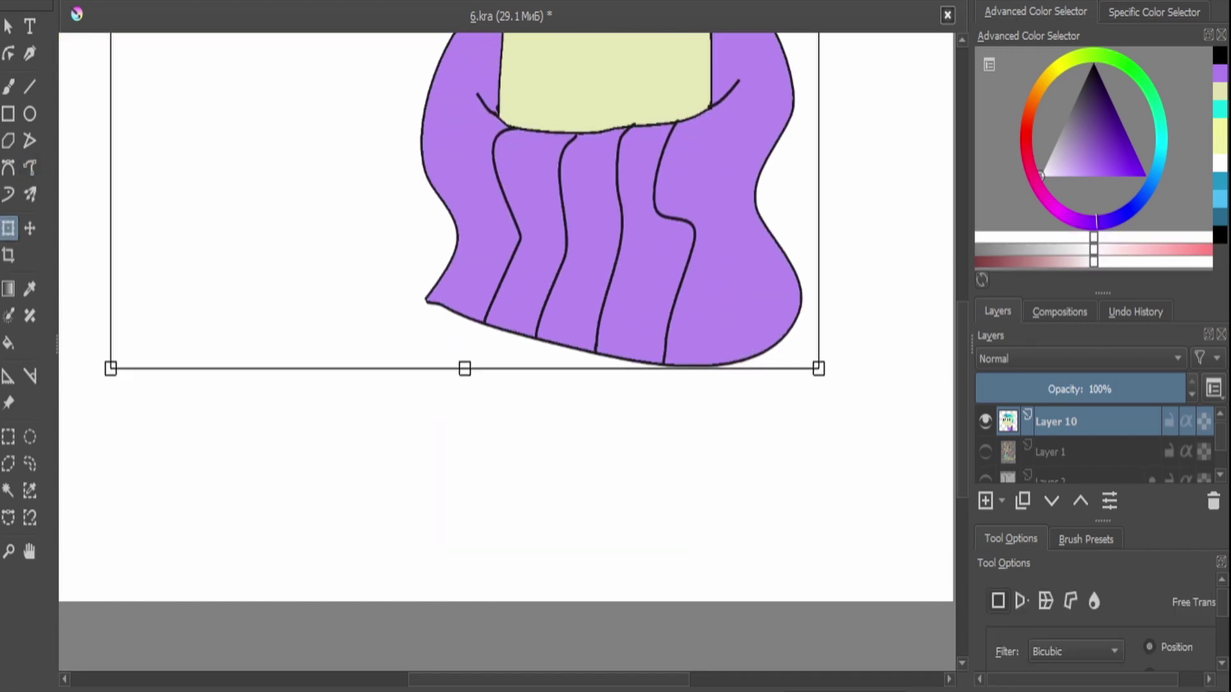
pyautogui.press('d')
pyautogui.click(29, 168)
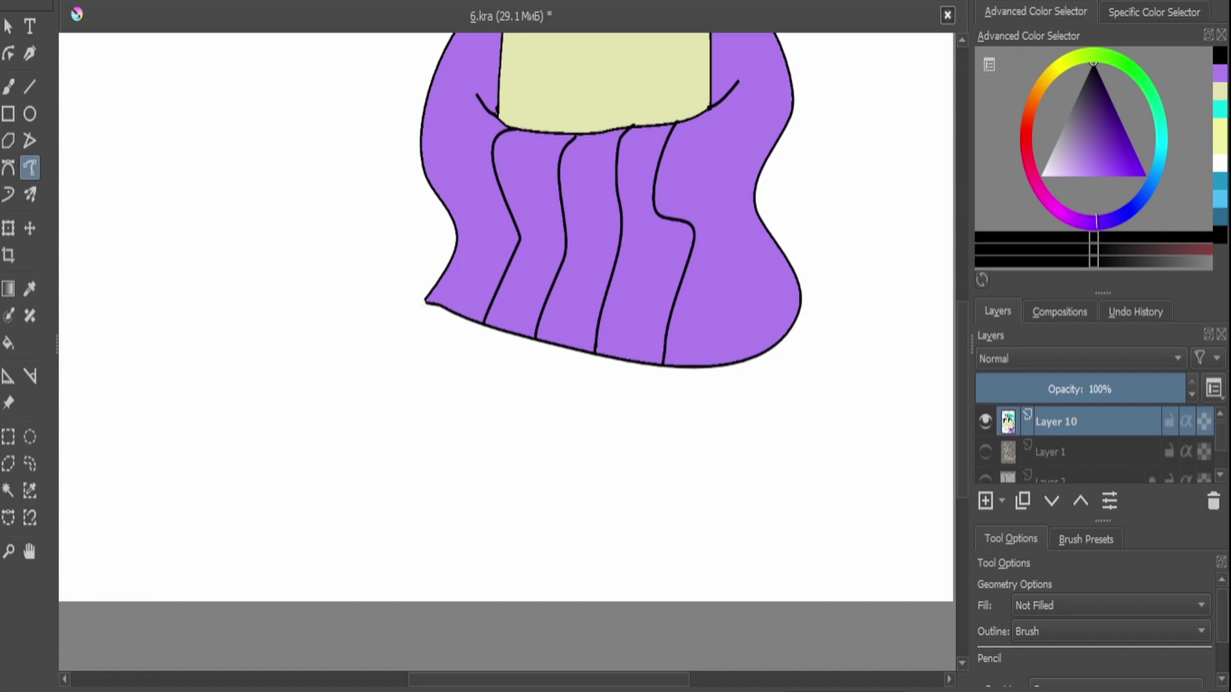
pyautogui.scroll(5, 506, 320)
pyautogui.hotkey('ctrl', 't')
pyautogui.scroll(-3, 506, 320)
pyautogui.scroll(5, 561, 363)
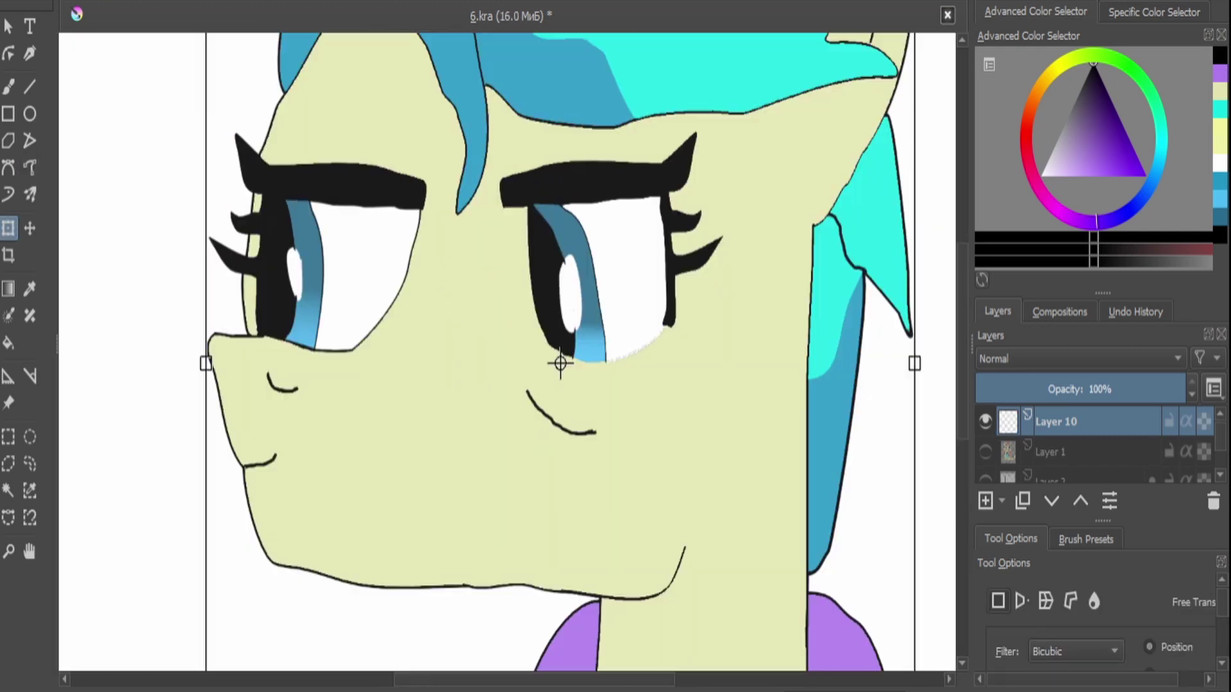
# Select the white area of the character's left-hand eye and fill it with white.
pyautogui.scroll(3, 561, 363)
pyautogui.click(9, 490)
pyautogui.click(385, 333)
pyautogui.press('x')
pyautogui.press('f')
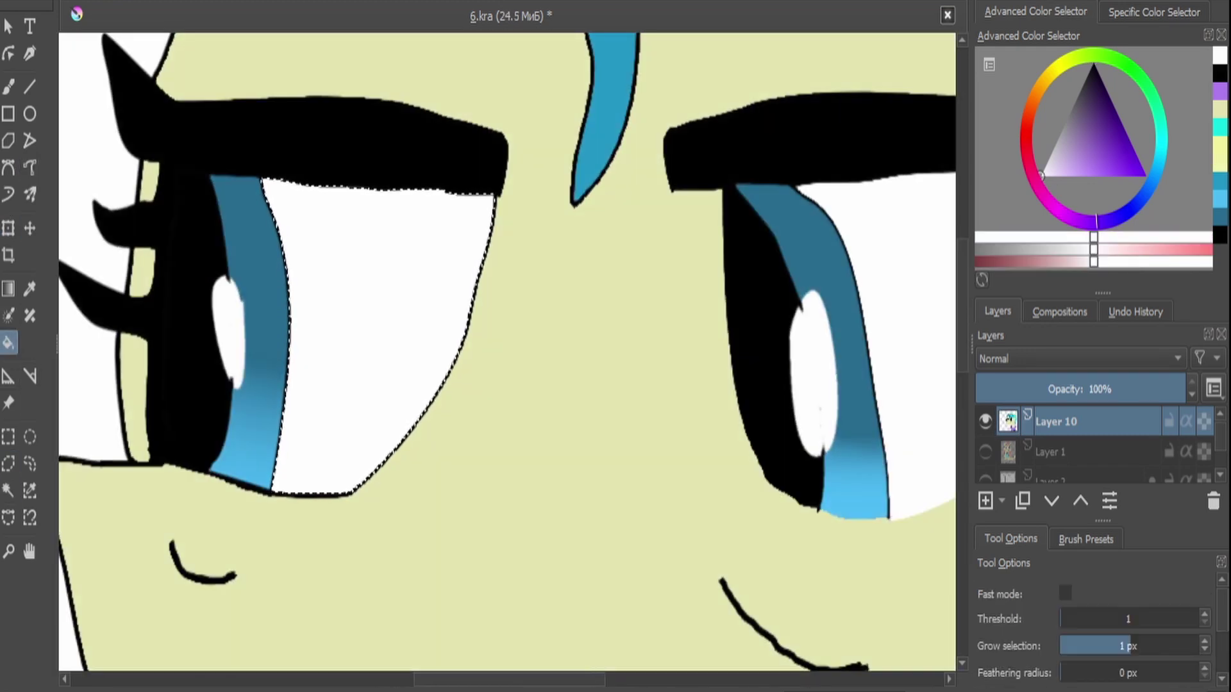
# Shift the whole character further up the canvas to make more room for the body.
pyautogui.scroll(-3, 507, 346)
pyautogui.hotkey('ctrl', 't')
pyautogui.scroll(-2, 506, 346)
pyautogui.scroll(4, 506, 346)
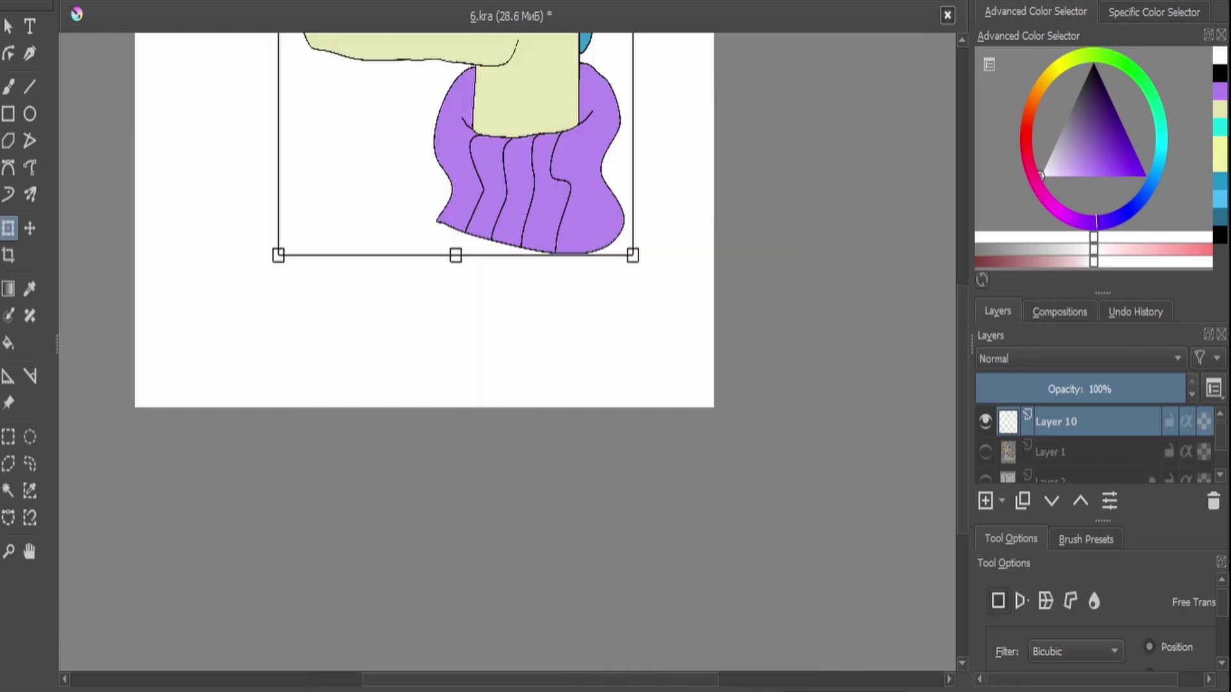
# Draw the body outline in black as two curved lines running down from both sides of the scarf.
pyautogui.click(30, 167)
pyautogui.scroll(3, 506, 346)
pyautogui.press('d')
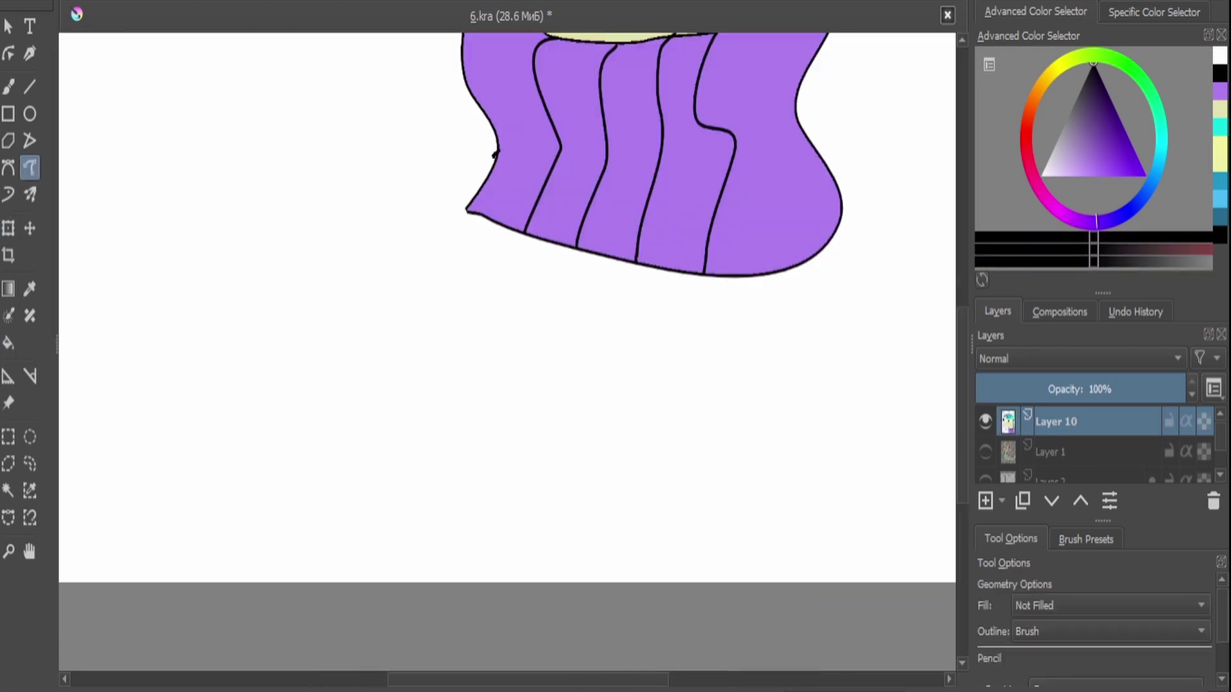
pyautogui.moveTo(495, 153)
pyautogui.mouseDown()
pyautogui.moveTo(409, 239)
pyautogui.moveTo(373, 349)
pyautogui.mouseUp()
pyautogui.moveTo(401, 476)
pyautogui.mouseDown()
pyautogui.moveTo(432, 544)
pyautogui.moveTo(368, 584)
pyautogui.mouseUp()
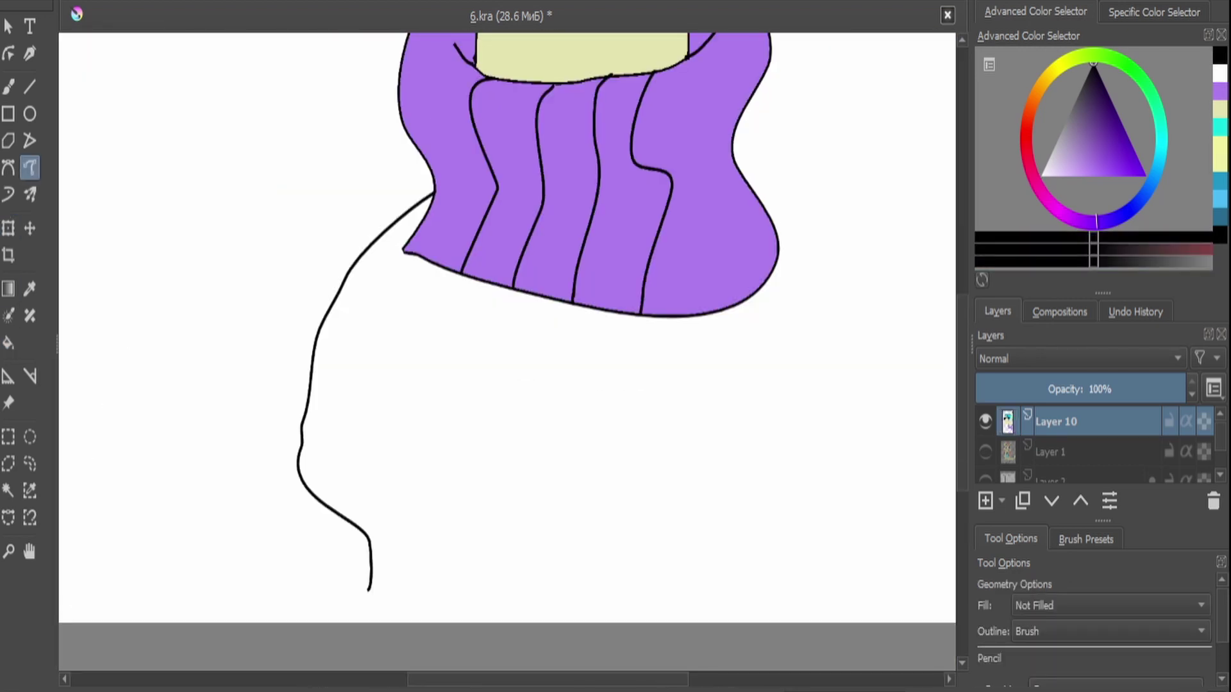
pyautogui.moveTo(743, 173)
pyautogui.mouseDown()
pyautogui.moveTo(809, 201)
pyautogui.moveTo(851, 420)
pyautogui.moveTo(789, 590)
pyautogui.mouseUp()
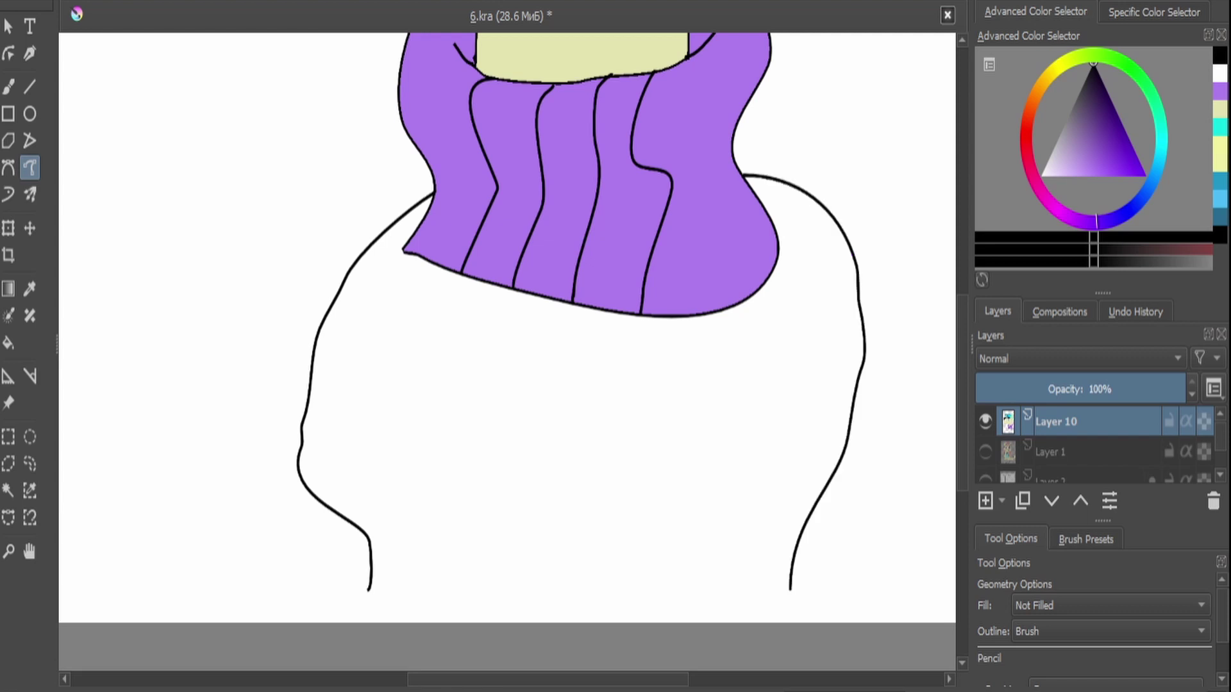
# Draw three parallel, nearly vertical black lines down from the scarf's lower edge in the middle of the body.
pyautogui.moveTo(503, 288); pyautogui.dragTo(489, 566)
pyautogui.moveTo(634, 313); pyautogui.dragTo(632, 558)
pyautogui.moveTo(565, 304); pyautogui.dragTo(566, 548)
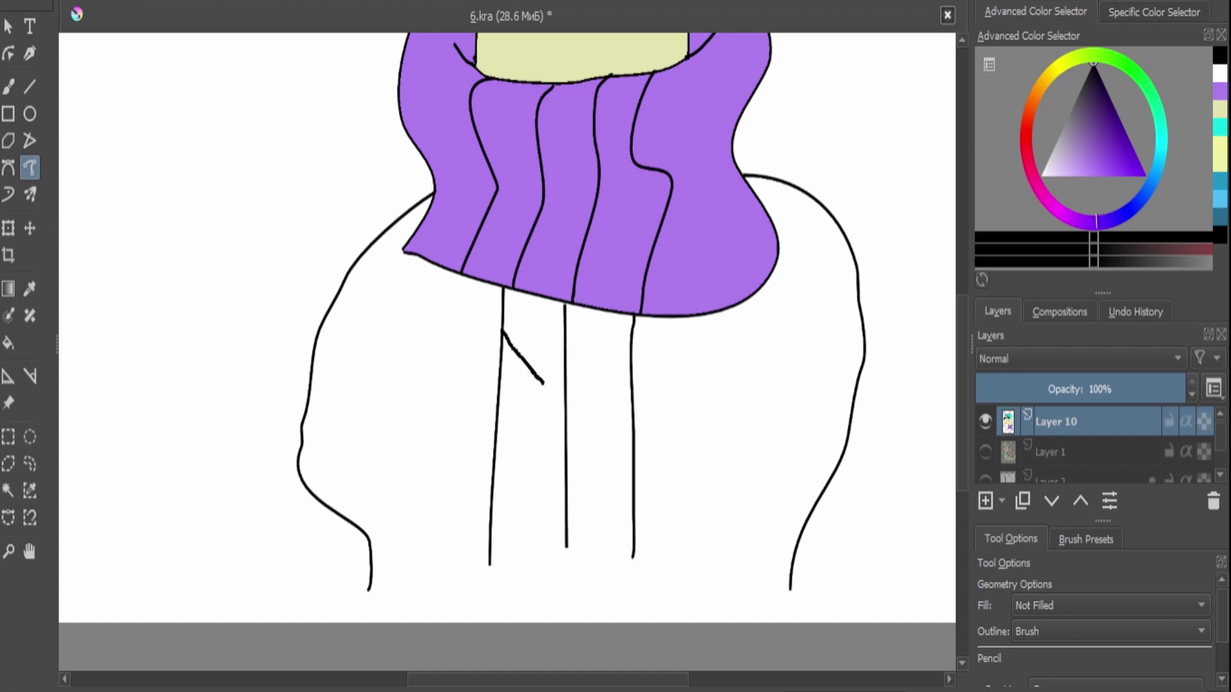
# Draw V-shaped diagonal lines between the three vertical lines, meeting at the middle one.
pyautogui.moveTo(543, 383)
pyautogui.mouseDown()
pyautogui.moveTo(563, 407)
pyautogui.moveTo(631, 370)
pyautogui.mouseUp()
pyautogui.moveTo(536, 452); pyautogui.dragTo(566, 478)
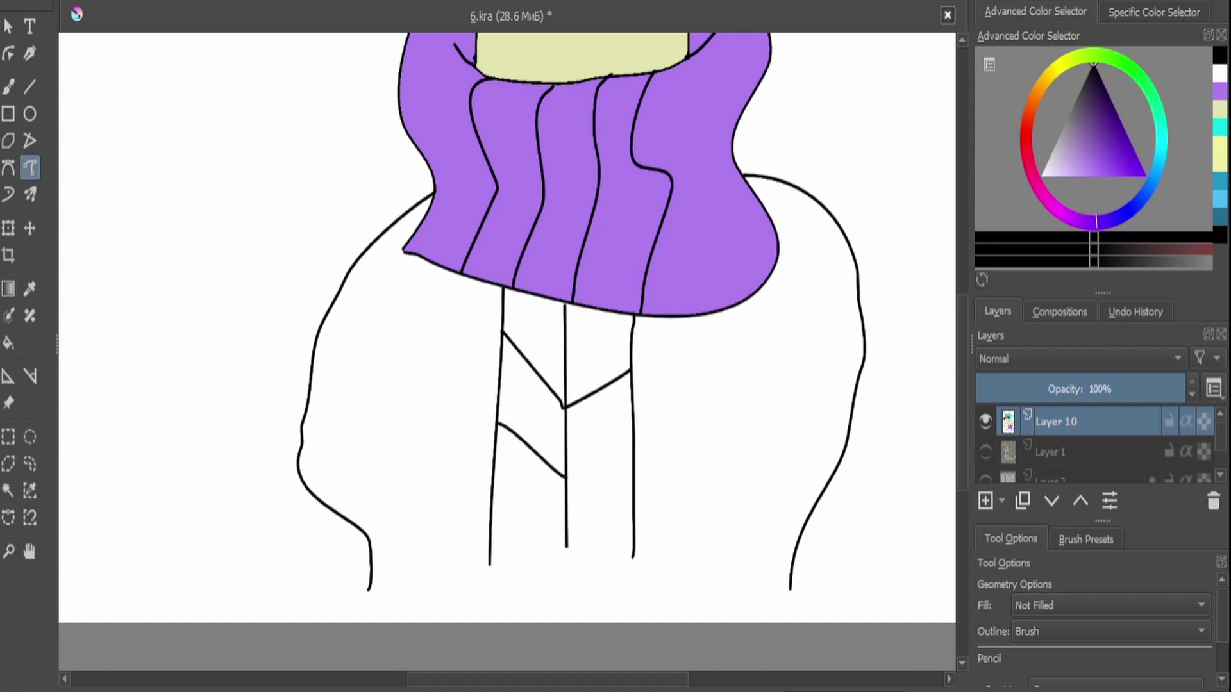
# Draw the lowest chevron line on the sweater's central panel and a curved hem line beneath the panel.
pyautogui.moveTo(493, 521); pyautogui.dragTo(630, 535)
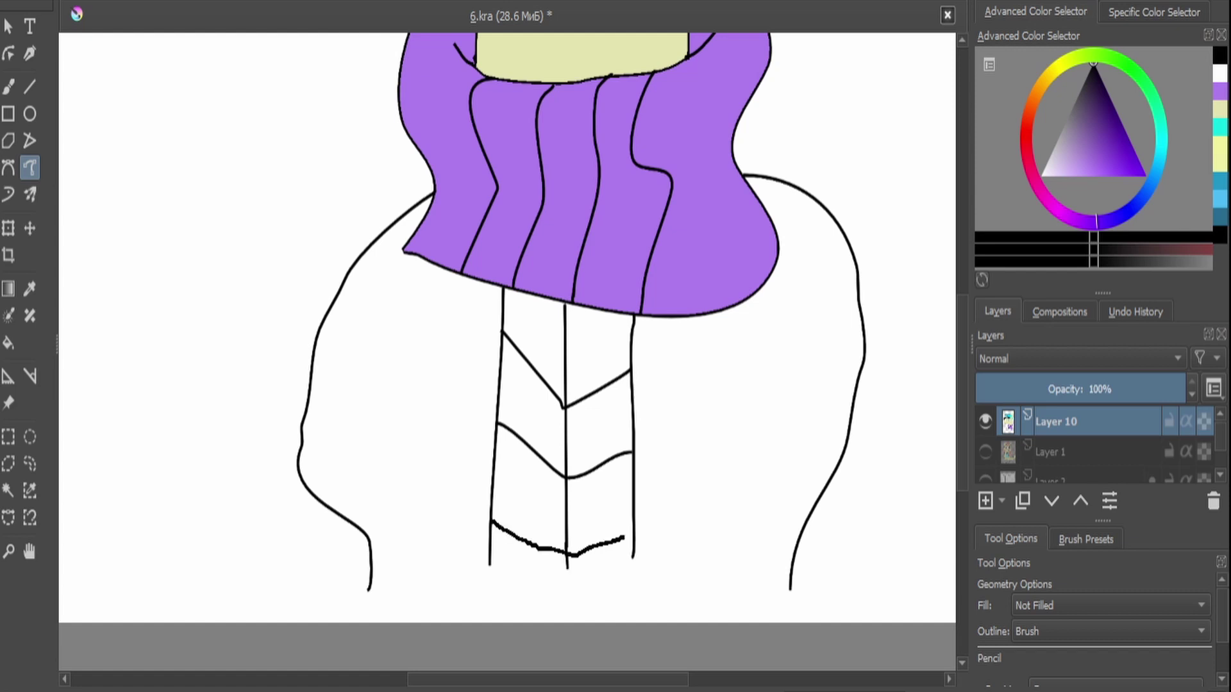
pyautogui.scroll(2, 565, 449)
pyautogui.scroll(-4, 564, 449)
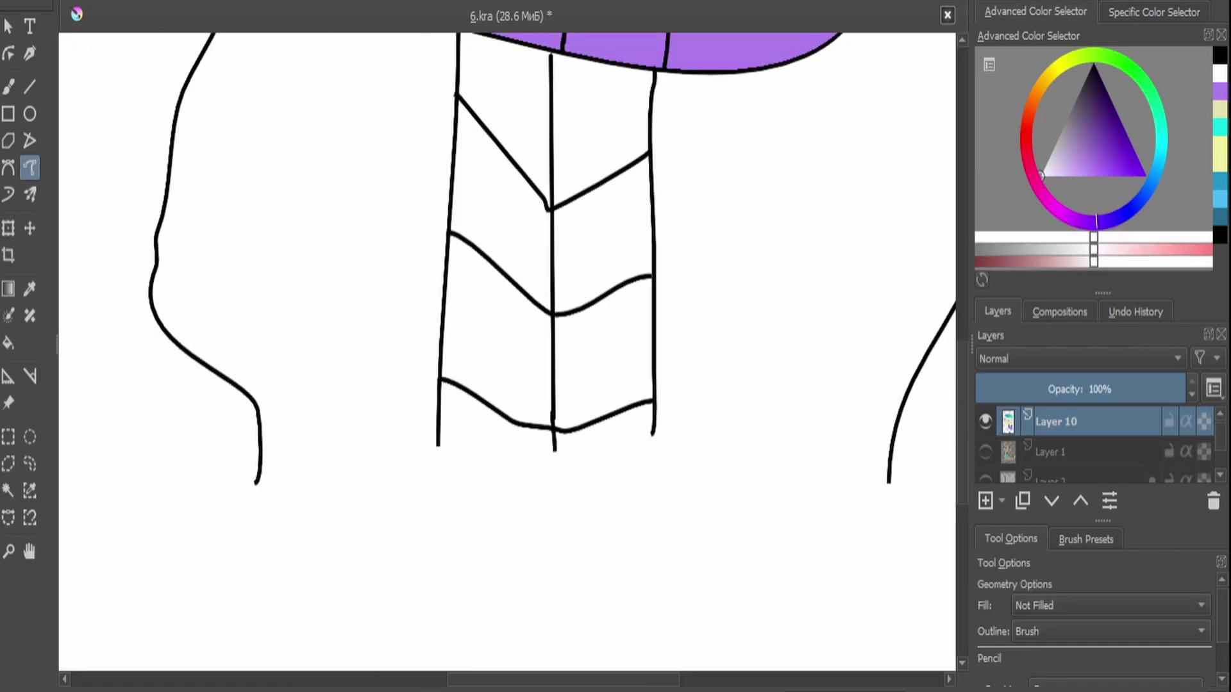
pyautogui.moveTo(438, 444); pyautogui.dragTo(640, 453)
pyautogui.hotkey('ctrl', 'z')
pyautogui.moveTo(691, 396)
pyautogui.mouseDown()
pyautogui.moveTo(625, 442)
pyautogui.moveTo(556, 450)
pyautogui.moveTo(436, 442)
pyautogui.moveTo(399, 412)
pyautogui.mouseUp()
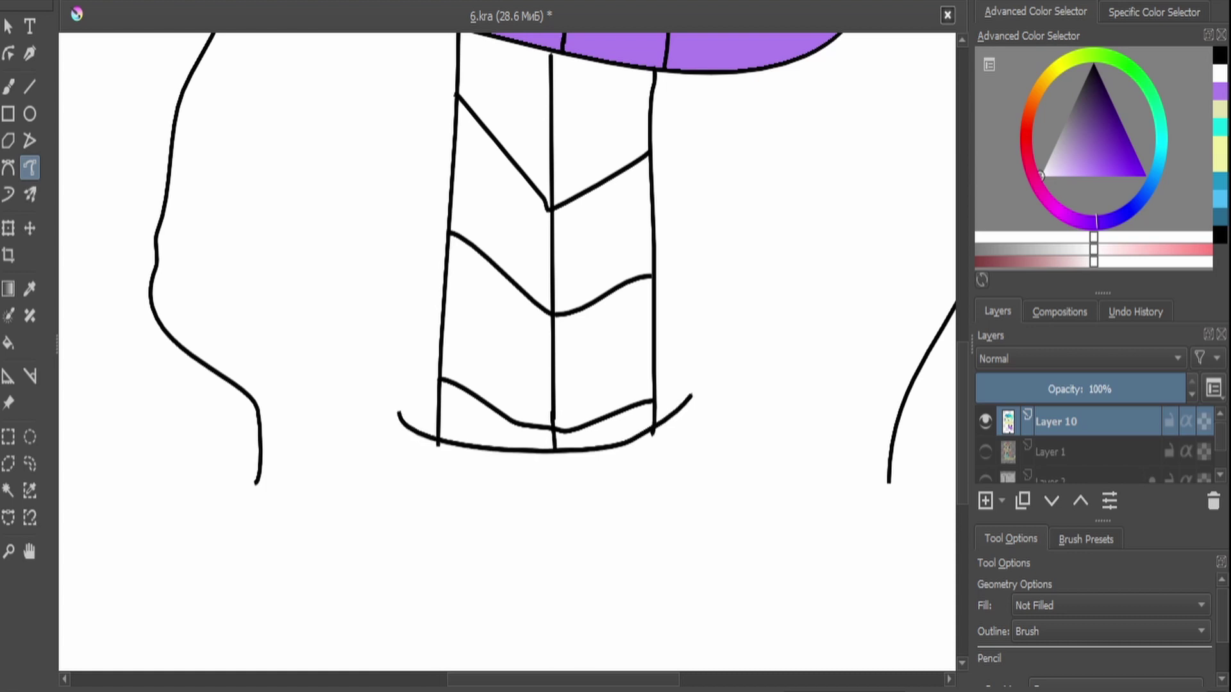
# Trim the ends of the panel's vertical lines where they stick out below the curved hem.
pyautogui.scroll(2, 545, 449)
pyautogui.press('b')
pyautogui.scroll(4, 536, 338)
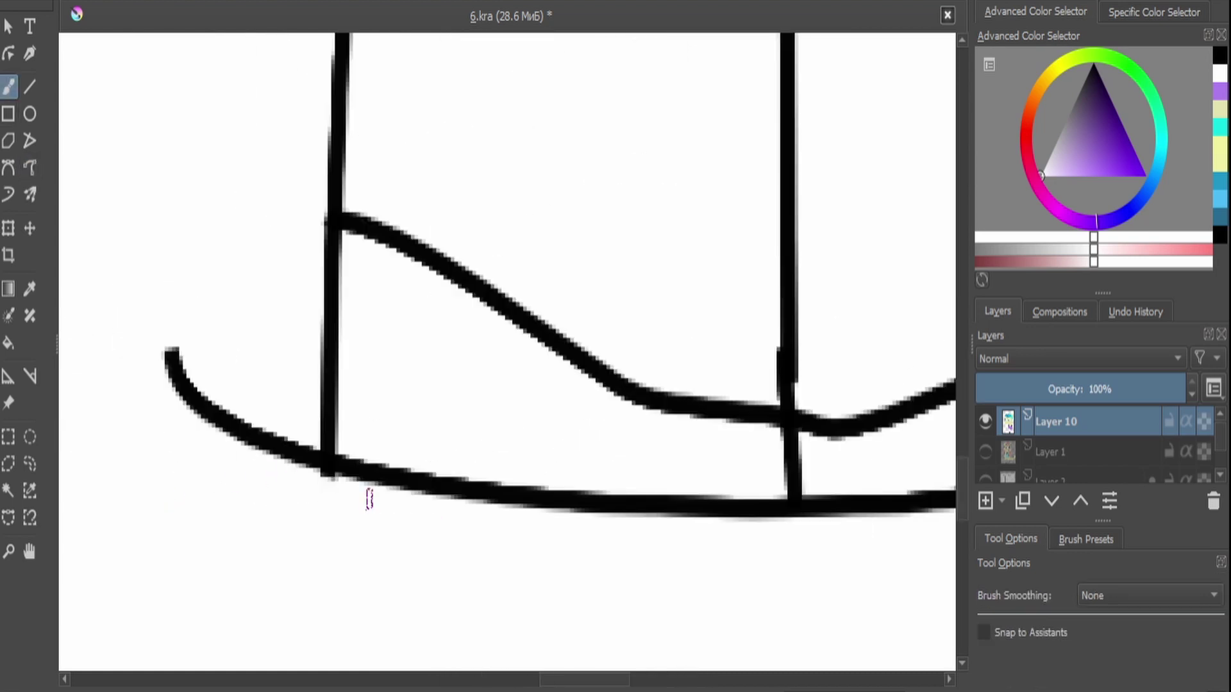
pyautogui.scroll(-6, 369, 498)
# Draw the black outline of the front leg's sleeve, running down from the panel's hem and closed at the wrist.
pyautogui.hotkey('shift', 'b')
pyautogui.press('d')
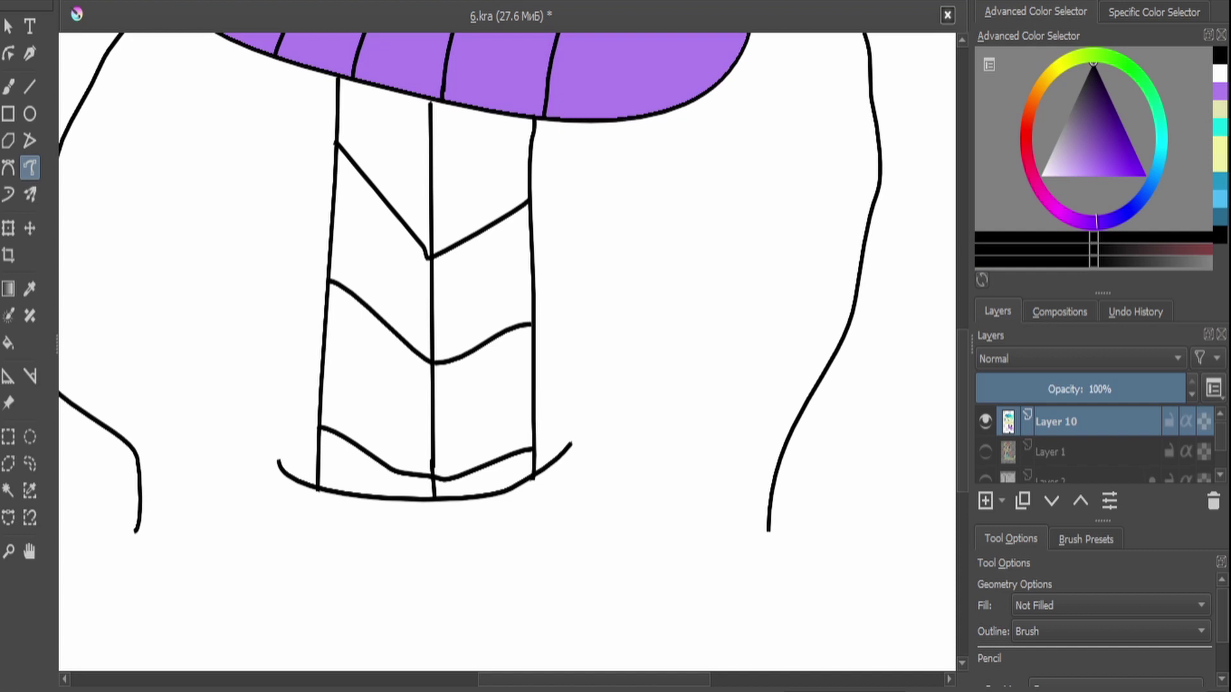
pyautogui.moveTo(513, 359); pyautogui.dragTo(540, 336)
pyautogui.moveTo(562, 459)
pyautogui.mouseDown()
pyautogui.moveTo(561, 594)
pyautogui.moveTo(707, 601)
pyautogui.moveTo(740, 332)
pyautogui.mouseUp()
# Erase the lower end of the body contour beside the sleeve in white and redraw it curving into the sleeve's edge.
pyautogui.scroll(1, 929, 488)
pyautogui.press('b')
pyautogui.press('x')
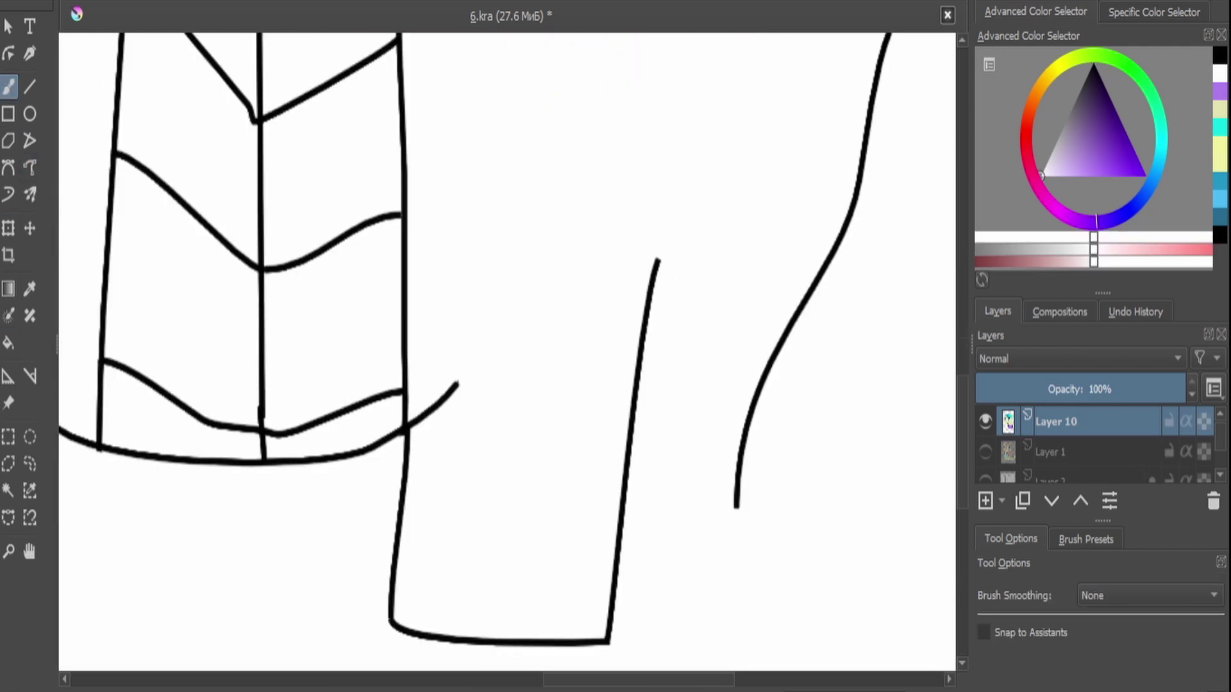
pyautogui.moveTo(736, 513)
pyautogui.mouseDown()
pyautogui.moveTo(744, 423)
pyautogui.moveTo(835, 250)
pyautogui.mouseUp()
pyautogui.press('x')
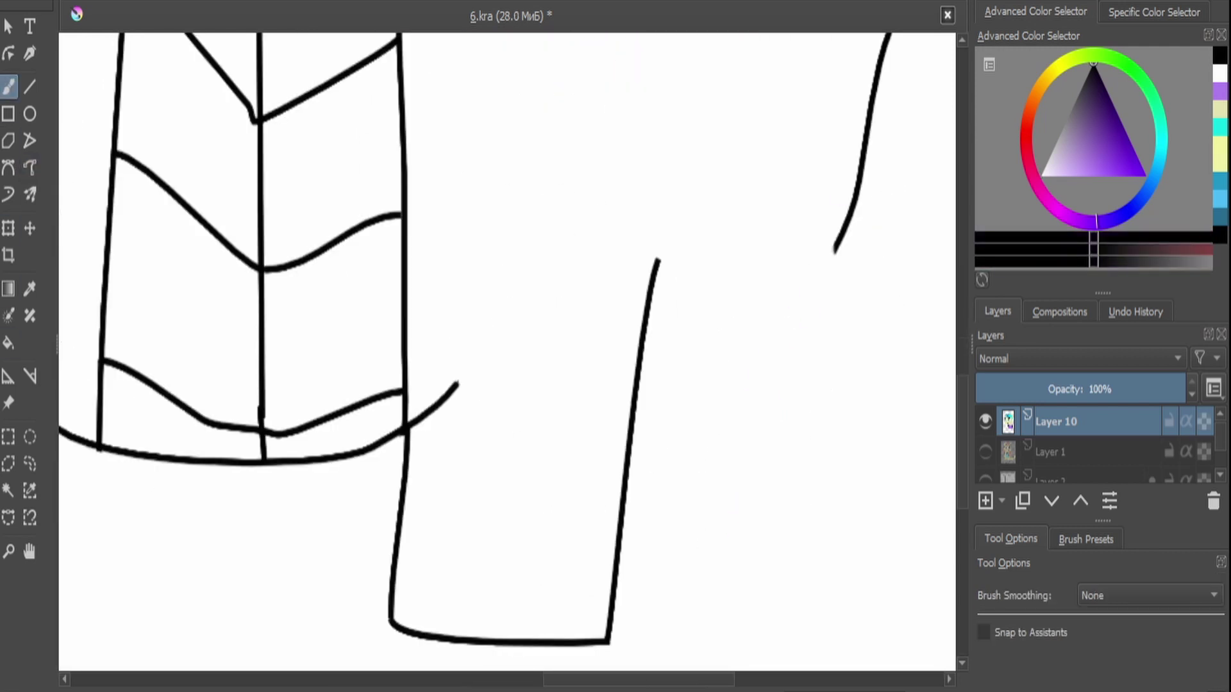
pyautogui.click(29, 168)
pyautogui.moveTo(809, 277)
pyautogui.mouseDown()
pyautogui.moveTo(715, 330)
pyautogui.moveTo(644, 346)
pyautogui.mouseUp()
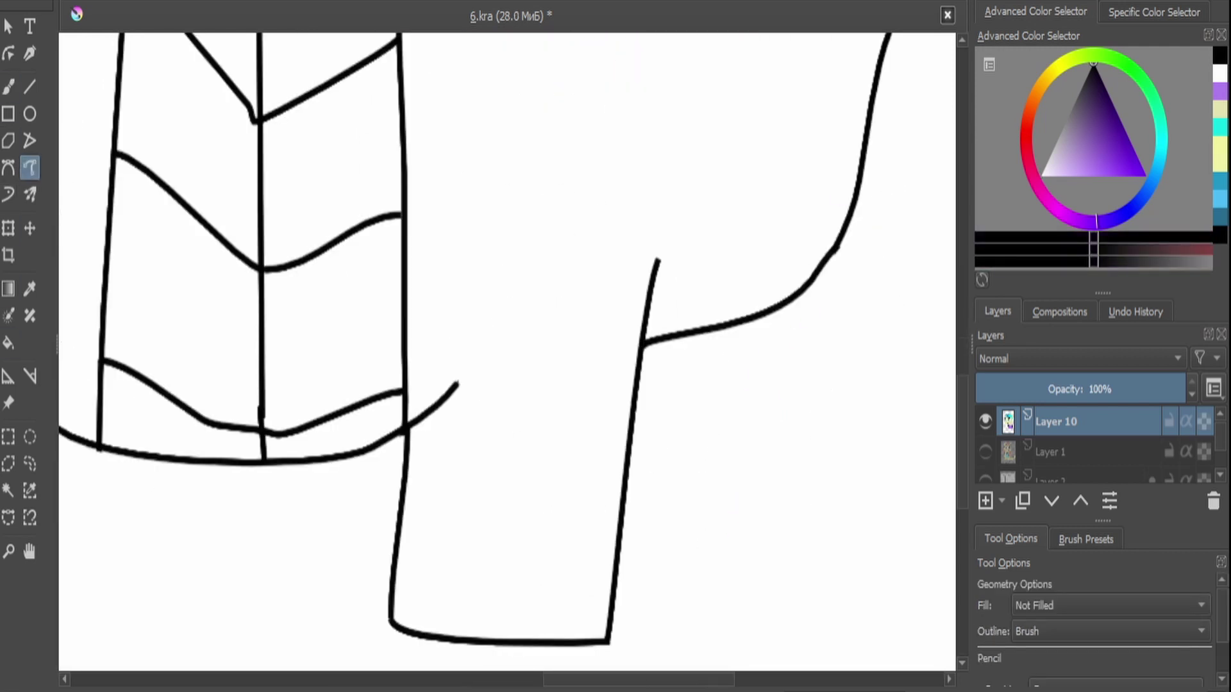
# Draw a rounded cuff with a flared lower rim at the end of the sleeve.
pyautogui.scroll(-4, 507, 353)
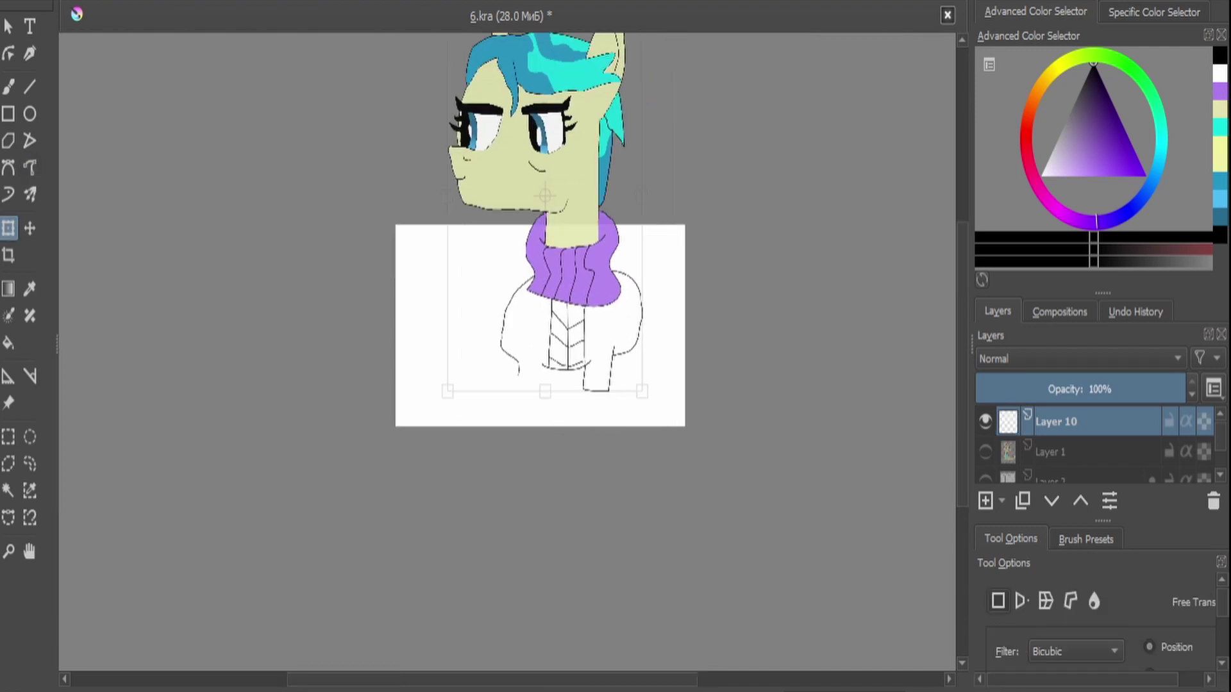
pyautogui.scroll(4, 561, 311)
pyautogui.scroll(2, 497, 345)
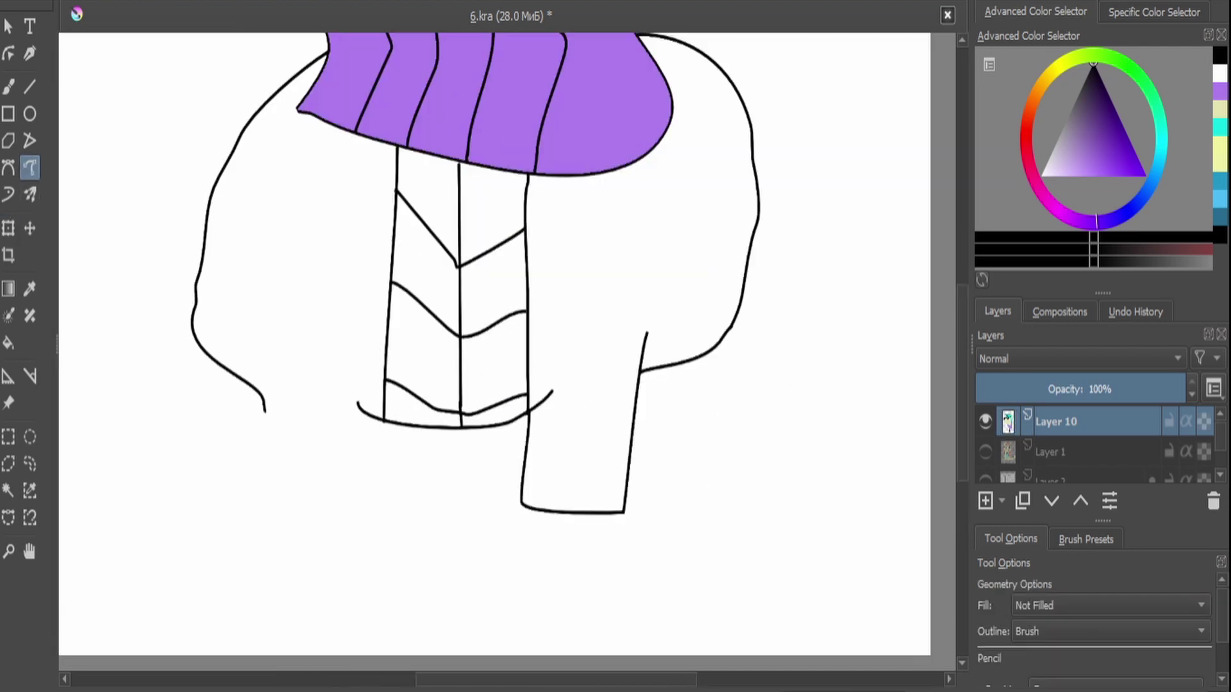
pyautogui.moveTo(646, 554)
pyautogui.mouseDown()
pyautogui.moveTo(645, 608)
pyautogui.moveTo(611, 619)
pyautogui.moveTo(529, 622)
pyautogui.moveTo(524, 580)
pyautogui.mouseUp()
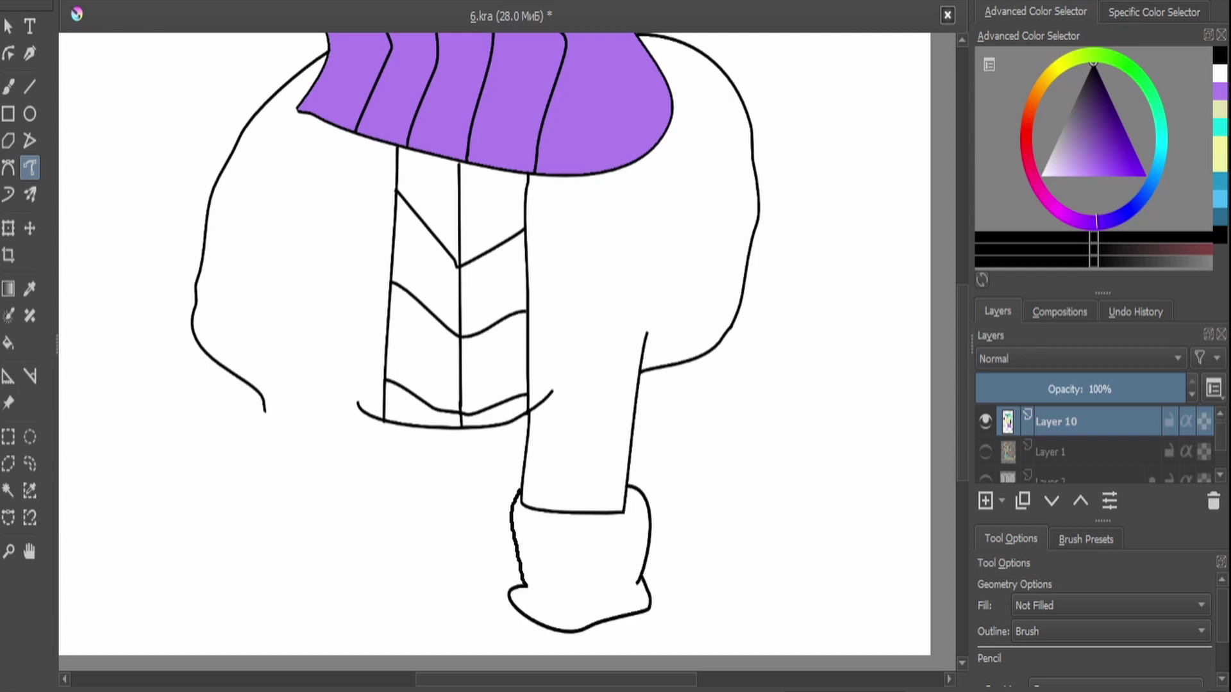
# Draw scalloped outlines along the outer edges of both shoulders, starting at the purple collar.
pyautogui.scroll(-5, 494, 343)
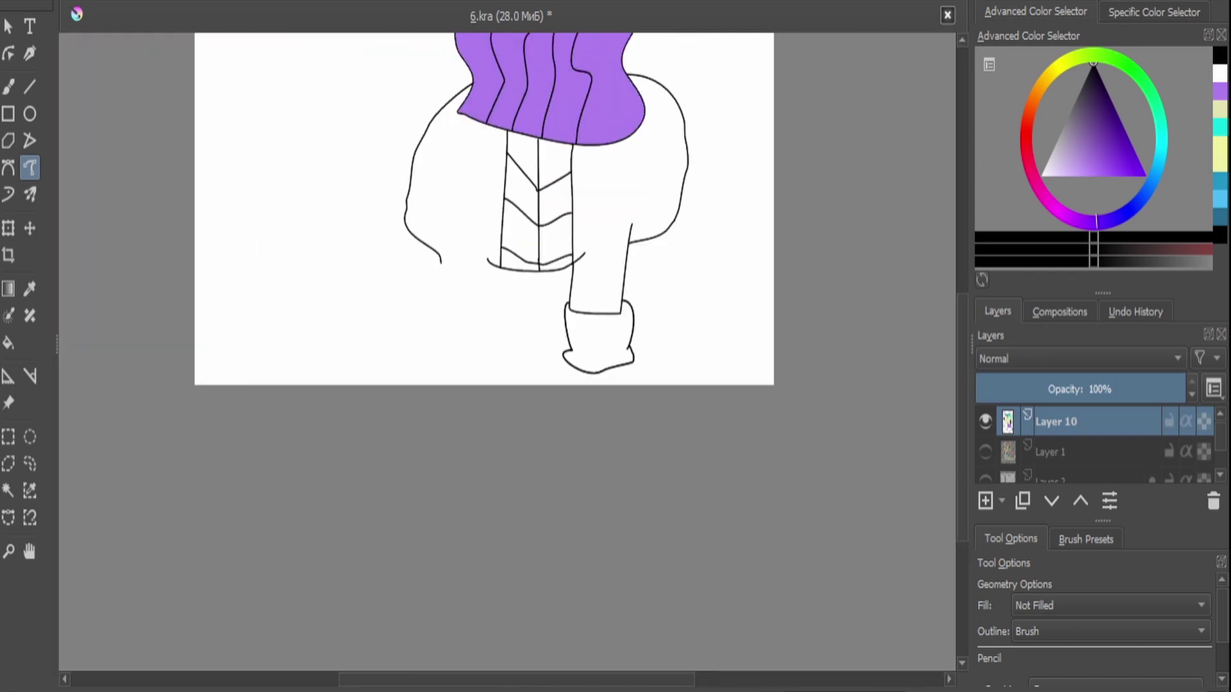
pyautogui.scroll(-1, 577, 288)
pyautogui.scroll(4, 577, 288)
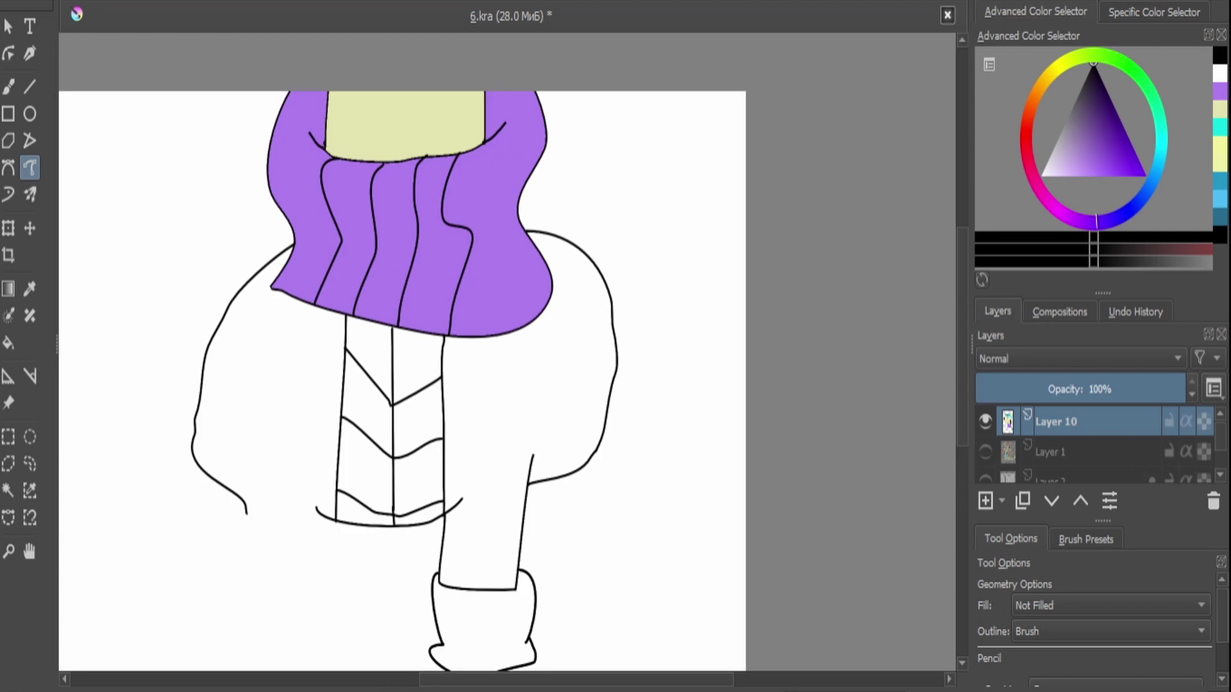
pyautogui.moveTo(625, 355); pyautogui.dragTo(621, 356)
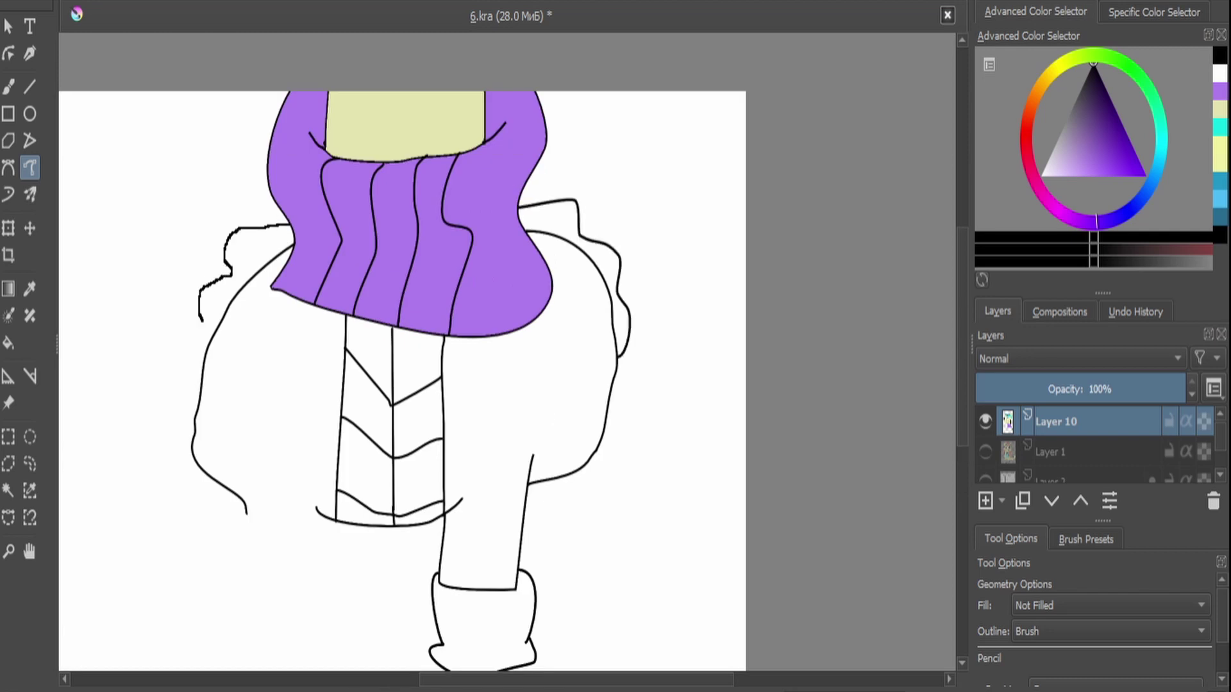
# Fill the scalloped shapes behind both shoulders with the pony's pale yellow coat colour.
pyautogui.press('x')
pyautogui.click(7, 490)
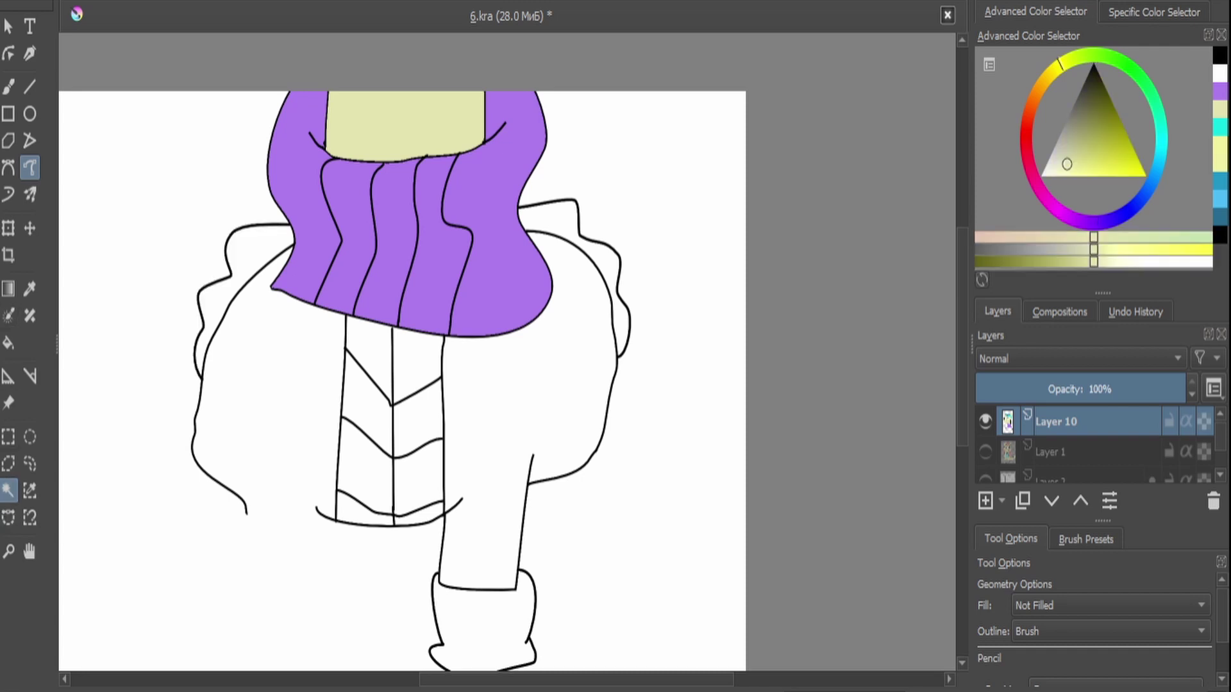
pyautogui.press('f')
pyautogui.click(218, 282)
pyautogui.click(599, 243)
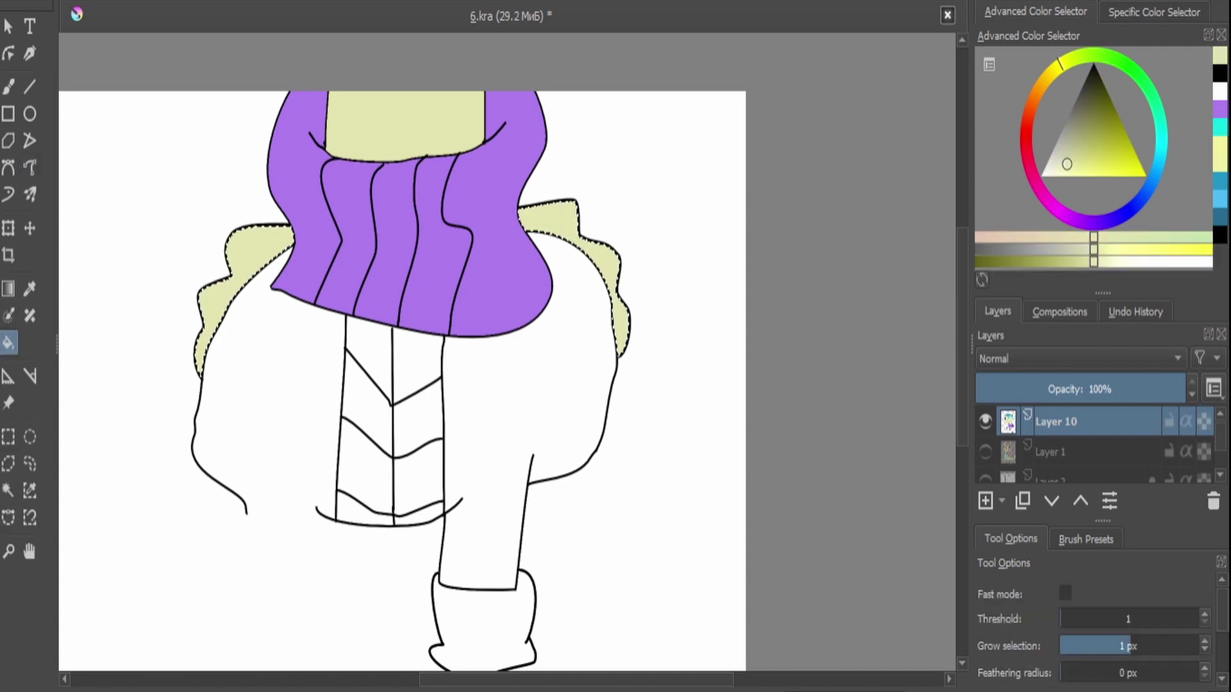
# Draw the lower leg below the cuff in black and fill it with the pale yellow coat colour.
pyautogui.scroll(-3, 411, 359)
pyautogui.click(29, 168)
pyautogui.scroll(-5, 406, 298)
pyautogui.click(30, 168)
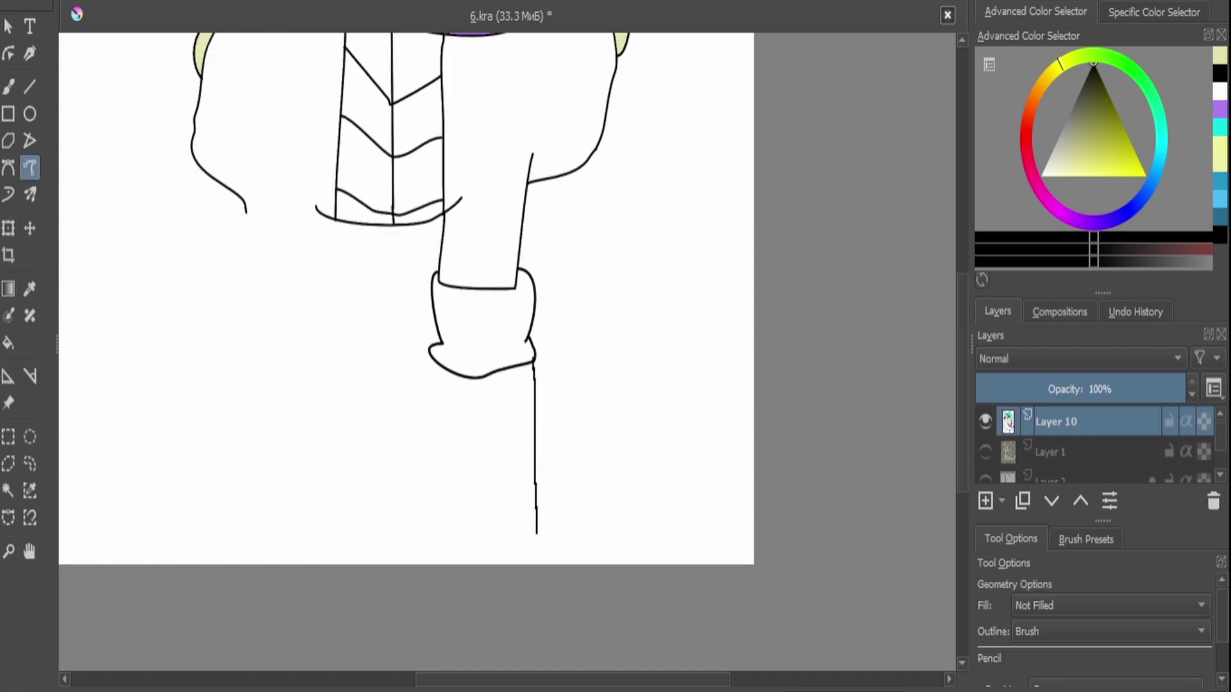
pyautogui.moveTo(536, 397); pyautogui.dragTo(533, 363)
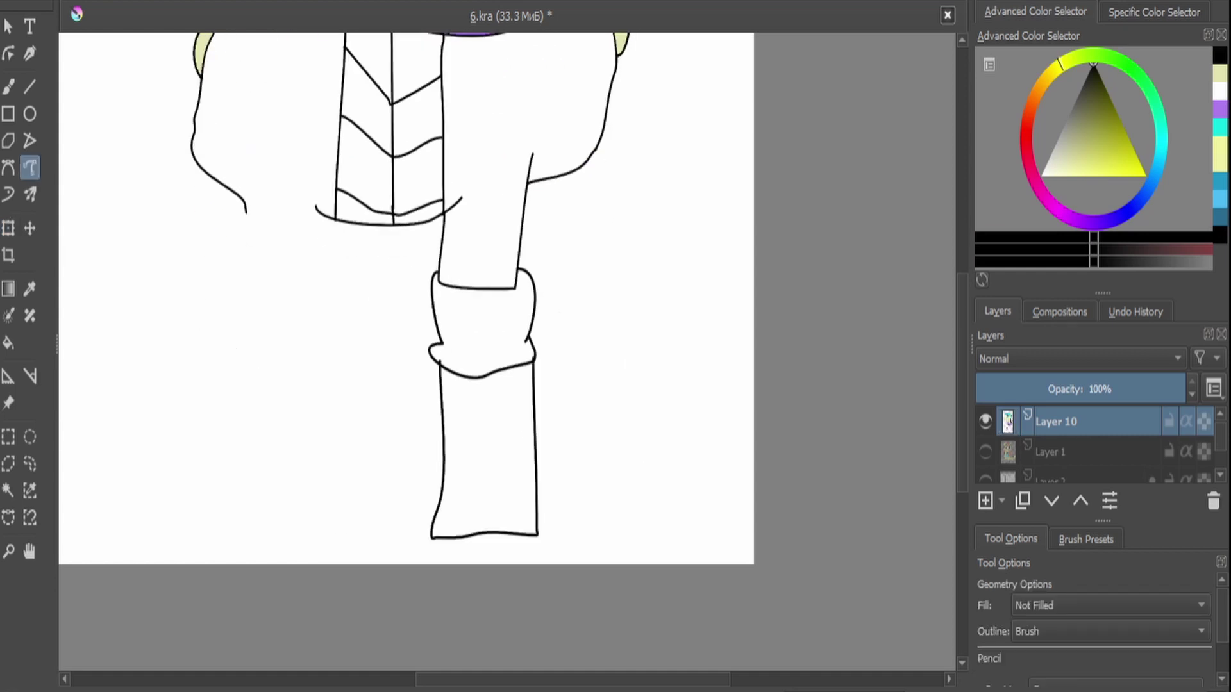
pyautogui.press('f')
pyautogui.click(489, 448)
# Draw a second leg below the sweater panel's hem and fill it with the pale yellow coat colour.
pyautogui.scroll(-2, 406, 299)
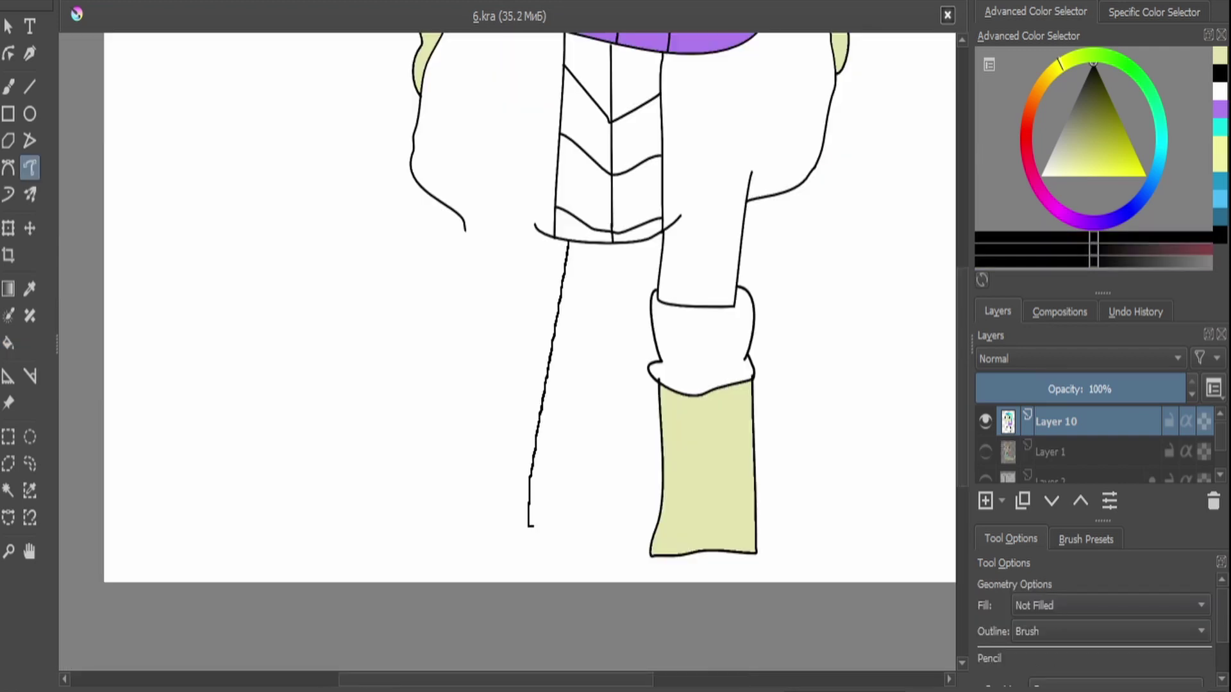
pyautogui.moveTo(627, 251); pyautogui.dragTo(628, 244)
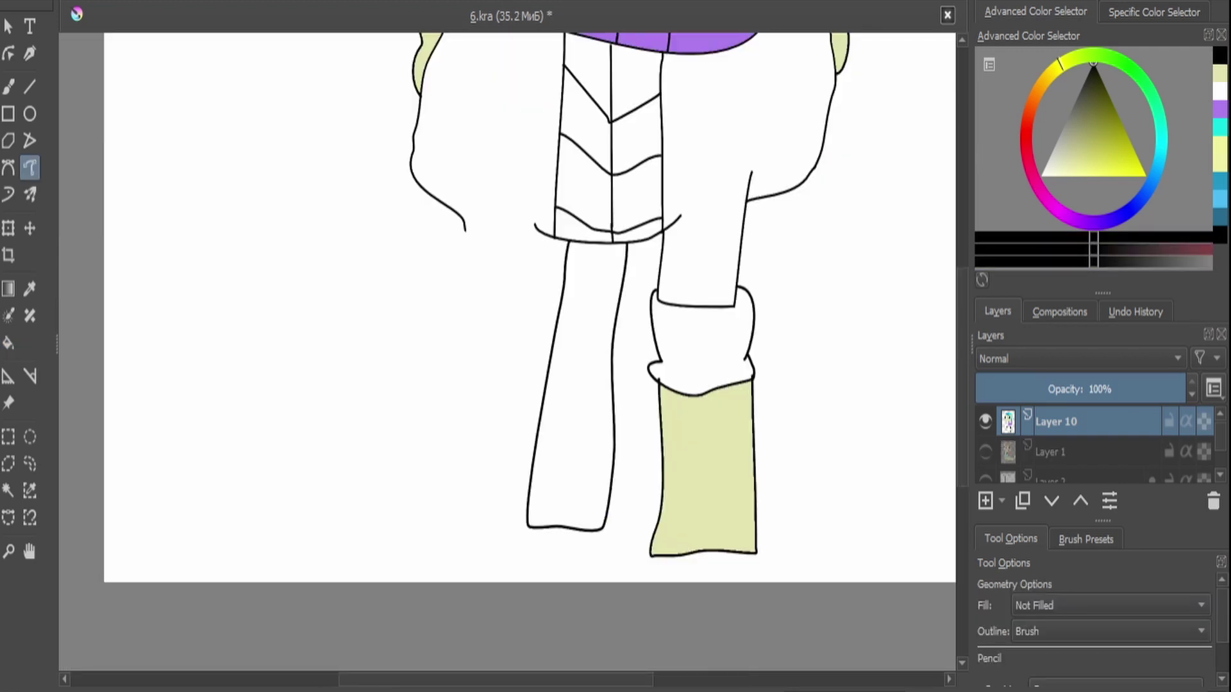
pyautogui.press('x')
pyautogui.press('f')
pyautogui.click(577, 384)
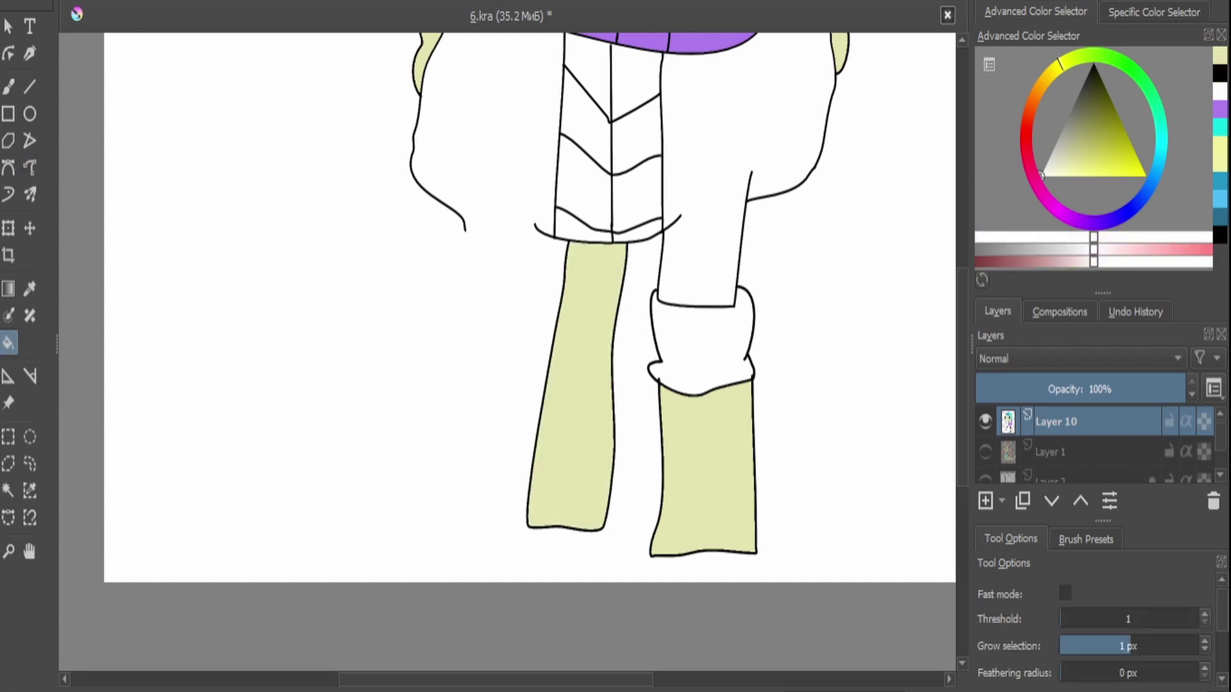
# Scale down the blue-haired pony on Layer 10 and place it beside the red-haired pony on Layer 1.
pyautogui.press('-')
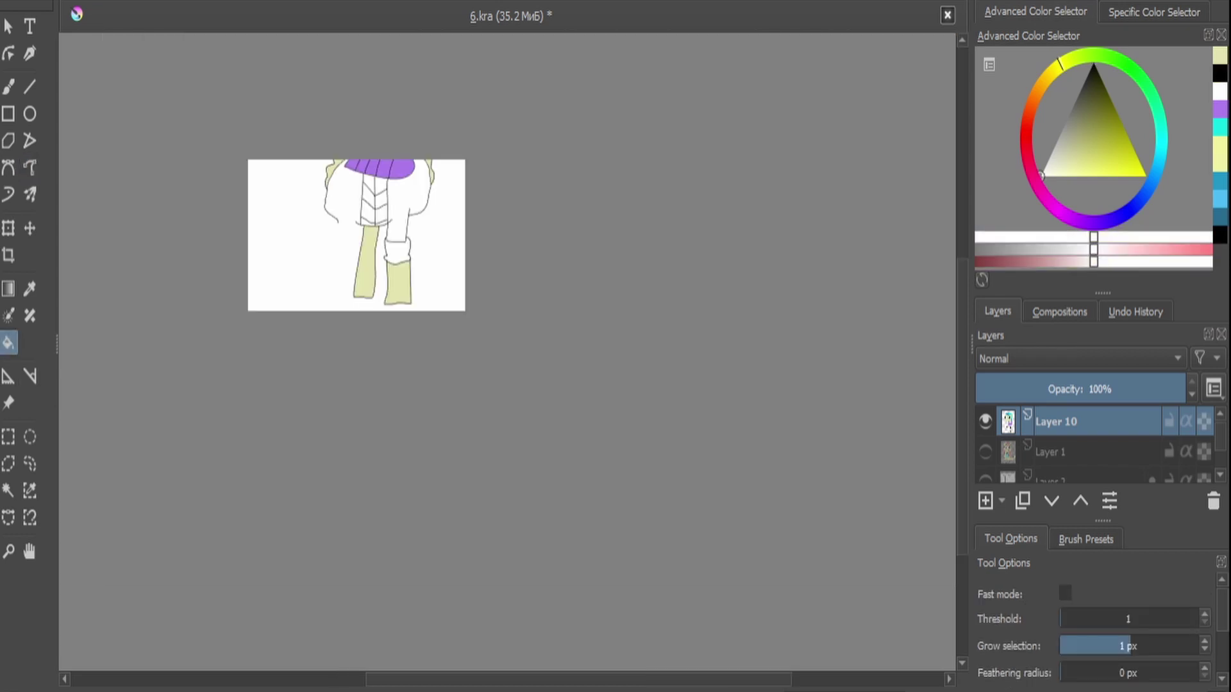
pyautogui.hotkey('ctrl', 't')
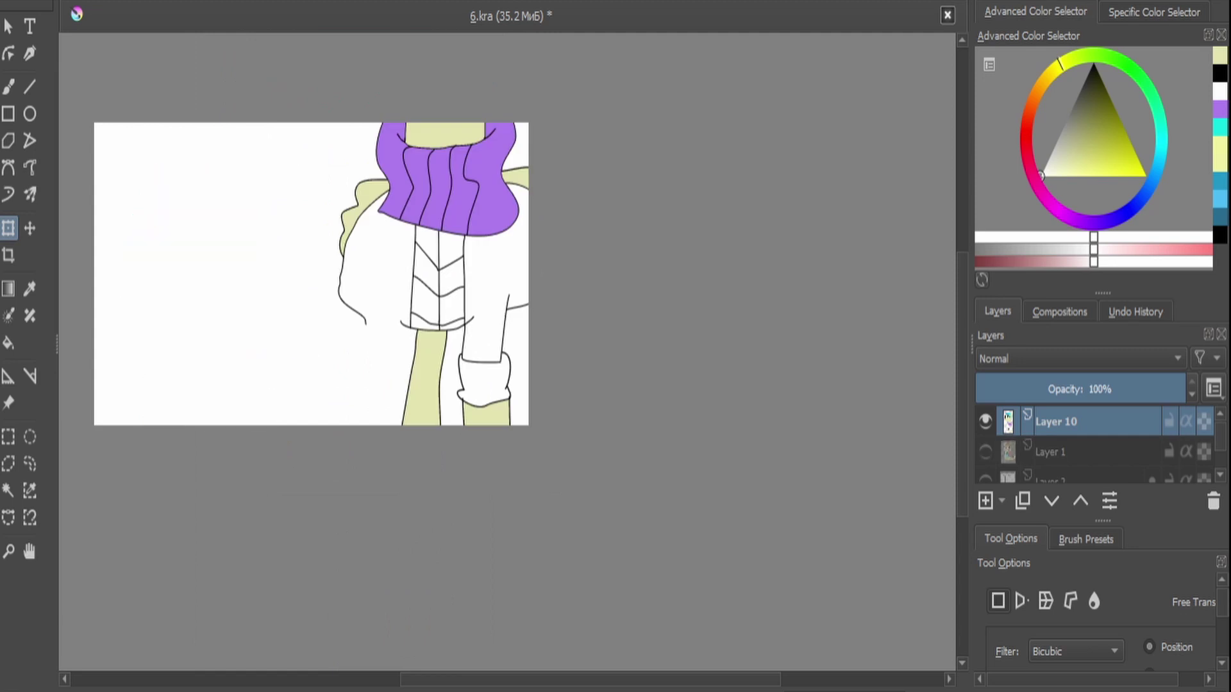
pyautogui.moveTo(371, 328); pyautogui.dragTo(394, 314)
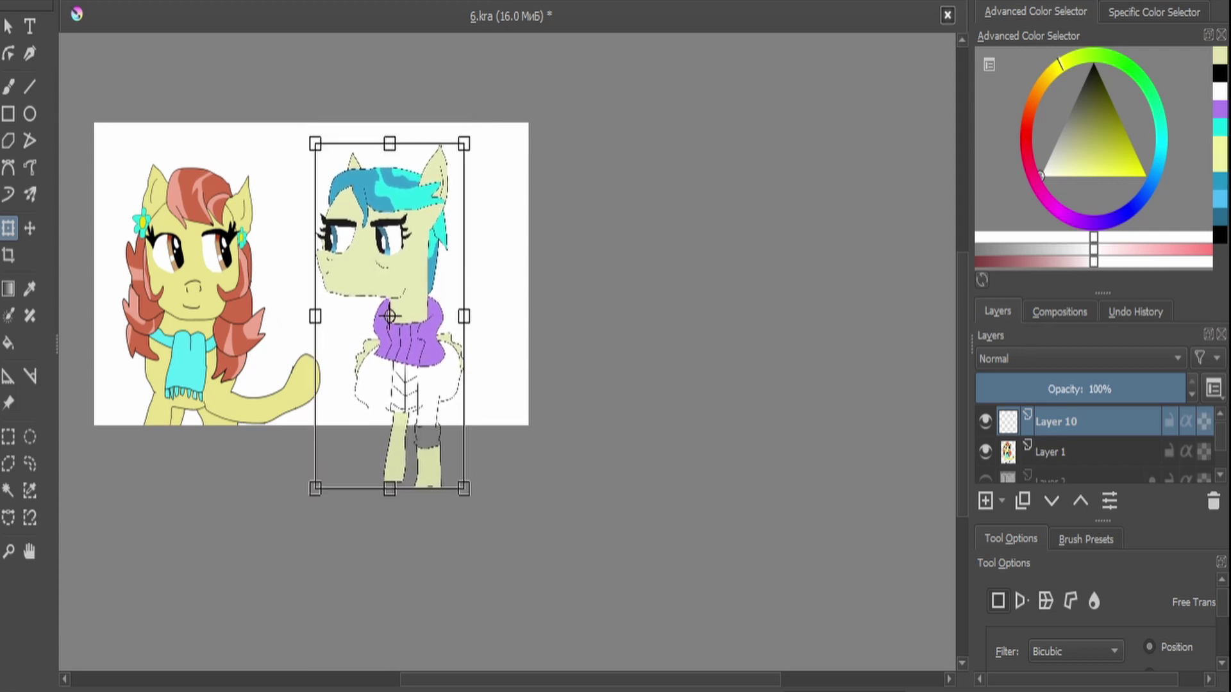
pyautogui.click(1053, 452)
pyautogui.scroll(1, 504, 275)
pyautogui.scroll(-1, 169, 280)
pyautogui.moveTo(320, 321); pyautogui.dragTo(471, 412)
# On Layer 10, erase the lower end of the body contour facing the red-haired pony and draw a sleeve line reaching towards her.
pyautogui.click(1053, 421)
pyautogui.press('b')
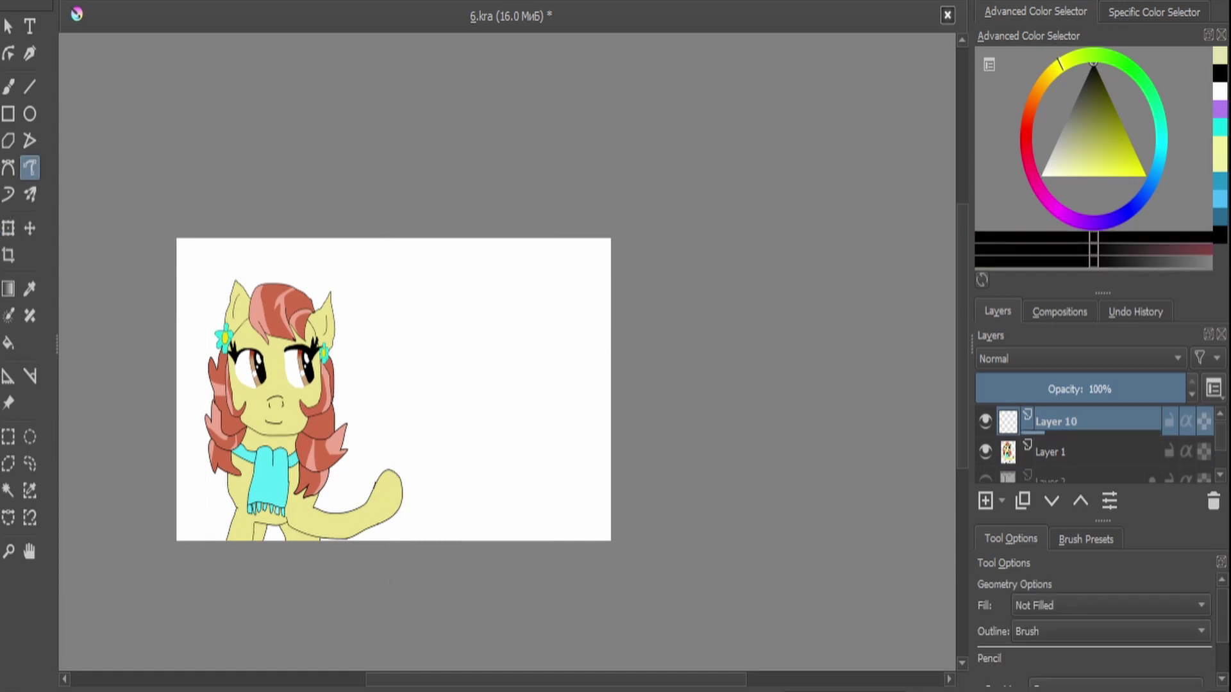
pyautogui.scroll(5, 456, 503)
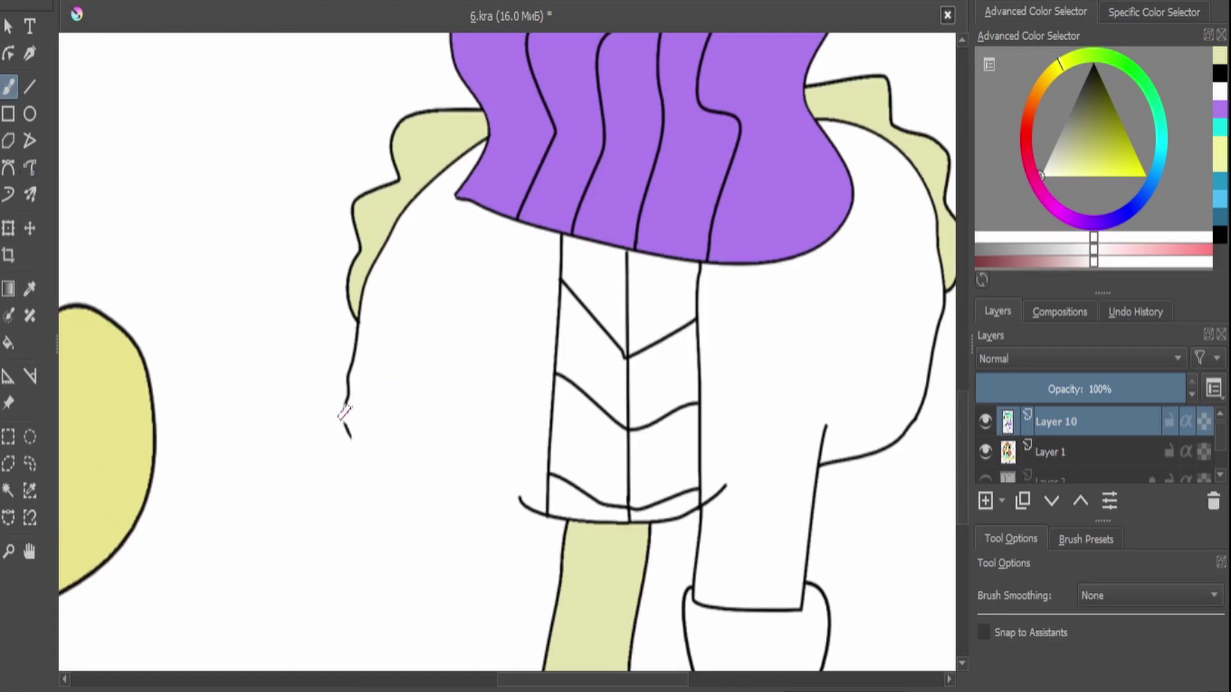
pyautogui.press('d')
pyautogui.click(29, 168)
pyautogui.scroll(2, 506, 353)
pyautogui.moveTo(378, 400)
pyautogui.mouseDown()
pyautogui.moveTo(302, 367)
pyautogui.moveTo(276, 379)
pyautogui.moveTo(144, 294)
pyautogui.mouseUp()
pyautogui.scroll(-5, 507, 353)
pyautogui.press('pagedown')
pyautogui.hotkey('ctrl', 't')
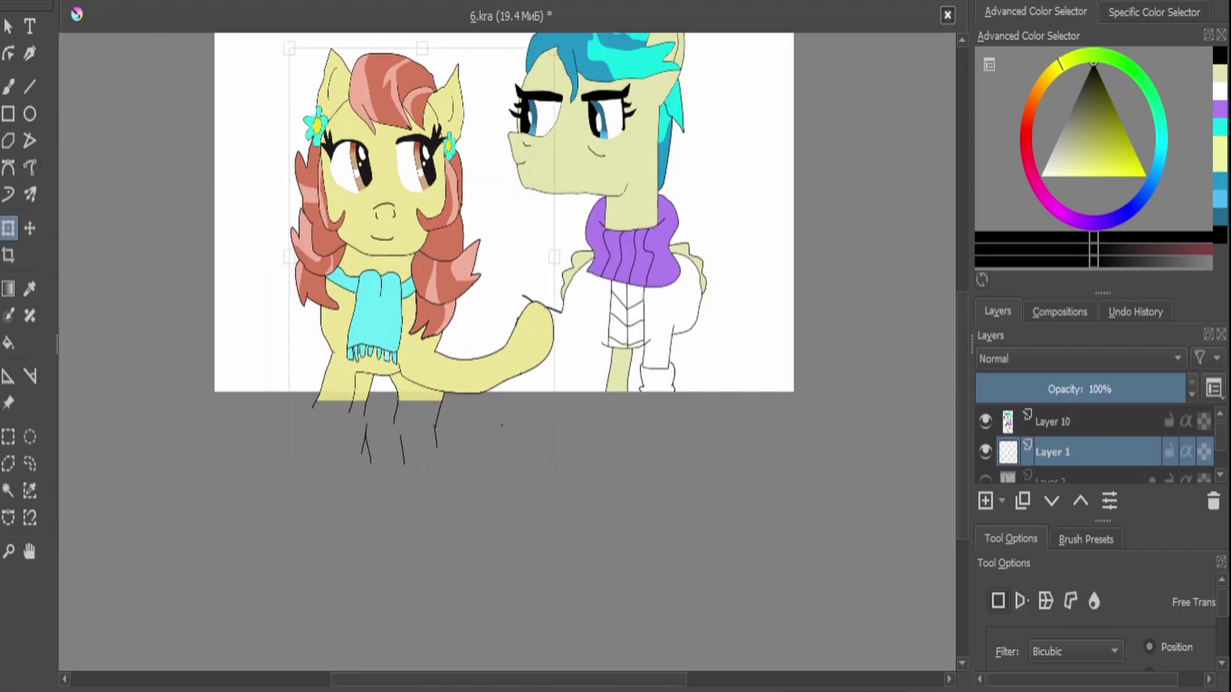
pyautogui.press('pageup')
# Extend the reaching arm on Layer 10 with a cuff line and the outline of a bent foreleg running down to the canvas edge.
pyautogui.scroll(4, 555, 263)
pyautogui.click(30, 168)
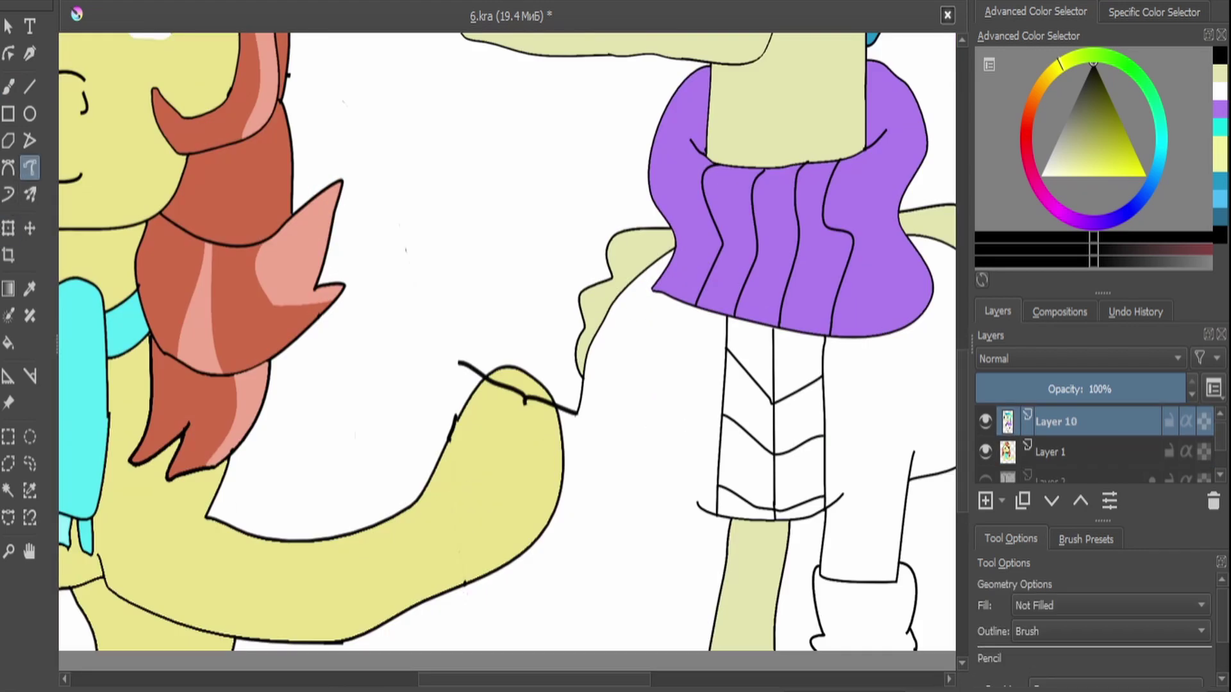
pyautogui.scroll(-5, 506, 339)
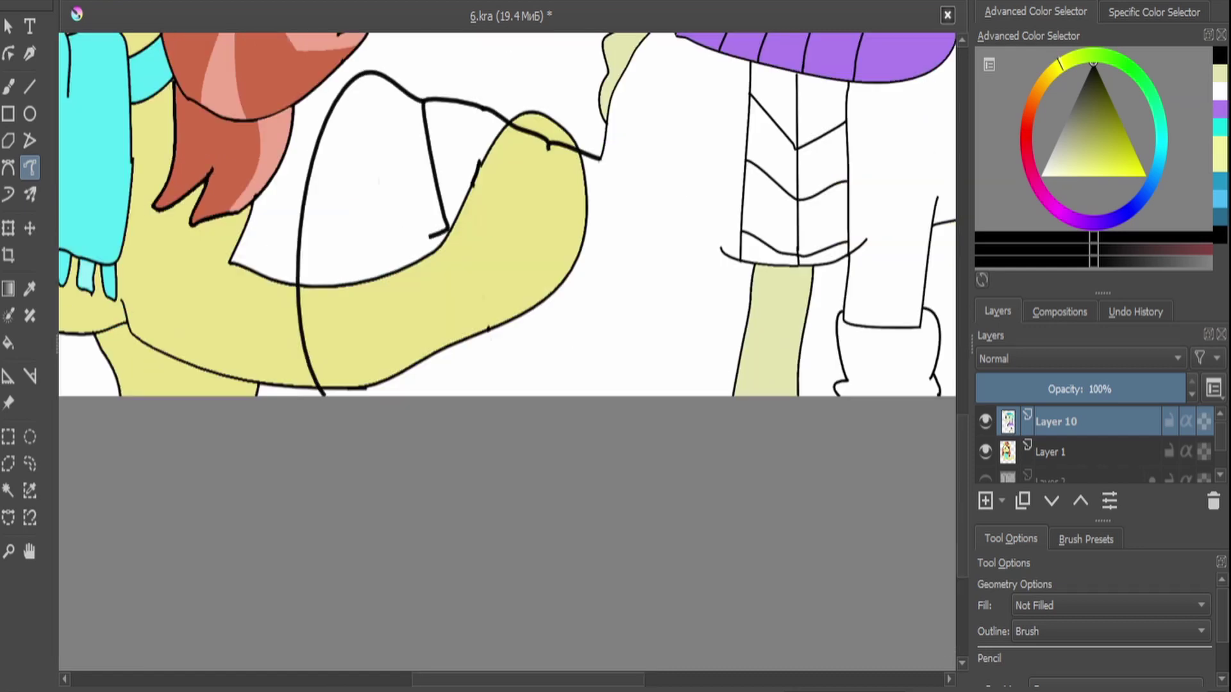
pyautogui.scroll(-3, 506, 218)
pyautogui.scroll(4, 506, 218)
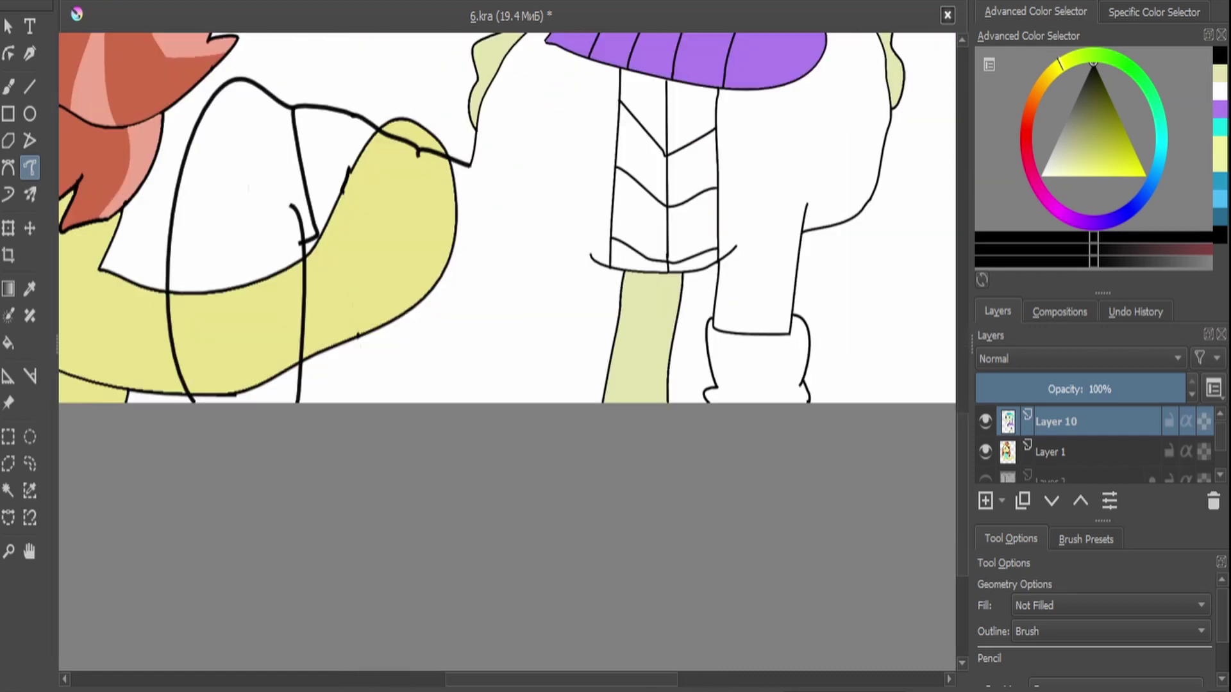
# Draw the reaching sleeve's lower edge from the yellow hoof to the hem and erase the sleeve line crossing the hoof.
pyautogui.scroll(-3, 507, 218)
pyautogui.scroll(4, 507, 217)
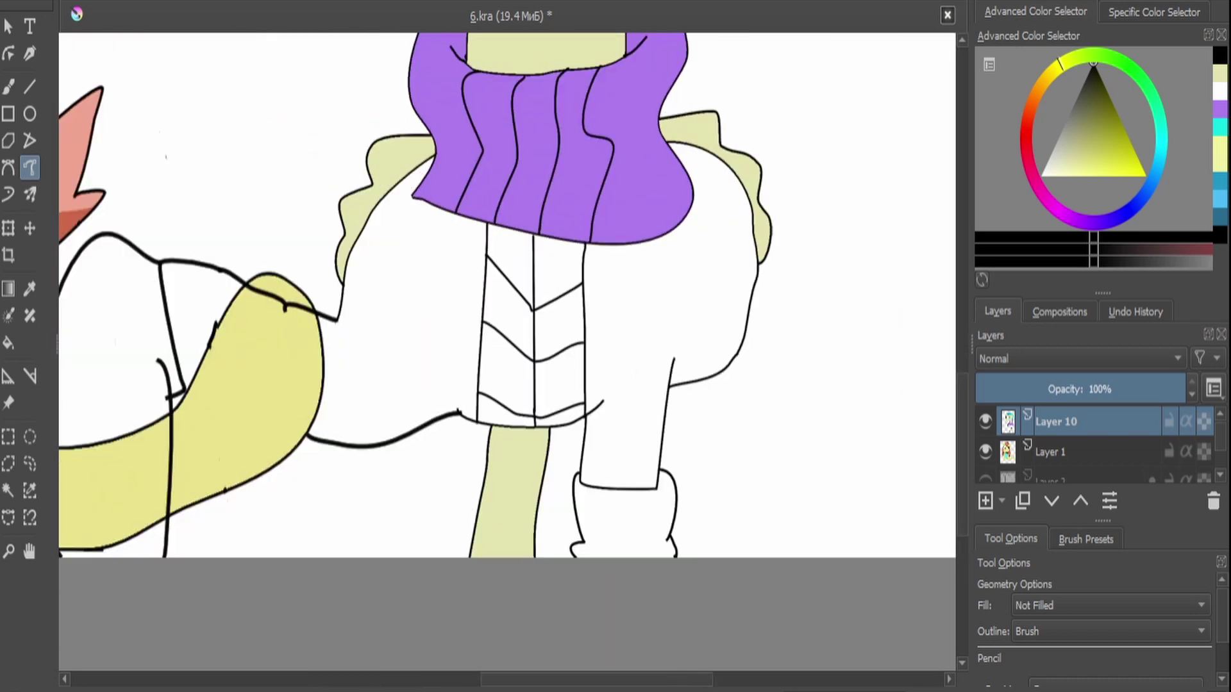
pyautogui.scroll(-3, 301, 355)
pyautogui.scroll(5, 301, 354)
pyautogui.press('b')
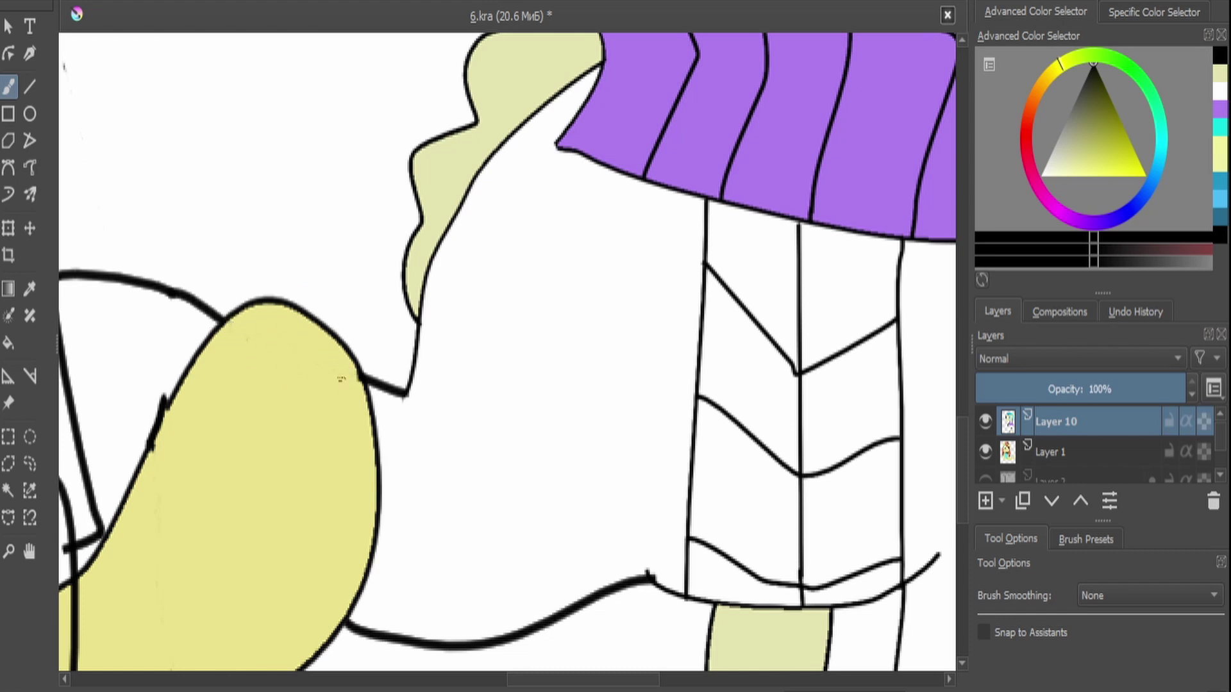
# Sample the collar's purple and fill both sides of the sweater, the sleeve and the cuff with it.
pyautogui.scroll(-4, 340, 379)
pyautogui.scroll(-4, 433, 276)
pyautogui.scroll(4, 433, 276)
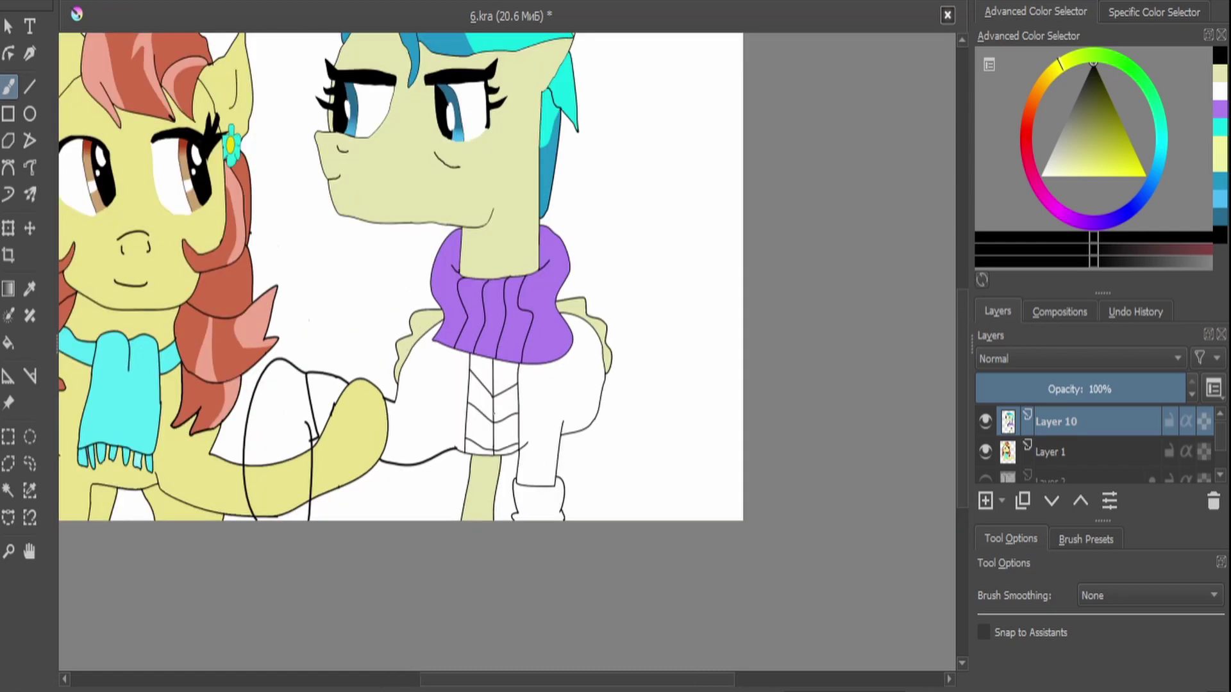
pyautogui.keyDown('ctrl'); pyautogui.click(507, 302); pyautogui.keyUp('ctrl')
pyautogui.press('f')
pyautogui.click(404, 391)
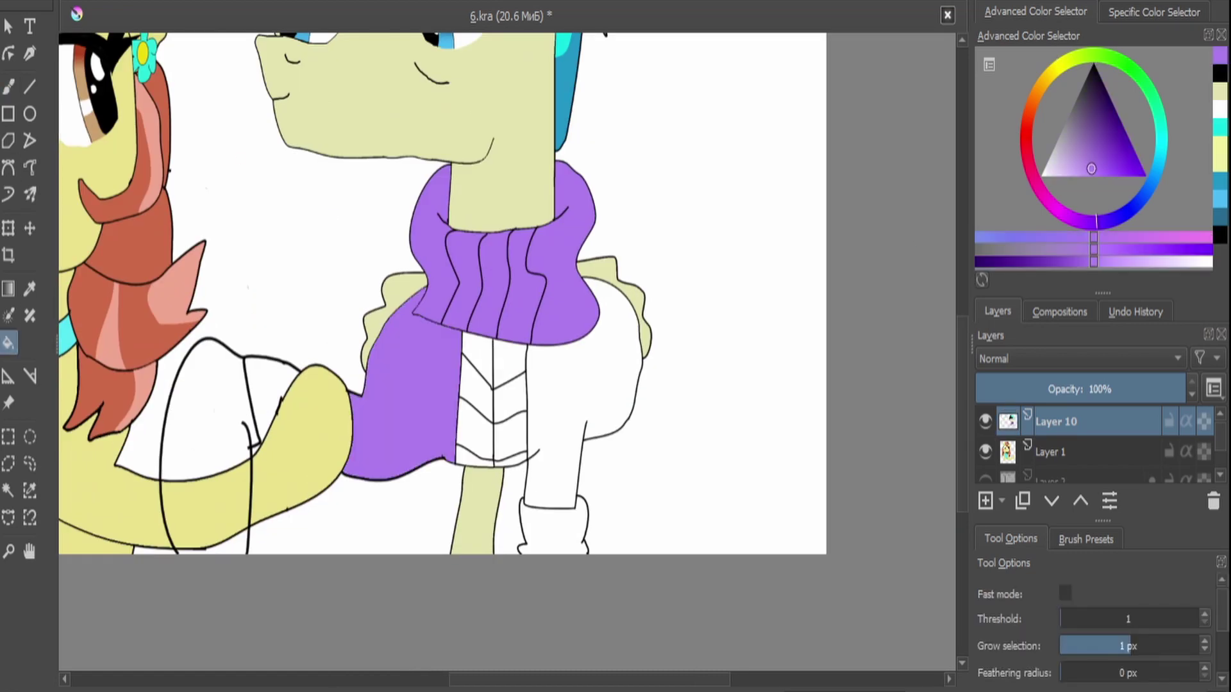
pyautogui.click(584, 385)
pyautogui.click(552, 532)
pyautogui.scroll(-4, 449, 288)
pyautogui.scroll(6, 551, 513)
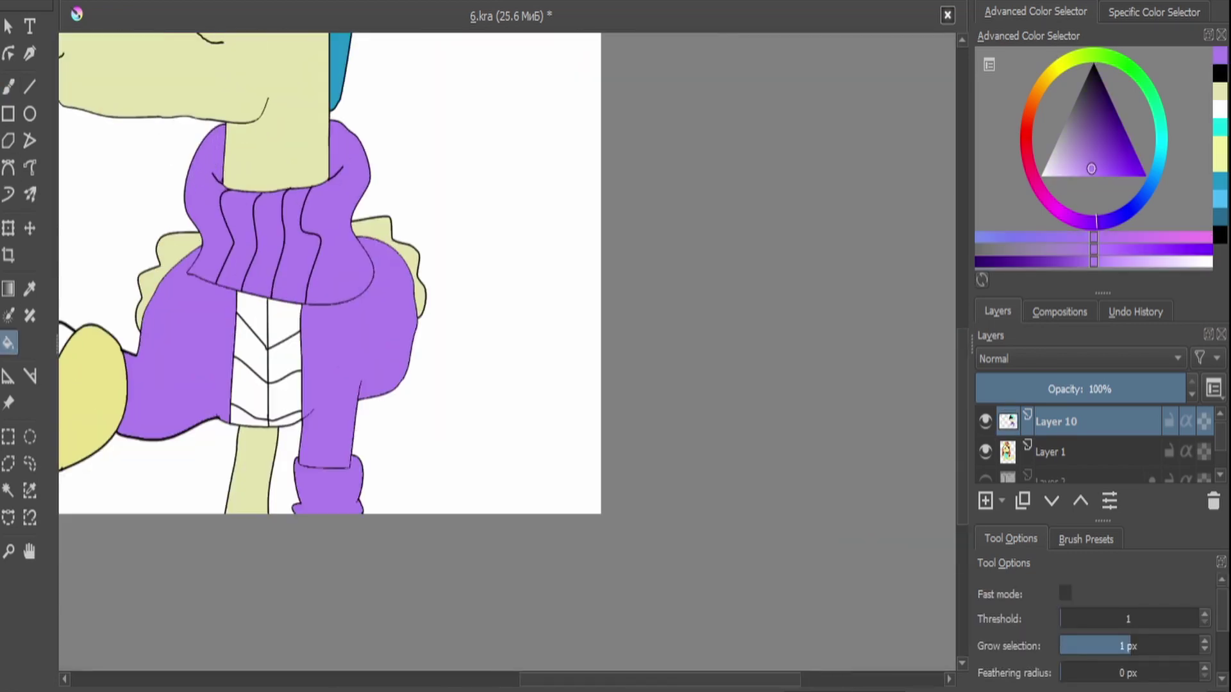
# Draw three black rib lines down the standing leg's purple cuff and two across the reaching foreleg's cuff on Layer 10.
pyautogui.press('d')
pyautogui.click(29, 168)
pyautogui.moveTo(302, 397); pyautogui.dragTo(295, 584)
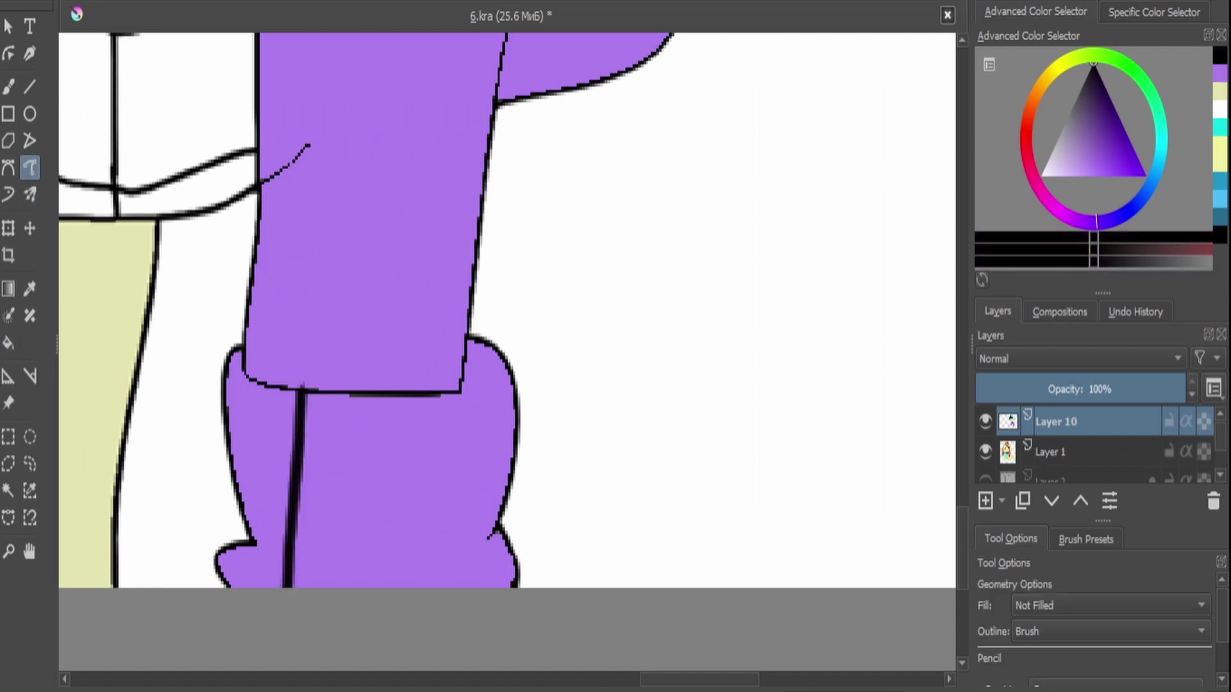
pyautogui.moveTo(378, 396); pyautogui.dragTo(371, 585)
pyautogui.moveTo(436, 385); pyautogui.dragTo(442, 605)
pyautogui.scroll(-5, 442, 577)
pyautogui.scroll(3, 183, 258)
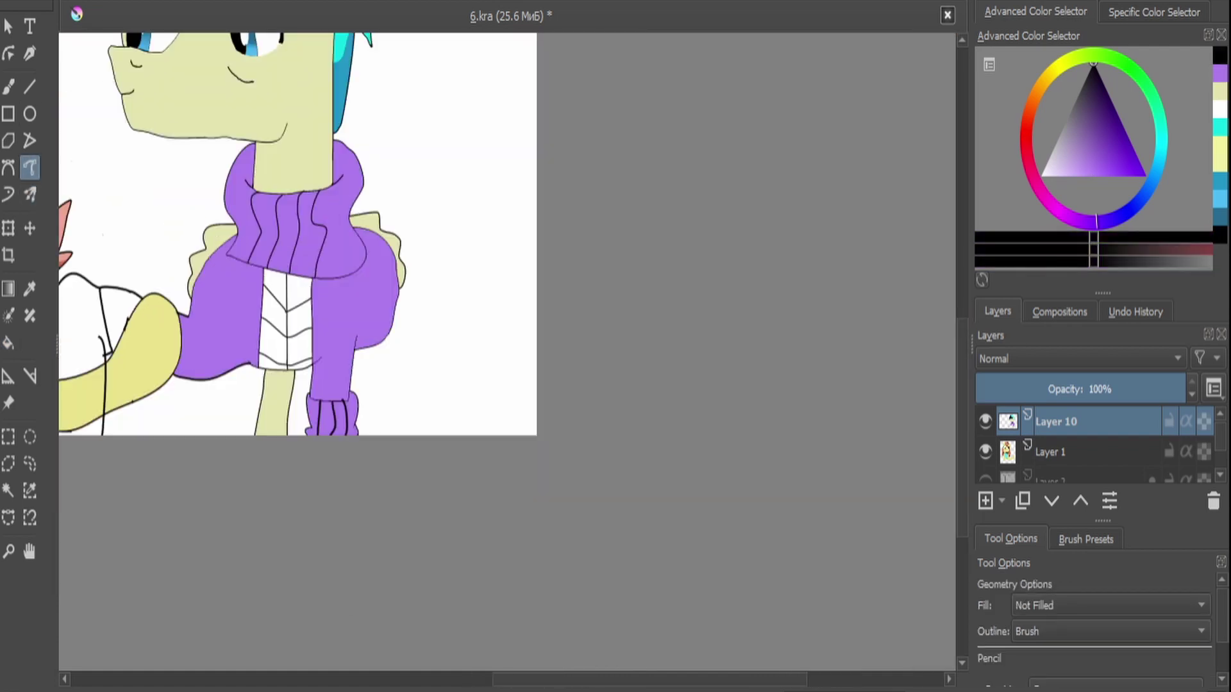
pyautogui.scroll(8, 128, 308)
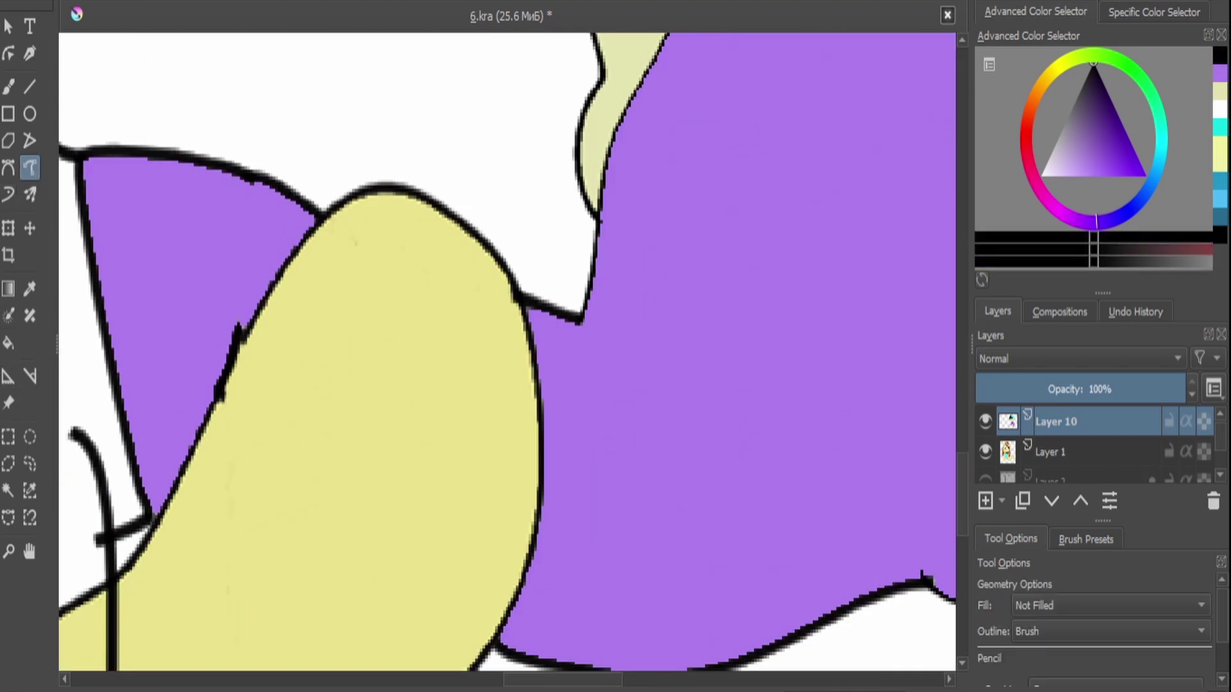
pyautogui.scroll(-3, 507, 352)
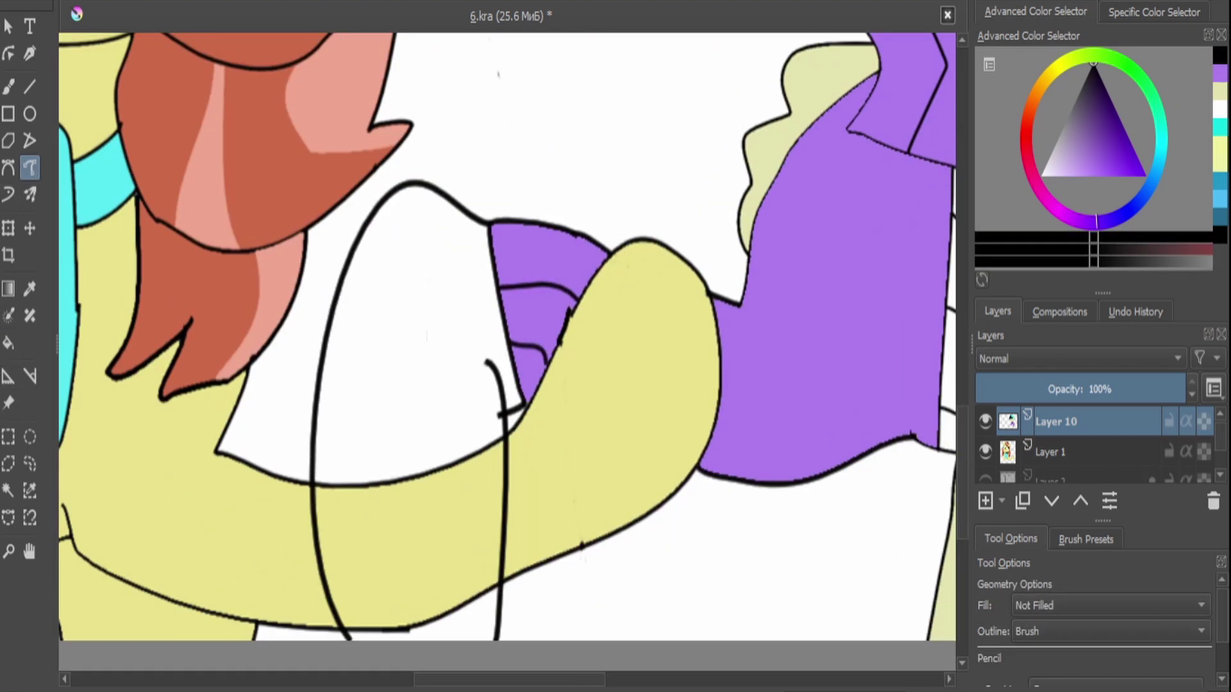
# Fill the blue-haired pony's bent foreleg with the pale yellow coat colour, setting the fill to sample the Current Layer.
pyautogui.press('f')
pyautogui.click(410, 333)
pyautogui.hotkey('ctrl', 'z')
pyautogui.scroll(-3, 1090, 628)
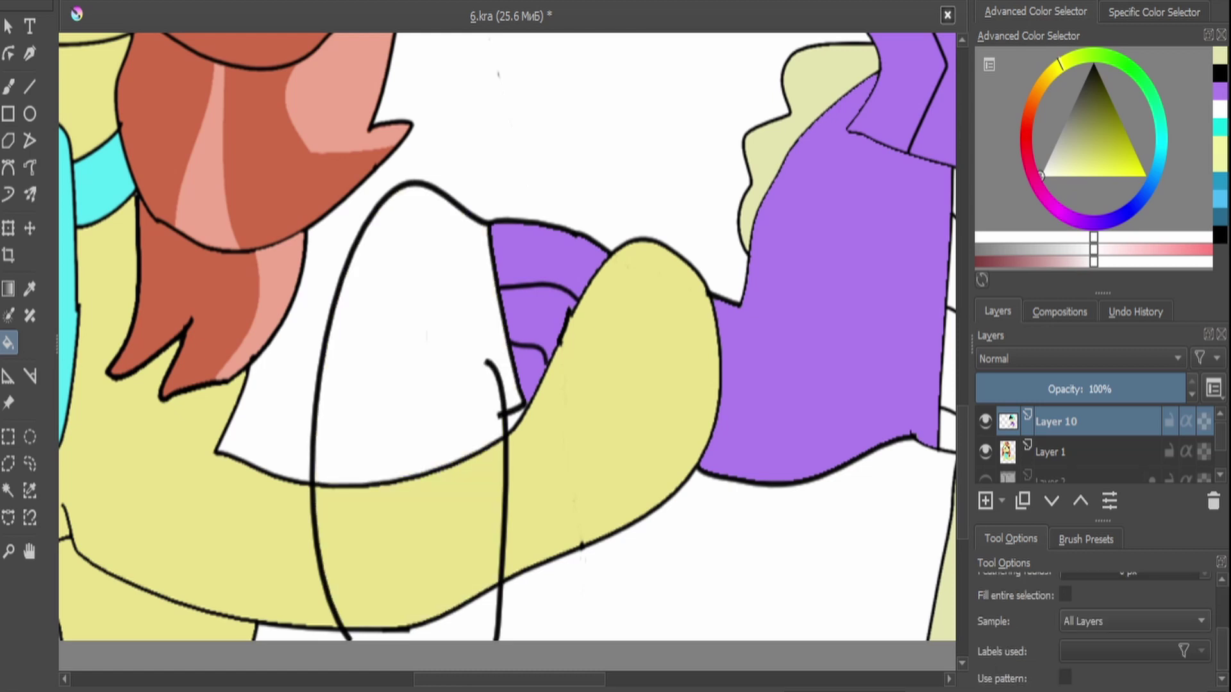
pyautogui.scroll(1, 1134, 621)
pyautogui.scroll(-3, 506, 333)
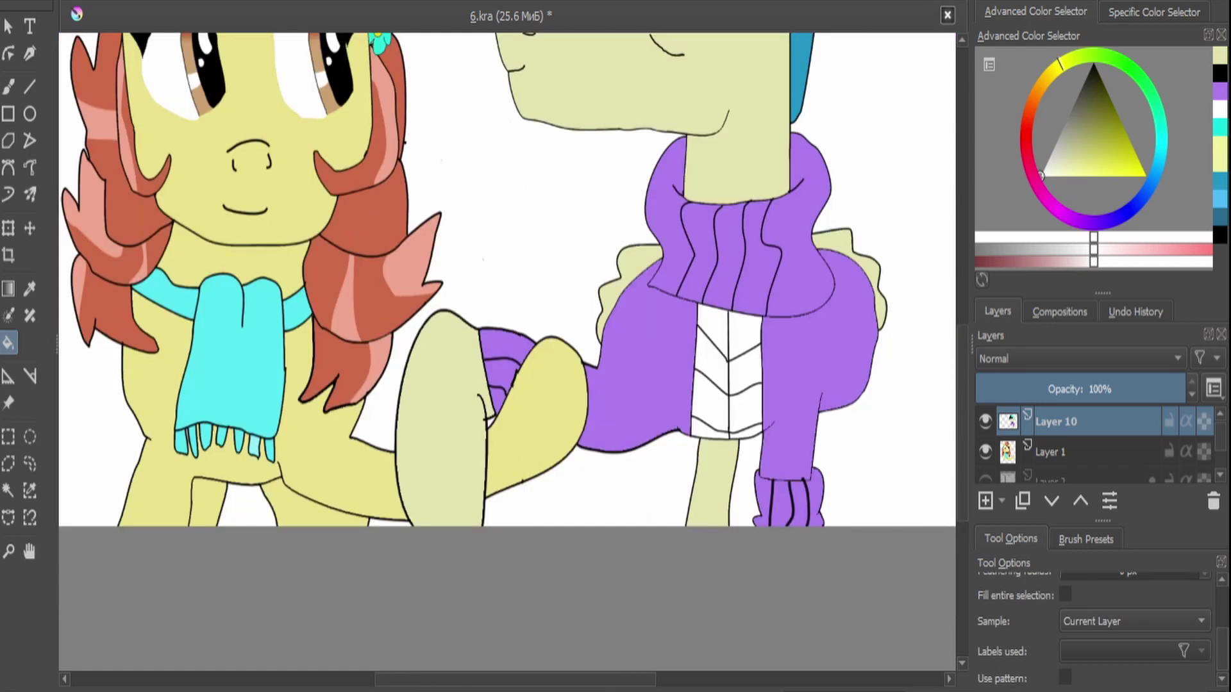
# Sample the sweater's purple and fill the white sections of its patterned front panel with it.
pyautogui.scroll(3, 728, 372)
pyautogui.keyDown('ctrl'); pyautogui.click(801, 321); pyautogui.keyUp('ctrl')
pyautogui.click(565, 212)
pyautogui.click(661, 359)
pyautogui.click(661, 474)
pyautogui.click(558, 333)
pyautogui.click(551, 461)
pyautogui.click(661, 551)
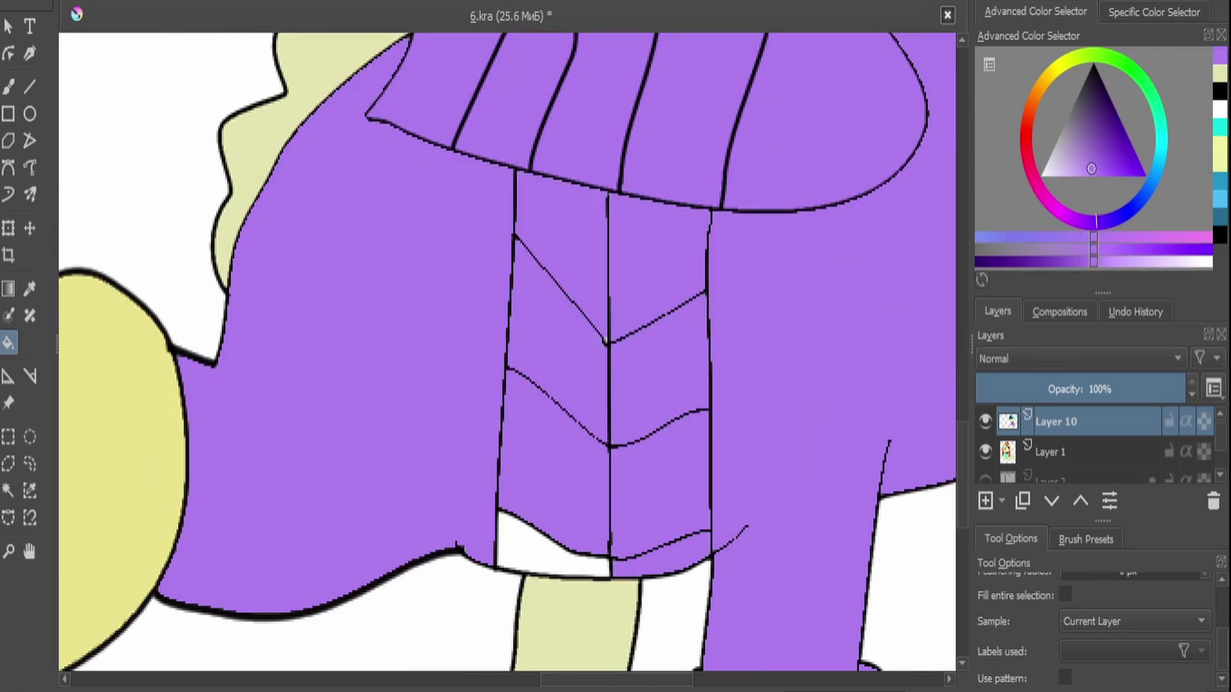
pyautogui.click(552, 545)
# Draw the blue-haired pony's back and hindquarter contour from the collar to the canvas edge, plus a jagged tail outline.
pyautogui.scroll(-5, 506, 353)
pyautogui.scroll(3, 507, 320)
pyautogui.press('d')
pyautogui.click(29, 168)
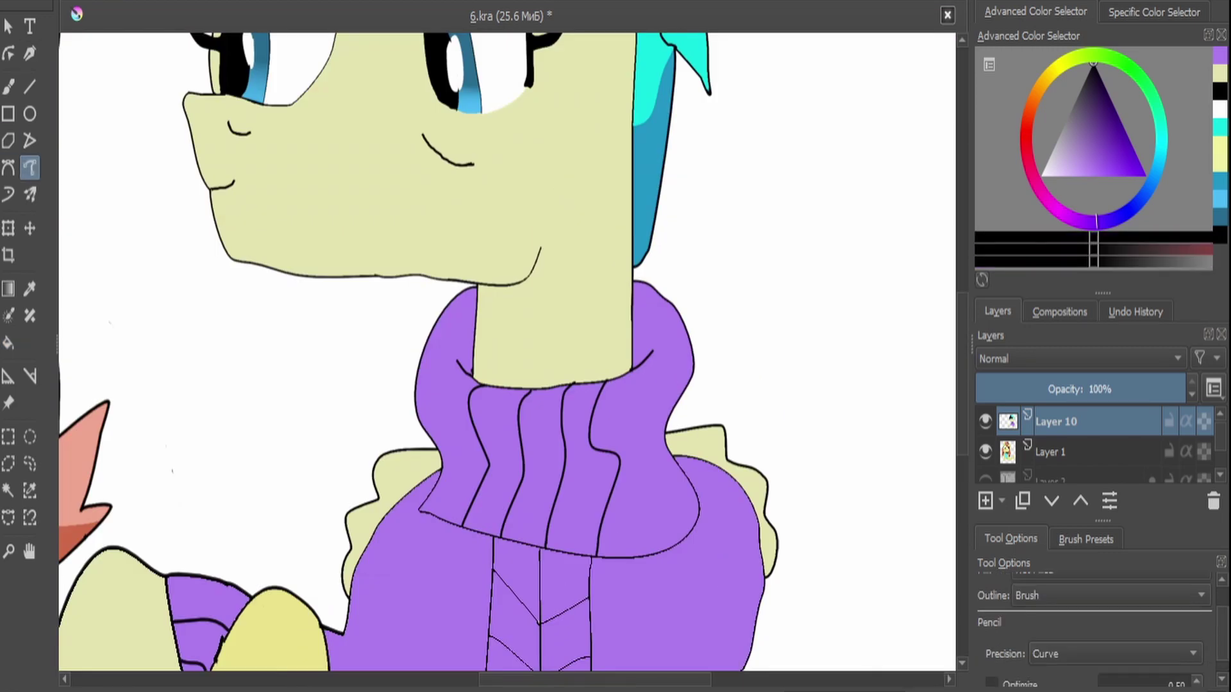
pyautogui.moveTo(507, 353); pyautogui.dragTo(491, 333)
pyautogui.moveTo(737, 379); pyautogui.dragTo(824, 577)
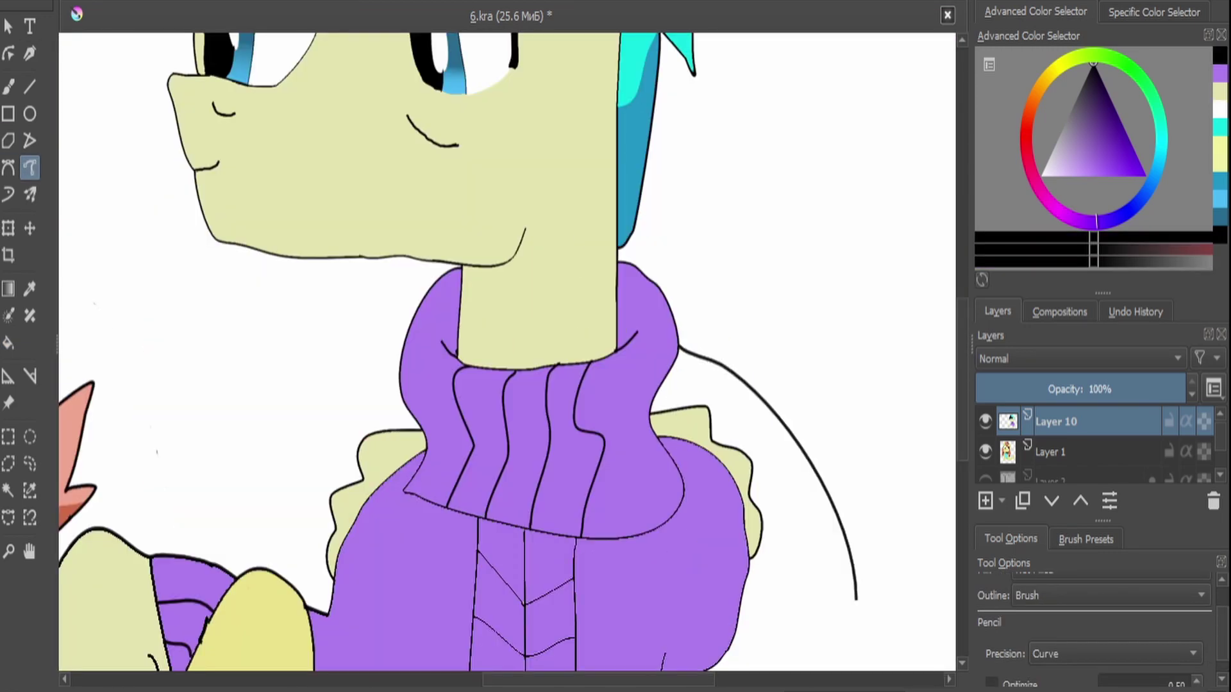
pyautogui.scroll(-4, 506, 353)
pyautogui.hotkey('ctrl', 'z')
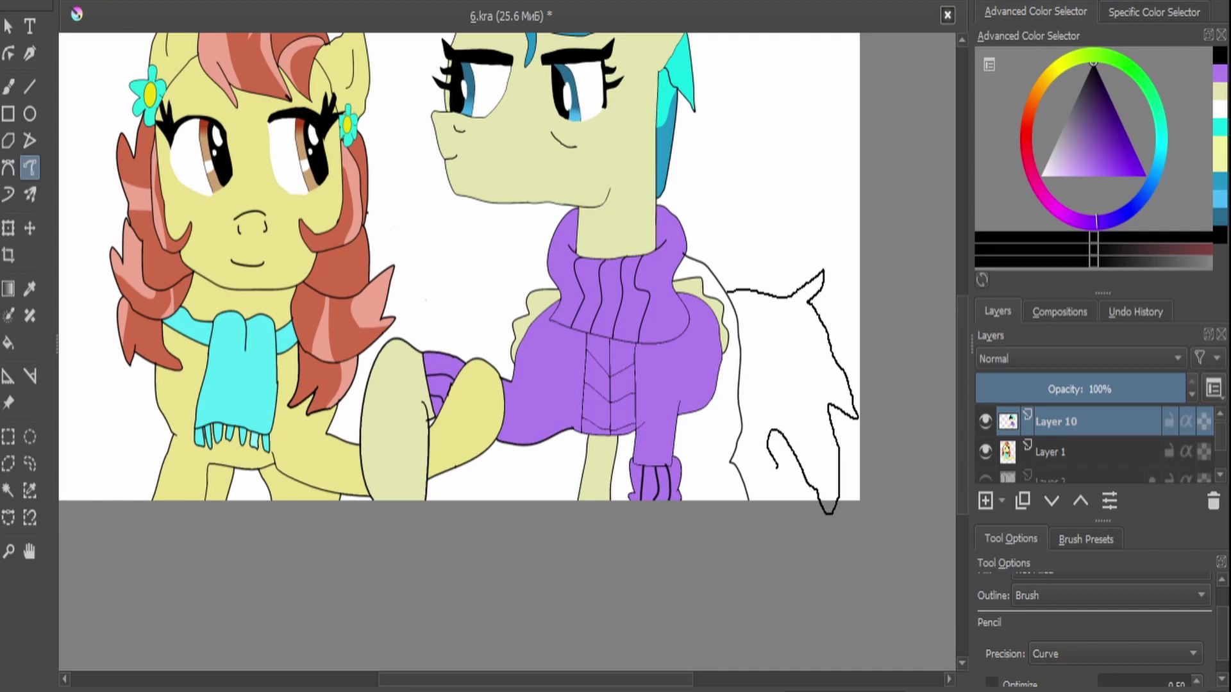
# Erase the end of the tail line that crosses the hindquarter contour.
pyautogui.scroll(4, 754, 435)
pyautogui.press('b')
pyautogui.press('x')
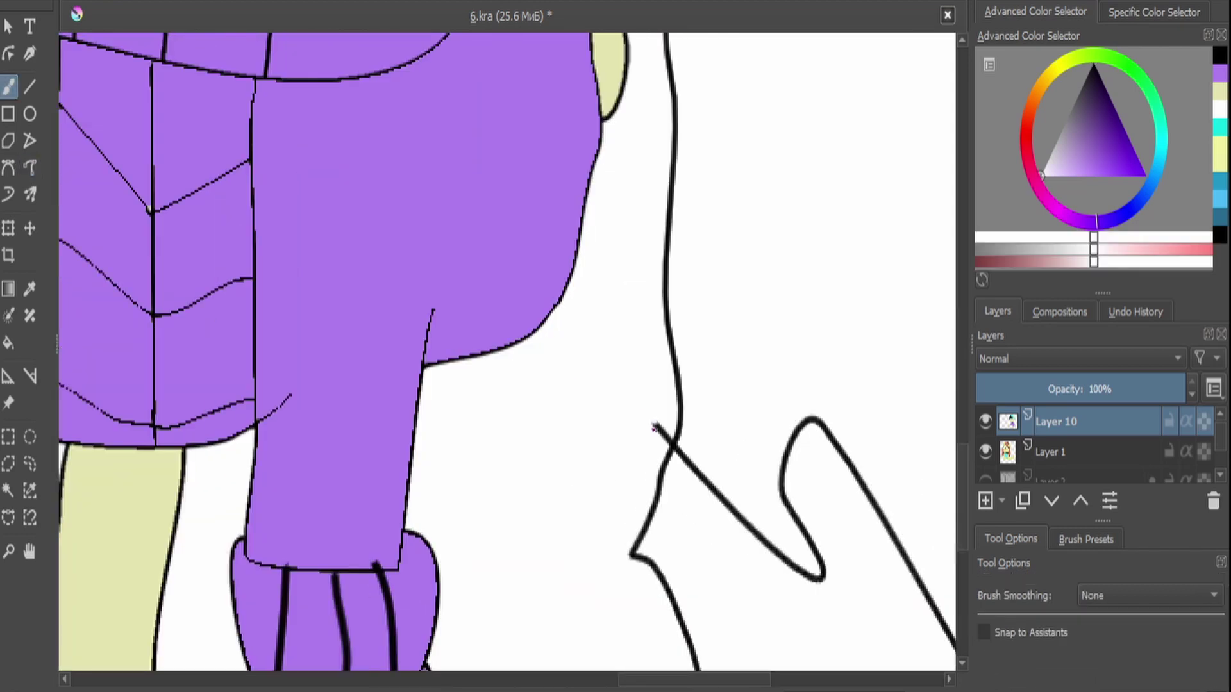
pyautogui.scroll(-6, 659, 439)
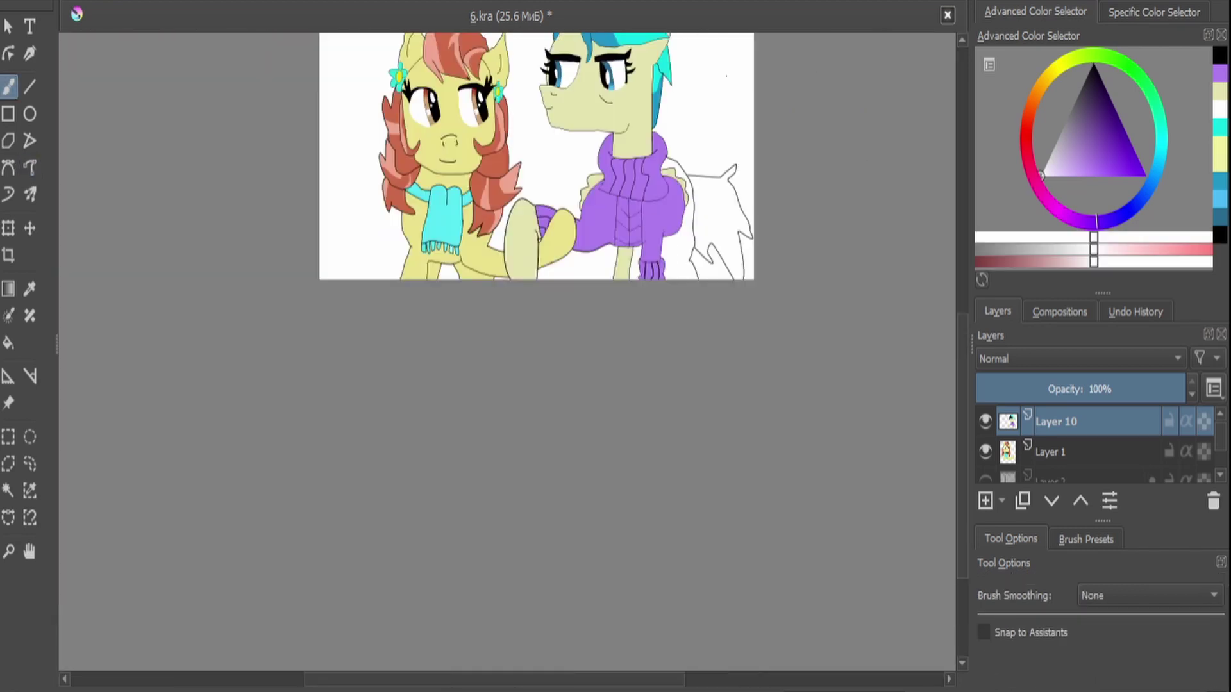
# Sample the mane's darker blue and fill the tail with it.
pyautogui.scroll(4, 609, 80)
pyautogui.press('p')
pyautogui.click(611, 78)
pyautogui.scroll(-3, 611, 79)
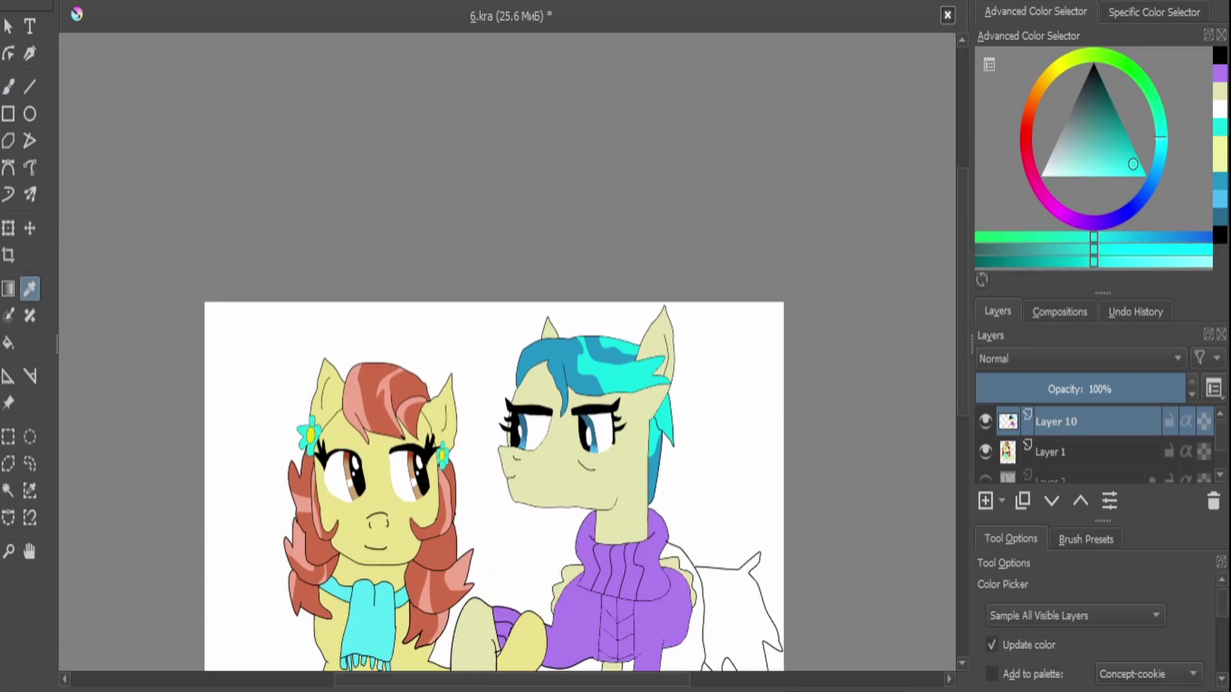
pyautogui.press('f')
pyautogui.click(759, 548)
# Add a new layer above Layer 10 and draw wavy black strand lines down the length of the blue tail.
pyautogui.scroll(3, 758, 547)
pyautogui.press('Insert')
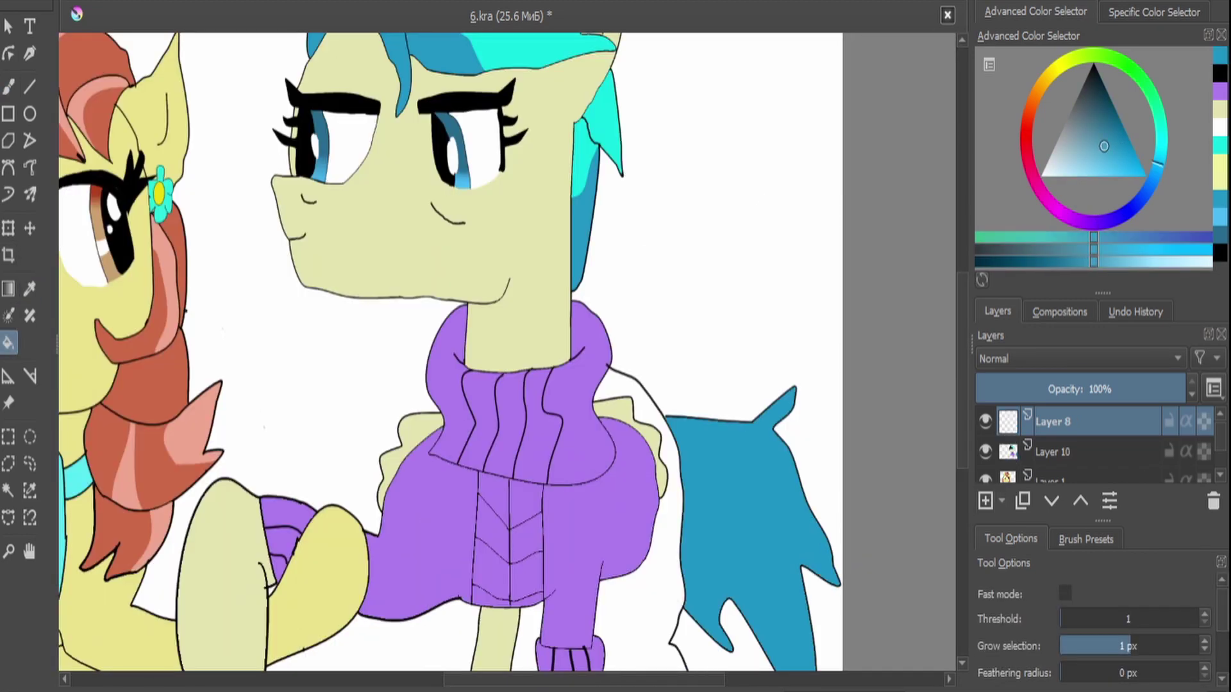
pyautogui.press('d')
pyautogui.hotkey('shift', 'b')
pyautogui.scroll(-3, 758, 548)
pyautogui.scroll(3, 730, 578)
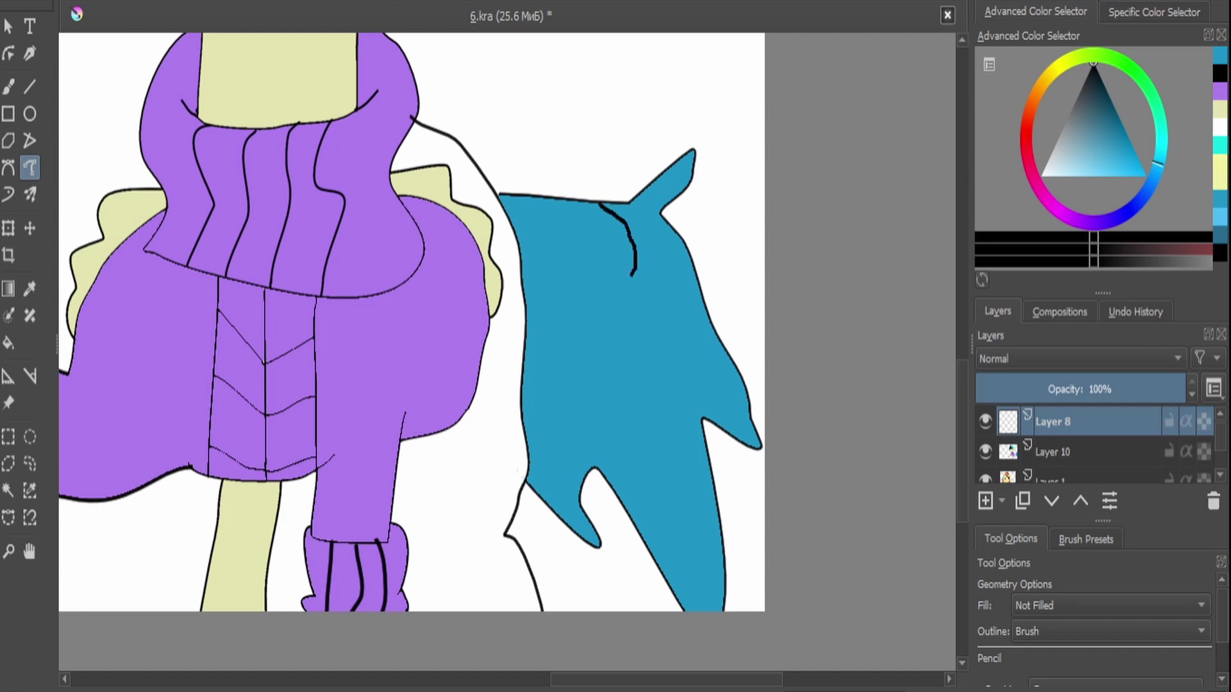
pyautogui.moveTo(704, 438); pyautogui.dragTo(705, 440)
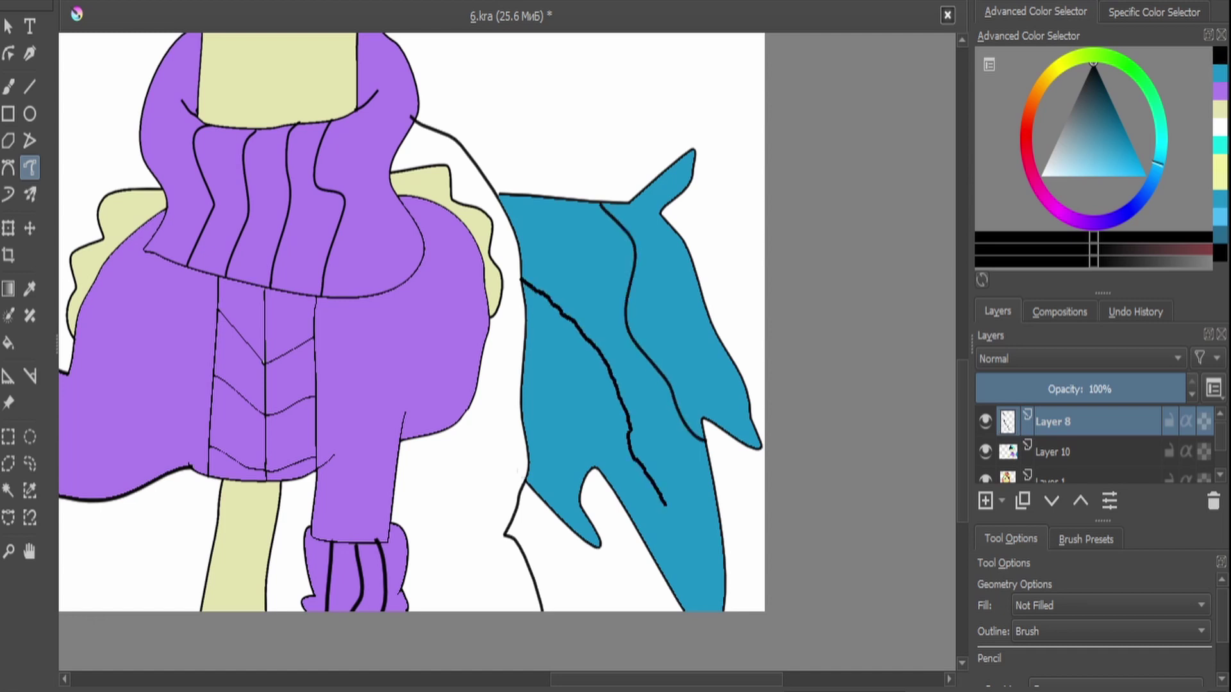
pyautogui.moveTo(664, 504); pyautogui.dragTo(702, 609)
pyautogui.scroll(-3, 702, 609)
pyautogui.scroll(3, 641, 513)
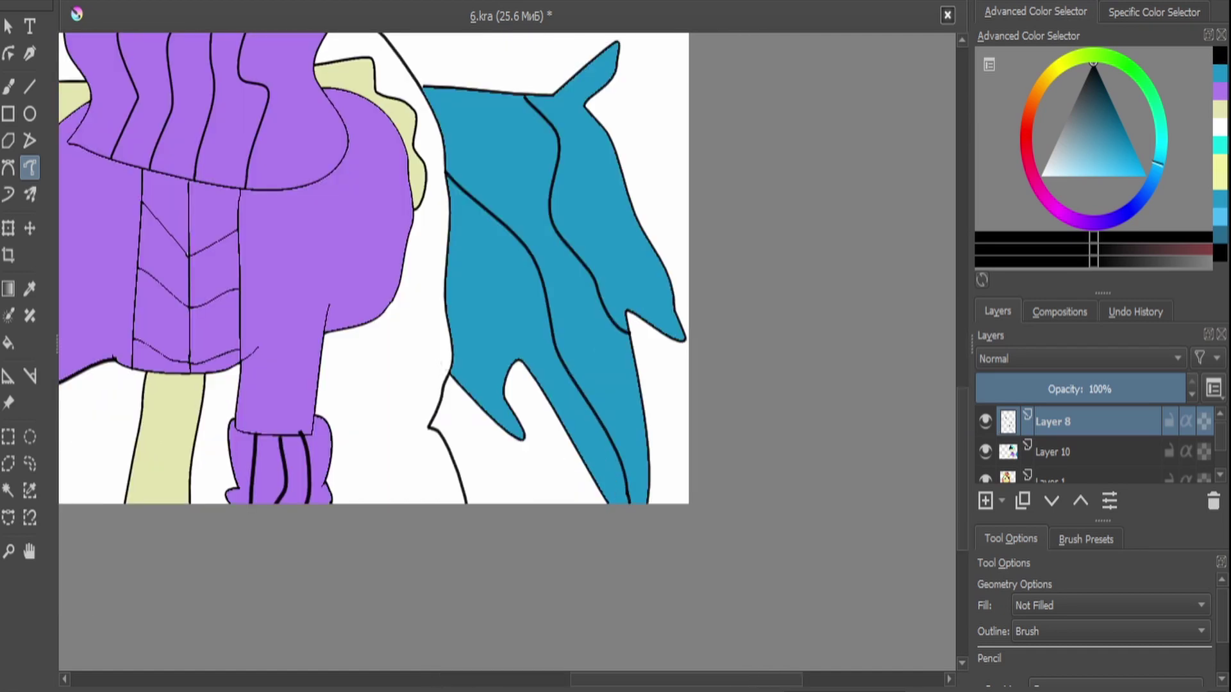
pyautogui.hotkey('ctrl', 'z')
# Fill alternate tail strands with the mane's turquoise and merge the strand layer down into Layer 10.
pyautogui.click(1132, 163)
pyautogui.press('f')
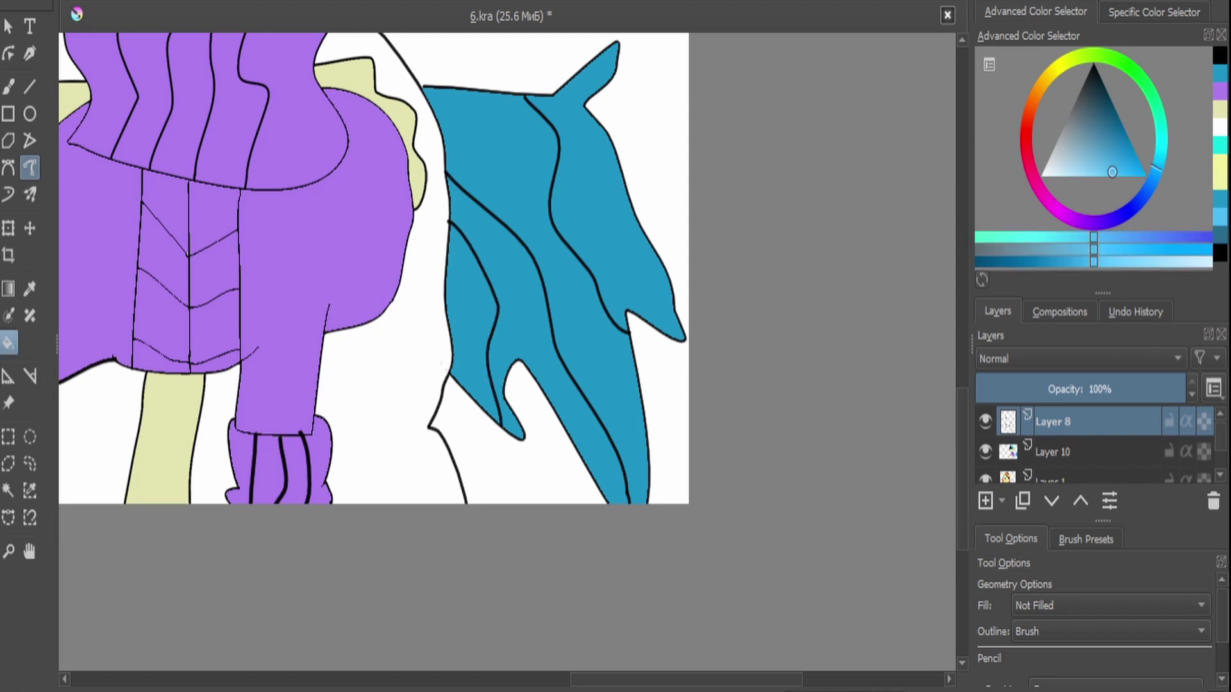
pyautogui.scroll(-2, 449, 288)
pyautogui.click(385, 244)
pyautogui.click(346, 334)
pyautogui.hotkey('ctrl', 'e')
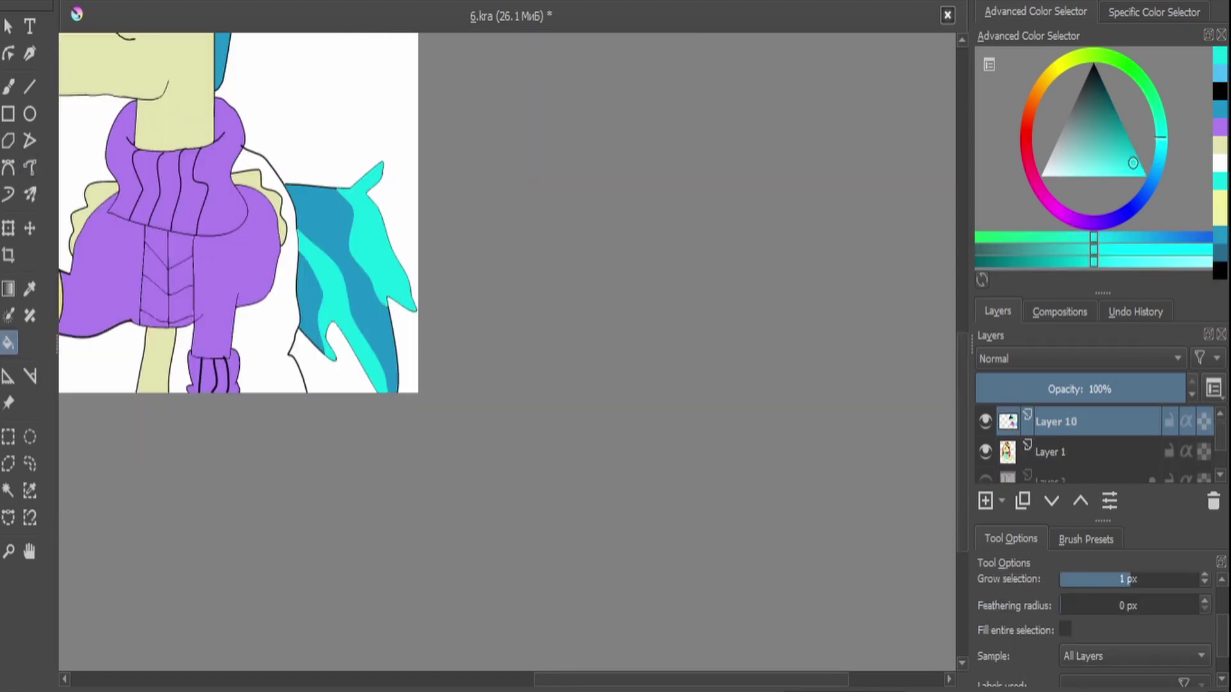
# Draw the hind leg's front line in black from the sweater's lower edge down to the canvas edge.
pyautogui.scroll(-3, 449, 289)
pyautogui.scroll(4, 384, 256)
pyautogui.press('d')
pyautogui.click(29, 167)
pyautogui.scroll(2, 449, 288)
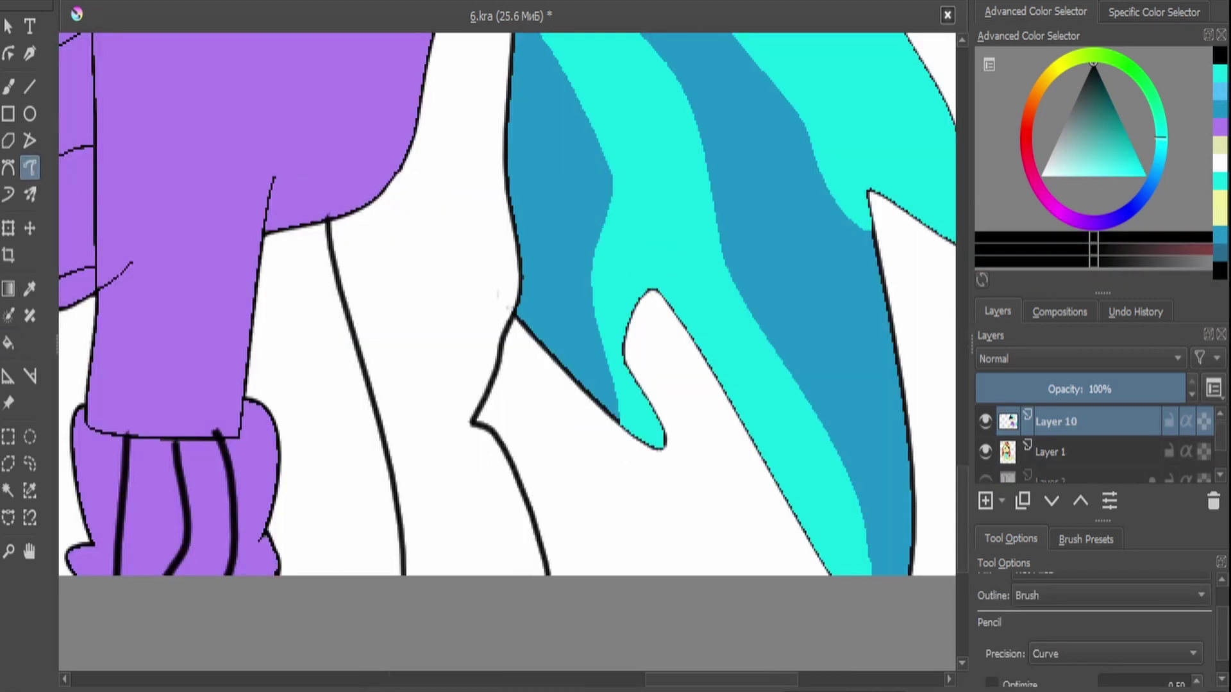
# Fill the back and hind leg with the pale yellow coat colour and merge Layer 10 into Layer 1.
pyautogui.scroll(-5, 449, 288)
pyautogui.press('f')
pyautogui.hotkey('ctrl', 'e')
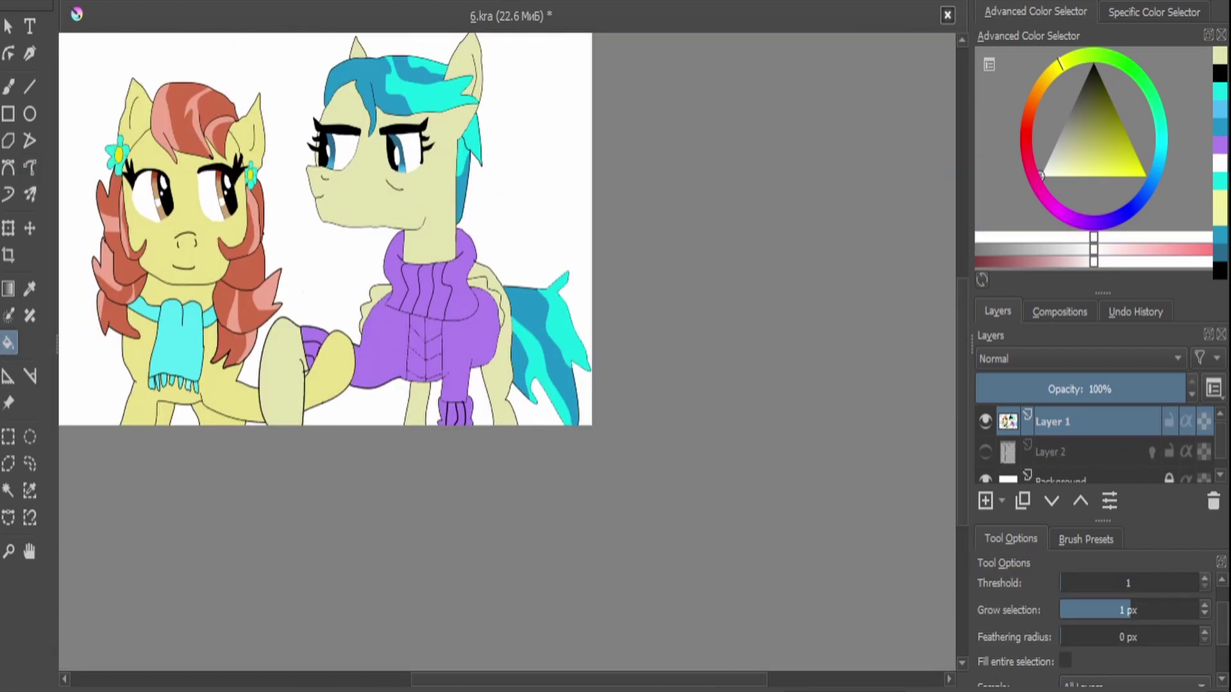
# Save the drawing as pony .png and show the six-character template on Layer 2.
pyautogui.scroll(-2, 448, 289)
pyautogui.scroll(4, 448, 289)
pyautogui.press('b')
pyautogui.hotkey('ctrl', 's')
pyautogui.scroll(-4, 449, 289)
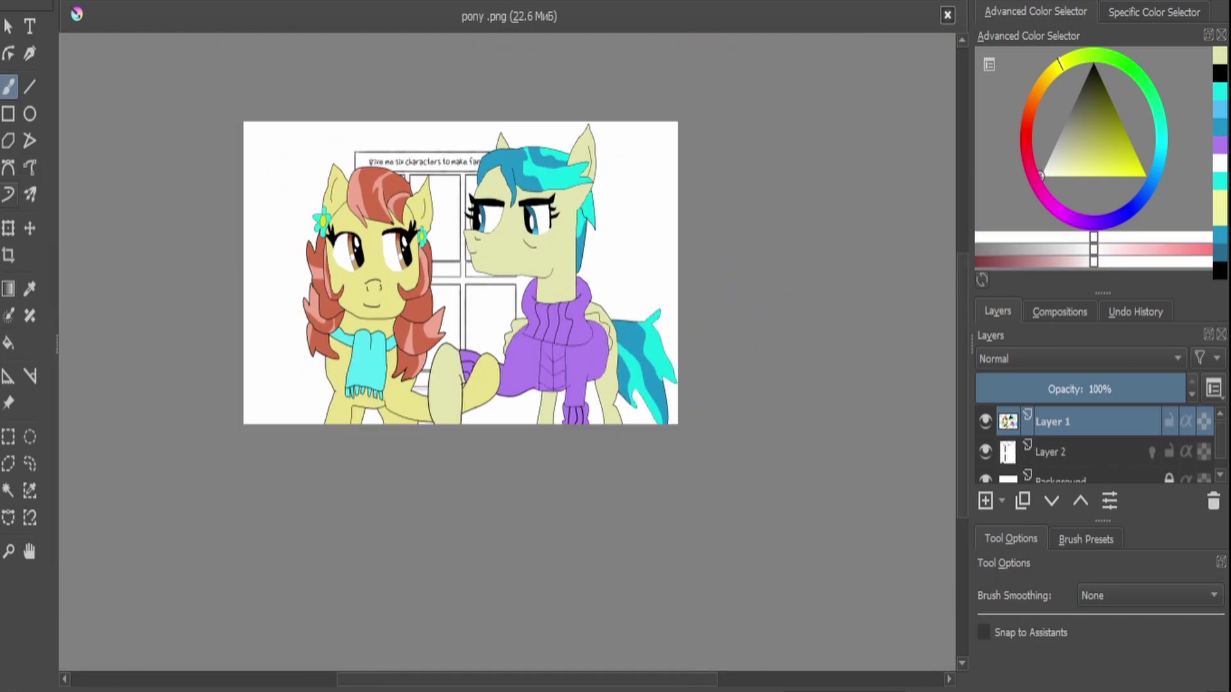
# Enlarge the six-character template on Layer 2 with a free transform and apply it.
pyautogui.hotkey('ctrl', 't')
pyautogui.click(1052, 452)
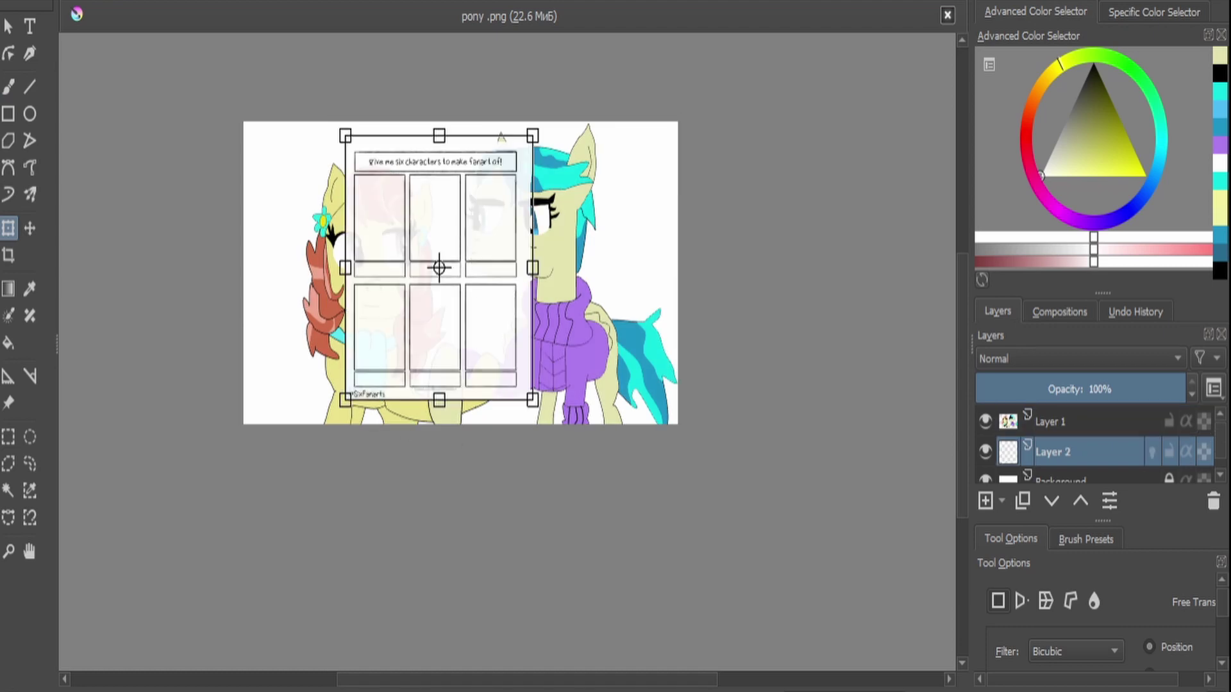
pyautogui.moveTo(536, 128); pyautogui.dragTo(673, 30)
pyautogui.moveTo(344, 425); pyautogui.dragTo(128, 438)
pyautogui.scroll(-2, 387, 190)
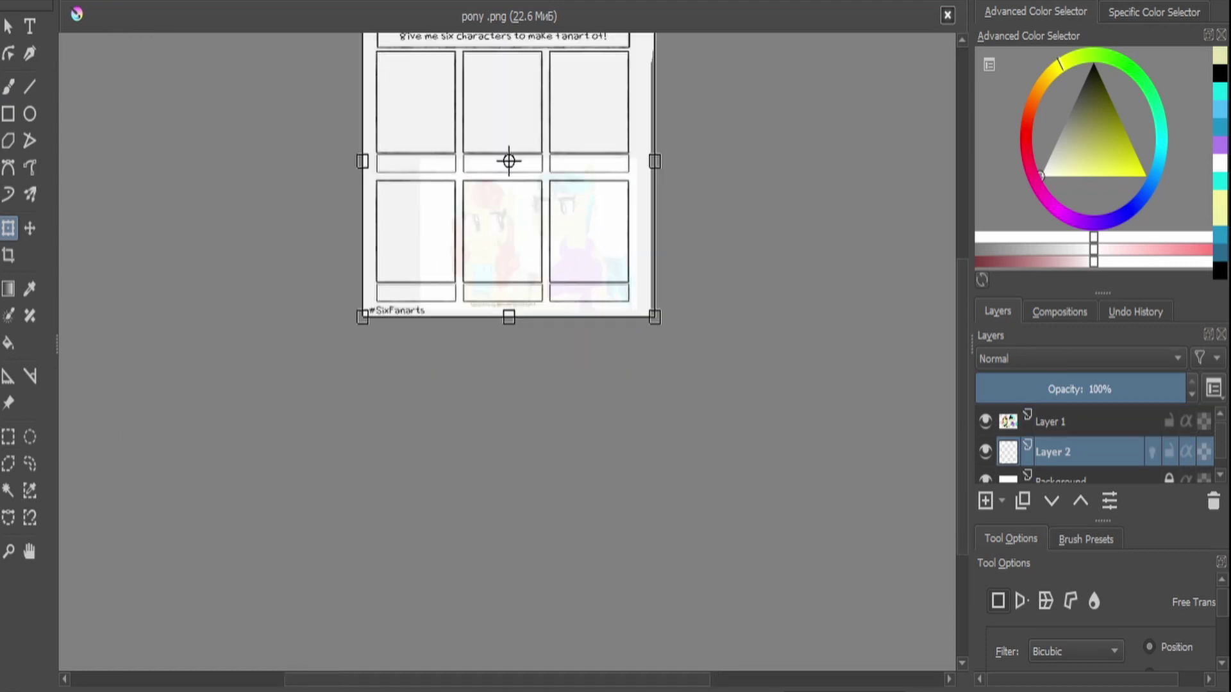
pyautogui.press('Return')
# Scale down the two ponies on Layer 1 and place them in the template's lower-right frame.
pyautogui.scroll(2, 449, 257)
pyautogui.click(1052, 421)
pyautogui.moveTo(668, 82); pyautogui.dragTo(487, 238)
pyautogui.moveTo(391, 339); pyautogui.dragTo(587, 279)
pyautogui.scroll(4, 637, 207)
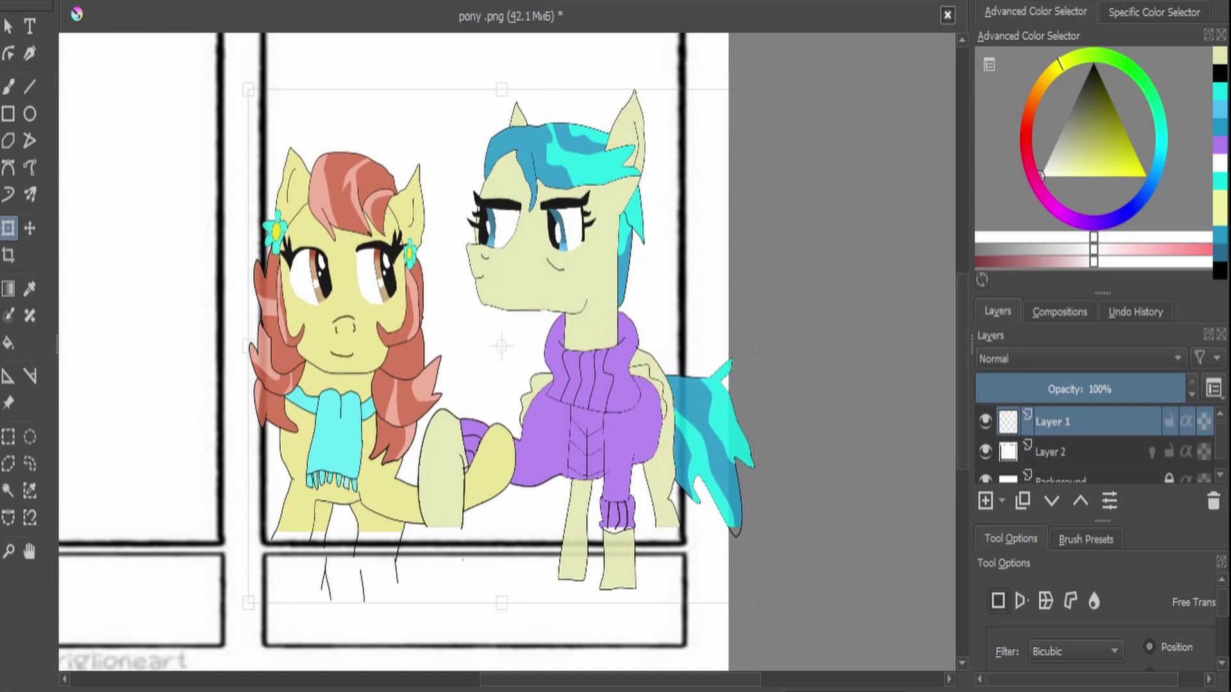
pyautogui.press('Return')
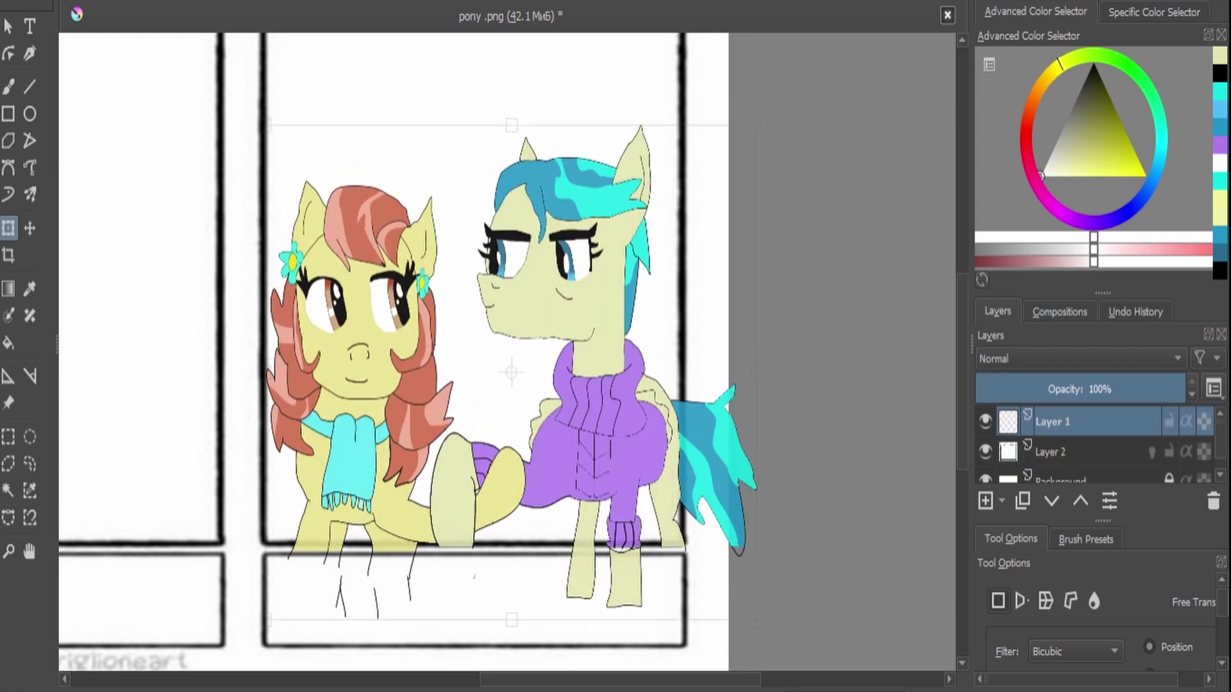
# Erase the ponies' leg ends and stray lines that hang below the picture frame into the caption box.
pyautogui.scroll(-3, 411, 353)
pyautogui.click(1051, 452)
pyautogui.scroll(2, 410, 352)
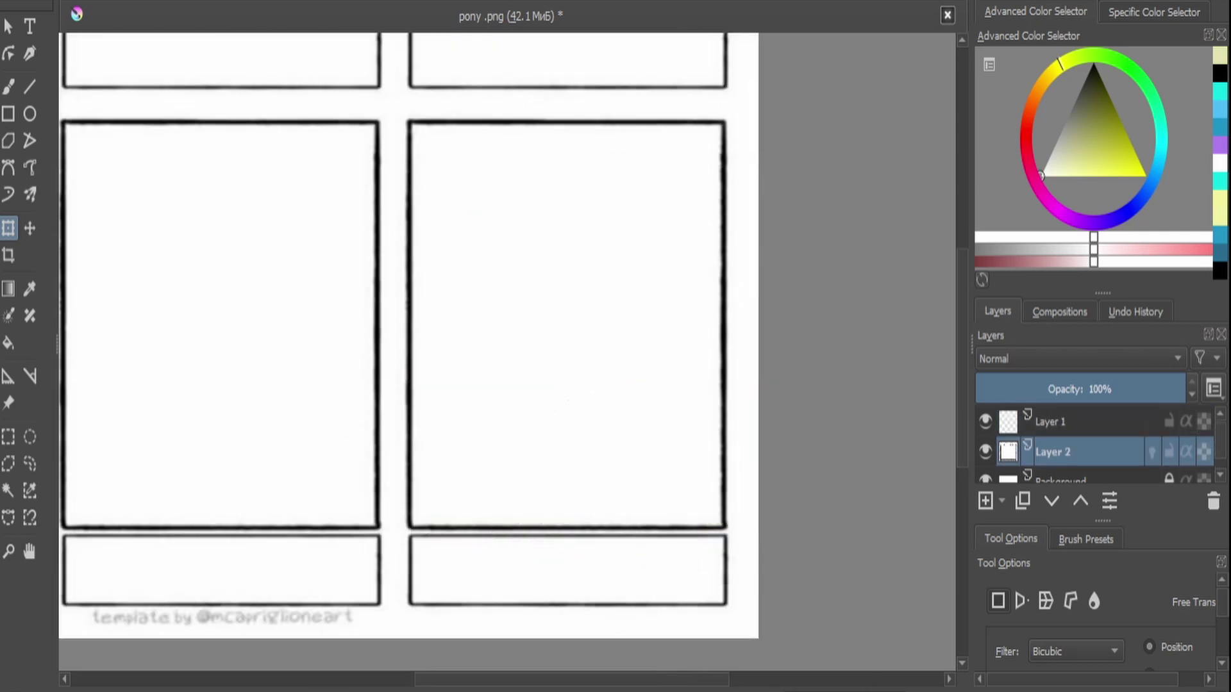
pyautogui.scroll(4, 449, 321)
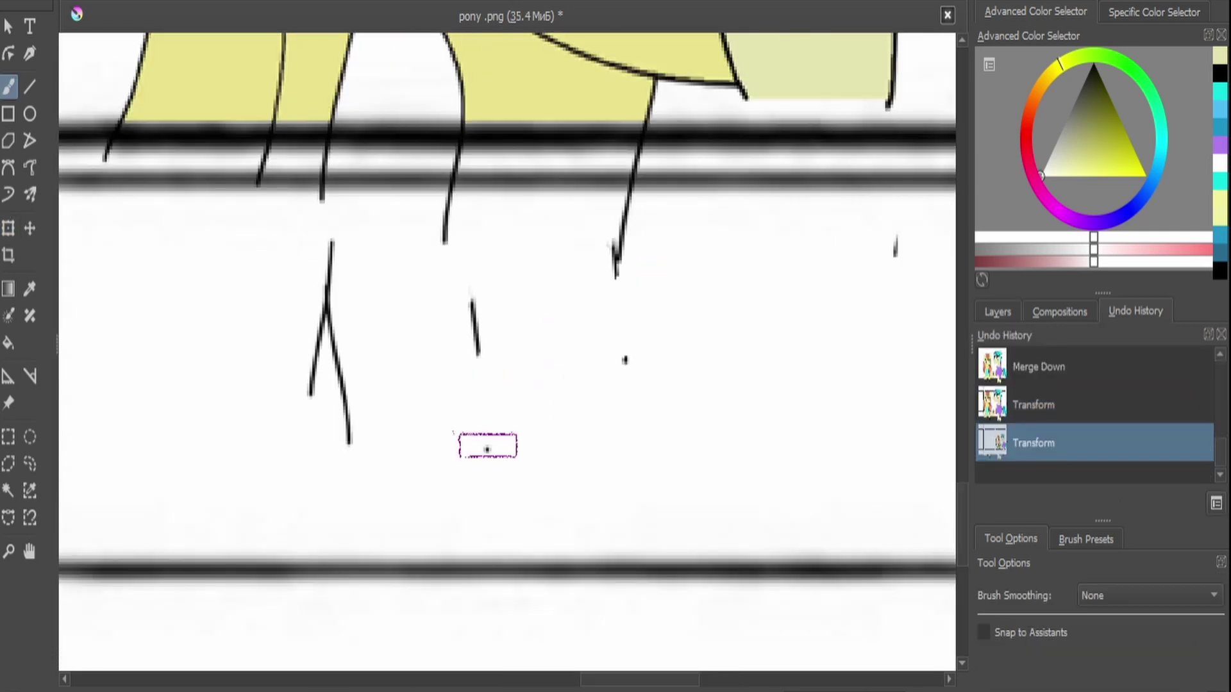
pyautogui.scroll(-5, 487, 446)
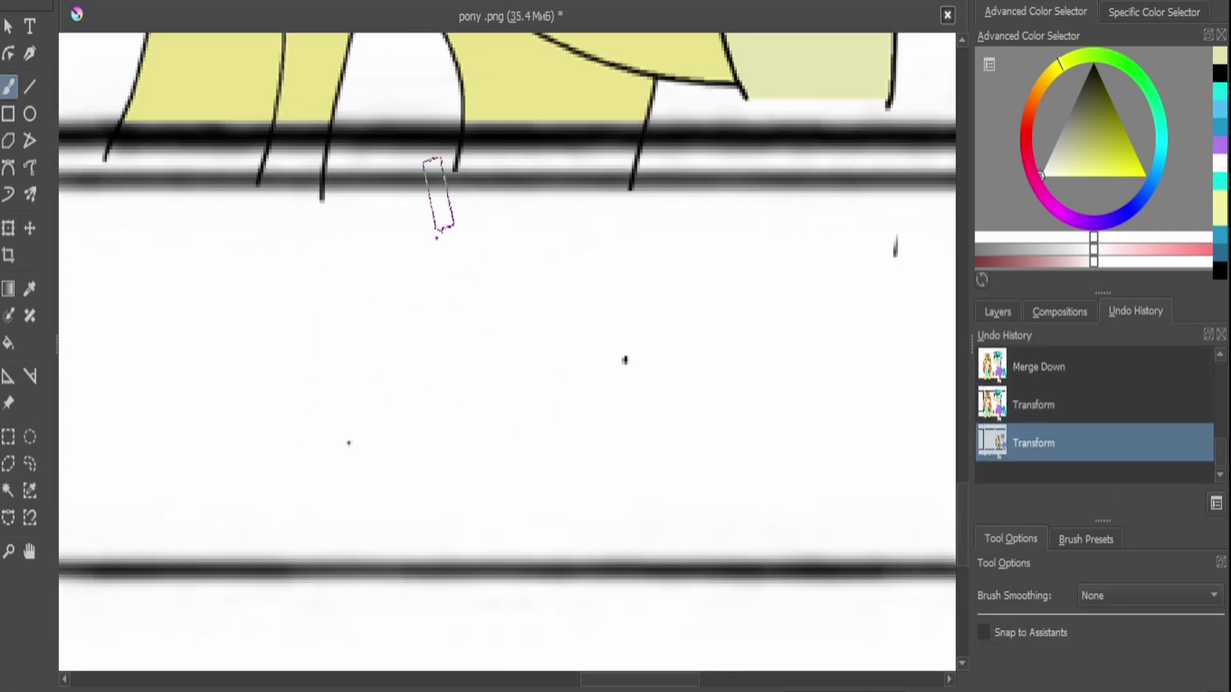
pyautogui.moveTo(248, 192); pyautogui.dragTo(269, 270)
pyautogui.moveTo(800, 315)
pyautogui.mouseDown()
pyautogui.moveTo(751, 279)
pyautogui.moveTo(793, 181)
pyautogui.moveTo(652, 235)
pyautogui.moveTo(933, 198)
pyautogui.moveTo(663, 185)
pyautogui.moveTo(911, 164)
pyautogui.moveTo(678, 161)
pyautogui.moveTo(884, 151)
pyautogui.mouseUp()
pyautogui.scroll(-5, 507, 289)
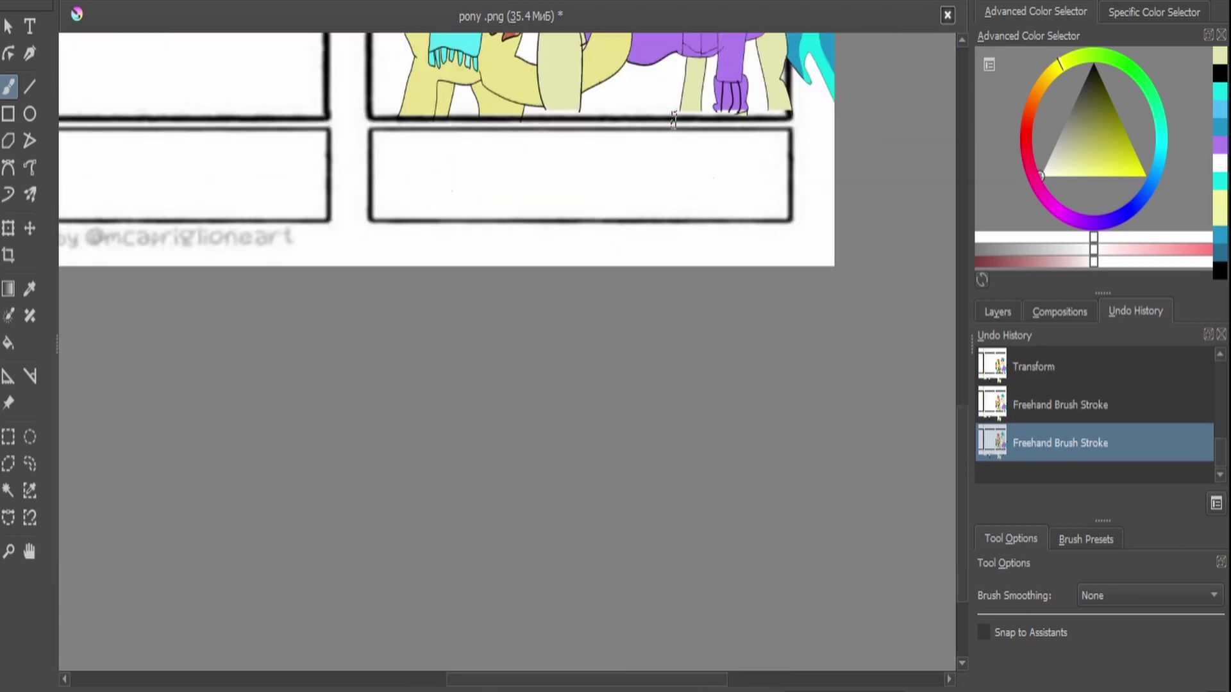
# Draw a black lower edge across the bottom of the blue-haired pony's standing cuff.
pyautogui.scroll(2, 506, 288)
pyautogui.scroll(8, 431, 370)
pyautogui.keyDown('ctrl'); pyautogui.click(431, 369); pyautogui.keyUp('ctrl')
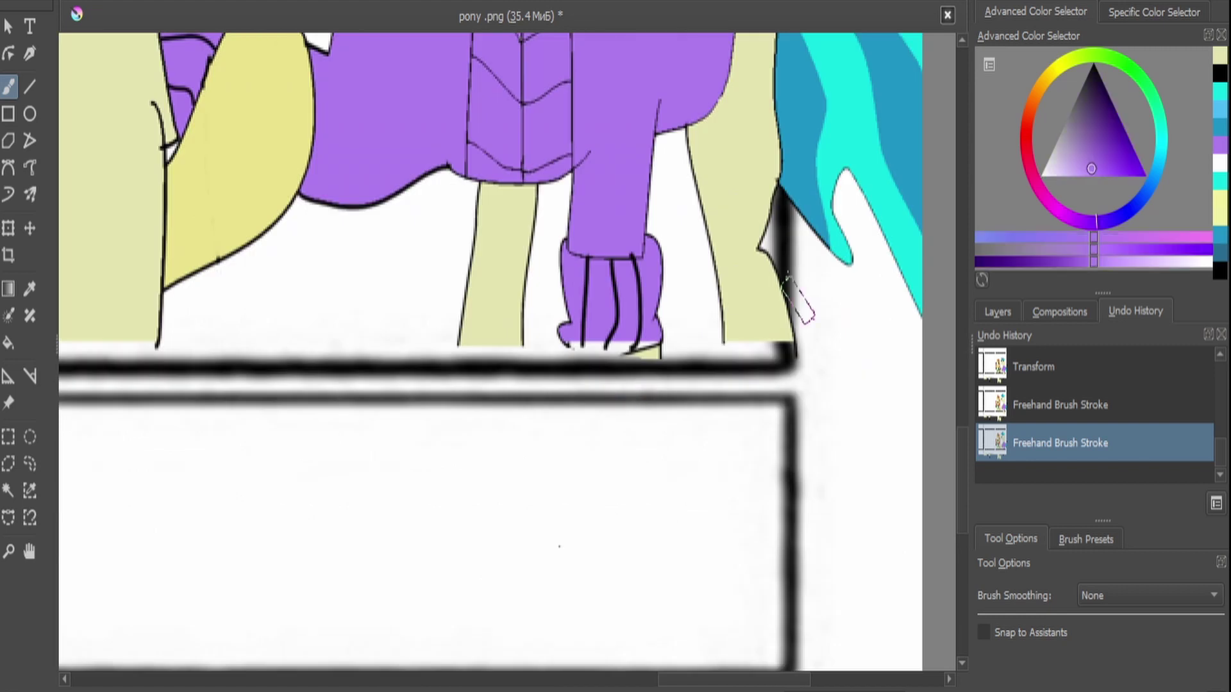
pyautogui.hotkey('ctrl', 'r')
pyautogui.press('b')
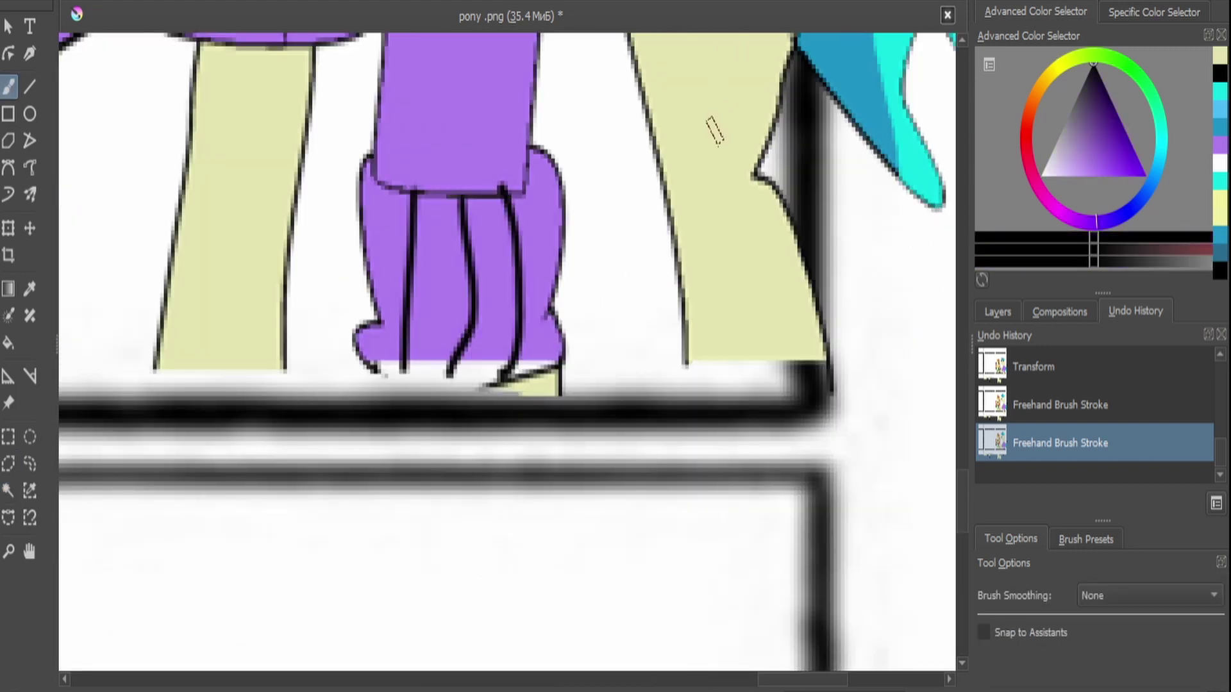
pyautogui.moveTo(363, 351)
pyautogui.mouseDown()
pyautogui.moveTo(489, 391)
pyautogui.moveTo(561, 358)
pyautogui.mouseUp()
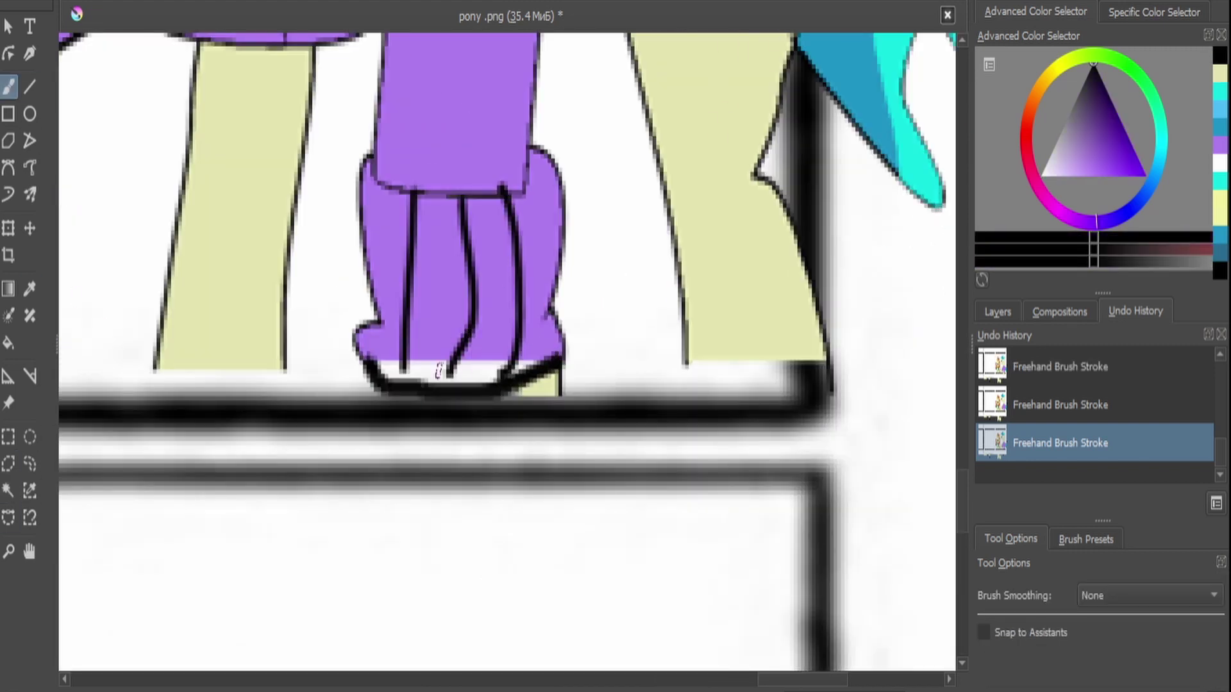
# Select the white gap at the bottom of the blue-haired pony's cuff and fill it purple, with the fill threshold at 60.
pyautogui.hotkey('ctrl', 'r')
pyautogui.click(405, 365)
pyautogui.press('f')
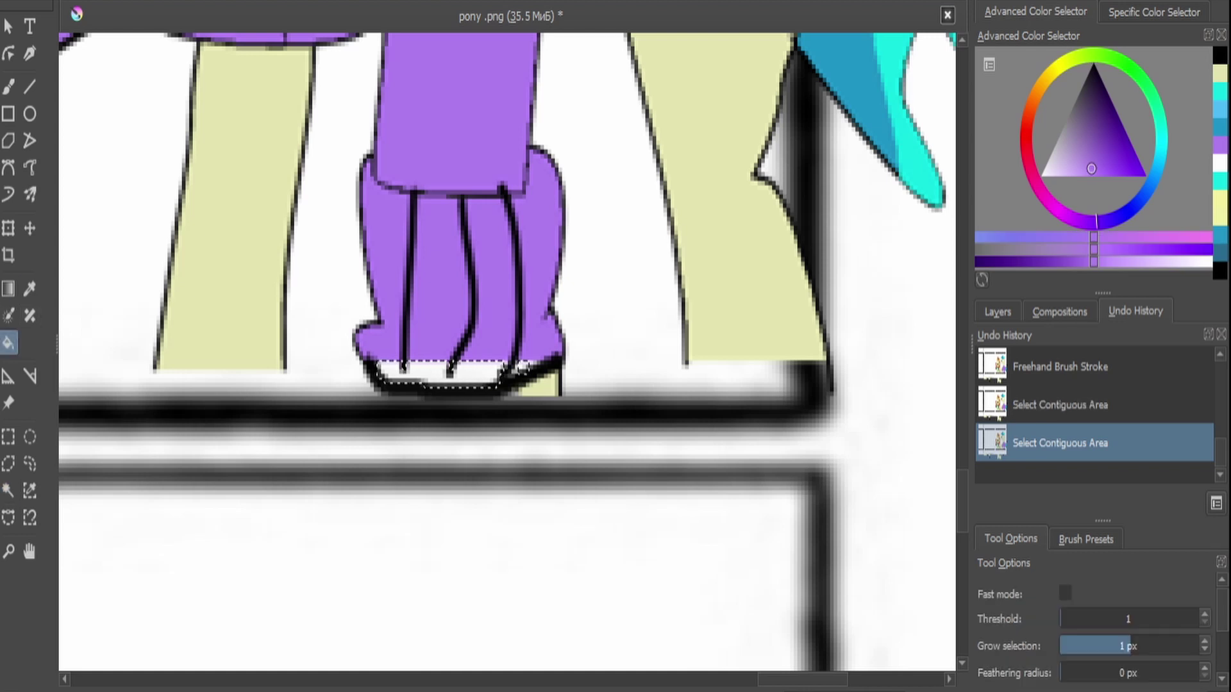
pyautogui.click(420, 370)
pyautogui.click(448, 378)
pyautogui.click(463, 379)
pyautogui.click(491, 375)
pyautogui.click(1141, 618)
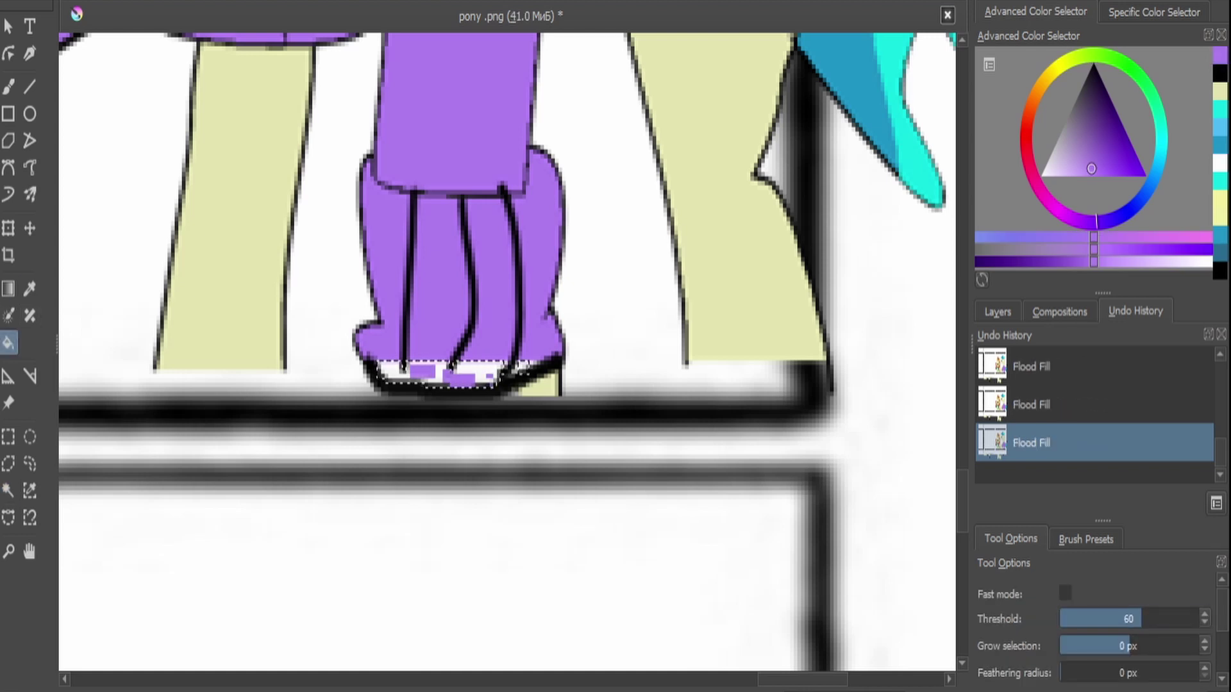
pyautogui.click(449, 381)
pyautogui.hotkey('ctrl', 'shift', 'a')
# Paint purple over the remaining white gaps along the cuff's lower black edge.
pyautogui.press('-')
pyautogui.press('b')
pyautogui.press('+')
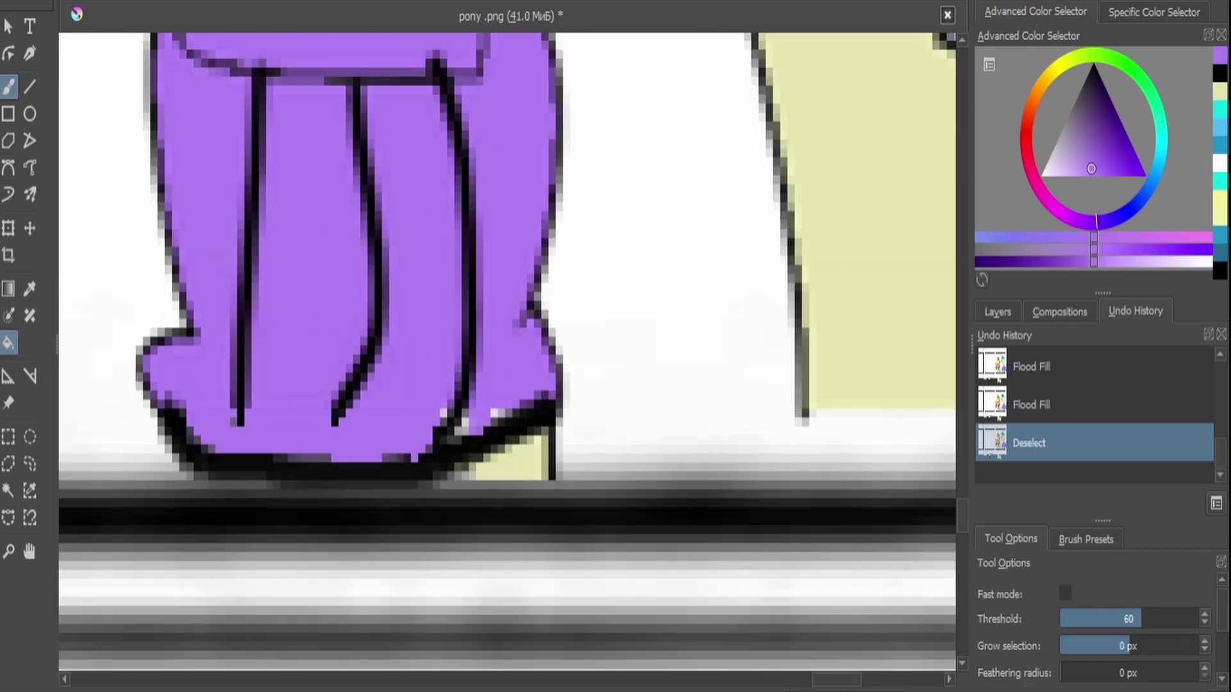
pyautogui.moveTo(449, 442); pyautogui.dragTo(516, 407)
pyautogui.moveTo(436, 404); pyautogui.dragTo(452, 433)
pyautogui.press('-')
pyautogui.press('+')
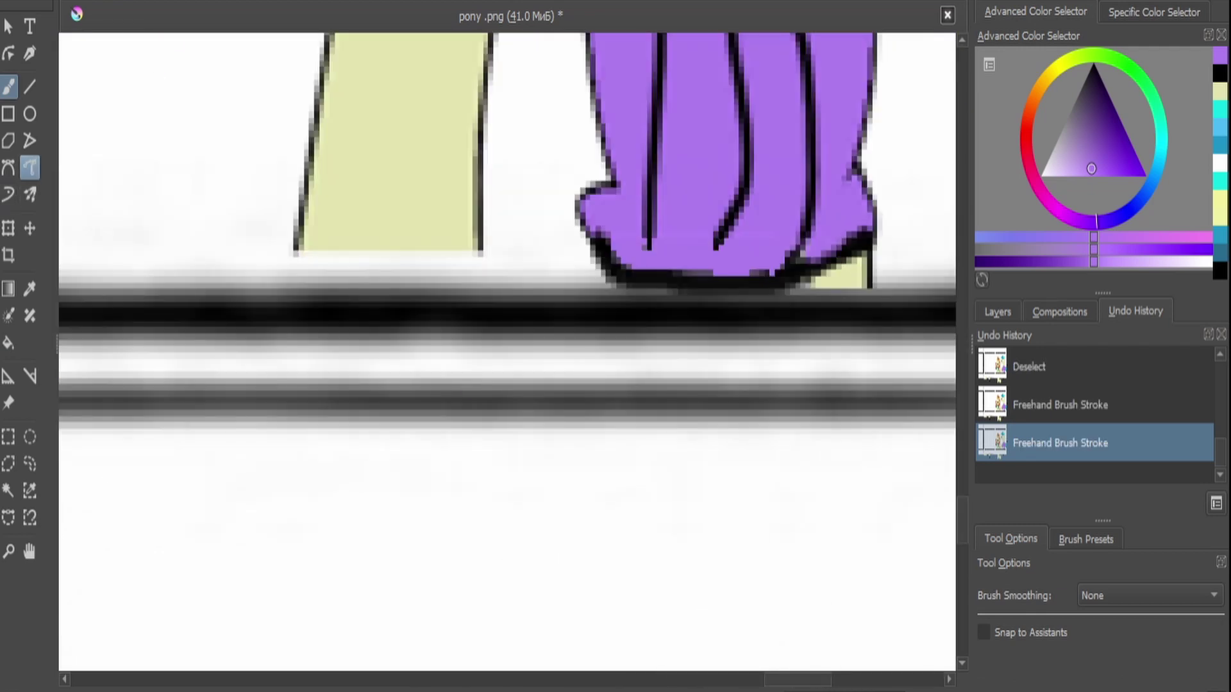
# Draw a curved black hoof edge with the freehand path under the blue-haired pony's front leg.
pyautogui.click(29, 168)
pyautogui.moveTo(296, 229)
pyautogui.mouseDown()
pyautogui.moveTo(301, 274)
pyautogui.moveTo(482, 244)
pyautogui.mouseUp()
pyautogui.hotkey('ctrl', 'z')
pyautogui.press('d')
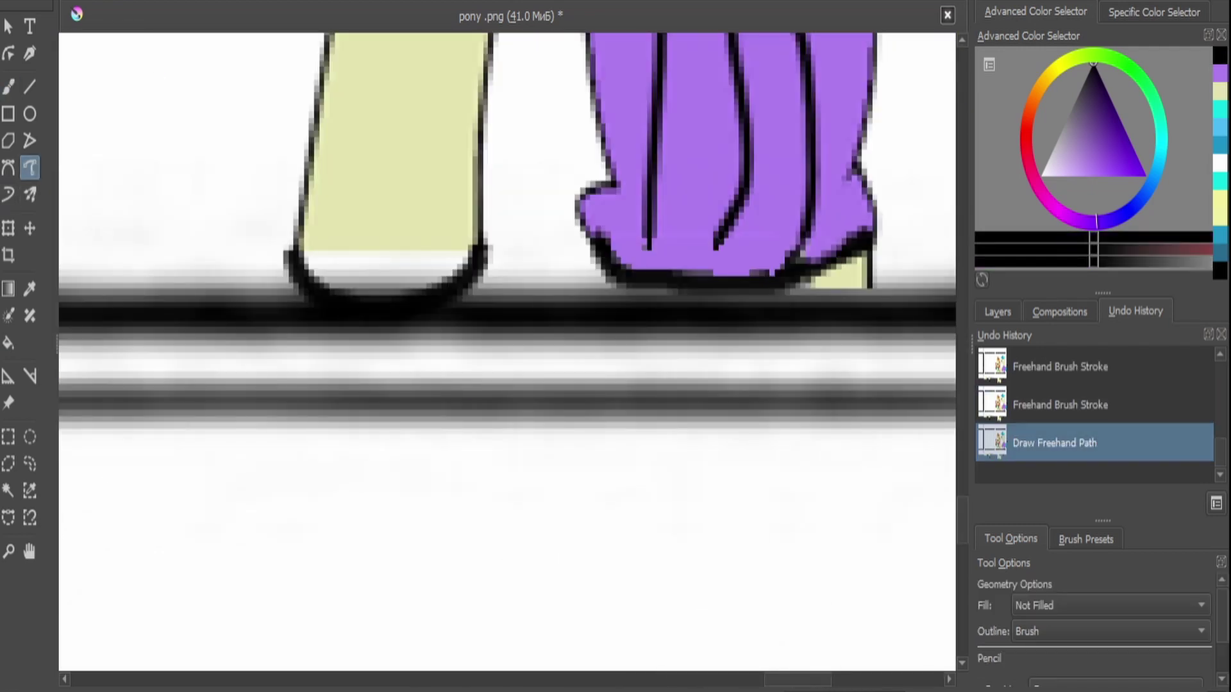
# Draw a black hoof edge across the bottom of the blue-haired pony's hind leg, up to the frame's corner.
pyautogui.press('-')
pyautogui.moveTo(868, 220)
pyautogui.mouseDown()
pyautogui.moveTo(873, 254)
pyautogui.moveTo(923, 265)
pyautogui.mouseUp()
pyautogui.press('-')
pyautogui.press('-')
pyautogui.press('+')
pyautogui.press('+')
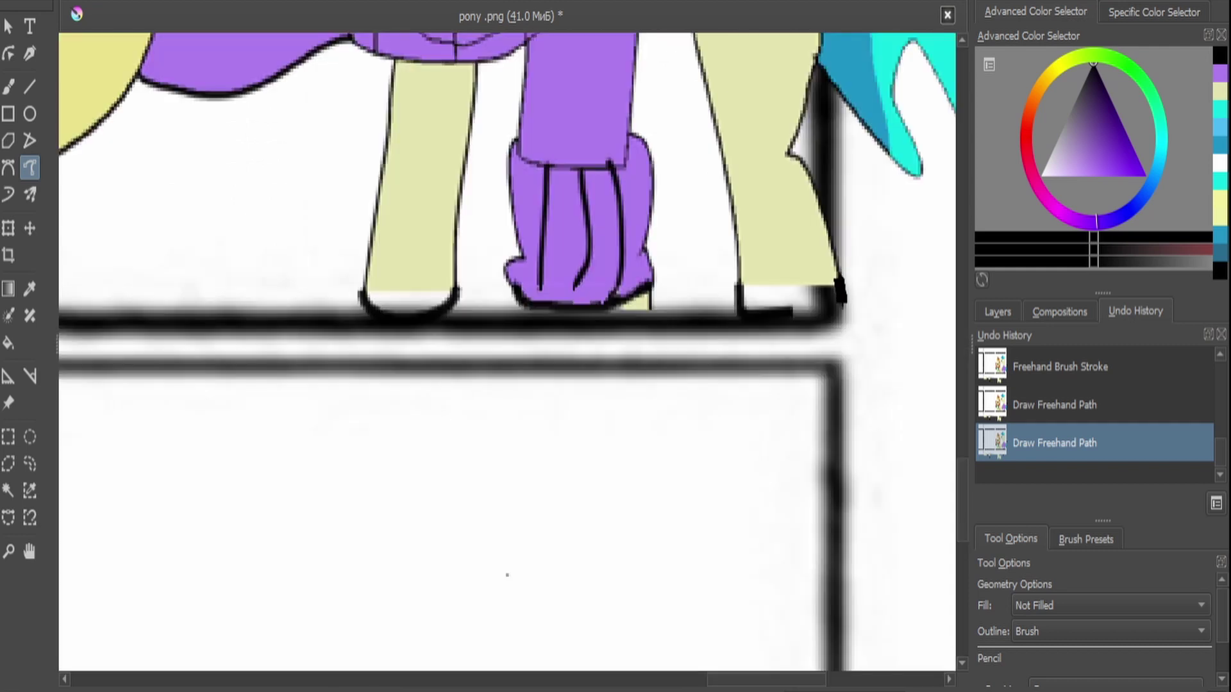
pyautogui.moveTo(777, 314); pyautogui.dragTo(826, 289)
# Select the white areas inside both hooves and fill them with the leg's pale yellow, then deselect.
pyautogui.click(8, 491)
pyautogui.press('x')
pyautogui.click(407, 300)
pyautogui.keyDown('shift'); pyautogui.click(772, 293); pyautogui.keyUp('shift')
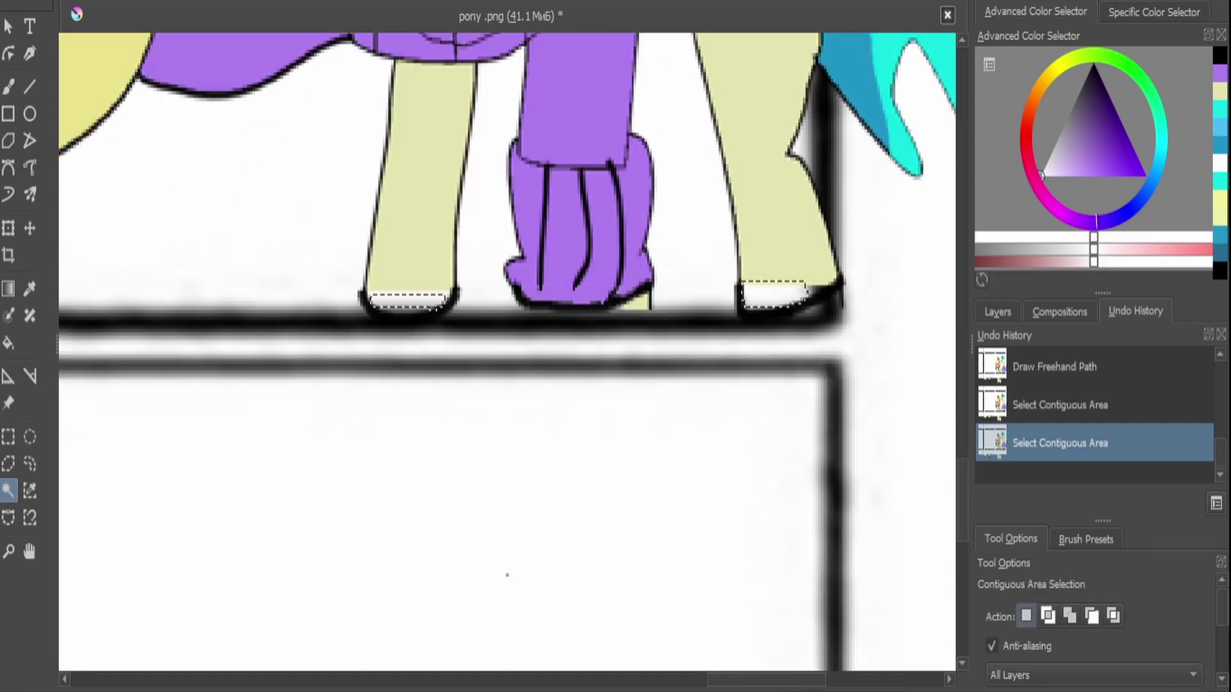
pyautogui.click(1221, 90)
pyautogui.press('f')
pyautogui.click(773, 294)
pyautogui.click(407, 300)
pyautogui.click(423, 302)
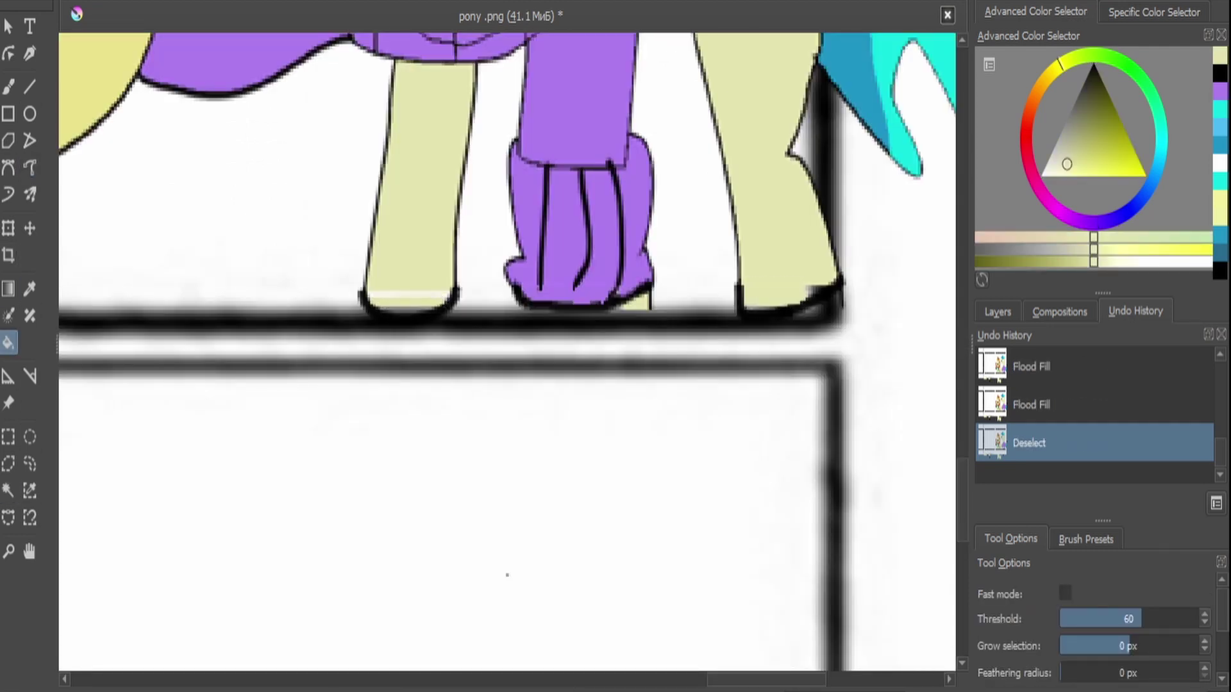
# Brush pale yellow over the leftover gaps inside the front and hind hooves.
pyautogui.press('b')
pyautogui.press('+')
pyautogui.moveTo(499, 385); pyautogui.dragTo(529, 391)
pyautogui.press('-')
pyautogui.press('+')
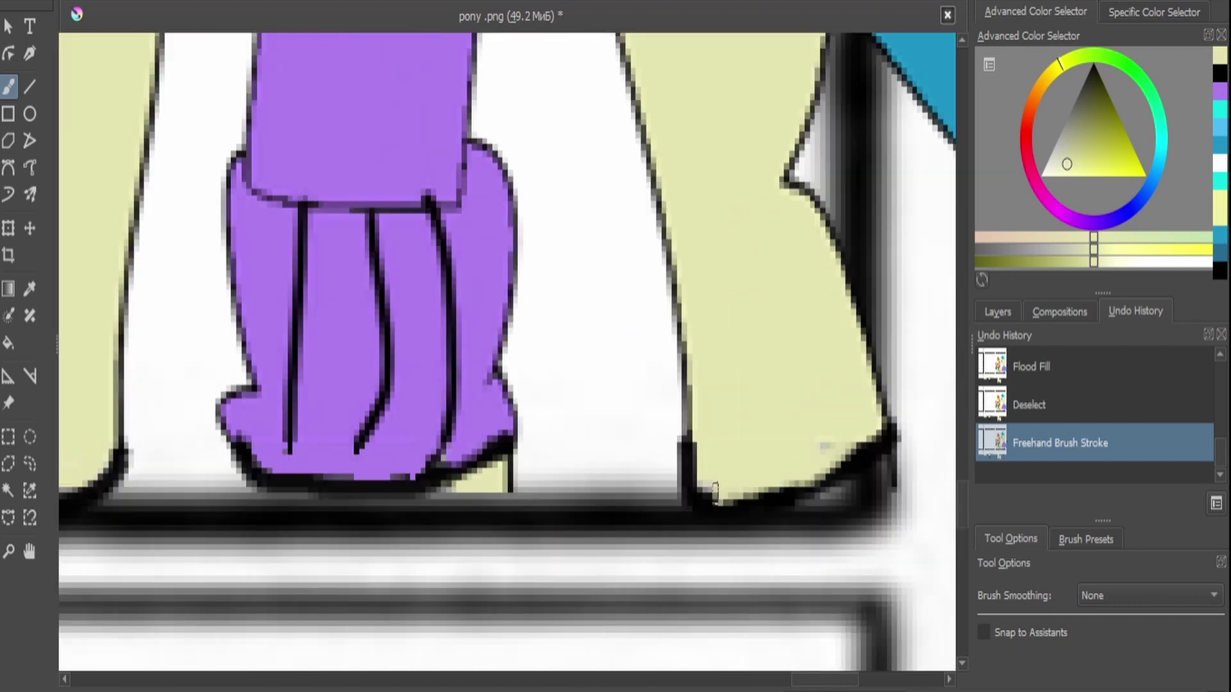
pyautogui.moveTo(699, 494); pyautogui.dragTo(763, 493)
pyautogui.press('-')
pyautogui.press('-')
pyautogui.press('-')
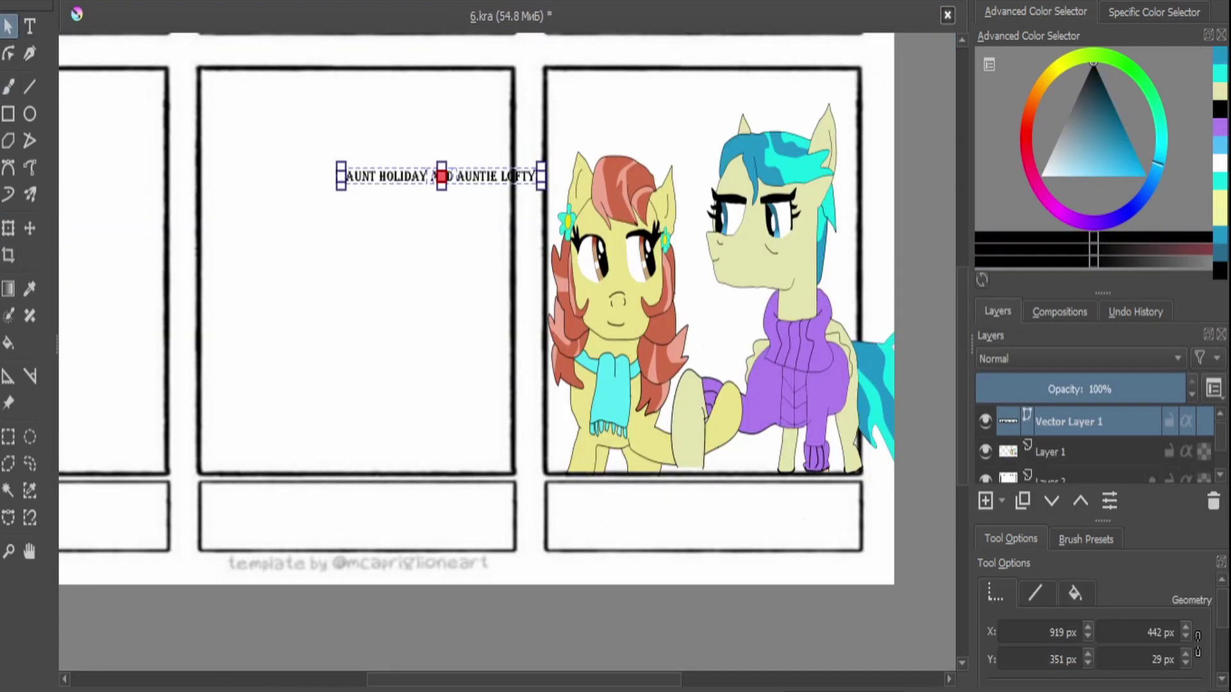
# Move the caption "Aunt Holiday and Auntie Lofty" into the box beneath the ponies' frame and fit it there with a transform.
pyautogui.moveTo(442, 176); pyautogui.dragTo(695, 480)
pyautogui.hotkey('ctrl', 't')
pyautogui.press('Return')
pyautogui.press('-')
pyautogui.click(1052, 452)
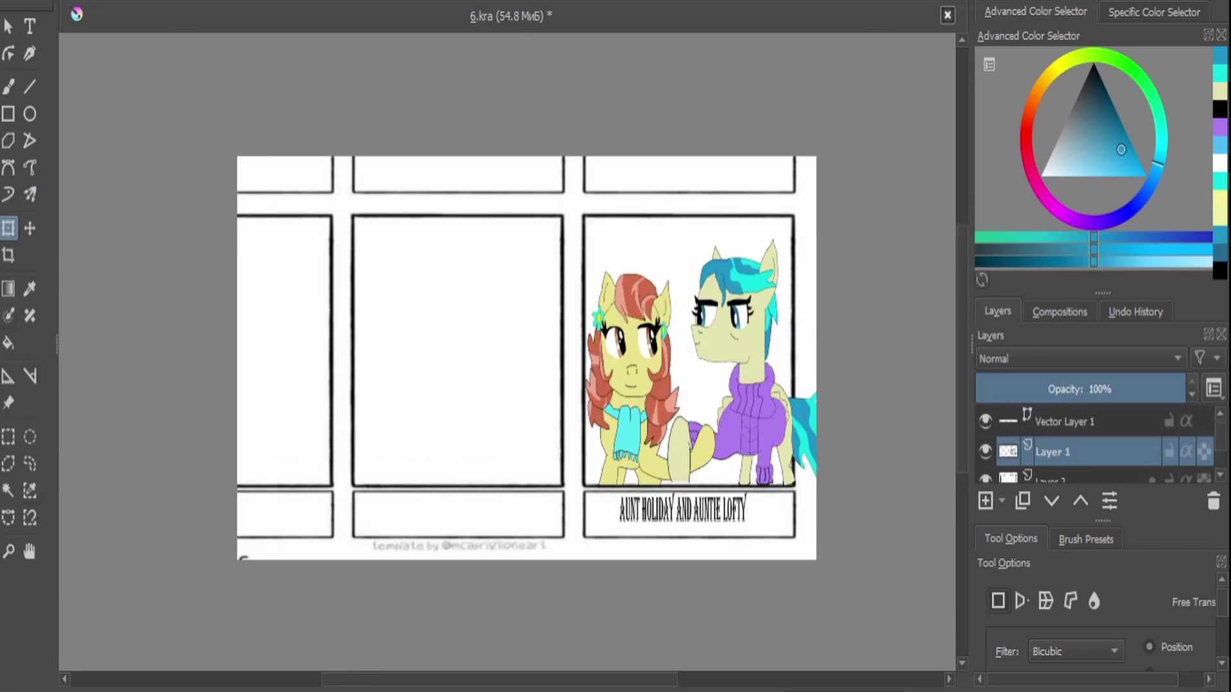
# Stretch the caption on Layer 9 taller with a free transform so it fills more of its box.
pyautogui.press('+')
pyautogui.press('+')
pyautogui.press('+')
pyautogui.press('+')
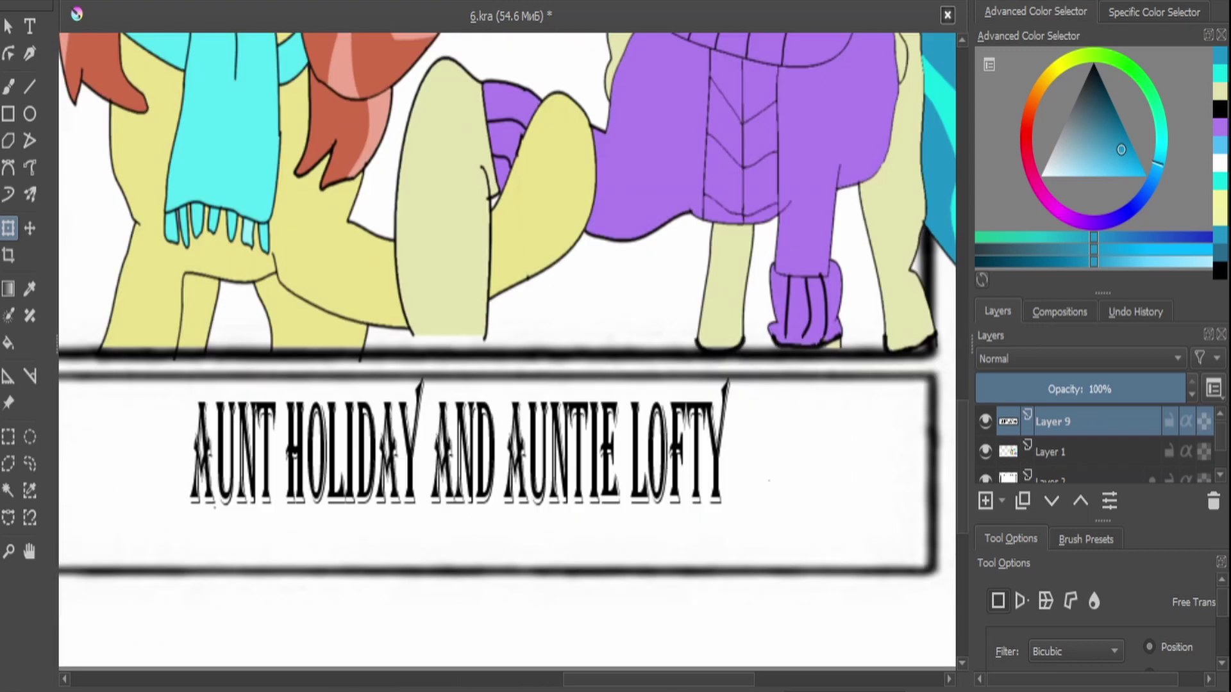
pyautogui.press('-')
pyautogui.press('-')
pyautogui.hotkey('ctrl', 't')
pyautogui.press('Return')
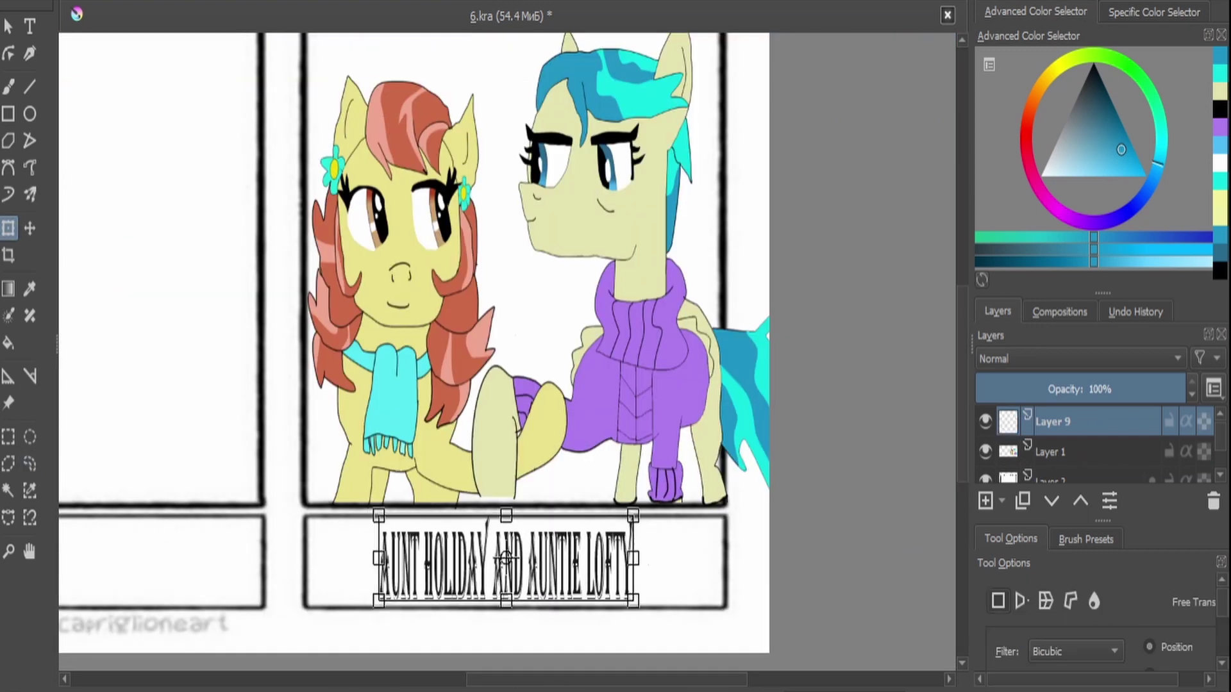
pyautogui.press('+')
pyautogui.press('pagedown')
pyautogui.press('-')
pyautogui.press('+')
pyautogui.hotkey('ctrl', 'z')
pyautogui.hotkey('ctrl', 'z')
pyautogui.hotkey('ctrl', 'z')
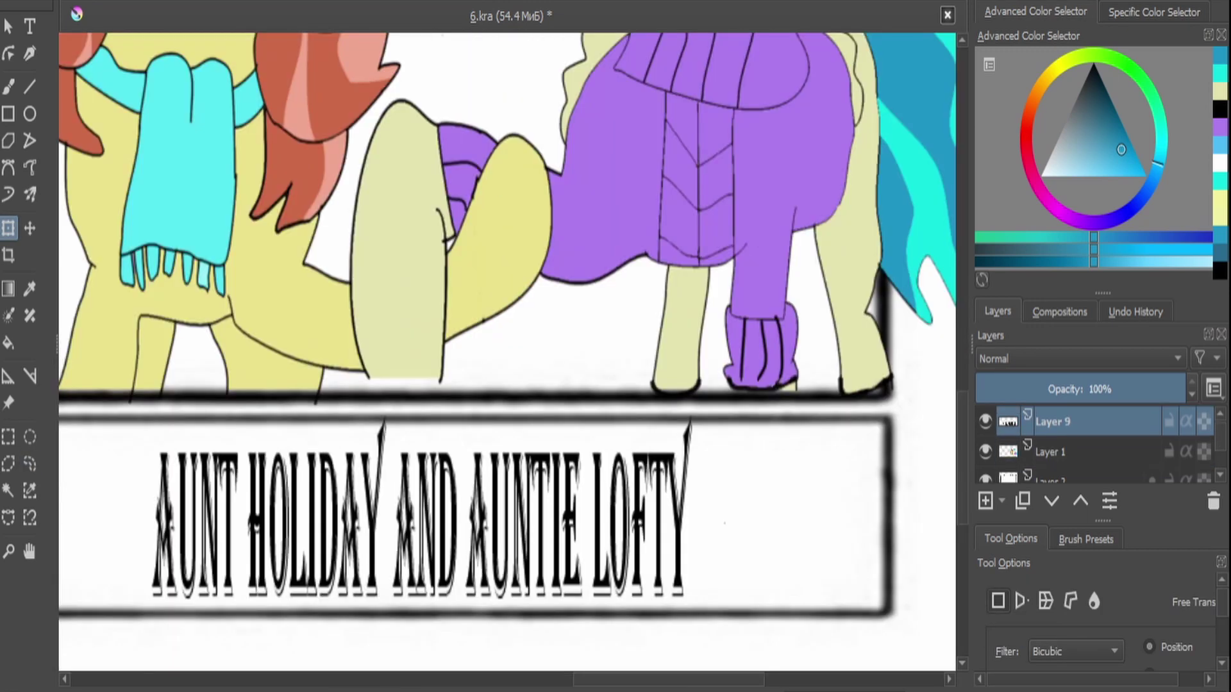
pyautogui.press('-')
pyautogui.press('-')
pyautogui.press('-')
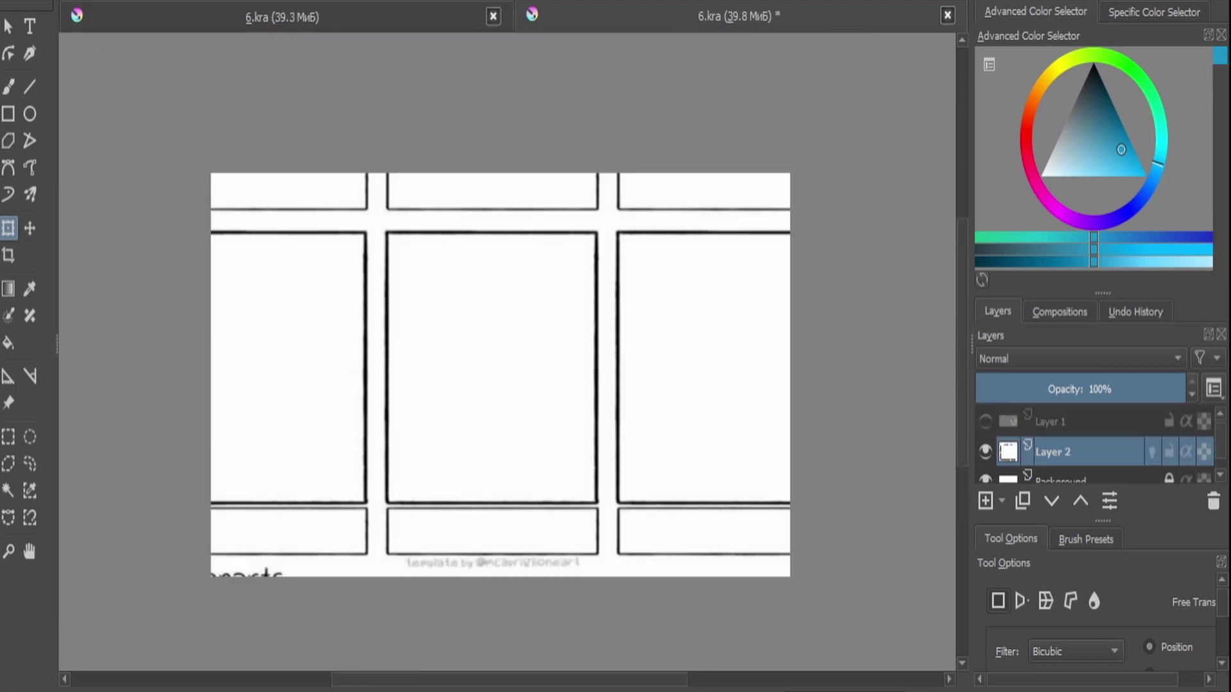
# Draw an upright oval pupil on Layer 4, fill it black and move it nearer the canvas centre.
pyautogui.press('e')
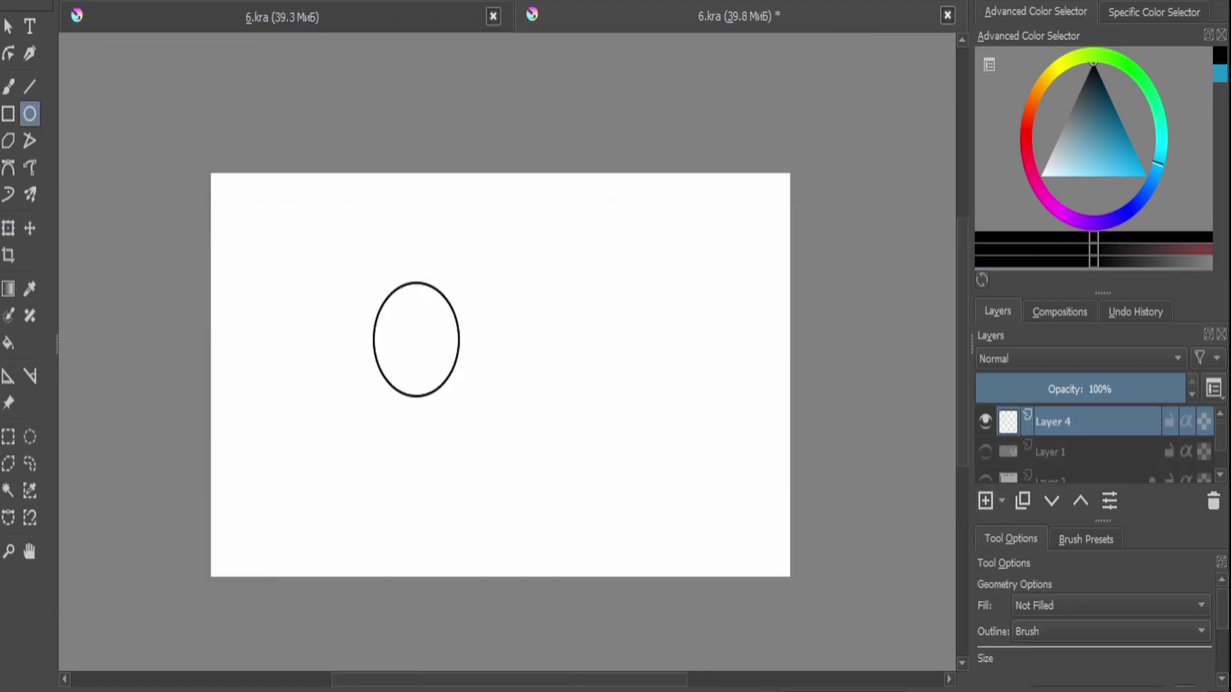
pyautogui.press('+')
pyautogui.press('f')
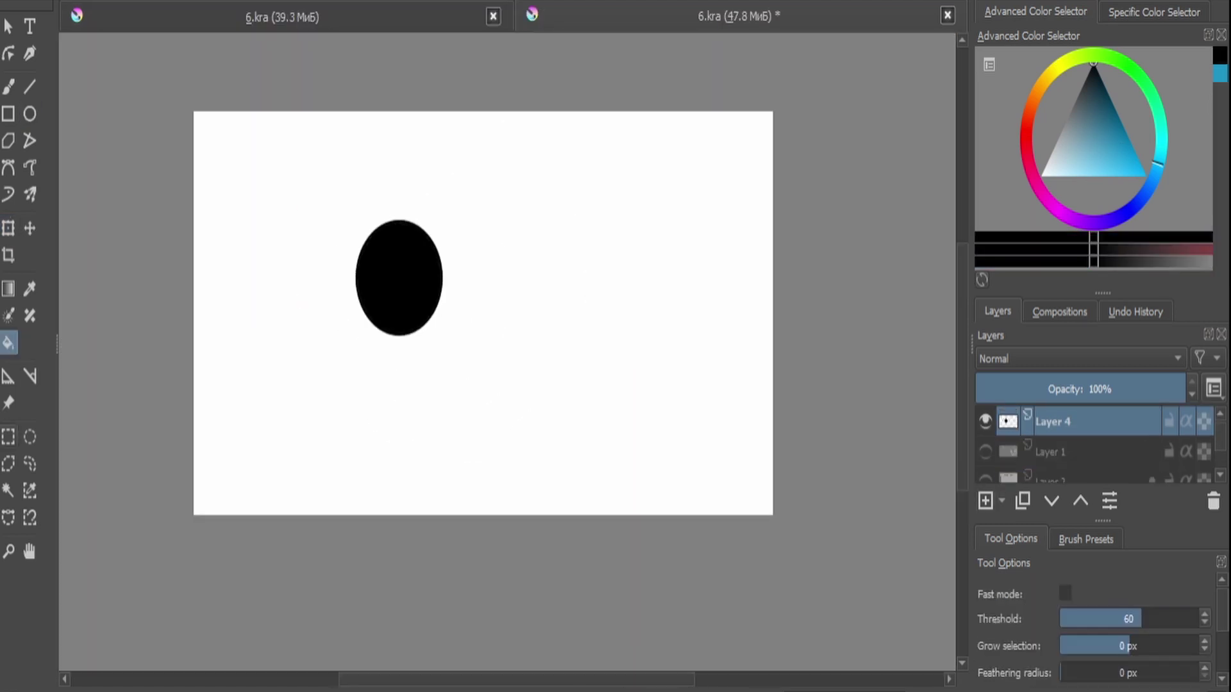
pyautogui.hotkey('ctrl', 't')
pyautogui.moveTo(417, 292); pyautogui.dragTo(468, 330)
pyautogui.press('Return')
# Draw an inner and an outer U-shaped iris outline around the pupil with the freehand path.
pyautogui.press('e')
pyautogui.click(29, 168)
pyautogui.moveTo(384, 253); pyautogui.dragTo(398, 389)
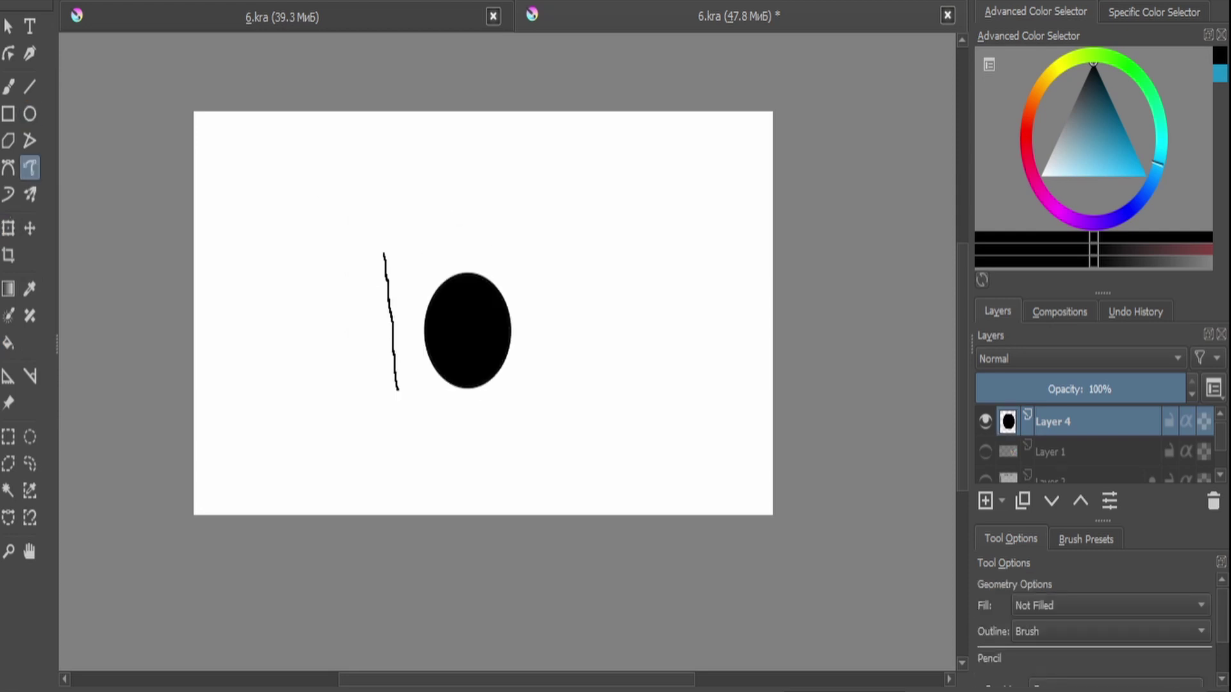
pyautogui.moveTo(562, 262); pyautogui.dragTo(561, 334)
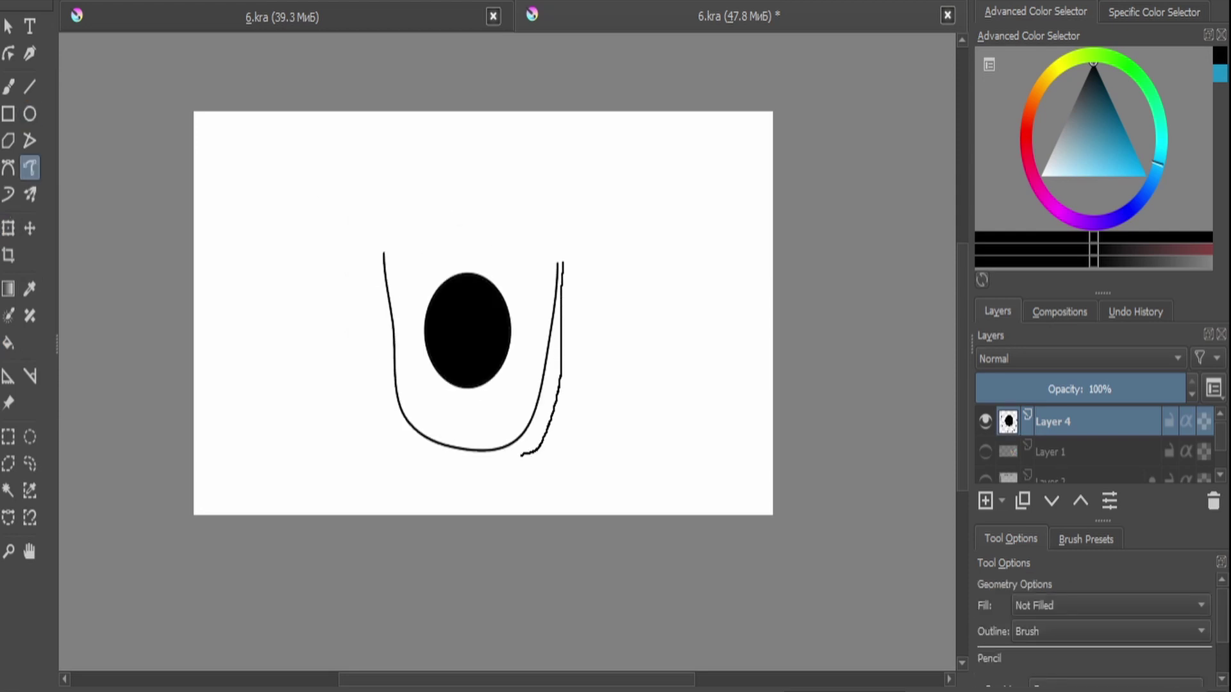
pyautogui.moveTo(398, 418)
pyautogui.mouseDown()
pyautogui.moveTo(380, 250)
pyautogui.moveTo(353, 240)
pyautogui.mouseUp()
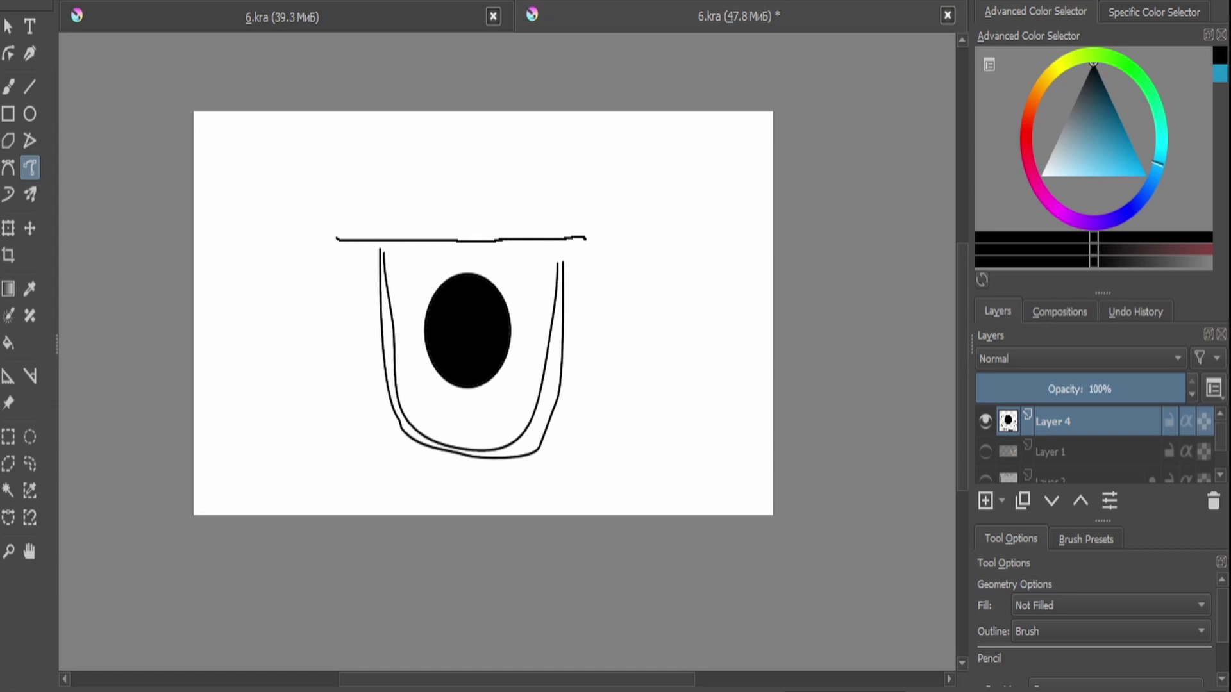
# Draw the upper eyelid line curving down at its right end, and extend the iris outlines up to it.
pyautogui.moveTo(585, 238); pyautogui.dragTo(630, 275)
pyautogui.press('+')
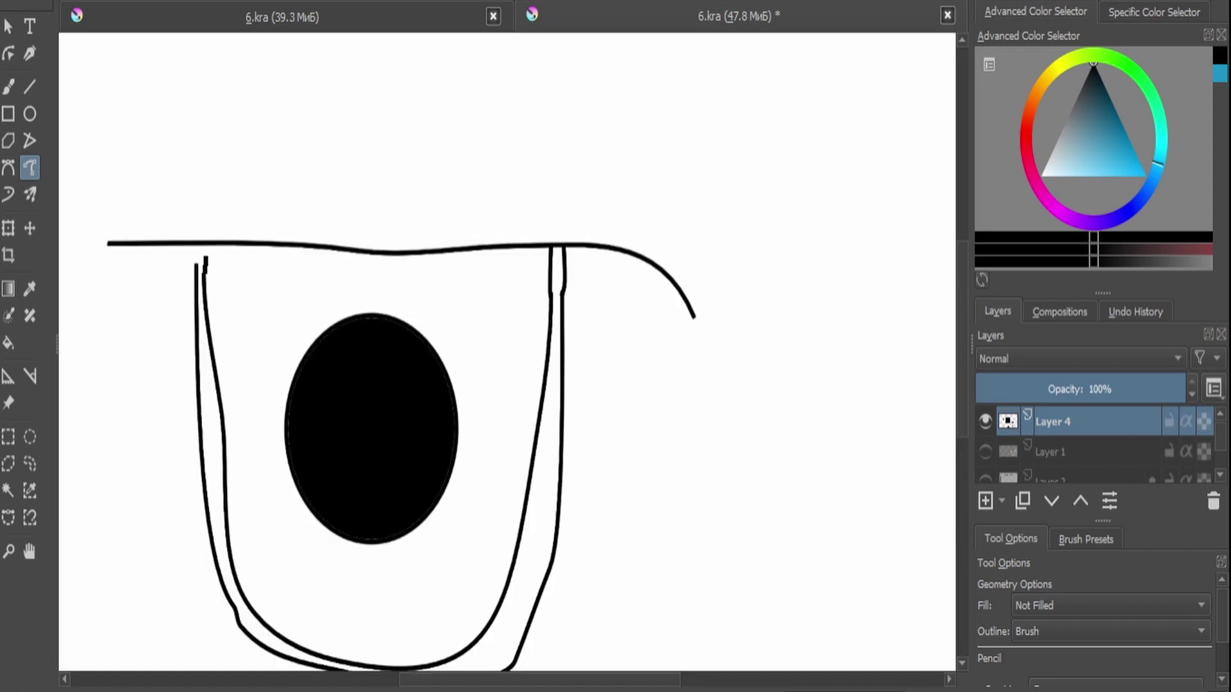
pyautogui.press('-')
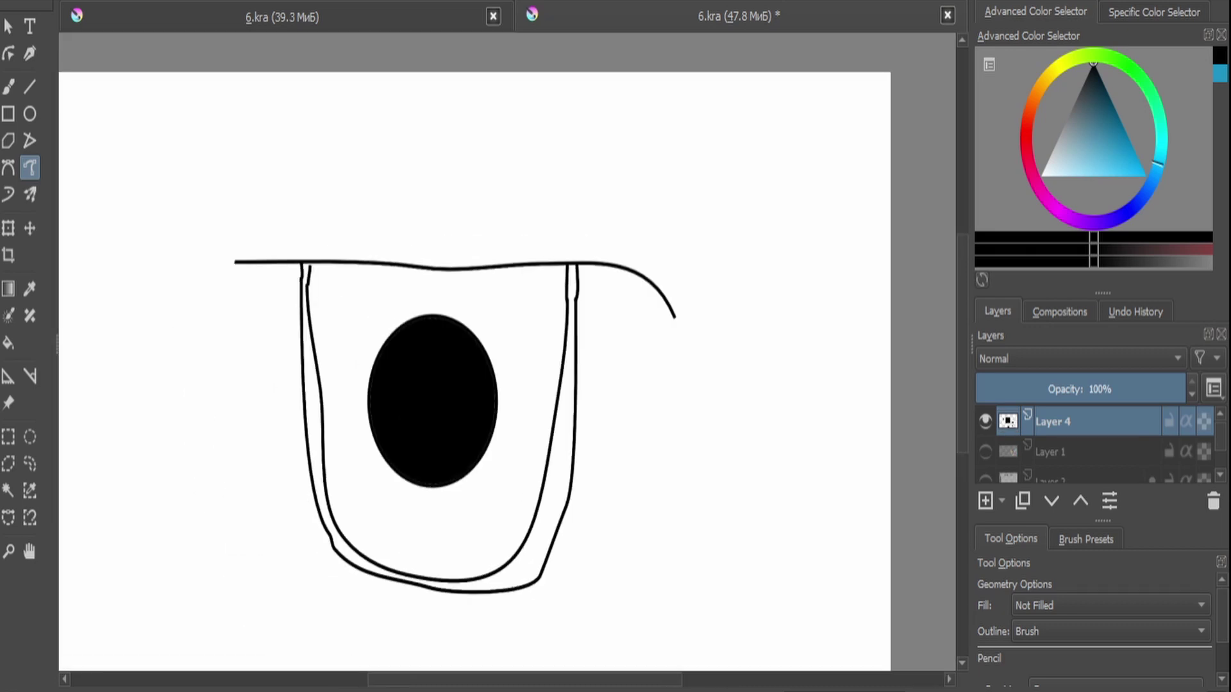
# Outline the eye's left side on Layer 4 and its right side and underside on a new layer.
pyautogui.scroll(-3, 485, 359)
pyautogui.moveTo(259, 150); pyautogui.dragTo(164, 211)
pyautogui.moveTo(168, 368); pyautogui.dragTo(282, 535)
pyautogui.press('Insert')
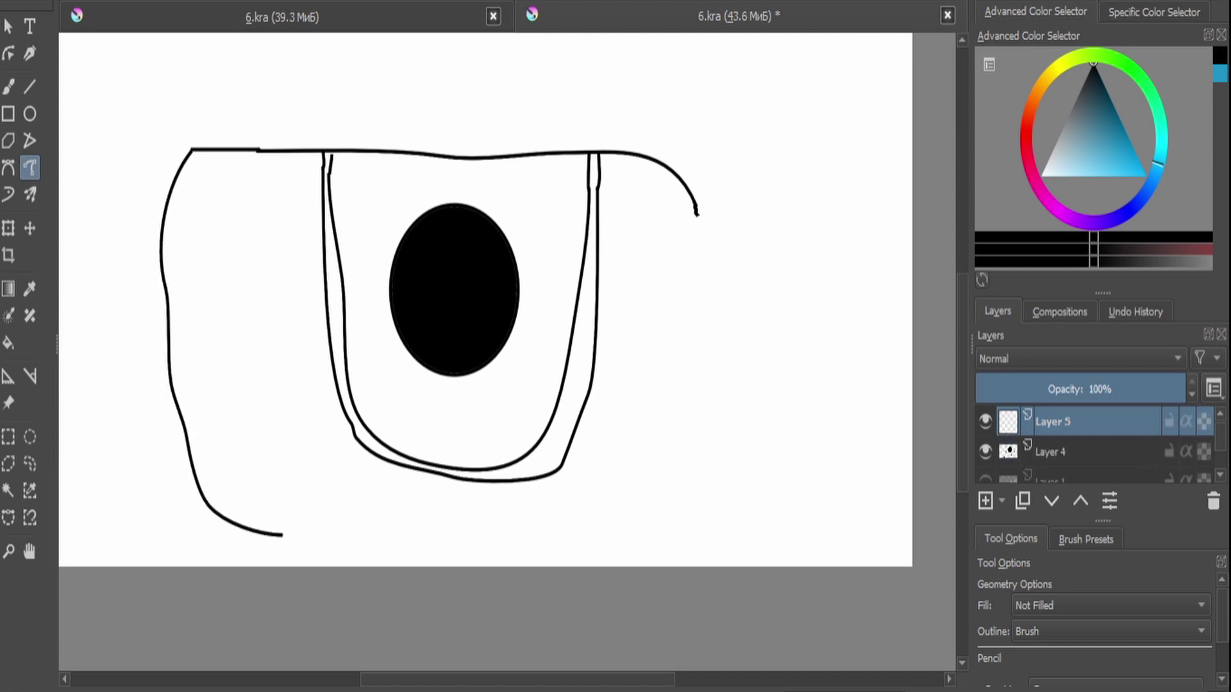
pyautogui.moveTo(696, 206)
pyautogui.mouseDown()
pyautogui.moveTo(704, 354)
pyautogui.moveTo(589, 531)
pyautogui.mouseUp()
# Fill the iris rim black and the iris dark brown on Layer 4.
pyautogui.press('+')
pyautogui.press('pagedown')
pyautogui.press('f')
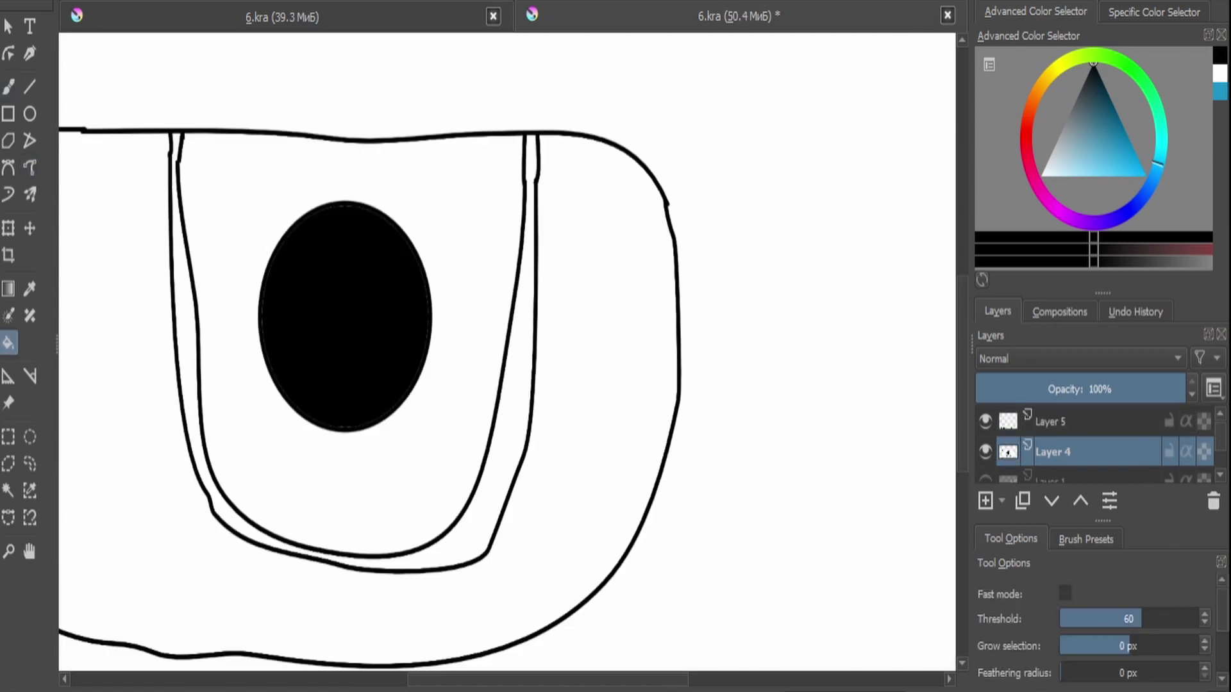
pyautogui.click(530, 320)
pyautogui.click(1113, 104)
pyautogui.click(346, 487)
# Draw black dividing lines on Layer 5 from the pupil to both iris sides and select the iris area beneath them.
pyautogui.click(30, 464)
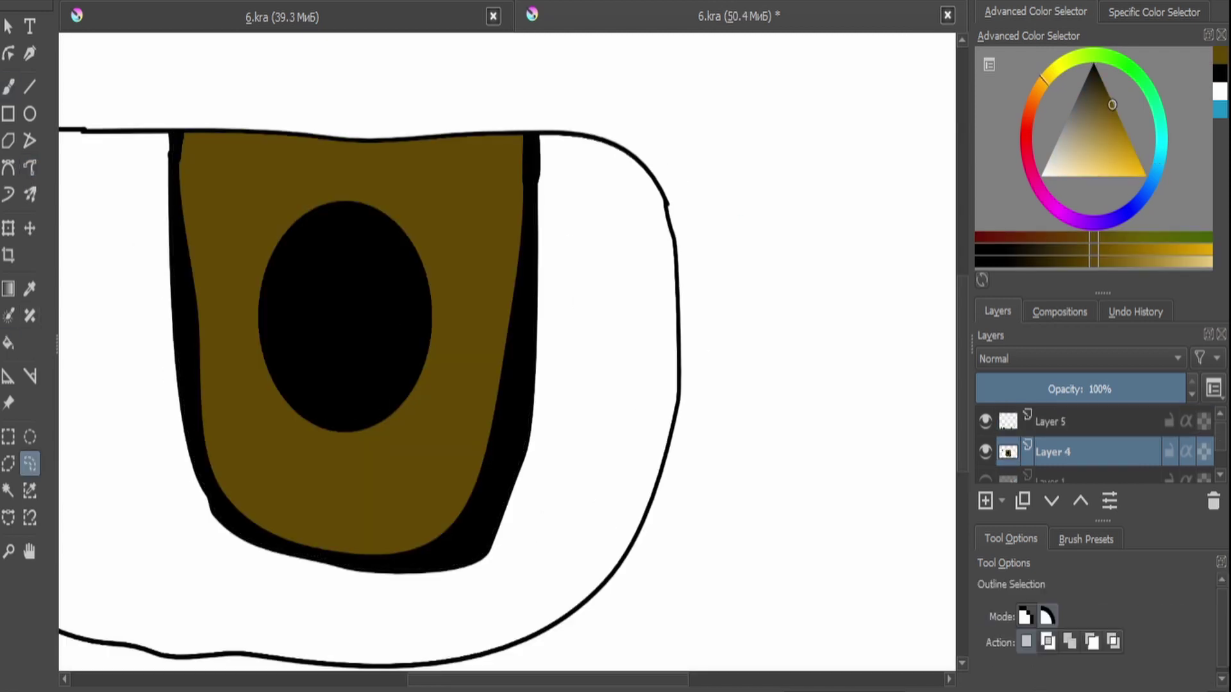
pyautogui.press('pageup')
pyautogui.press('d')
pyautogui.click(29, 168)
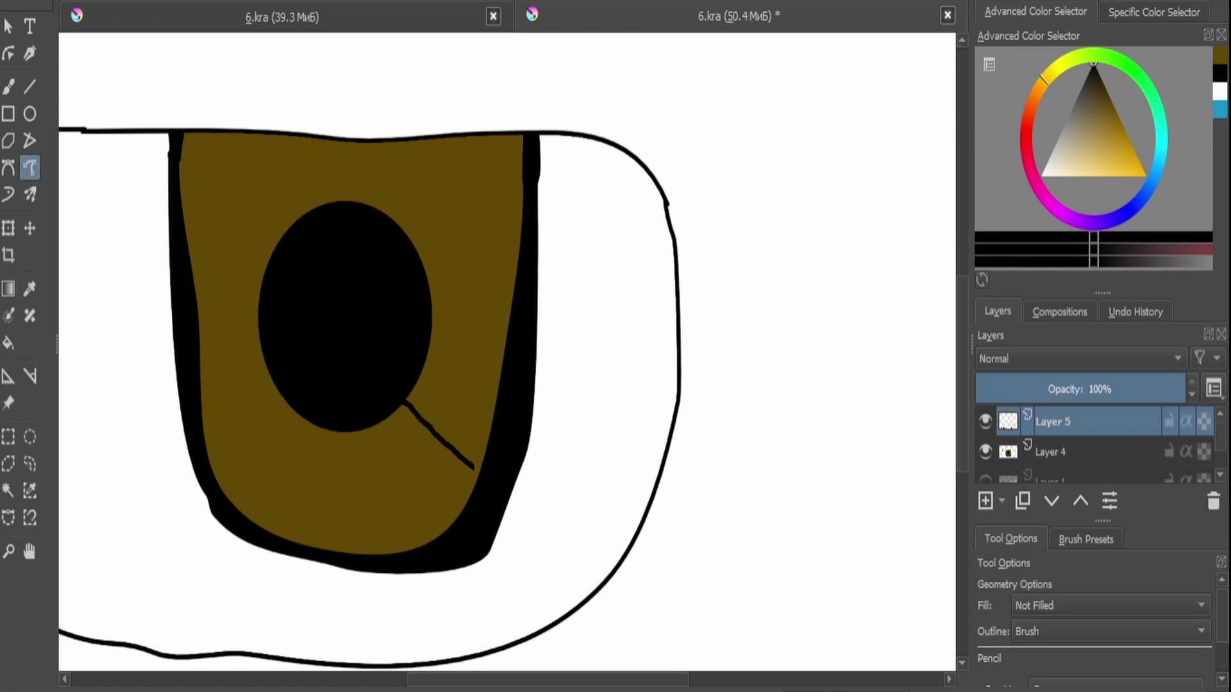
pyautogui.click(8, 491)
pyautogui.click(340, 493)
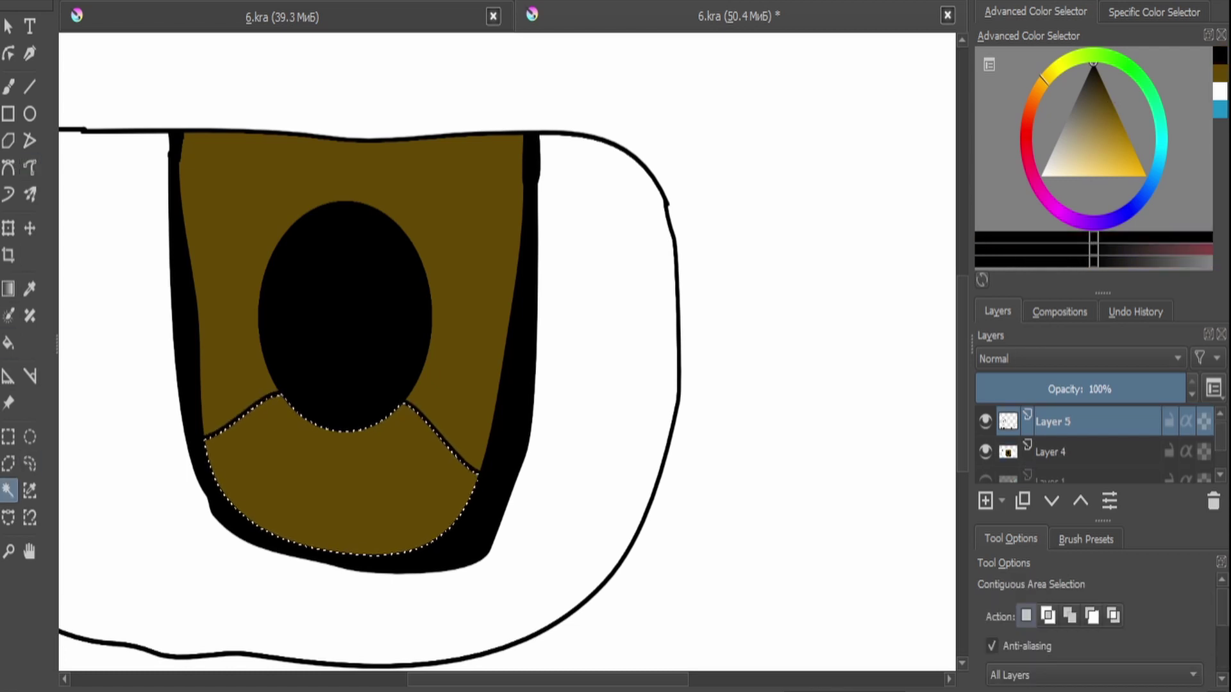
pyautogui.press('f')
pyautogui.click(339, 494)
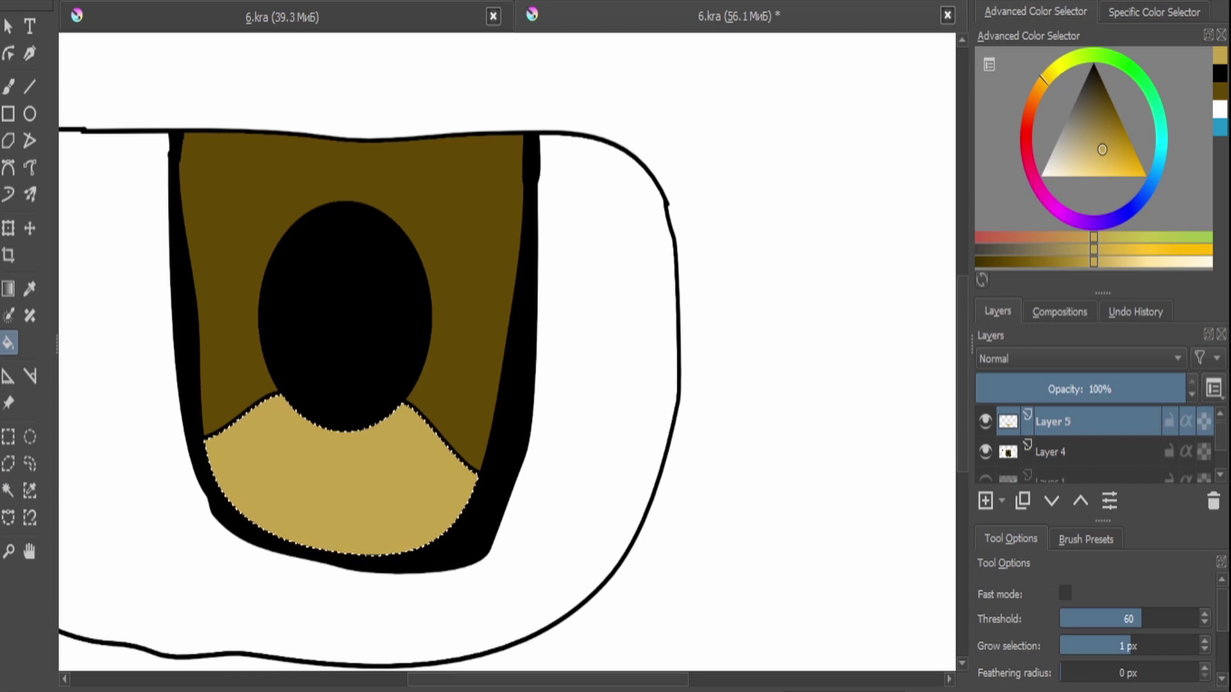
pyautogui.hotkey('ctrl', 'z')
# Fill the selected lower iris area with light tan on Layer 4.
pyautogui.press('pagedown')
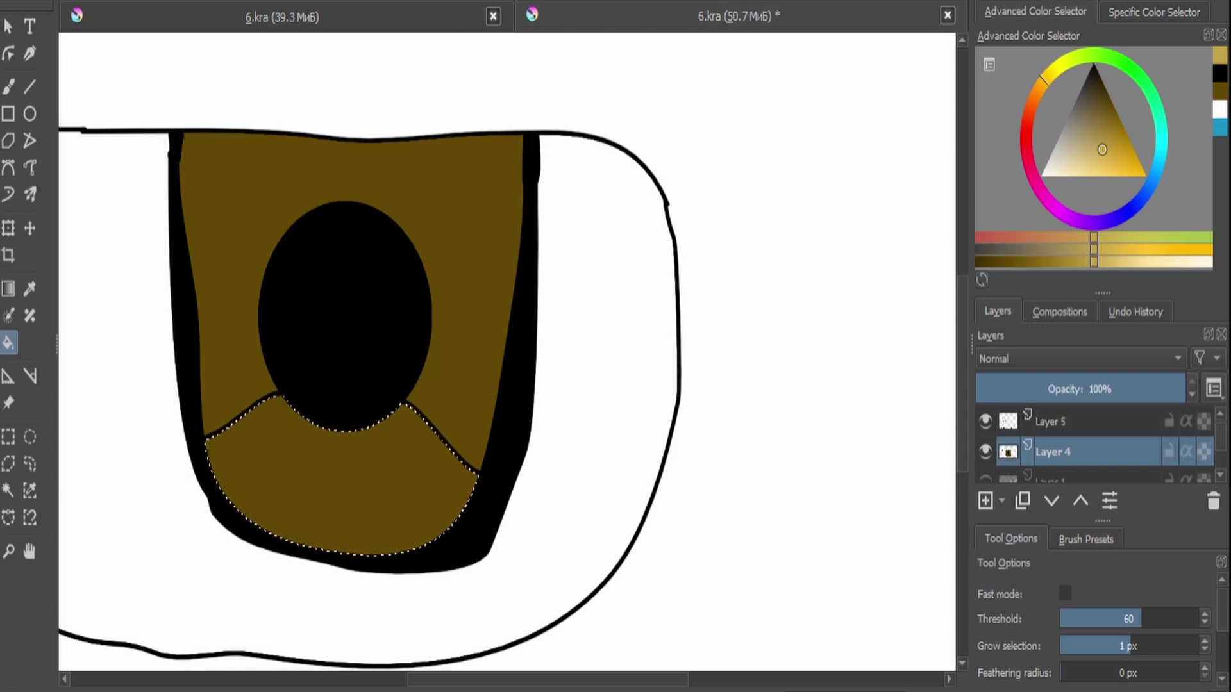
pyautogui.hotkey('shift', 'BackSpace')
pyautogui.press('pageup')
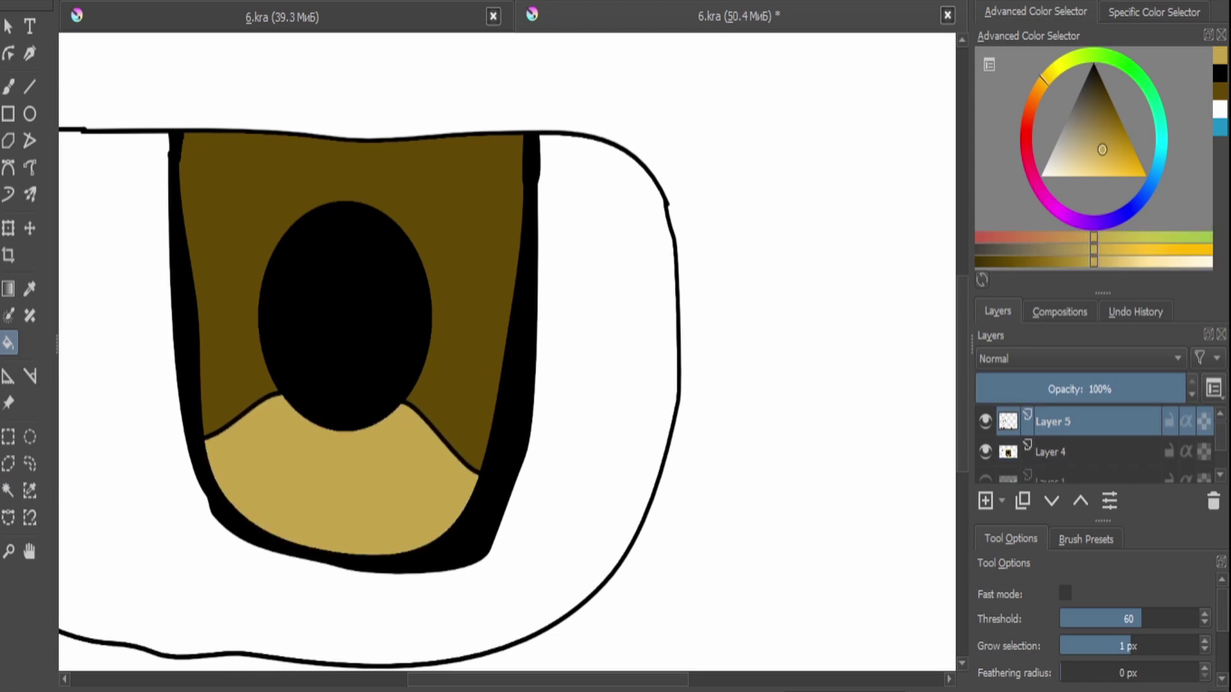
# Outline a rounded highlight over the iris's upper-left part on Layer 5 and fill its iris portion white on Layer 4.
pyautogui.press('d')
pyautogui.click(29, 167)
pyautogui.moveTo(152, 157); pyautogui.dragTo(168, 147)
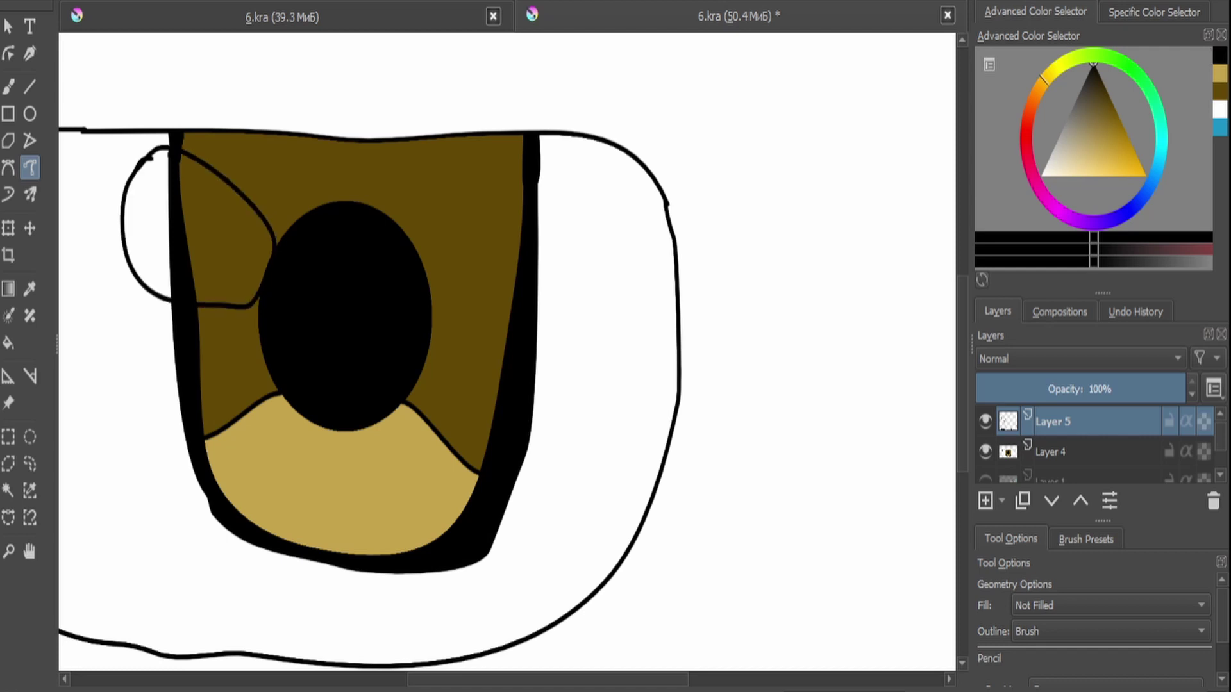
pyautogui.press('pagedown')
pyautogui.press('x')
pyautogui.click(195, 221)
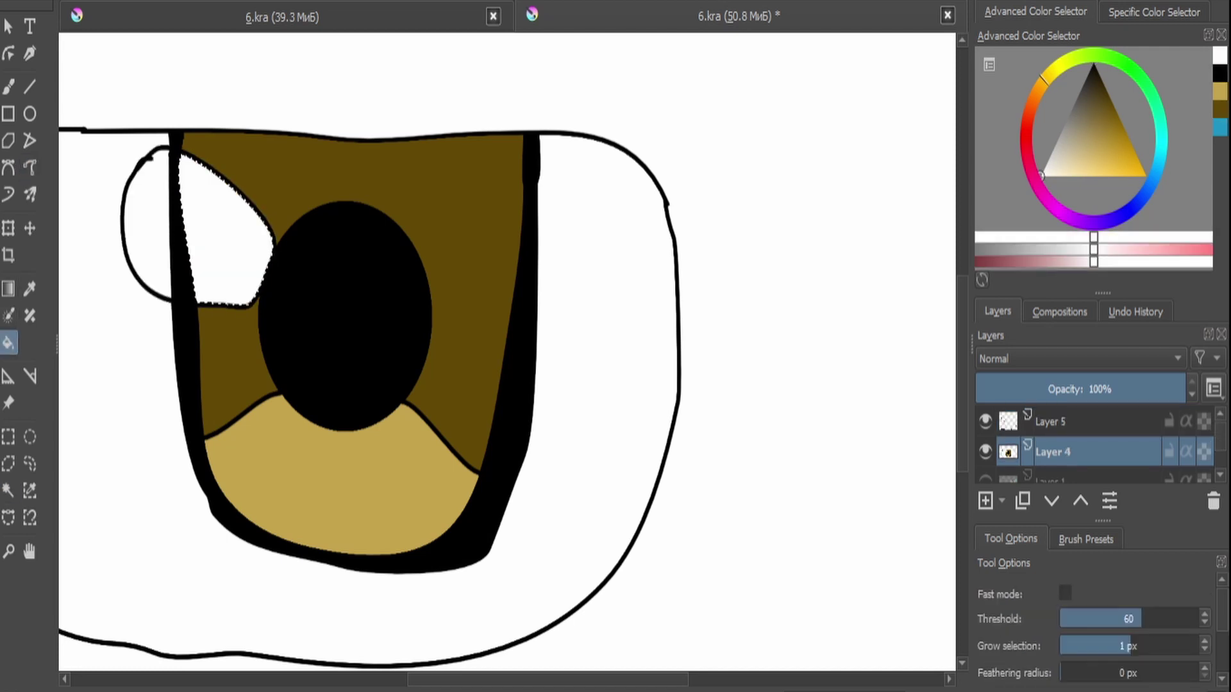
# Paint white over the black iris rim inside the highlight outline.
pyautogui.press('b')
pyautogui.scroll(2, 200, 223)
pyautogui.moveTo(236, 275)
pyautogui.mouseDown()
pyautogui.moveTo(187, 324)
pyautogui.moveTo(192, 170)
pyautogui.moveTo(161, 106)
pyautogui.moveTo(171, 366)
pyautogui.moveTo(205, 393)
pyautogui.mouseUp()
pyautogui.scroll(-3, 256, 329)
pyautogui.scroll(2, 258, 331)
# Remove Layer 5 with its highlight, divider and right-side eye lines, leaving the coloured eye on Layer 4.
pyautogui.hotkey('ctrl', 'e')
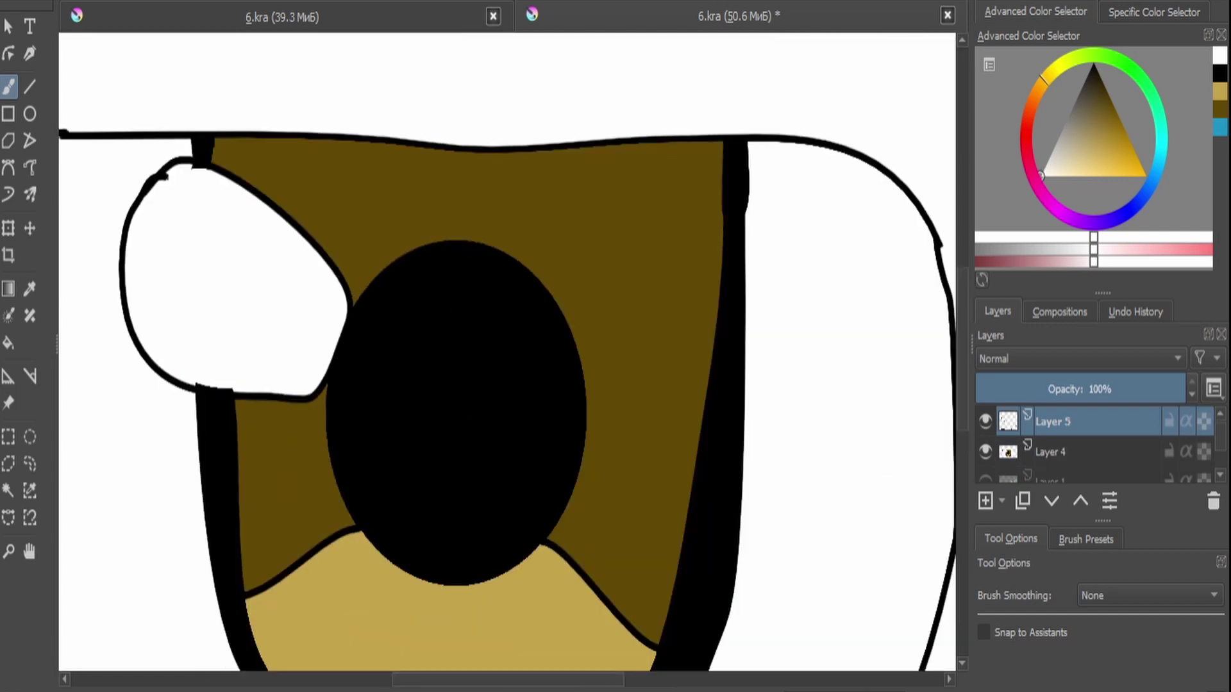
pyautogui.scroll(-5, 596, 321)
pyautogui.hotkey('ctrl', 't')
pyautogui.click(29, 168)
pyautogui.scroll(3, 681, 216)
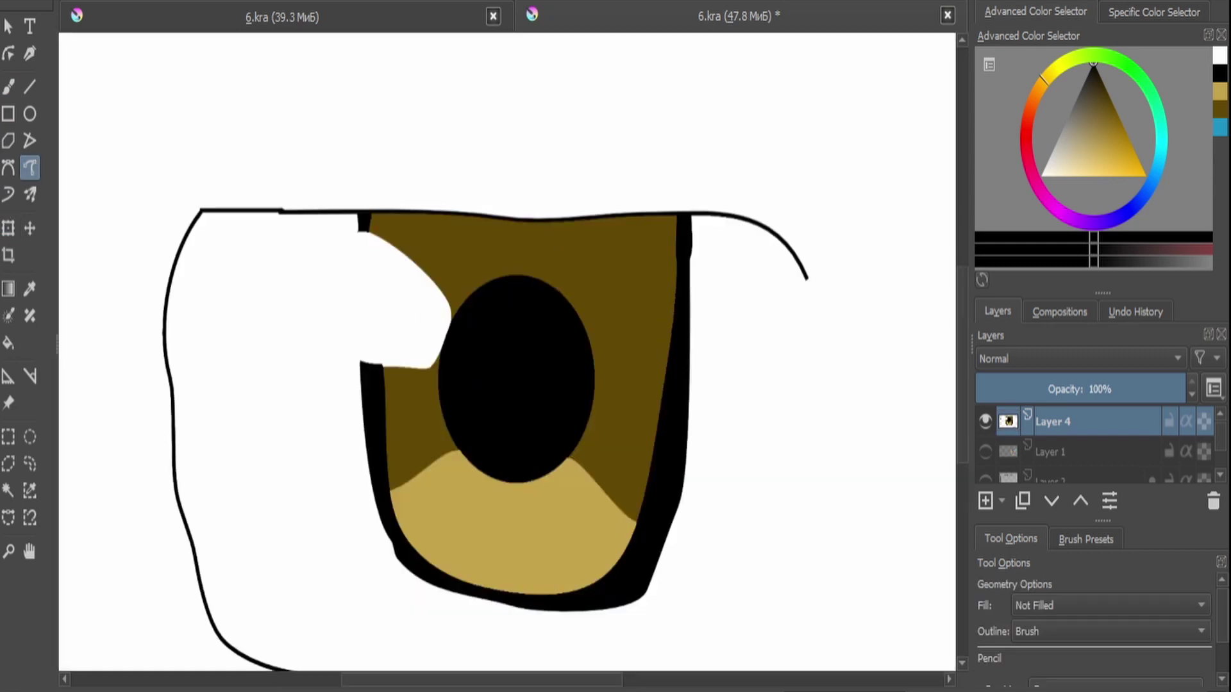
pyautogui.scroll(-3, 506, 353)
pyautogui.scroll(2, 506, 353)
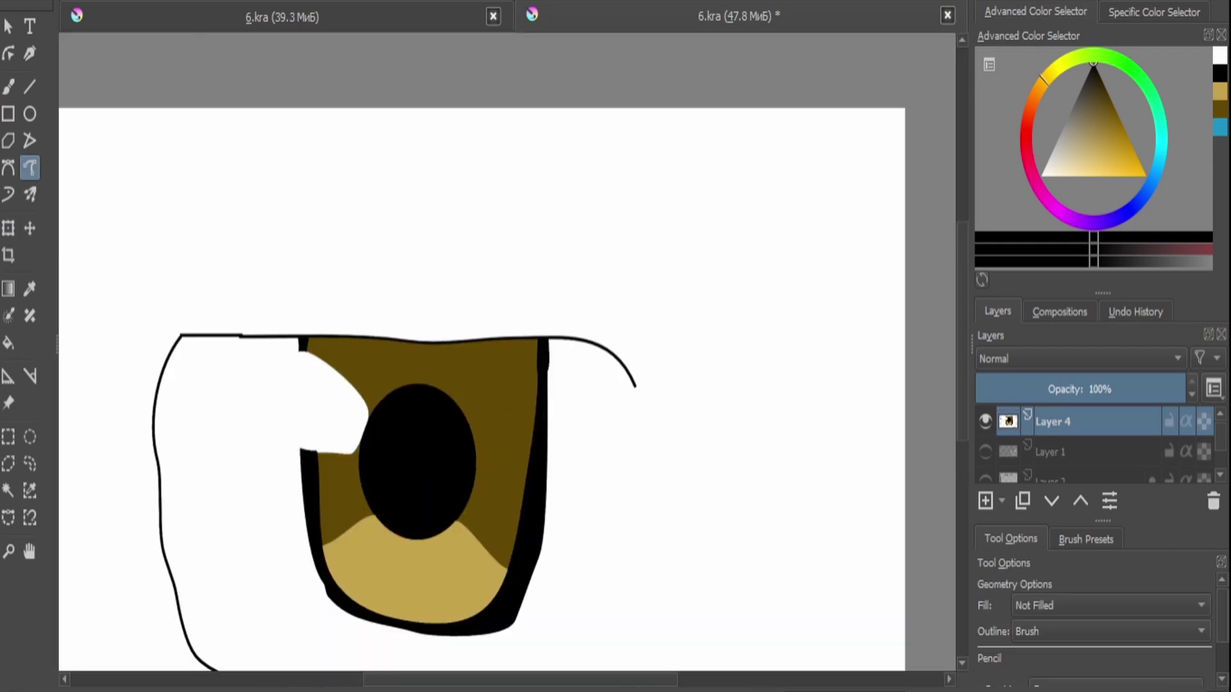
# Draw the eyebrow's lower edge as a line sloping down to the right end of the upper lid.
pyautogui.moveTo(654, 354); pyautogui.dragTo(666, 356)
pyautogui.hotkey('ctrl', 'z')
pyautogui.scroll(1, 449, 385)
pyautogui.moveTo(667, 253); pyautogui.dragTo(316, 83)
pyautogui.scroll(-2, 316, 83)
pyautogui.scroll(1, 316, 83)
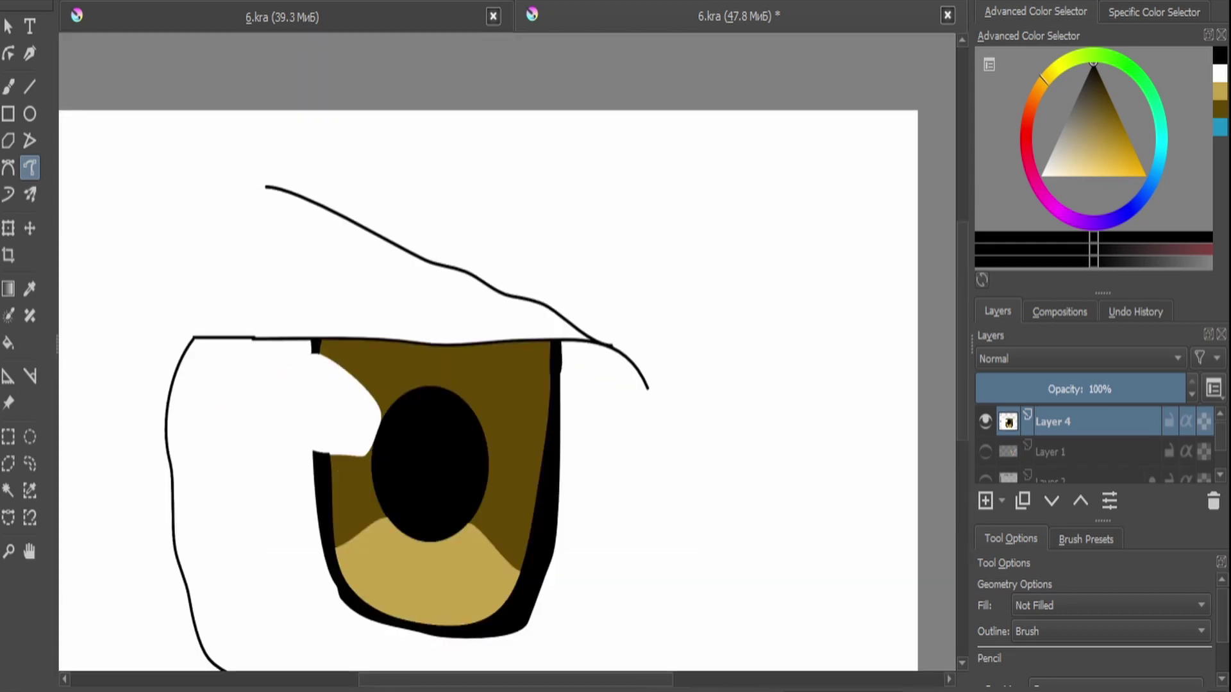
# Draw the eyebrow's upper edge and finish its inner end with a jagged tip.
pyautogui.moveTo(353, 191); pyautogui.dragTo(541, 266)
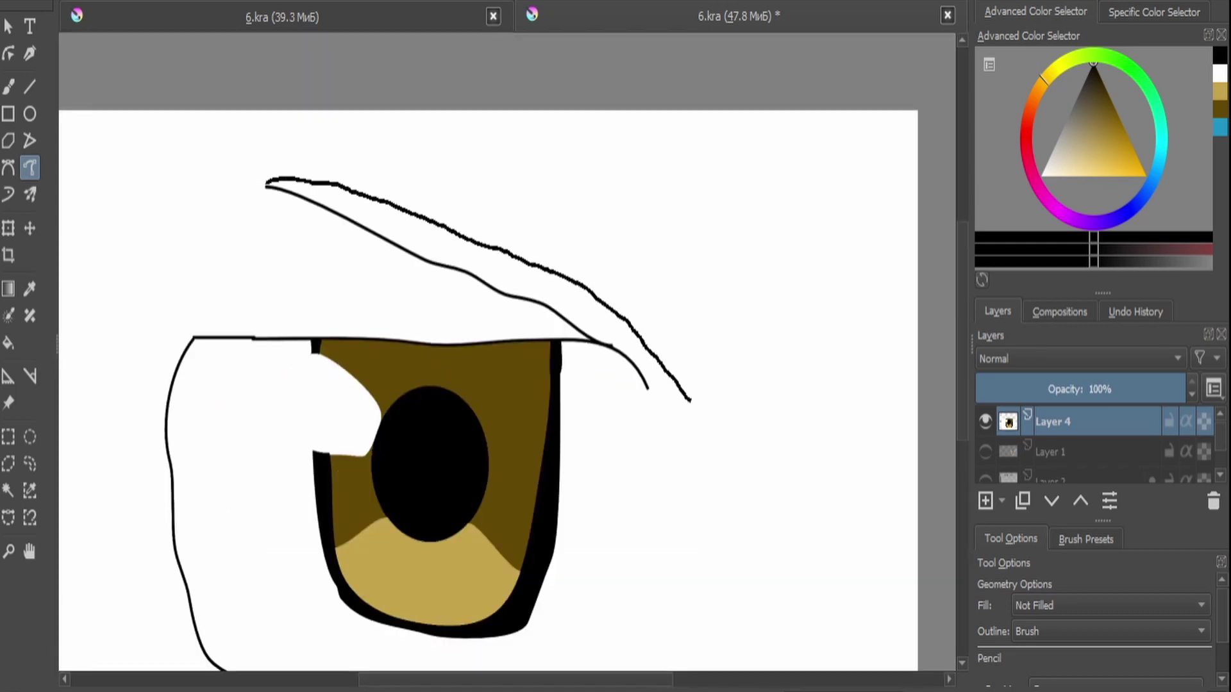
pyautogui.moveTo(638, 376); pyautogui.dragTo(646, 389)
pyautogui.scroll(1, 646, 389)
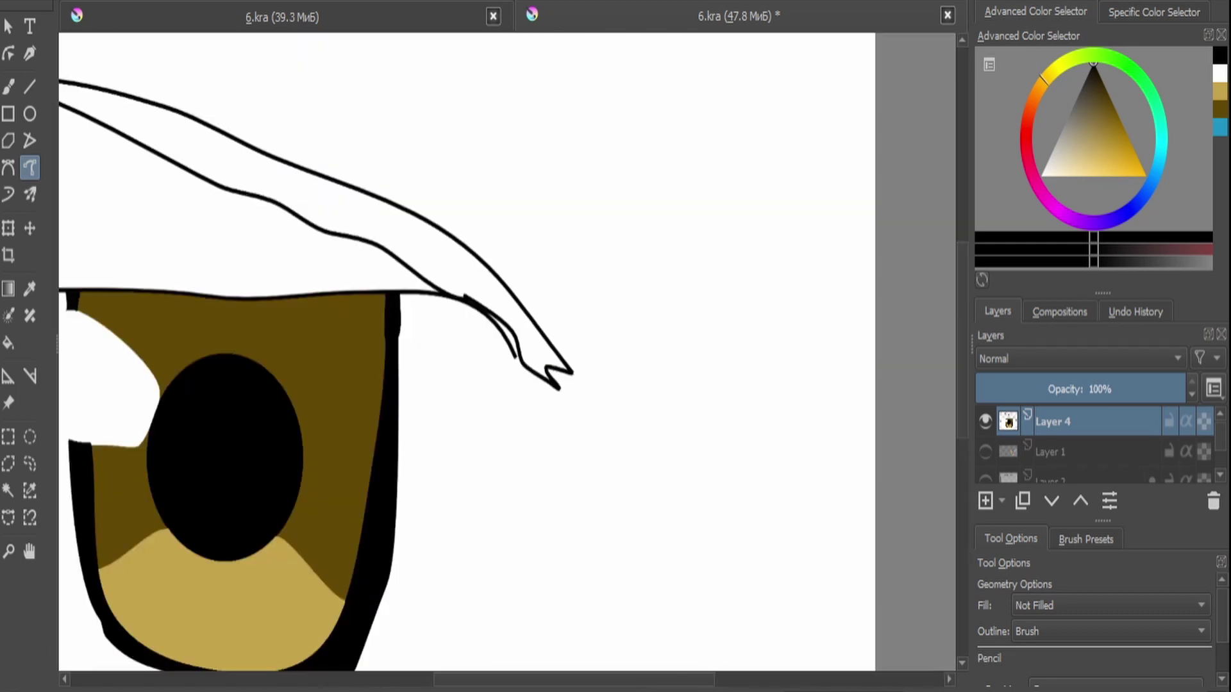
pyautogui.moveTo(571, 372); pyautogui.dragTo(597, 383)
pyautogui.scroll(-2, 577, 378)
pyautogui.scroll(1, 577, 378)
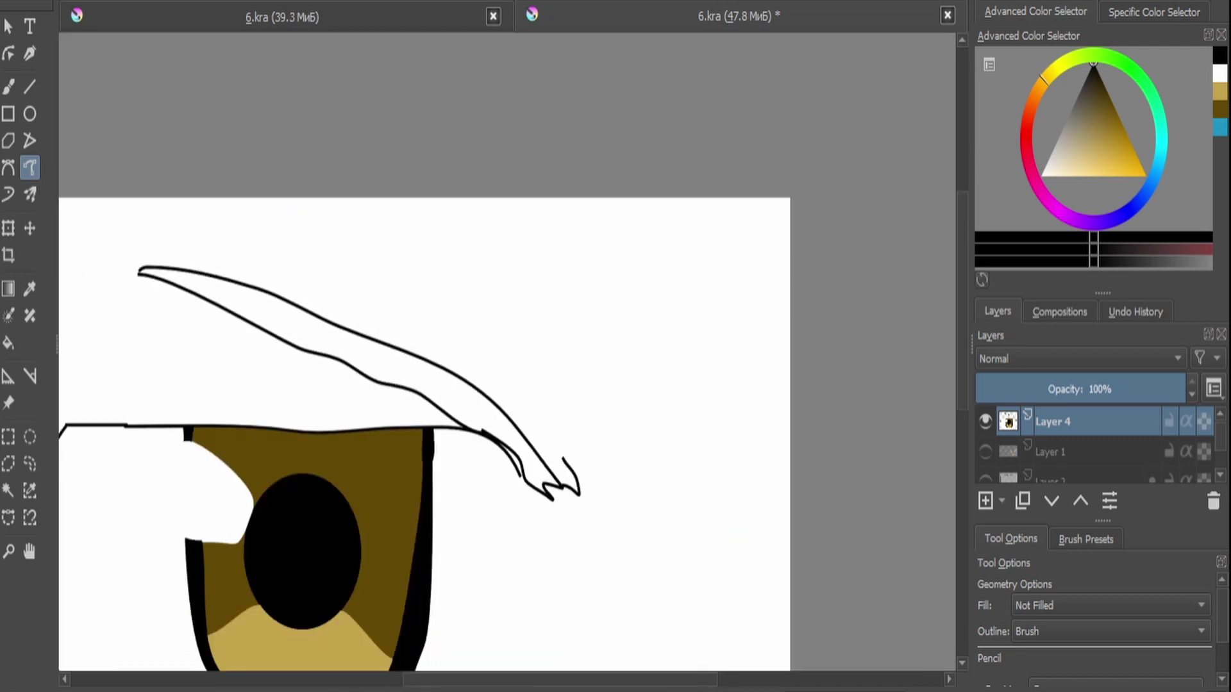
# Fill the eyebrow with greyish tan and scale the whole eye down towards the left part of the canvas.
pyautogui.press('f')
pyautogui.scroll(-2, 423, 423)
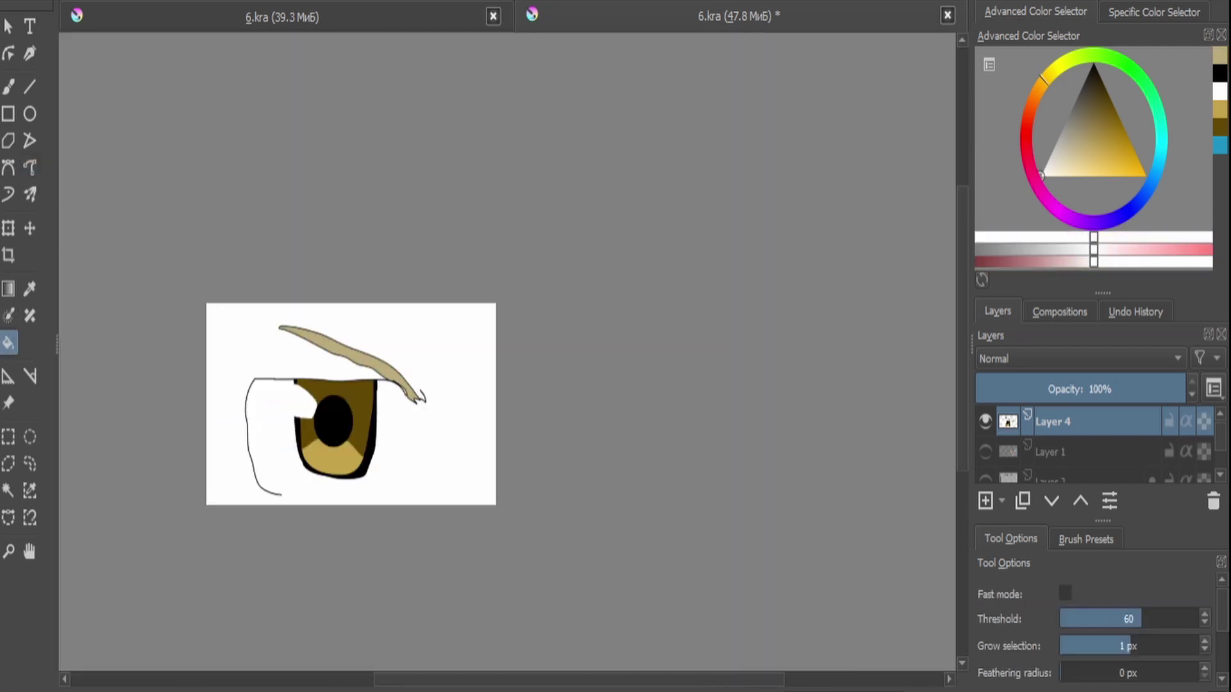
pyautogui.click(288, 304)
pyautogui.scroll(1, 170, 386)
pyautogui.hotkey('ctrl', 't')
pyautogui.moveTo(467, 242); pyautogui.dragTo(327, 375)
pyautogui.moveTo(217, 486); pyautogui.dragTo(193, 411)
# Duplicate Layer 4 and place the copy, mirrored horizontally, to the right of the first eye.
pyautogui.hotkey('ctrl', 'j')
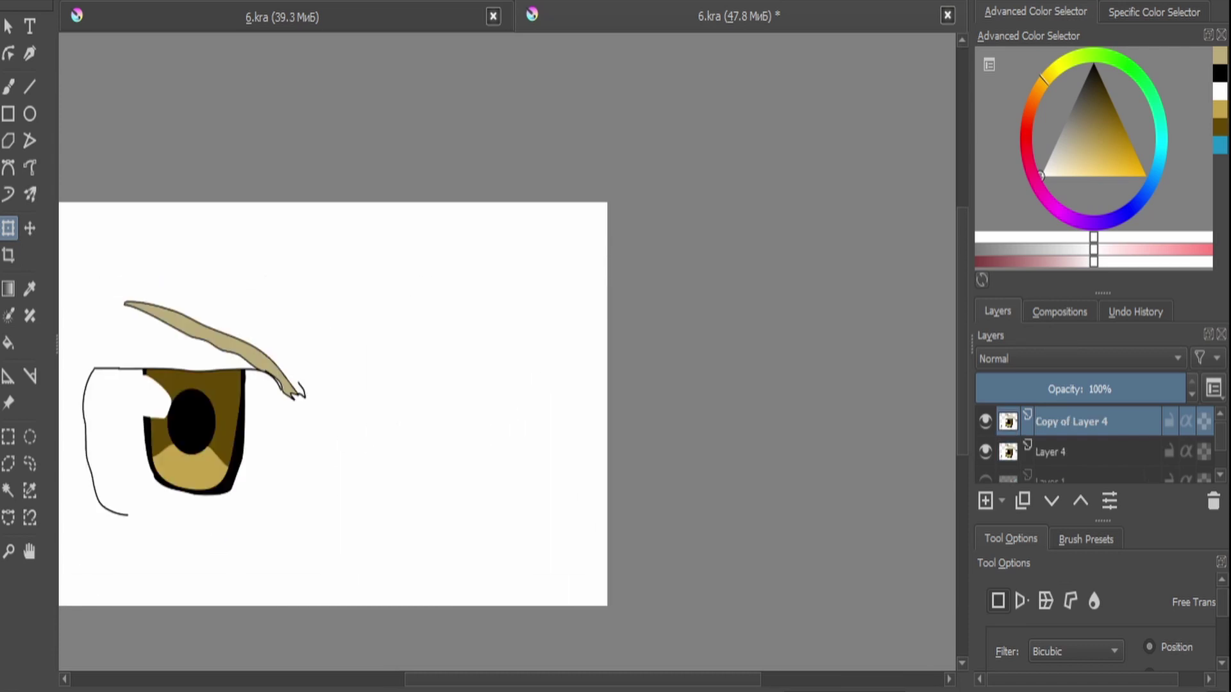
pyautogui.hotkey('ctrl', 't')
pyautogui.moveTo(522, 431); pyautogui.dragTo(489, 417)
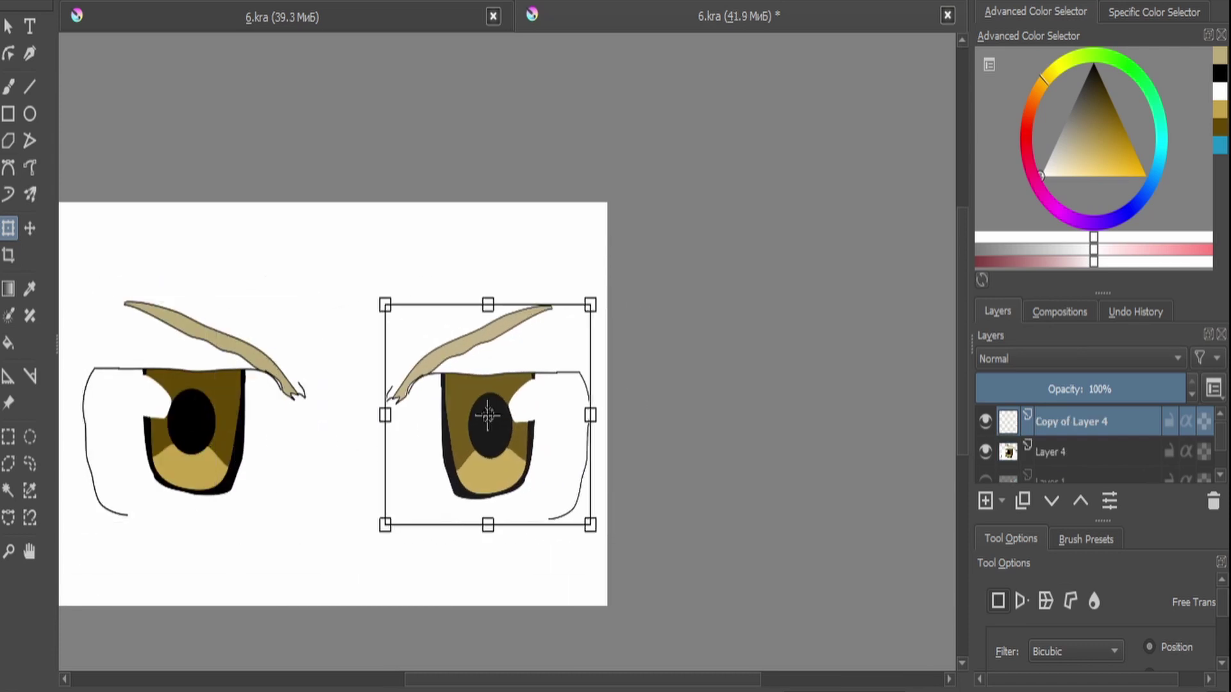
pyautogui.scroll(4, 586, 468)
pyautogui.scroll(-4, 756, 522)
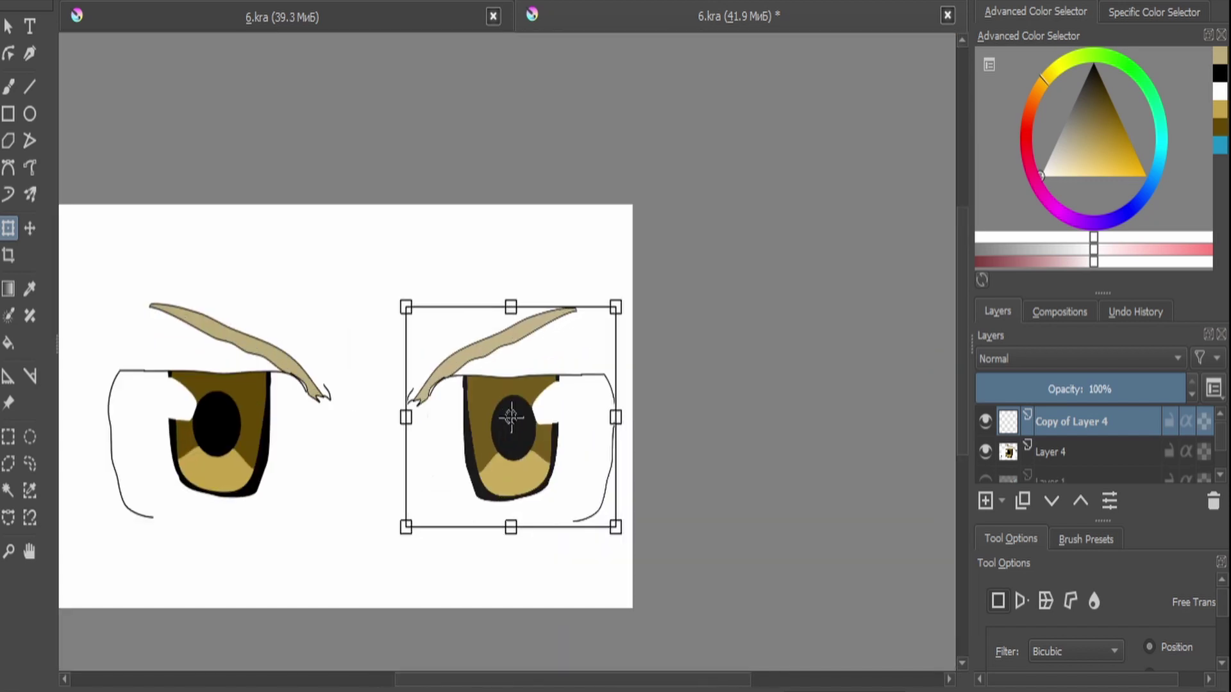
# Merge the mirrored eye into Layer 4 and move both eyes up to the canvas's upper edge.
pyautogui.press('Return')
pyautogui.click(513, 418)
pyautogui.press('Return')
pyautogui.hotkey('ctrl', 'e')
pyautogui.hotkey('ctrl', 't')
pyautogui.moveTo(327, 397); pyautogui.dragTo(291, 272)
# Draw a triangular nose between and below the eyes with a short nostril mark on its left, and fill the triangle with greyish tan.
pyautogui.click(29, 168)
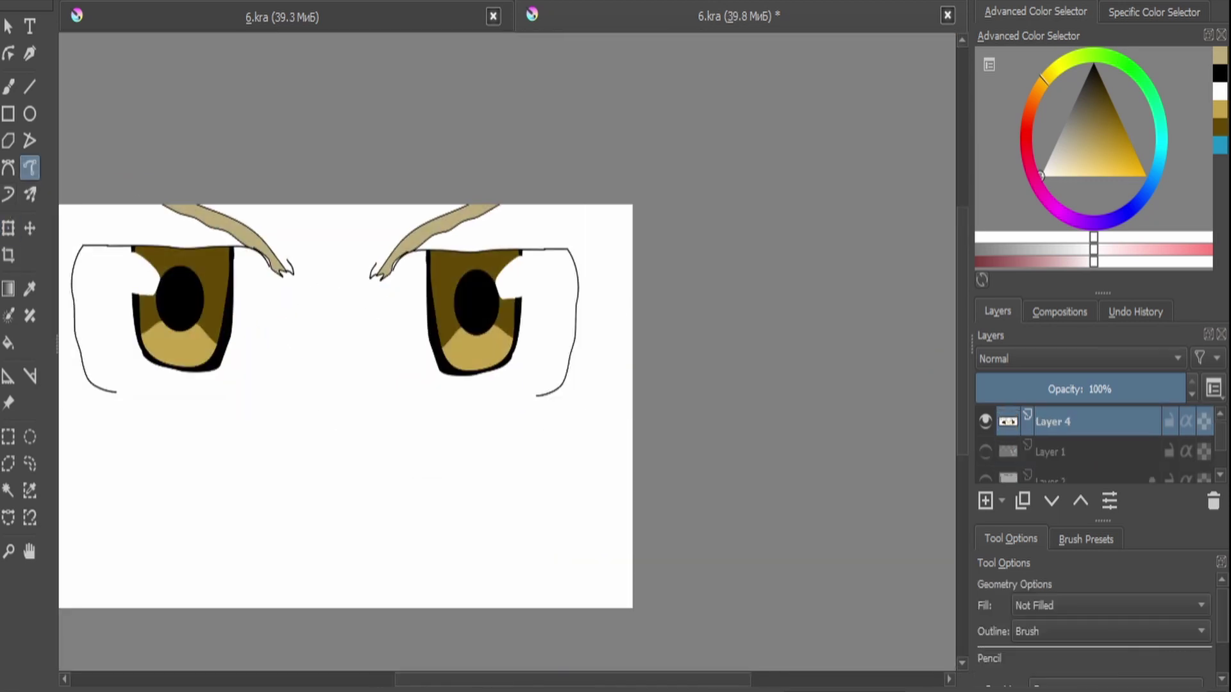
pyautogui.moveTo(324, 418); pyautogui.dragTo(323, 526)
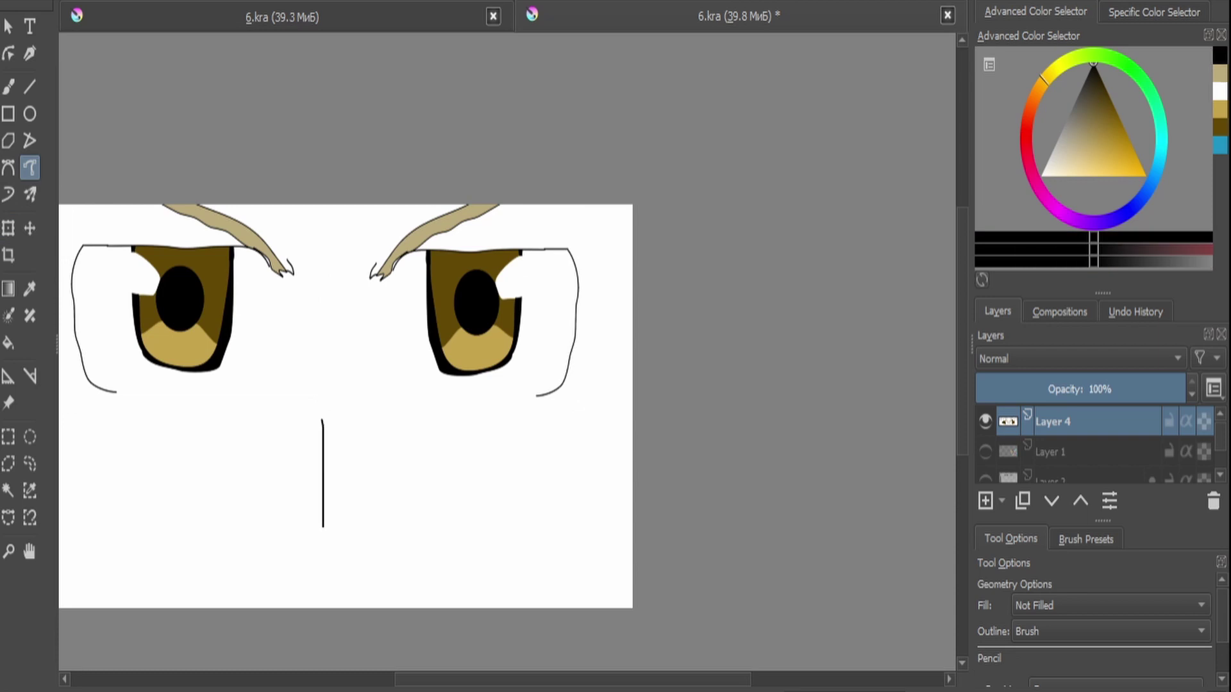
pyautogui.scroll(3, 328, 467)
pyautogui.moveTo(315, 322)
pyautogui.mouseDown()
pyautogui.moveTo(438, 482)
pyautogui.moveTo(418, 599)
pyautogui.moveTo(316, 644)
pyautogui.mouseUp()
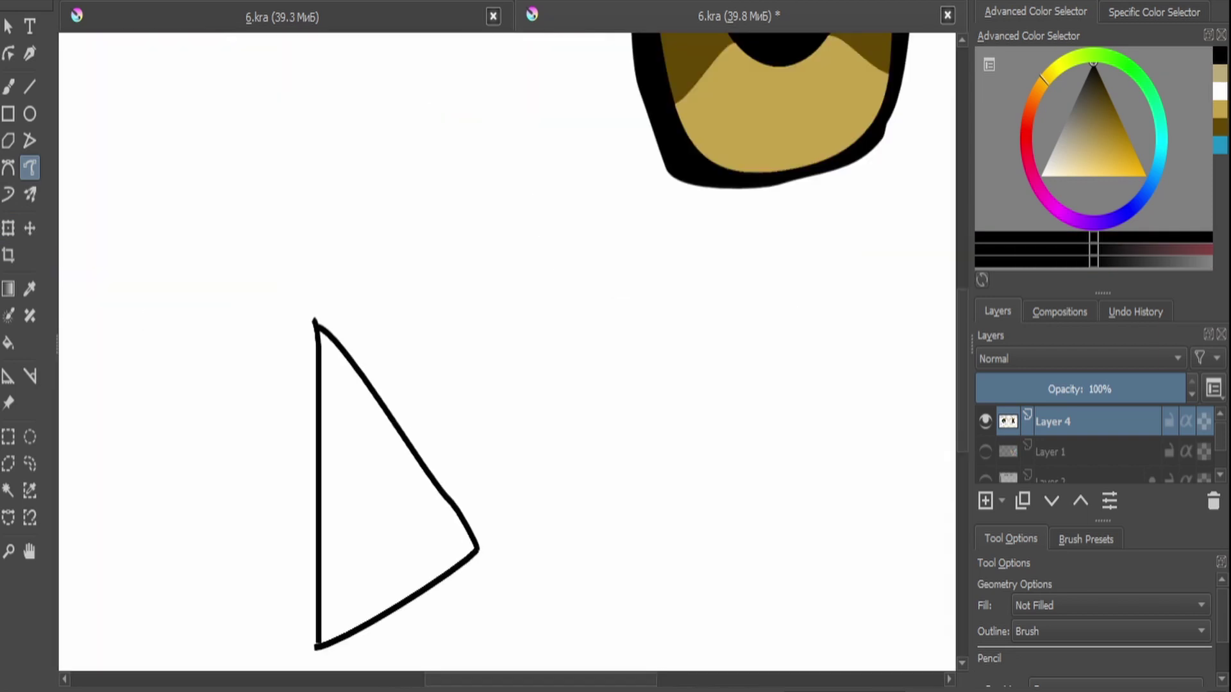
pyautogui.scroll(-3, 381, 536)
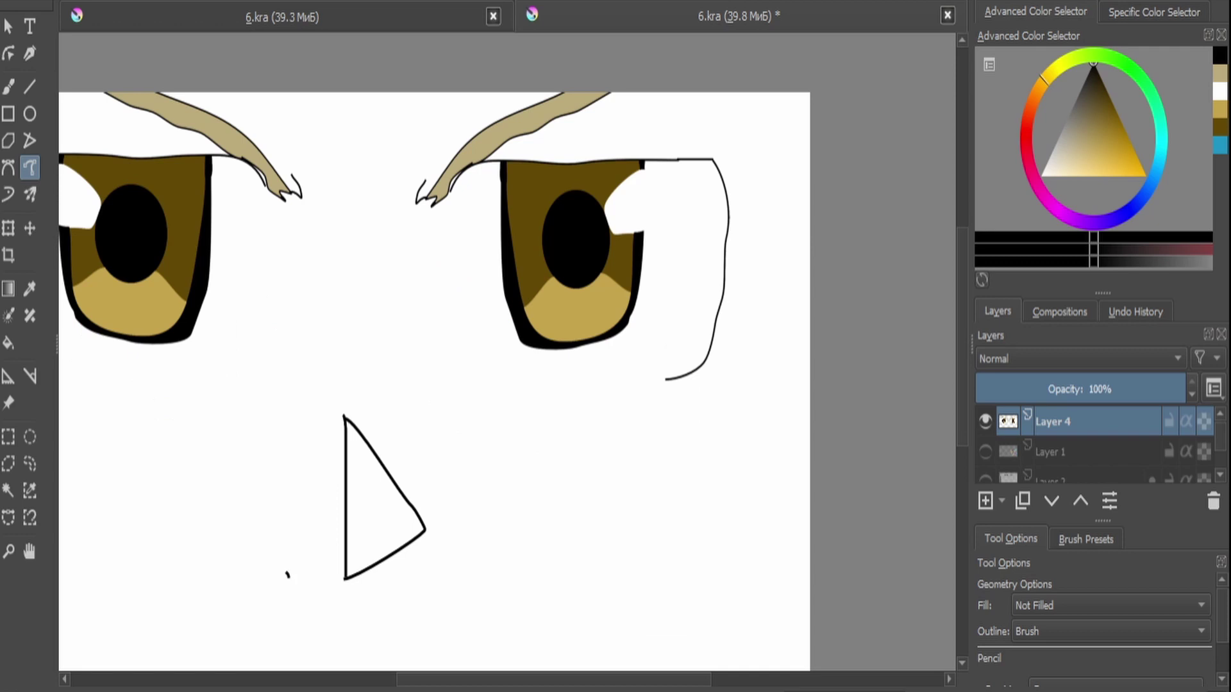
pyautogui.scroll(2, 339, 514)
pyautogui.press('x')
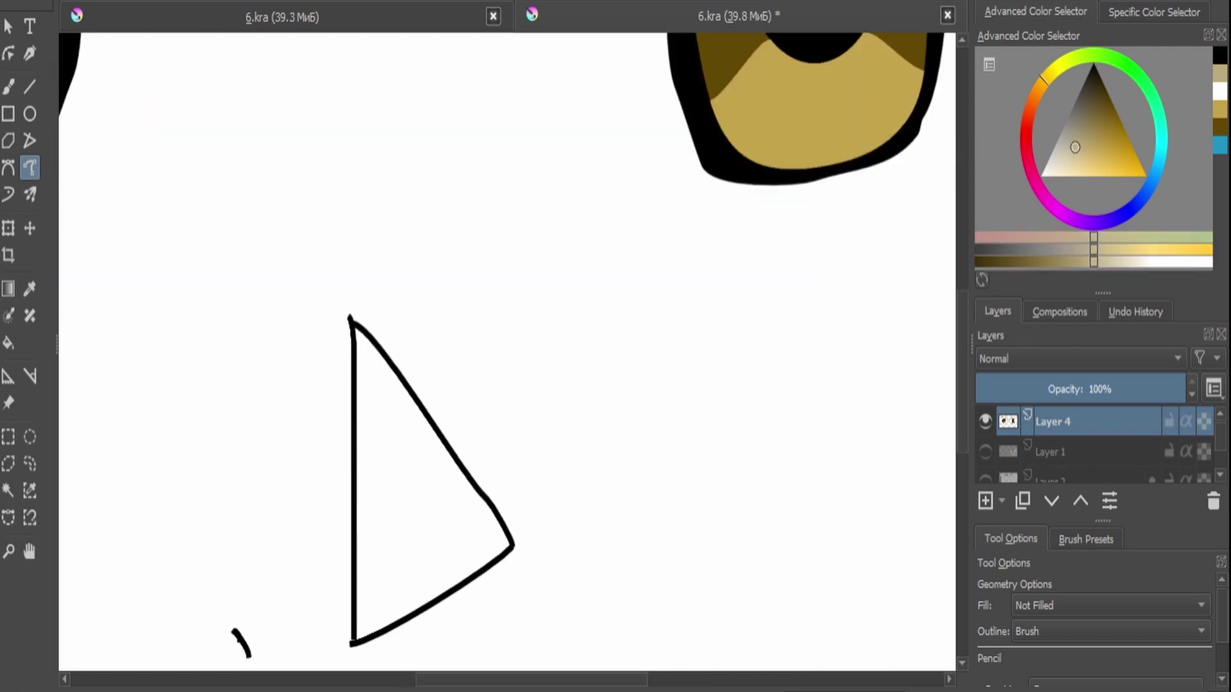
pyautogui.press('f')
pyautogui.click(423, 468)
# Move the face drawing down so both eyebrows lie fully inside the canvas.
pyautogui.scroll(-3, 423, 468)
pyautogui.hotkey('ctrl', 't')
pyautogui.scroll(3, 426, 471)
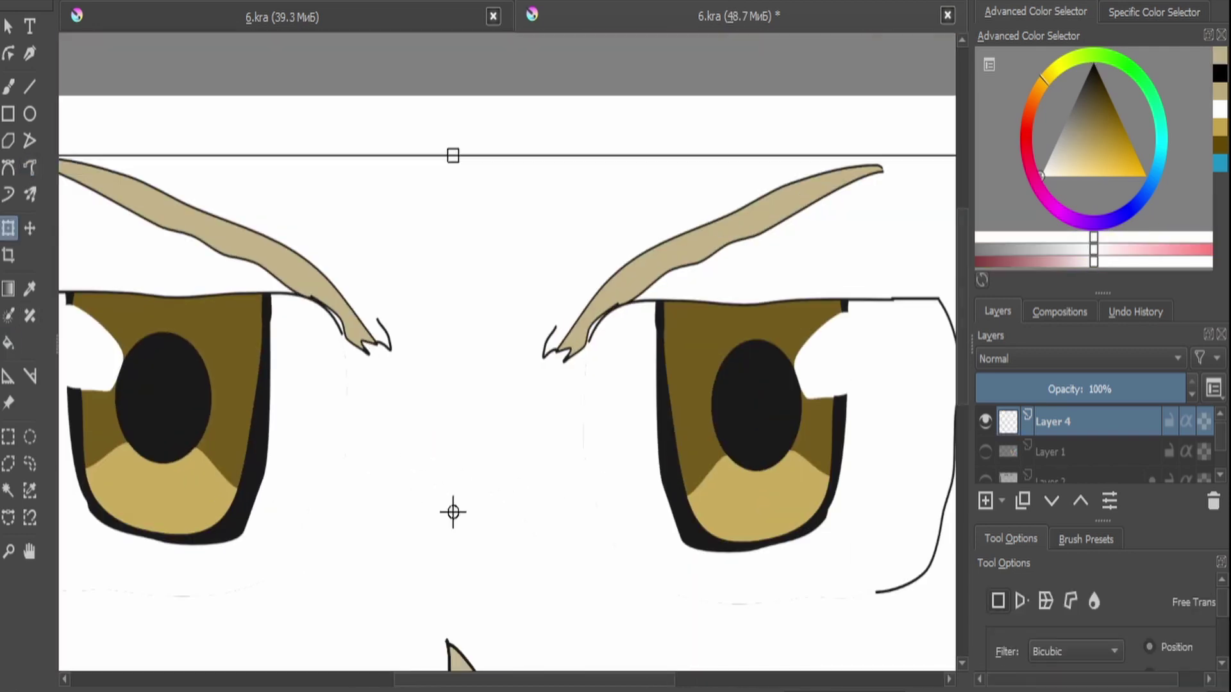
pyautogui.moveTo(756, 162)
pyautogui.mouseDown()
pyautogui.moveTo(506, 218)
pyautogui.moveTo(853, 596)
pyautogui.moveTo(769, 160)
pyautogui.mouseUp()
# Shift the selected right eye and eyebrow slightly further right, and clear the selection.
pyautogui.hotkey('ctrl', 't')
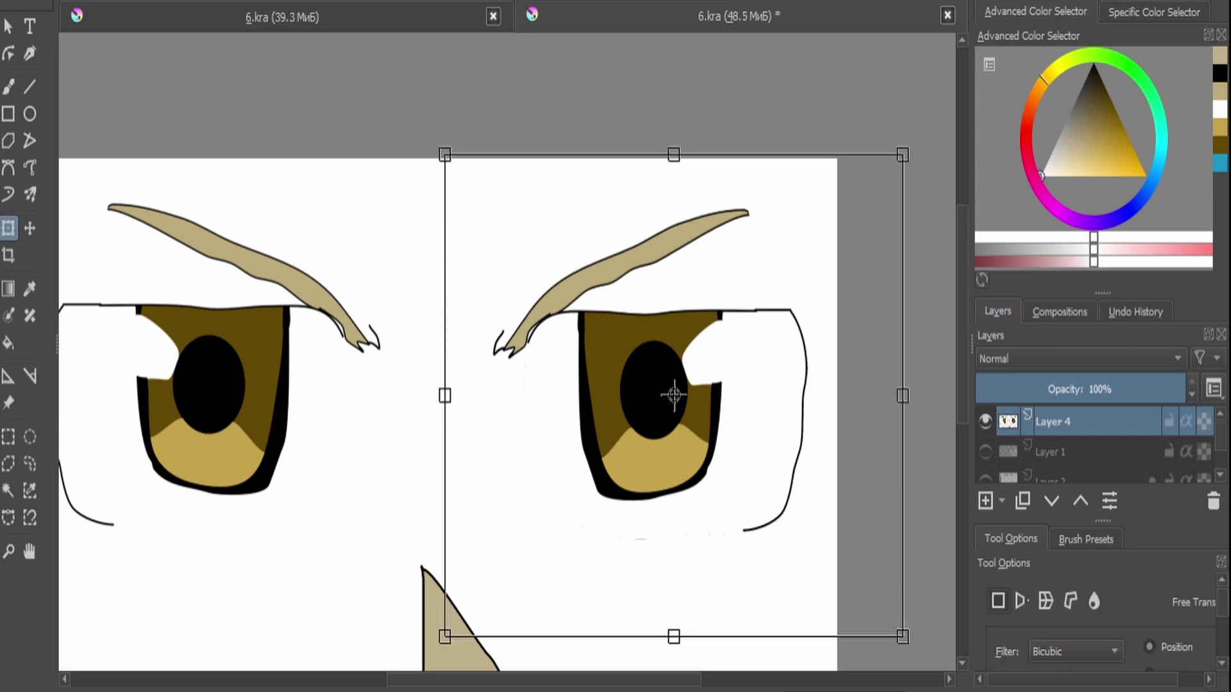
pyautogui.moveTo(673, 393)
pyautogui.mouseDown()
pyautogui.moveTo(567, 391)
pyautogui.moveTo(700, 393)
pyautogui.mouseUp()
pyautogui.press('Return')
pyautogui.press('pagedown')
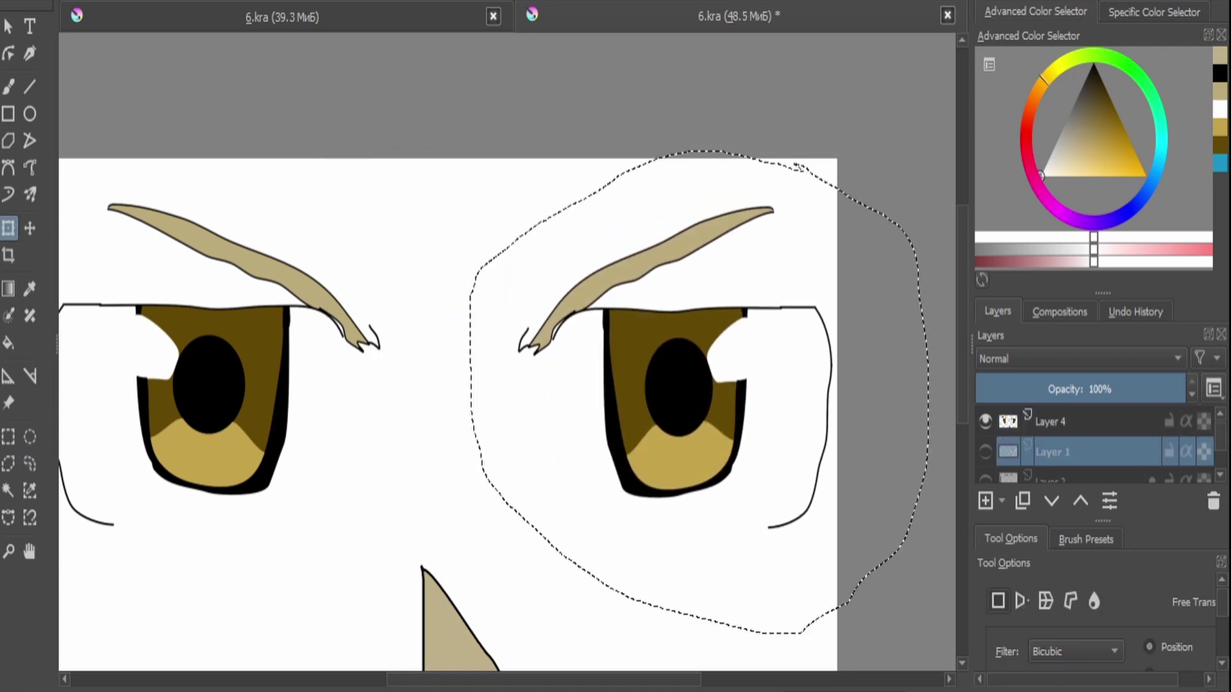
pyautogui.hotkey('ctrl', 'shift', 'a')
# Move the face on Layer 4 up and draw a downward-curved mouth below the nose.
pyautogui.scroll(-2, 449, 384)
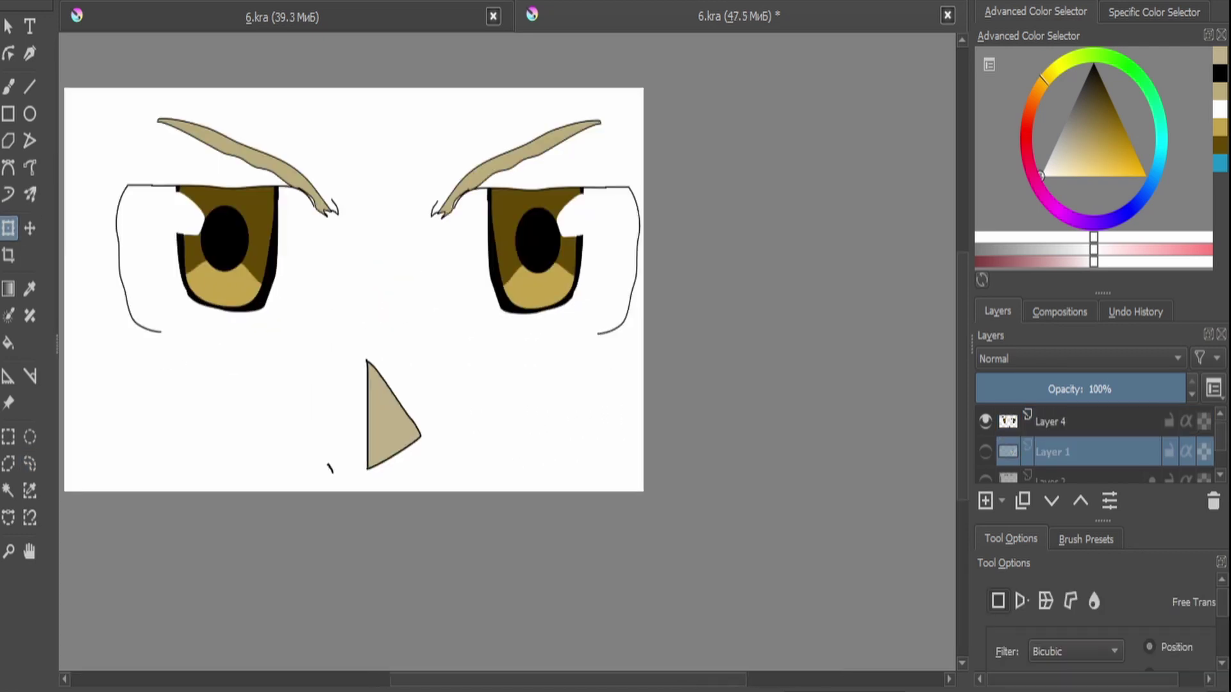
pyautogui.press('pageup')
pyautogui.moveTo(385, 410); pyautogui.dragTo(384, 234)
pyautogui.click(30, 168)
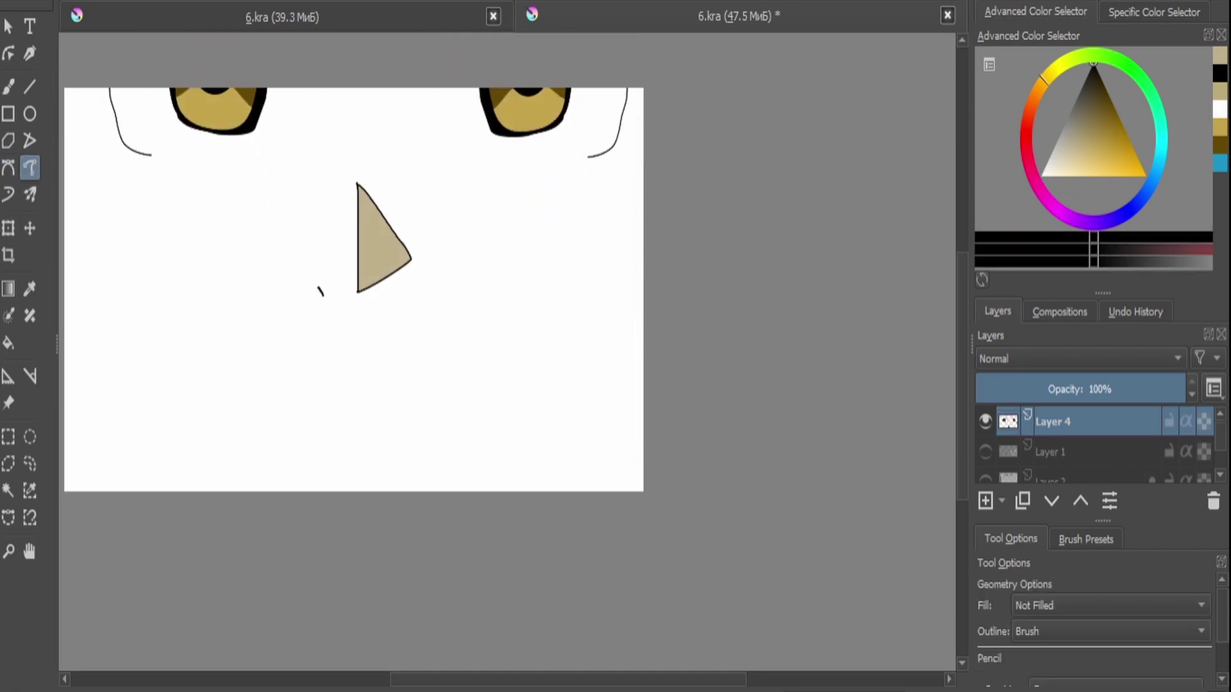
pyautogui.moveTo(242, 429); pyautogui.dragTo(440, 426)
# Scale the whole face on Layer 4 down and position it with free space above the eyebrows.
pyautogui.scroll(-1, 380, 363)
pyautogui.hotkey('ctrl', 't')
pyautogui.scroll(-2, 478, 292)
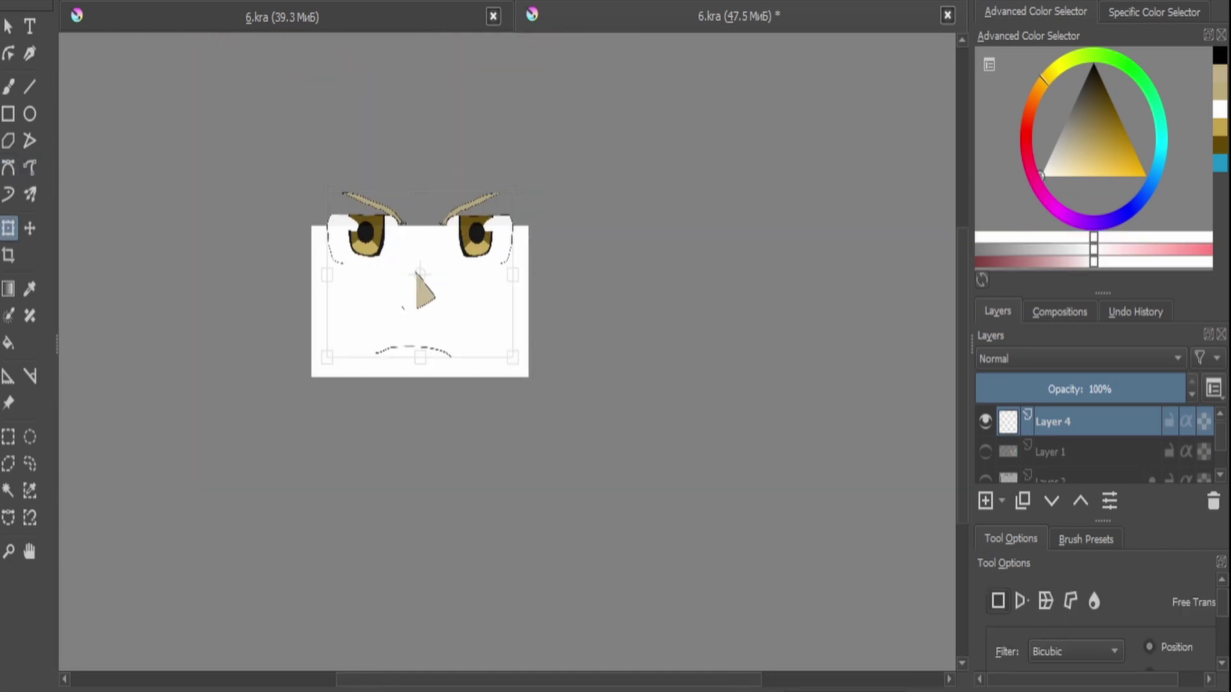
pyautogui.scroll(2, 384, 311)
pyautogui.press('Return')
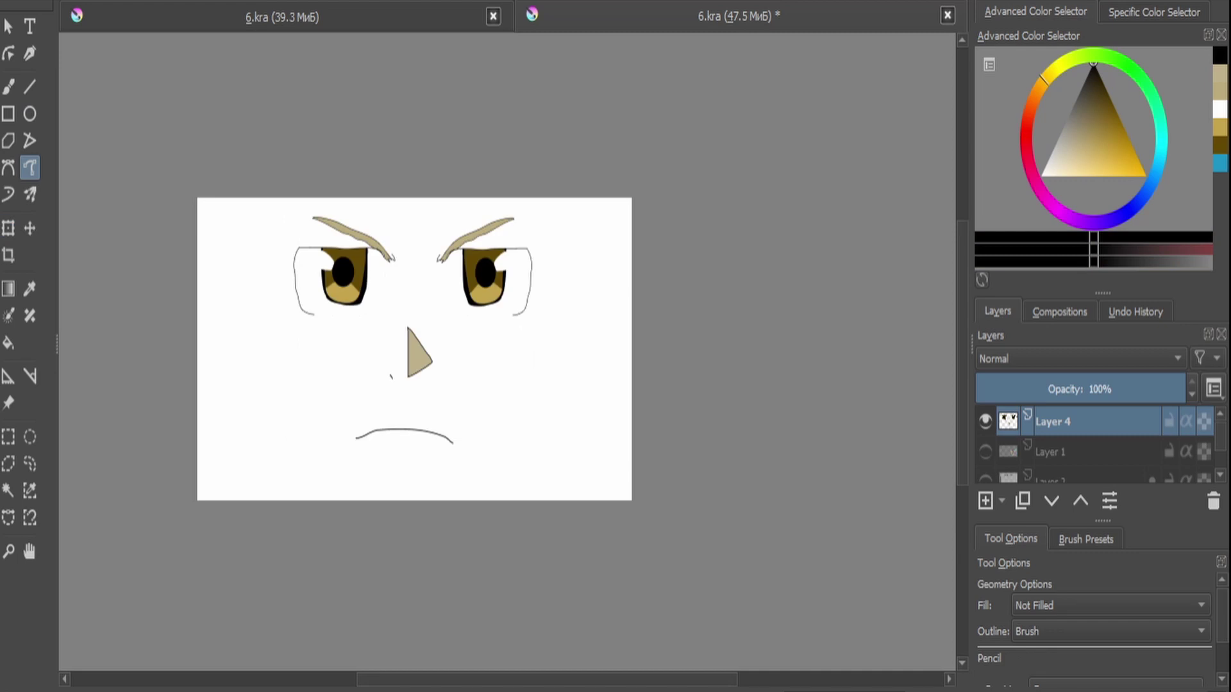
pyautogui.hotkey('ctrl', 'z')
pyautogui.press('Escape')
pyautogui.scroll(3, 347, 232)
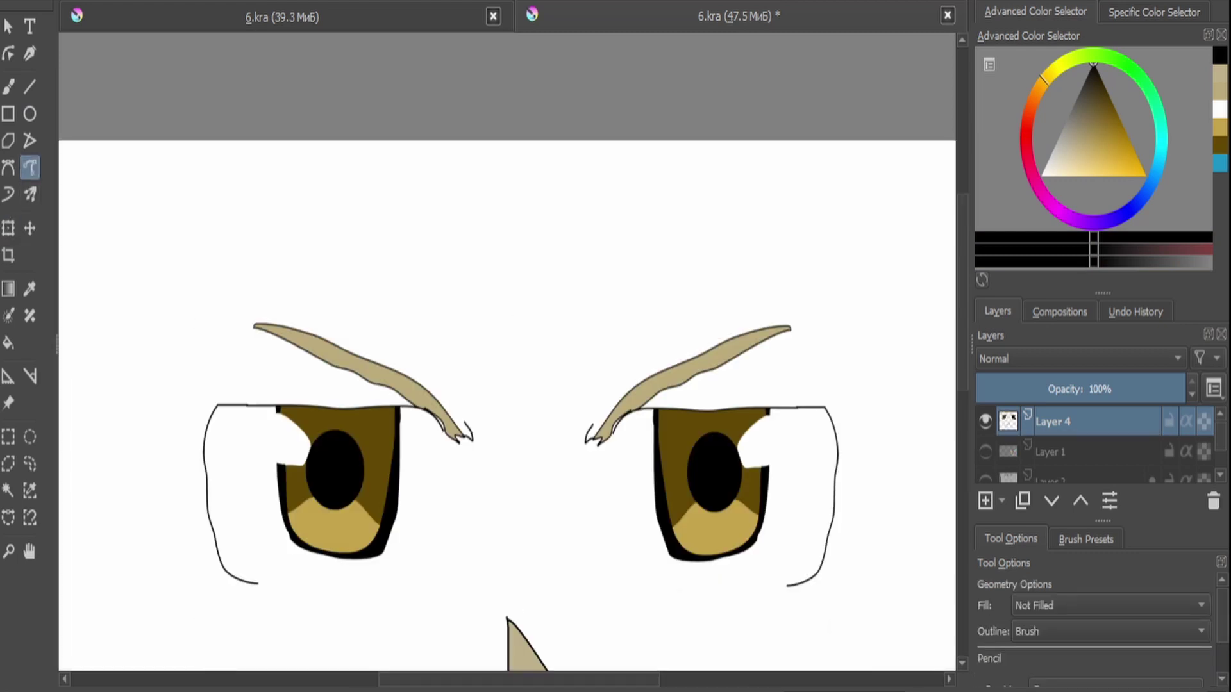
# Add a new layer and draw a pointed black hair lock falling between the eyebrows.
pyautogui.press('Insert')
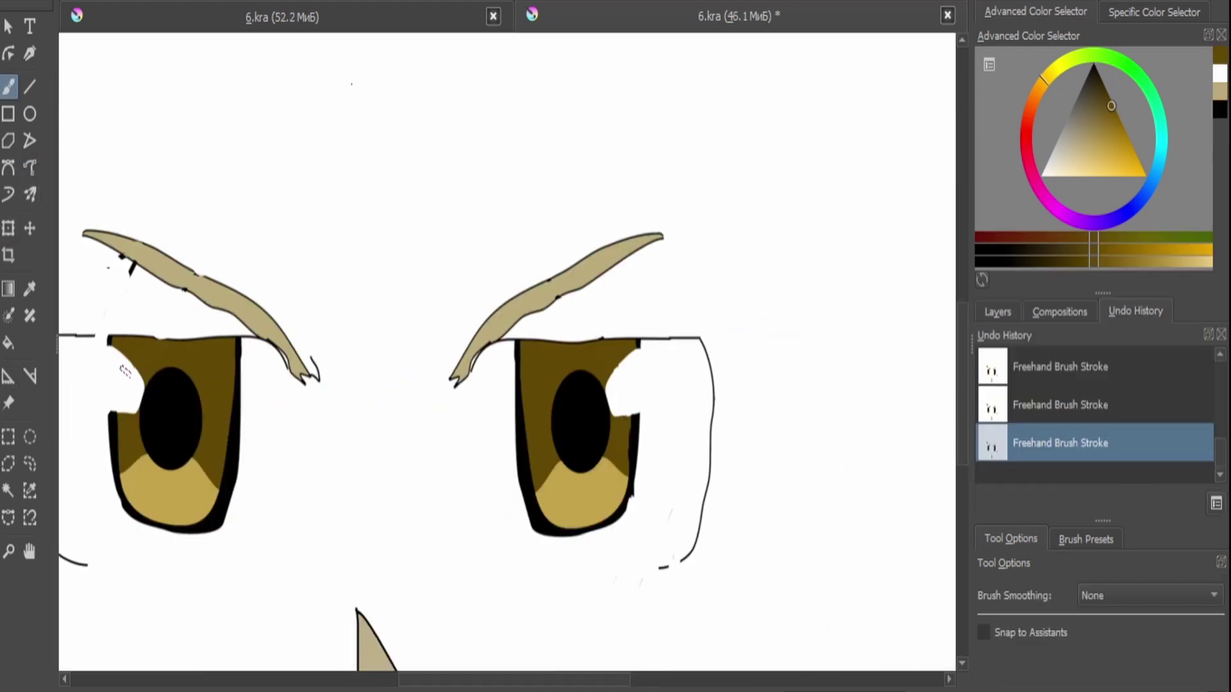
pyautogui.scroll(4, 464, 303)
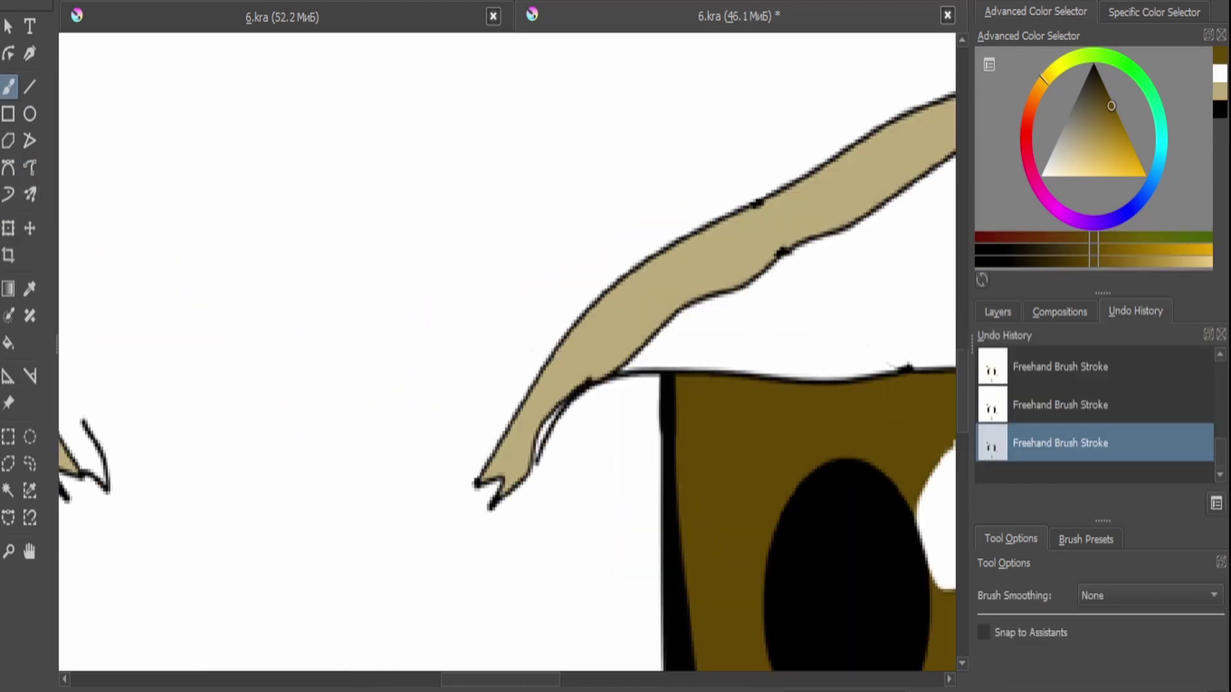
pyautogui.click(30, 168)
pyautogui.press('d')
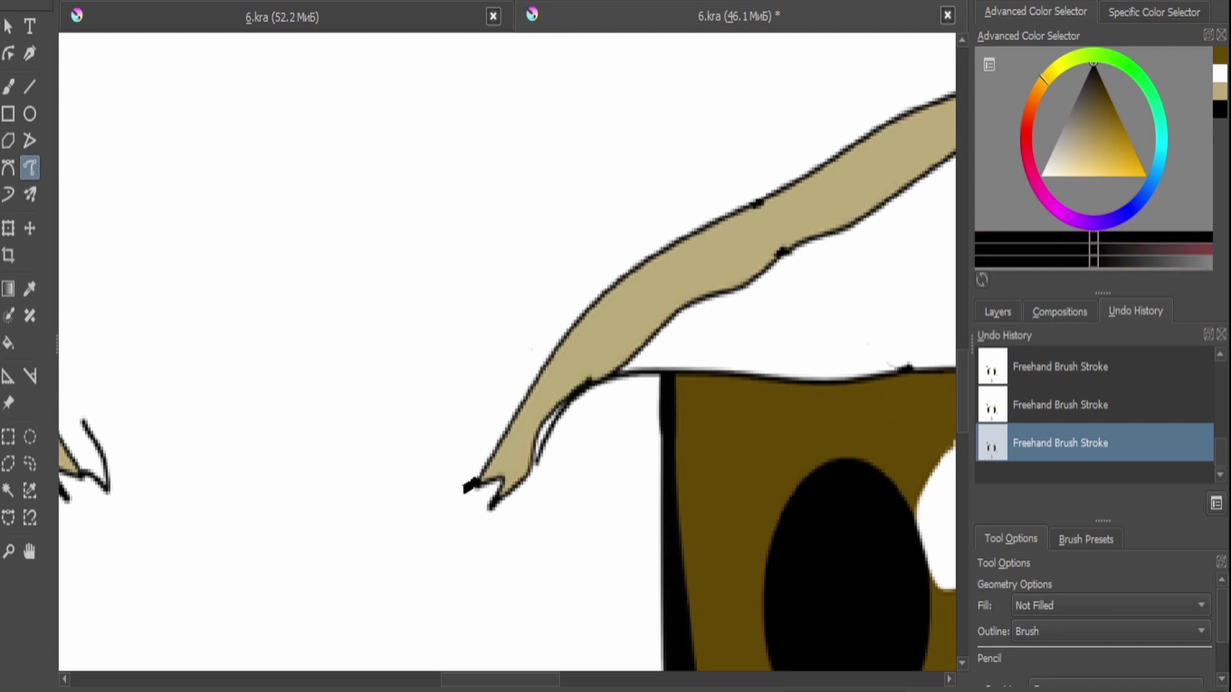
pyautogui.moveTo(597, 323); pyautogui.dragTo(591, 359)
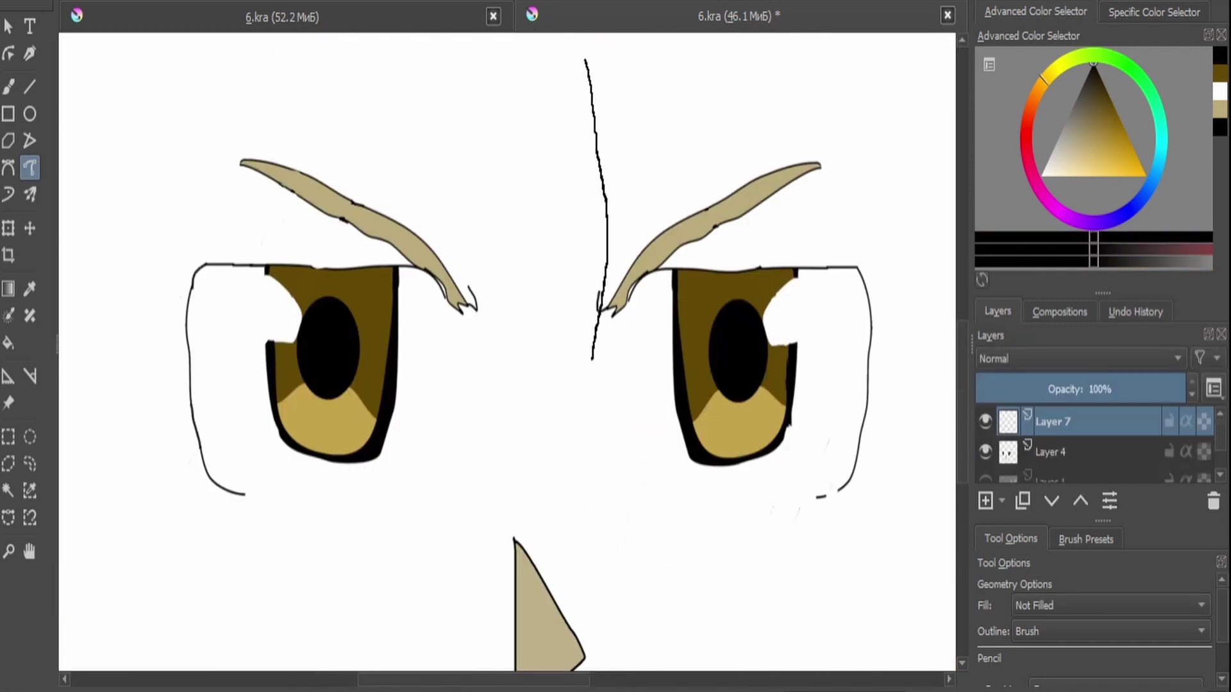
pyautogui.moveTo(526, 137); pyautogui.dragTo(499, 183)
pyautogui.scroll(-3, 506, 359)
pyautogui.scroll(5, 506, 359)
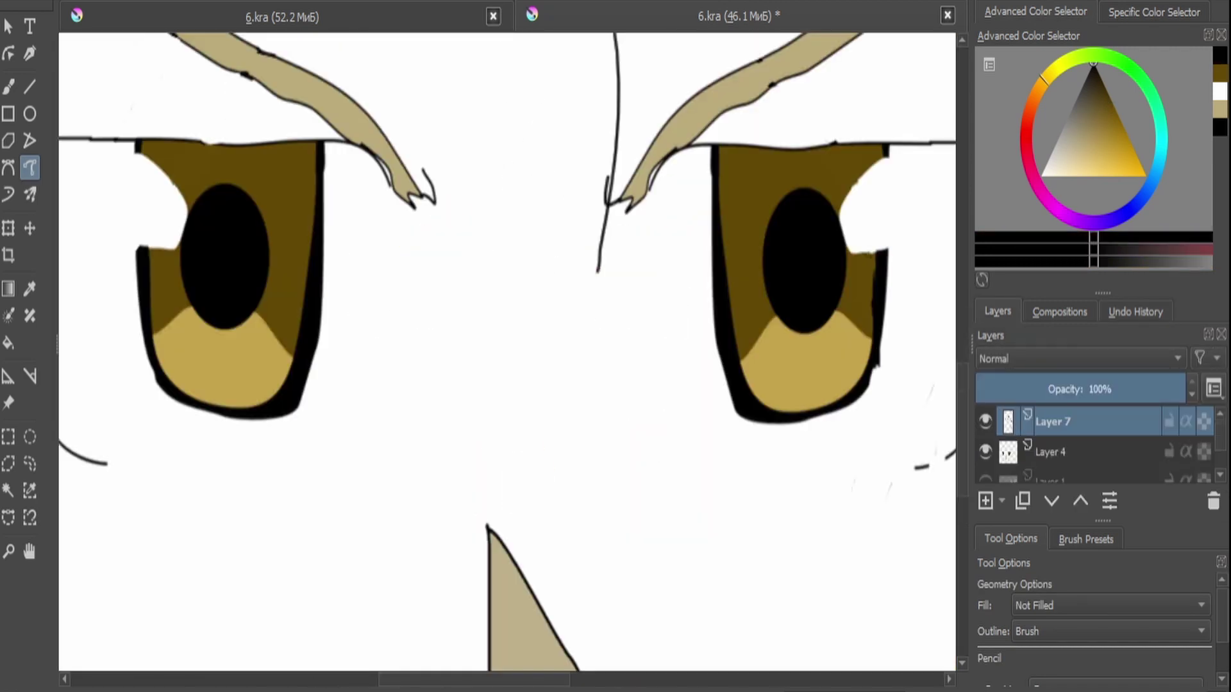
# Draw a second pointed hair lock rising over the right eyebrow and running down across the right eye.
pyautogui.moveTo(393, 498)
pyautogui.mouseDown()
pyautogui.moveTo(583, 76)
pyautogui.moveTo(624, 570)
pyautogui.mouseUp()
pyautogui.scroll(-4, 506, 359)
pyautogui.moveTo(544, 407); pyautogui.dragTo(514, 523)
pyautogui.scroll(-4, 507, 359)
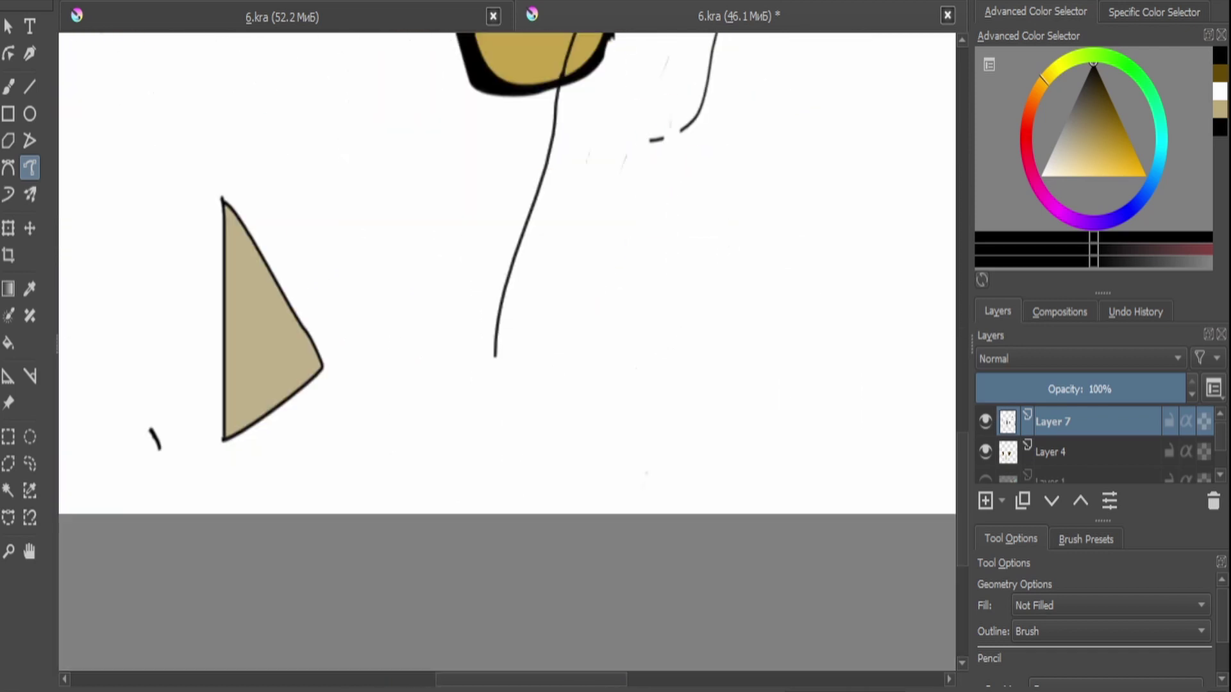
# Draw a tall hair tuft above the left eyebrow and extend the hairline in an arc down to the left.
pyautogui.scroll(3, 506, 359)
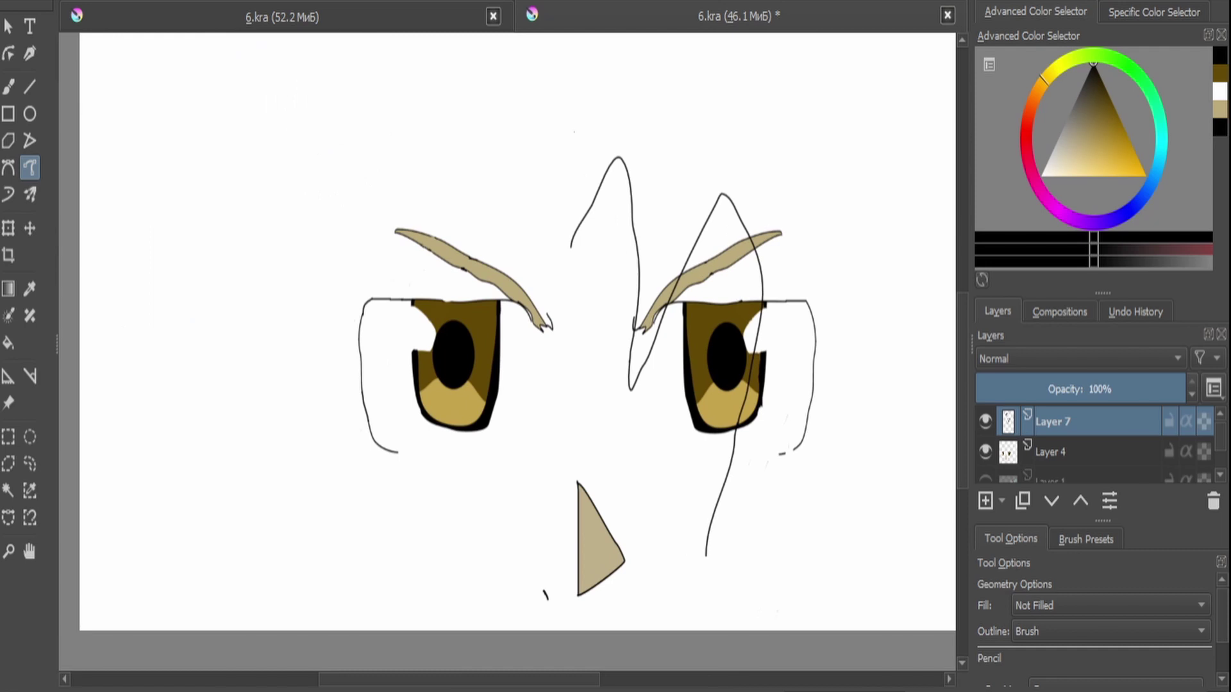
pyautogui.moveTo(524, 178); pyautogui.dragTo(527, 200)
pyautogui.moveTo(507, 177); pyautogui.dragTo(527, 199)
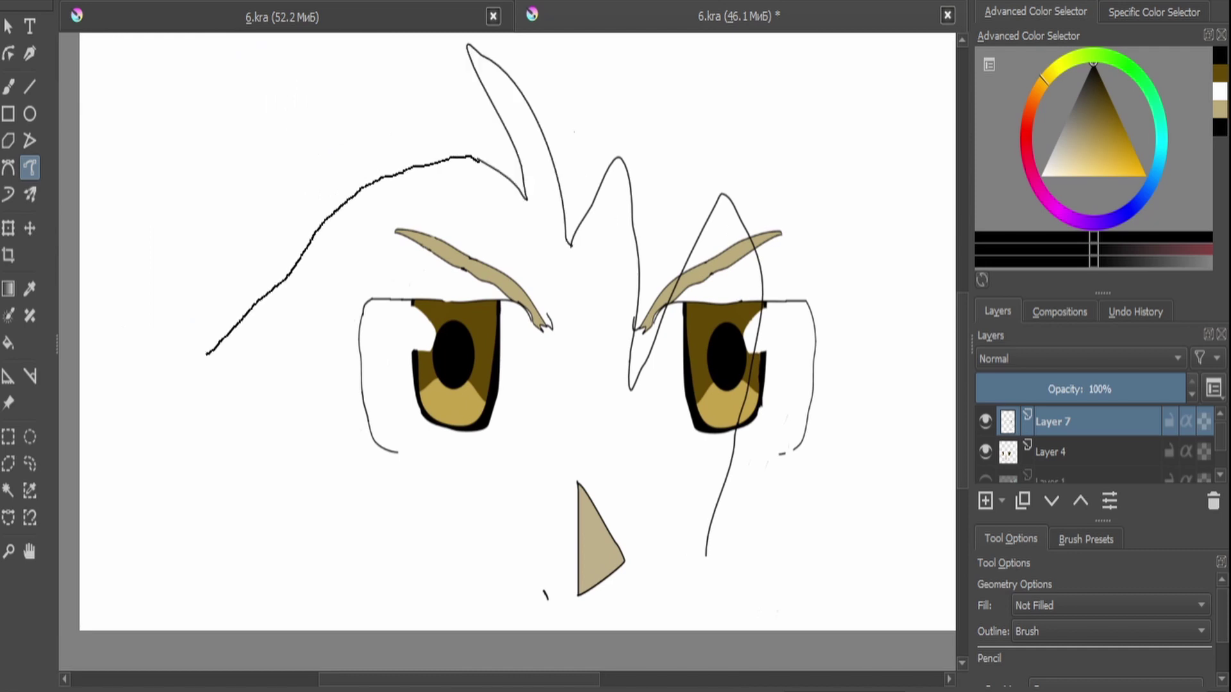
# Move the hair linework on Layer 7 higher on the canvas.
pyautogui.click(1051, 452)
pyautogui.hotkey('ctrl', 't')
pyautogui.scroll(-4, 513, 352)
pyautogui.scroll(5, 513, 353)
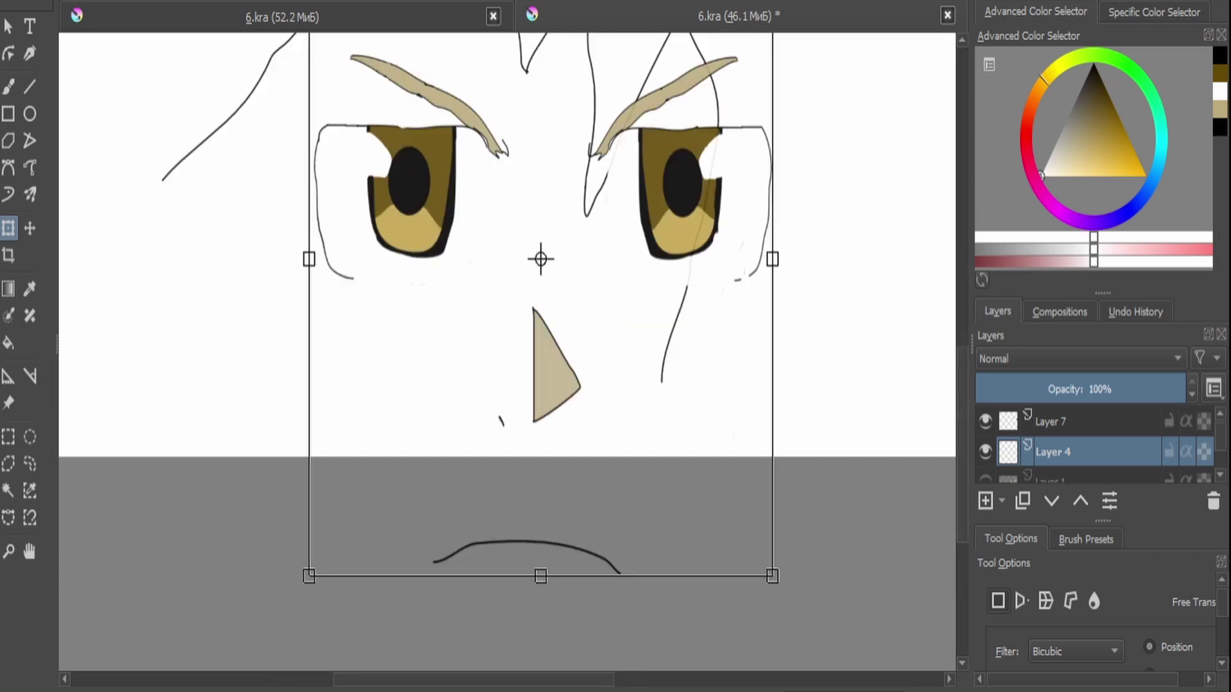
pyautogui.click(1051, 421)
pyautogui.scroll(-5, 513, 353)
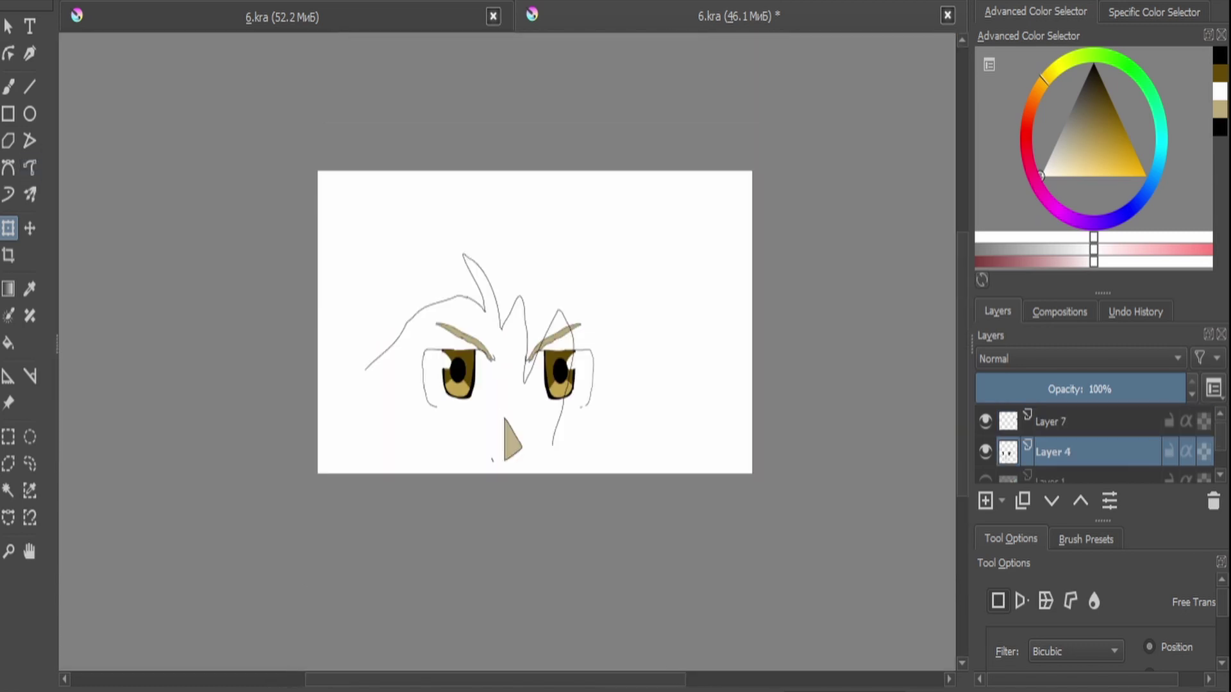
pyautogui.scroll(-1, 513, 352)
pyautogui.moveTo(488, 282); pyautogui.dragTo(488, 220)
# Move the face on Layer 4 up under the hair so the mouth lies inside the canvas.
pyautogui.click(1051, 452)
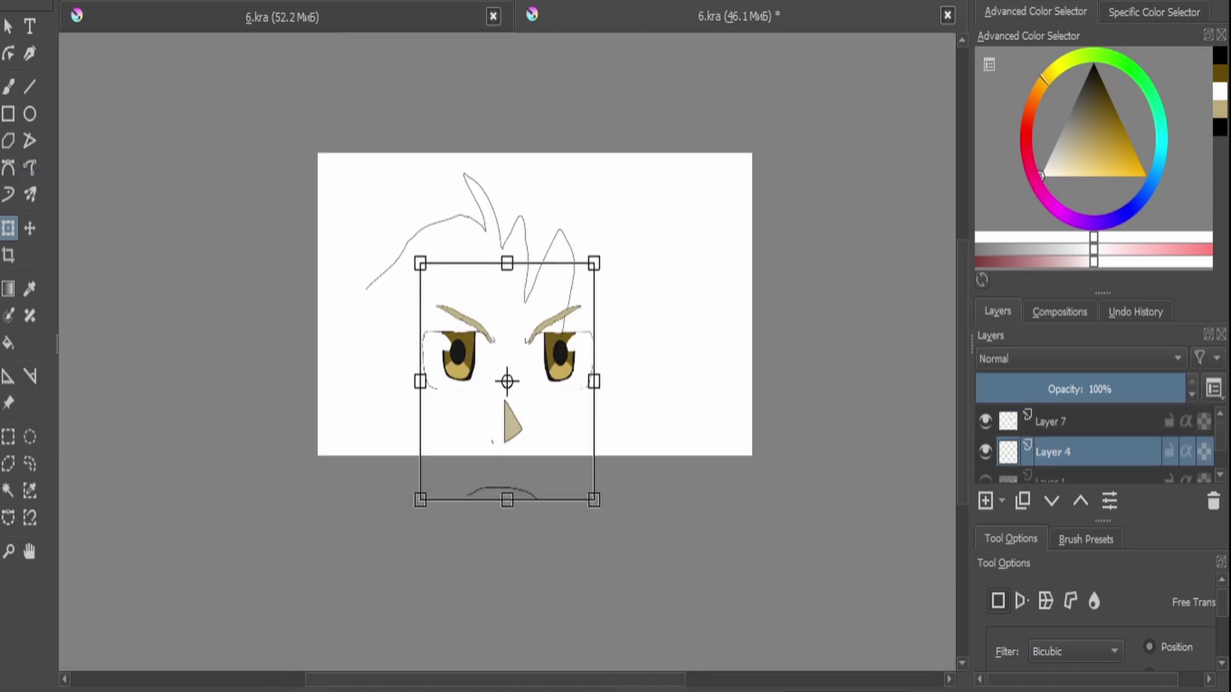
pyautogui.moveTo(509, 380); pyautogui.dragTo(509, 338)
pyautogui.scroll(3, 486, 296)
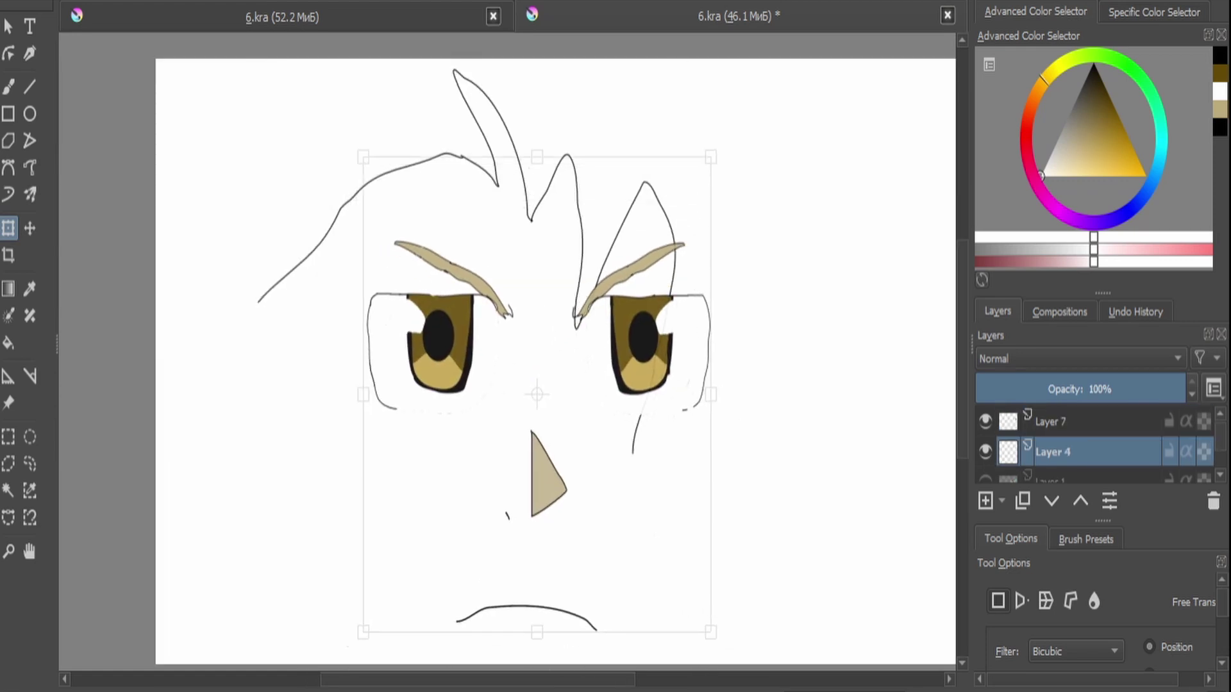
# On Layer 7, extend the hair lock over the right eye downward and finish it with jagged, pointed tips beside the cheek.
pyautogui.click(1052, 422)
pyautogui.click(30, 168)
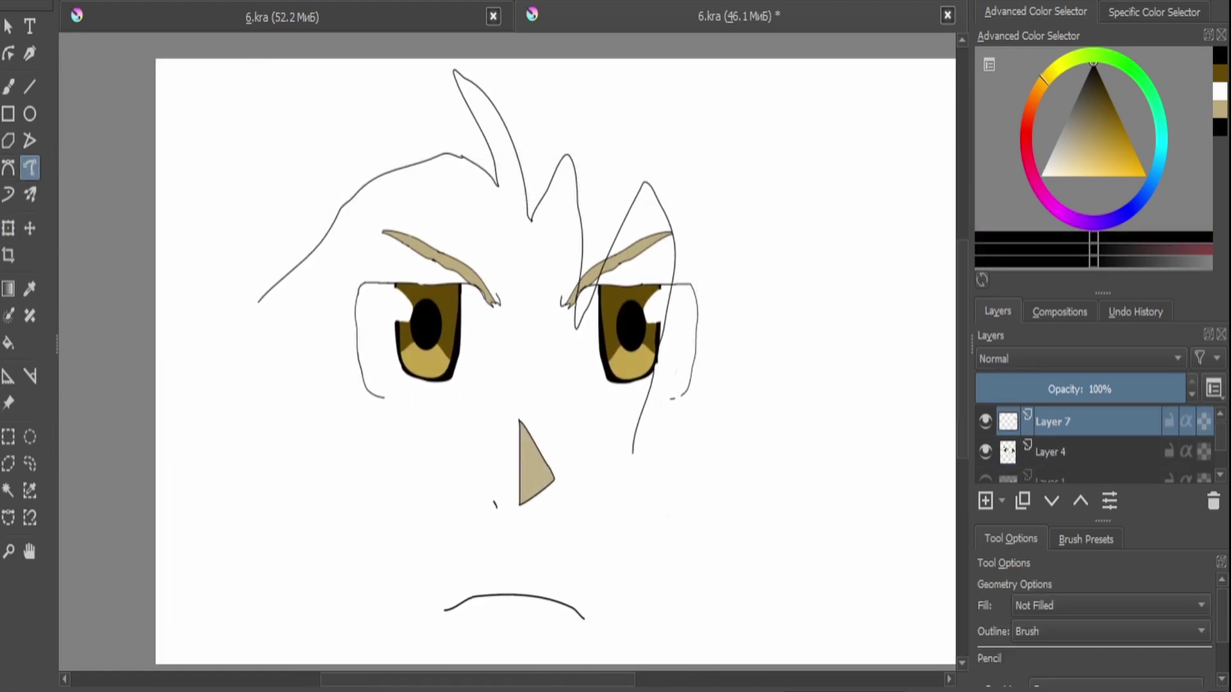
pyautogui.scroll(3, 708, 546)
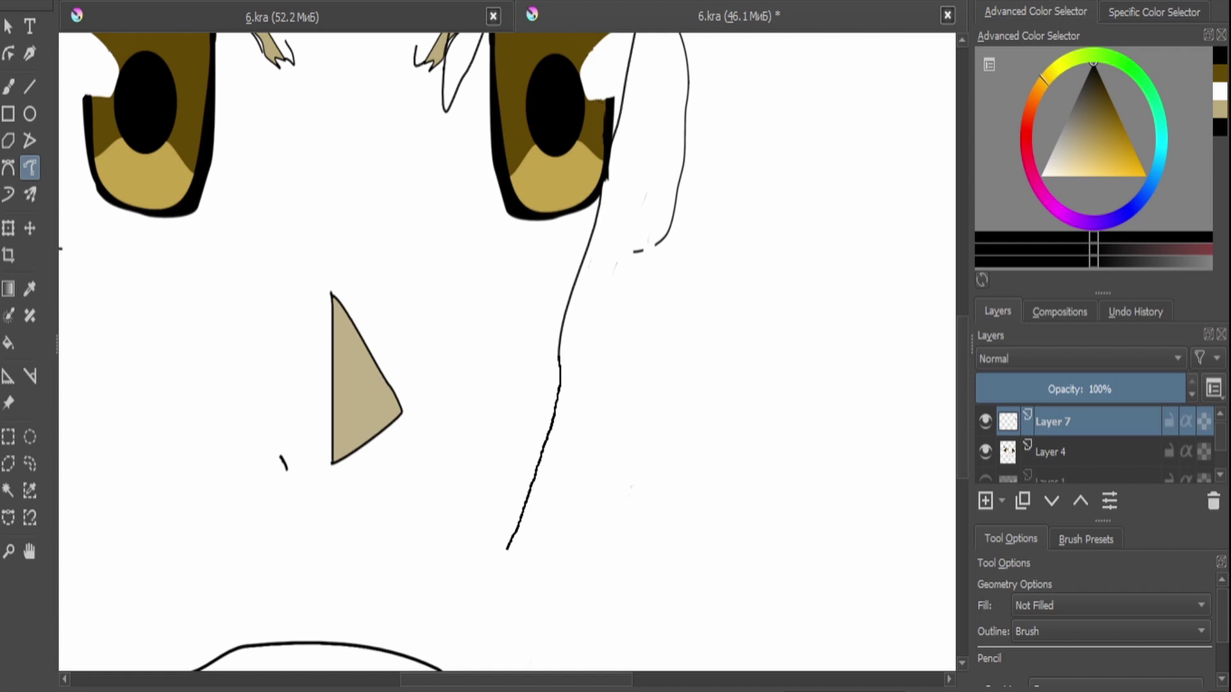
pyautogui.moveTo(471, 352); pyautogui.dragTo(437, 608)
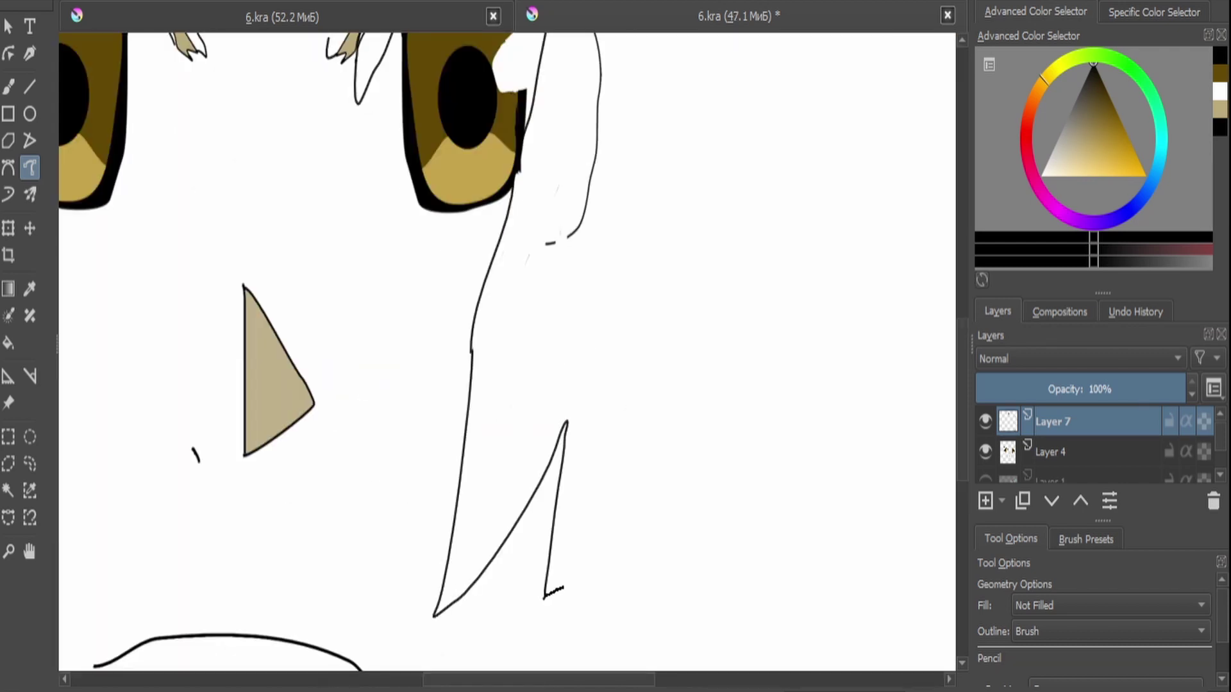
pyautogui.moveTo(689, 386); pyautogui.dragTo(705, 322)
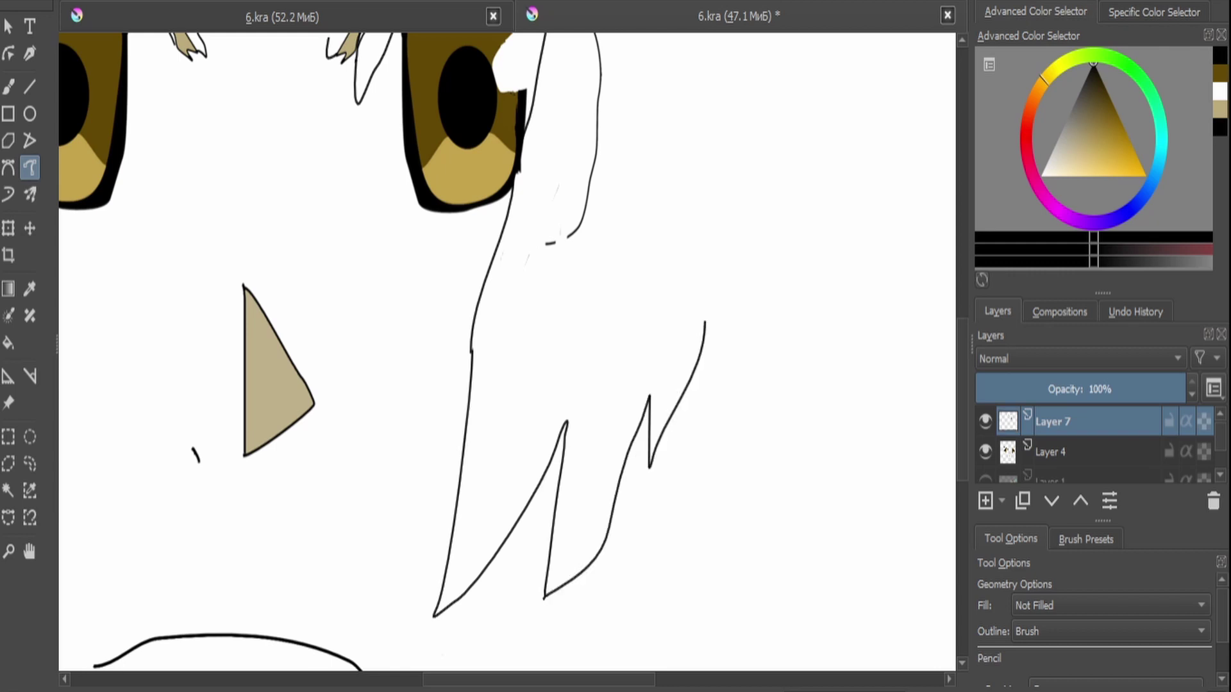
# Merge the hair layer into Layer 4 and draw the outer hair contour from the right lock's tips over the crown to the tuft.
pyautogui.scroll(-5, 506, 352)
pyautogui.hotkey('ctrl', 'e')
pyautogui.scroll(4, 506, 353)
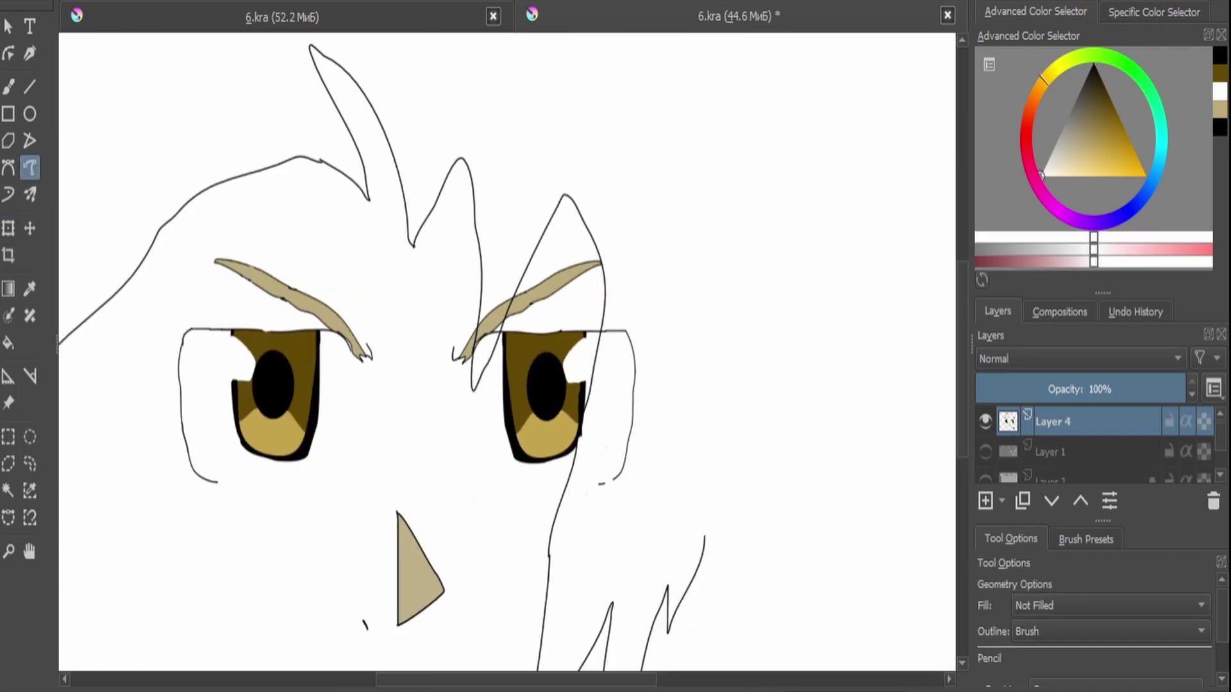
pyautogui.moveTo(662, 237); pyautogui.dragTo(633, 187)
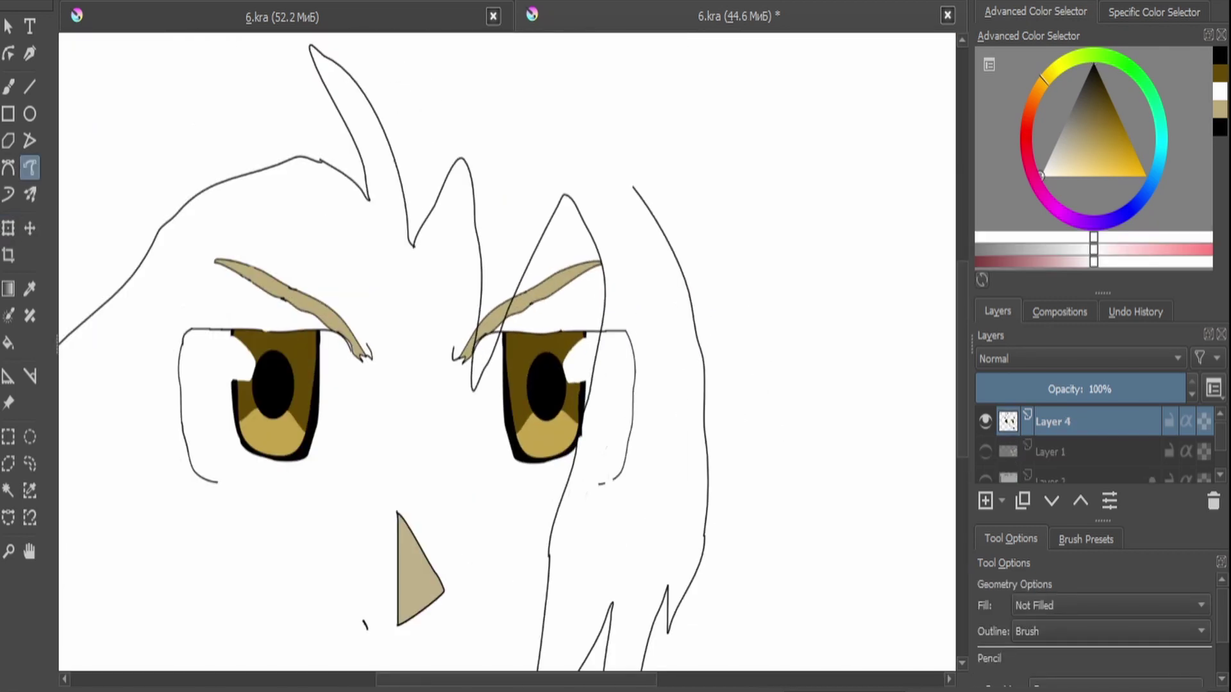
pyautogui.scroll(3, 507, 353)
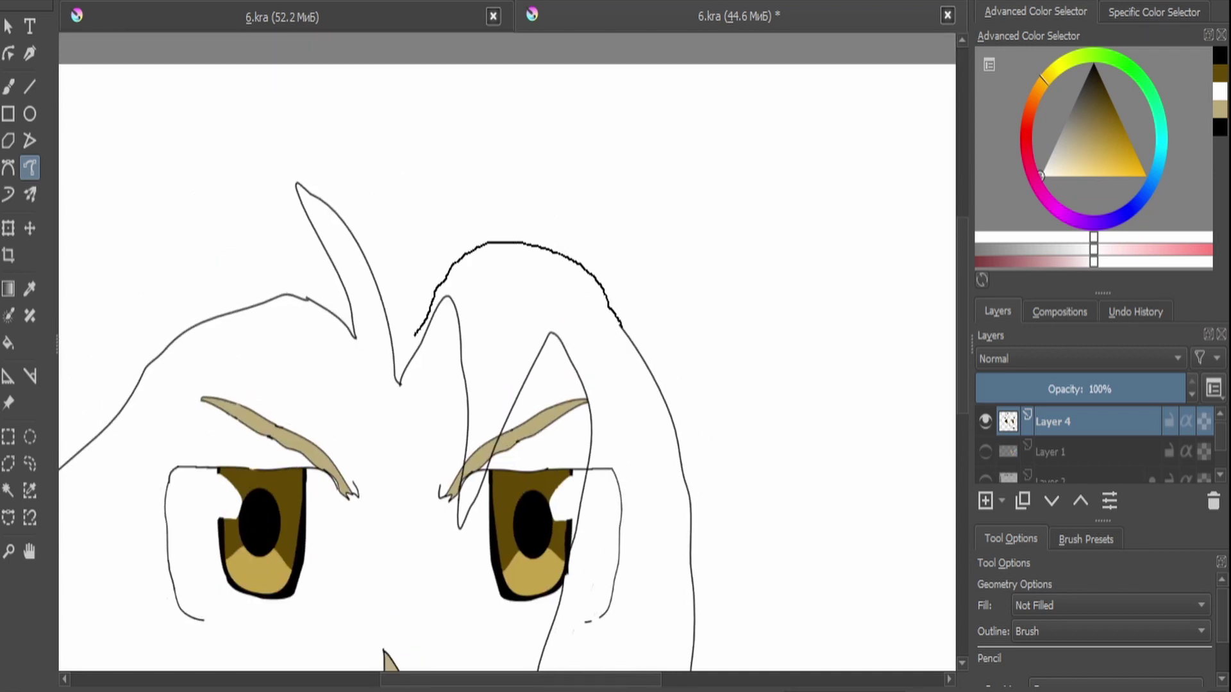
# Move the whole drawing on Layer 4 up until the hair tuft reaches the canvas's upper edge.
pyautogui.scroll(-3, 406, 327)
pyautogui.hscroll(-2, 506, 353)
pyautogui.hotkey('ctrl', 't')
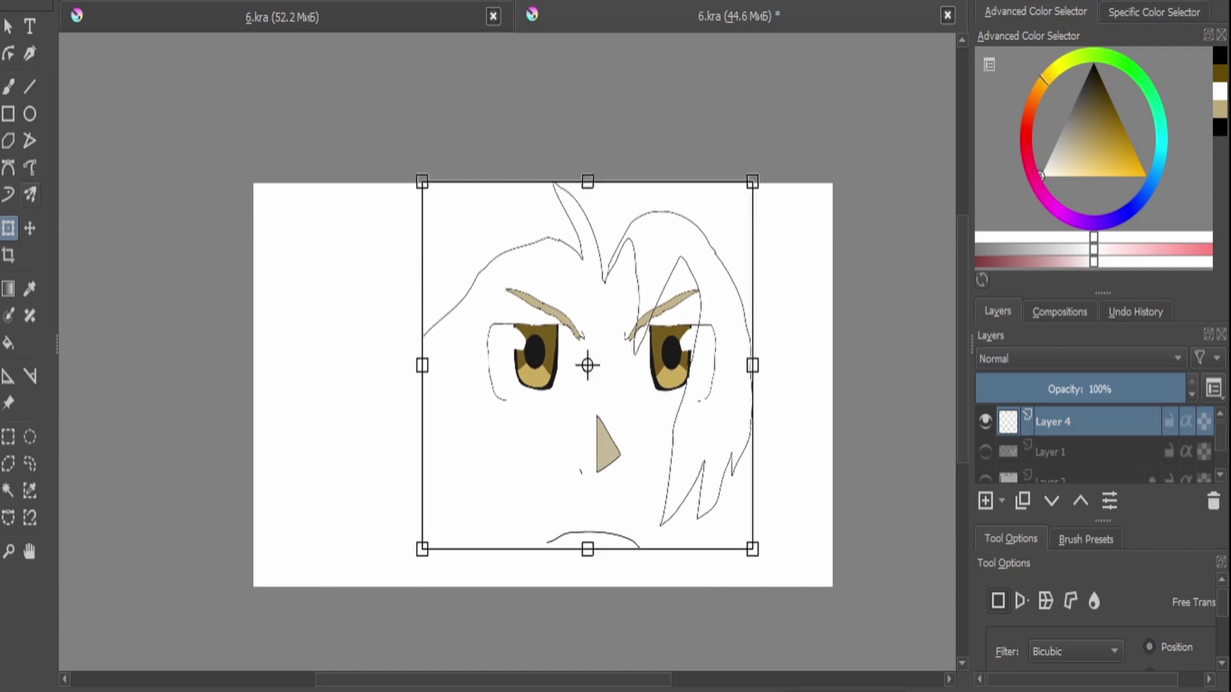
pyautogui.press('Escape')
# Extend the left hairline into jagged, pointed strands and draw their outer contour back up to the central tuft.
pyautogui.scroll(3, 506, 353)
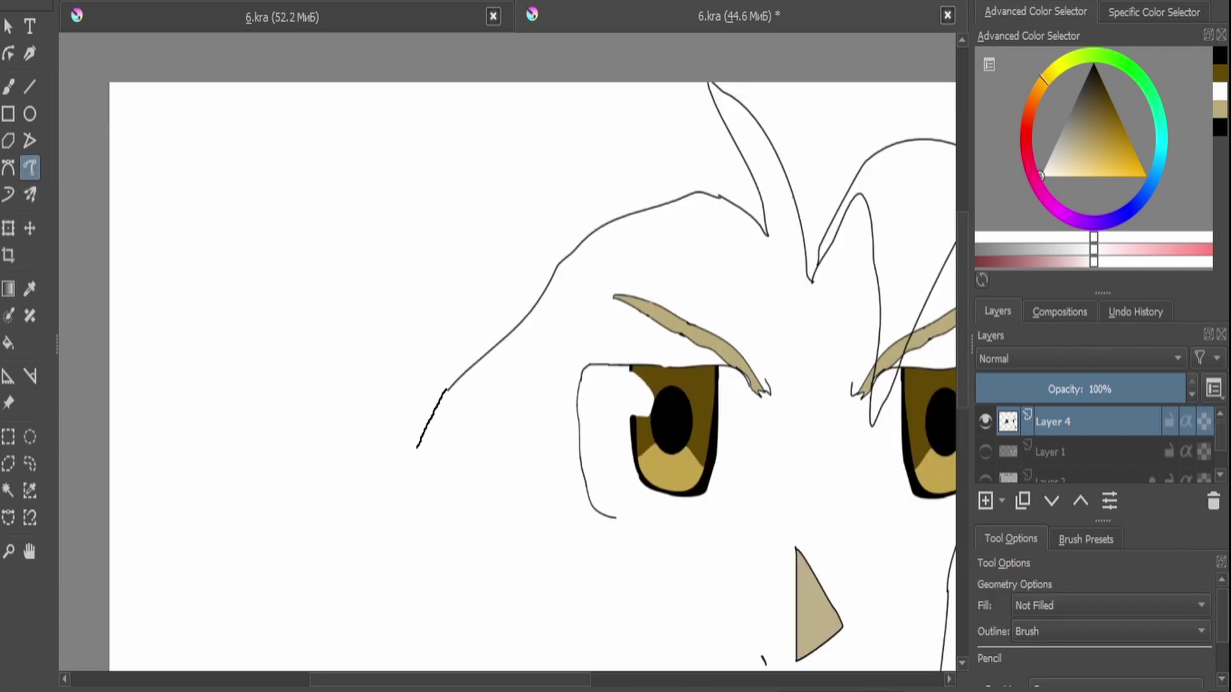
pyautogui.moveTo(276, 583); pyautogui.dragTo(343, 404)
pyautogui.moveTo(291, 469); pyautogui.dragTo(322, 449)
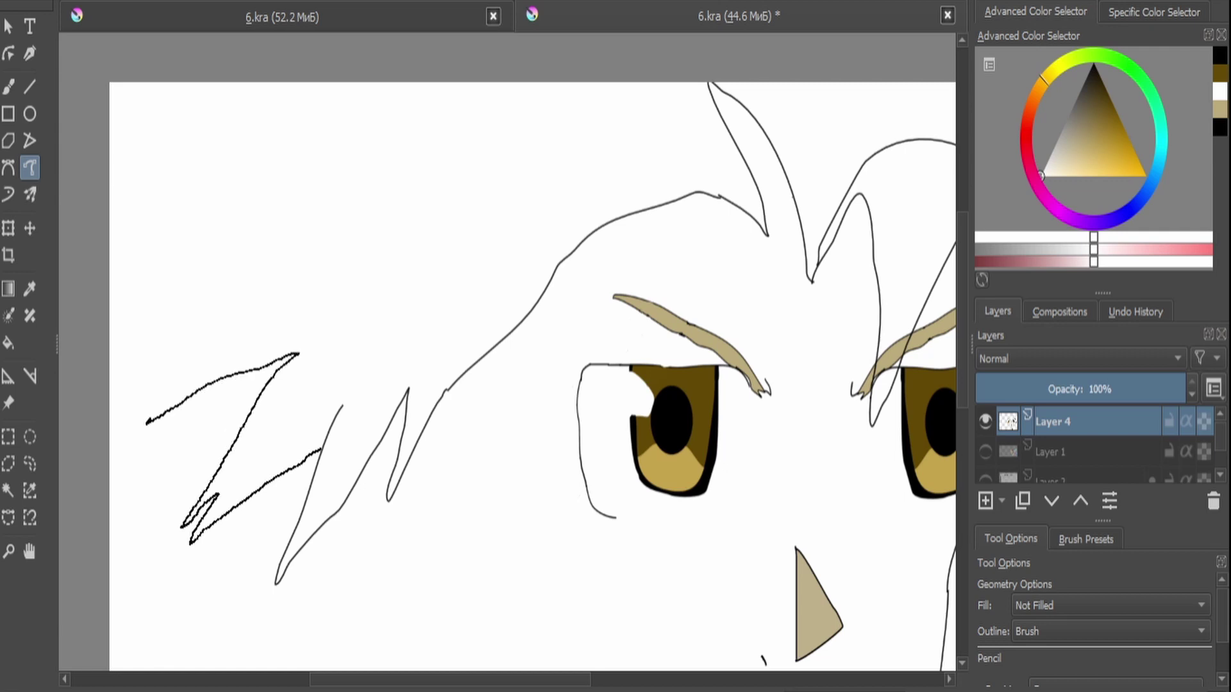
pyautogui.moveTo(737, 171); pyautogui.dragTo(751, 182)
pyautogui.scroll(-2, 751, 182)
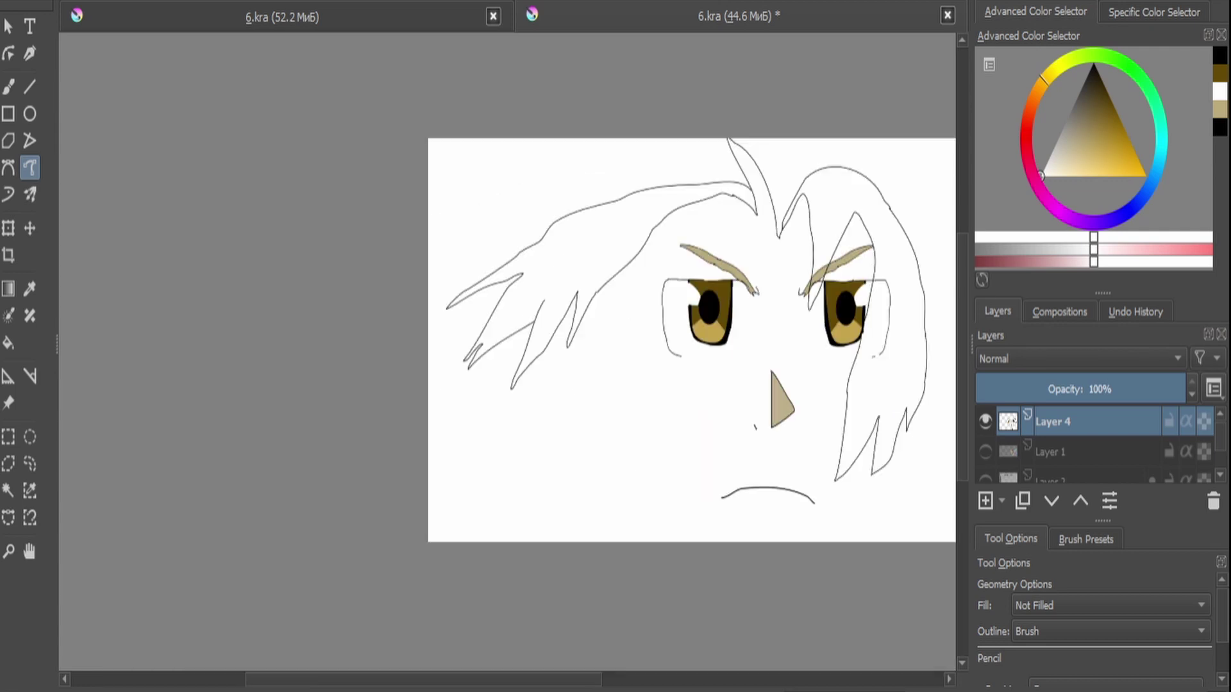
# Select the left hair strands with a freehand outline and narrow them toward the face with the Transform tool.
pyautogui.scroll(1, 751, 182)
pyautogui.scroll(-1, 751, 182)
pyautogui.scroll(1, 751, 182)
pyautogui.hotkey('ctrl', 't')
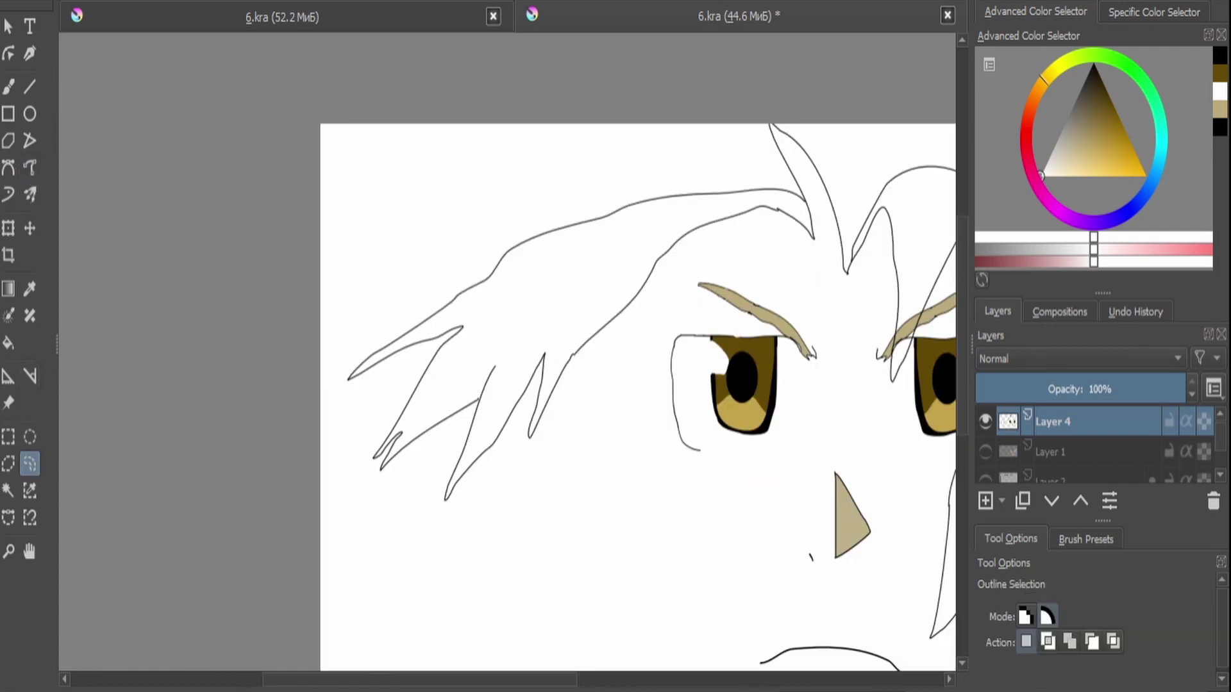
pyautogui.moveTo(273, 366); pyautogui.dragTo(381, 366)
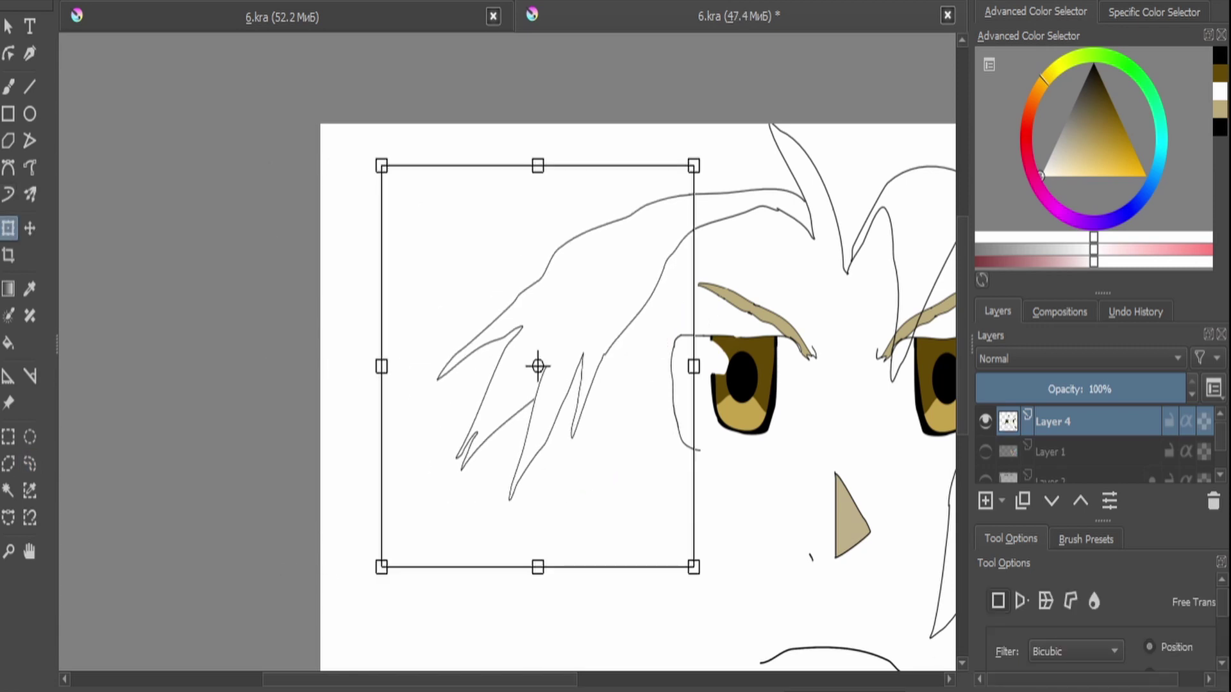
pyautogui.moveTo(380, 567); pyautogui.dragTo(364, 622)
pyautogui.press('Return')
# Reconnect the broken inner hairline above the left eyebrow with a curve and erase the leftover line end.
pyautogui.scroll(5, 506, 353)
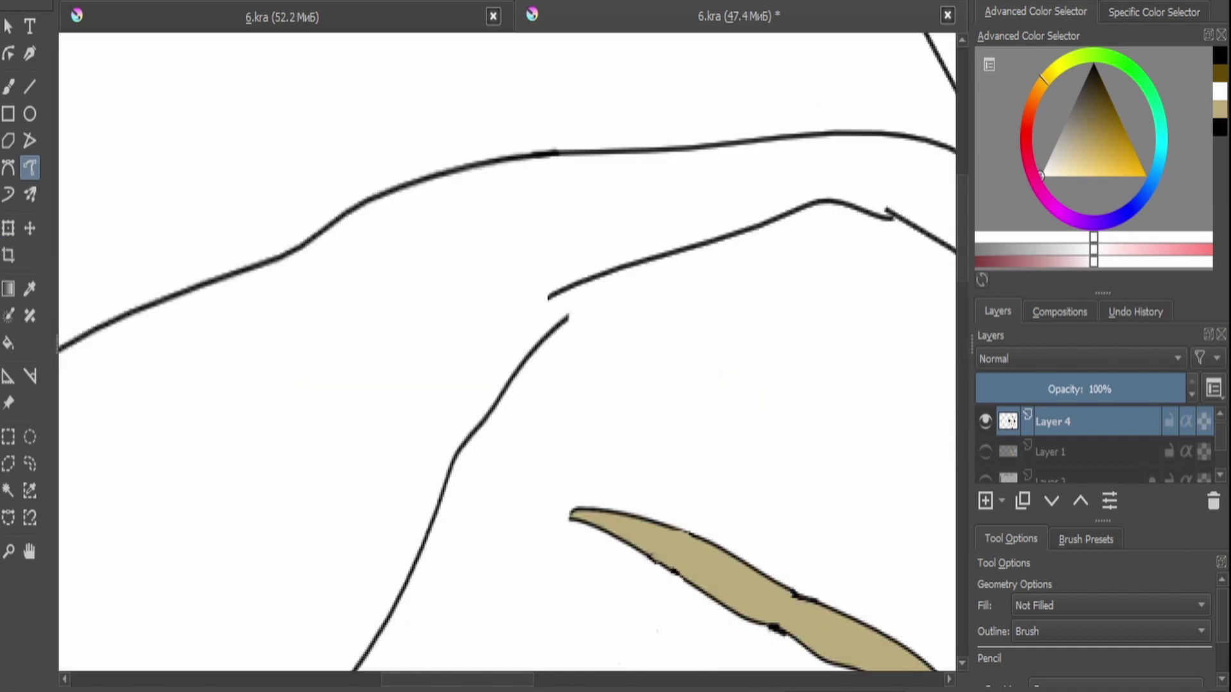
pyautogui.moveTo(503, 368); pyautogui.dragTo(491, 411)
pyautogui.press('b')
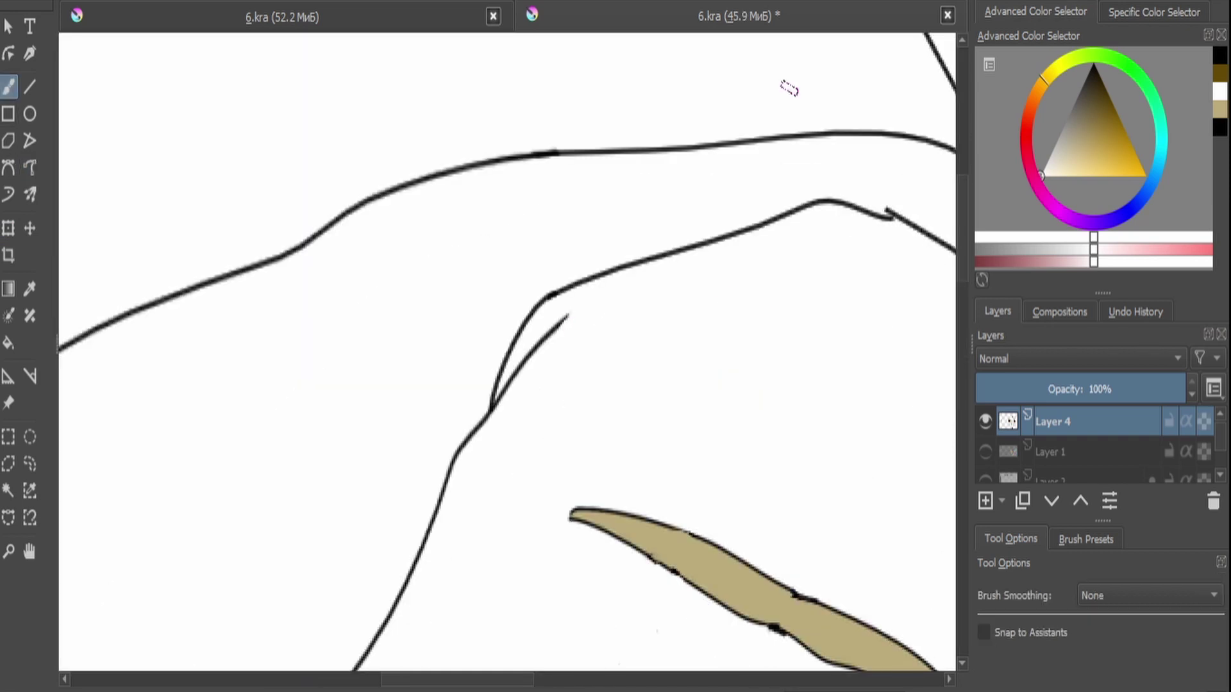
pyautogui.hotkey('ctrl', 'z')
pyautogui.scroll(-5, 552, 513)
pyautogui.scroll(3, 590, 577)
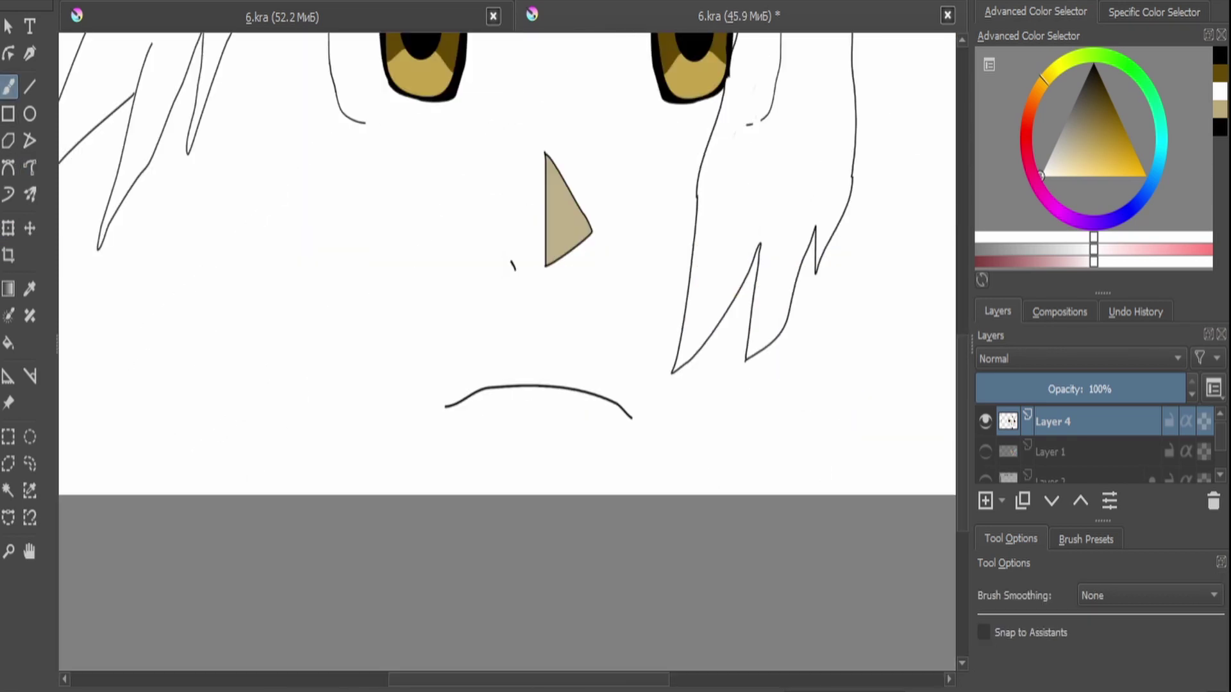
# Try to move the whole drawing up past the canvas's upper edge.
pyautogui.press('d')
pyautogui.press('p')
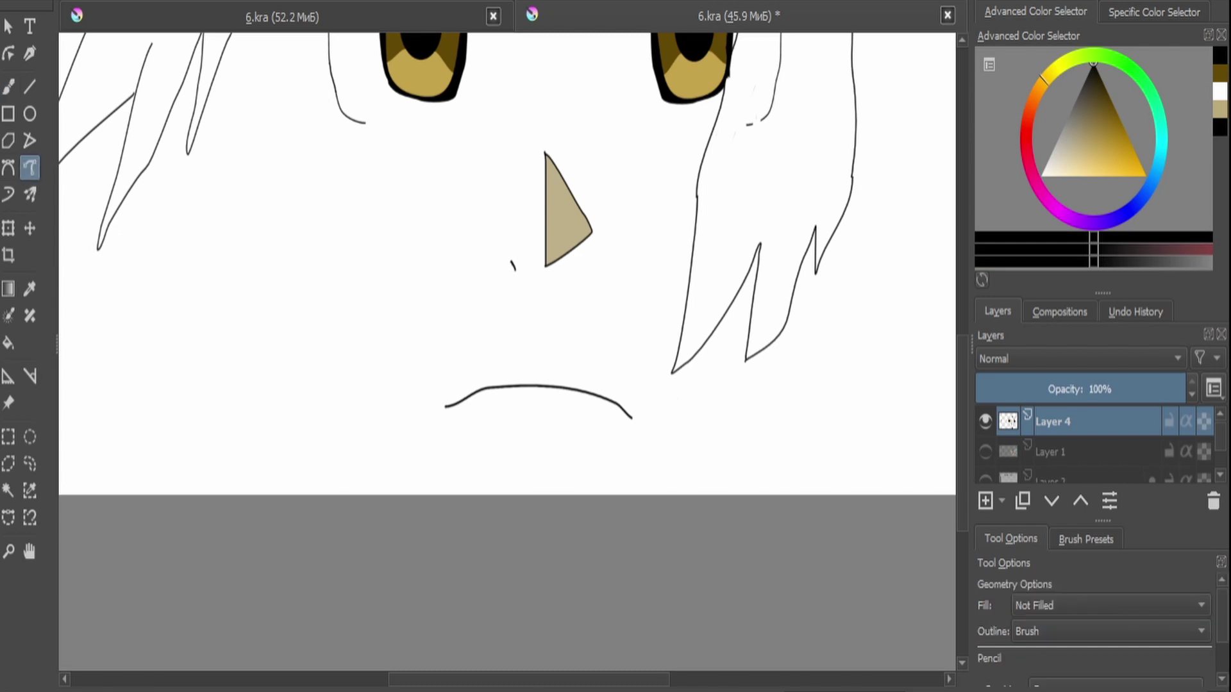
pyautogui.scroll(-2, 507, 352)
pyautogui.scroll(-3, 507, 353)
pyautogui.scroll(3, 507, 353)
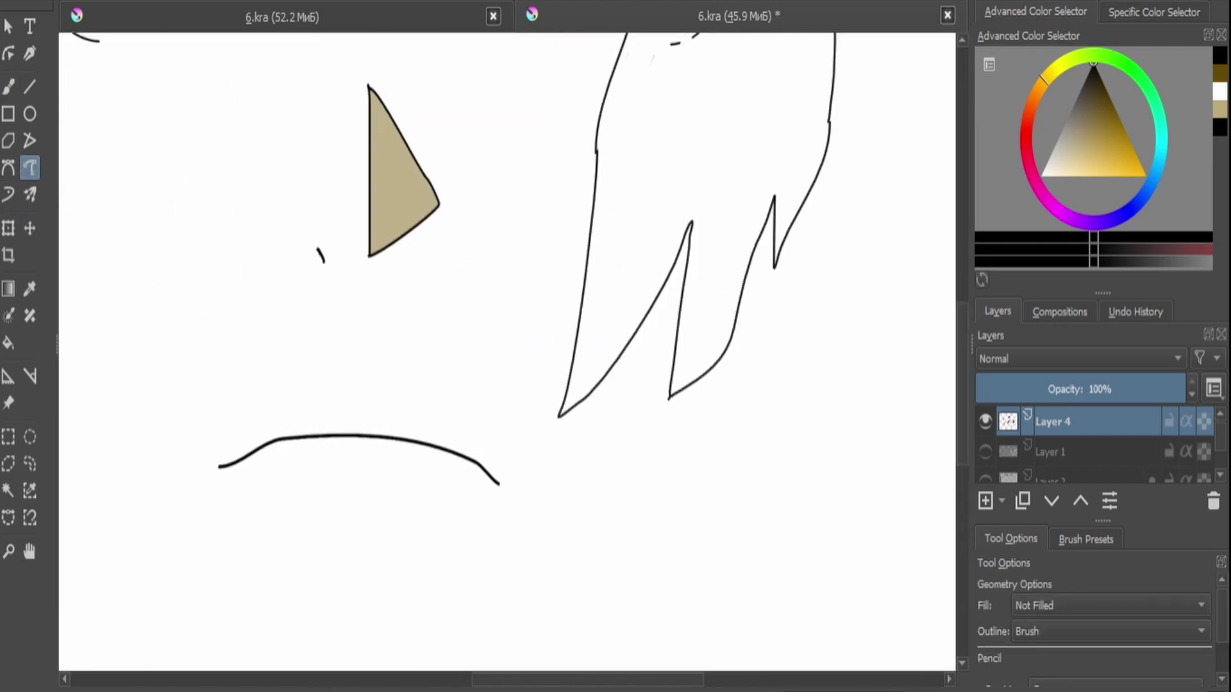
pyautogui.scroll(-3, 507, 353)
pyautogui.hotkey('ctrl', 't')
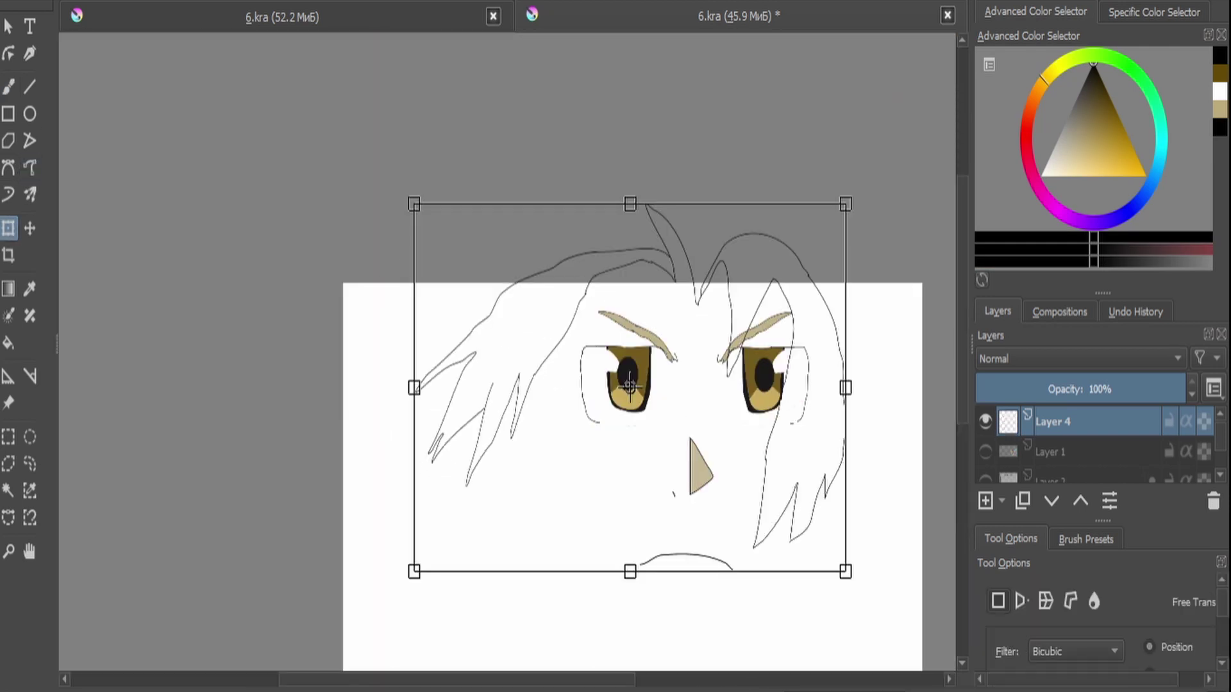
# Rotate the selected left hair strands so they hang more steeply, and reconnect the hair contour where they join the crown.
pyautogui.moveTo(308, 384); pyautogui.dragTo(299, 443)
pyautogui.moveTo(452, 444); pyautogui.dragTo(488, 503)
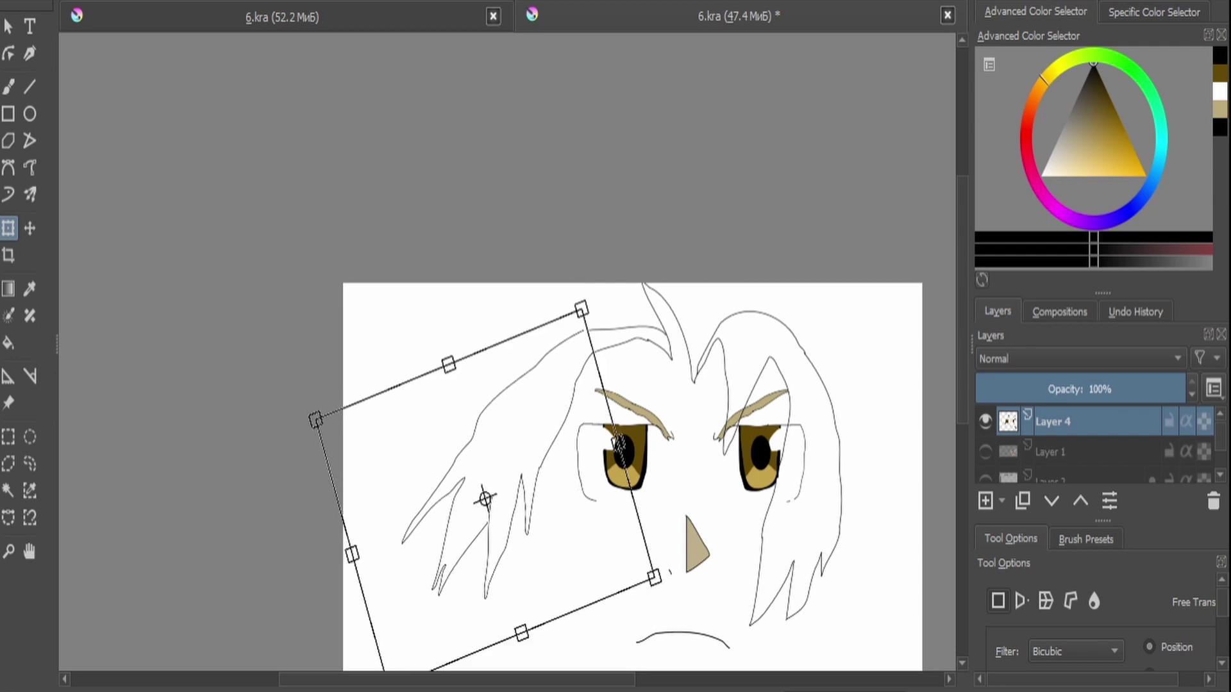
pyautogui.scroll(2, 526, 436)
pyautogui.press('Return')
pyautogui.click(30, 168)
pyautogui.scroll(2, 462, 257)
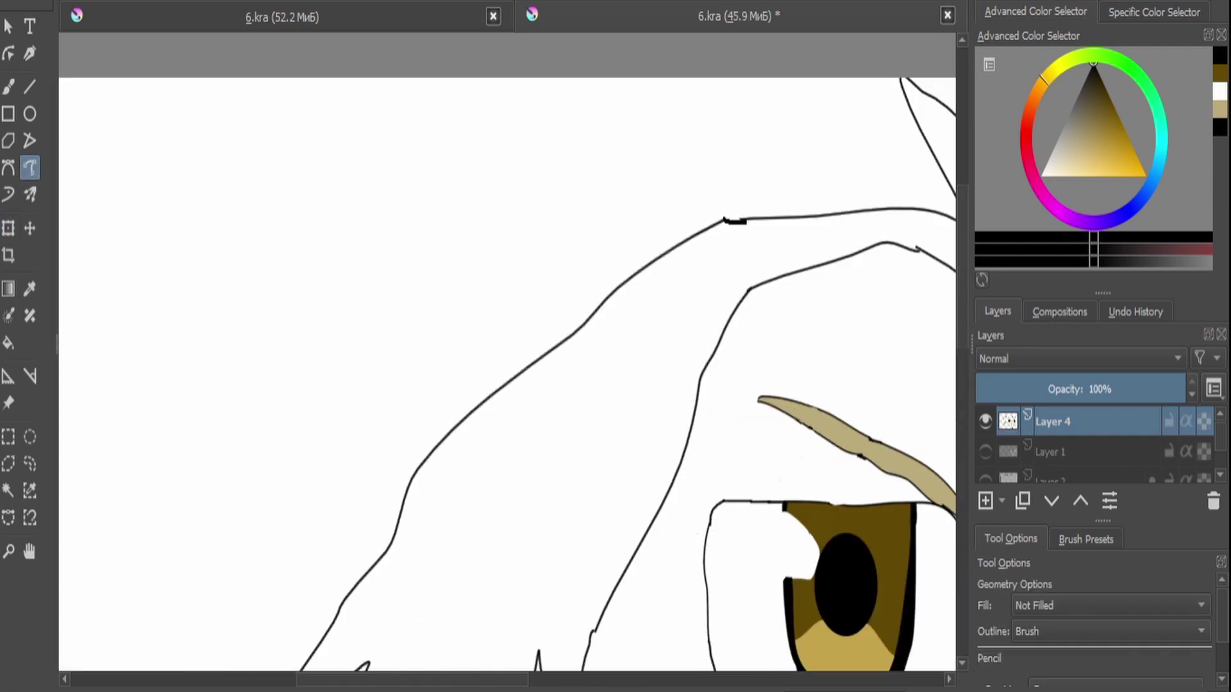
# Move the whole drawing down to leave free space above the hair tuft.
pyautogui.scroll(-4, 506, 372)
pyautogui.hotkey('ctrl', 't')
pyautogui.press('Escape')
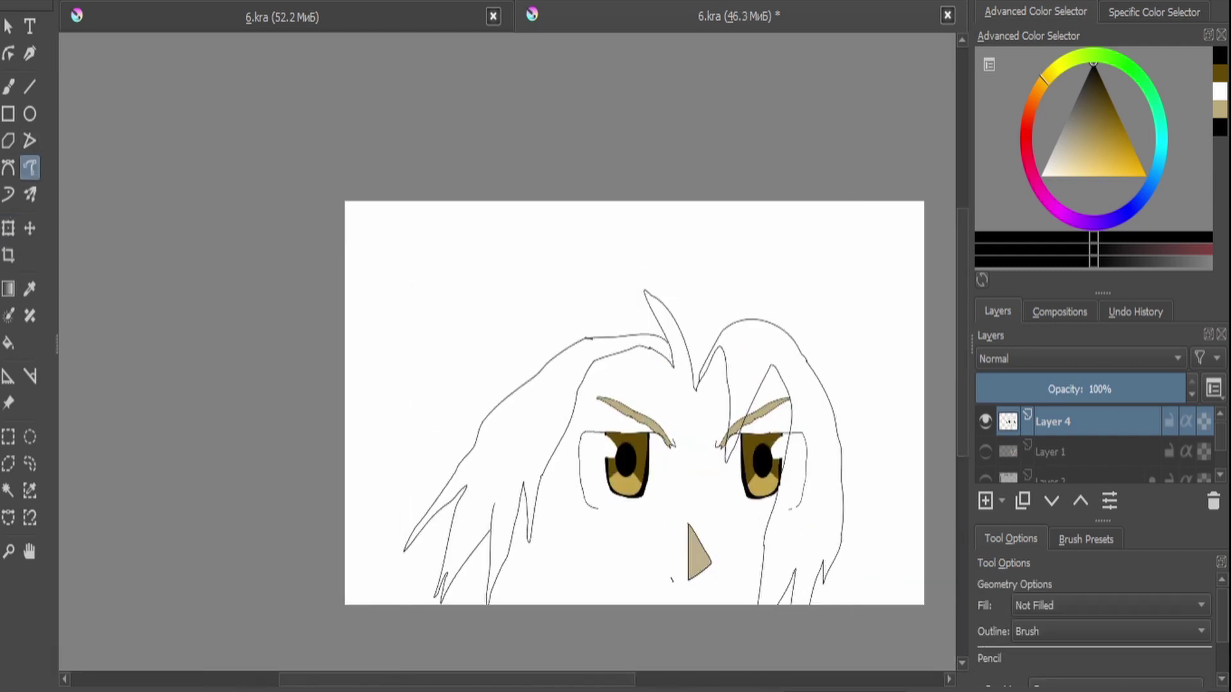
# Draw the outer head contour behind the hair on both sides of the tuft, with an ear bulging out beside the right locks.
pyautogui.scroll(4, 708, 327)
pyautogui.moveTo(230, 433)
pyautogui.mouseDown()
pyautogui.moveTo(379, 316)
pyautogui.moveTo(525, 271)
pyautogui.mouseUp()
pyautogui.scroll(-3, 524, 271)
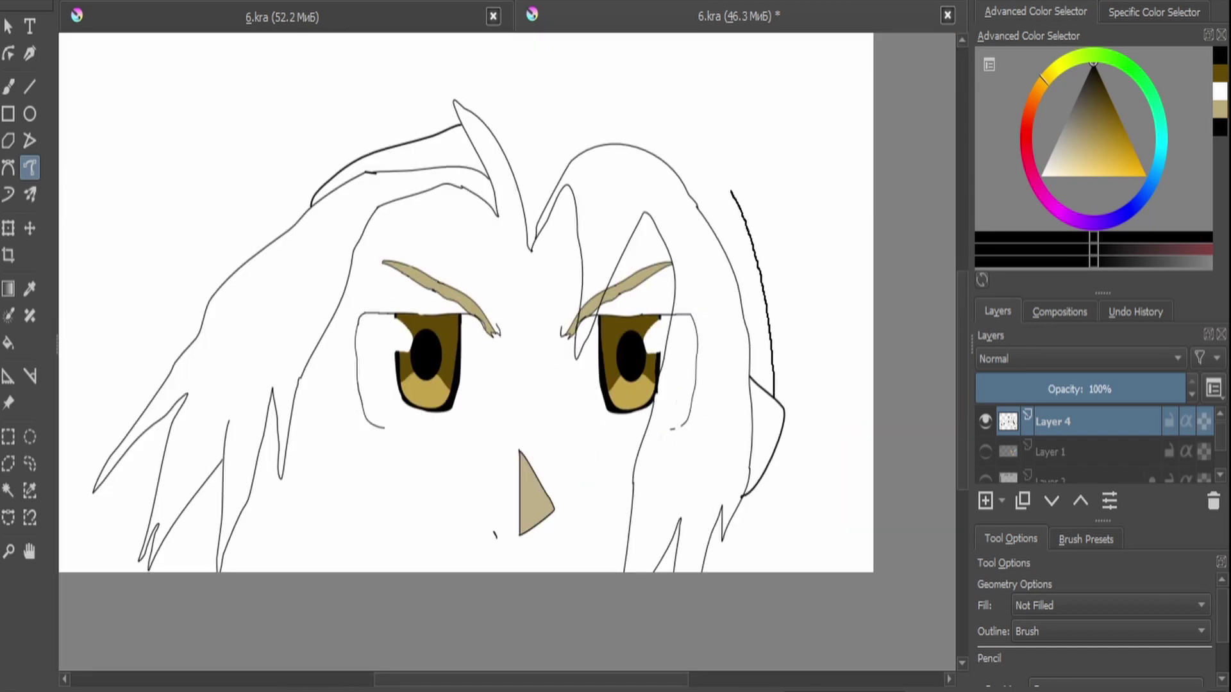
pyautogui.scroll(5, 475, 122)
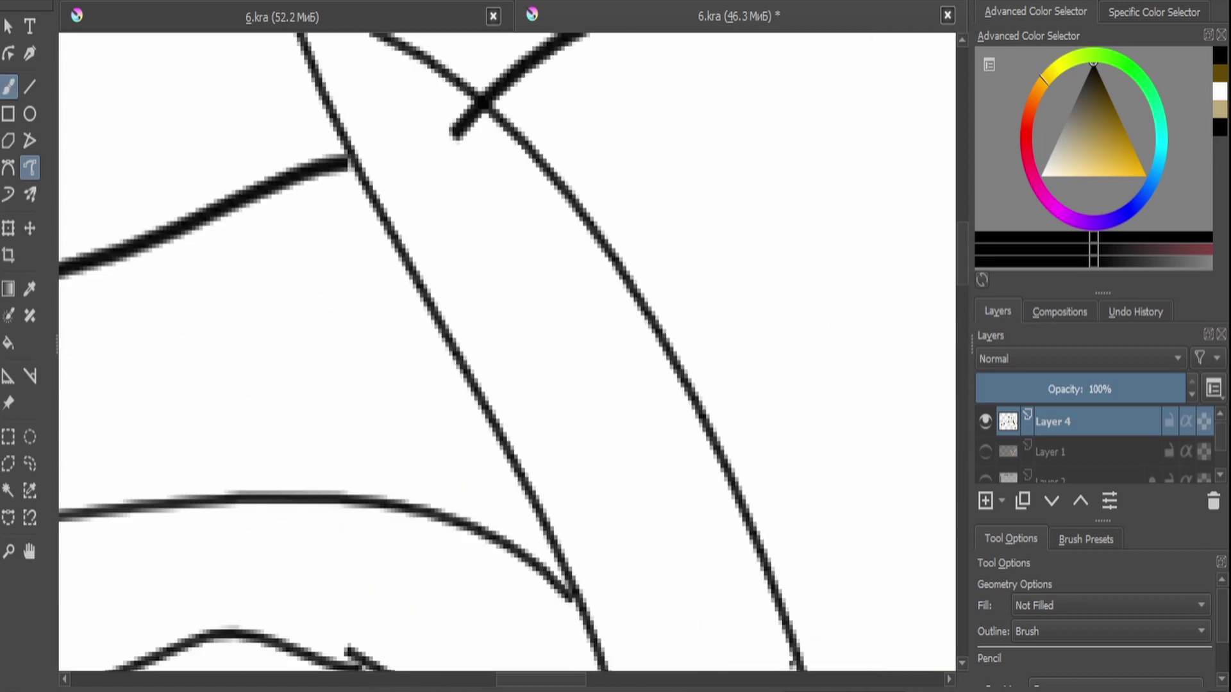
# Draw a jagged line across the forehead on Layer 6 and a short curve across the base of the central tuft.
pyautogui.press('b')
pyautogui.scroll(-5, 475, 121)
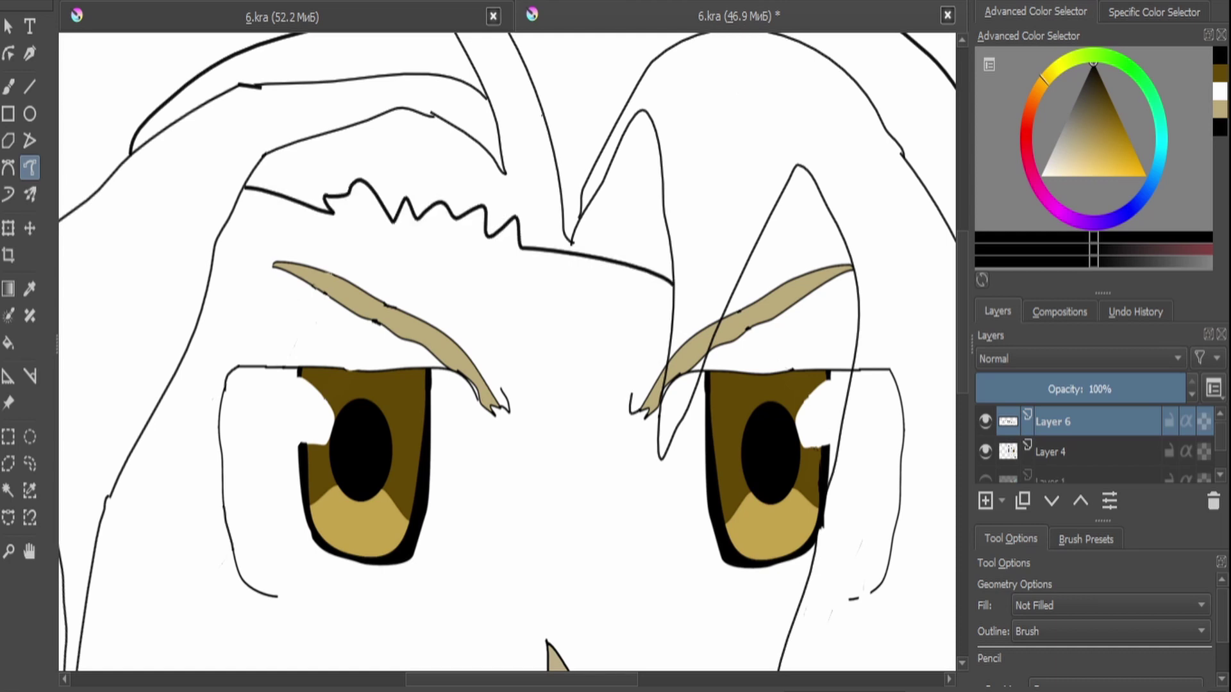
pyautogui.scroll(-3, 577, 186)
pyautogui.scroll(4, 577, 186)
pyautogui.moveTo(573, 182); pyautogui.dragTo(605, 206)
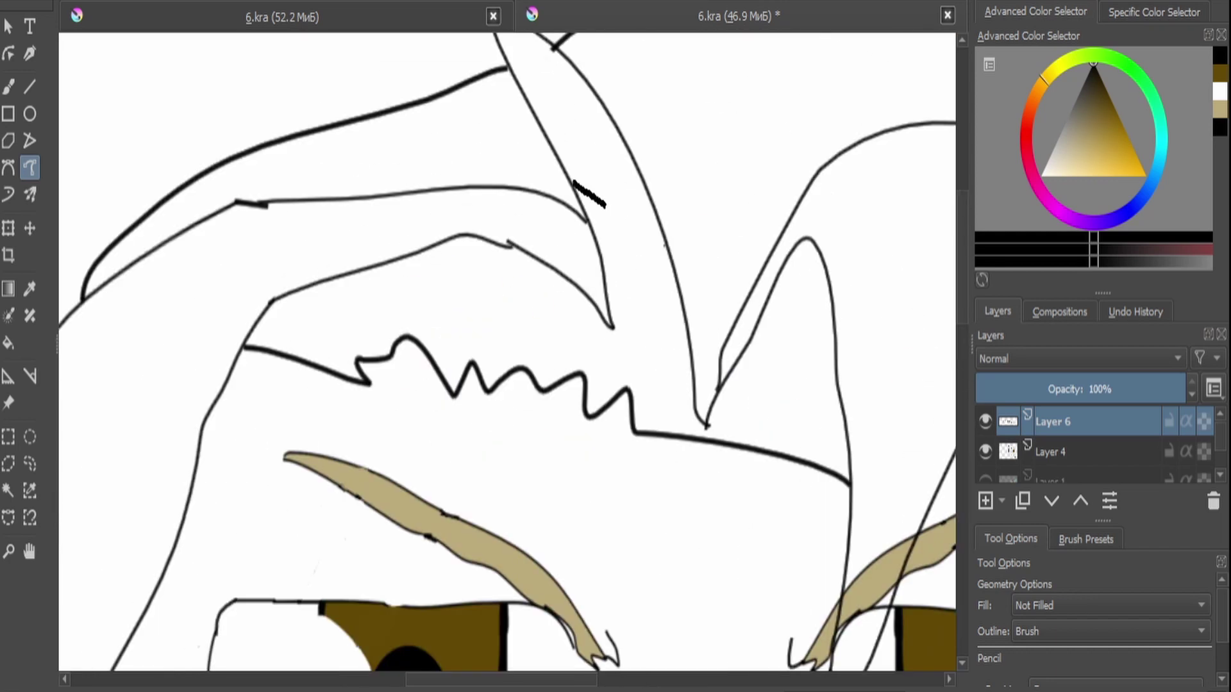
pyautogui.moveTo(659, 276); pyautogui.dragTo(683, 313)
# Select the enclosed hair regions of the crown and side locks with the Contiguous Selection tool.
pyautogui.click(8, 491)
pyautogui.click(417, 231)
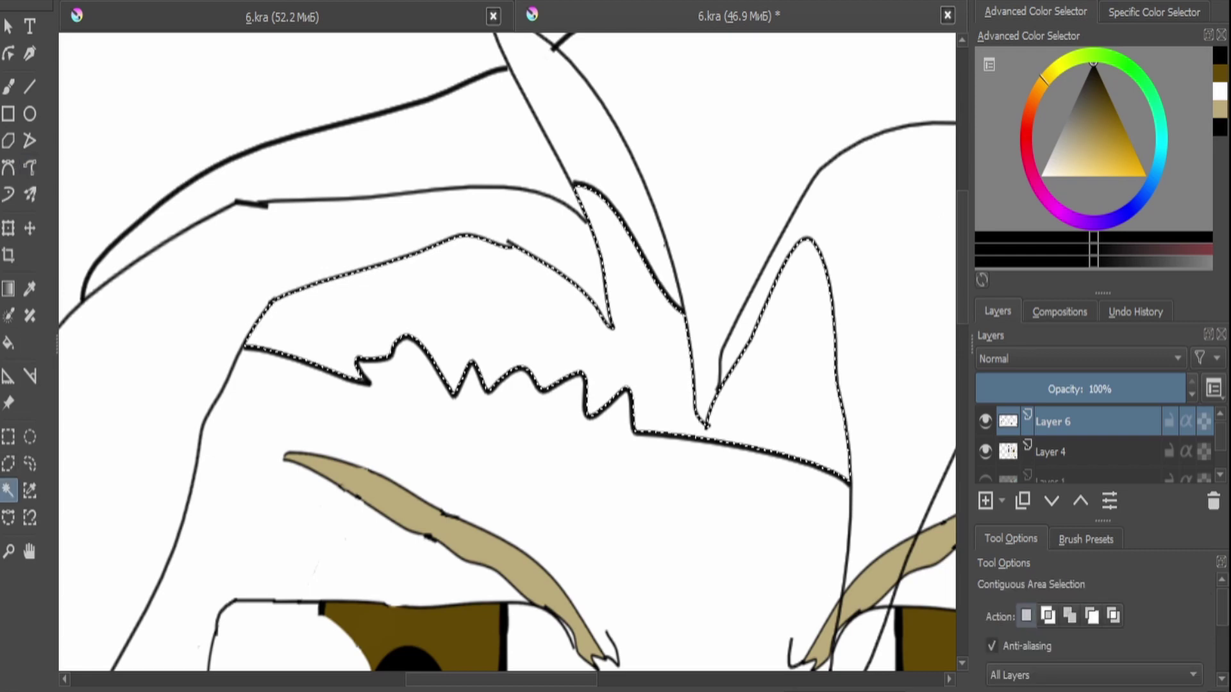
pyautogui.scroll(-2, 506, 353)
pyautogui.scroll(-3, 507, 352)
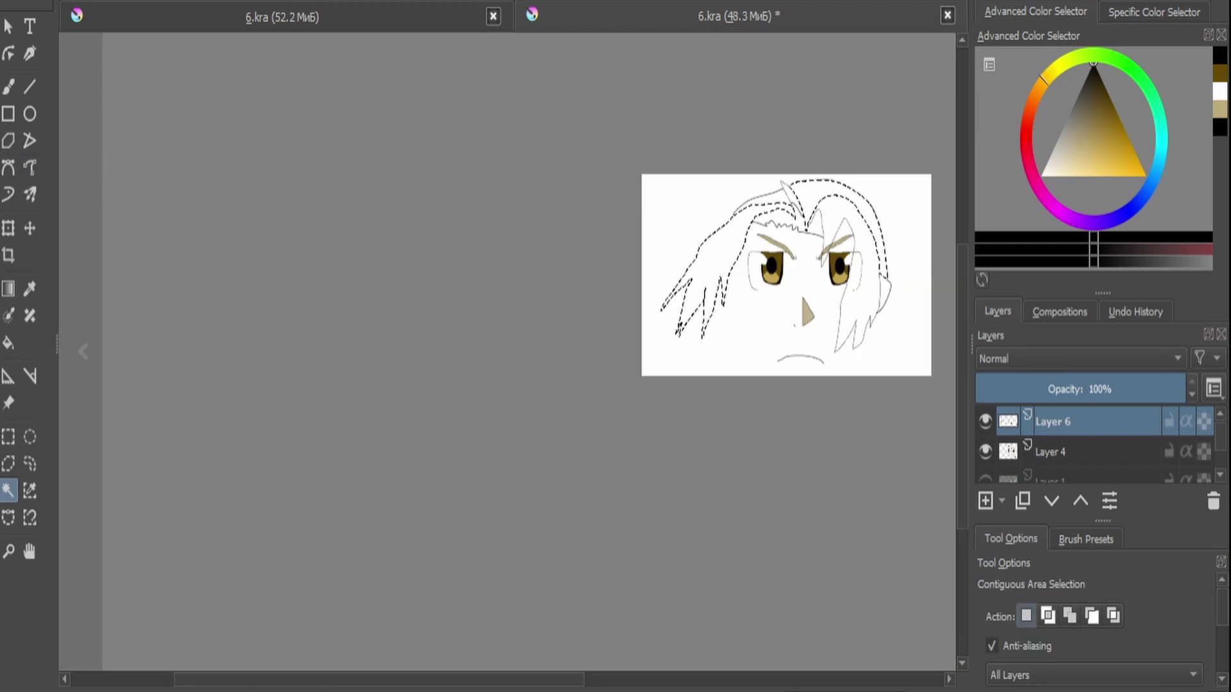
pyautogui.scroll(3, 506, 352)
pyautogui.keyDown('shift'); pyautogui.click(852, 218); pyautogui.keyUp('shift')
pyautogui.scroll(-2, 507, 352)
pyautogui.scroll(3, 507, 352)
# Fill the selected hair regions on Layer 4 with light yellow-blonde and clear the selection.
pyautogui.press('f')
pyautogui.hotkey('shift', 'BackSpace')
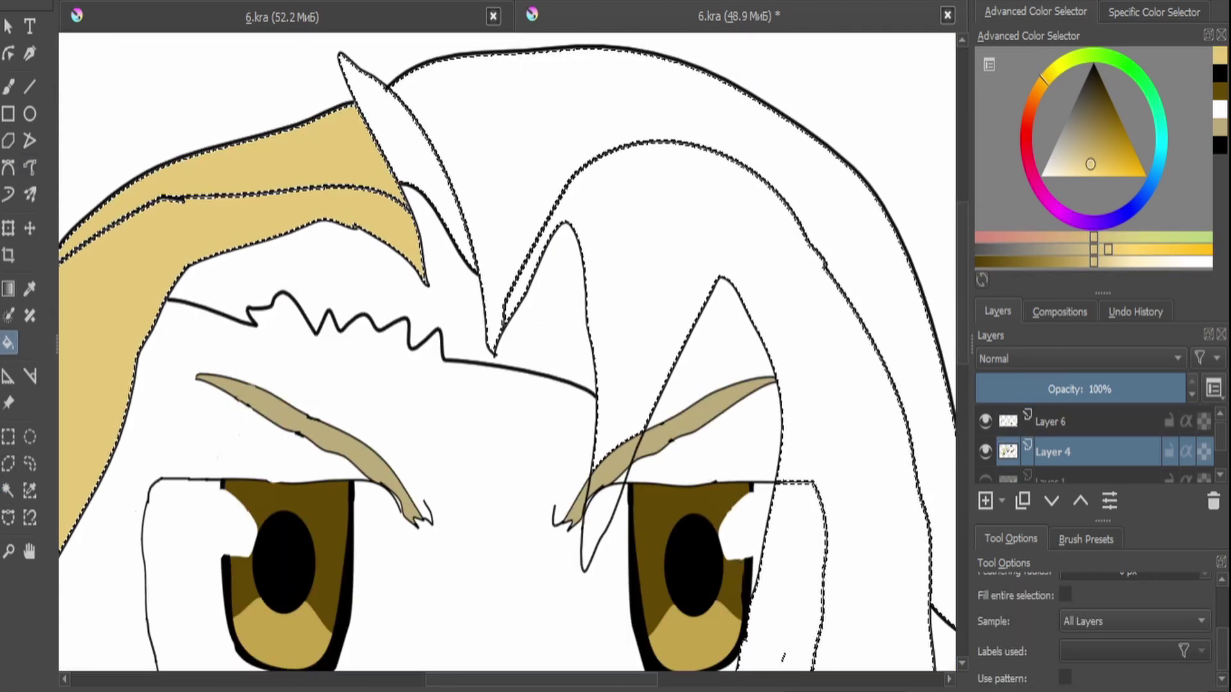
pyautogui.scroll(-3, 507, 353)
pyautogui.hotkey('ctrl', 'shift', 'a')
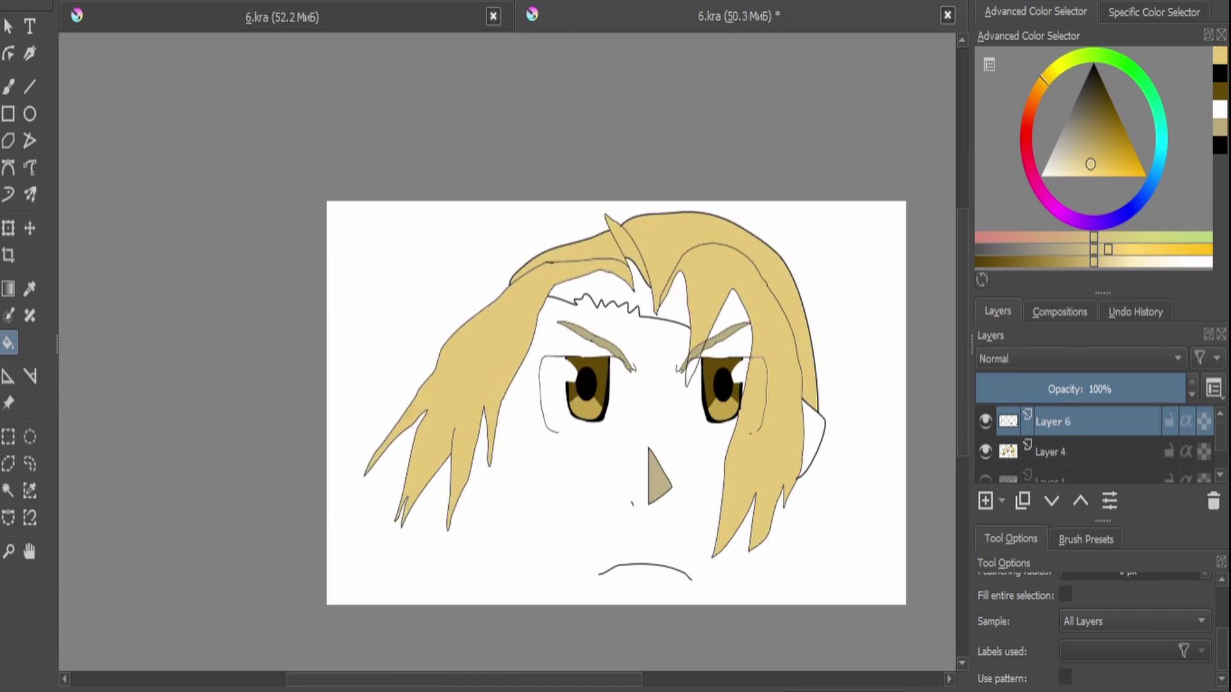
# On Layer 4, brush blonde over the right eyebrow inside the hair lock and select the lock's remaining uncolored areas.
pyautogui.scroll(5, 679, 378)
pyautogui.press('pagedown')
pyautogui.press('b')
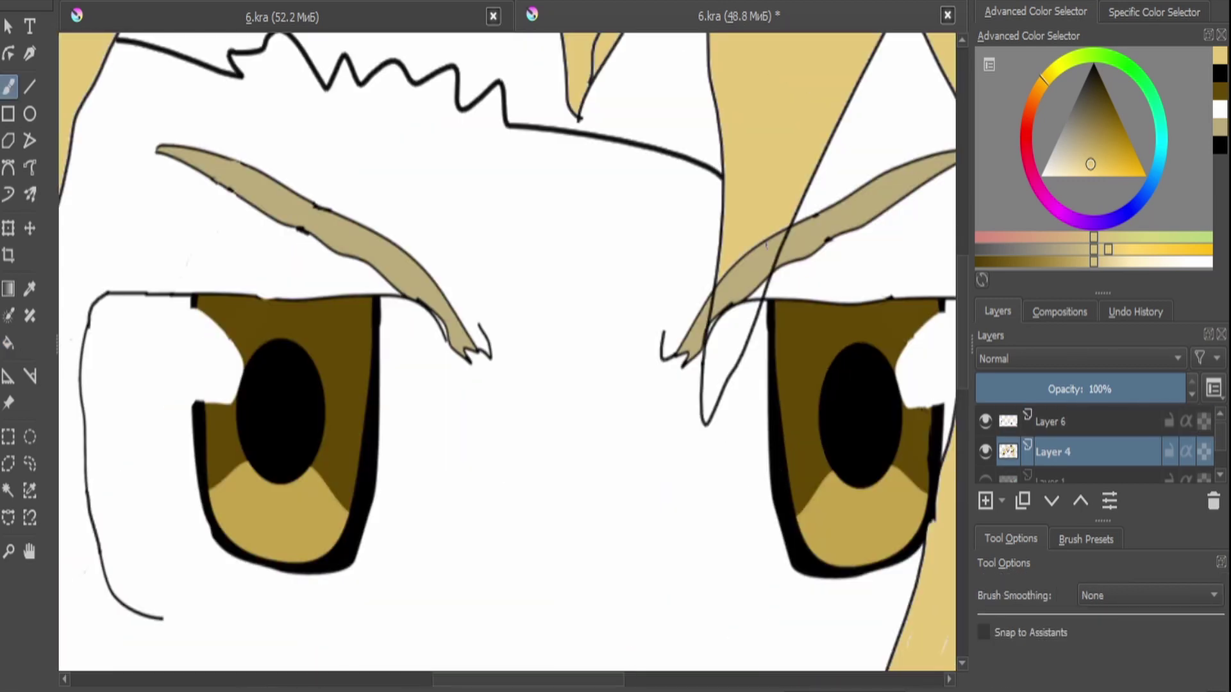
pyautogui.scroll(2, 742, 280)
pyautogui.press('q')
pyautogui.click(744, 282)
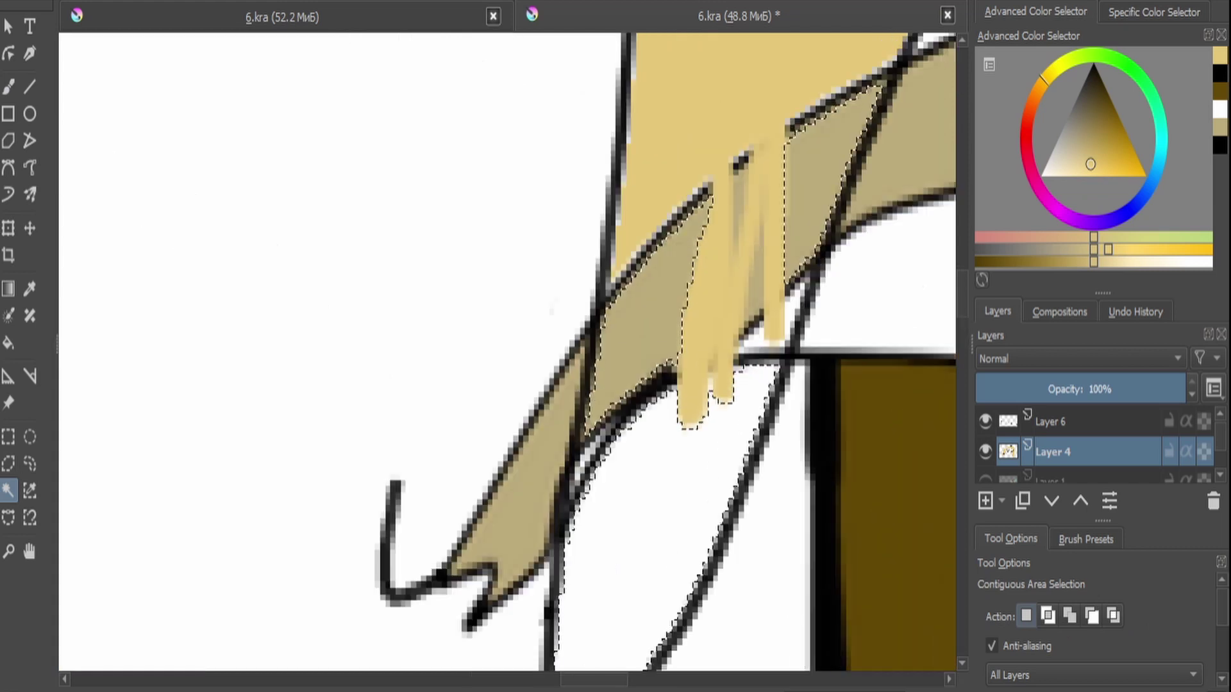
# Fill the selected lower part of the lock between the eyes with the blonde hair color and clear the selection.
pyautogui.scroll(3, 744, 282)
pyautogui.press('b')
pyautogui.press('f')
pyautogui.click(695, 393)
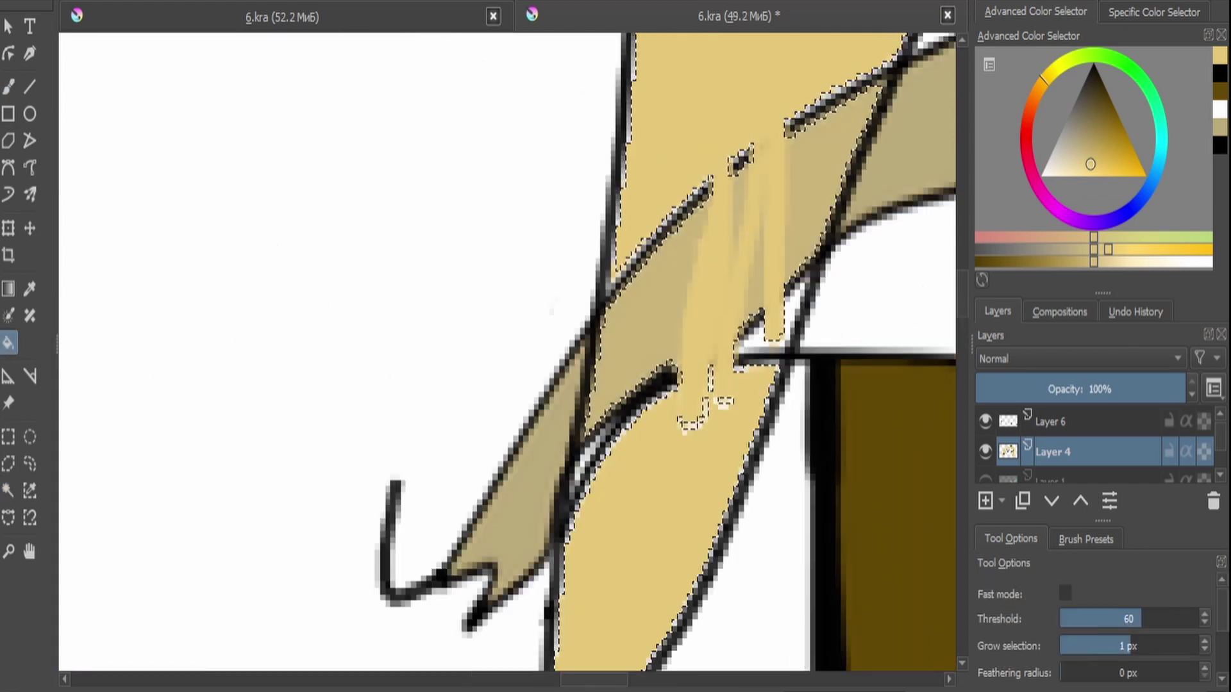
pyautogui.hotkey('ctrl', 'shift', 'a')
# Paint over the remaining eyebrow and upper eyelid lines inside the hair lock with the blonde brush.
pyautogui.press('b')
pyautogui.scroll(-4, 701, 385)
pyautogui.scroll(2, 685, 184)
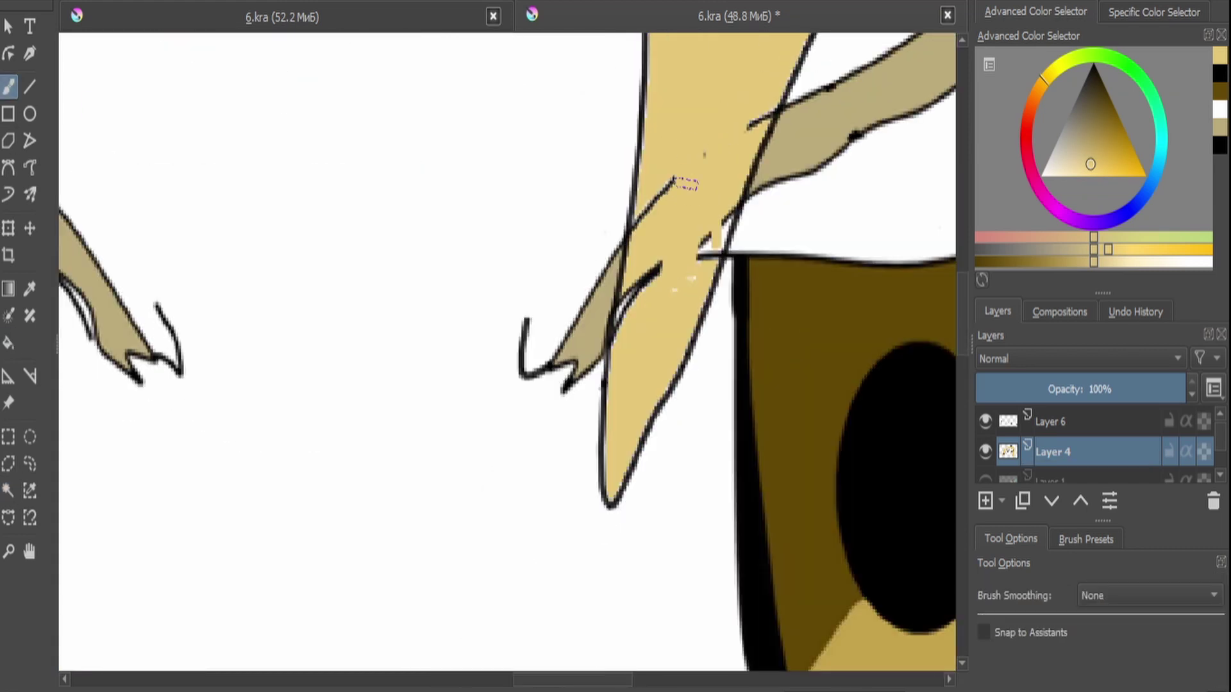
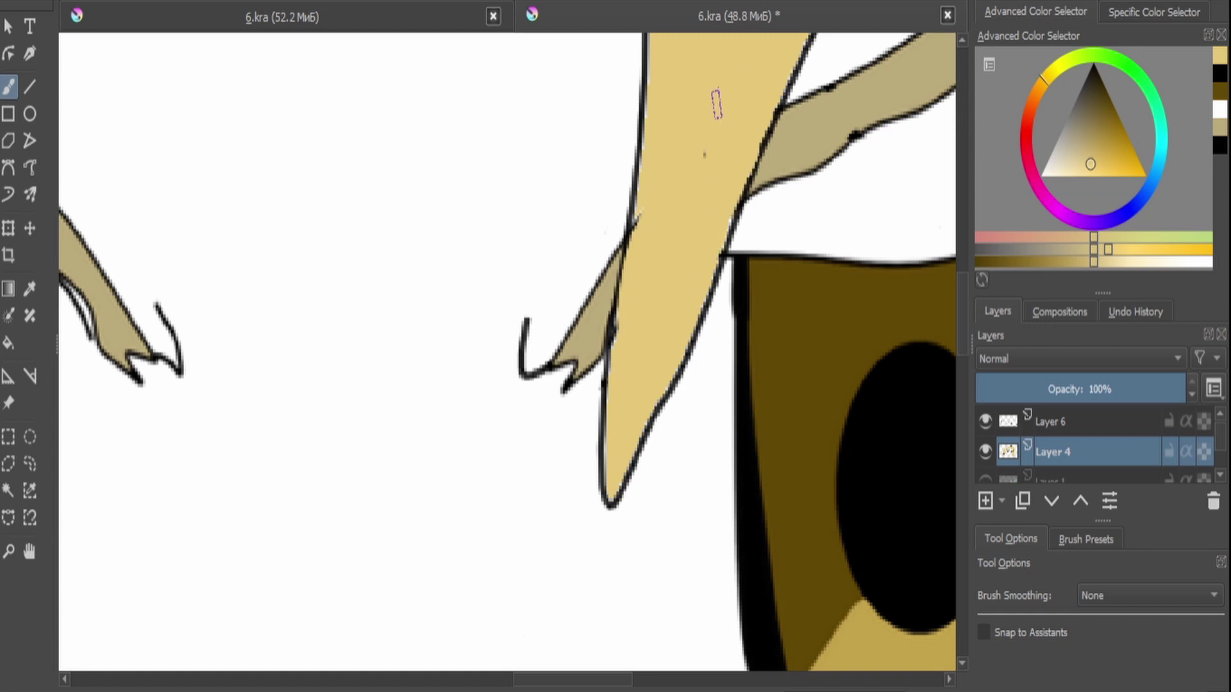
# Select the empty area under the bangs along the hairline, fill it with a darker greyish blonde on Layer 4, and clear the selection.
pyautogui.scroll(-4, 716, 104)
pyautogui.scroll(3, 641, 257)
pyautogui.press('q')
pyautogui.click(718, 276)
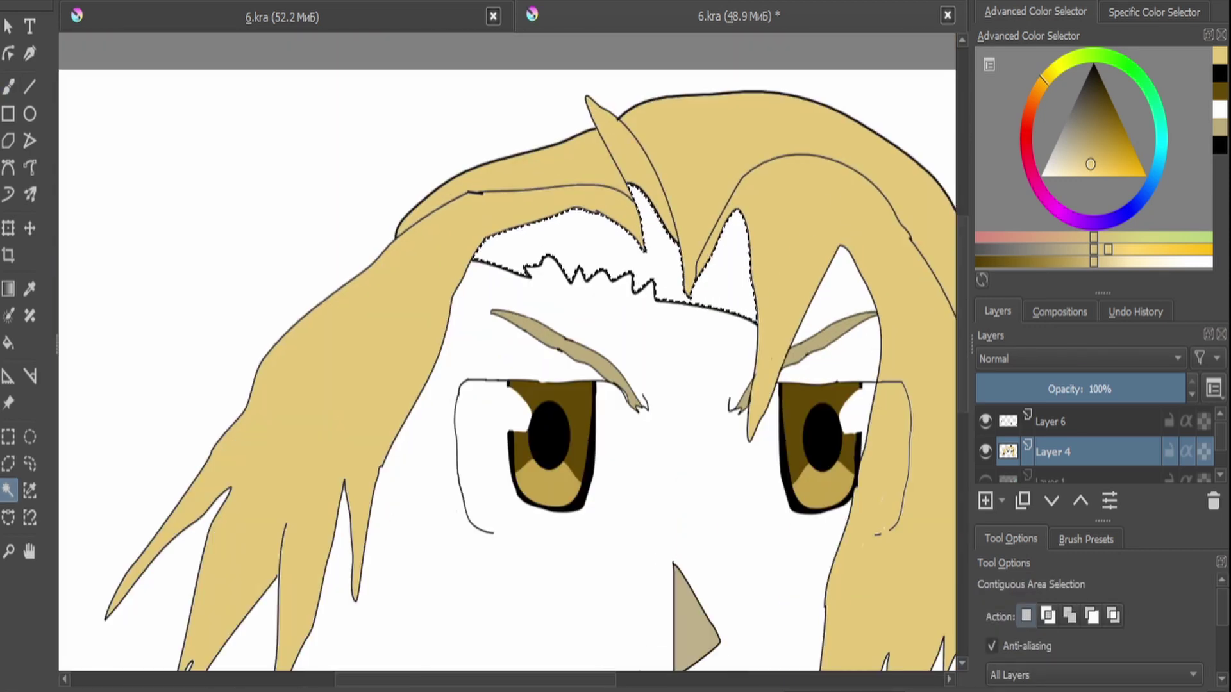
pyautogui.press('k')
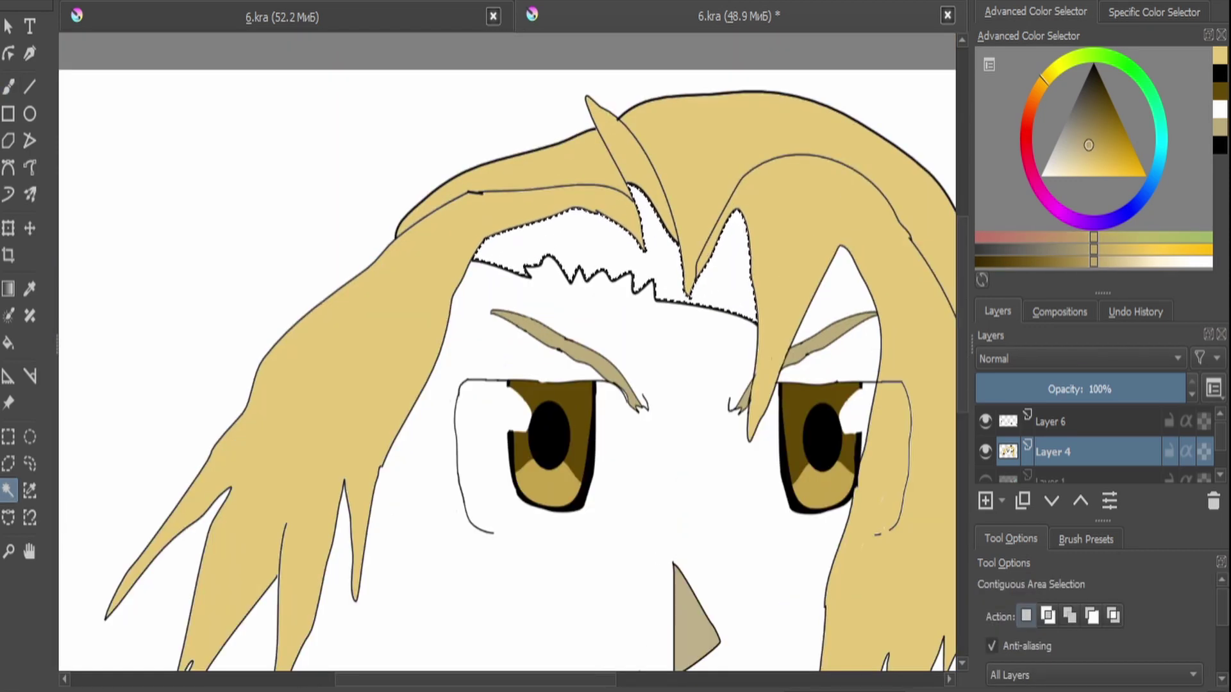
pyautogui.press('f')
pyautogui.hotkey('shift', 'BackSpace')
pyautogui.hotkey('ctrl', 'shift', 'a')
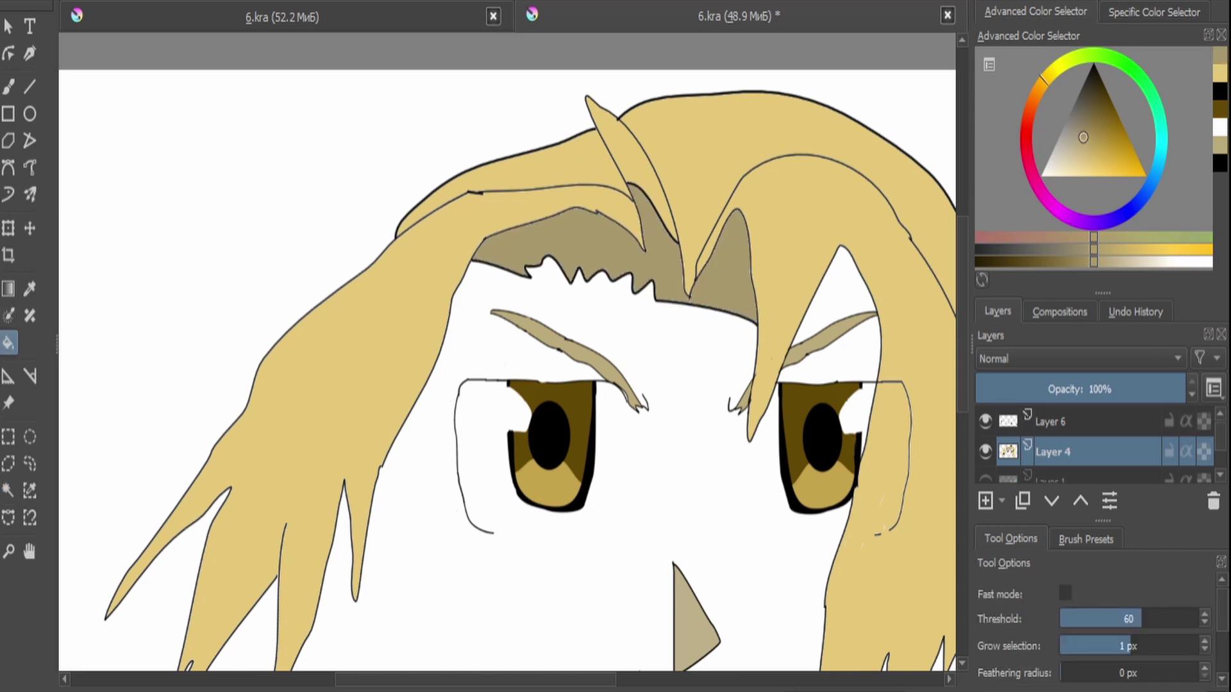
# Fill the white gap beside the central hair lock on Layer 4 with the surrounding hair color and clear the selection.
pyautogui.scroll(-3, 506, 372)
pyautogui.press('q')
pyautogui.scroll(5, 641, 257)
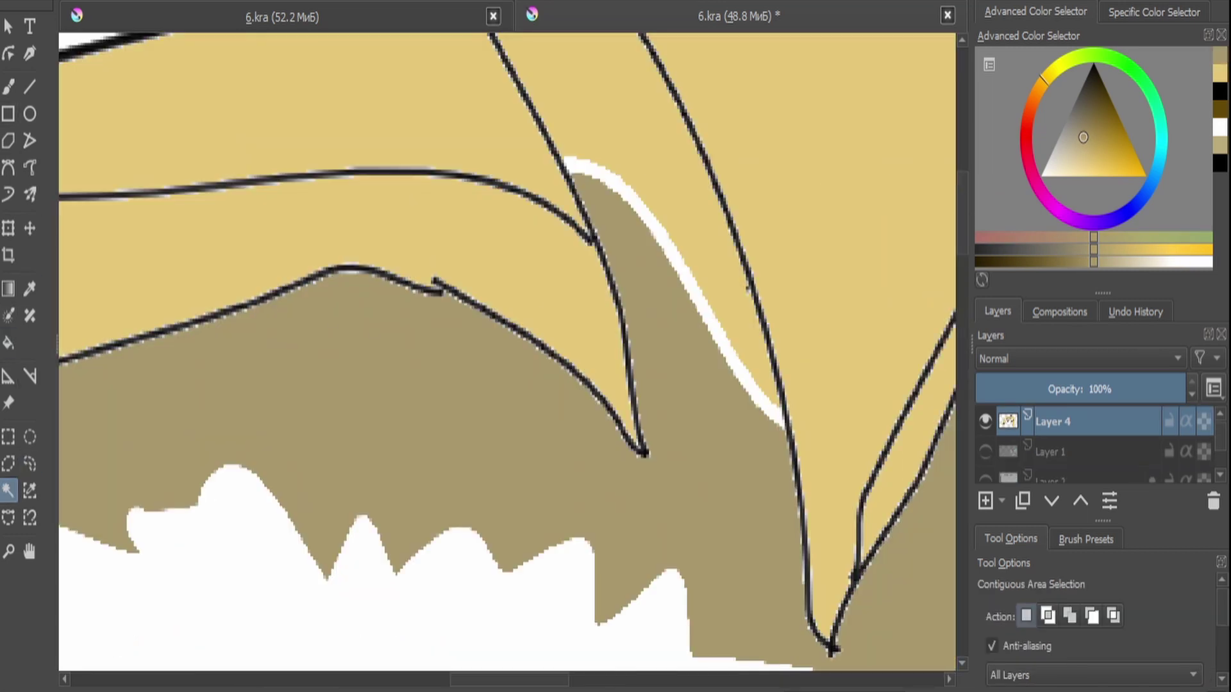
pyautogui.click(669, 256)
pyautogui.press('f')
pyautogui.click(670, 256)
pyautogui.hotkey('ctrl', 'shift', 'a')
pyautogui.scroll(-3, 506, 353)
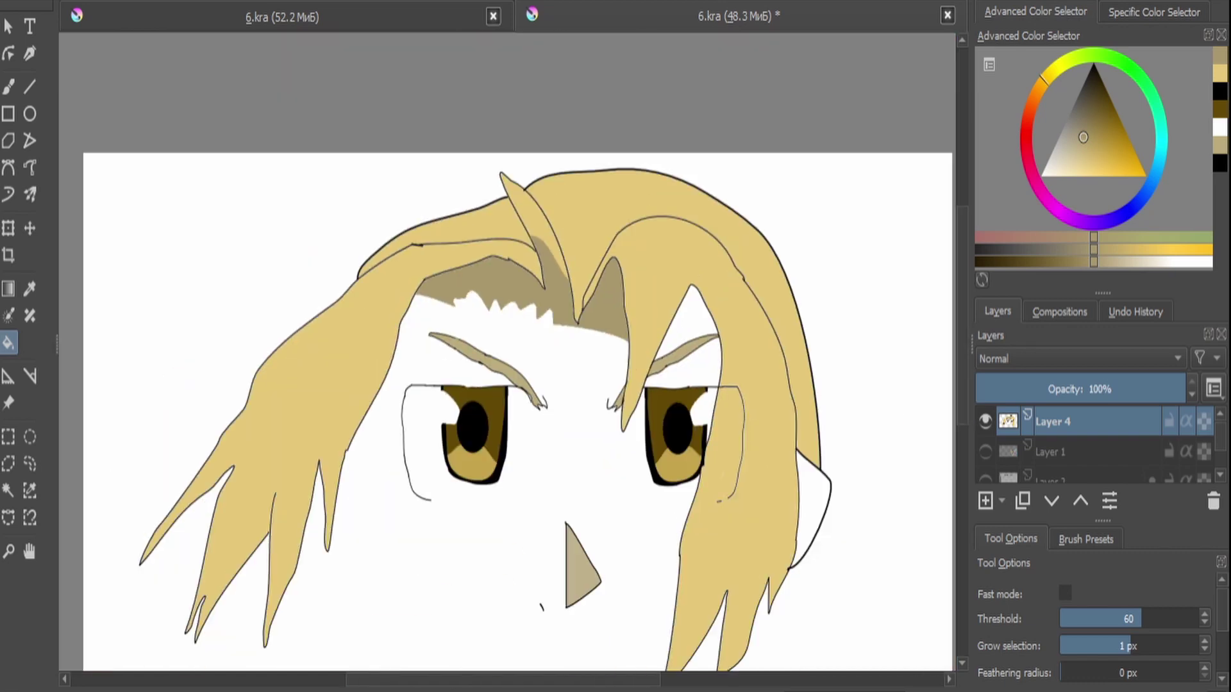
# Draw the face outline in black with the Freehand Path tool, running around the cheeks and chin between the side locks.
pyautogui.scroll(-5, 519, 353)
pyautogui.moveTo(360, 522)
pyautogui.mouseDown()
pyautogui.moveTo(551, 584)
pyautogui.moveTo(608, 569)
pyautogui.mouseUp()
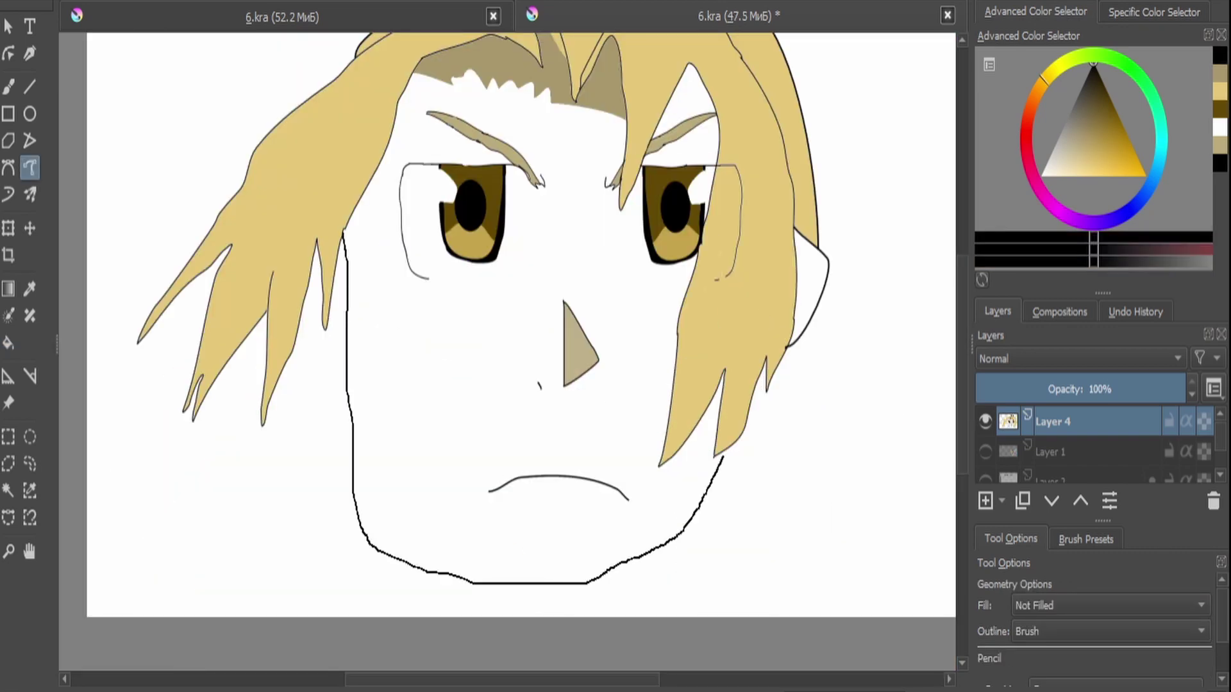
# Paint over the right eye's outline and upper lid line inside the long hair lock with the blonde brush.
pyautogui.scroll(-3, 519, 353)
pyautogui.scroll(6, 705, 288)
pyautogui.press('b')
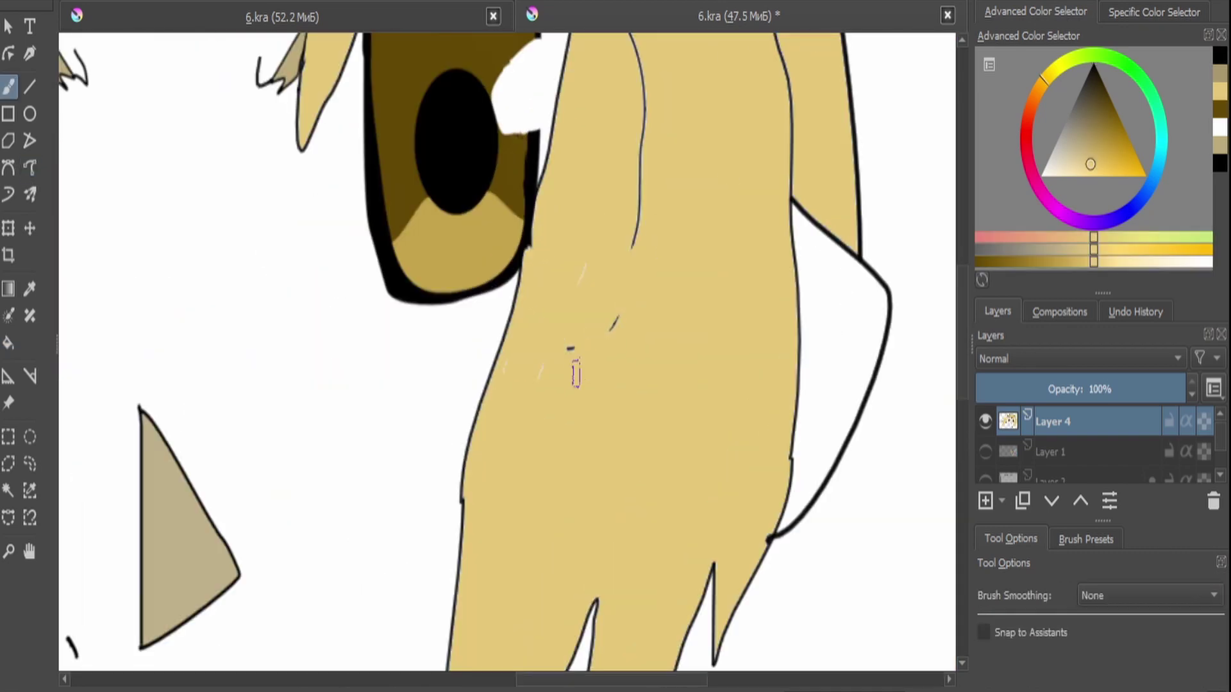
pyautogui.scroll(-2, 632, 176)
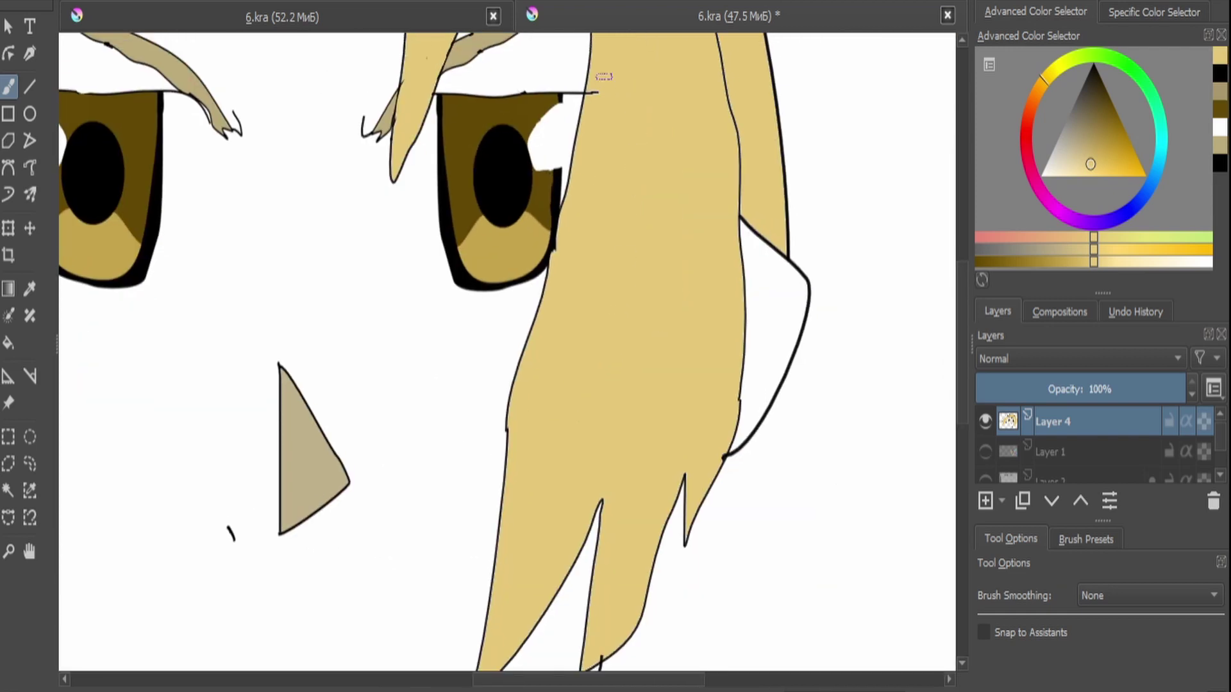
pyautogui.scroll(2, 604, 76)
pyautogui.scroll(-5, 604, 76)
pyautogui.scroll(4, 846, 242)
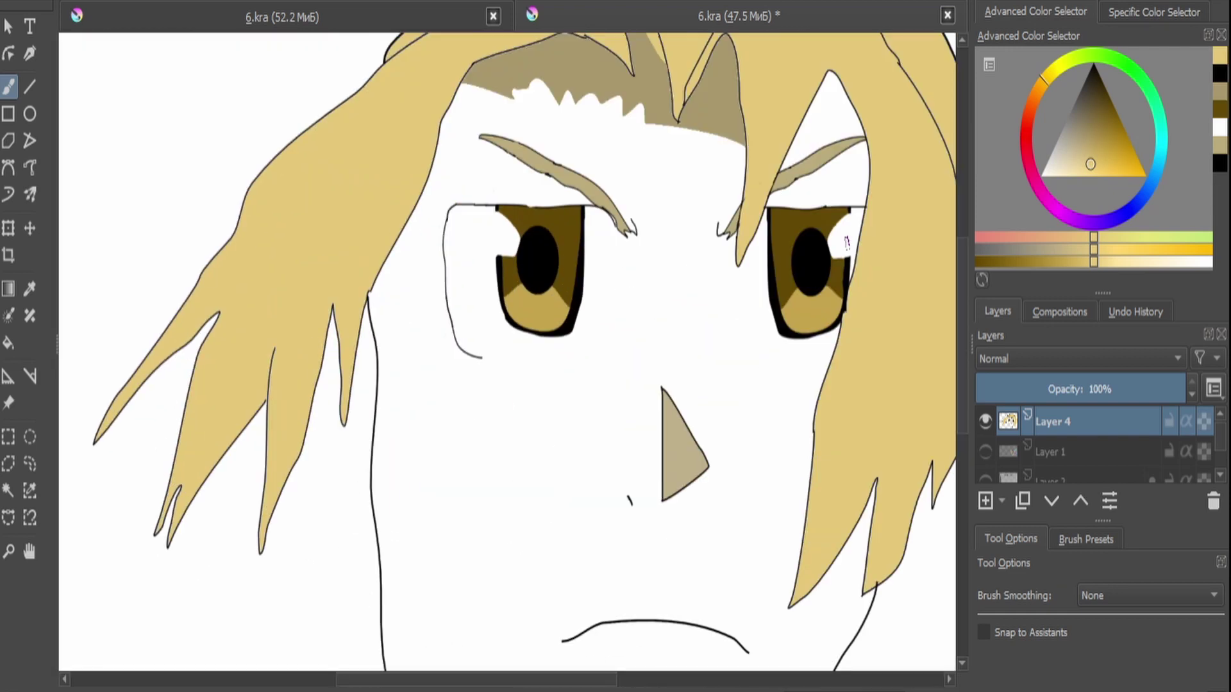
# Draw the left ear in black with the Freehand Path tool, adding the lobe curve and short inner lines beside the cheek.
pyautogui.press('d')
pyautogui.click(30, 167)
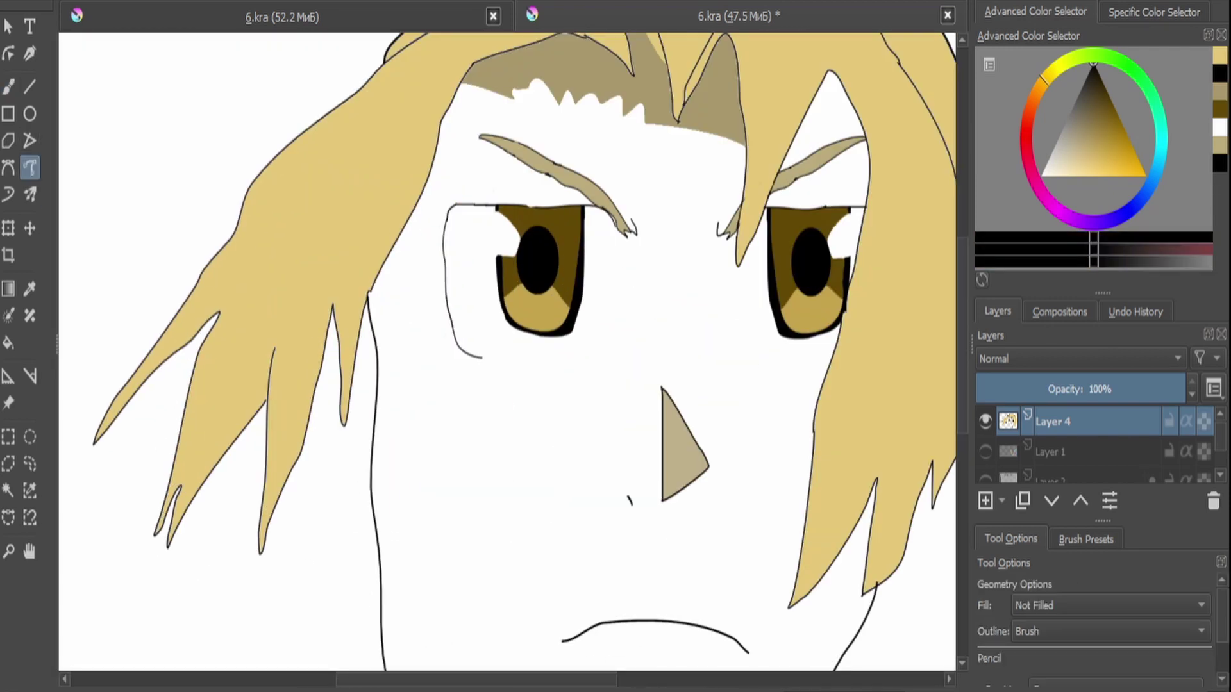
pyautogui.scroll(2, 365, 506)
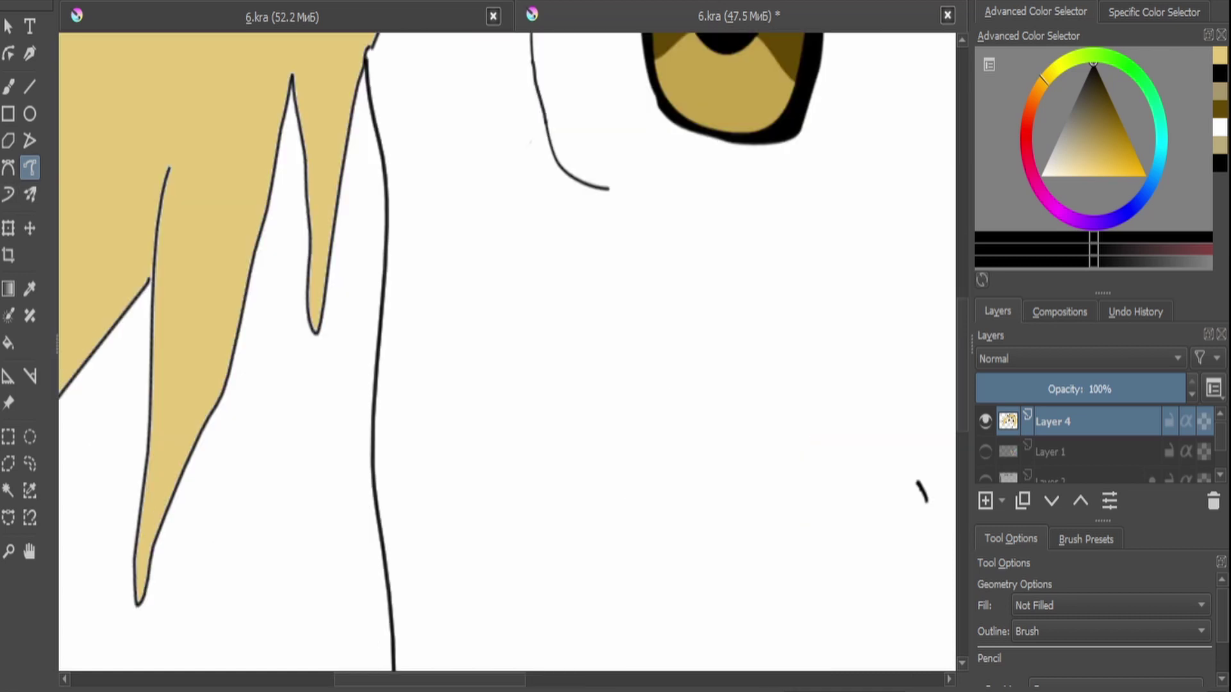
pyautogui.moveTo(269, 383); pyautogui.dragTo(239, 325)
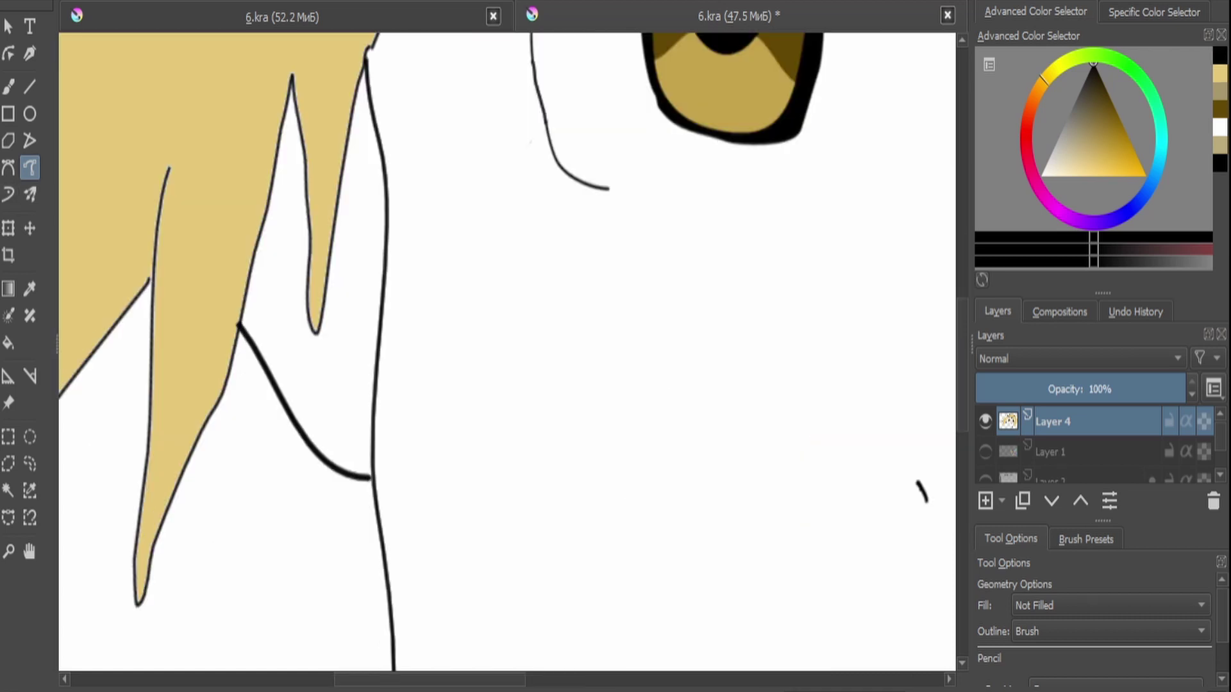
pyautogui.scroll(-3, 506, 351)
pyautogui.scroll(3, 225, 198)
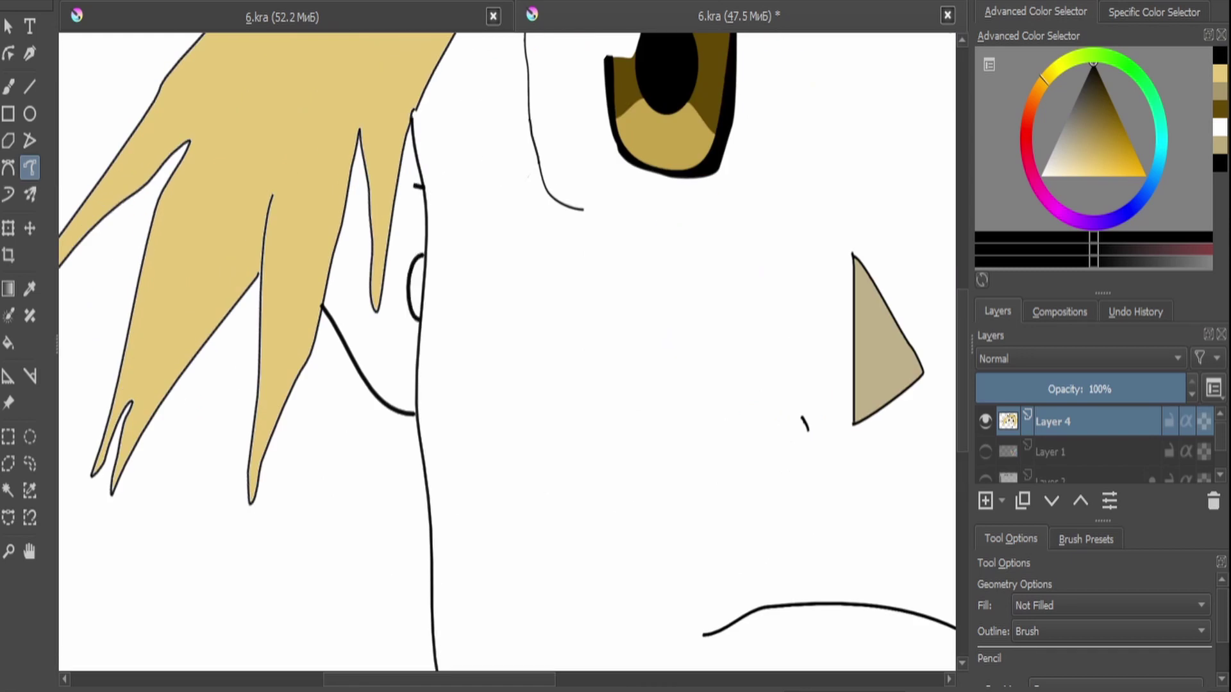
# Add black inner detail lines to the right ear beside the long hair lock.
pyautogui.scroll(-3, 507, 353)
pyautogui.scroll(3, 705, 282)
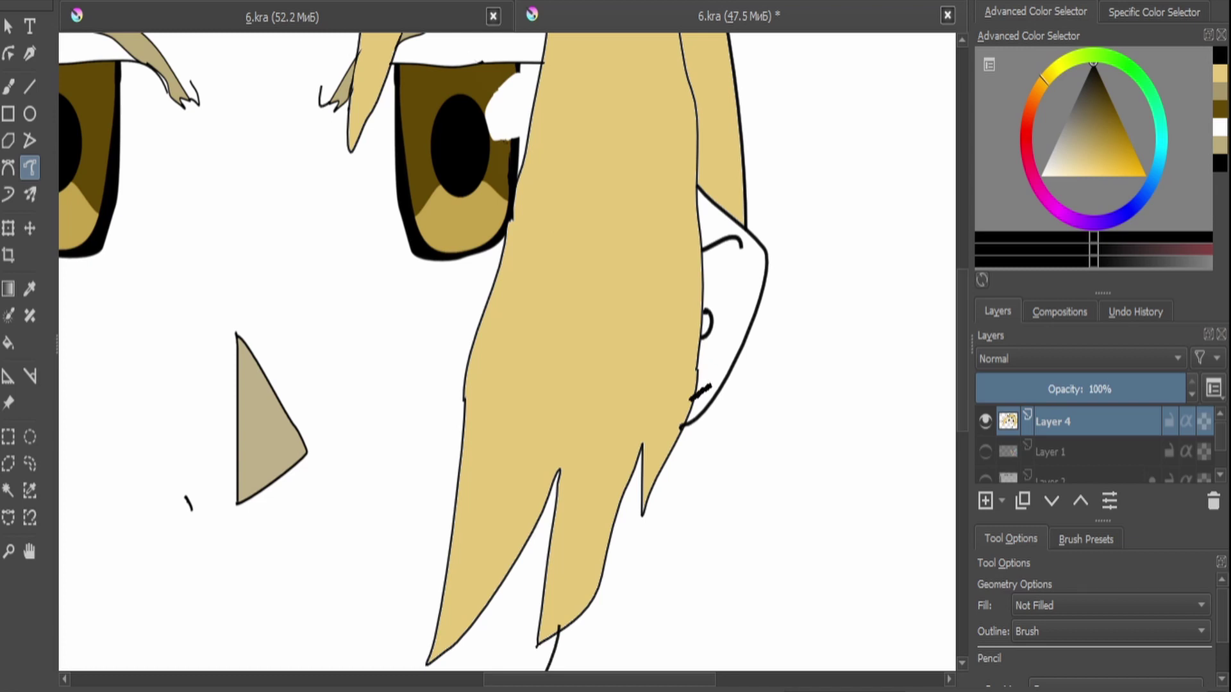
pyautogui.moveTo(693, 399); pyautogui.dragTo(729, 345)
pyautogui.scroll(-5, 507, 352)
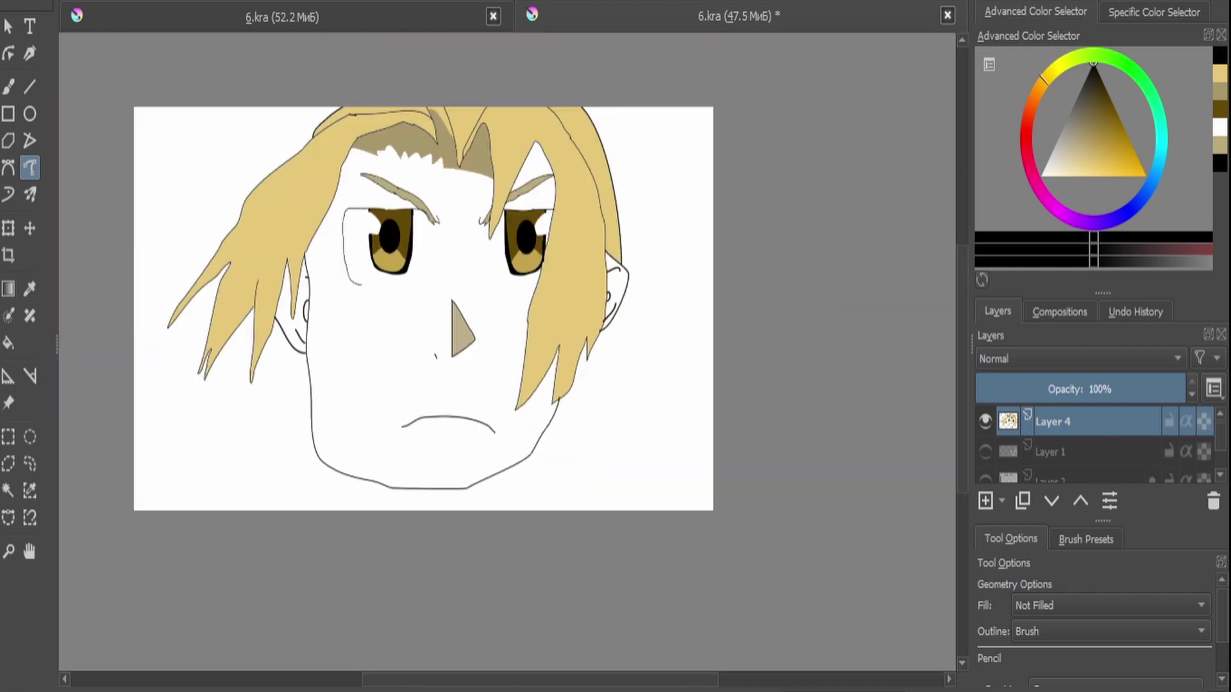
# Select the face area and close the lower and inner outlines of both eyes with black freehand lines on Layer 7.
pyautogui.click(7, 491)
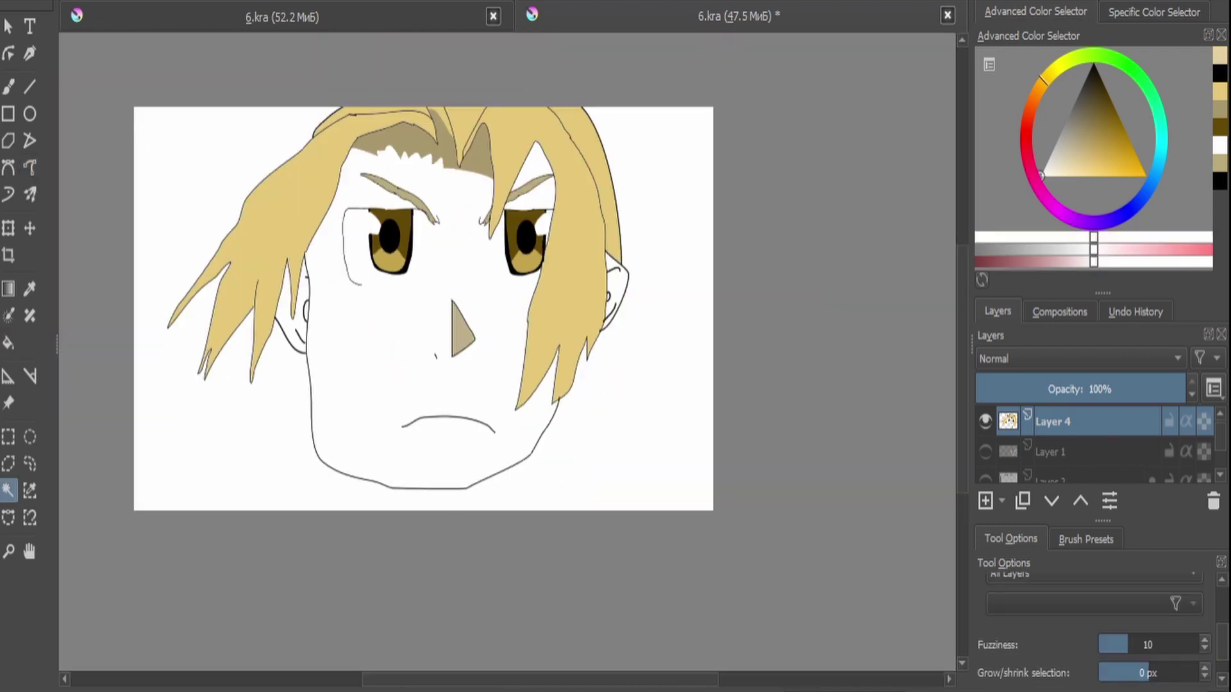
pyautogui.click(398, 359)
pyautogui.scroll(3, 604, 285)
pyautogui.scroll(-3, 507, 353)
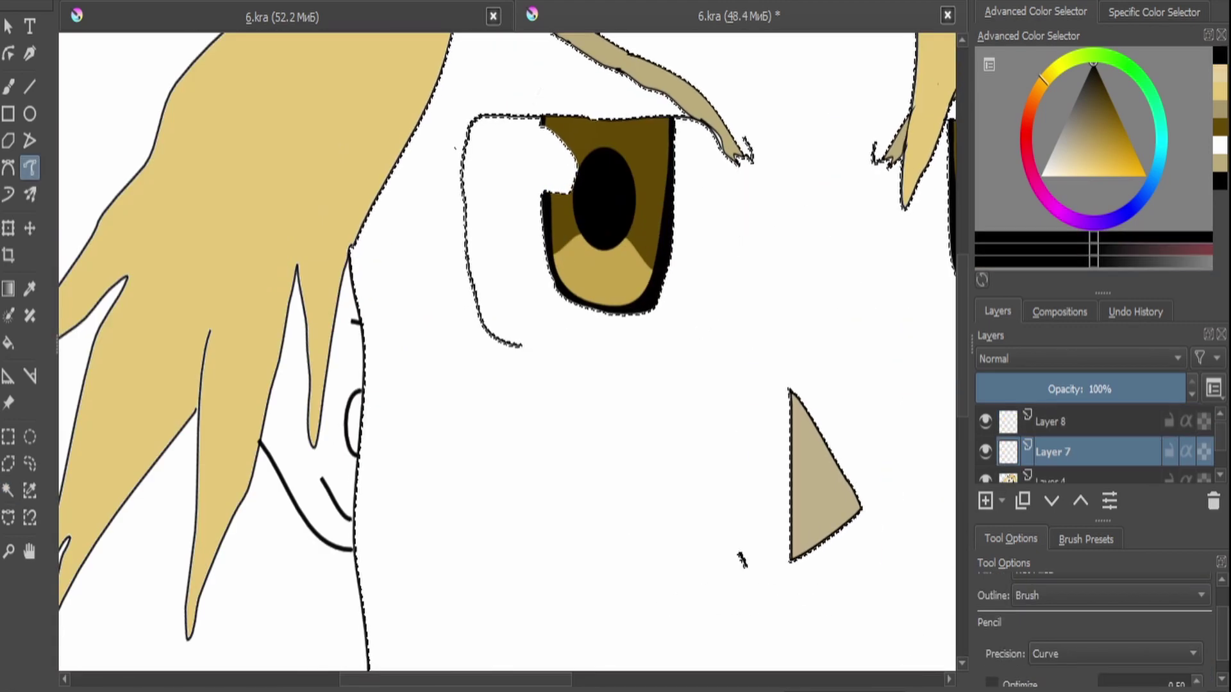
pyautogui.scroll(-3, 506, 353)
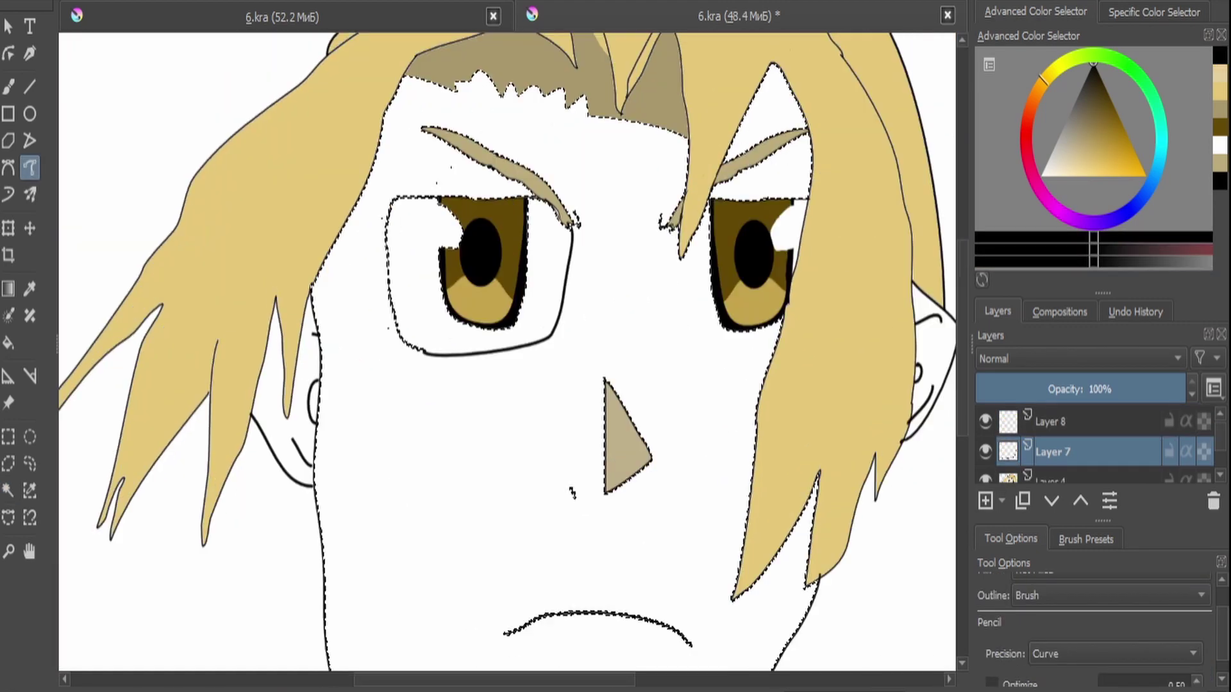
pyautogui.scroll(2, 507, 353)
pyautogui.scroll(-2, 507, 352)
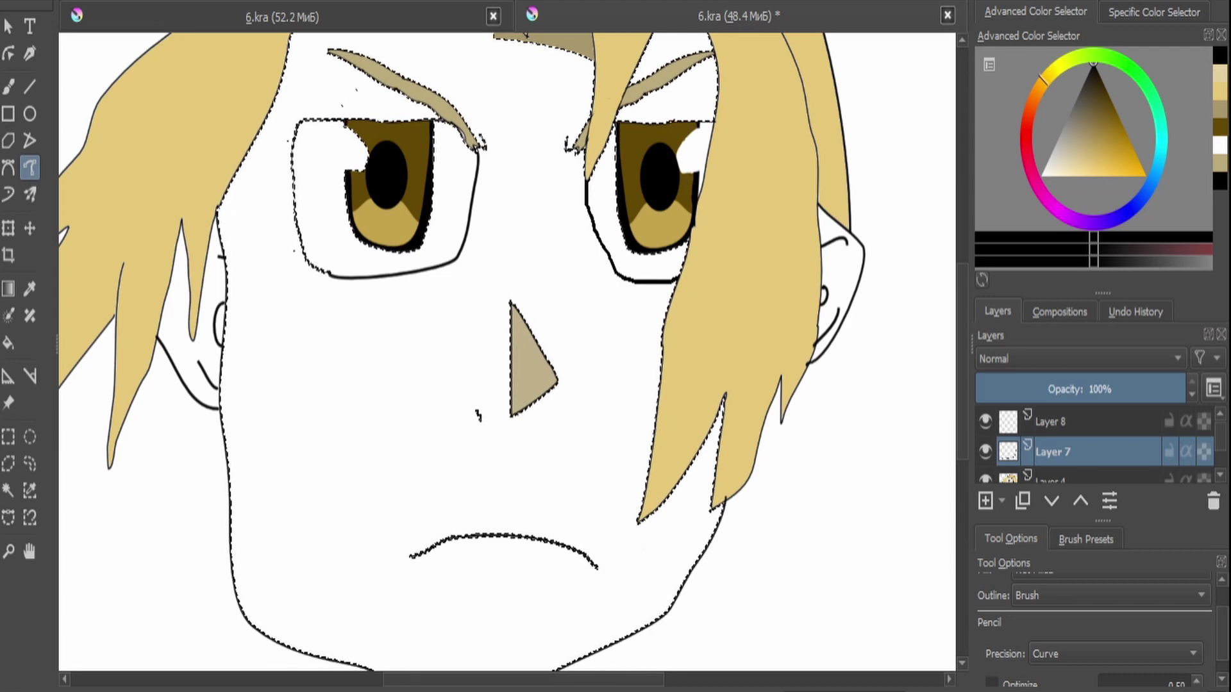
# Reselect the face without the eyes, fill it with pale yellow skin color on Layer 4, and clear the selection.
pyautogui.click(8, 491)
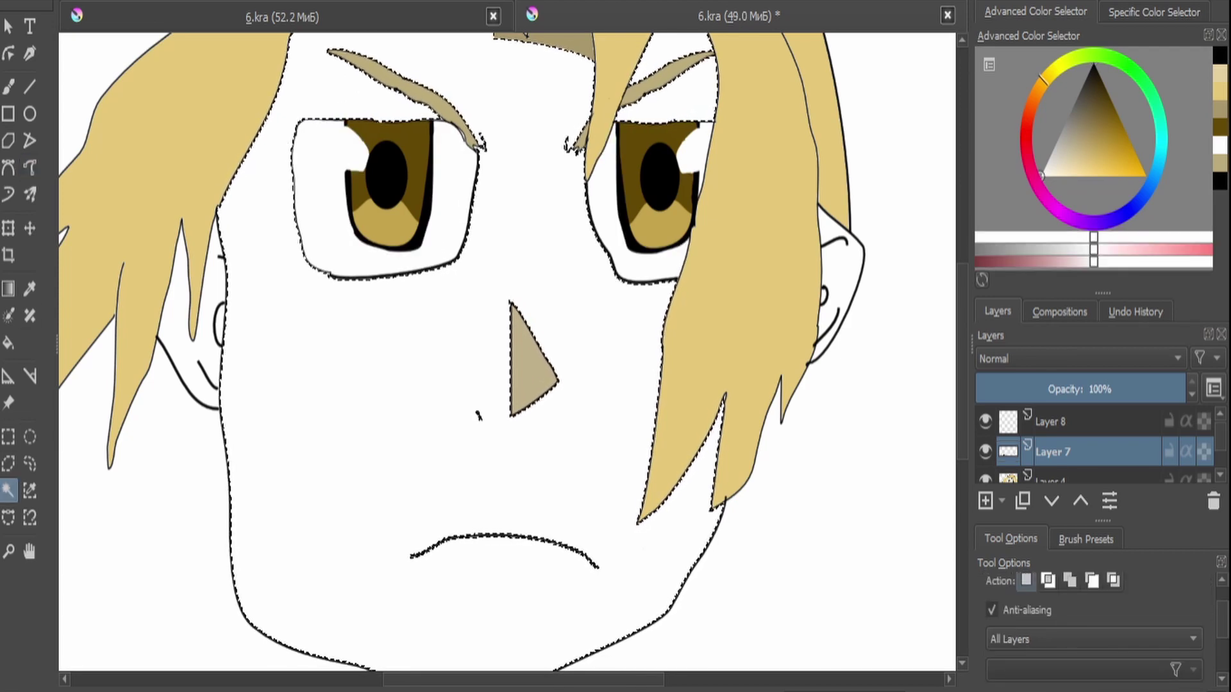
pyautogui.press('f')
pyautogui.press('-')
pyautogui.press('pagedown')
pyautogui.hotkey('shift', 'BackSpace')
pyautogui.hotkey('ctrl', 'shift', 'a')
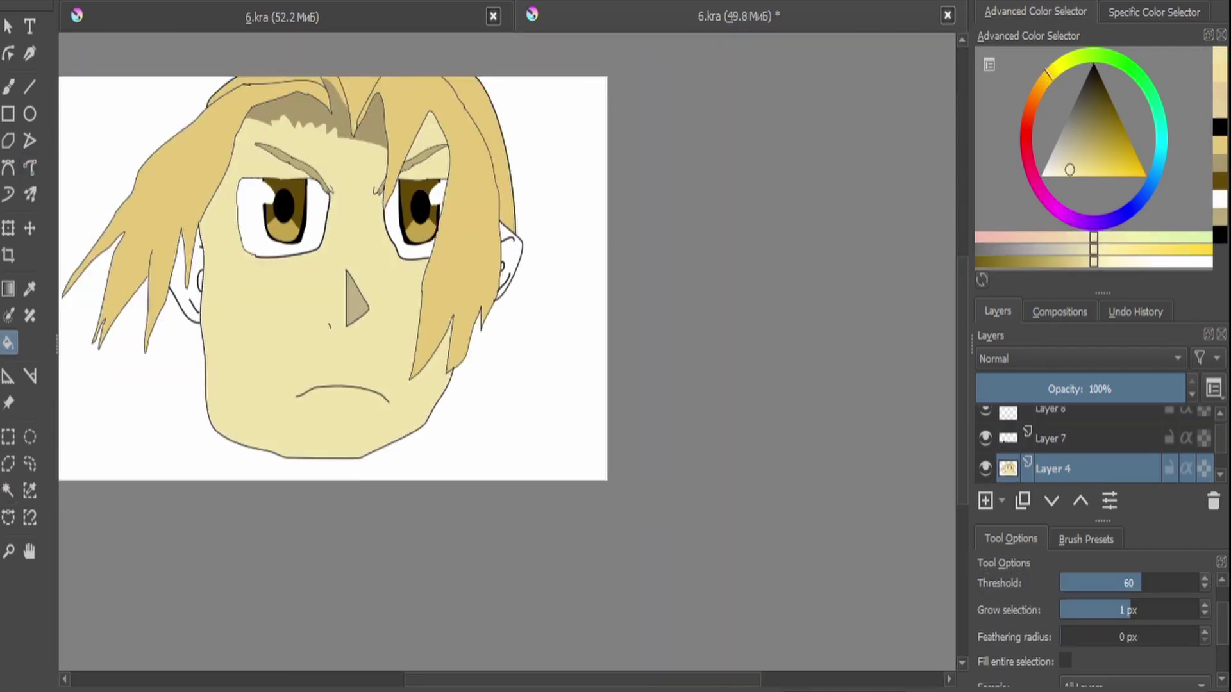
# Remove Layer 7 and draw the inner contours of both ears in black on Layer 8.
pyautogui.scroll(5, 513, 270)
pyautogui.press('pageup')
pyautogui.press('d')
pyautogui.click(29, 167)
pyautogui.moveTo(564, 234); pyautogui.dragTo(545, 371)
pyautogui.press('-')
pyautogui.press('-')
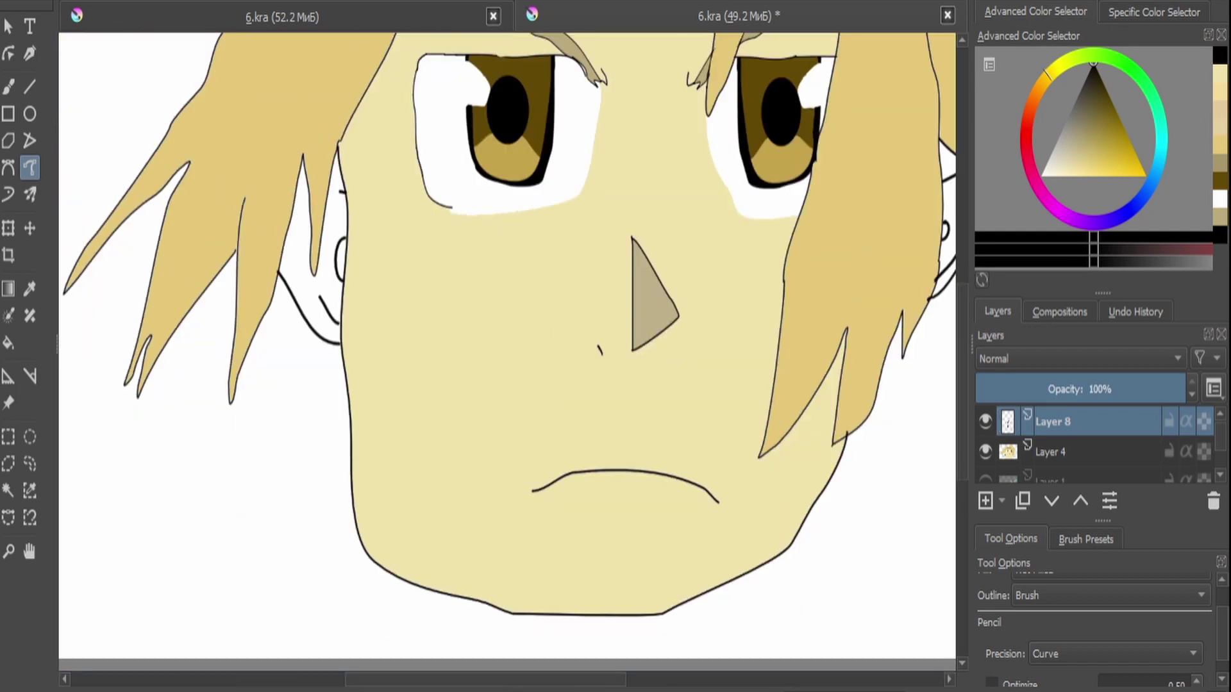
pyautogui.hscroll(5, 513, 321)
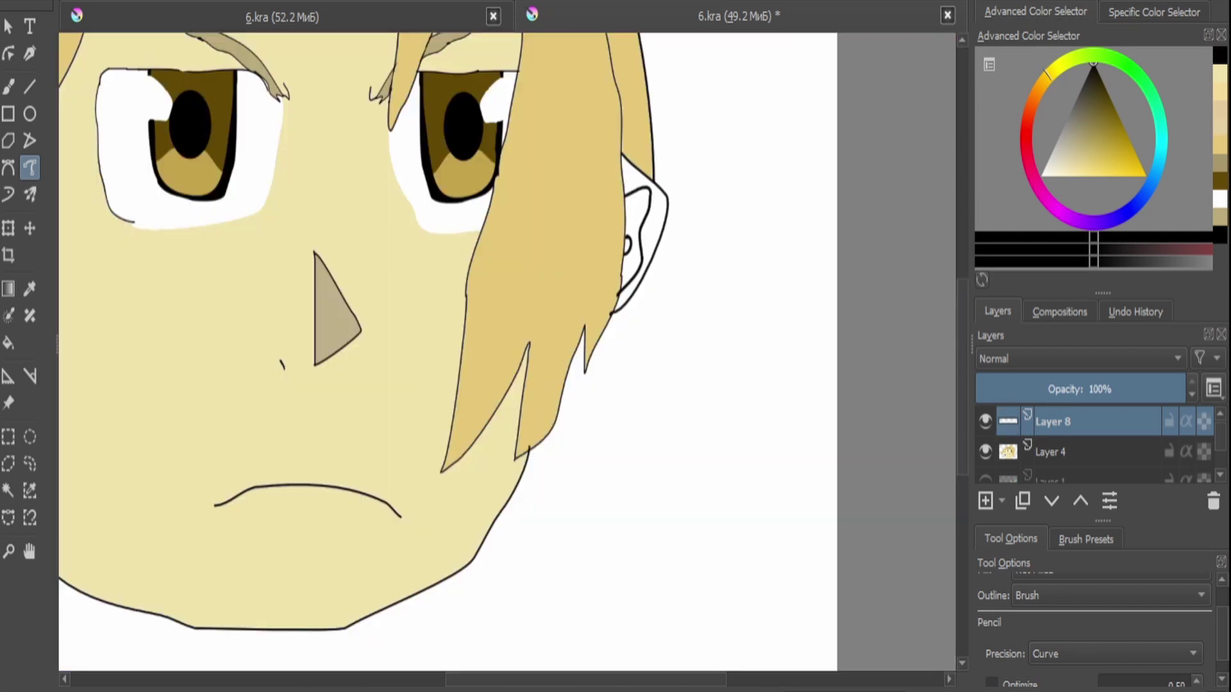
# Select the outer rims of both ears with the Contiguous Selection tool.
pyautogui.press('x')
pyautogui.click(9, 491)
pyautogui.click(650, 218)
pyautogui.scroll(4, 651, 218)
pyautogui.press('-')
pyautogui.press('-')
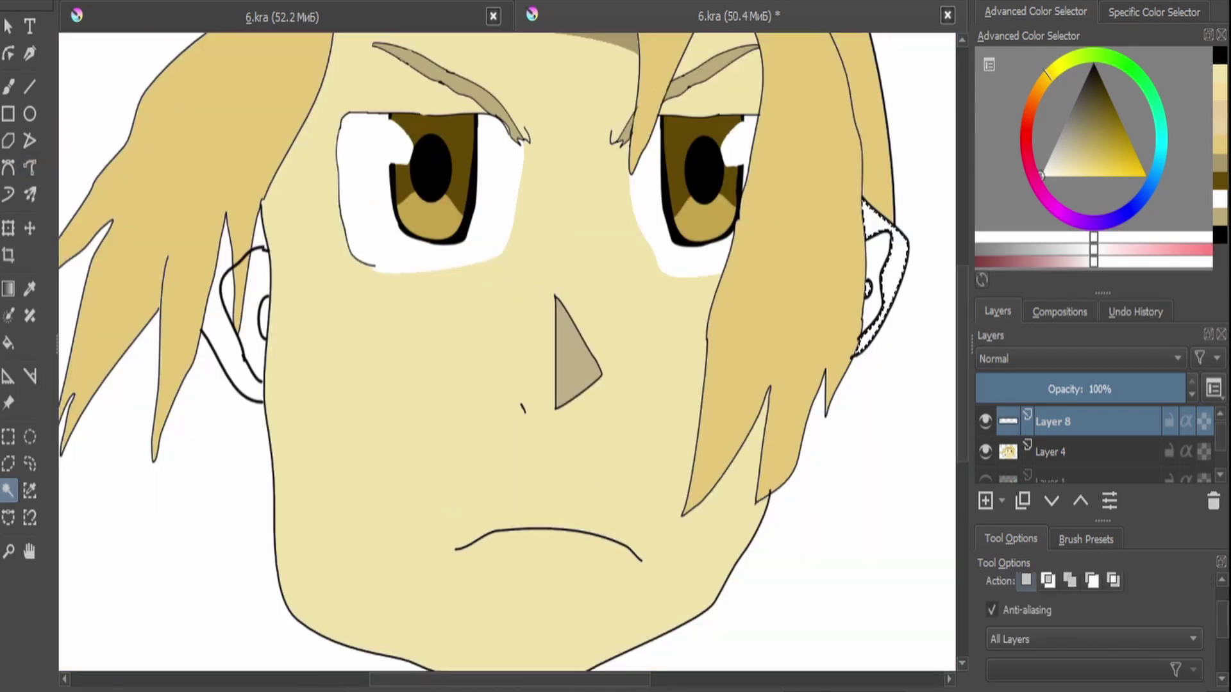
pyautogui.scroll(4, 193, 320)
pyautogui.keyDown('shift'); pyautogui.click(186, 385); pyautogui.keyUp('shift')
pyautogui.press('-')
pyautogui.press('-')
# Fill the selected ear rims with the pale yellow skin color on Layer 4 and clear the selection.
pyautogui.press('f')
pyautogui.press('pagedown')
pyautogui.scroll(2, 507, 330)
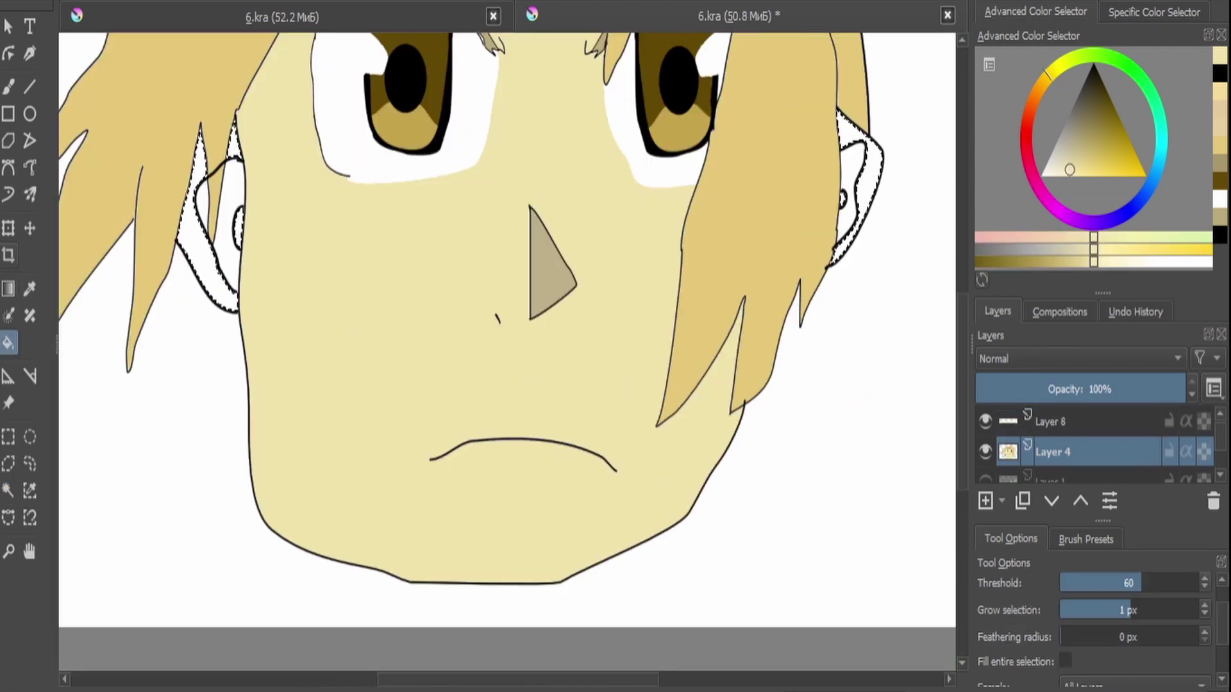
pyautogui.hotkey('shift', 'BackSpace')
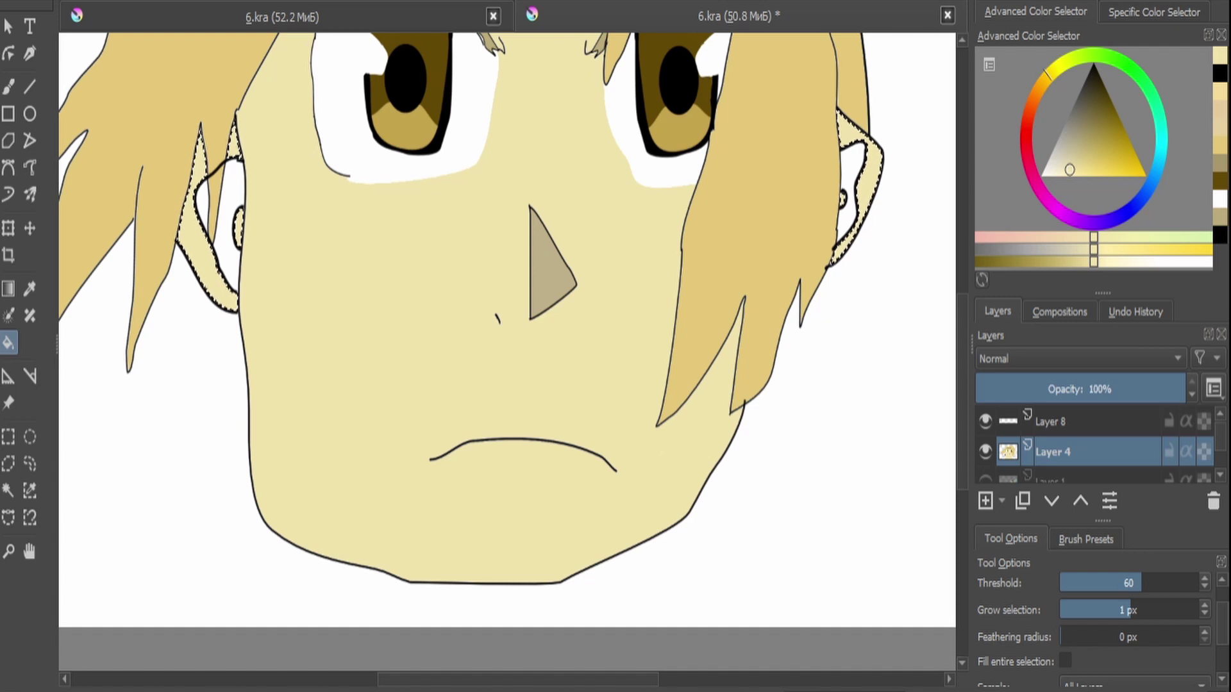
pyautogui.hotkey('ctrl', 'shift', 'a')
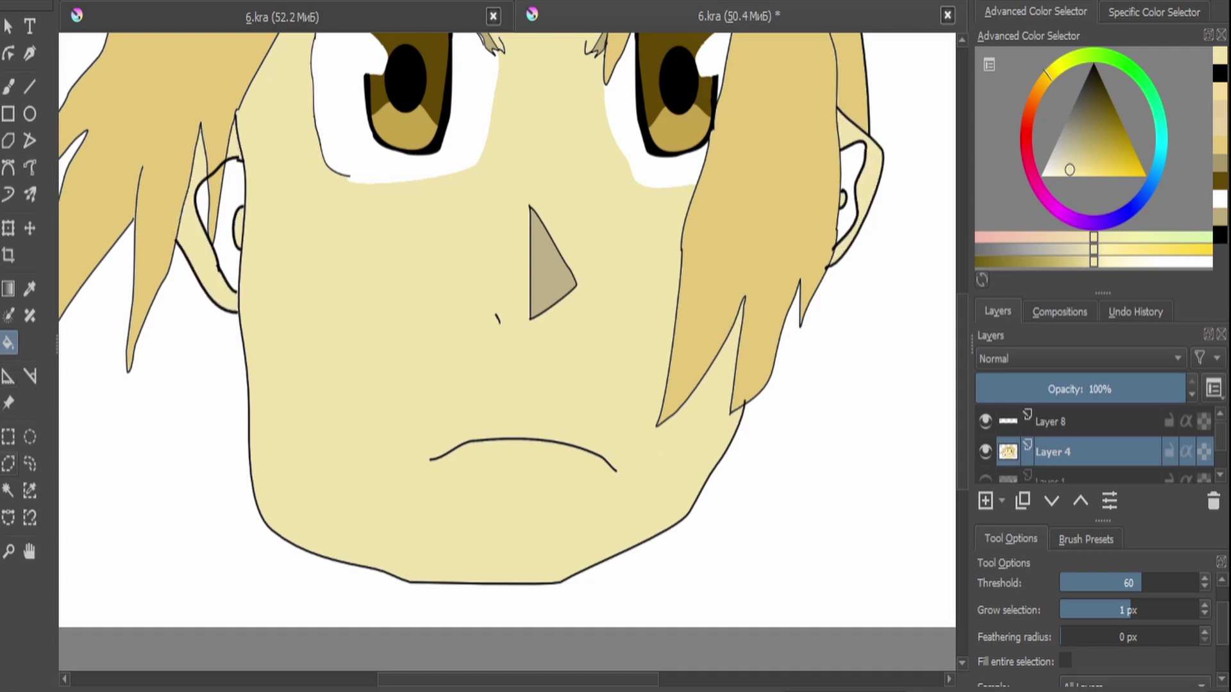
# Select the inner area of the right ear and fill it with a greyish beige shadow color on Layer 4.
pyautogui.scroll(2, 231, 256)
pyautogui.click(385, 384)
pyautogui.scroll(-2, 506, 330)
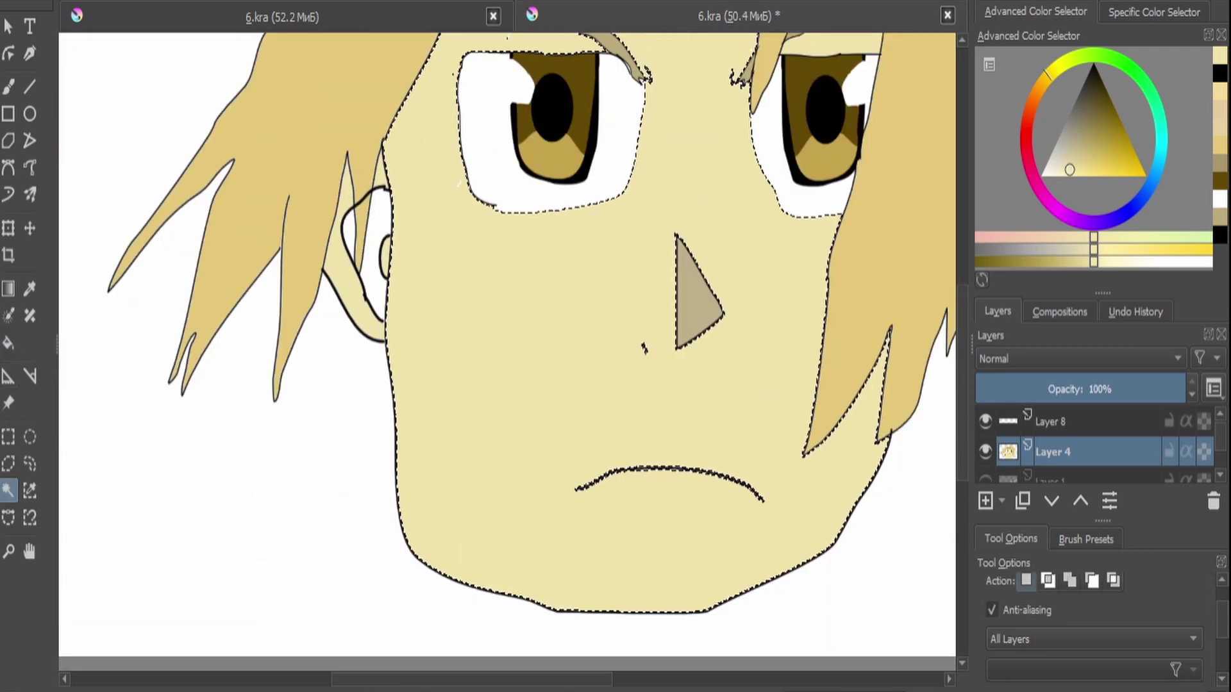
pyautogui.scroll(-3, 634, 263)
pyautogui.scroll(2, 634, 262)
pyautogui.click(634, 263)
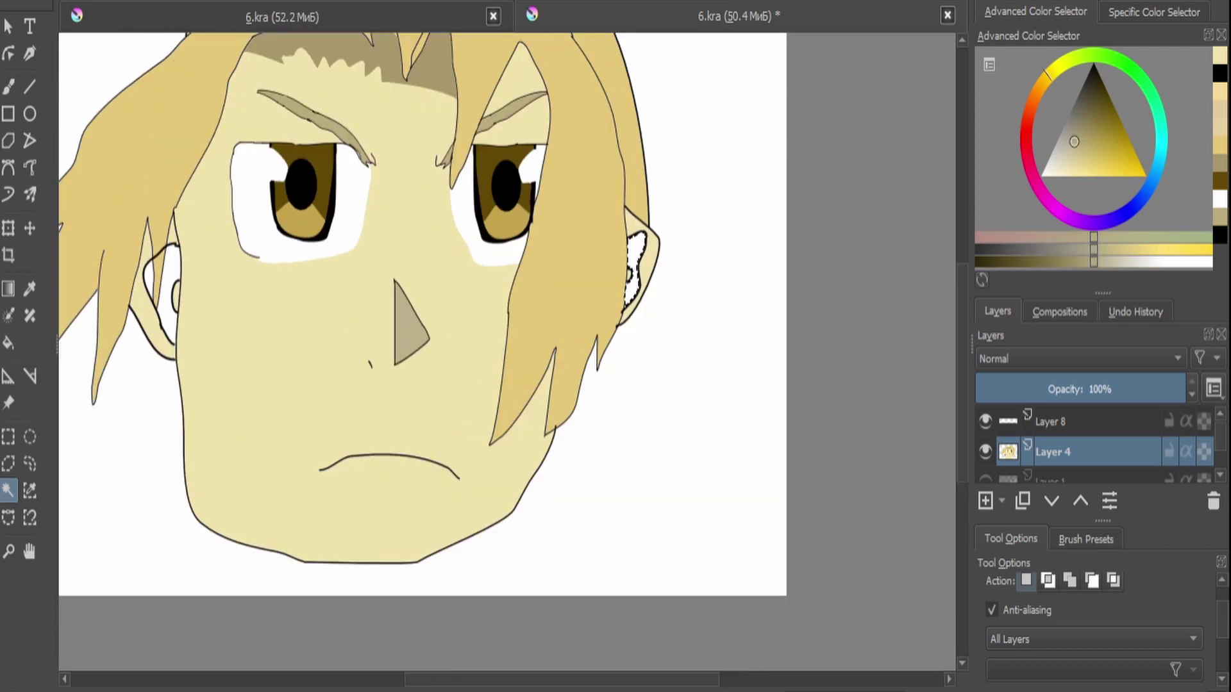
pyautogui.press('f')
pyautogui.scroll(3, 169, 355)
pyautogui.scroll(2, 506, 353)
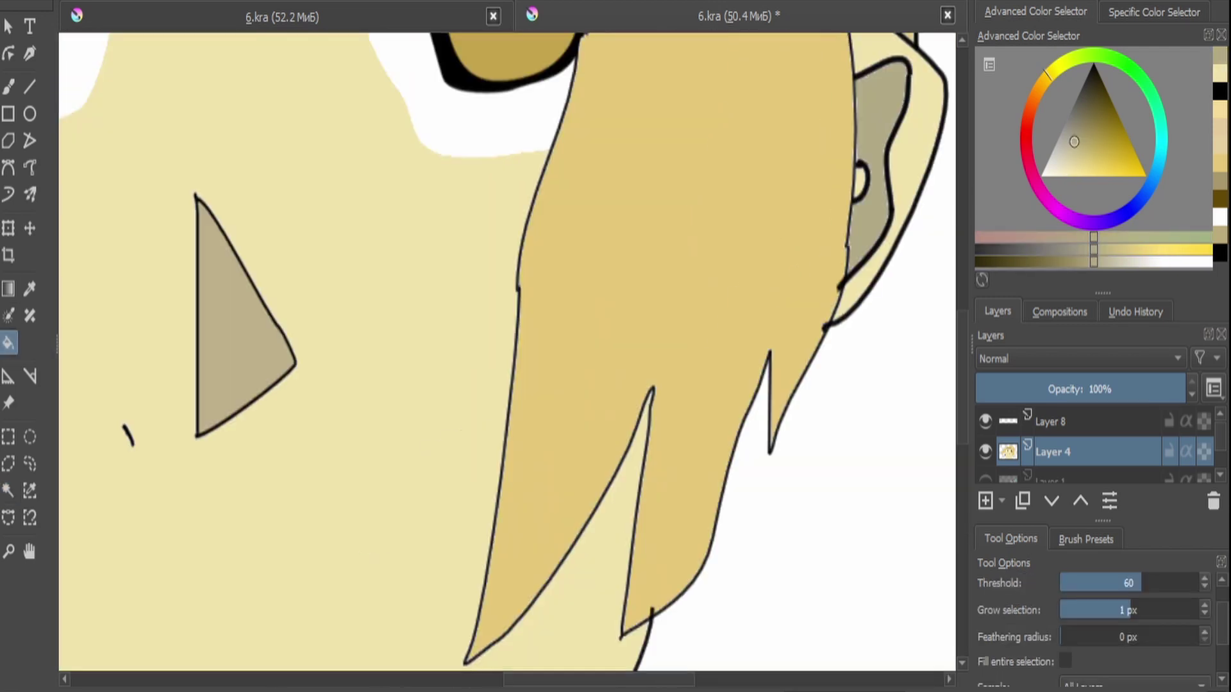
# Select the inner areas of the left ear, fill them with the greyish beige shadow color, and clear the selection.
pyautogui.press('q')
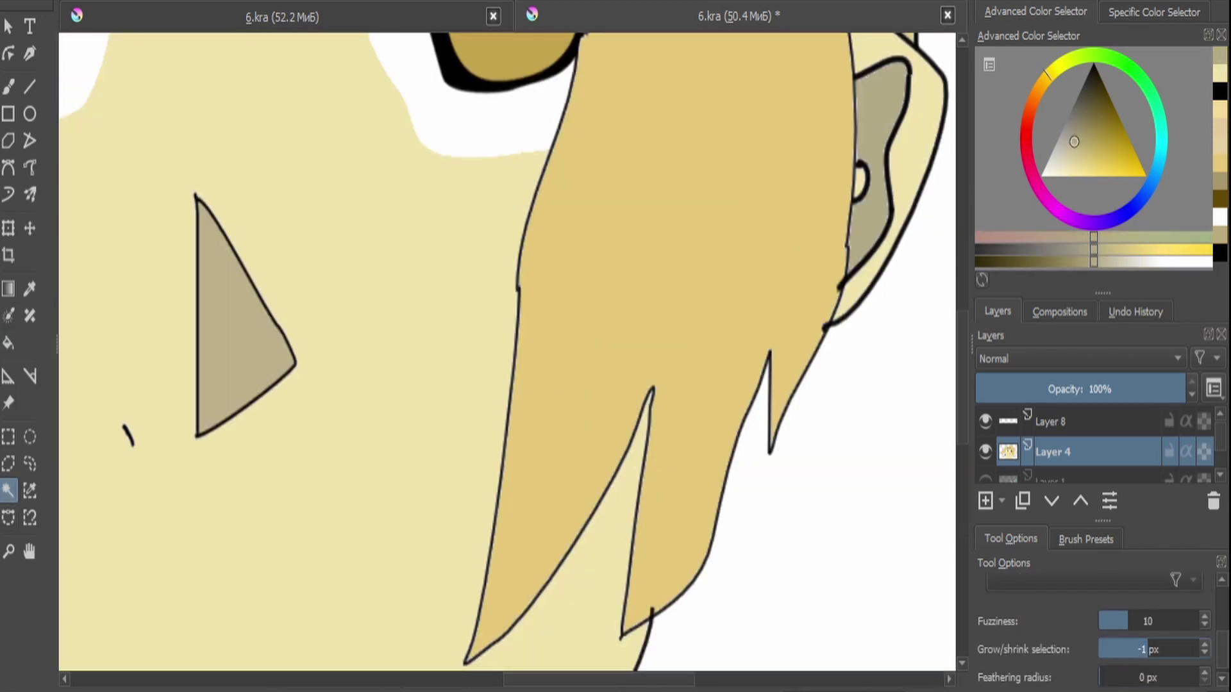
pyautogui.hscroll(-5, 507, 353)
pyautogui.click(122, 212)
pyautogui.press('f')
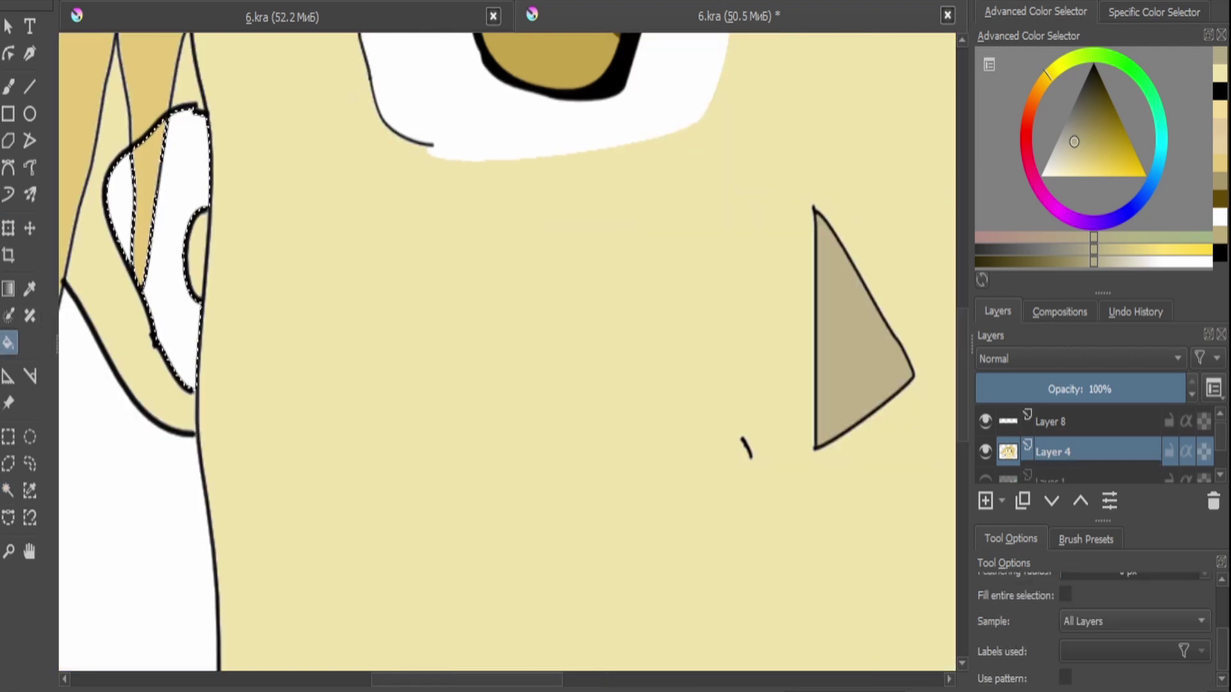
pyautogui.click(122, 212)
pyautogui.hotkey('ctrl', 'shift', 'a')
# Sample the blonde hair color and brush over the left ear's contour where it crosses the thin hair strand.
pyautogui.press('b')
pyautogui.scroll(-3, 507, 352)
pyautogui.scroll(3, 598, 173)
pyautogui.keyDown('ctrl'); pyautogui.click(593, 208); pyautogui.keyUp('ctrl')
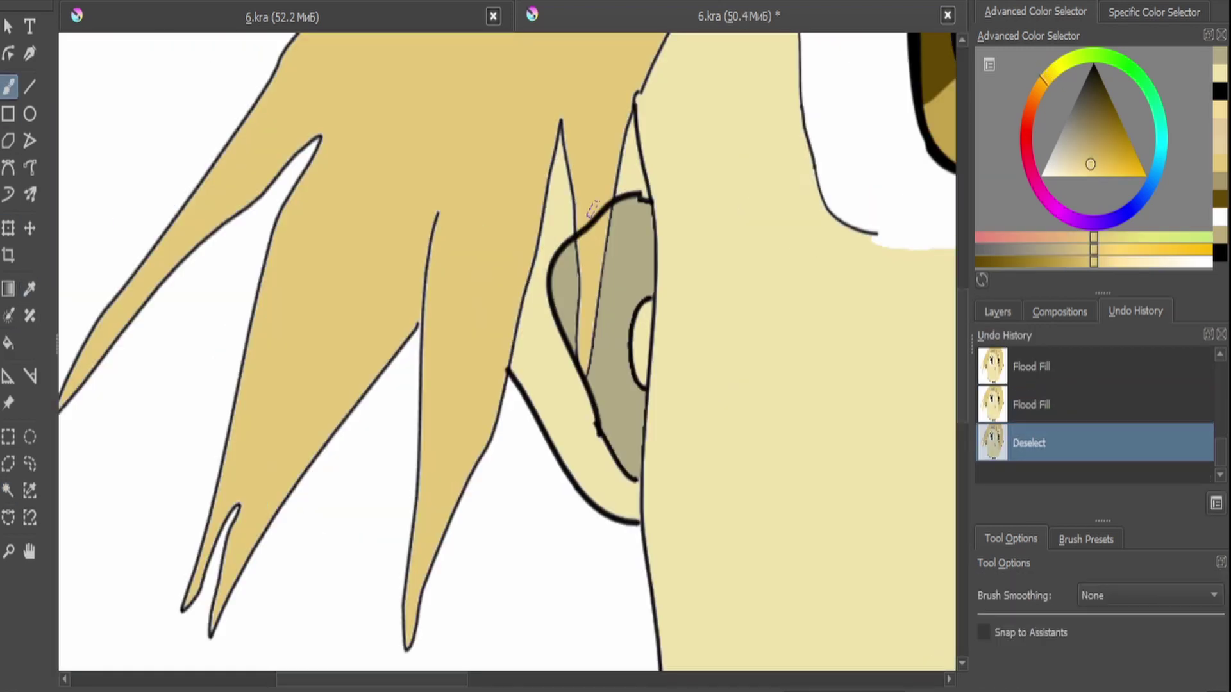
pyautogui.moveTo(586, 251); pyautogui.dragTo(596, 215)
pyautogui.hotkey('ctrl', 'z')
pyautogui.click(598, 201)
pyautogui.scroll(-5, 598, 201)
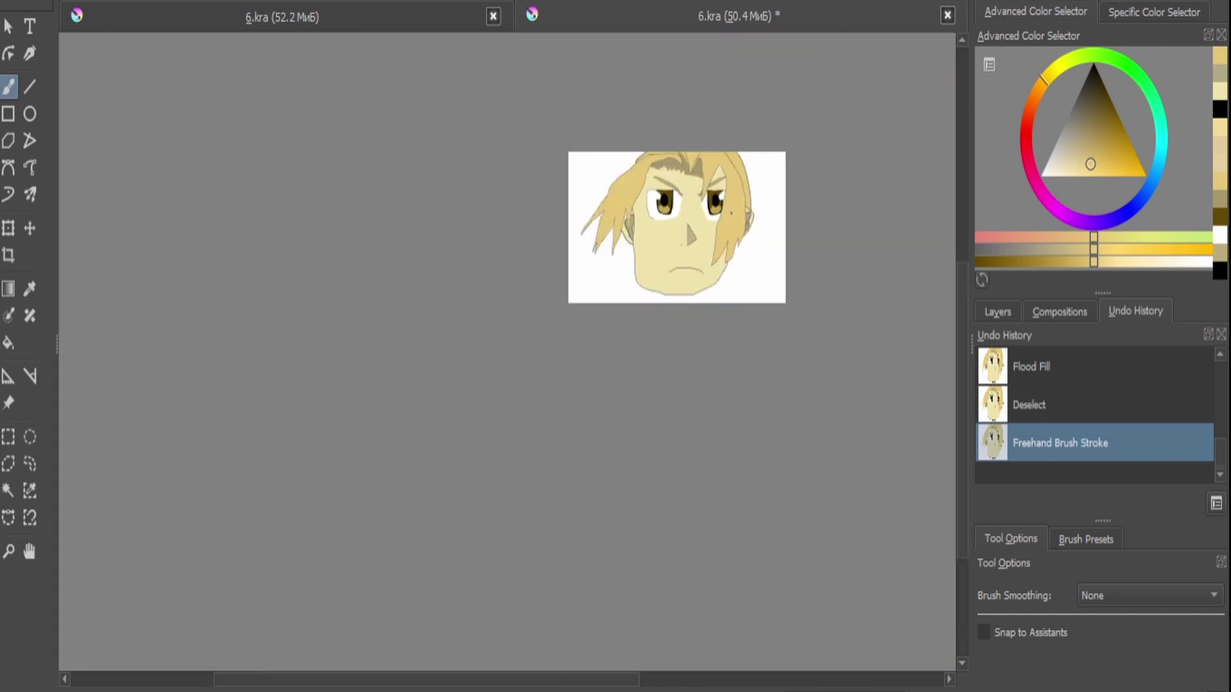
# Outline the outer side of the braid in black below the left ear on Layer 4 with two curved Freehand Path strokes.
pyautogui.scroll(2, 738, 208)
pyautogui.press('d')
pyautogui.scroll(4, 421, 321)
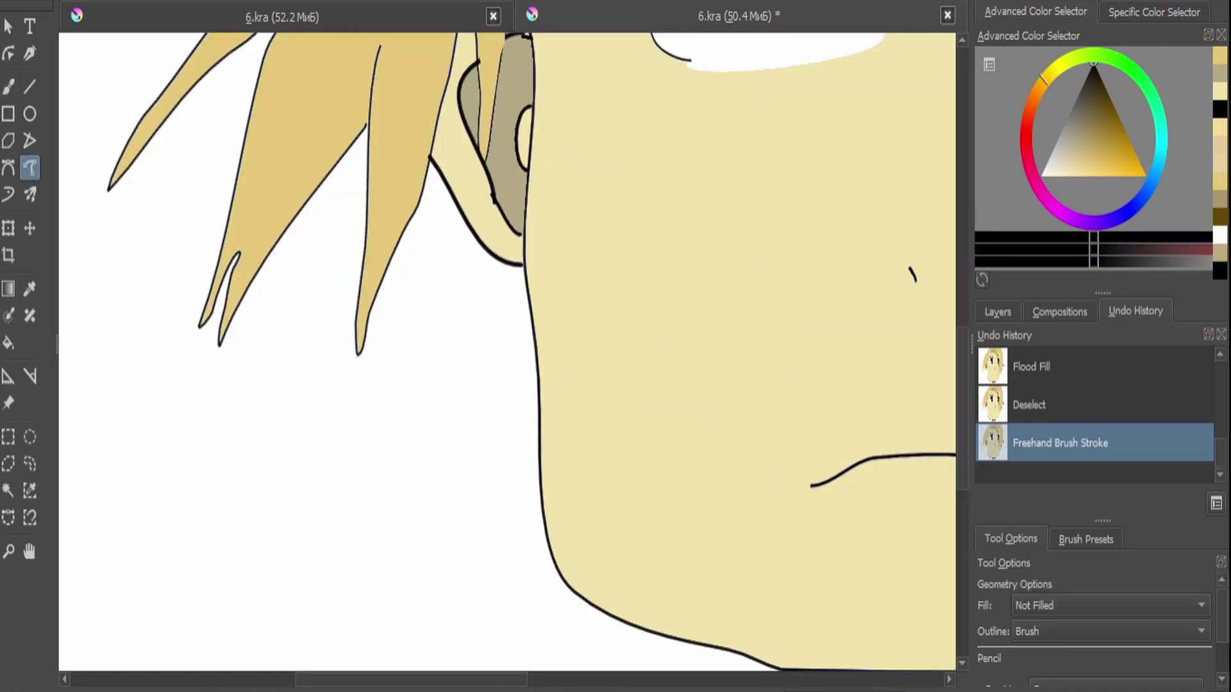
pyautogui.moveTo(460, 209)
pyautogui.mouseDown()
pyautogui.moveTo(404, 311)
pyautogui.moveTo(333, 532)
pyautogui.mouseUp()
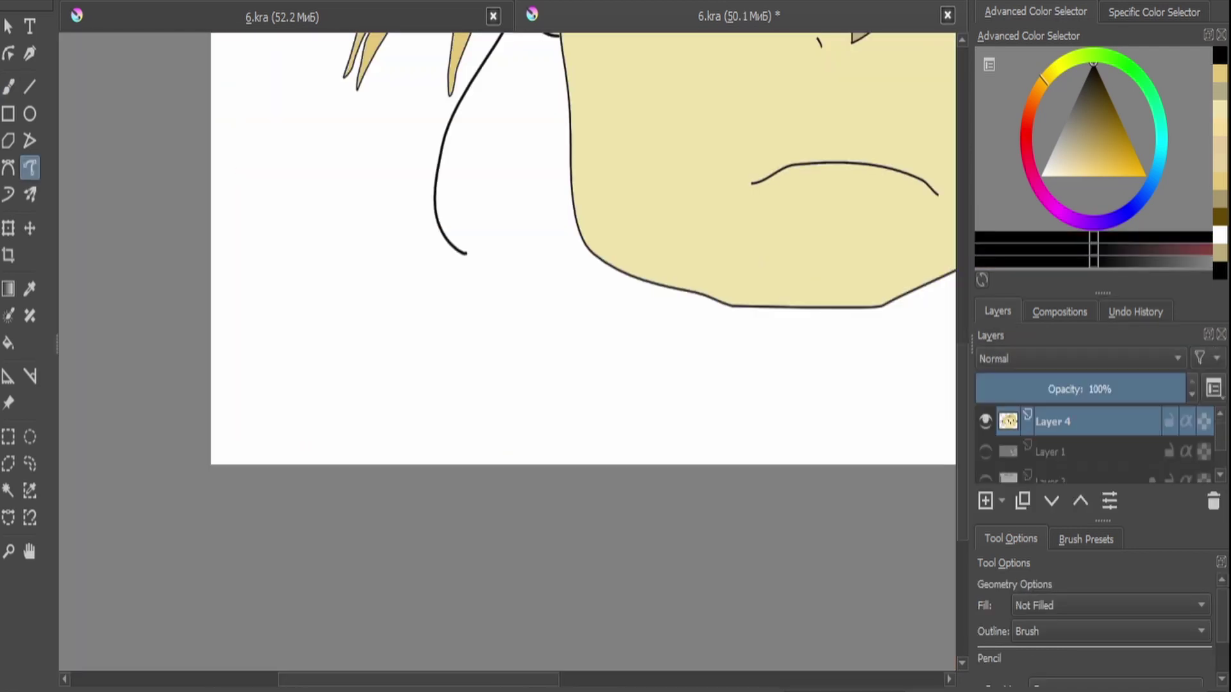
pyautogui.moveTo(533, 395); pyautogui.dragTo(520, 415)
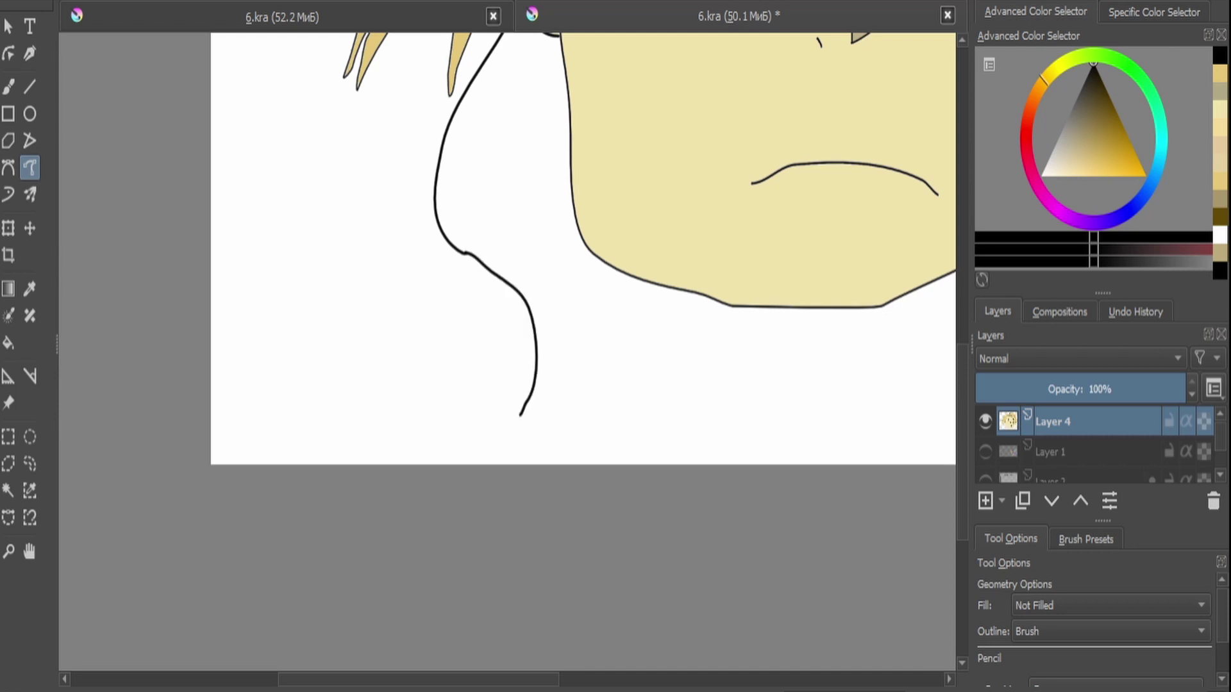
# Outline the next, wider braid segment in black and add a short line leading towards the hair tie.
pyautogui.moveTo(442, 236)
pyautogui.mouseDown()
pyautogui.moveTo(357, 267)
pyautogui.moveTo(274, 385)
pyautogui.moveTo(343, 453)
pyautogui.mouseUp()
pyautogui.scroll(-3, 584, 249)
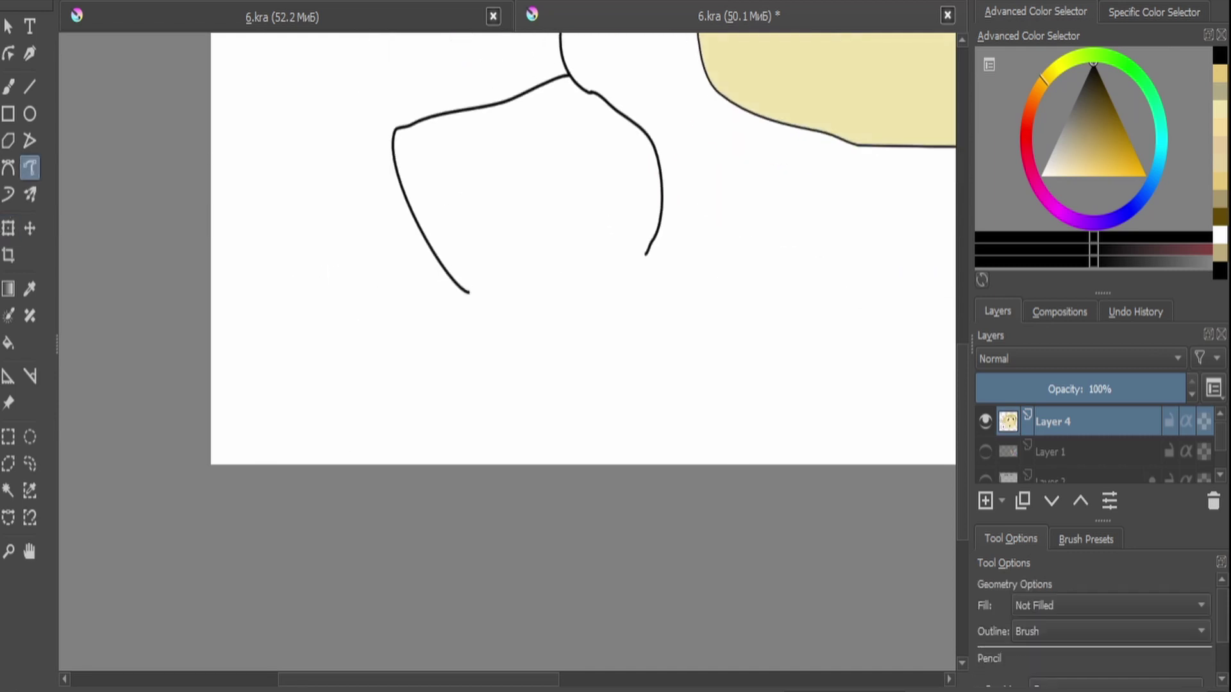
pyautogui.scroll(2, 398, 164)
pyautogui.moveTo(388, 162)
pyautogui.mouseDown()
pyautogui.moveTo(297, 167)
pyautogui.moveTo(289, 200)
pyautogui.mouseUp()
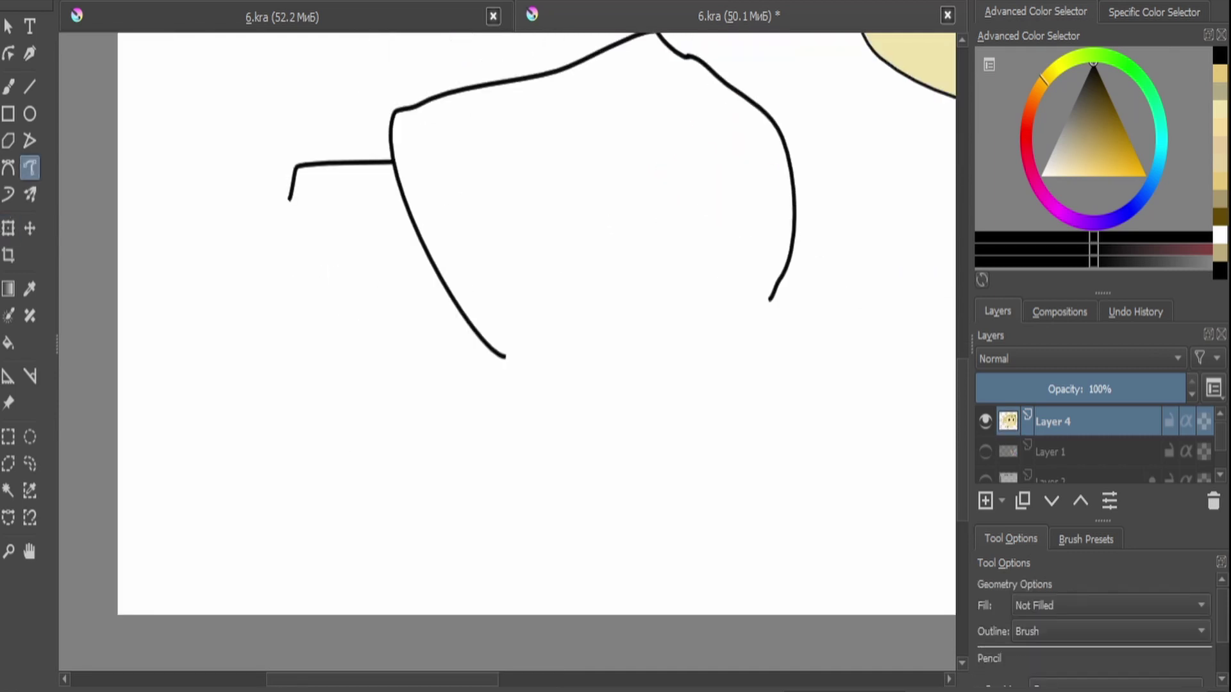
pyautogui.scroll(-2, 507, 324)
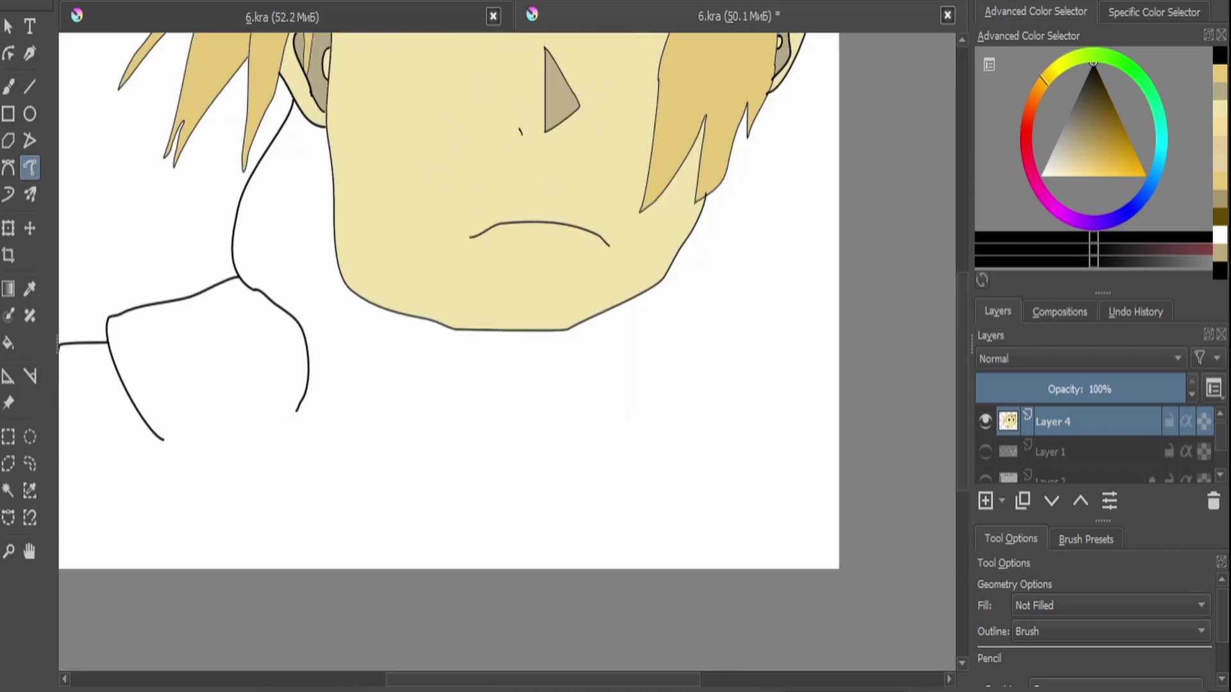
# Shift the Layer 4 drawing to the right and outline the hair tie and the spiky tuft ending the braid.
pyautogui.moveTo(449, 301); pyautogui.dragTo(766, 236)
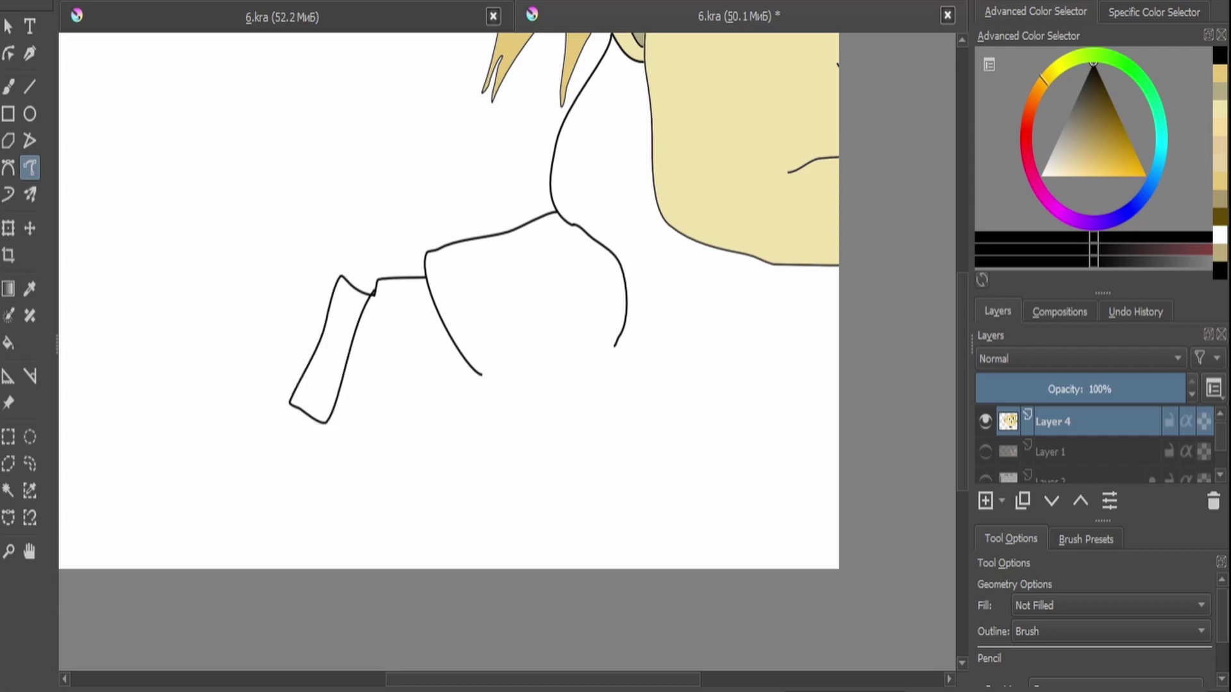
pyautogui.scroll(1, 273, 101)
pyautogui.moveTo(359, 330)
pyautogui.mouseDown()
pyautogui.moveTo(255, 117)
pyautogui.moveTo(525, 319)
pyautogui.mouseUp()
pyautogui.moveTo(525, 318)
pyautogui.mouseDown()
pyautogui.moveTo(412, 250)
pyautogui.moveTo(461, 433)
pyautogui.moveTo(203, 374)
pyautogui.moveTo(318, 522)
pyautogui.moveTo(477, 247)
pyautogui.mouseUp()
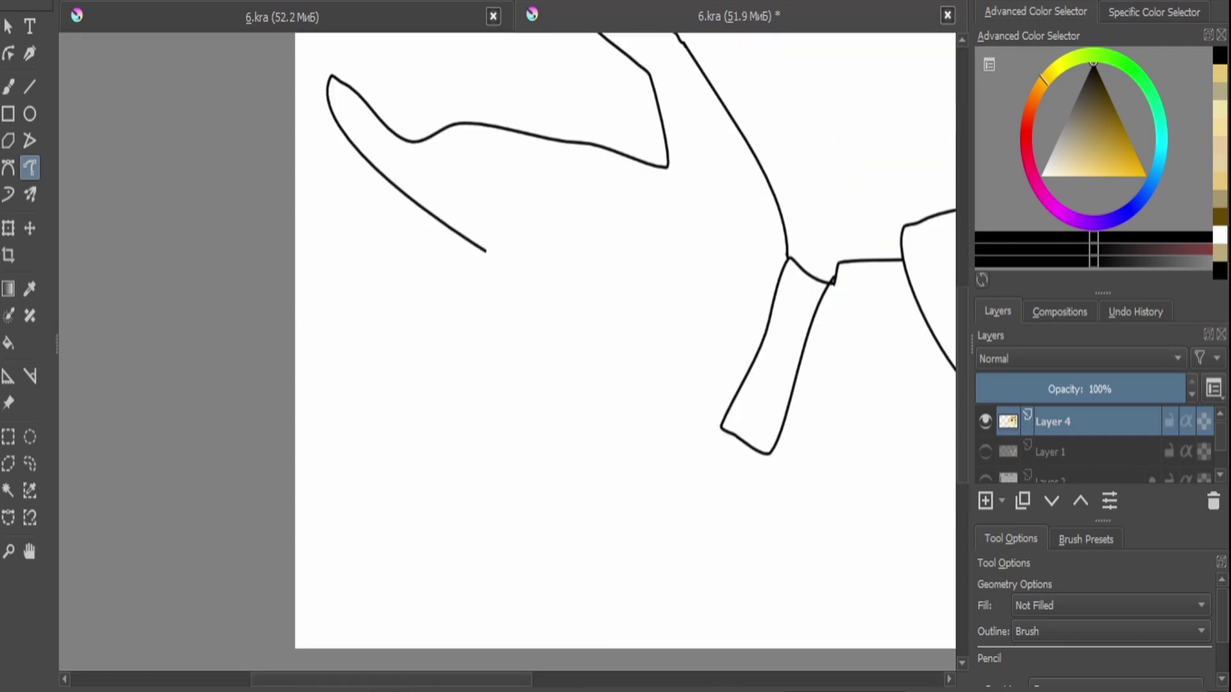
pyautogui.moveTo(710, 429)
pyautogui.mouseDown()
pyautogui.moveTo(554, 436)
pyautogui.moveTo(388, 405)
pyautogui.moveTo(327, 359)
pyautogui.moveTo(423, 344)
pyautogui.moveTo(465, 250)
pyautogui.mouseUp()
pyautogui.scroll(-3, 465, 250)
pyautogui.scroll(3, 663, 323)
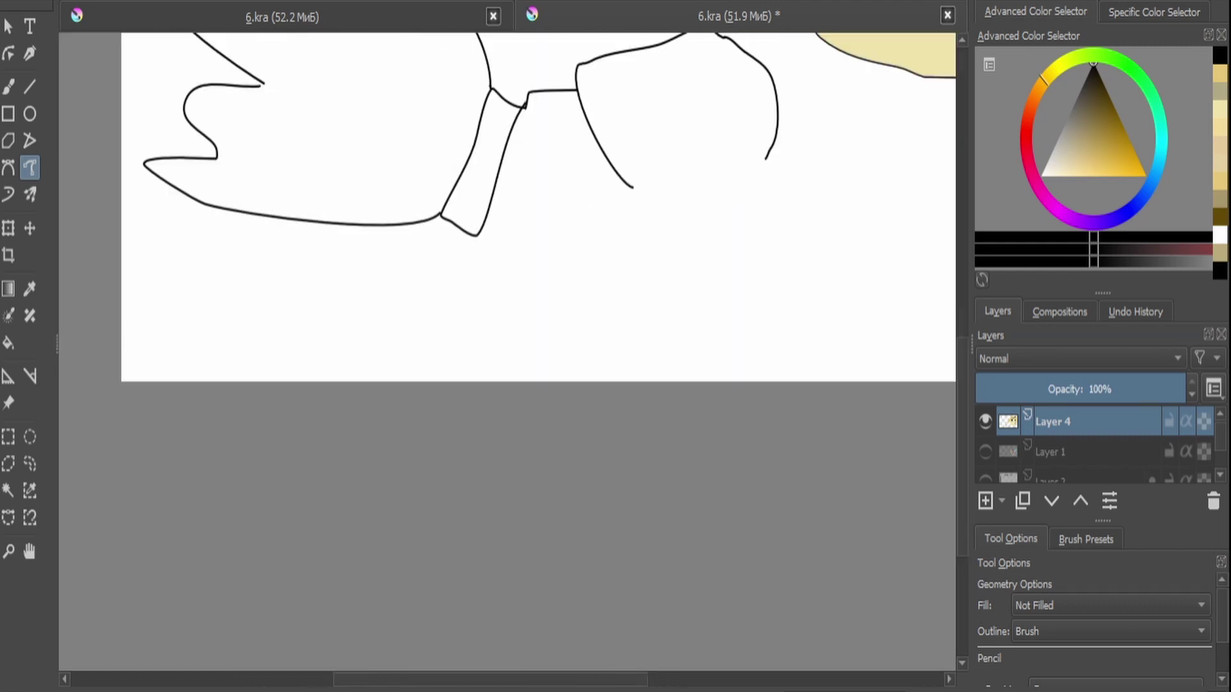
# Transform Layer 4 to move the drawing left and down so the head sits lower on the canvas.
pyautogui.scroll(-3, 571, 257)
pyautogui.hotkey('ctrl', 't')
pyautogui.moveTo(705, 192)
pyautogui.mouseDown()
pyautogui.moveTo(641, 154)
pyautogui.moveTo(522, 137)
pyautogui.mouseUp()
pyautogui.scroll(4, 339, 431)
pyautogui.moveTo(341, 432); pyautogui.dragTo(314, 491)
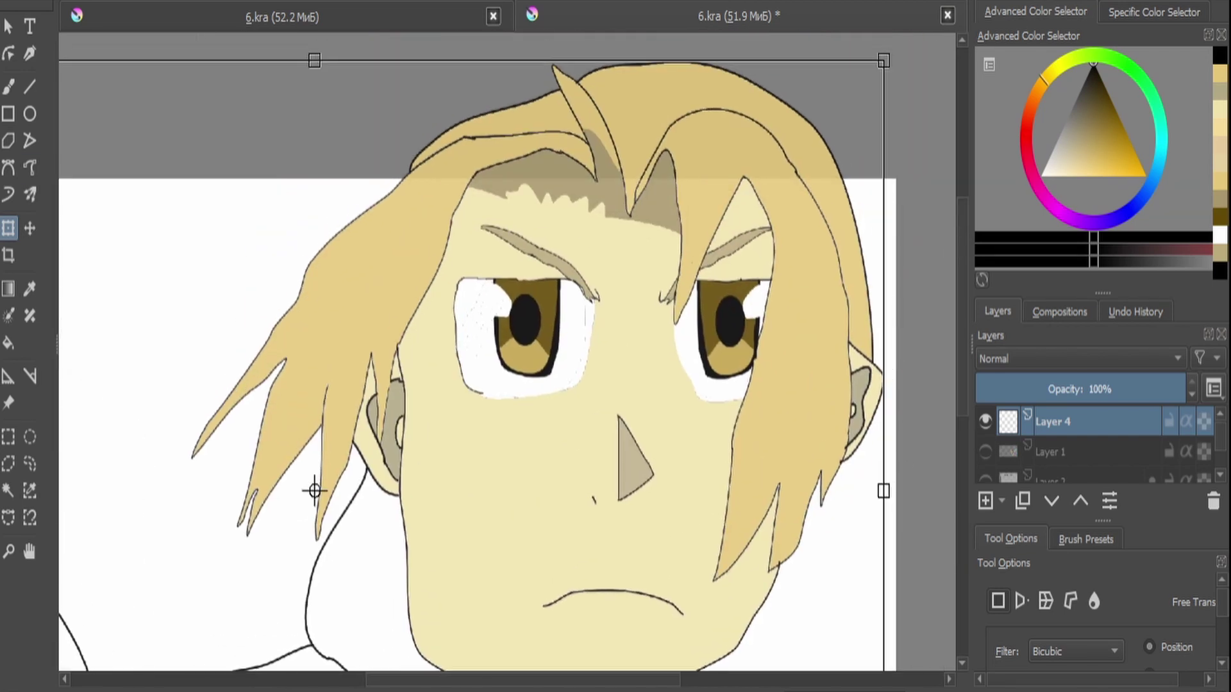
pyautogui.scroll(-2, 314, 491)
pyautogui.moveTo(257, 365); pyautogui.dragTo(234, 295)
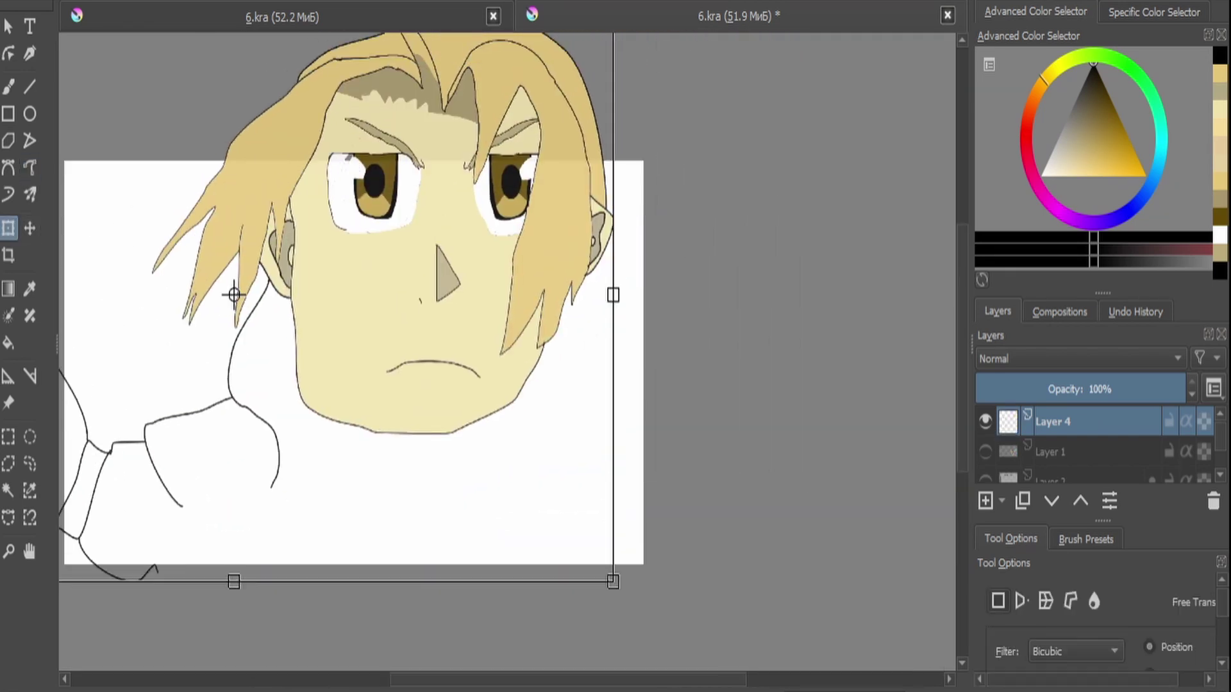
pyautogui.scroll(2, 234, 295)
pyautogui.click(30, 167)
pyautogui.scroll(-2, 240, 229)
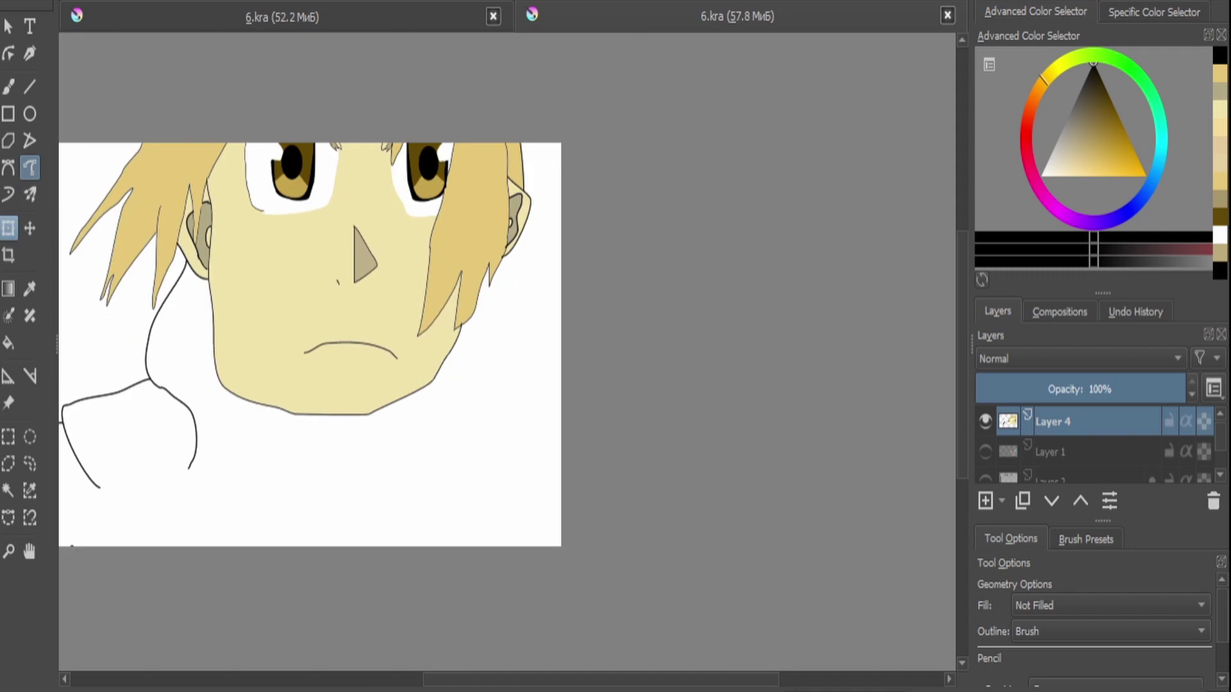
# Draw the left and right neck contours in black from the jaw downwards.
pyautogui.scroll(3, 240, 229)
pyautogui.moveTo(280, 393); pyautogui.dragTo(260, 583)
pyautogui.scroll(-3, 507, 353)
pyautogui.hscroll(-2, 506, 352)
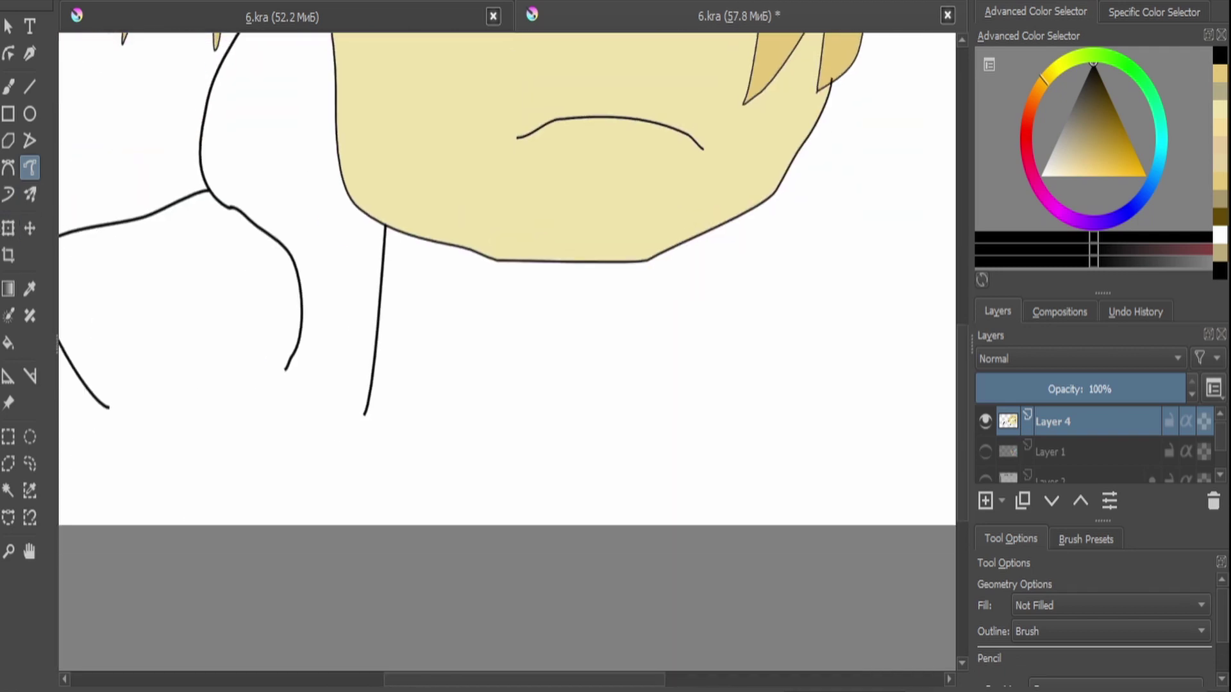
pyautogui.hscroll(3, 506, 289)
pyautogui.scroll(-1, 507, 288)
pyautogui.moveTo(477, 161); pyautogui.dragTo(451, 367)
# Draw the slanted collar lines at both sides of the neck base and an inner neck line on the right.
pyautogui.moveTo(447, 319); pyautogui.dragTo(520, 362)
pyautogui.scroll(2, 450, 311)
pyautogui.press('b')
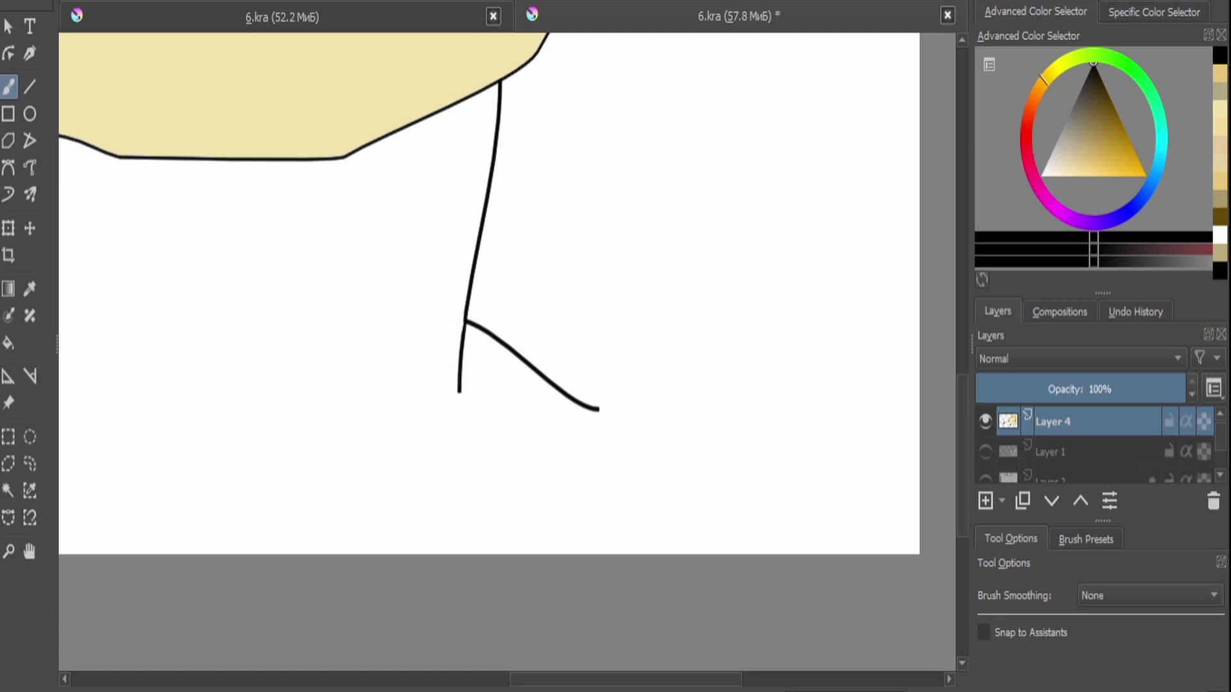
pyautogui.hscroll(-5, 487, 288)
pyautogui.scroll(-2, 488, 288)
pyautogui.click(30, 168)
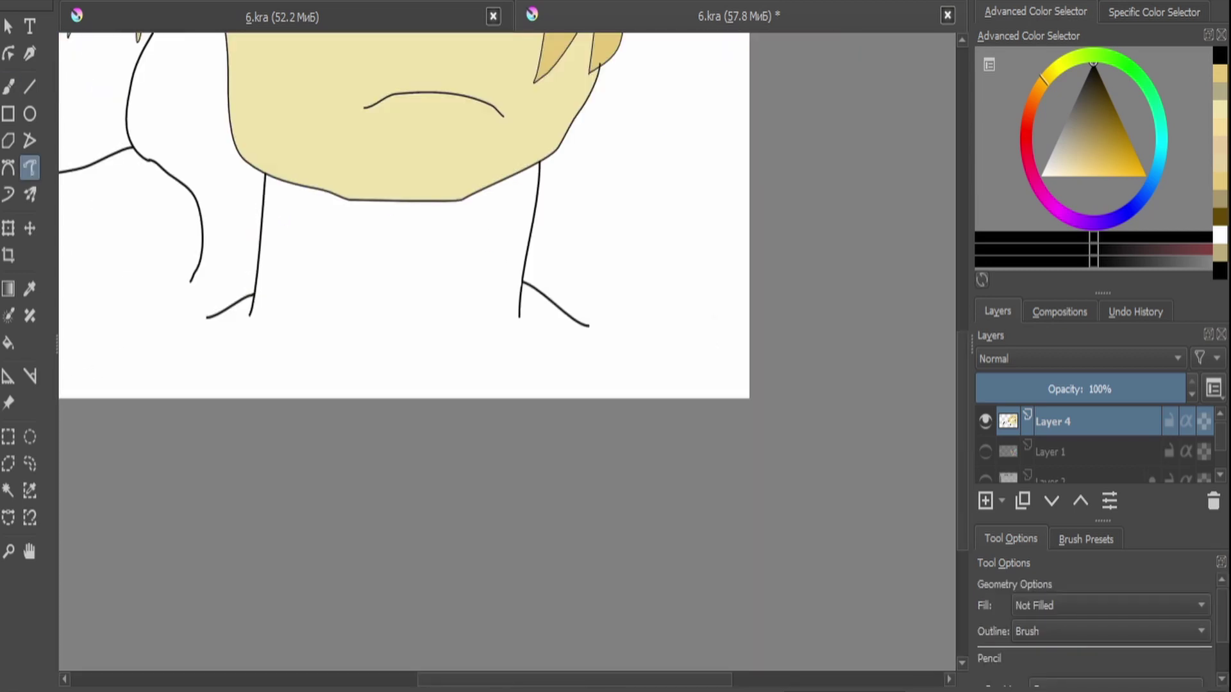
pyautogui.scroll(-3, 404, 214)
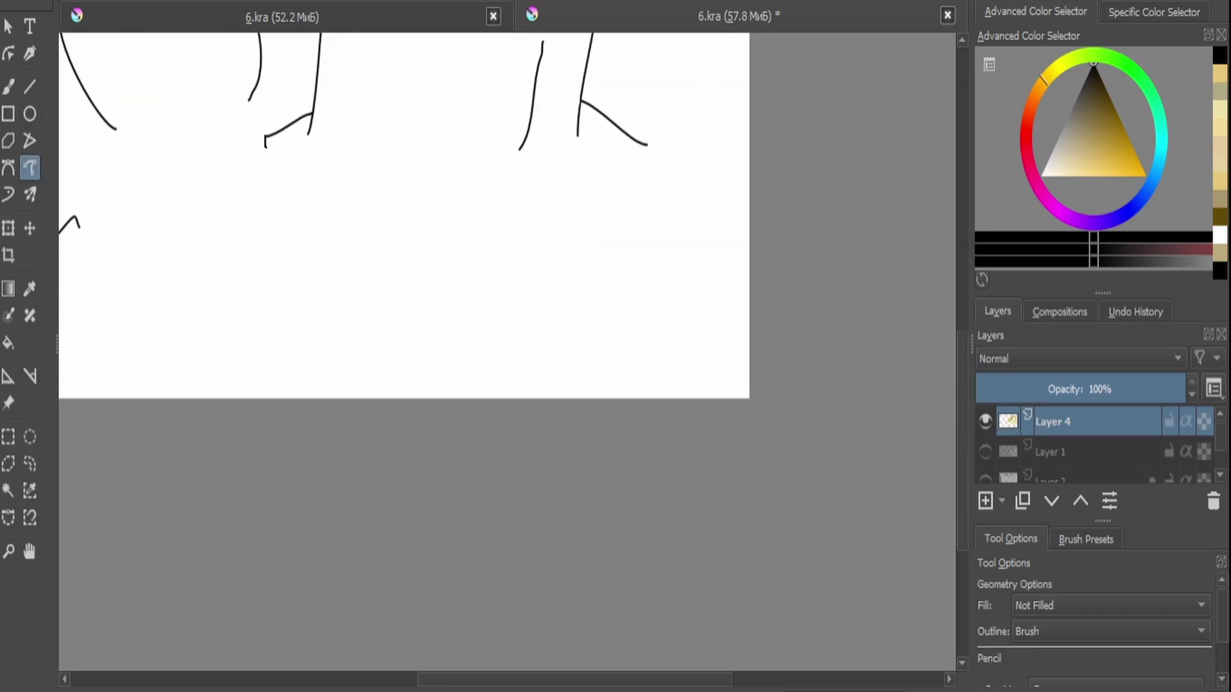
# Outline the lower edge of the shirt collar with a folded point on the left, joining both slanted collar lines.
pyautogui.moveTo(406, 263); pyautogui.dragTo(625, 154)
pyautogui.press('-')
pyautogui.press('-')
pyautogui.press('+')
pyautogui.press('-')
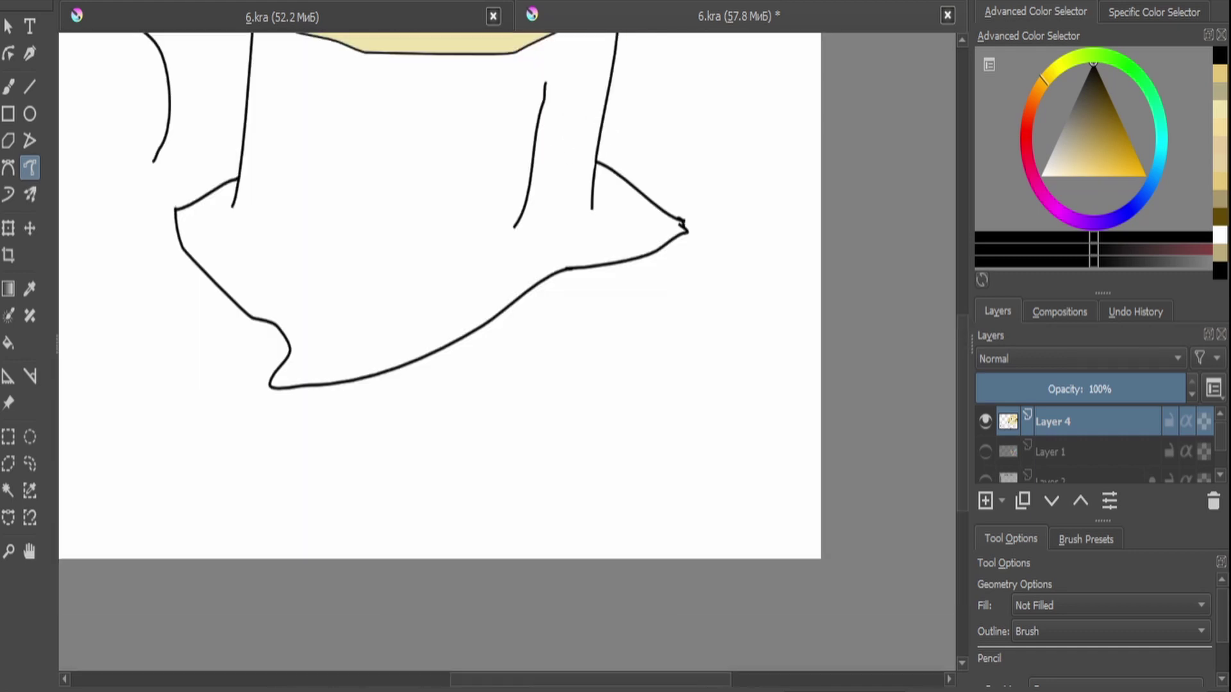
# Transform Layer 4 to move the drawing left, freeing canvas space on the right side of the character.
pyautogui.hotkey('ctrl', 't')
pyautogui.press('-')
pyautogui.press('-')
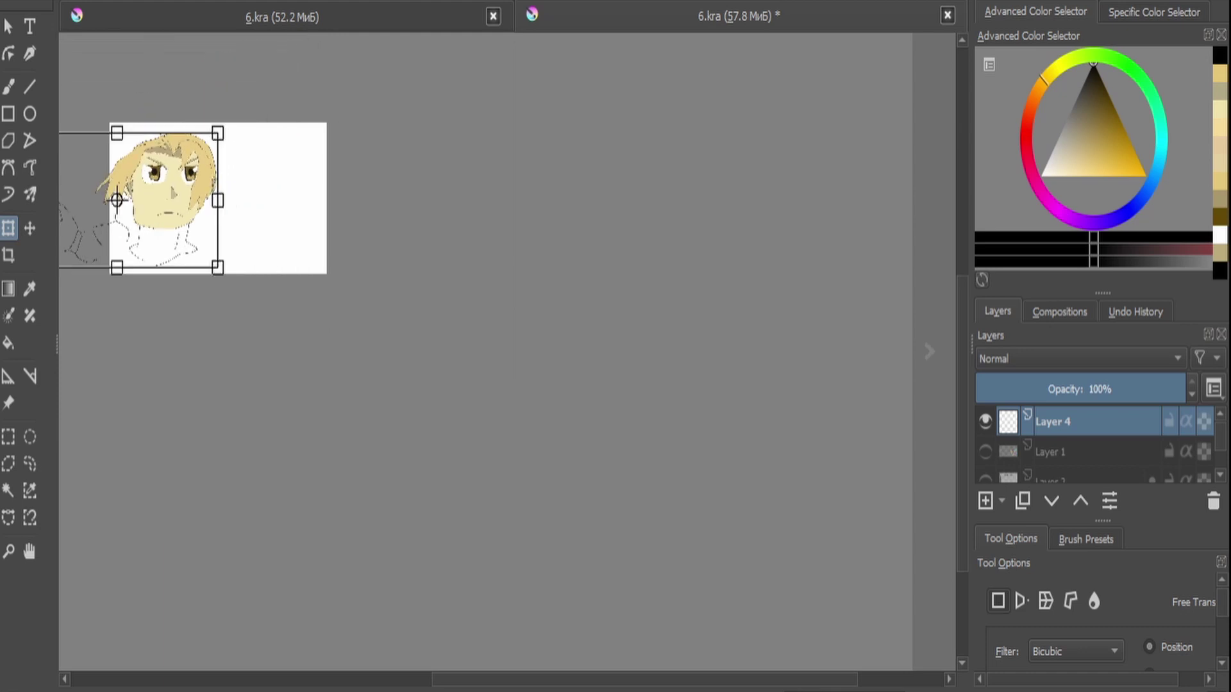
pyautogui.press('+')
pyautogui.press('+')
pyautogui.press('+')
pyautogui.press('+')
pyautogui.click(30, 167)
pyautogui.press('-')
pyautogui.press('-')
pyautogui.press('-')
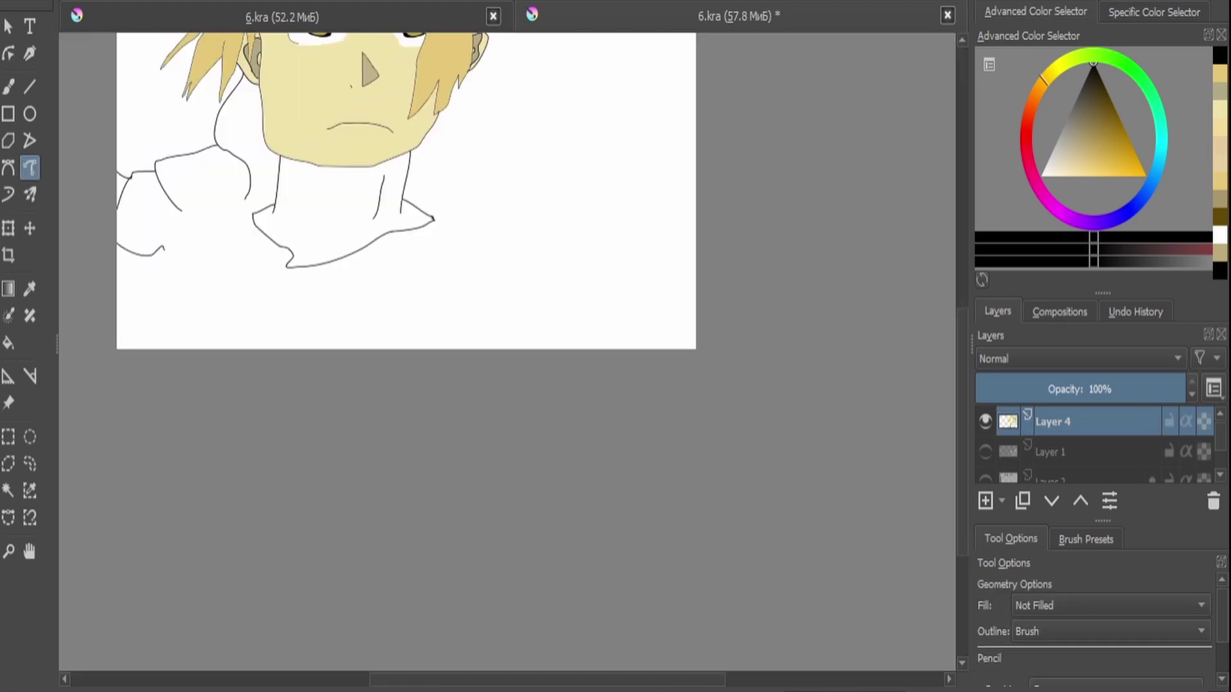
# Outline the coat's right shoulder and tapering lapel in black from the jaw down to the collar tip.
pyautogui.press('+')
pyautogui.press('+')
pyautogui.press('+')
pyautogui.moveTo(371, 233)
pyautogui.mouseDown()
pyautogui.moveTo(601, 265)
pyautogui.moveTo(597, 343)
pyautogui.moveTo(512, 521)
pyautogui.moveTo(481, 550)
pyautogui.mouseUp()
pyautogui.moveTo(794, 191)
pyautogui.mouseDown()
pyautogui.moveTo(766, 247)
pyautogui.moveTo(598, 435)
pyautogui.moveTo(570, 398)
pyautogui.moveTo(673, 205)
pyautogui.mouseUp()
pyautogui.press('-')
pyautogui.press('-')
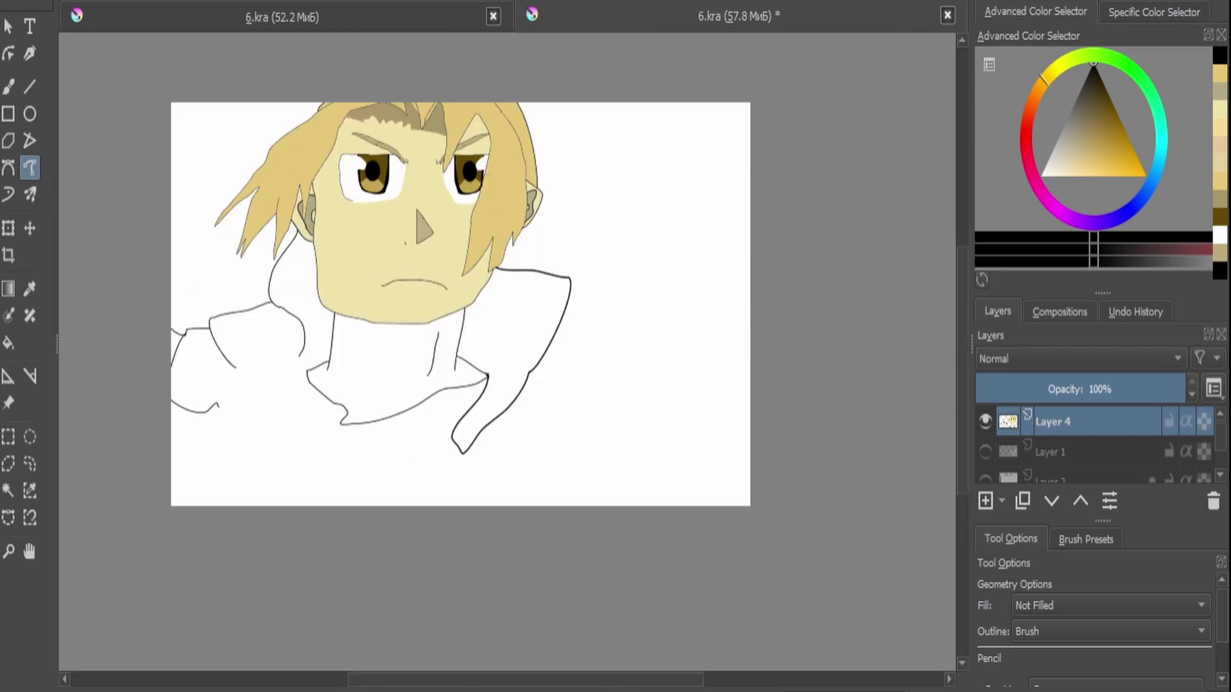
# Transform Layer 4 to move the drawing right and down, bringing the braid tuft back onto the canvas.
pyautogui.hotkey('ctrl', 't')
pyautogui.moveTo(286, 175); pyautogui.dragTo(506, 291)
pyautogui.press('Return')
# Draw the coat's left shoulder line from the neck base past the braid and down beside its lower segment.
pyautogui.press('+')
pyautogui.press('+')
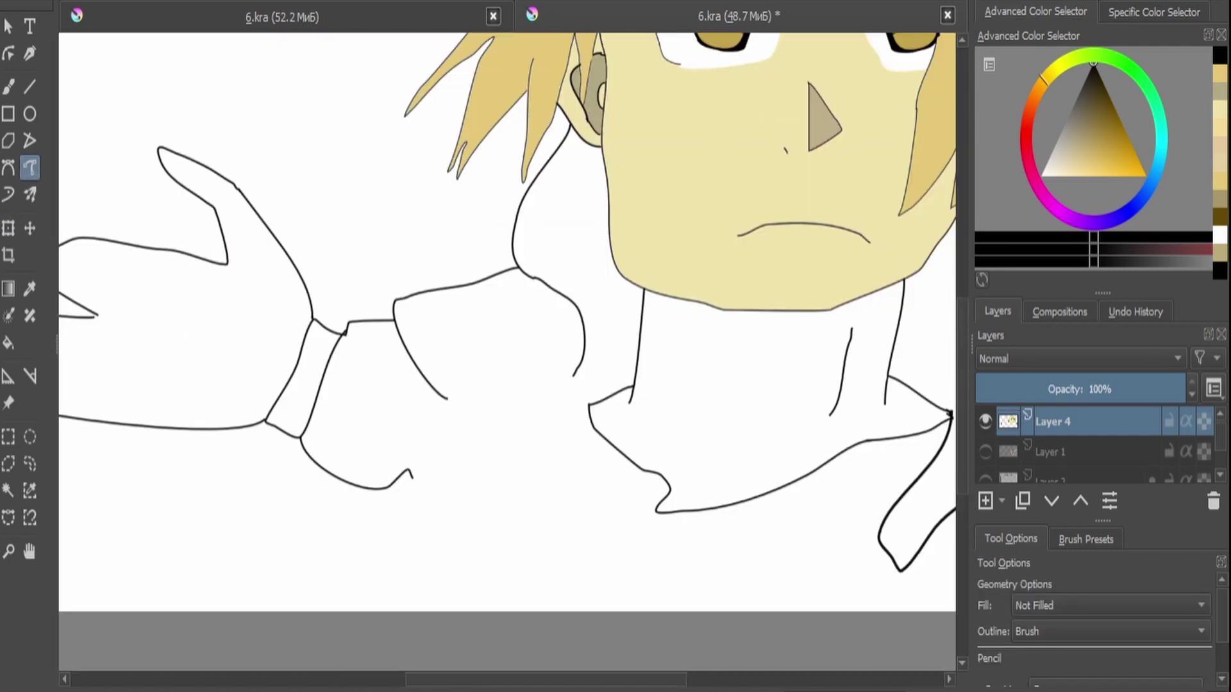
pyautogui.moveTo(540, 375); pyautogui.dragTo(444, 397)
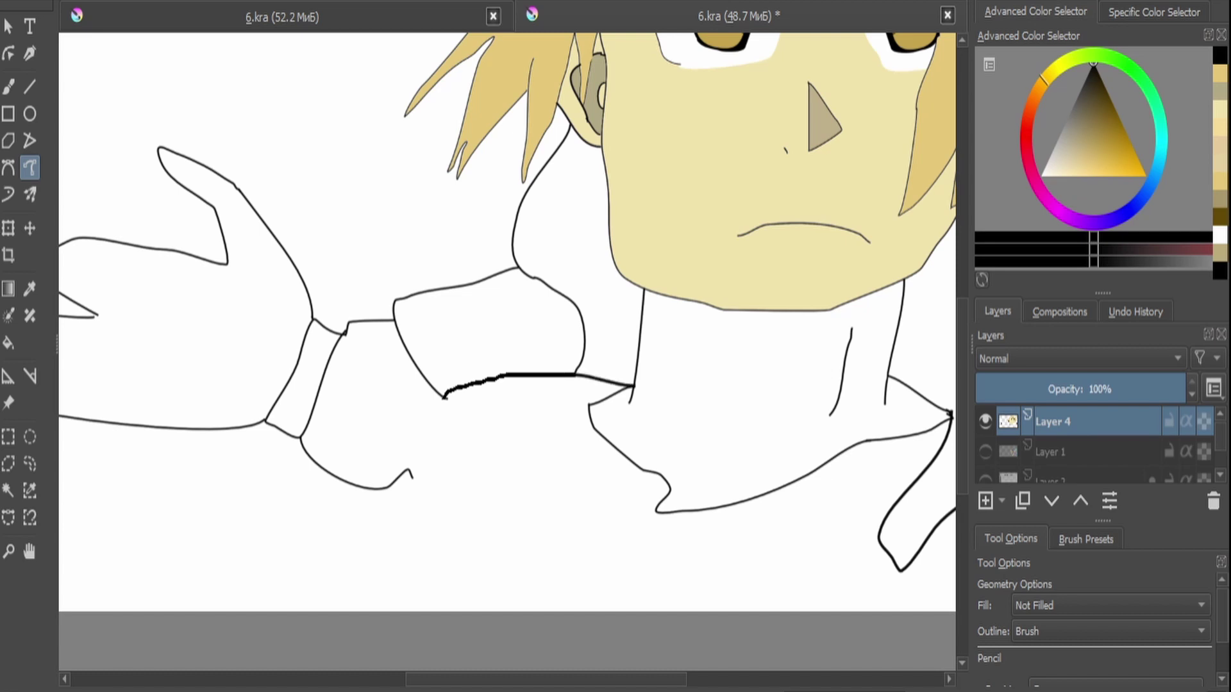
pyautogui.moveTo(393, 503); pyautogui.dragTo(375, 532)
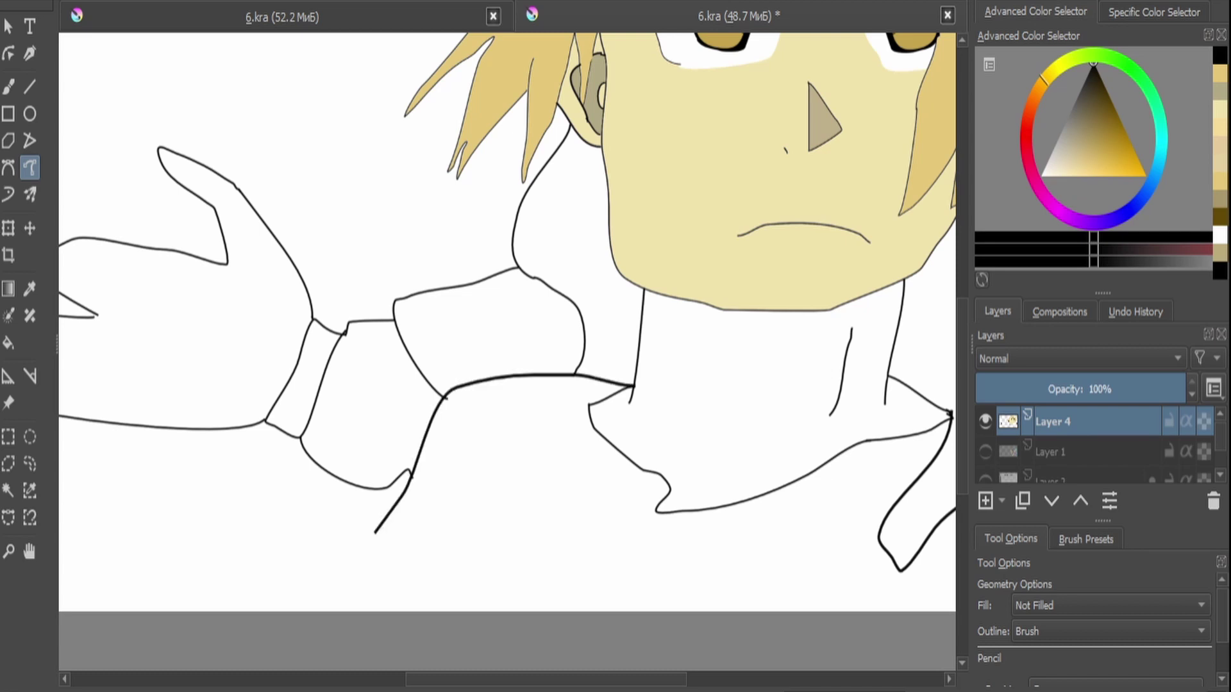
# Transform Layer 4 to move the drawing upwards, leaving more room below the collar for the coat.
pyautogui.press('-')
pyautogui.press('-')
pyautogui.hotkey('ctrl', 't')
pyautogui.moveTo(522, 253); pyautogui.dragTo(550, 261)
pyautogui.press('Return')
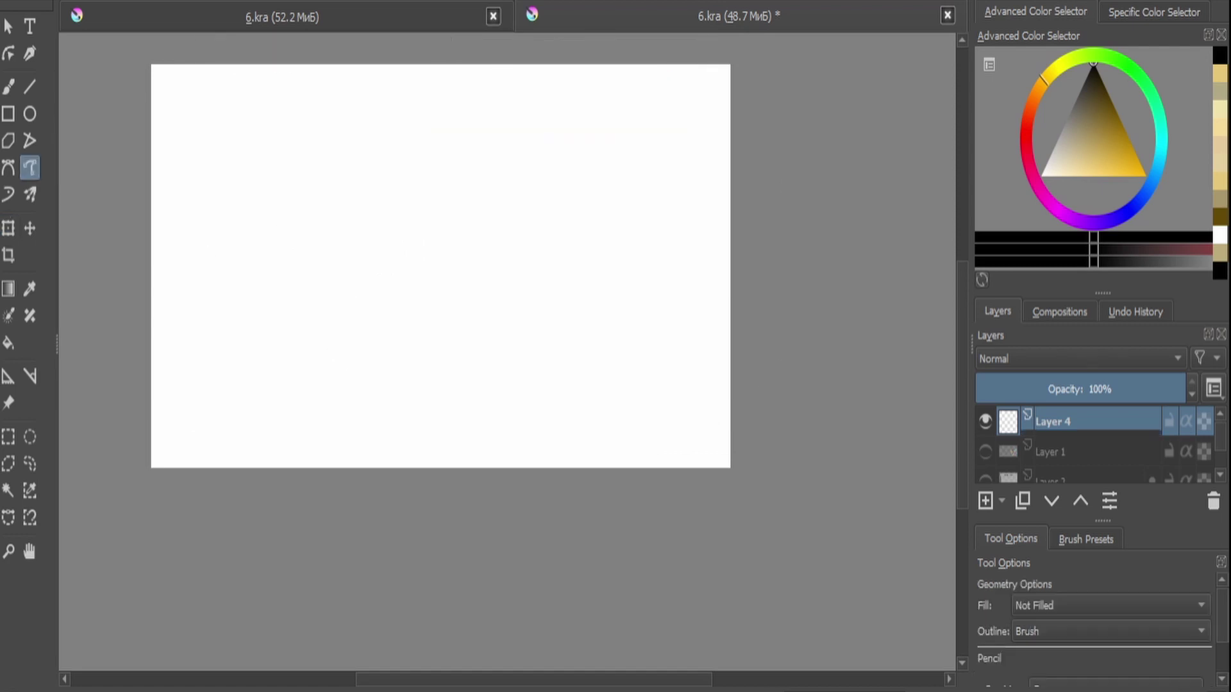
pyautogui.press('+')
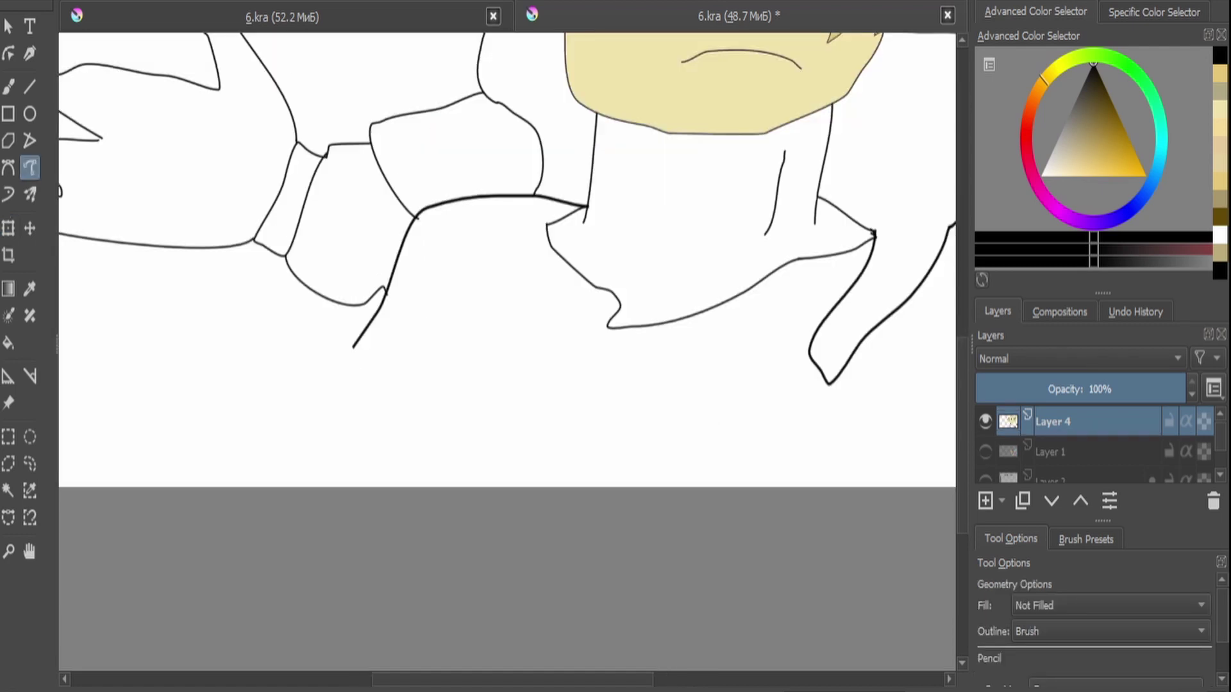
# Outline the left coat lapel down to its point and the inner and outer edges of the sleeve beneath the braid.
pyautogui.moveTo(516, 310); pyautogui.dragTo(462, 420)
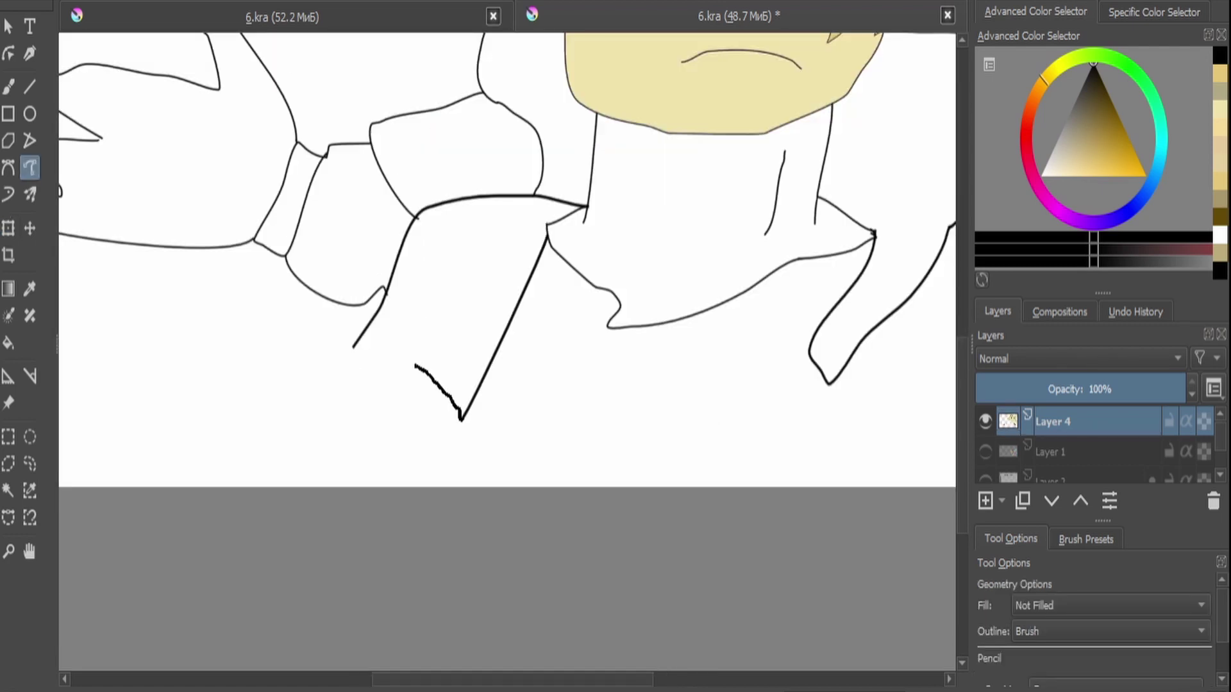
pyautogui.moveTo(327, 346)
pyautogui.mouseDown()
pyautogui.moveTo(238, 321)
pyautogui.moveTo(459, 300)
pyautogui.moveTo(241, 246)
pyautogui.moveTo(263, 206)
pyautogui.mouseUp()
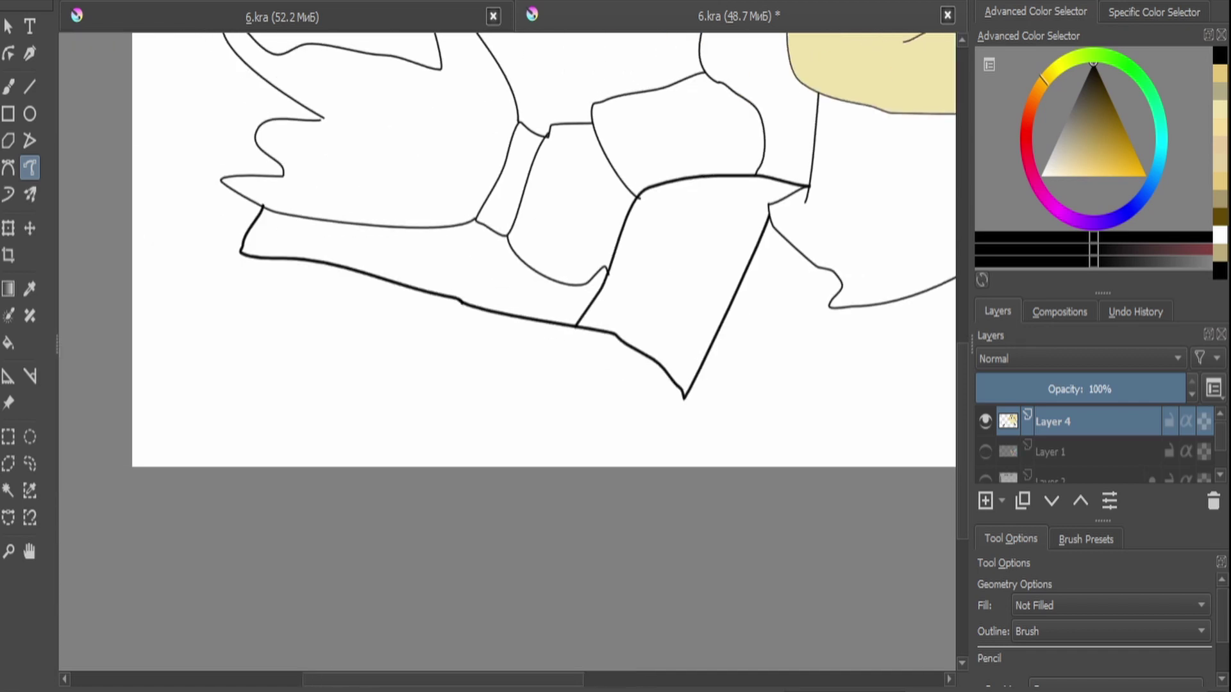
pyautogui.moveTo(160, 102)
pyautogui.mouseDown()
pyautogui.moveTo(146, 182)
pyautogui.moveTo(152, 357)
pyautogui.moveTo(649, 454)
pyautogui.mouseUp()
pyautogui.scroll(-5, 506, 250)
pyautogui.scroll(5, 417, 256)
# Choose a muted red and fill the right coat shoulder and the left lapel on Layer 4.
pyautogui.moveTo(1040, 78); pyautogui.dragTo(1026, 127)
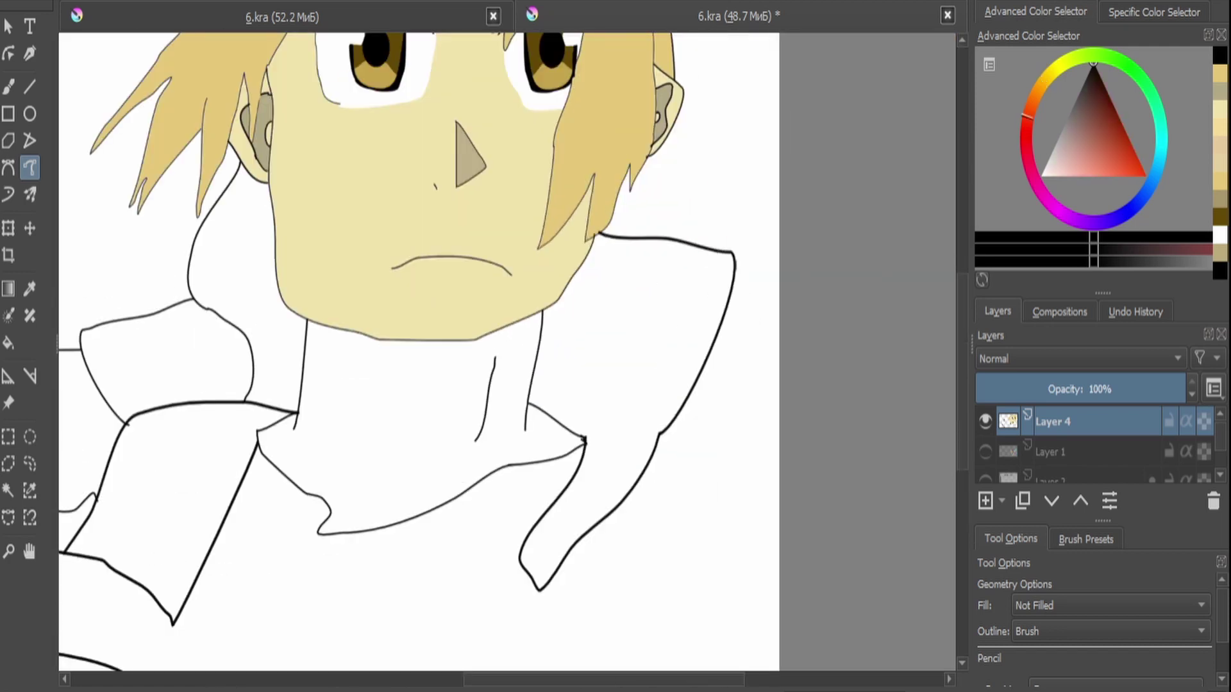
pyautogui.click(1092, 152)
pyautogui.moveTo(1092, 152); pyautogui.dragTo(1042, 174)
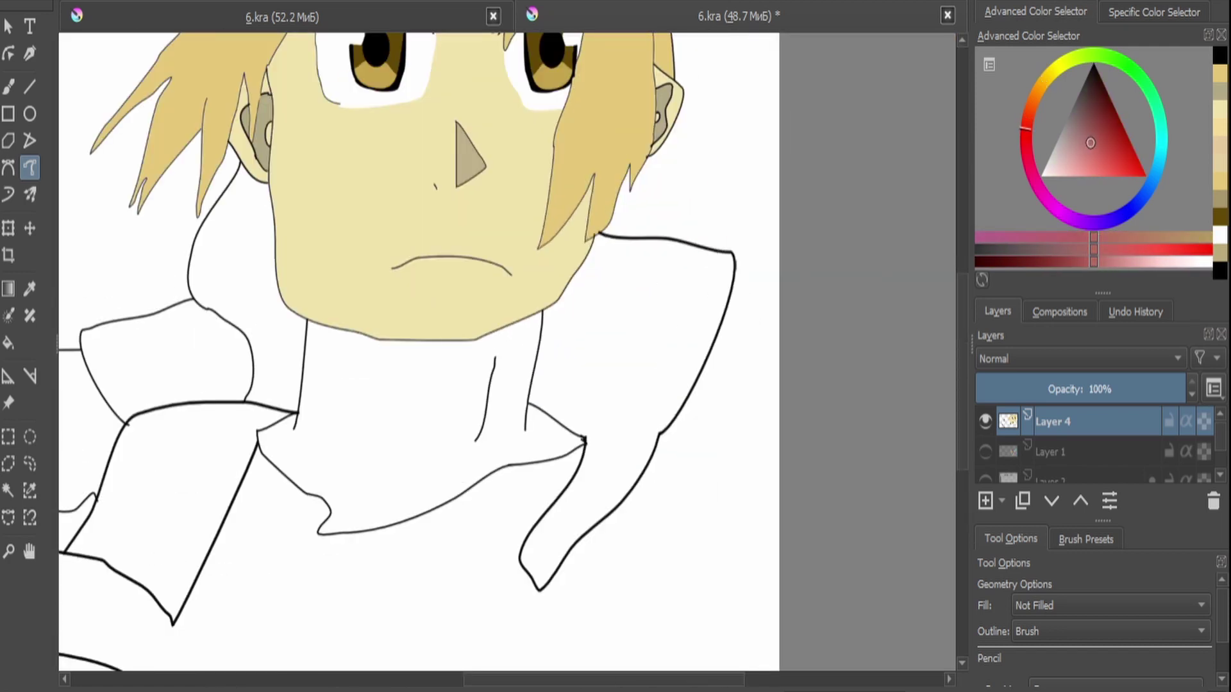
pyautogui.press('f')
pyautogui.click(641, 353)
pyautogui.scroll(-5, 417, 353)
pyautogui.scroll(5, 417, 352)
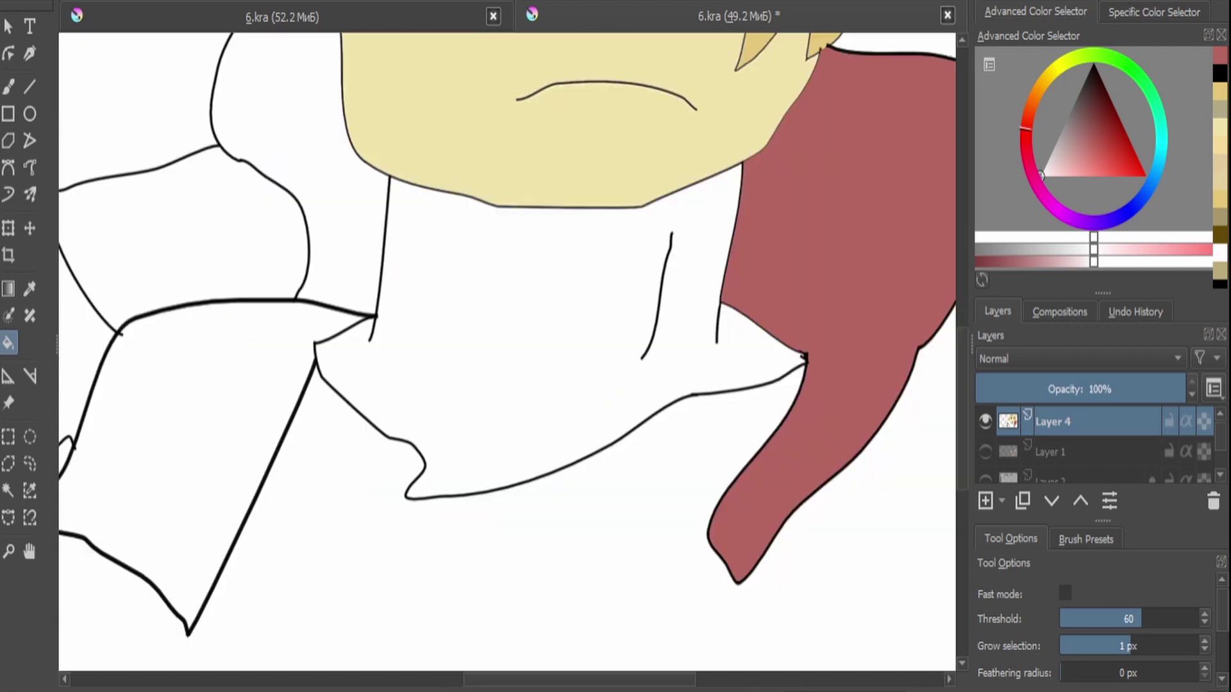
pyautogui.click(160, 500)
# Sample the blonde hair color and fill the braid segments and the spiky end tuft.
pyautogui.scroll(-5, 416, 352)
pyautogui.scroll(5, 417, 353)
pyautogui.scroll(-3, 417, 352)
pyautogui.scroll(8, 282, 269)
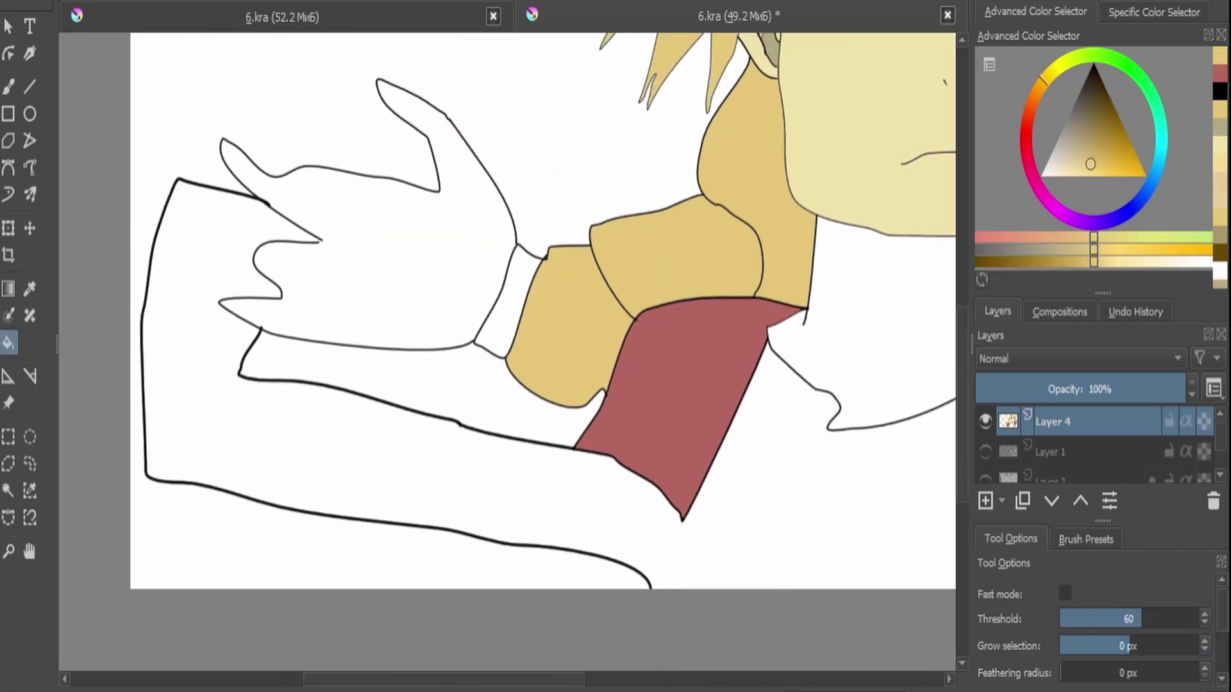
pyautogui.press('p')
pyautogui.press('f')
pyautogui.click(449, 384)
# Fill the hair tie between the braid and its tuft with dark red.
pyautogui.keyDown('ctrl'); pyautogui.click(866, 545); pyautogui.keyUp('ctrl')
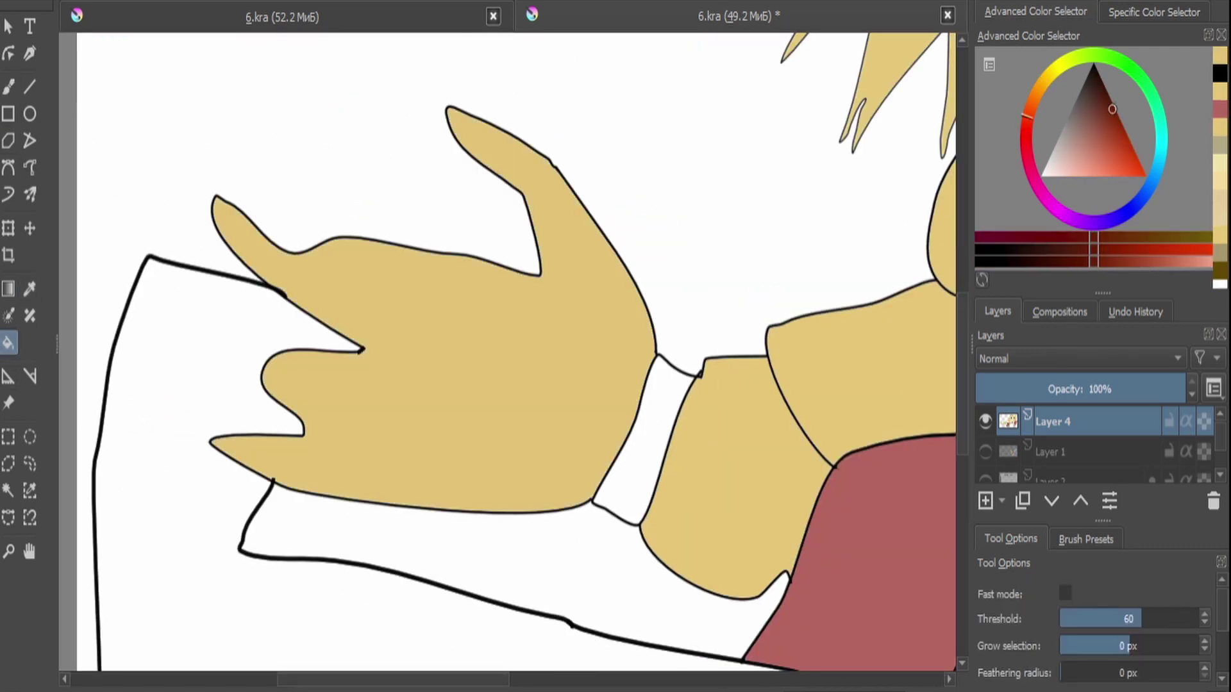
pyautogui.scroll(-8, 512, 353)
pyautogui.scroll(4, 487, 320)
# Transform Layer 4 to move the drawing up and right, and restore the default black color for the Freehand Path tool.
pyautogui.hotkey('ctrl', 't')
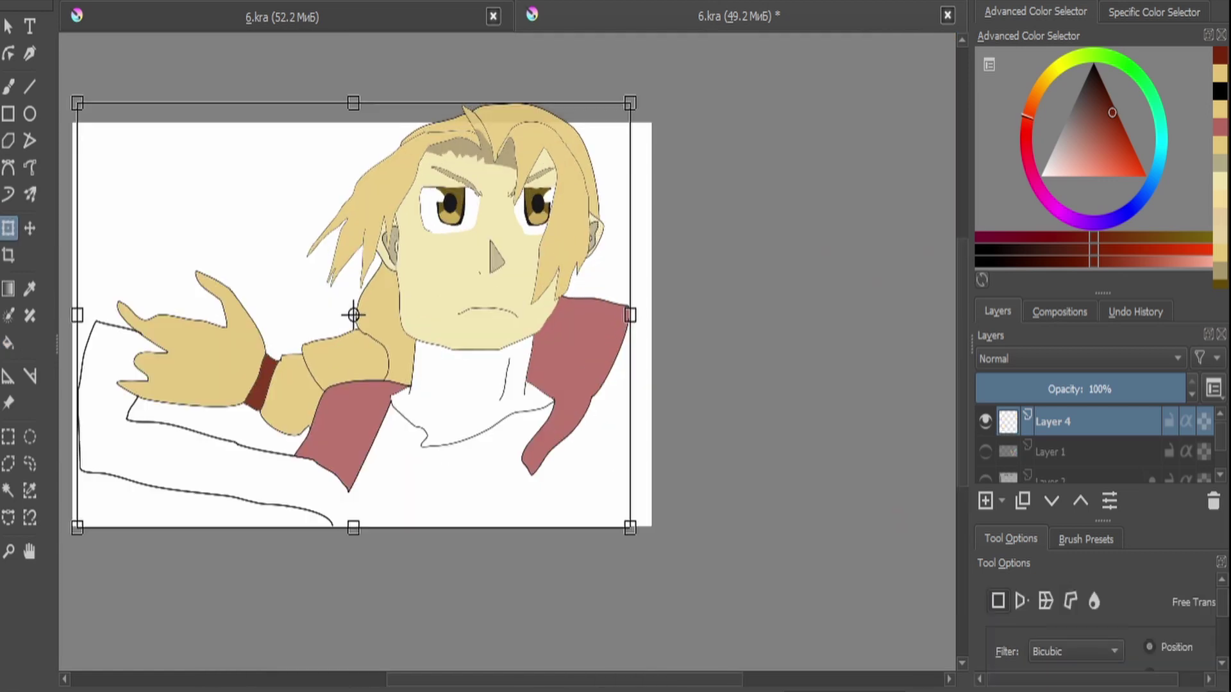
pyautogui.moveTo(353, 315)
pyautogui.mouseDown()
pyautogui.moveTo(305, 316)
pyautogui.moveTo(423, 225)
pyautogui.mouseUp()
pyautogui.click(30, 168)
pyautogui.press('d')
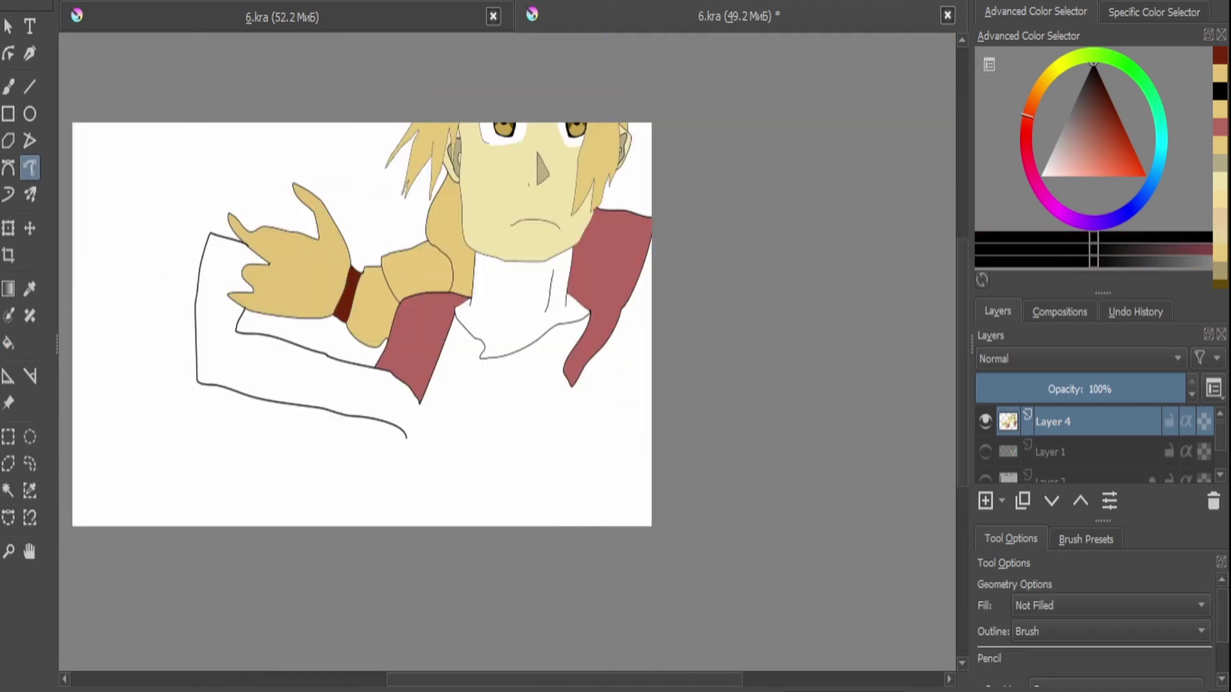
pyautogui.scroll(2, 449, 321)
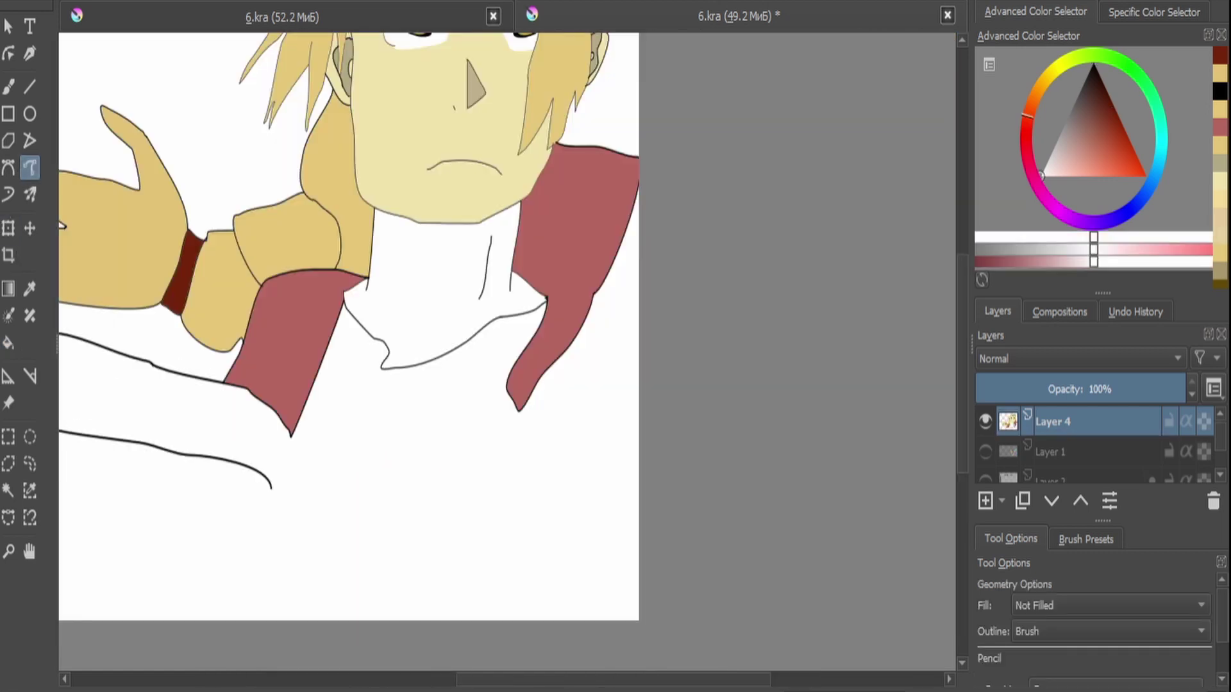
# Draw black lines from the coat's left lapel down to the canvas edge and between the braid tuft and the sleeve.
pyautogui.scroll(2, 449, 321)
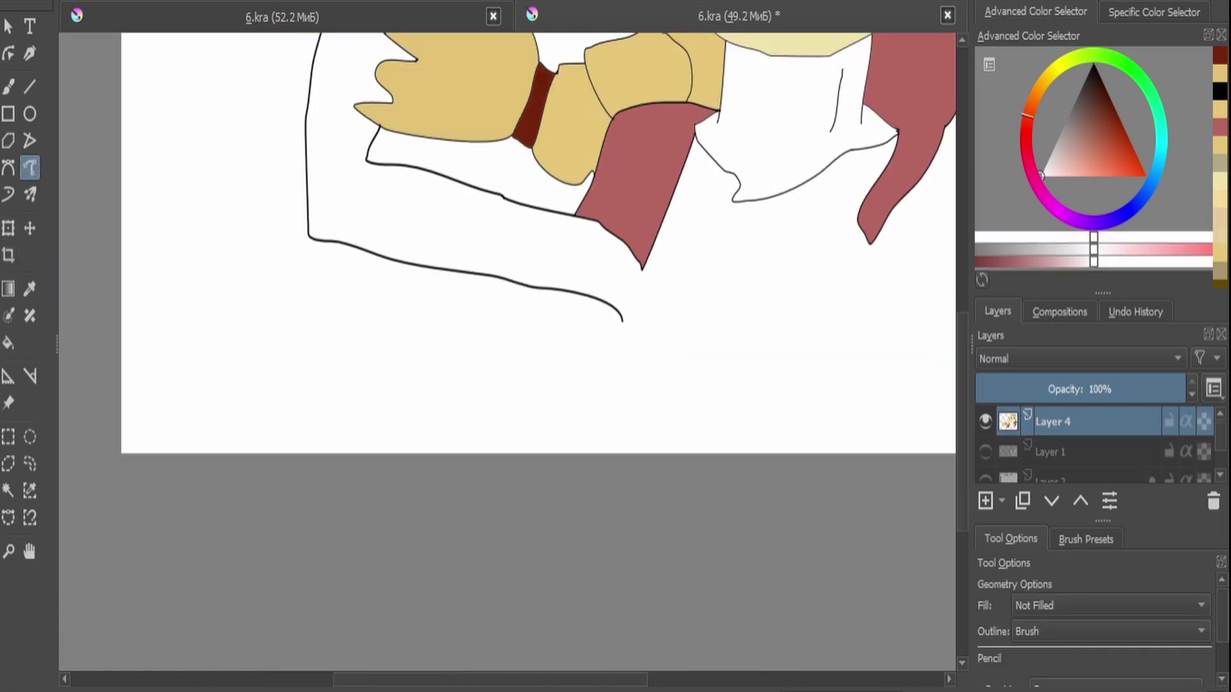
pyautogui.press('d')
pyautogui.moveTo(532, 465); pyautogui.dragTo(533, 466)
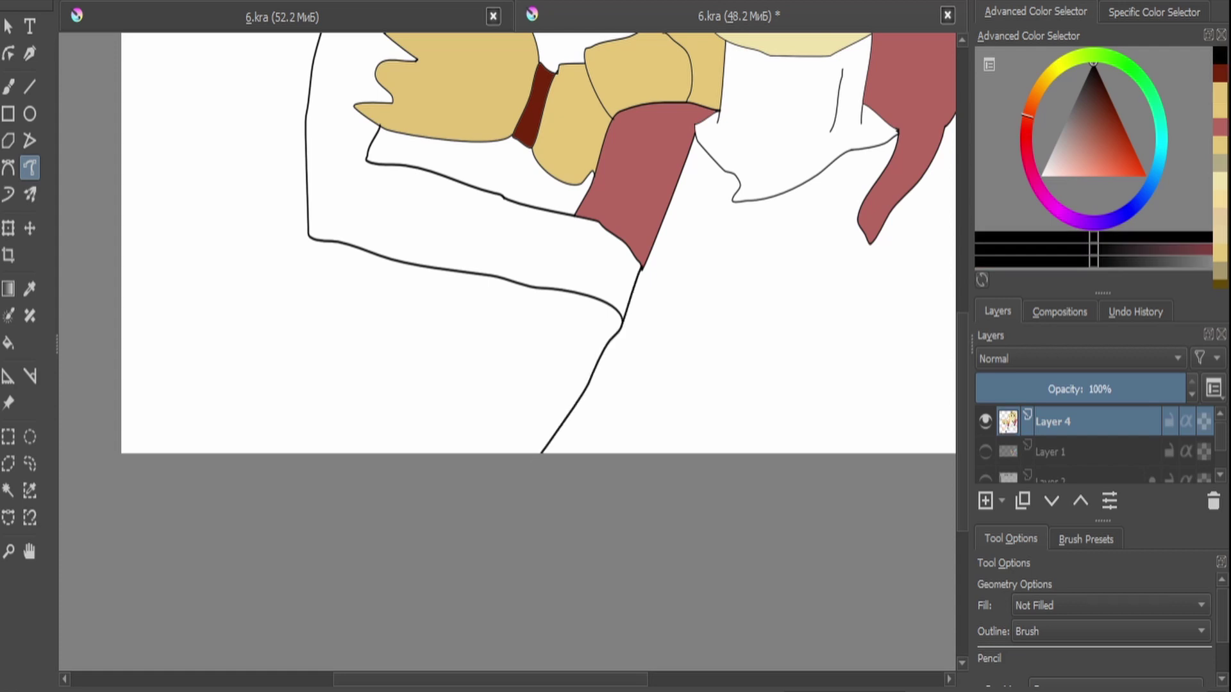
pyautogui.scroll(-3, 539, 301)
pyautogui.scroll(3, 538, 301)
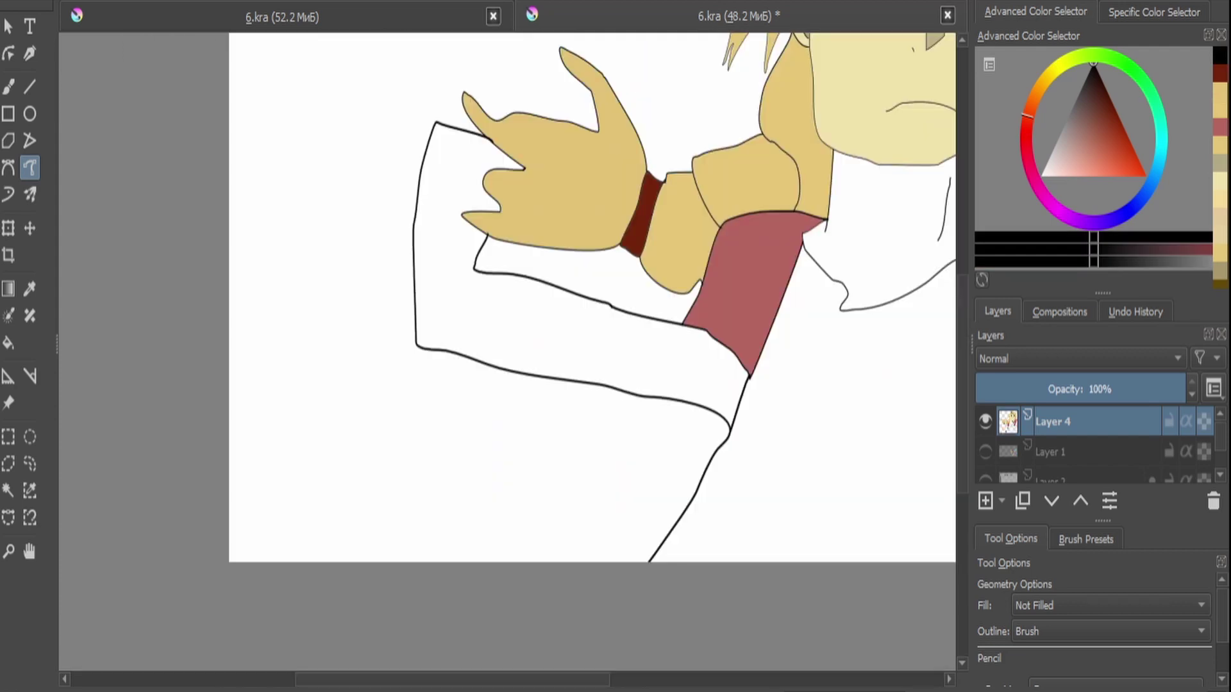
pyautogui.scroll(1, 581, 278)
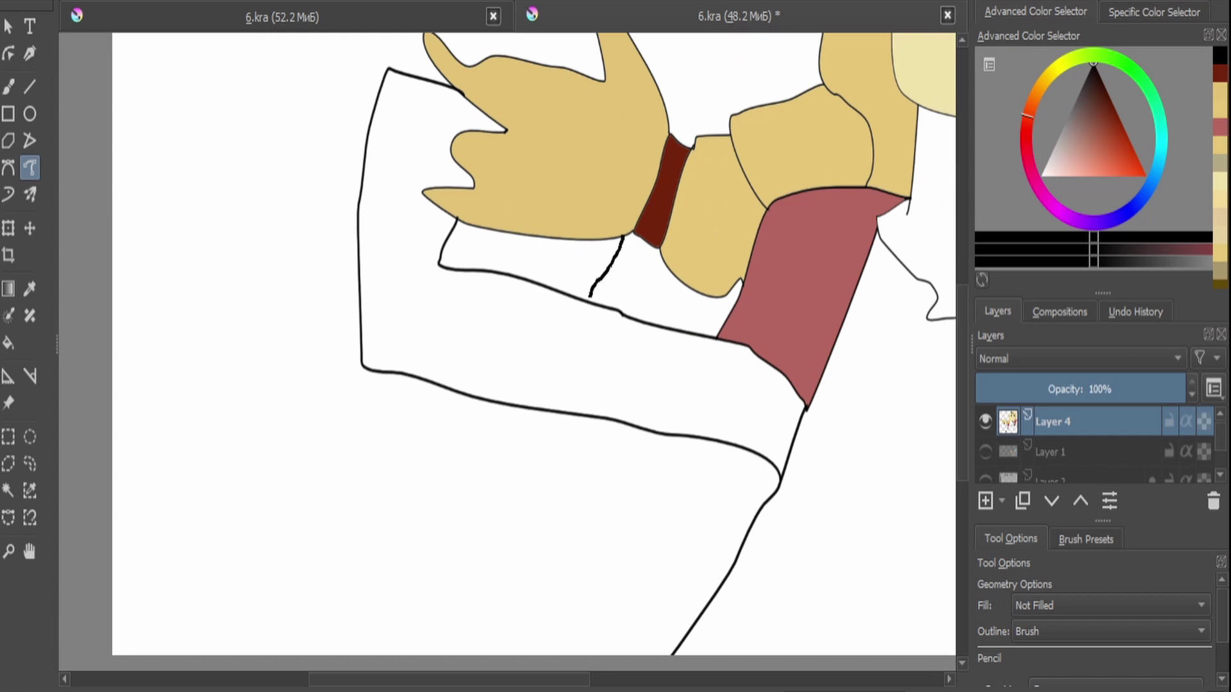
pyautogui.moveTo(589, 296); pyautogui.dragTo(589, 296)
# Fill the gap under the braid tuft with black, and the adjoining coat fold and outlined band with the coat's sampled muted red.
pyautogui.scroll(2, 641, 302)
pyautogui.press('f')
pyautogui.scroll(-3, 507, 352)
pyautogui.scroll(4, 507, 353)
pyautogui.hotkey('ctrl', 'z')
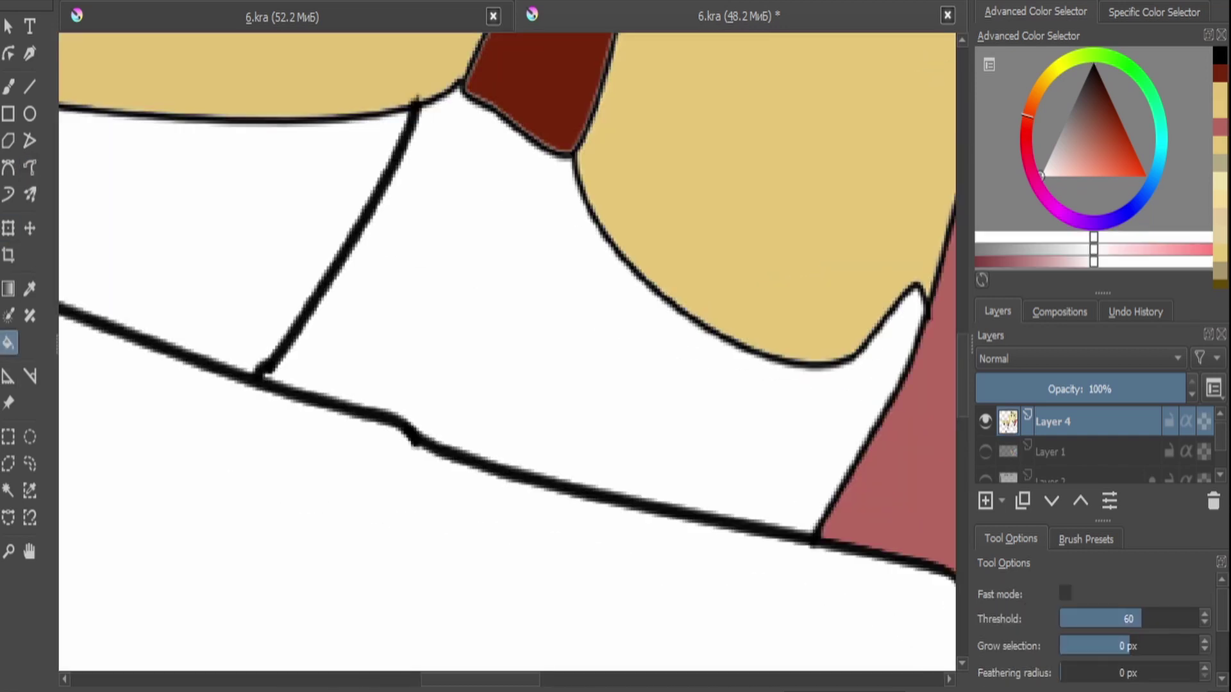
pyautogui.scroll(1, 506, 353)
pyautogui.scroll(-1, 506, 353)
pyautogui.keyDown('ctrl'); pyautogui.click(737, 321); pyautogui.keyUp('ctrl')
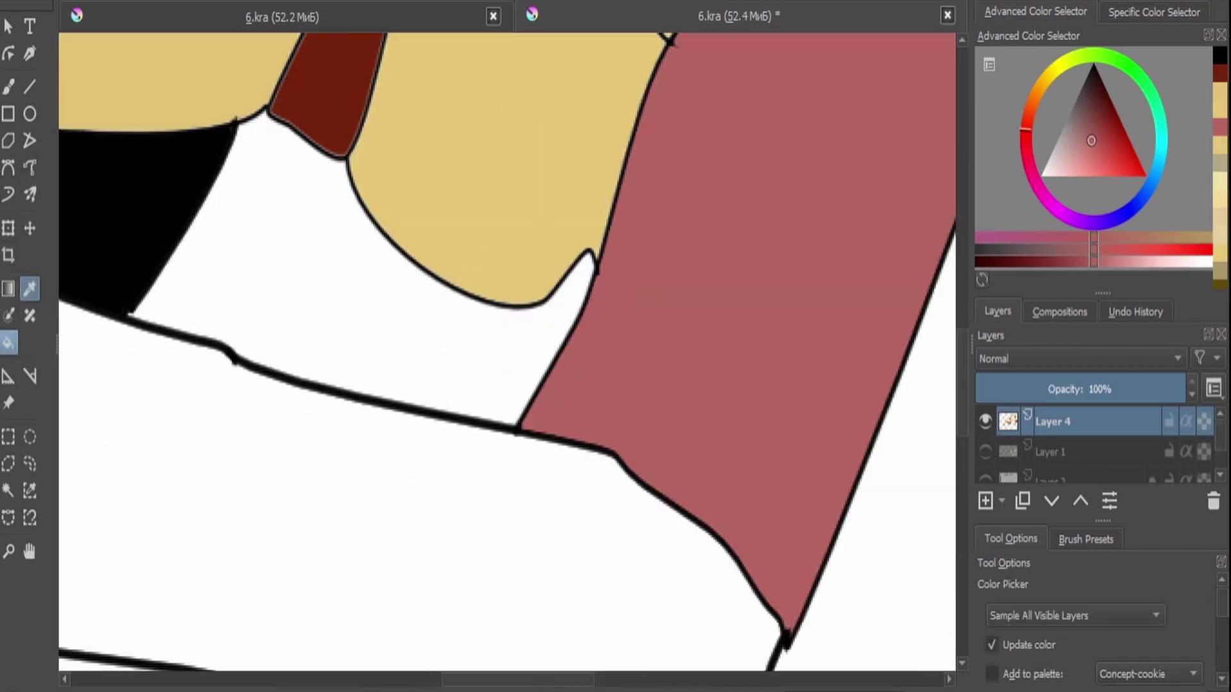
pyautogui.click(385, 269)
pyautogui.scroll(-4, 385, 270)
# Move the Layer 4 drawing up and right, and draw the bent arm's inner outline below the red band with the Freehand Path tool.
pyautogui.click(29, 168)
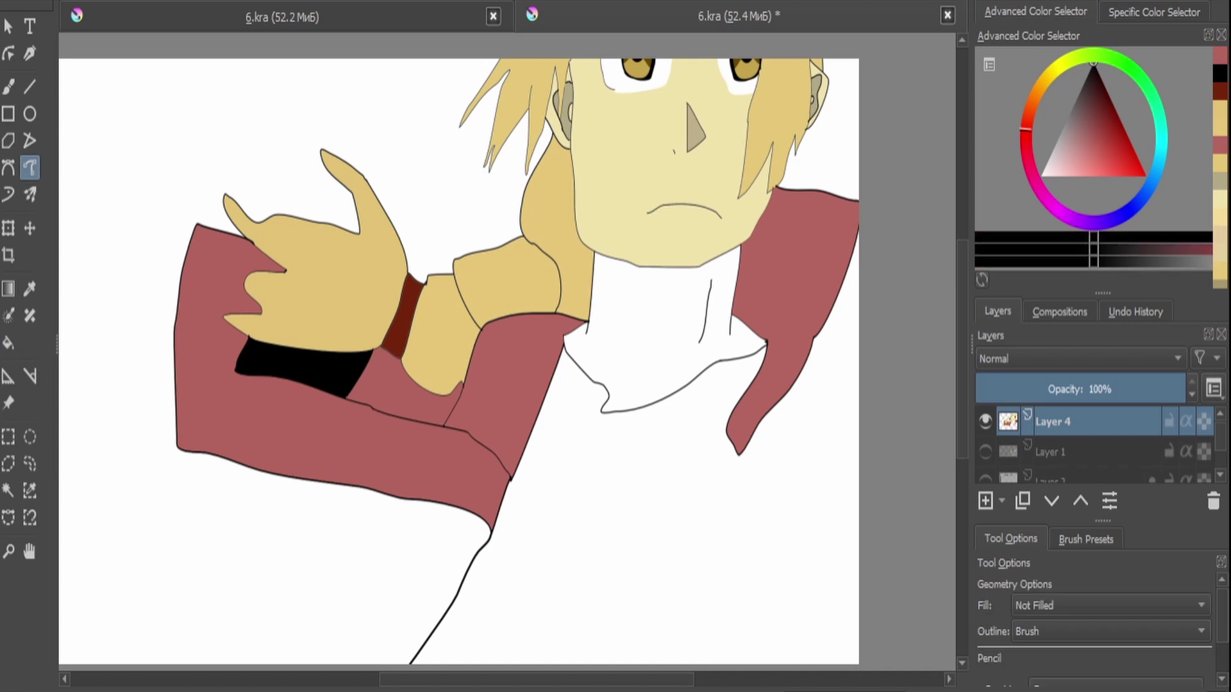
pyautogui.scroll(-2, 263, 484)
pyautogui.scroll(-1, 384, 385)
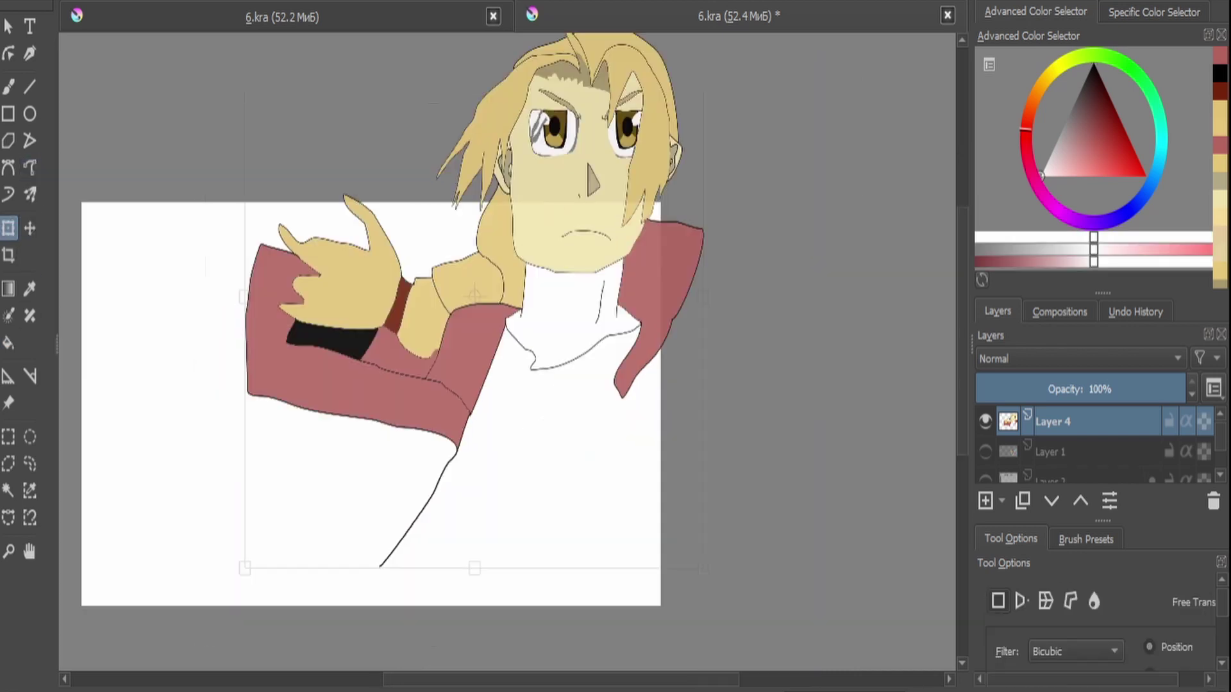
pyautogui.scroll(2, 385, 385)
pyautogui.moveTo(319, 346); pyautogui.dragTo(227, 500)
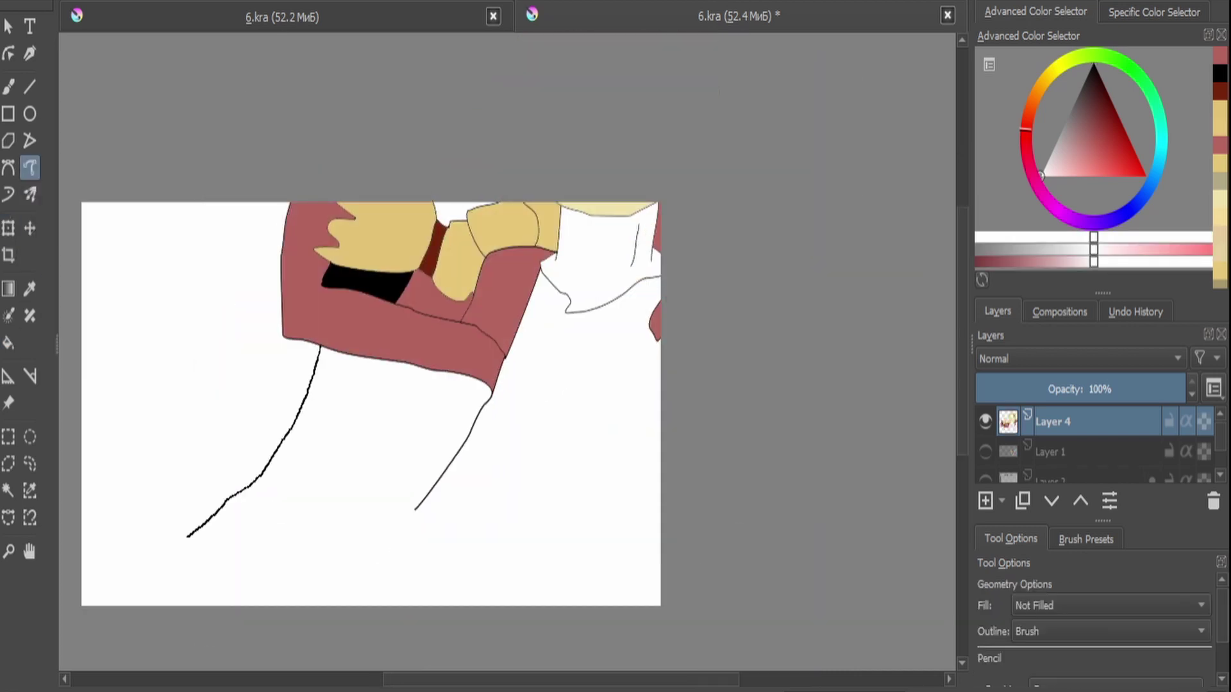
pyautogui.moveTo(187, 537); pyautogui.dragTo(100, 208)
# Move the Layer 4 drawing up and slightly left, and extend the arm's lower outline down toward the elbow.
pyautogui.hotkey('ctrl', 't')
pyautogui.moveTo(421, 250); pyautogui.dragTo(399, 143)
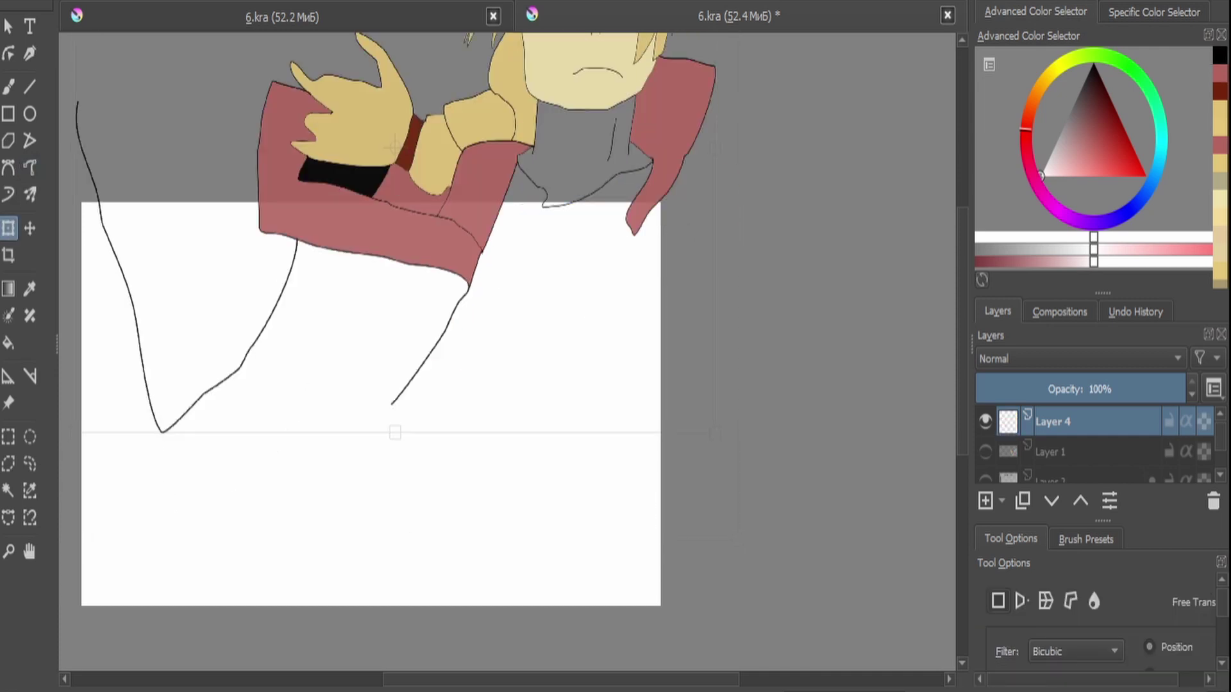
pyautogui.press('Return')
pyautogui.press('+')
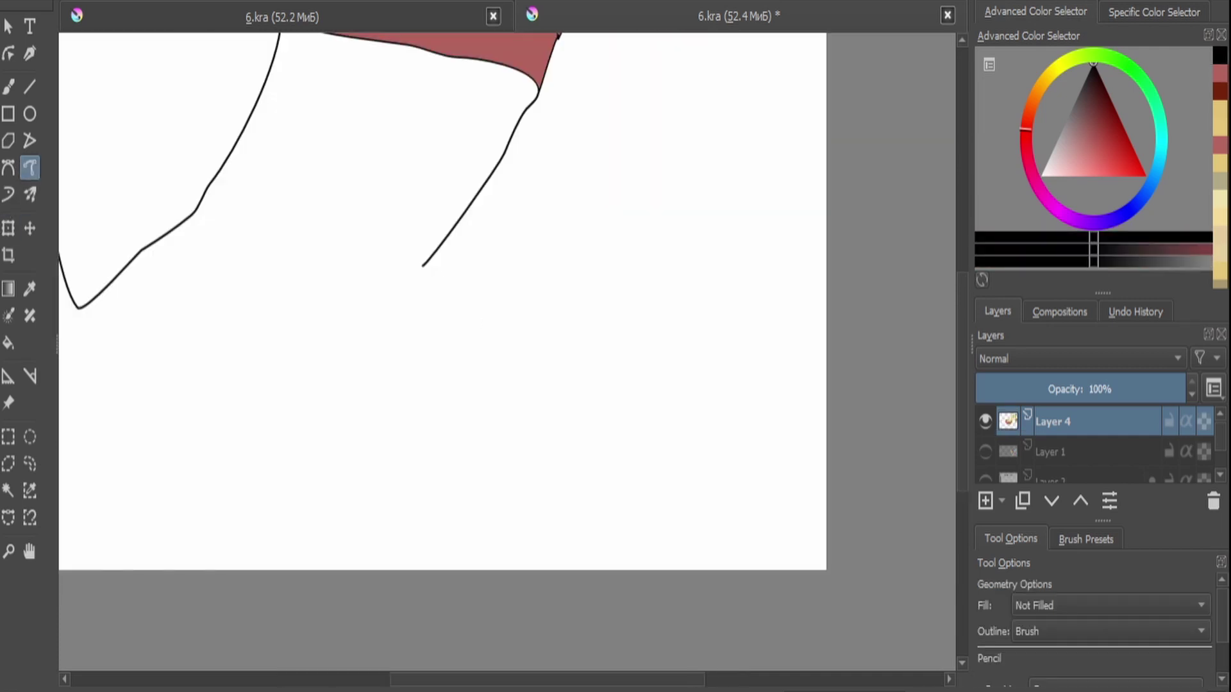
pyautogui.moveTo(412, 285); pyautogui.dragTo(206, 426)
pyautogui.press('-')
# Transform Layer 4 to scale the whole drawing down and reposition it on the canvas.
pyautogui.hotkey('ctrl', 't')
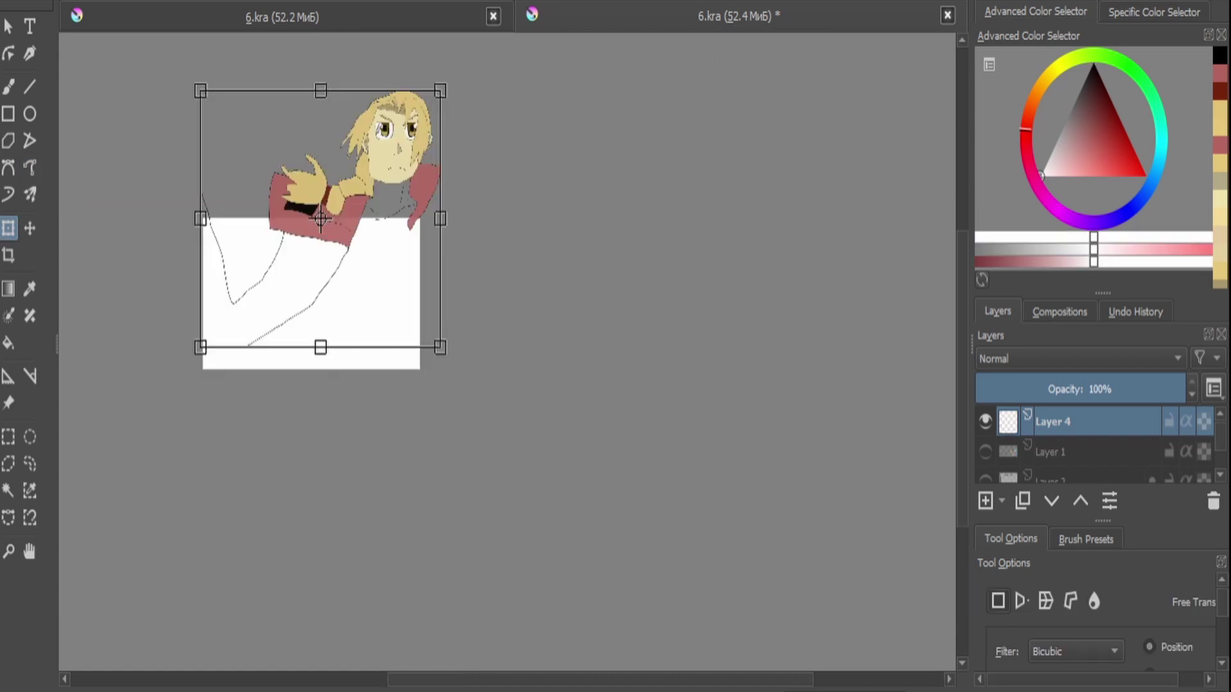
pyautogui.press('-')
pyautogui.press('+')
pyautogui.press('+')
pyautogui.moveTo(236, 377); pyautogui.dragTo(351, 237)
# Outline the hood draped beside the right coat shoulder and draw its inner fold lines in black.
pyautogui.press('+')
pyautogui.moveTo(544, 212); pyautogui.dragTo(565, 226)
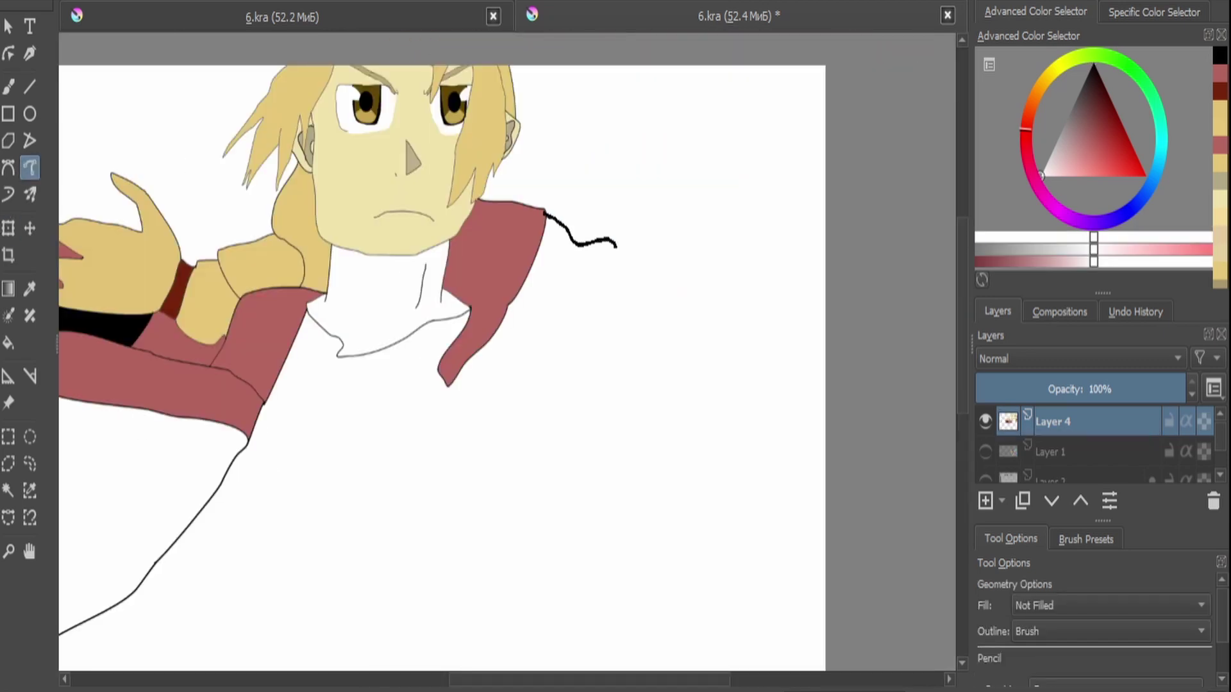
pyautogui.moveTo(514, 420); pyautogui.dragTo(503, 453)
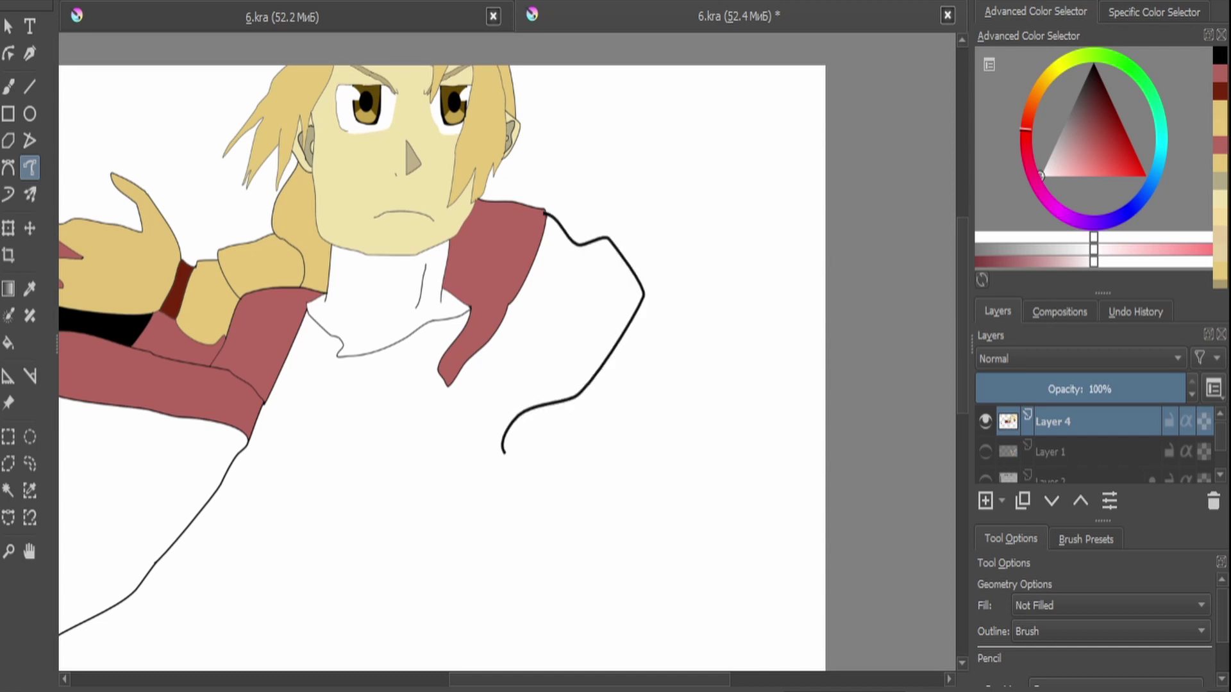
pyautogui.press('+')
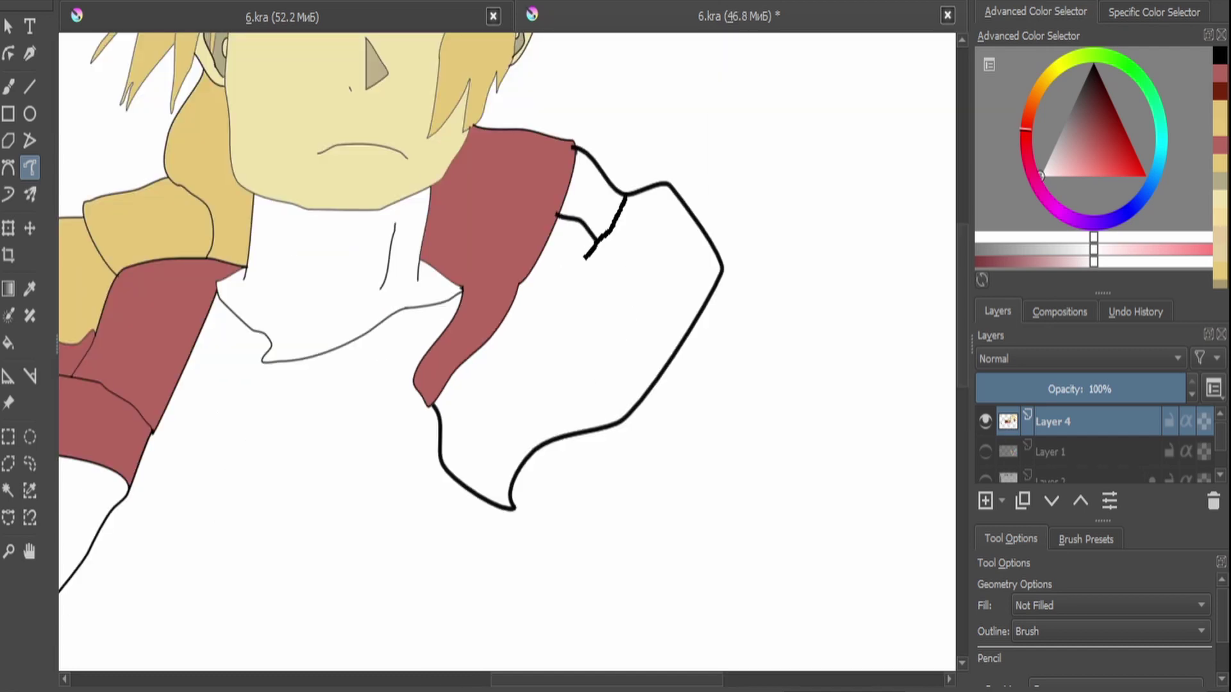
pyautogui.moveTo(497, 401); pyautogui.dragTo(497, 400)
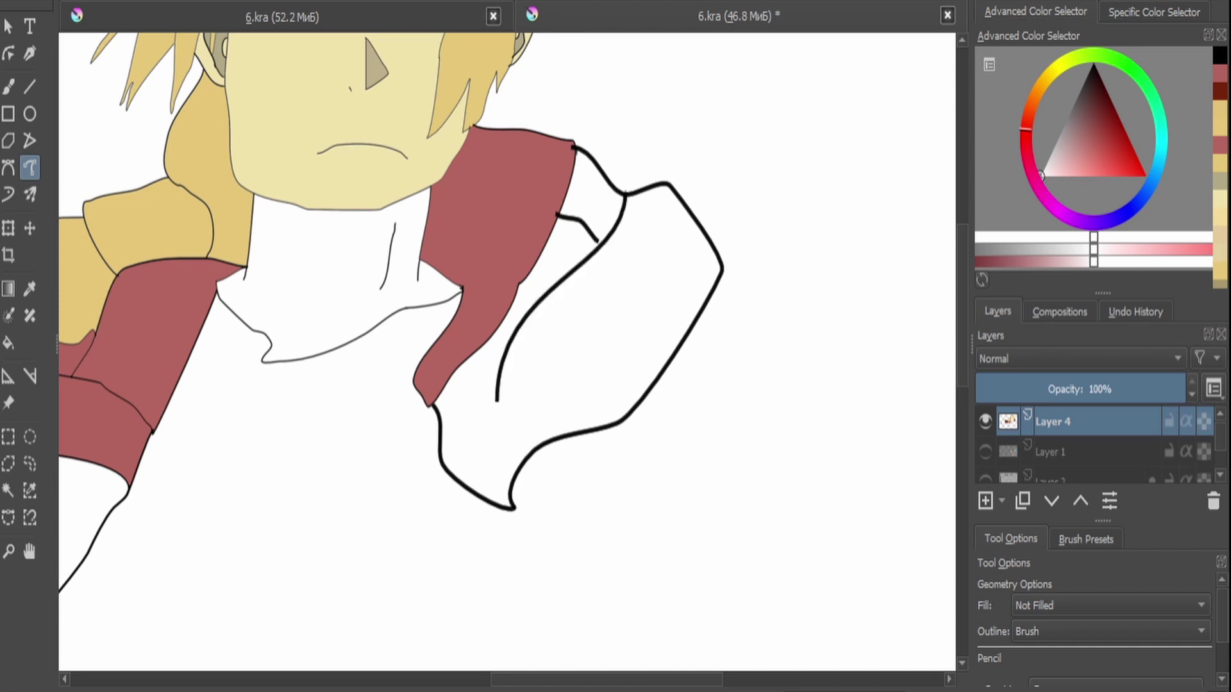
pyautogui.moveTo(691, 211)
pyautogui.mouseDown()
pyautogui.moveTo(612, 308)
pyautogui.moveTo(498, 397)
pyautogui.moveTo(468, 491)
pyautogui.mouseUp()
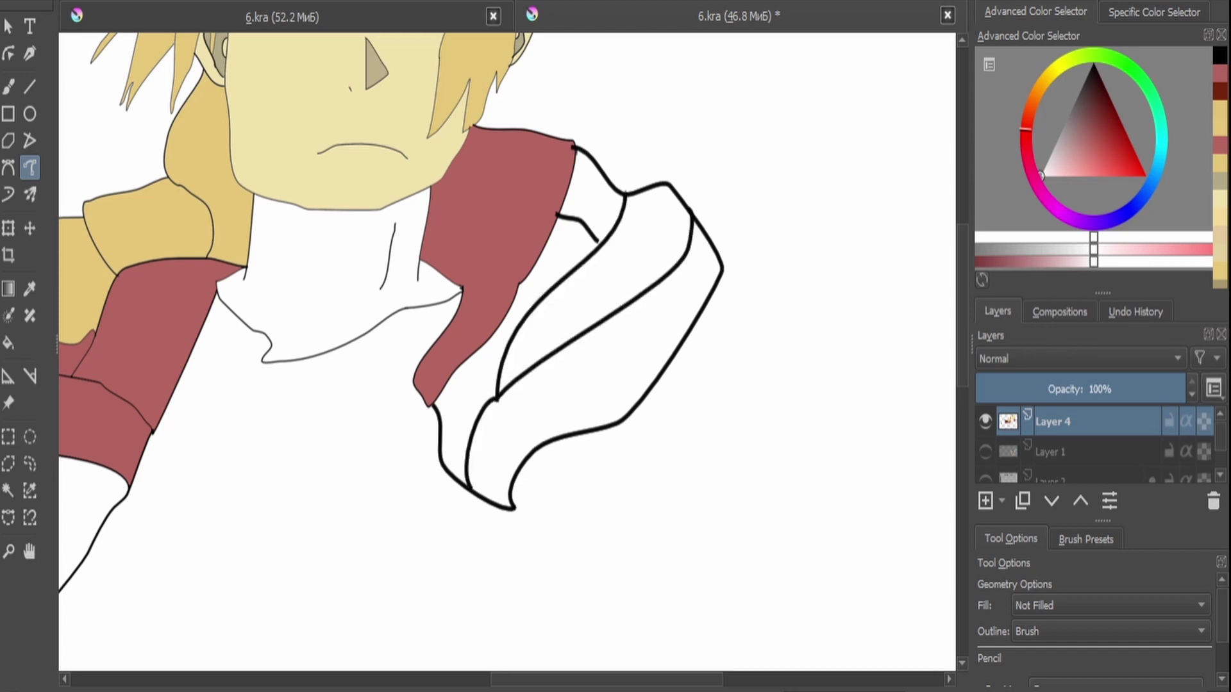
# Try to fill the hood's middle fold with the coat's muted red.
pyautogui.press('+')
pyautogui.press('-')
pyautogui.press('-')
pyautogui.press('-')
pyautogui.press('+')
pyautogui.press('+')
pyautogui.press('f')
pyautogui.click(598, 279)
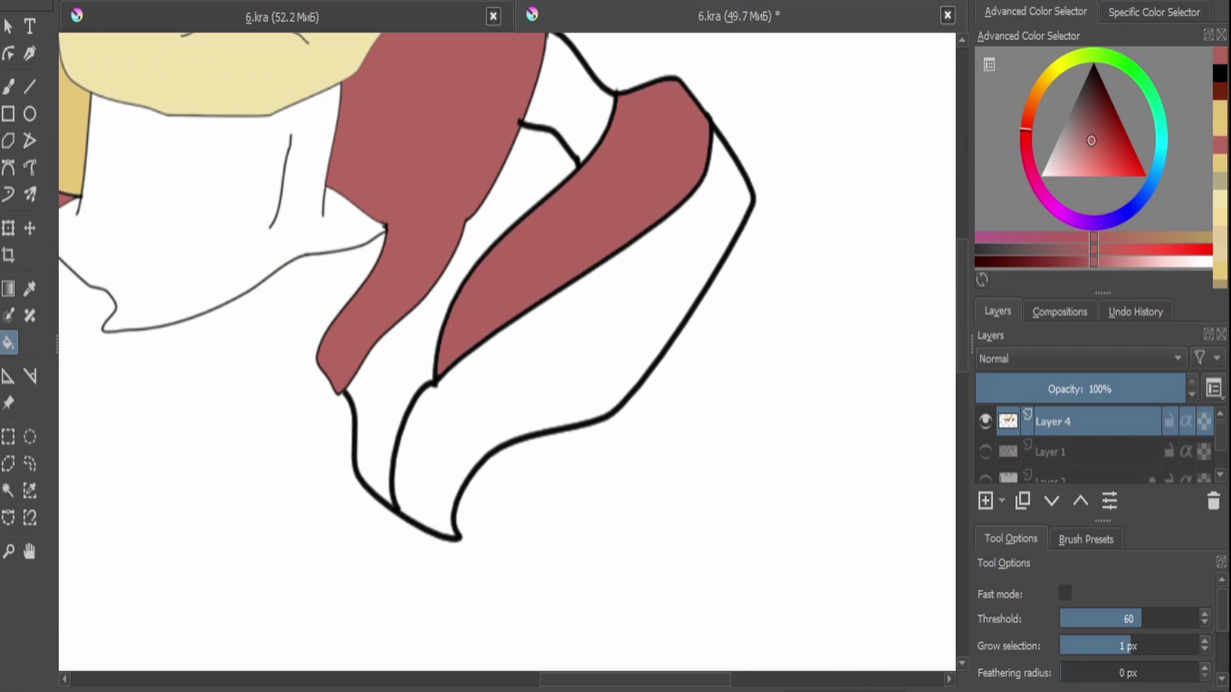
pyautogui.hotkey('ctrl', 'z')
# Set the fill's Grow selection to 0 px and fill the hood's outer fold with muted red.
pyautogui.click(1204, 651)
pyautogui.press('-')
pyautogui.press('+')
pyautogui.click(673, 269)
# Darken the red by three levels and fill the hood's inner folds with the darker shade.
pyautogui.press('k')
pyautogui.press('k')
pyautogui.press('k')
pyautogui.click(398, 359)
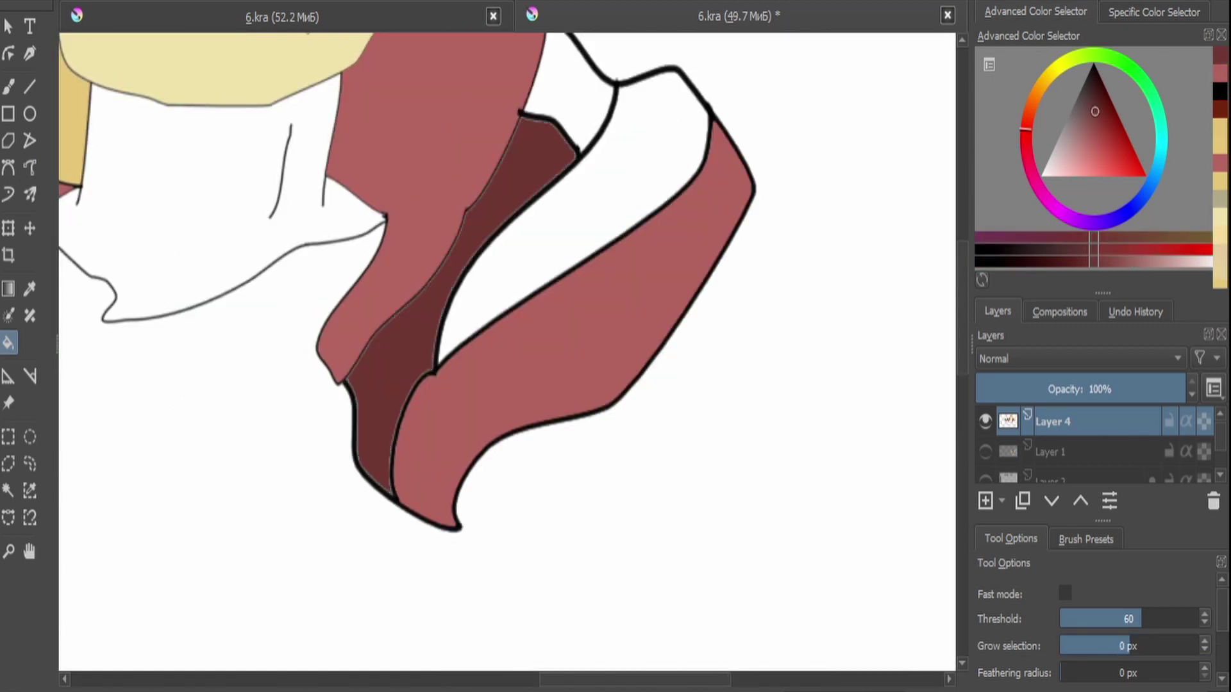
pyautogui.click(567, 84)
# Erase the upper part of the forearm's inner outline with the brush, leaving a short stub above the elbow.
pyautogui.press('-')
pyautogui.press('-')
pyautogui.press('+')
pyautogui.press('b')
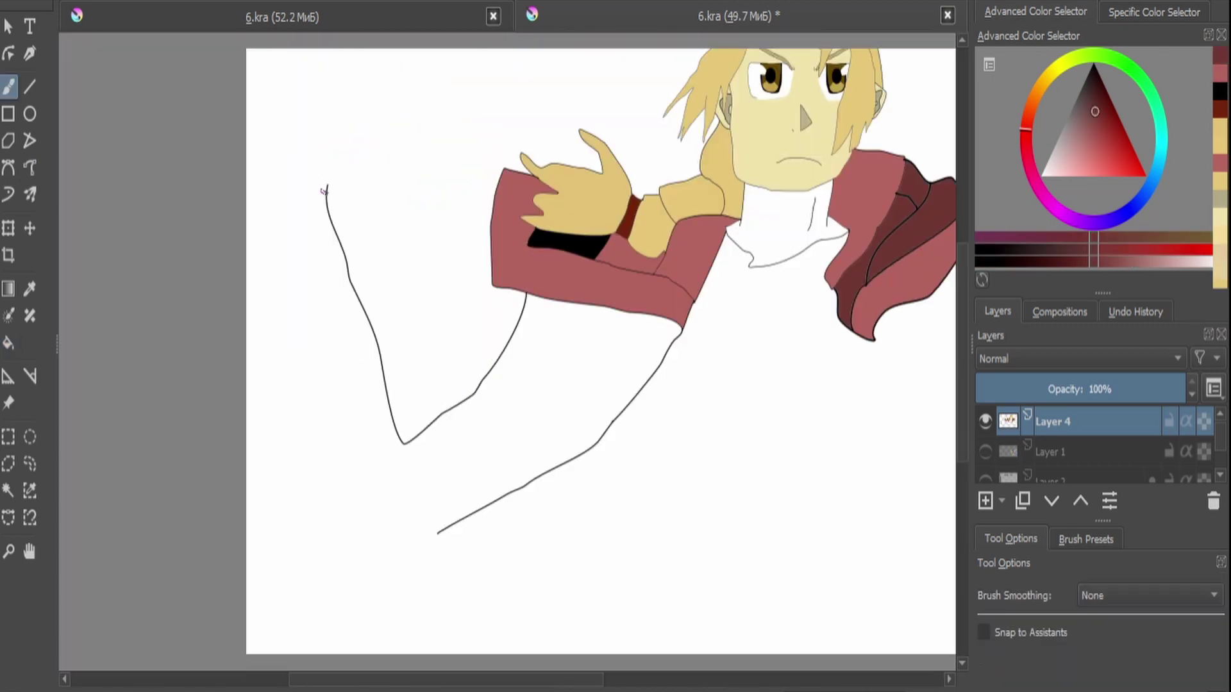
pyautogui.press('+')
pyautogui.moveTo(309, 220); pyautogui.dragTo(375, 402)
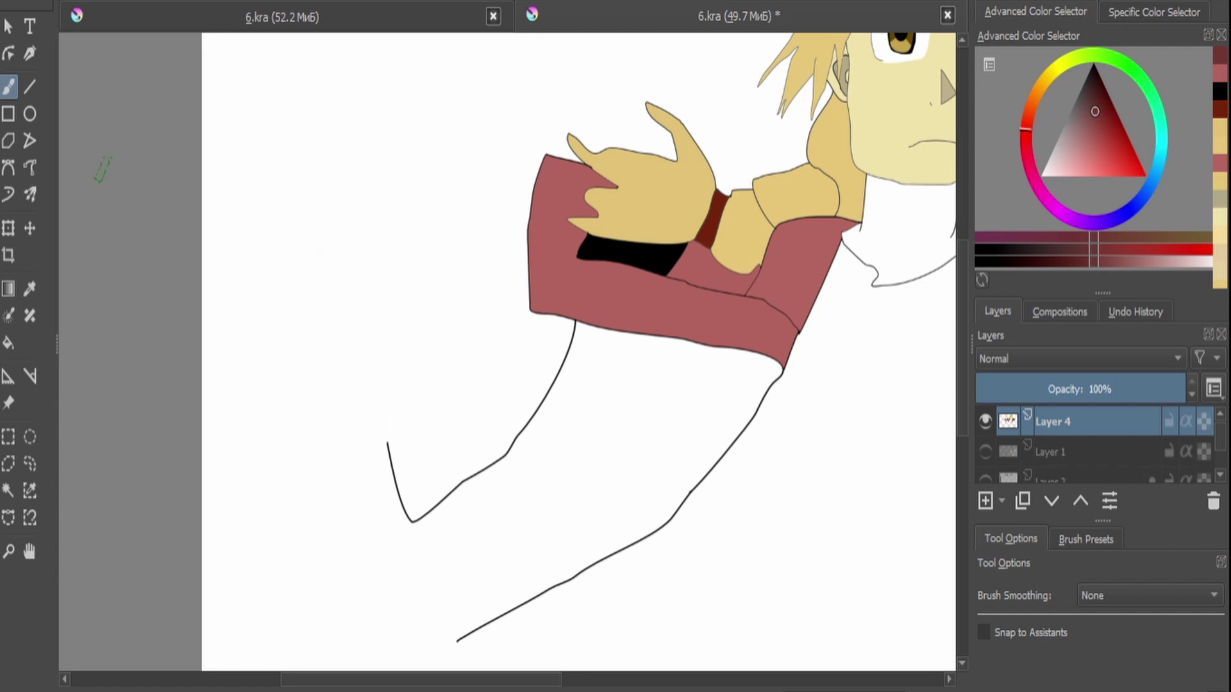
# Restore the black color and draw the rounded elbow and the ruffled cuff that closes the sleeve with the Freehand Path tool.
pyautogui.click(30, 167)
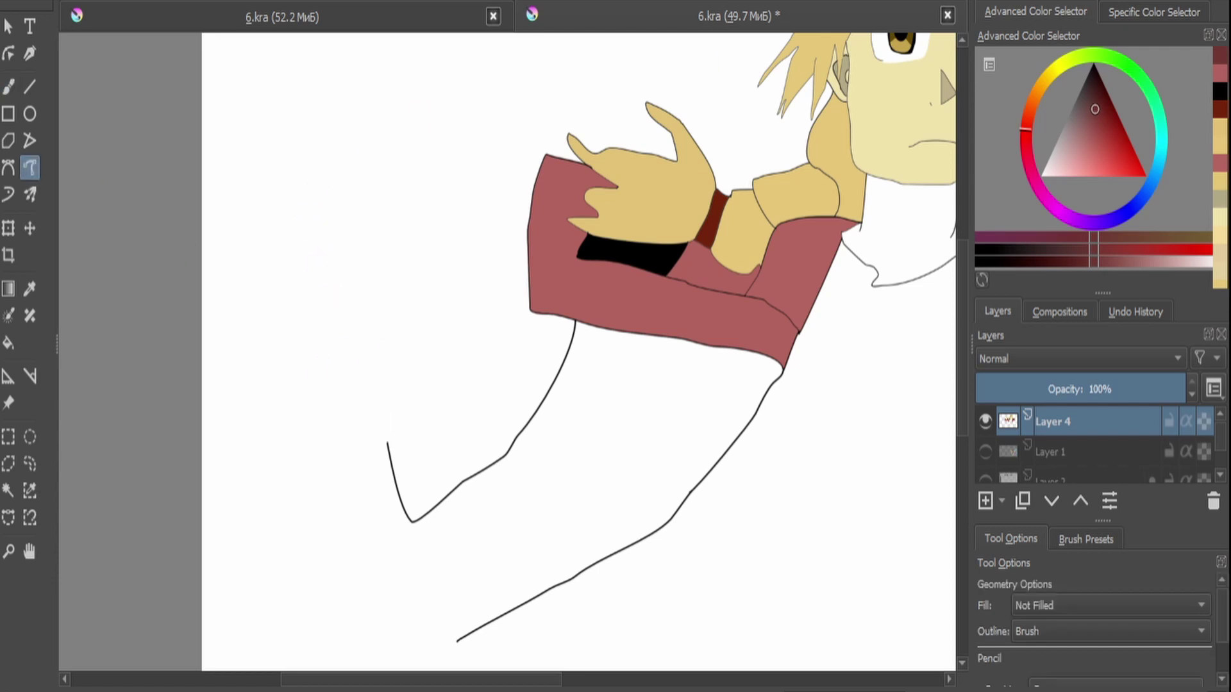
pyautogui.press('d')
pyautogui.moveTo(458, 639)
pyautogui.mouseDown()
pyautogui.moveTo(312, 591)
pyautogui.moveTo(293, 504)
pyautogui.mouseUp()
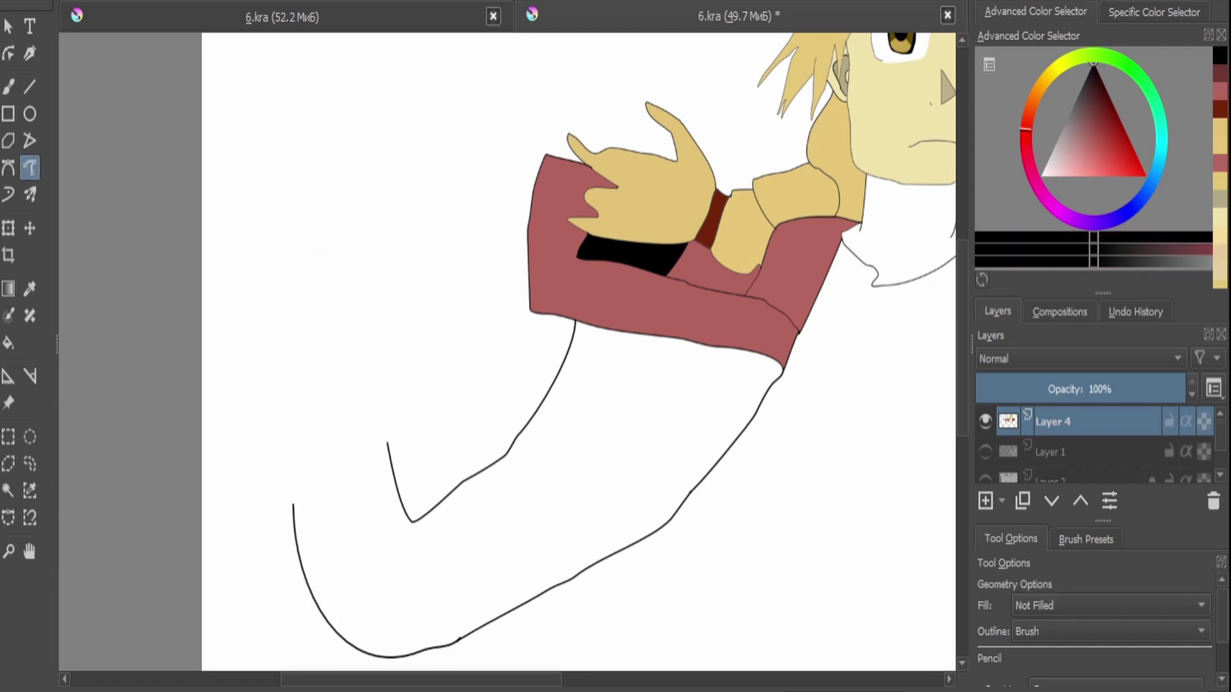
pyautogui.press('+')
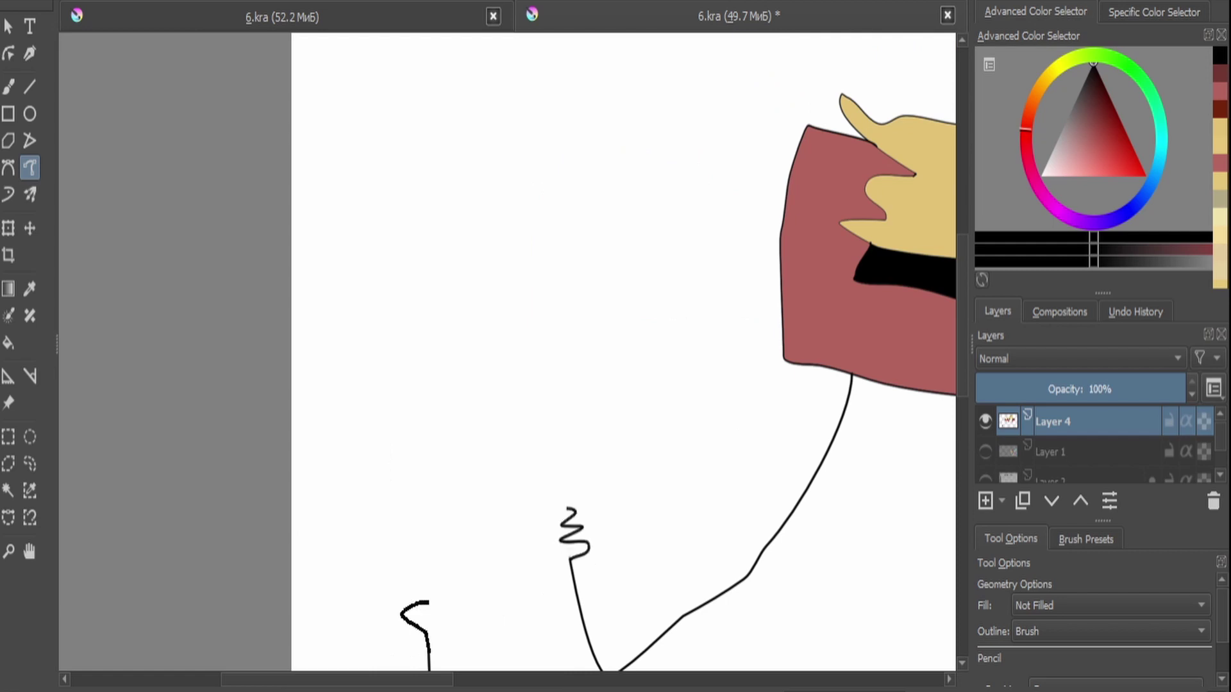
pyautogui.moveTo(449, 548); pyautogui.dragTo(511, 530)
pyautogui.press('-')
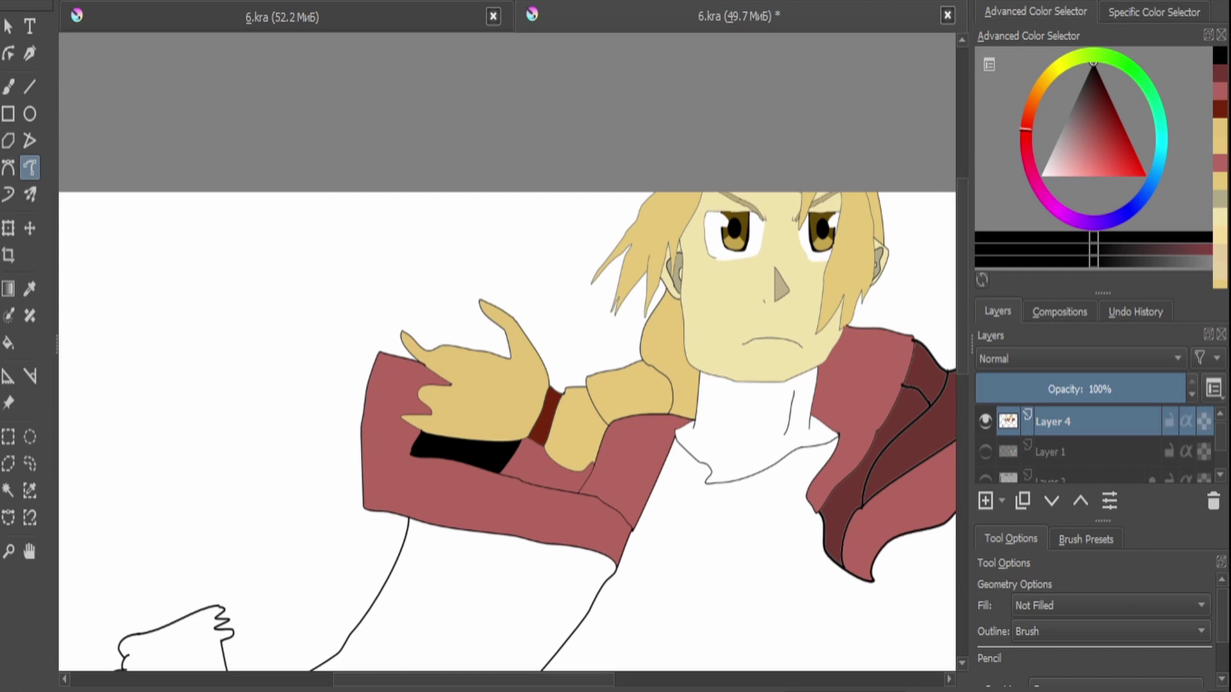
pyautogui.press('-')
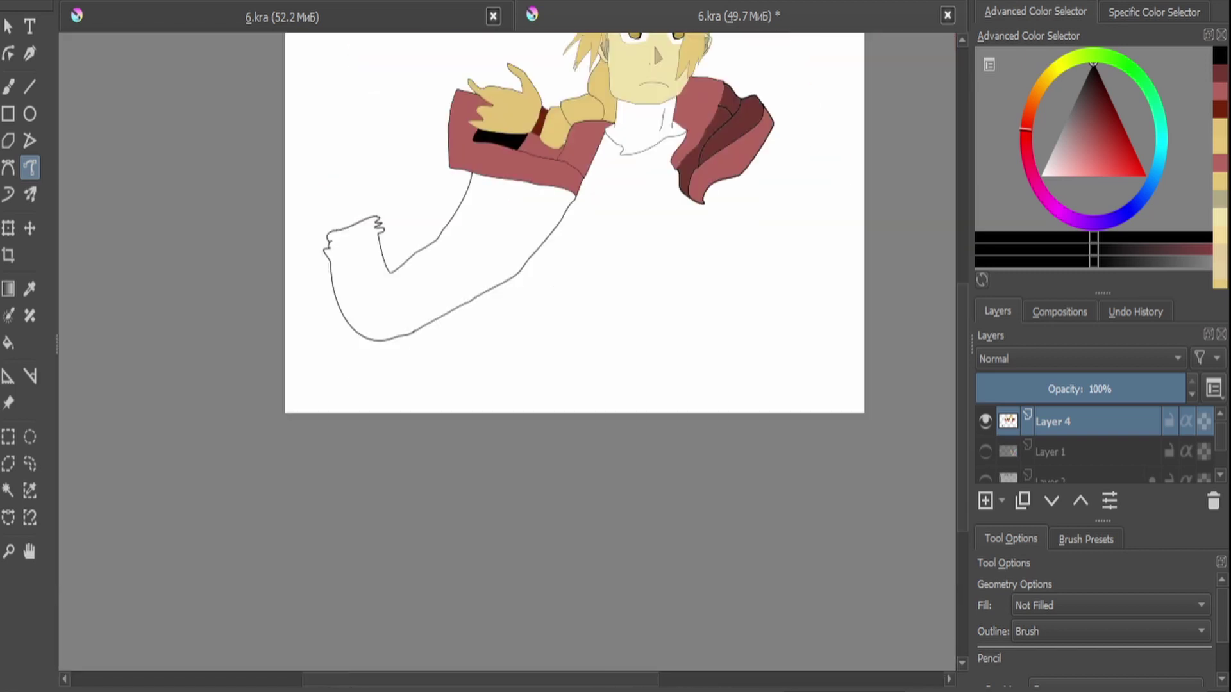
# Erase the arm's lower outline between the elbow and the red band with the brush.
pyautogui.press('+')
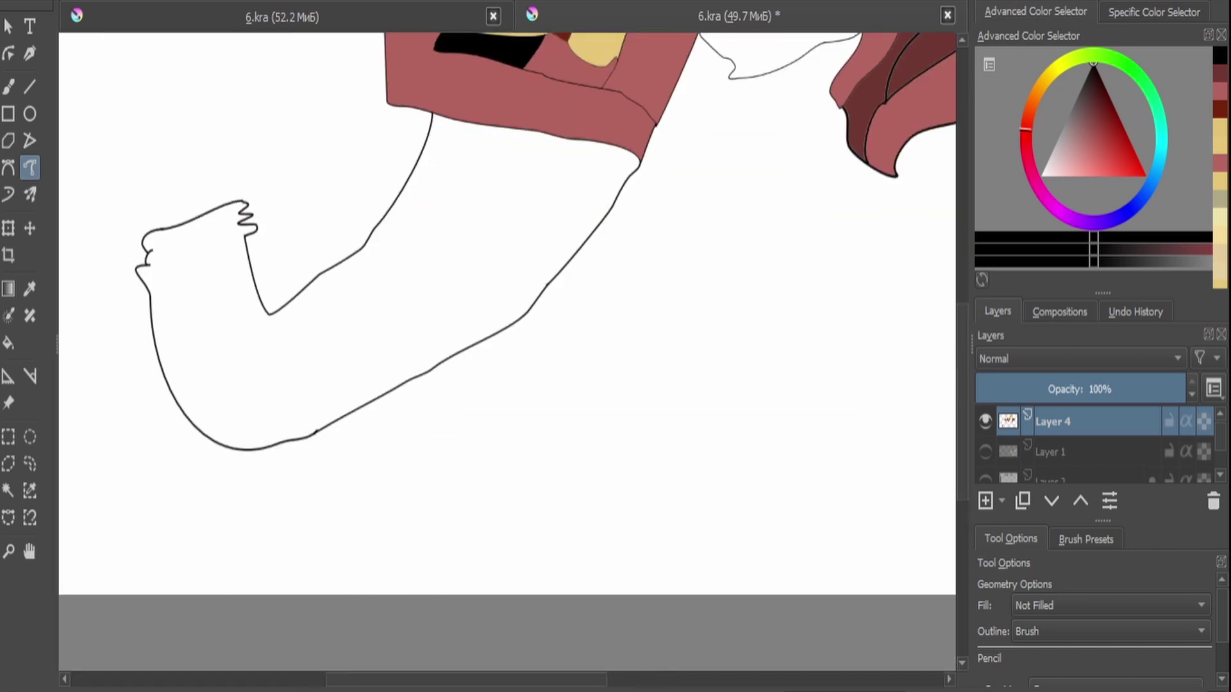
pyautogui.press('b')
pyautogui.press('x')
pyautogui.moveTo(603, 221)
pyautogui.mouseDown()
pyautogui.moveTo(564, 275)
pyautogui.moveTo(630, 189)
pyautogui.mouseUp()
# Draw the coat's two edges down to the canvas bottom and a new lower arm outline from the red band to the elbow.
pyautogui.click(29, 167)
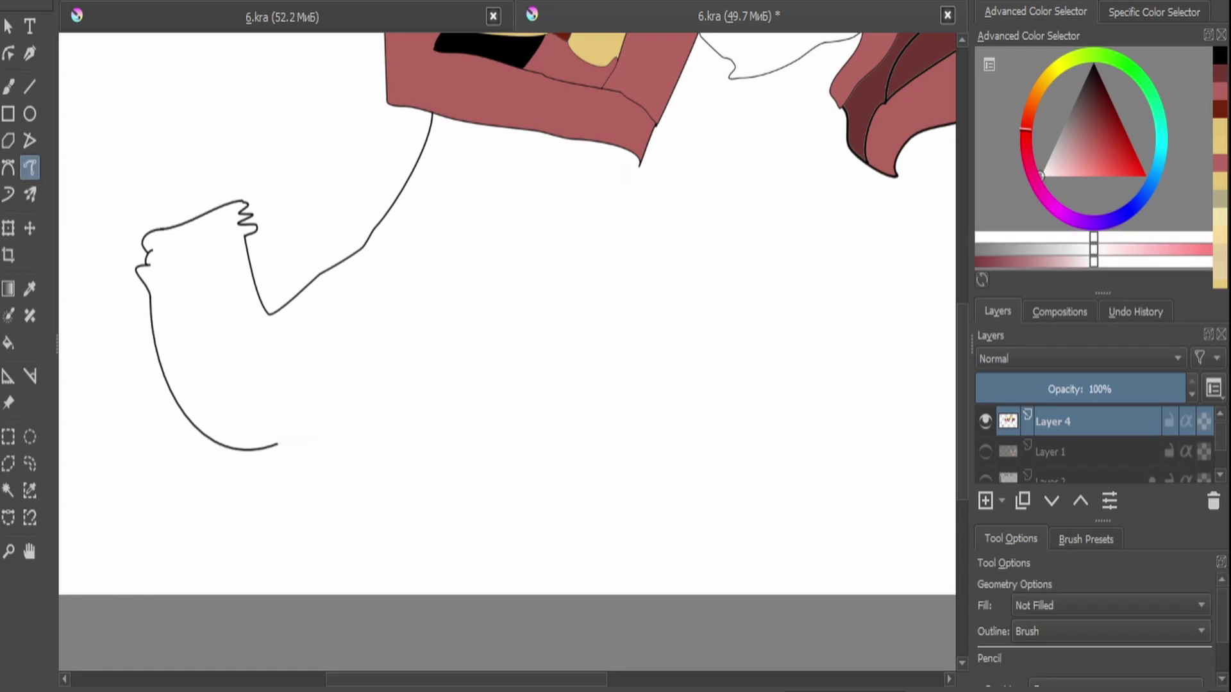
pyautogui.moveTo(621, 193); pyautogui.dragTo(228, 616)
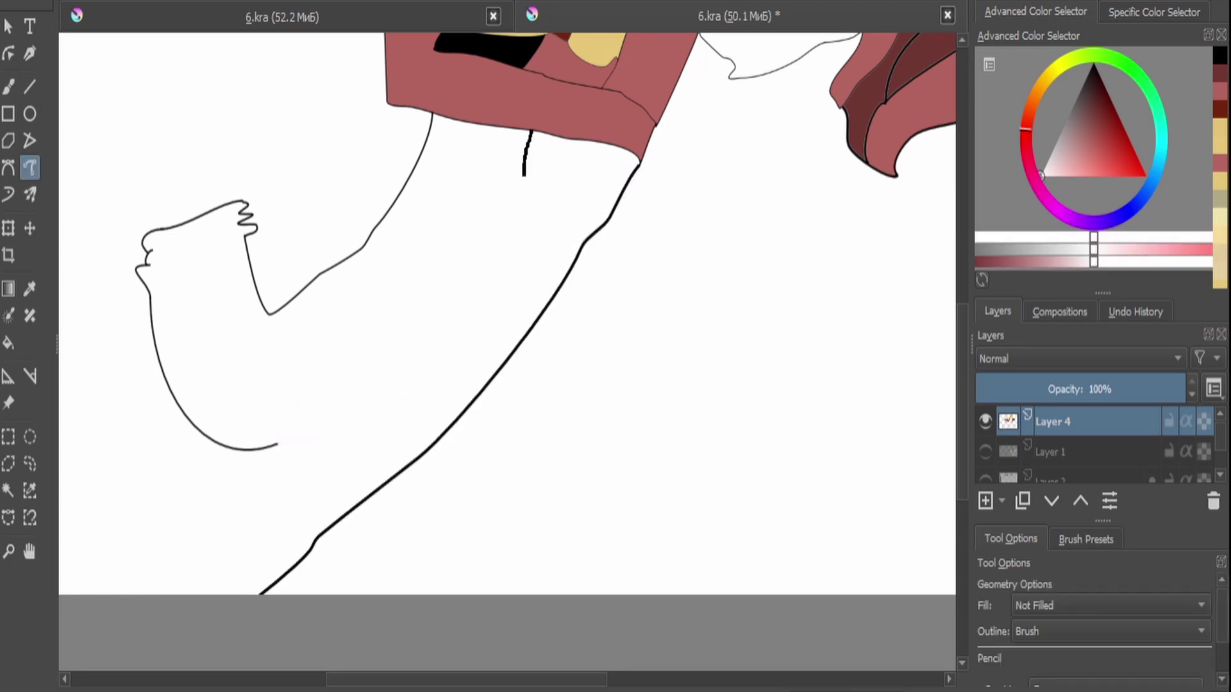
pyautogui.moveTo(524, 174)
pyautogui.mouseDown()
pyautogui.moveTo(529, 241)
pyautogui.moveTo(279, 442)
pyautogui.mouseUp()
pyautogui.scroll(-4, 279, 441)
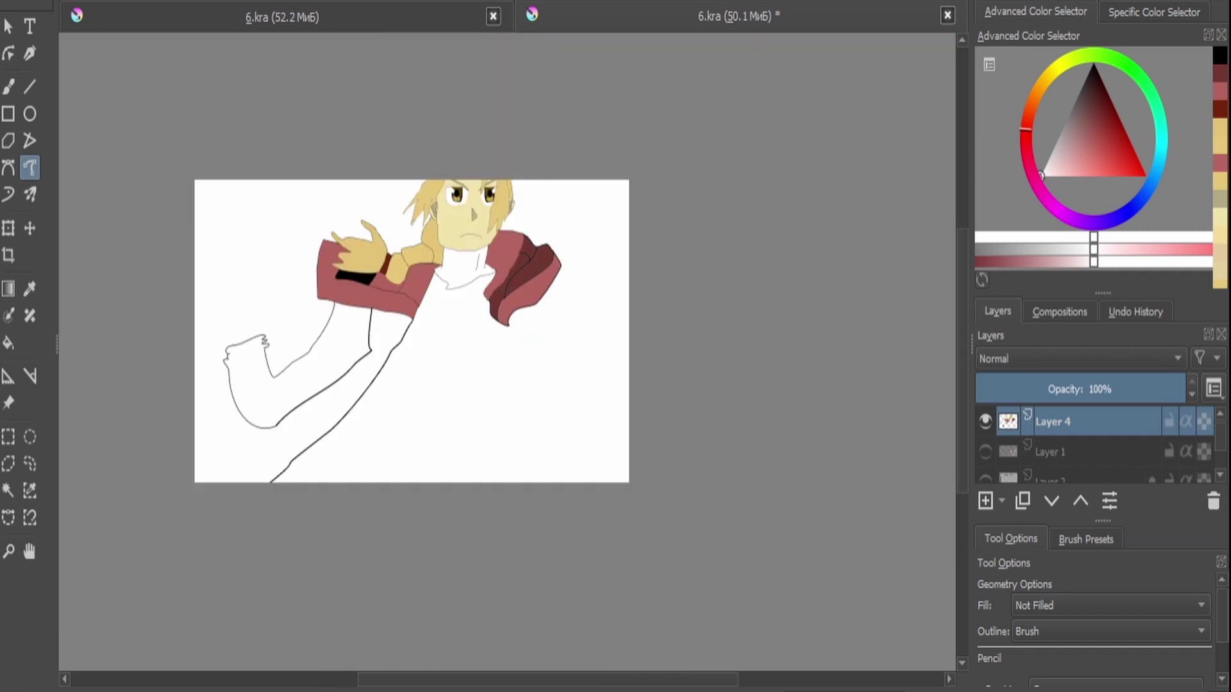
pyautogui.scroll(4, 275, 428)
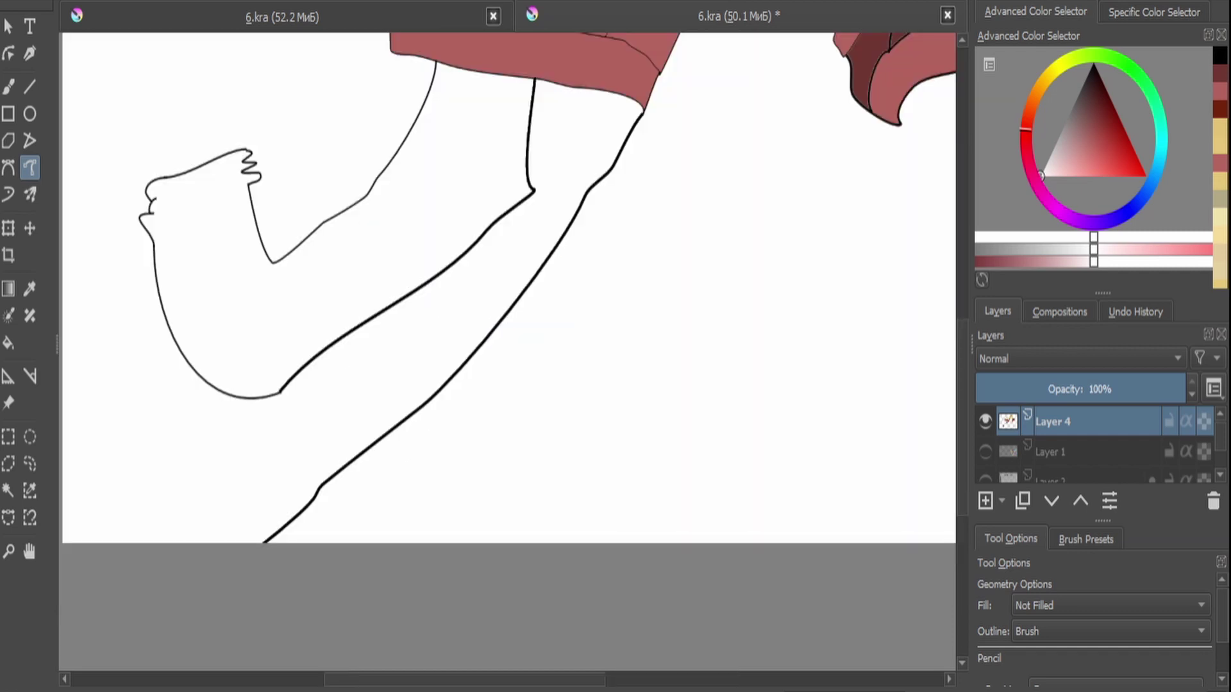
pyautogui.moveTo(208, 387); pyautogui.dragTo(128, 542)
# Fill the bent sleeve and the coat section below it with muted red.
pyautogui.scroll(-3, 277, 410)
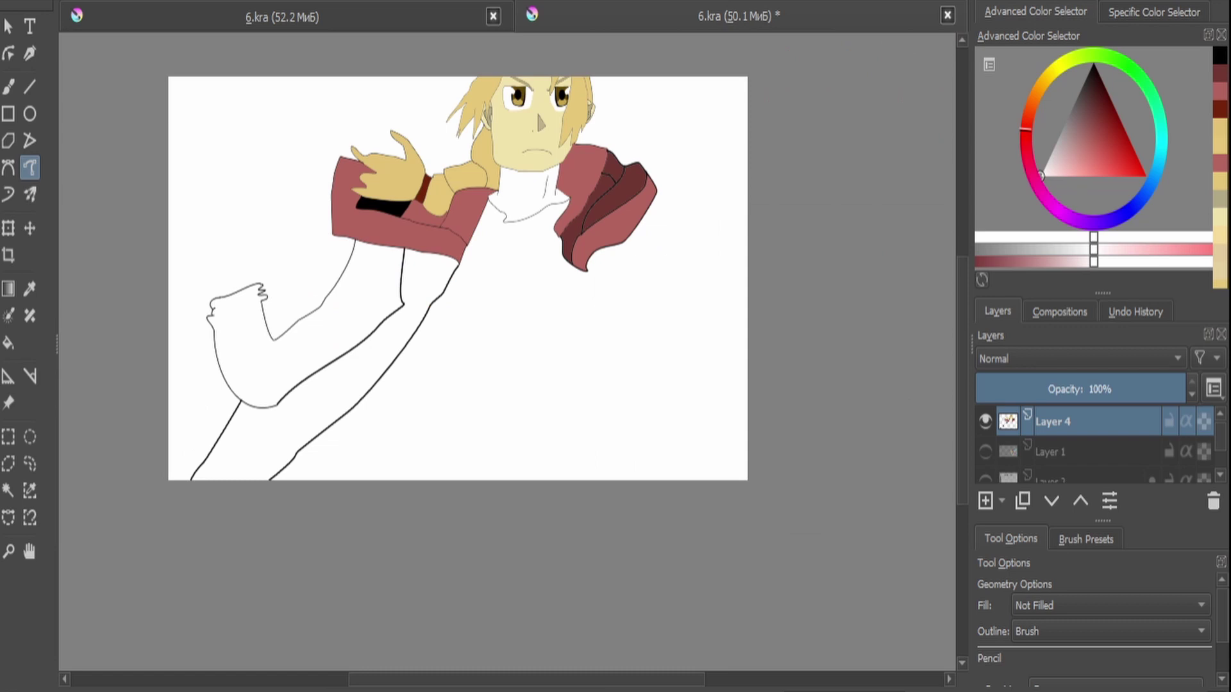
pyautogui.click(307, 359)
pyautogui.scroll(-3, 449, 320)
pyautogui.scroll(2, 448, 320)
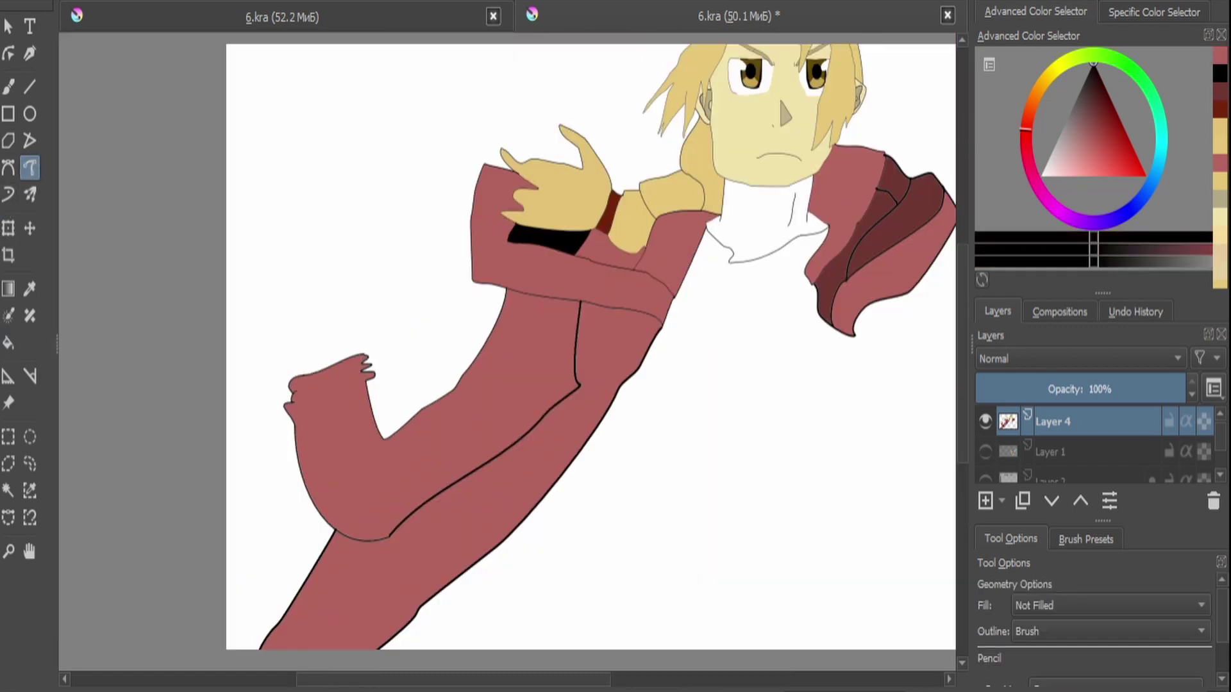
# Draw the mechanical forearm above the ruffled cuff with the Freehand Path tool, adding a squared section with a rounded corner panel and two small ovals.
pyautogui.scroll(1, 295, 263)
pyautogui.moveTo(373, 388); pyautogui.dragTo(397, 267)
pyautogui.moveTo(290, 418)
pyautogui.mouseDown()
pyautogui.moveTo(277, 272)
pyautogui.moveTo(398, 272)
pyautogui.moveTo(282, 188)
pyautogui.moveTo(396, 230)
pyautogui.mouseUp()
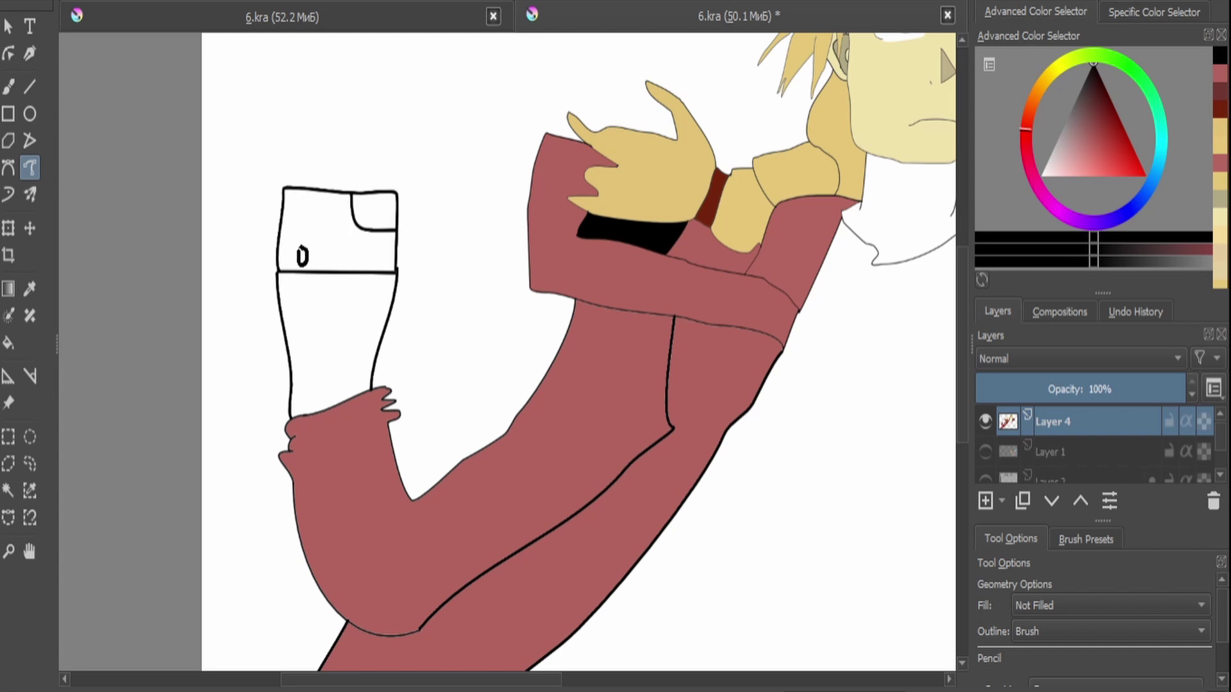
pyautogui.press('-')
pyautogui.press('+')
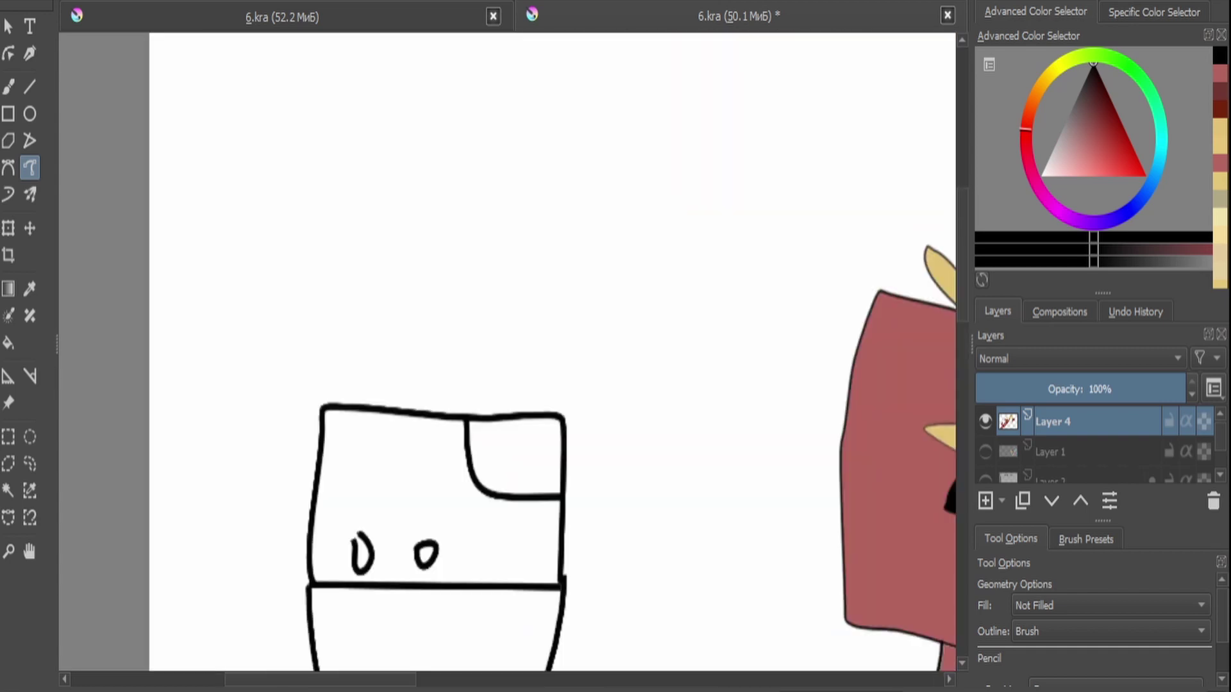
pyautogui.press('-')
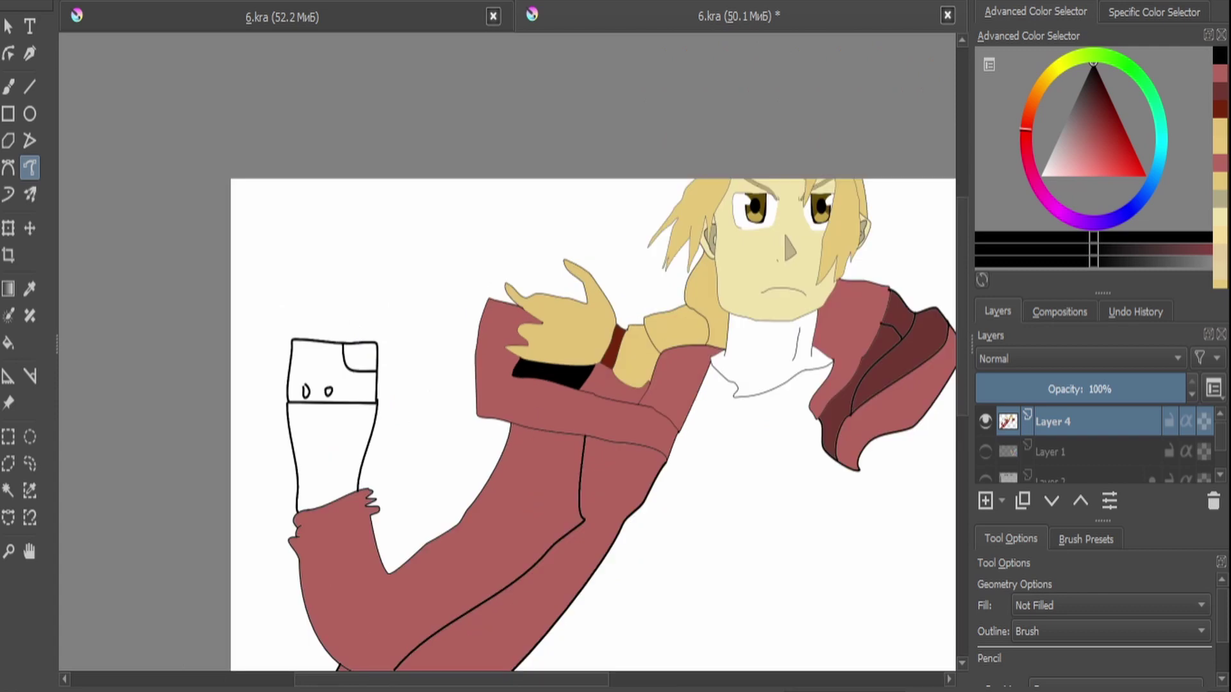
# Draw the inner mechanical plates above the forearm's squared section: two short segments, two flanking side plates and a rounded central plate.
pyautogui.press('+')
pyautogui.moveTo(433, 363); pyautogui.dragTo(433, 426)
pyautogui.moveTo(421, 400); pyautogui.dragTo(421, 423)
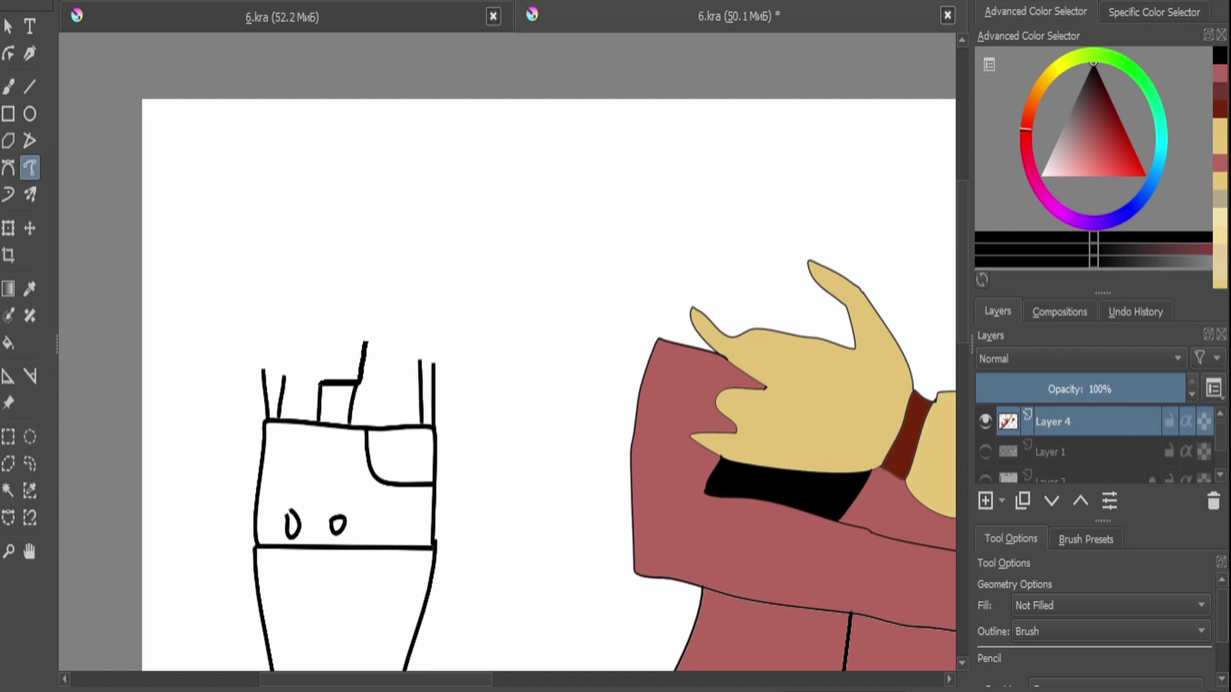
pyautogui.moveTo(317, 336); pyautogui.dragTo(318, 383)
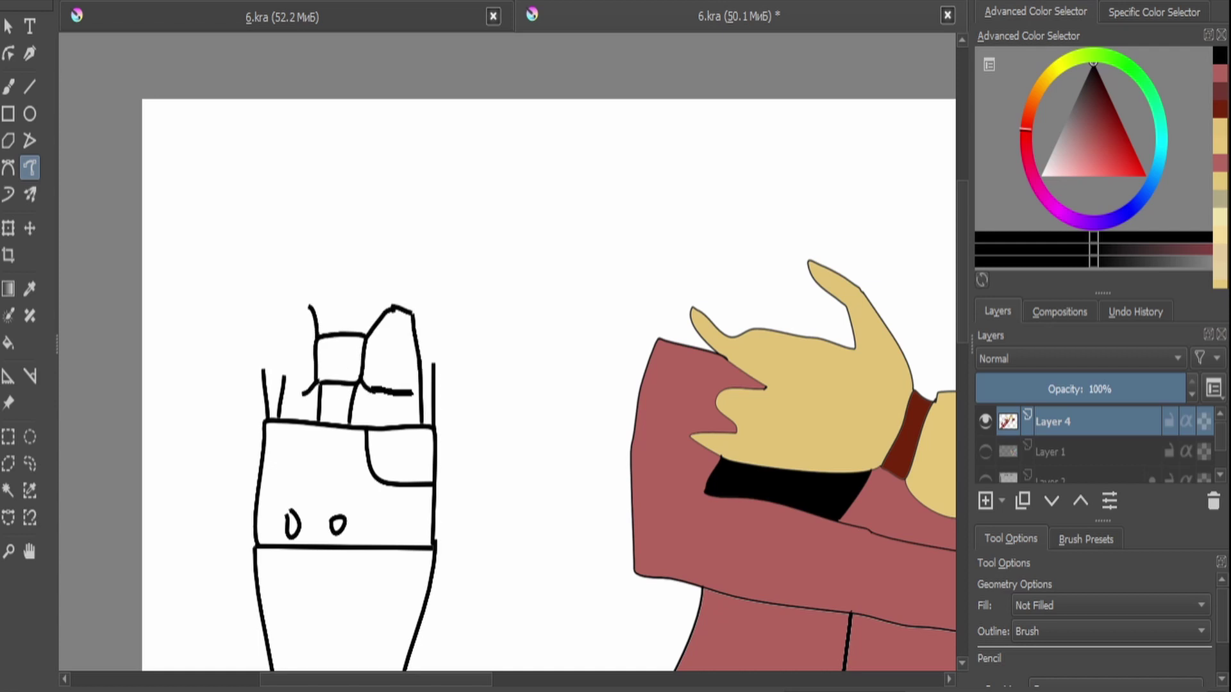
pyautogui.moveTo(282, 385); pyautogui.dragTo(295, 298)
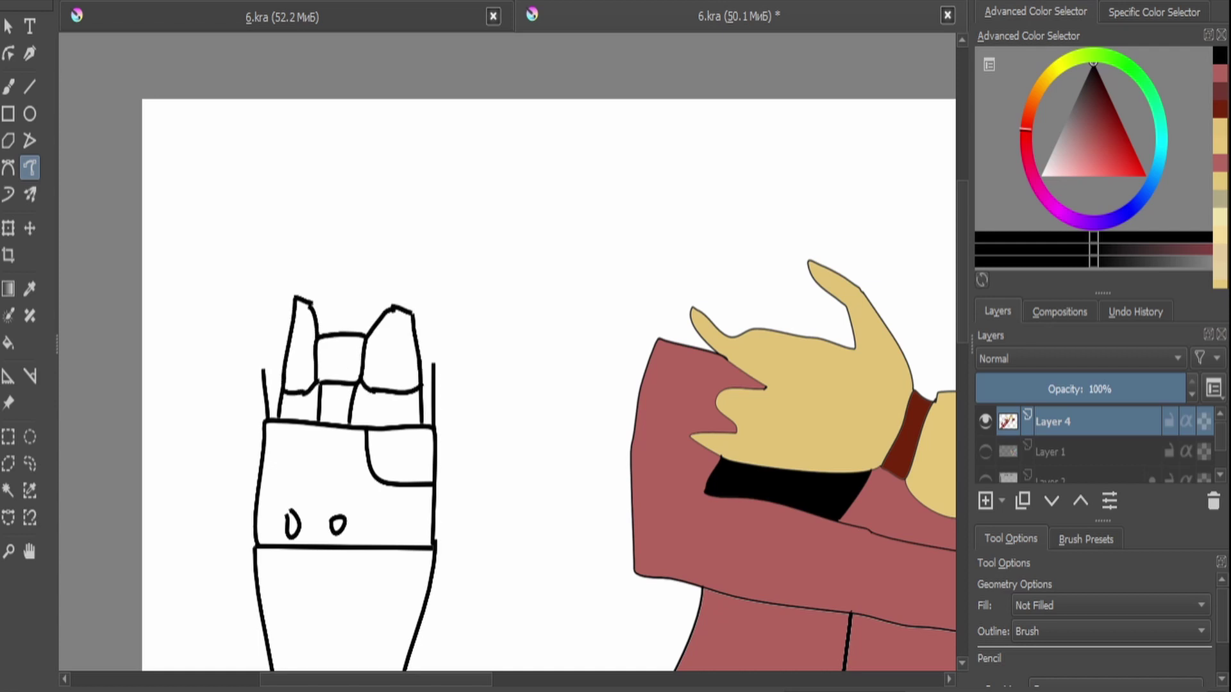
pyautogui.moveTo(365, 333)
pyautogui.mouseDown()
pyautogui.moveTo(375, 257)
pyautogui.moveTo(321, 323)
pyautogui.mouseUp()
# Close the outer plates on both sides of the mechanical arm and draw a tall section with a wavy upper edge around the central plate.
pyautogui.press('+')
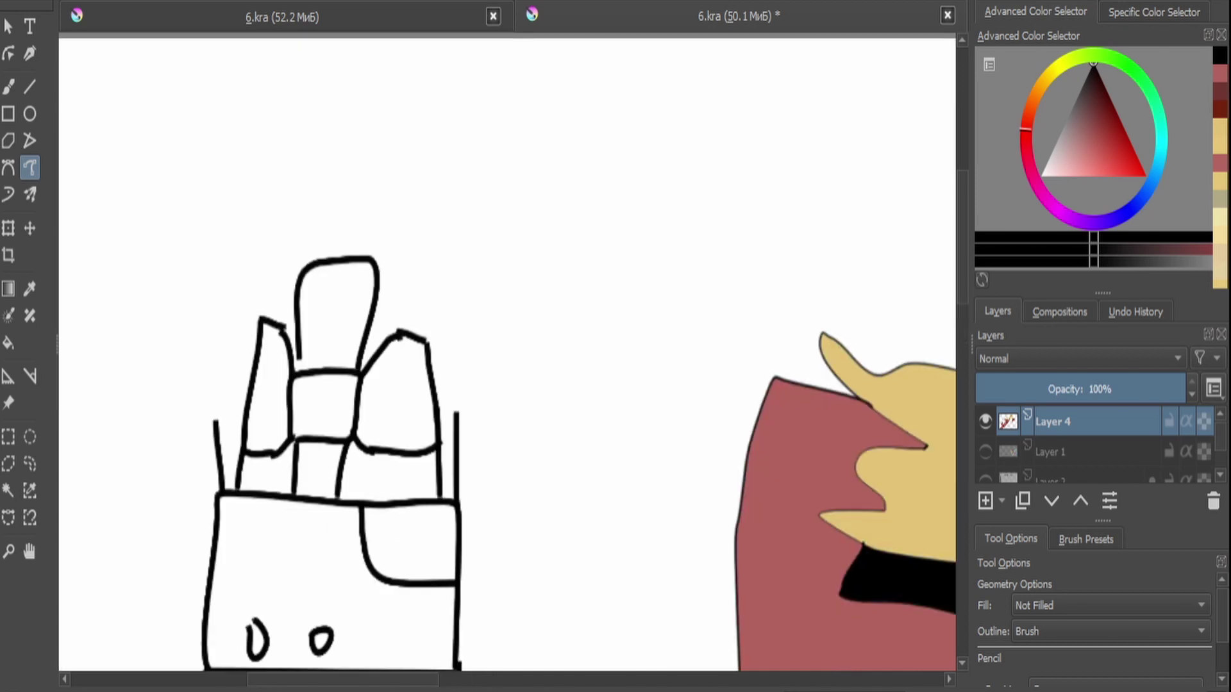
pyautogui.moveTo(456, 435); pyautogui.dragTo(457, 349)
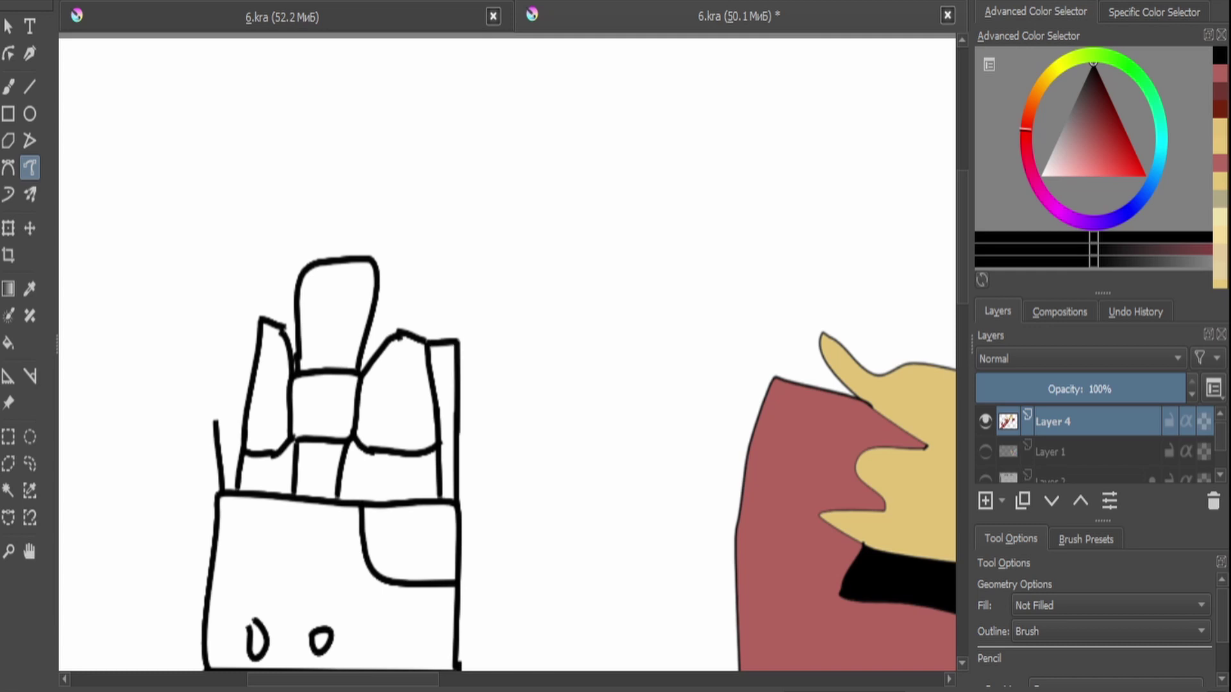
pyautogui.moveTo(216, 423)
pyautogui.mouseDown()
pyautogui.moveTo(232, 334)
pyautogui.moveTo(268, 327)
pyautogui.mouseUp()
pyautogui.moveTo(427, 343); pyautogui.dragTo(427, 198)
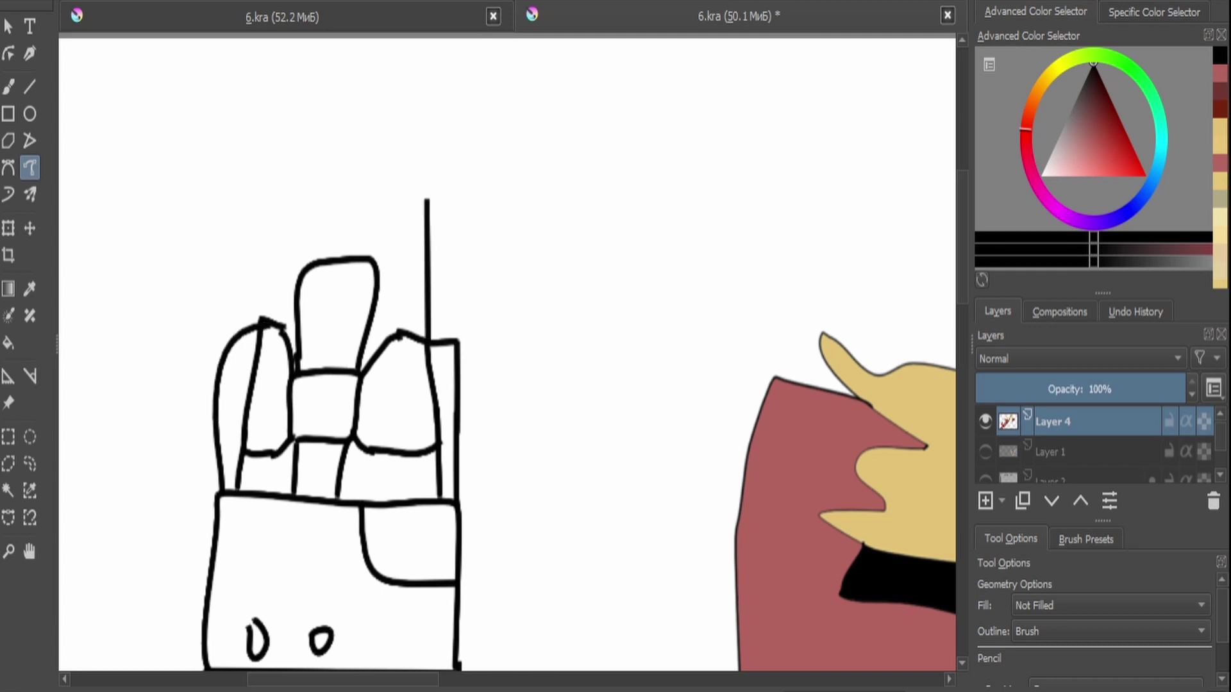
pyautogui.moveTo(266, 282)
pyautogui.mouseDown()
pyautogui.moveTo(284, 166)
pyautogui.moveTo(332, 190)
pyautogui.moveTo(406, 182)
pyautogui.moveTo(426, 198)
pyautogui.mouseUp()
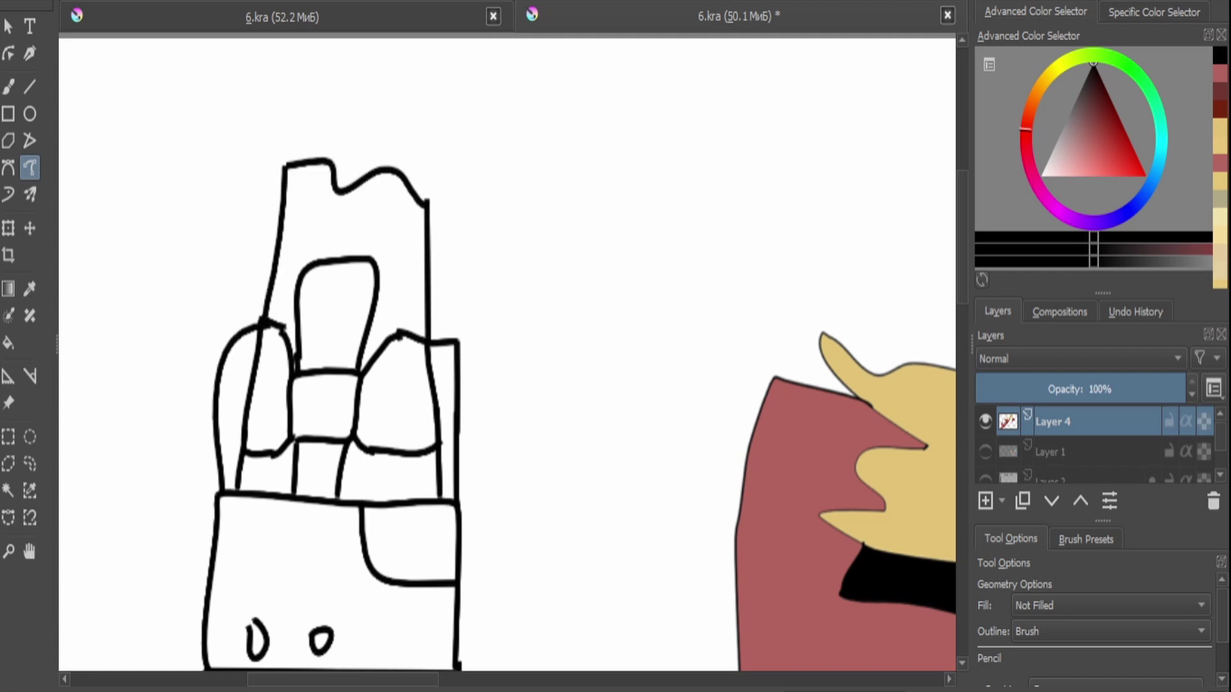
# Draw two edges flaring outward above the wavy edge and add a half-round joint on the inside of each.
pyautogui.scroll(3, 507, 352)
pyautogui.scroll(-2, 506, 410)
pyautogui.scroll(2, 507, 411)
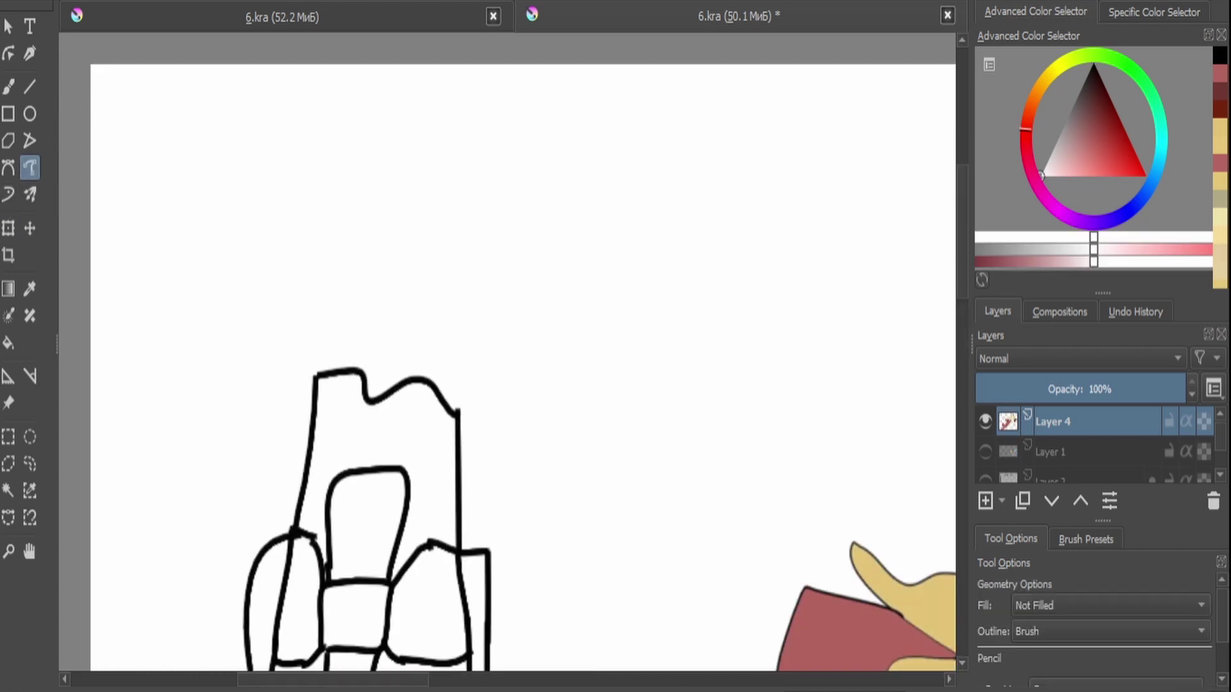
pyautogui.moveTo(314, 378); pyautogui.dragTo(280, 215)
pyautogui.moveTo(457, 414); pyautogui.dragTo(526, 217)
pyautogui.moveTo(507, 259); pyautogui.dragTo(494, 331)
pyautogui.moveTo(287, 259)
pyautogui.mouseDown()
pyautogui.moveTo(329, 287)
pyautogui.moveTo(303, 322)
pyautogui.mouseUp()
pyautogui.hotkey('ctrl', 'z')
pyautogui.scroll(4, 507, 353)
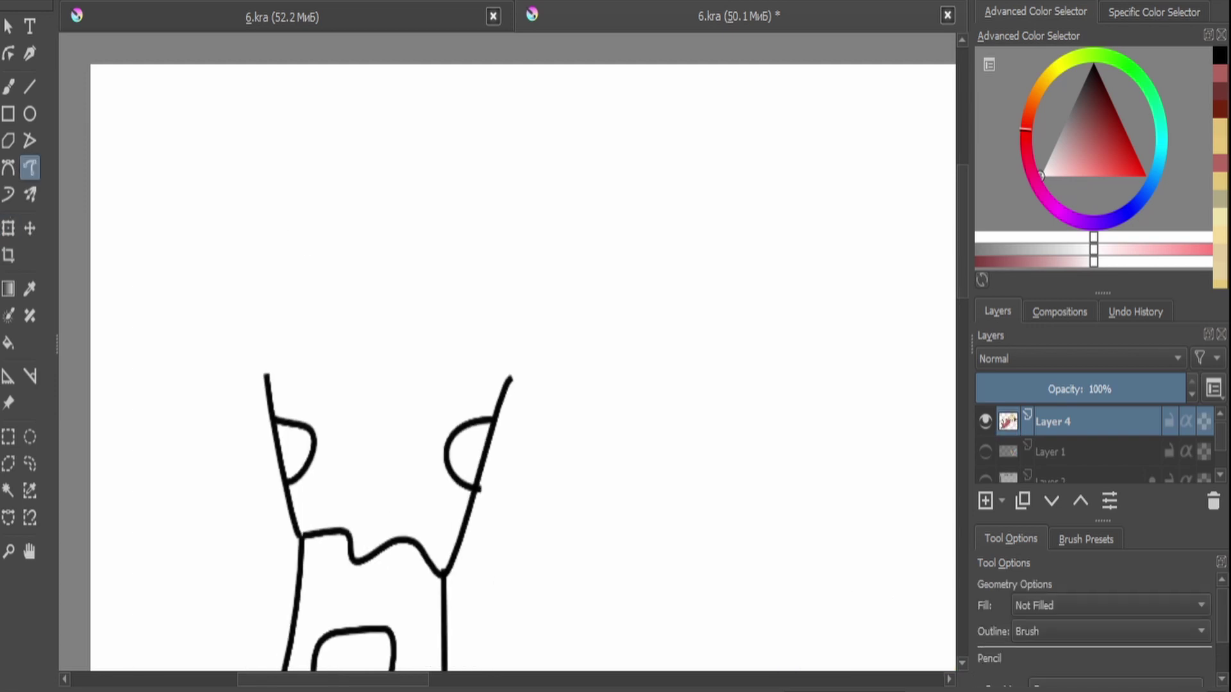
# Extend both edges of the mechanical hand upward and draw a small oval with a larger circle below it between them.
pyautogui.moveTo(512, 379); pyautogui.dragTo(508, 242)
pyautogui.moveTo(266, 375); pyautogui.dragTo(297, 214)
pyautogui.moveTo(379, 269); pyautogui.dragTo(375, 272)
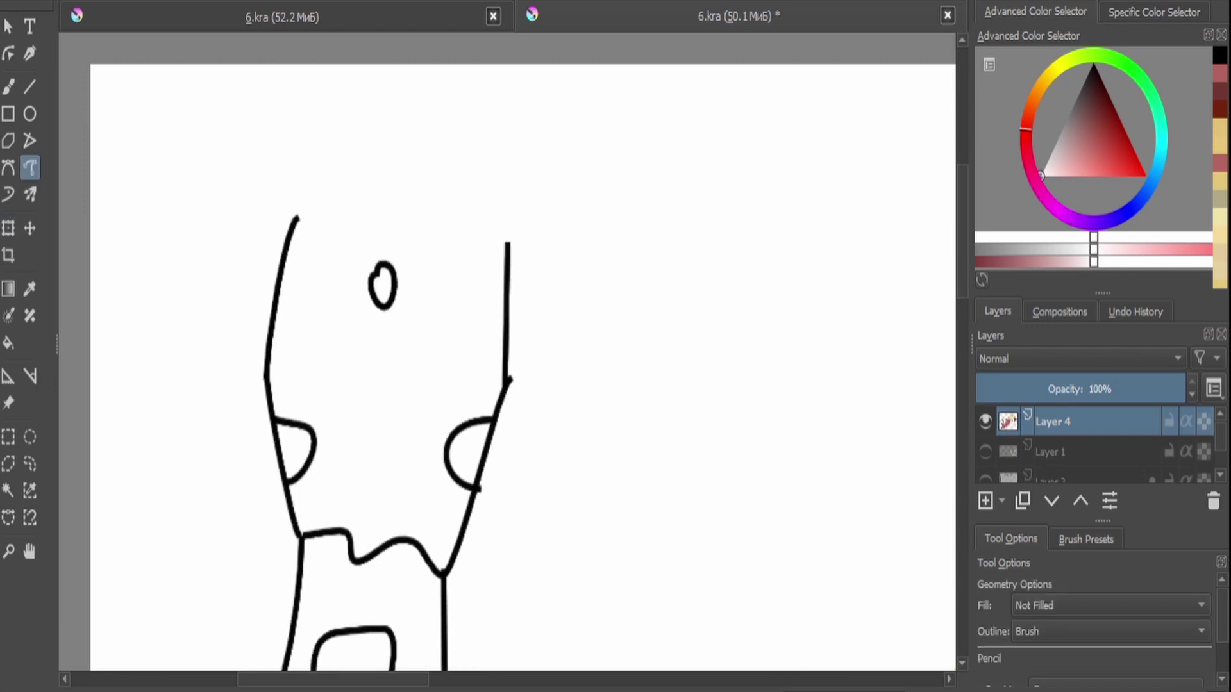
pyautogui.moveTo(383, 350); pyautogui.dragTo(380, 352)
pyautogui.scroll(-3, 385, 370)
pyautogui.scroll(5, 447, 350)
pyautogui.press('b')
pyautogui.hotkey('ctrl', 'z')
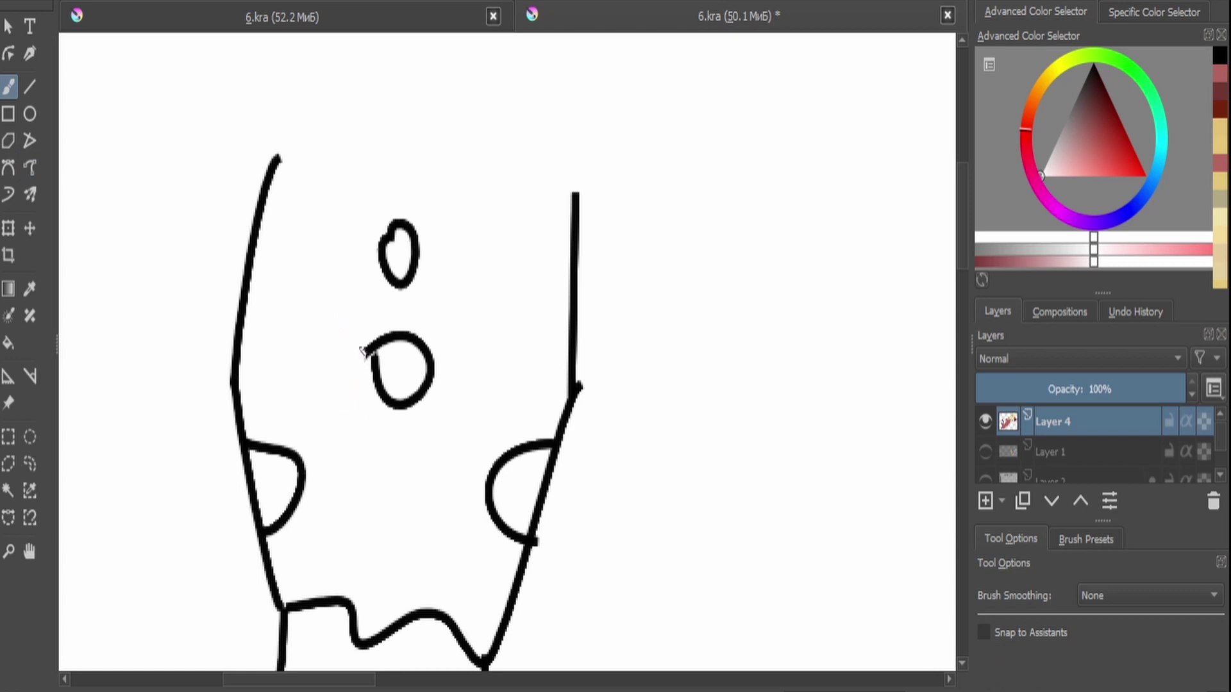
# Start a free transform of the drawing on Layer 4.
pyautogui.hotkey('ctrl', 't')
pyautogui.scroll(3, 507, 410)
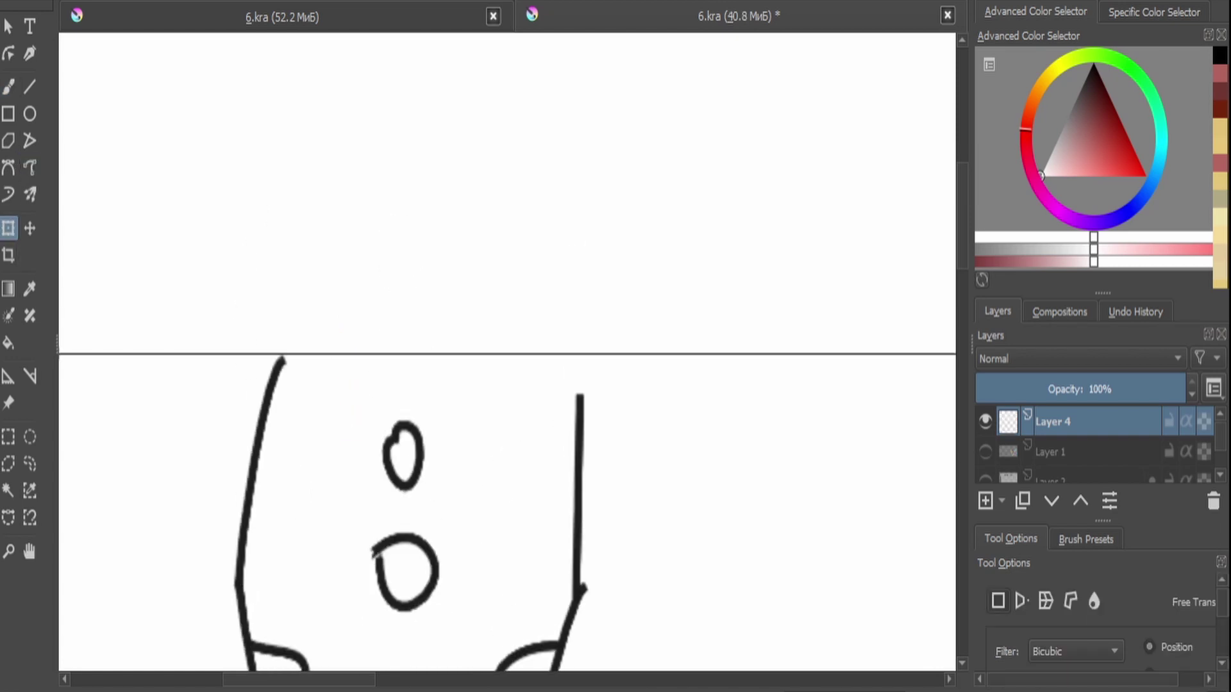
# Draw a curved wrist band above the metal forearm with two dotted tabs and short rods rising from the tabs.
pyautogui.click(29, 167)
pyautogui.moveTo(273, 364)
pyautogui.mouseDown()
pyautogui.moveTo(581, 389)
pyautogui.moveTo(268, 356)
pyautogui.moveTo(271, 366)
pyautogui.mouseUp()
pyautogui.moveTo(340, 277); pyautogui.dragTo(385, 256)
pyautogui.moveTo(484, 266); pyautogui.dragTo(520, 273)
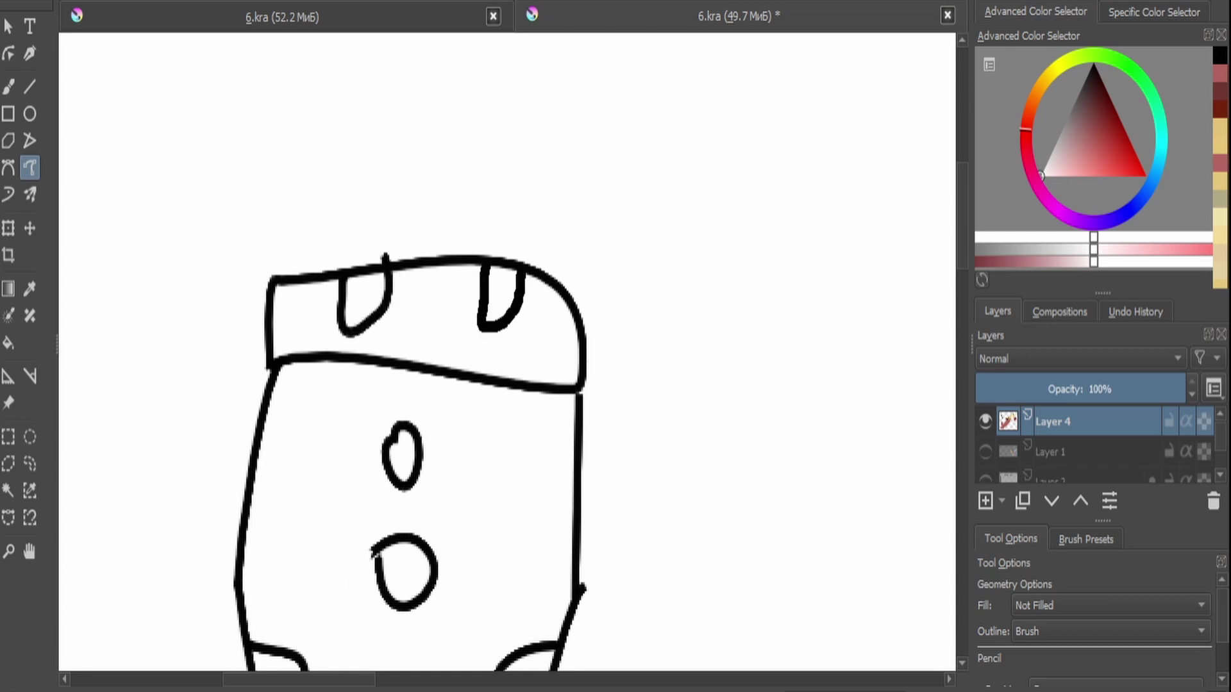
pyautogui.press('b')
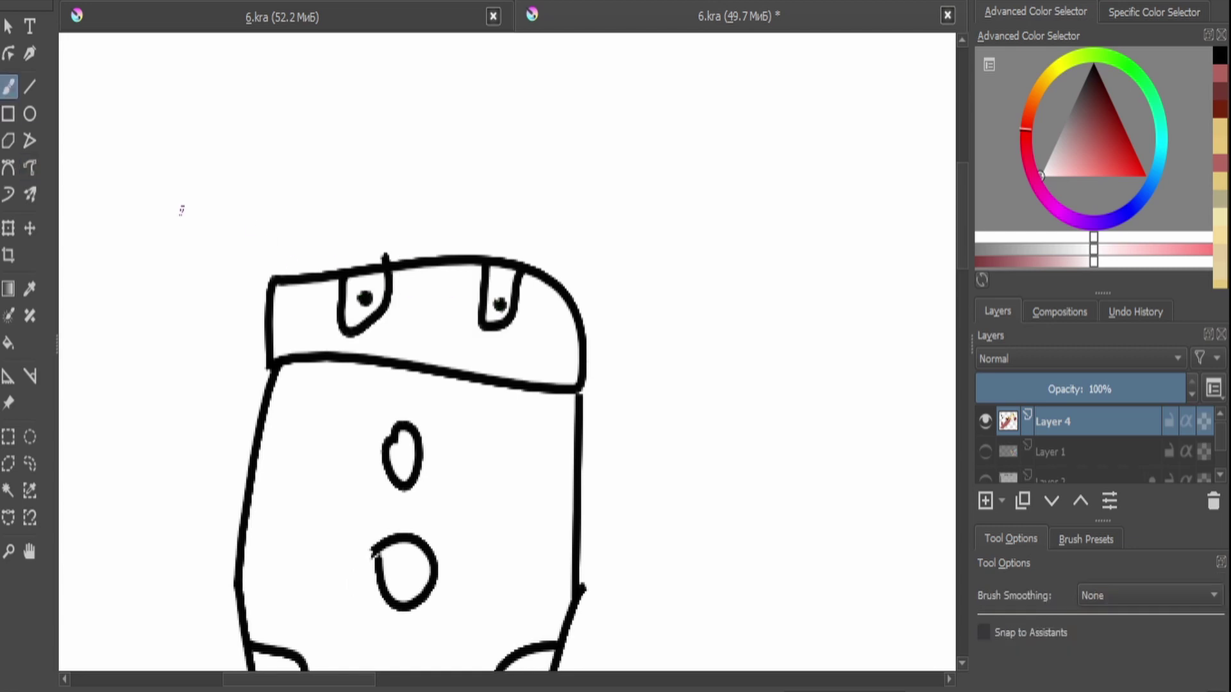
pyautogui.press('-')
pyautogui.hotkey('ctrl', 'z')
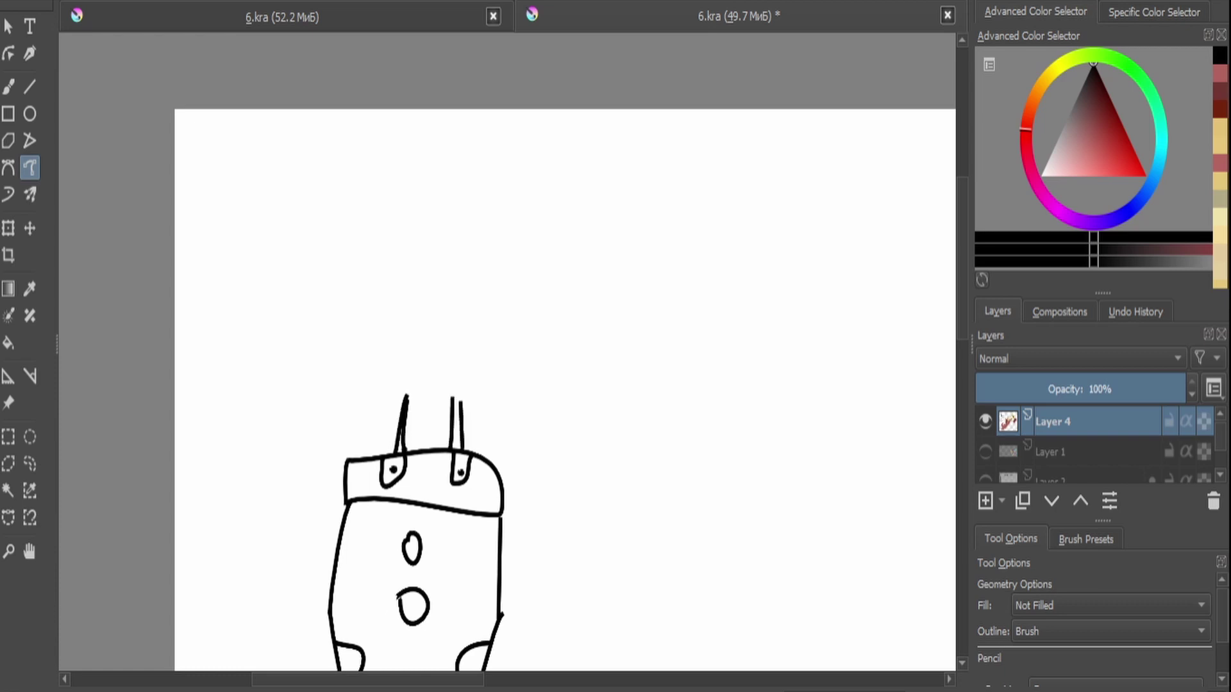
pyautogui.moveTo(487, 394)
pyautogui.mouseDown()
pyautogui.moveTo(498, 325)
pyautogui.moveTo(481, 303)
pyautogui.mouseUp()
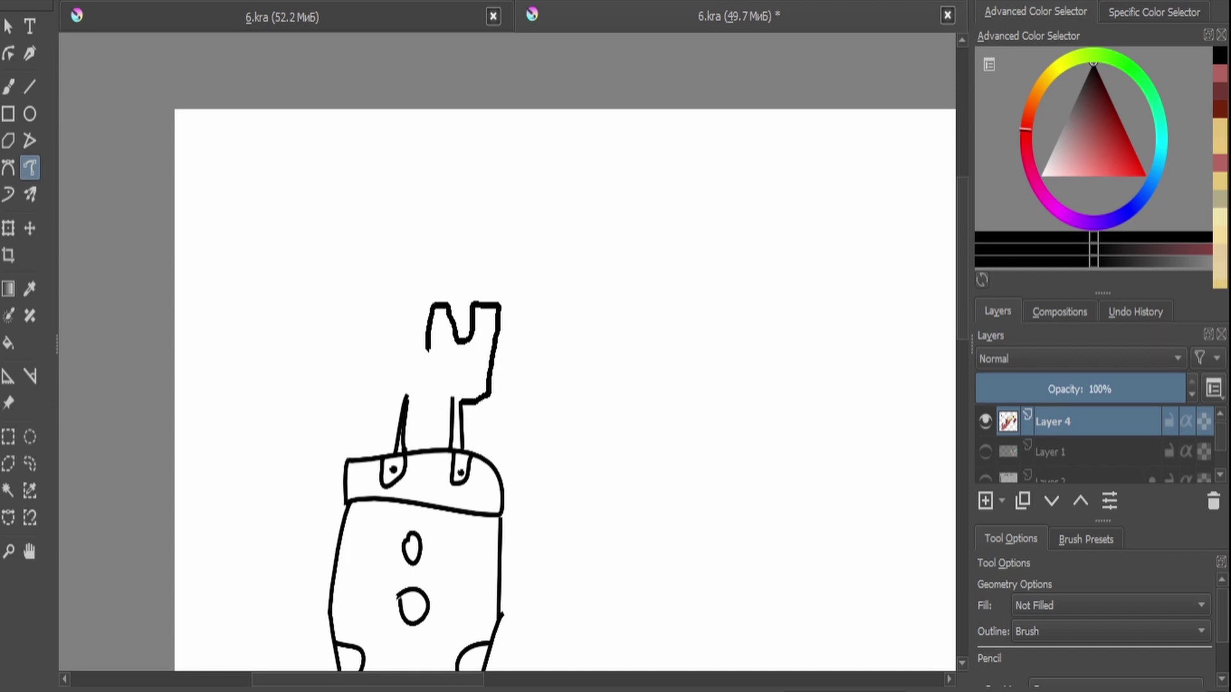
pyautogui.moveTo(427, 349)
pyautogui.mouseDown()
pyautogui.moveTo(461, 335)
pyautogui.moveTo(422, 357)
pyautogui.moveTo(393, 319)
pyautogui.moveTo(431, 307)
pyautogui.moveTo(324, 317)
pyautogui.moveTo(392, 338)
pyautogui.mouseUp()
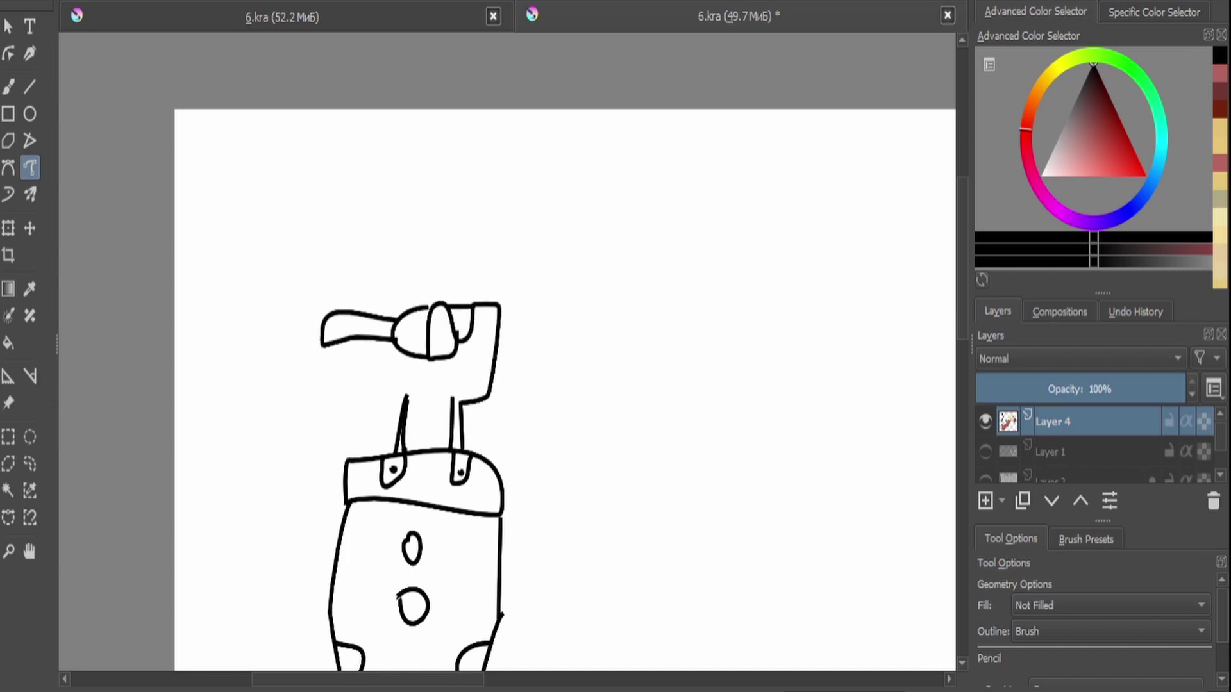
pyautogui.moveTo(325, 363)
pyautogui.mouseDown()
pyautogui.moveTo(364, 377)
pyautogui.moveTo(315, 391)
pyautogui.moveTo(294, 444)
pyautogui.moveTo(337, 446)
pyautogui.moveTo(320, 413)
pyautogui.mouseUp()
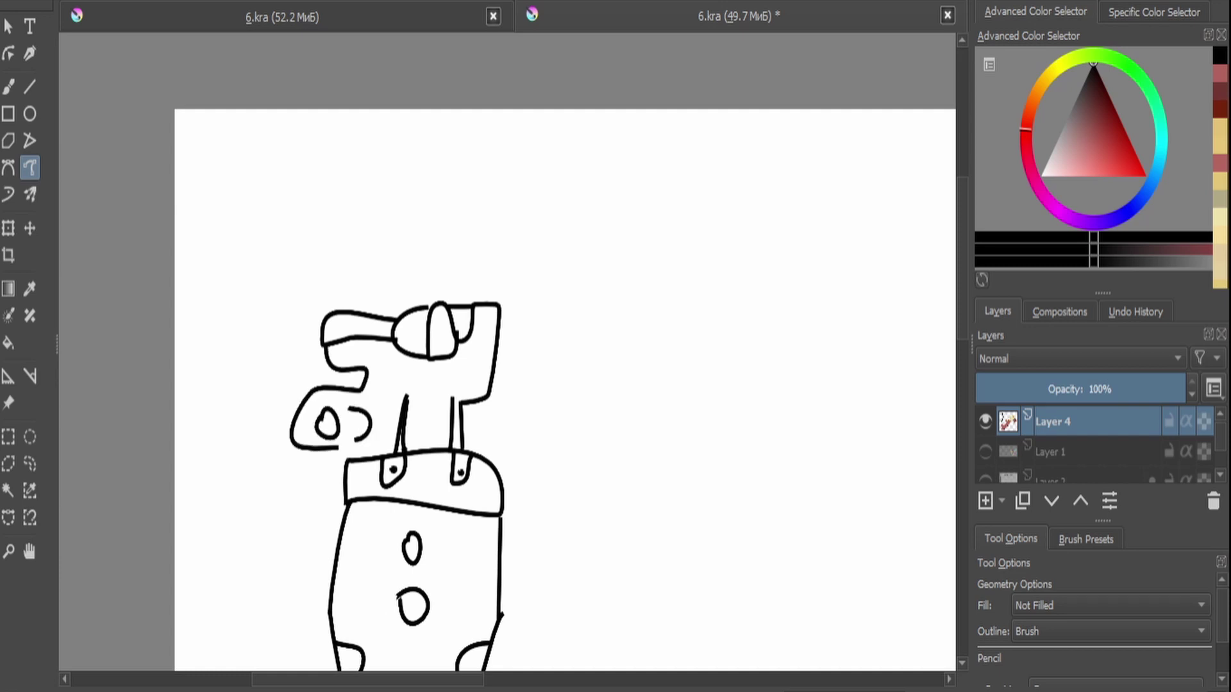
pyautogui.scroll(2, 325, 446)
pyautogui.press('b')
pyautogui.press('x')
pyautogui.moveTo(651, 275)
pyautogui.mouseDown()
pyautogui.moveTo(479, 275)
pyautogui.moveTo(380, 394)
pyautogui.mouseUp()
pyautogui.hotkey('ctrl', 'z')
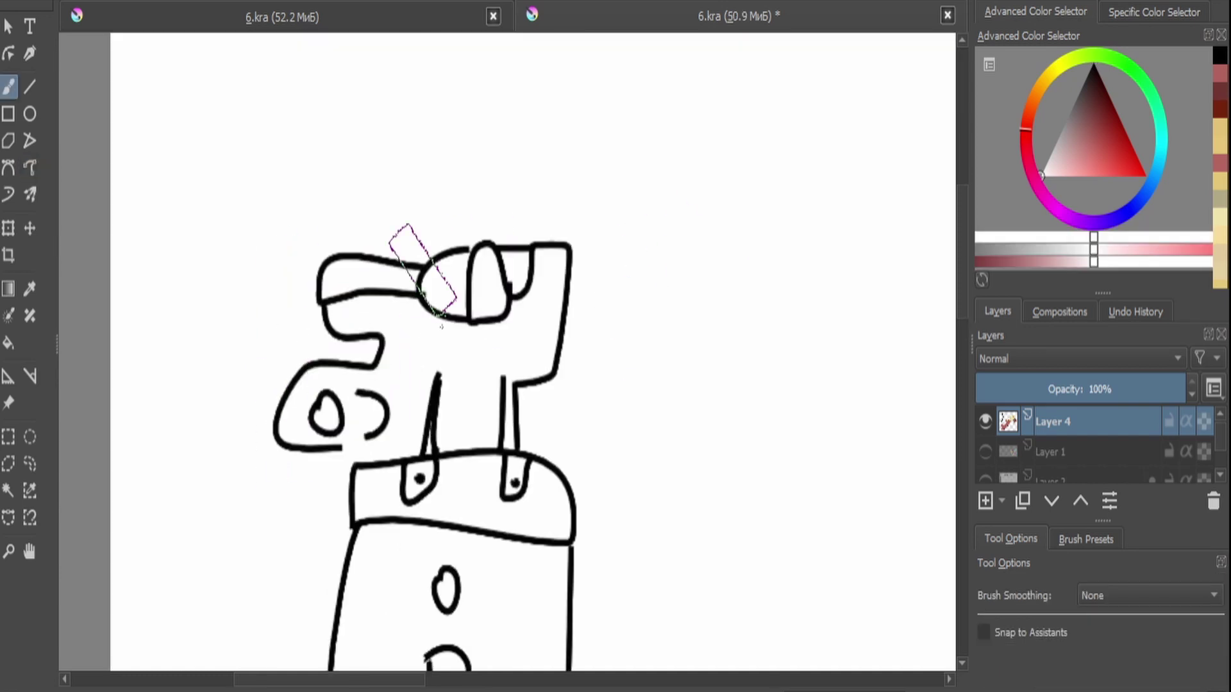
pyautogui.moveTo(412, 269)
pyautogui.mouseDown()
pyautogui.moveTo(340, 394)
pyautogui.moveTo(335, 261)
pyautogui.moveTo(515, 292)
pyautogui.moveTo(592, 353)
pyautogui.moveTo(431, 305)
pyautogui.moveTo(364, 389)
pyautogui.mouseUp()
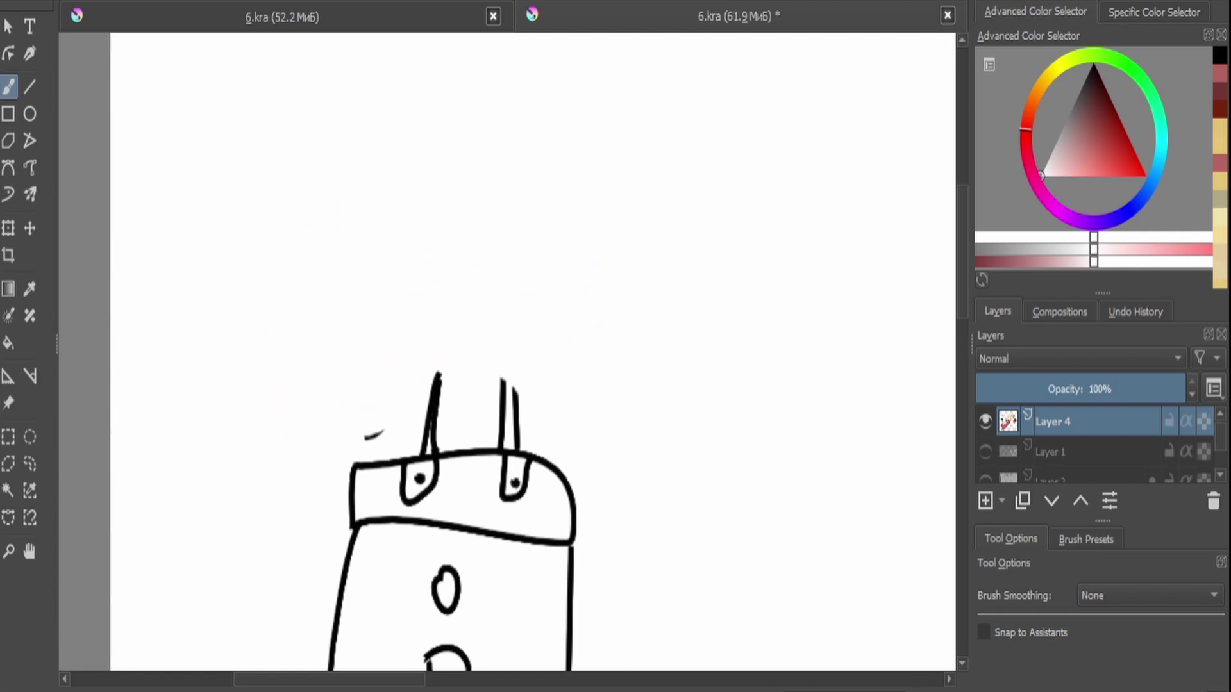
# Draw the metal hand above the wrist band with the Freehand Path tool, including finger outlines, a thumb and a pointed tip.
pyautogui.click(30, 168)
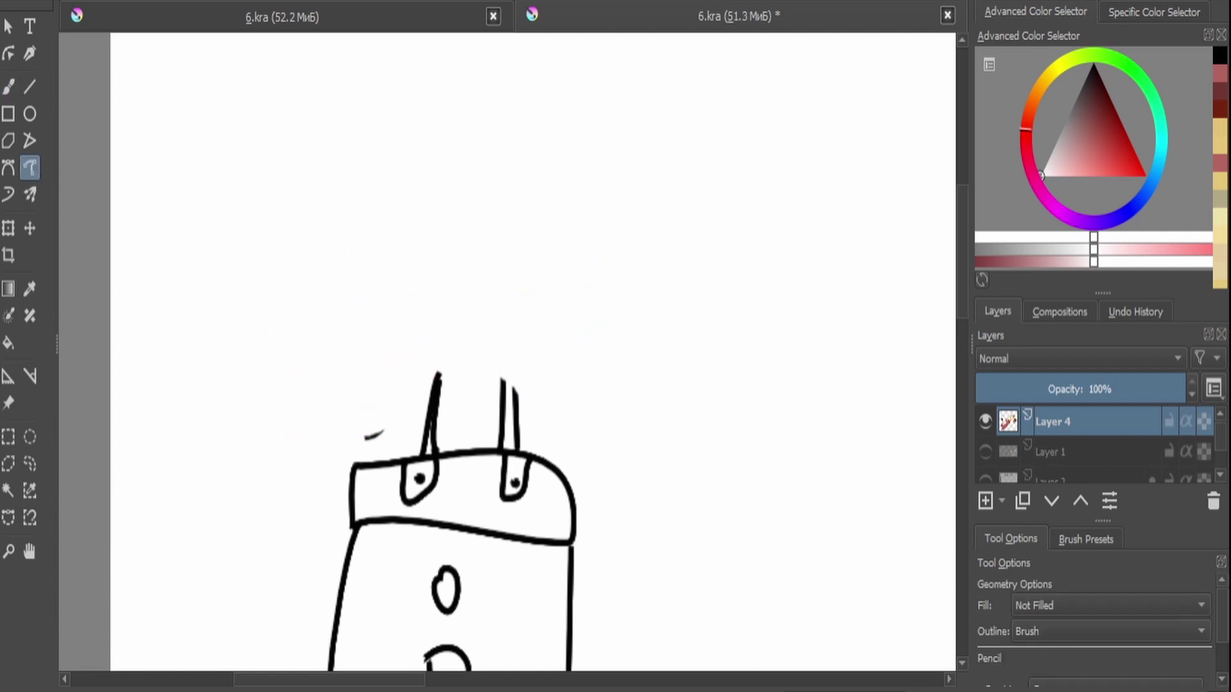
pyautogui.moveTo(570, 487)
pyautogui.mouseDown()
pyautogui.moveTo(559, 302)
pyautogui.moveTo(376, 298)
pyautogui.moveTo(347, 466)
pyautogui.mouseUp()
pyautogui.moveTo(402, 288)
pyautogui.mouseDown()
pyautogui.moveTo(412, 394)
pyautogui.moveTo(445, 288)
pyautogui.moveTo(584, 326)
pyautogui.mouseUp()
pyautogui.moveTo(369, 337)
pyautogui.mouseDown()
pyautogui.moveTo(435, 384)
pyautogui.moveTo(367, 415)
pyautogui.moveTo(502, 260)
pyautogui.moveTo(559, 465)
pyautogui.mouseUp()
# Select the whole metal arm with a freehand outline and shrink its height slightly from the upper edge.
pyautogui.press('-')
pyautogui.press('-')
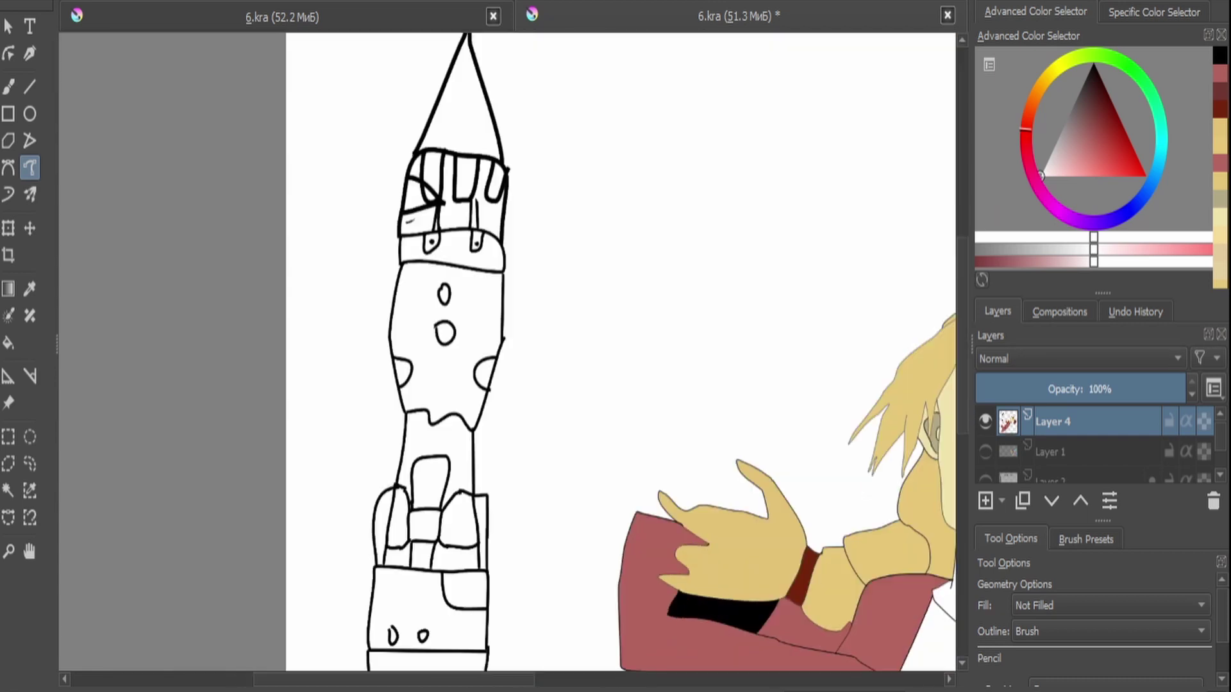
pyautogui.press('-')
pyautogui.press('+')
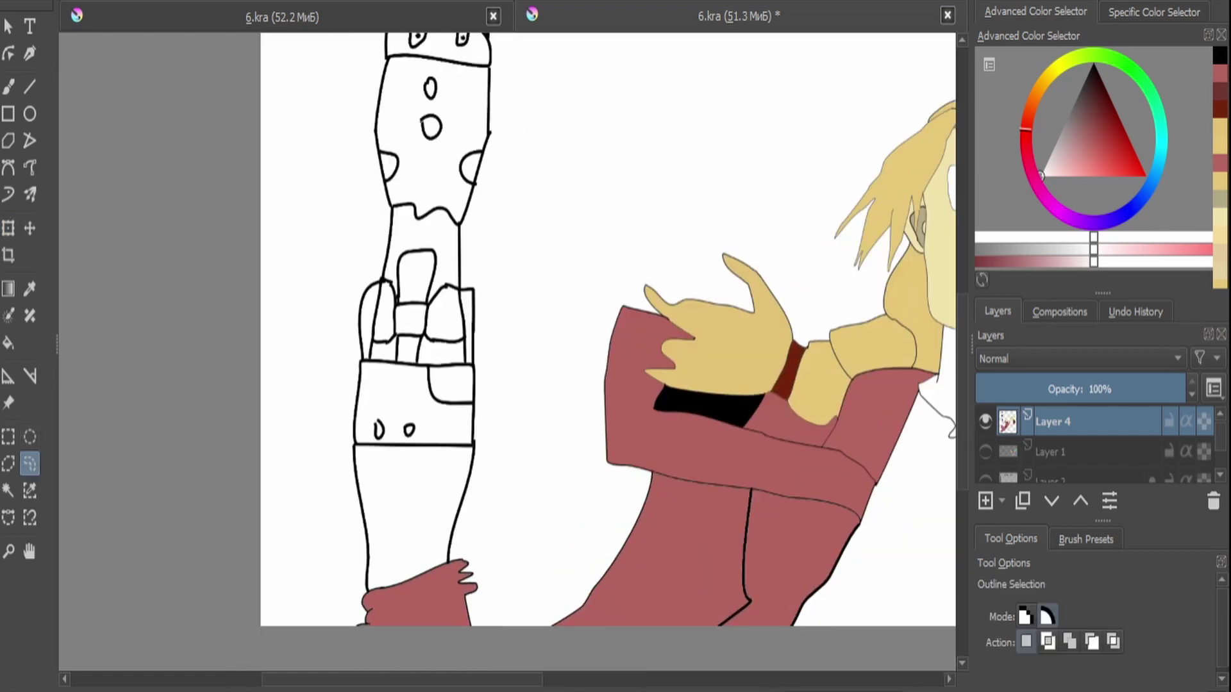
pyautogui.press('-')
pyautogui.moveTo(491, 510)
pyautogui.mouseDown()
pyautogui.moveTo(519, 249)
pyautogui.moveTo(310, 500)
pyautogui.moveTo(310, 568)
pyautogui.moveTo(407, 641)
pyautogui.mouseUp()
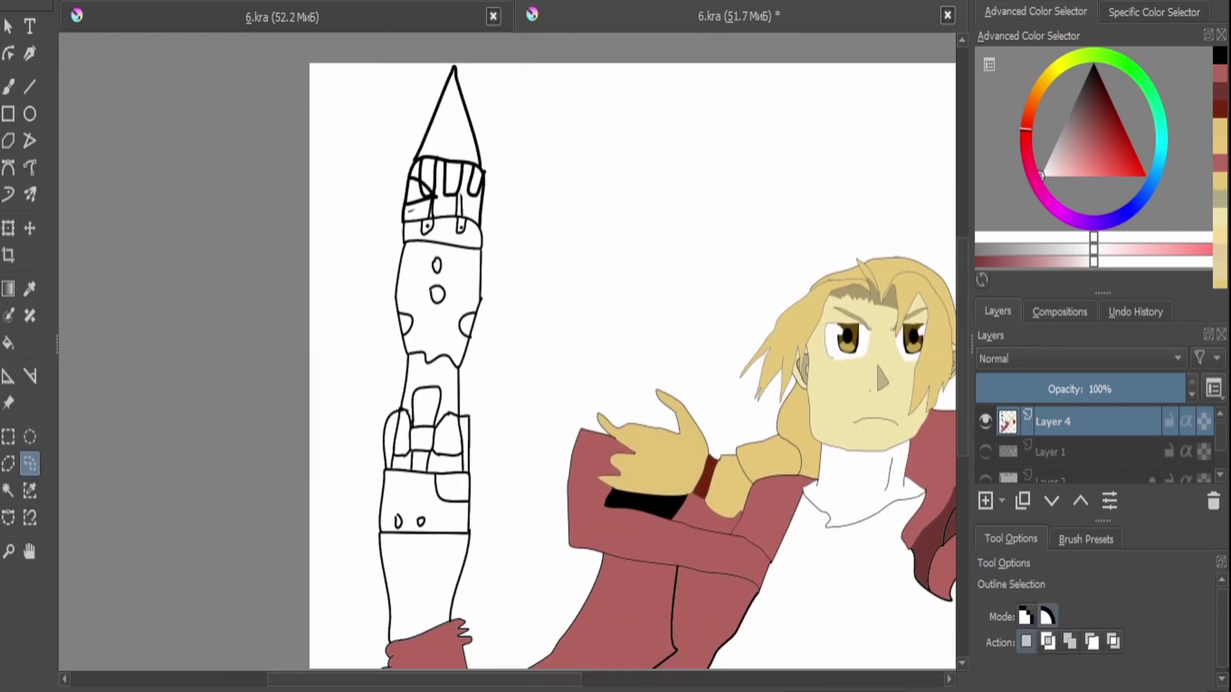
pyautogui.hotkey('ctrl', 't')
pyautogui.press('-')
pyautogui.press('-')
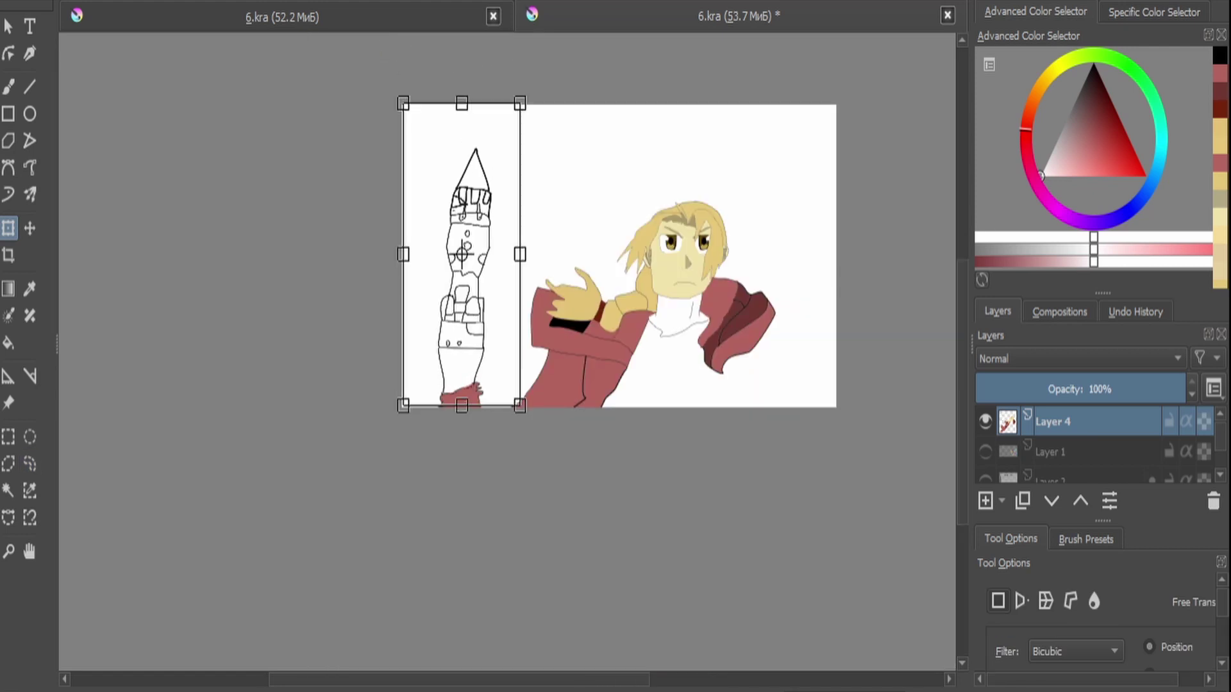
pyautogui.moveTo(462, 109); pyautogui.dragTo(461, 134)
pyautogui.press('Return')
# Fill the forearm section above the sleeve and the large plate below the wrist with pale pinkish grey.
pyautogui.press('+')
pyautogui.press('+')
pyautogui.press('+')
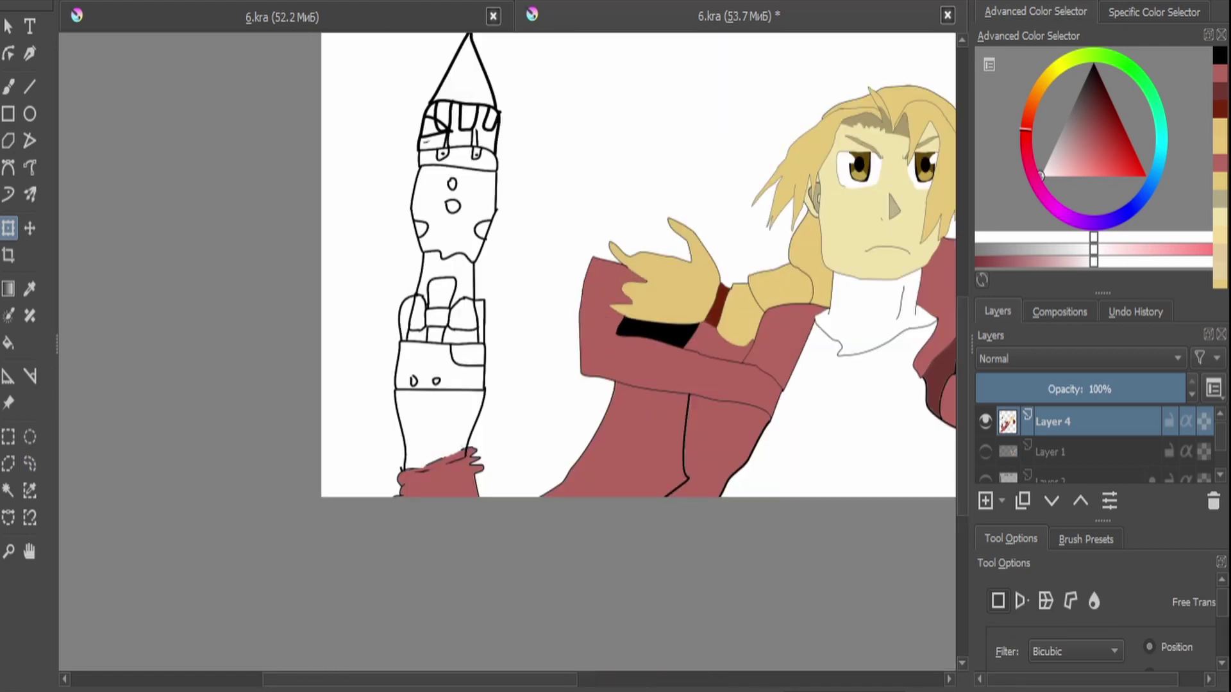
pyautogui.press('f')
pyautogui.click(426, 449)
pyautogui.click(449, 192)
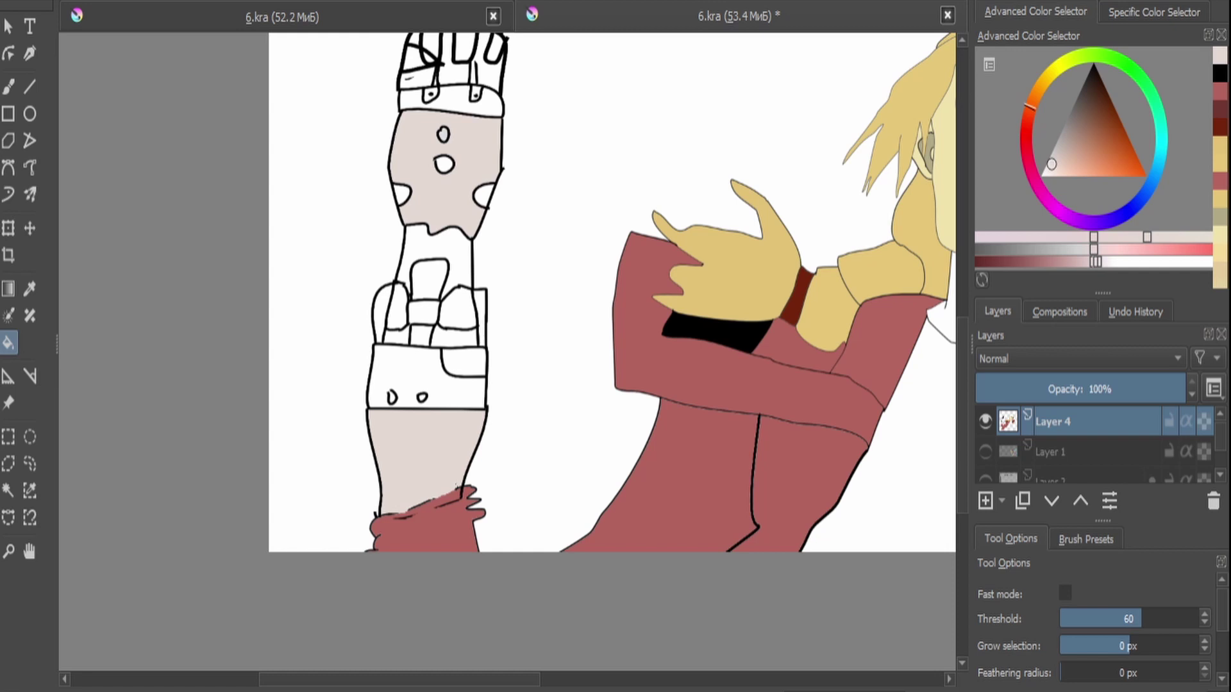
# Fill the cuff section with two small holes and its rounded corner piece with medium grey.
pyautogui.press('+')
pyautogui.press('+')
pyautogui.press('+')
pyautogui.press('d')
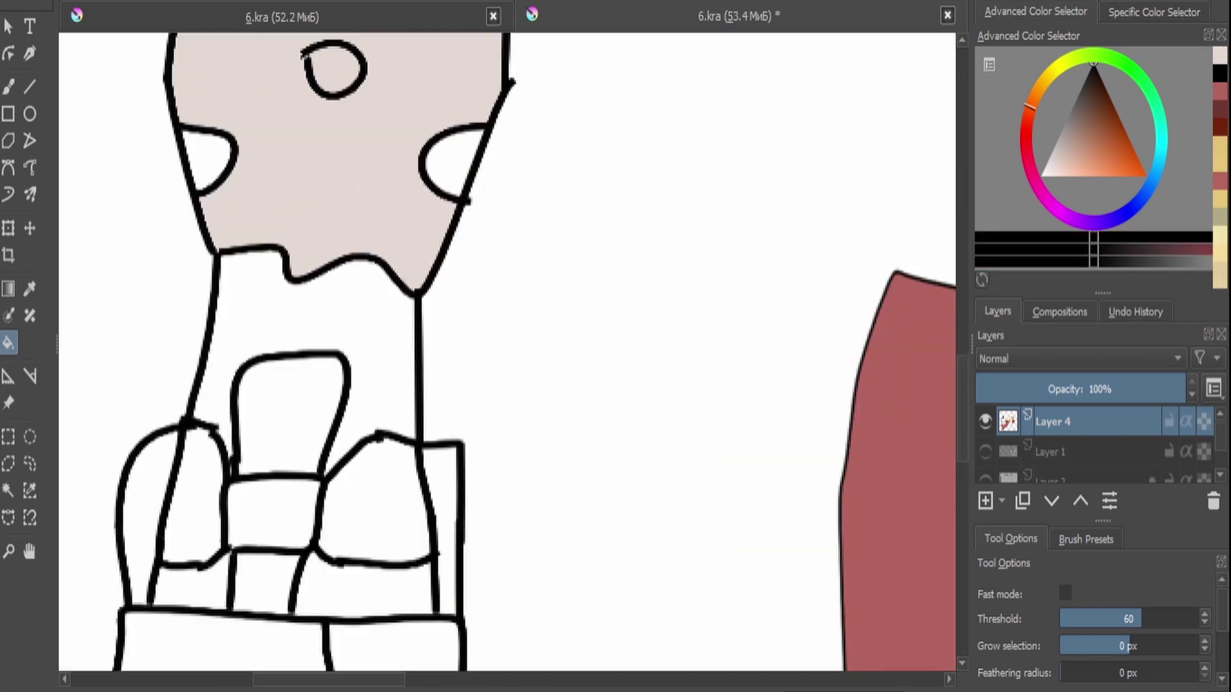
pyautogui.press('-')
pyautogui.press('-')
pyautogui.press('-')
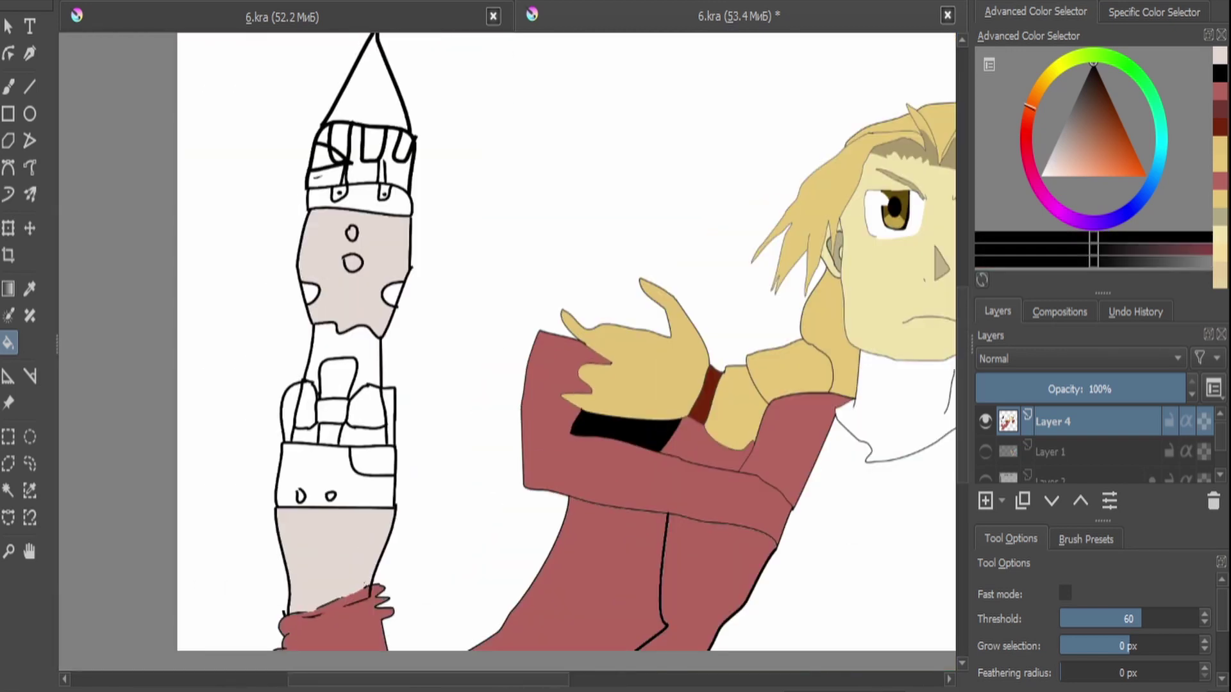
pyautogui.click(1060, 130)
pyautogui.click(321, 481)
pyautogui.press('+')
pyautogui.press('+')
pyautogui.press('+')
pyautogui.click(411, 427)
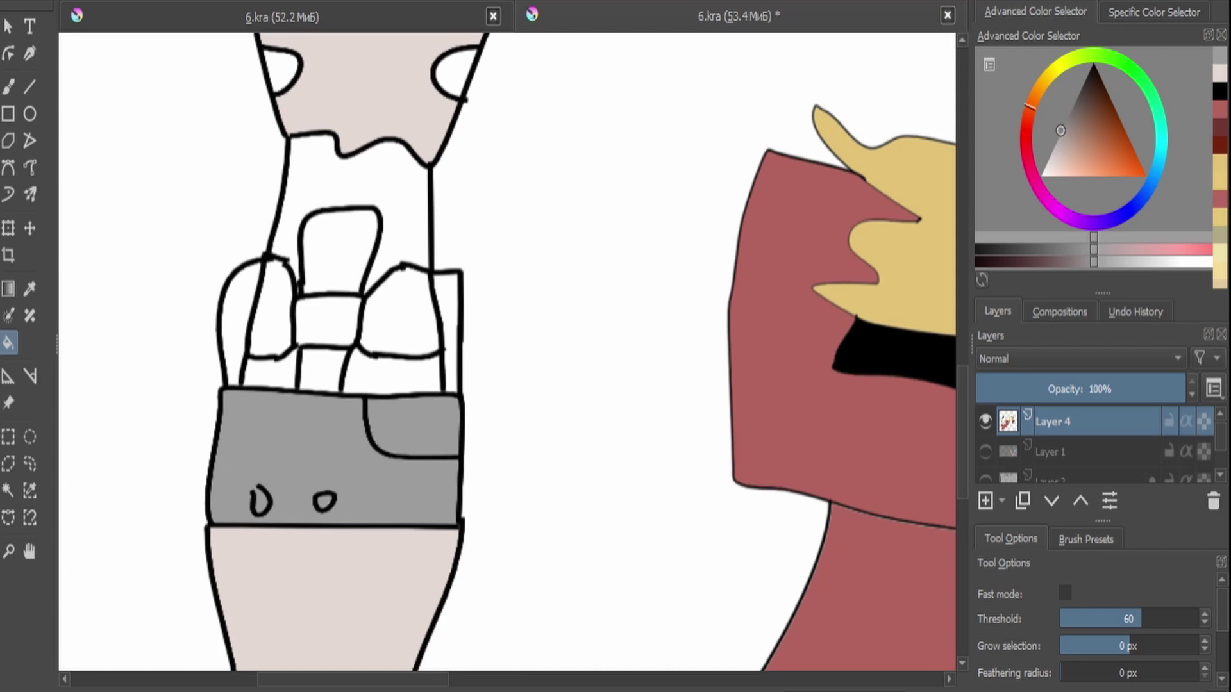
# Fill the three stacked central joint pieces and the two rounded plates beside them with dark grey.
pyautogui.press('+')
pyautogui.click(1071, 107)
pyautogui.click(321, 423)
pyautogui.click(349, 250)
pyautogui.click(334, 353)
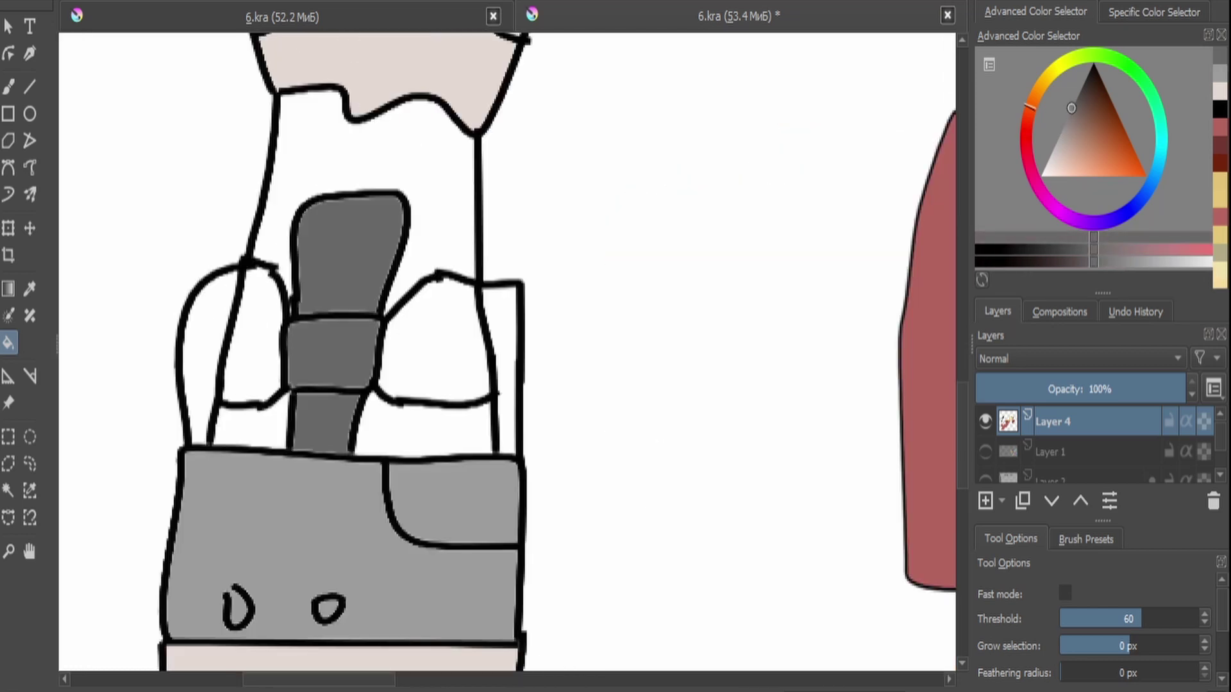
pyautogui.click(436, 339)
pyautogui.click(256, 333)
# Fill the remaining joint gaps, outer side pieces and the section under the jagged plate with medium grey.
pyautogui.press('-')
pyautogui.click(1060, 132)
pyautogui.click(417, 365)
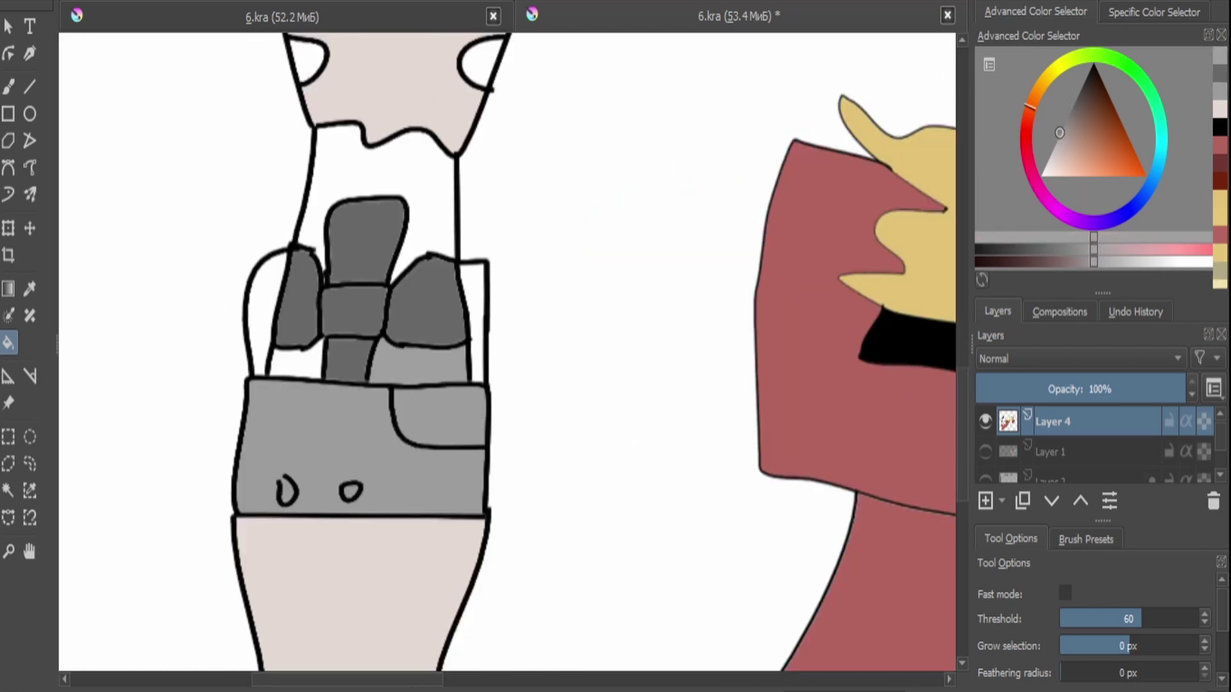
pyautogui.click(295, 362)
pyautogui.click(263, 314)
pyautogui.click(436, 192)
pyautogui.click(474, 320)
# Fill the two half-round notches on the sides of the pale upper plate with medium grey.
pyautogui.press('-')
pyautogui.press('-')
pyautogui.press('-')
pyautogui.press('+')
pyautogui.press('+')
pyautogui.press('+')
pyautogui.press('+')
pyautogui.click(471, 51)
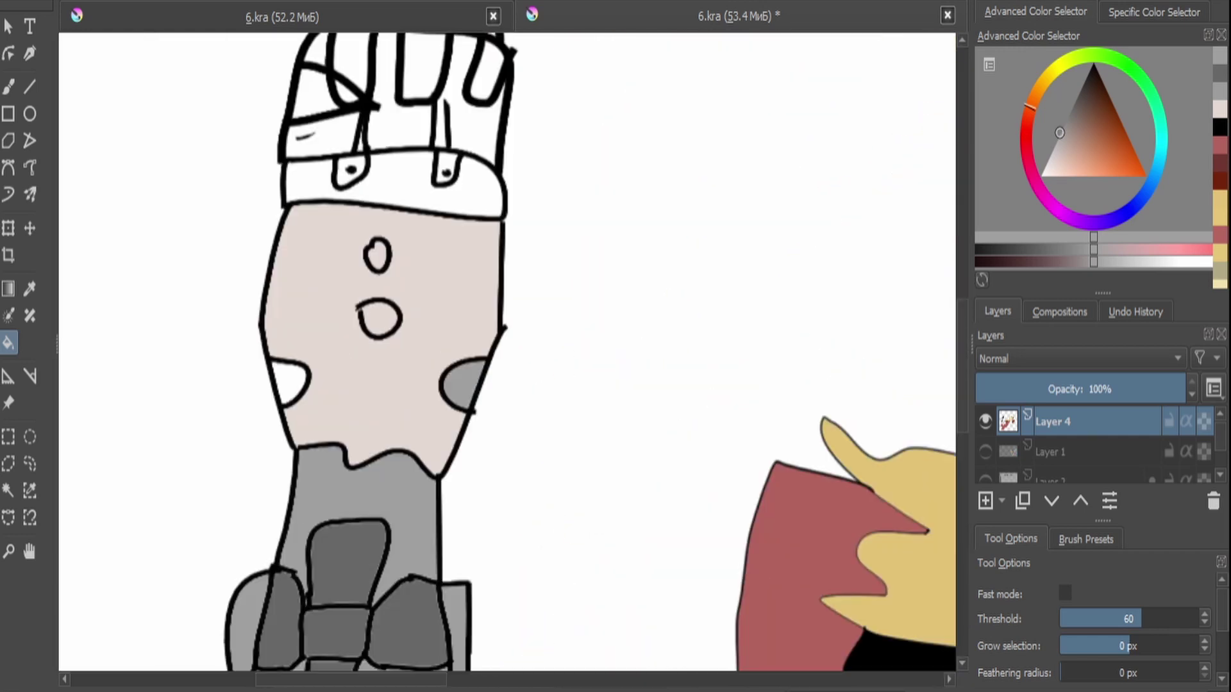
pyautogui.click(446, 50)
# Fill the hand's pointed tip, finger shapes and thumb with medium grey.
pyautogui.press('-')
pyautogui.press('+')
pyautogui.press('+')
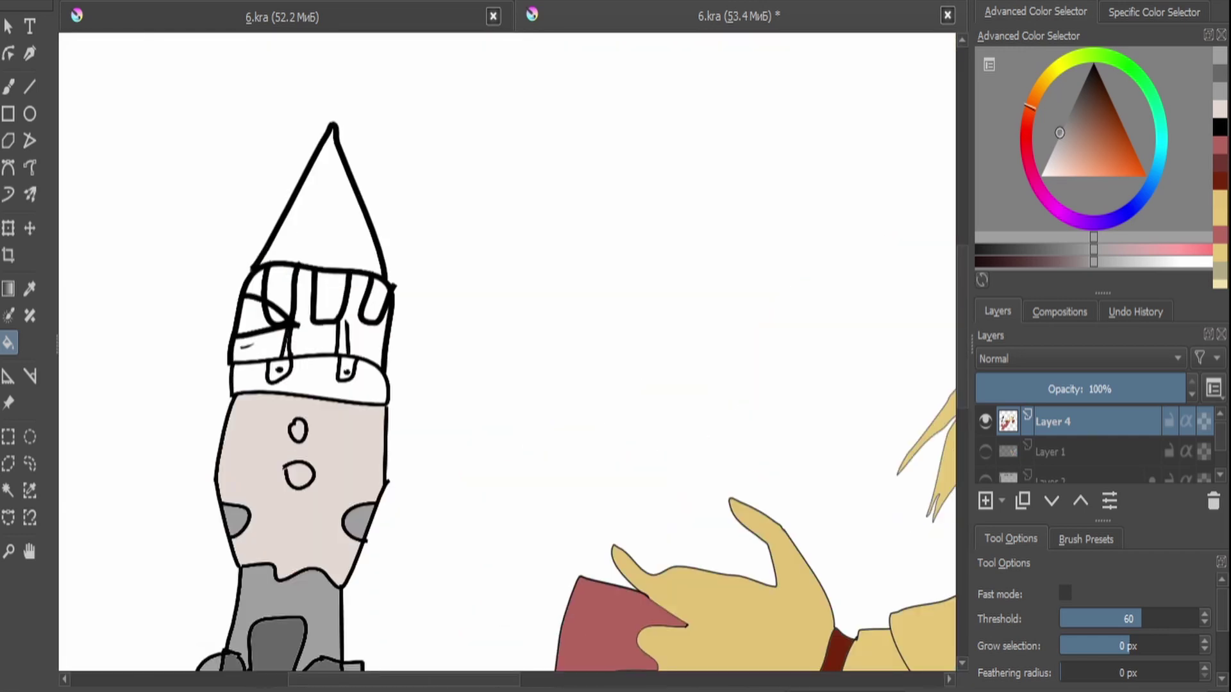
pyautogui.click(330, 211)
pyautogui.click(331, 295)
pyautogui.click(281, 290)
pyautogui.click(376, 300)
pyautogui.press('+')
pyautogui.press('+')
pyautogui.press('+')
pyautogui.click(285, 291)
# Paint medium grey over the stray finger lines inside the thumb.
pyautogui.press('b')
pyautogui.press('-')
pyautogui.hotkey('ctrl', 'z')
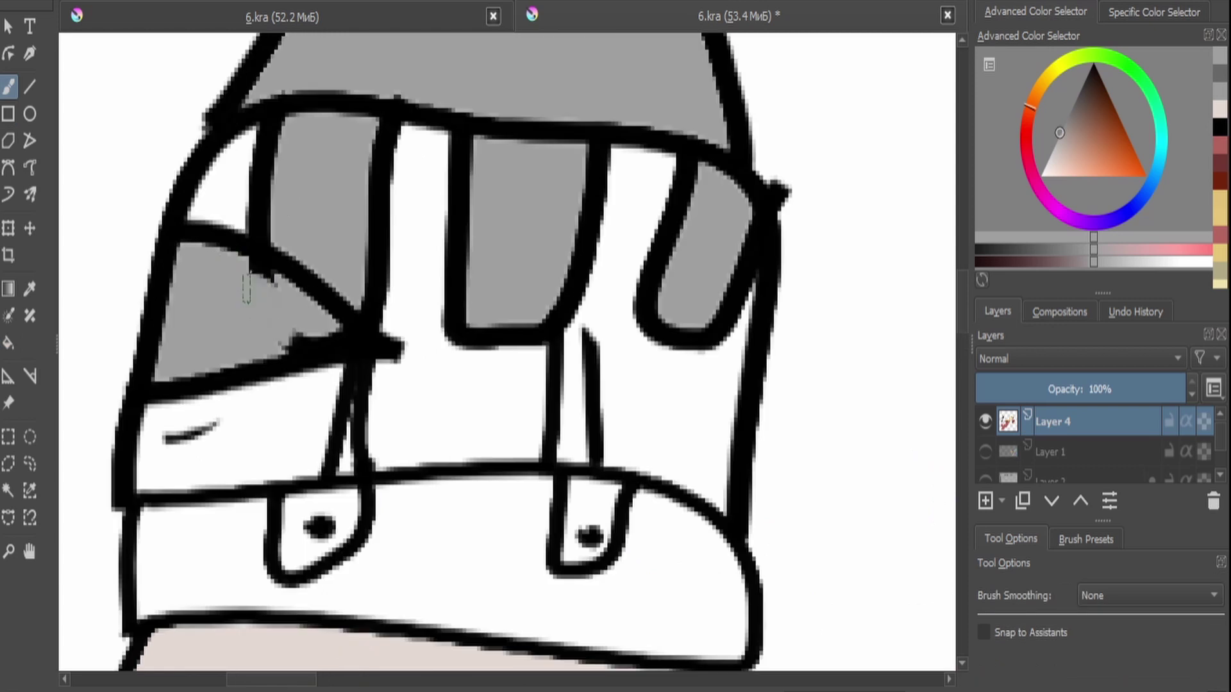
# Fill the white areas left around the fingers and below the thumb with medium grey.
pyautogui.press('-')
pyautogui.press('-')
pyautogui.press('+')
pyautogui.press('+')
pyautogui.press('f')
pyautogui.click(340, 314)
pyautogui.click(443, 324)
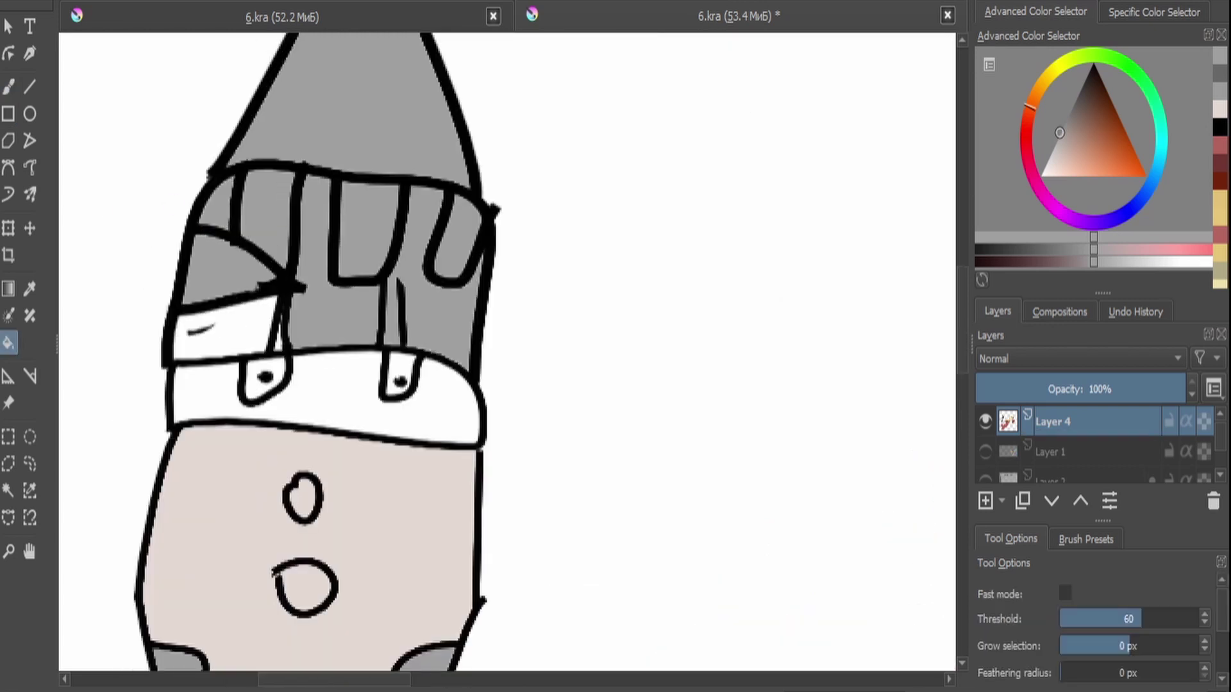
pyautogui.click(224, 330)
# Paint medium grey over the small stray dash below the thumb and the white gap inside the rod beside it.
pyautogui.press('b')
pyautogui.press('+')
pyautogui.press('+')
pyautogui.press('+')
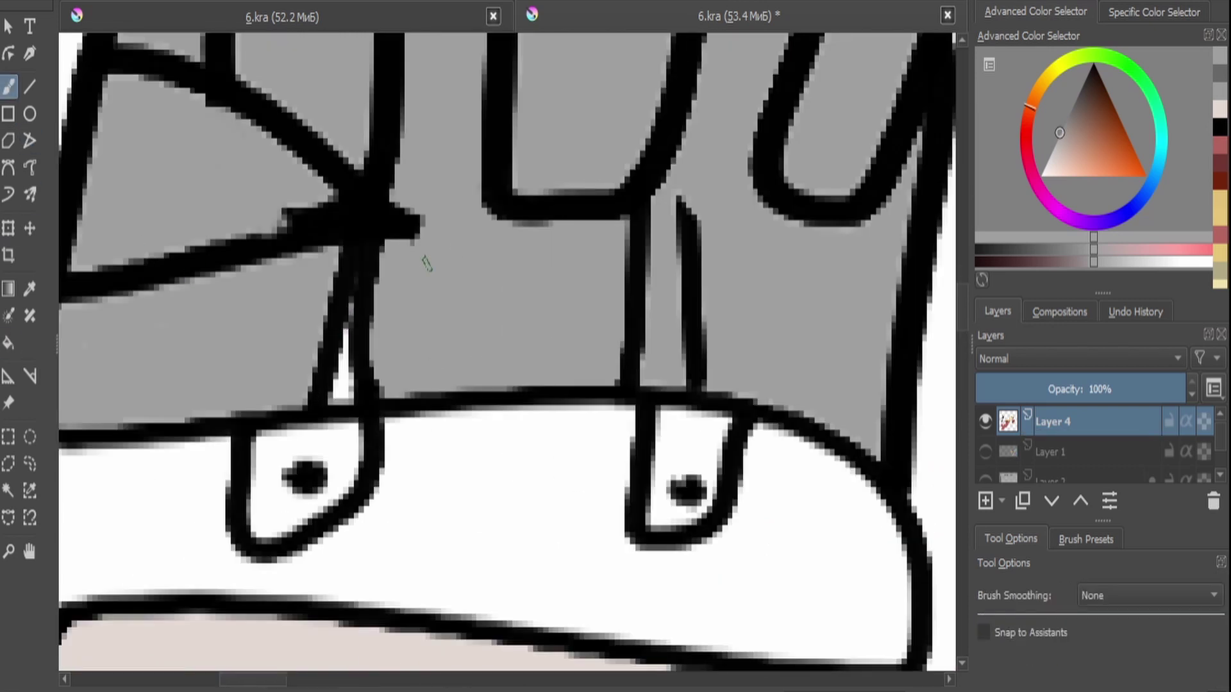
pyautogui.press('-')
pyautogui.press('-')
pyautogui.press('-')
pyautogui.press('-')
pyautogui.press('+')
# Adjust the colour to a light pinkish grey and fill the wrist band and its tab with it.
pyautogui.press('l')
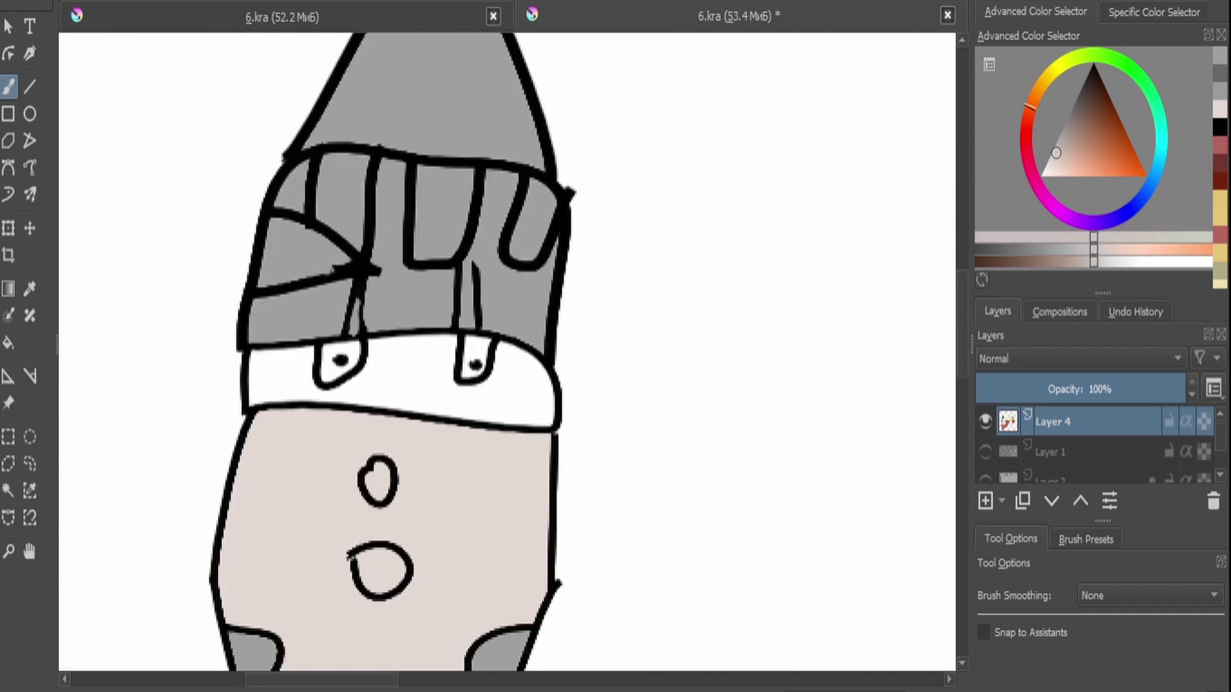
pyautogui.press('k')
pyautogui.press('f')
pyautogui.click(398, 378)
pyautogui.click(476, 371)
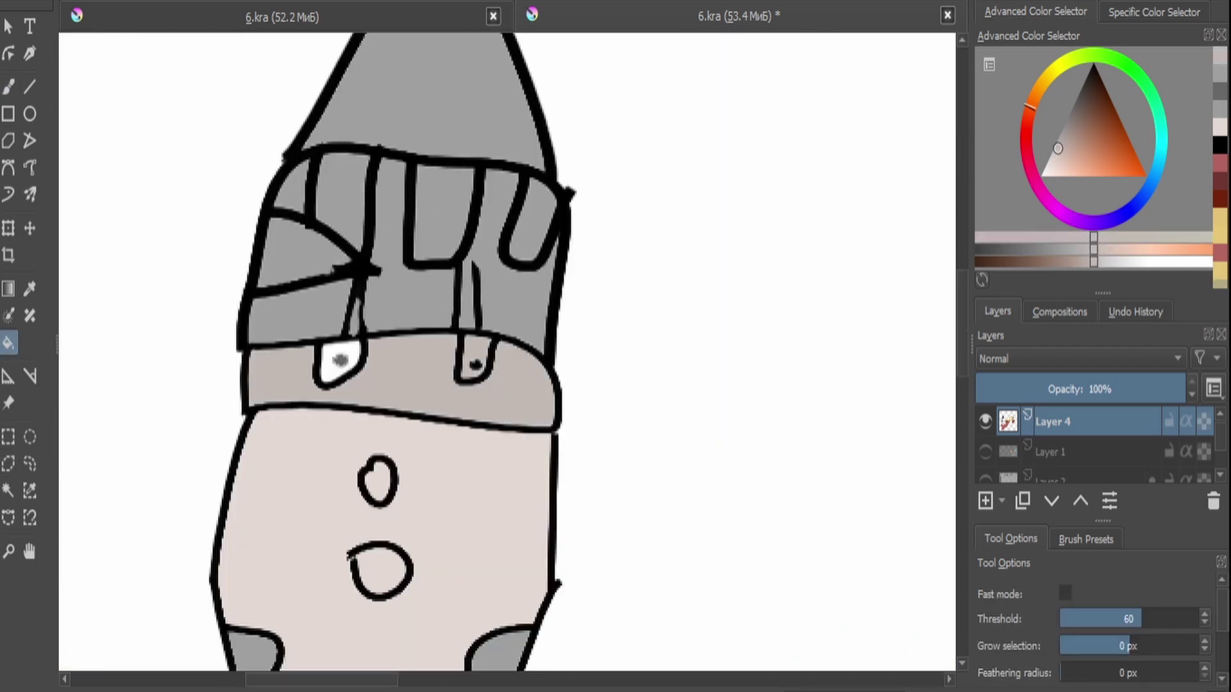
# Paint over the stray lines in the ragged sleeve end with sleeve red and redraw the sleeve's edge in black.
pyautogui.press('-')
pyautogui.press('-')
pyautogui.press('-')
pyautogui.press('-')
pyautogui.press('+')
pyautogui.press('+')
pyautogui.press('+')
pyautogui.press('b')
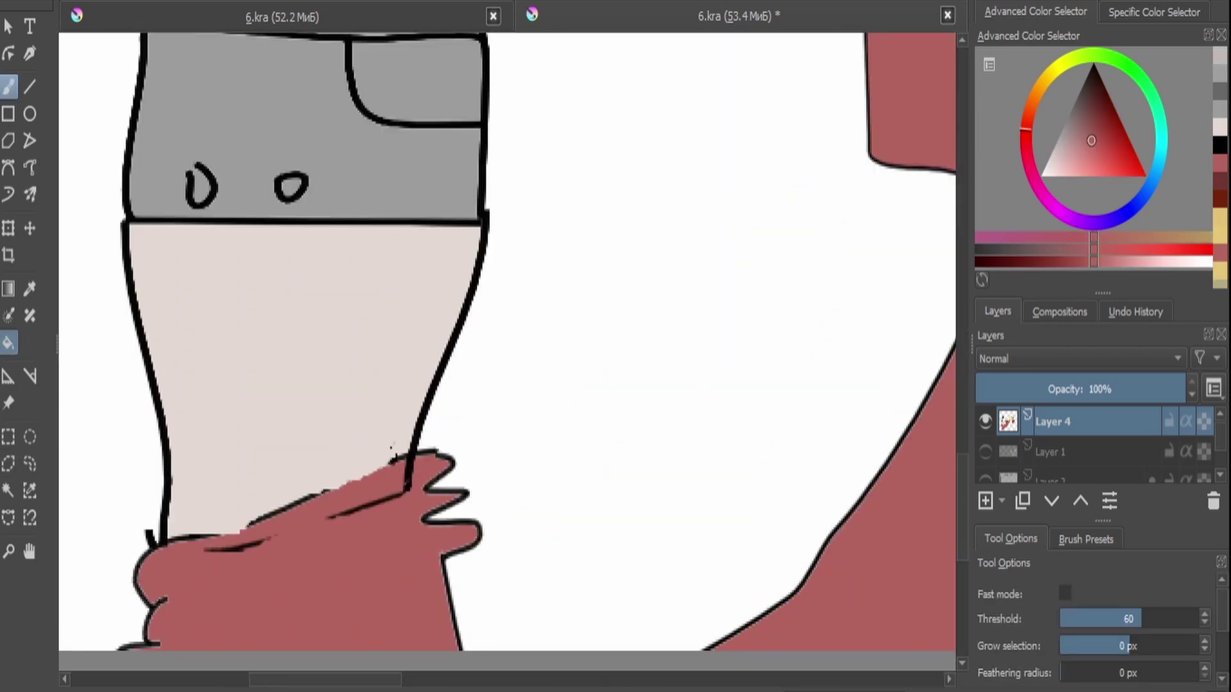
pyautogui.moveTo(405, 490); pyautogui.dragTo(218, 555)
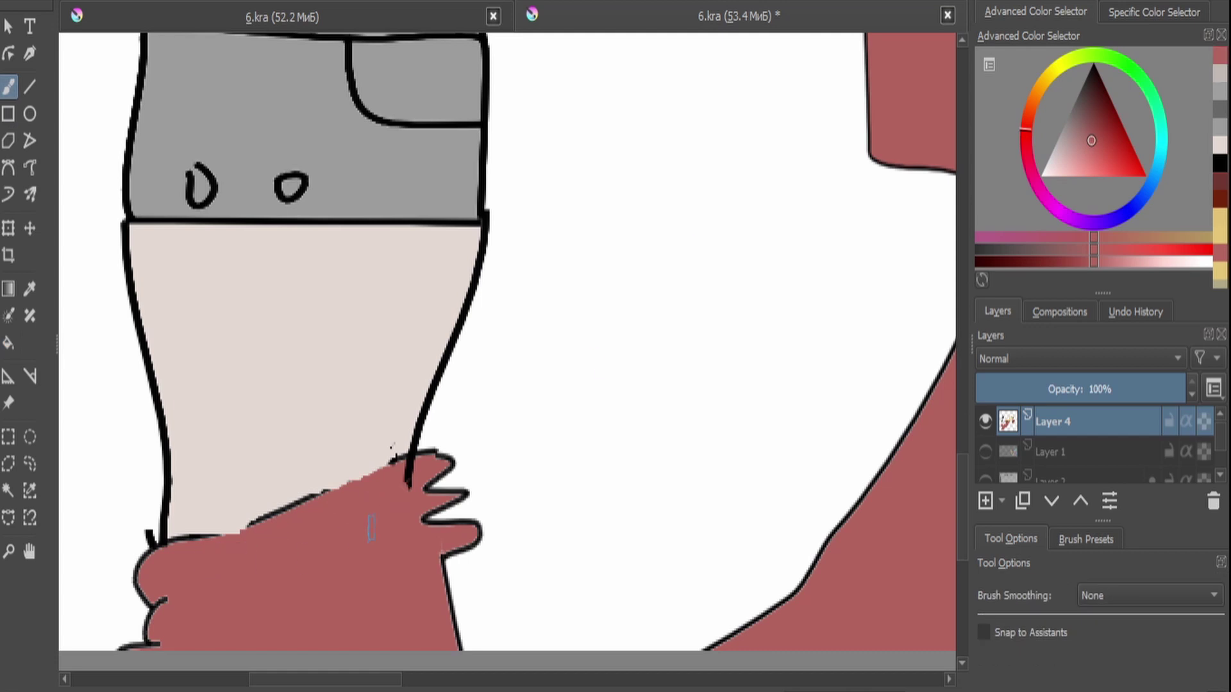
pyautogui.press('d')
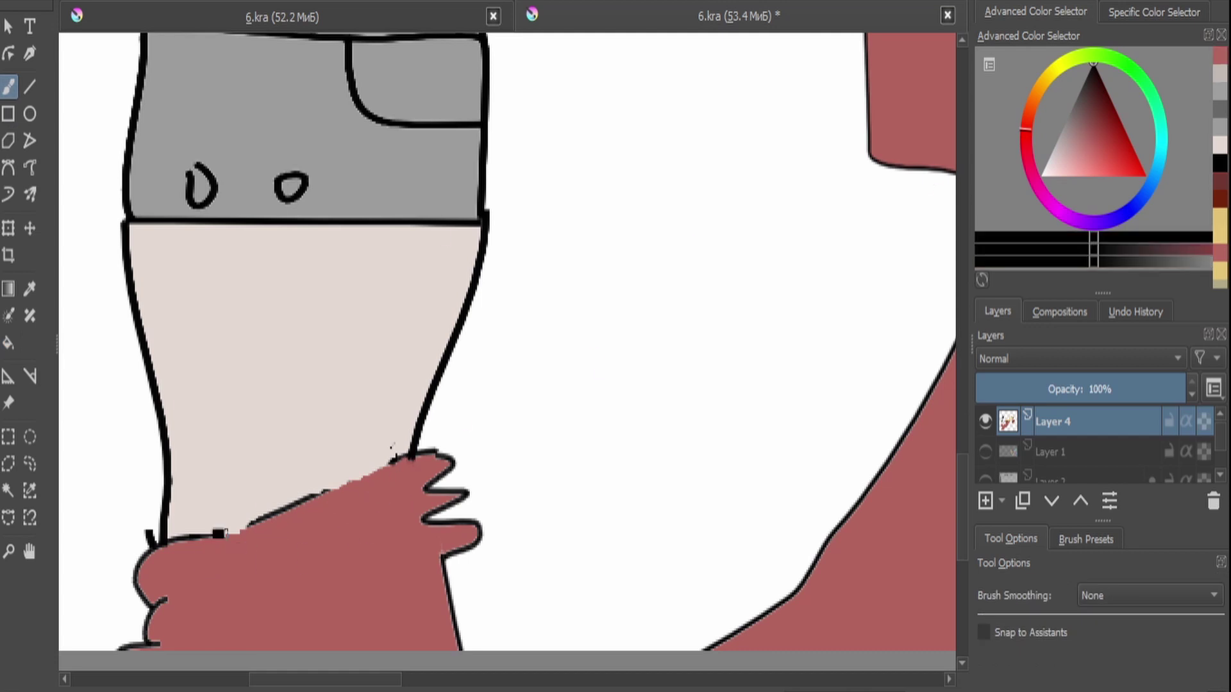
pyautogui.moveTo(221, 533); pyautogui.dragTo(380, 467)
# Transform the Layer 4 drawing and add a new layer above it.
pyautogui.press('-')
pyautogui.press('-')
pyautogui.press('-')
pyautogui.press('+')
pyautogui.hotkey('ctrl', 't')
pyautogui.press('+')
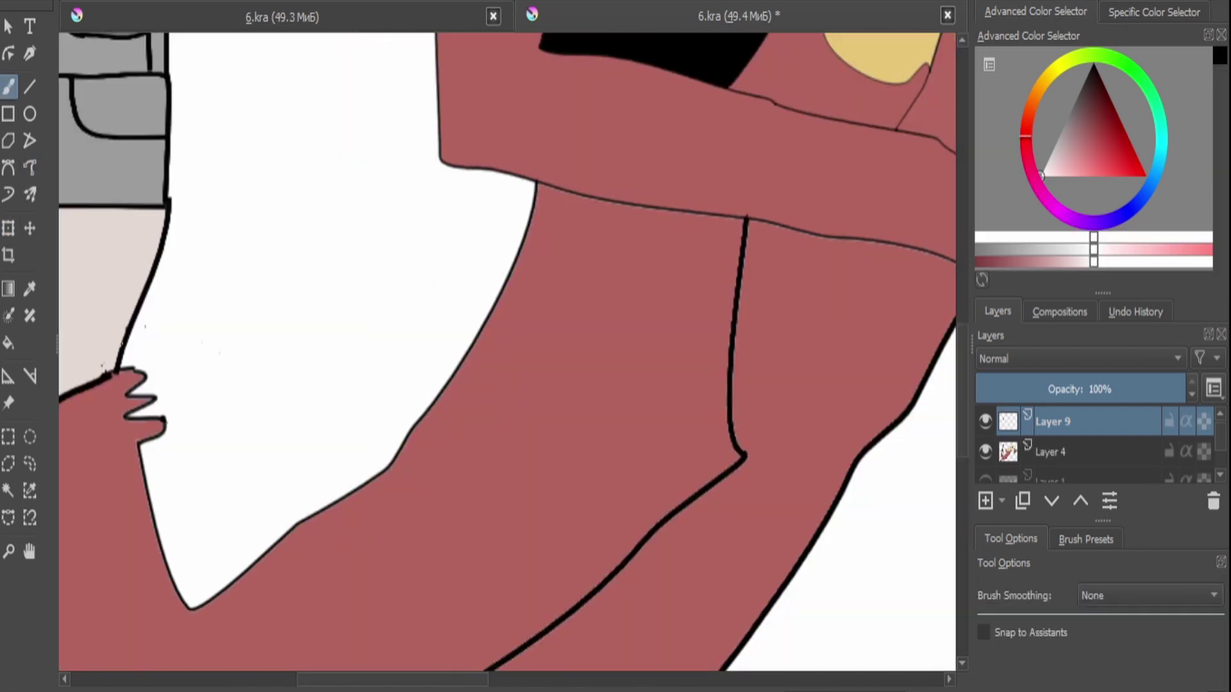
# Draw black outlines of the torn cloth folds extending from the ragged sleeve end on the new layer.
pyautogui.click(29, 168)
pyautogui.moveTo(186, 367)
pyautogui.mouseDown()
pyautogui.moveTo(287, 380)
pyautogui.moveTo(338, 409)
pyautogui.mouseUp()
pyautogui.moveTo(208, 402); pyautogui.dragTo(308, 434)
pyautogui.moveTo(154, 401)
pyautogui.mouseDown()
pyautogui.moveTo(271, 448)
pyautogui.moveTo(306, 432)
pyautogui.moveTo(257, 474)
pyautogui.moveTo(136, 498)
pyautogui.mouseUp()
pyautogui.moveTo(136, 568); pyautogui.dragTo(167, 569)
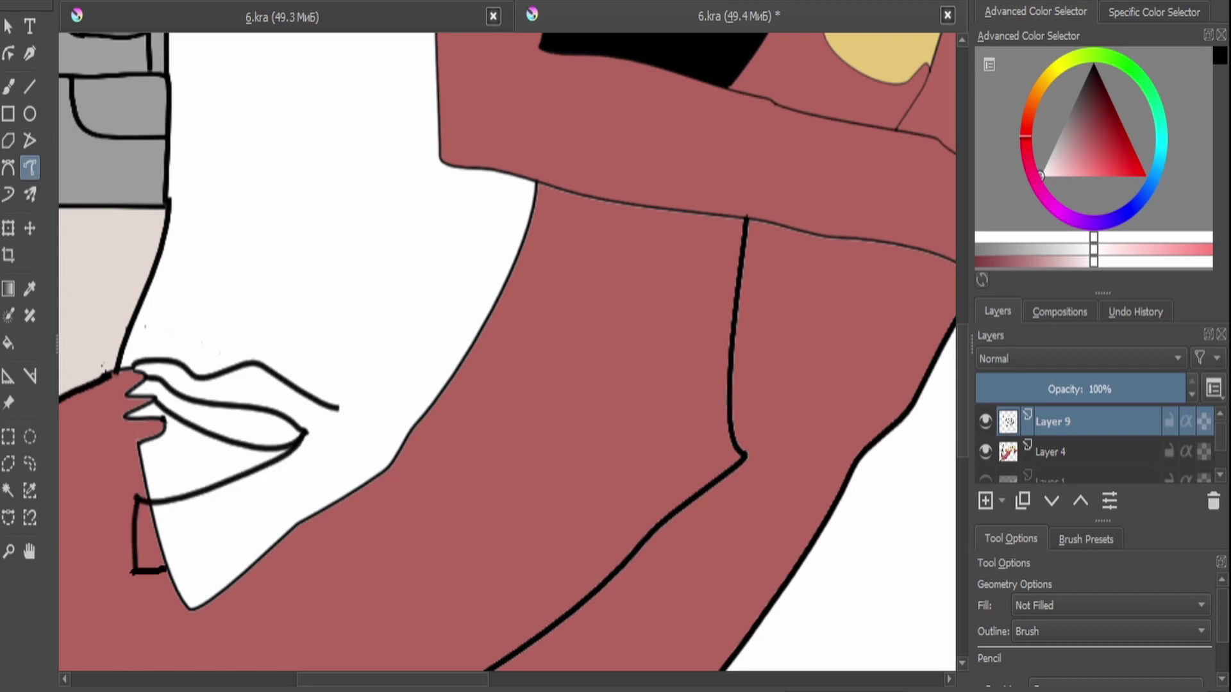
# Continue the torn cloth outline across the red sleeve and close it with a lower edge.
pyautogui.scroll(2, 285, 313)
pyautogui.moveTo(285, 313)
pyautogui.mouseDown()
pyautogui.moveTo(331, 416)
pyautogui.moveTo(370, 460)
pyautogui.mouseUp()
pyautogui.scroll(-2, 369, 460)
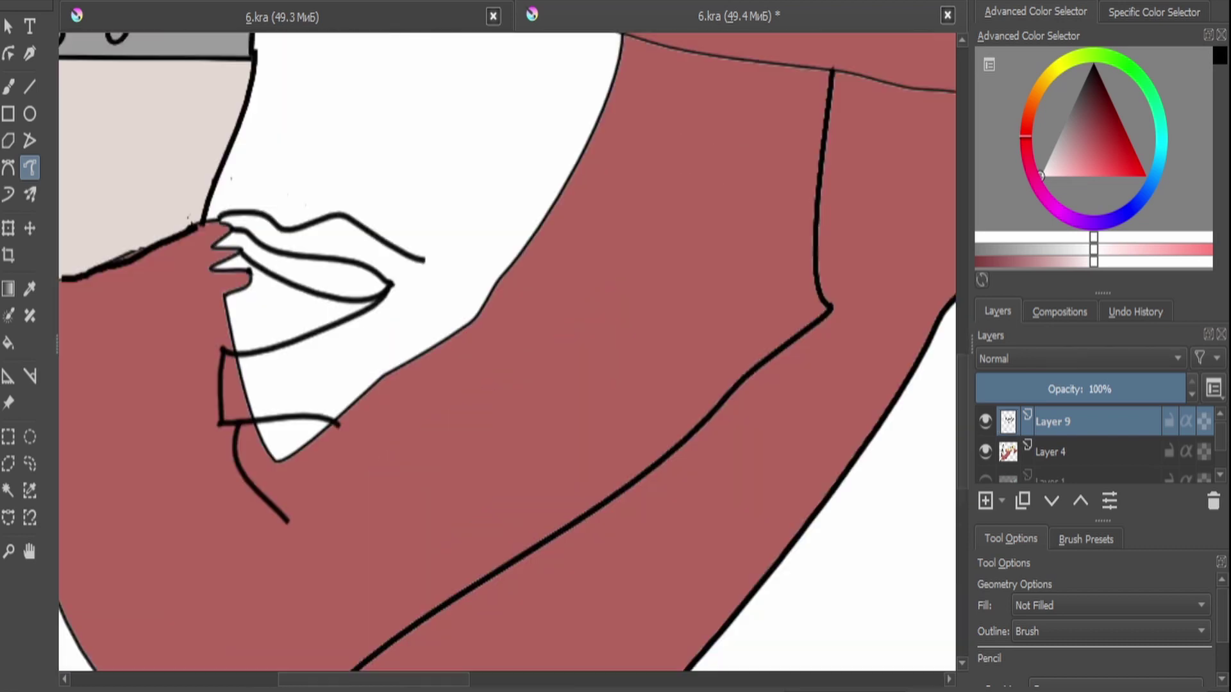
pyautogui.moveTo(423, 256); pyautogui.dragTo(543, 342)
pyautogui.scroll(-5, 543, 341)
pyautogui.scroll(4, 543, 341)
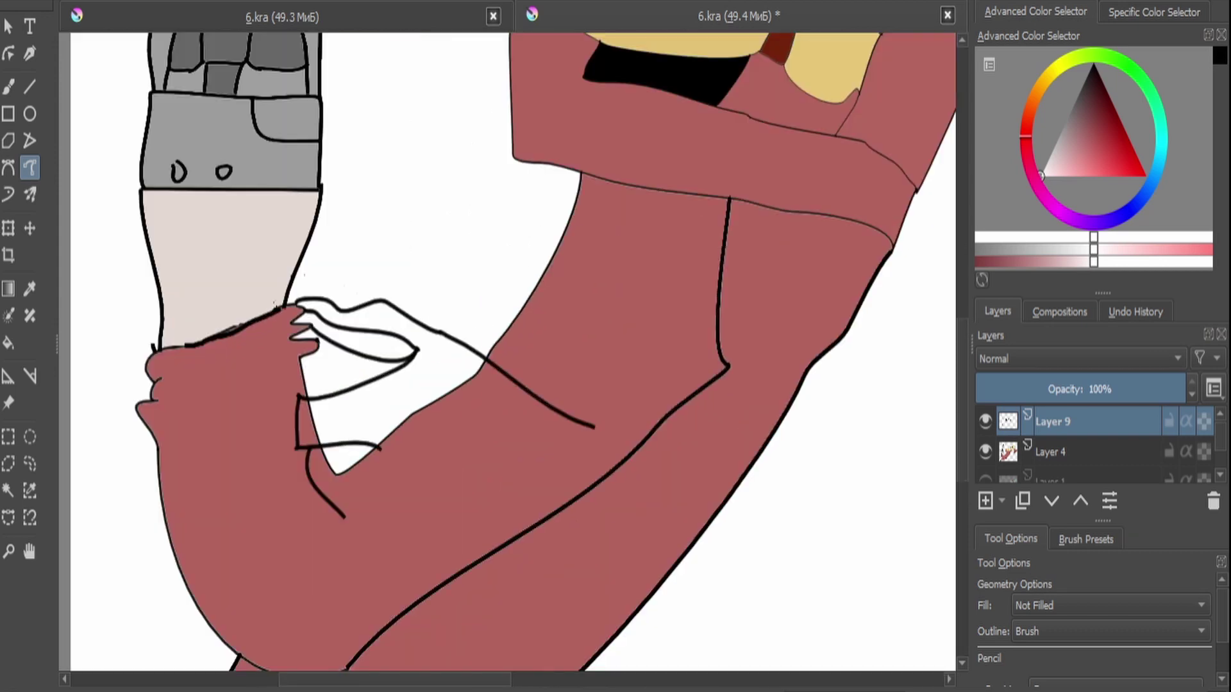
pyautogui.moveTo(344, 516)
pyautogui.mouseDown()
pyautogui.moveTo(552, 523)
pyautogui.moveTo(593, 425)
pyautogui.mouseUp()
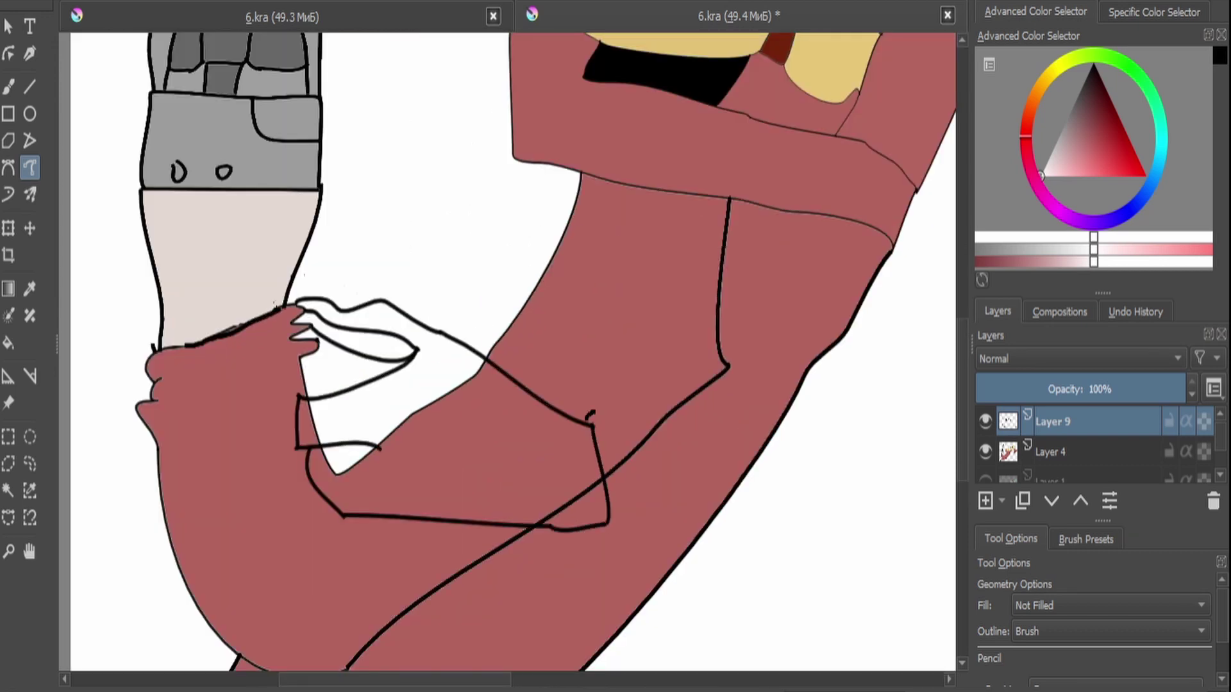
# Draw the black outline of the crossing forearm and upper arm, from the hand's wrist across the torso to the shoulder.
pyautogui.moveTo(593, 417)
pyautogui.mouseDown()
pyautogui.moveTo(662, 429)
pyautogui.moveTo(842, 424)
pyautogui.mouseUp()
pyautogui.scroll(-2, 842, 424)
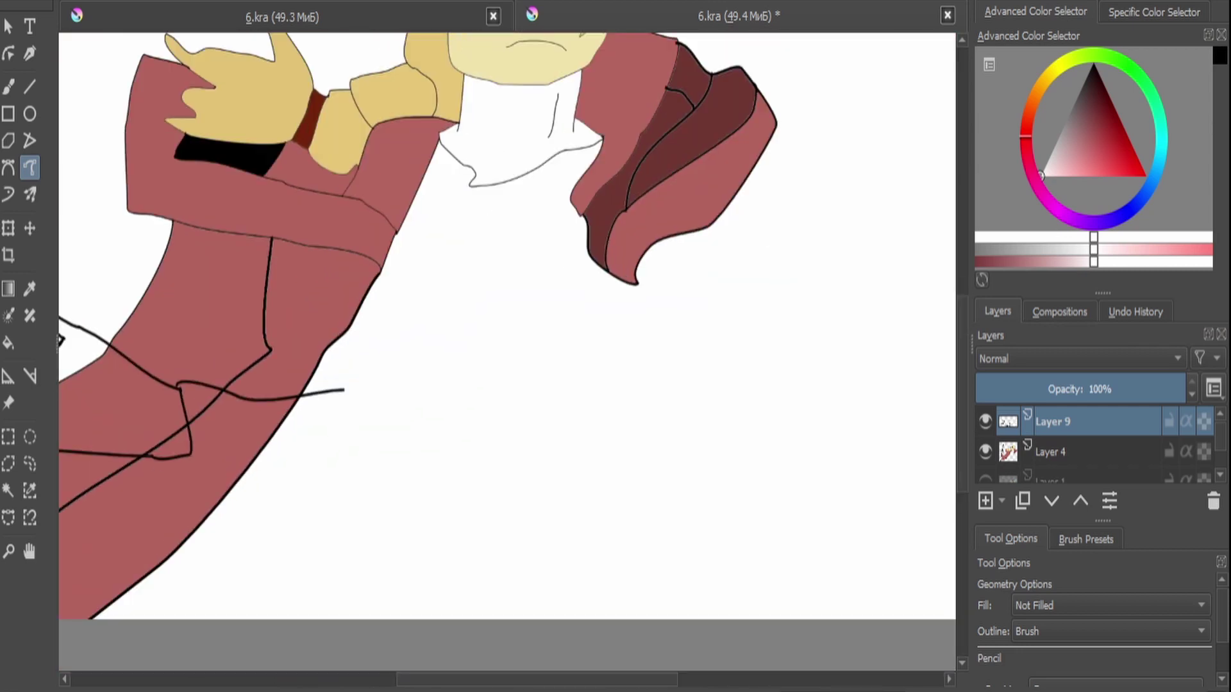
pyautogui.moveTo(345, 390); pyautogui.dragTo(654, 347)
pyautogui.moveTo(769, 134)
pyautogui.mouseDown()
pyautogui.moveTo(831, 231)
pyautogui.moveTo(699, 429)
pyautogui.moveTo(308, 480)
pyautogui.moveTo(192, 452)
pyautogui.mouseUp()
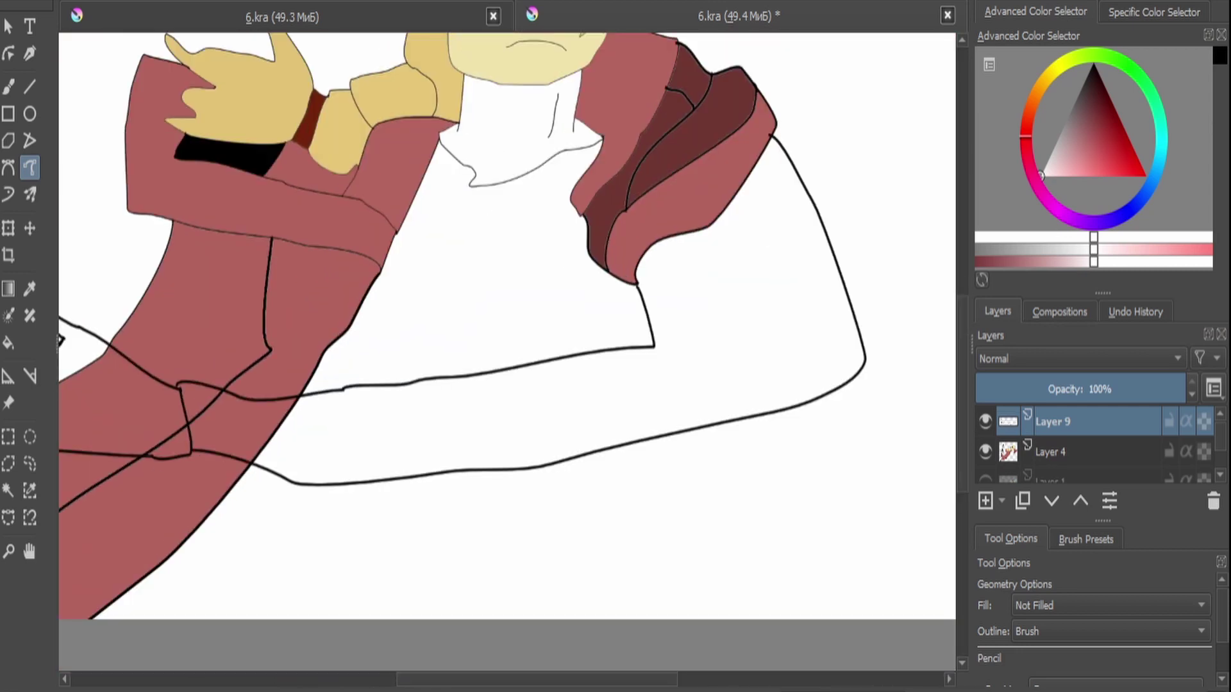
pyautogui.hotkey('ctrl', 'z')
pyautogui.scroll(3, 710, 303)
pyautogui.scroll(-3, 558, 265)
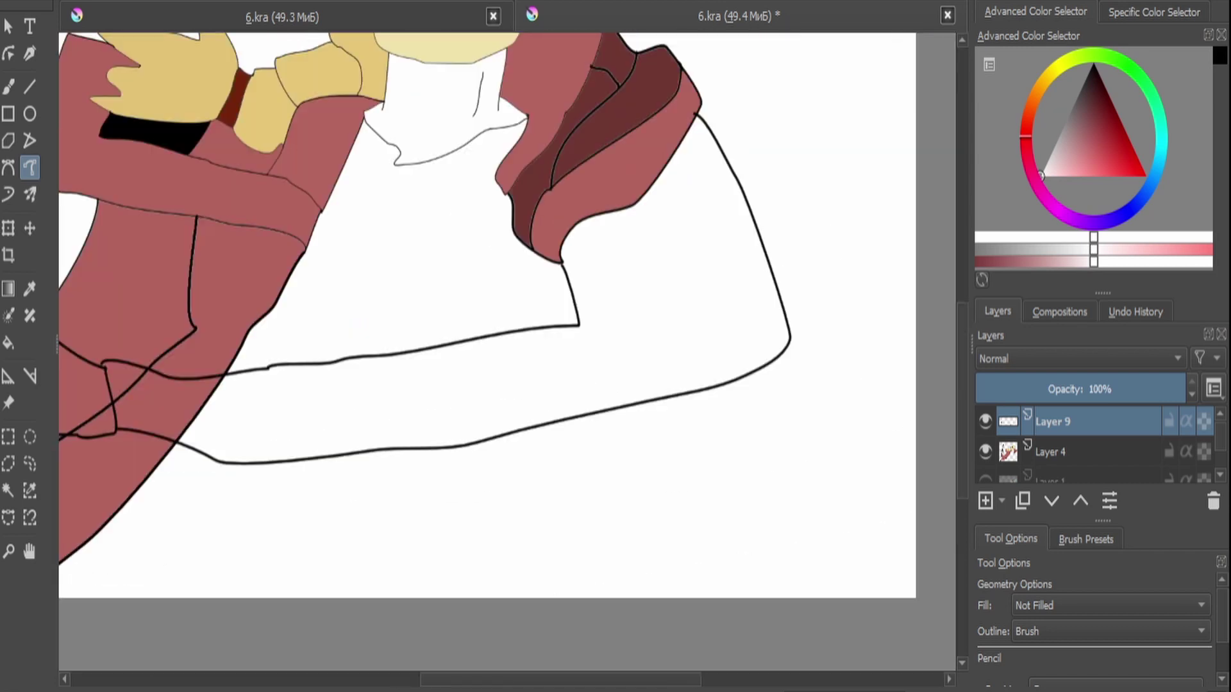
# Close the arm outline across the shoulder with a curved line and fill the selected arm with sleeve red.
pyautogui.moveTo(561, 264)
pyautogui.mouseDown()
pyautogui.moveTo(625, 159)
pyautogui.moveTo(695, 113)
pyautogui.mouseUp()
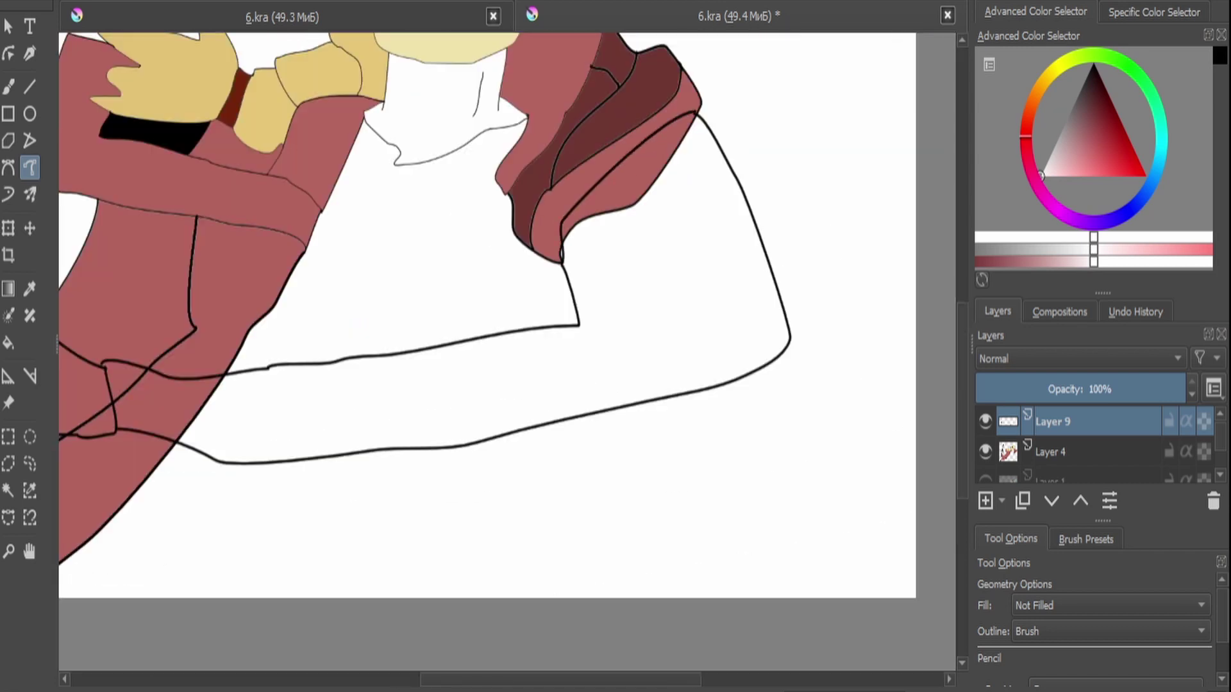
pyautogui.click(9, 491)
pyautogui.click(642, 352)
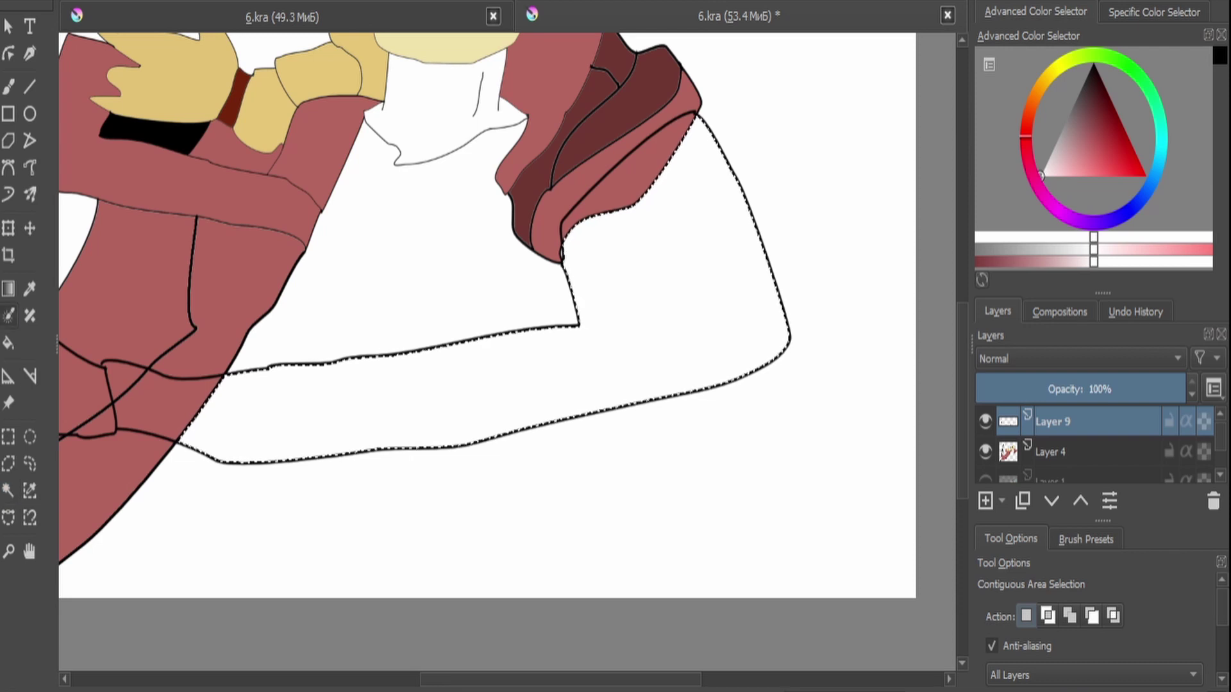
pyautogui.press('p')
pyautogui.click(609, 186)
pyautogui.press('f')
pyautogui.click(667, 153)
pyautogui.scroll(2, 667, 154)
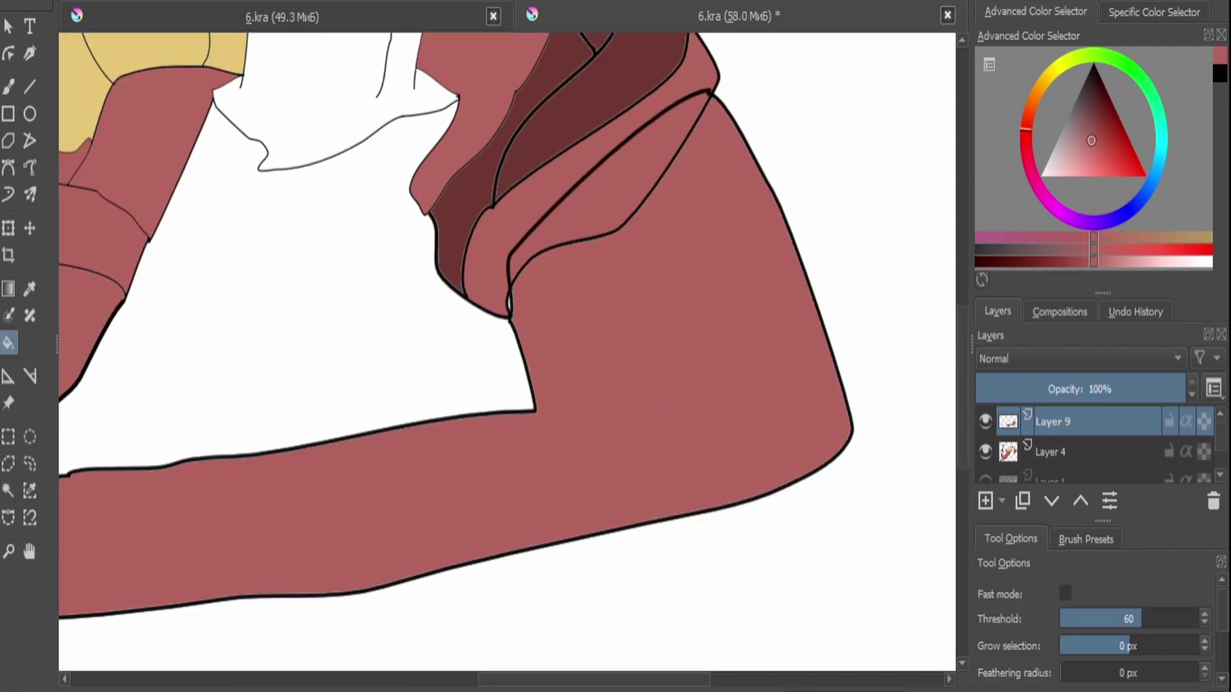
# Paint over the stray closing line on the hood's lower edge with sleeve red.
pyautogui.press('b')
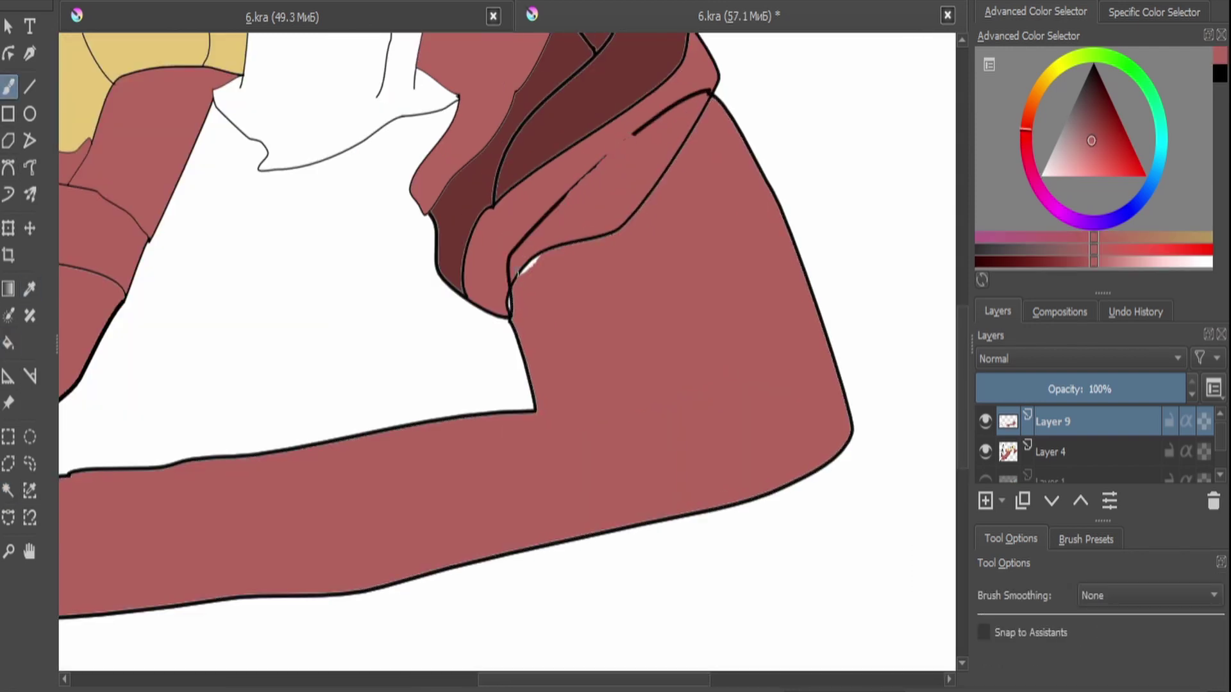
pyautogui.moveTo(634, 133)
pyautogui.mouseDown()
pyautogui.moveTo(520, 245)
pyautogui.moveTo(390, 340)
pyautogui.mouseUp()
pyautogui.scroll(2, 515, 274)
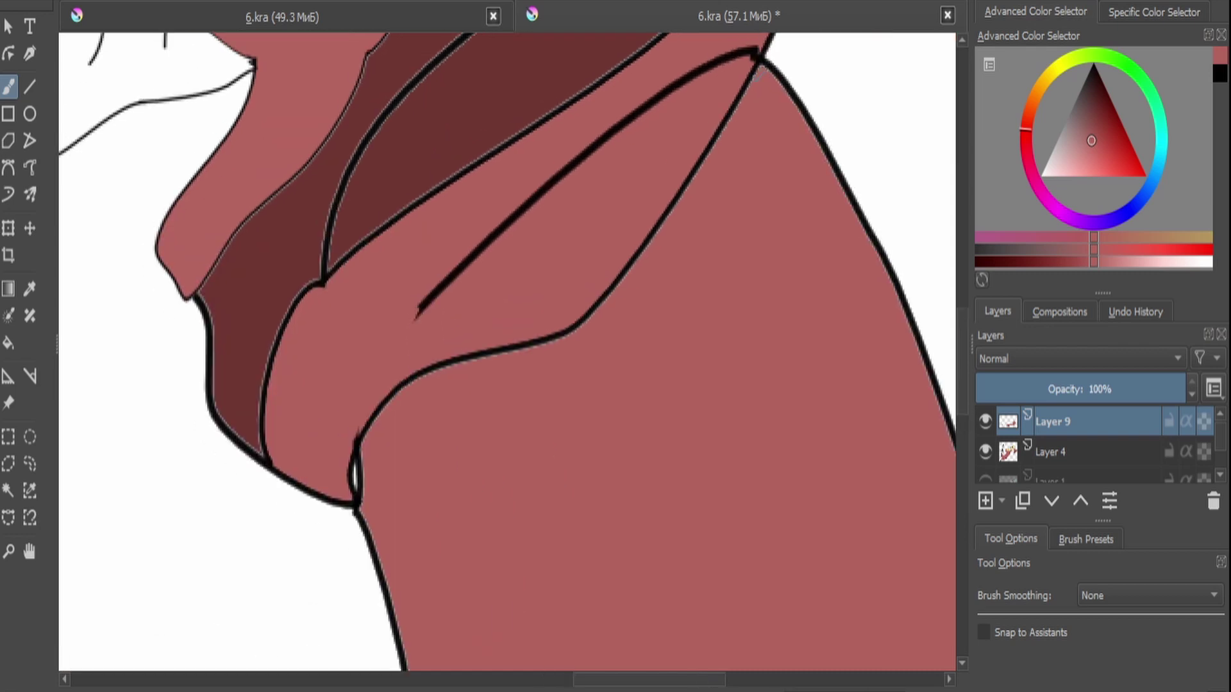
pyautogui.moveTo(744, 48)
pyautogui.mouseDown()
pyautogui.moveTo(491, 226)
pyautogui.moveTo(417, 314)
pyautogui.mouseUp()
pyautogui.scroll(-3, 416, 314)
pyautogui.scroll(5, 532, 289)
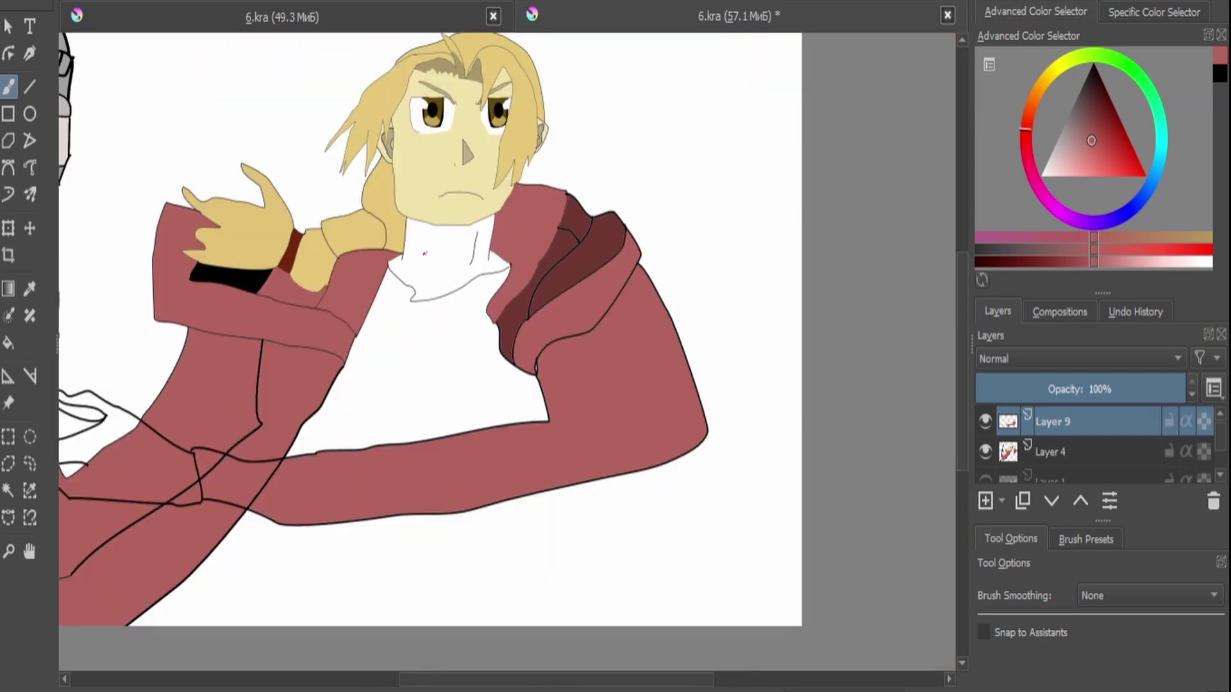
pyautogui.moveTo(545, 440); pyautogui.dragTo(527, 475)
pyautogui.hotkey('ctrl', 'z')
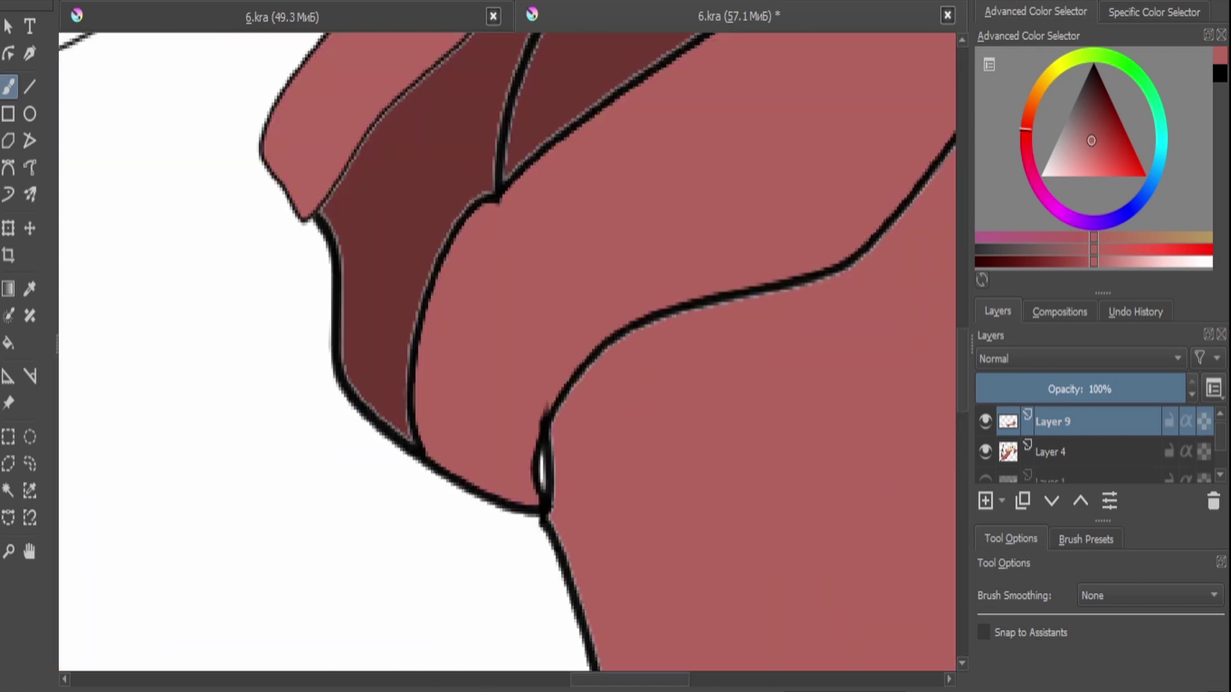
# Paint over the raised arm's fold and edge lines running through the crossing forearm with sleeve red.
pyautogui.scroll(-5, 532, 474)
pyautogui.scroll(2, 306, 639)
pyautogui.scroll(3, 305, 639)
pyautogui.moveTo(339, 449)
pyautogui.mouseDown()
pyautogui.moveTo(257, 552)
pyautogui.moveTo(424, 336)
pyautogui.mouseUp()
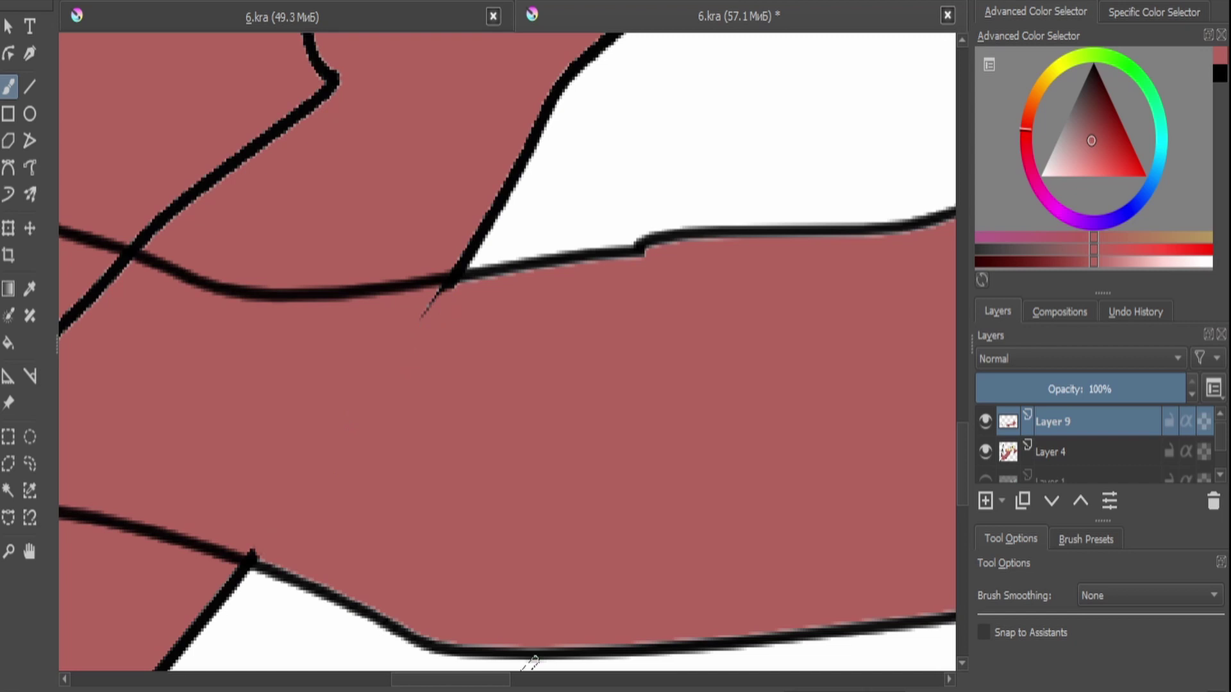
pyautogui.scroll(-3, 257, 541)
pyautogui.scroll(3, 256, 542)
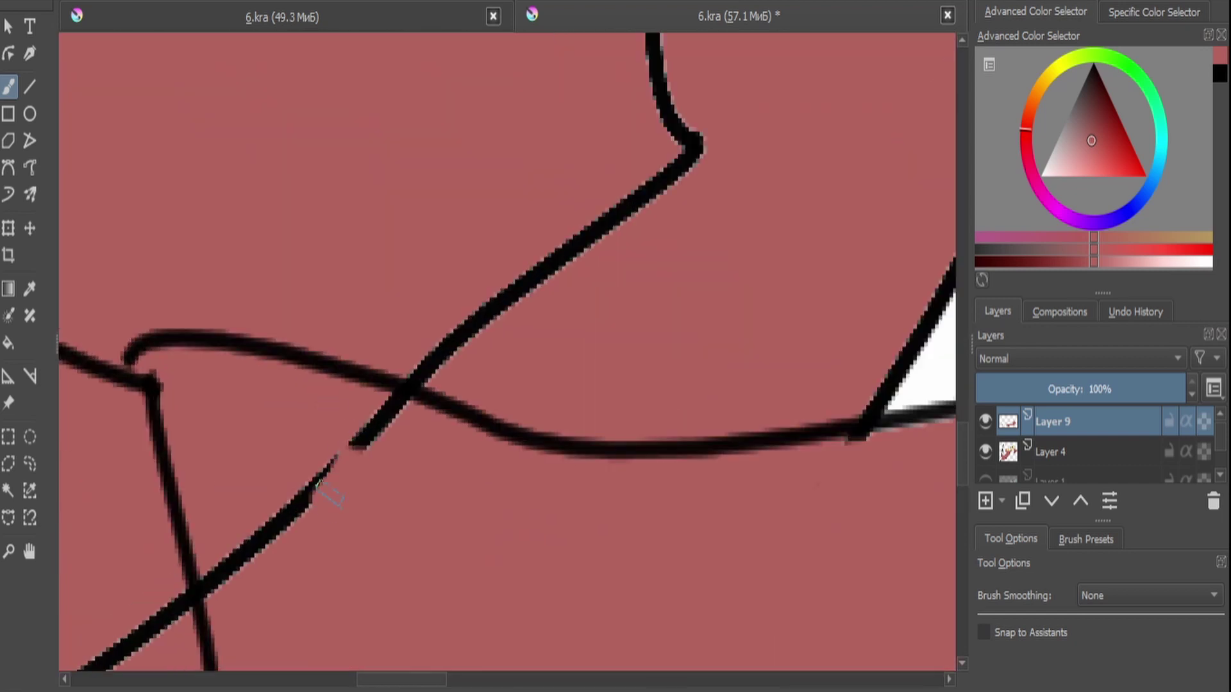
pyautogui.moveTo(397, 395)
pyautogui.mouseDown()
pyautogui.moveTo(310, 473)
pyautogui.moveTo(231, 585)
pyautogui.mouseUp()
pyautogui.scroll(-4, 231, 585)
pyautogui.scroll(2, 346, 329)
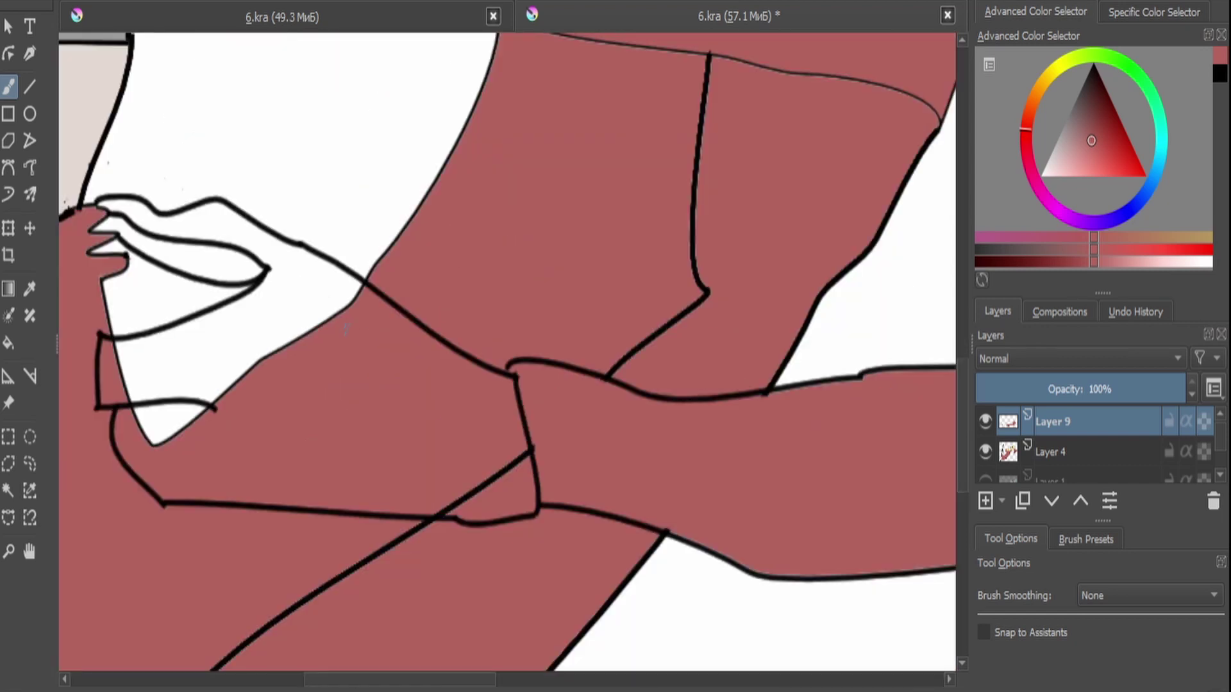
# Set the contiguous selection to sample only the current layer and try it on the crossing forearm.
pyautogui.click(9, 490)
pyautogui.click(1090, 607)
pyautogui.click(1090, 625)
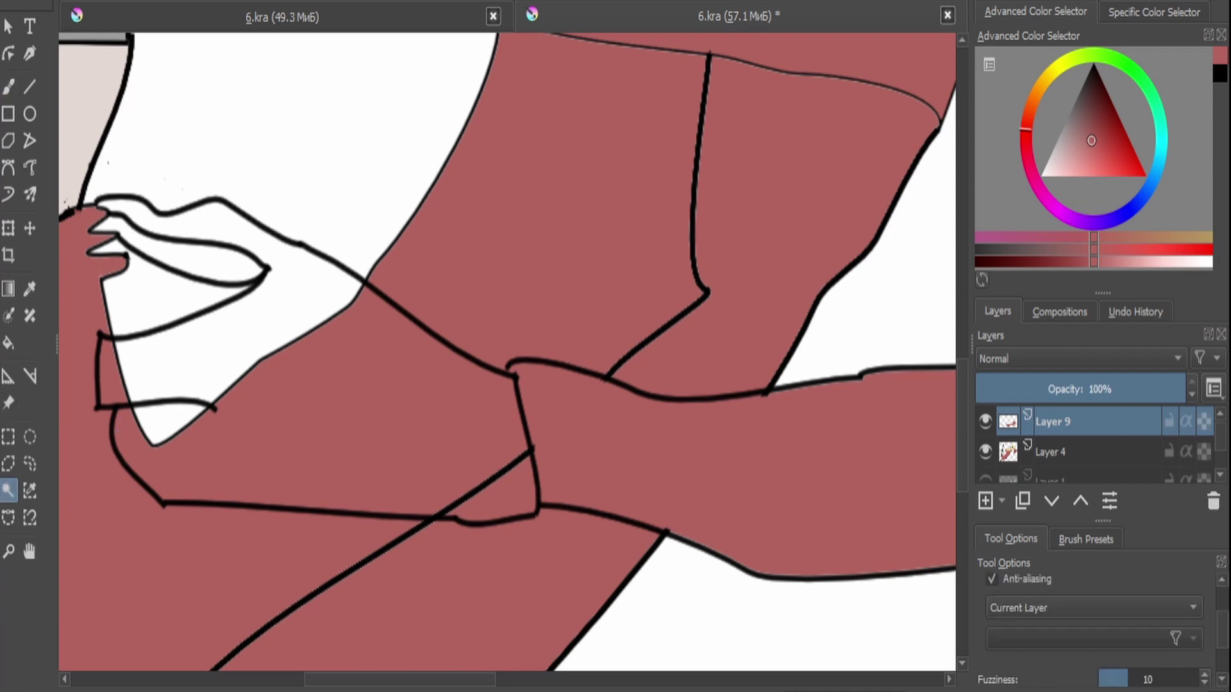
pyautogui.click(705, 449)
pyautogui.scroll(-3, 705, 449)
pyautogui.scroll(2, 244, 320)
pyautogui.scroll(-4, 243, 321)
pyautogui.hotkey('ctrl', 'shift', 'a')
pyautogui.scroll(6, 244, 321)
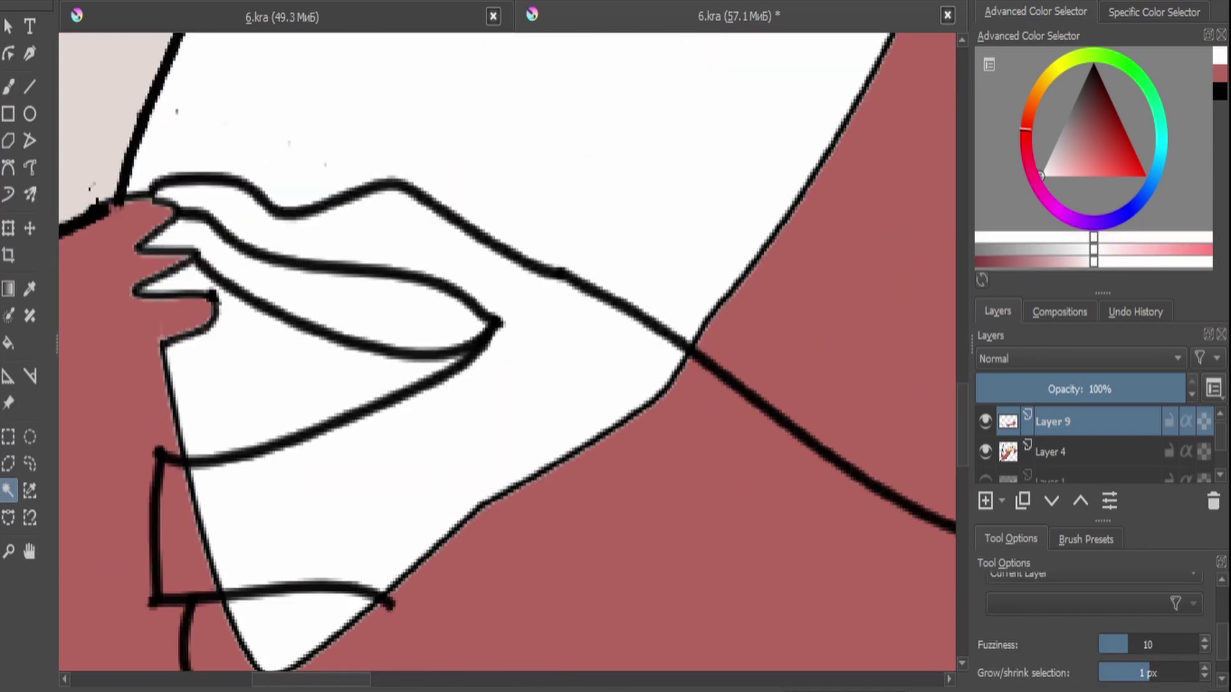
# Redraw the ragged sleeve edge between the fingertips and the thumb in black.
pyautogui.press('b')
pyautogui.press('x')
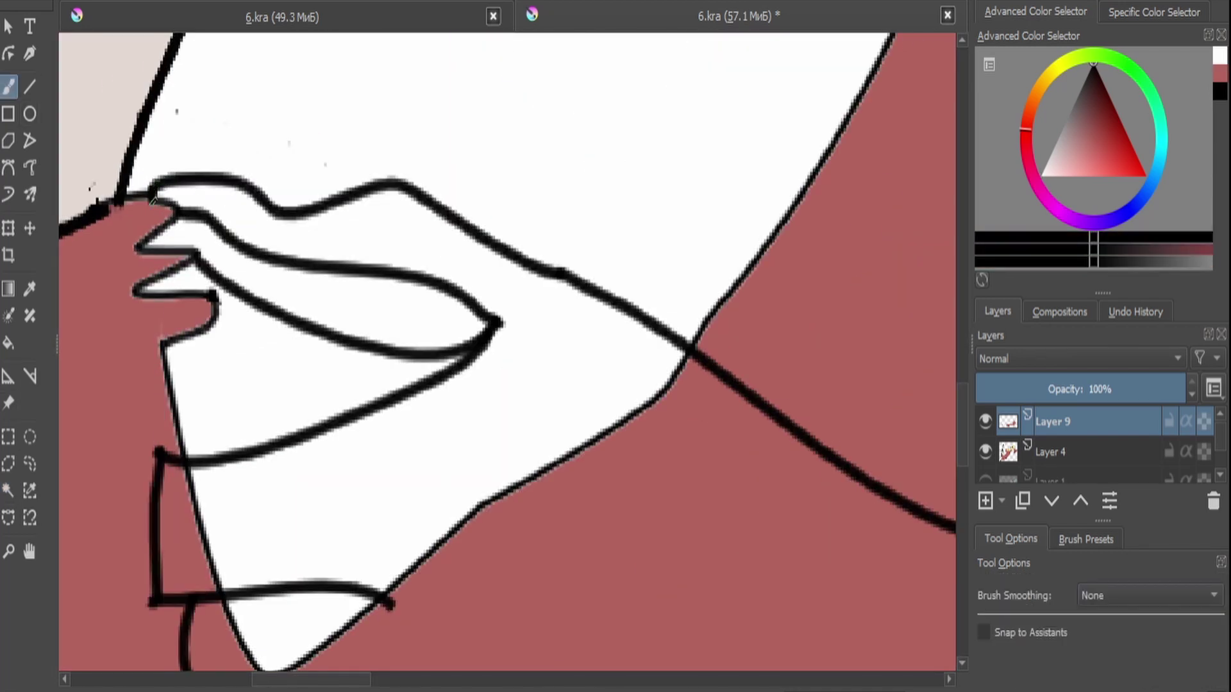
pyautogui.moveTo(152, 202)
pyautogui.mouseDown()
pyautogui.moveTo(145, 282)
pyautogui.moveTo(170, 335)
pyautogui.moveTo(184, 461)
pyautogui.mouseUp()
# Select the hand and finger areas and fill them with grey.
pyautogui.click(7, 491)
pyautogui.click(385, 308)
pyautogui.scroll(-3, 385, 307)
pyautogui.scroll(3, 384, 308)
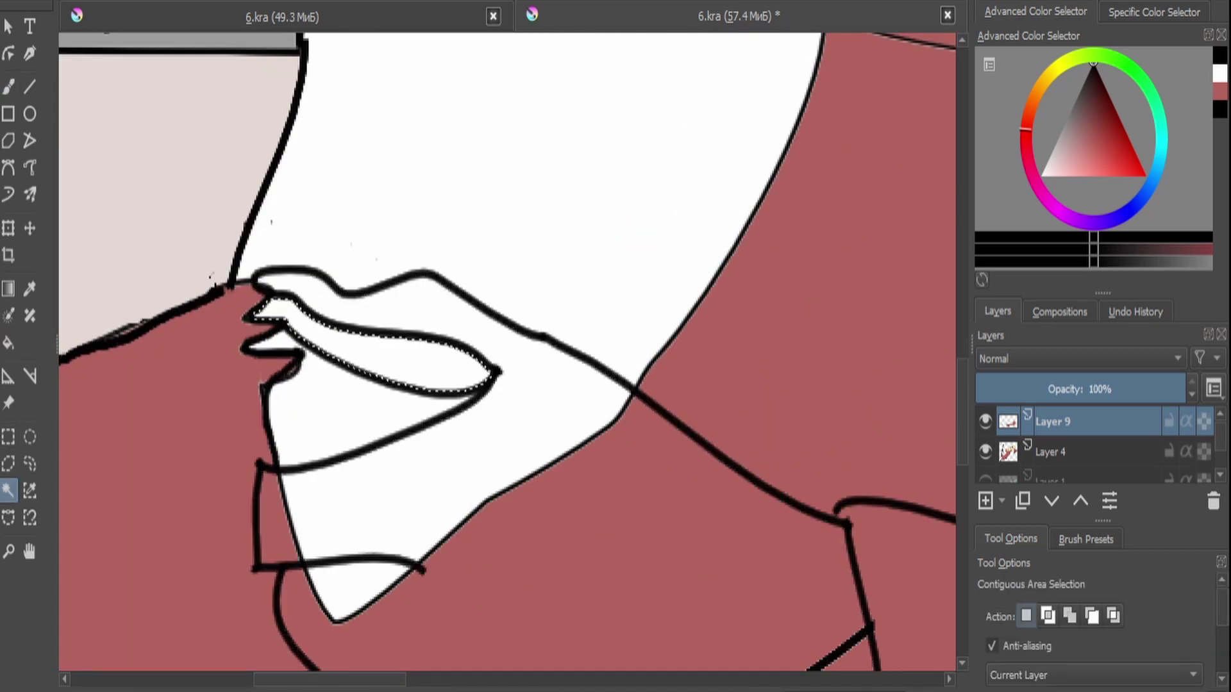
pyautogui.scroll(-3, 507, 352)
pyautogui.scroll(2, 506, 353)
pyautogui.press('f')
pyautogui.click(603, 442)
pyautogui.scroll(3, 467, 316)
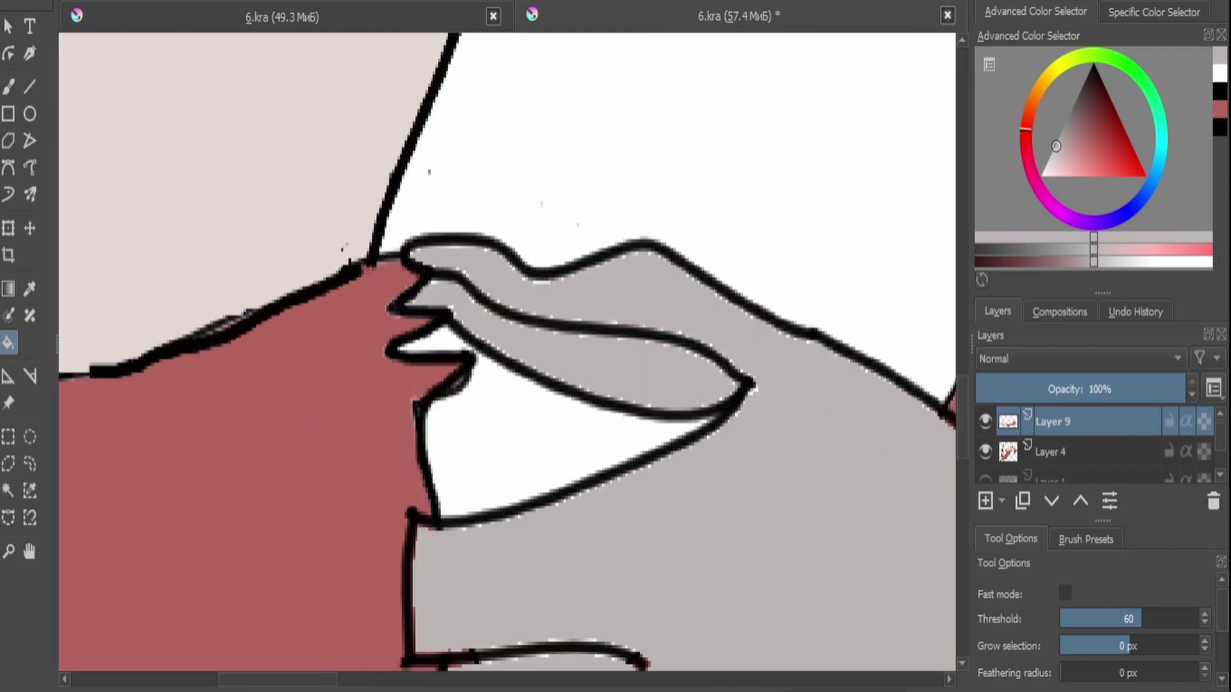
# Draw a ragged black cloth edge across the gap between the fingers and thumb on Layer 9 and merge it into Layer 4.
pyautogui.click(1052, 452)
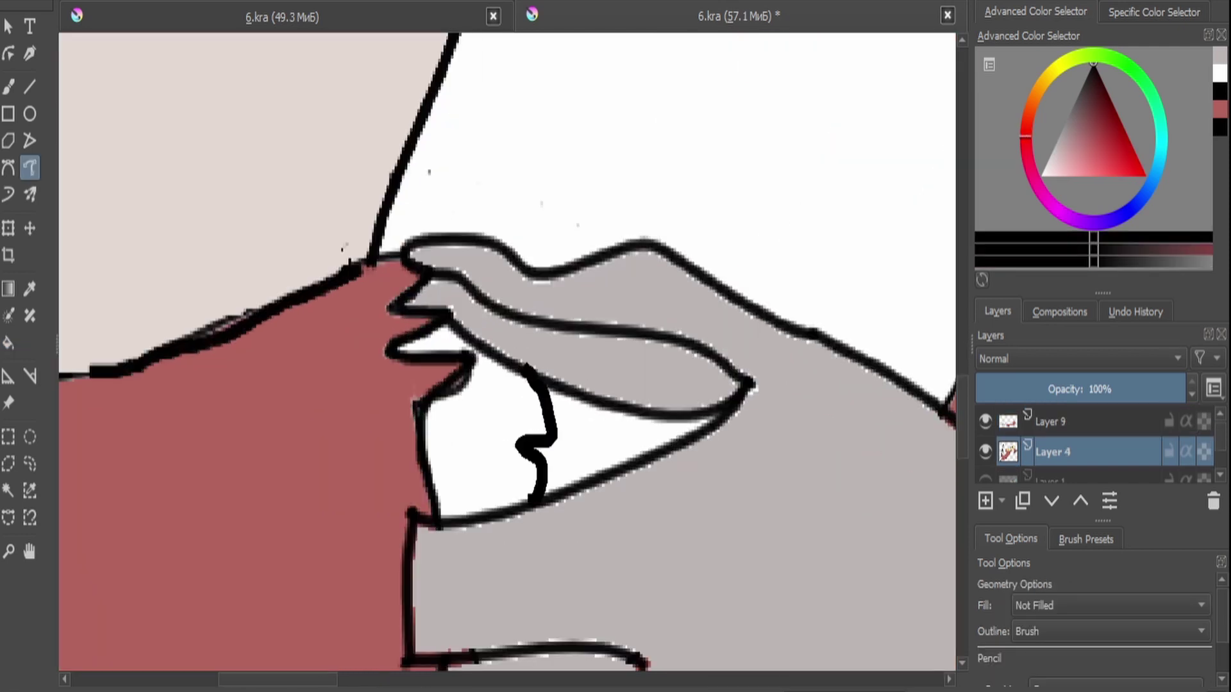
pyautogui.hotkey('ctrl', 'z')
pyautogui.click(1052, 421)
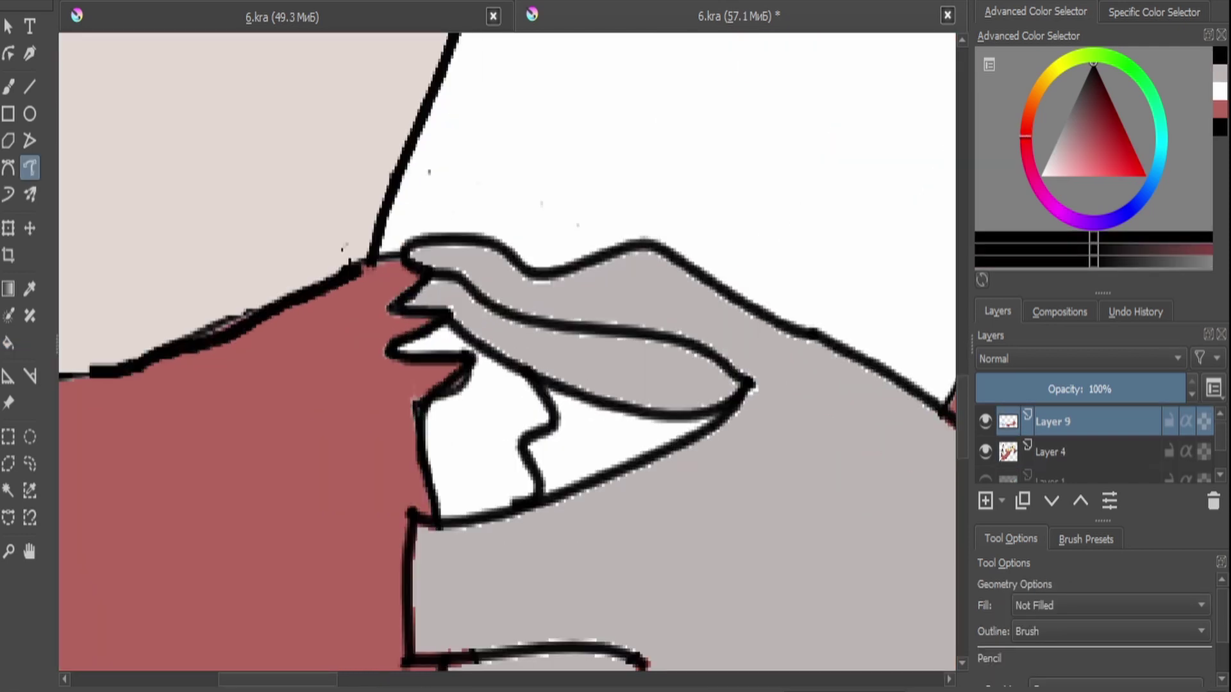
pyautogui.hotkey('ctrl', 'e')
# Fill the cloth area between the fingers and thumb with sleeve red, growing the fill selection by 1 px.
pyautogui.click(481, 417)
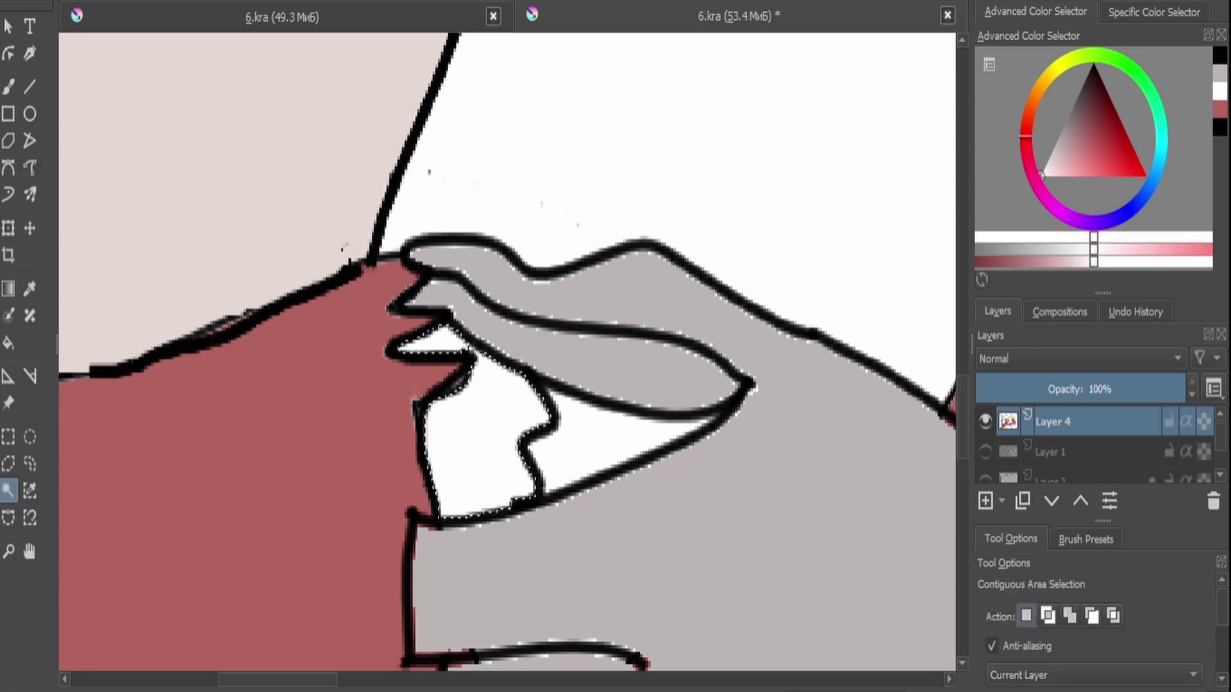
pyautogui.press('f')
pyautogui.click(481, 417)
pyautogui.click(1205, 641)
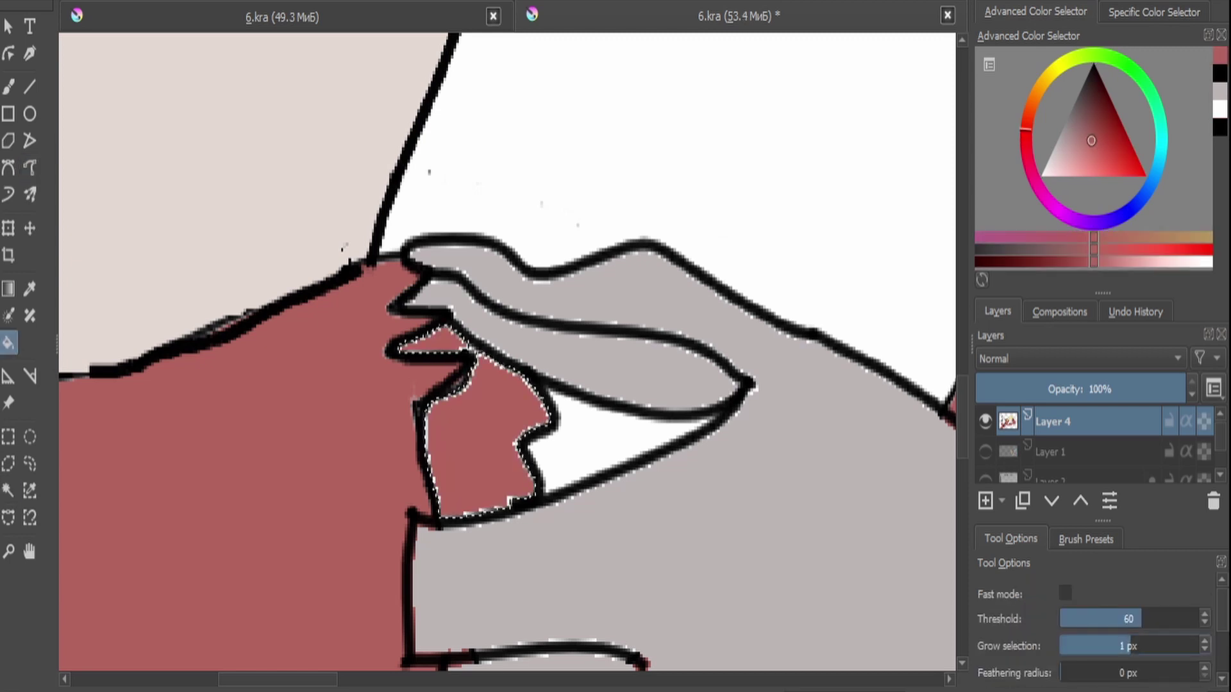
pyautogui.click(481, 416)
pyautogui.hotkey('ctrl', 'shift', 'a')
# Paint over the leftover black lines inside the ragged sleeve end with sleeve red.
pyautogui.press('b')
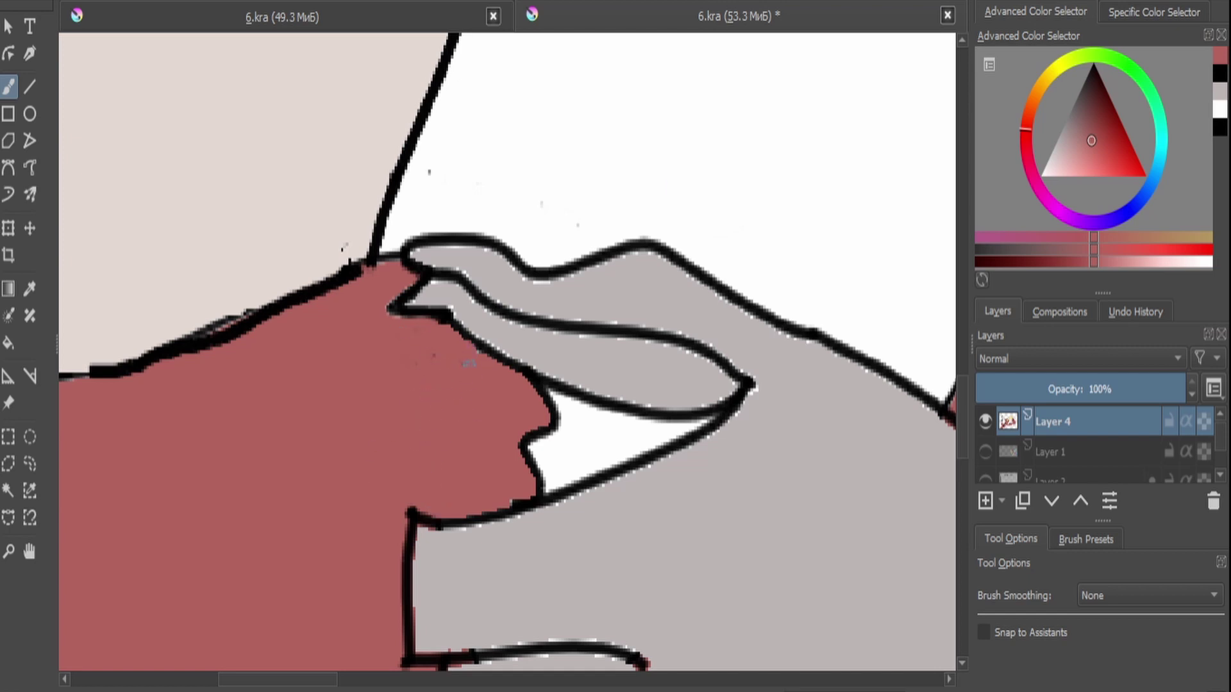
pyautogui.scroll(-6, 506, 353)
pyautogui.scroll(2, 506, 353)
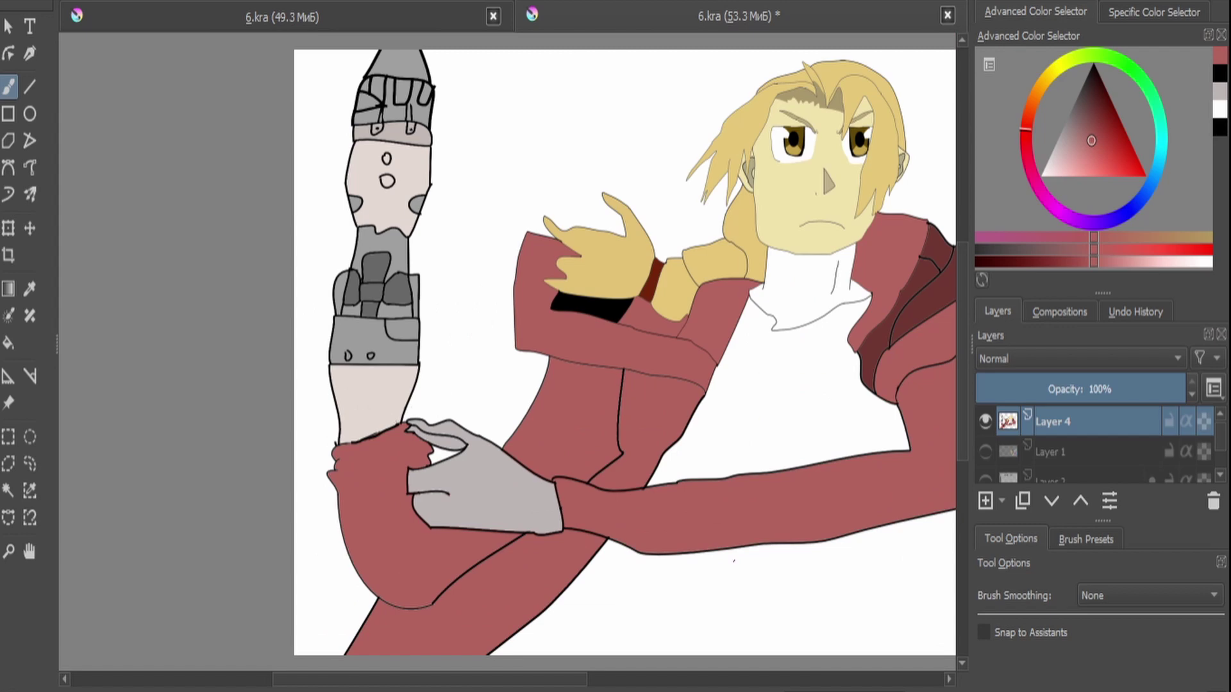
# Move the Layer 4 drawing down and complete the mechanical arm's pointed blade tip with a black centre line.
pyautogui.scroll(-1, 368, 45)
pyautogui.scroll(5, 369, 45)
pyautogui.press('d')
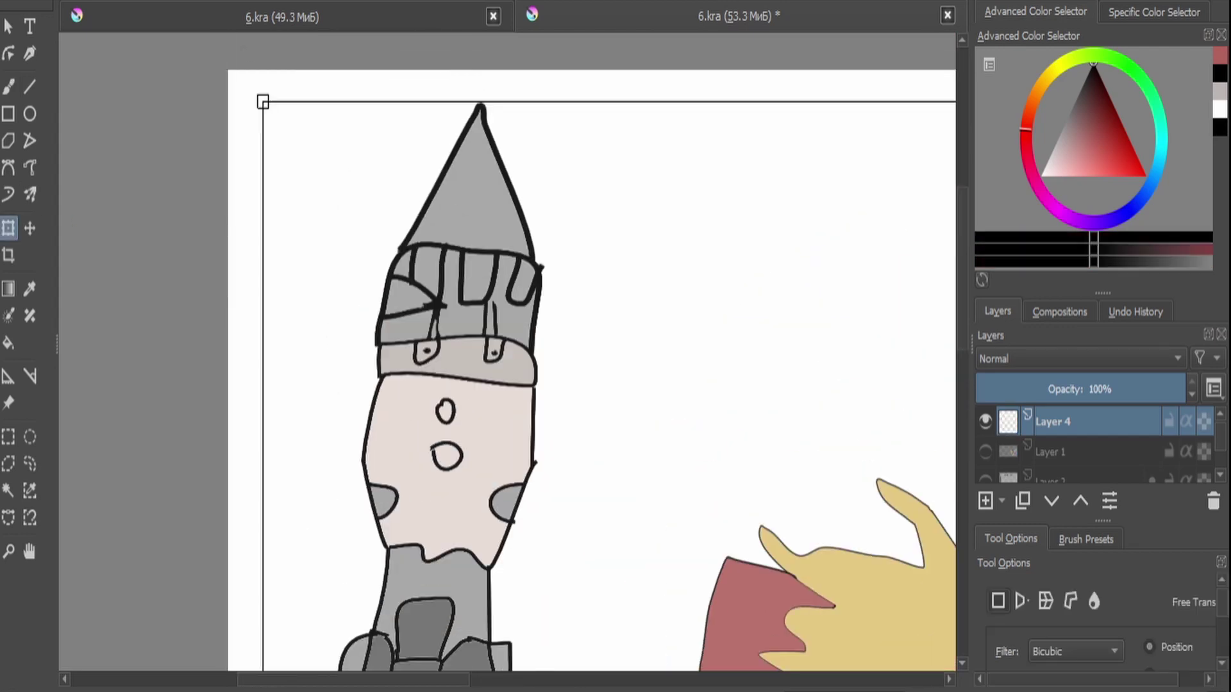
pyautogui.scroll(-3, 506, 352)
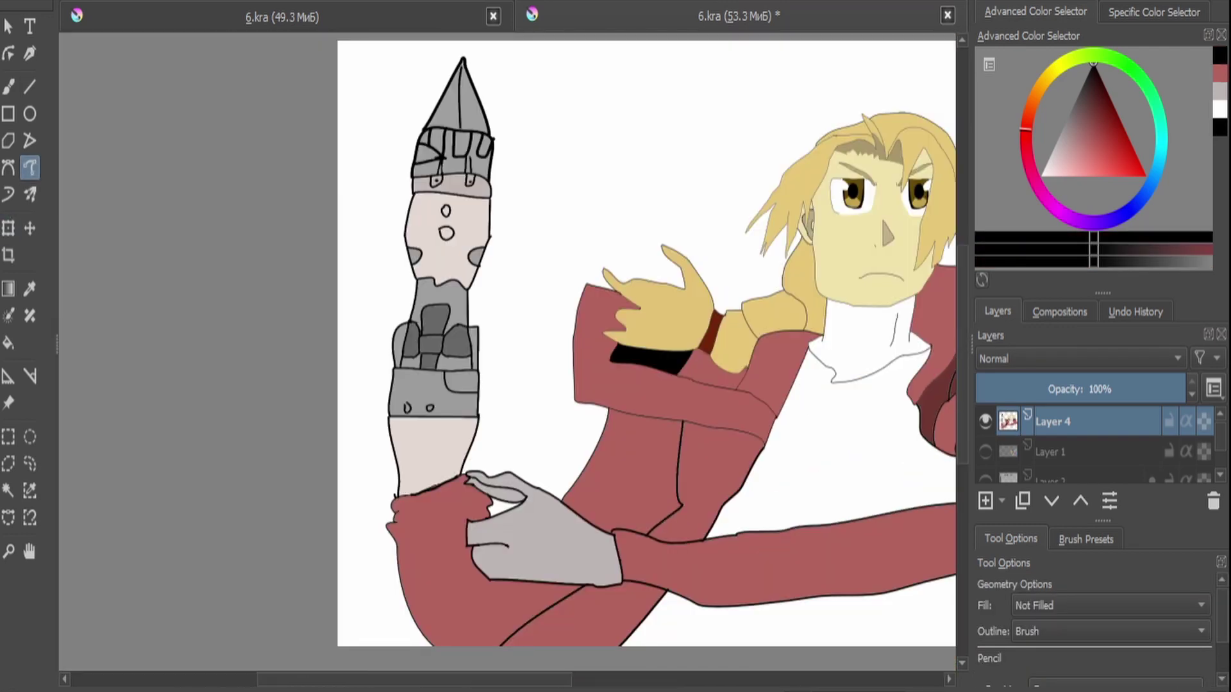
pyautogui.scroll(2, 642, 353)
pyautogui.scroll(-2, 641, 353)
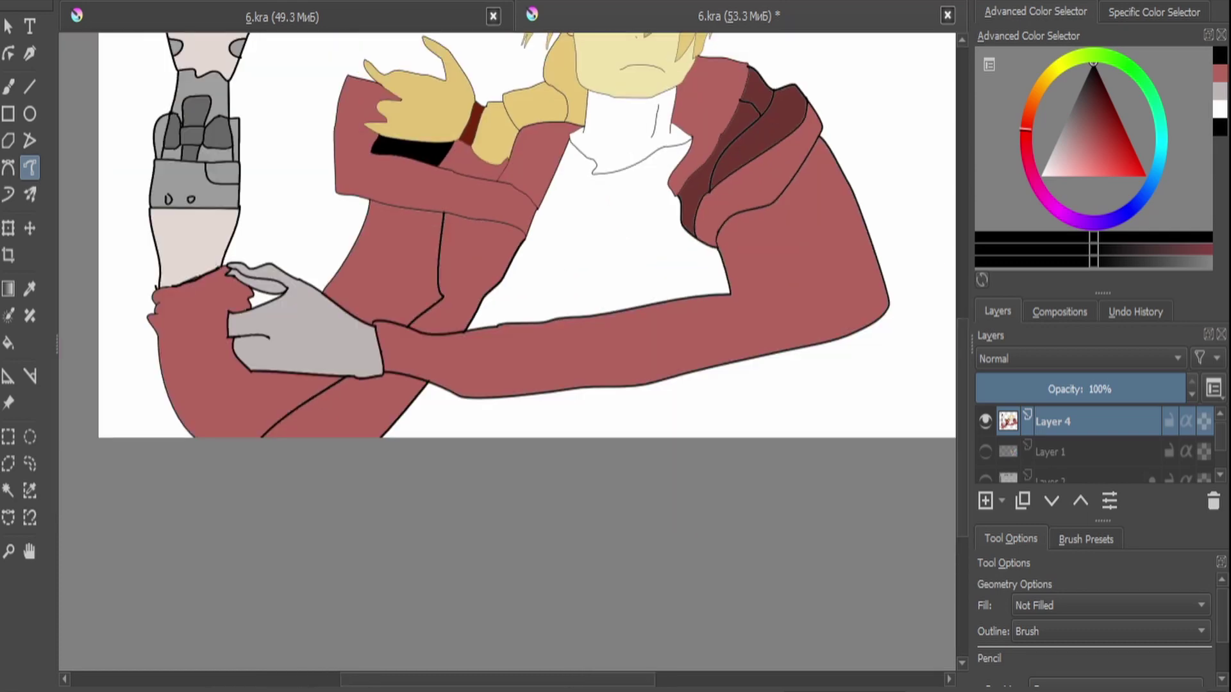
# Move the drawing up on the canvas, draw a wavy black line descending from beneath the elbow, and extend the lower sleeve outlines.
pyautogui.scroll(2, 525, 237)
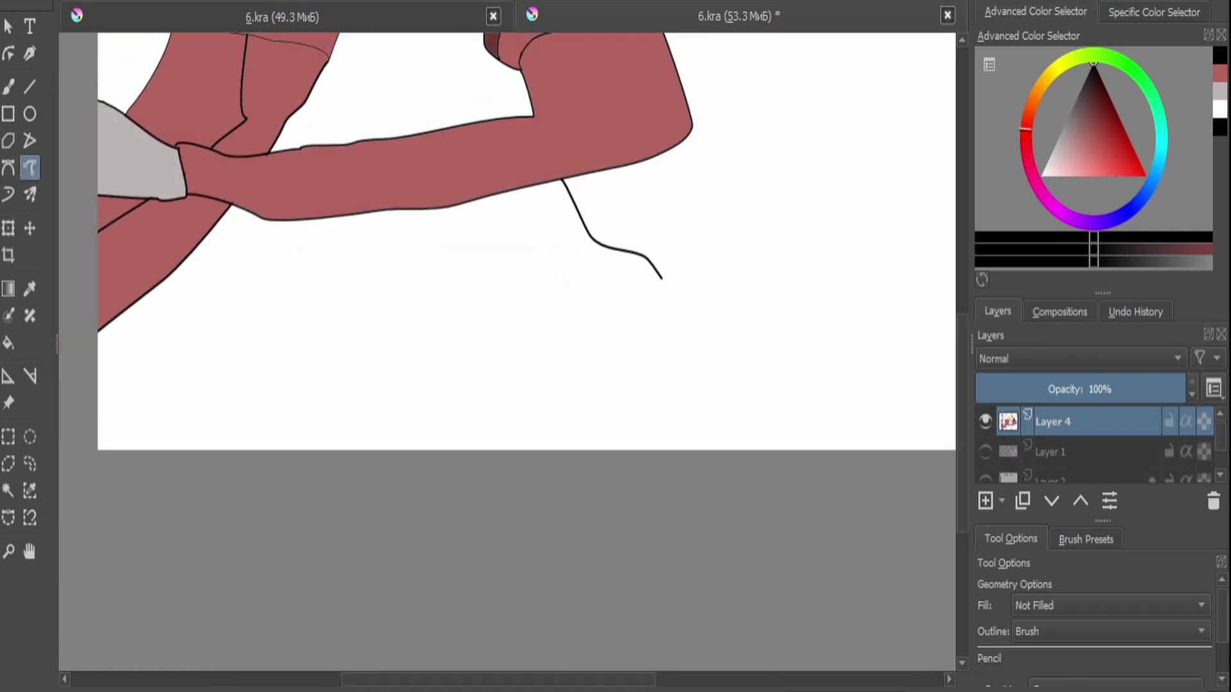
pyautogui.moveTo(690, 319); pyautogui.dragTo(709, 412)
pyautogui.scroll(-2, 710, 413)
pyautogui.hscroll(-4, 709, 412)
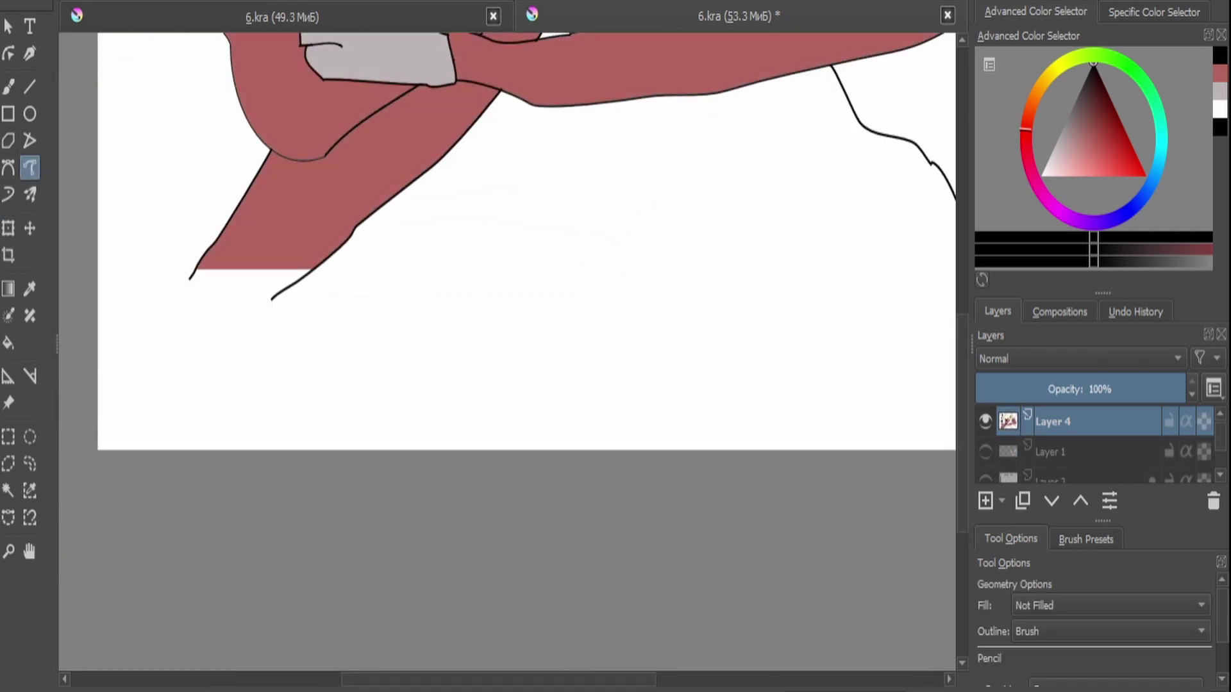
# Draw the shirt's outline below the crossing forearm, with a flared side edge and a curved hem.
pyautogui.scroll(-3, 513, 288)
pyautogui.scroll(3, 513, 289)
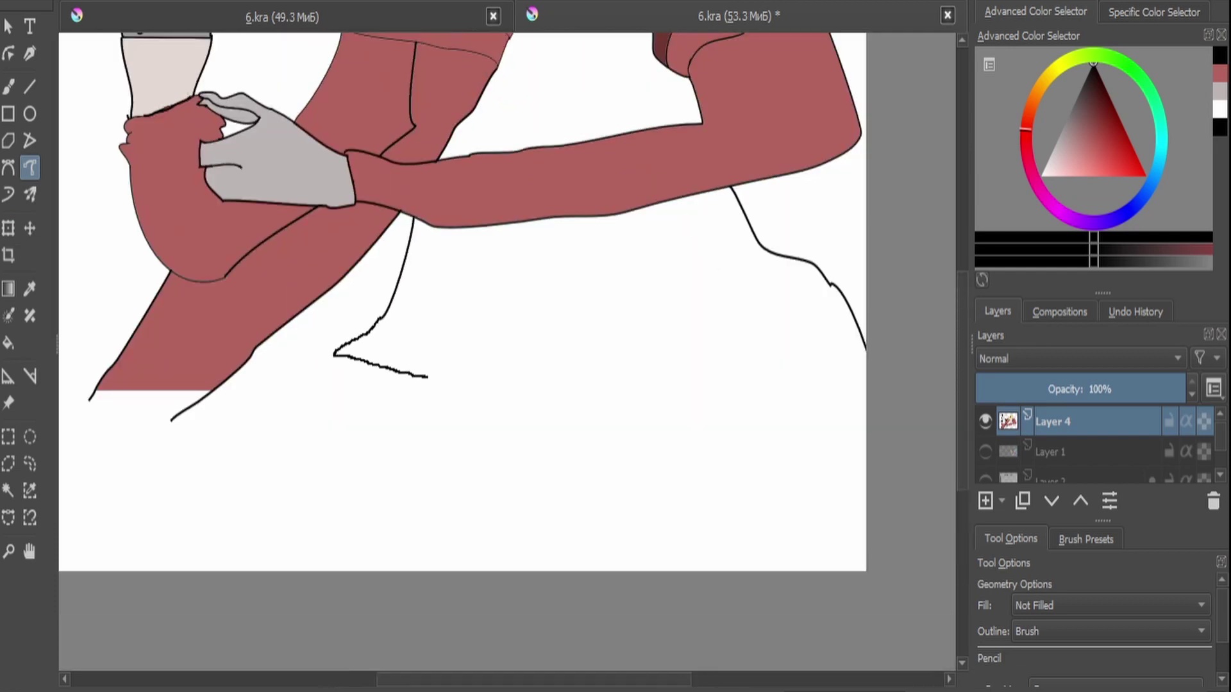
pyautogui.moveTo(644, 380)
pyautogui.mouseDown()
pyautogui.moveTo(736, 358)
pyautogui.moveTo(734, 218)
pyautogui.mouseUp()
# Transform the Layer 4 drawing to move it down and away from the canvas edge.
pyautogui.scroll(-5, 526, 218)
pyautogui.hotkey('ctrl', 't')
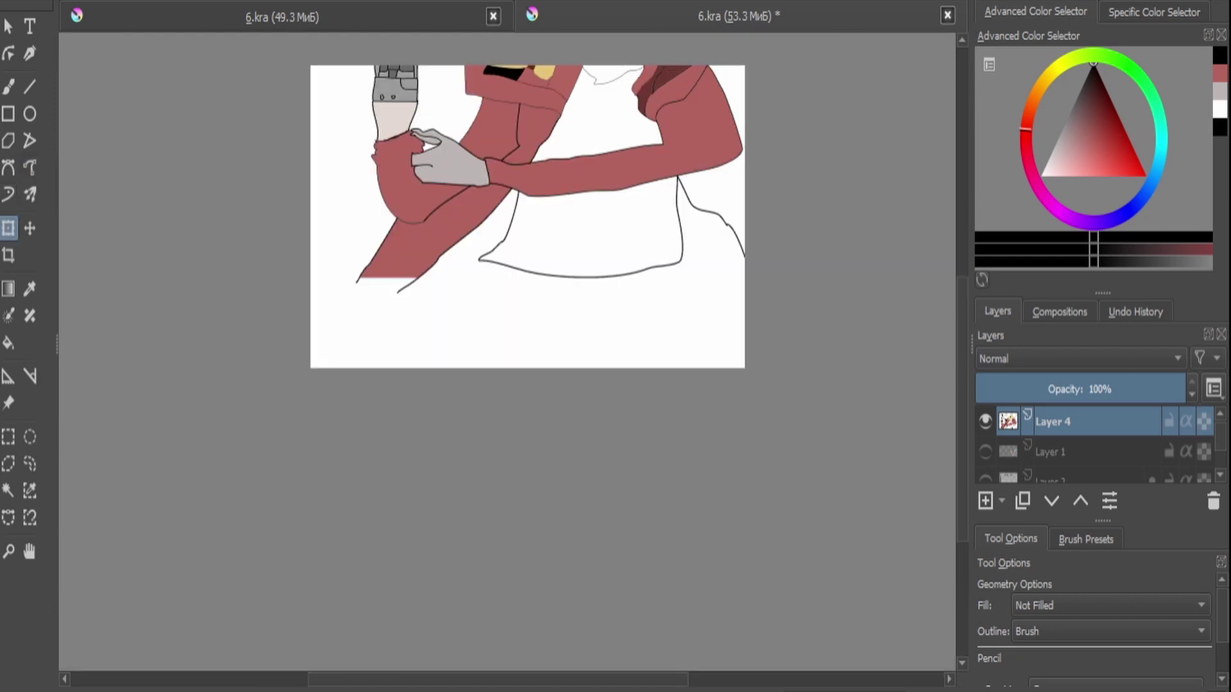
pyautogui.scroll(-1, 417, 205)
pyautogui.scroll(6, 417, 206)
# Select the grey hand and refill it with a lighter grey.
pyautogui.click(7, 490)
pyautogui.click(396, 232)
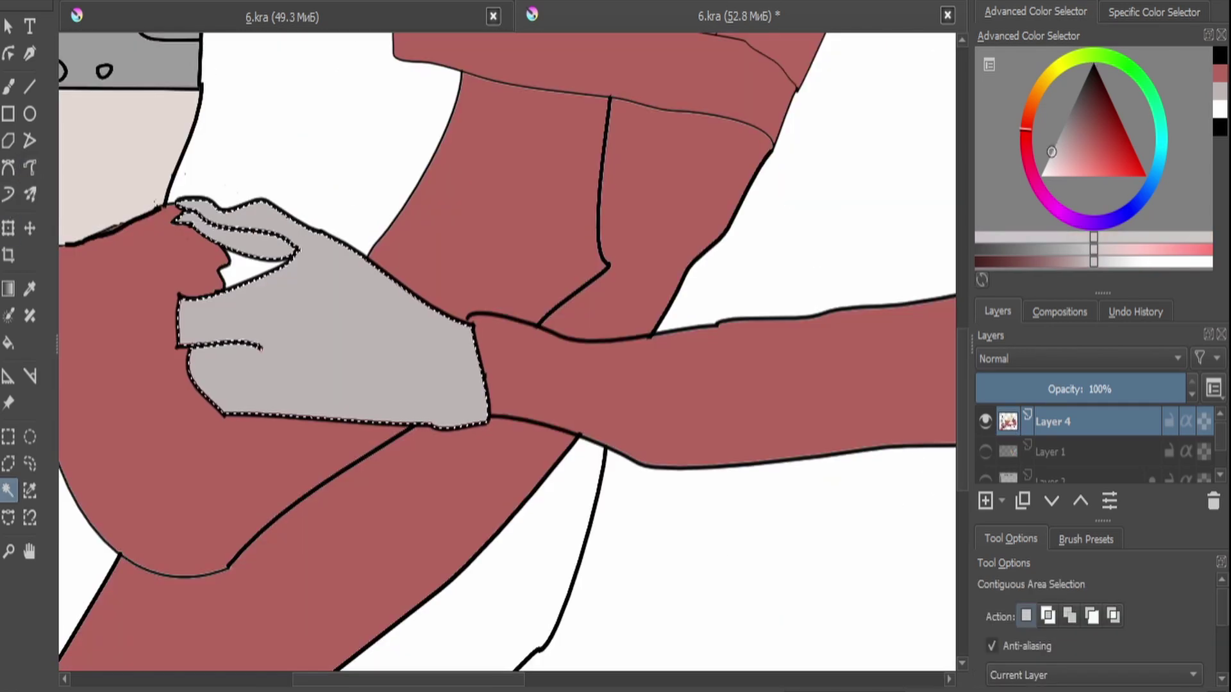
pyautogui.press('f')
pyautogui.hotkey('shift', 'BackSpace')
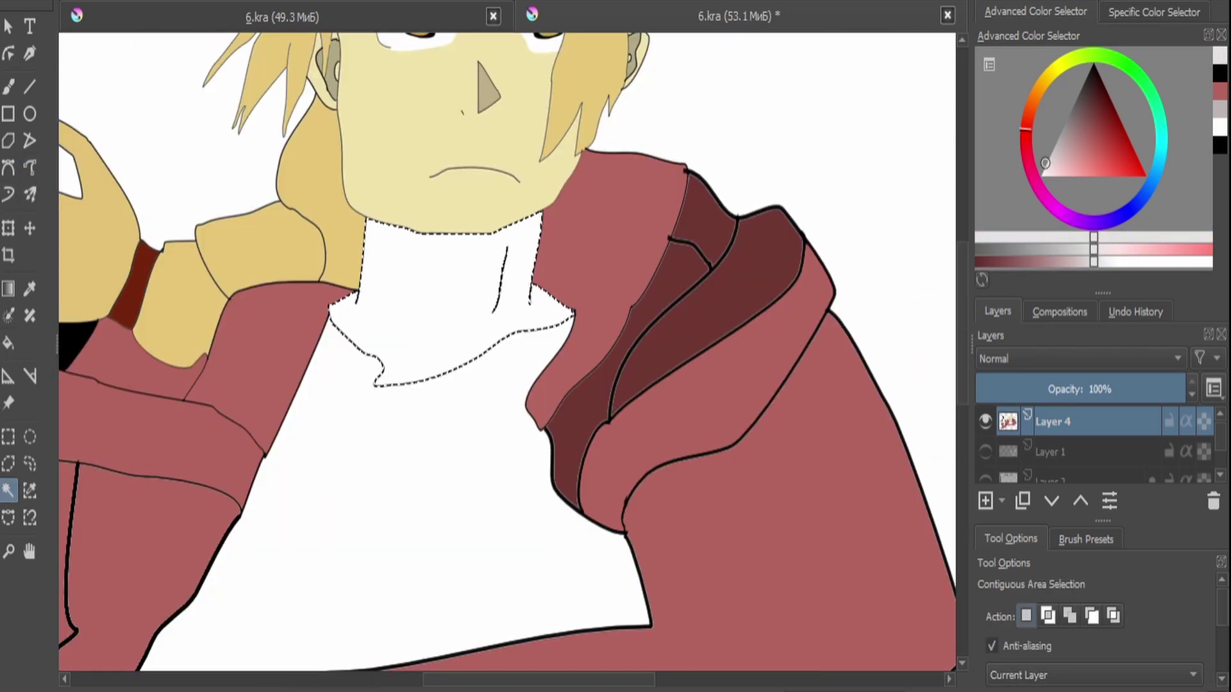
# Fill the neck with the face's pale yellow skin colour and select the shirt areas above and below the forearm.
pyautogui.press('f')
pyautogui.hotkey('shift', 'BackSpace')
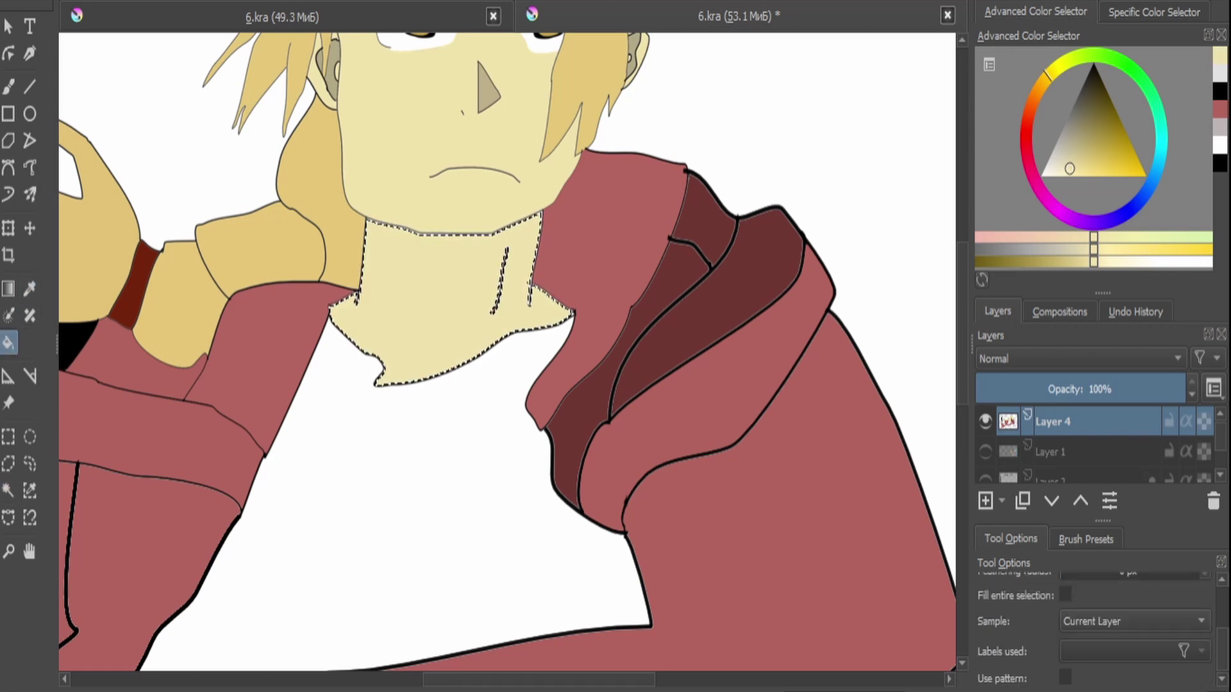
pyautogui.hotkey('ctrl', 'shift', 'a')
pyautogui.scroll(-3, 506, 353)
pyautogui.scroll(-2, 462, 333)
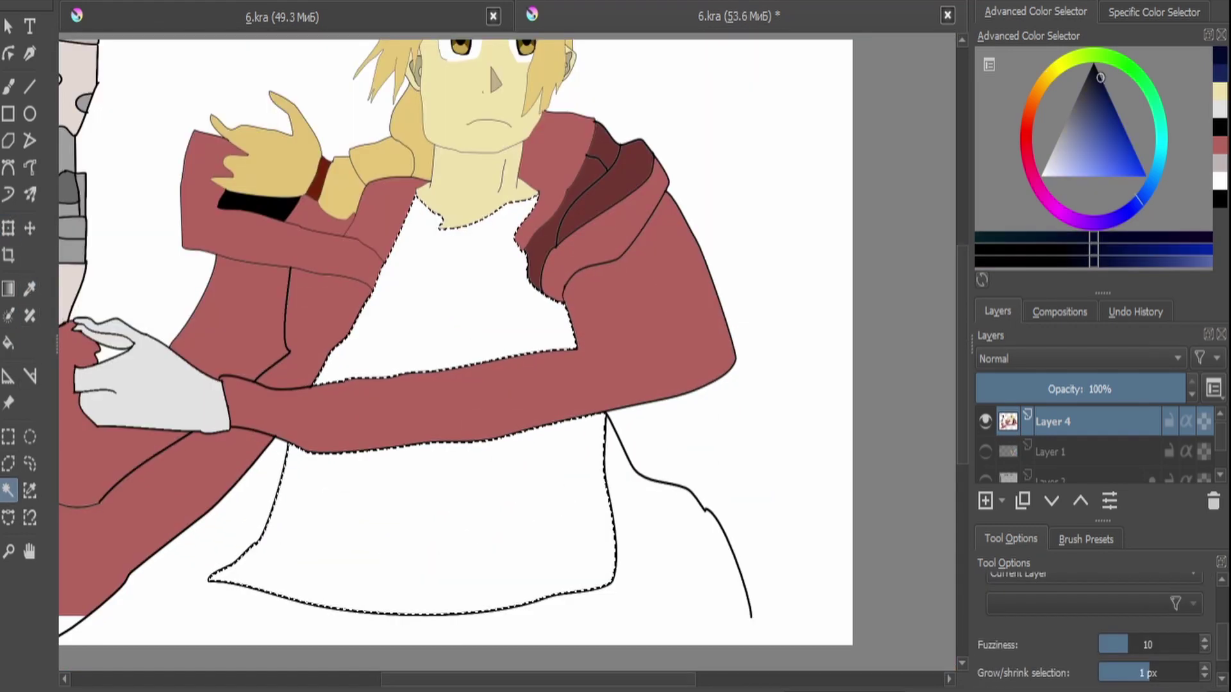
# Fill the shirt areas with dark navy and add a jagged lighter blue highlight to the shirt's flared lower left side.
pyautogui.press('f')
pyautogui.hotkey('shift', 'BackSpace')
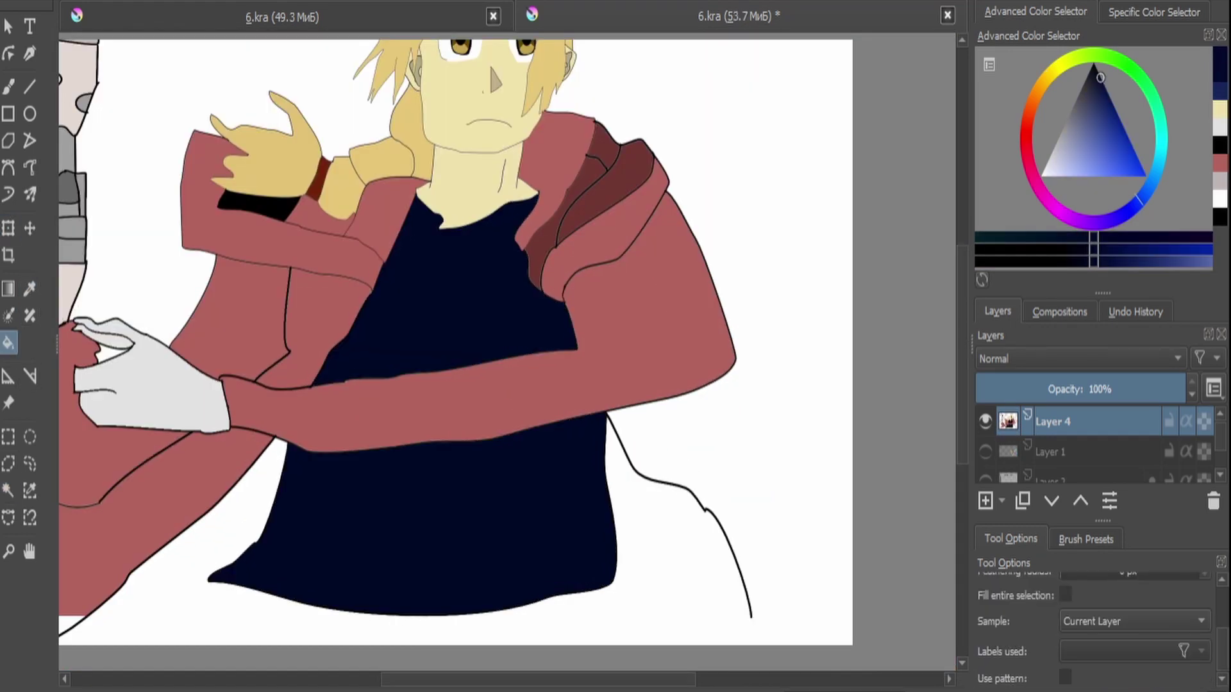
pyautogui.scroll(2, 538, 617)
pyautogui.hotkey('ctrl', 'r')
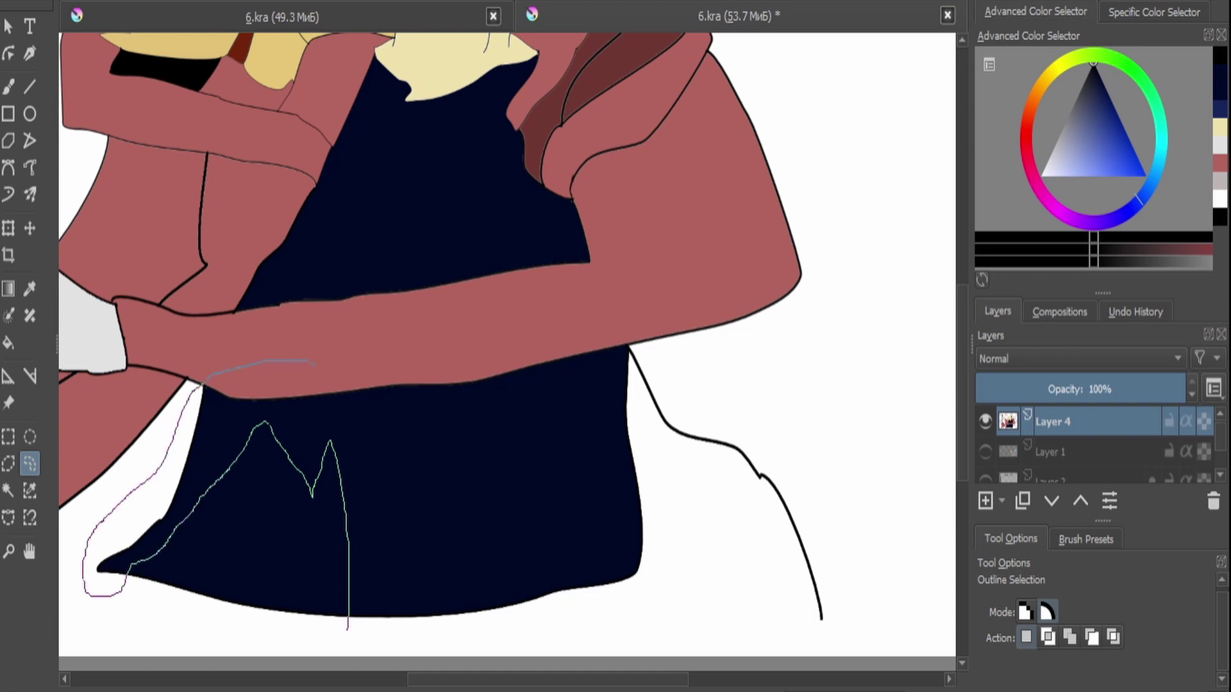
pyautogui.moveTo(348, 628); pyautogui.dragTo(347, 629)
pyautogui.scroll(2, 268, 490)
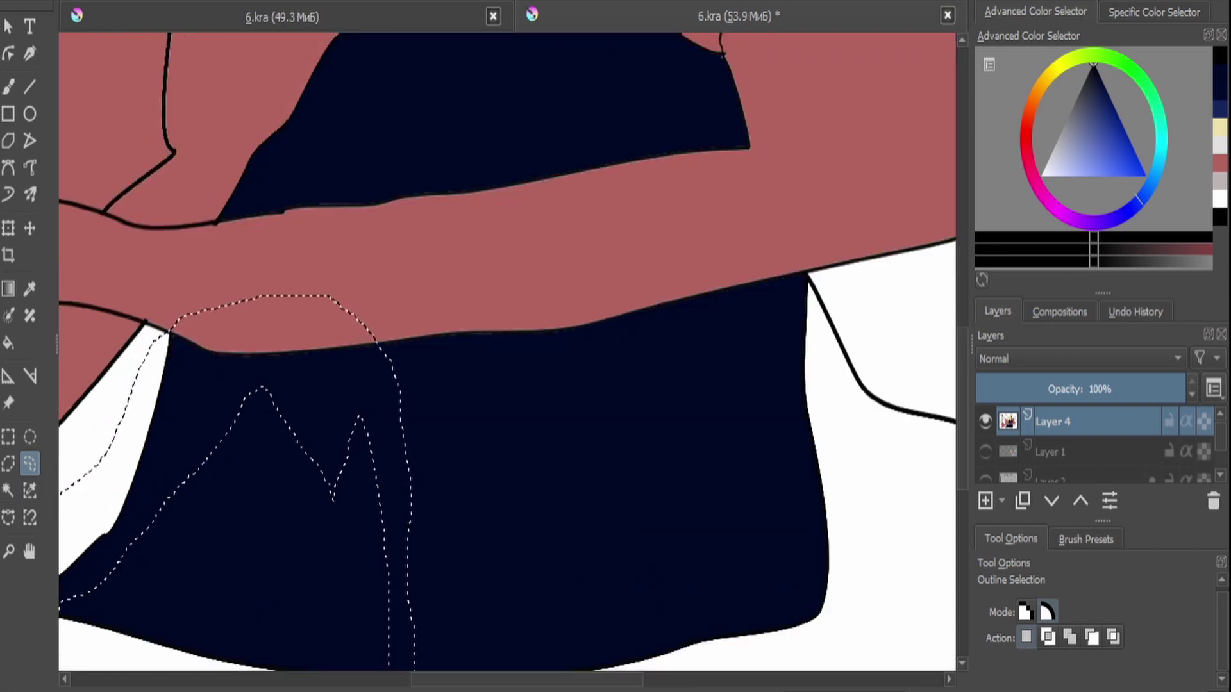
pyautogui.press('f')
pyautogui.scroll(-3, 308, 449)
pyautogui.click(308, 448)
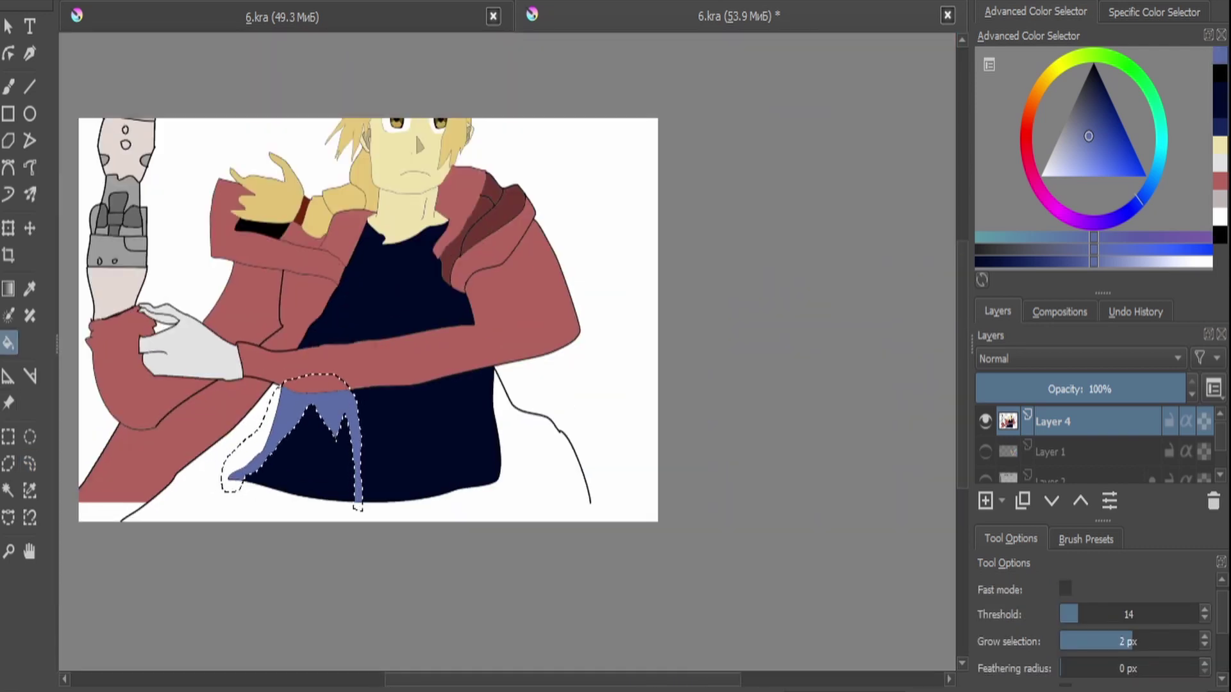
# Outline a long tapering strip from the collar down the middle of the shirt to the hem and fill it with the lighter blue.
pyautogui.hotkey('ctrl', 'r')
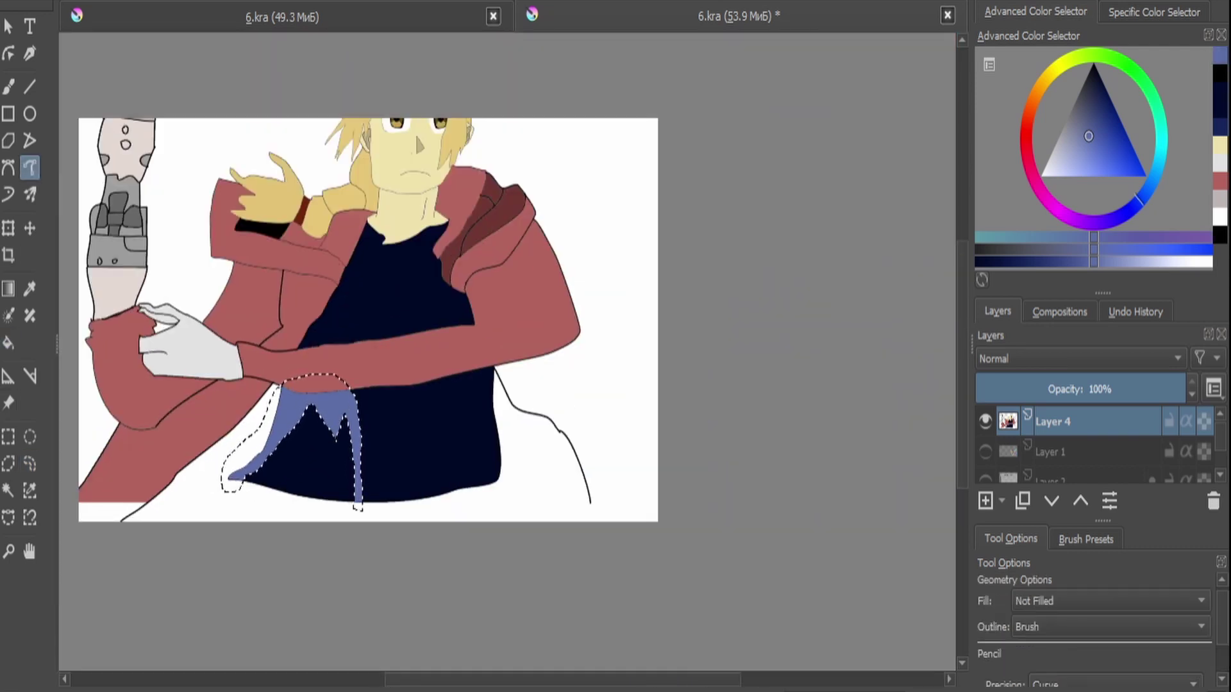
pyautogui.press('x')
pyautogui.scroll(2, 449, 451)
pyautogui.moveTo(381, 569)
pyautogui.mouseDown()
pyautogui.moveTo(332, 490)
pyautogui.moveTo(312, 327)
pyautogui.moveTo(313, 39)
pyautogui.moveTo(365, 217)
pyautogui.moveTo(382, 568)
pyautogui.mouseUp()
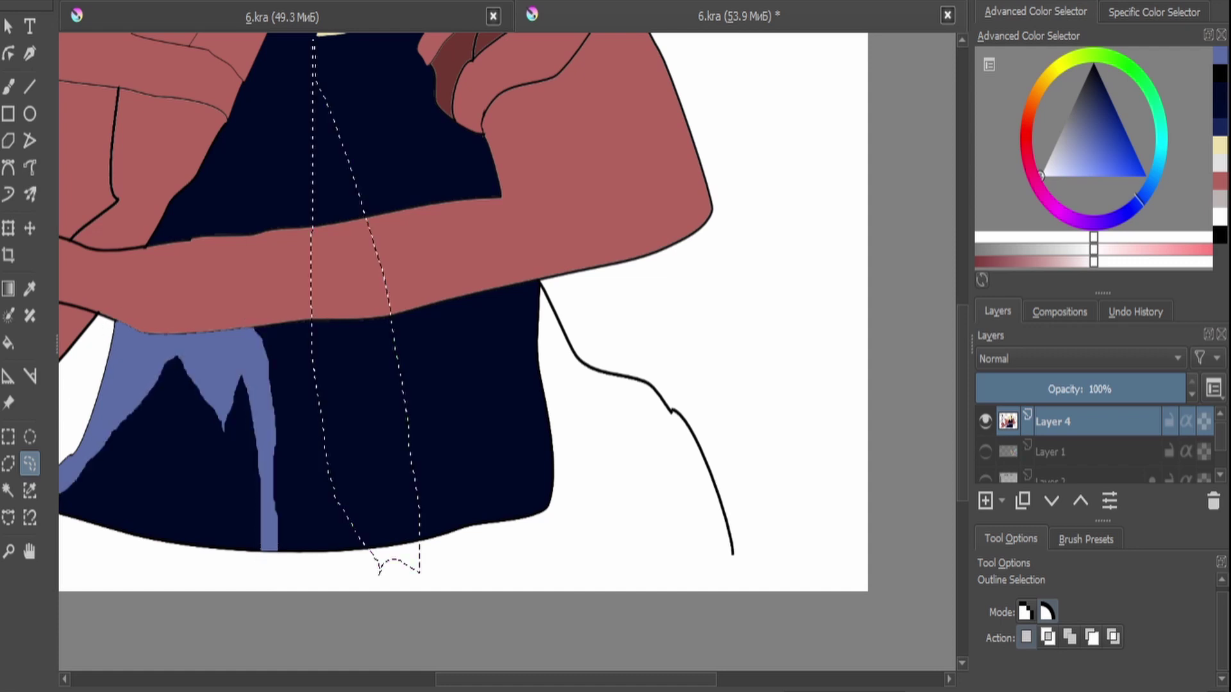
pyautogui.press('f')
pyautogui.click(359, 410)
# Add a narrow lighter blue highlight running from the right side of the collar down past the forearm.
pyautogui.hotkey('ctrl', 'r')
pyautogui.scroll(-3, 449, 321)
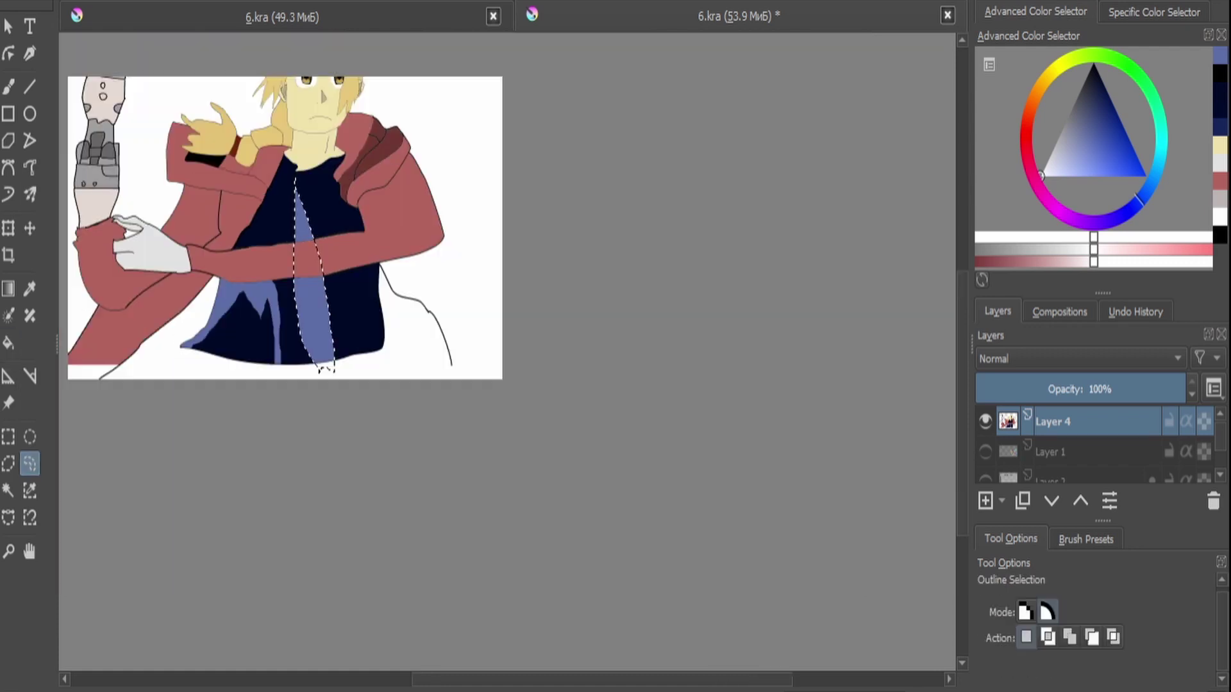
pyautogui.scroll(3, 449, 321)
pyautogui.moveTo(329, 184)
pyautogui.mouseDown()
pyautogui.moveTo(372, 177)
pyautogui.moveTo(404, 546)
pyautogui.moveTo(425, 569)
pyautogui.moveTo(399, 365)
pyautogui.moveTo(397, 203)
pyautogui.moveTo(370, 144)
pyautogui.mouseUp()
pyautogui.press('f')
pyautogui.click(401, 448)
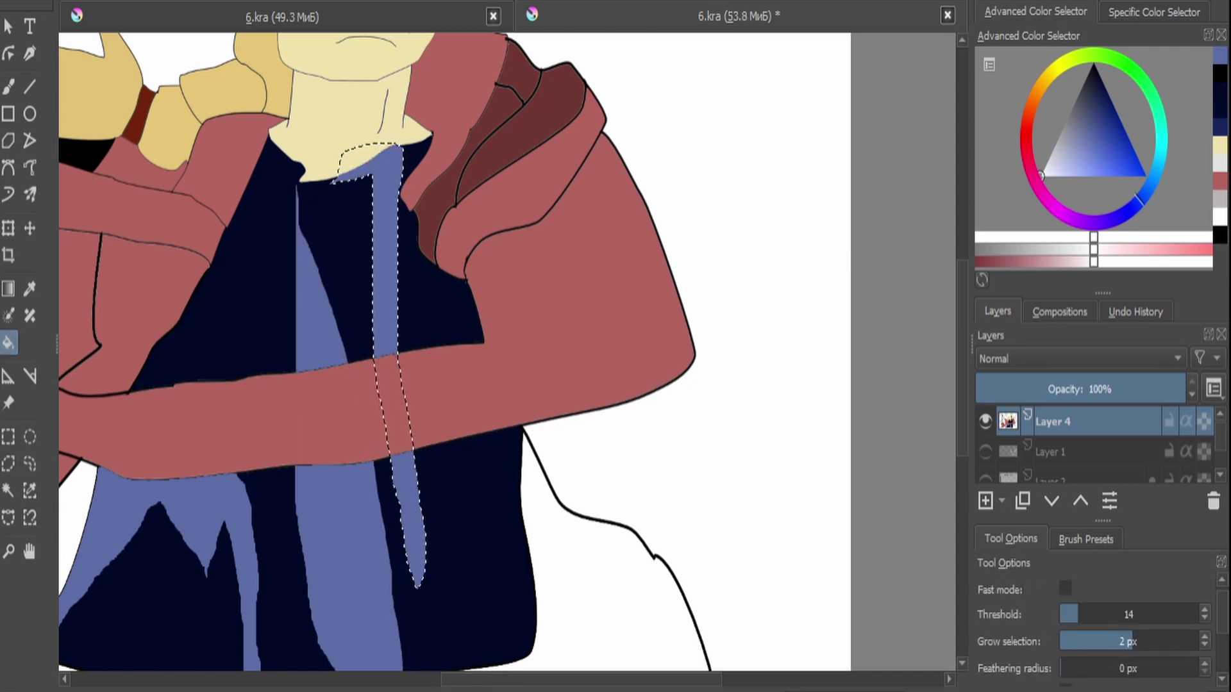
pyautogui.scroll(-3, 449, 320)
# Add a thin lighter blue highlight at the shirt's lower right, between the forearm and the hem.
pyautogui.hotkey('ctrl', 'r')
pyautogui.scroll(3, 457, 289)
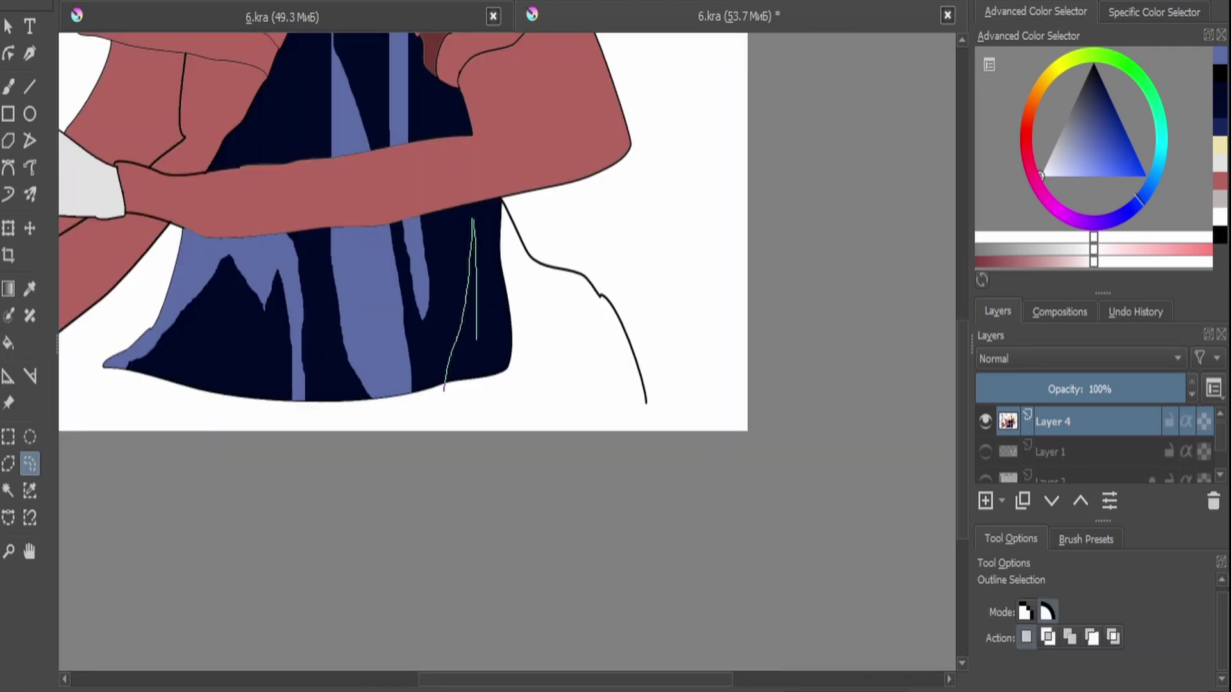
pyautogui.press('f')
pyautogui.click(474, 308)
pyautogui.press('d')
pyautogui.scroll(-3, 404, 230)
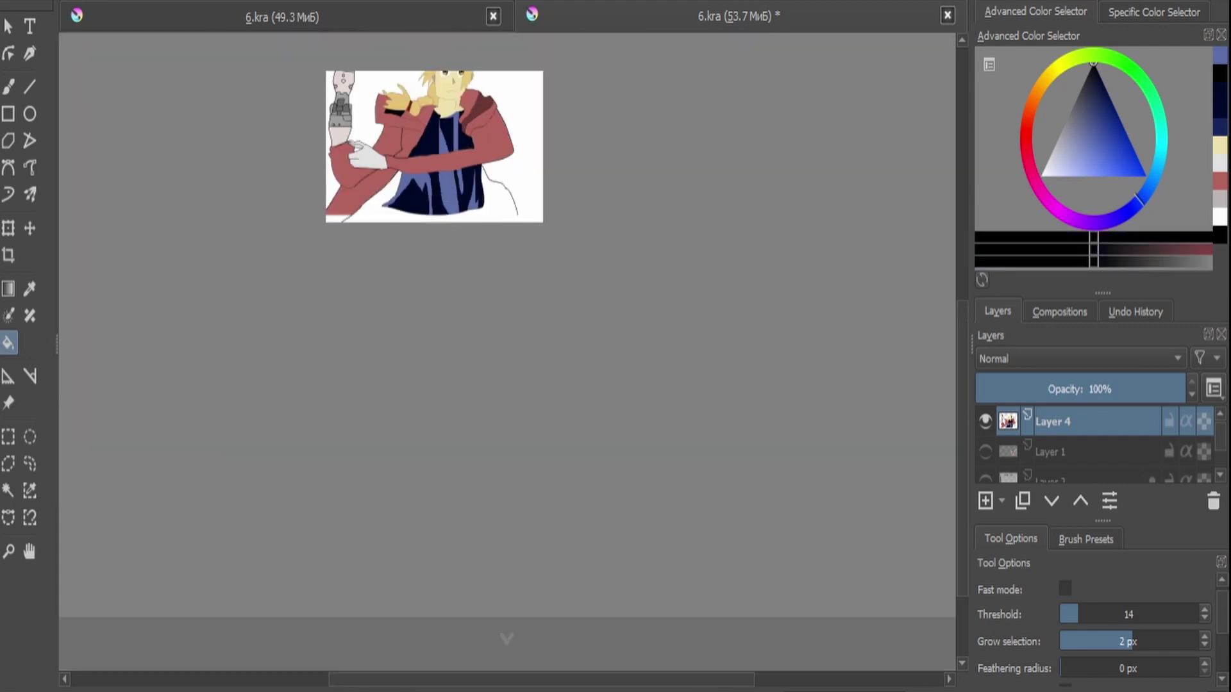
# Transform the Layer 4 drawing, enlarging it and moving it down so the head and shoulders fill the canvas.
pyautogui.scroll(4, 404, 230)
pyautogui.click(30, 168)
pyautogui.scroll(-3, 371, 393)
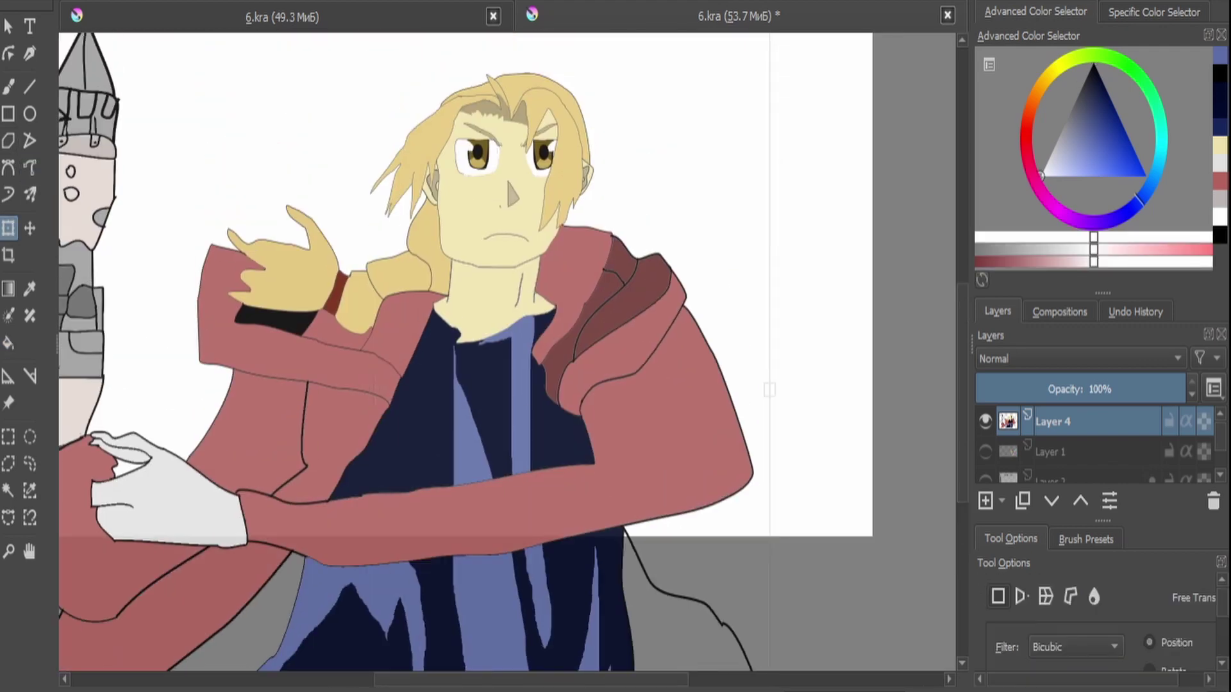
pyautogui.hotkey('ctrl', 't')
pyautogui.scroll(5, 370, 392)
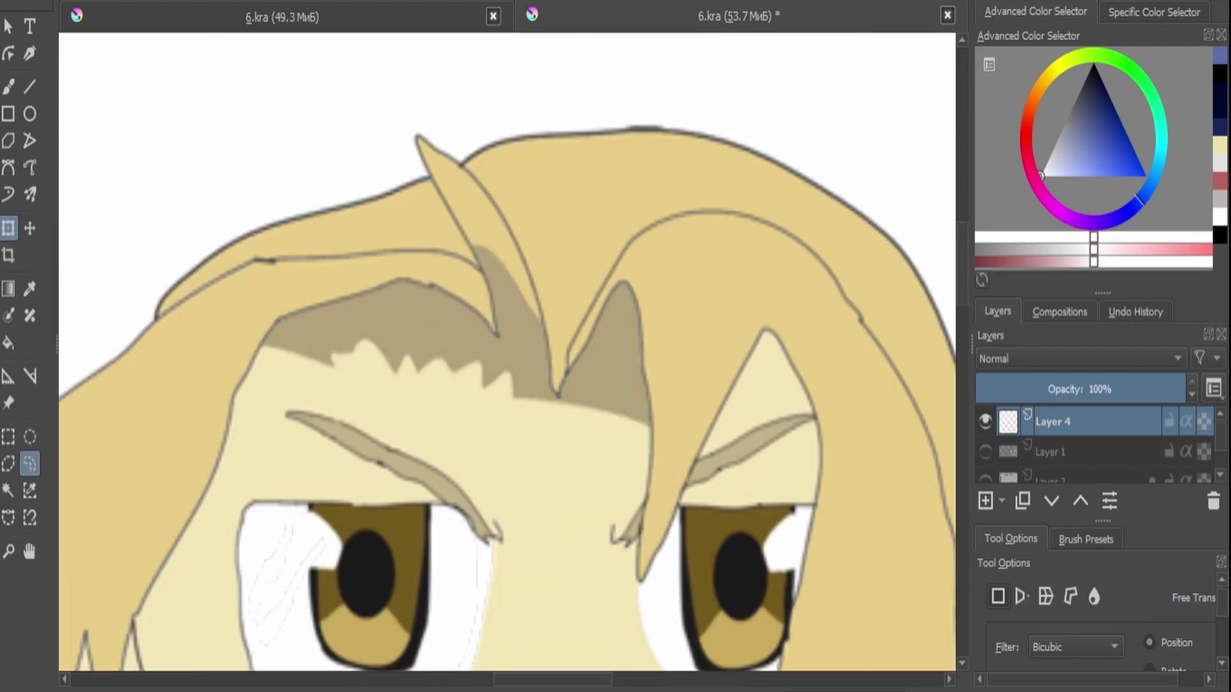
pyautogui.scroll(-7, 385, 425)
pyautogui.scroll(6, 385, 425)
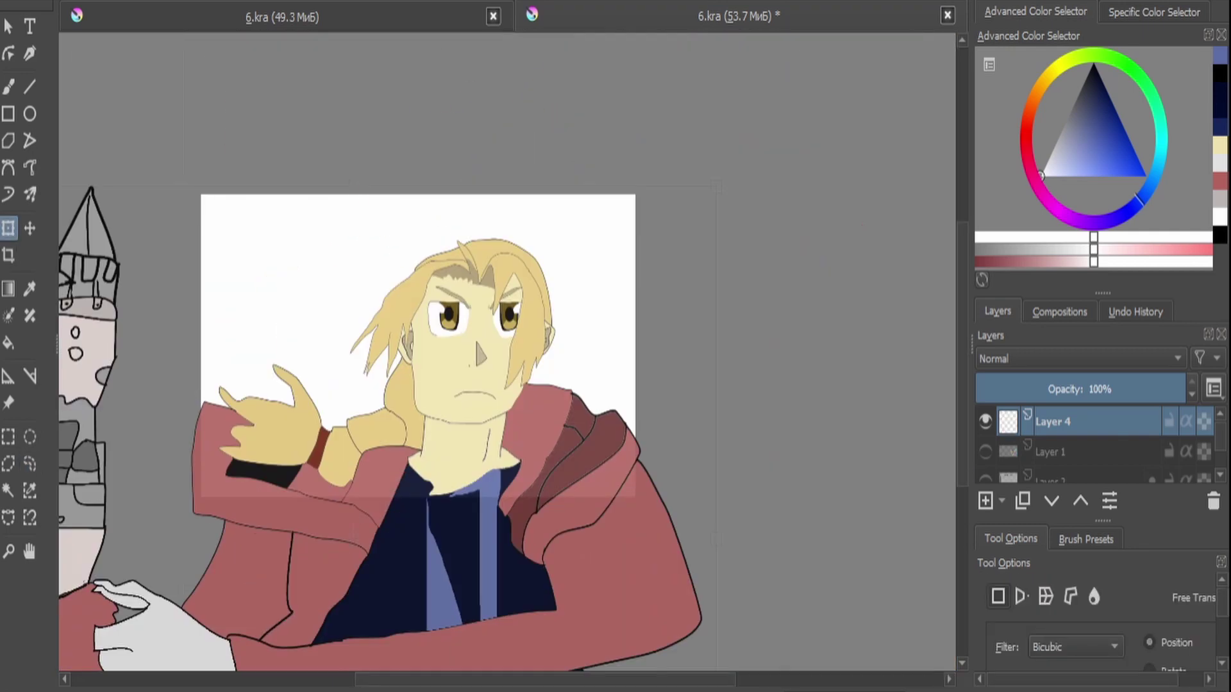
pyautogui.press('pagedown')
pyautogui.press('pageup')
pyautogui.scroll(6, 385, 425)
pyautogui.scroll(-6, 385, 425)
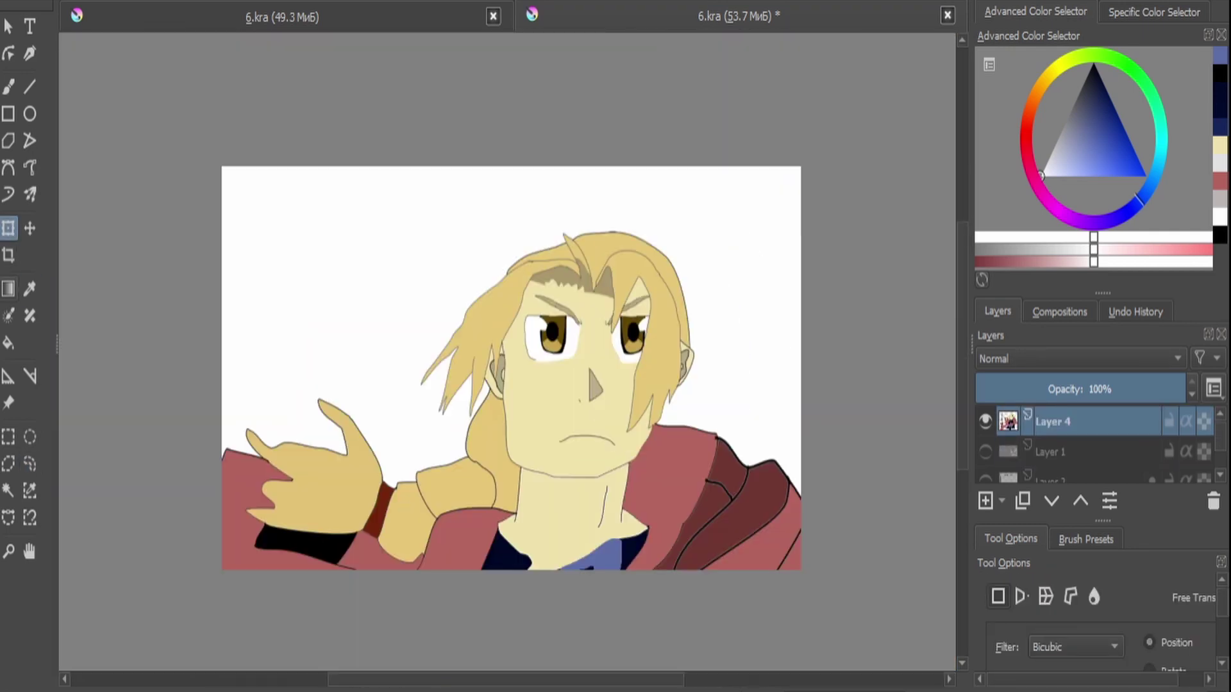
# Enlarge the Layer 4 drawing further and lower it so the chin sits just above the canvas's bottom edge.
pyautogui.hotkey('ctrl', 't')
pyautogui.scroll(3, 384, 425)
pyautogui.scroll(2, 384, 425)
pyautogui.press('pagedown')
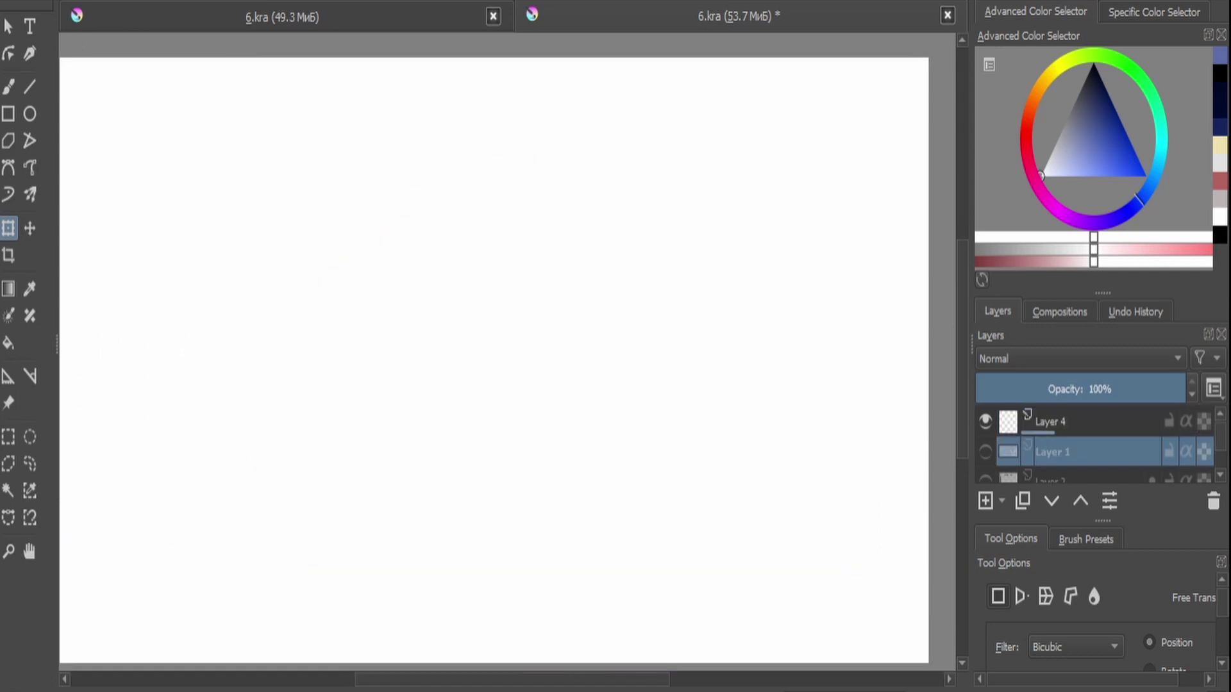
pyautogui.press('pageup')
pyautogui.scroll(4, 384, 425)
pyautogui.click(29, 464)
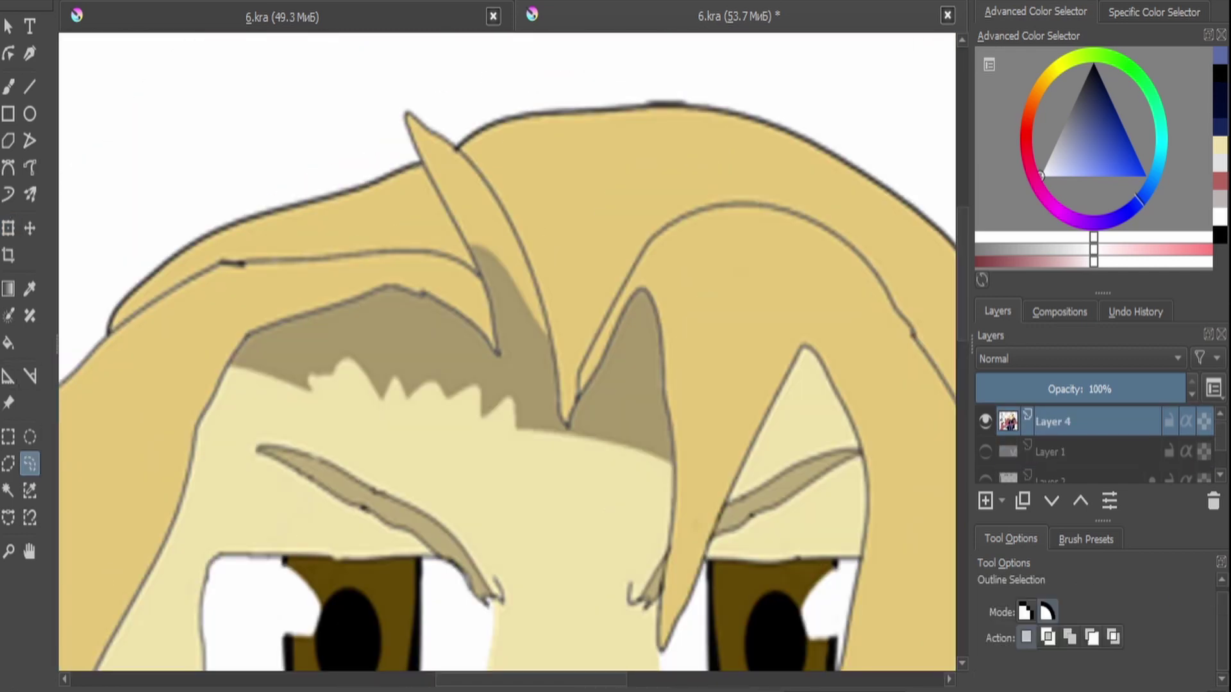
pyautogui.scroll(-4, 506, 353)
pyautogui.scroll(2, 507, 353)
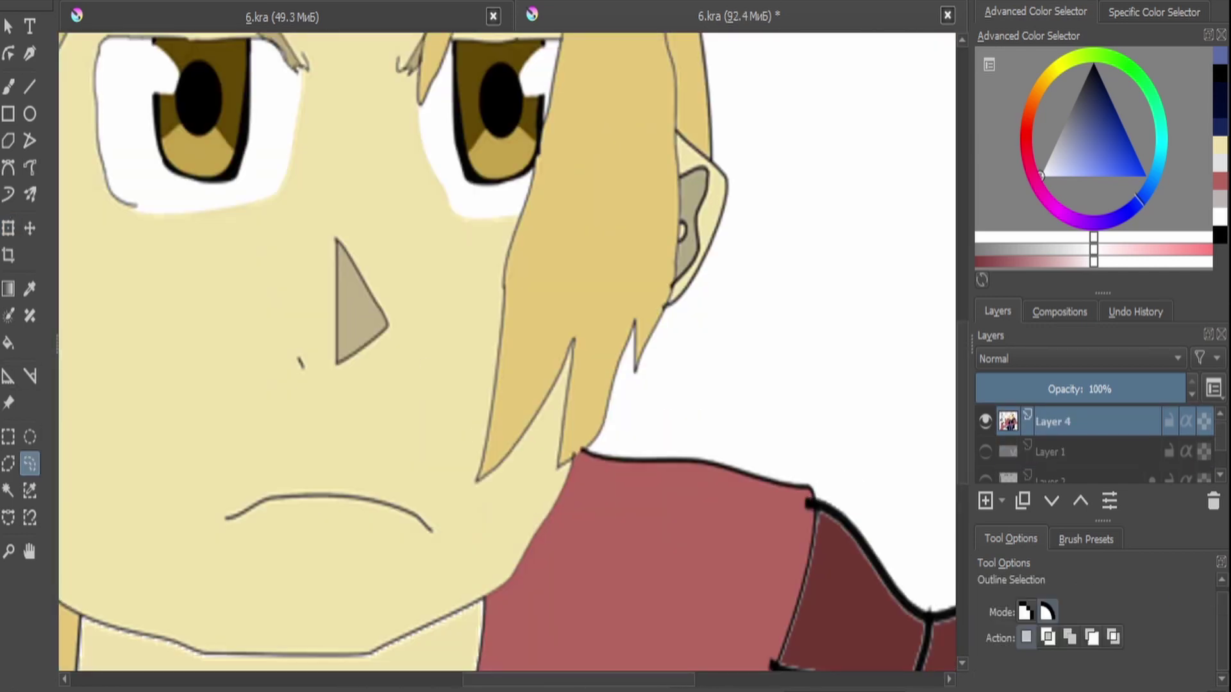
pyautogui.scroll(-3, 506, 352)
pyautogui.hotkey('ctrl', 't')
pyautogui.scroll(-1, 507, 353)
pyautogui.scroll(4, 509, 340)
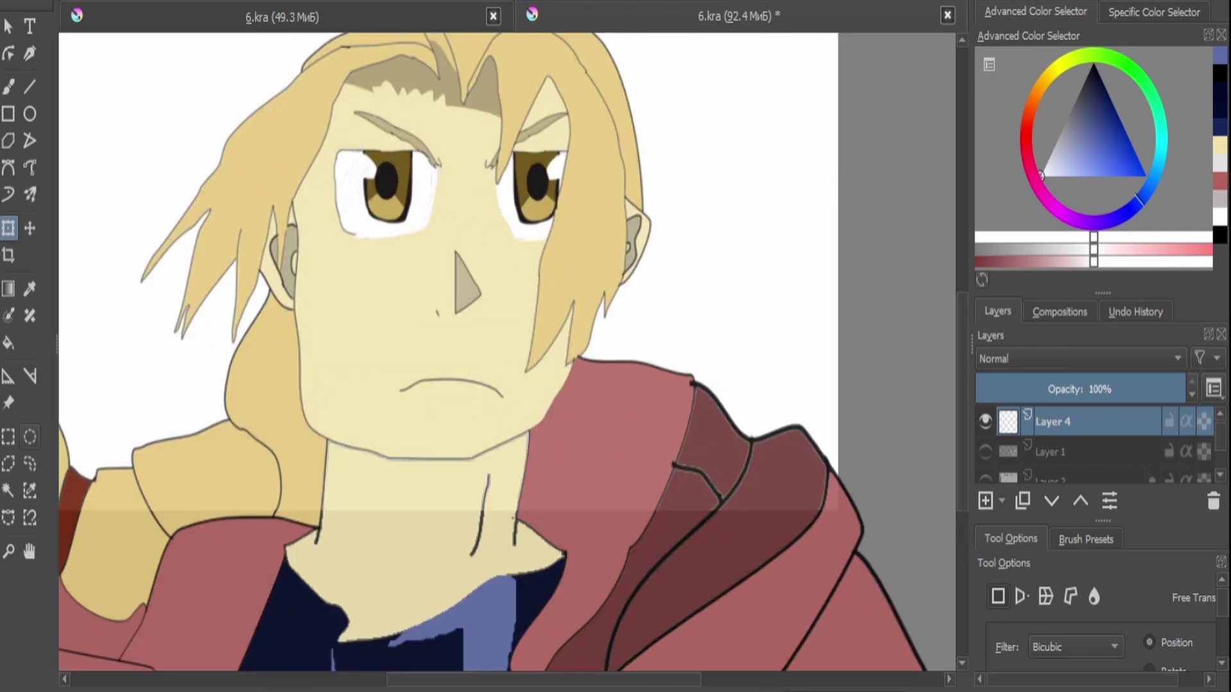
# Outline a jagged shadow on the lower part of the right-hand hair lock and fill it with the brown hair-shadow colour.
pyautogui.click(29, 464)
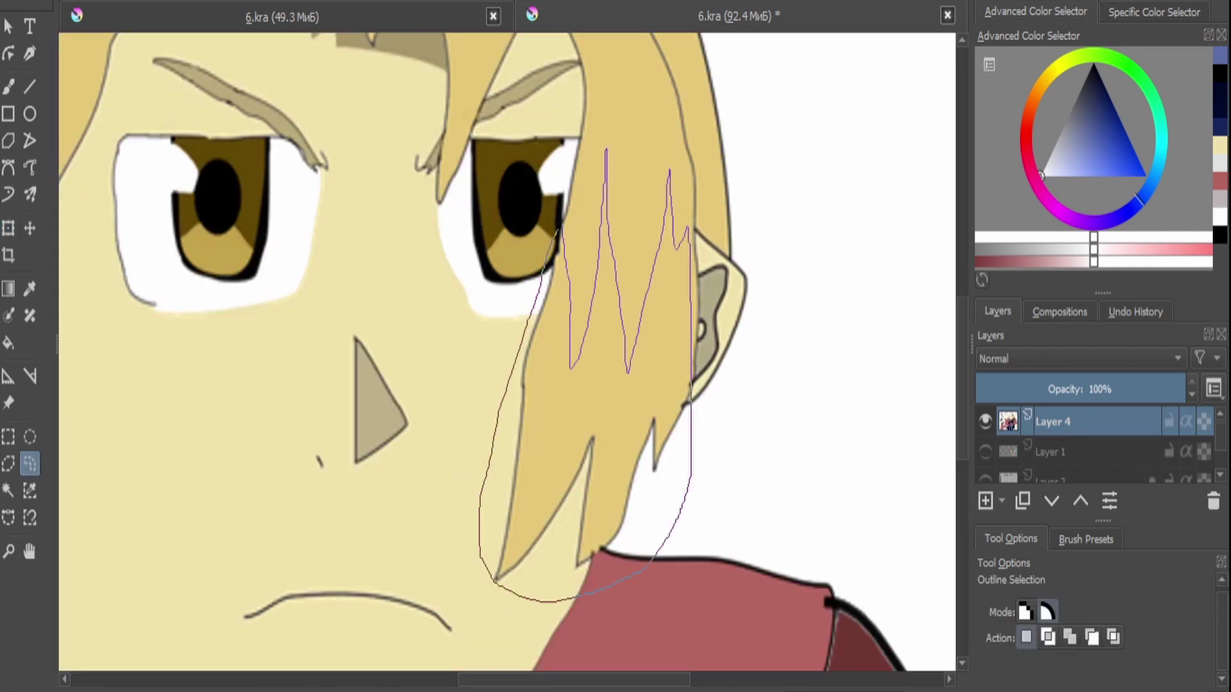
pyautogui.moveTo(495, 580); pyautogui.dragTo(497, 581)
pyautogui.press('f')
pyautogui.press('d')
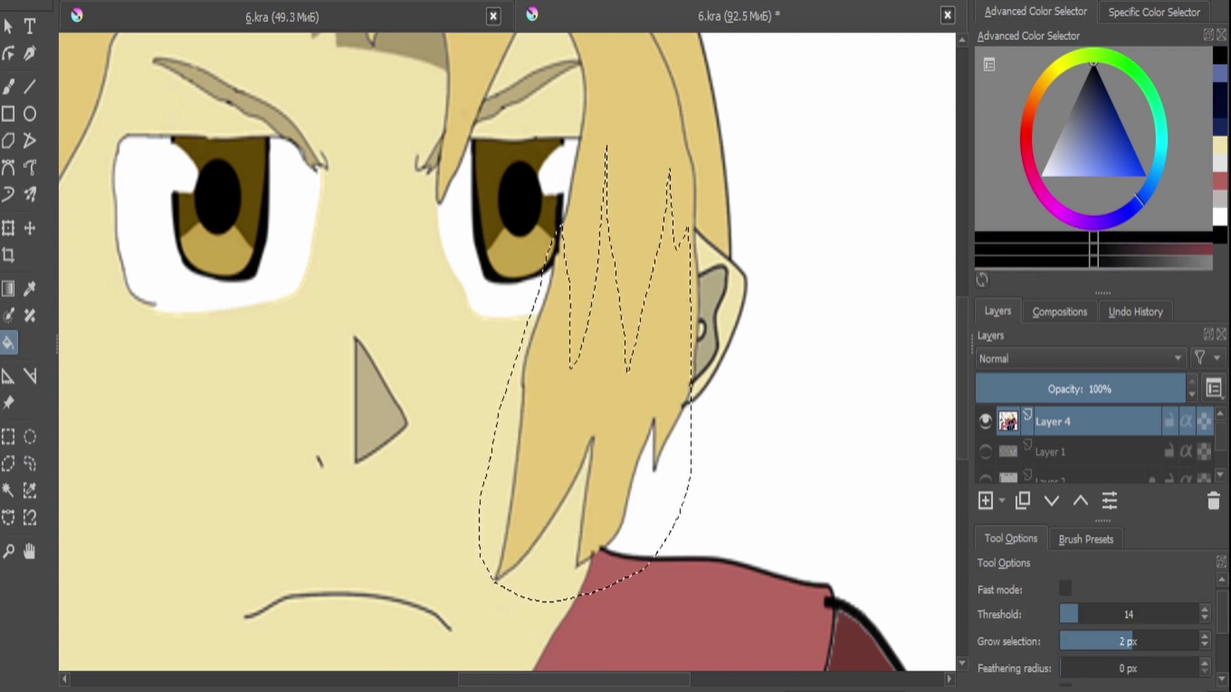
pyautogui.scroll(-2, 506, 352)
pyautogui.press('p')
pyautogui.scroll(-1, 506, 352)
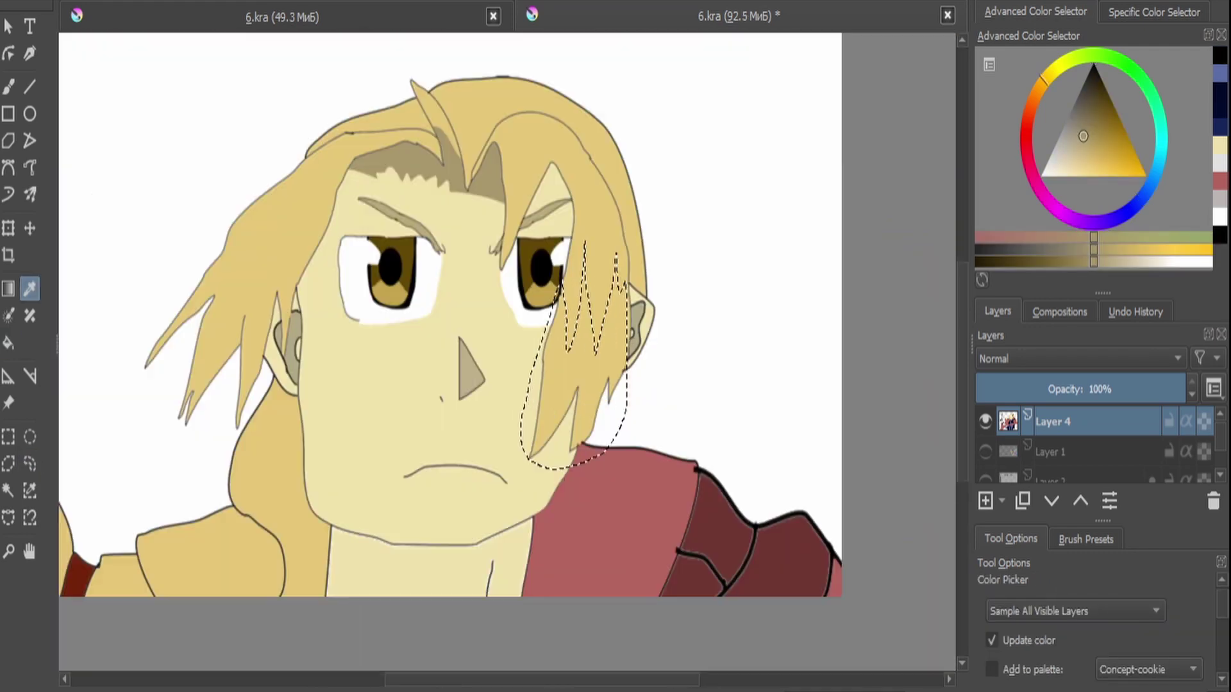
pyautogui.press('f')
pyautogui.scroll(1, 506, 353)
pyautogui.click(577, 372)
pyautogui.scroll(-1, 507, 353)
# Outline the strip of hair just above the right-hand ear and fill it with the brown shadow colour.
pyautogui.scroll(3, 507, 352)
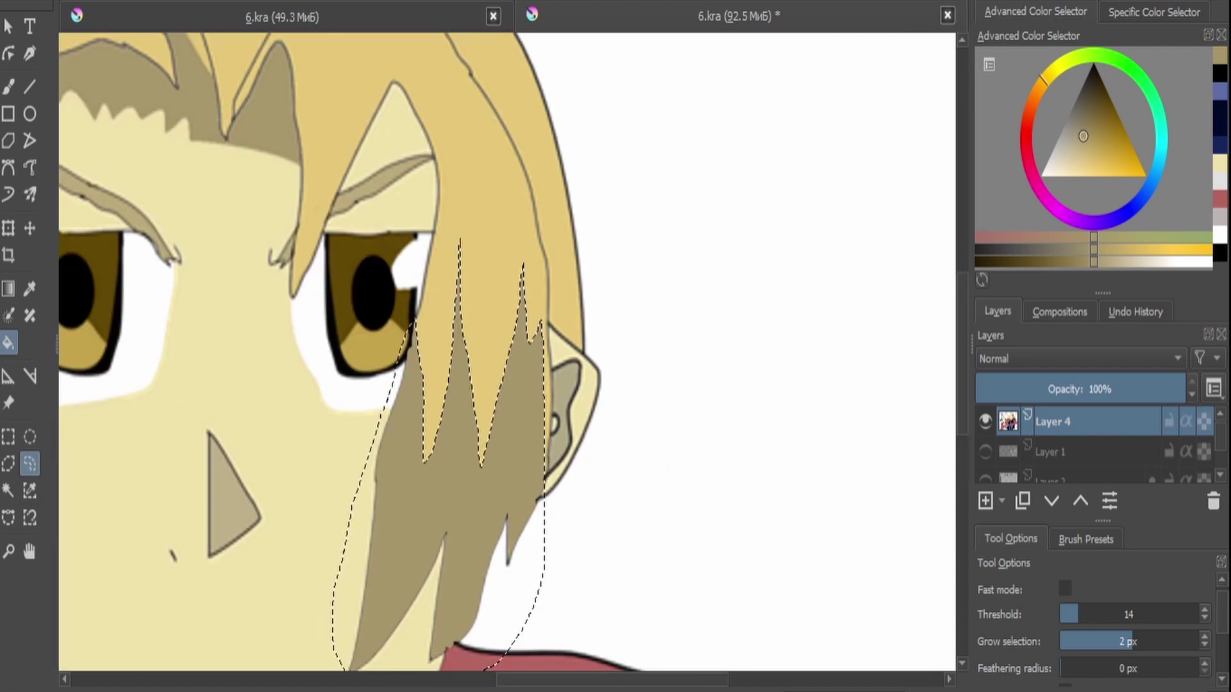
pyautogui.hotkey('ctrl', 'shift', 'r')
pyautogui.moveTo(545, 324)
pyautogui.mouseDown()
pyautogui.moveTo(541, 177)
pyautogui.moveTo(578, 340)
pyautogui.moveTo(546, 328)
pyautogui.mouseUp()
pyautogui.press('f')
pyautogui.click(563, 282)
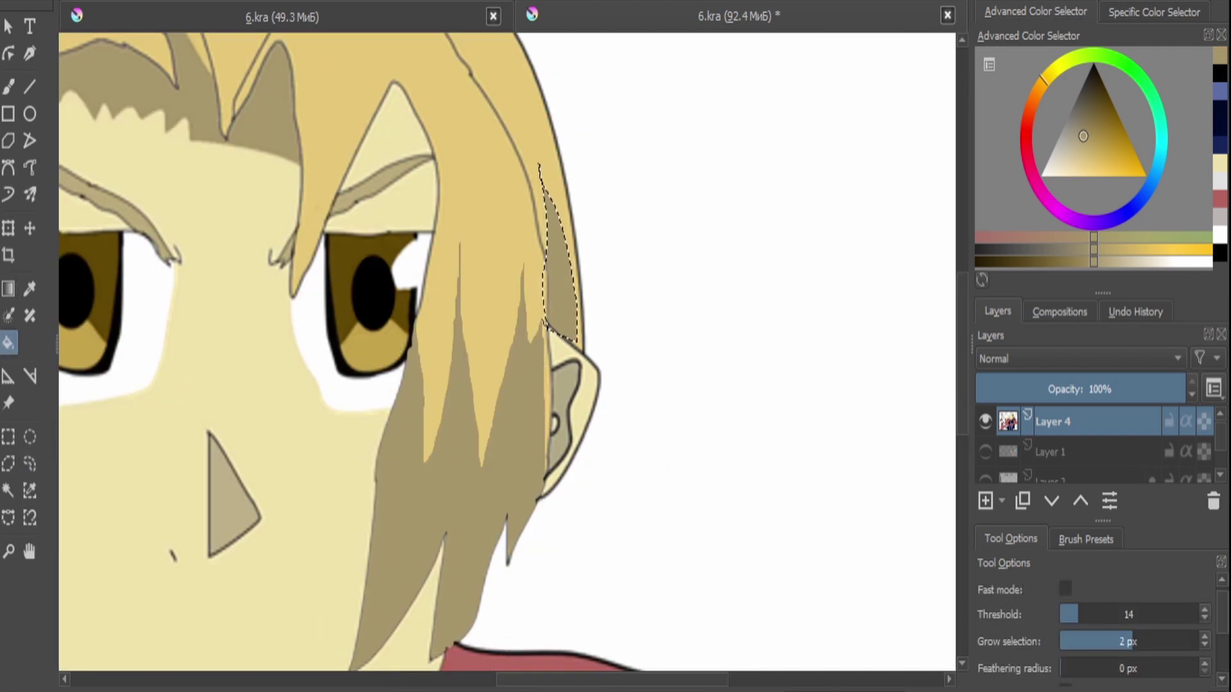
pyautogui.scroll(-1, 506, 353)
# Outline a jagged shadow along the underside of the left-hand hair lock, fill it with the brown shadow colour and clear the selection.
pyautogui.hotkey('ctrl', 'shift', 'r')
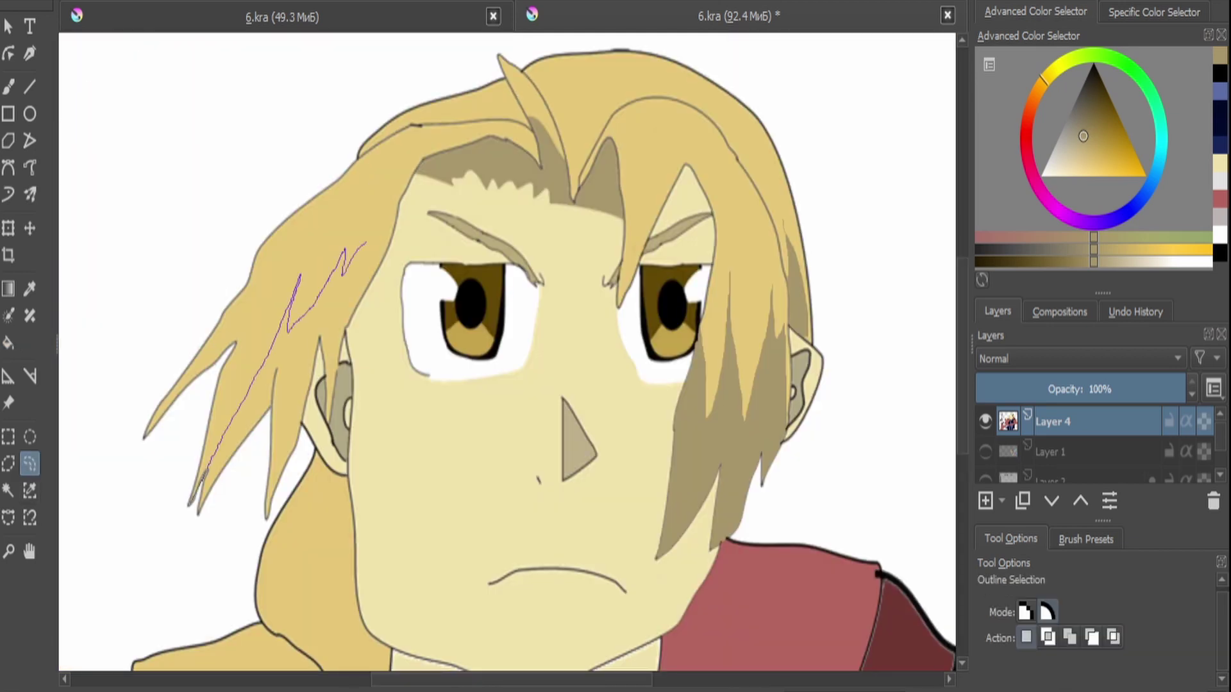
pyautogui.moveTo(255, 530); pyautogui.dragTo(256, 533)
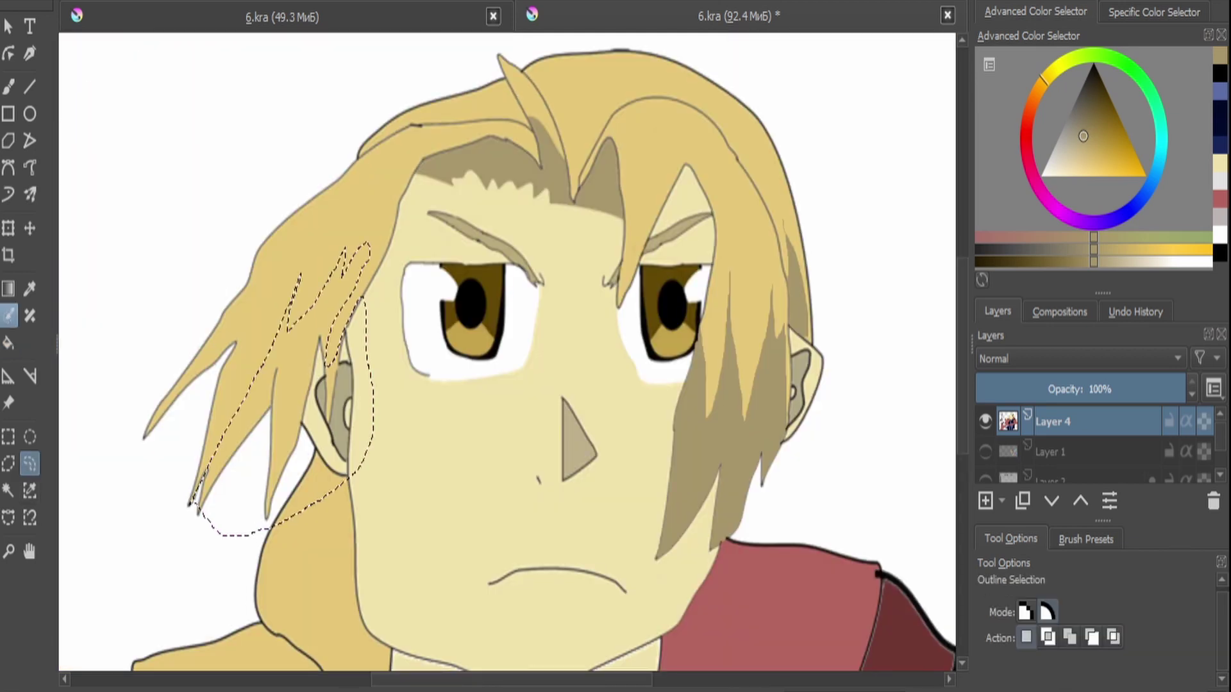
pyautogui.press('f')
pyautogui.click(270, 385)
pyautogui.hotkey('ctrl', 'shift', 'a')
# Paint a short black strand line in the shaded left-hand lock, extending the gap between its two tips.
pyautogui.scroll(3, 261, 402)
pyautogui.press('b')
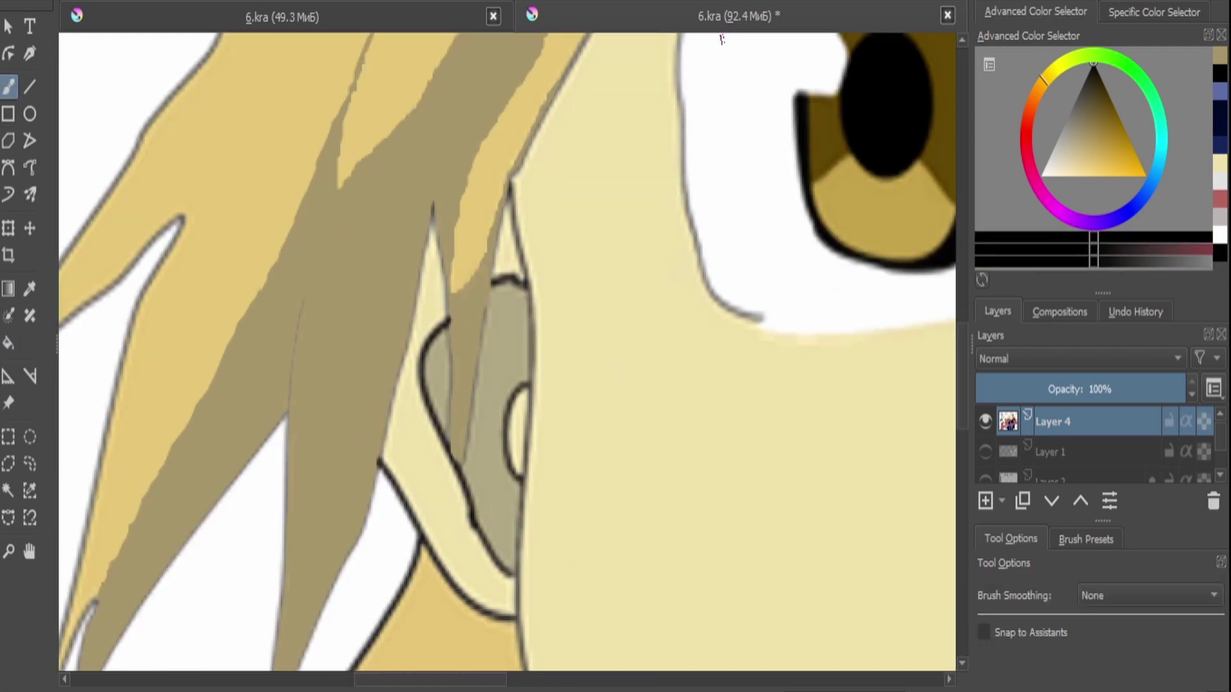
pyautogui.moveTo(290, 412); pyautogui.dragTo(300, 305)
pyautogui.scroll(-3, 300, 305)
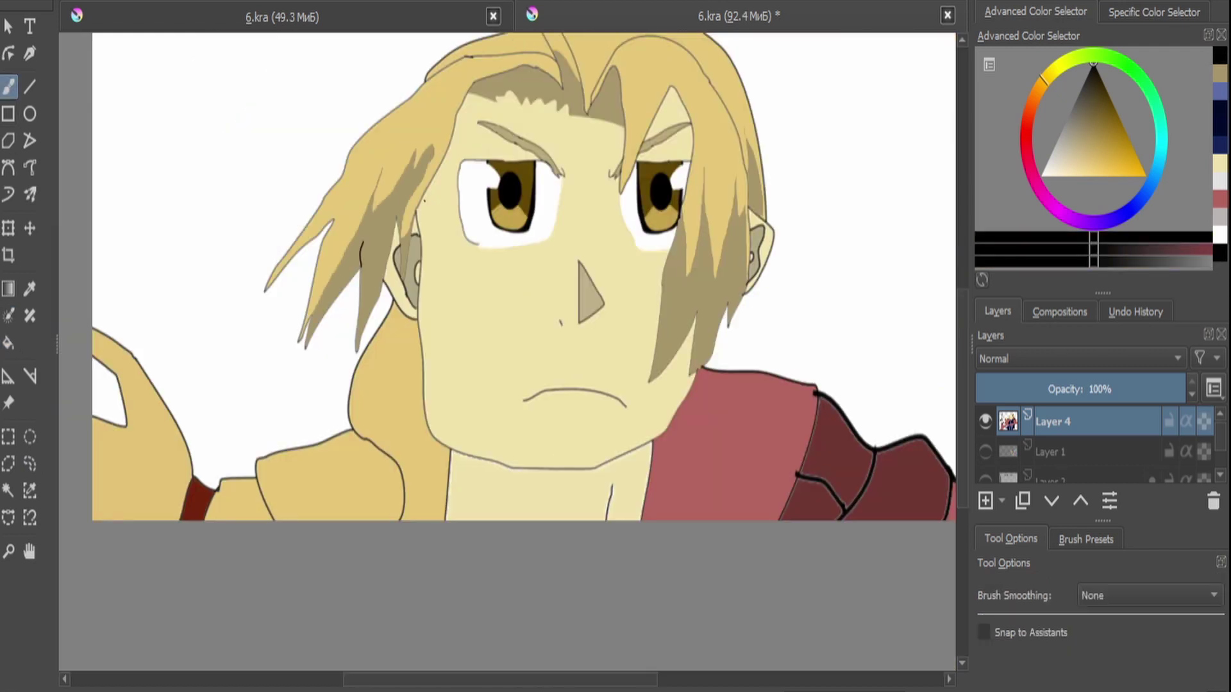
pyautogui.scroll(3, 513, 288)
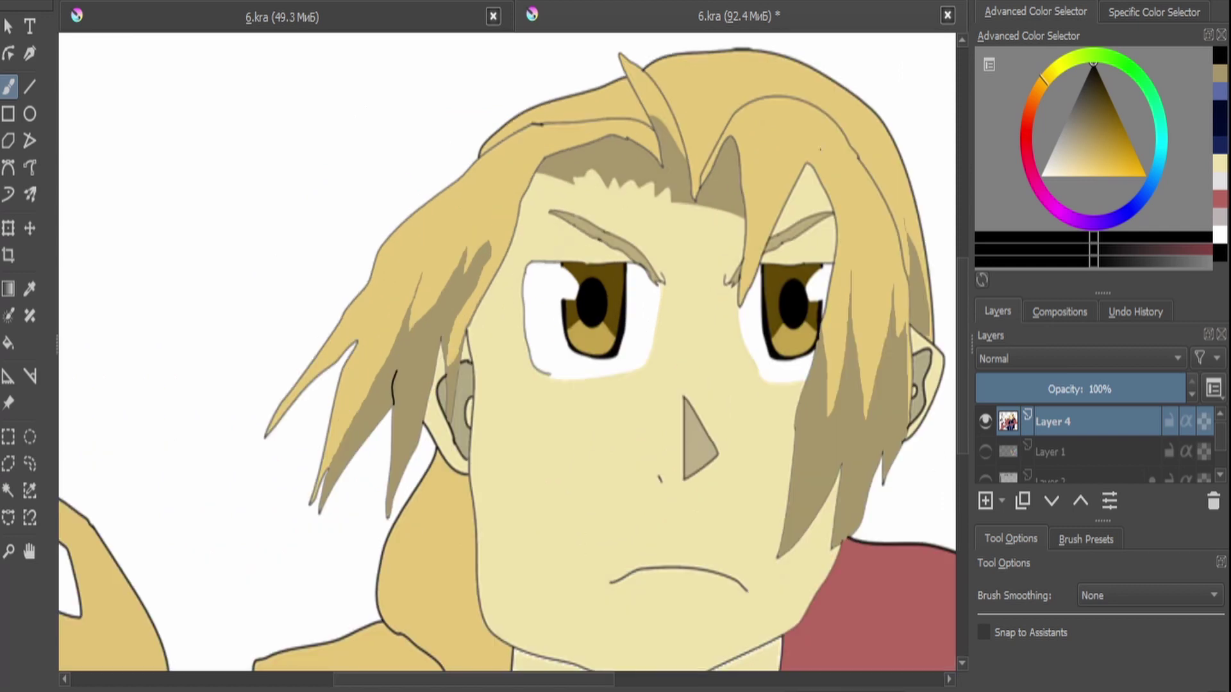
# Fill a jagged white highlight on the upper part of the left-hand hair lock and clear the selection.
pyautogui.press('x')
pyautogui.click(30, 168)
pyautogui.moveTo(415, 234); pyautogui.dragTo(393, 258)
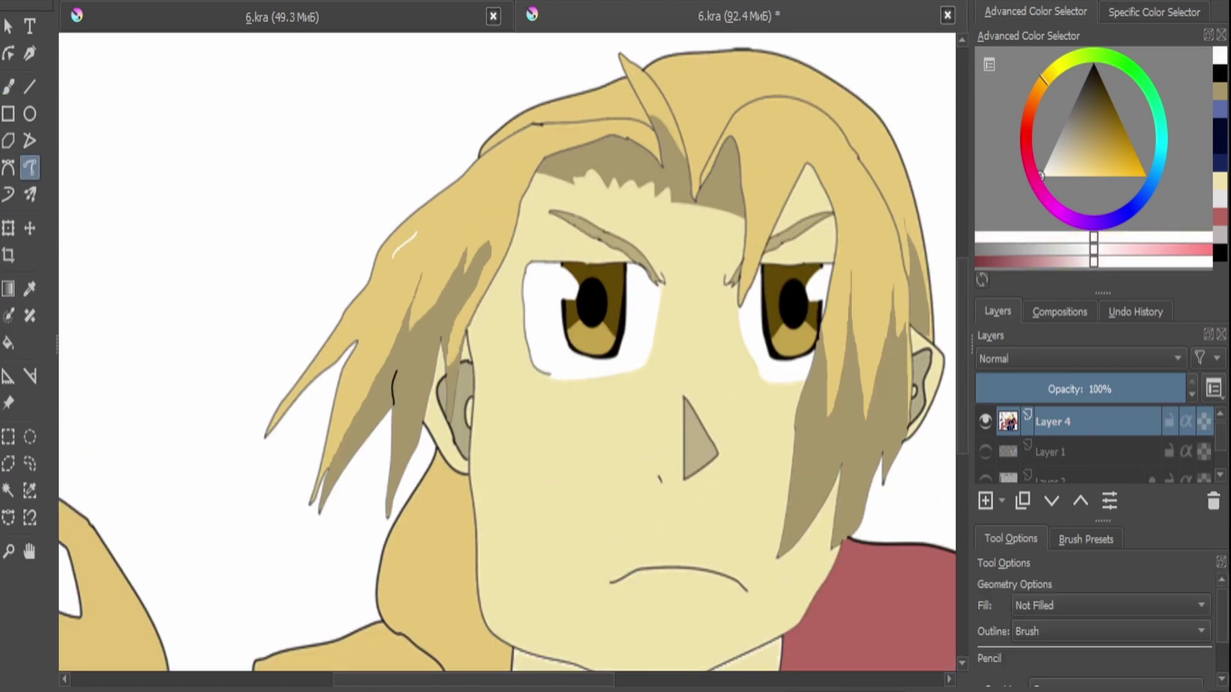
pyautogui.click(30, 464)
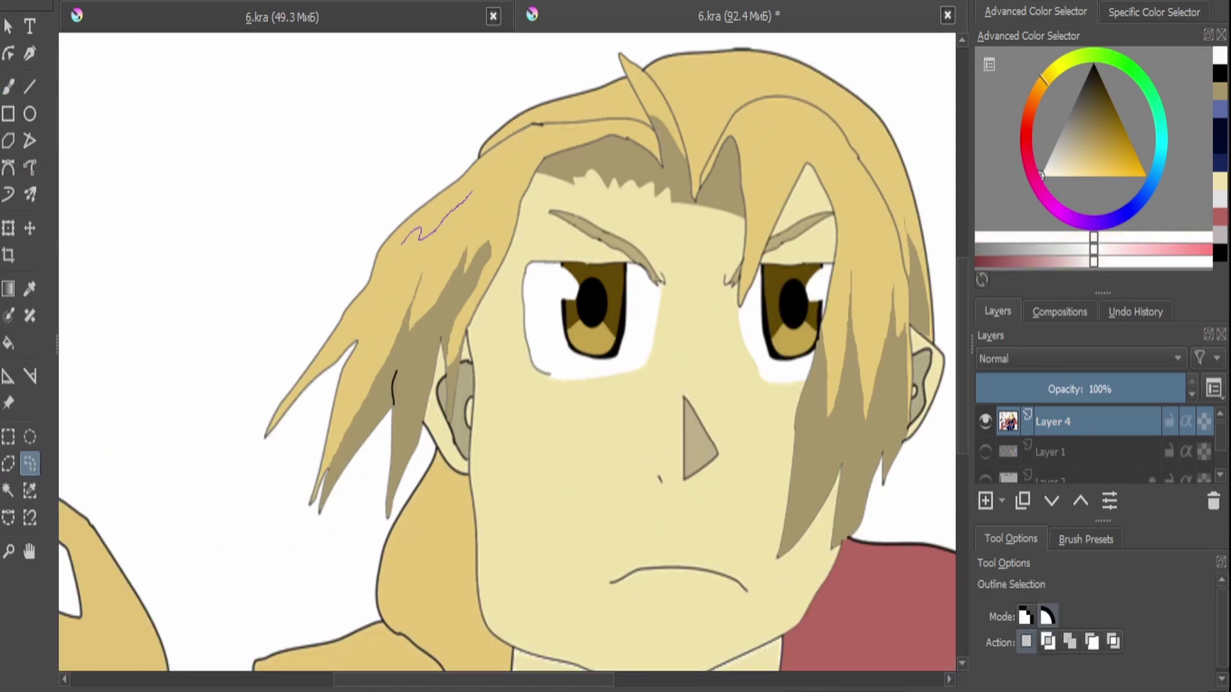
pyautogui.moveTo(449, 287); pyautogui.dragTo(403, 243)
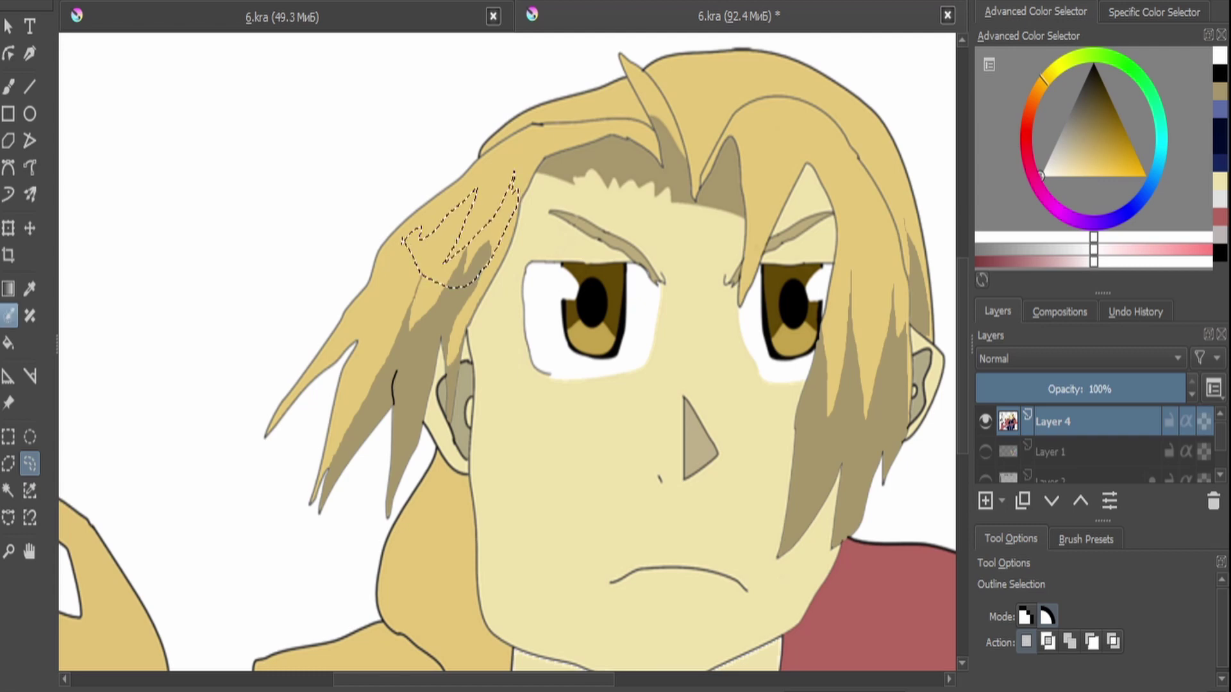
pyautogui.press('f')
pyautogui.click(461, 244)
pyautogui.scroll(-3, 507, 352)
pyautogui.scroll(3, 506, 353)
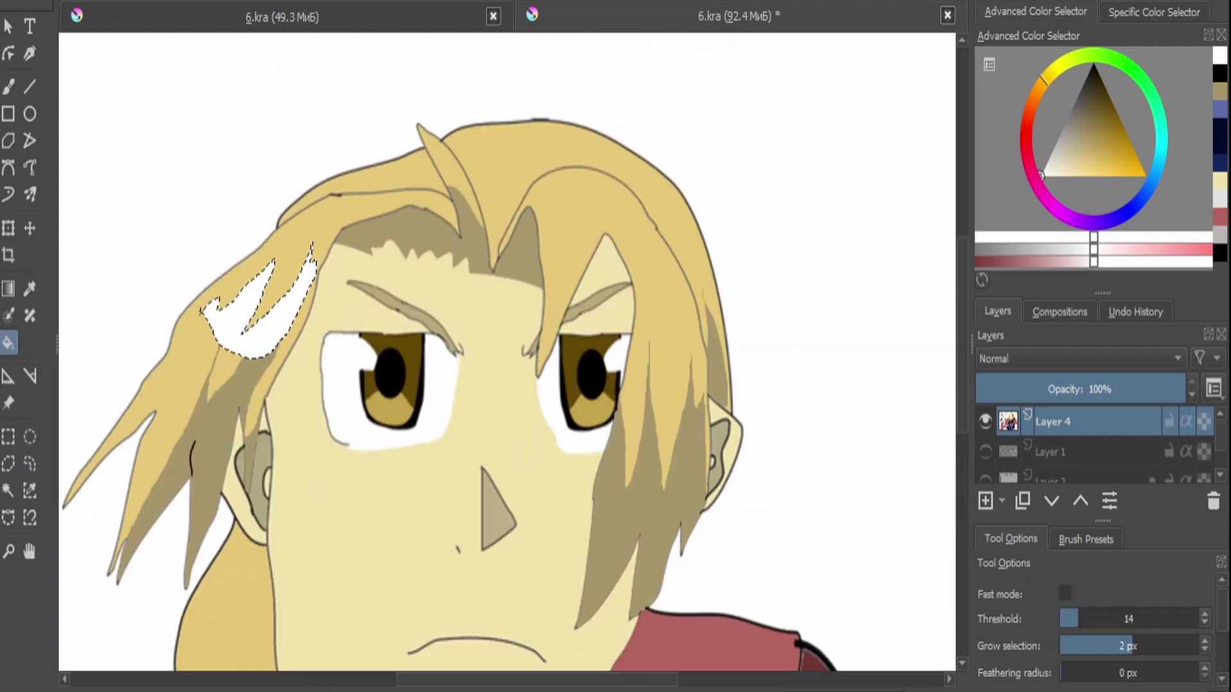
pyautogui.hotkey('ctrl', 'shift', 'a')
# Add a small white streak and a jagged white highlight to the fringe above the right-hand eye.
pyautogui.scroll(2, 506, 353)
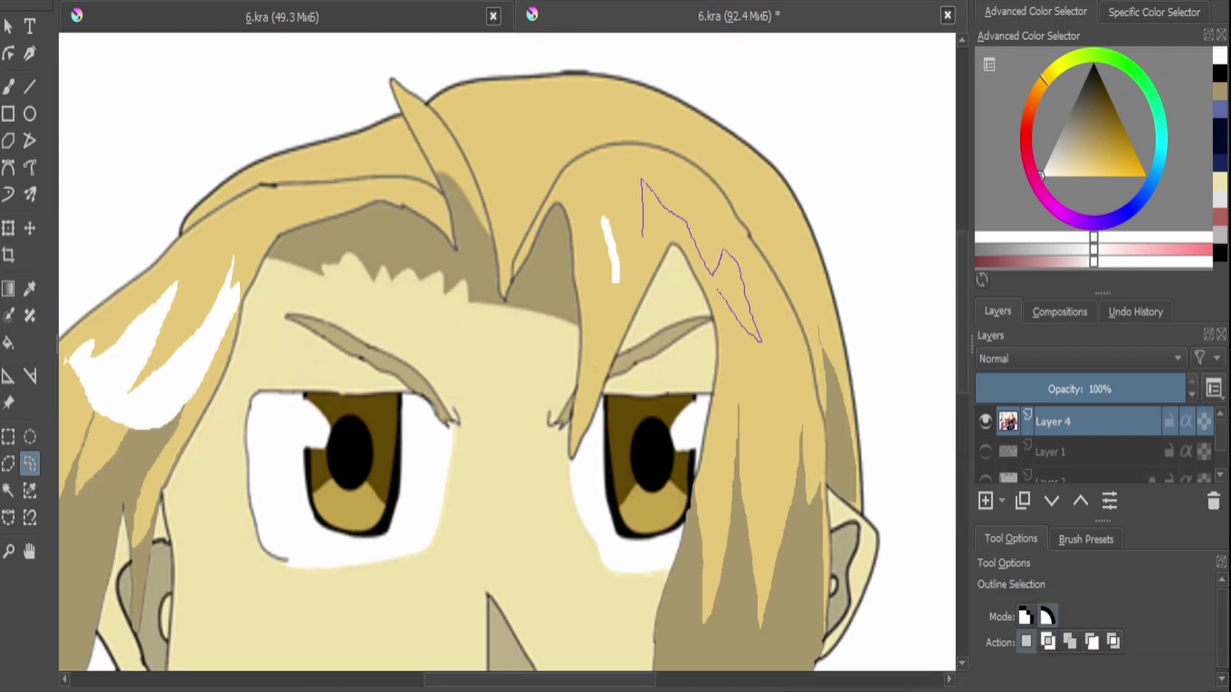
pyautogui.moveTo(762, 341); pyautogui.dragTo(760, 340)
pyautogui.press('f')
pyautogui.click(692, 256)
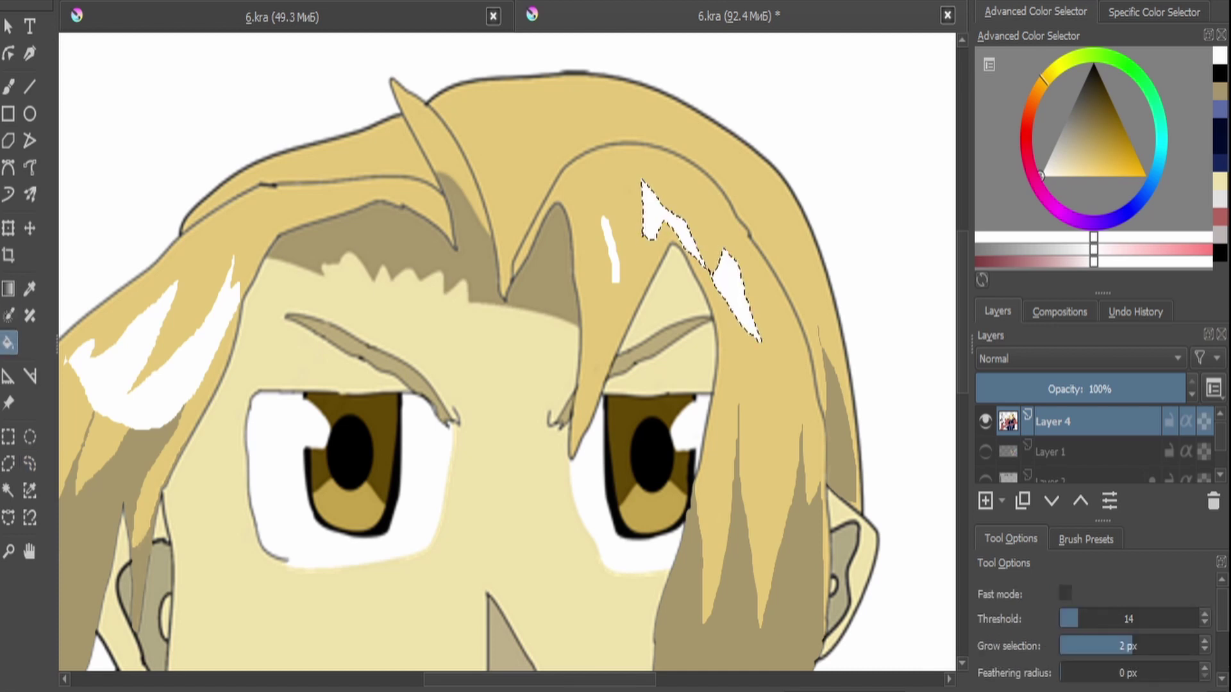
pyautogui.scroll(-3, 506, 353)
pyautogui.scroll(2, 506, 353)
pyautogui.scroll(-2, 507, 301)
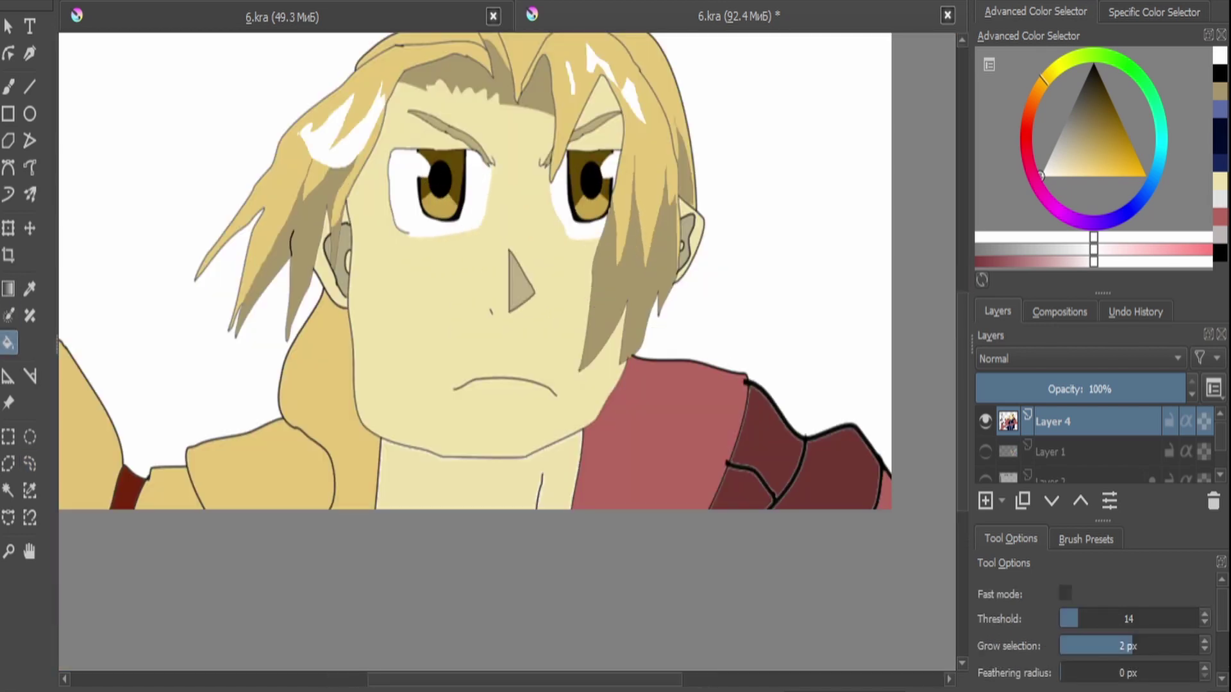
# Move the figure upward on the canvas so the braid, neck and upper chest lie inside the drawing area.
pyautogui.scroll(-2, 375, 408)
pyautogui.hotkey('ctrl', 't')
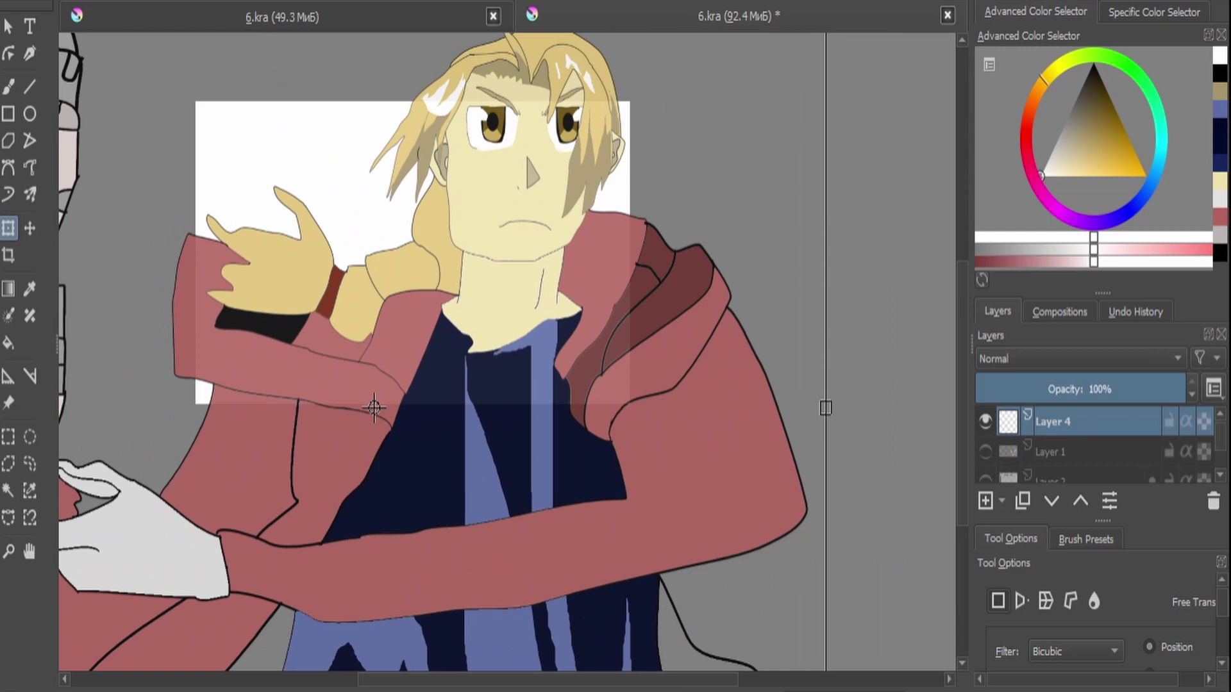
pyautogui.scroll(3, 375, 408)
# Outline a shadow across the lower part of the braid, fill it with the brown hair-shadow colour and clear the selection.
pyautogui.click(29, 464)
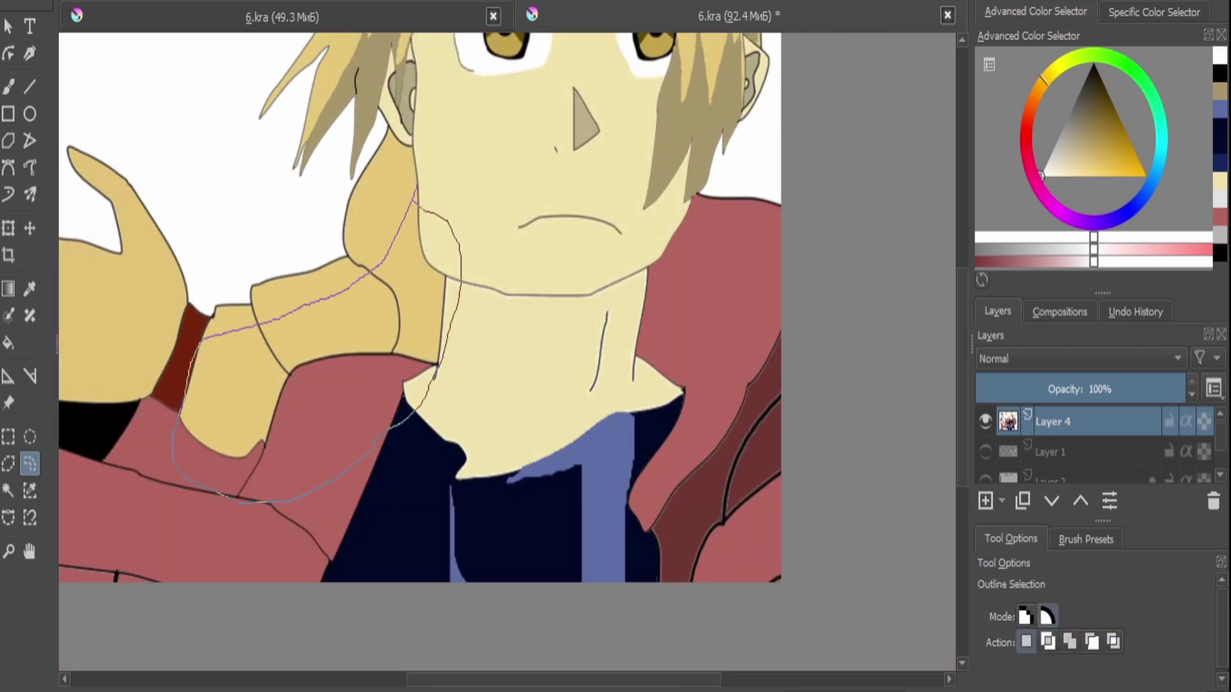
pyautogui.moveTo(415, 192); pyautogui.dragTo(416, 187)
pyautogui.press('f')
pyautogui.keyDown('ctrl'); pyautogui.click(372, 224); pyautogui.keyUp('ctrl')
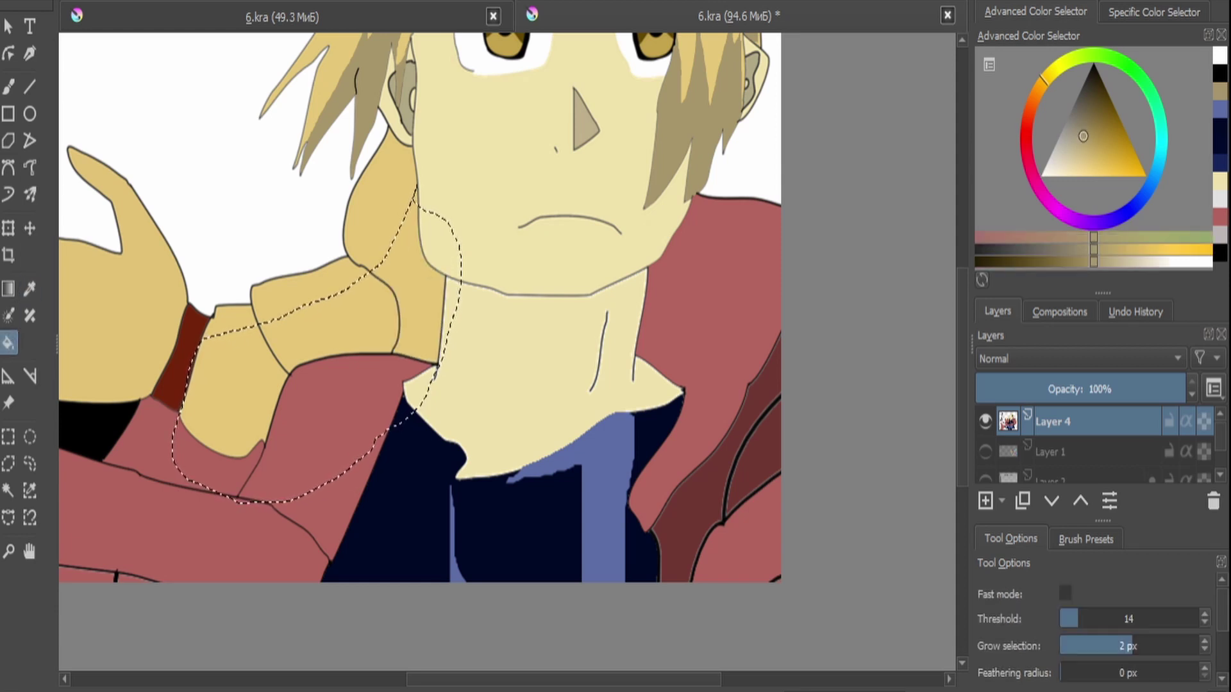
pyautogui.click(289, 308)
pyautogui.hotkey('ctrl', 'shift', 'a')
# Outline a jagged shadow over the lower part of the braid's flared end and fill it with the brown shadow colour.
pyautogui.moveTo(385, 321); pyautogui.dragTo(634, 320)
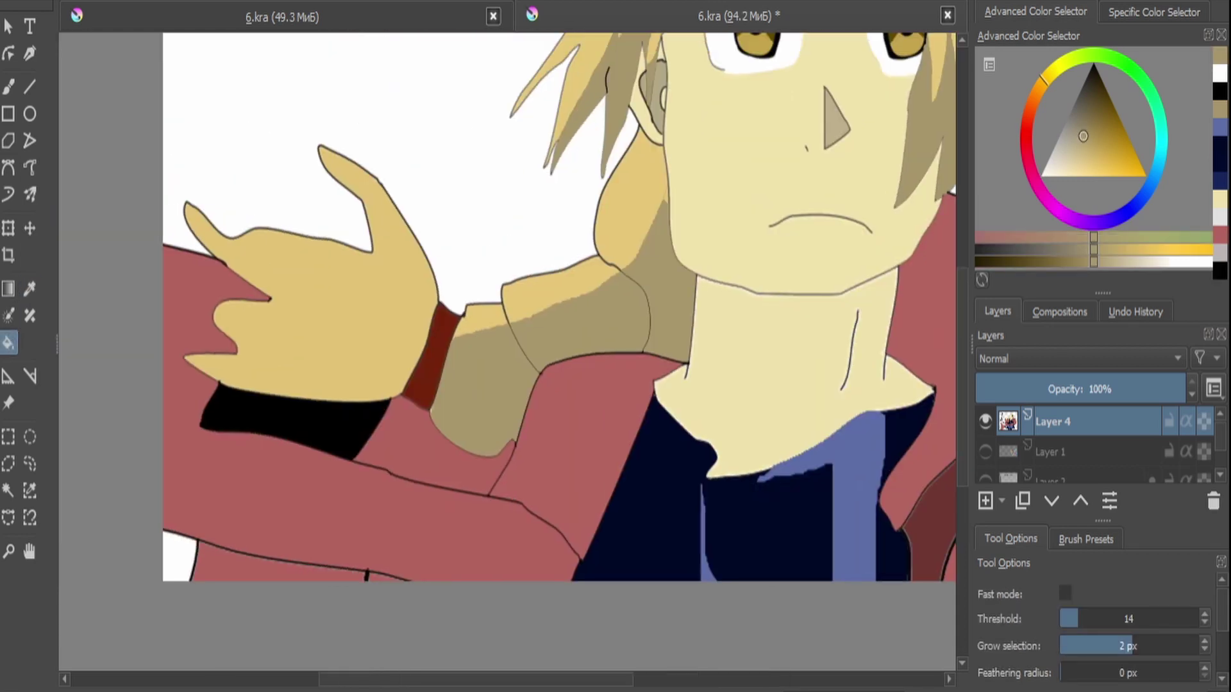
pyautogui.click(29, 463)
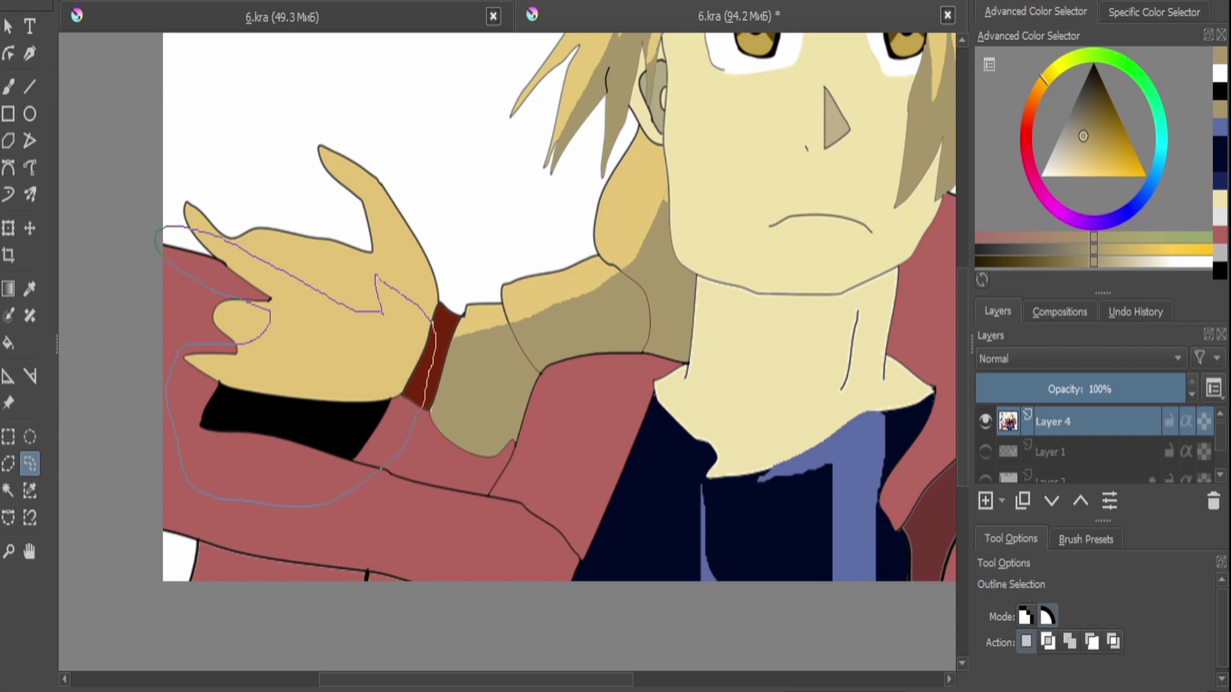
pyautogui.moveTo(164, 254); pyautogui.dragTo(159, 240)
pyautogui.press('f')
# Scale the whole figure down and reposition it so the mechanical arm and head fit inside the canvas.
pyautogui.press('-')
pyautogui.press('-')
pyautogui.press('-')
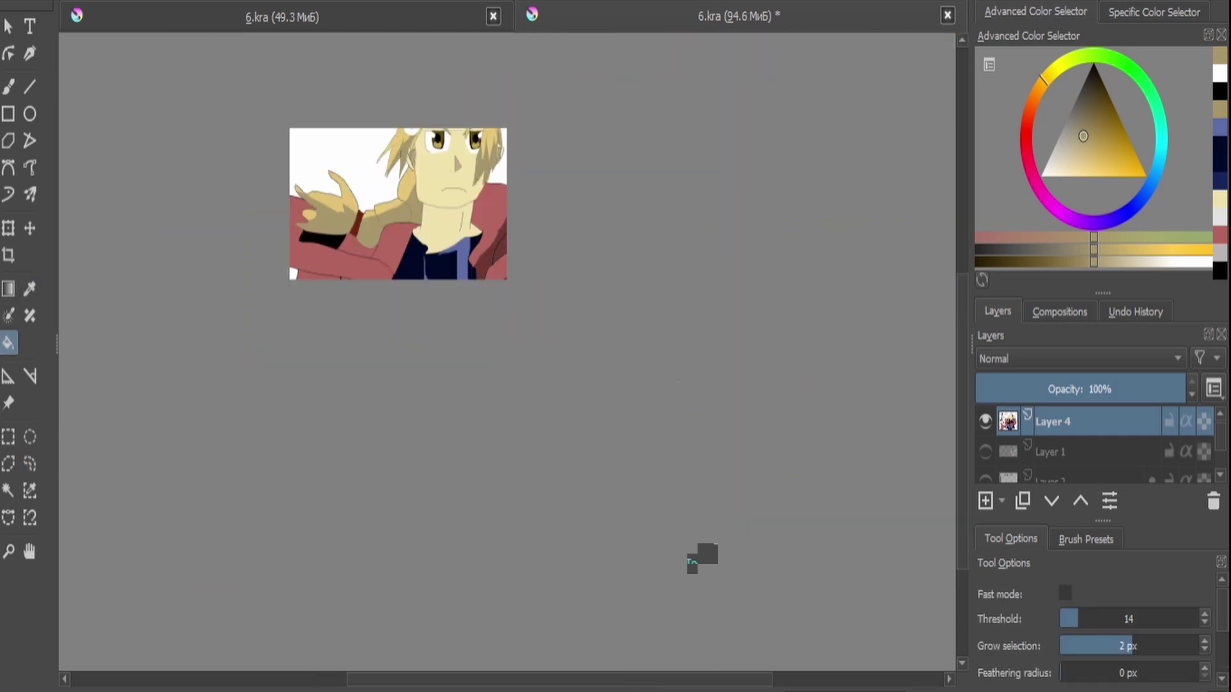
pyautogui.press('+')
pyautogui.hotkey('ctrl', 't')
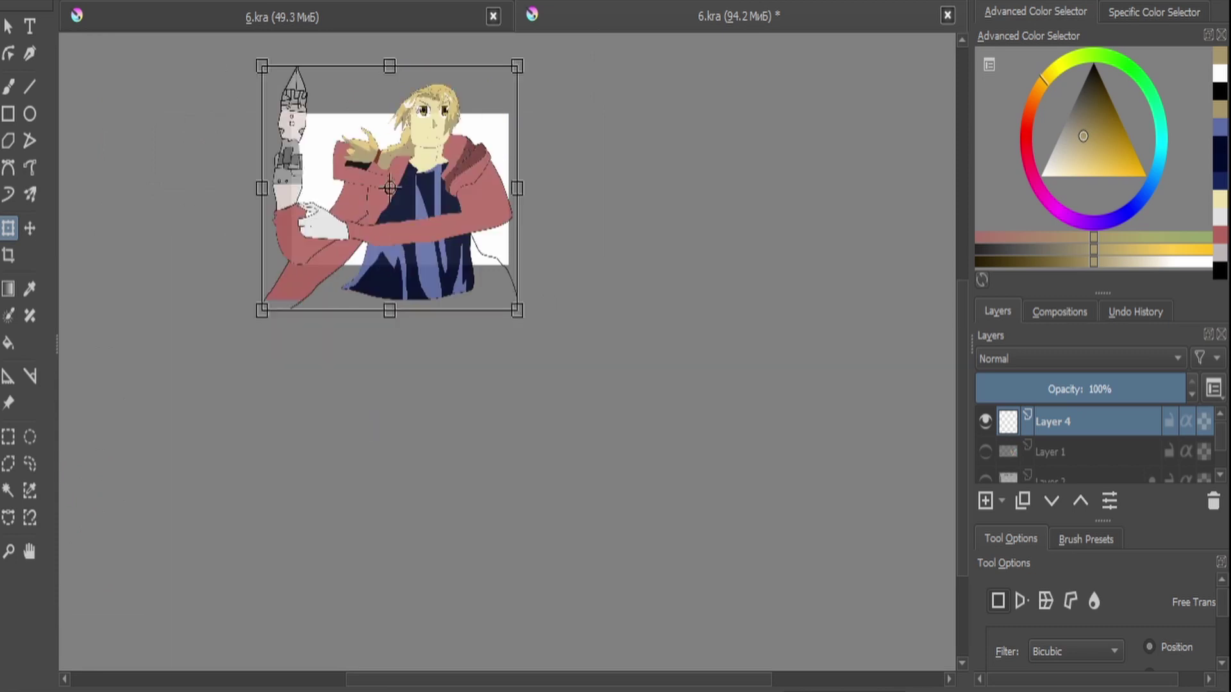
pyautogui.press('+')
pyautogui.press('+')
pyautogui.press('+')
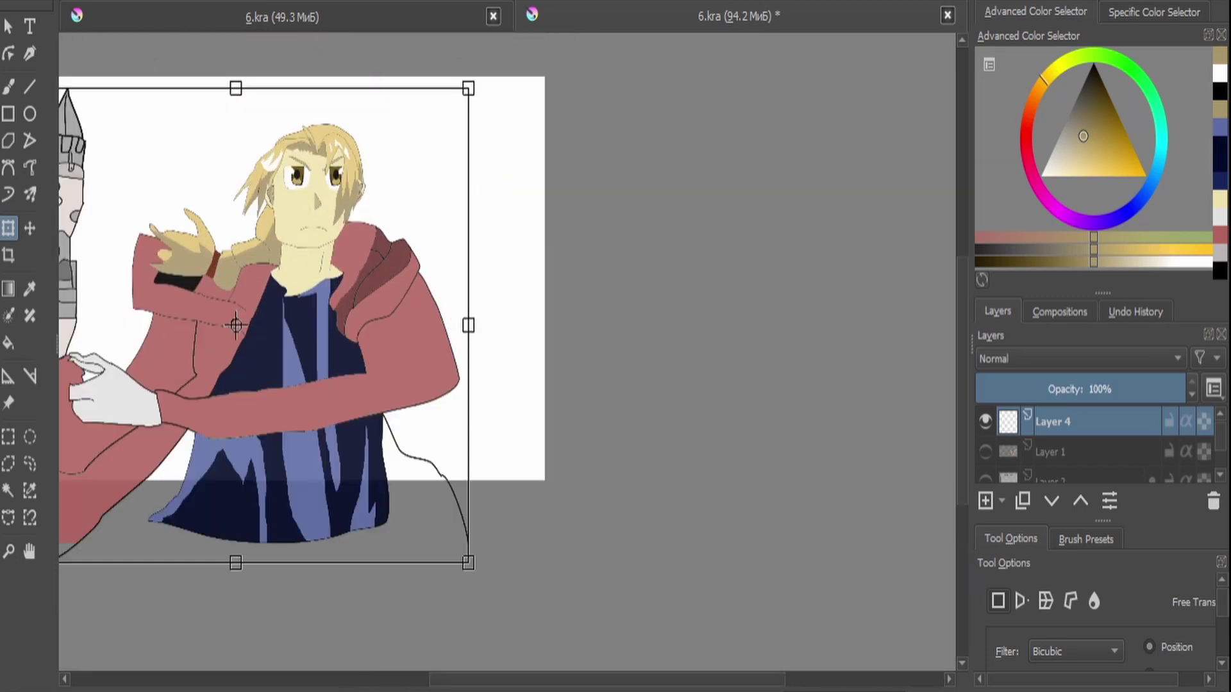
pyautogui.press('-')
pyautogui.press('-')
pyautogui.moveTo(357, 276); pyautogui.dragTo(369, 253)
pyautogui.press('+')
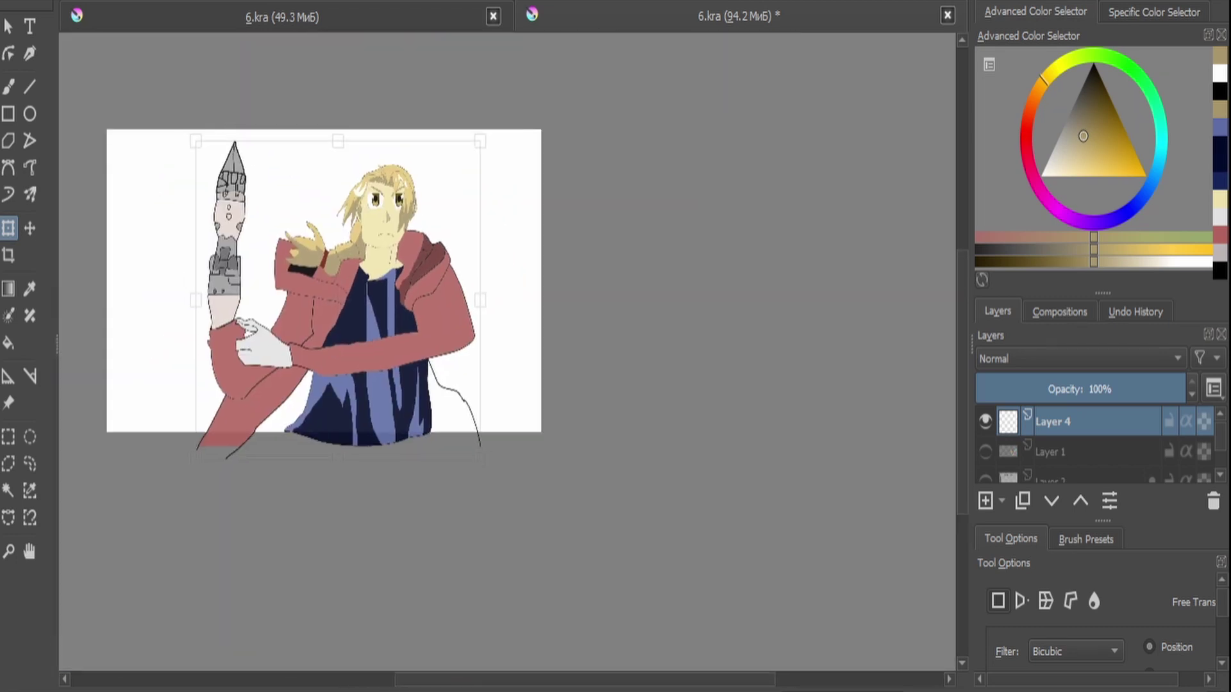
# Draw black curved outlines for a billowing coat tail running from the bent elbow to the nearest canvas edge.
pyautogui.click(29, 168)
pyautogui.press('+')
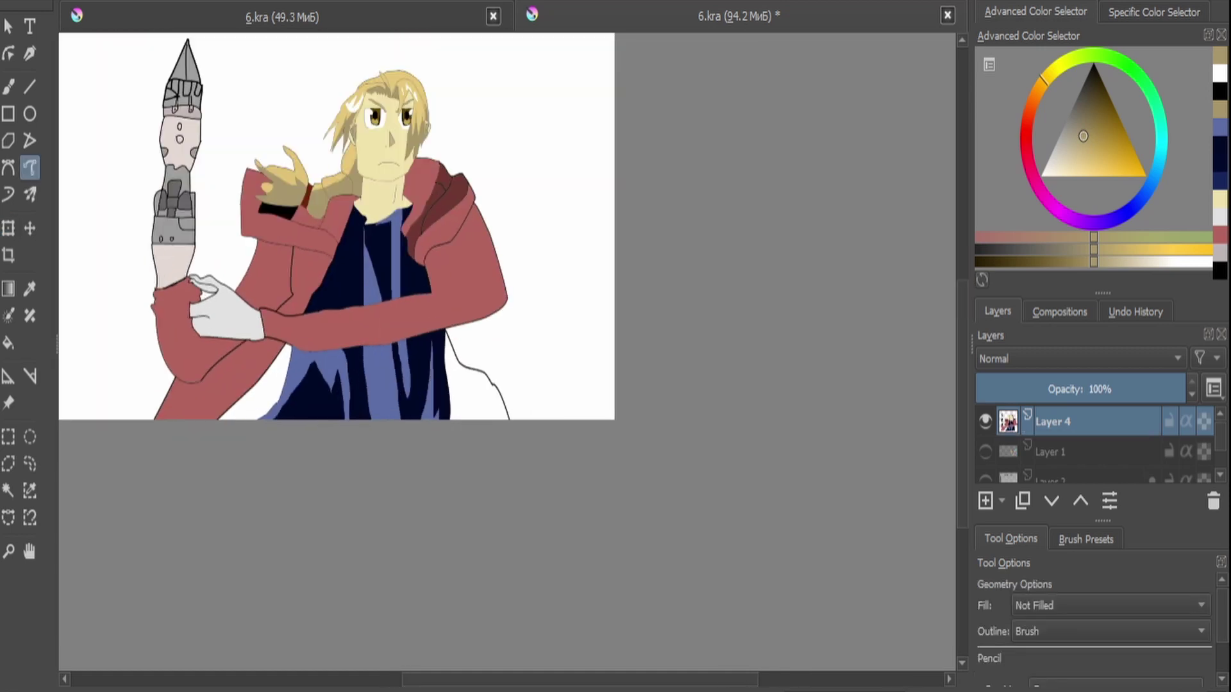
pyautogui.press('+')
pyautogui.moveTo(392, 432)
pyautogui.mouseDown()
pyautogui.moveTo(425, 418)
pyautogui.moveTo(618, 440)
pyautogui.mouseUp()
pyautogui.press('-')
pyautogui.press('-')
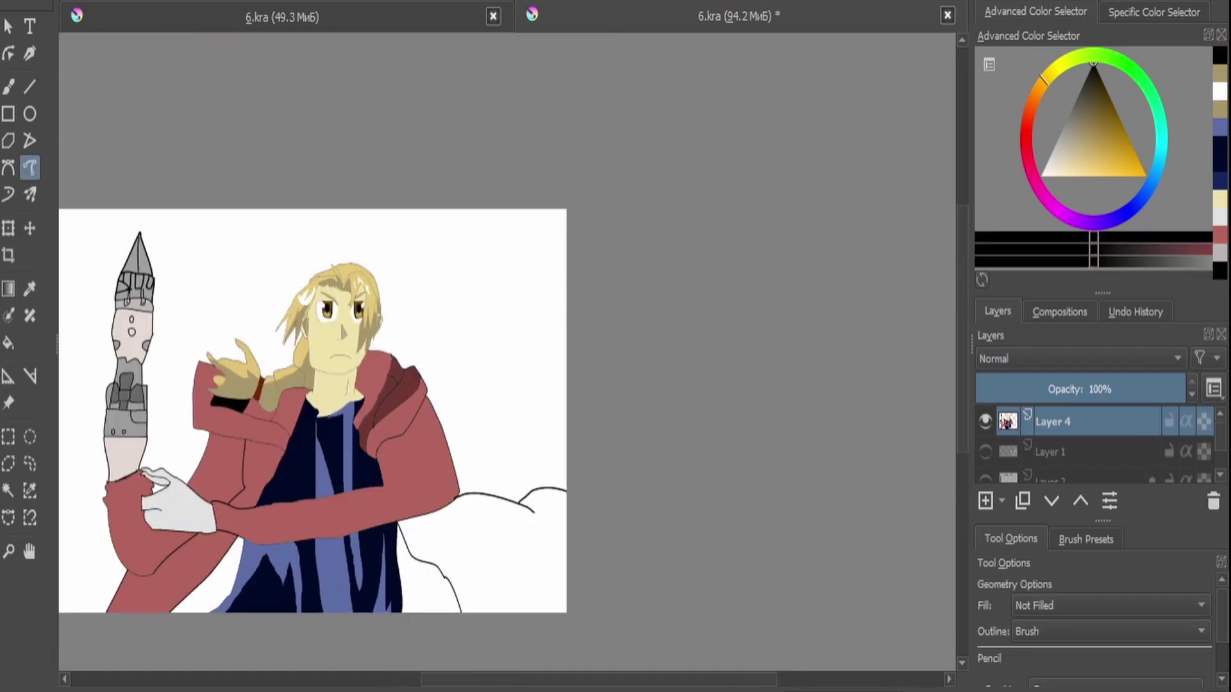
# Sample the coat's red and fill the newly outlined coat tail with it.
pyautogui.press('p')
pyautogui.click(436, 449)
pyautogui.press('f')
pyautogui.click(487, 564)
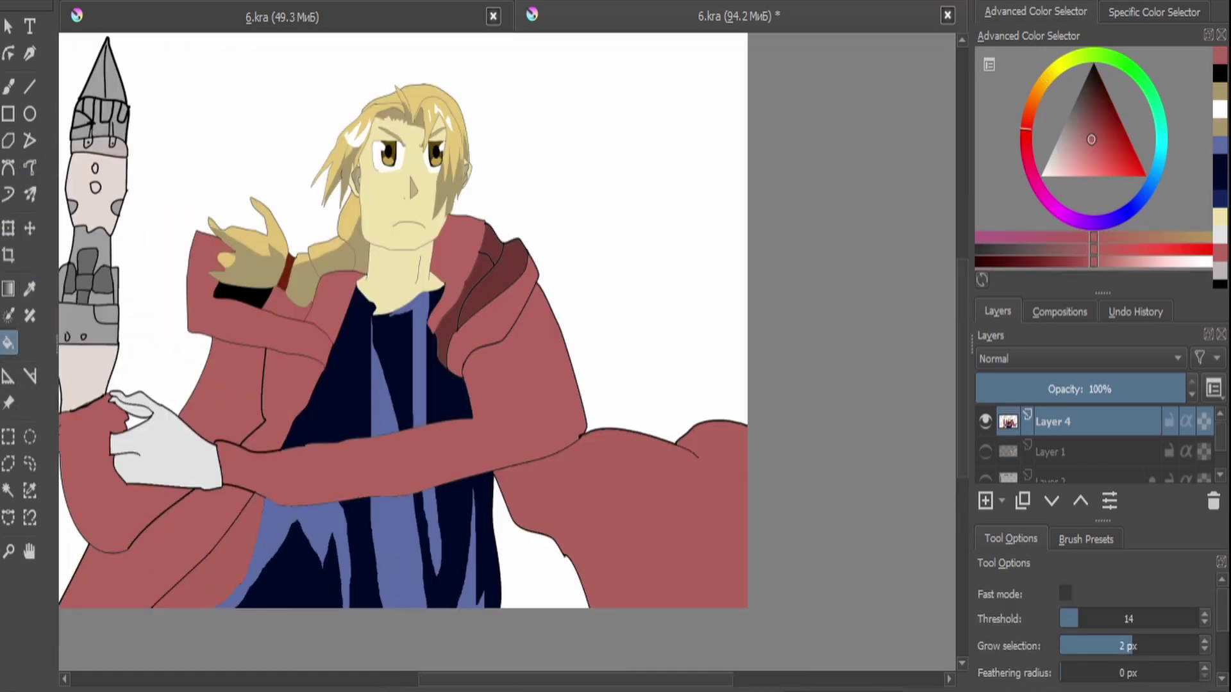
pyautogui.press('+')
pyautogui.press('+')
# Sample the hood's dark red, darken it to deep maroon and fill the white gaps between shirt and coat on both sides.
pyautogui.press('p')
pyautogui.click(507, 263)
pyautogui.press('-')
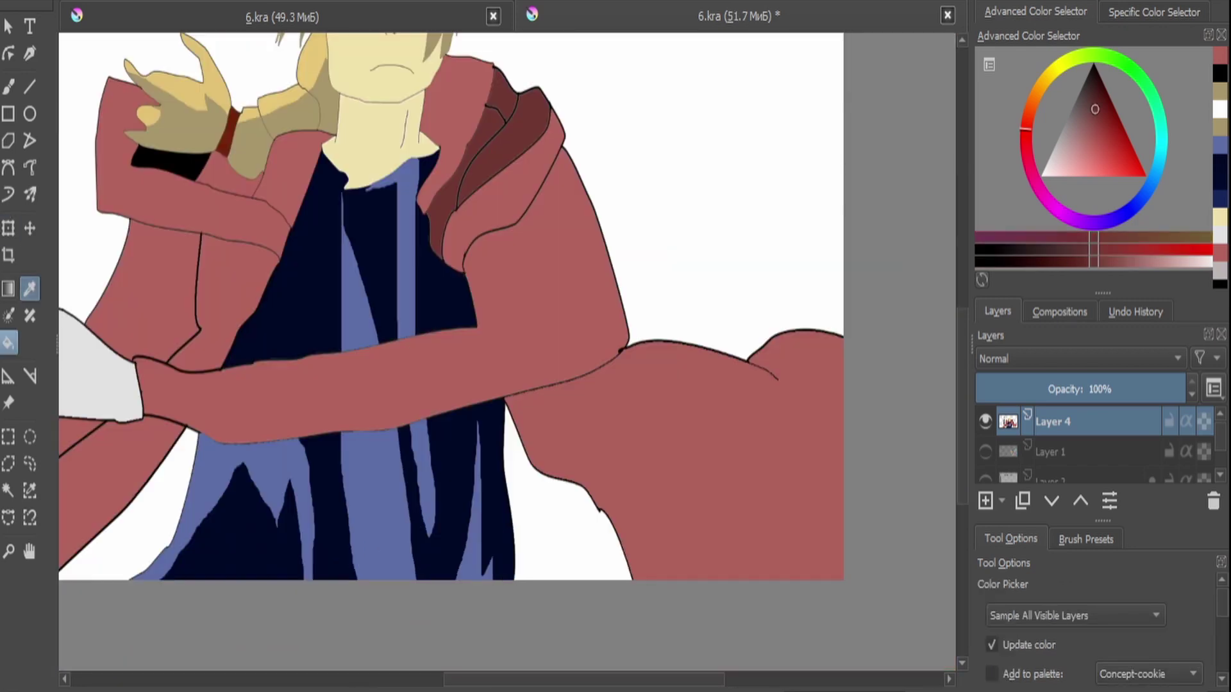
pyautogui.press('f')
pyautogui.click(557, 500)
pyautogui.press('-')
pyautogui.press('+')
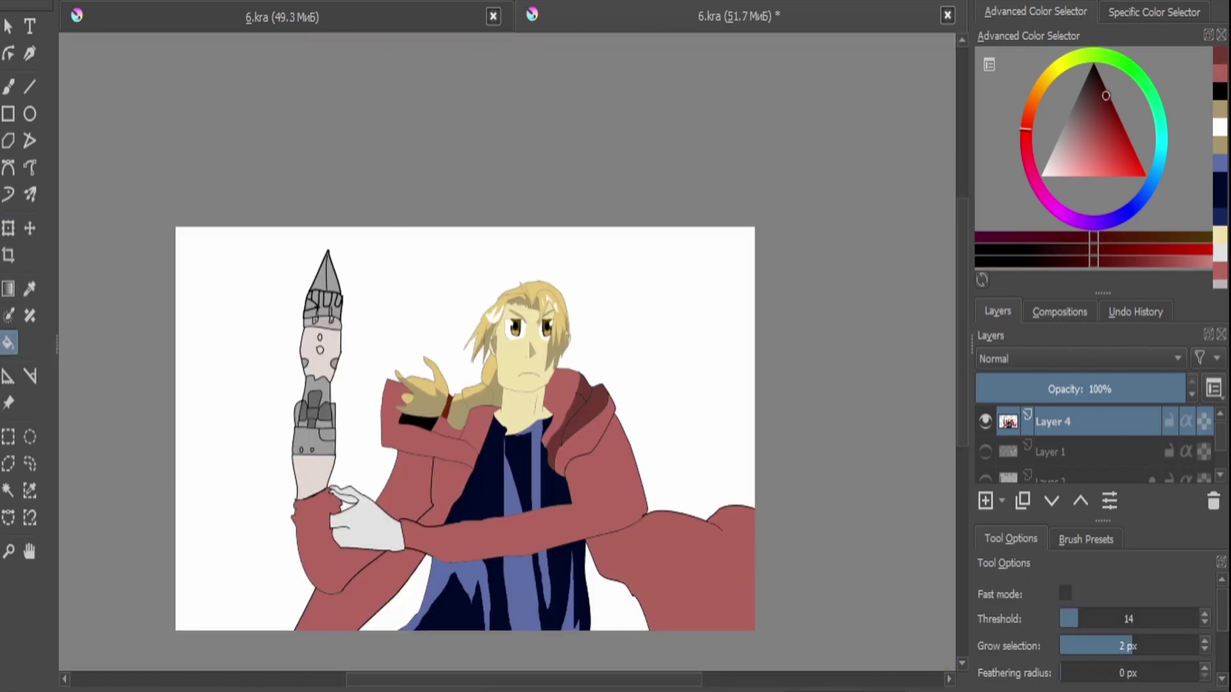
pyautogui.click(391, 602)
pyautogui.press('+')
pyautogui.press('-')
pyautogui.press('+')
# Fill a two-pointed shadow on the upper sleeve below the hood with the hood's dark red, save the document and clear the selection.
pyautogui.press('d')
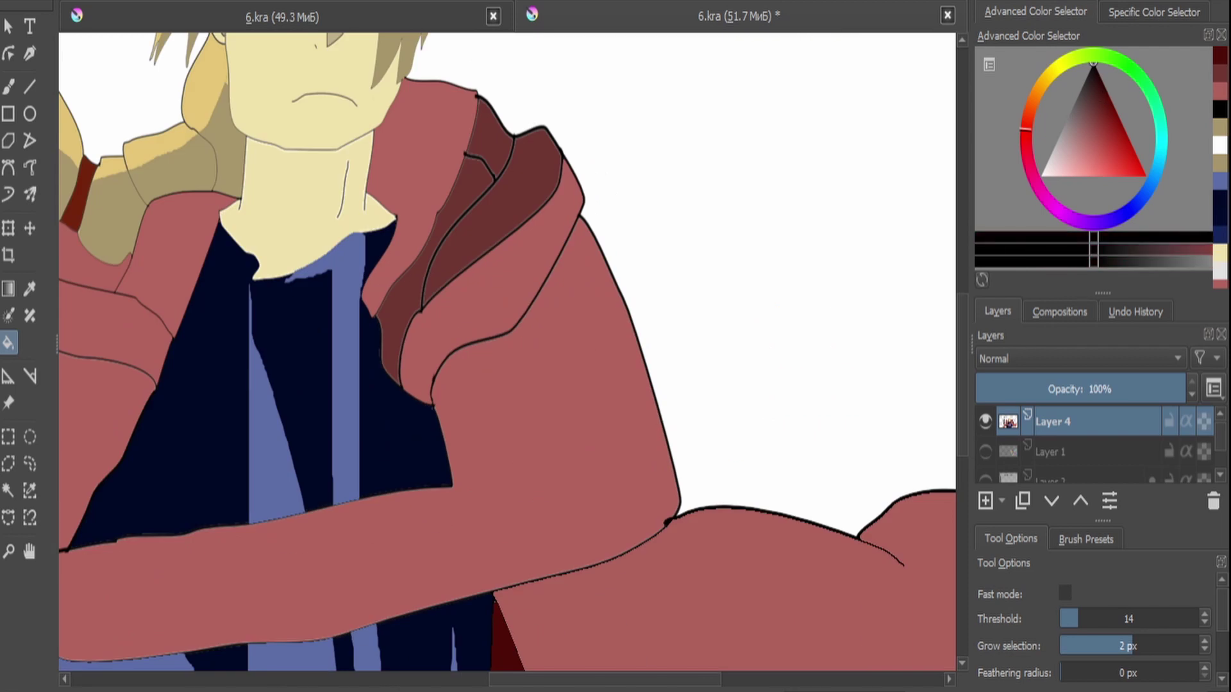
pyautogui.press('p')
pyautogui.hotkey('ctrl', 'shift', 'r')
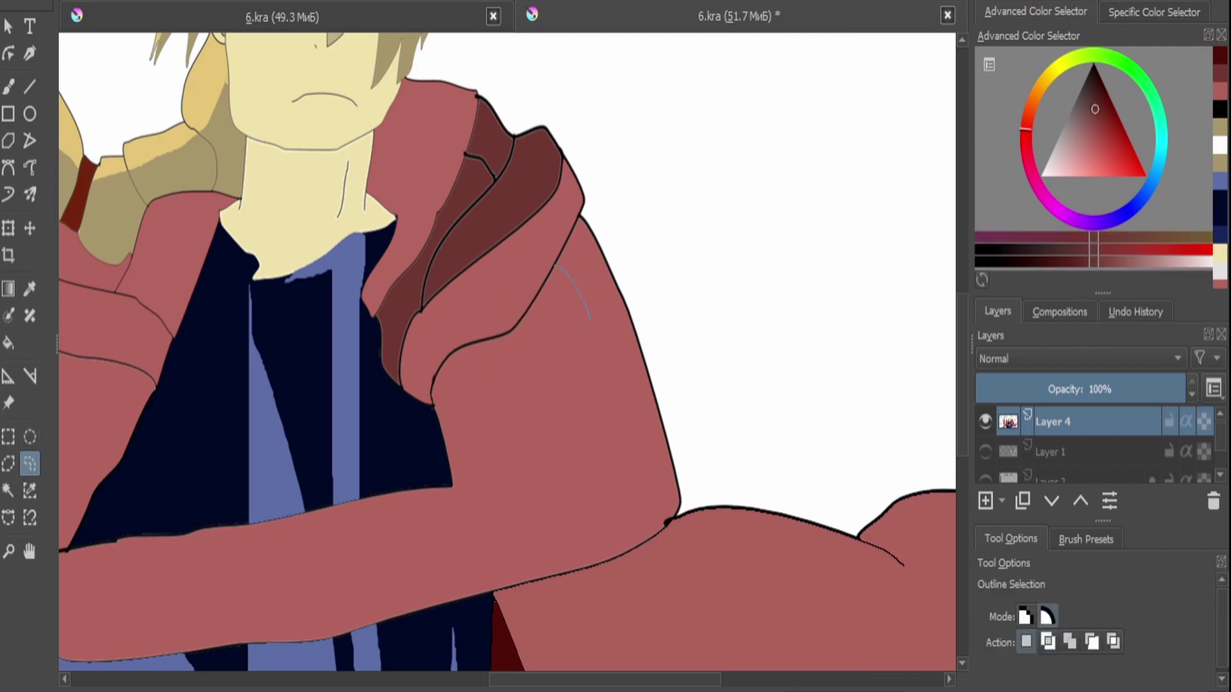
pyautogui.moveTo(519, 370); pyautogui.dragTo(554, 265)
pyautogui.press('+')
pyautogui.press('f')
pyautogui.click(577, 346)
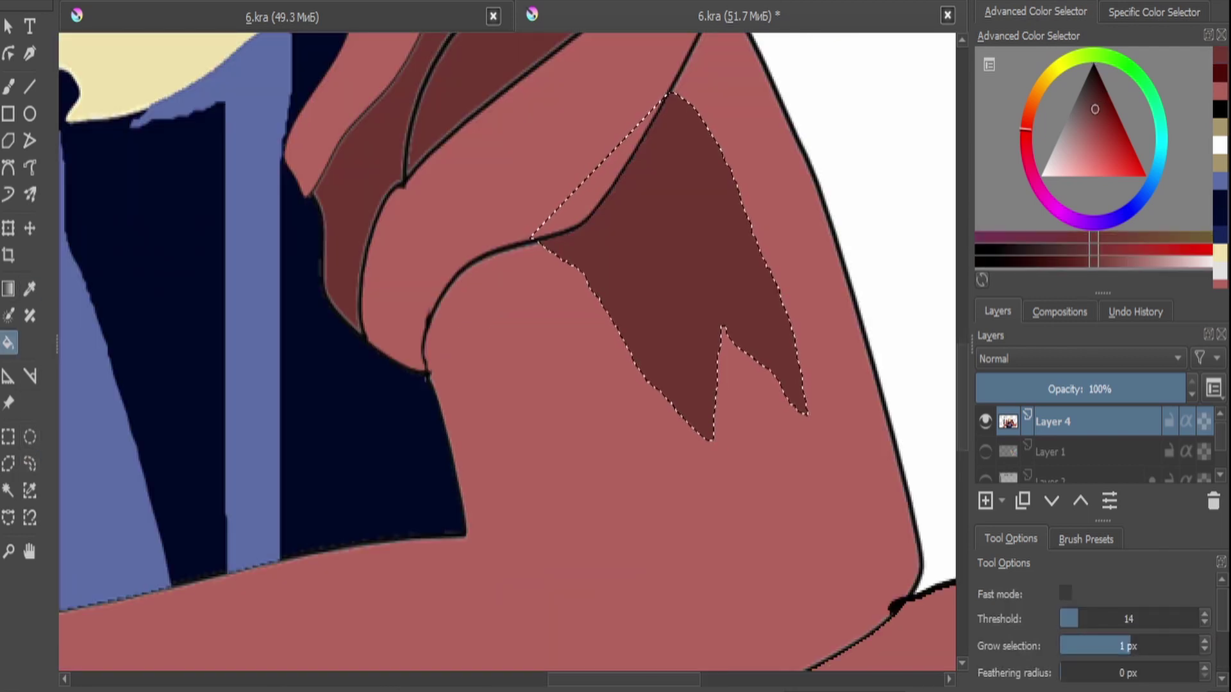
pyautogui.hotkey('ctrl', 's')
pyautogui.press('-')
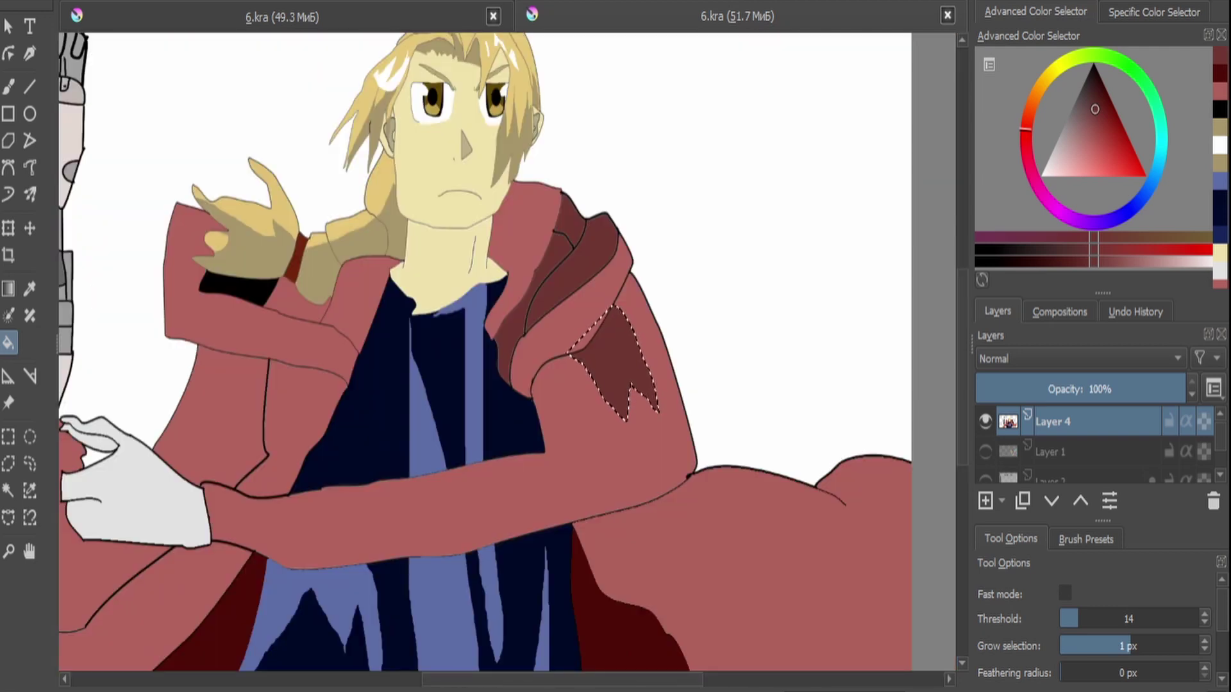
pyautogui.hotkey('ctrl', 'shift', 'r')
pyautogui.hotkey('ctrl', 'shift', 'a')
# Outline a jagged shadow on the sleeve next to the glove's cuff, fill it with the dark red and clear the selection.
pyautogui.moveTo(198, 500); pyautogui.dragTo(301, 513)
pyautogui.press('+')
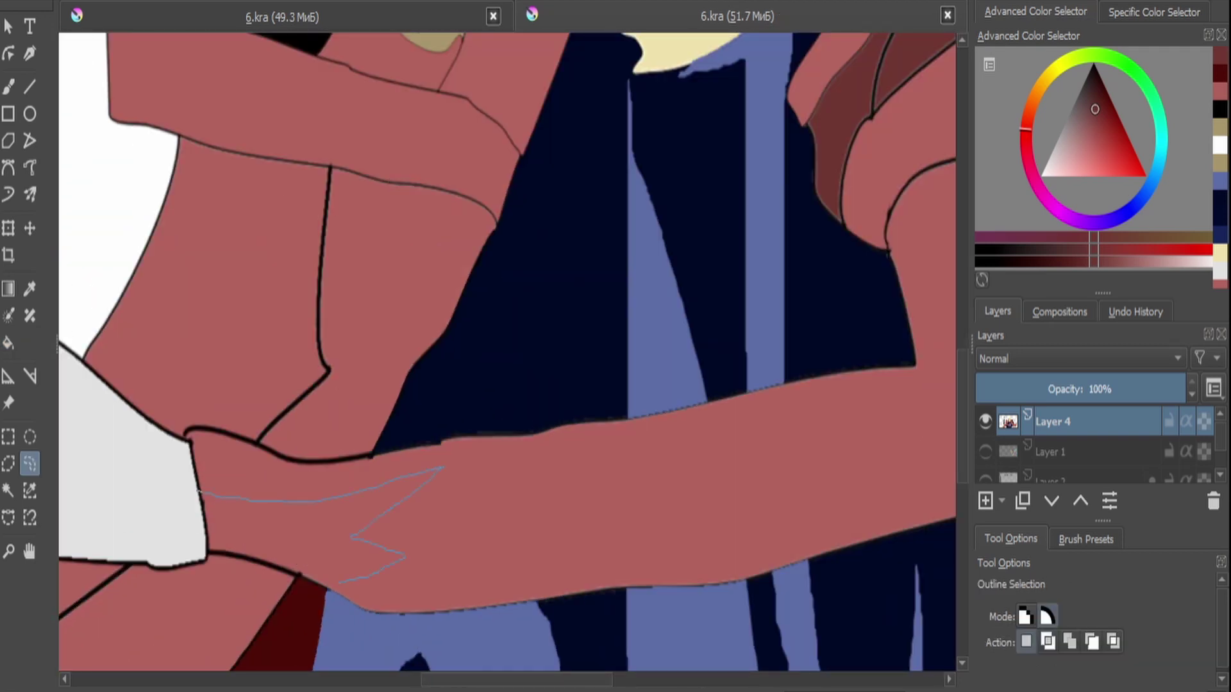
pyautogui.press('f')
pyautogui.hotkey('shift', 'BackSpace')
pyautogui.hotkey('ctrl', 'shift', 'r')
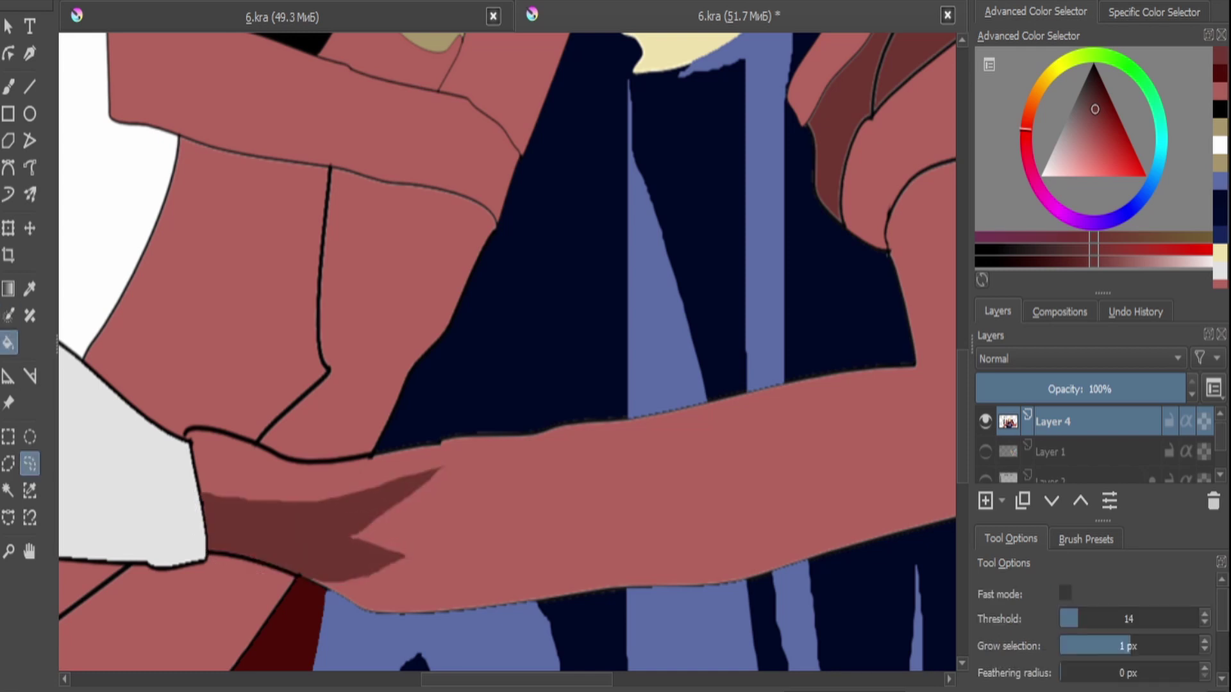
pyautogui.hotkey('ctrl', 'shift', 'a')
# Fill a long jagged dark red shadow along the underside of the crossed forearm's sleeve up to the elbow.
pyautogui.press('-')
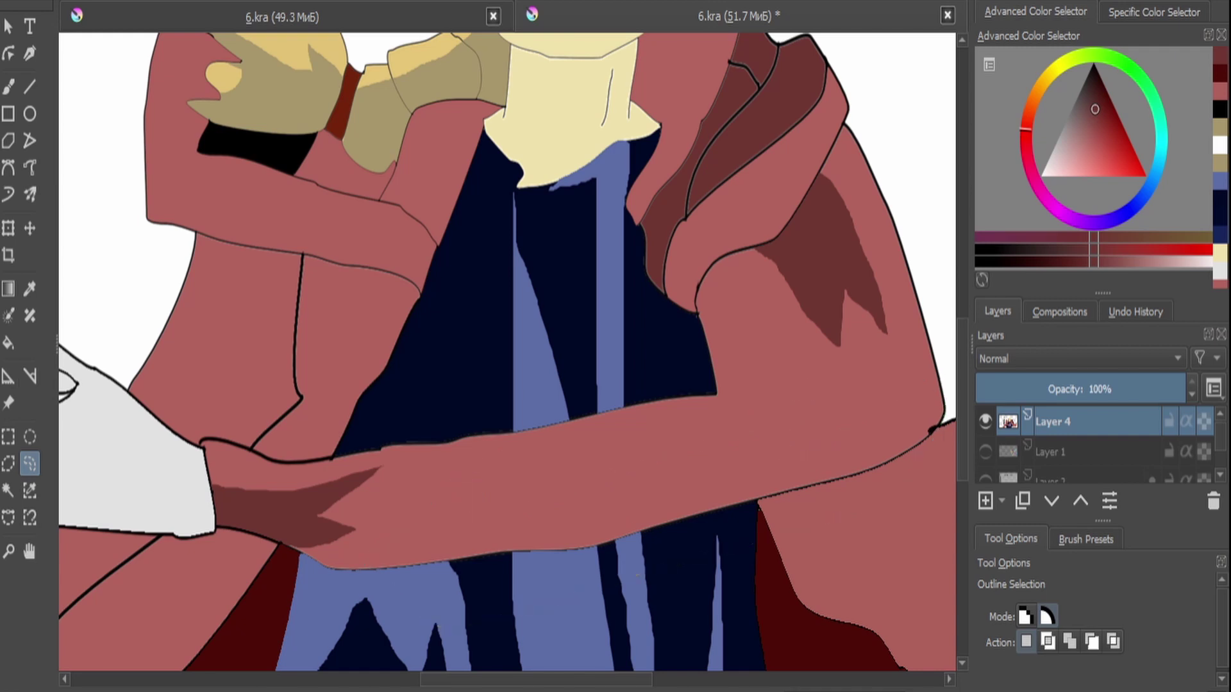
pyautogui.press('f')
pyautogui.hotkey('shift', 'BackSpace')
pyautogui.press('-')
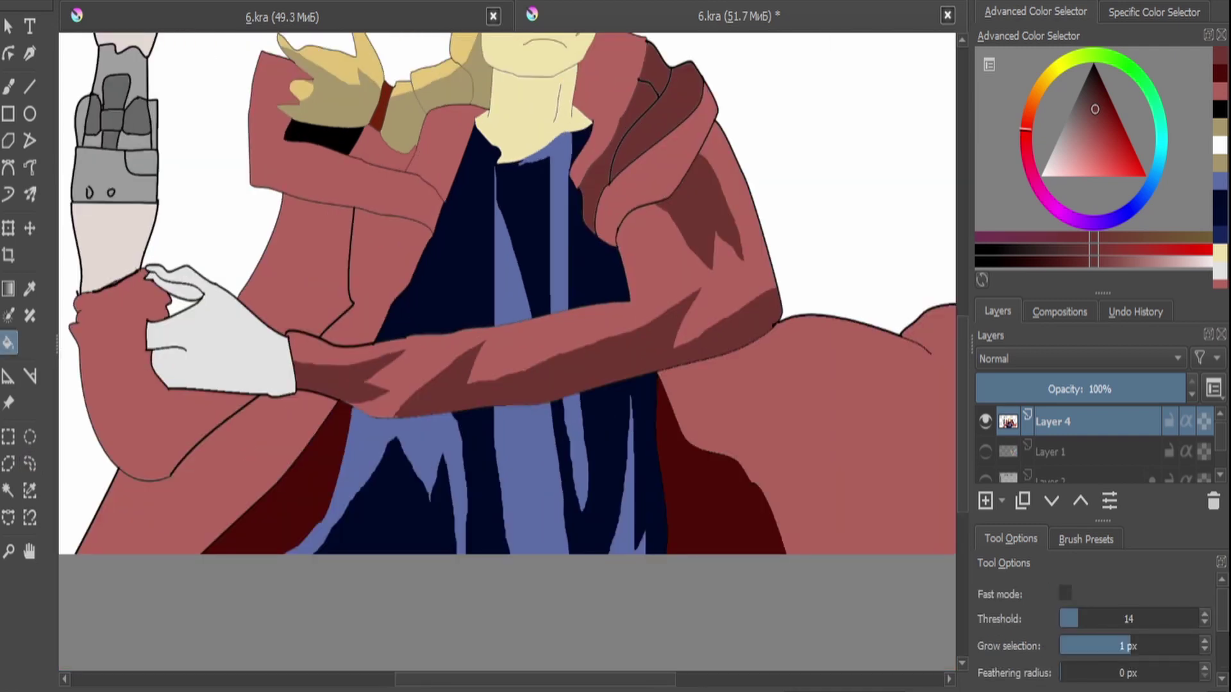
# Fill two small pointed dark red shadows beneath the coat's collar fold beside the shirt and clear the selection.
pyautogui.press('+')
pyautogui.hotkey('ctrl', 'shift', 'r')
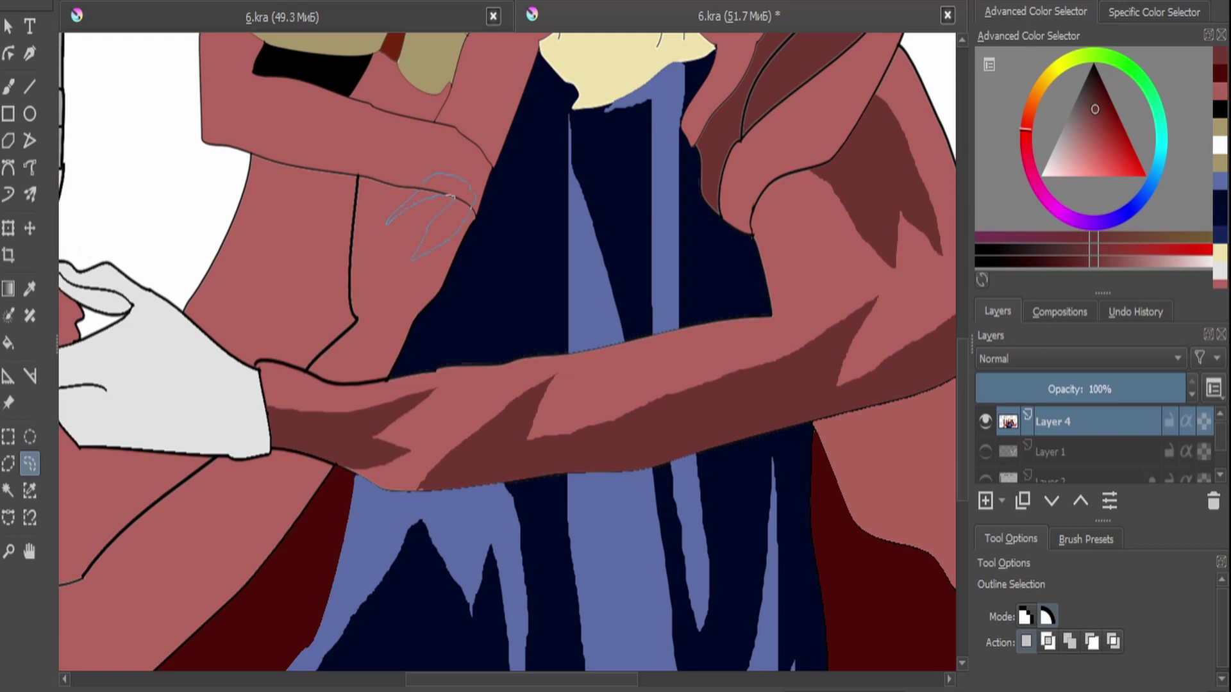
pyautogui.press('+')
pyautogui.press('f')
pyautogui.hotkey('shift', 'BackSpace')
pyautogui.hotkey('ctrl', 'shift', 'a')
pyautogui.press('-')
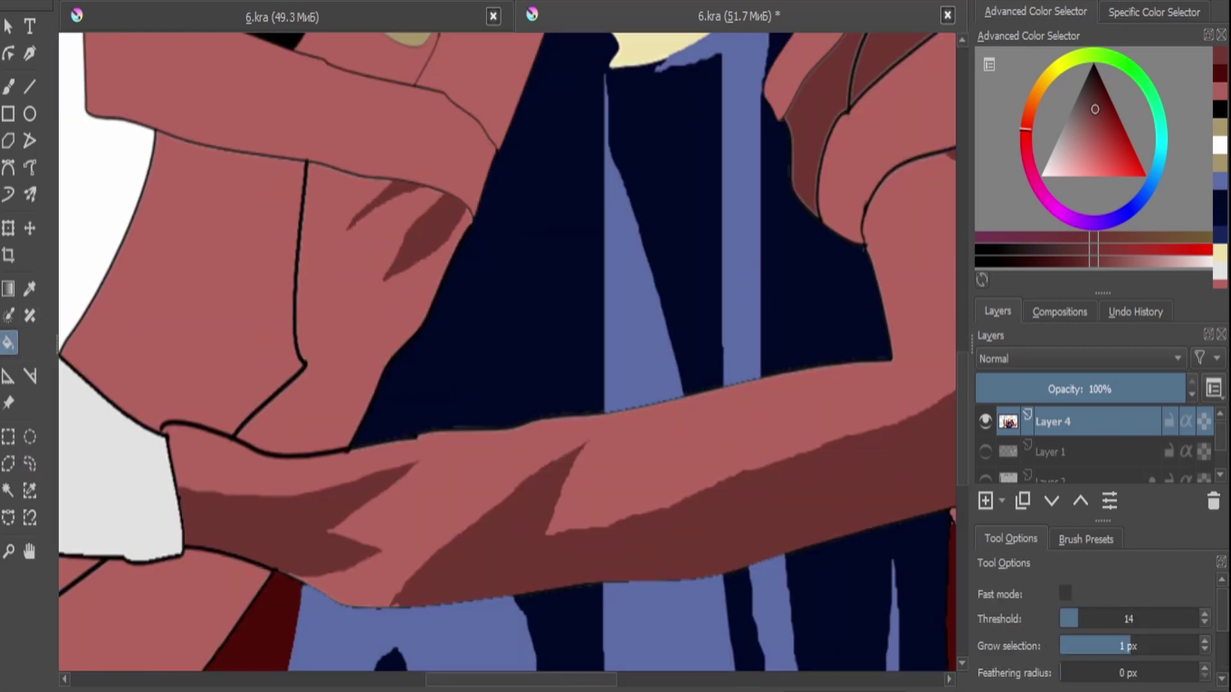
# Outline a large angular shadow across the coat's vertical seam below the collar fold and fill it with the dark red.
pyautogui.hotkey('ctrl', 'shift', 'r')
pyautogui.press('-')
pyautogui.press('+')
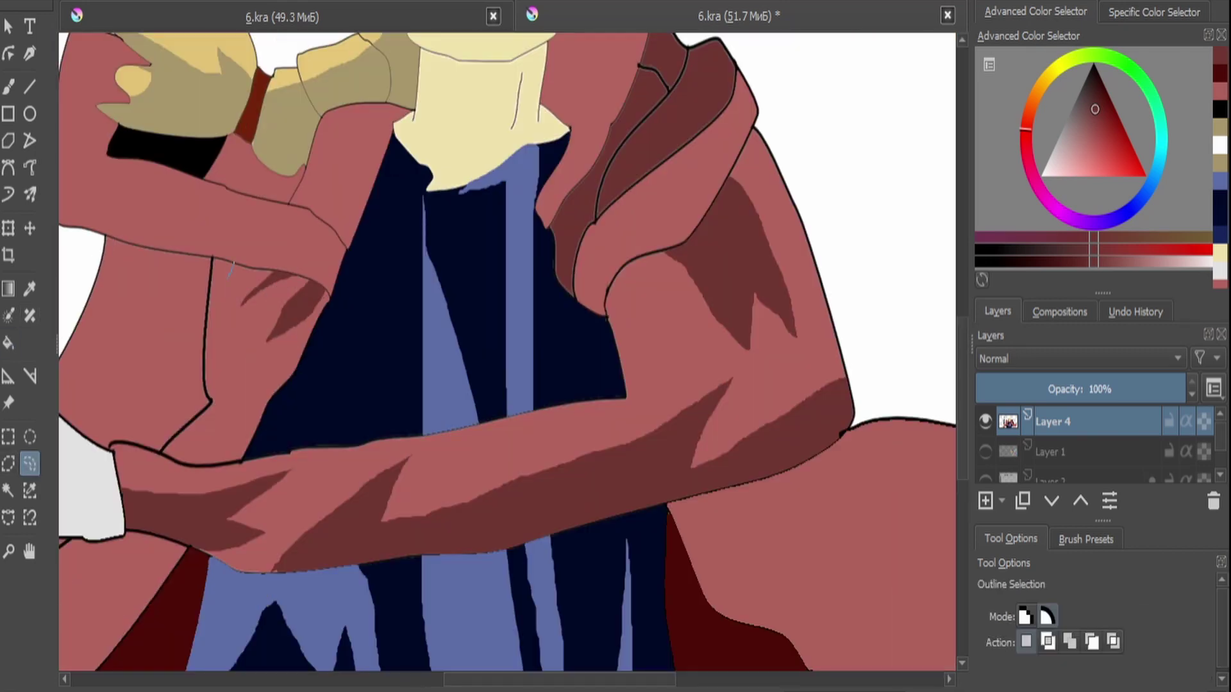
pyautogui.press('-')
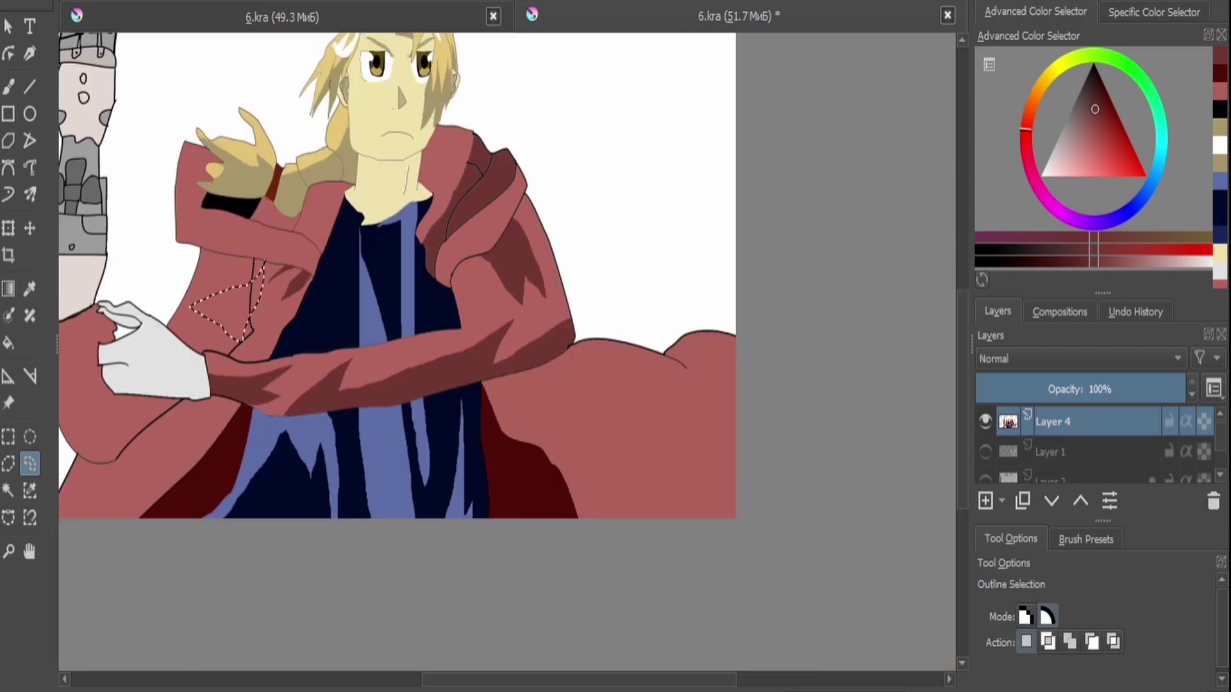
pyautogui.press('+')
pyautogui.press('f')
pyautogui.hotkey('shift', 'BackSpace')
pyautogui.press('+')
# Select the light wedge between the angular coat shadow and the vertical seam and fill it with the dark red.
pyautogui.hotkey('ctrl', 'shift', 'r')
pyautogui.press('-')
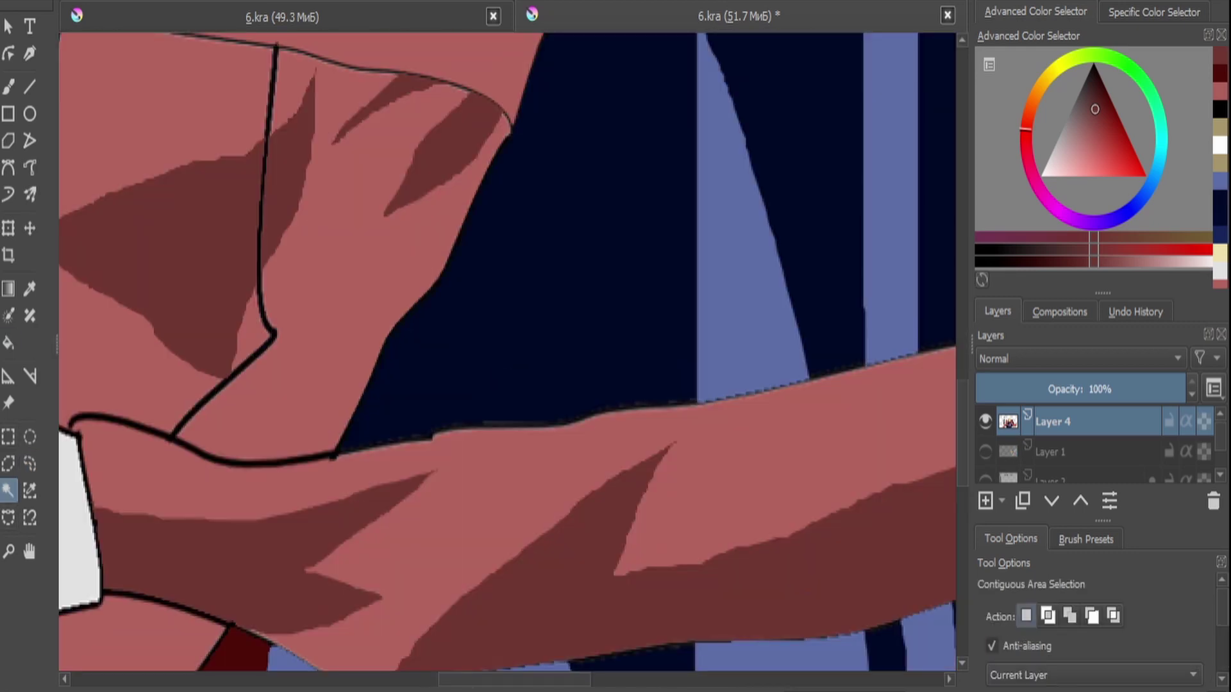
pyautogui.moveTo(269, 288); pyautogui.dragTo(234, 368)
pyautogui.press('f')
pyautogui.hotkey('shift', 'BackSpace')
# Outline a peaked shadow along the lower edge of the coat's collar fold beneath the braid and fill it with the dark red.
pyautogui.press('-')
pyautogui.press('-')
pyautogui.press('-')
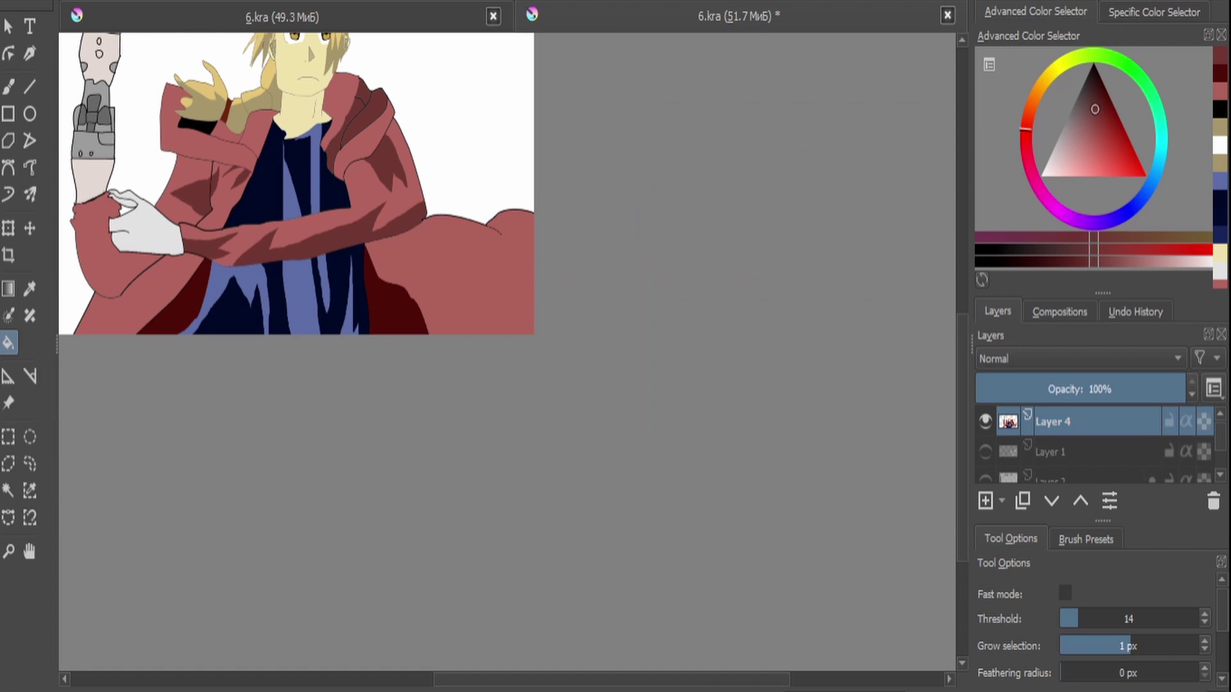
pyautogui.press('+')
pyautogui.press('+')
pyautogui.press('+')
pyautogui.hotkey('ctrl', 'shift', 'r')
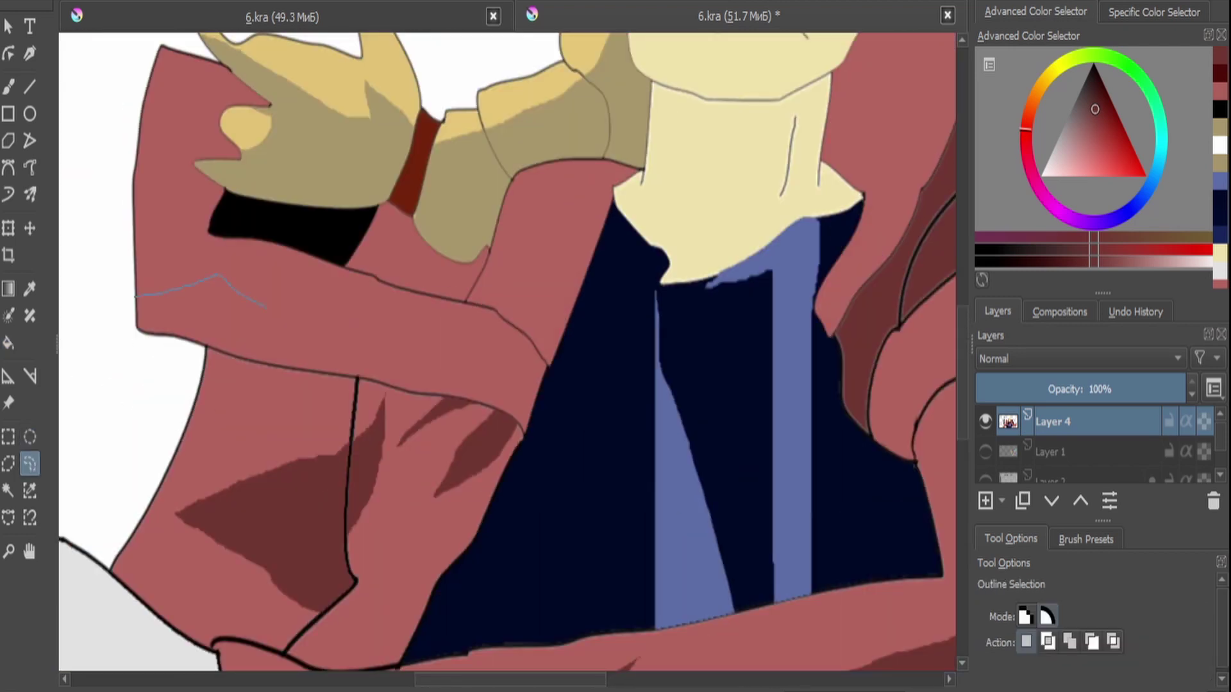
pyautogui.moveTo(205, 438); pyautogui.dragTo(136, 302)
pyautogui.press('f')
pyautogui.hotkey('shift', 'BackSpace')
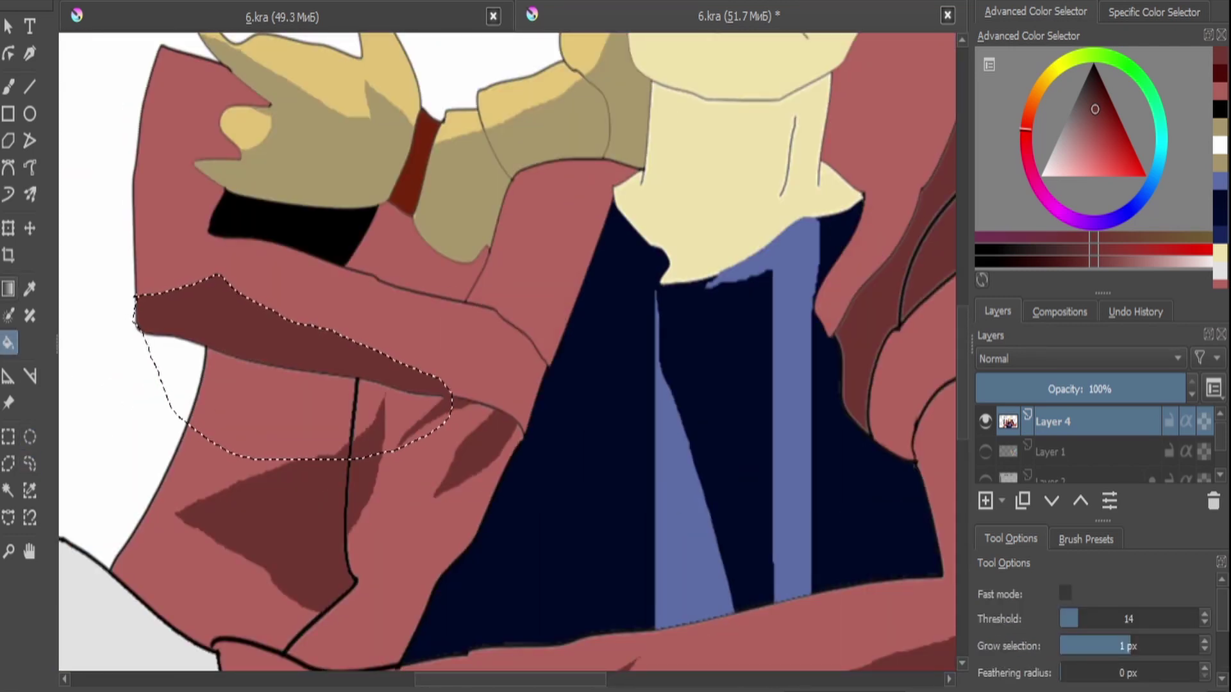
# Outline a shadow on the coat directly beneath the braid's hanging section and fill it with the dark red.
pyautogui.hotkey('ctrl', 'shift', 'r')
pyautogui.moveTo(367, 270); pyautogui.dragTo(363, 268)
pyautogui.press('f')
pyautogui.hotkey('shift', 'BackSpace')
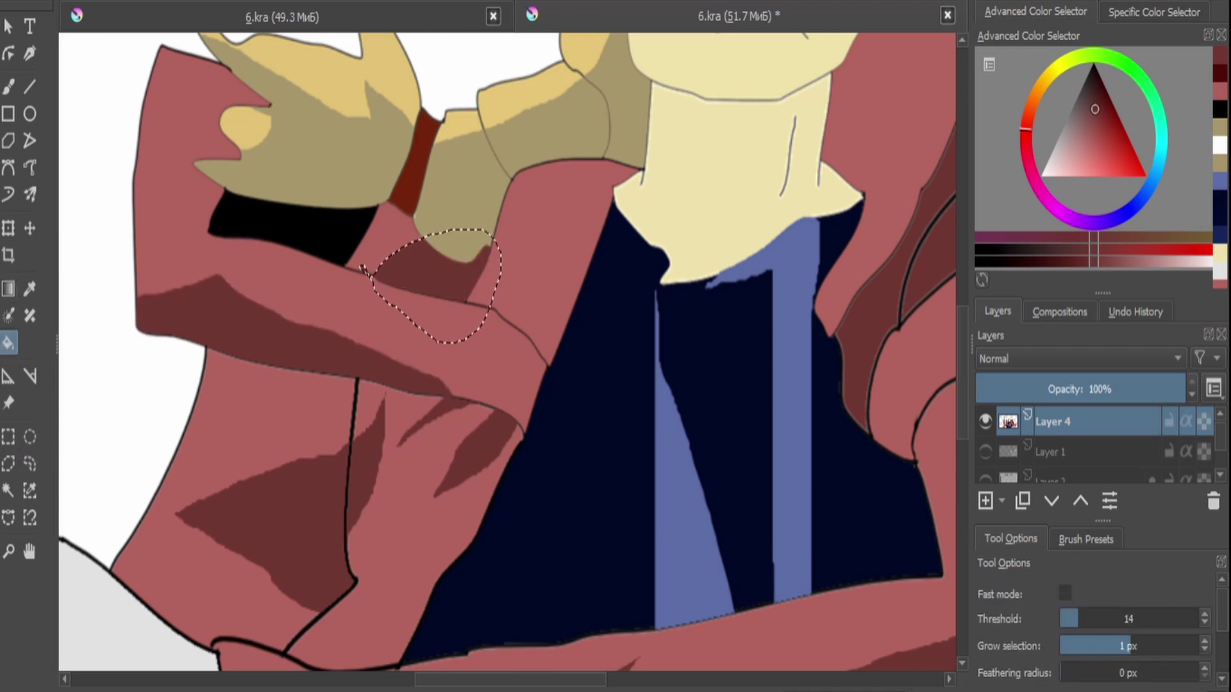
# Outline a narrow jagged shadow along the coat's front edge between the neck and collar fold and fill it with dark red.
pyautogui.hotkey('ctrl', 'shift', 'r')
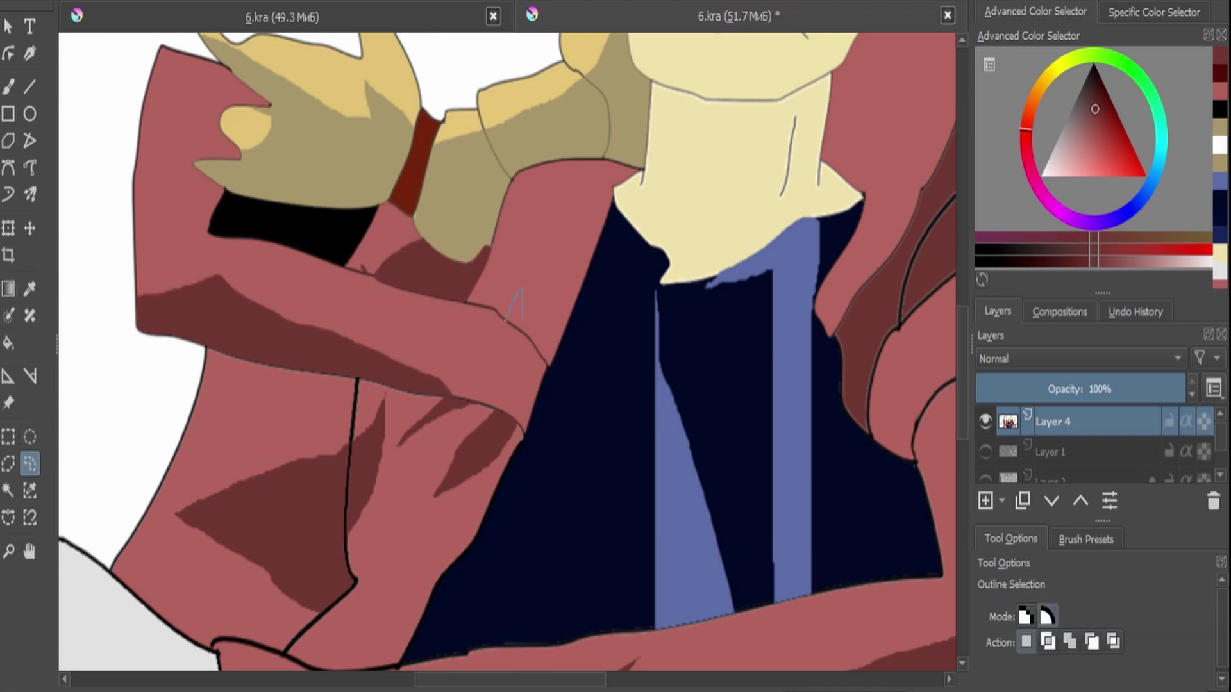
pyautogui.moveTo(637, 176)
pyautogui.mouseDown()
pyautogui.moveTo(571, 391)
pyautogui.moveTo(512, 321)
pyautogui.mouseUp()
pyautogui.press('f')
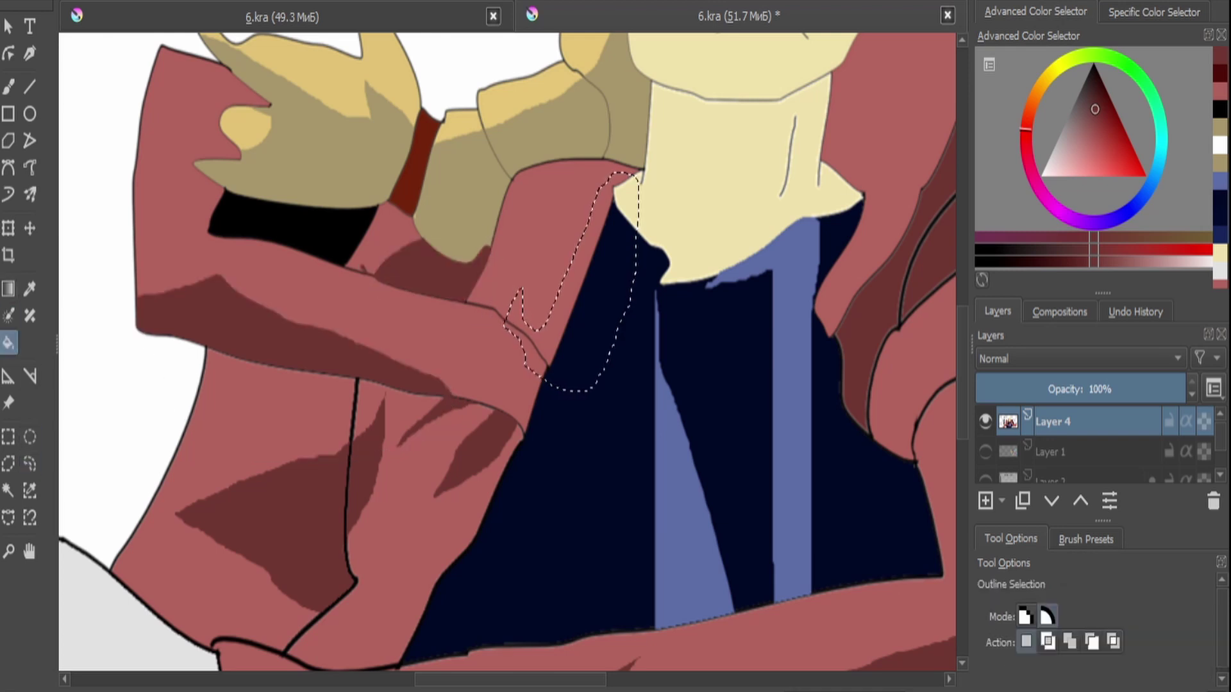
pyautogui.press('-')
pyautogui.press('-')
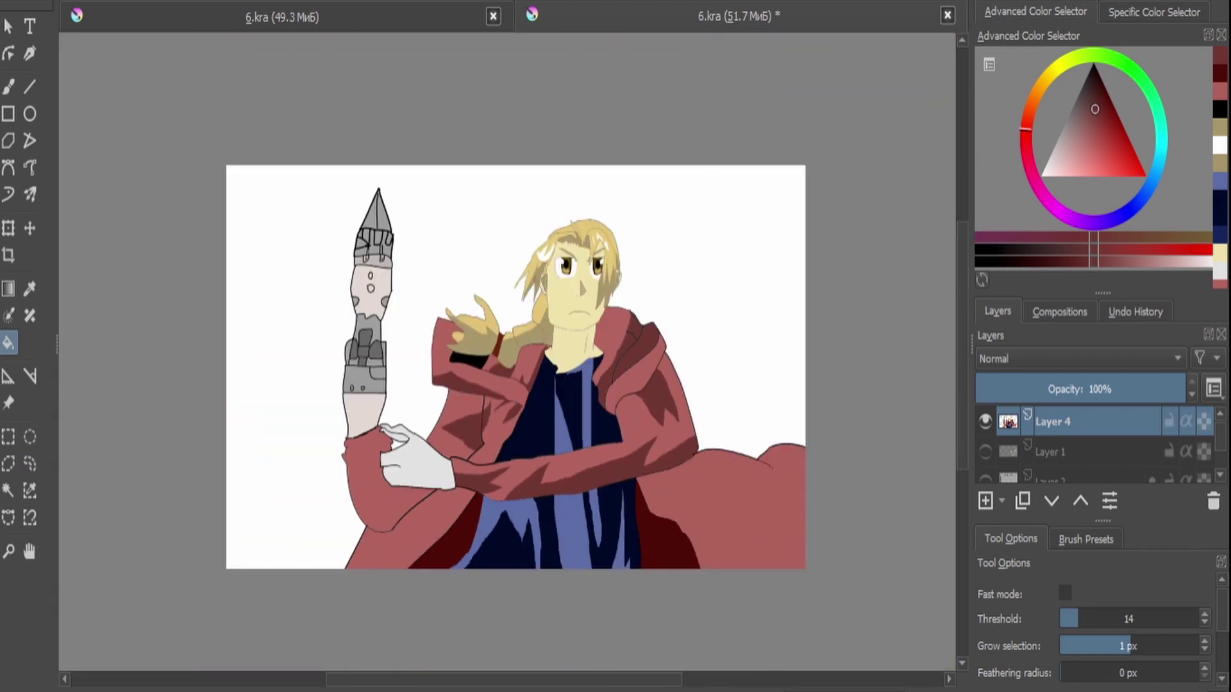
# Outline jagged fold shadows along the raised sleeve's outer edge and under the gloved hand, fill them with the dark red, and deselect.
pyautogui.press('+')
pyautogui.press('+')
pyautogui.press('+')
pyautogui.press('+')
pyautogui.hotkey('ctrl', 'shift', 'r')
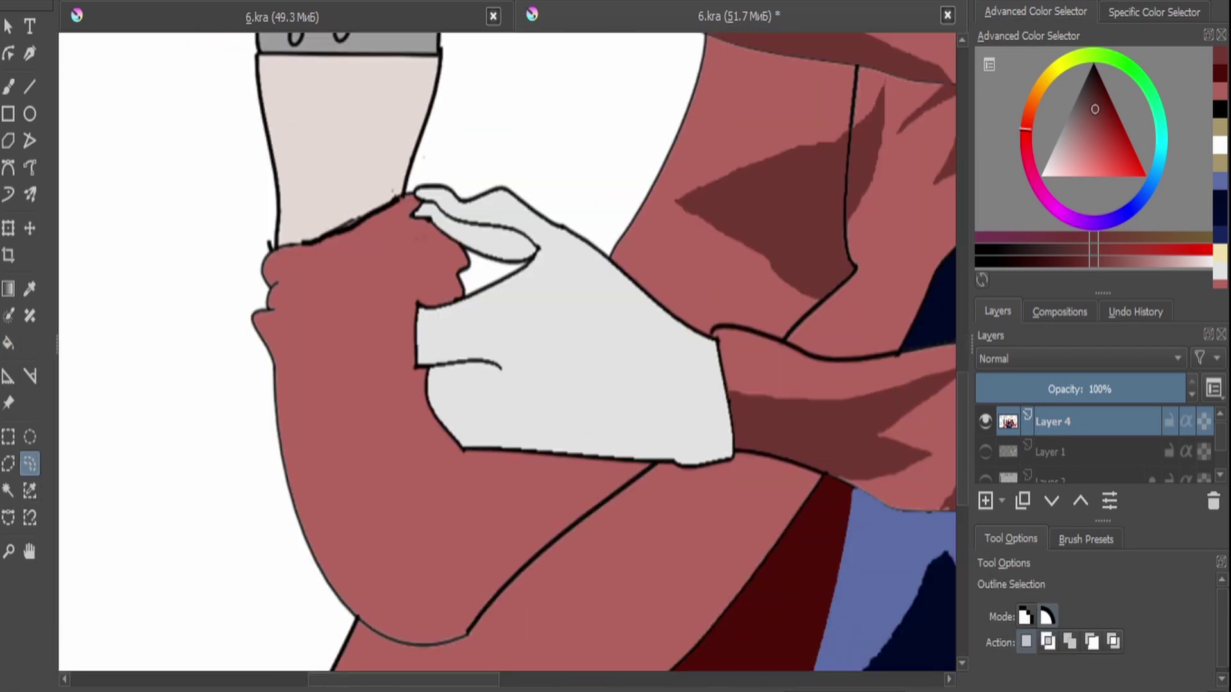
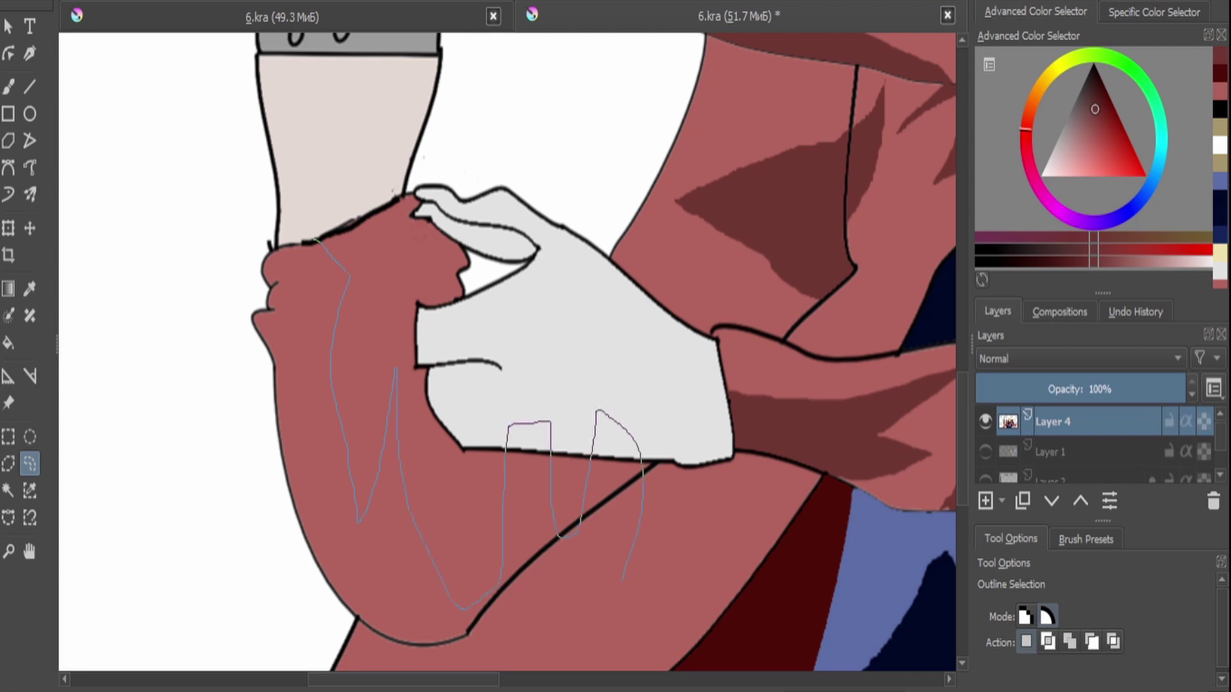
pyautogui.scroll(-2, 507, 352)
pyautogui.moveTo(623, 578)
pyautogui.mouseDown()
pyautogui.moveTo(244, 161)
pyautogui.moveTo(314, 125)
pyautogui.mouseUp()
pyautogui.press('f')
pyautogui.click(359, 321)
pyautogui.hotkey('ctrl', 'shift', 'a')
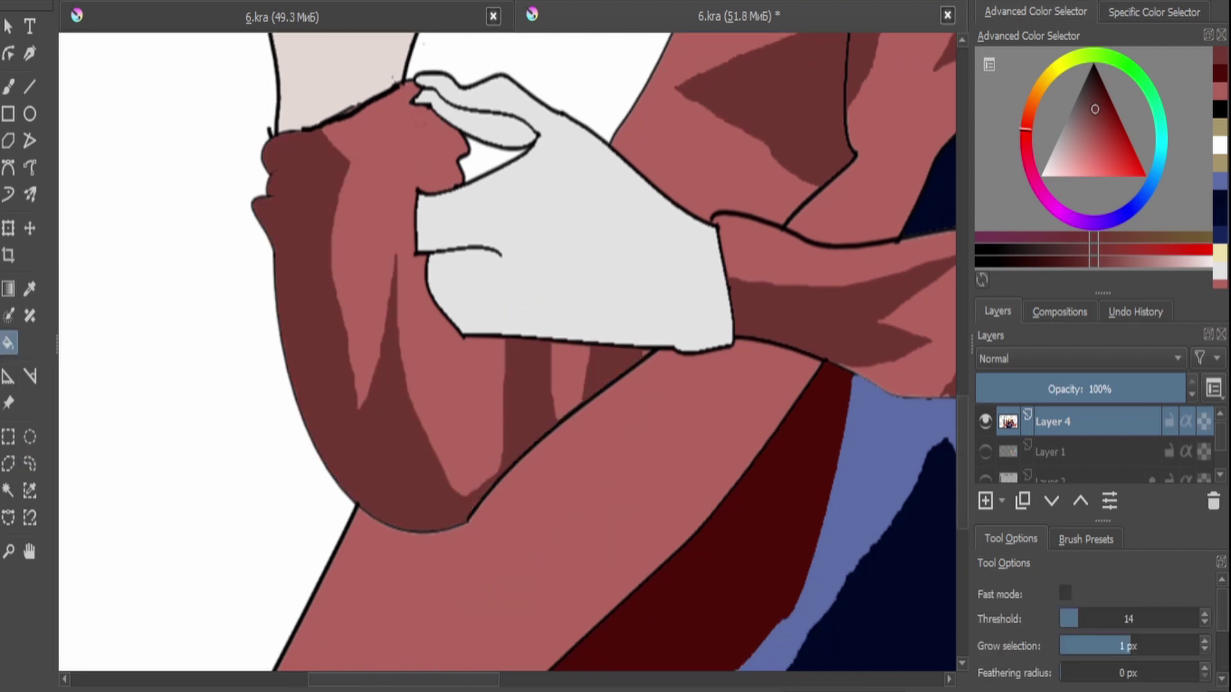
# Outline a tapering shadow on the coat panel below the raised sleeve, reaching the canvas edge, and fill it with the dark red.
pyautogui.press('-')
pyautogui.press('+')
pyautogui.press('-')
pyautogui.press('+')
pyautogui.hotkey('ctrl', 'shift', 'r')
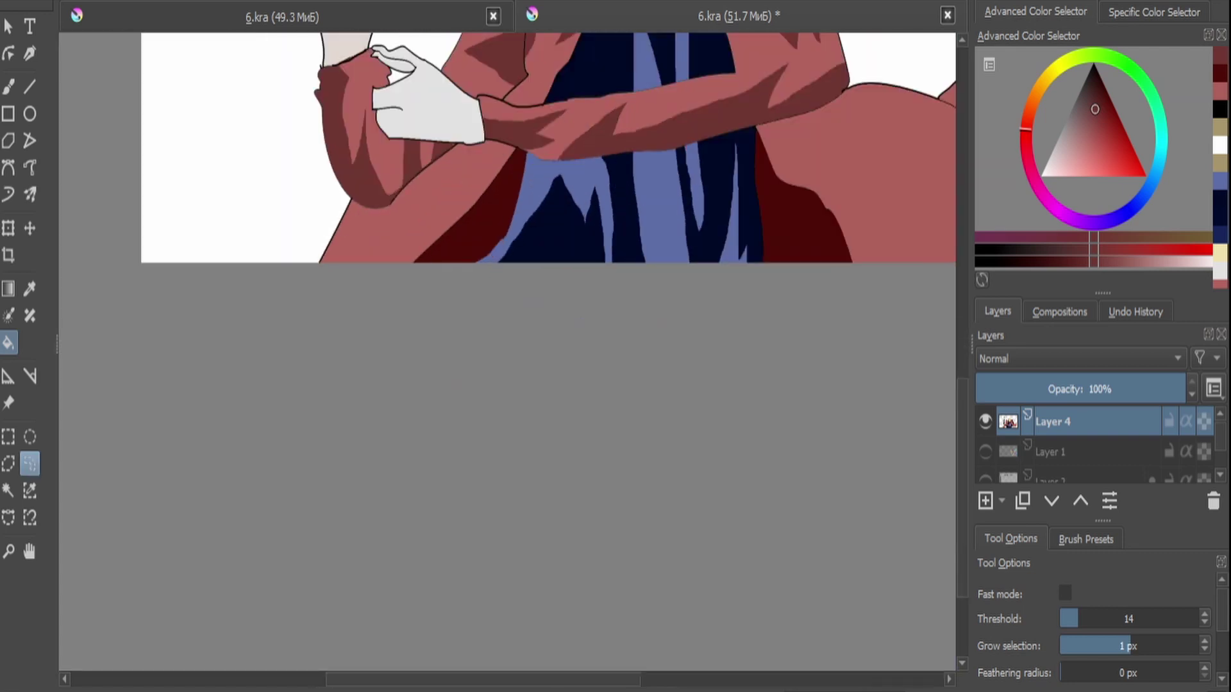
pyautogui.moveTo(382, 269); pyautogui.dragTo(423, 295)
pyautogui.press('+')
pyautogui.press('f')
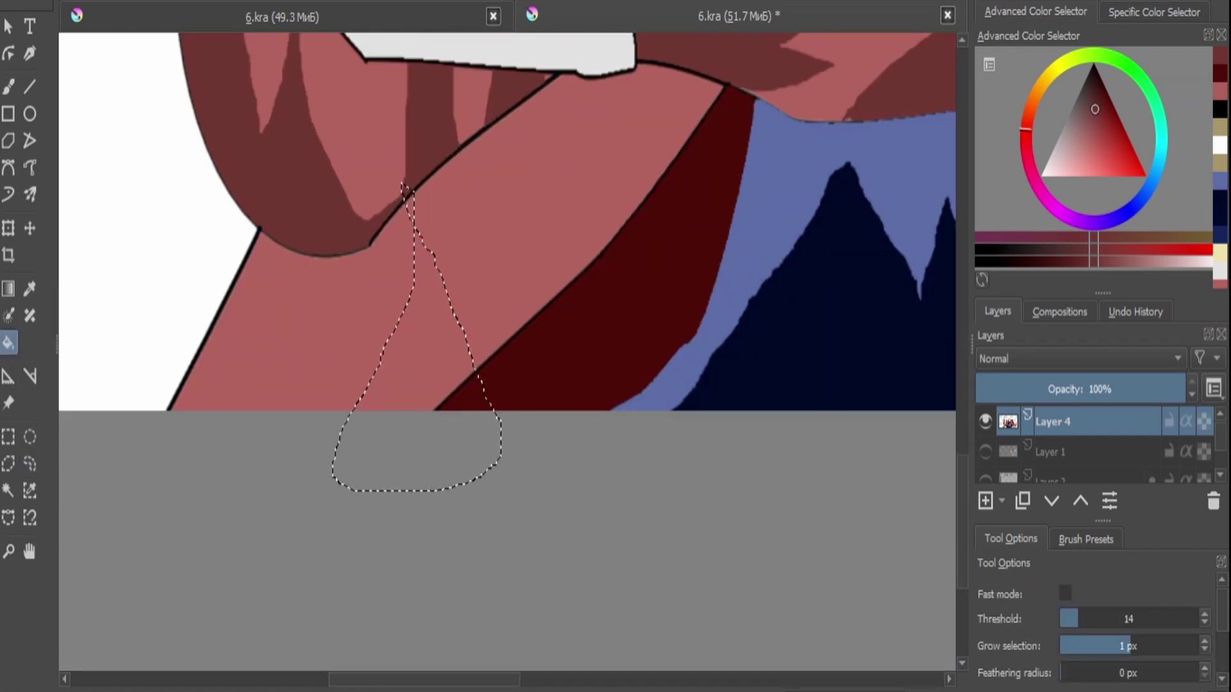
pyautogui.press('-')
pyautogui.press('+')
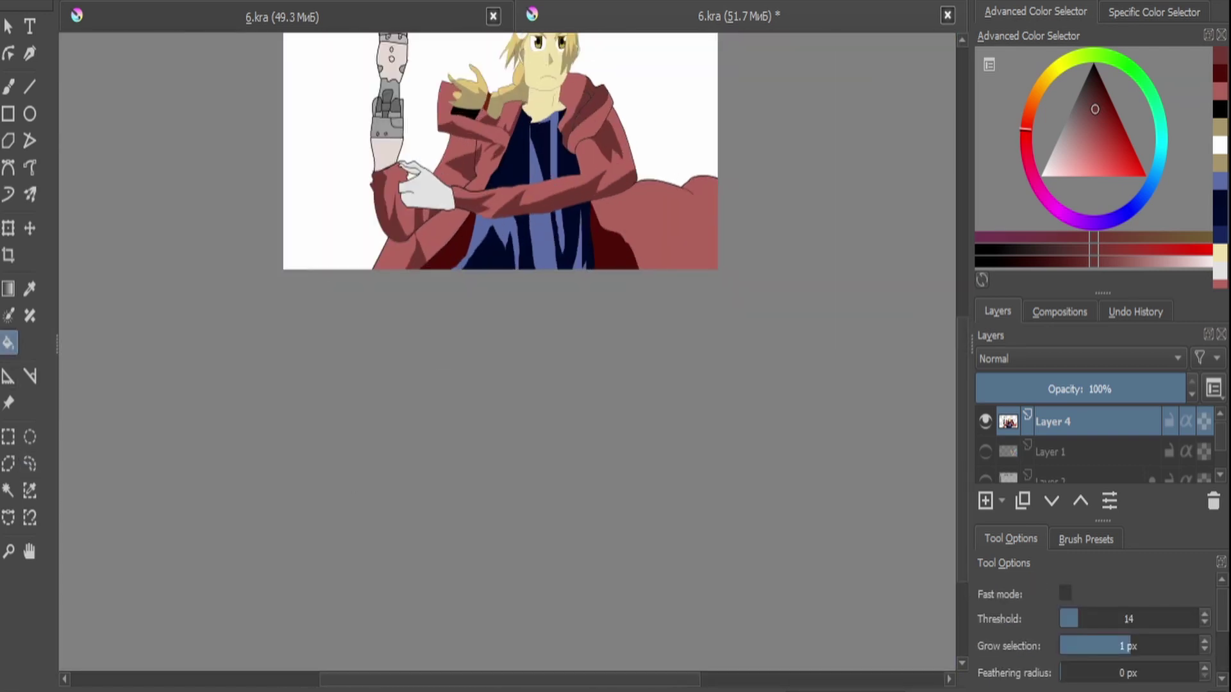
# Outline a curved band of shadow on the spread coat beside the bent elbow and the dark lining, and fill it with dark red.
pyautogui.press('+')
pyautogui.press('+')
pyautogui.hotkey('ctrl', 'shift', 'r')
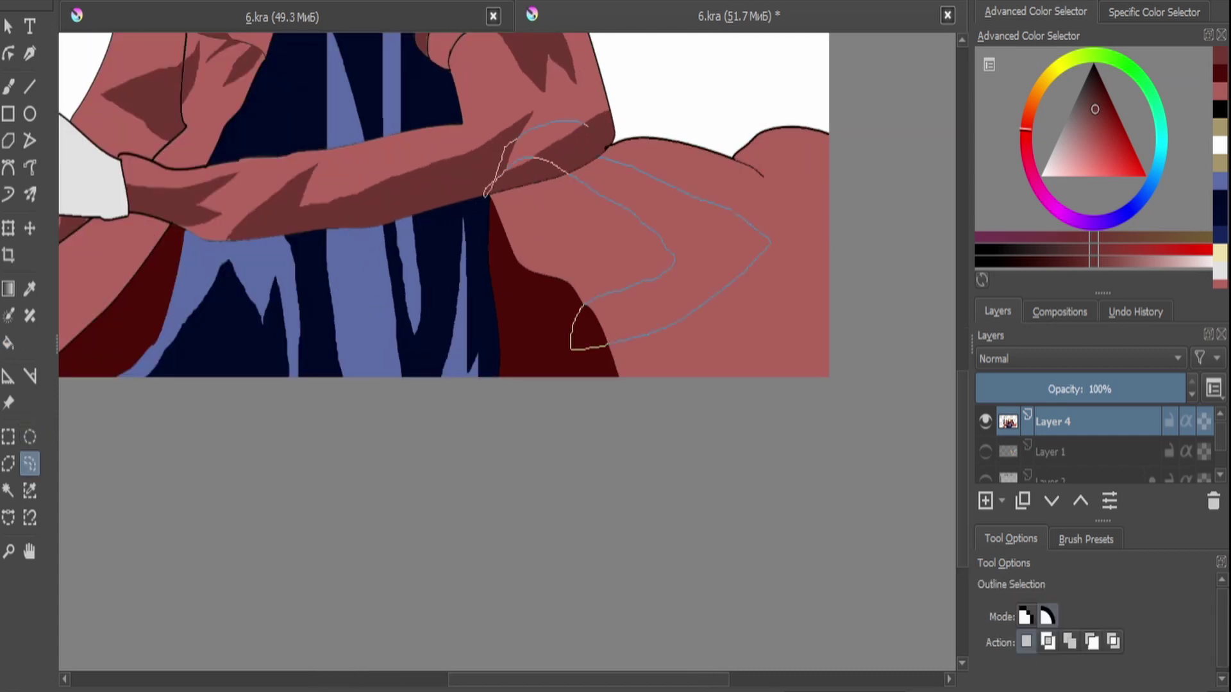
pyautogui.press('f')
pyautogui.press('-')
pyautogui.press('-')
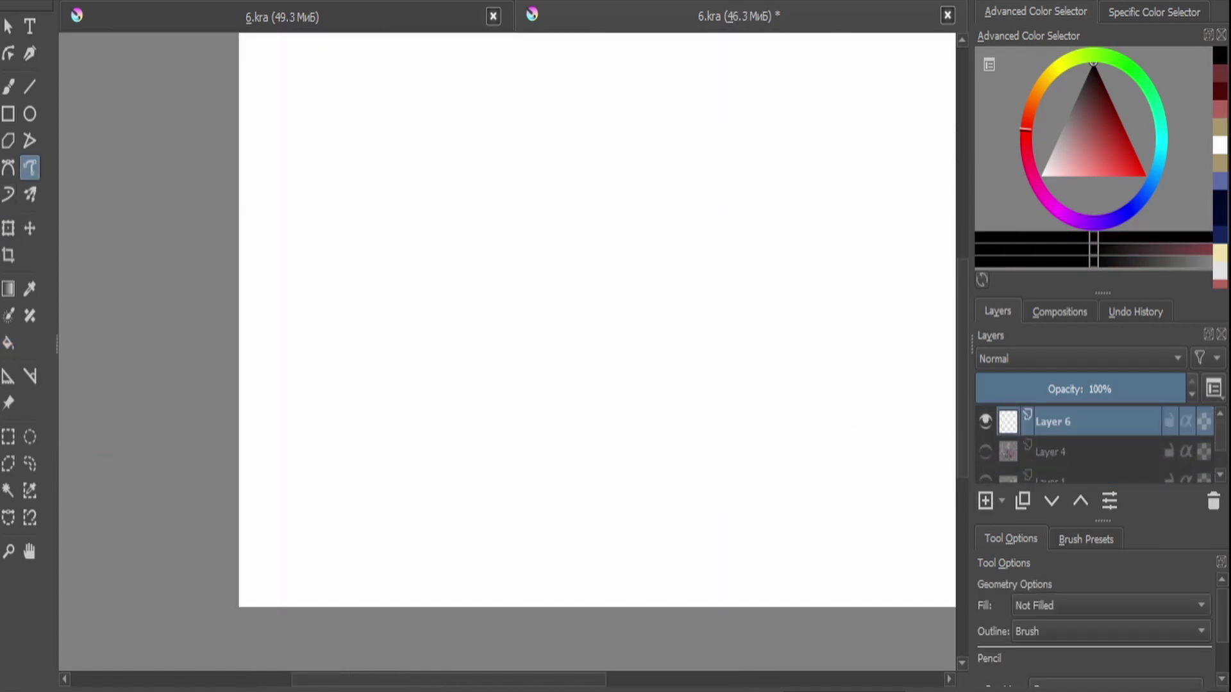
# Draw a large slanted eye outline in black on the empty Layer 6 with the Freehand Path tool and fill it with white.
pyautogui.moveTo(472, 173)
pyautogui.mouseDown()
pyautogui.moveTo(681, 280)
pyautogui.moveTo(448, 412)
pyautogui.moveTo(763, 365)
pyautogui.moveTo(672, 277)
pyautogui.mouseUp()
pyautogui.press('-')
pyautogui.press('+')
pyautogui.press('x')
pyautogui.hotkey('ctrl', 't')
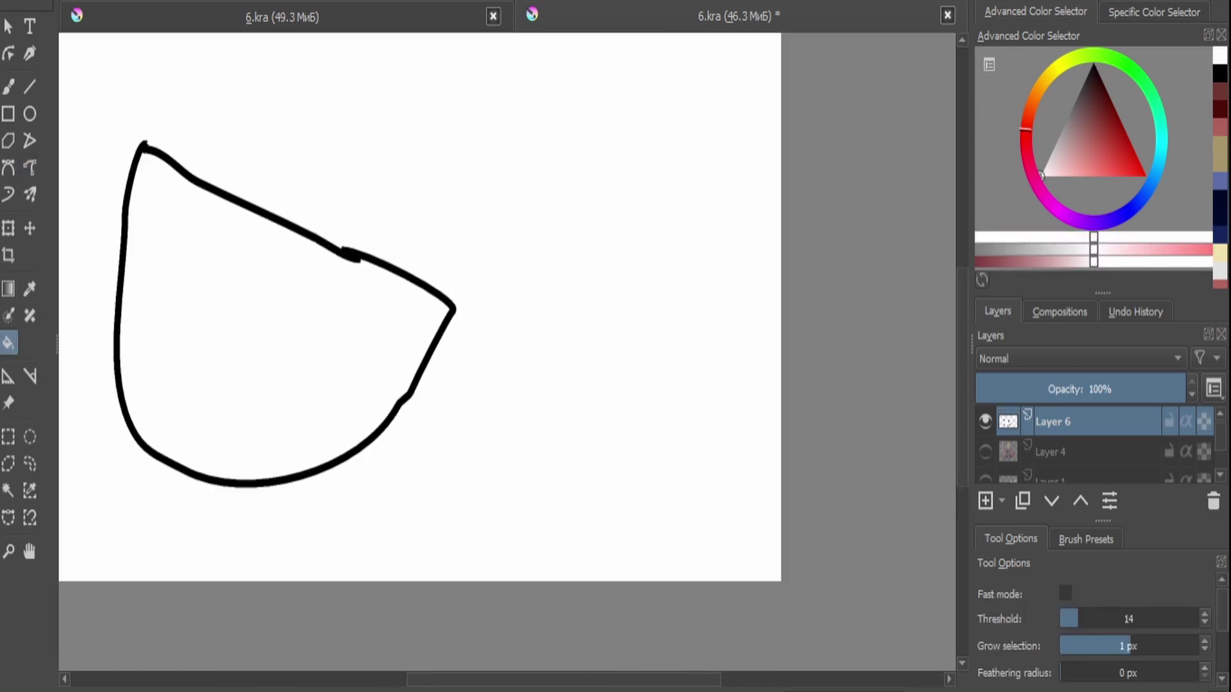
pyautogui.press('-')
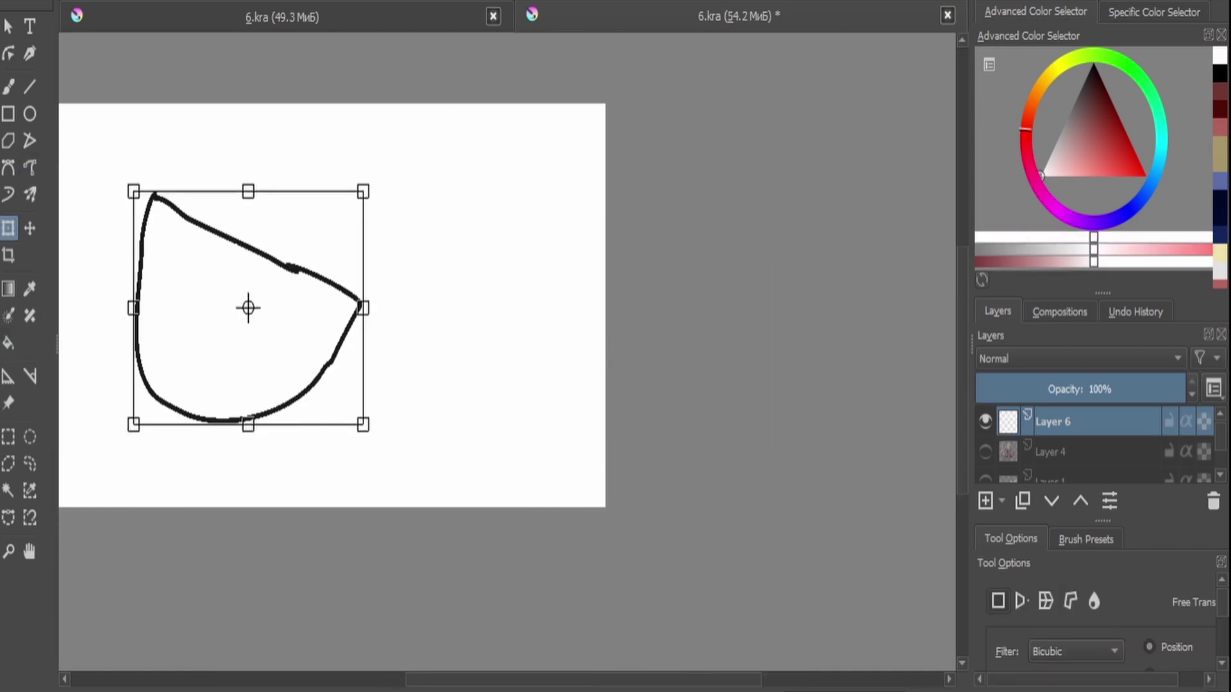
# Duplicate the eye layer and mirror the copy horizontally, placing it beside the original as the second eye.
pyautogui.hotkey('ctrl', 'j')
pyautogui.press('-')
pyautogui.moveTo(275, 304); pyautogui.dragTo(440, 305)
pyautogui.press('pagedown')
pyautogui.press('Return')
pyautogui.press('pageup')
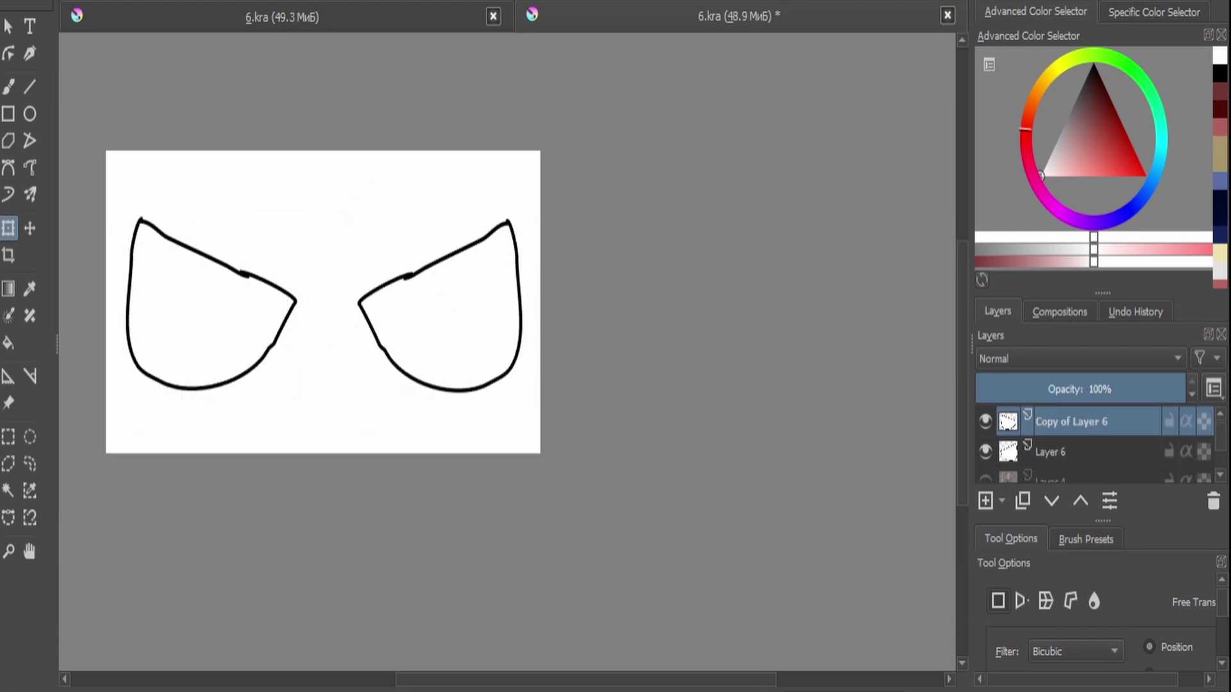
# Merge the mirrored eye down into Layer 6 and scale the pair of eyes down.
pyautogui.hotkey('ctrl', 'e')
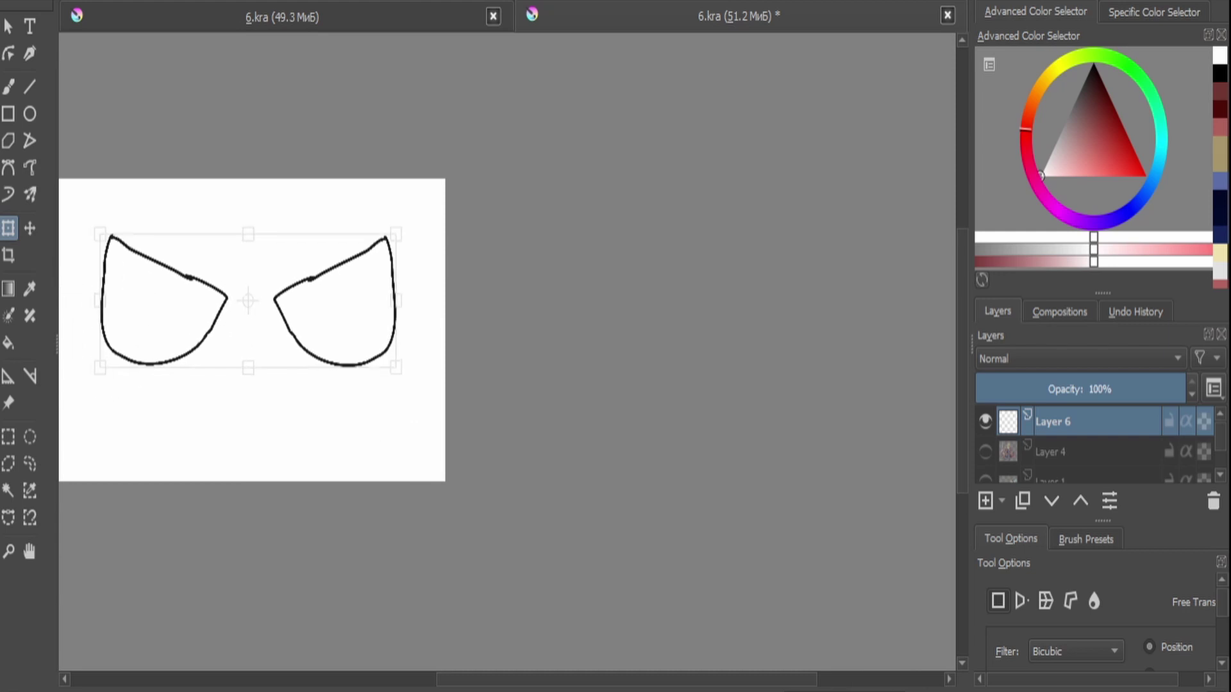
pyautogui.press('d')
pyautogui.click(9, 167)
pyautogui.press('+')
pyautogui.press('+')
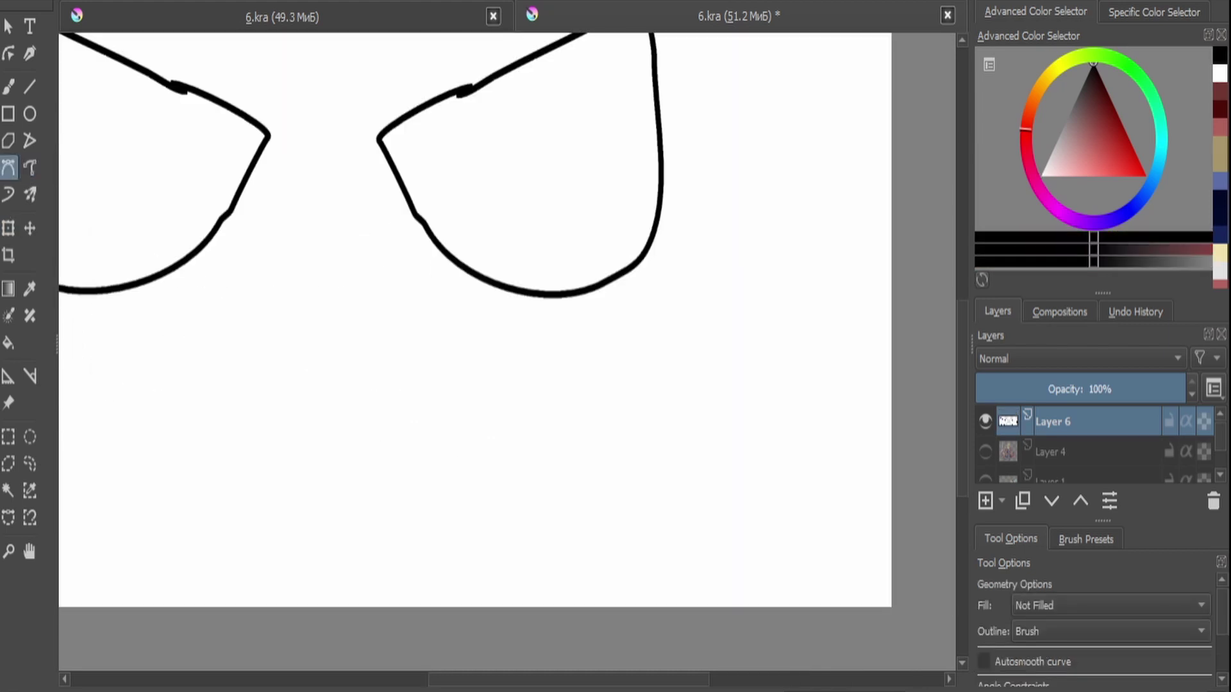
# Move the eyes up and draw a short curved nose and a lopsided open mouth beneath them with the Freehand Path tool.
pyautogui.click(30, 167)
pyautogui.press('-')
pyautogui.click(1136, 311)
pyautogui.press('+')
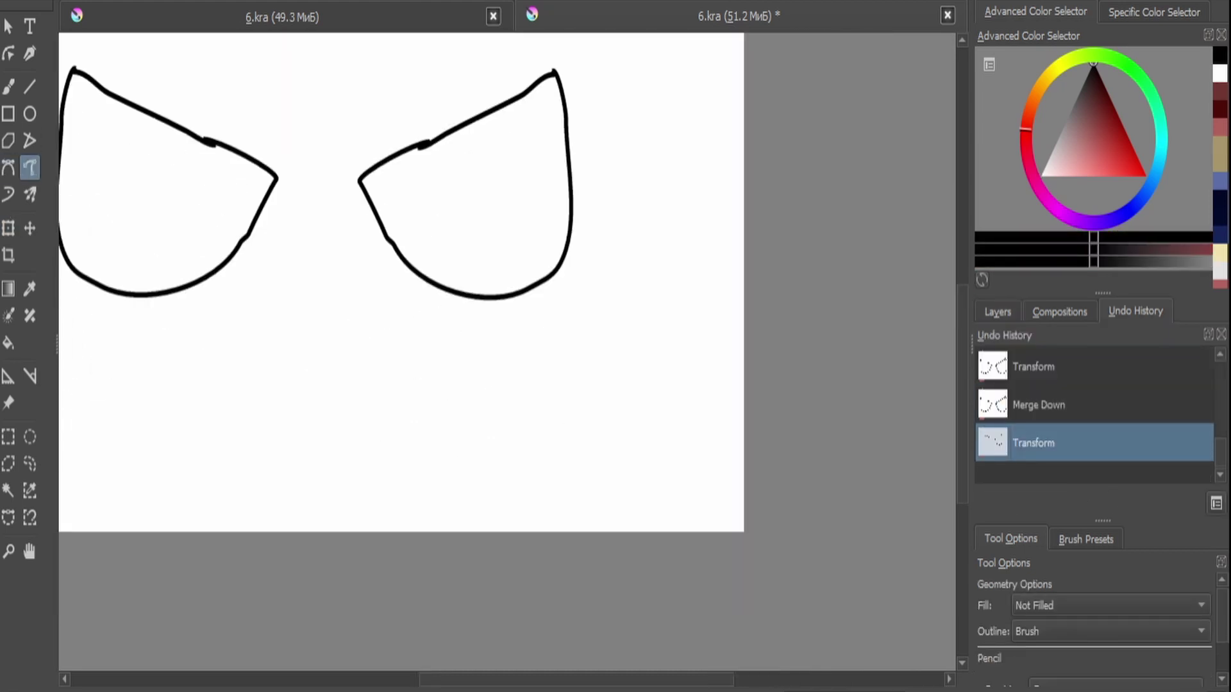
pyautogui.moveTo(242, 385)
pyautogui.mouseDown()
pyautogui.moveTo(301, 413)
pyautogui.moveTo(488, 340)
pyautogui.moveTo(242, 425)
pyautogui.moveTo(364, 508)
pyautogui.moveTo(492, 441)
pyautogui.moveTo(517, 314)
pyautogui.mouseUp()
pyautogui.hotkey('ctrl', 't')
pyautogui.press('Return')
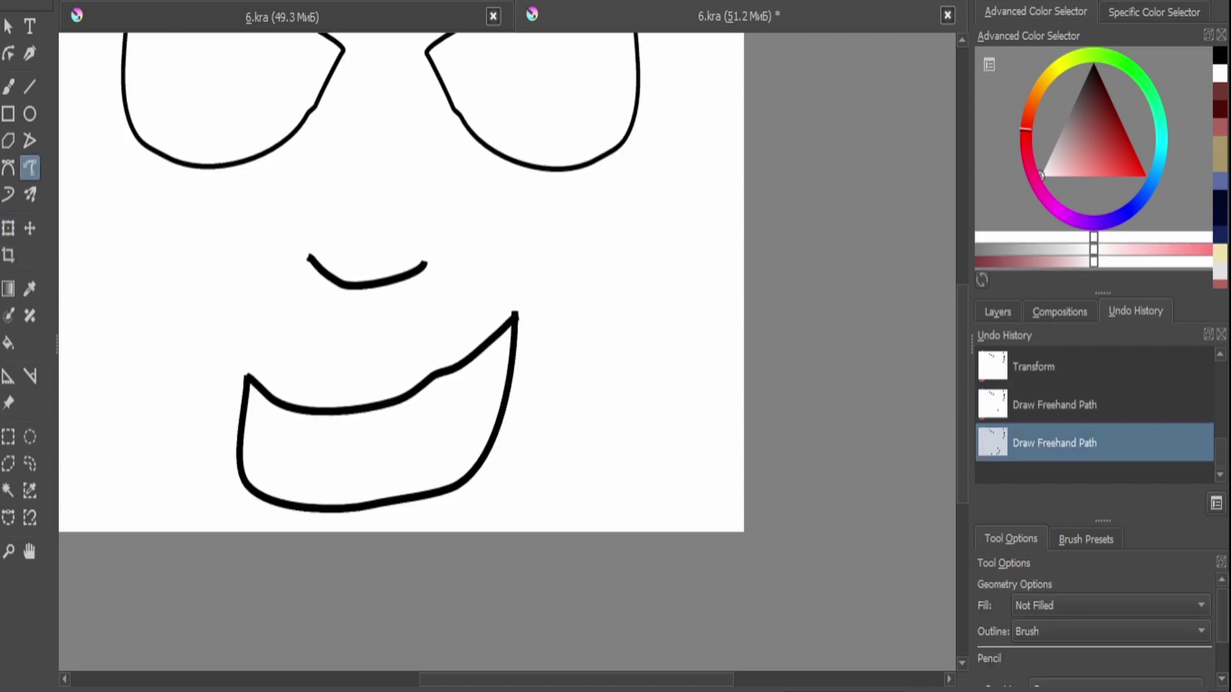
# Draw a row of upper teeth with a fang in the mouth, filling the teeth white and the rest of the mouth black.
pyautogui.moveTo(283, 408)
pyautogui.mouseDown()
pyautogui.moveTo(410, 433)
pyautogui.moveTo(446, 415)
pyautogui.moveTo(444, 446)
pyautogui.moveTo(475, 359)
pyautogui.mouseUp()
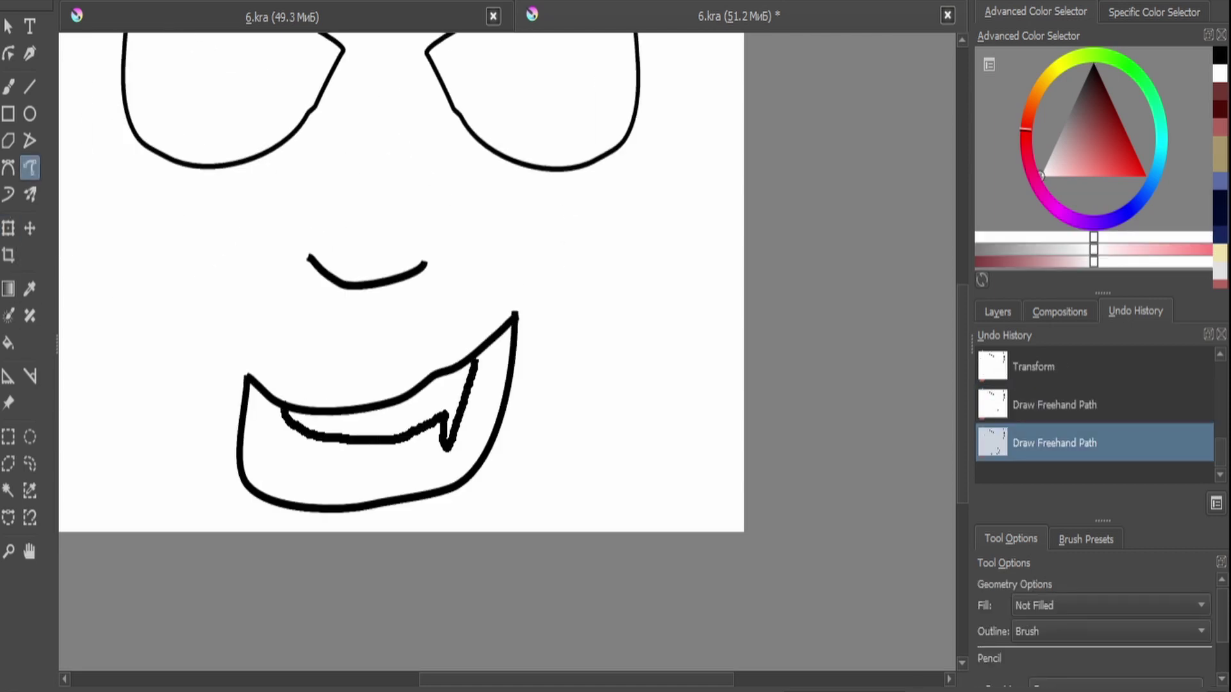
pyautogui.press('f')
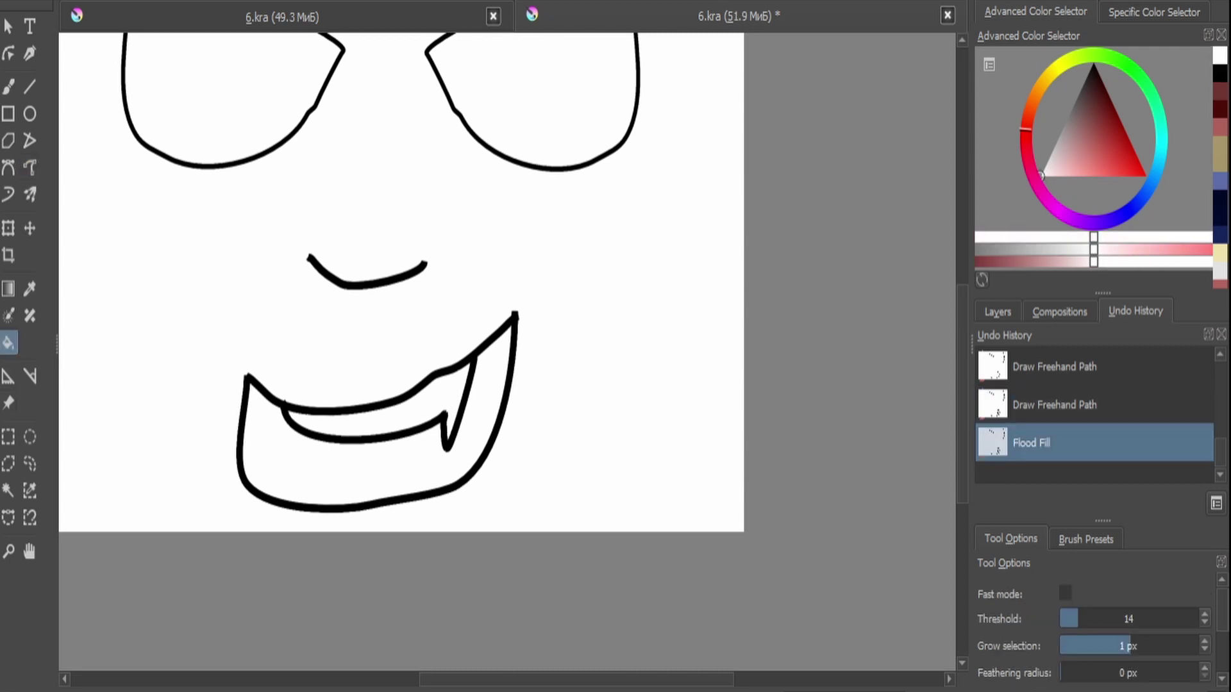
pyautogui.press('d')
pyautogui.scroll(-2, 328, 418)
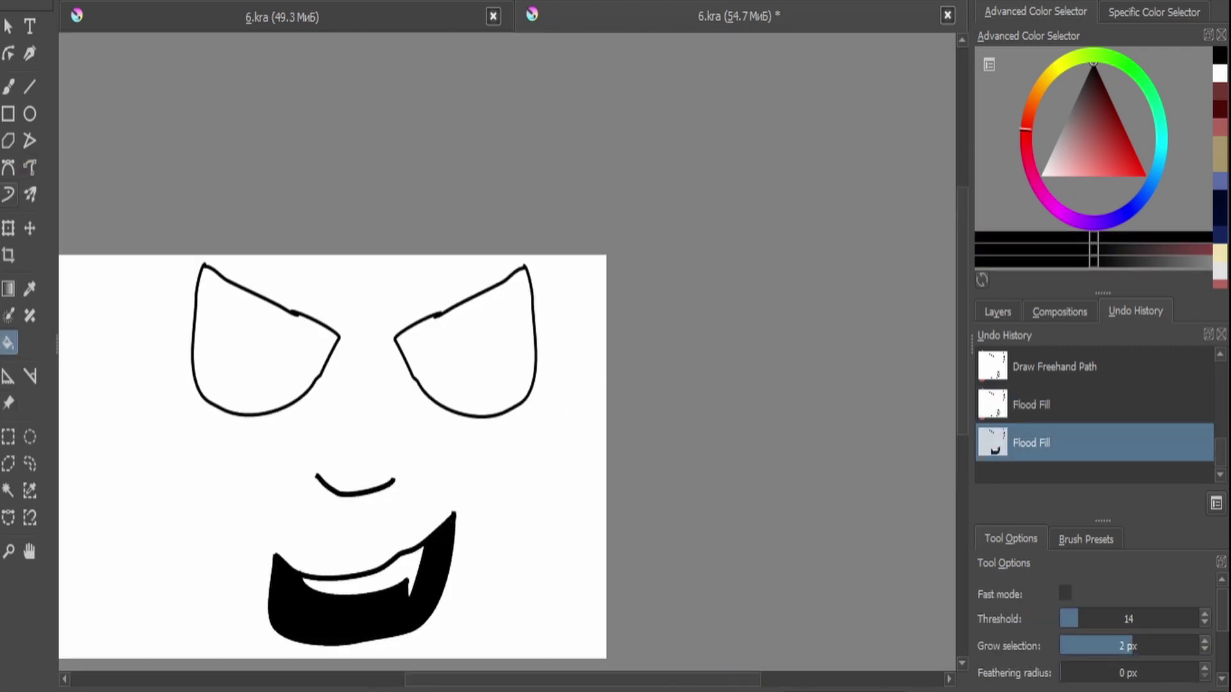
# Scale the whole face down towards the lower part of the page.
pyautogui.hotkey('ctrl', 't')
pyautogui.moveTo(517, 275); pyautogui.dragTo(402, 390)
pyautogui.click(998, 311)
# Draw two pointed wedge shapes overlapping the eyes on a new layer and join them with an arched line.
pyautogui.click(29, 167)
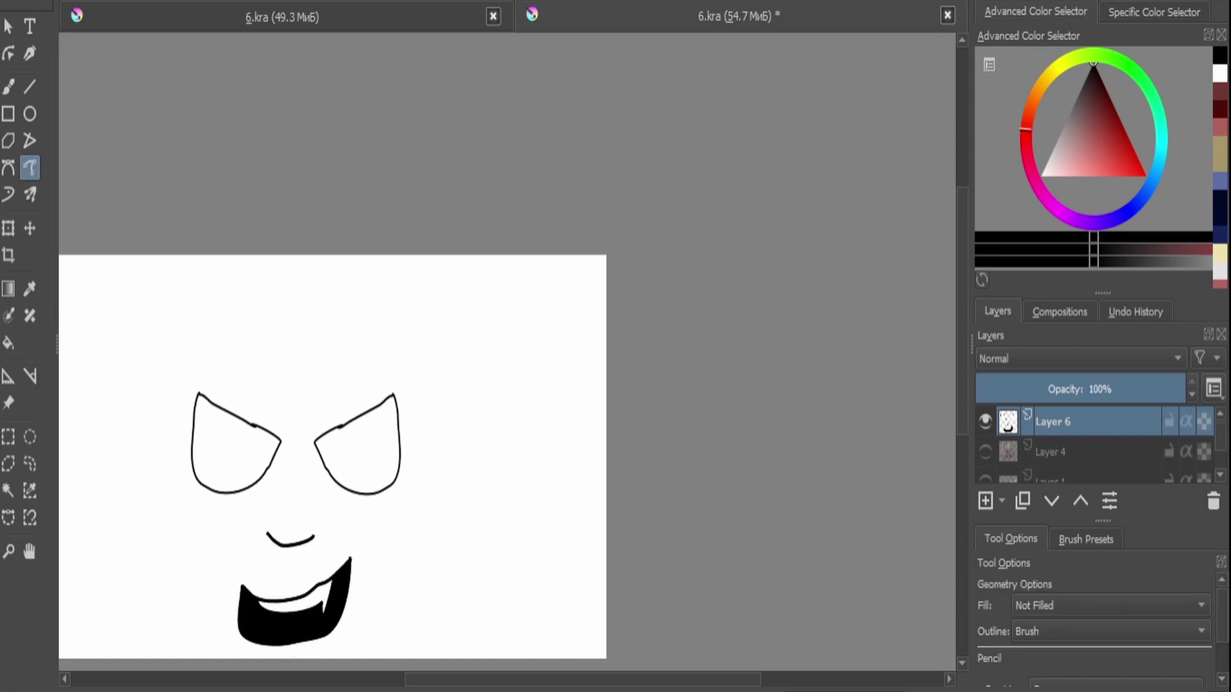
pyautogui.scroll(2, 320, 417)
pyautogui.press('Insert')
pyautogui.scroll(-2, 321, 416)
pyautogui.scroll(4, 385, 384)
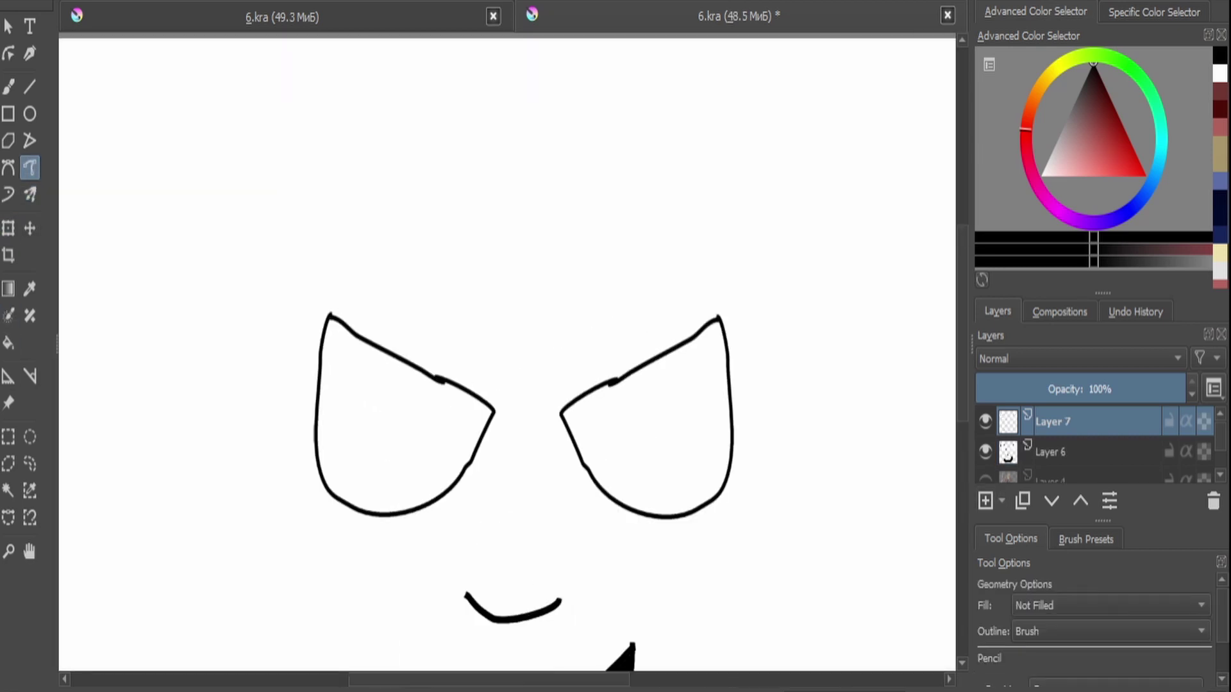
pyautogui.moveTo(238, 292)
pyautogui.mouseDown()
pyautogui.moveTo(301, 436)
pyautogui.moveTo(379, 302)
pyautogui.mouseUp()
pyautogui.moveTo(238, 295); pyautogui.dragTo(379, 300)
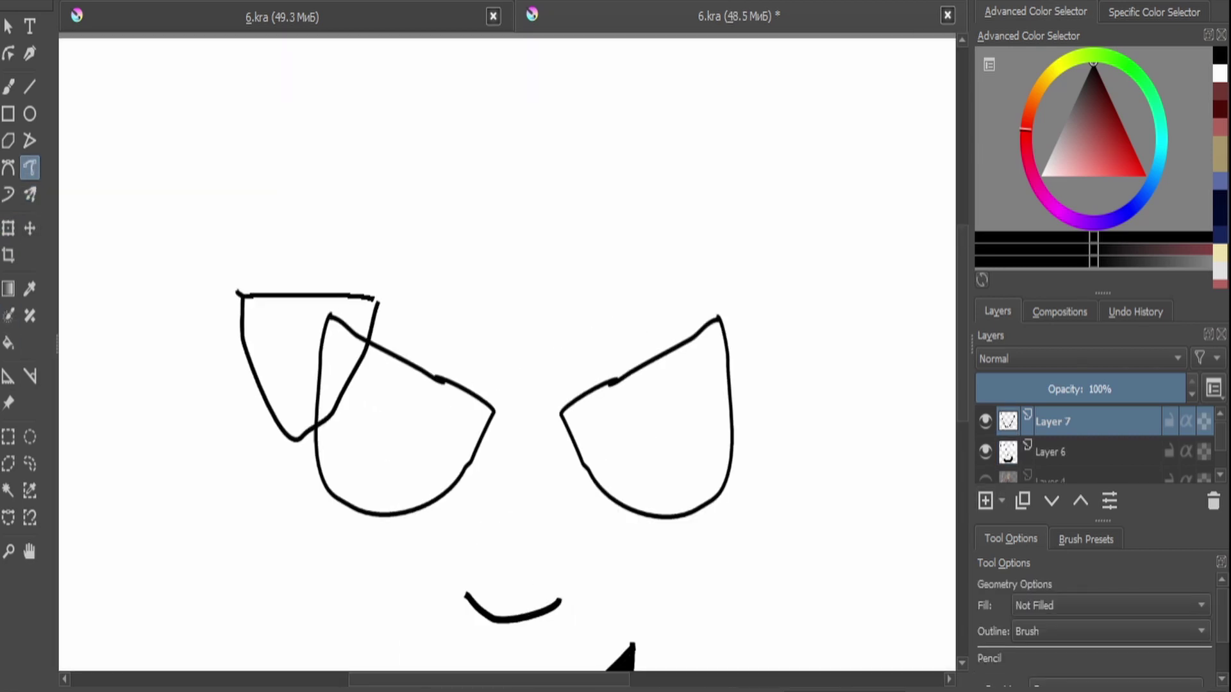
pyautogui.moveTo(550, 315)
pyautogui.mouseDown()
pyautogui.moveTo(612, 429)
pyautogui.moveTo(657, 365)
pyautogui.moveTo(656, 291)
pyautogui.moveTo(547, 312)
pyautogui.mouseUp()
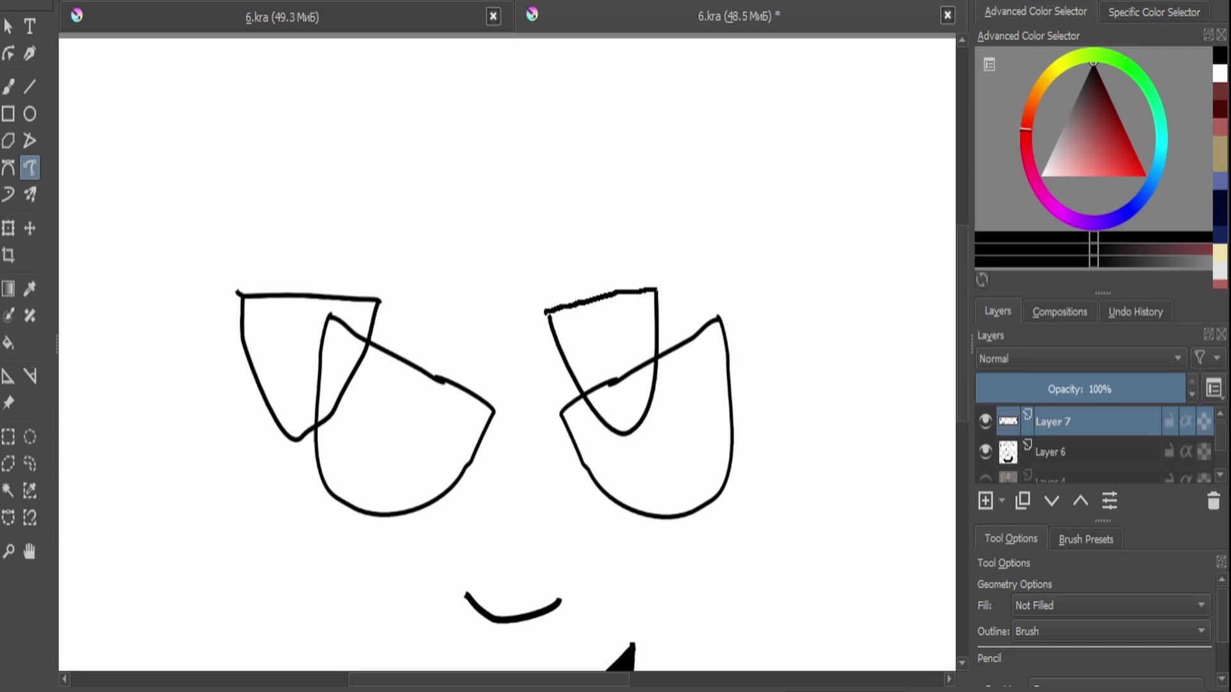
pyautogui.moveTo(476, 268); pyautogui.dragTo(426, 279)
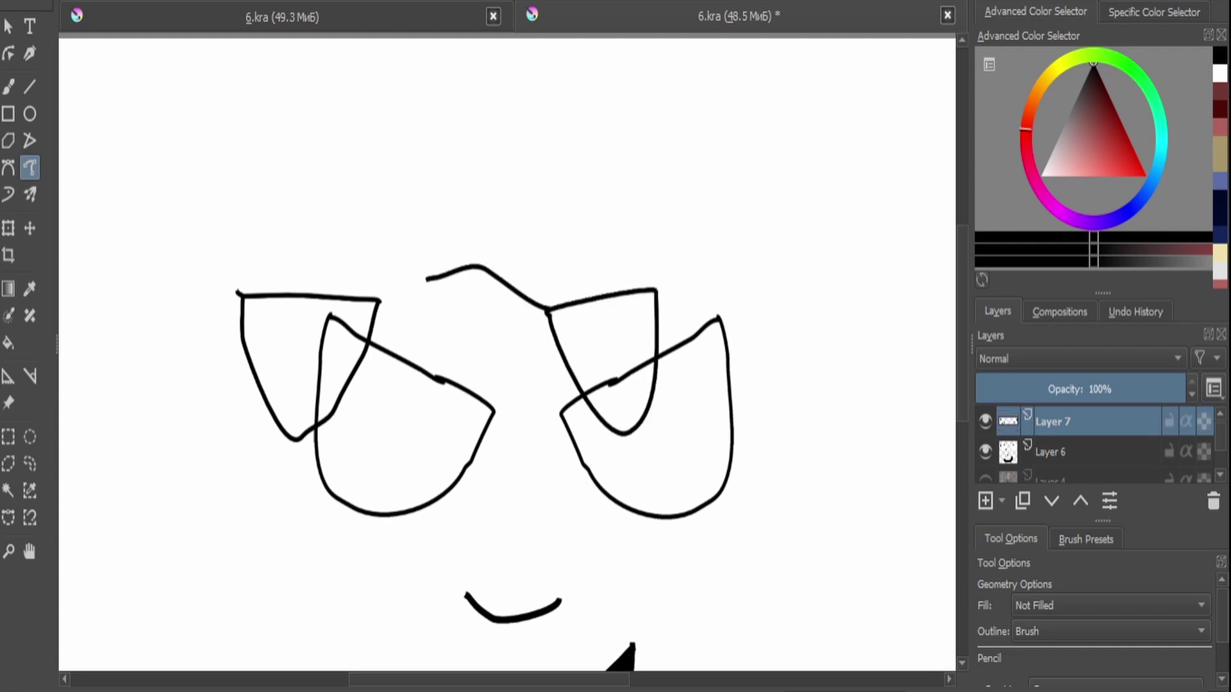
pyautogui.scroll(2, 377, 371)
# Fill both wedge shapes with white to cover the eye lines behind them, and merge the layer down into Layer 6.
pyautogui.press('pagedown')
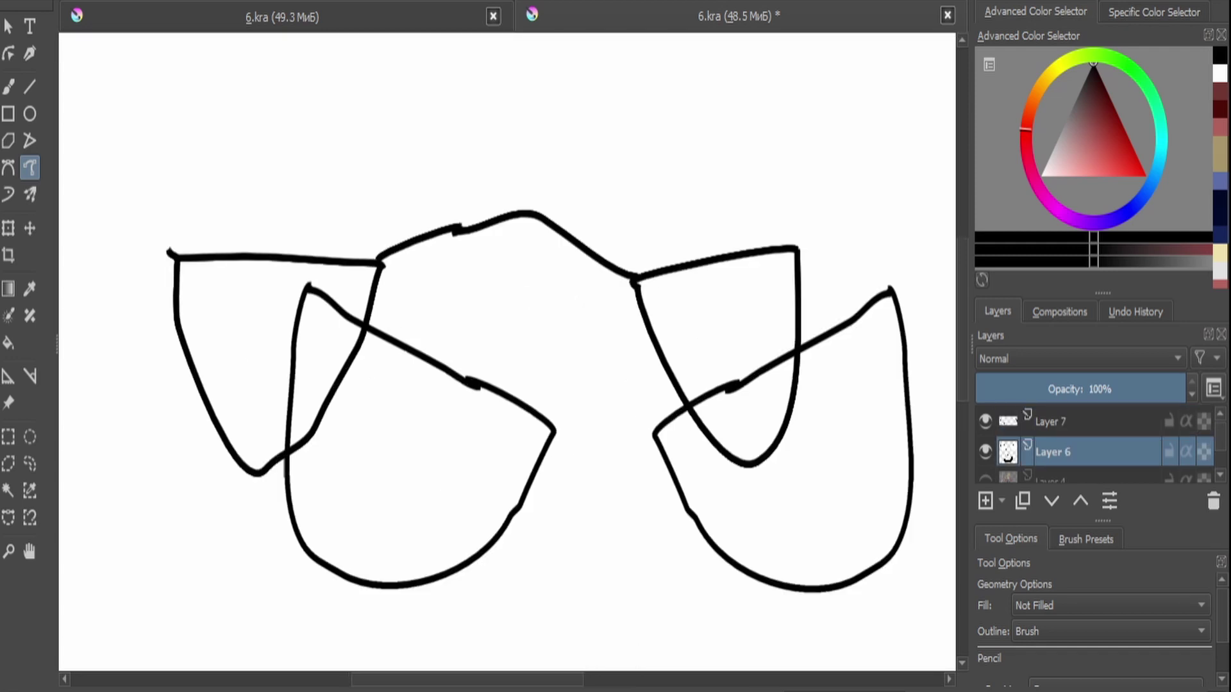
pyautogui.press('pageup')
pyautogui.press('f')
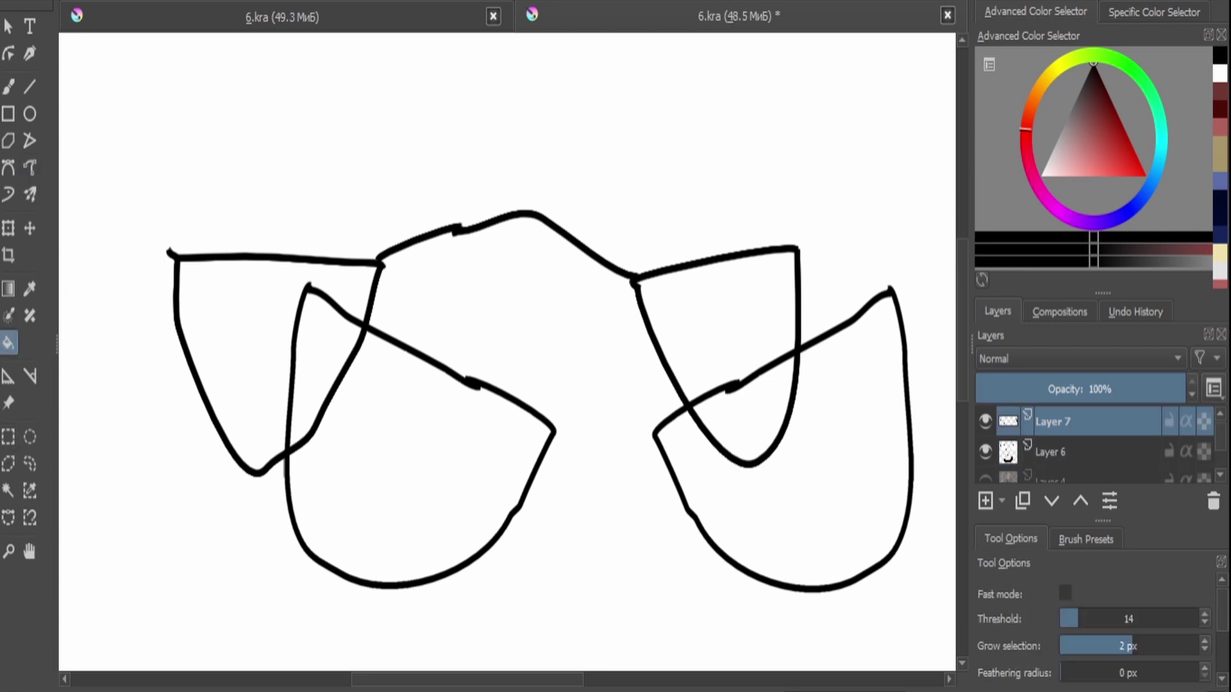
pyautogui.scroll(-2, 1090, 615)
pyautogui.press('x')
pyautogui.click(256, 320)
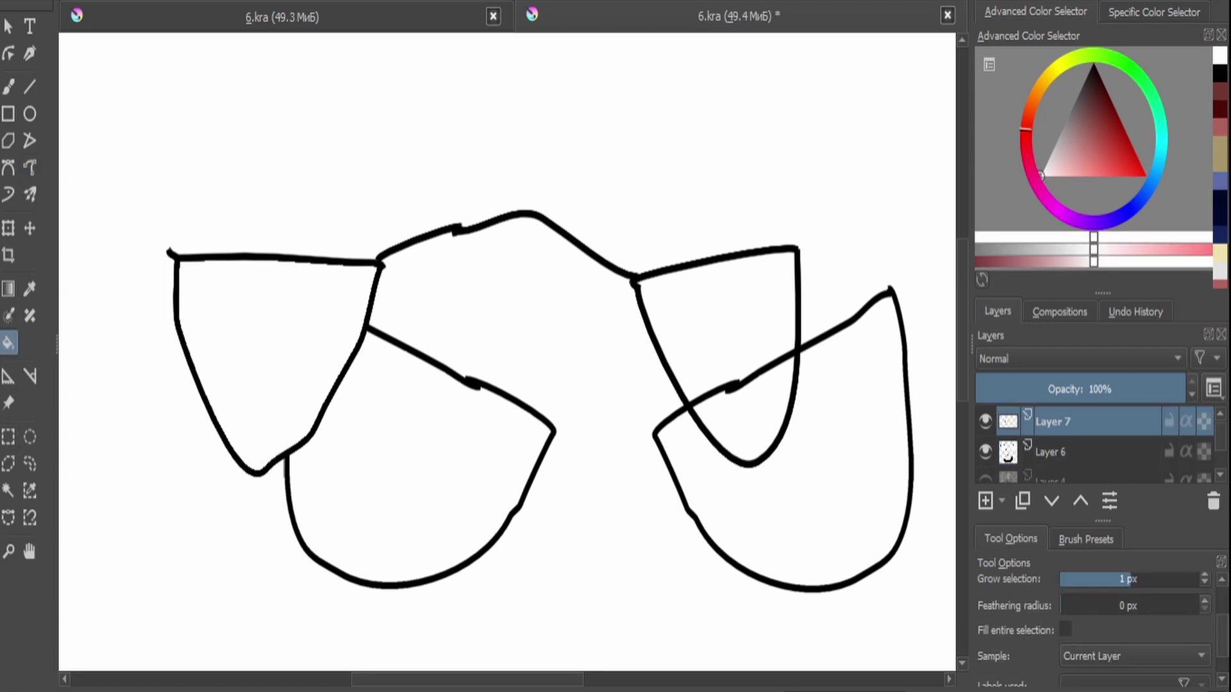
pyautogui.click(718, 301)
pyautogui.hotkey('shift', 'Delete')
# Reposition the face and draw curved lines rising outward from the outer upper corners of the two wedge shapes.
pyautogui.press('b')
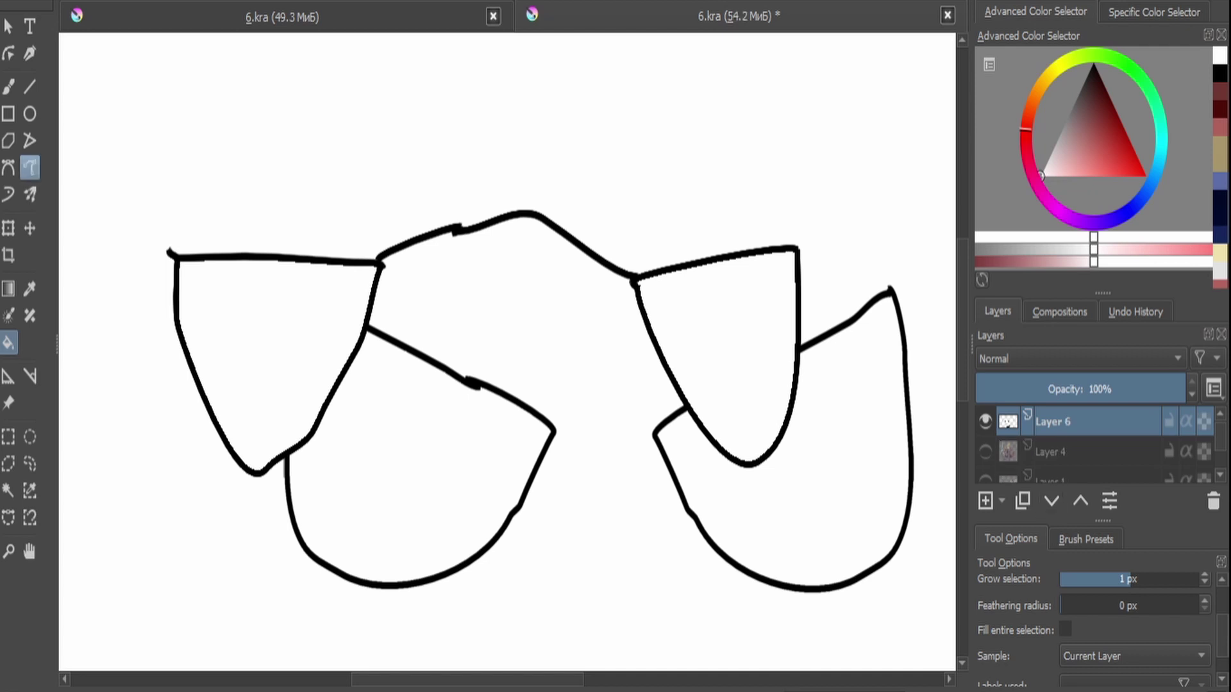
pyautogui.press('x')
pyautogui.press('-')
pyautogui.press('-')
pyautogui.press('+')
pyautogui.press('+')
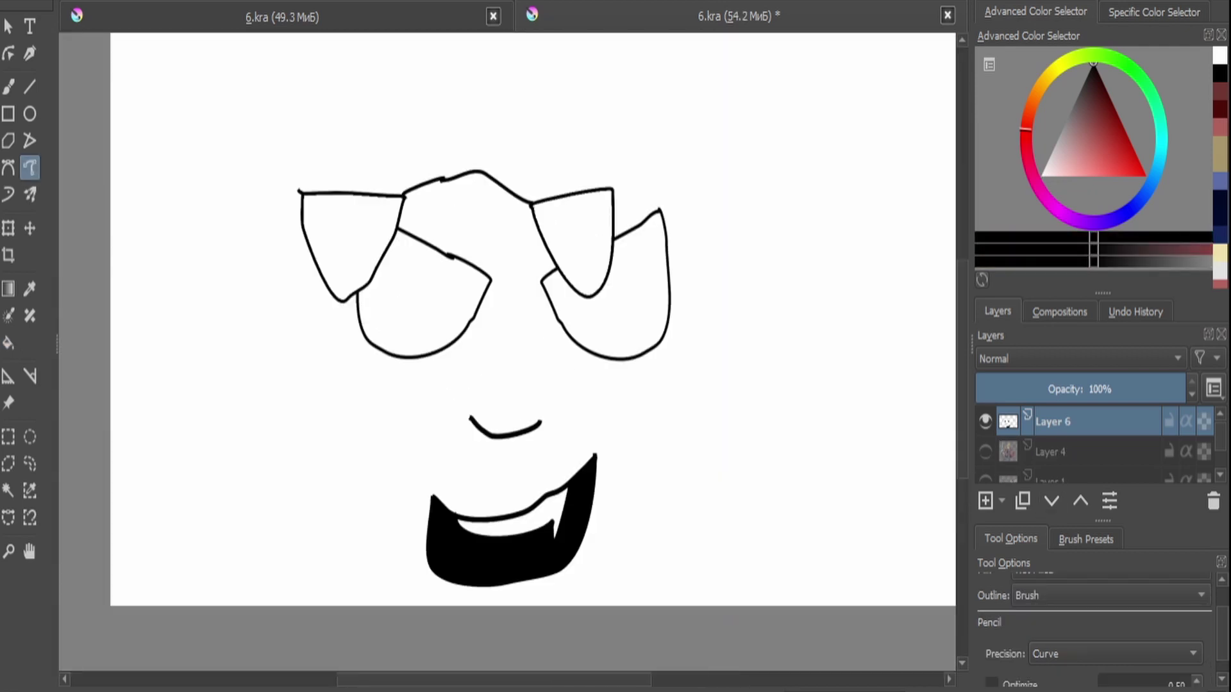
pyautogui.press('x')
pyautogui.hotkey('ctrl', 't')
pyautogui.press('BackSpace')
pyautogui.hotkey('ctrl', 'z')
pyautogui.press('+')
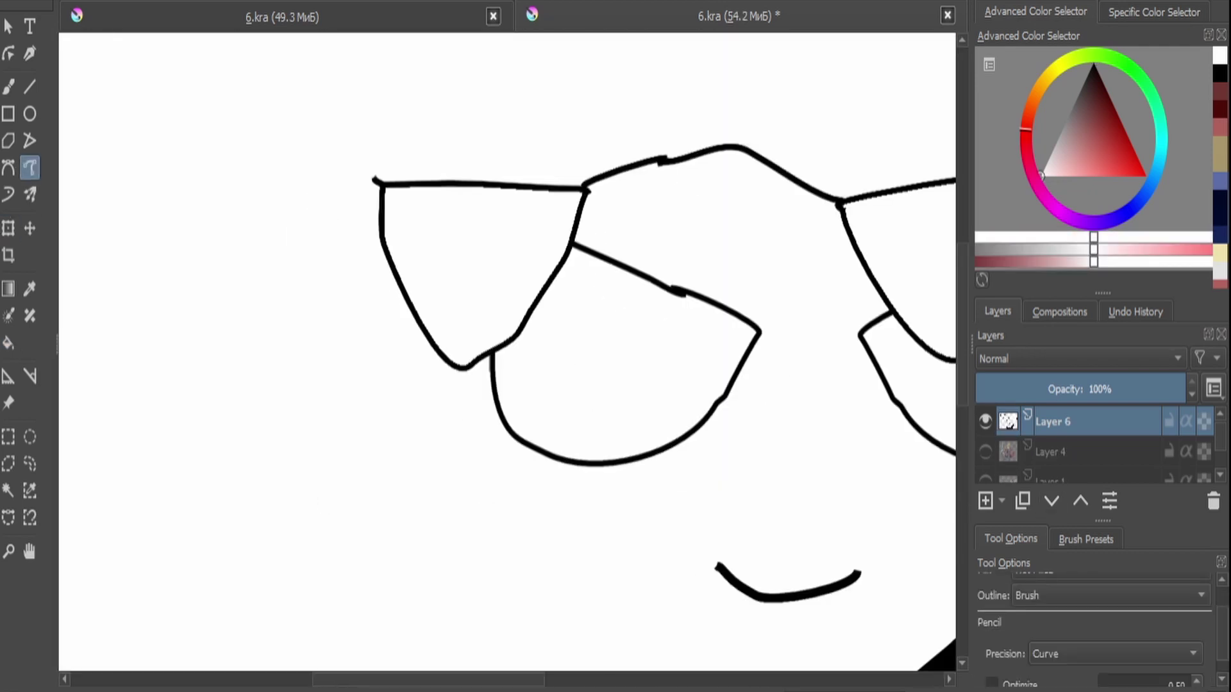
pyautogui.press('-')
pyautogui.press('b')
pyautogui.press('+')
pyautogui.moveTo(296, 273)
pyautogui.mouseDown()
pyautogui.moveTo(244, 206)
pyautogui.moveTo(226, 132)
pyautogui.mouseUp()
pyautogui.press('-')
pyautogui.press('-')
pyautogui.press('-')
pyautogui.press('+')
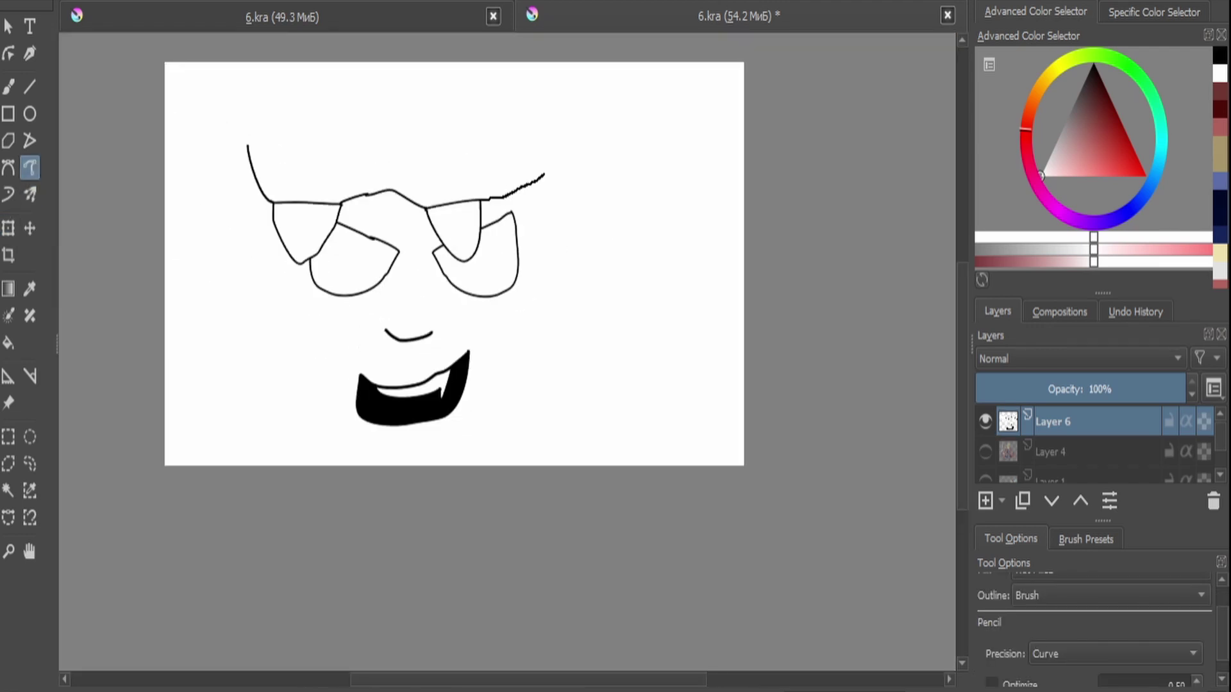
# Move the drawing down and to the left on the page and extend the side lines upward around the top of the head.
pyautogui.hotkey('ctrl', 't')
pyautogui.press('b')
pyautogui.press('+')
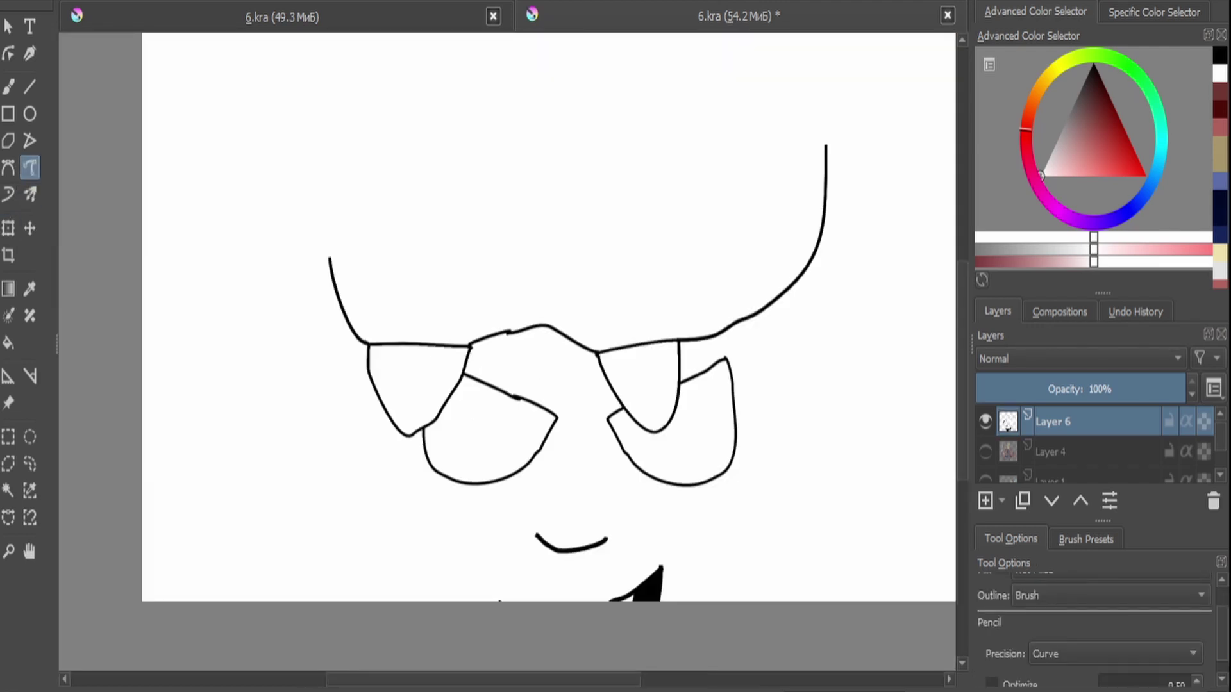
pyautogui.hotkey('ctrl', 't')
pyautogui.moveTo(571, 377); pyautogui.dragTo(479, 447)
pyautogui.press('b')
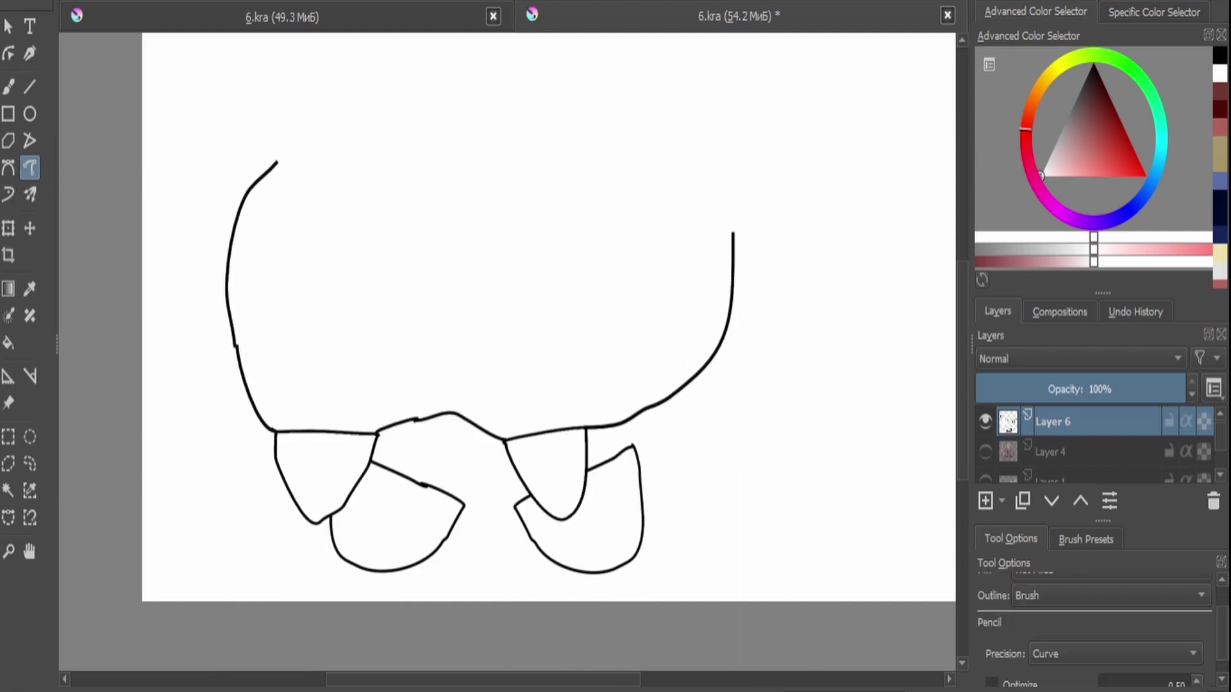
# Close the headgear outline above the face with a curved upper edge, a wavy inner contour with two bumps, and a line across the crown.
pyautogui.moveTo(669, 123); pyautogui.dragTo(598, 102)
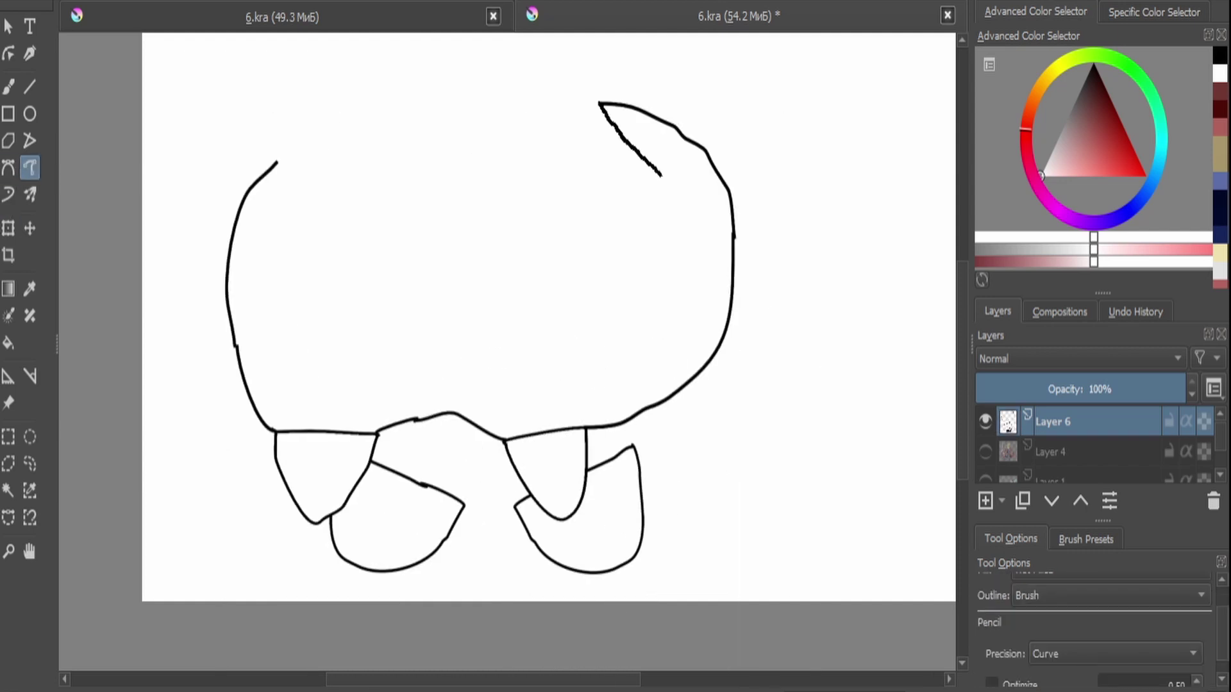
pyautogui.moveTo(661, 175)
pyautogui.mouseDown()
pyautogui.moveTo(615, 284)
pyautogui.moveTo(594, 261)
pyautogui.moveTo(559, 304)
pyautogui.mouseUp()
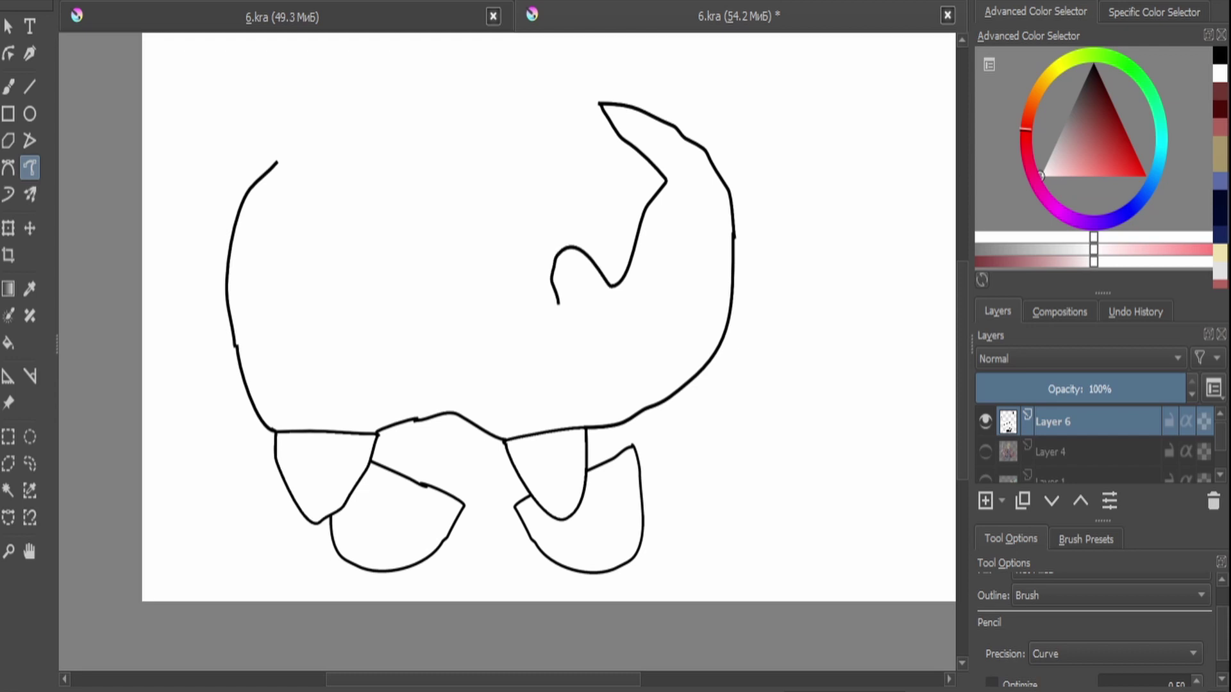
pyautogui.moveTo(500, 332)
pyautogui.mouseDown()
pyautogui.moveTo(429, 303)
pyautogui.moveTo(439, 255)
pyautogui.moveTo(378, 291)
pyautogui.moveTo(326, 250)
pyautogui.mouseUp()
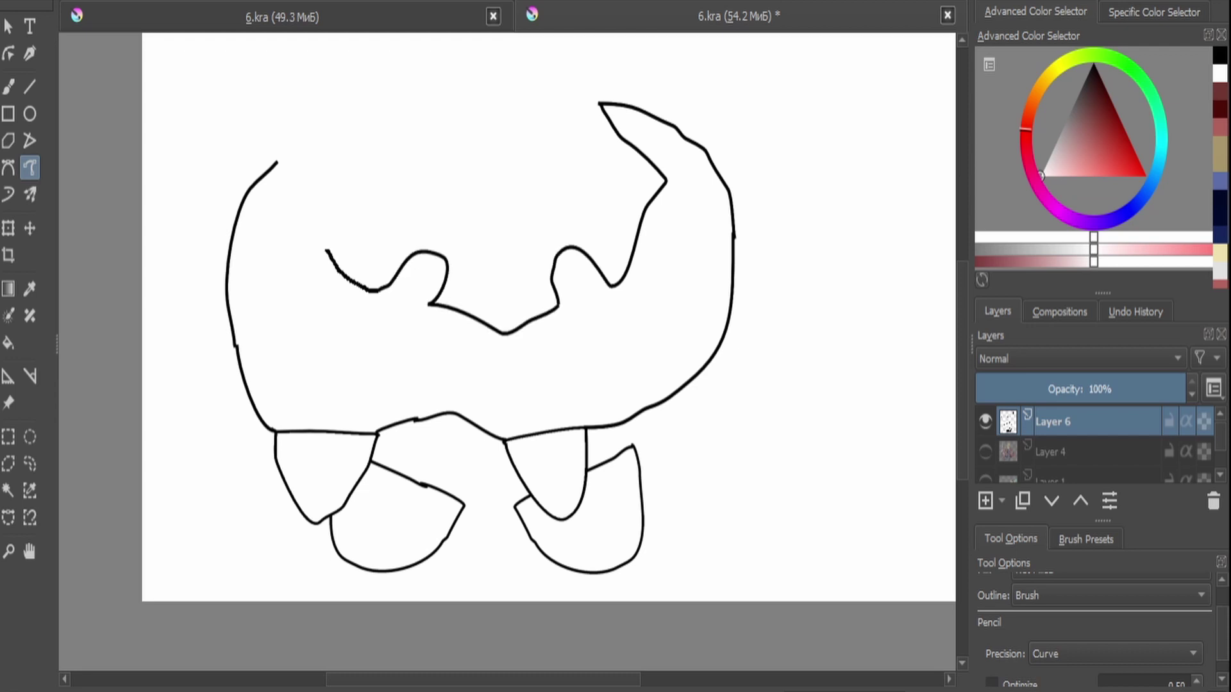
pyautogui.moveTo(277, 162); pyautogui.dragTo(470, 83)
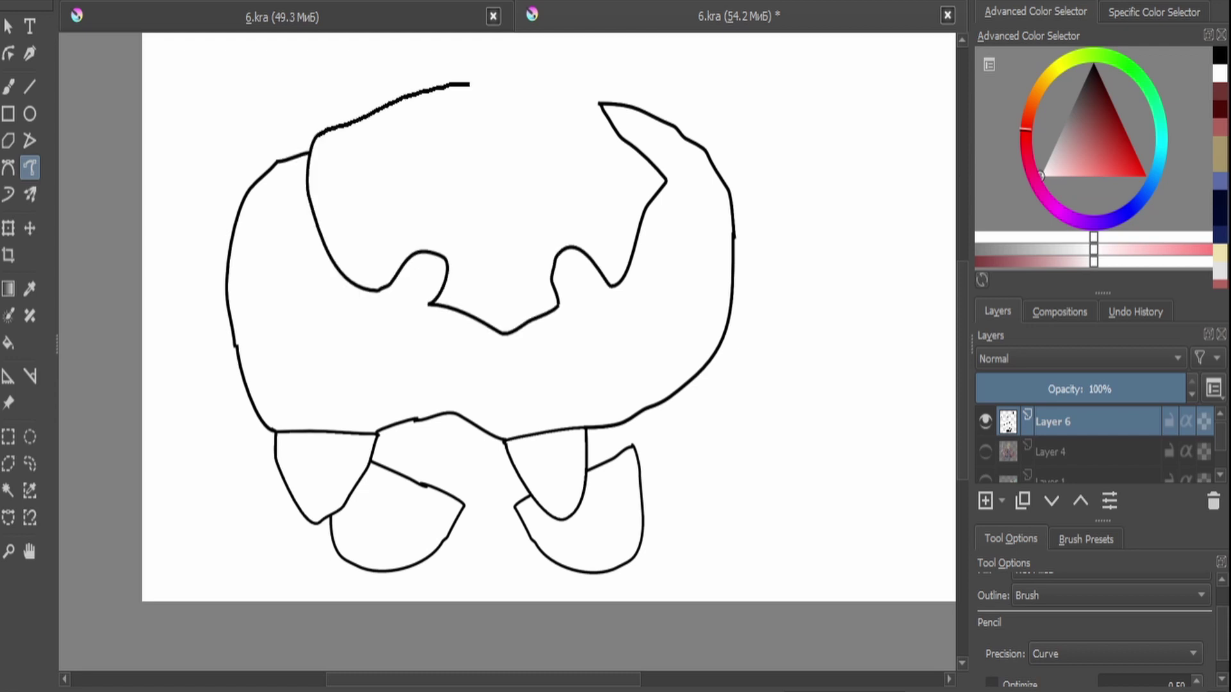
pyautogui.moveTo(567, 94); pyautogui.dragTo(600, 103)
pyautogui.scroll(-5, 506, 318)
pyautogui.scroll(7, 506, 317)
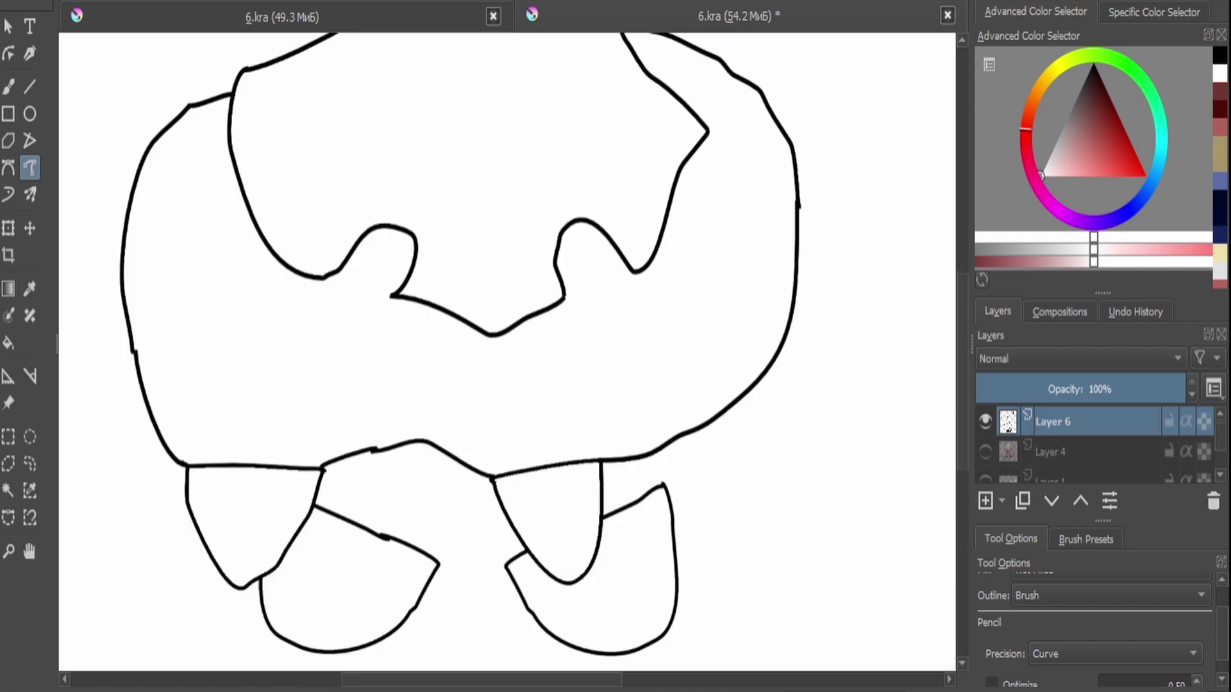
# Close off the two bumps with short lines on a new layer and fill the inner crown shape on Layer 6 with black.
pyautogui.press('Insert')
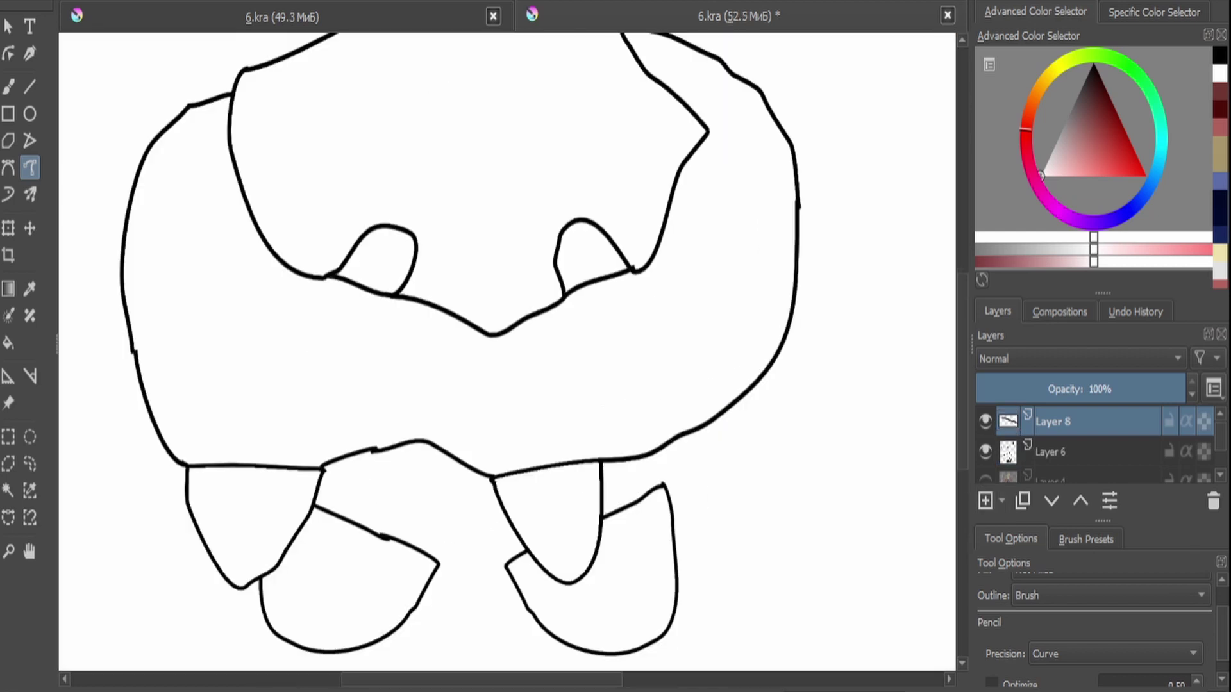
pyautogui.scroll(-1, 731, 602)
pyautogui.press('pagedown')
pyautogui.click(513, 256)
pyautogui.scroll(-2, 452, 445)
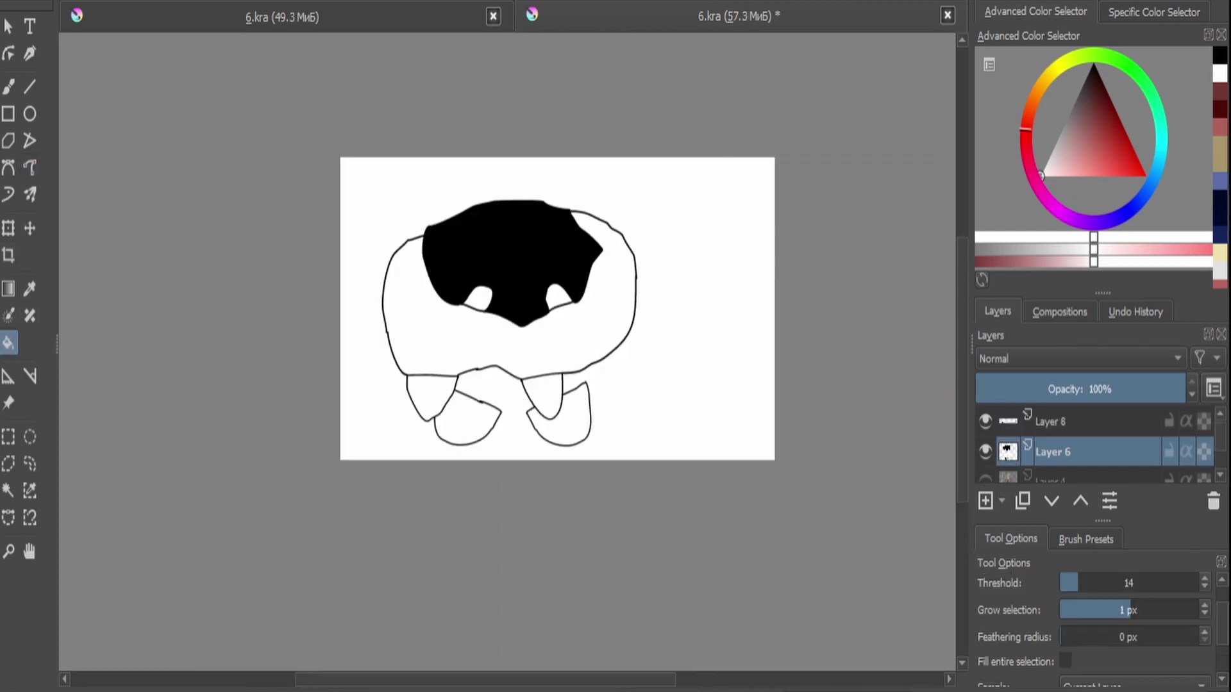
# Fill the wide band around the black shape with red and merge the line layer down into Layer 6.
pyautogui.scroll(4, 452, 444)
pyautogui.moveTo(1087, 161); pyautogui.dragTo(1119, 152)
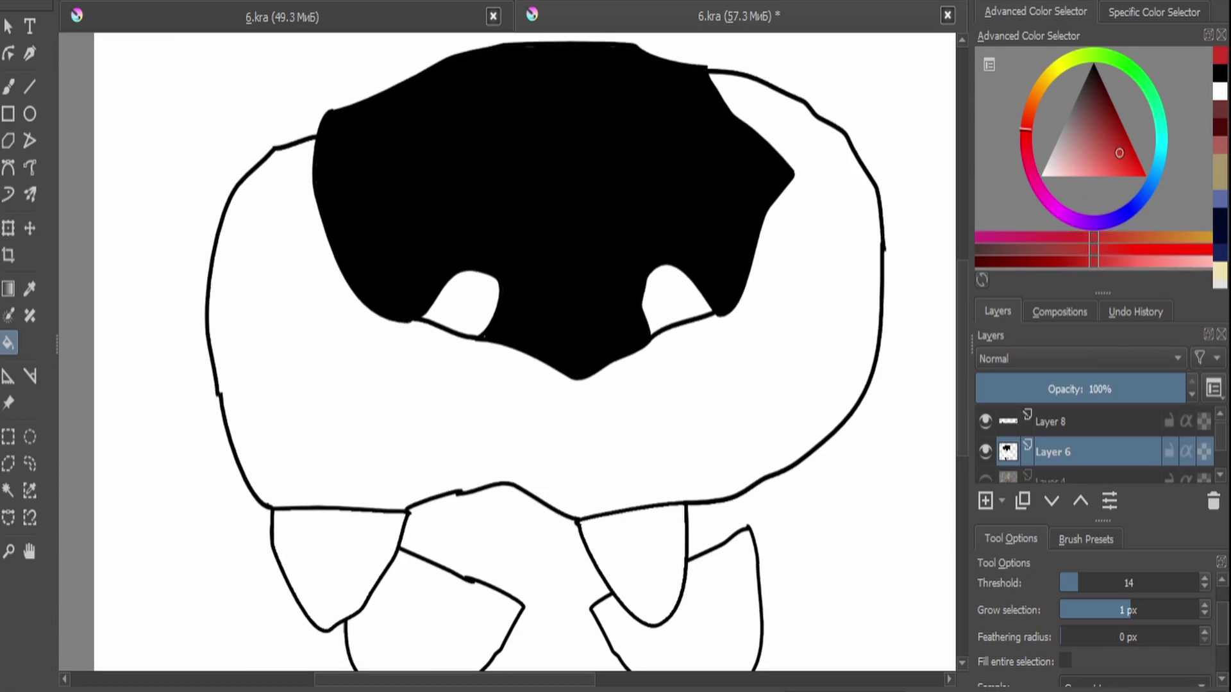
pyautogui.click(801, 288)
pyautogui.press('pageup')
pyautogui.press('pagedown')
# Fill the two small bump shapes inside the black area with dark magenta.
pyautogui.scroll(4, 555, 272)
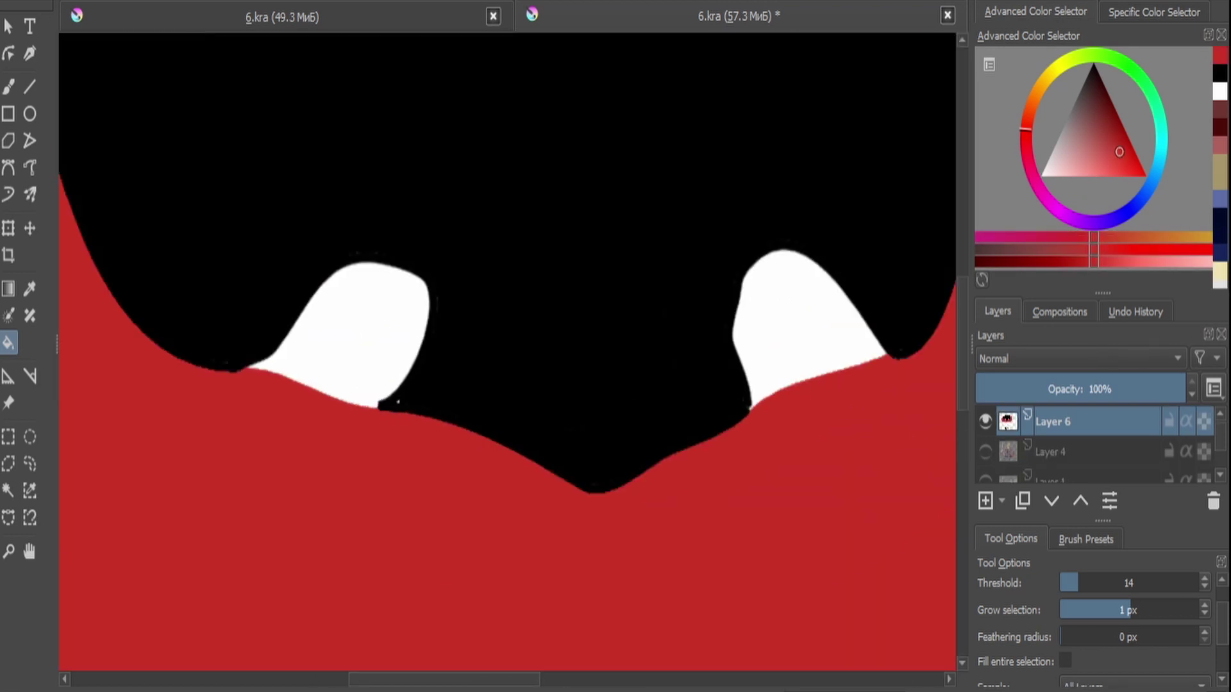
pyautogui.click(1116, 130)
pyautogui.click(359, 321)
pyautogui.click(801, 308)
pyautogui.scroll(-10, 801, 308)
pyautogui.scroll(4, 641, 321)
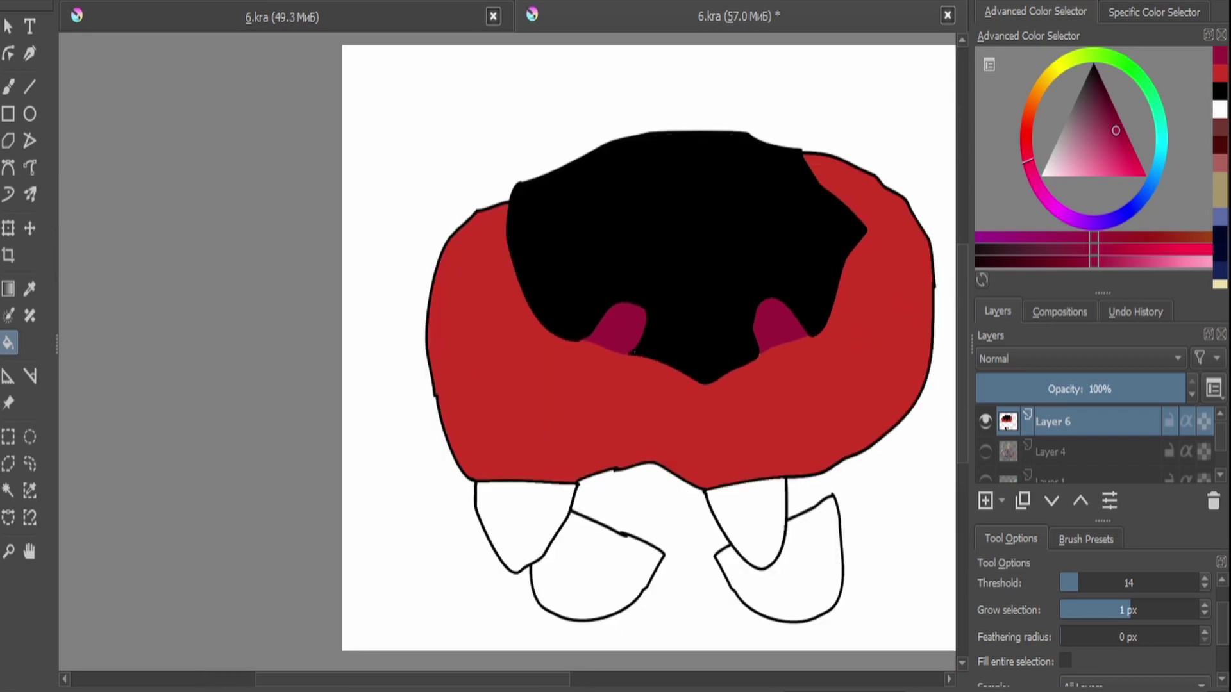
pyautogui.scroll(-3, 648, 347)
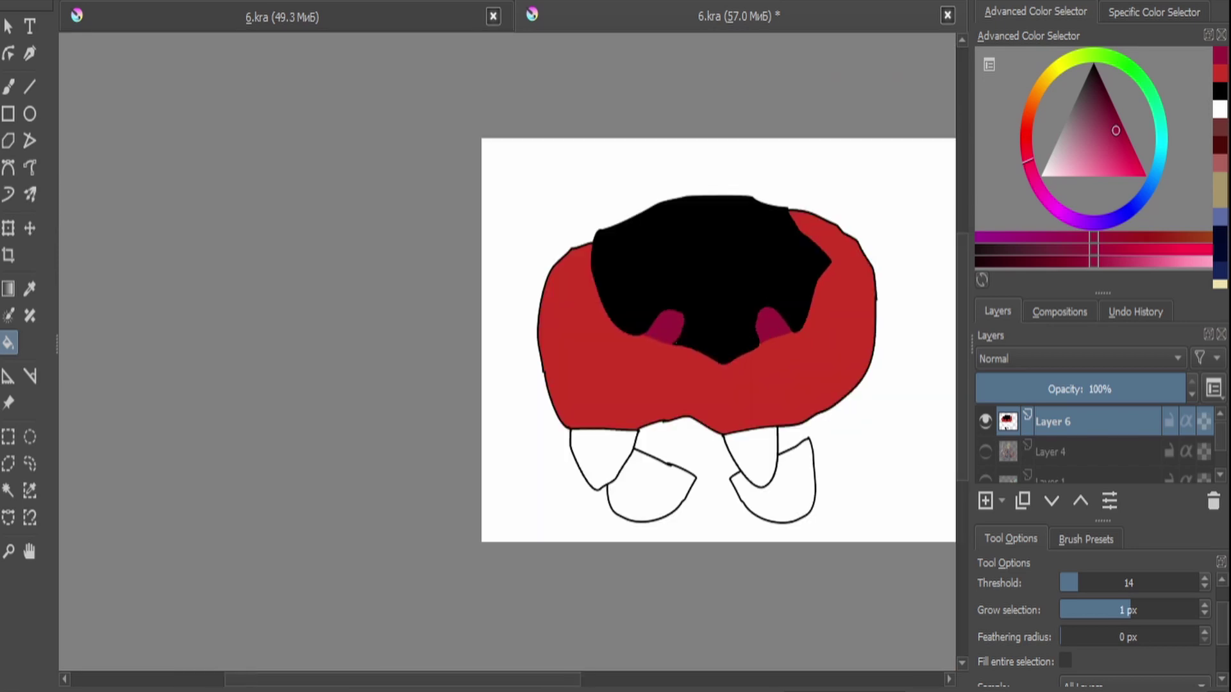
# Move the drawing up and add a curved nose line and a black grinning mouth with white teeth below the eyes.
pyautogui.scroll(-5, 648, 346)
pyautogui.click(30, 167)
pyautogui.scroll(3, 667, 321)
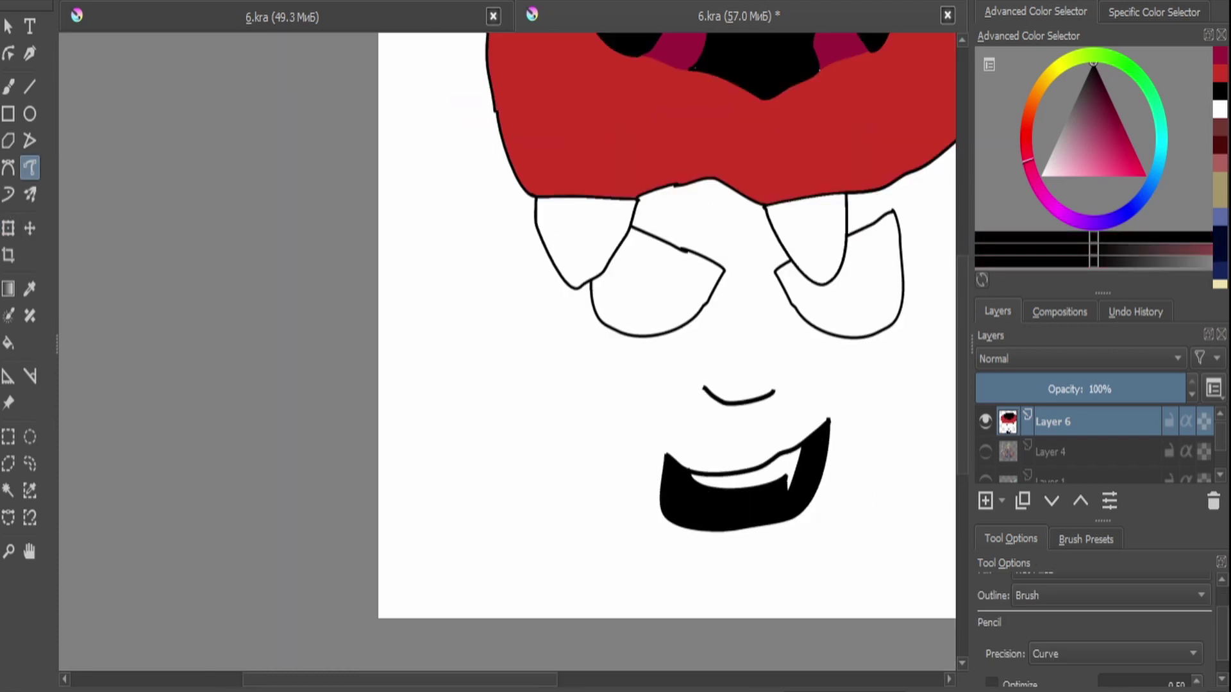
# Move the drawing further up the page and draw the sides and chin of the face as a rounded outline below the red band.
pyautogui.scroll(-3, 667, 321)
pyautogui.hotkey('ctrl', 't')
pyautogui.click(29, 167)
pyautogui.scroll(3, 545, 445)
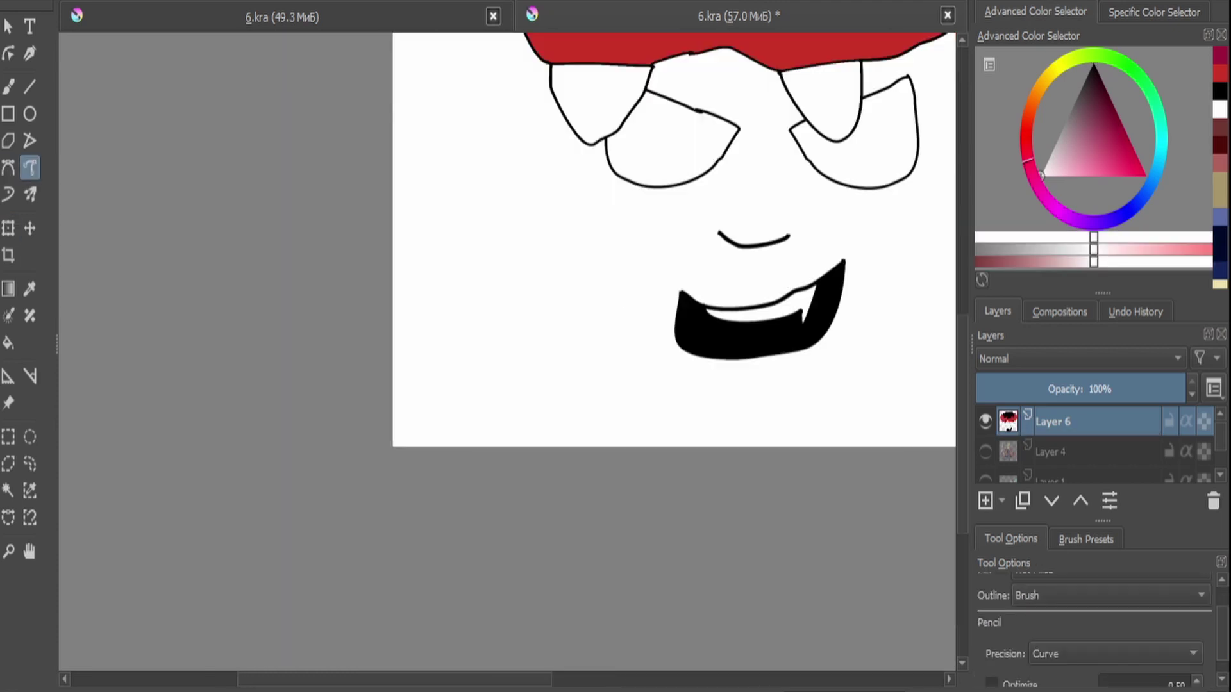
pyautogui.moveTo(554, 104)
pyautogui.mouseDown()
pyautogui.moveTo(673, 412)
pyautogui.moveTo(842, 411)
pyautogui.mouseUp()
pyautogui.moveTo(645, 128)
pyautogui.mouseDown()
pyautogui.moveTo(646, 300)
pyautogui.moveTo(536, 494)
pyautogui.moveTo(484, 506)
pyautogui.mouseUp()
pyautogui.scroll(-5, 484, 506)
pyautogui.scroll(6, 448, 320)
# Draw an arched line across the face above the nose on a new layer and fill the lower face on Layer 6 with tan.
pyautogui.press('Insert')
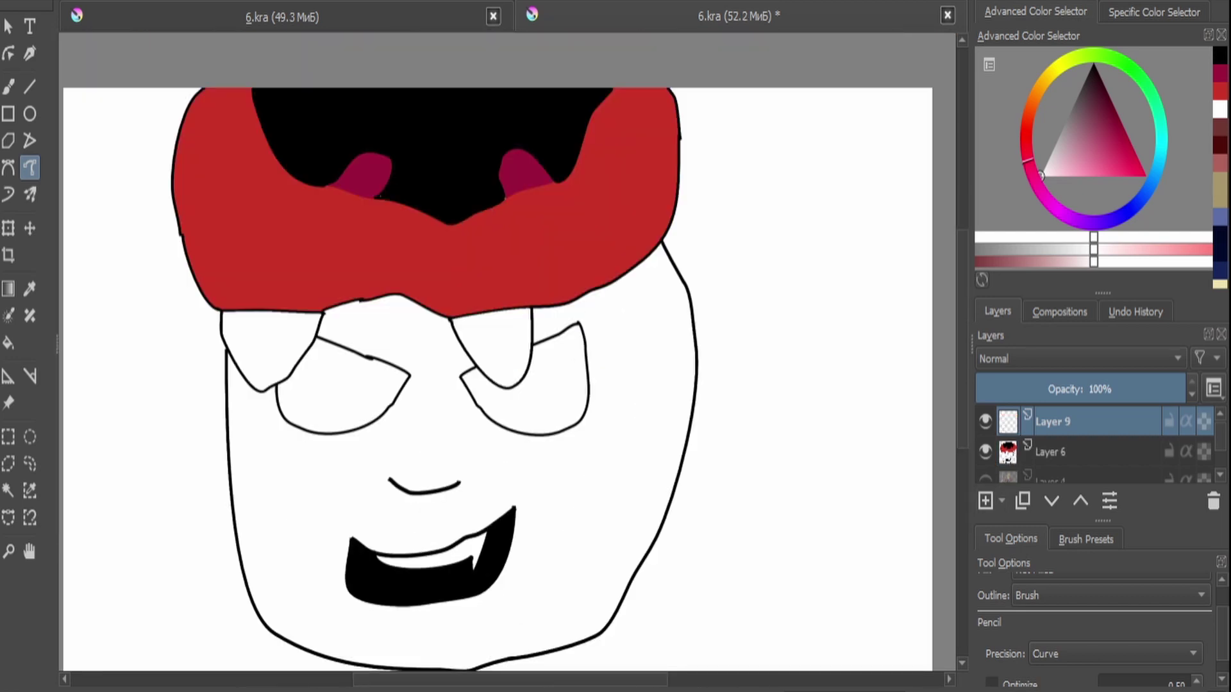
pyautogui.moveTo(272, 482)
pyautogui.mouseDown()
pyautogui.moveTo(412, 449)
pyautogui.moveTo(663, 513)
pyautogui.mouseUp()
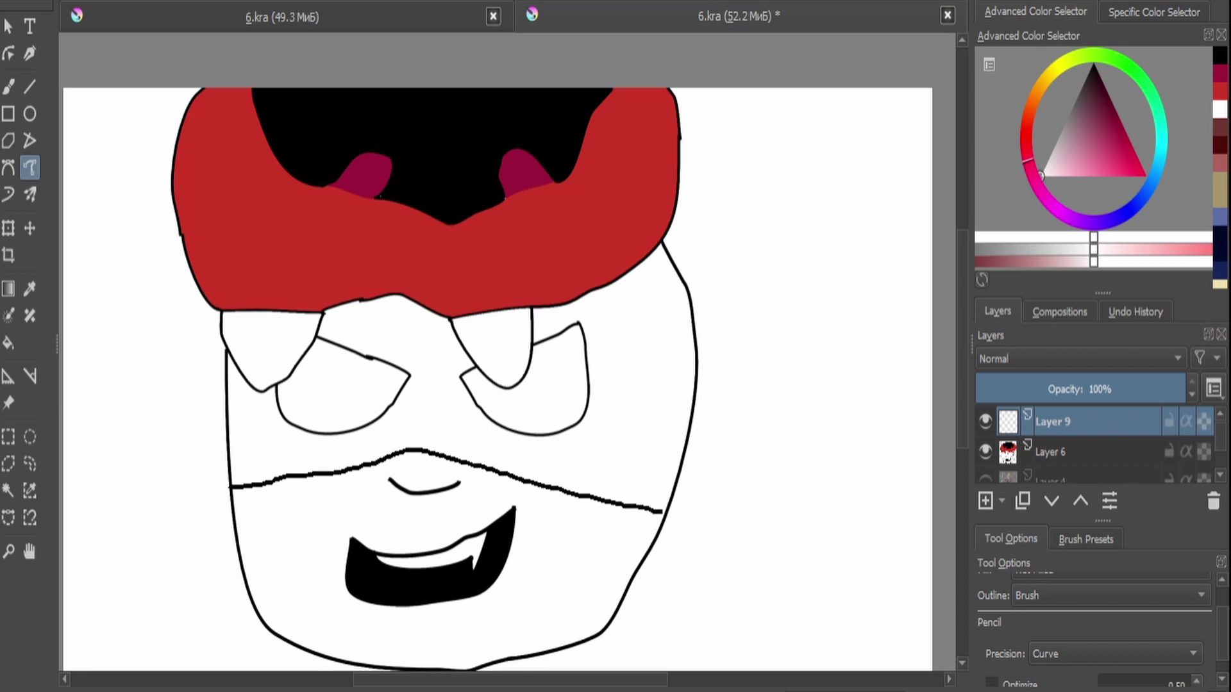
pyautogui.press('pagedown')
pyautogui.press('f')
pyautogui.click(449, 564)
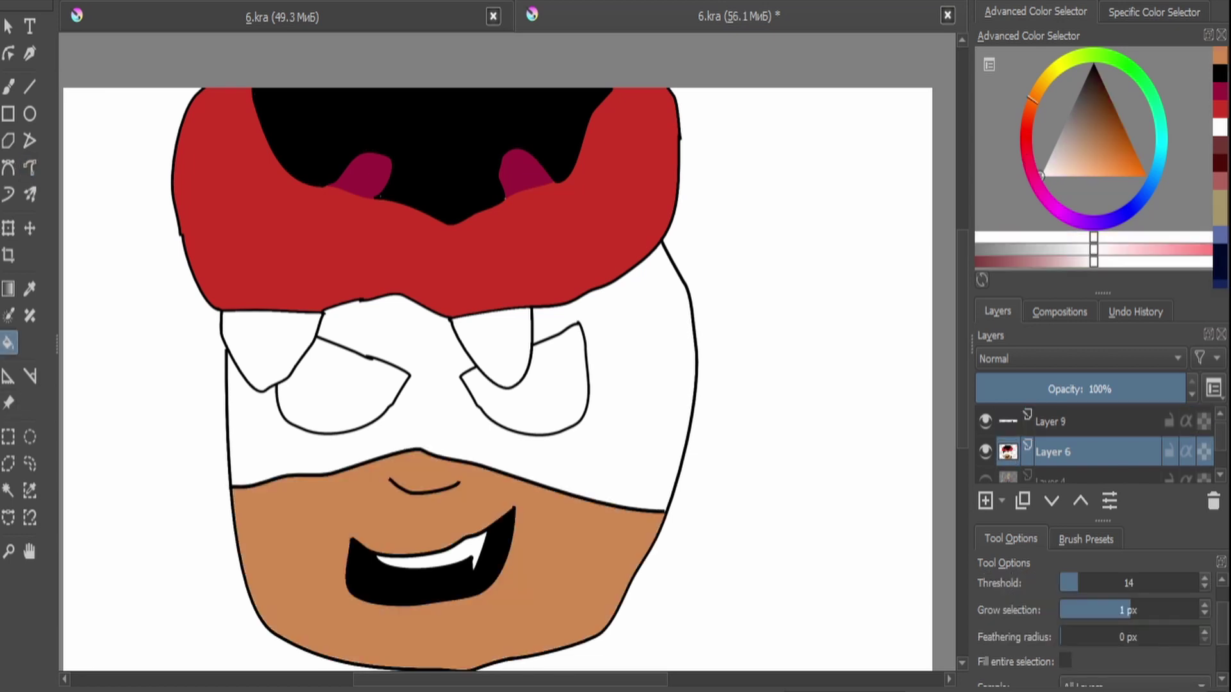
# Fill the upper face around the eyes with dark brown on Layer 6 to form a mask.
pyautogui.click(424, 461)
pyautogui.click(1093, 70)
pyautogui.click(423, 461)
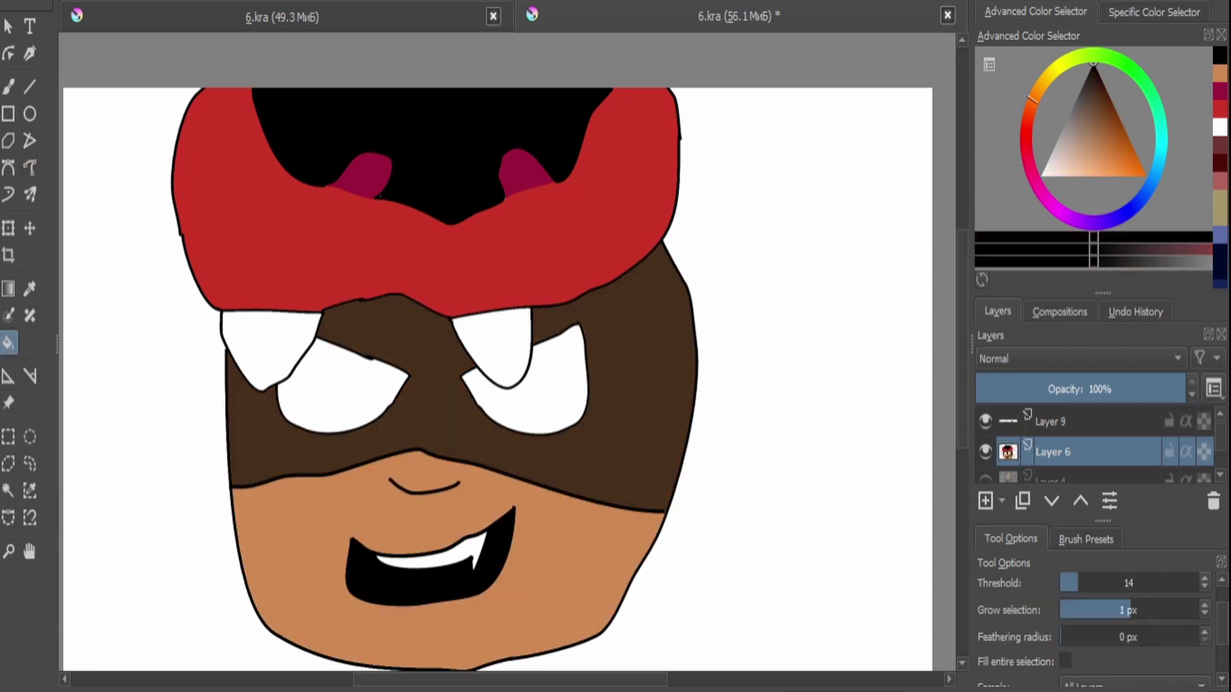
# Merge the dividing line's layer down into Layer 6 and recolour the line dark brown to match the mask.
pyautogui.press('pageup')
pyautogui.hotkey('ctrl', 'e')
pyautogui.scroll(4, 605, 491)
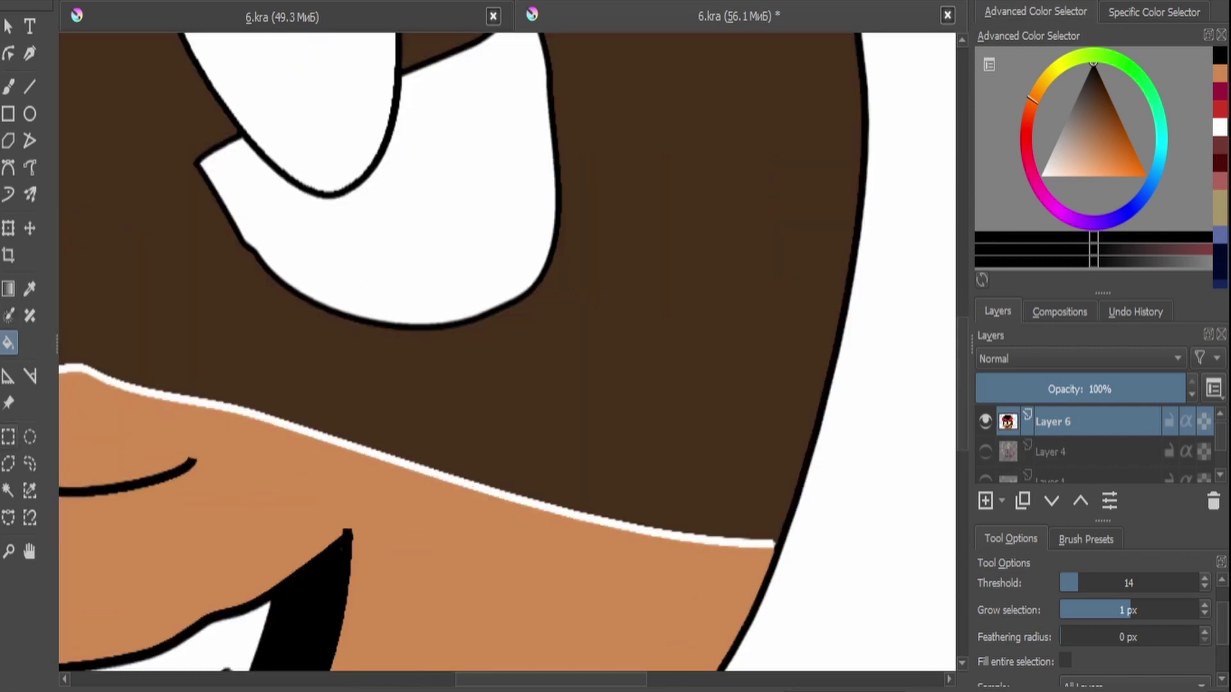
pyautogui.click(384, 449)
pyautogui.press('p')
pyautogui.press('f')
pyautogui.click(366, 452)
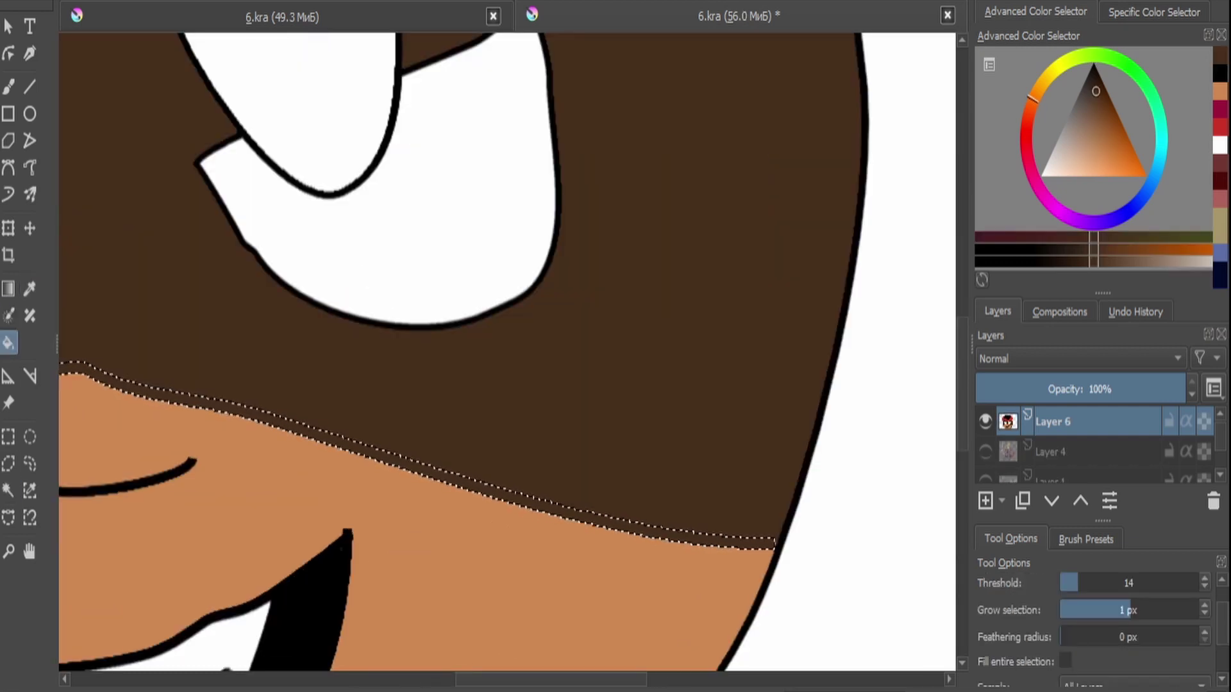
# Reposition the whole head higher on the page with a free transform.
pyautogui.scroll(-4, 506, 353)
pyautogui.hotkey('ctrl', 't')
pyautogui.moveTo(302, 260); pyautogui.dragTo(320, 216)
pyautogui.press('b')
pyautogui.hotkey('ctrl', 't')
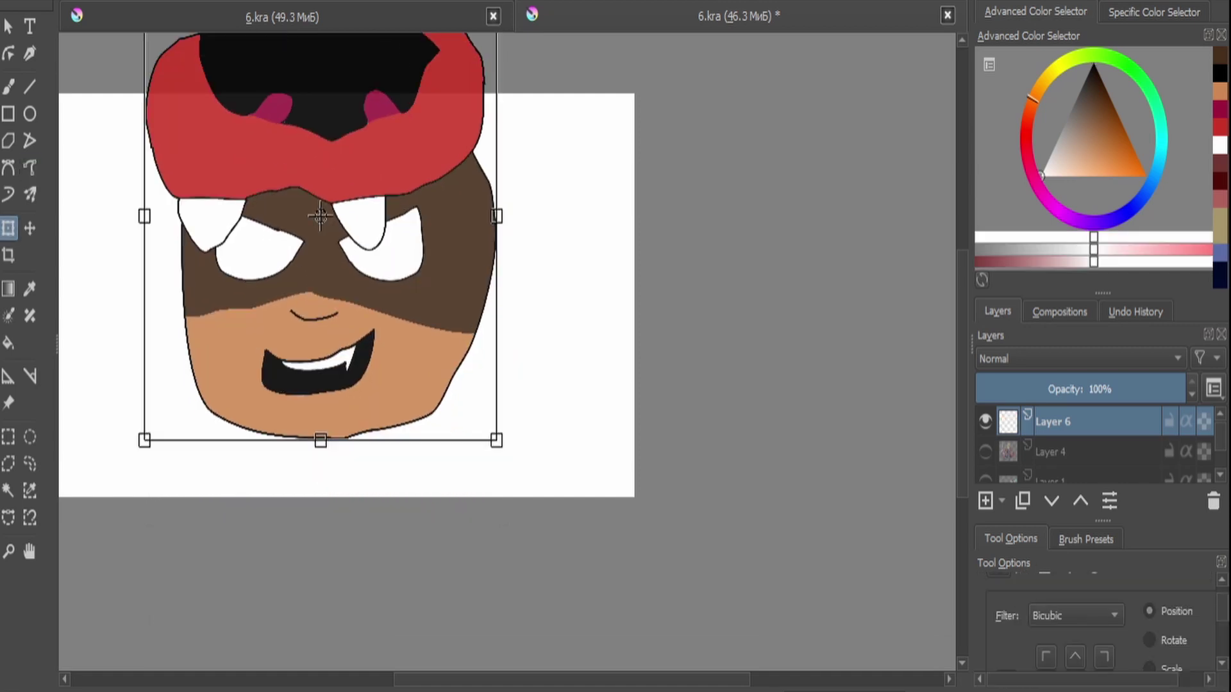
pyautogui.press('Return')
pyautogui.scroll(-2, 320, 216)
pyautogui.scroll(2, 385, 321)
pyautogui.scroll(3, 385, 321)
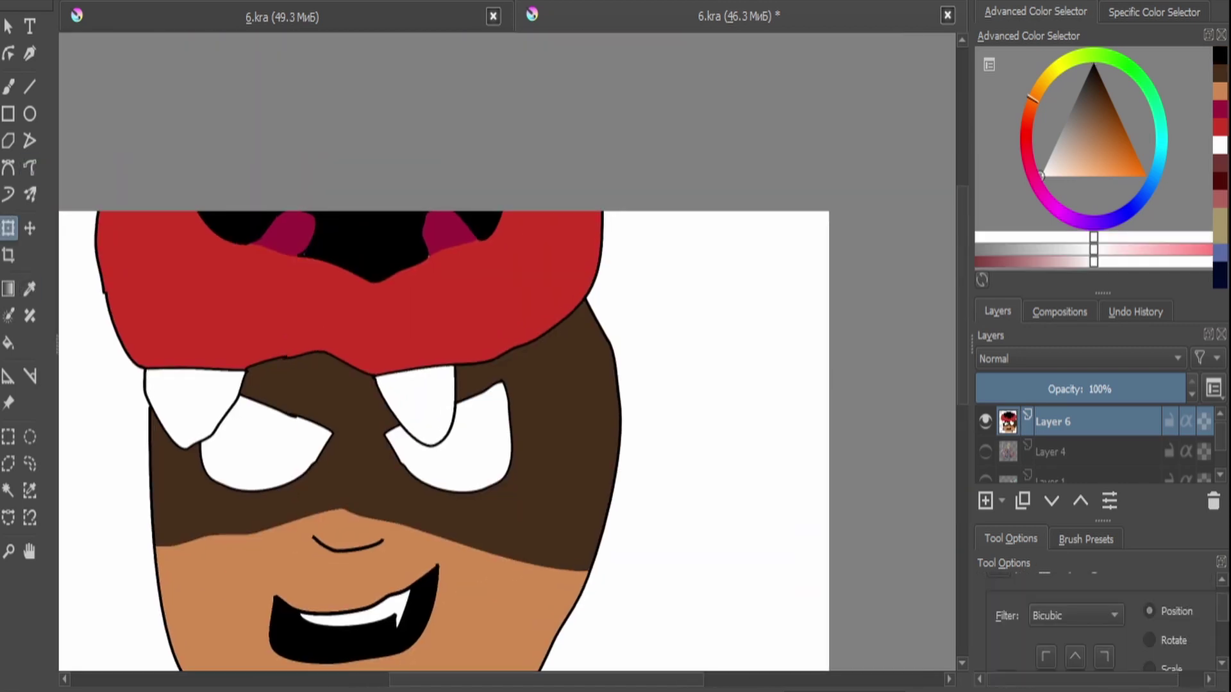
pyautogui.press('b')
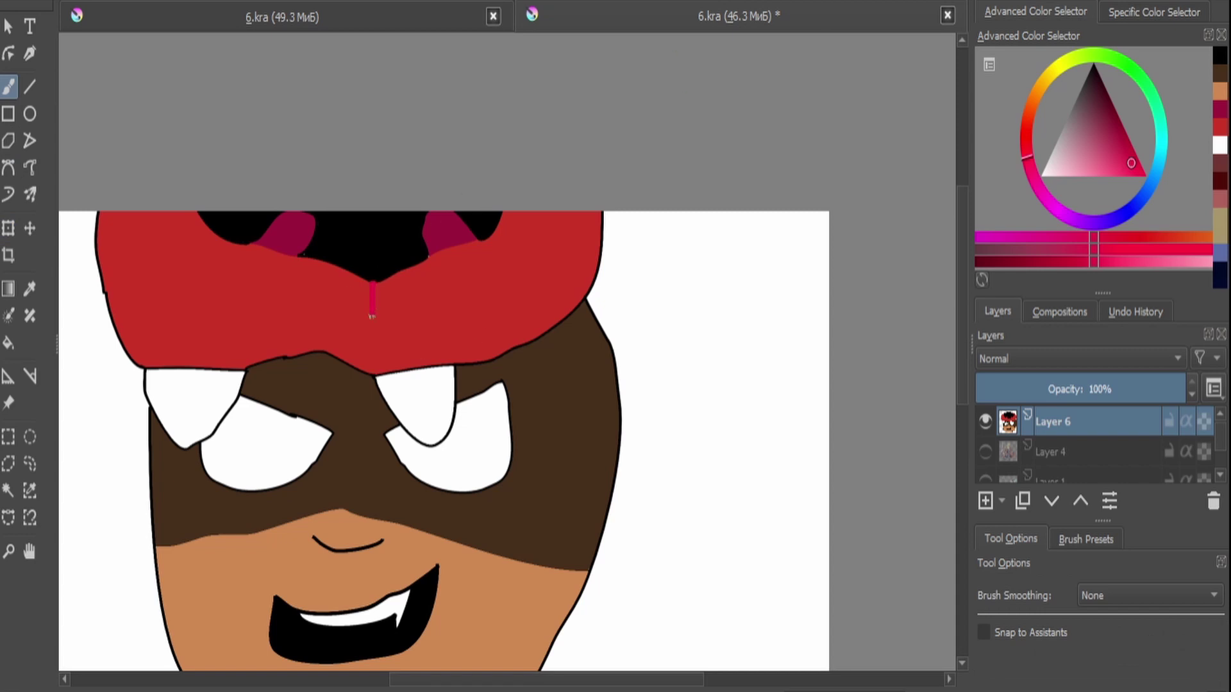
pyautogui.moveTo(372, 316); pyautogui.dragTo(371, 380)
pyautogui.scroll(-2, 357, 384)
pyautogui.hotkey('ctrl', 'z')
# Draw a straight crimson vertical stripe down the middle of the red band with the Line tool.
pyautogui.scroll(3, 349, 228)
pyautogui.press('v')
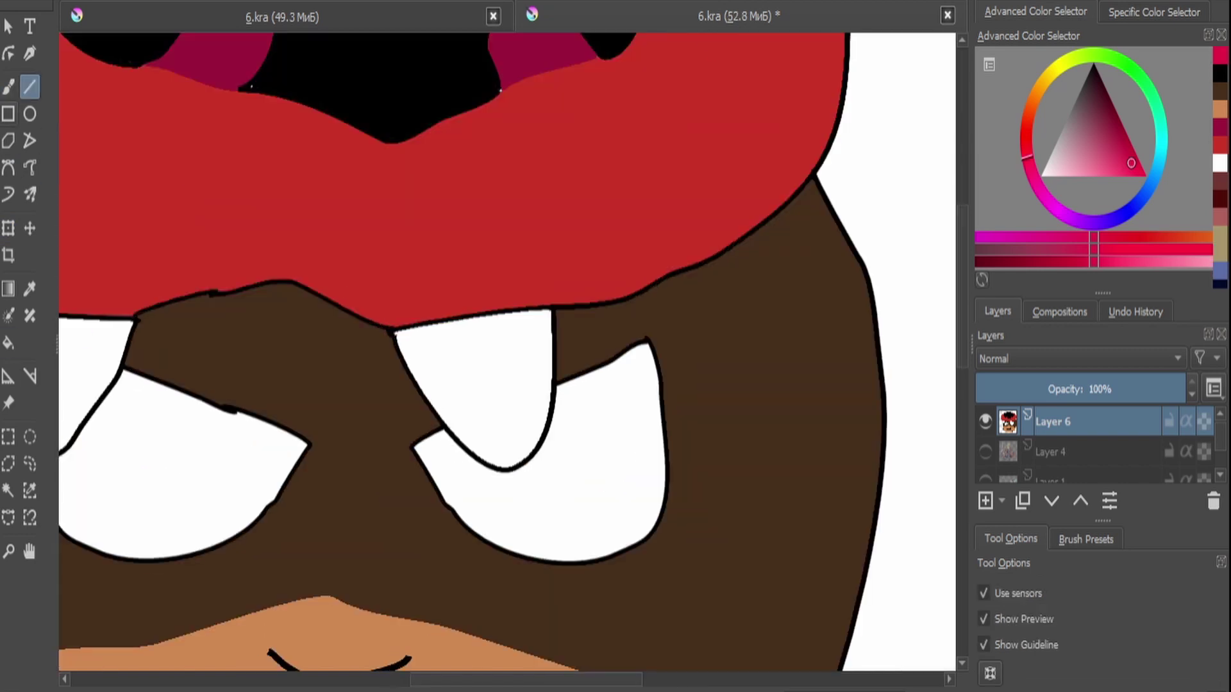
pyautogui.moveTo(386, 244); pyautogui.dragTo(385, 251)
pyautogui.scroll(-3, 385, 251)
# Move the head down the page and paint a thin crimson rod rising from the top of the black crown.
pyautogui.hotkey('ctrl', 't')
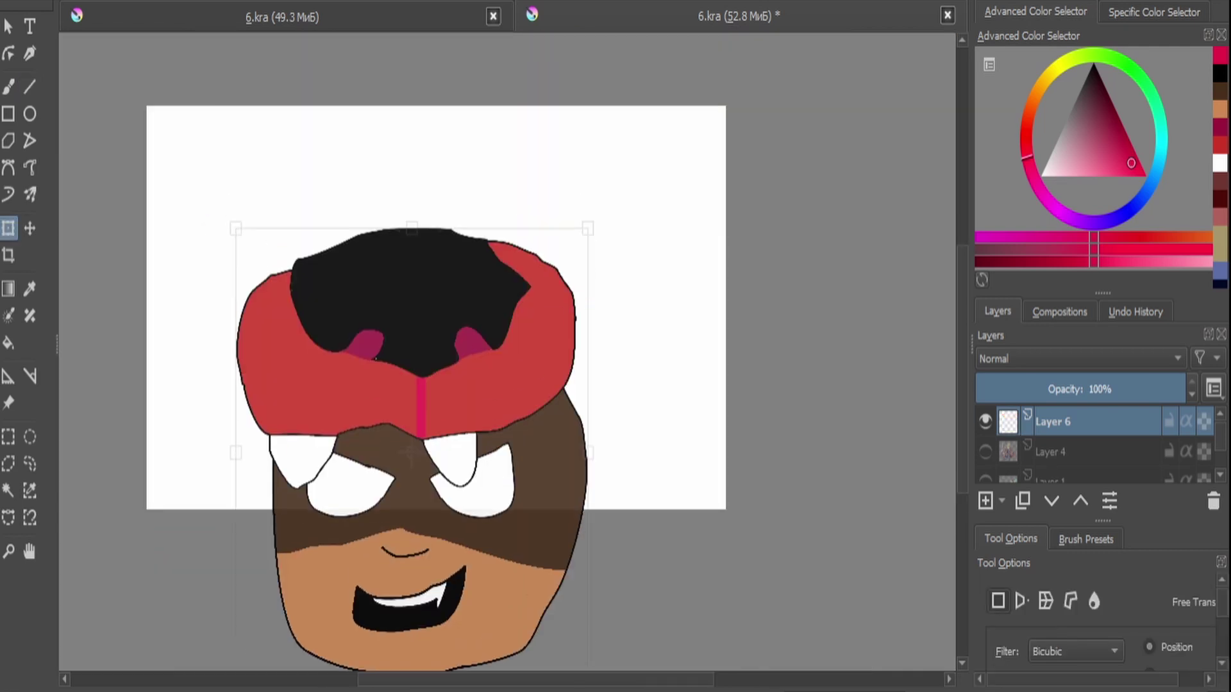
pyautogui.moveTo(411, 449); pyautogui.dragTo(411, 520)
pyautogui.press('b')
pyautogui.scroll(2, 369, 291)
pyautogui.moveTo(416, 294); pyautogui.dragTo(442, 36)
pyautogui.scroll(-3, 443, 35)
pyautogui.scroll(3, 442, 36)
# Shift the drawing further down and draw two black oval outlines, one above the other, across the crimson rod.
pyautogui.hotkey('ctrl', 't')
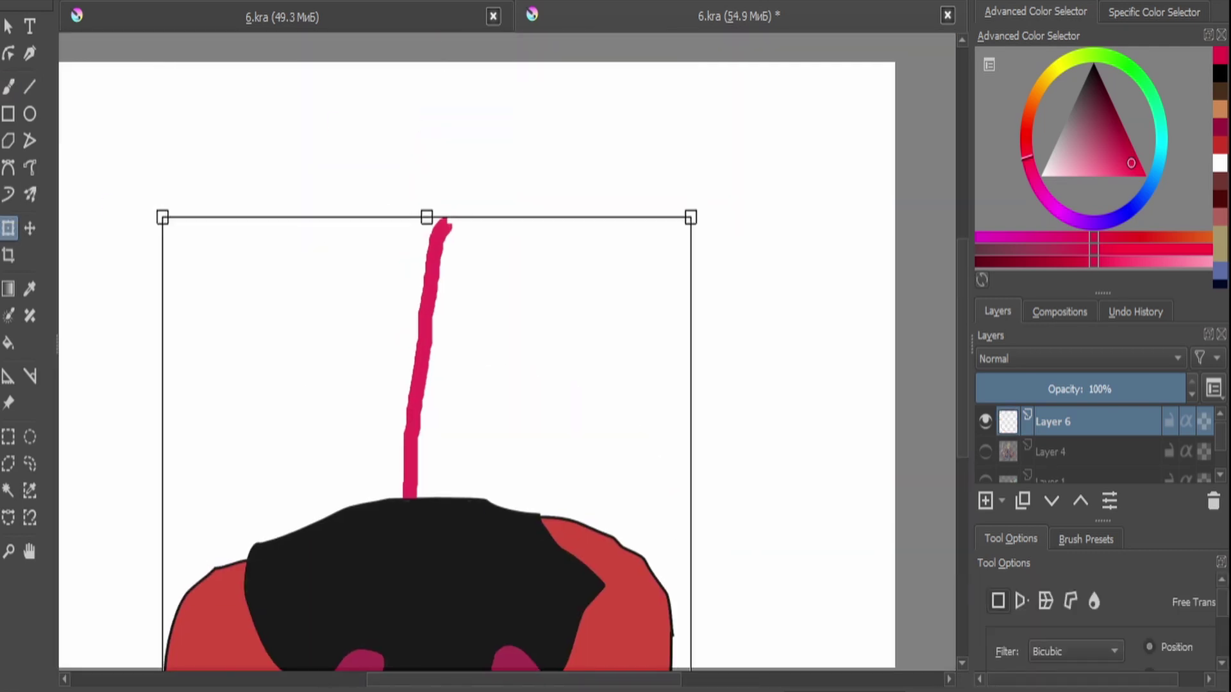
pyautogui.press('d')
pyautogui.click(29, 167)
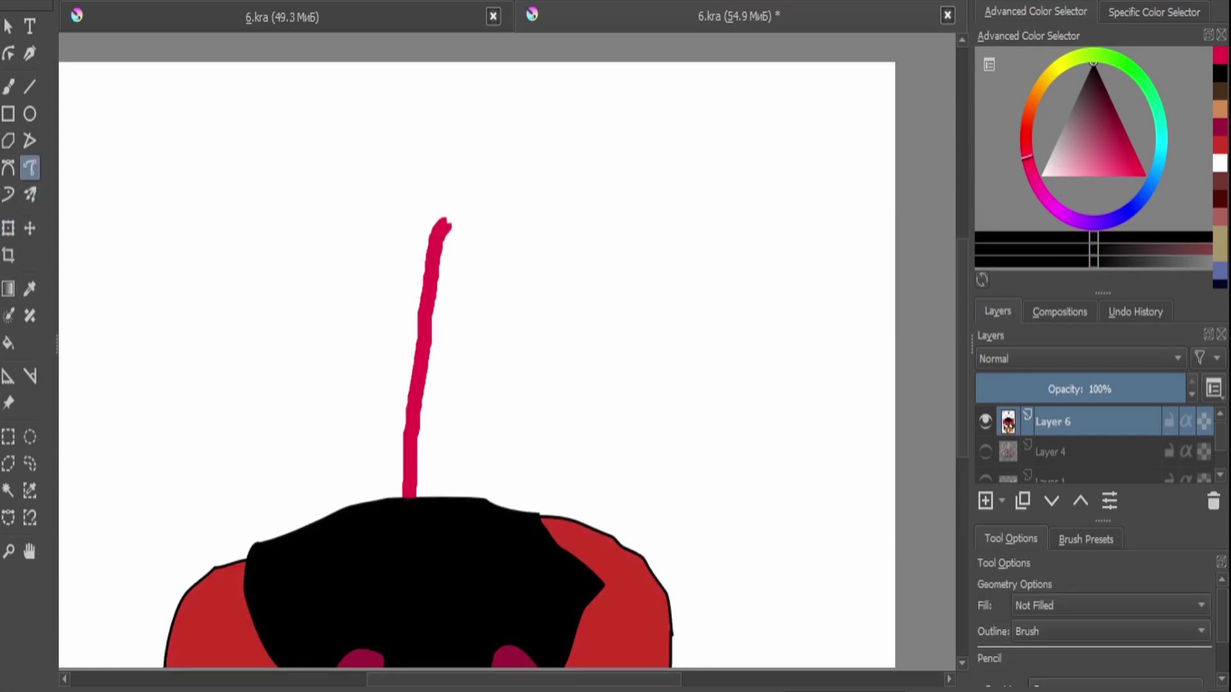
pyautogui.moveTo(379, 282)
pyautogui.mouseDown()
pyautogui.moveTo(426, 326)
pyautogui.moveTo(371, 287)
pyautogui.mouseUp()
pyautogui.moveTo(366, 365)
pyautogui.mouseDown()
pyautogui.moveTo(497, 386)
pyautogui.moveTo(366, 367)
pyautogui.mouseUp()
# Pick the rod's crimson colour, move the drawing down, and extend the rod upward with a slant to the right.
pyautogui.press('p')
pyautogui.click(424, 308)
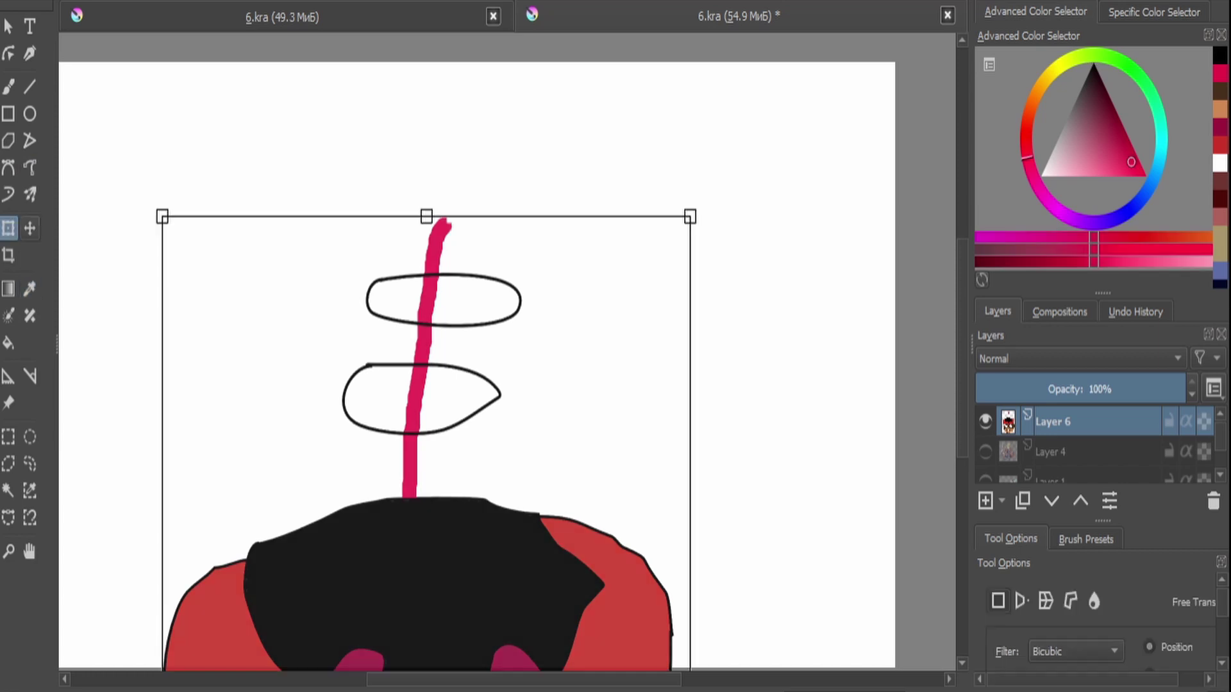
pyautogui.hotkey('ctrl', 't')
pyautogui.press('b')
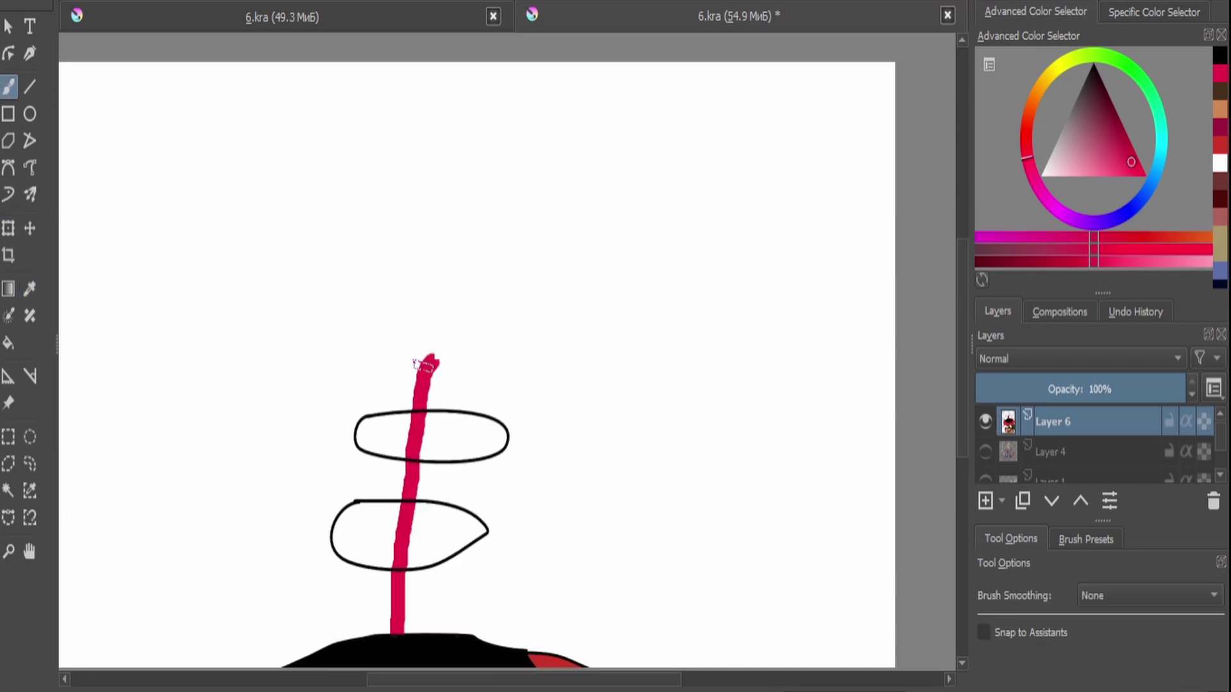
pyautogui.moveTo(415, 362); pyautogui.dragTo(466, 241)
pyautogui.scroll(-3, 451, 270)
pyautogui.scroll(3, 449, 284)
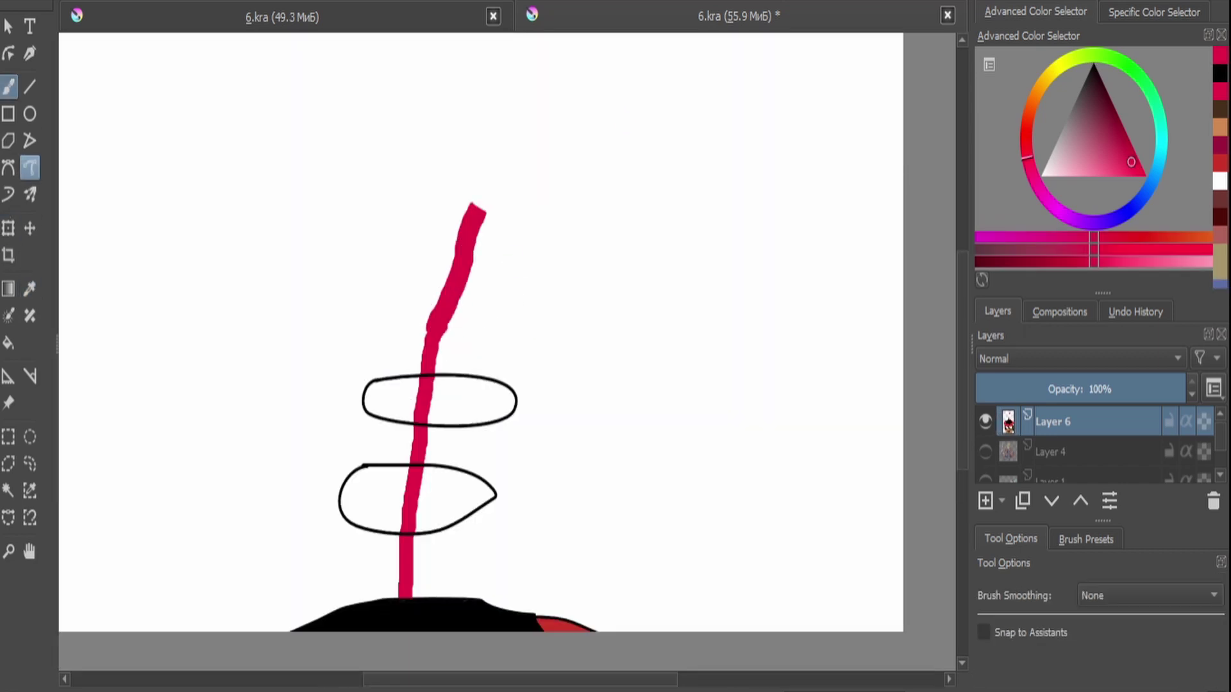
# Fill both ovals on either side of the crimson rod with black.
pyautogui.click(29, 167)
pyautogui.press('d')
pyautogui.press('f')
pyautogui.click(449, 401)
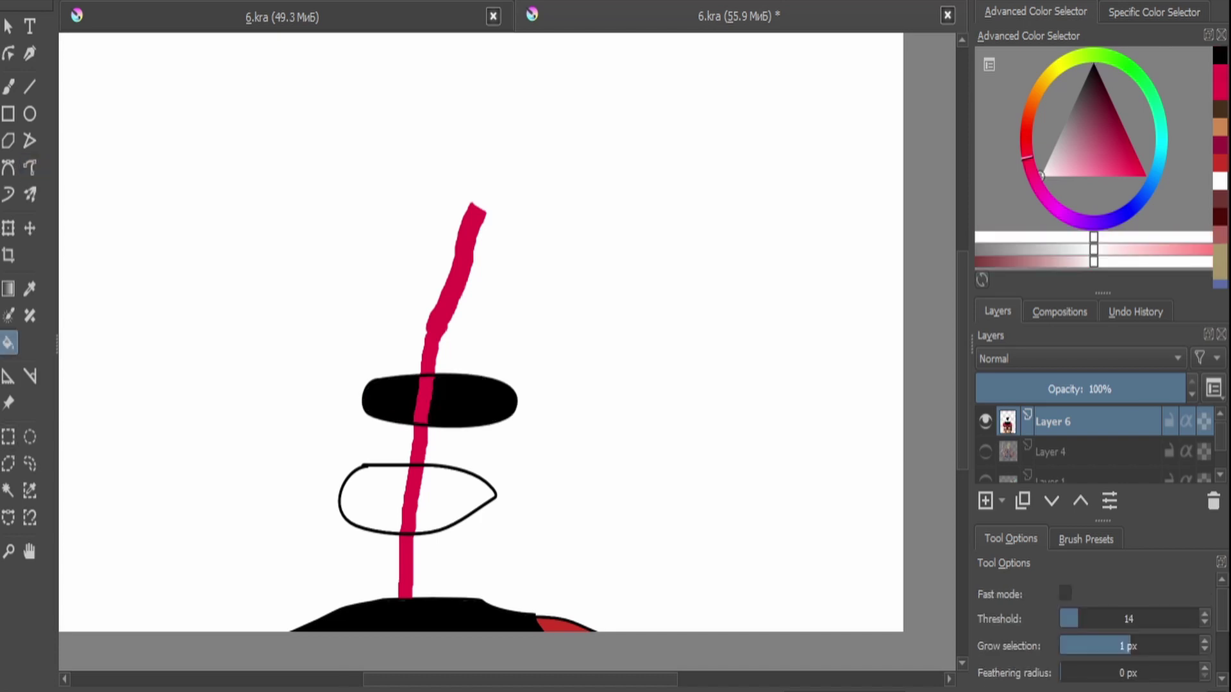
pyautogui.click(385, 500)
# Reposition the drawing and draw a wide arched black line extending to both sides from the top of the crimson rod.
pyautogui.scroll(-1, 332, 486)
pyautogui.hotkey('ctrl', 't')
pyautogui.scroll(-3, 263, 325)
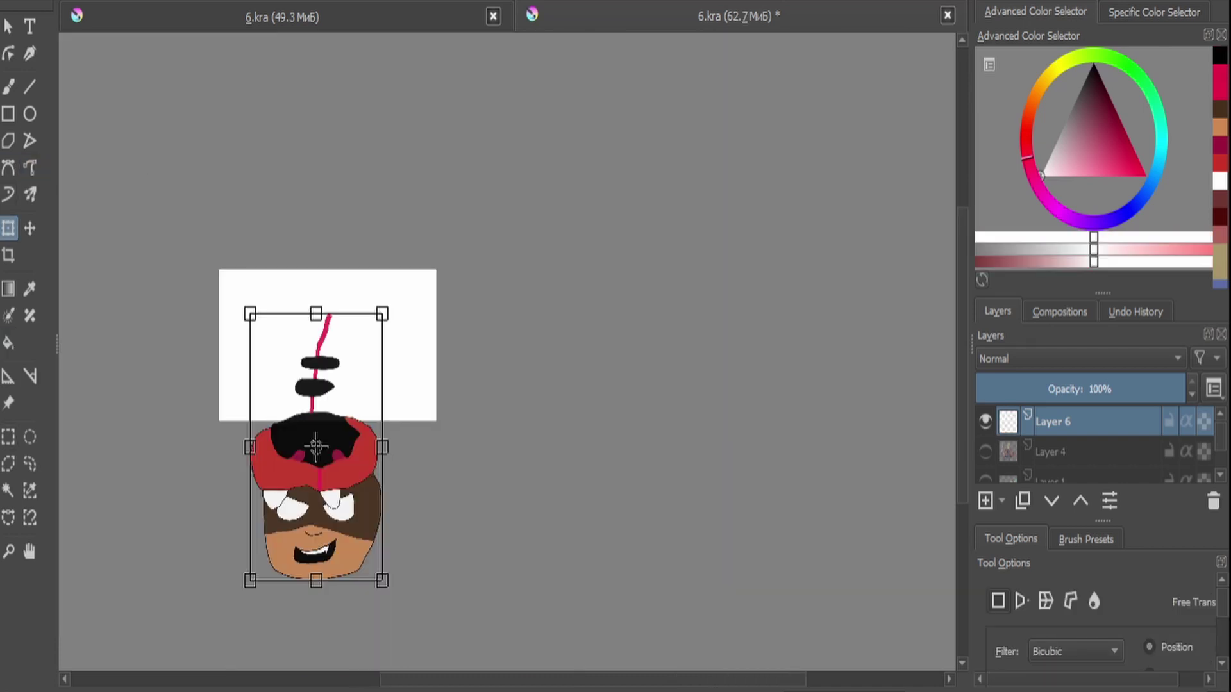
pyautogui.click(30, 168)
pyautogui.scroll(4, 324, 324)
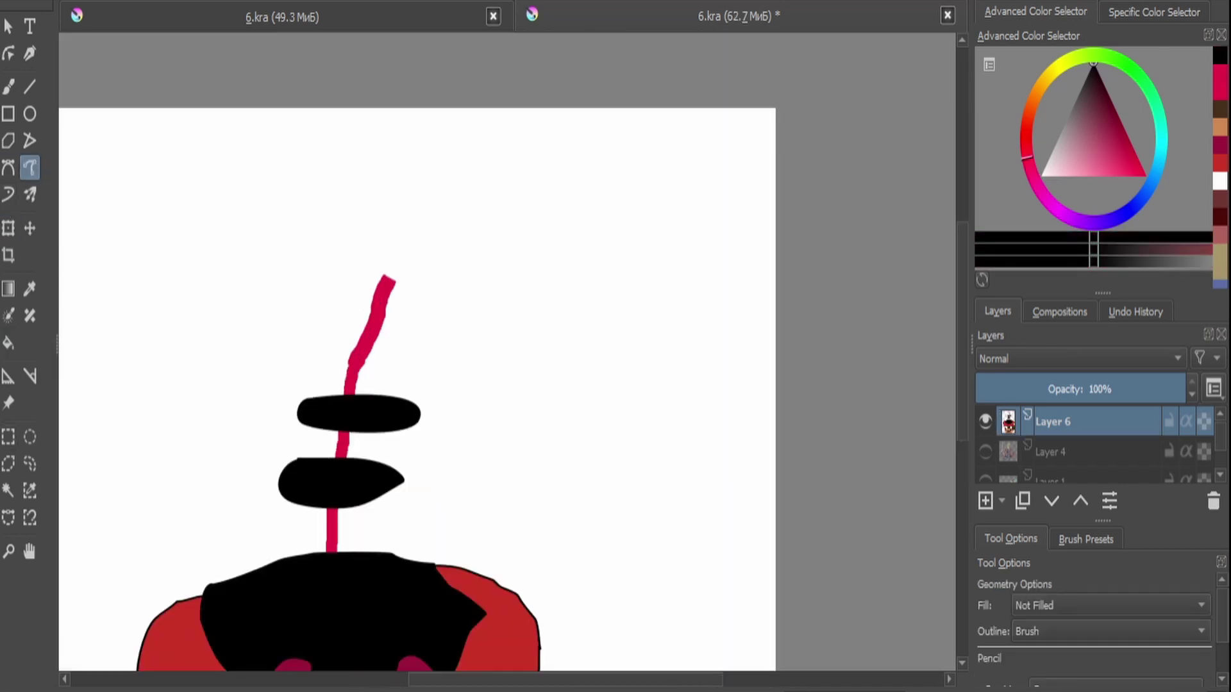
pyautogui.scroll(1, 388, 277)
pyautogui.moveTo(388, 276)
pyautogui.mouseDown()
pyautogui.moveTo(431, 309)
pyautogui.moveTo(607, 336)
pyautogui.moveTo(735, 436)
pyautogui.moveTo(380, 277)
pyautogui.moveTo(261, 254)
pyautogui.moveTo(76, 282)
pyautogui.mouseUp()
# Reposition the drawing and continue the arch's left end downward in a long curve that meets the side of the brown mask.
pyautogui.scroll(-3, 439, 312)
pyautogui.scroll(2, 439, 312)
pyautogui.scroll(-3, 449, 288)
pyautogui.scroll(1, 448, 289)
pyautogui.scroll(-2, 449, 320)
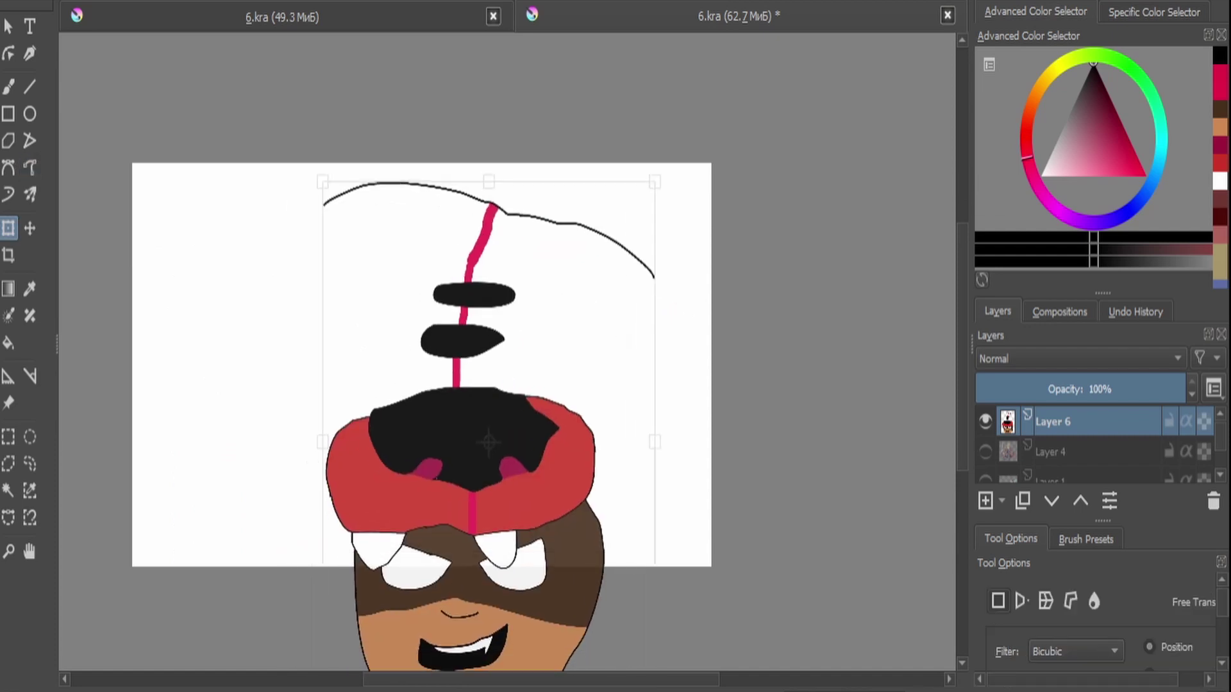
pyautogui.scroll(2, 448, 320)
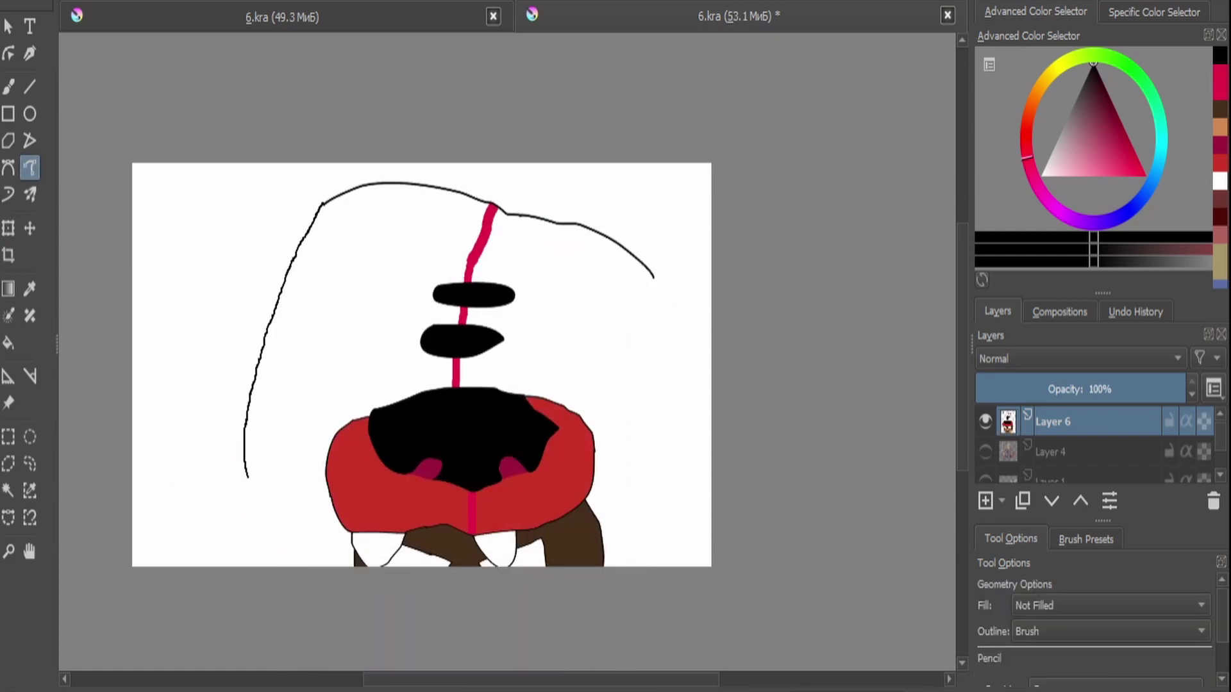
pyautogui.scroll(-3, 449, 321)
pyautogui.scroll(2, 449, 321)
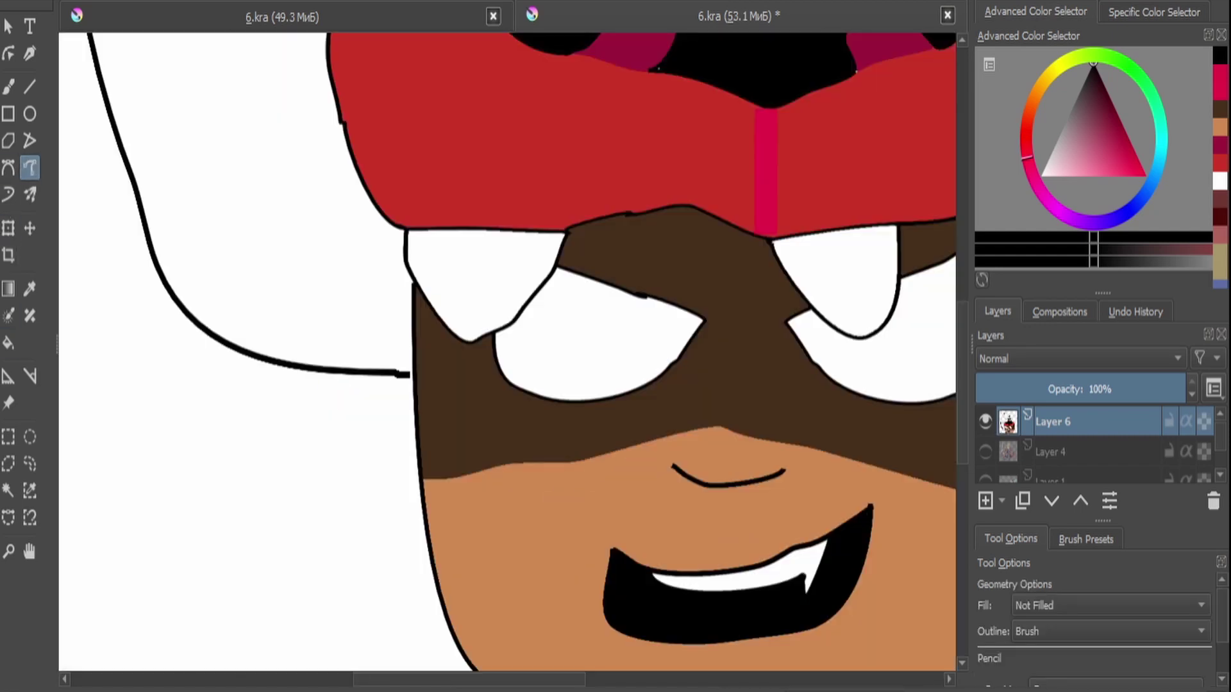
# Close the right side of the large outline with jagged tufts reaching the mask, and move the drawing down and to the right.
pyautogui.scroll(-3, 449, 321)
pyautogui.scroll(3, 426, 399)
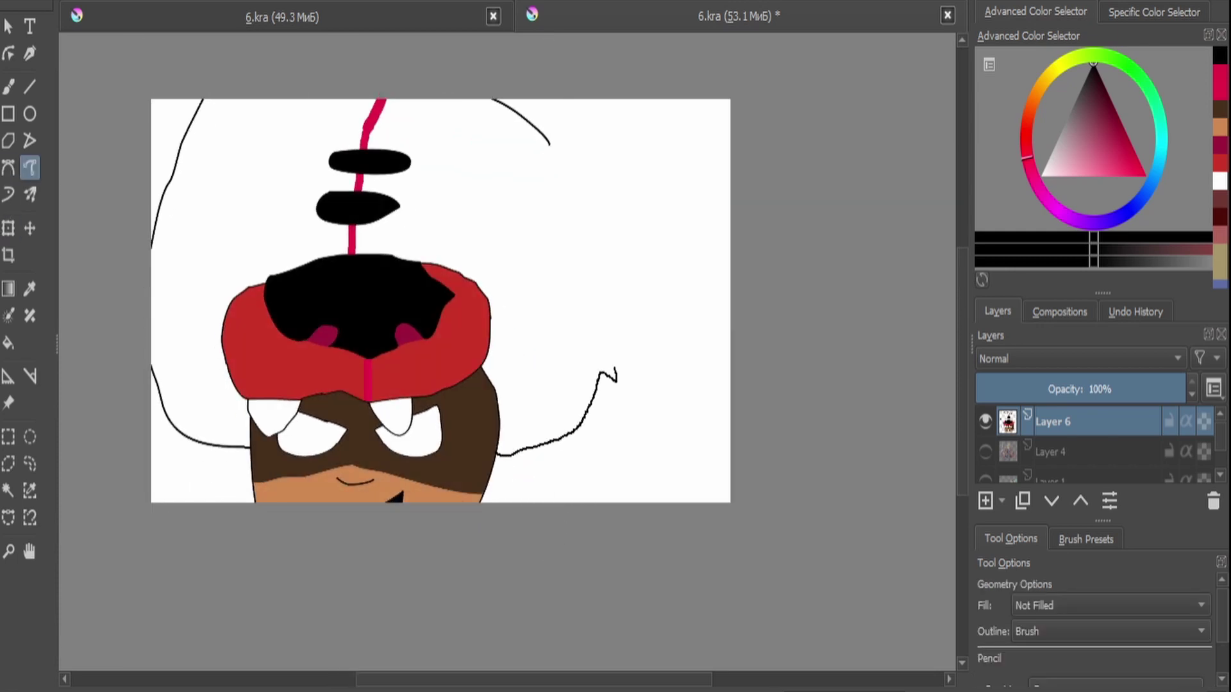
pyautogui.hotkey('ctrl', 't')
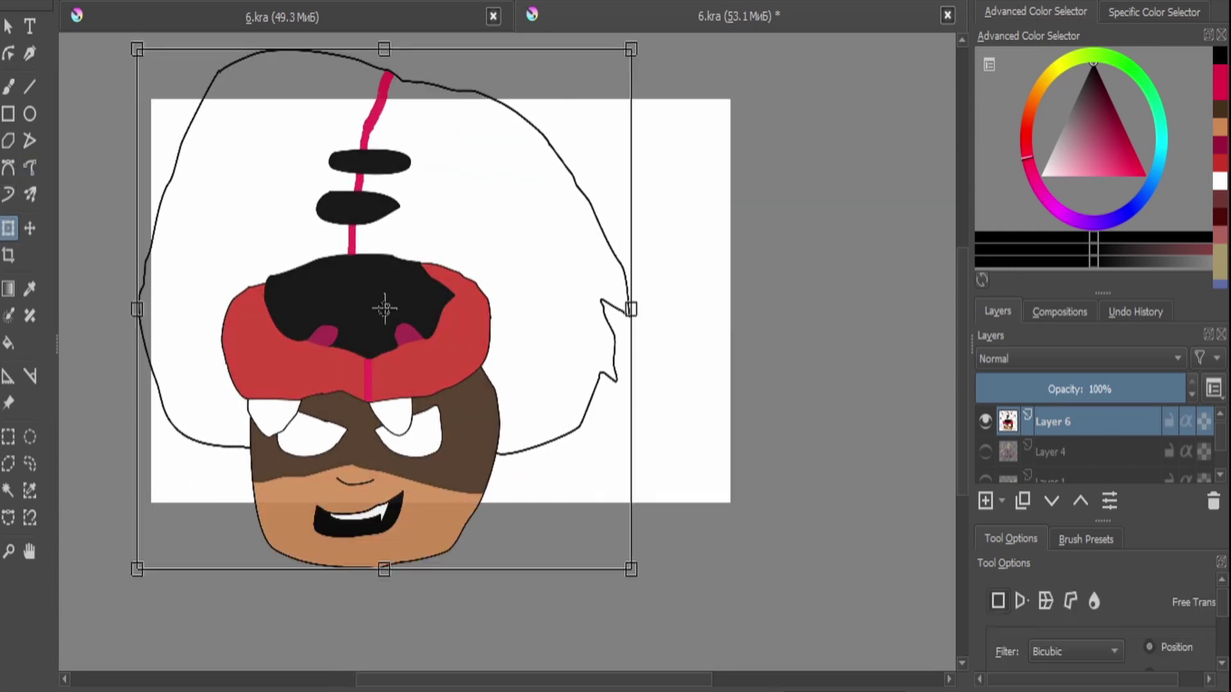
pyautogui.moveTo(385, 308); pyautogui.dragTo(463, 350)
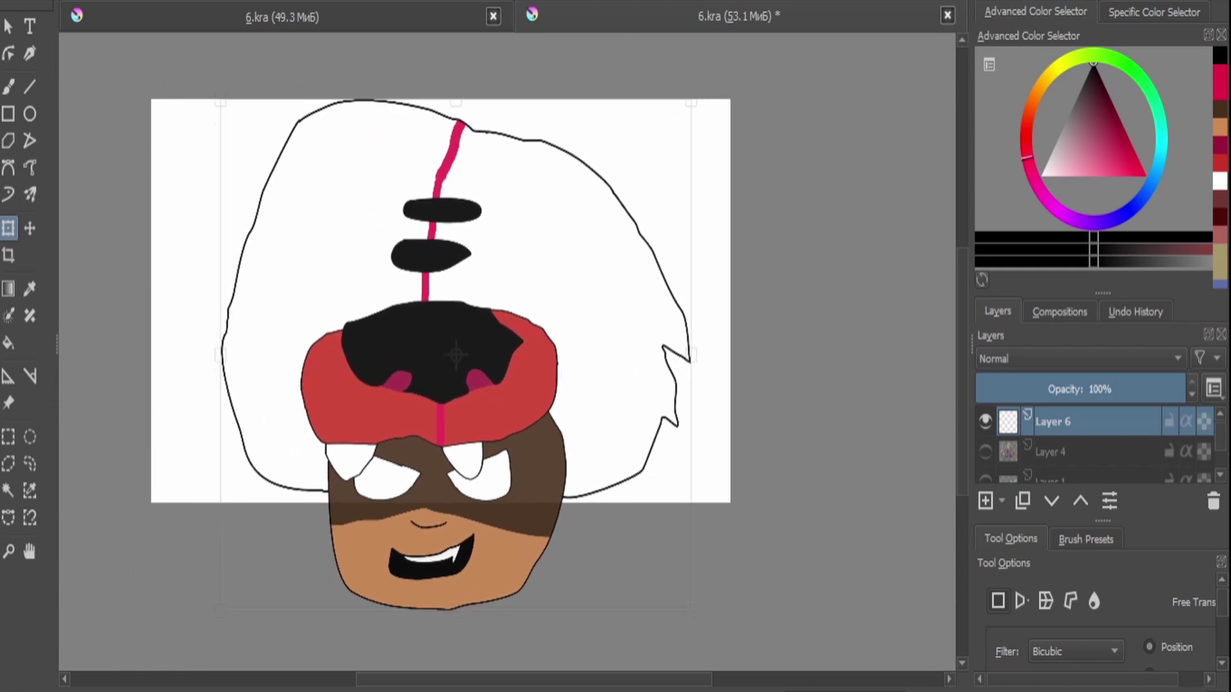
pyautogui.press('Return')
# Pick the red of the headgear's muzzle and fill the large outlined hood with it.
pyautogui.press('p')
pyautogui.click(545, 359)
pyautogui.press('f')
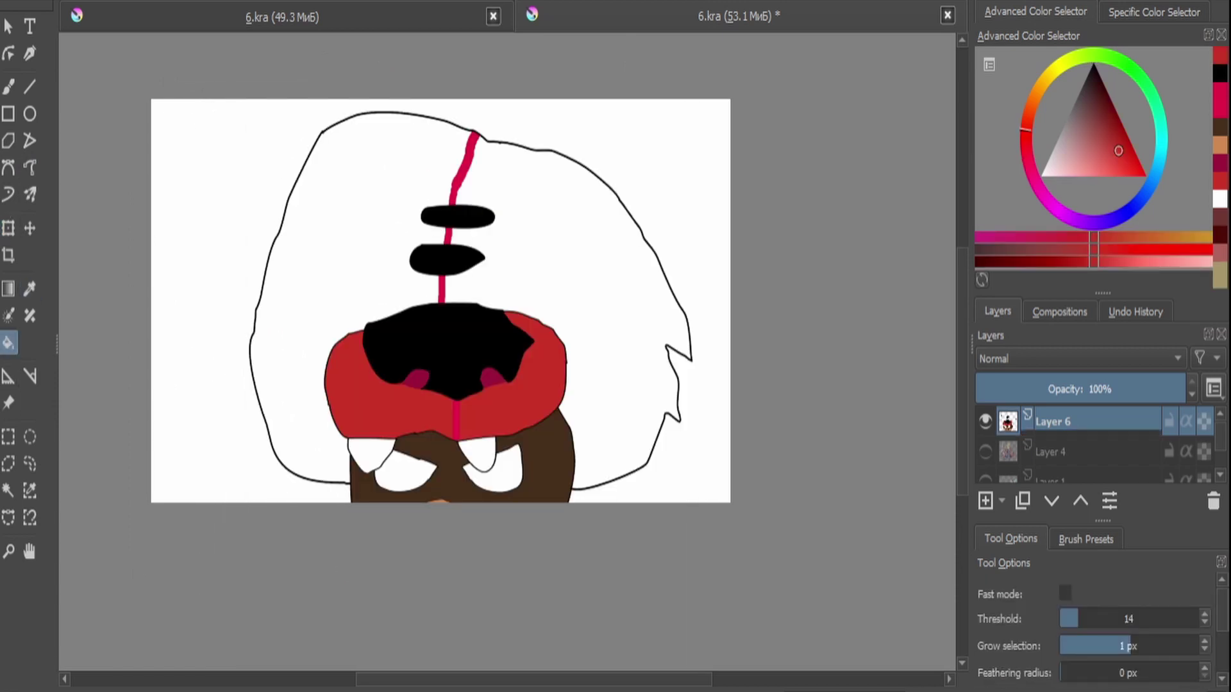
pyautogui.click(609, 257)
# On a new layer, draw an X-shaped eye in black at the hood's left edge and fill it with black.
pyautogui.press('d')
pyautogui.click(985, 501)
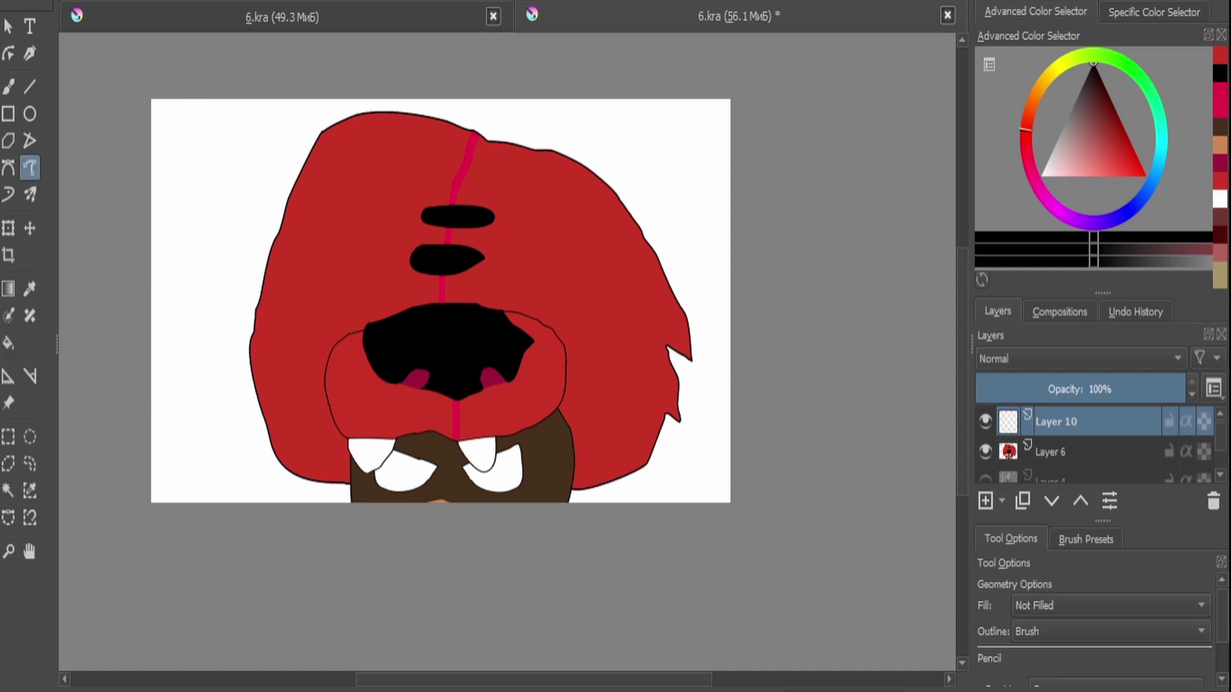
pyautogui.click(29, 167)
pyautogui.scroll(3, 343, 197)
pyautogui.moveTo(227, 222); pyautogui.dragTo(259, 272)
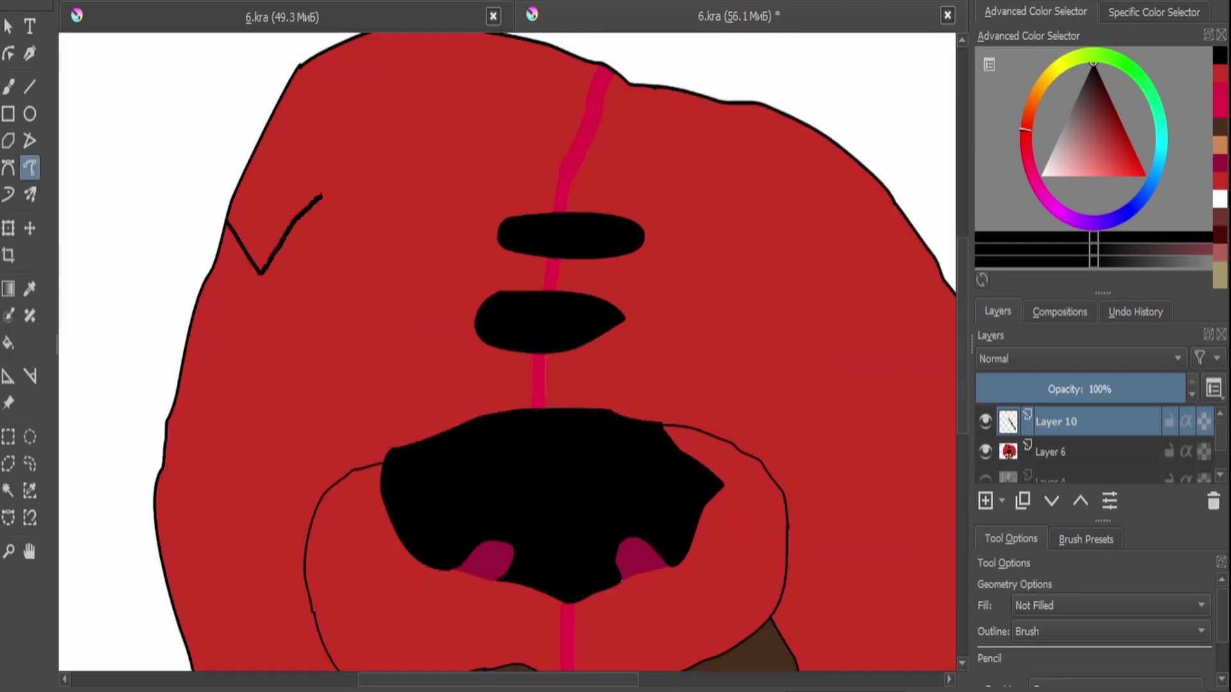
pyautogui.moveTo(321, 196)
pyautogui.mouseDown()
pyautogui.moveTo(322, 255)
pyautogui.moveTo(280, 308)
pyautogui.moveTo(311, 363)
pyautogui.moveTo(286, 391)
pyautogui.moveTo(230, 356)
pyautogui.mouseUp()
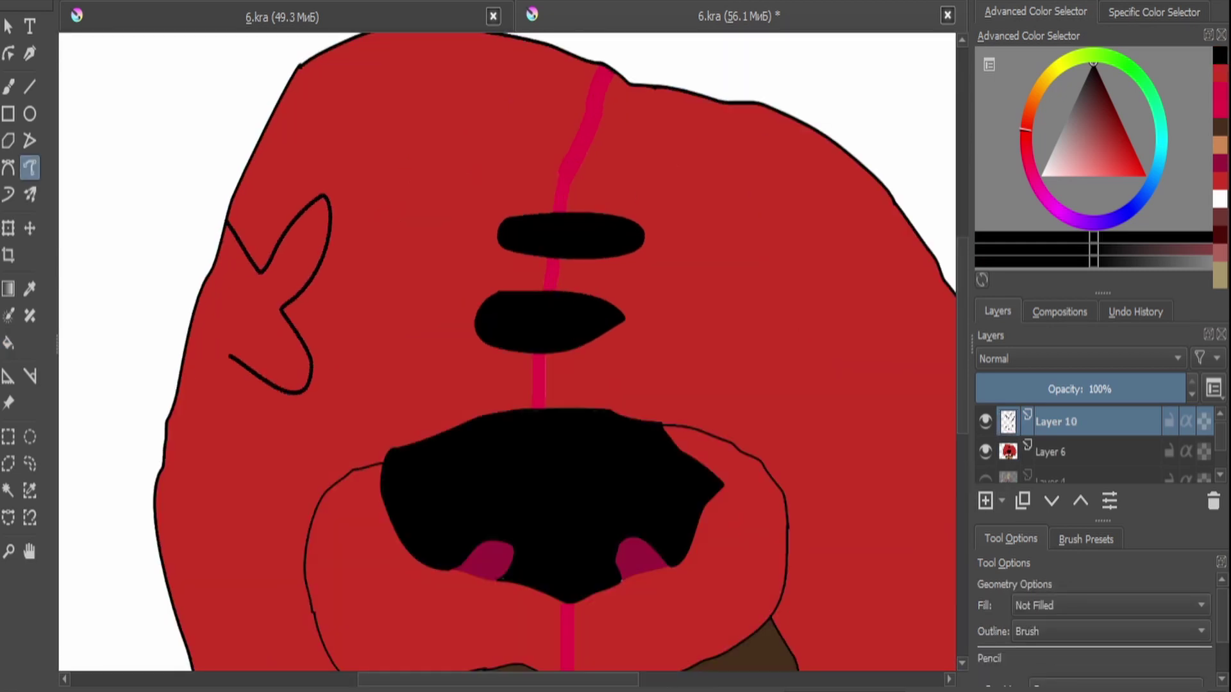
pyautogui.moveTo(172, 414); pyautogui.dragTo(172, 415)
pyautogui.press('f')
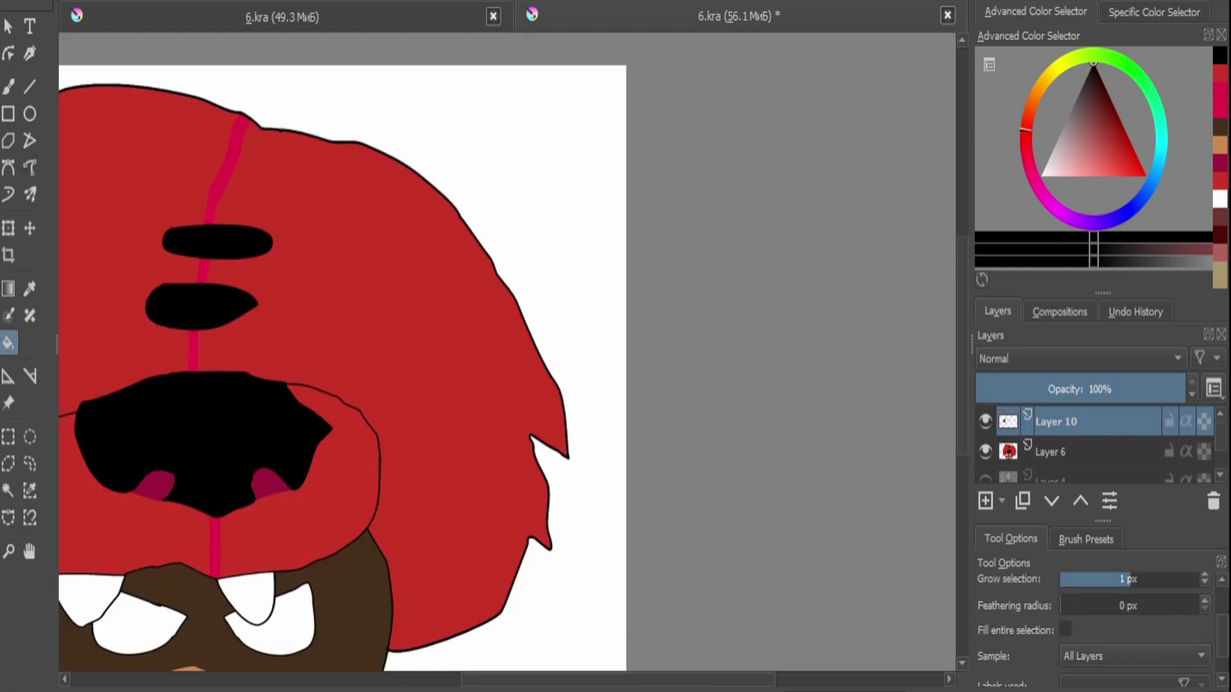
# Draw a second X-shaped eye from two crossed ovals on the hood's right side and fill it with black.
pyautogui.click(30, 168)
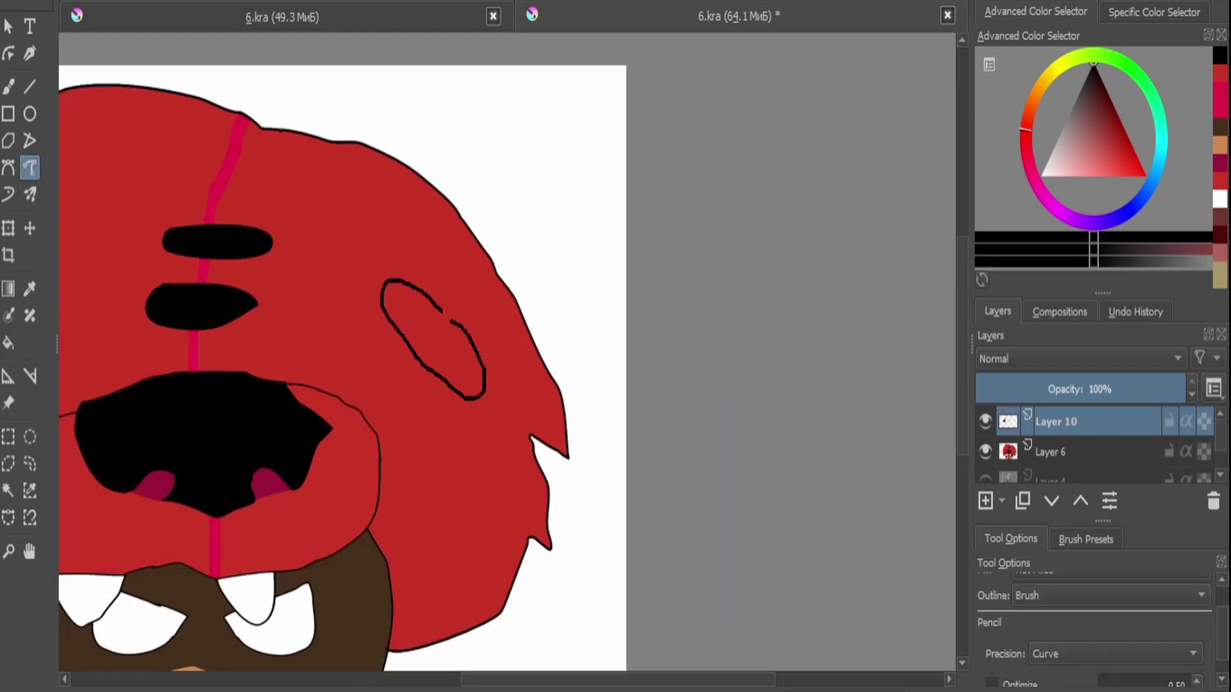
pyautogui.hotkey('ctrl', 'z')
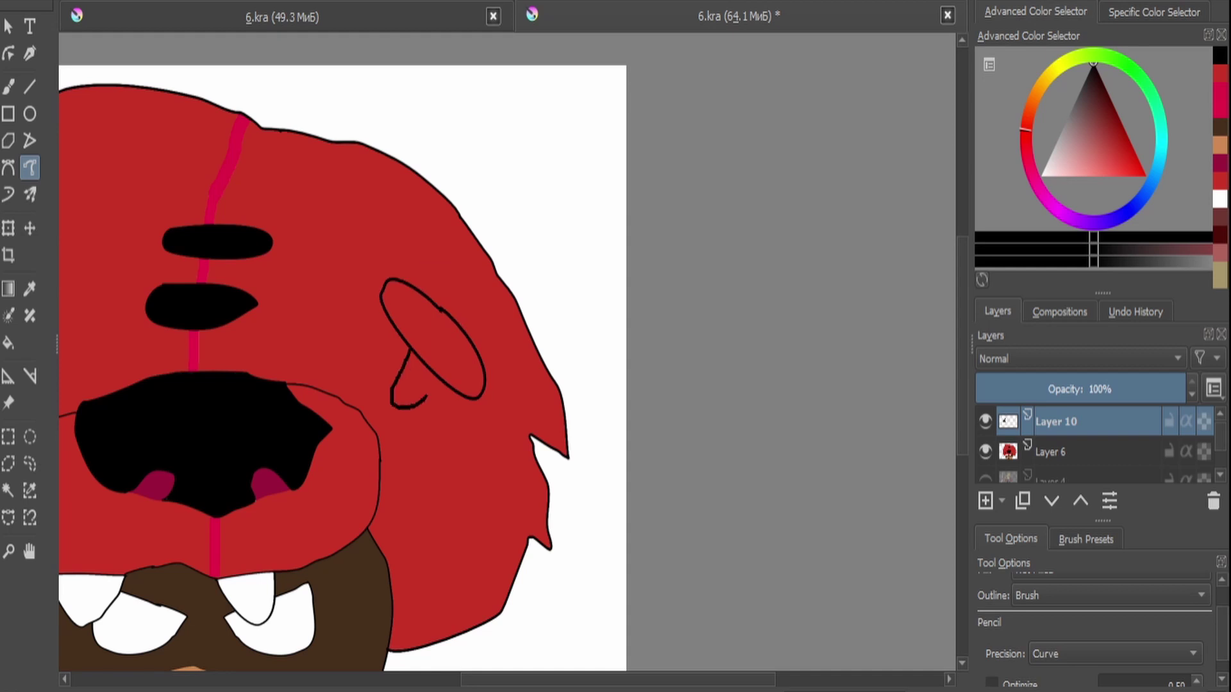
pyautogui.moveTo(410, 351); pyautogui.dragTo(436, 375)
pyautogui.press('f')
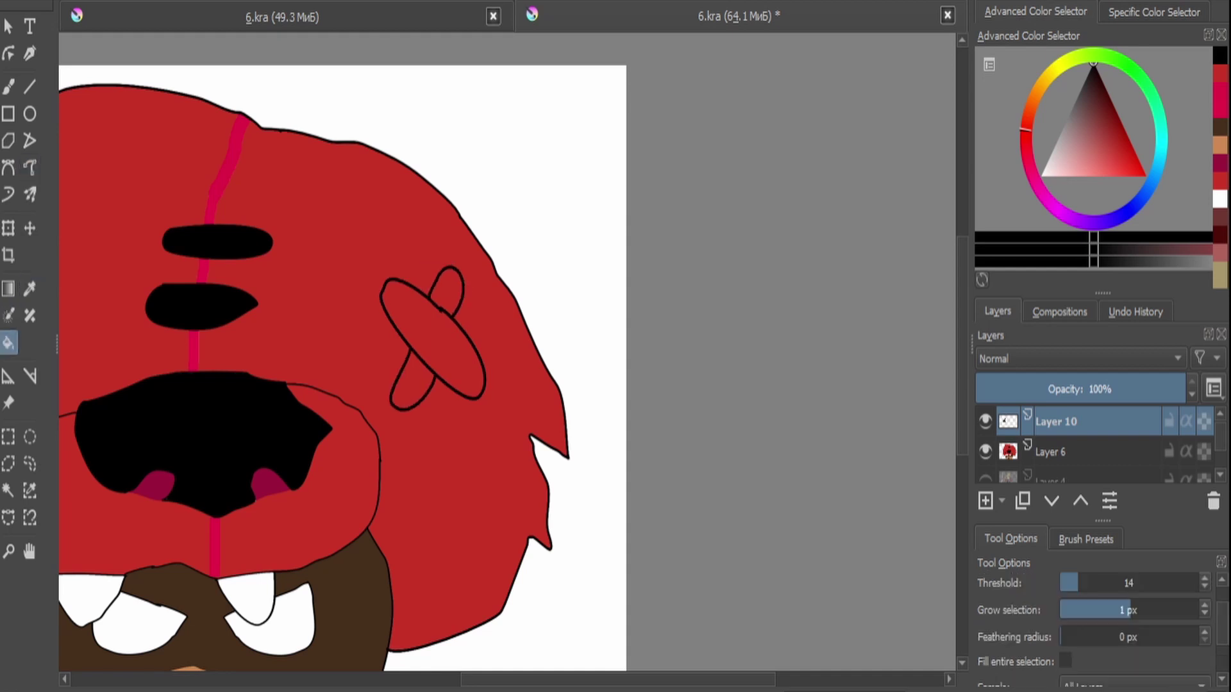
pyautogui.click(433, 320)
pyautogui.press('-')
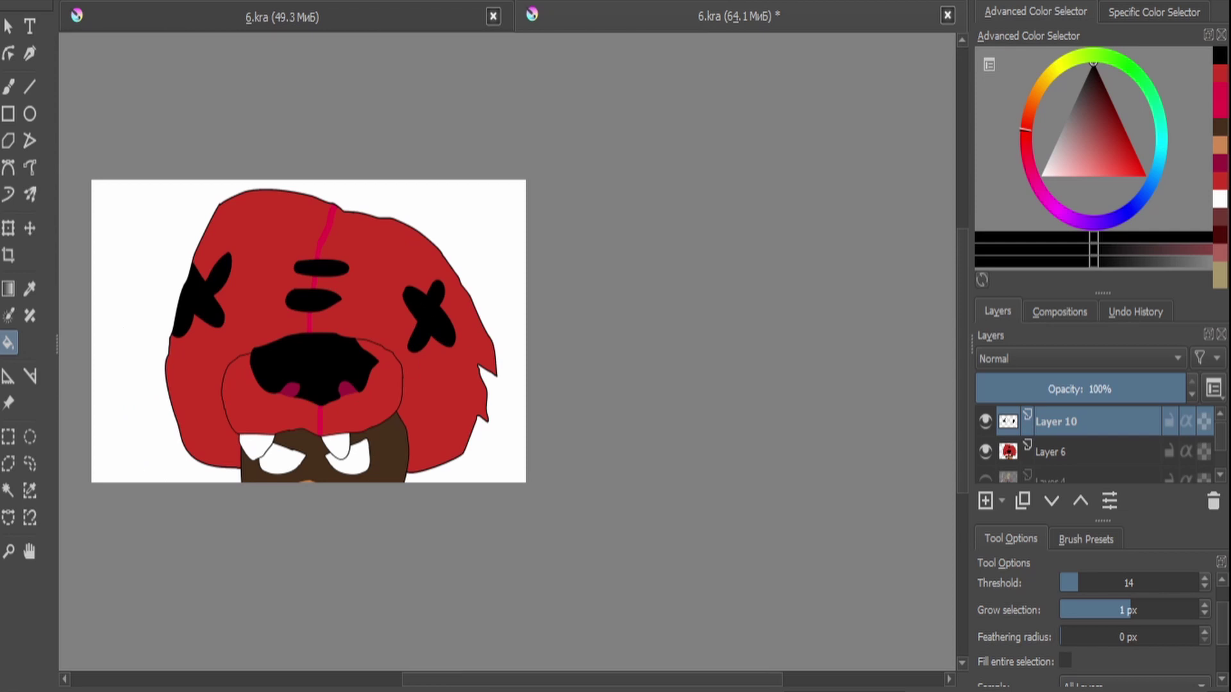
# Merge the X-eye layer down into Layer 6 and move the drawing down and to the right.
pyautogui.press('+')
pyautogui.hotkey('ctrl', 't')
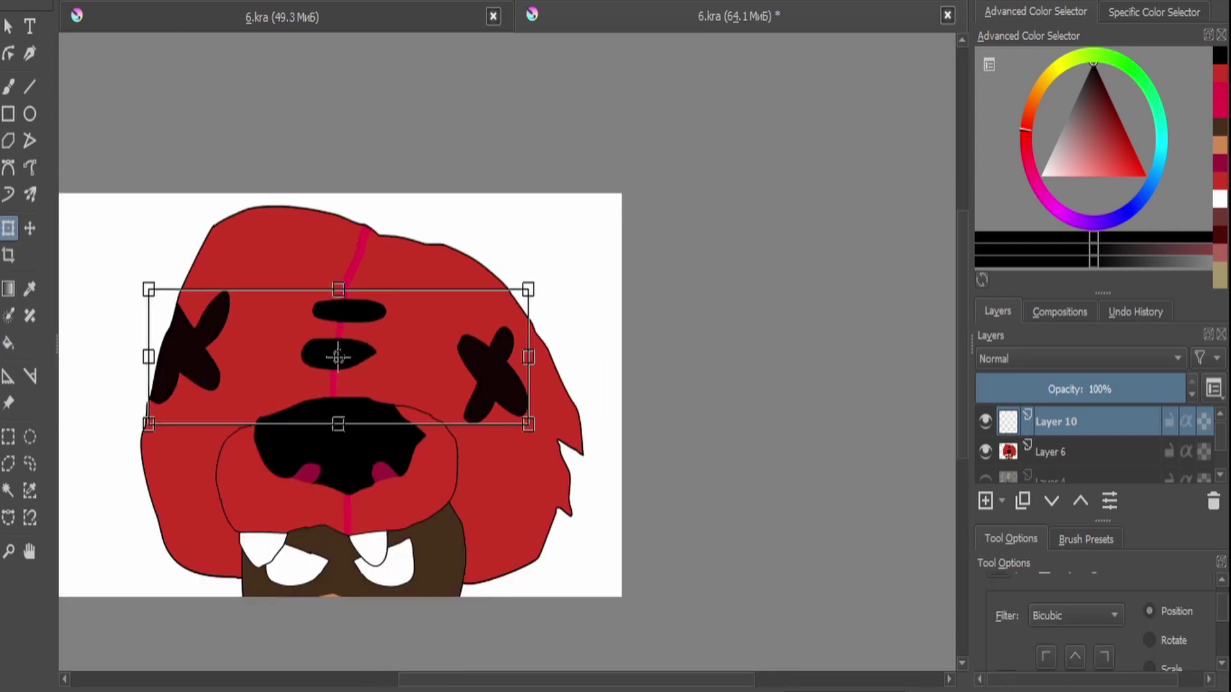
pyautogui.hotkey('ctrl', 'e')
pyautogui.moveTo(360, 442); pyautogui.dragTo(412, 522)
# Draw a large rounded ear outline on the hood's upper left side and fill it with the hood's red.
pyautogui.click(30, 168)
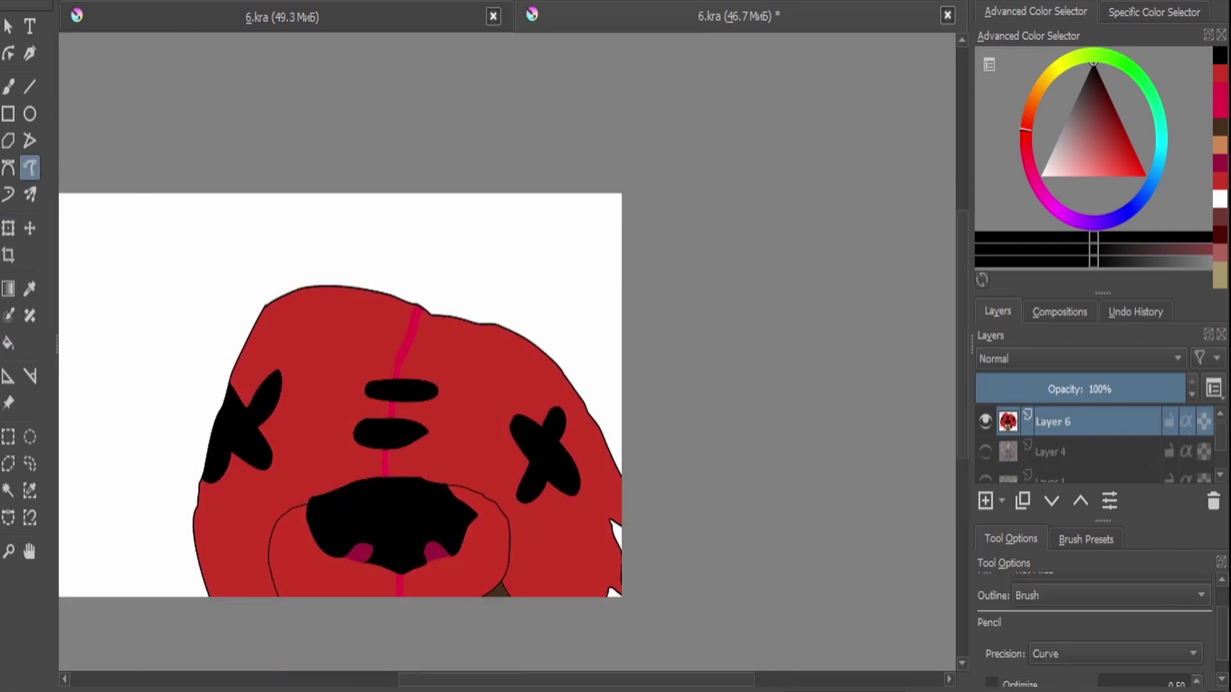
pyautogui.moveTo(134, 341)
pyautogui.mouseDown()
pyautogui.moveTo(127, 379)
pyautogui.moveTo(208, 491)
pyautogui.mouseUp()
pyautogui.scroll(3, 340, 395)
pyautogui.scroll(-3, 339, 394)
pyautogui.click(30, 289)
pyautogui.click(359, 359)
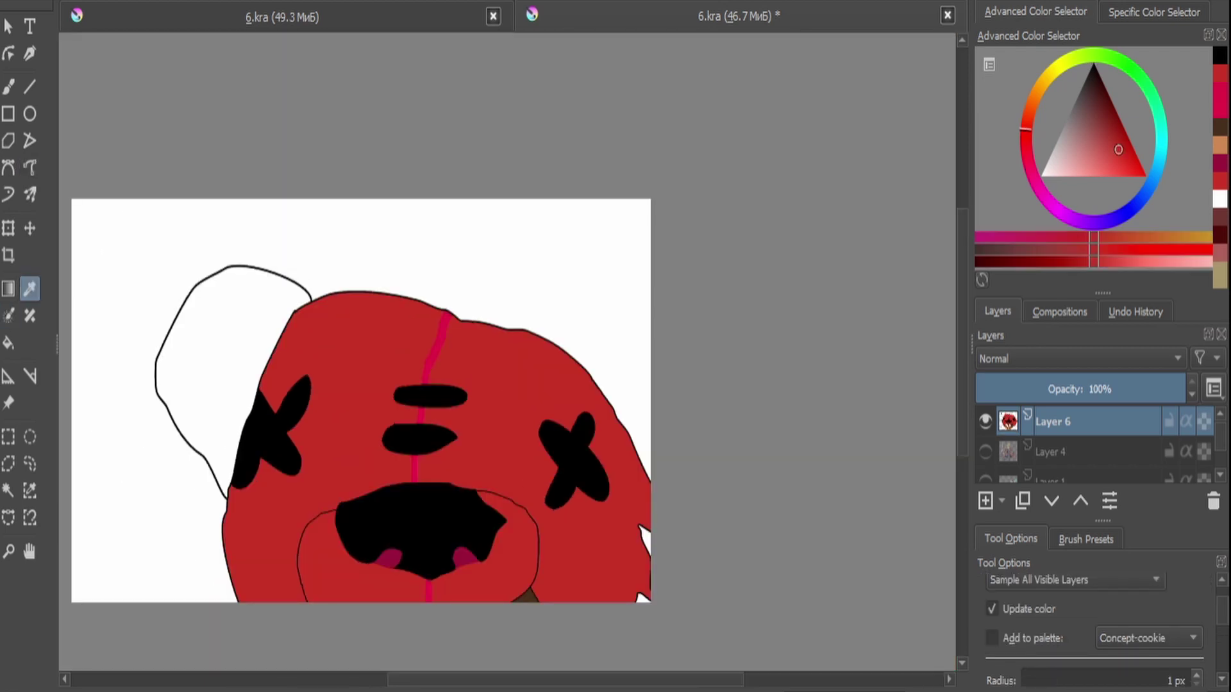
pyautogui.click(8, 343)
pyautogui.click(212, 340)
# Move the drawing left and draw a rounded black ear outline on the hood's upper right side, joining it to the hood.
pyautogui.hotkey('ctrl', 't')
pyautogui.moveTo(417, 448)
pyautogui.mouseDown()
pyautogui.moveTo(212, 378)
pyautogui.moveTo(215, 410)
pyautogui.mouseUp()
pyautogui.click(29, 168)
pyautogui.press('d')
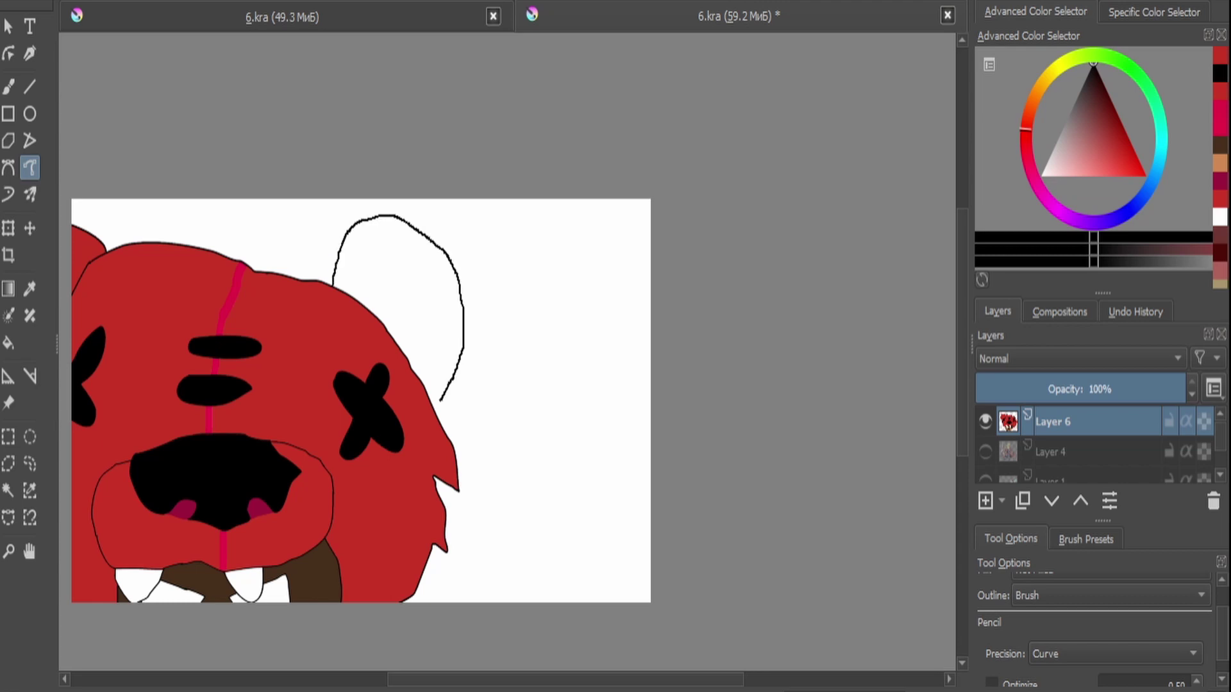
pyautogui.moveTo(440, 400); pyautogui.dragTo(441, 402)
pyautogui.scroll(5, 442, 385)
pyautogui.press('f')
pyautogui.press('b')
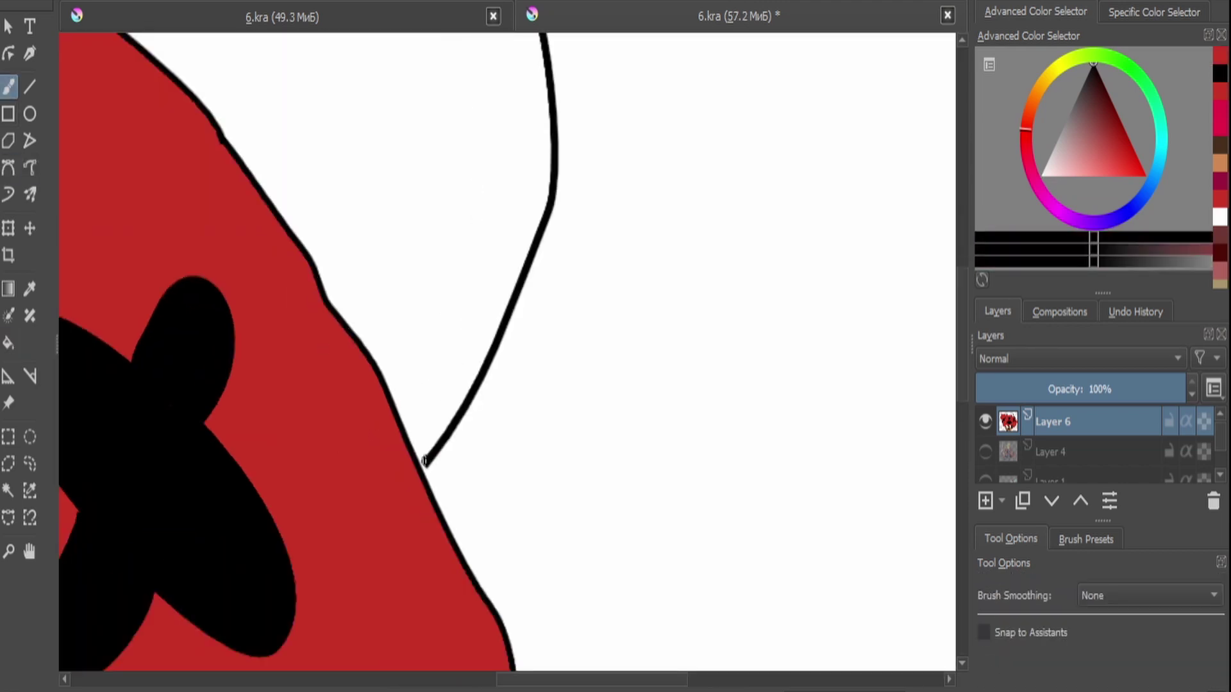
# Fill the right ear with the hood's red and move the whole head up and to the right on the canvas.
pyautogui.press('f')
pyautogui.scroll(-5, 425, 461)
pyautogui.click(359, 212)
pyautogui.hotkey('ctrl', 'z')
pyautogui.keyDown('ctrl'); pyautogui.click(256, 212); pyautogui.keyUp('ctrl')
pyautogui.click(359, 211)
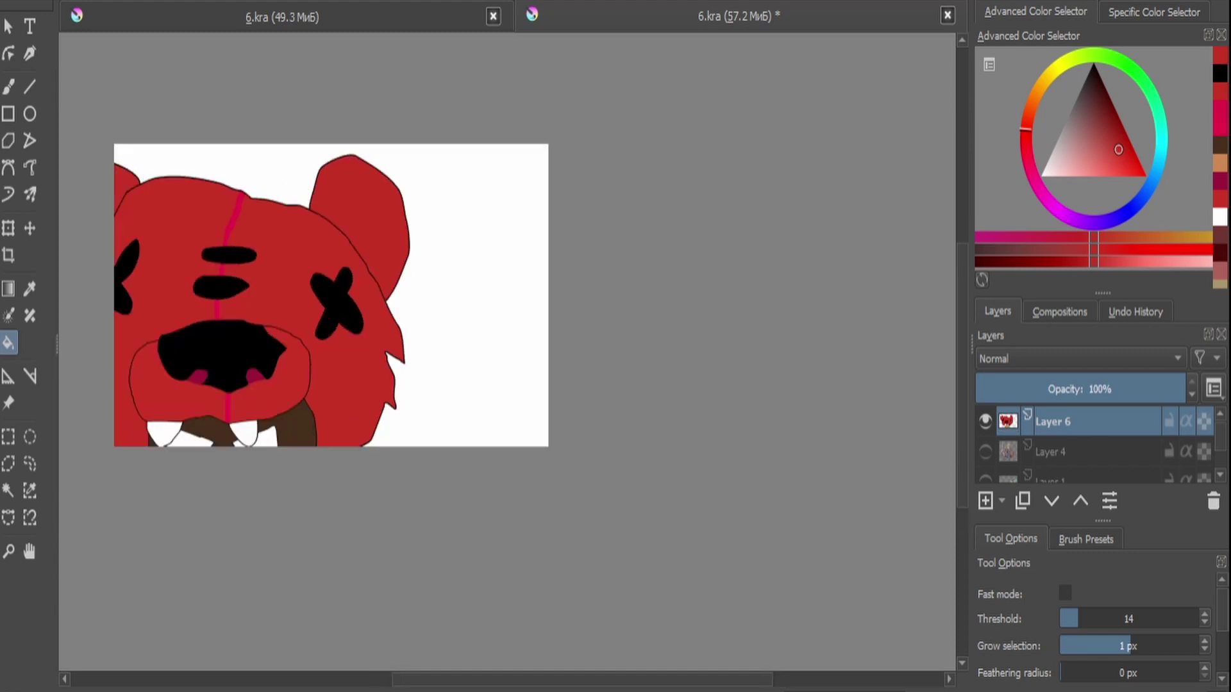
pyautogui.hotkey('ctrl', 't')
pyautogui.moveTo(385, 339)
pyautogui.mouseDown()
pyautogui.moveTo(316, 398)
pyautogui.moveTo(344, 268)
pyautogui.mouseUp()
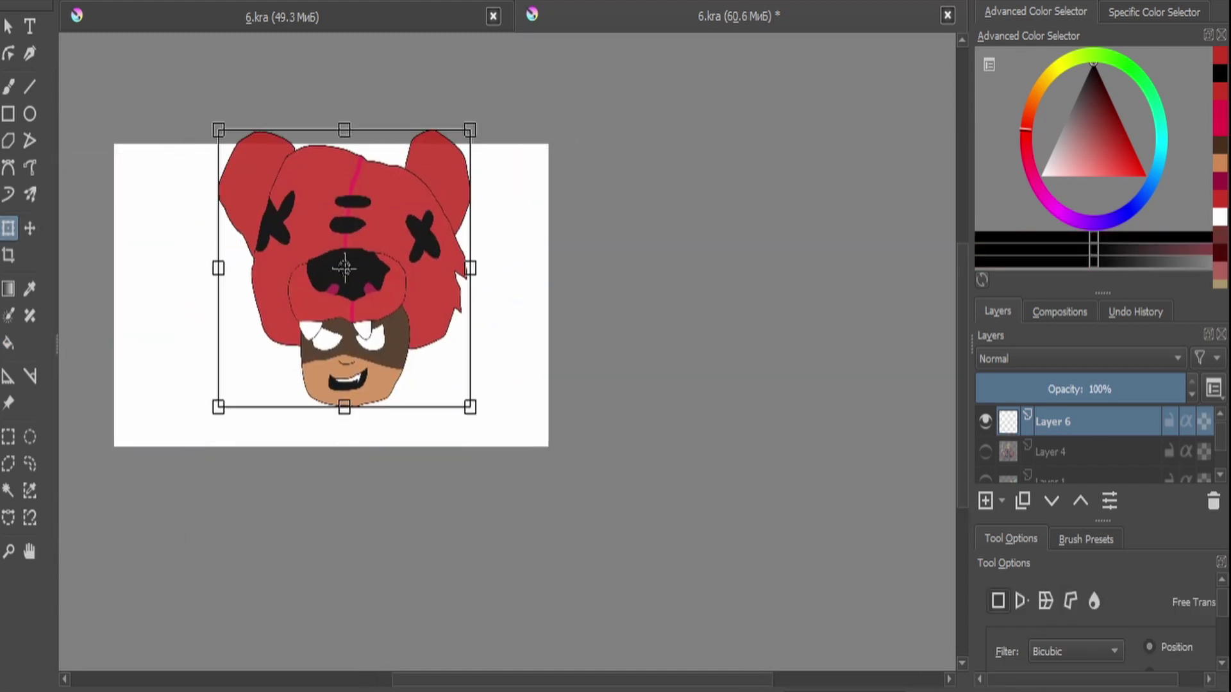
# Draw the right paw's black outline curving from the mask's side to the canvas edge, and three curved claws beside the chin.
pyautogui.hotkey('shift', 'b')
pyautogui.scroll(3, 327, 354)
pyautogui.scroll(3, 464, 403)
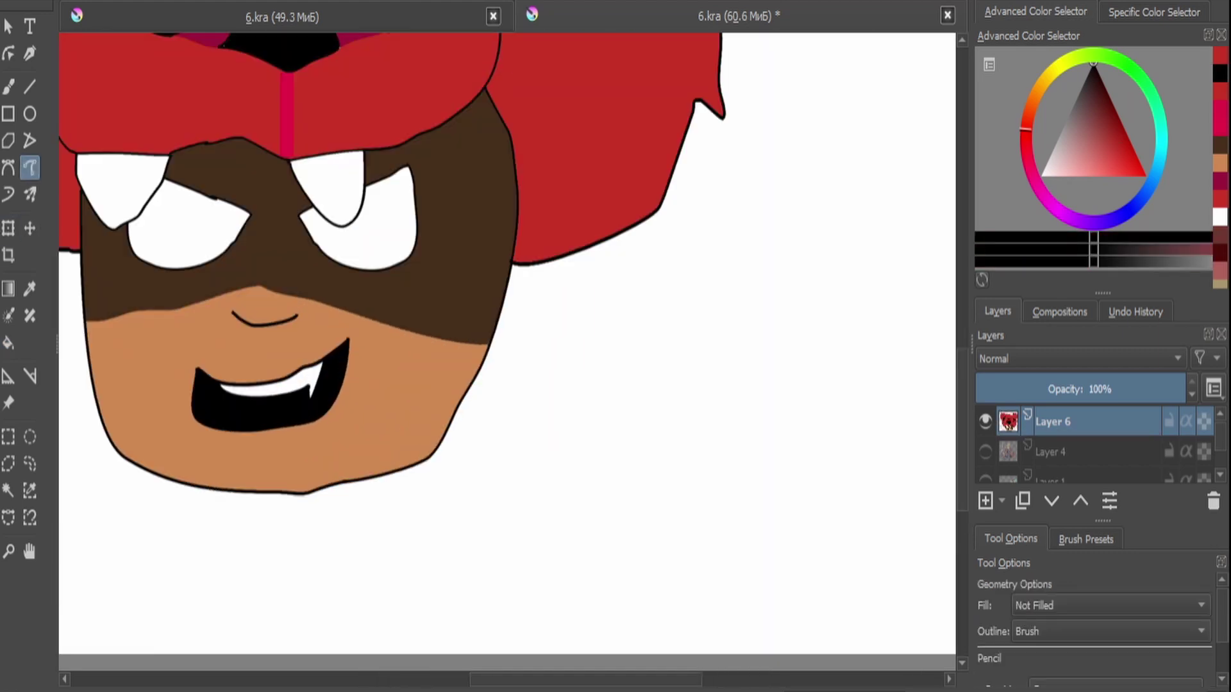
pyautogui.moveTo(500, 300)
pyautogui.mouseDown()
pyautogui.moveTo(592, 294)
pyautogui.moveTo(655, 336)
pyautogui.moveTo(697, 572)
pyautogui.mouseUp()
pyautogui.scroll(2, 696, 572)
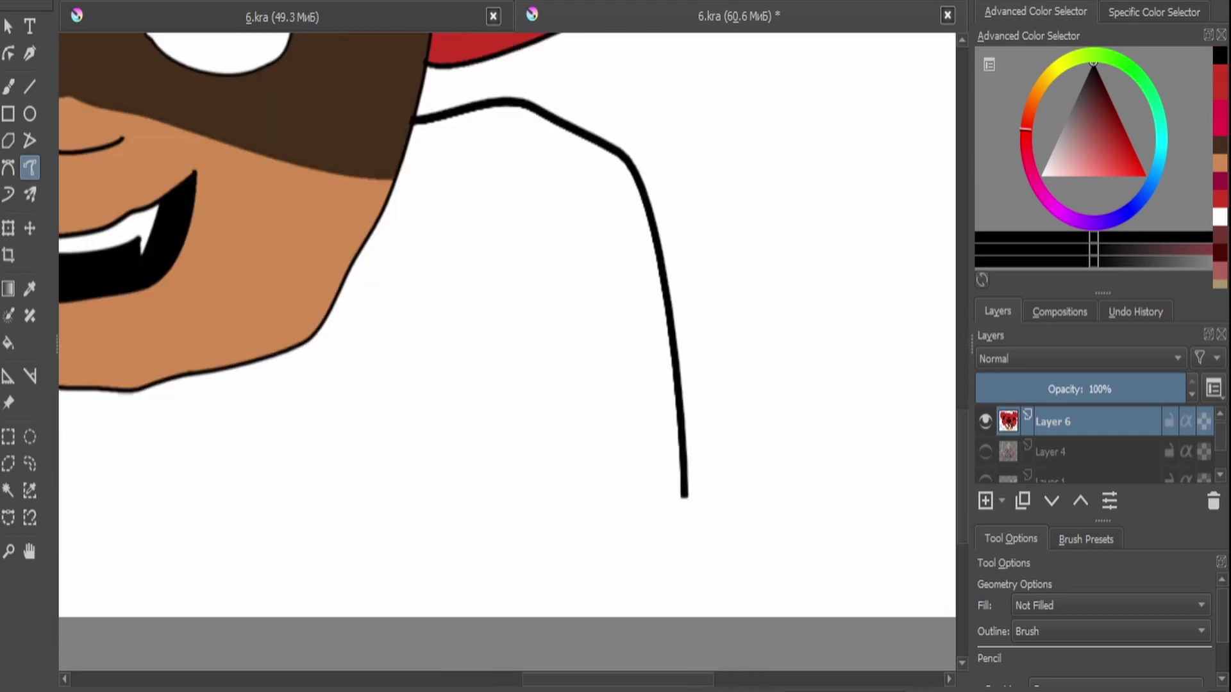
pyautogui.moveTo(684, 507)
pyautogui.mouseDown()
pyautogui.moveTo(675, 554)
pyautogui.moveTo(605, 624)
pyautogui.moveTo(546, 628)
pyautogui.mouseUp()
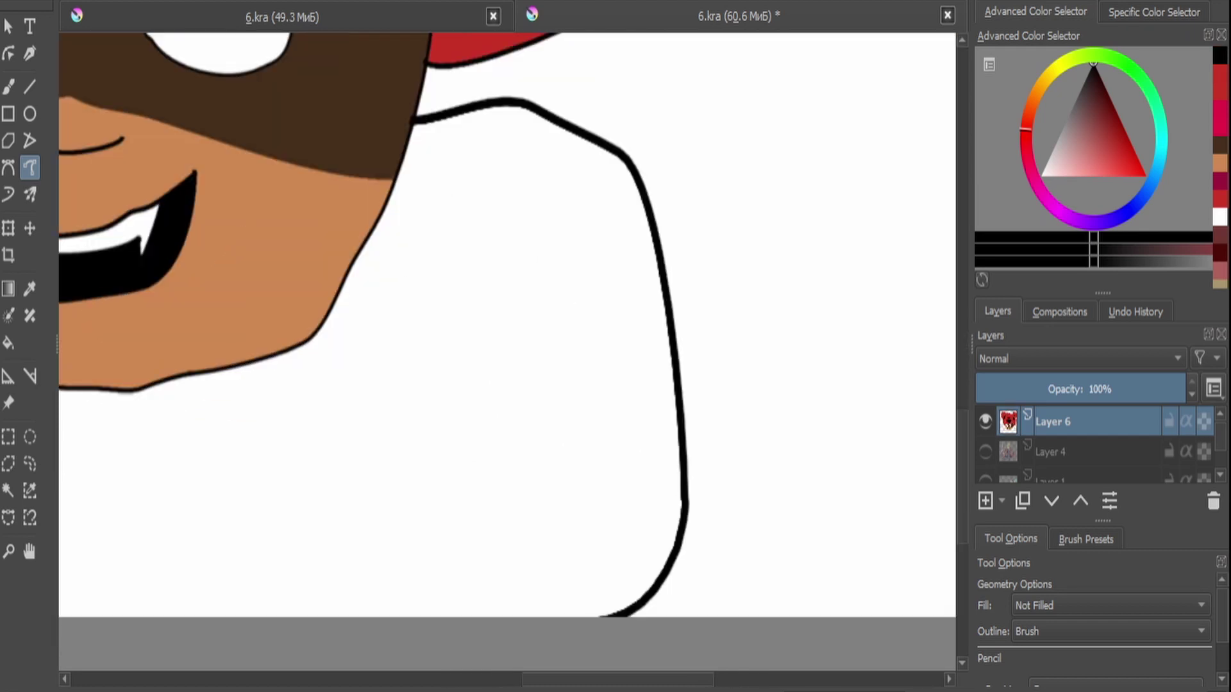
pyautogui.moveTo(344, 280)
pyautogui.mouseDown()
pyautogui.moveTo(310, 388)
pyautogui.moveTo(413, 297)
pyautogui.moveTo(436, 298)
pyautogui.moveTo(399, 394)
pyautogui.moveTo(482, 325)
pyautogui.moveTo(525, 323)
pyautogui.moveTo(432, 439)
pyautogui.moveTo(545, 372)
pyautogui.mouseUp()
pyautogui.scroll(-3, 545, 372)
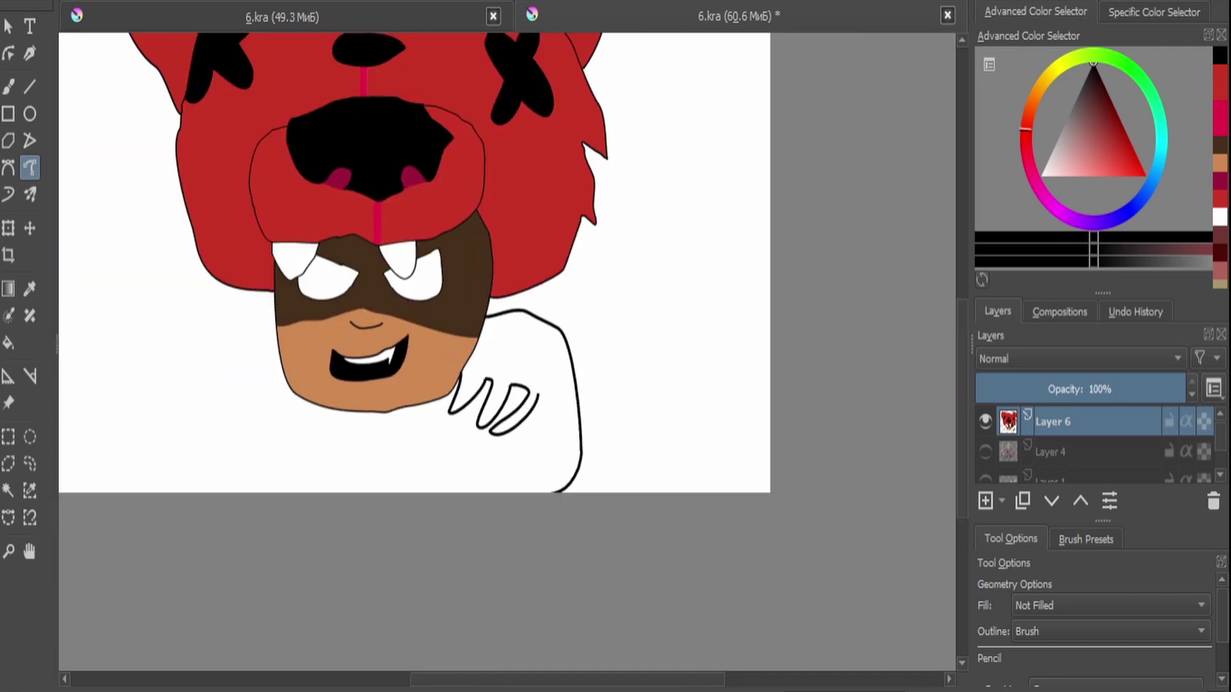
# Move the drawing up, extend the right paw's lower edge leftward, and draw a slanted body line down from the claws.
pyautogui.hotkey('ctrl', 't')
pyautogui.click(29, 167)
pyautogui.scroll(3, 527, 389)
pyautogui.moveTo(690, 441); pyautogui.dragTo(524, 456)
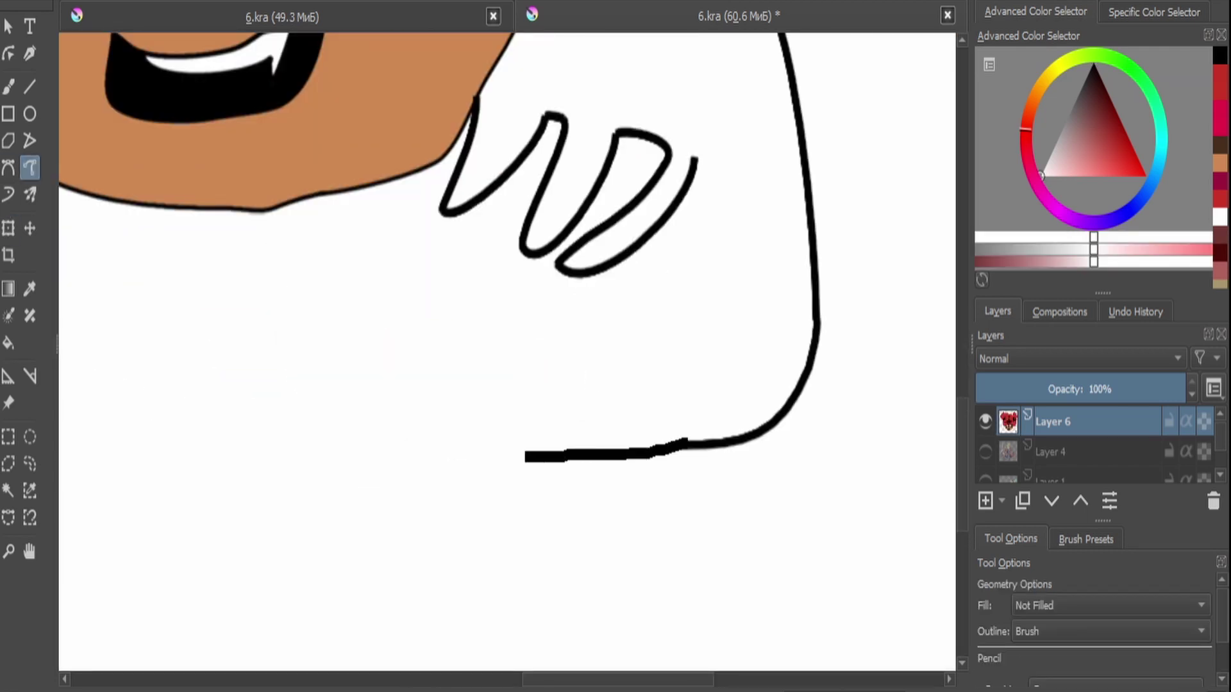
pyautogui.moveTo(571, 276); pyautogui.dragTo(477, 595)
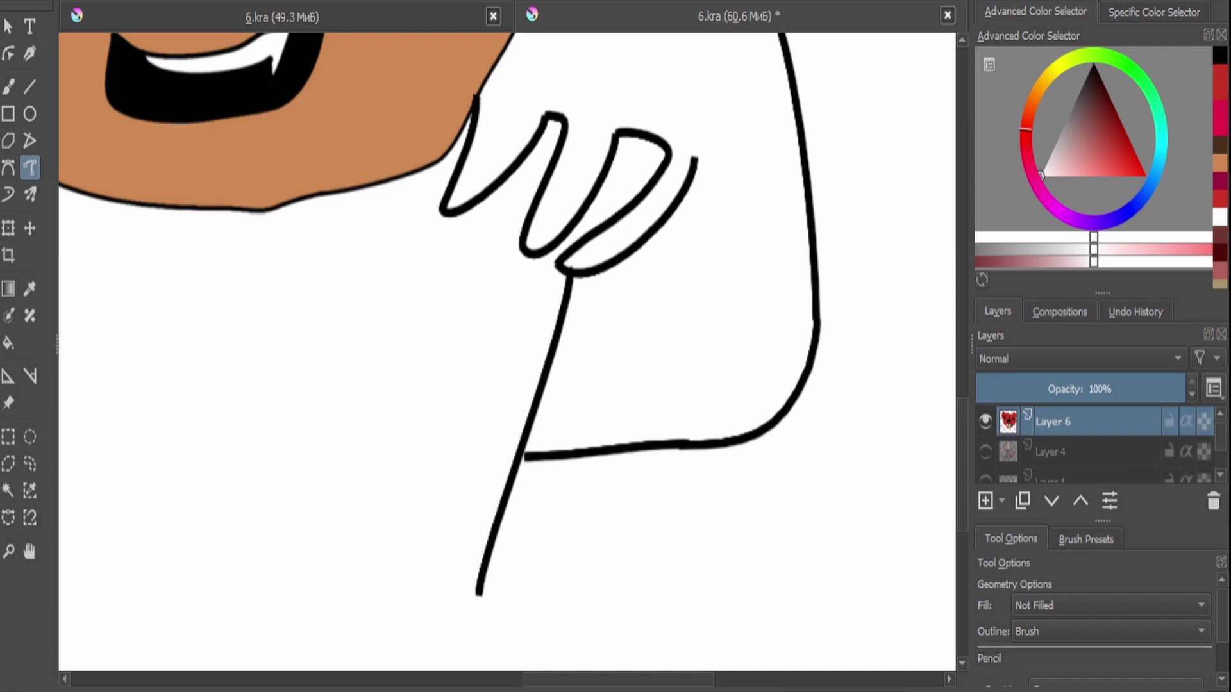
# Draw a straight line across the tops of the three right claws and remove the excess arc above it.
pyautogui.moveTo(479, 96); pyautogui.dragTo(696, 157)
pyautogui.scroll(3, 646, 85)
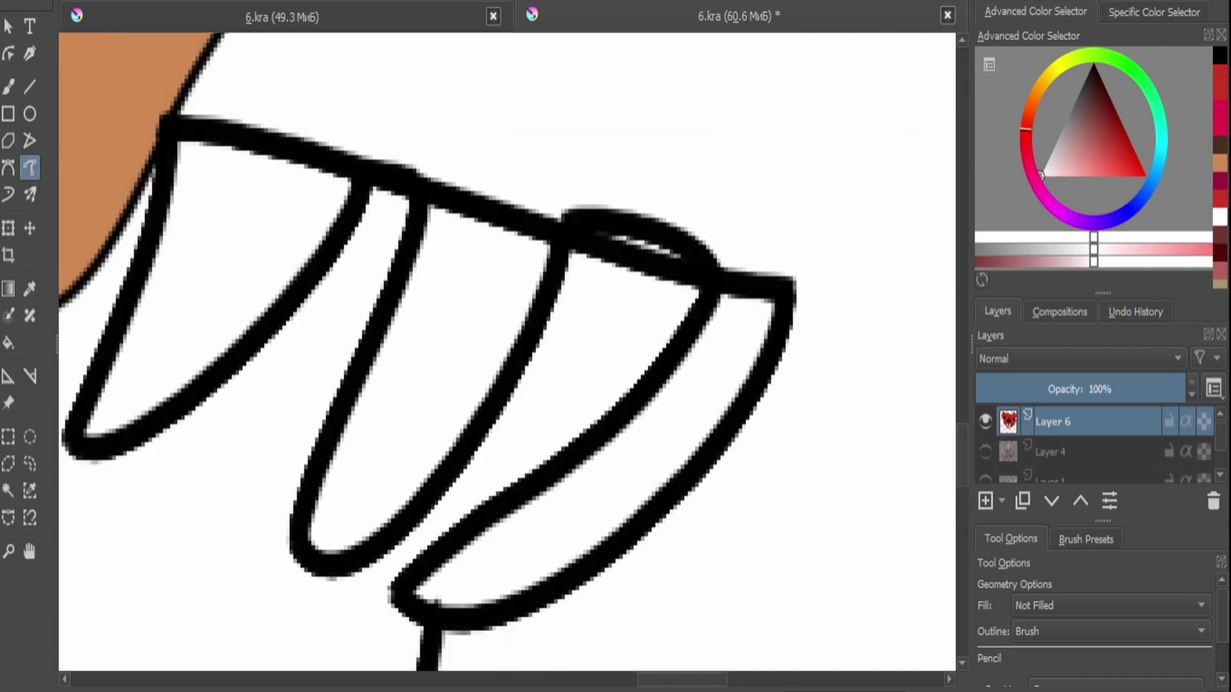
pyautogui.hotkey('ctrl', 'z')
pyautogui.scroll(-5, 637, 209)
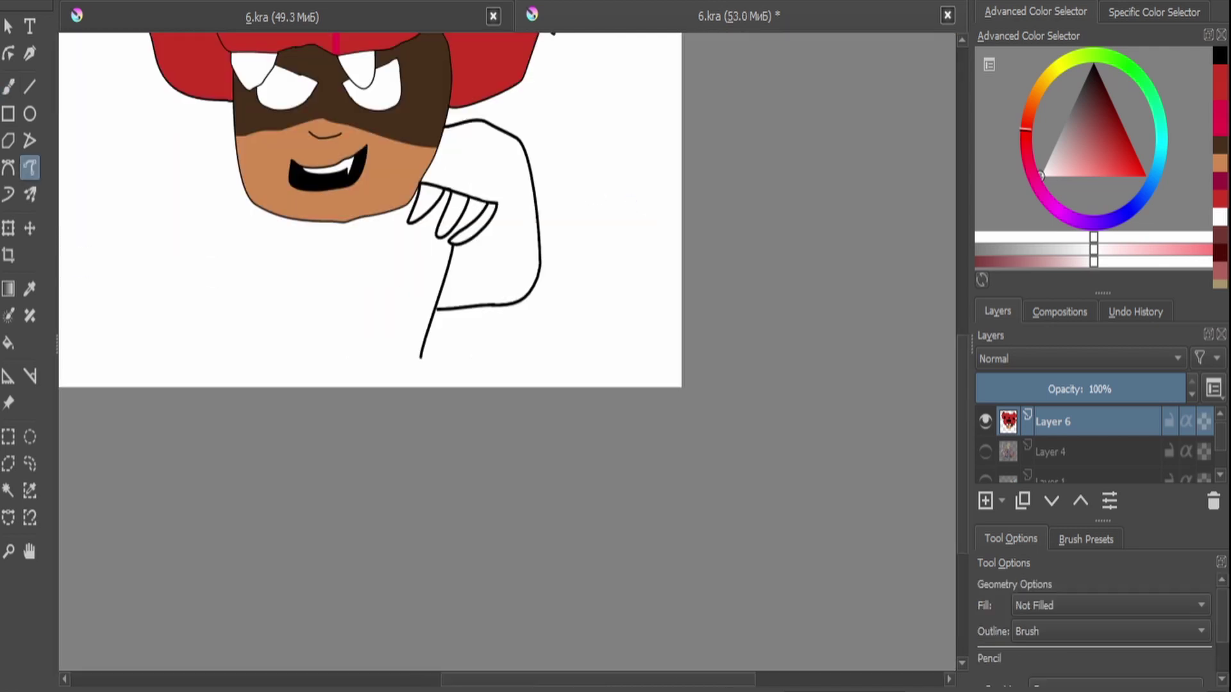
# Draw the left paw's black outline from the cheek down and around to the chin, including three rounded claws.
pyautogui.scroll(3, 211, 137)
pyautogui.moveTo(232, 179)
pyautogui.mouseDown()
pyautogui.moveTo(184, 206)
pyautogui.moveTo(110, 368)
pyautogui.moveTo(187, 368)
pyautogui.moveTo(115, 373)
pyautogui.moveTo(144, 426)
pyautogui.moveTo(196, 340)
pyautogui.moveTo(234, 355)
pyautogui.moveTo(226, 426)
pyautogui.mouseUp()
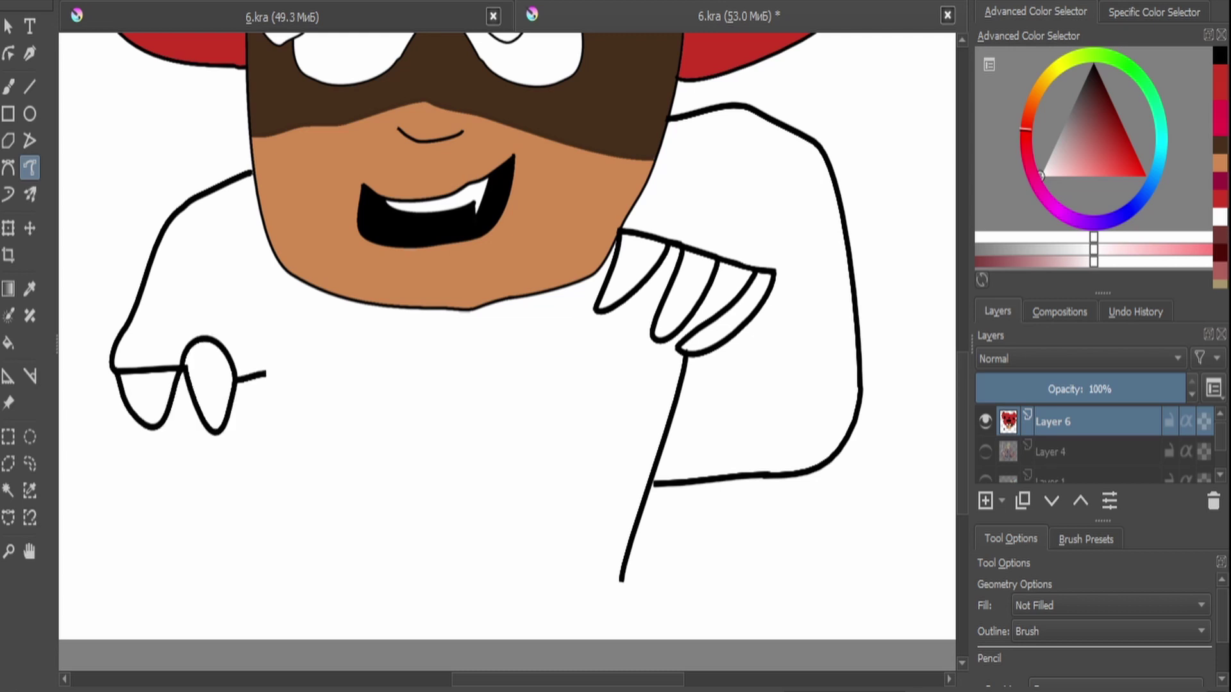
pyautogui.moveTo(267, 374)
pyautogui.mouseDown()
pyautogui.moveTo(287, 332)
pyautogui.moveTo(306, 365)
pyautogui.moveTo(269, 378)
pyautogui.moveTo(308, 367)
pyautogui.moveTo(350, 300)
pyautogui.mouseUp()
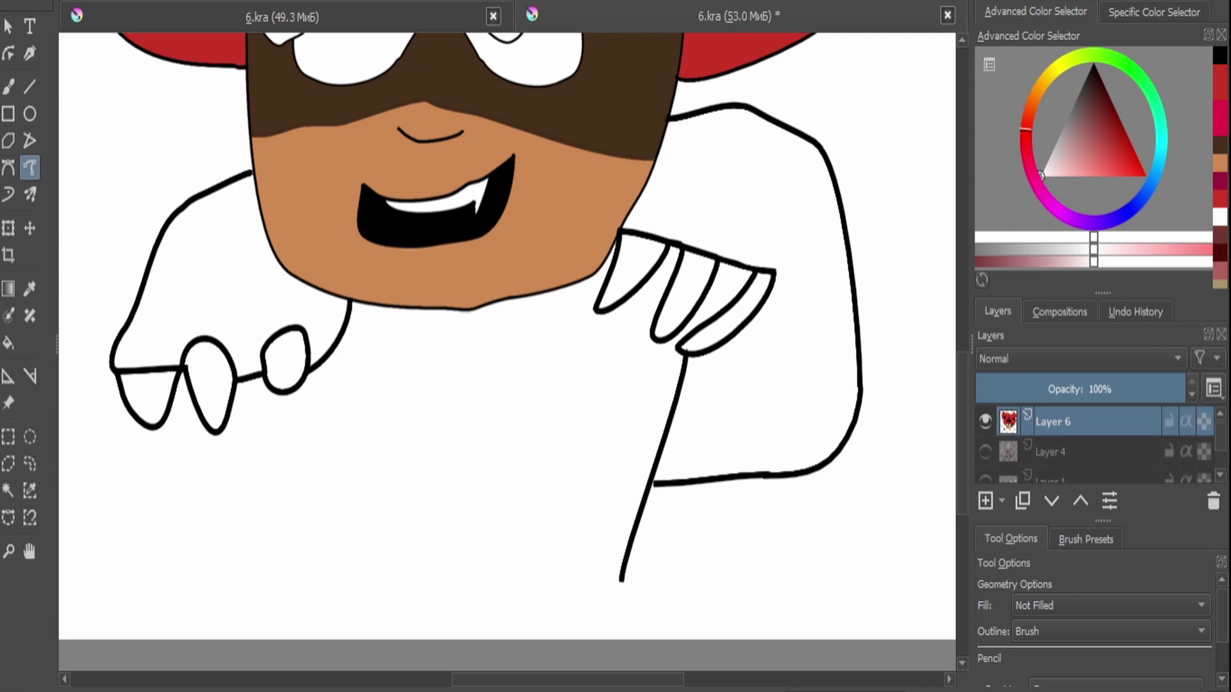
# Draw the strap lines below the left claws, a curved neckline to the right claws, and the body's left side line.
pyautogui.moveTo(243, 437); pyautogui.dragTo(256, 476)
pyautogui.moveTo(281, 396); pyautogui.dragTo(298, 459)
pyautogui.moveTo(596, 282)
pyautogui.mouseDown()
pyautogui.moveTo(558, 361)
pyautogui.moveTo(451, 428)
pyautogui.moveTo(298, 460)
pyautogui.mouseUp()
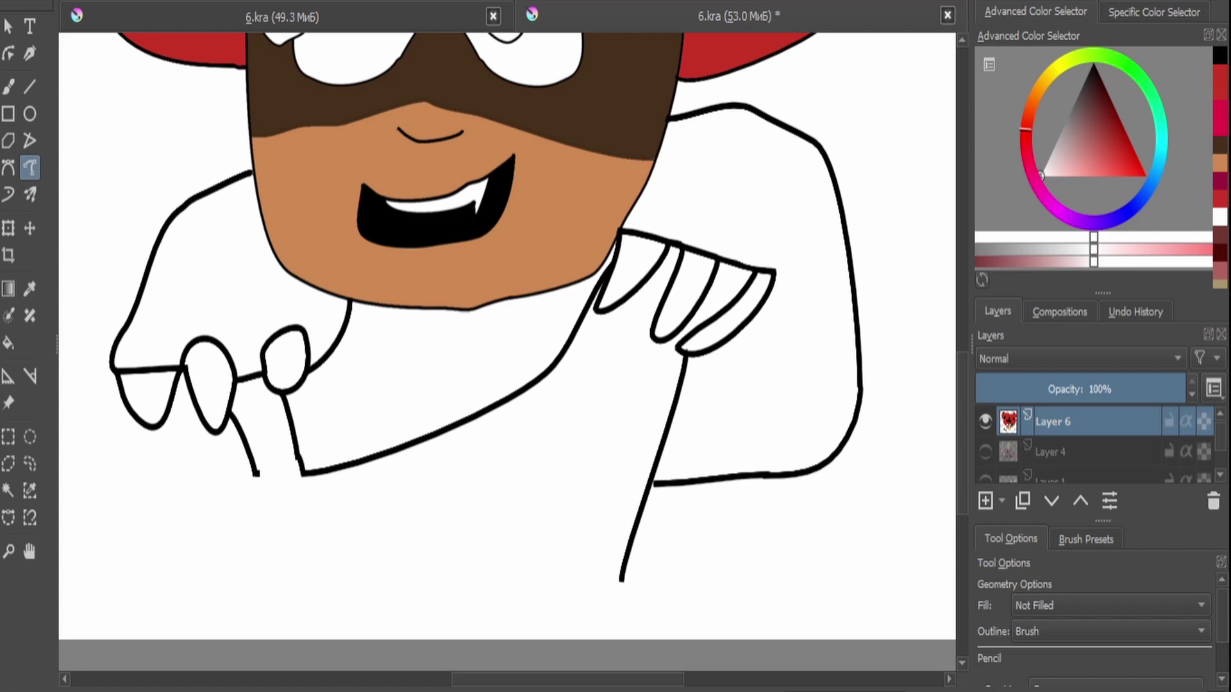
pyautogui.scroll(-3, 506, 333)
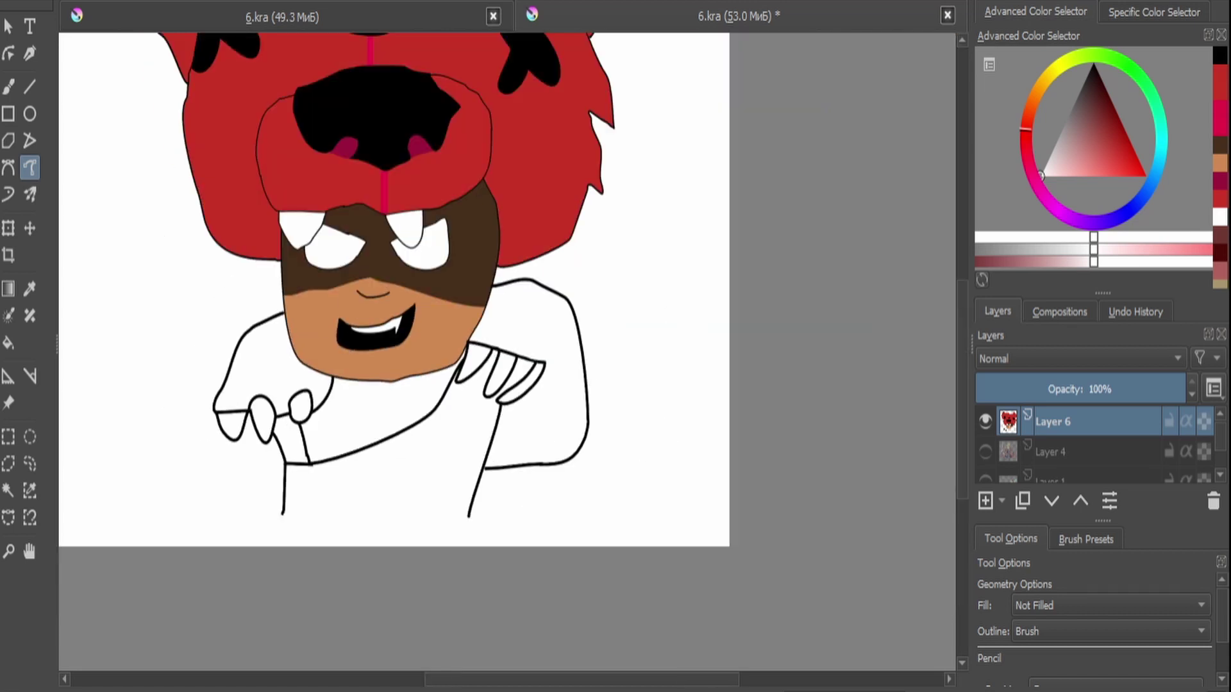
# Fill the left and right paw shapes with the hood's red.
pyautogui.scroll(3, 506, 333)
pyautogui.scroll(-3, 507, 333)
pyautogui.press('f')
pyautogui.click(250, 321)
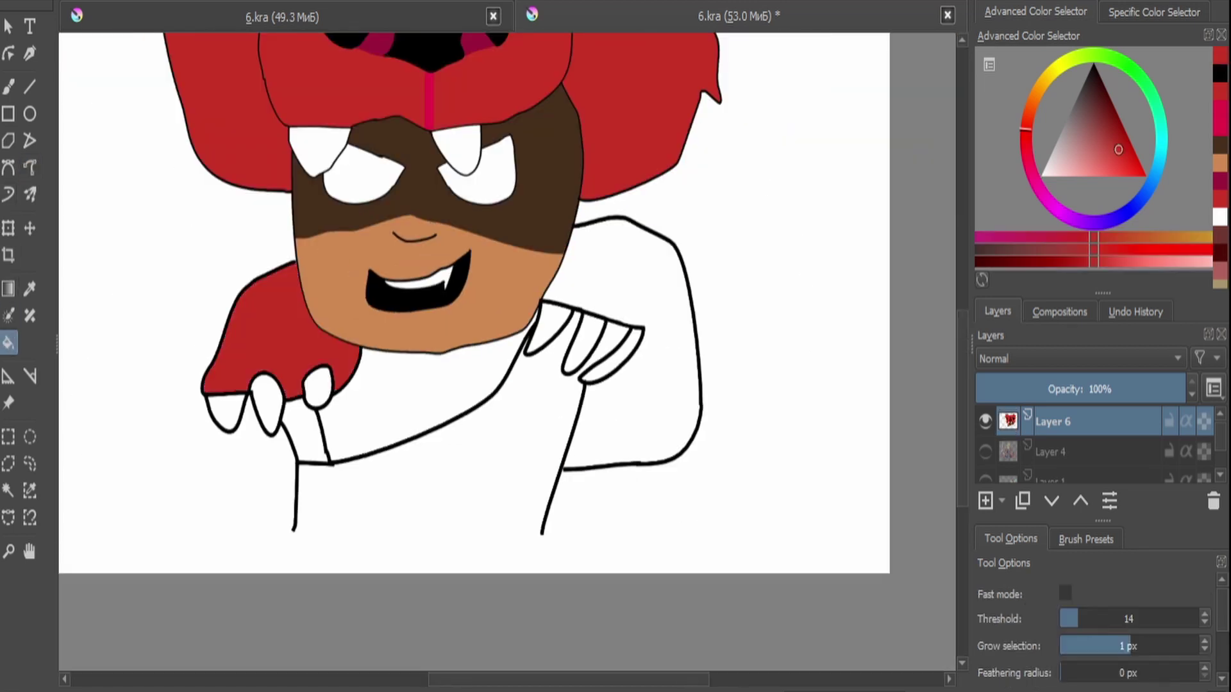
pyautogui.click(661, 289)
# Fill the claws of both the right and left paws with black.
pyautogui.scroll(2, 571, 346)
pyautogui.press('d')
pyautogui.click(544, 324)
pyautogui.click(583, 337)
pyautogui.click(614, 350)
pyautogui.click(194, 404)
pyautogui.click(117, 426)
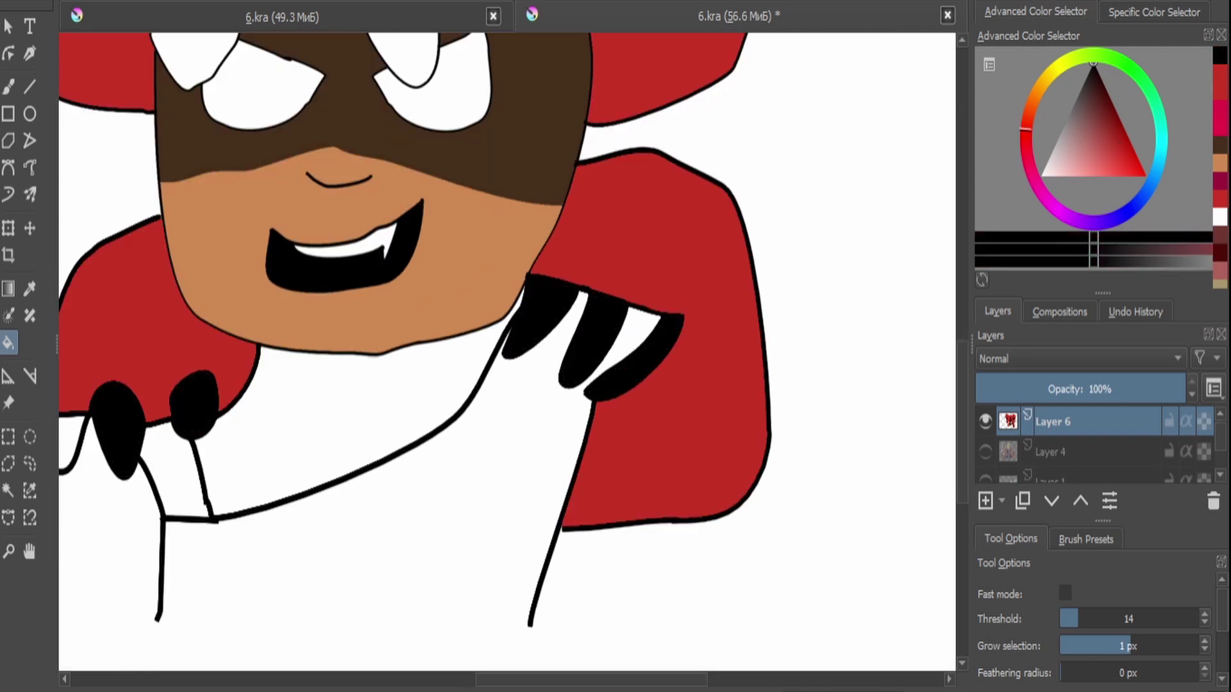
pyautogui.click(72, 443)
# Pick the face's light brown and fill the neck area between the chin and the neckline with it.
pyautogui.press('p')
pyautogui.click(359, 301)
pyautogui.press('f')
pyautogui.click(359, 416)
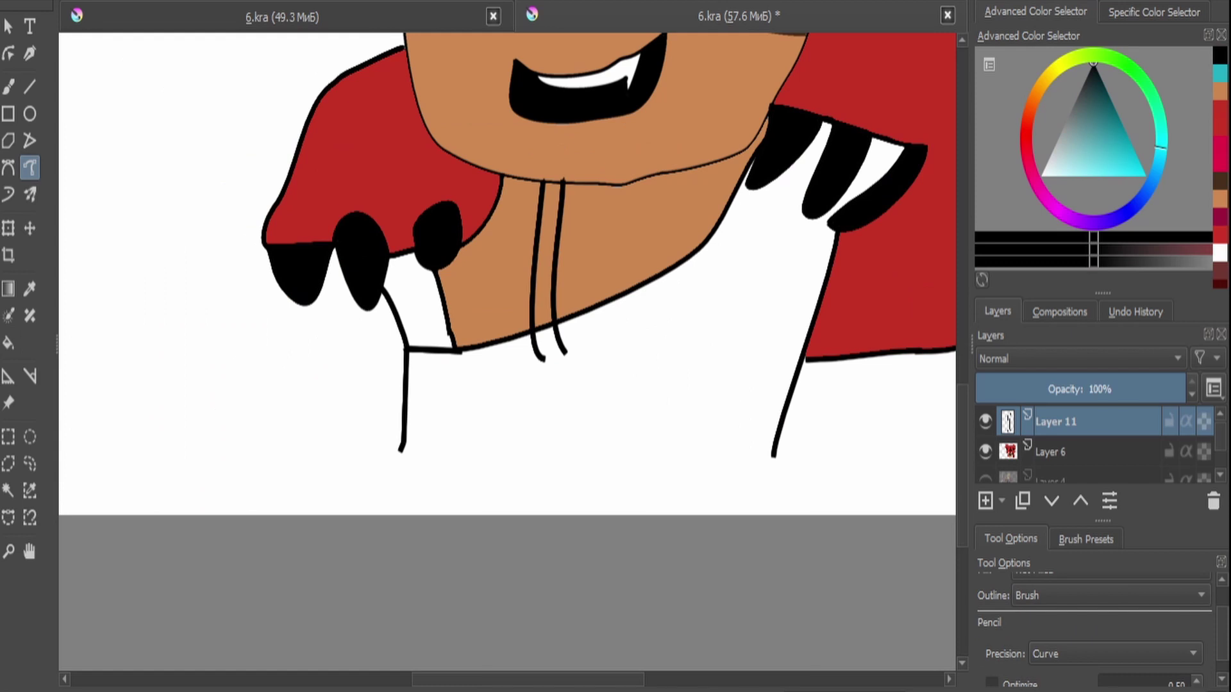
# Draw three overlapping petal shapes at the lower ends of the straps, plus the two lines of the right strap.
pyautogui.moveTo(542, 359)
pyautogui.mouseDown()
pyautogui.moveTo(514, 420)
pyautogui.moveTo(534, 429)
pyautogui.moveTo(592, 359)
pyautogui.moveTo(561, 350)
pyautogui.moveTo(689, 375)
pyautogui.mouseUp()
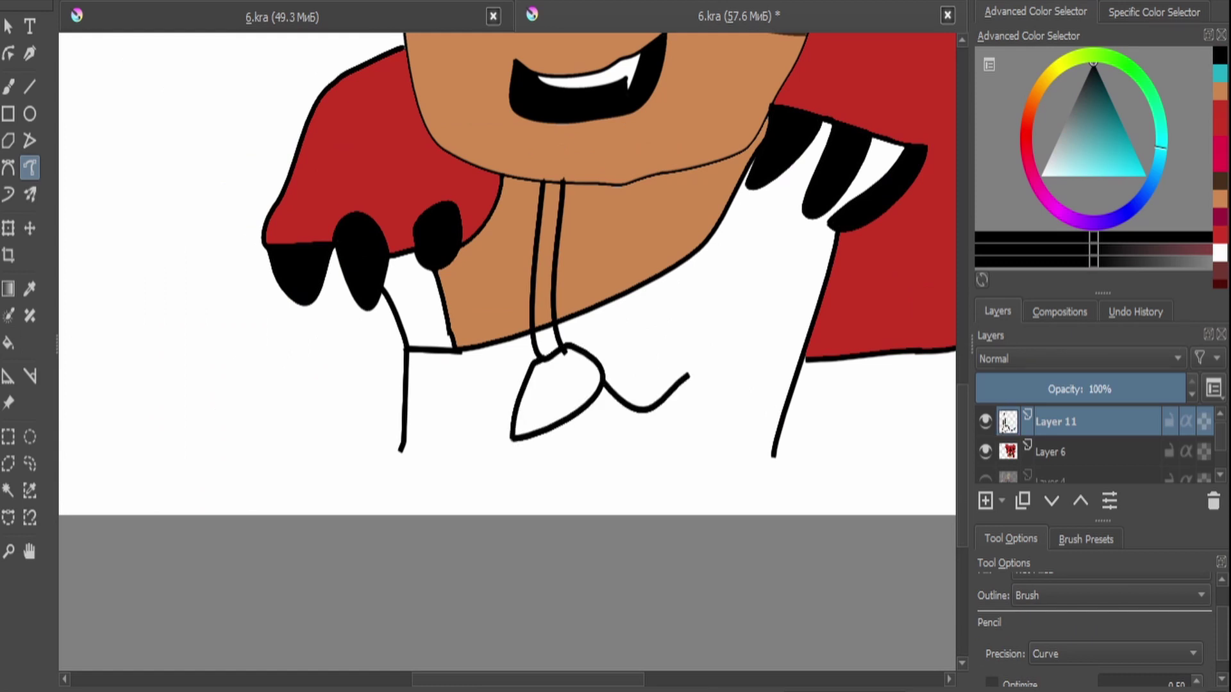
pyautogui.moveTo(573, 347)
pyautogui.mouseDown()
pyautogui.moveTo(596, 283)
pyautogui.moveTo(653, 265)
pyautogui.moveTo(688, 380)
pyautogui.mouseUp()
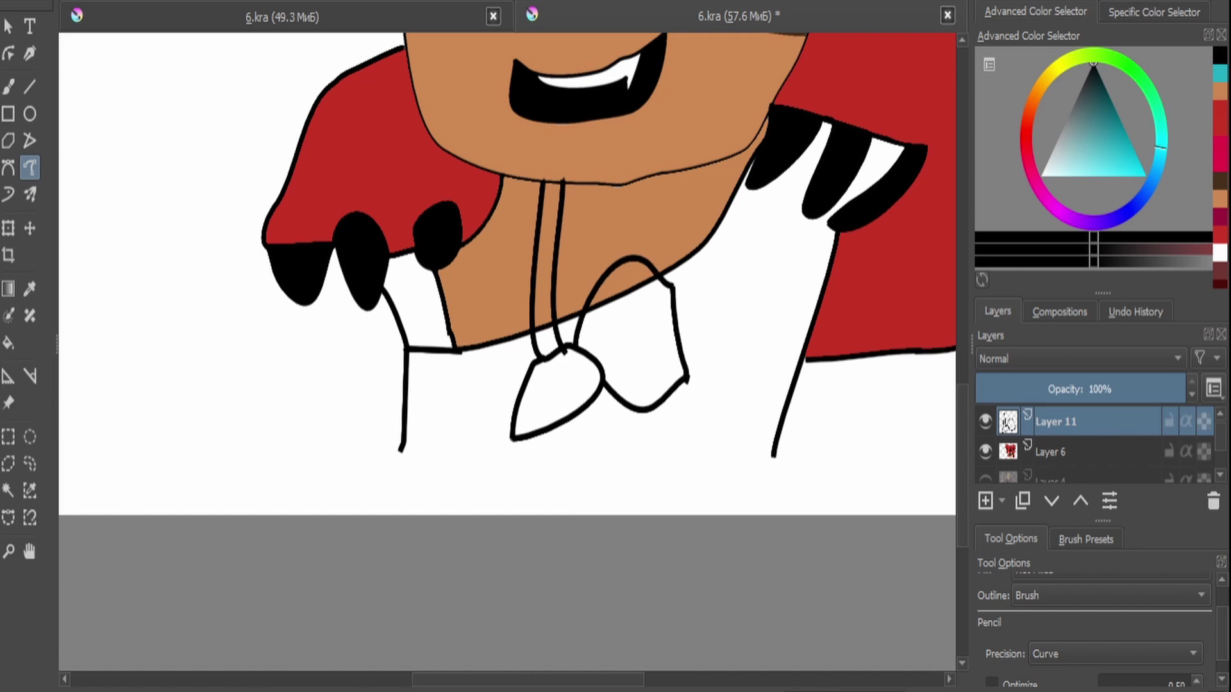
pyautogui.moveTo(672, 284)
pyautogui.mouseDown()
pyautogui.moveTo(759, 272)
pyautogui.moveTo(744, 362)
pyautogui.moveTo(686, 385)
pyautogui.mouseUp()
pyautogui.scroll(-2, 705, 192)
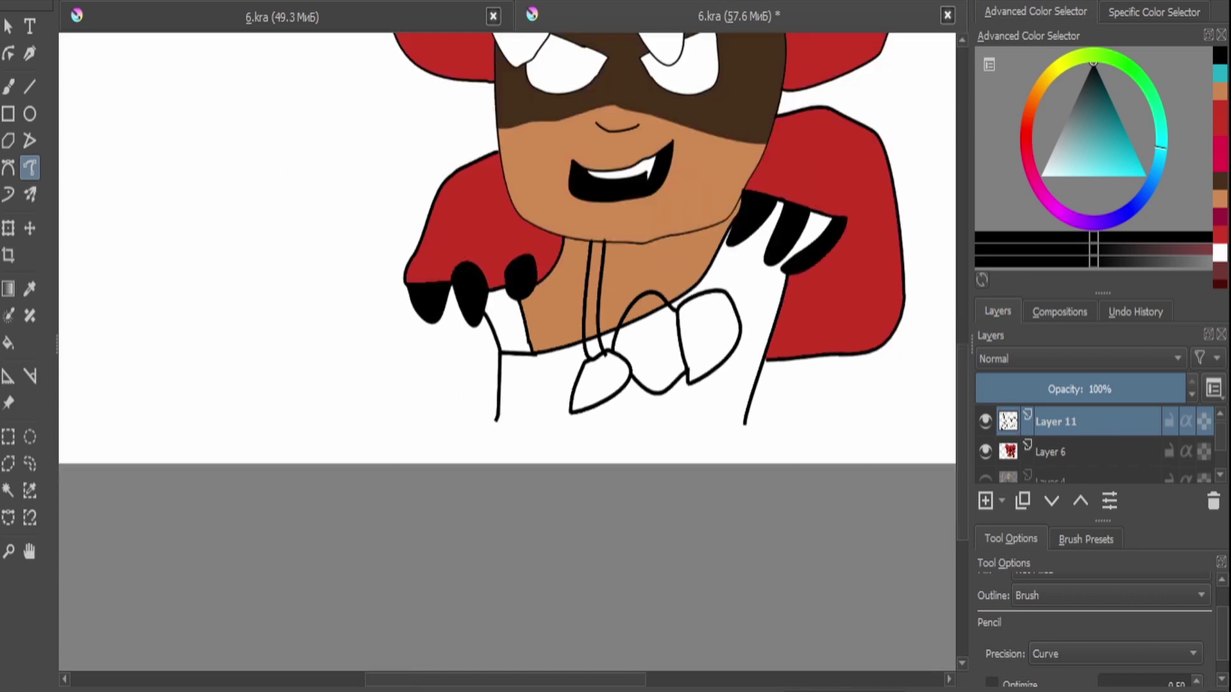
pyautogui.scroll(5, 705, 192)
pyautogui.moveTo(698, 334); pyautogui.dragTo(742, 126)
pyautogui.moveTo(768, 322)
pyautogui.mouseDown()
pyautogui.moveTo(760, 154)
pyautogui.moveTo(744, 125)
pyautogui.mouseUp()
pyautogui.scroll(-3, 539, 199)
# Pick turquoise and fill both straps and the three petal shapes with it.
pyautogui.click(1119, 147)
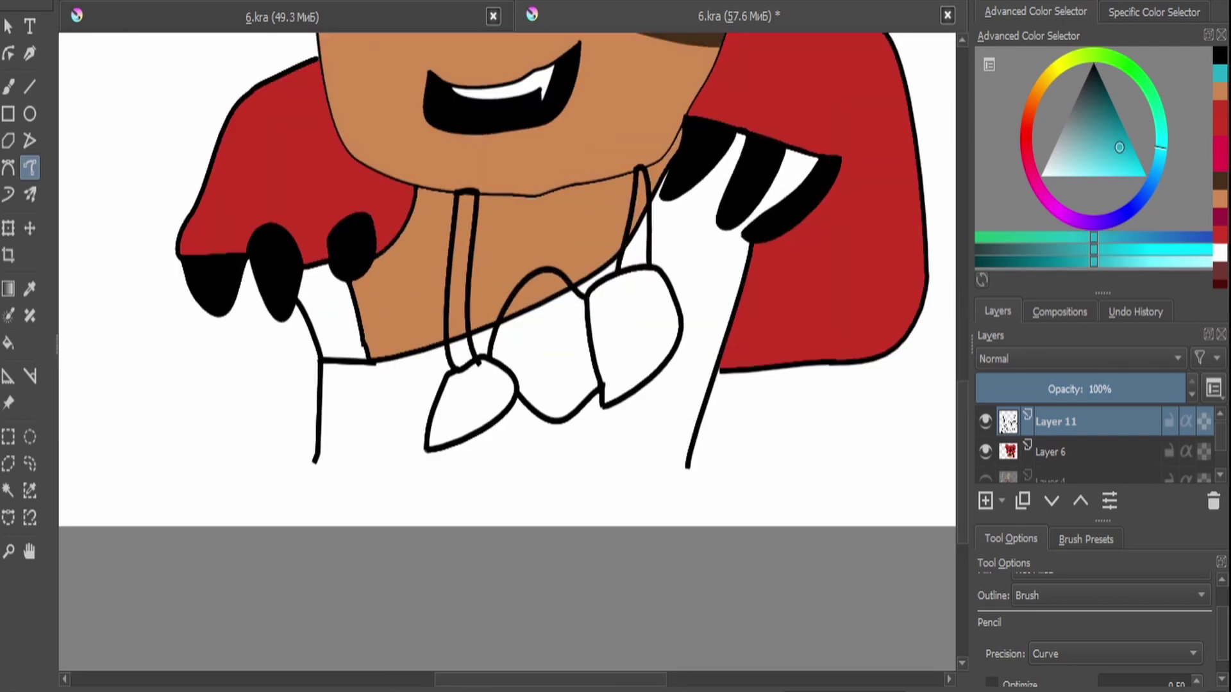
pyautogui.press('f')
pyautogui.click(462, 275)
pyautogui.click(545, 334)
pyautogui.click(632, 333)
pyautogui.click(471, 404)
pyautogui.click(636, 231)
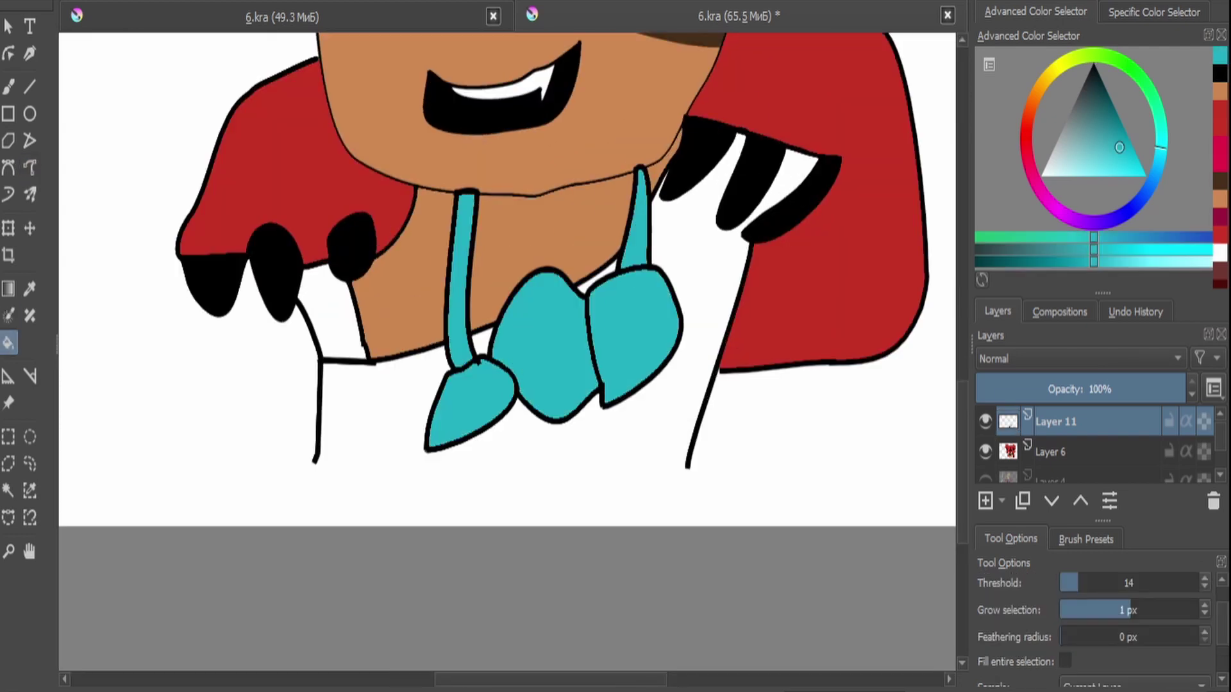
# Merge the line layer into Layer 6 and move the whole drawing up to free space below it.
pyautogui.click(30, 168)
pyautogui.scroll(-3, 441, 366)
pyautogui.scroll(3, 466, 455)
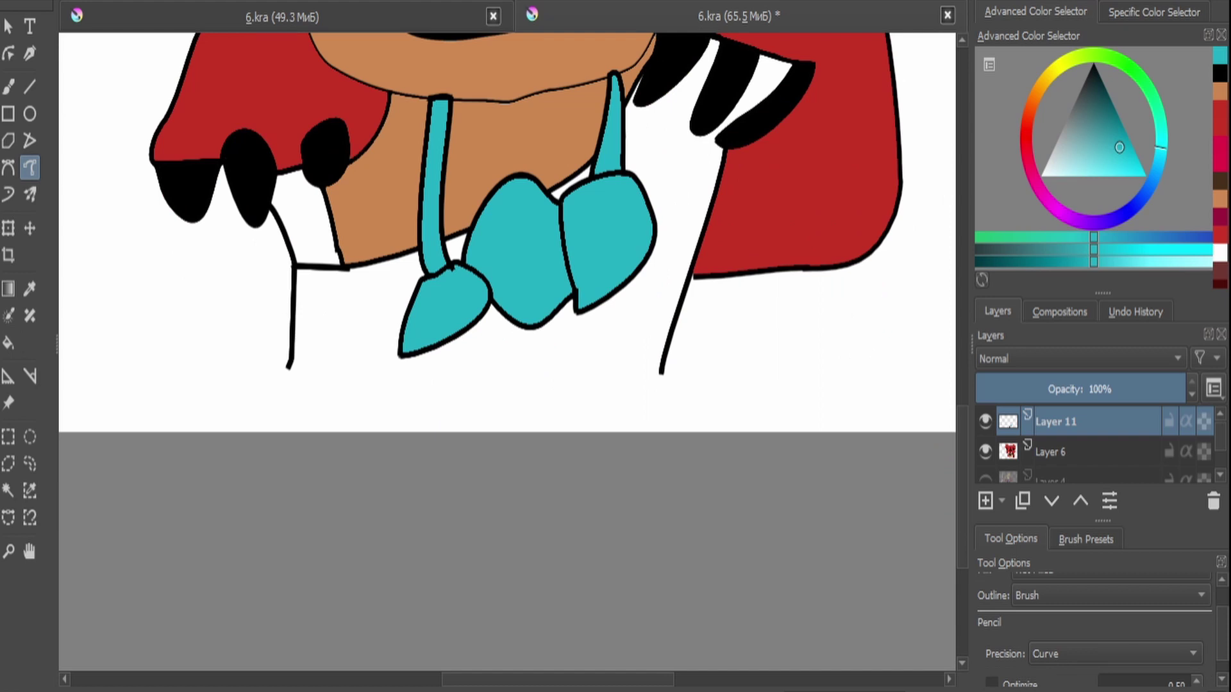
pyautogui.press('d')
pyautogui.press('x')
pyautogui.hotkey('shift', 'Delete')
pyautogui.scroll(-3, 506, 231)
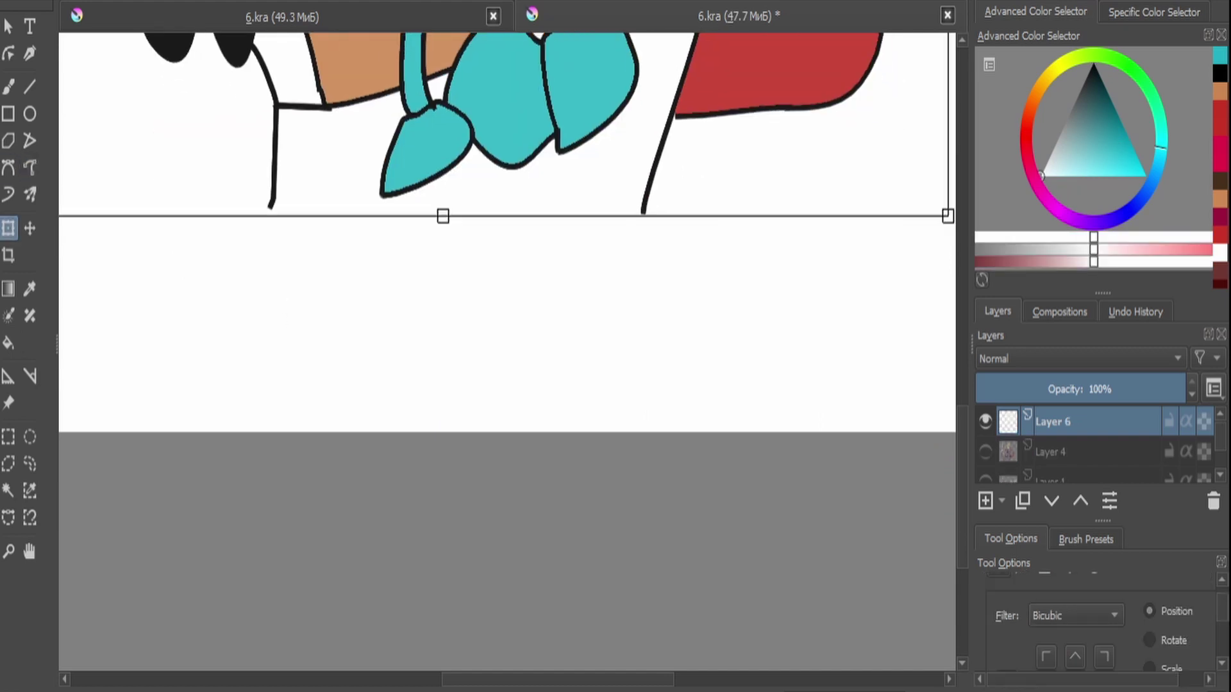
# Draw a large rounded outline below the petal shapes and fill it with the same turquoise.
pyautogui.moveTo(634, 90)
pyautogui.mouseDown()
pyautogui.moveTo(585, 298)
pyautogui.moveTo(417, 301)
pyautogui.moveTo(385, 197)
pyautogui.mouseUp()
pyautogui.keyDown('ctrl'); pyautogui.click(398, 183); pyautogui.keyUp('ctrl')
pyautogui.press('f')
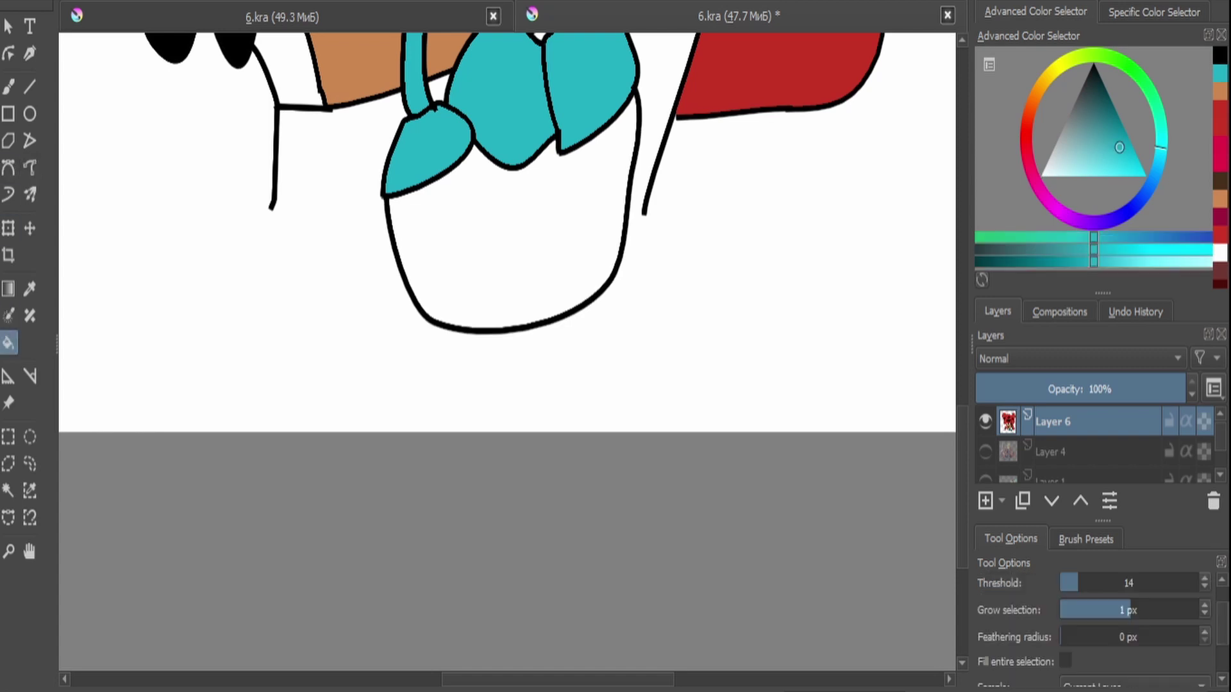
pyautogui.click(506, 257)
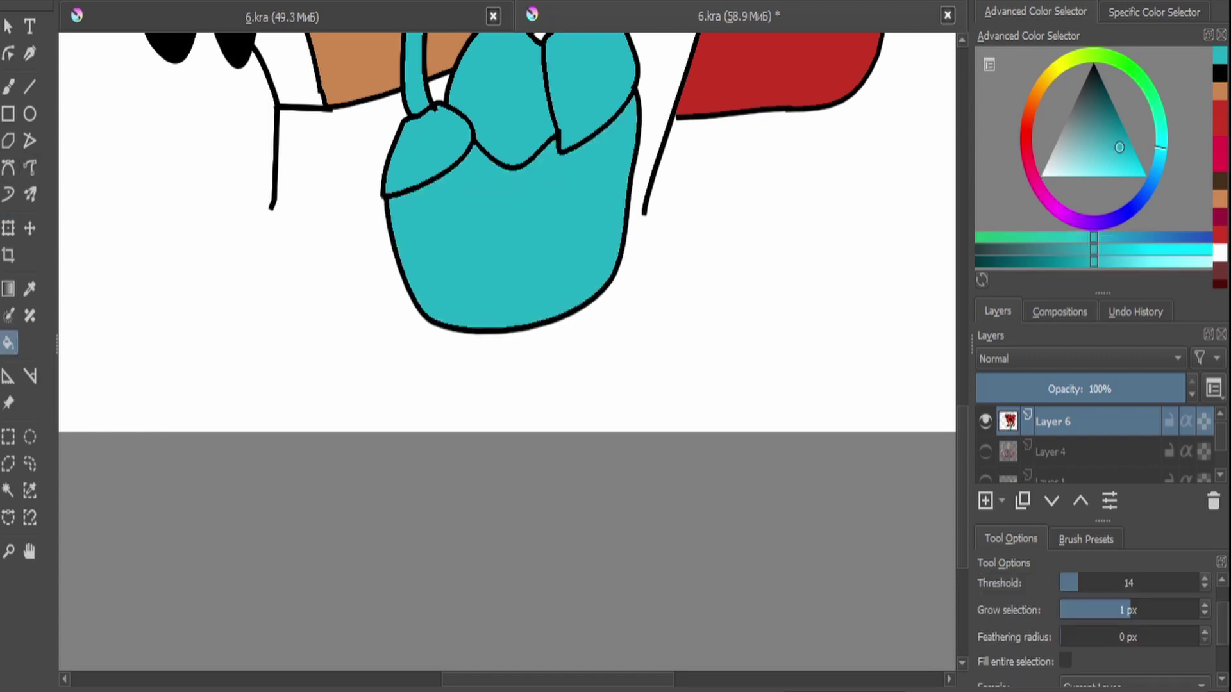
pyautogui.scroll(-4, 733, 305)
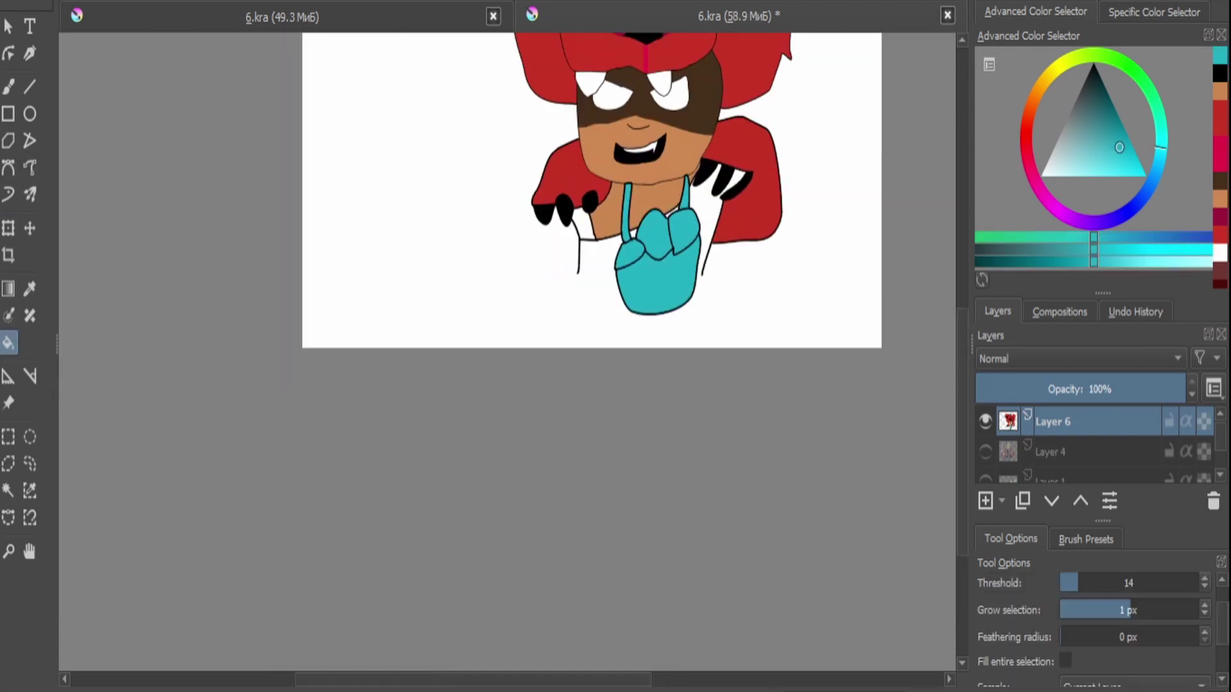
pyautogui.scroll(4, 756, 262)
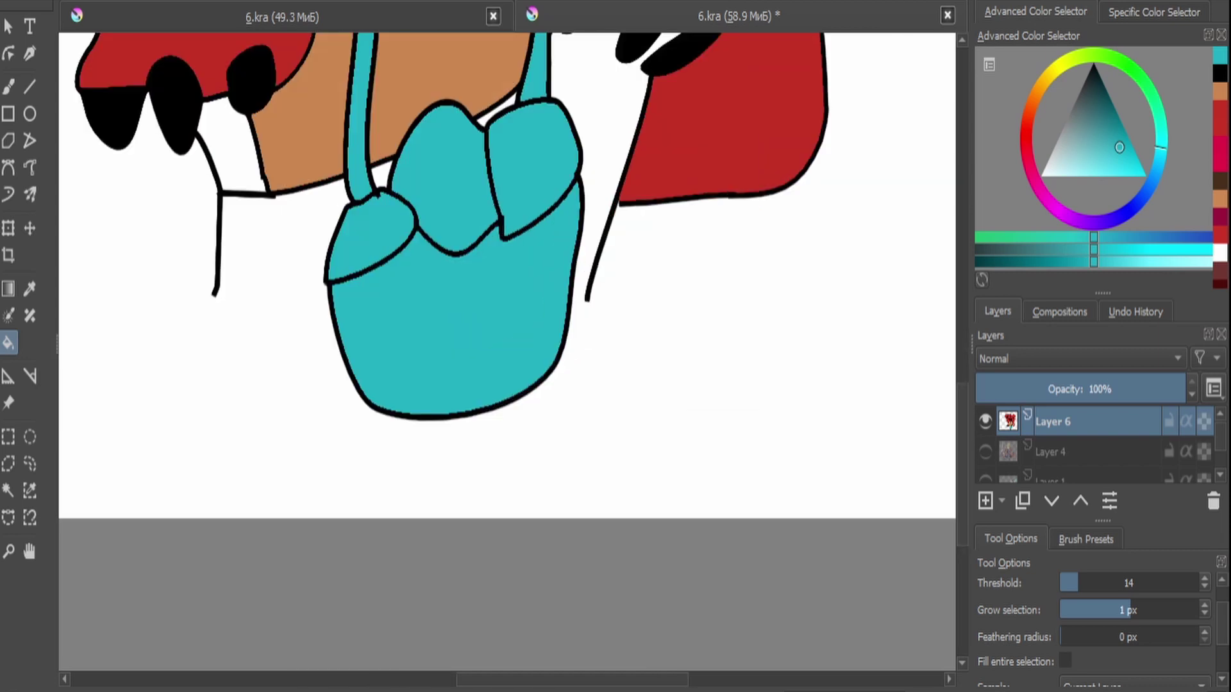
# Draw the torso's lower side lines and bottom edge in black, with a horizontal line marking off a waist band.
pyautogui.press('d')
pyautogui.click(30, 168)
pyautogui.moveTo(581, 296)
pyautogui.mouseDown()
pyautogui.moveTo(577, 444)
pyautogui.moveTo(211, 444)
pyautogui.moveTo(218, 289)
pyautogui.mouseUp()
pyautogui.moveTo(573, 492)
pyautogui.mouseDown()
pyautogui.moveTo(229, 497)
pyautogui.moveTo(211, 444)
pyautogui.mouseUp()
# Fill the shirt and its shoulder areas with mint green and the waist band with dark brown.
pyautogui.click(1110, 164)
pyautogui.press('f')
pyautogui.click(231, 154)
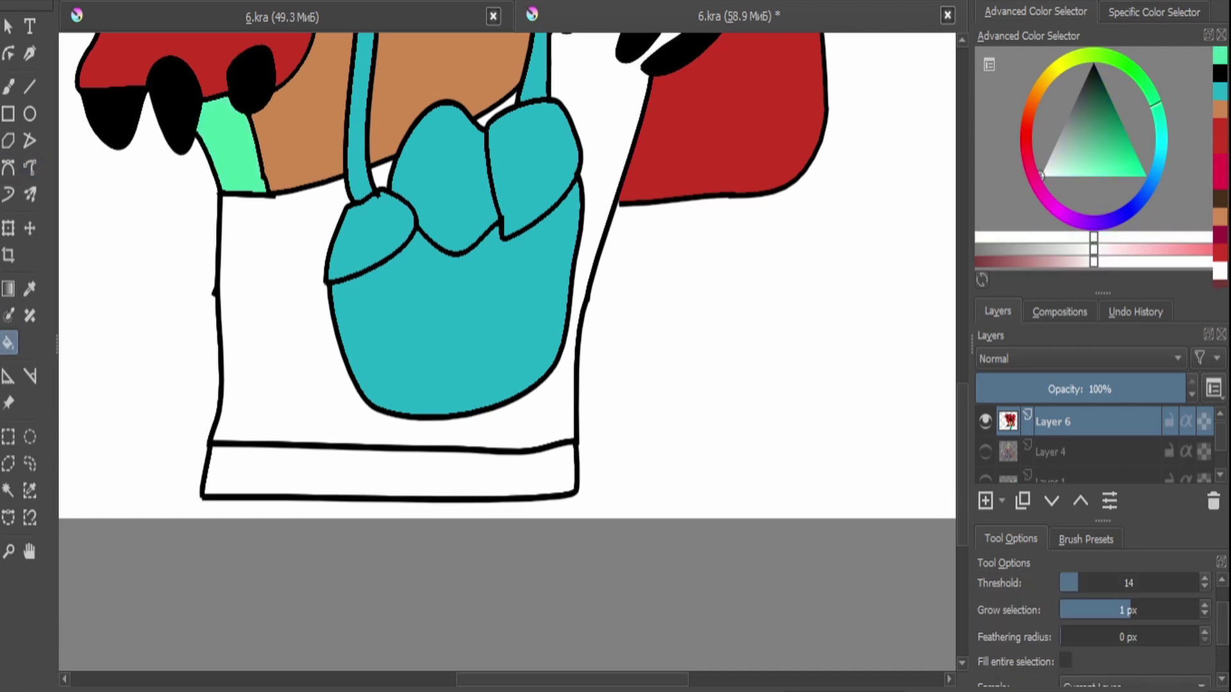
pyautogui.scroll(3, 507, 276)
pyautogui.scroll(-5, 506, 276)
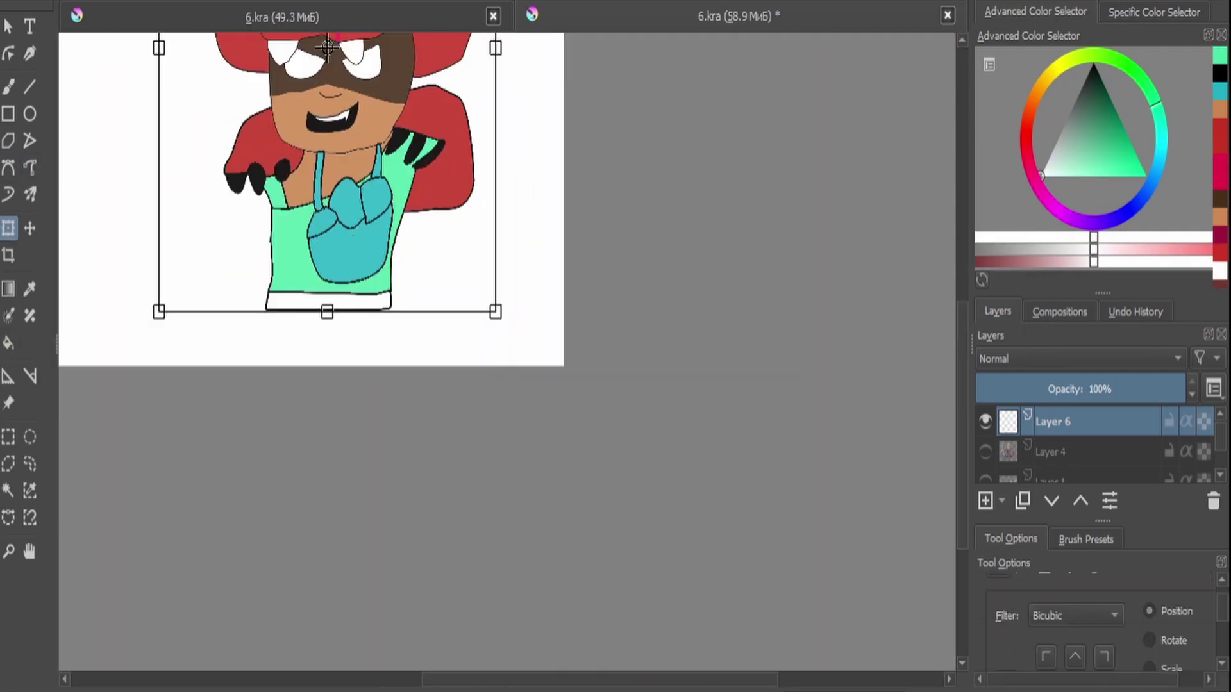
pyautogui.scroll(4, 262, 411)
pyautogui.click(433, 227)
pyautogui.scroll(-4, 432, 228)
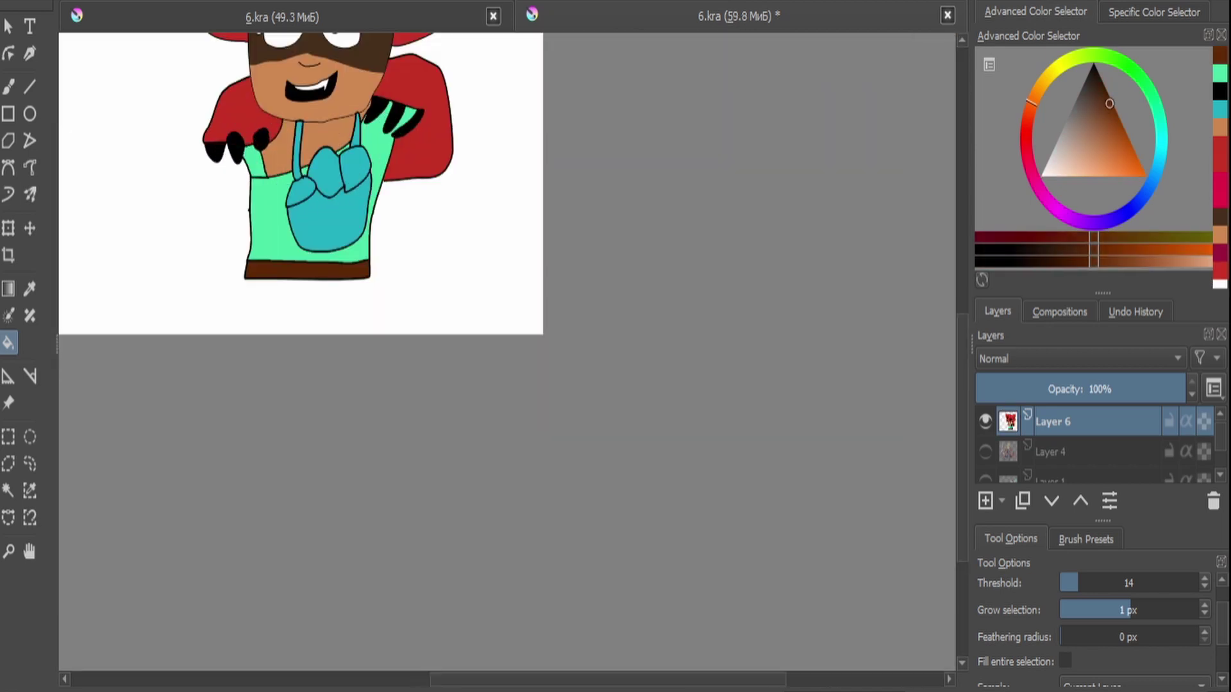
# Move the whole character down and left so the waist band meets the canvas's bottom edge.
pyautogui.press('x')
pyautogui.hotkey('ctrl', 't')
pyautogui.scroll(1, 321, 256)
pyautogui.press('Escape')
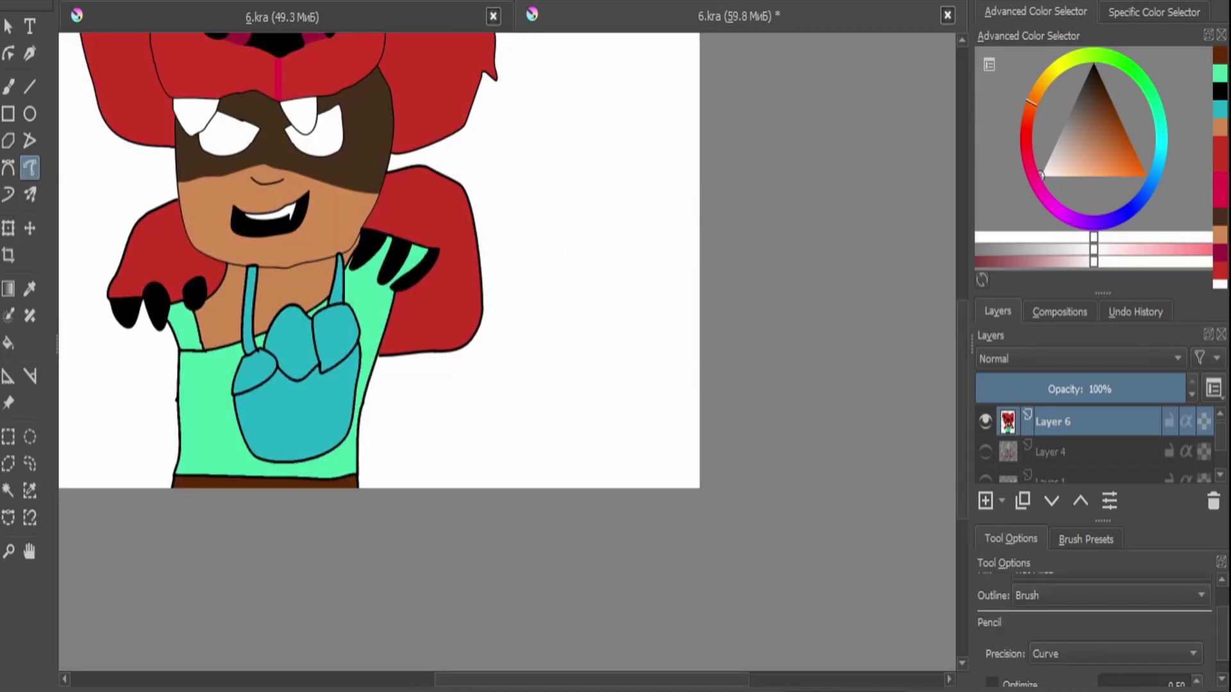
# Draw the outline of an outstretched arm and open hand extending from the right shoulder.
pyautogui.moveTo(467, 193); pyautogui.dragTo(549, 185)
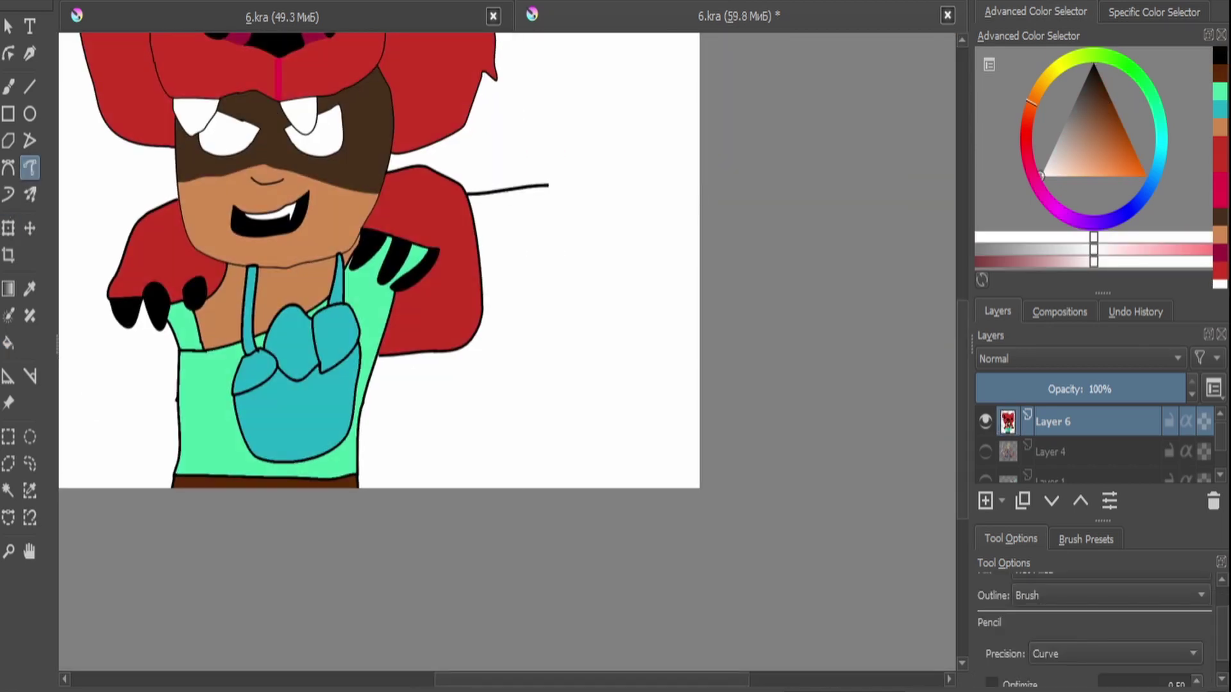
pyautogui.moveTo(479, 269); pyautogui.dragTo(552, 267)
pyautogui.moveTo(557, 258); pyautogui.dragTo(604, 269)
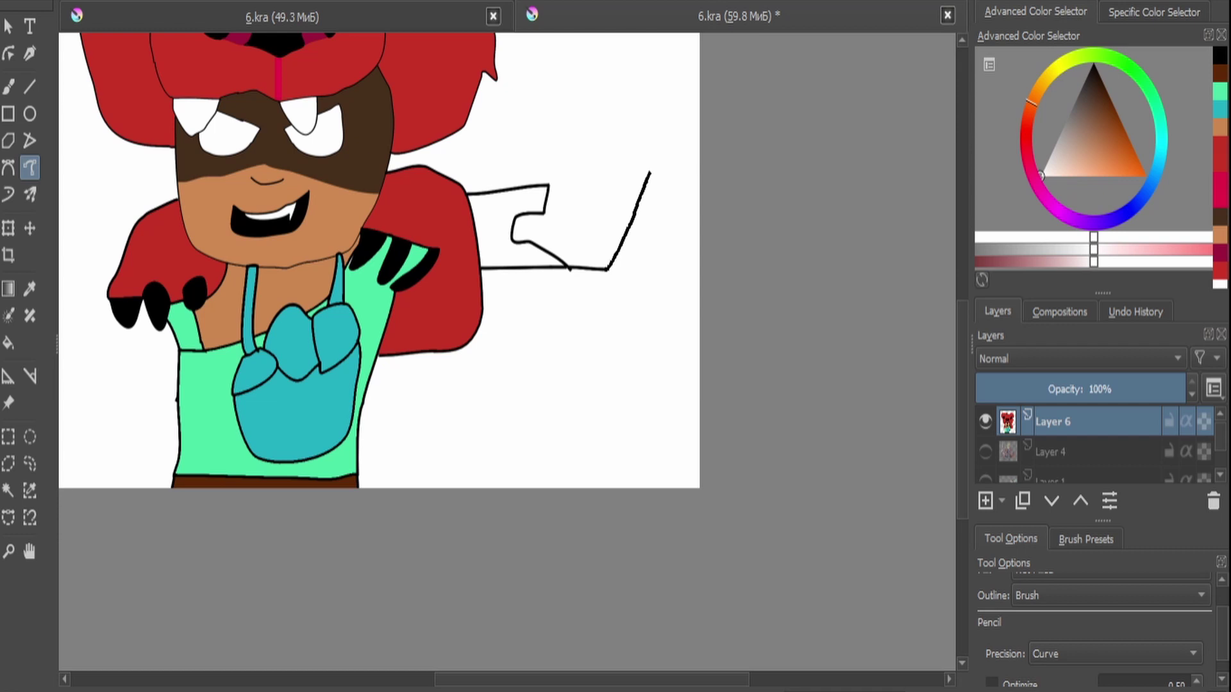
pyautogui.moveTo(649, 172); pyautogui.dragTo(602, 157)
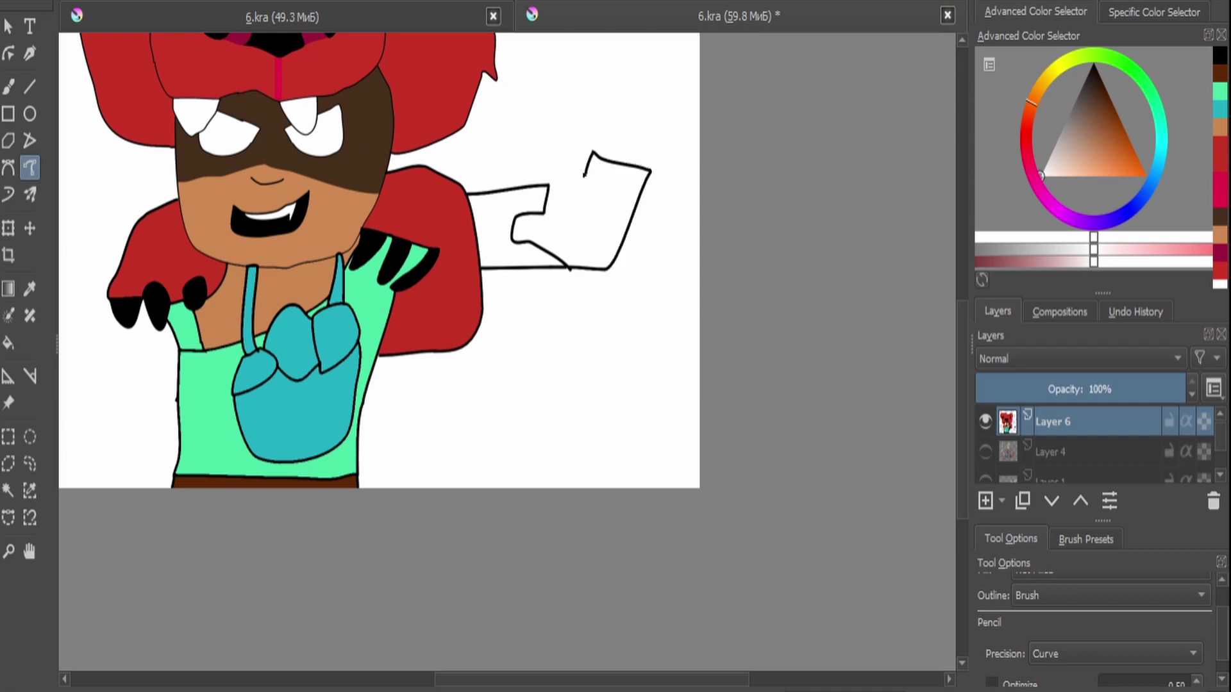
pyautogui.moveTo(556, 182); pyautogui.dragTo(551, 188)
pyautogui.scroll(2, 551, 188)
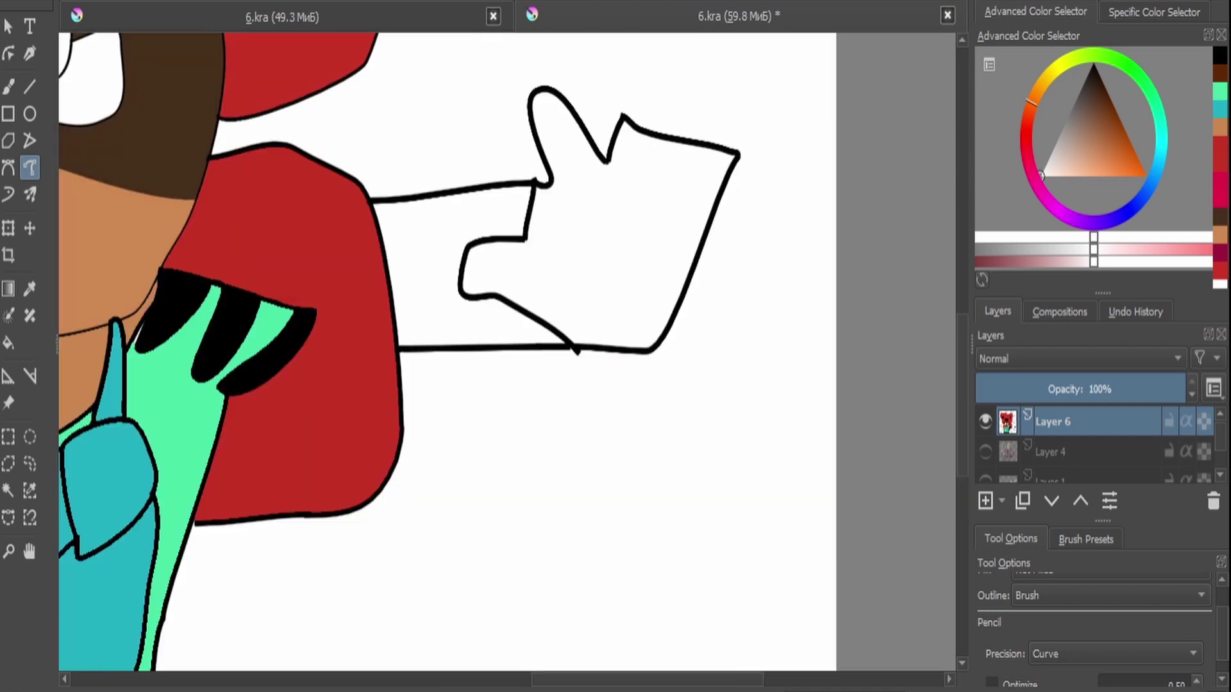
# Draw short lines separating the fingers and crease lines on the raised finger and thumb.
pyautogui.moveTo(649, 132); pyautogui.dragTo(628, 186)
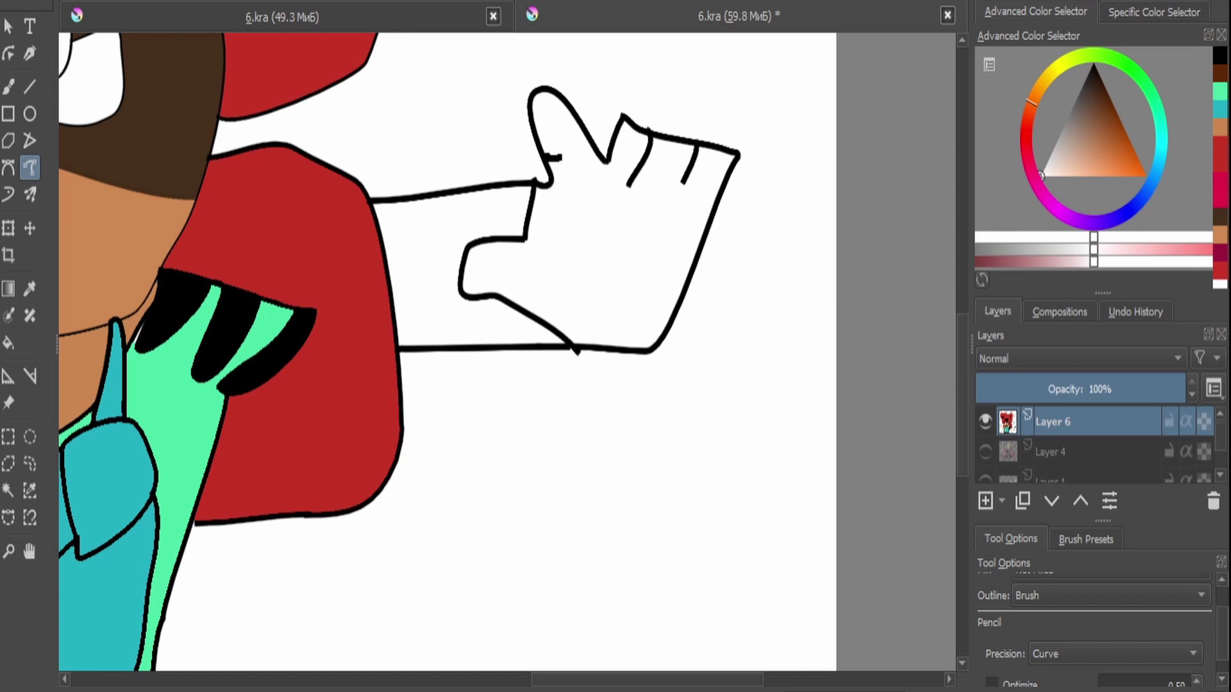
pyautogui.moveTo(545, 157); pyautogui.dragTo(572, 135)
pyautogui.scroll(-5, 572, 135)
pyautogui.scroll(5, 545, 179)
pyautogui.moveTo(543, 180); pyautogui.dragTo(541, 231)
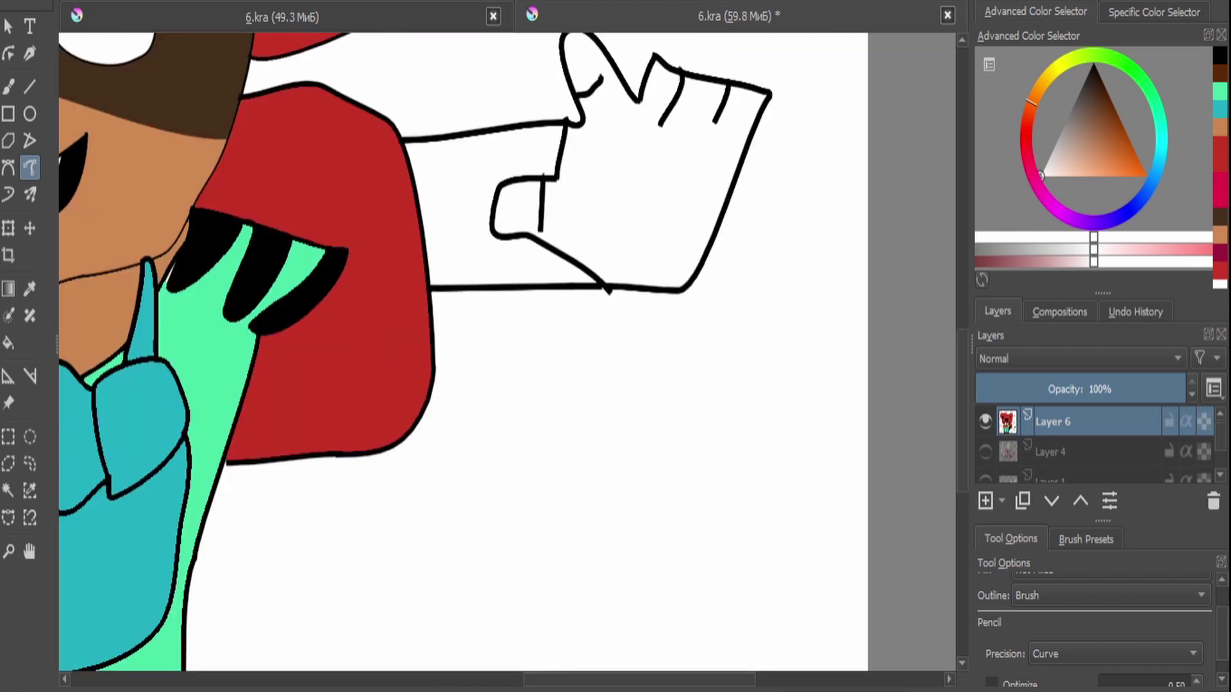
pyautogui.scroll(-5, 462, 353)
pyautogui.scroll(3, 462, 353)
# Add a new layer and draw a short diagonal line from the thumb to the arm's upper edge.
pyautogui.press('p')
pyautogui.press('f')
pyautogui.scroll(3, 462, 352)
pyautogui.press('b')
pyautogui.press('Insert')
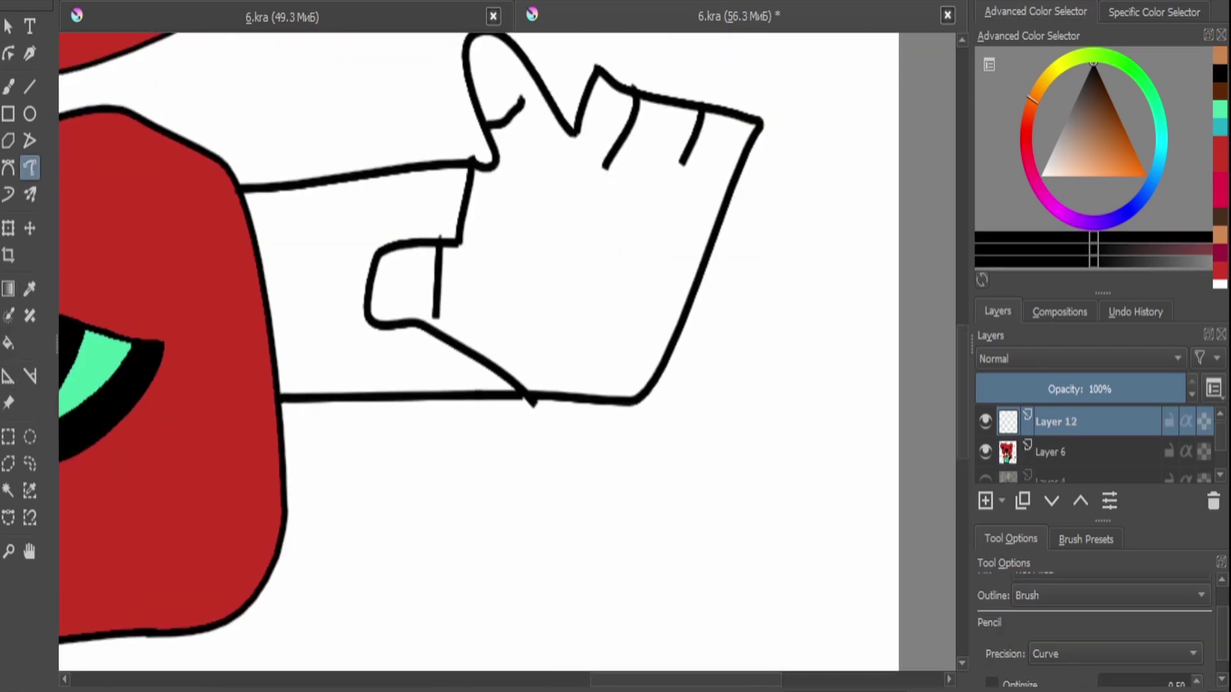
pyautogui.moveTo(405, 238); pyautogui.dragTo(462, 168)
# Set the fill to sample all layers and fill the arm and hand on Layer 6 with the light brown skin colour.
pyautogui.press('pagedown')
pyautogui.press('x')
pyautogui.press('f')
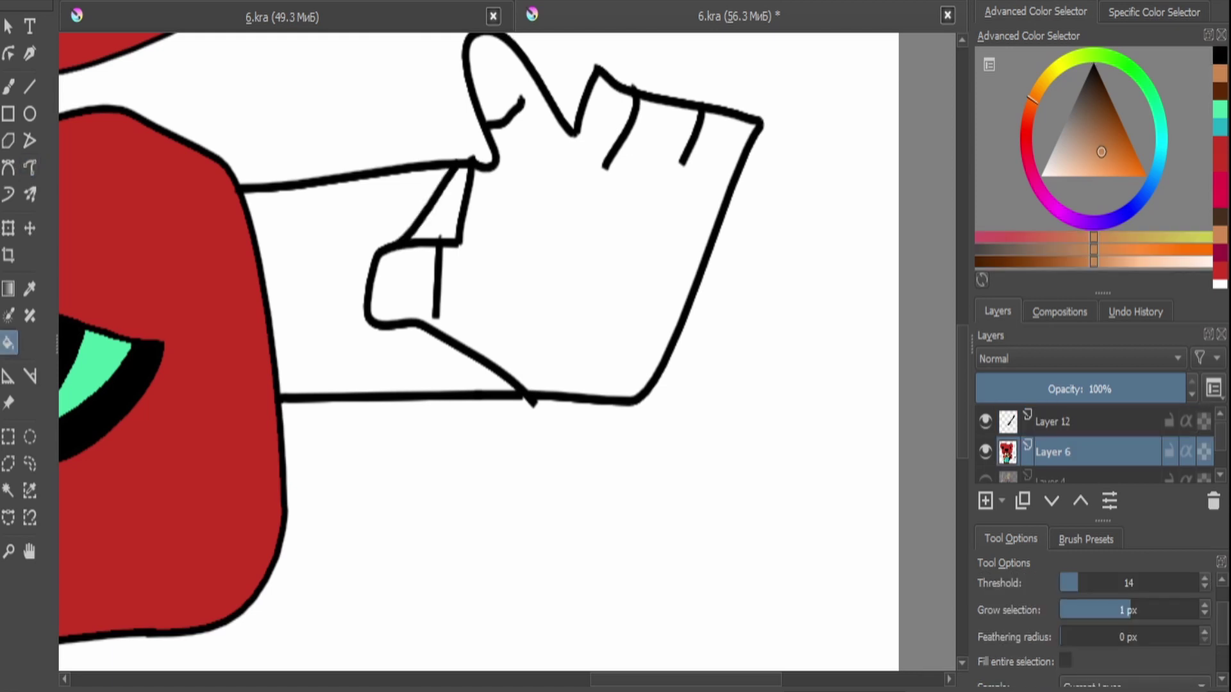
pyautogui.scroll(-3, 1103, 618)
pyautogui.click(321, 288)
pyautogui.click(577, 257)
# Lighten the brown and fill the small triangle between the thumb and the arm with it.
pyautogui.press('l')
pyautogui.press('l')
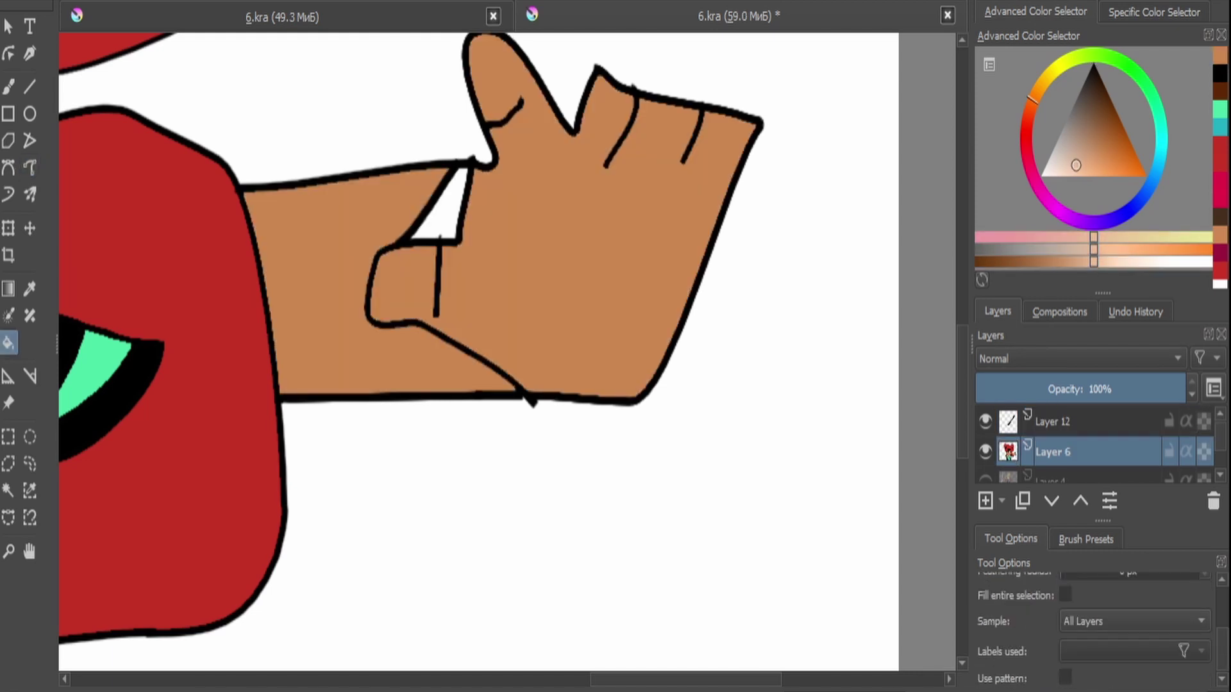
pyautogui.click(439, 205)
# Remove the diagonal line's layer and fill the white gap beside the pale triangle with the arm's brown.
pyautogui.press('pageup')
pyautogui.press('+')
pyautogui.press('+')
pyautogui.press('+')
pyautogui.press('pagedown')
pyautogui.click(8, 491)
pyautogui.click(455, 283)
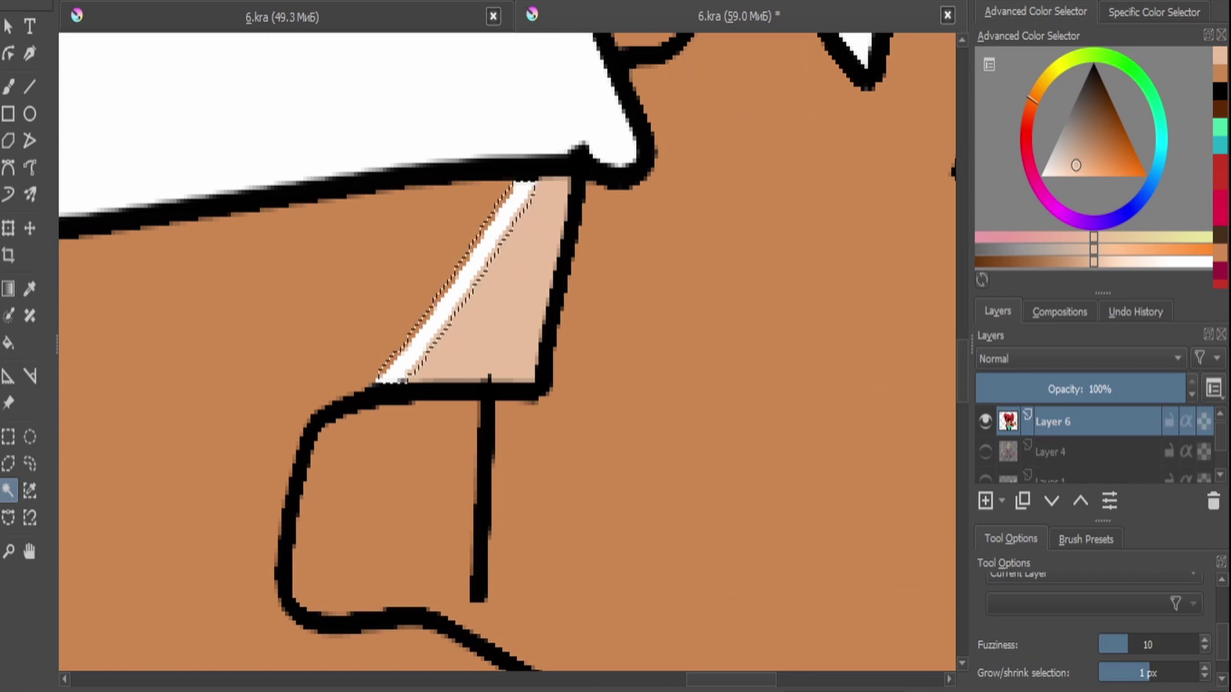
pyautogui.press('k')
pyautogui.press('k')
pyautogui.press('f')
pyautogui.click(456, 282)
pyautogui.hotkey('ctrl', 'shift', 'a')
pyautogui.press('-')
pyautogui.press('-')
pyautogui.press('-')
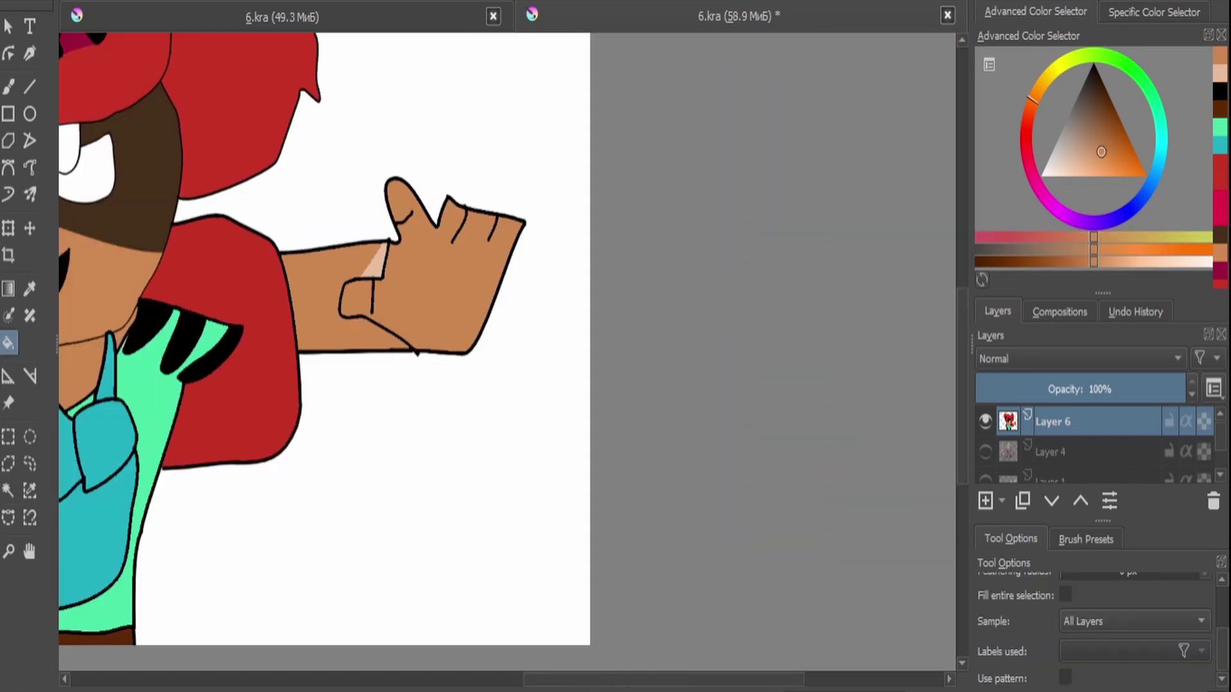
# Draw a black line across the base of the short fingers and extend the last finger line to meet it.
pyautogui.press('+')
pyautogui.press('+')
pyautogui.press('d')
pyautogui.click(29, 168)
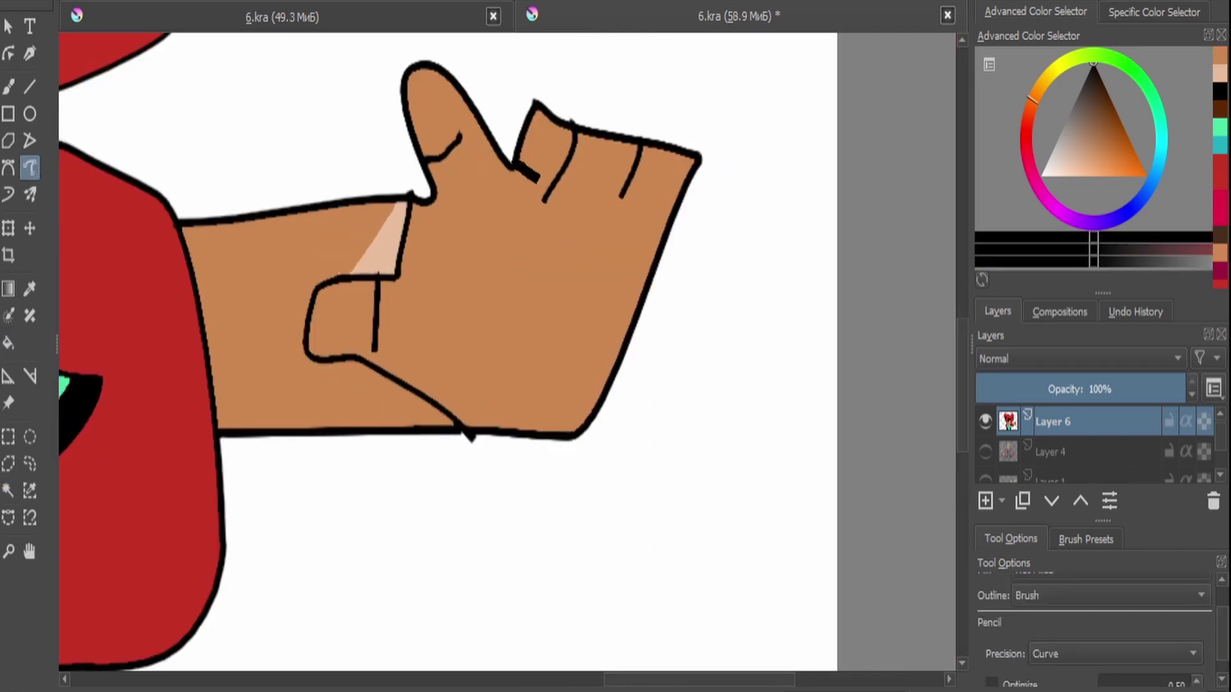
pyautogui.moveTo(536, 176); pyautogui.dragTo(667, 227)
pyautogui.moveTo(620, 192); pyautogui.dragTo(612, 207)
pyautogui.press('+')
pyautogui.press('+')
pyautogui.press('x')
pyautogui.press('b')
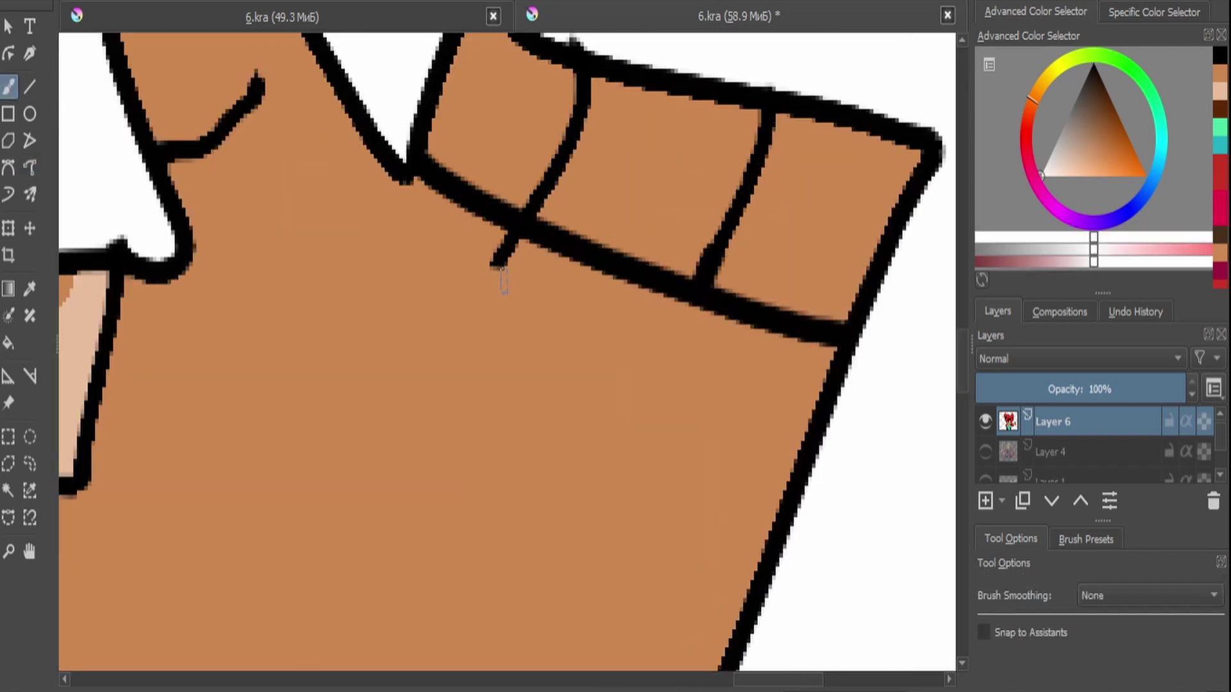
# Select the mint green shoulder piece below the left paw and fill it with the hood's red.
pyautogui.press('-')
pyautogui.press('-')
pyautogui.press('+')
pyautogui.press('+')
pyautogui.press('+')
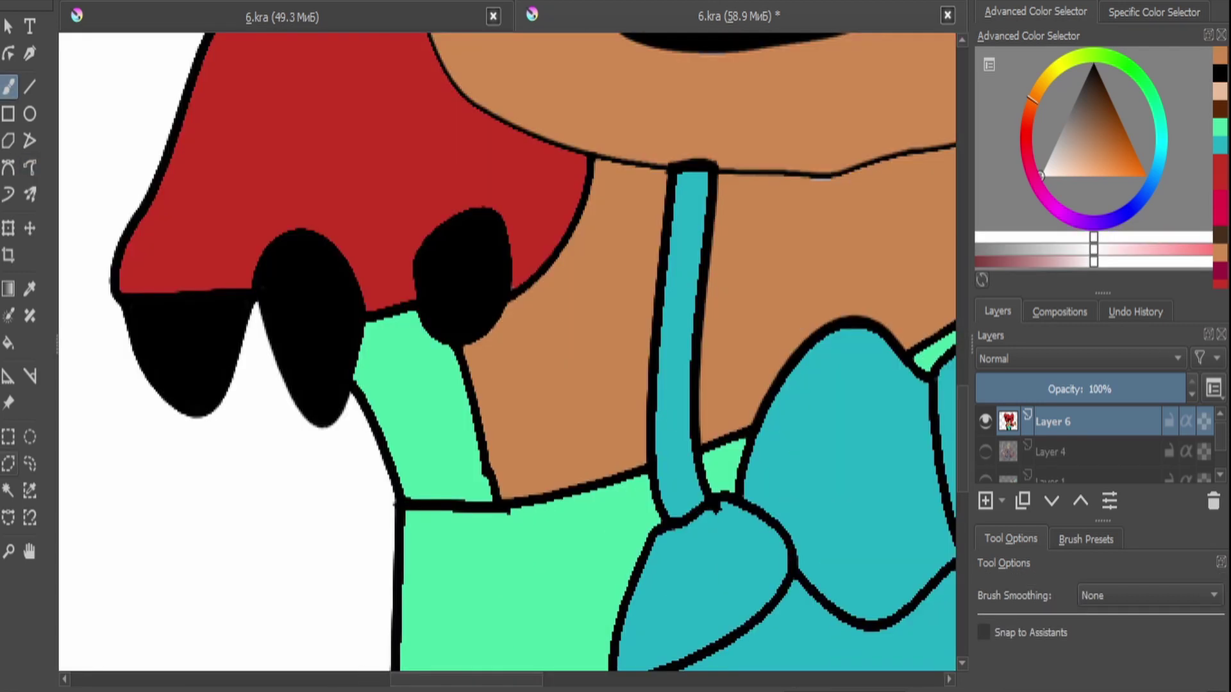
pyautogui.click(417, 410)
pyautogui.press('p')
pyautogui.click(417, 193)
pyautogui.press('f')
pyautogui.click(417, 410)
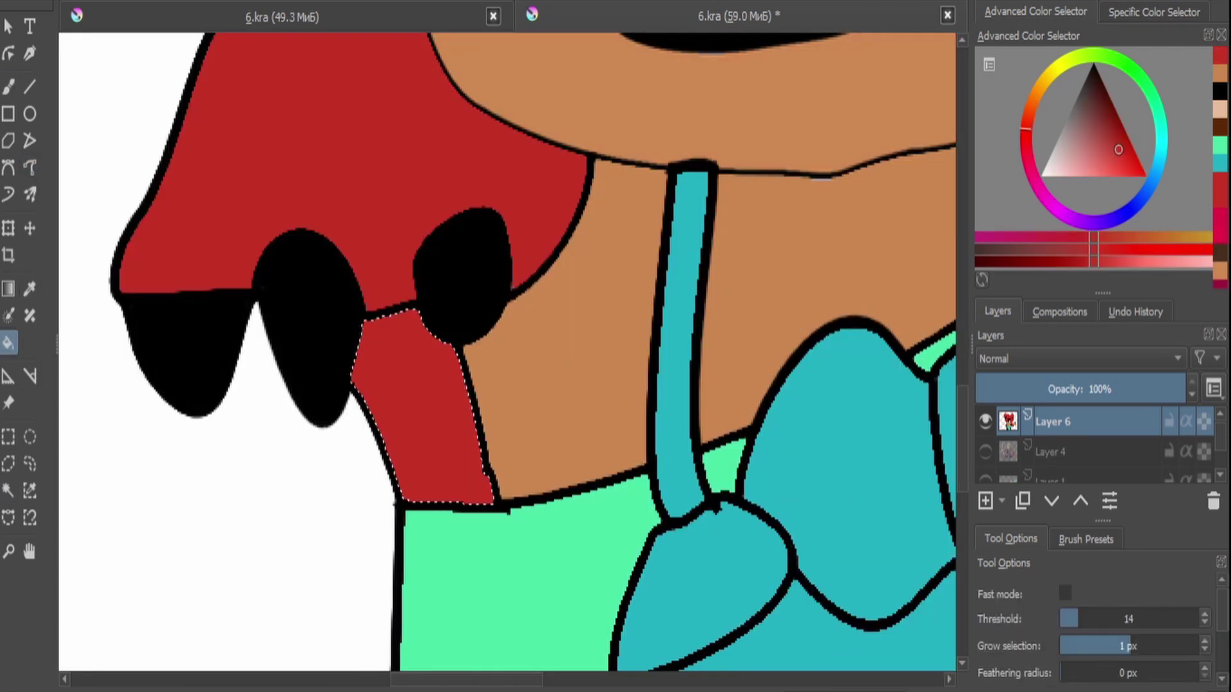
pyautogui.hotkey('ctrl', 'shift', 'a')
pyautogui.press('-')
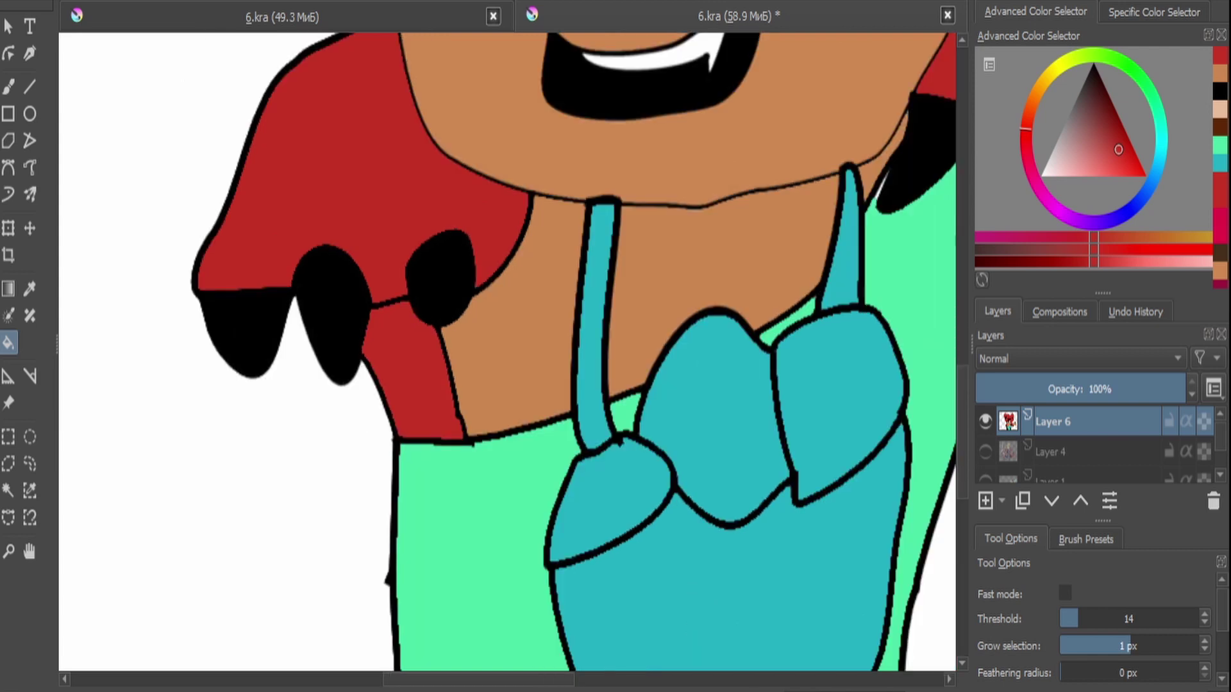
# Return to the Freehand Path tool with black as the drawing colour.
pyautogui.press('-')
pyautogui.press('-')
pyautogui.click(29, 168)
pyautogui.press('d')
pyautogui.press('+')
pyautogui.press('+')
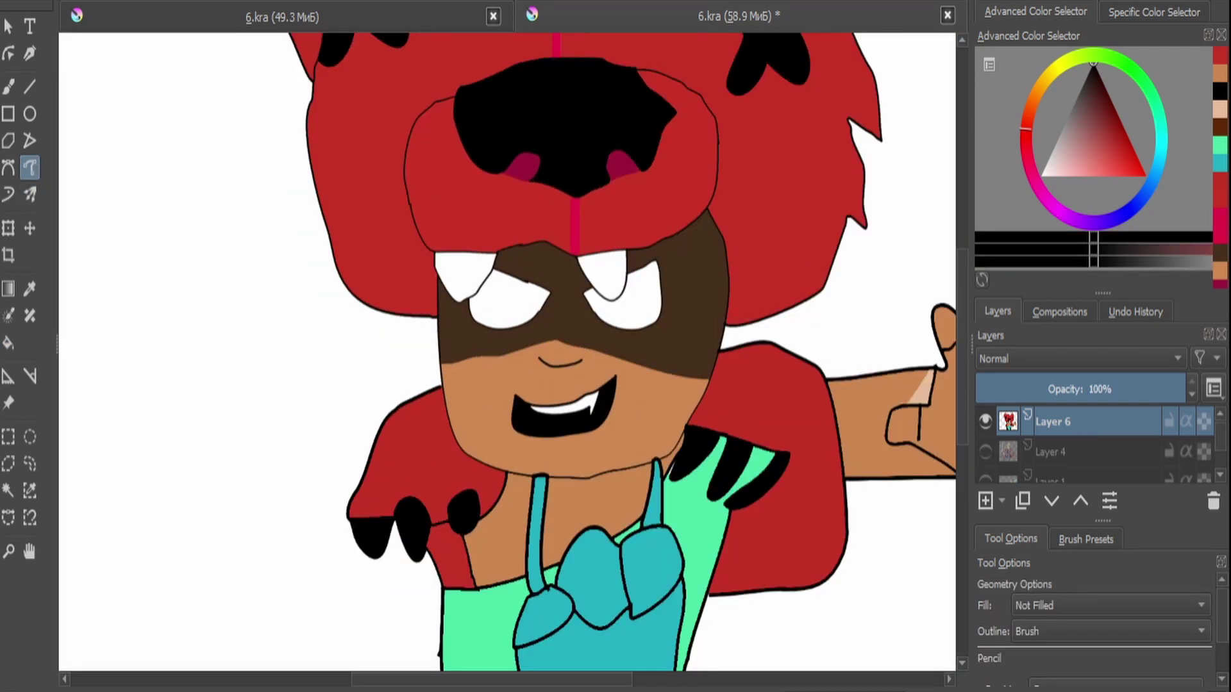
pyautogui.moveTo(377, 442)
pyautogui.mouseDown()
pyautogui.moveTo(208, 402)
pyautogui.moveTo(100, 439)
pyautogui.mouseUp()
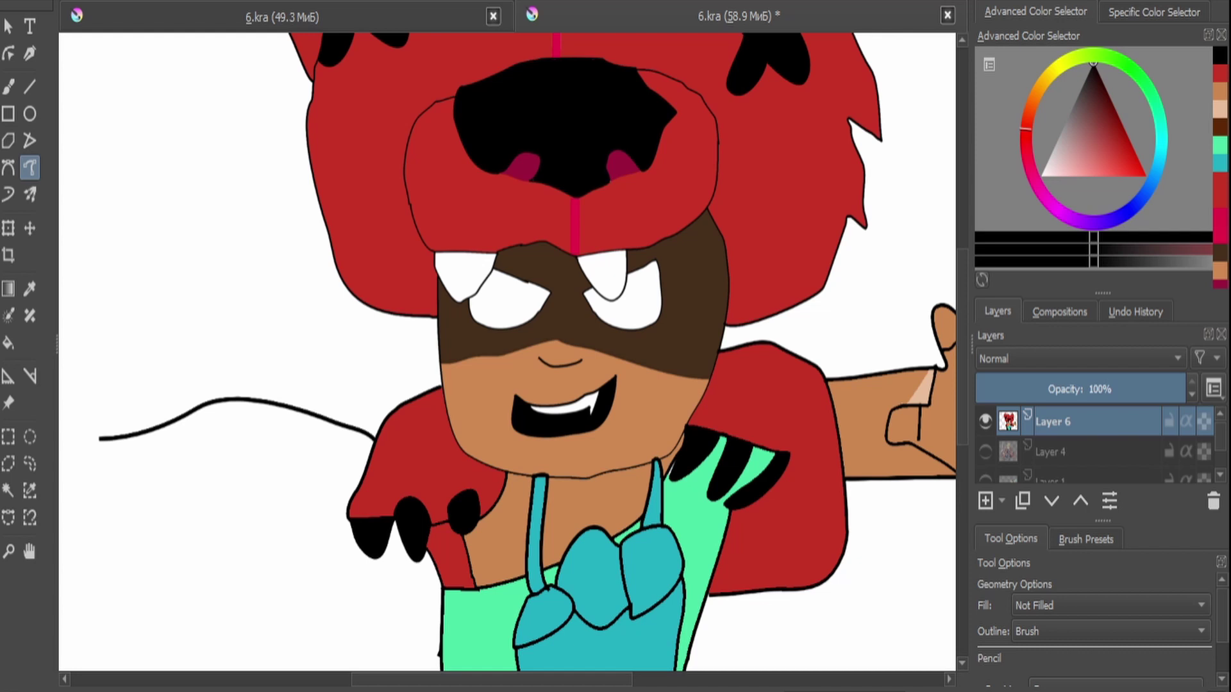
pyautogui.moveTo(348, 506); pyautogui.dragTo(181, 541)
pyautogui.hotkey('ctrl', 'z')
pyautogui.hotkey('ctrl', 'z')
# Outline the left arm's lower edge in black and draw an open hand with thumb and fingers at its end.
pyautogui.moveTo(348, 513); pyautogui.dragTo(277, 502)
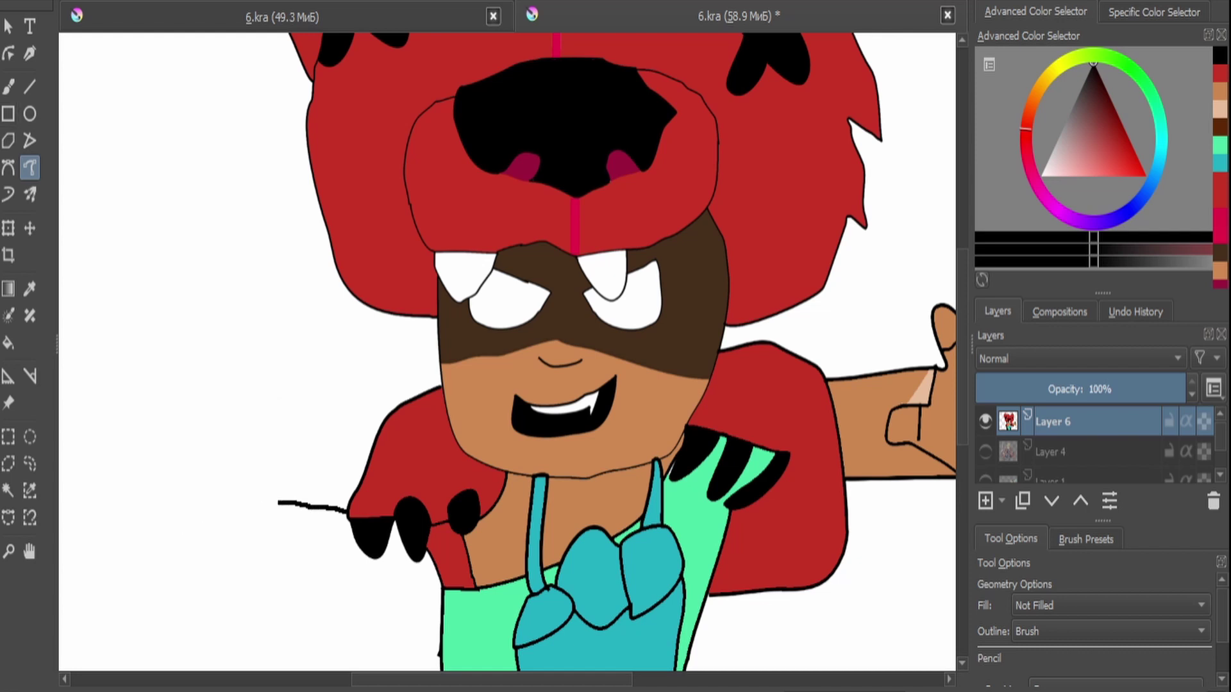
pyautogui.click(1135, 312)
pyautogui.scroll(2, 399, 406)
pyautogui.moveTo(404, 384)
pyautogui.mouseDown()
pyautogui.moveTo(468, 544)
pyautogui.moveTo(435, 631)
pyautogui.moveTo(458, 587)
pyautogui.mouseUp()
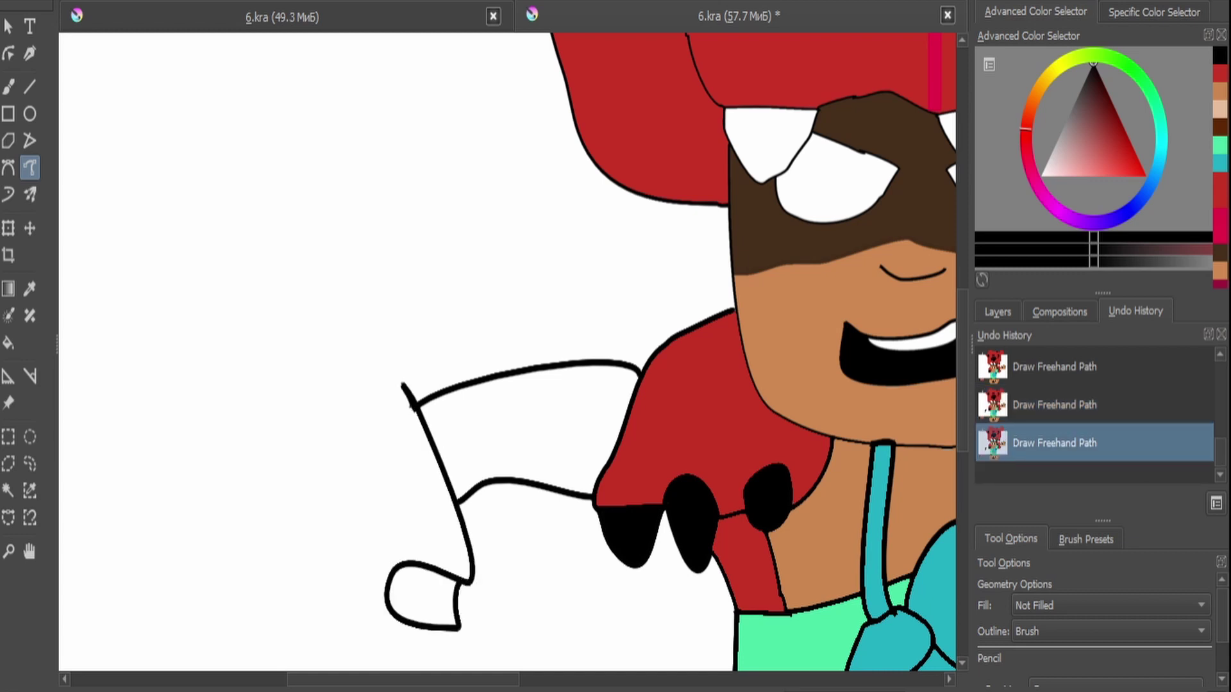
pyautogui.moveTo(396, 623)
pyautogui.mouseDown()
pyautogui.moveTo(319, 623)
pyautogui.moveTo(234, 535)
pyautogui.moveTo(224, 368)
pyautogui.moveTo(275, 360)
pyautogui.moveTo(336, 317)
pyautogui.mouseUp()
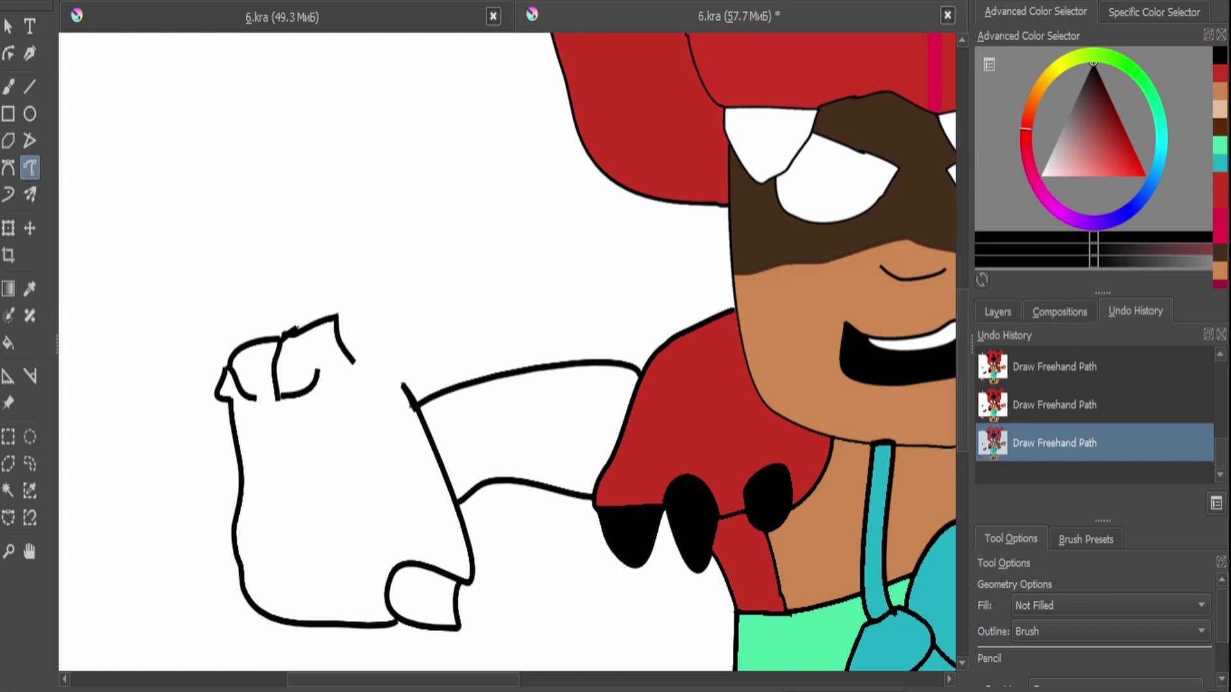
pyautogui.moveTo(393, 332); pyautogui.dragTo(405, 388)
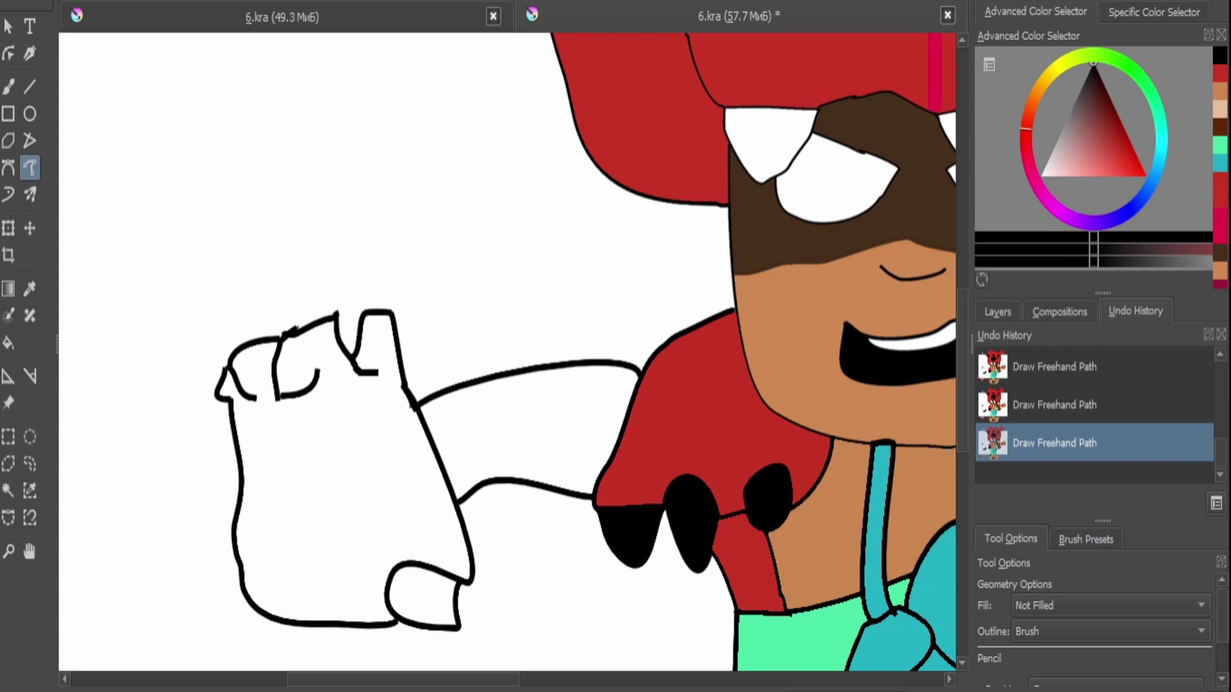
# Fill the left arm, palm and thumb with the brown skin colour used on the other arm.
pyautogui.scroll(-3, 507, 353)
pyautogui.scroll(3, 506, 353)
pyautogui.press('f')
pyautogui.click(1220, 92)
pyautogui.click(480, 458)
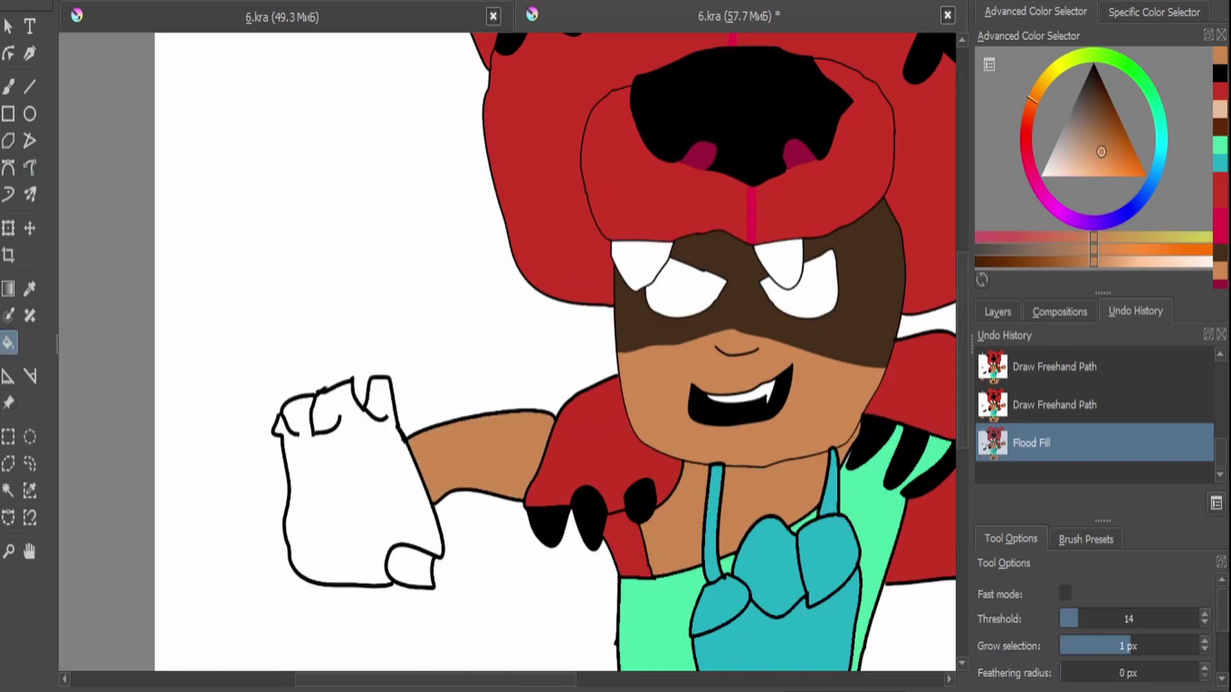
pyautogui.click(347, 500)
pyautogui.click(410, 568)
pyautogui.scroll(-2, 507, 352)
pyautogui.scroll(-1, 507, 352)
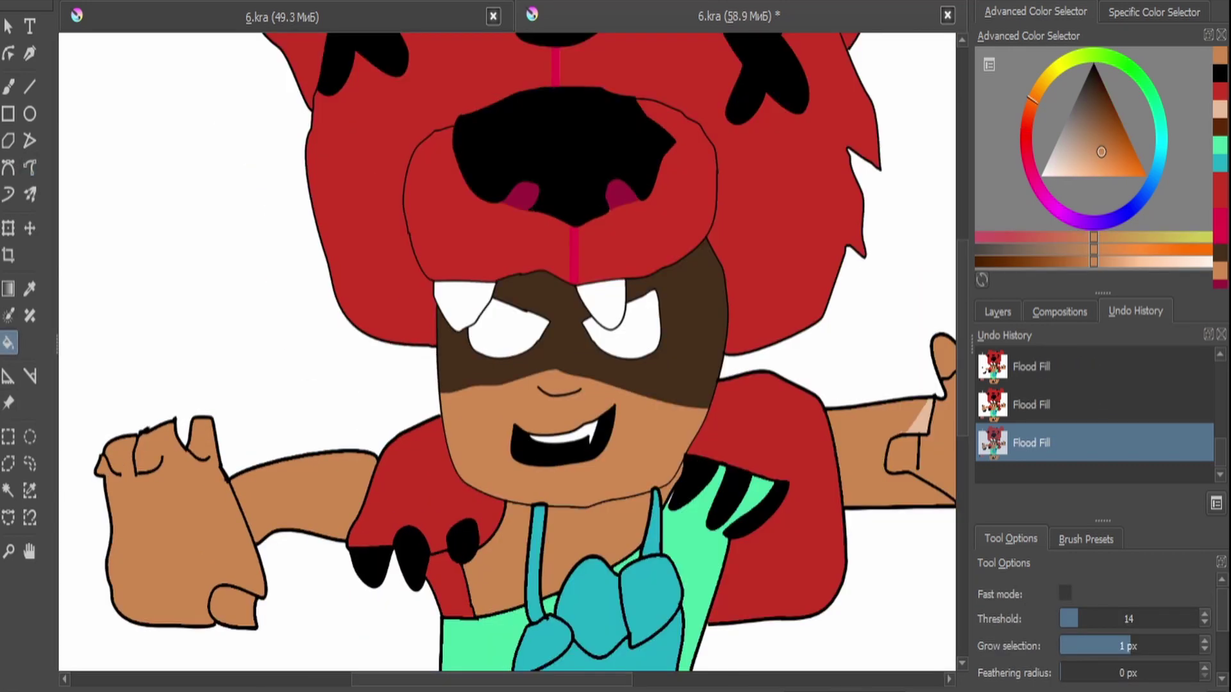
# Touch up the finger outline at the top of the left hand with a short black brush stroke.
pyautogui.press('d')
pyautogui.press('b')
pyautogui.scroll(3, 193, 417)
pyautogui.moveTo(154, 410); pyautogui.dragTo(180, 423)
# Move the whole figure up on the canvas and draw two black skirt edges flaring out below the brown belt.
pyautogui.scroll(-4, 506, 352)
pyautogui.hotkey('ctrl', 't')
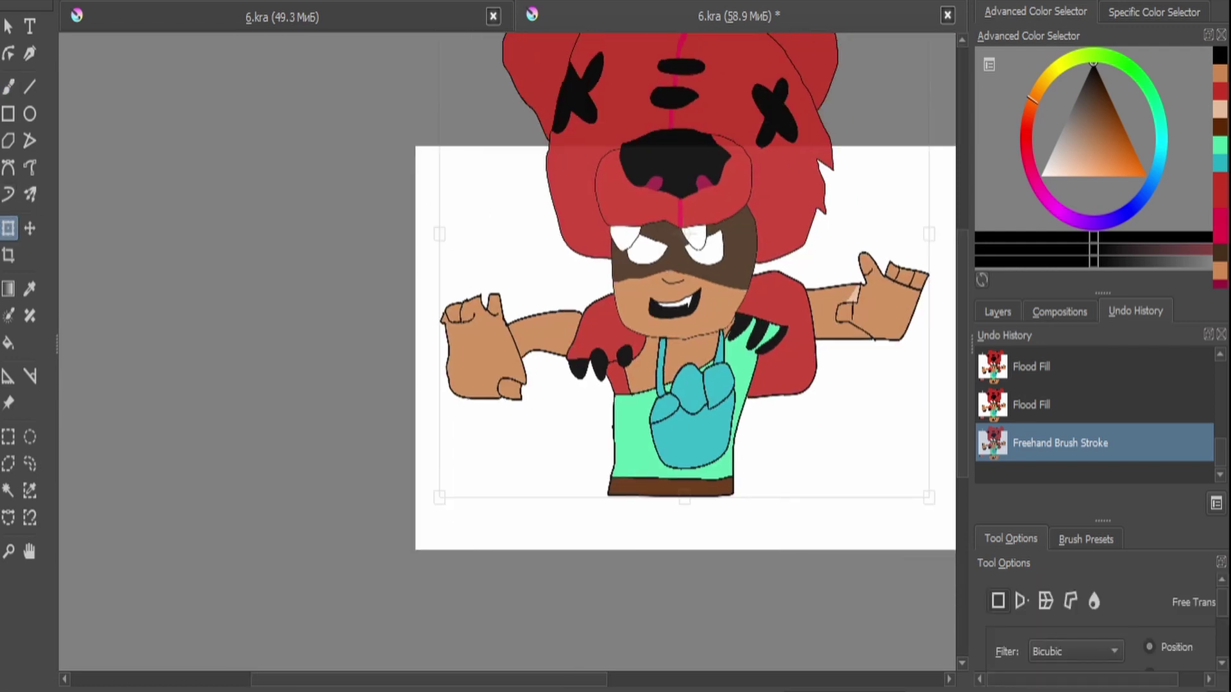
pyautogui.click(30, 167)
pyautogui.scroll(3, 576, 512)
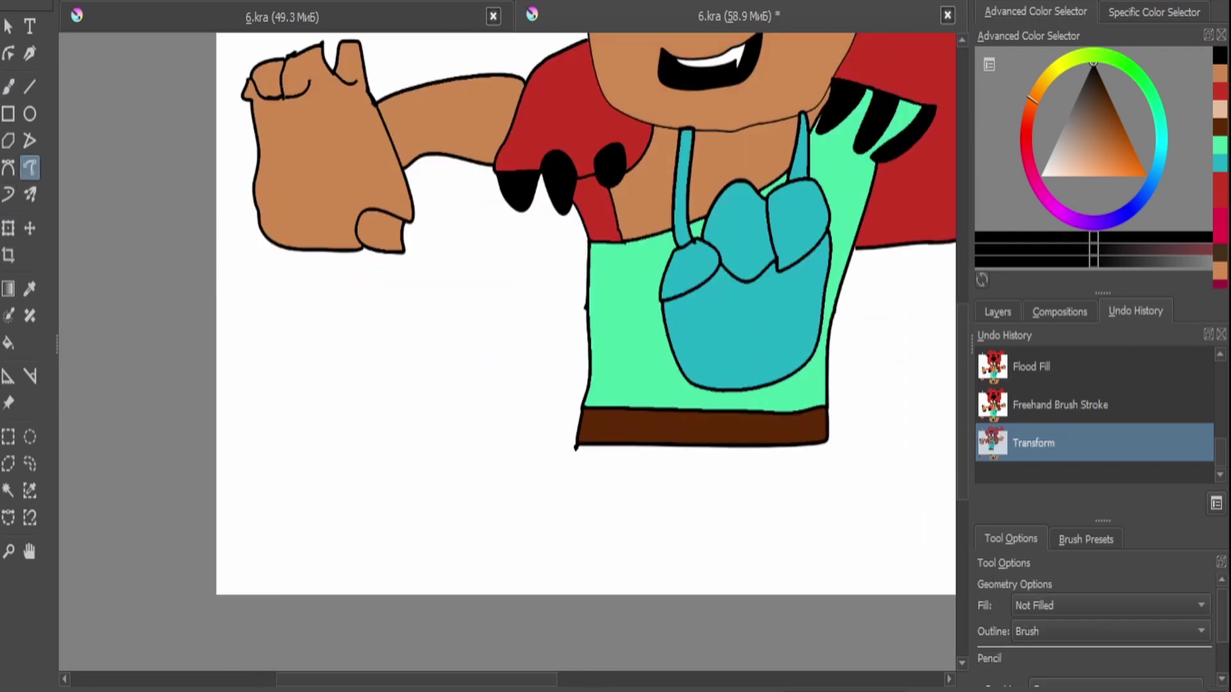
pyautogui.moveTo(576, 447); pyautogui.dragTo(492, 548)
pyautogui.moveTo(827, 443); pyautogui.dragTo(853, 563)
# Scale the figure to fit the canvas with the skirt reaching the lower edge, and fill the skirt with mint green.
pyautogui.scroll(-2, 705, 385)
pyautogui.hotkey('ctrl', 't')
pyautogui.scroll(-2, 591, 302)
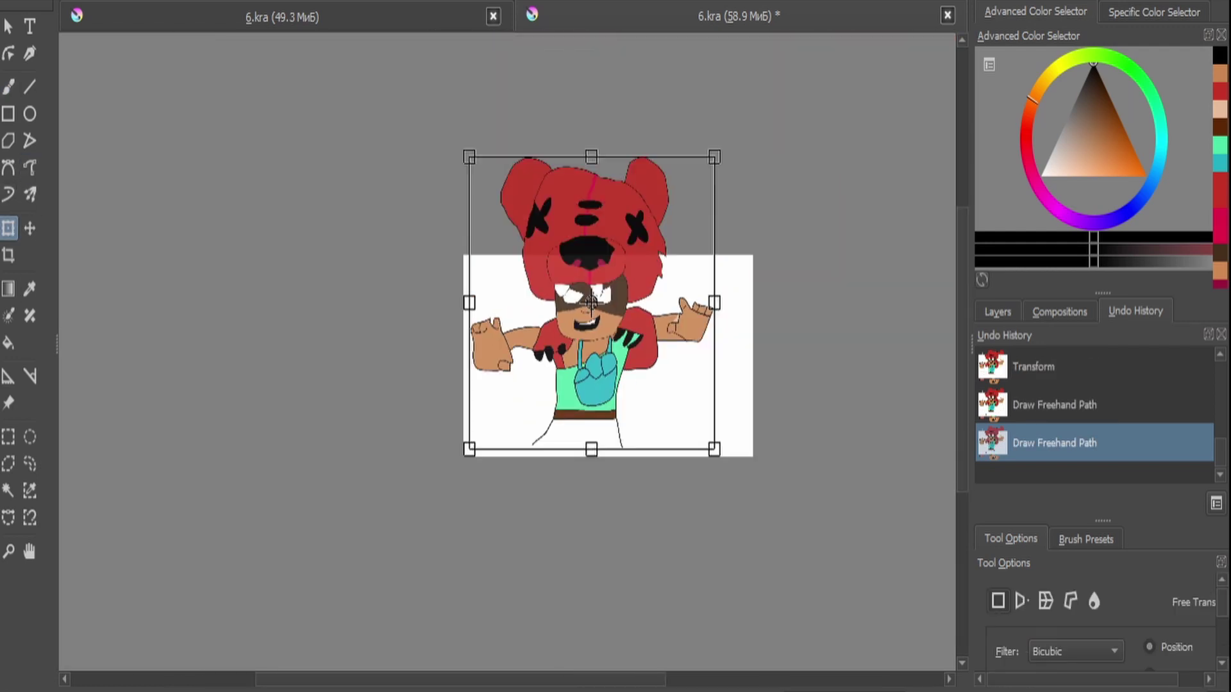
pyautogui.scroll(3, 591, 301)
pyautogui.press('f')
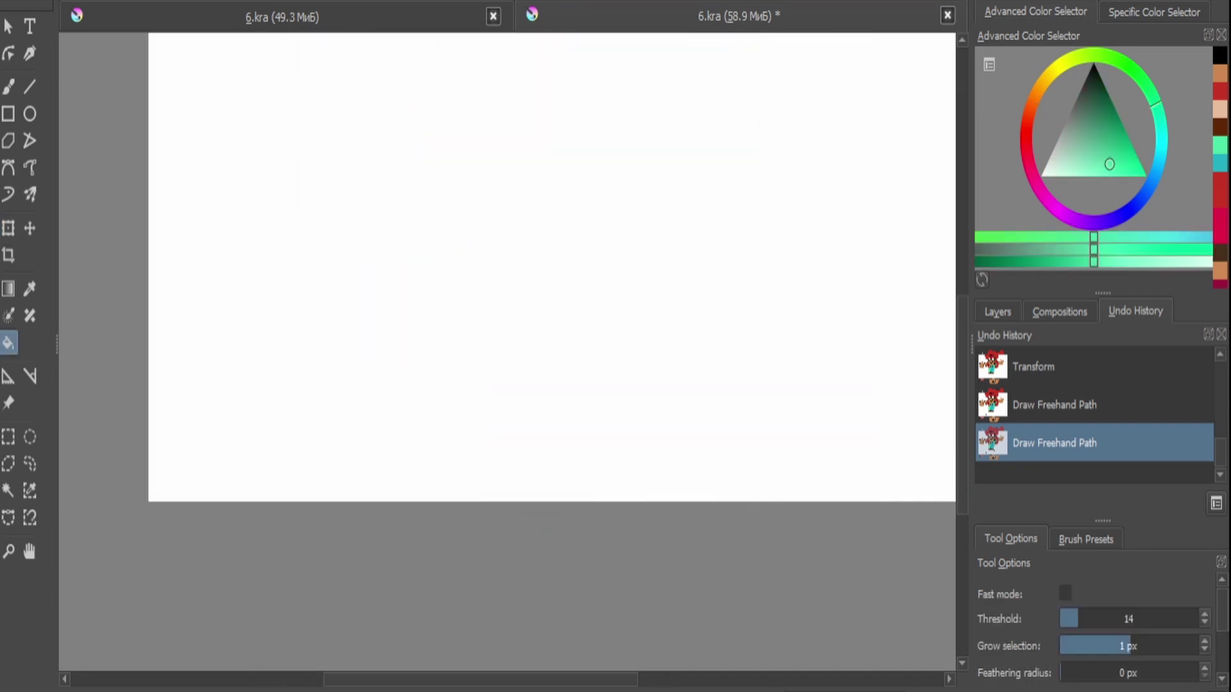
pyautogui.scroll(-3, 551, 288)
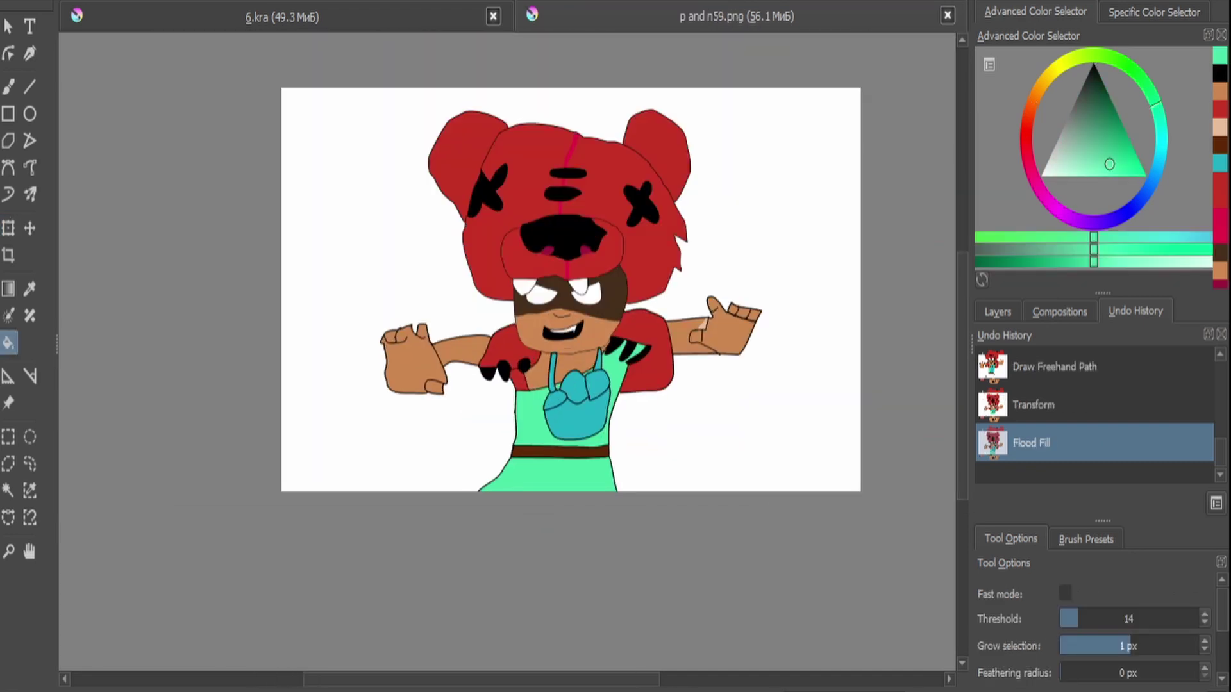
# Show the template and scale the figure down to fit inside the empty frame above the #SixFanarts title.
pyautogui.hotkey('ctrl', 't')
pyautogui.moveTo(762, 497); pyautogui.dragTo(598, 415)
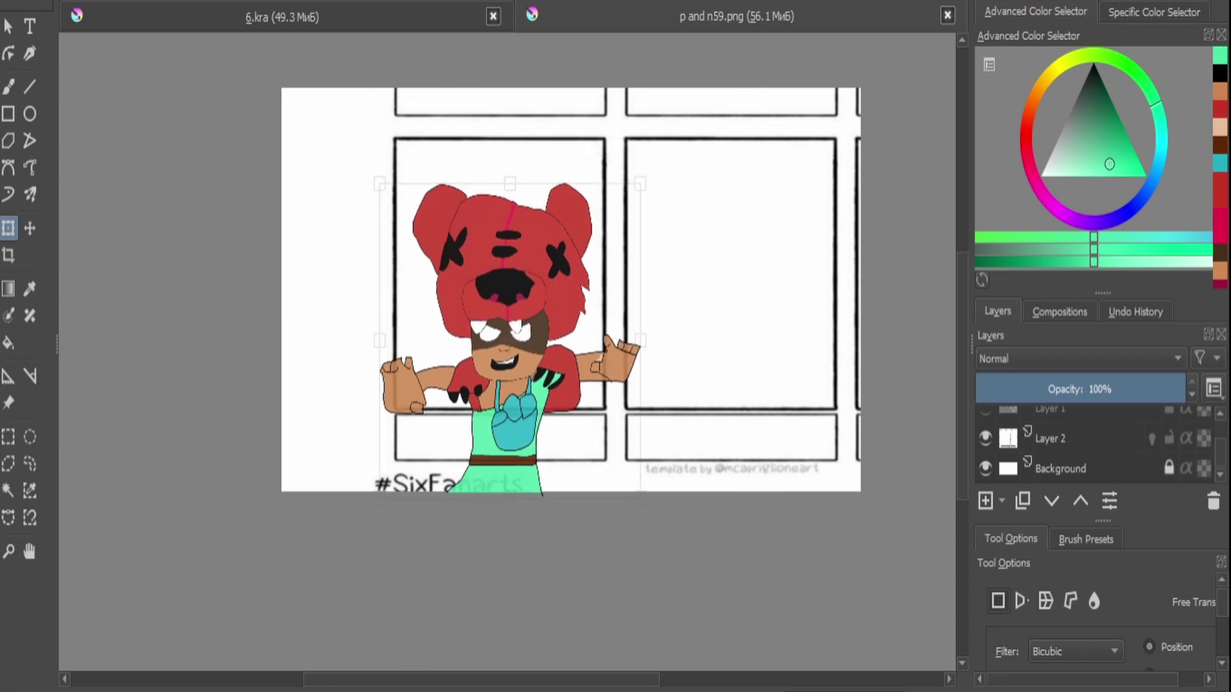
pyautogui.scroll(2, 524, 252)
pyautogui.moveTo(469, 346); pyautogui.dragTo(476, 338)
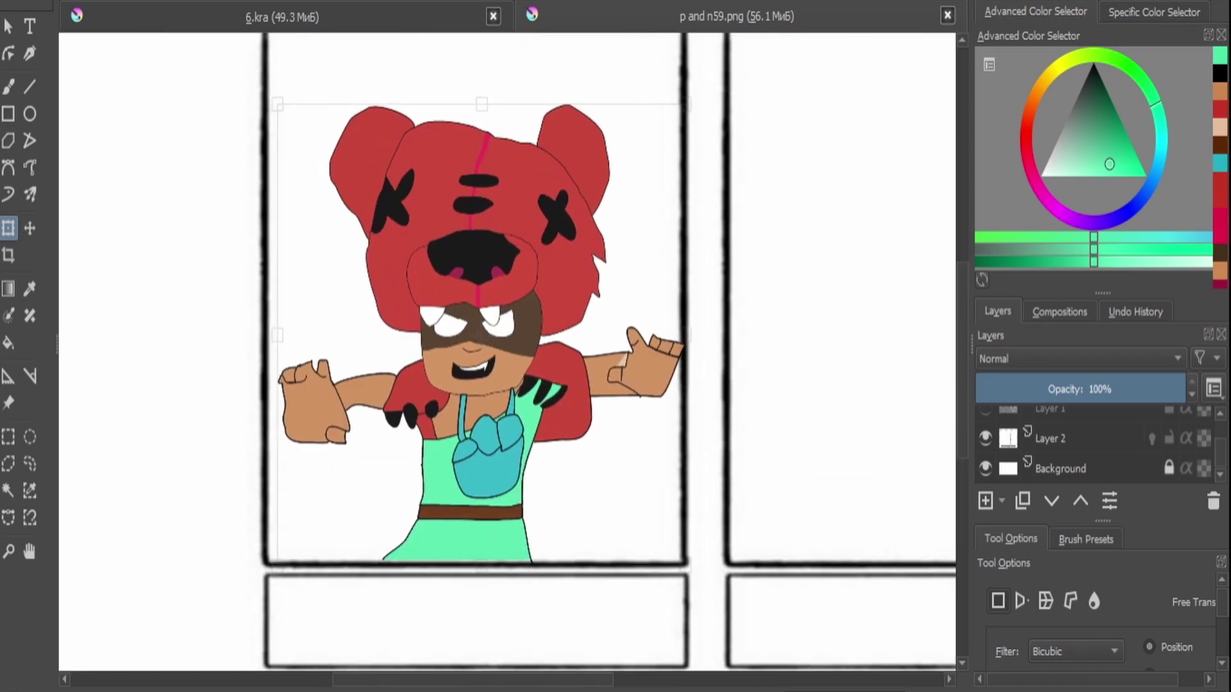
pyautogui.press('Return')
# Add the bold black text "Nita" and place it enlarged in the caption box under the figure's frame.
pyautogui.press('b')
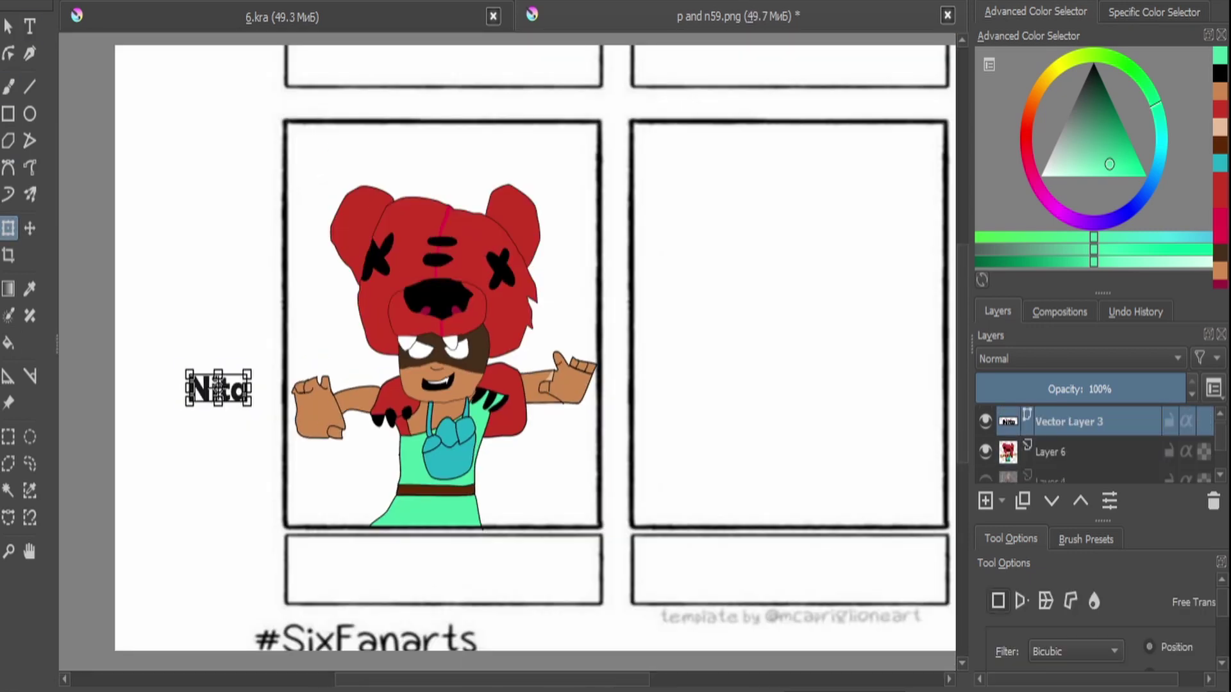
pyautogui.moveTo(218, 388); pyautogui.dragTo(412, 561)
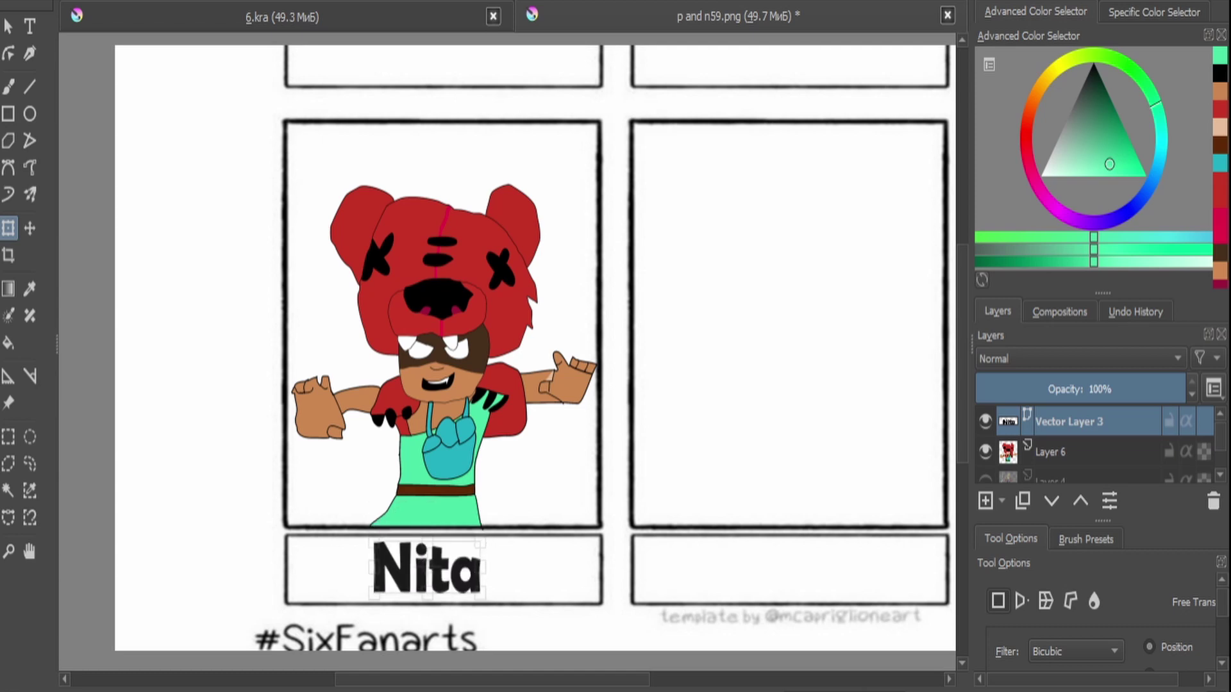